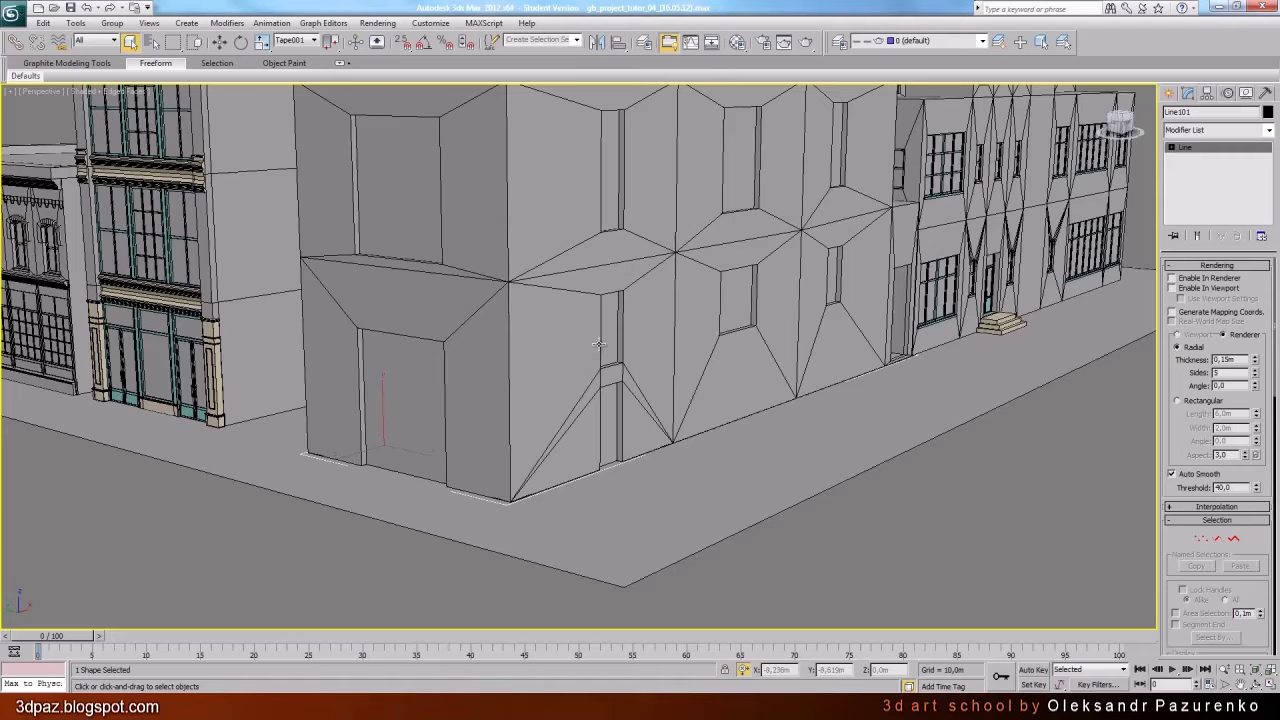
# Isolate the spline that runs along the base of the corner building, and deselect it
pyautogui.hotkey('alt', 'q')
pyautogui.click(1255, 685)
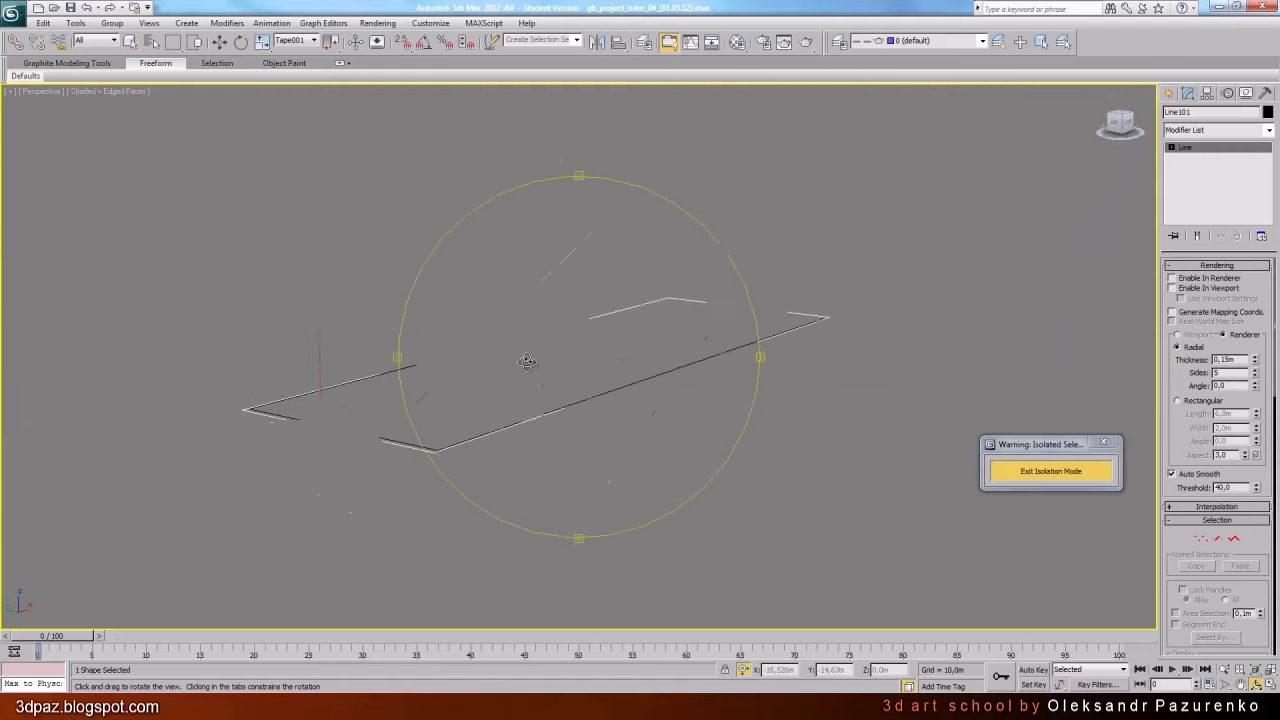
pyautogui.moveTo(640, 400); pyautogui.dragTo(468, 251)
pyautogui.moveTo(614, 372); pyautogui.dragTo(643, 386)
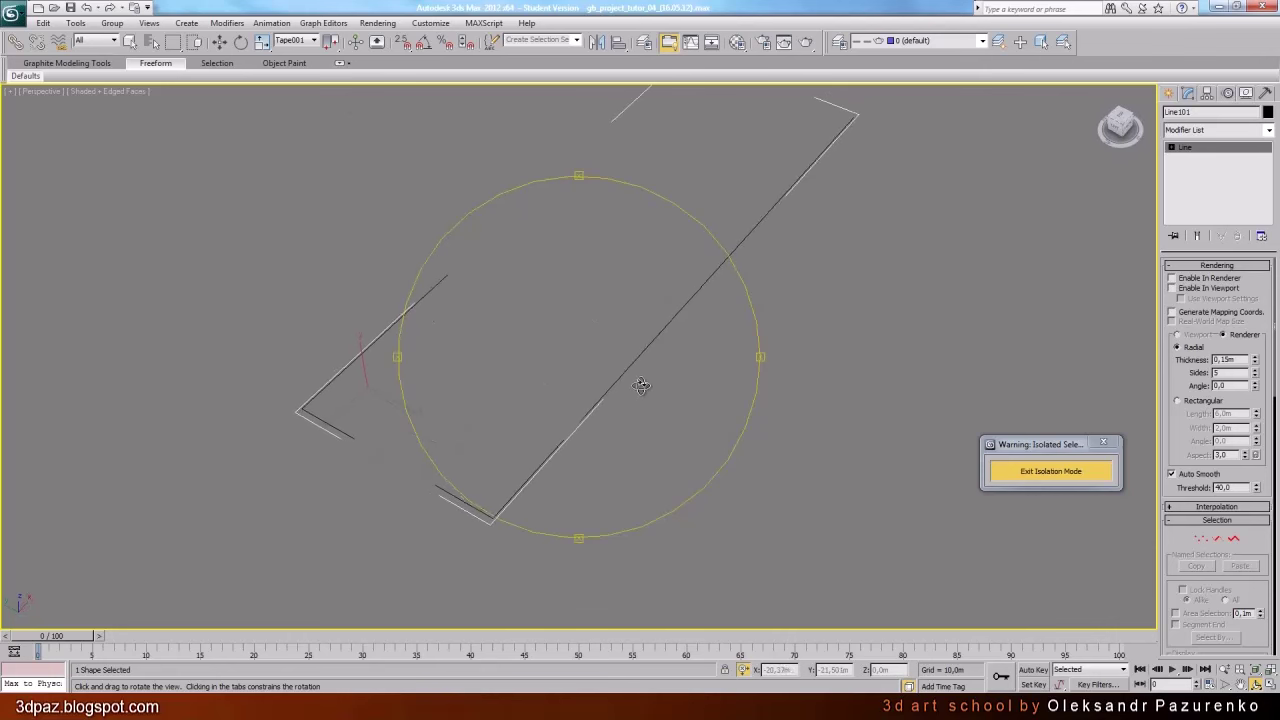
pyautogui.click(131, 42)
pyautogui.click(742, 305)
pyautogui.scroll(-2, 746, 340)
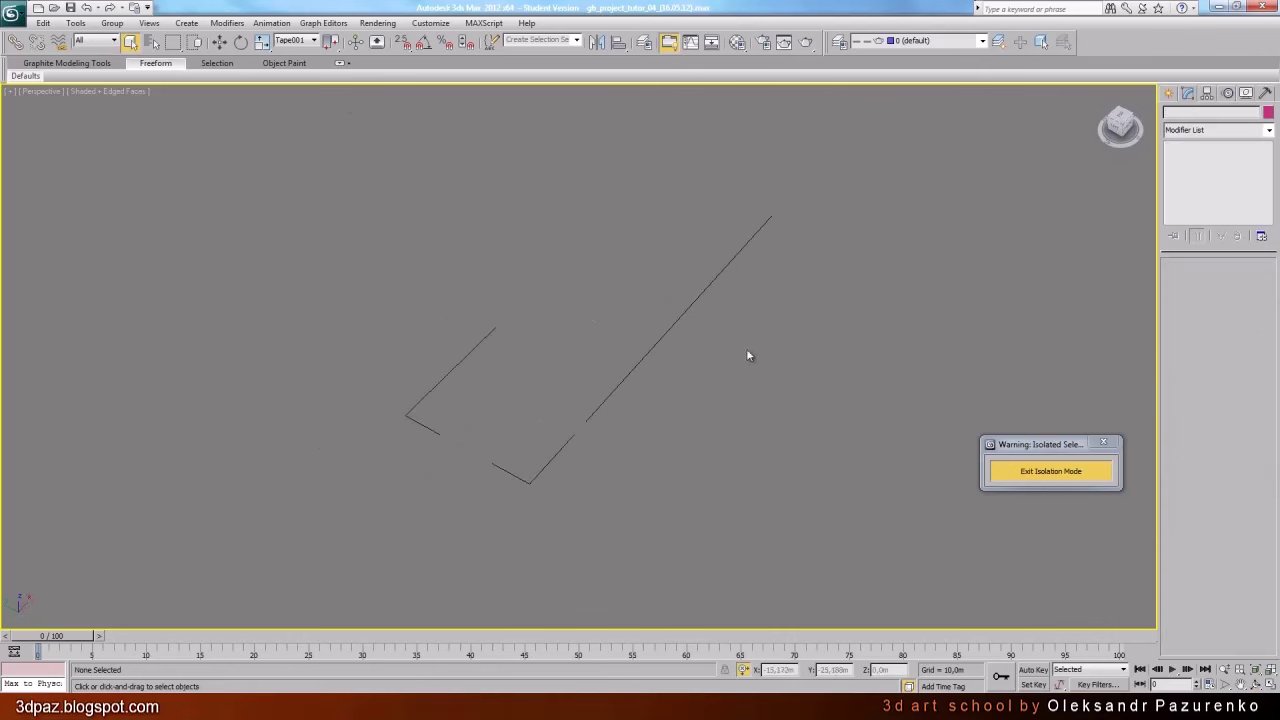
# Enable the base spline's thickness display in the viewport and exit isolation mode
pyautogui.click(645, 368)
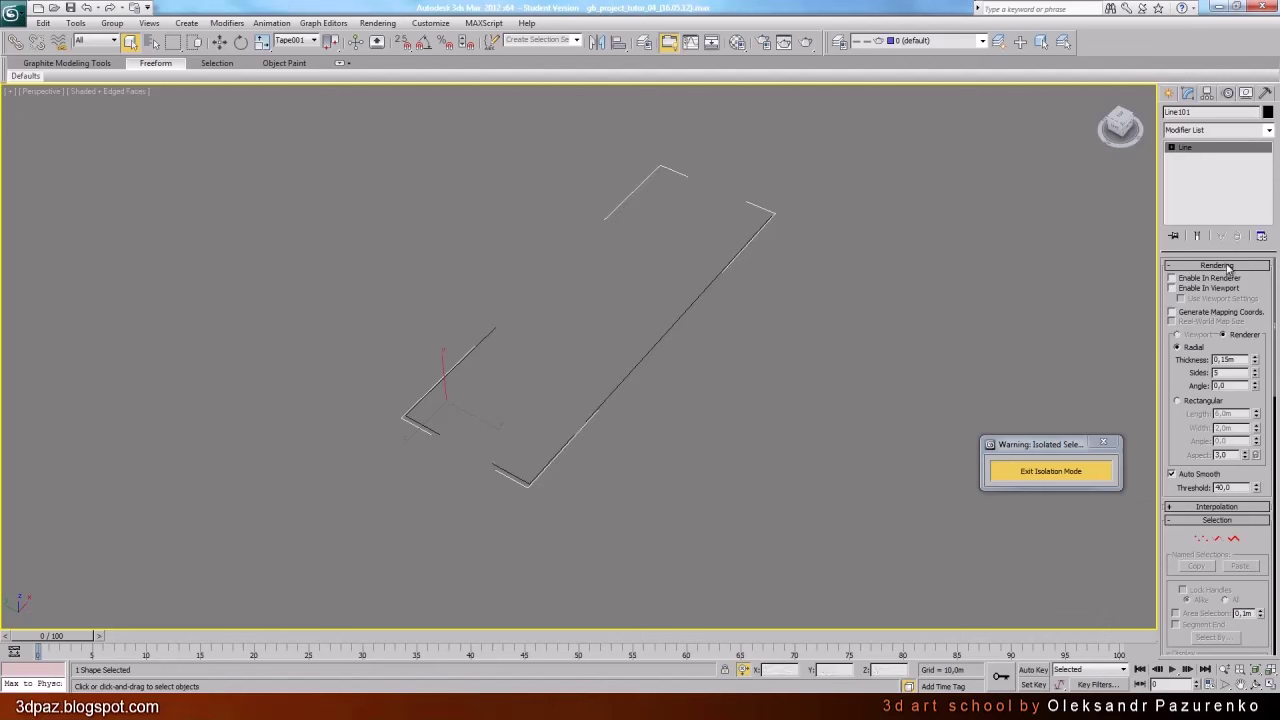
pyautogui.click(1172, 288)
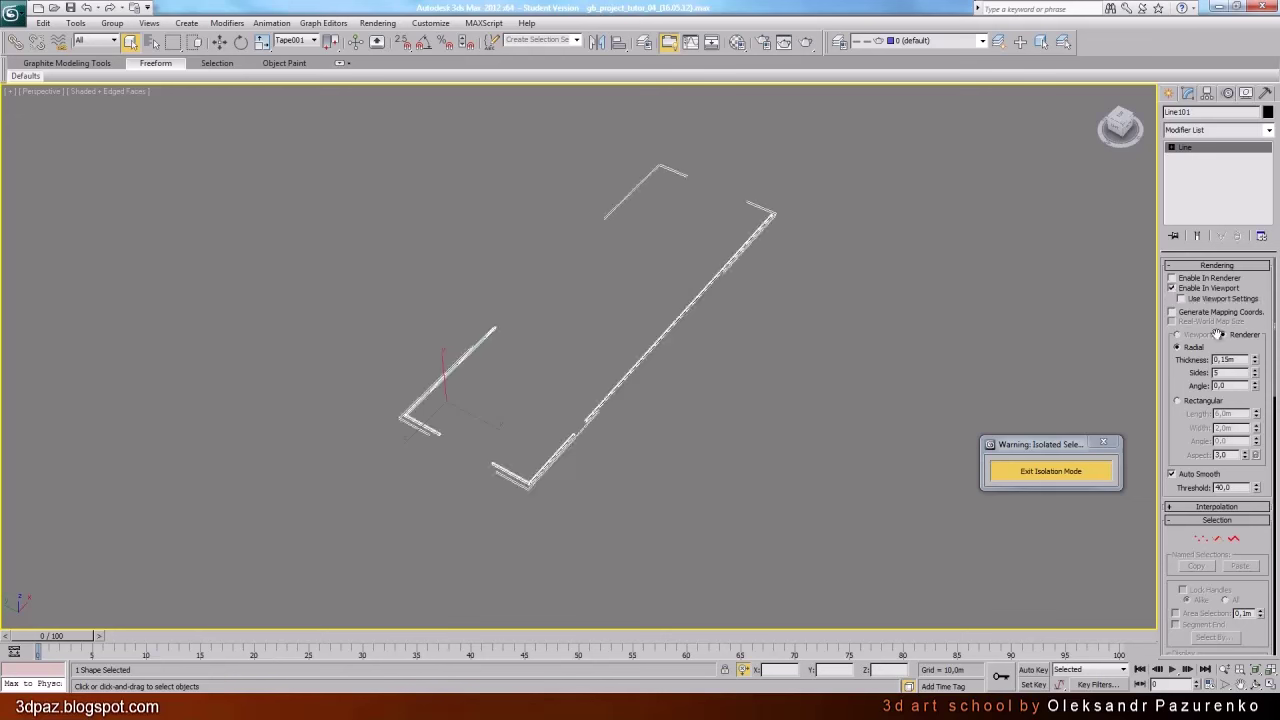
pyautogui.moveTo(1172, 379); pyautogui.dragTo(1172, 355)
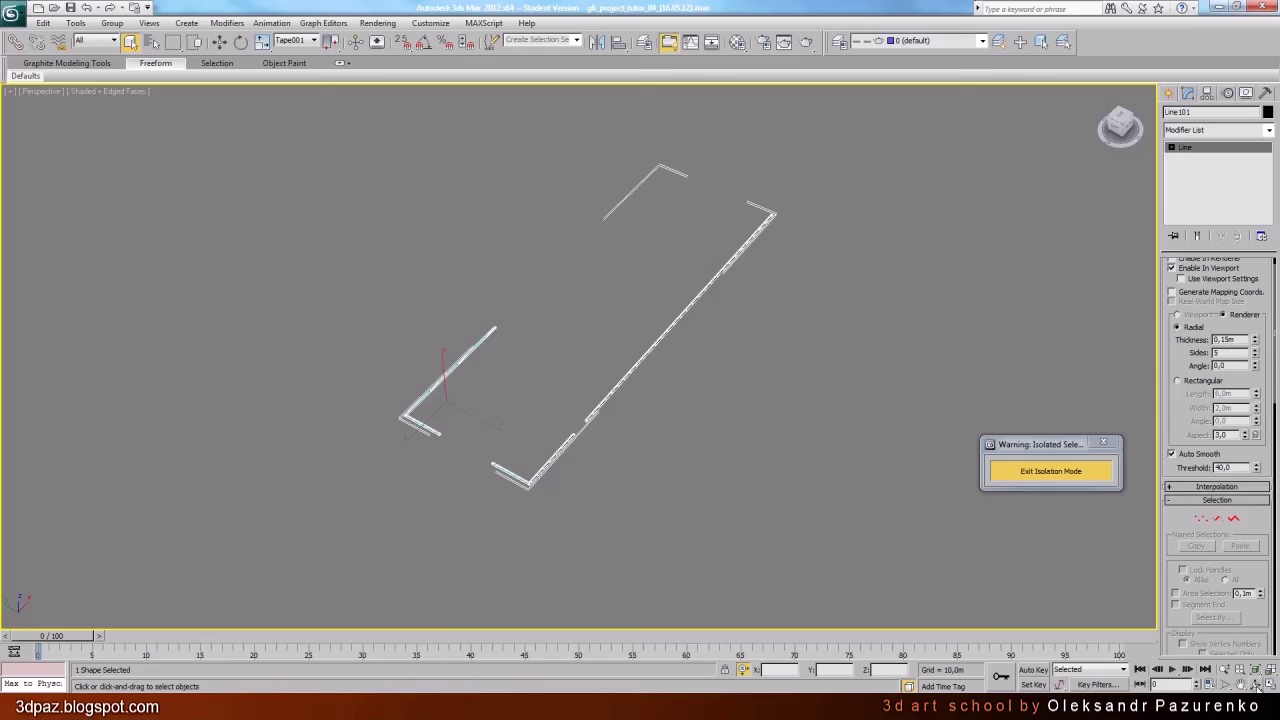
pyautogui.click(1256, 685)
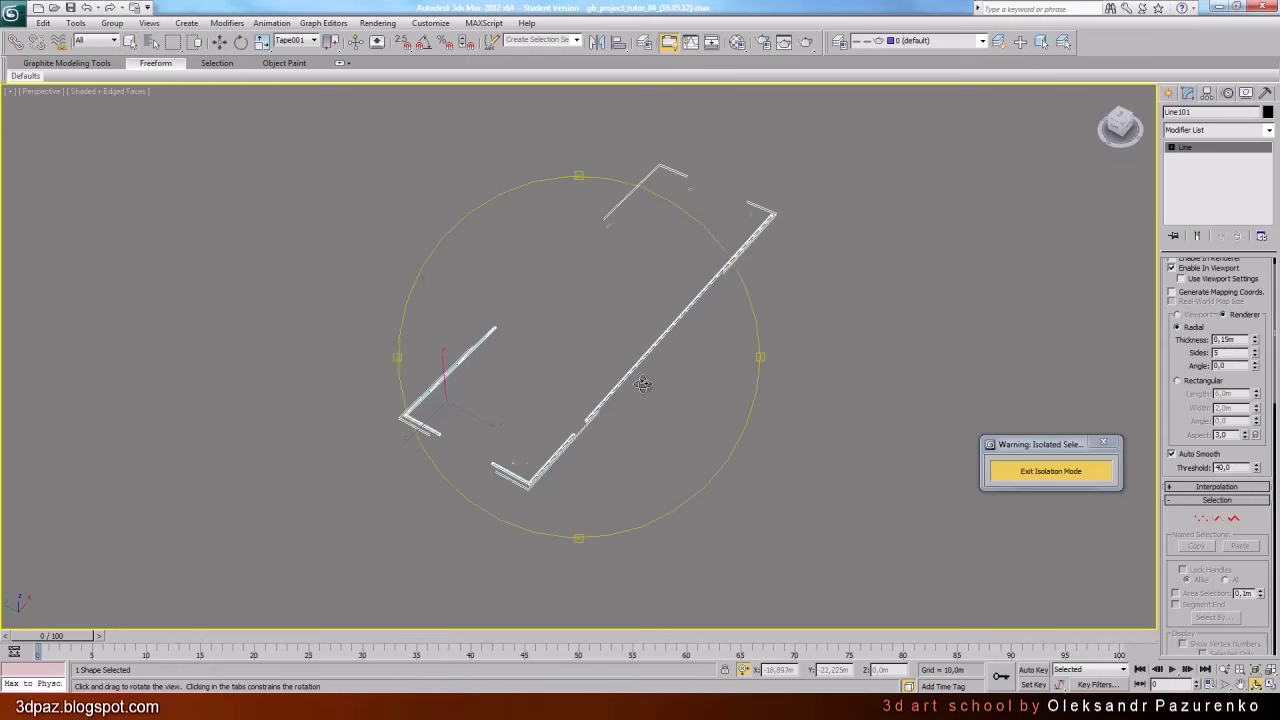
pyautogui.moveTo(646, 386); pyautogui.dragTo(637, 354)
pyautogui.scroll(4, 637, 354)
pyautogui.moveTo(637, 354); pyautogui.dragTo(684, 398, button='middle')
pyautogui.click(1040, 480)
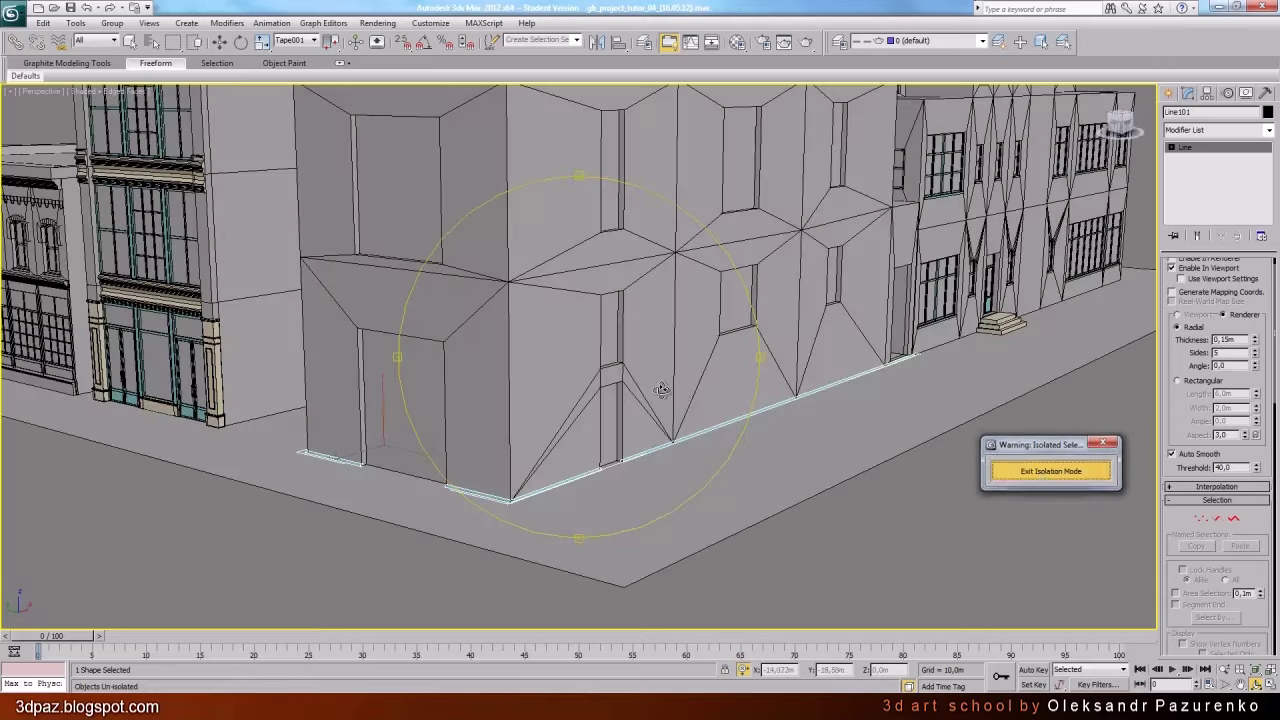
# Examine how the base spline follows the building's walls and door openings, from the corner to the far recessed doorway
pyautogui.moveTo(586, 394); pyautogui.dragTo(703, 400)
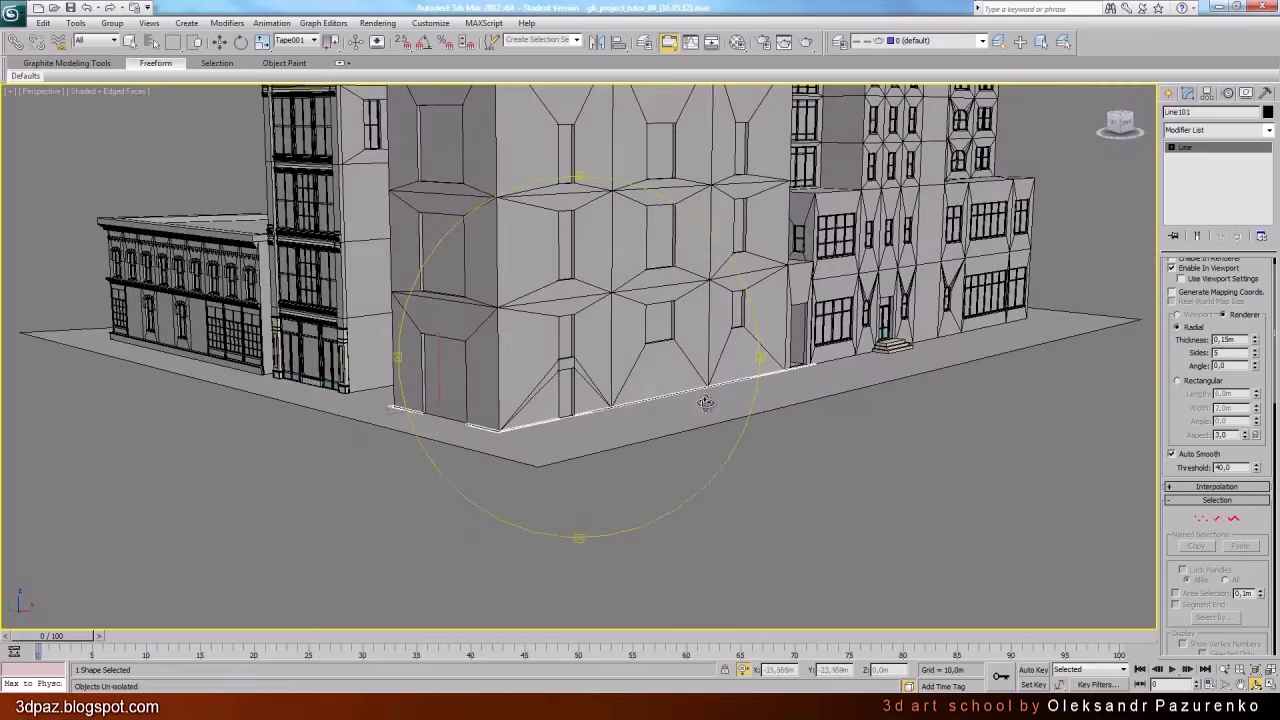
pyautogui.scroll(2, 703, 400)
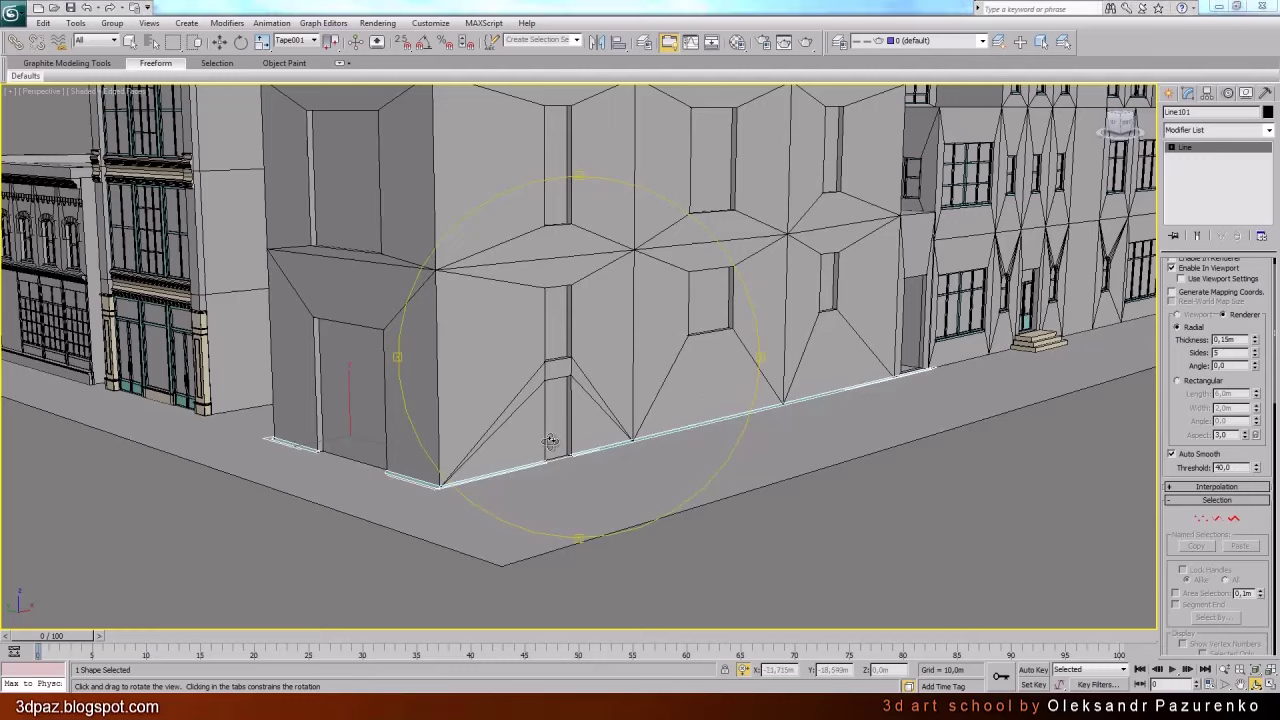
pyautogui.moveTo(550, 442); pyautogui.dragTo(558, 403)
pyautogui.scroll(3, 570, 406)
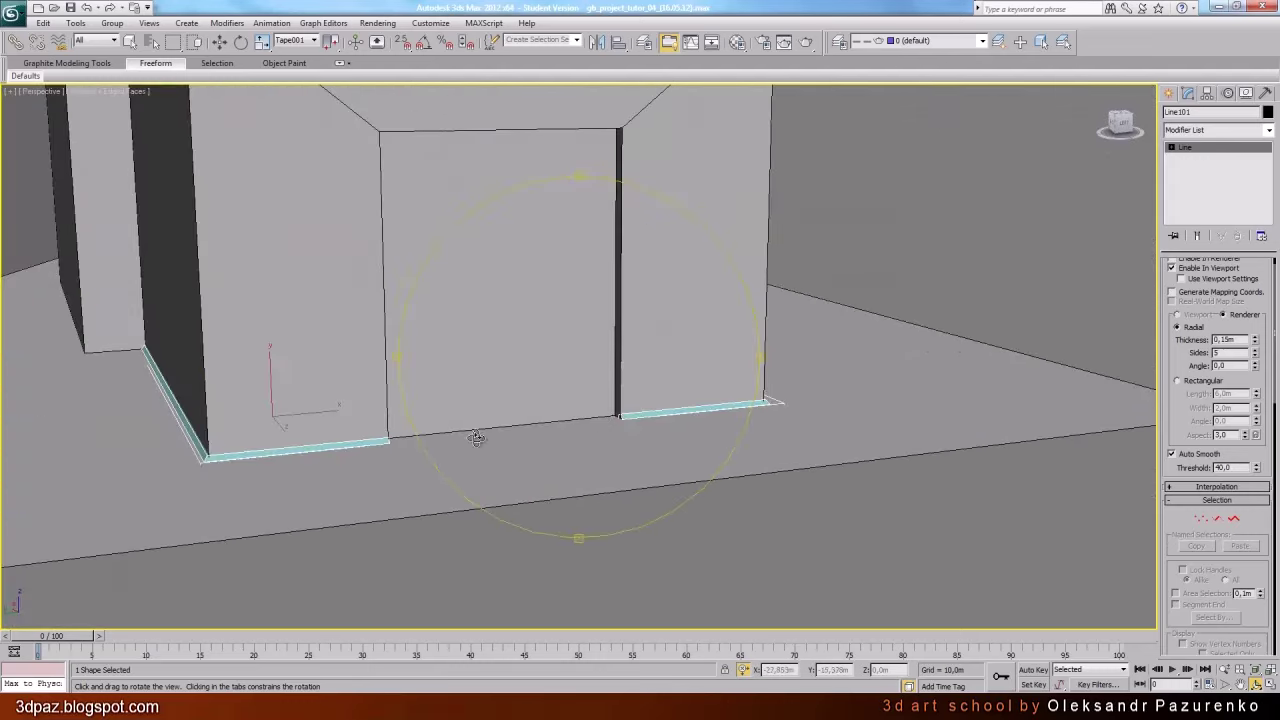
pyautogui.moveTo(476, 438); pyautogui.dragTo(538, 389)
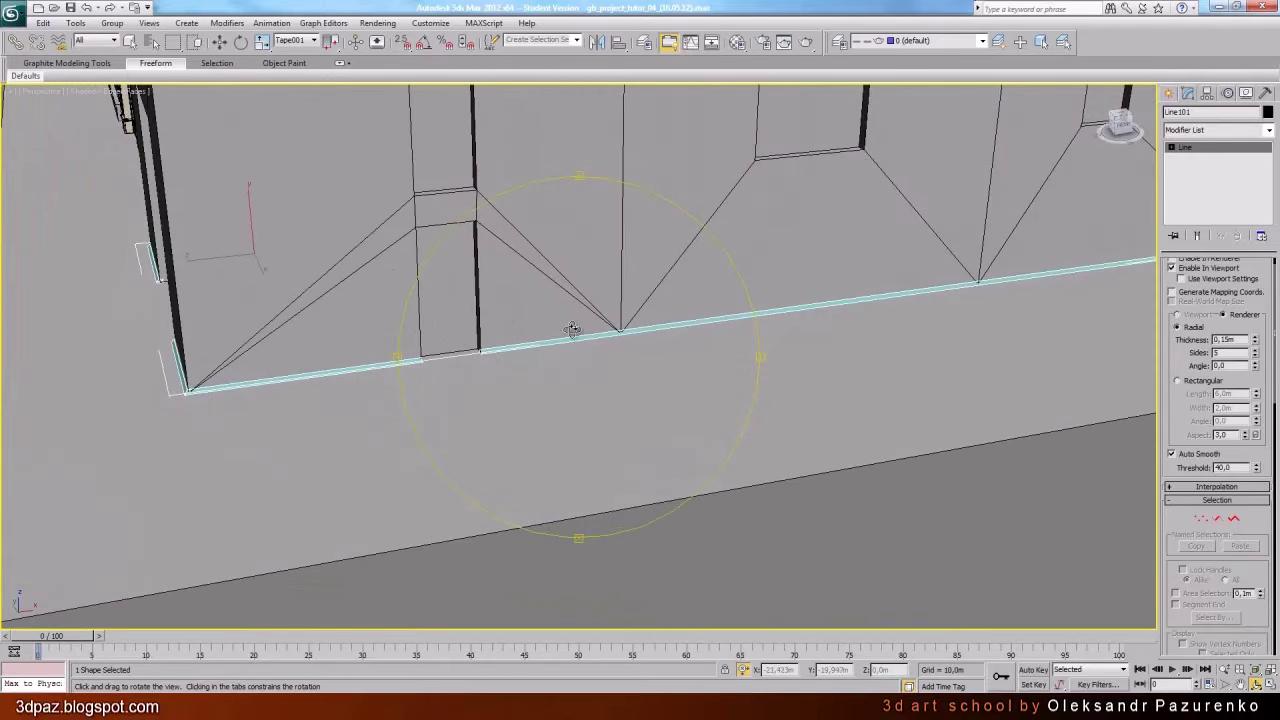
pyautogui.moveTo(572, 330); pyautogui.dragTo(300, 380, button='middle')
pyautogui.moveTo(649, 333); pyautogui.dragTo(369, 383, button='middle')
pyautogui.scroll(2, 546, 366)
pyautogui.moveTo(546, 369); pyautogui.dragTo(617, 356, button='middle')
pyautogui.scroll(2, 617, 356)
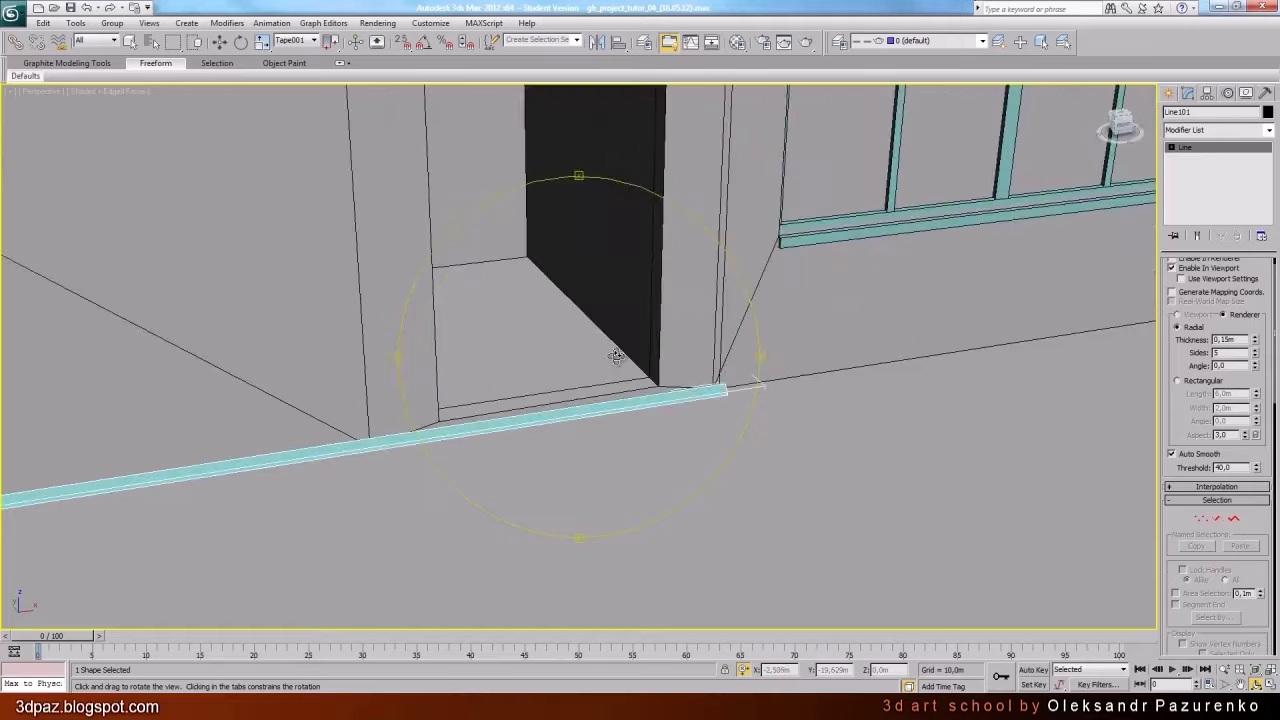
# Refine the base spline with two new vertices at the two sides of the far recessed doorway
pyautogui.moveTo(616, 356)
pyautogui.mouseDown()
pyautogui.moveTo(603, 360)
pyautogui.moveTo(640, 354)
pyautogui.mouseUp()
pyautogui.moveTo(1180, 516); pyautogui.dragTo(1184, 318)
pyautogui.click(1201, 321)
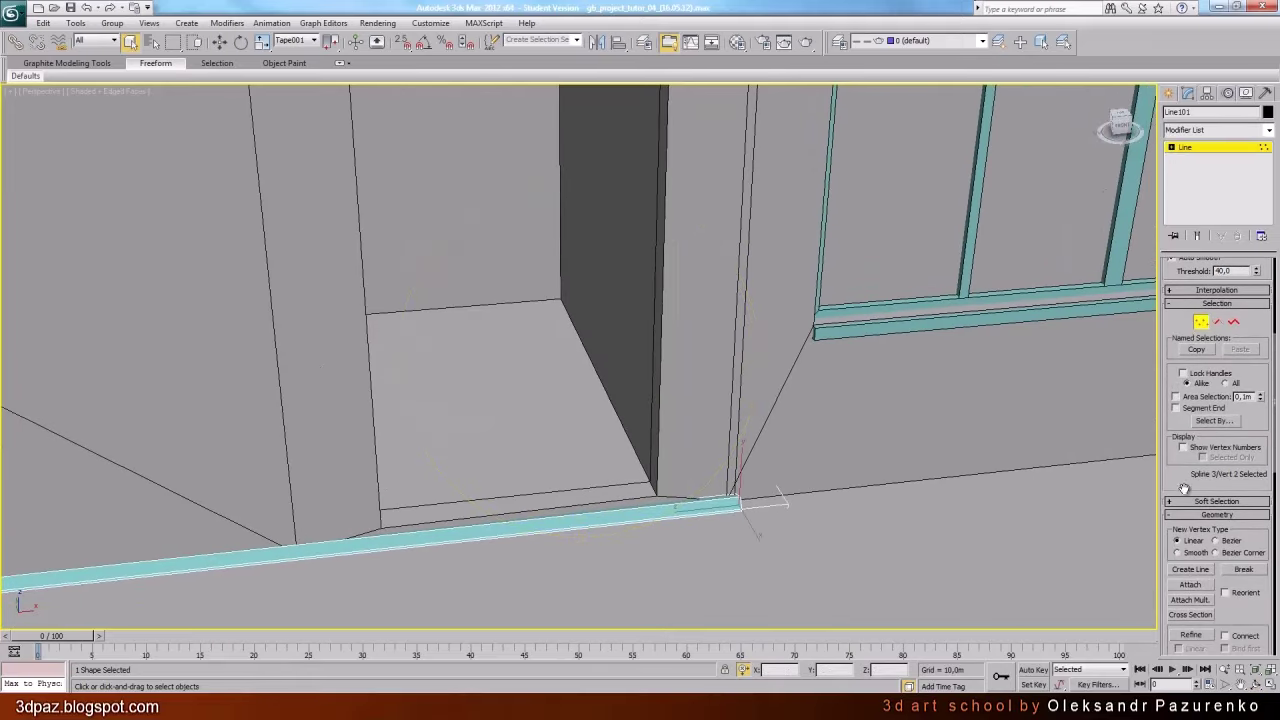
pyautogui.scroll(-4, 1184, 488)
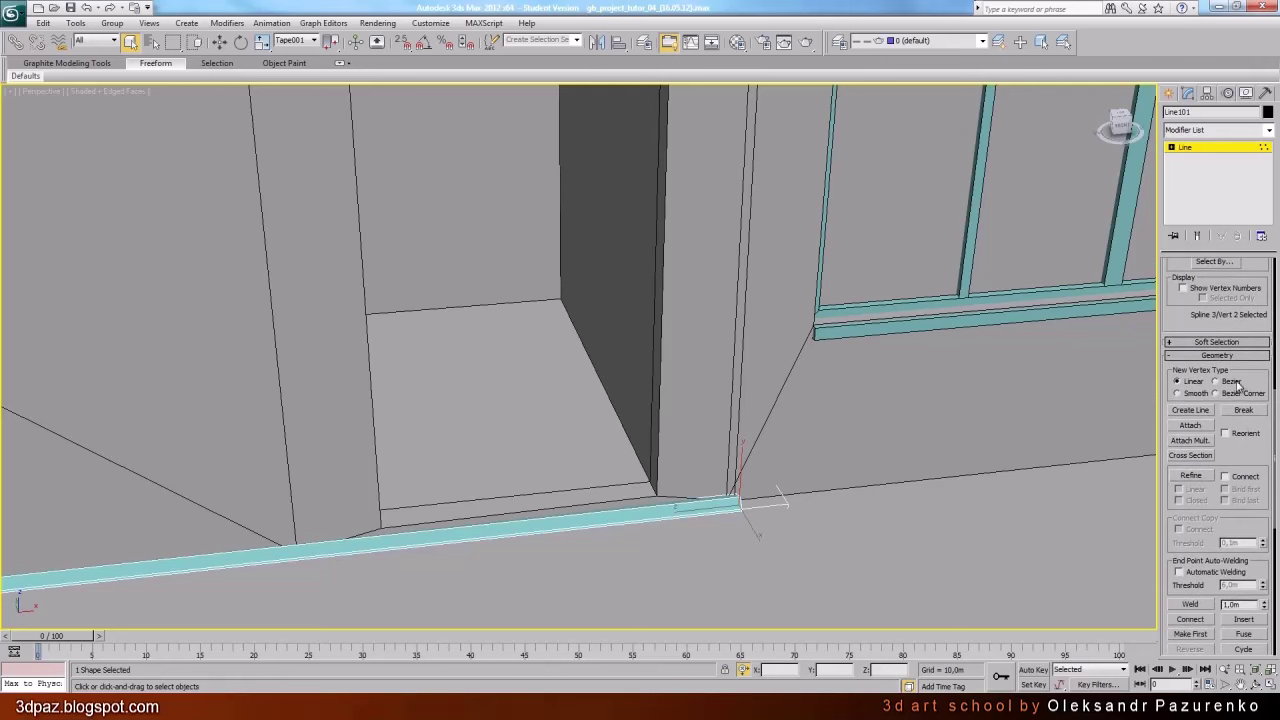
pyautogui.scroll(-2, 1230, 400)
pyautogui.click(1191, 416)
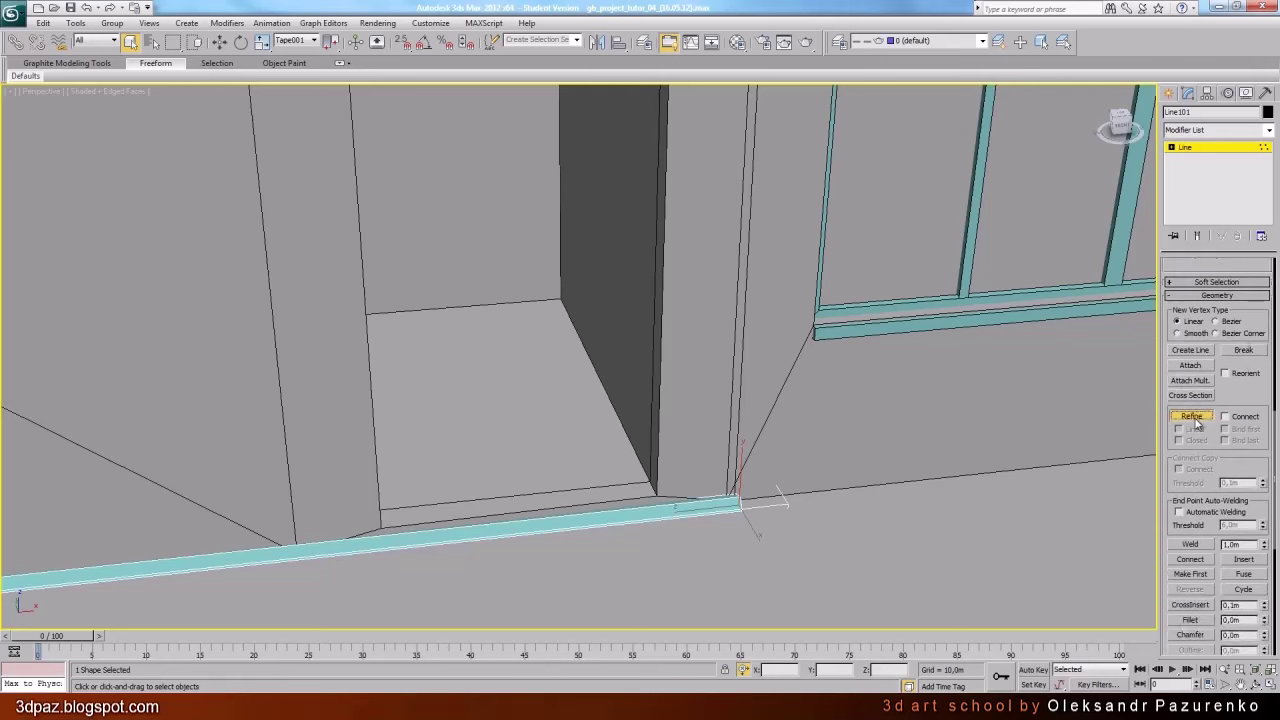
pyautogui.click(662, 512)
pyautogui.click(381, 542)
pyautogui.scroll(9, 1219, 469)
# Delete the spline segment that crosses the far recessed doorway and leave segment editing
pyautogui.click(1218, 468)
pyautogui.scroll(-5, 1200, 420)
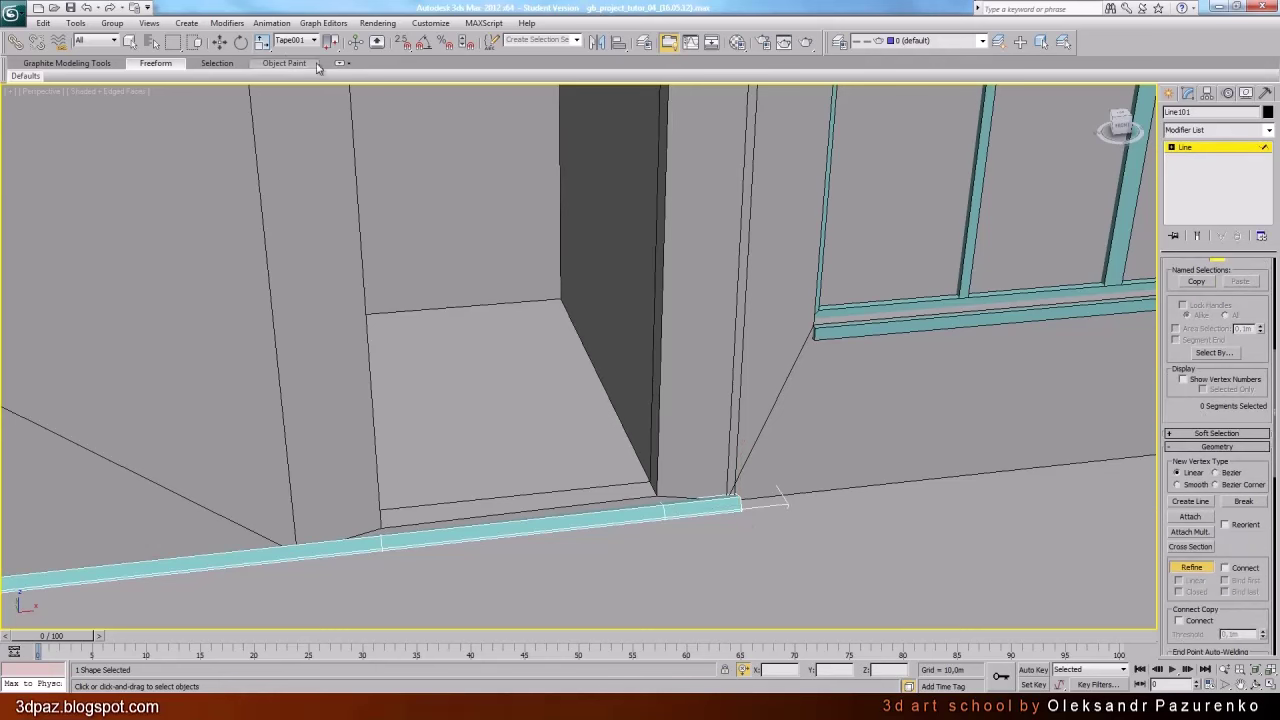
pyautogui.click(219, 41)
pyautogui.moveTo(569, 591); pyautogui.dragTo(569, 591)
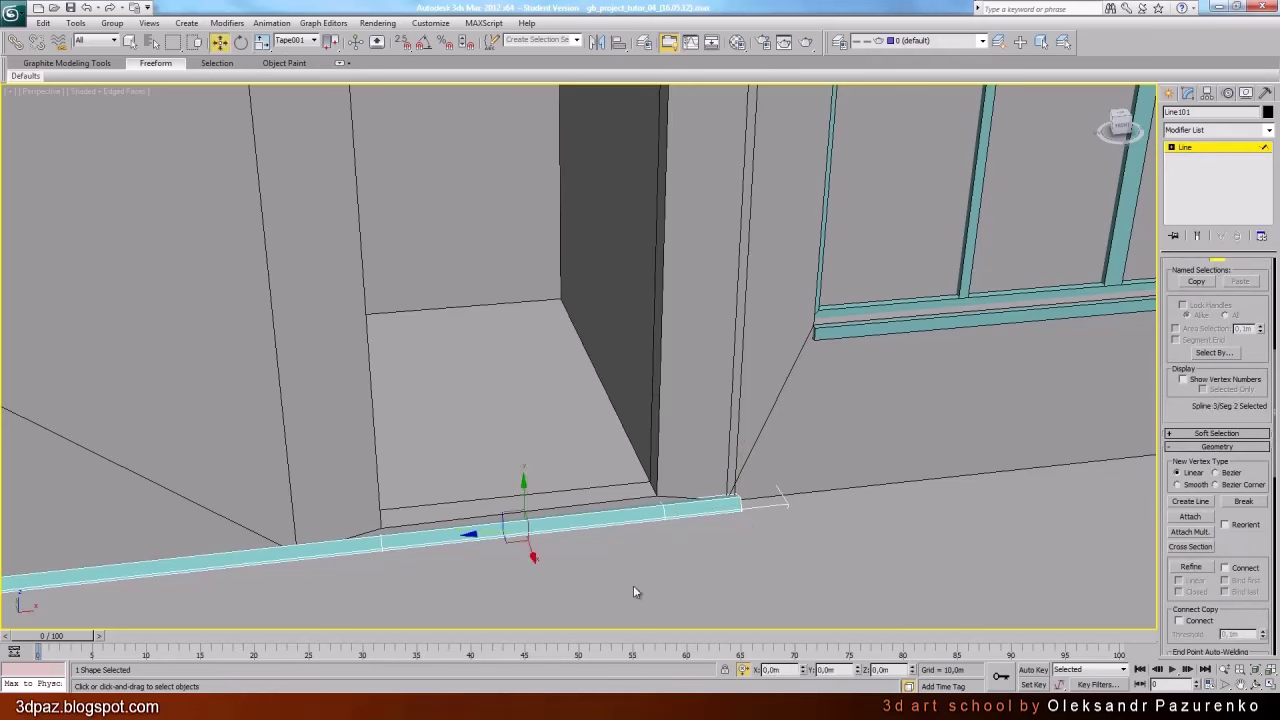
pyautogui.press('Delete')
pyautogui.scroll(3, 1230, 362)
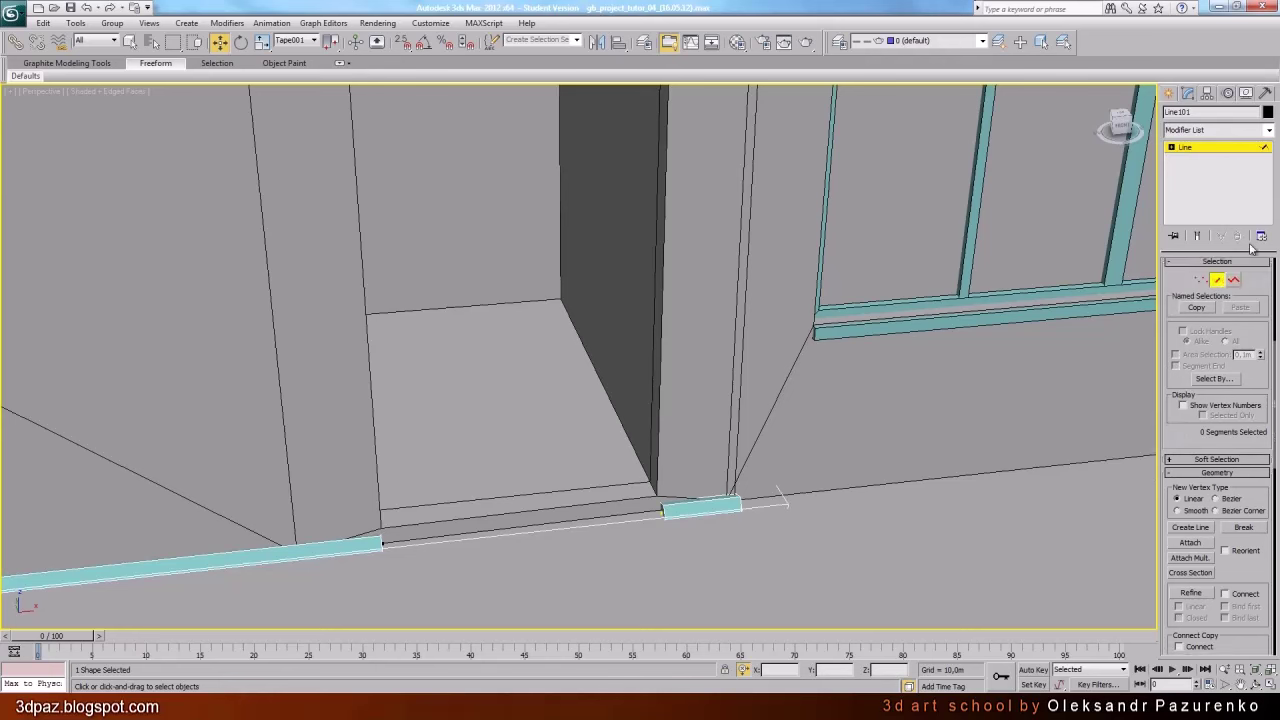
pyautogui.click(1220, 359)
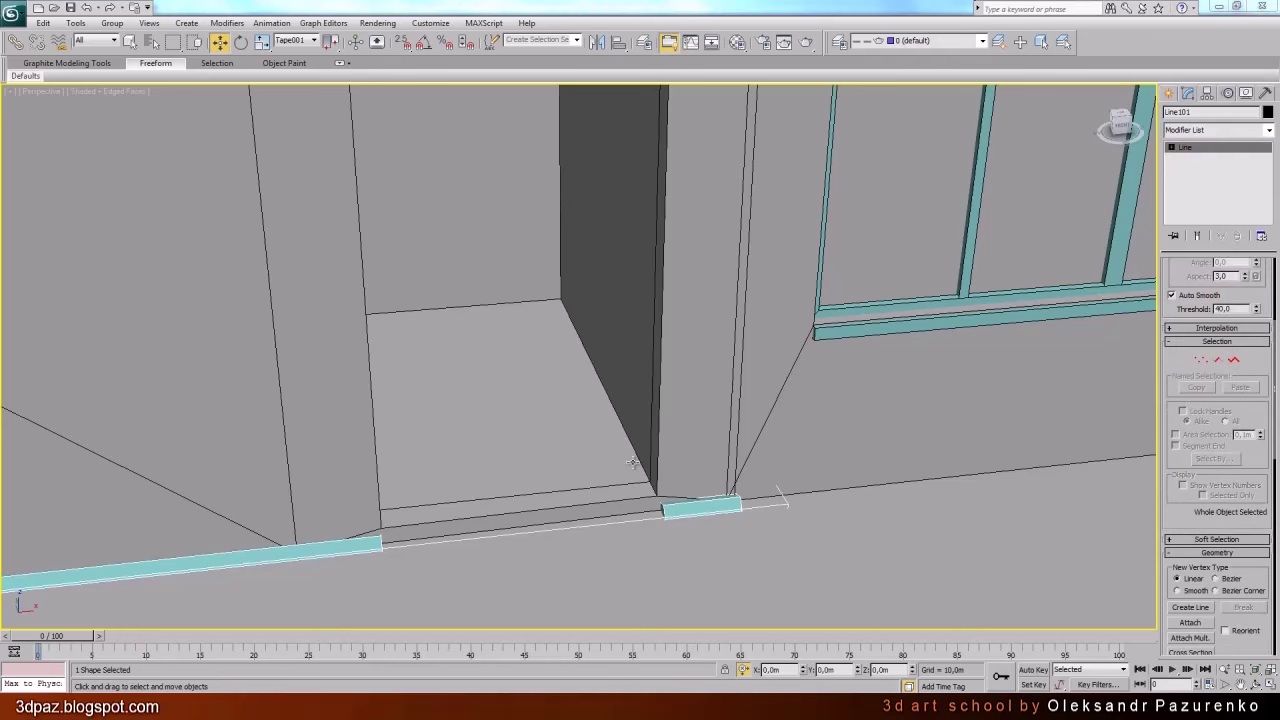
# Apply a Sweep modifier to the base spline of the corner building
pyautogui.scroll(-3, 634, 459)
pyautogui.moveTo(499, 469); pyautogui.dragTo(937, 406, button='middle')
pyautogui.scroll(-3, 925, 412)
pyautogui.moveTo(691, 430); pyautogui.dragTo(870, 433, button='middle')
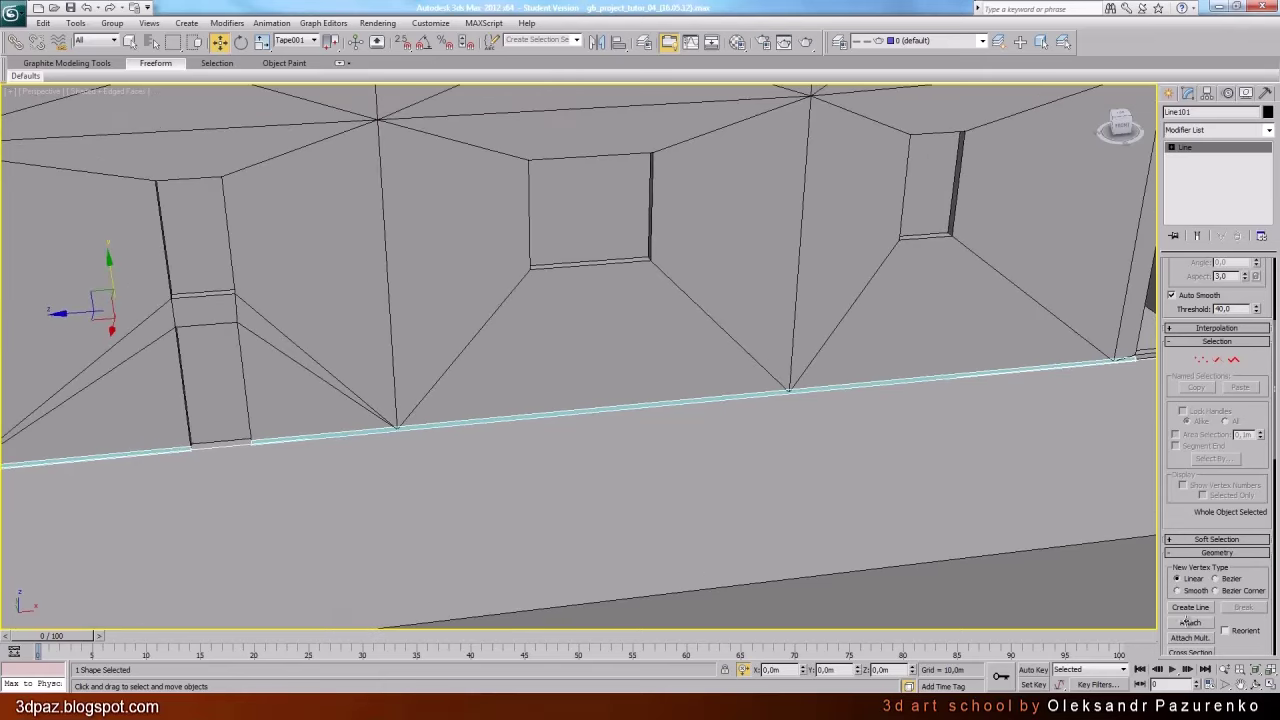
pyautogui.click(1256, 685)
pyautogui.moveTo(700, 420); pyautogui.dragTo(586, 366)
pyautogui.scroll(-3, 586, 366)
pyautogui.moveTo(586, 366); pyautogui.dragTo(700, 451, button='middle')
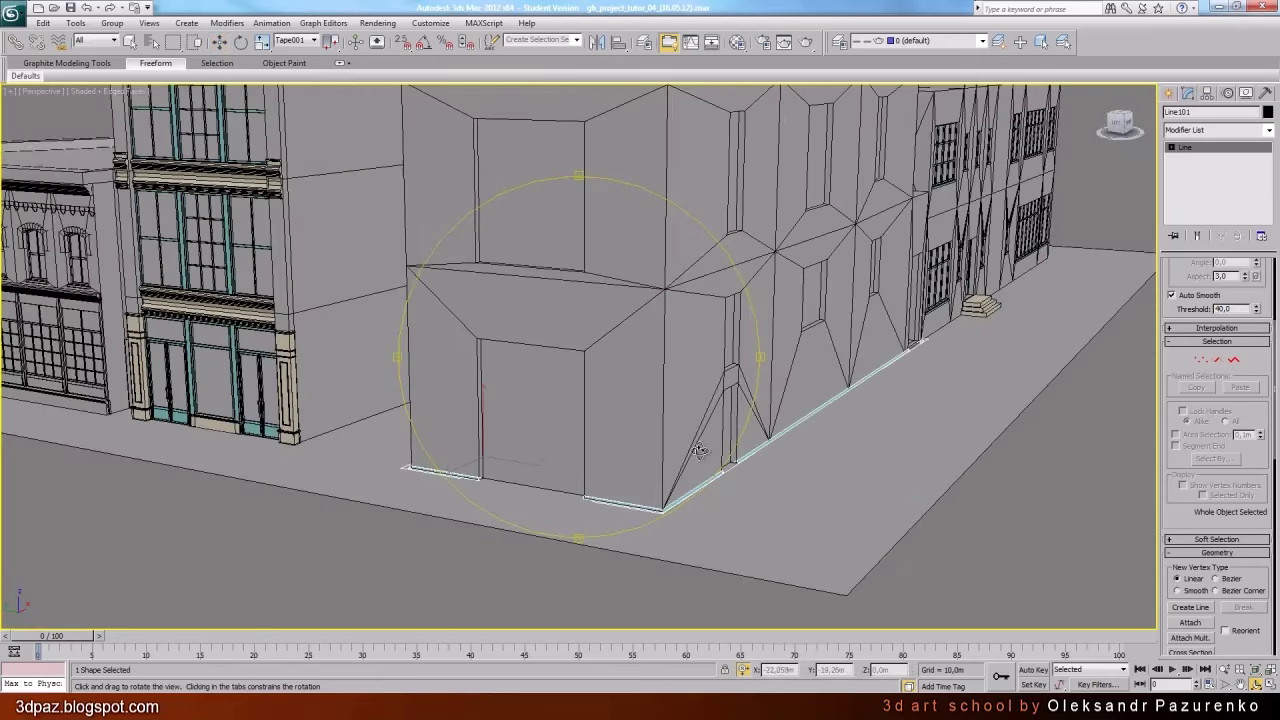
pyautogui.click(1269, 130)
pyautogui.scroll(-15, 1248, 482)
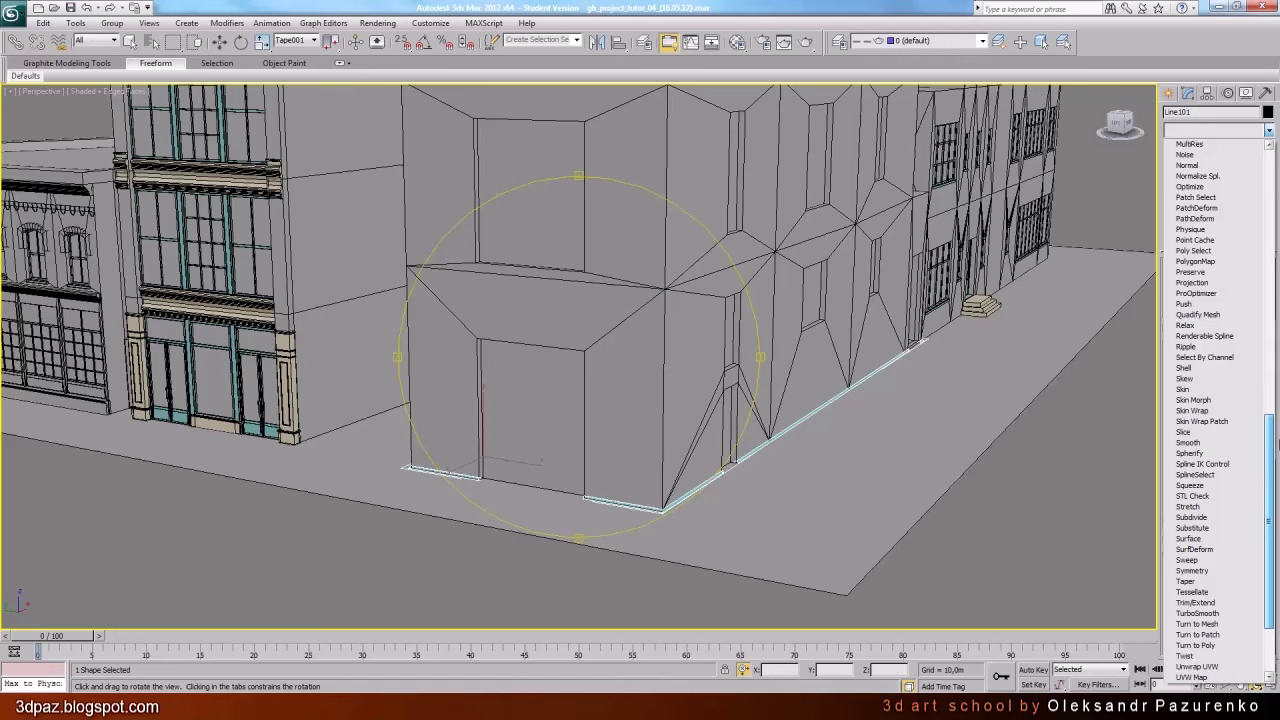
pyautogui.click(1190, 538)
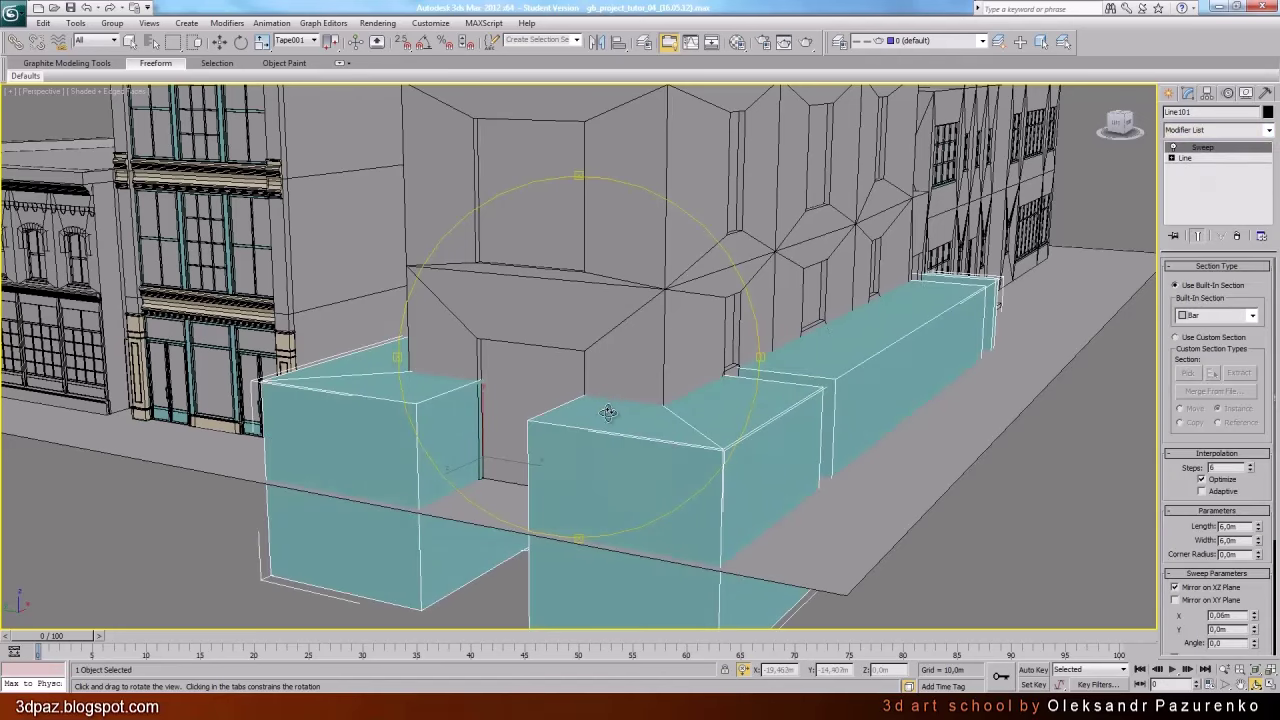
# Switch the sweep to a custom section and pick the profile shape_01_b1 from the row of profiles beside the street
pyautogui.moveTo(608, 409); pyautogui.dragTo(863, 390)
pyautogui.moveTo(514, 309); pyautogui.dragTo(840, 400, button='middle')
pyautogui.scroll(4, 603, 353)
pyautogui.moveTo(566, 337); pyautogui.dragTo(546, 314)
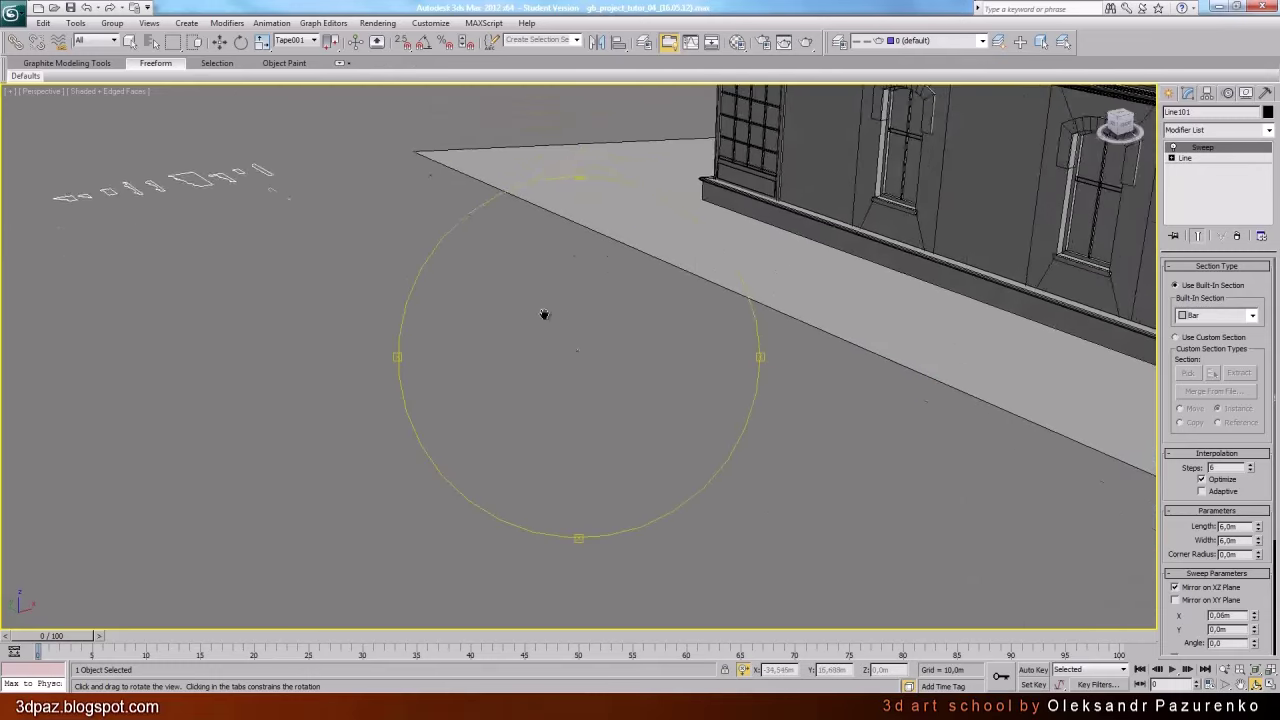
pyautogui.moveTo(546, 314); pyautogui.dragTo(590, 362, button='middle')
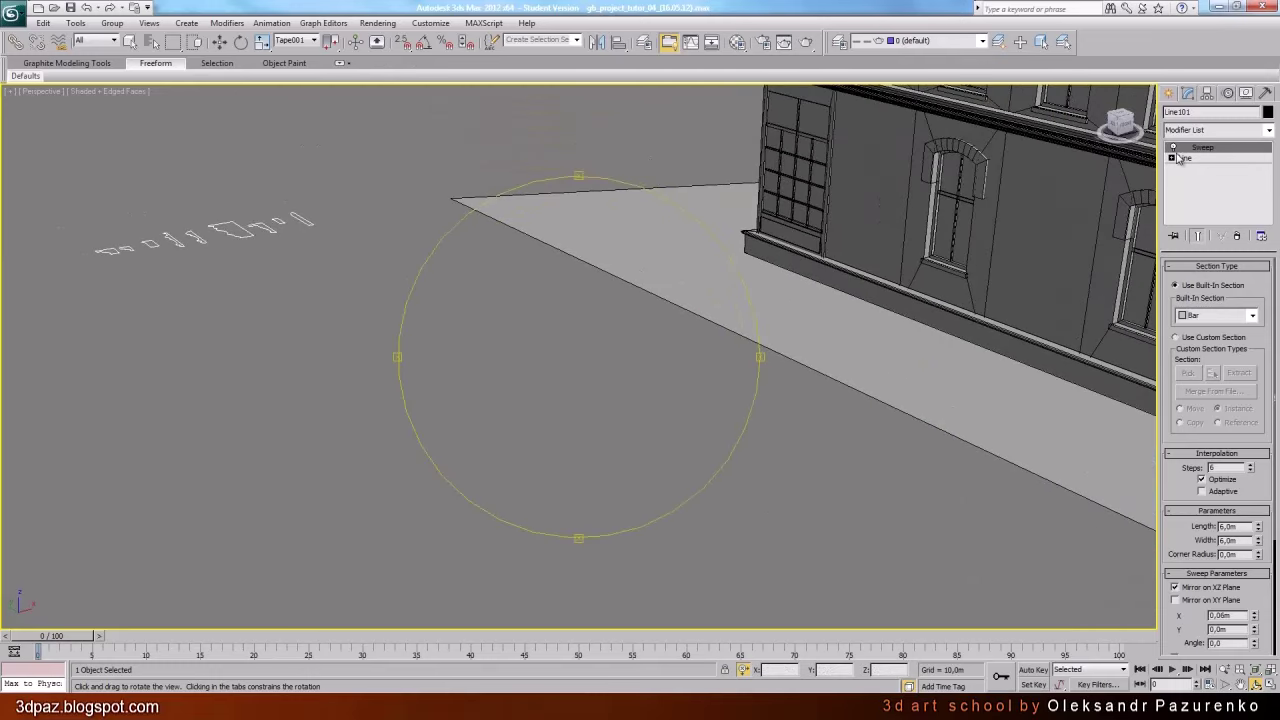
pyautogui.click(1177, 339)
pyautogui.click(1188, 373)
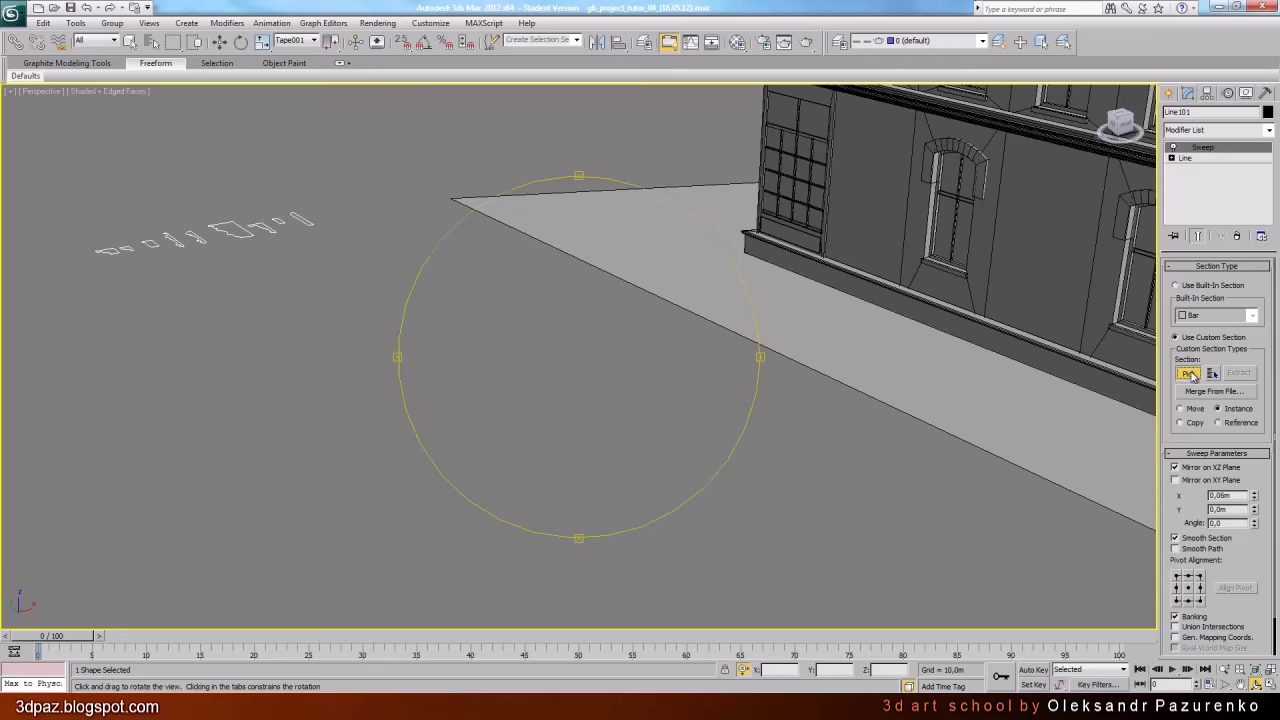
pyautogui.click(300, 220)
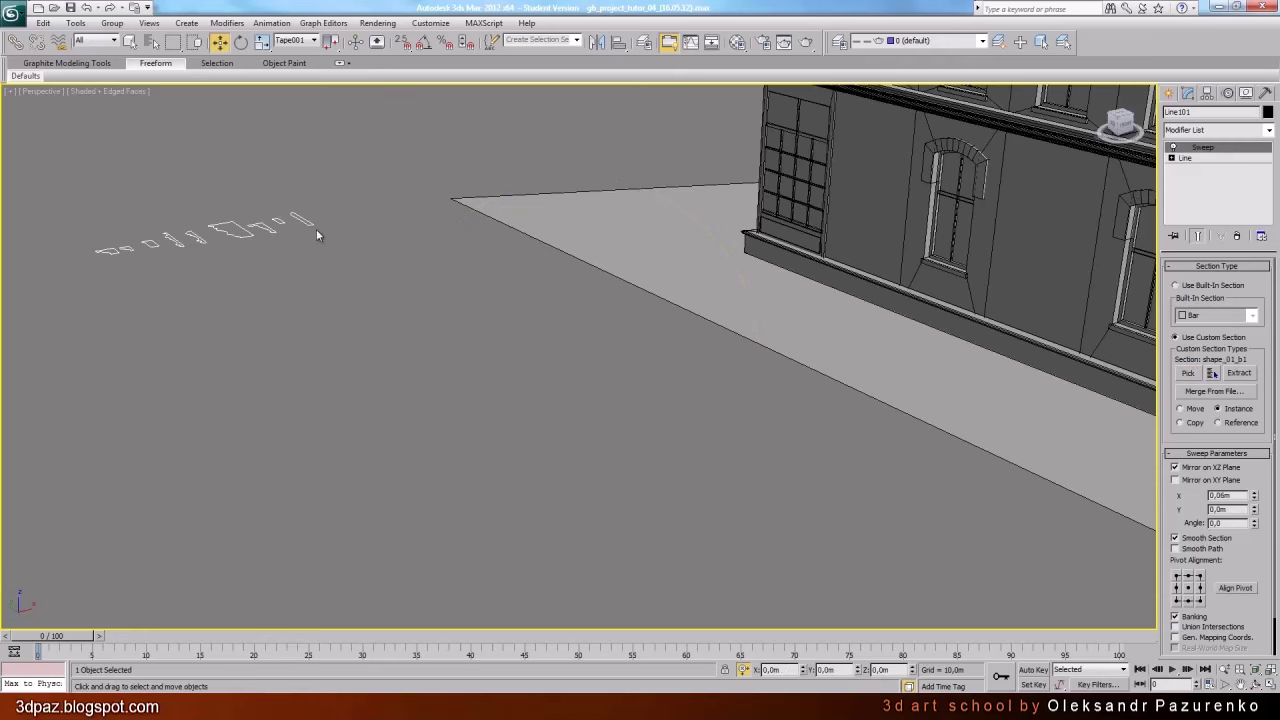
# Move the swept plinth vertically upward so it stands above the pavement along the building's walls
pyautogui.click(1256, 670)
pyautogui.click(1256, 684)
pyautogui.moveTo(526, 411); pyautogui.dragTo(517, 369)
pyautogui.moveTo(517, 369); pyautogui.dragTo(734, 354, button='middle')
pyautogui.scroll(5, 734, 354)
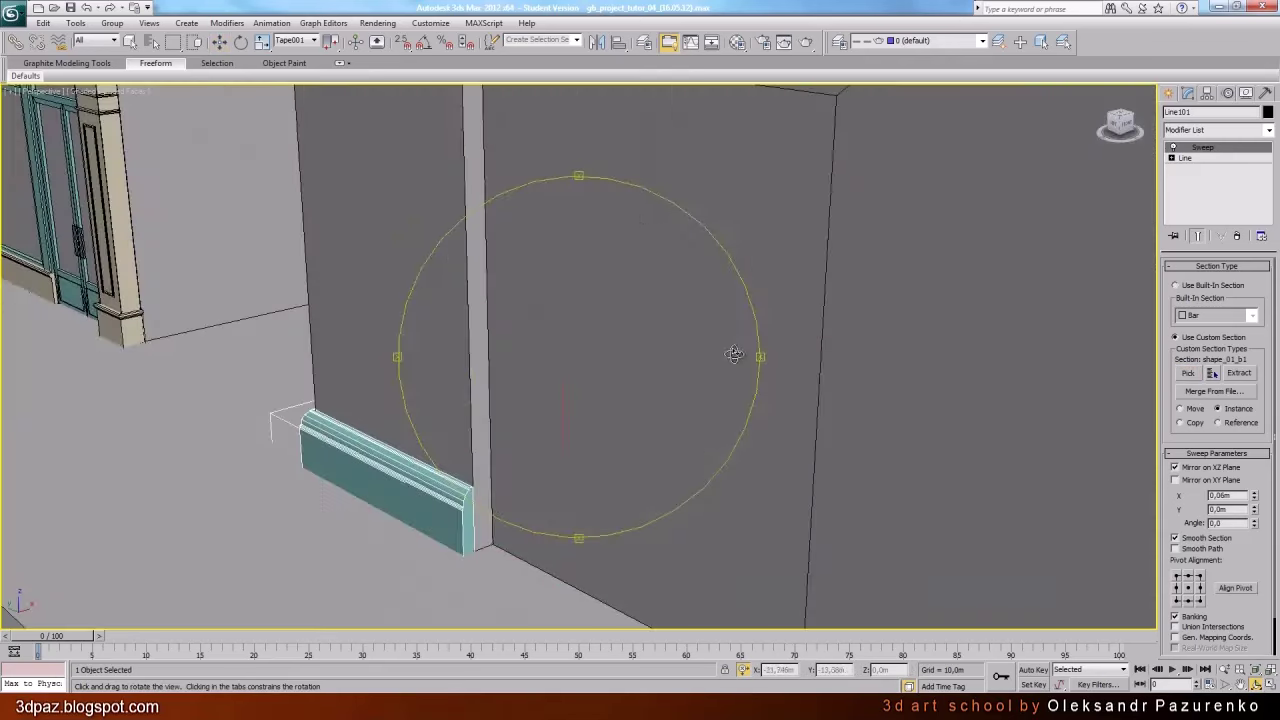
pyautogui.moveTo(613, 367); pyautogui.dragTo(589, 350)
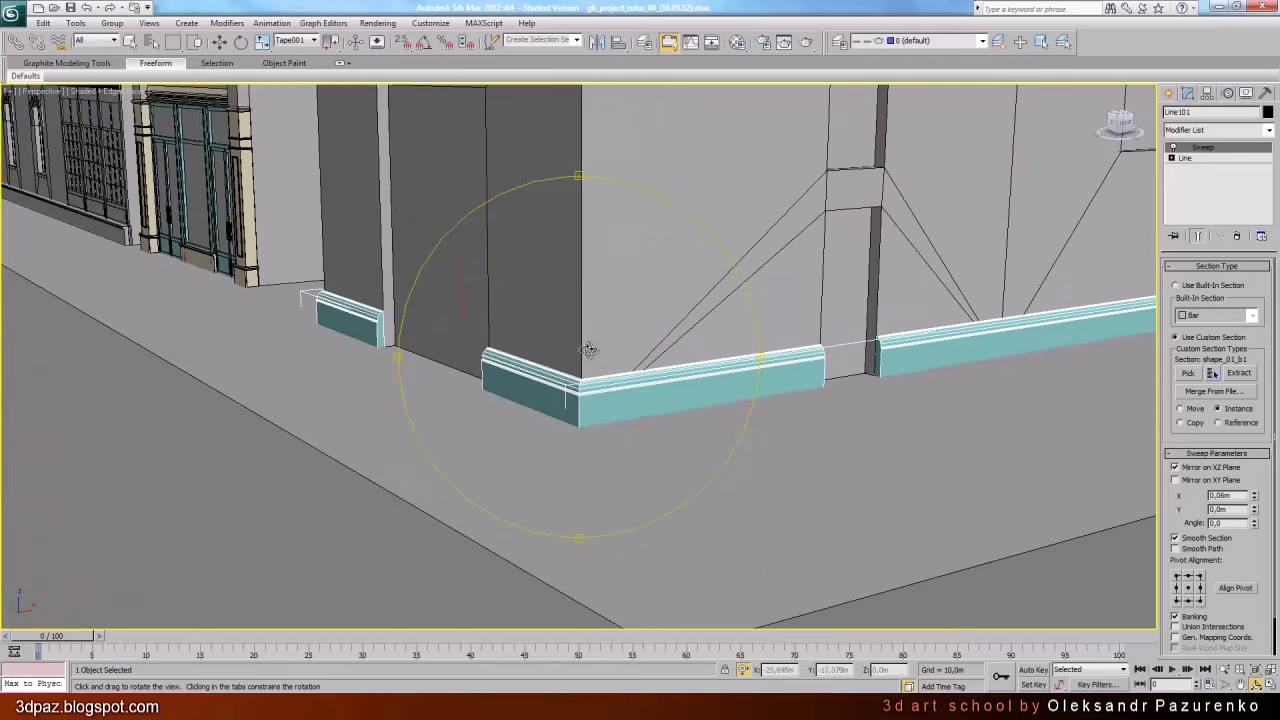
pyautogui.click(220, 42)
pyautogui.scroll(3, 525, 336)
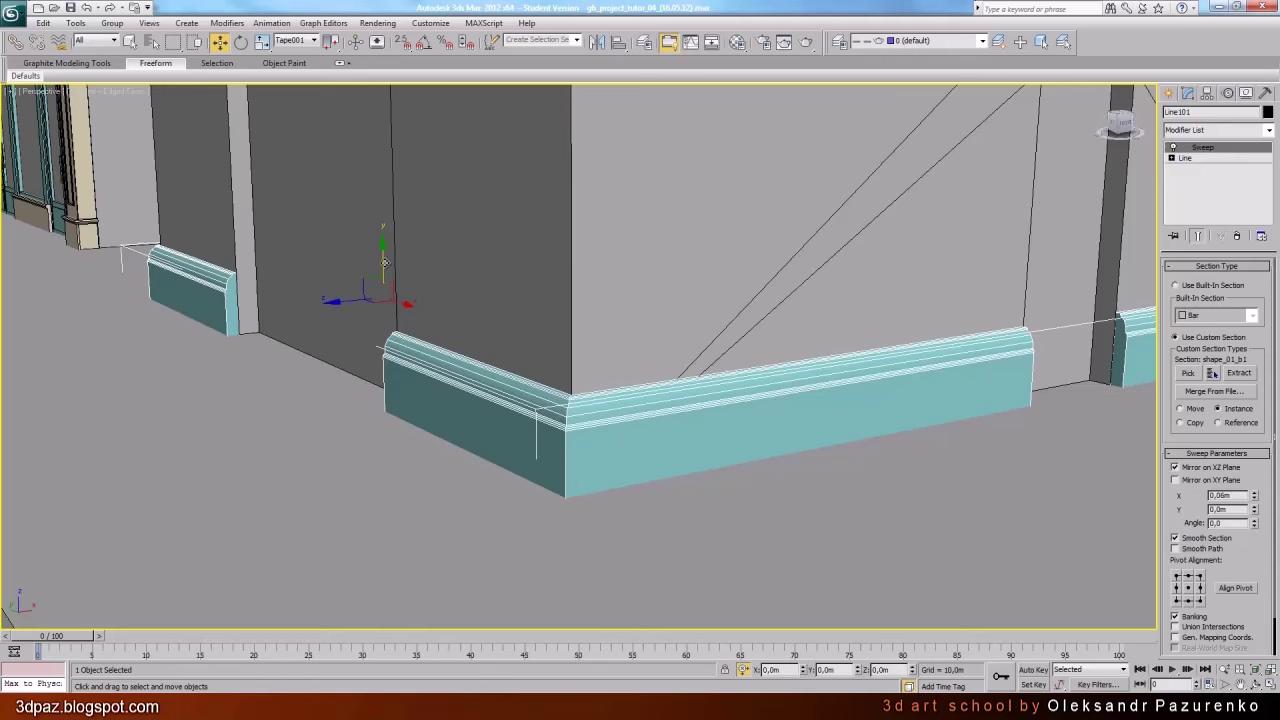
pyautogui.moveTo(384, 262); pyautogui.dragTo(402, 208)
pyautogui.scroll(-4, 402, 212)
pyautogui.moveTo(402, 214); pyautogui.dragTo(415, 241, button='middle')
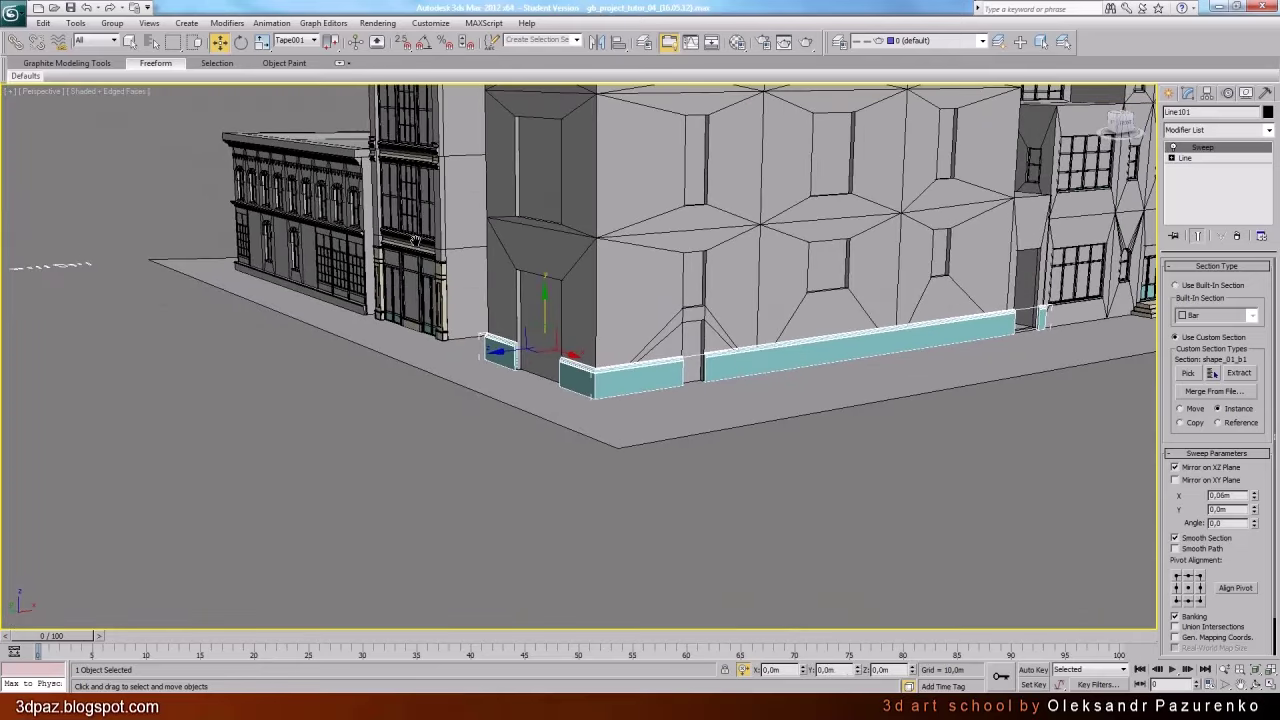
# Select the profile spline shape_01_b1 and examine its outline and name from above
pyautogui.click(100, 267)
pyautogui.click(1255, 671)
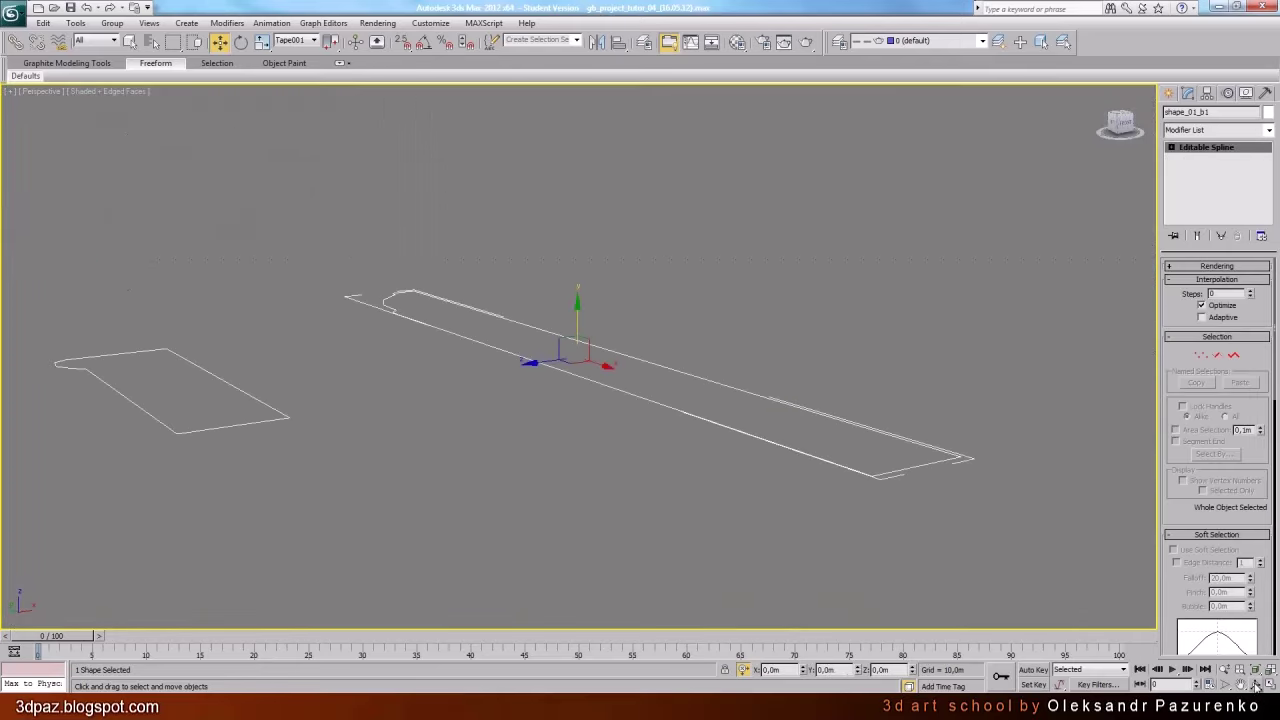
pyautogui.keyDown('alt'); pyautogui.moveTo(566, 330); pyautogui.dragTo(616, 434, button='middle'); pyautogui.keyUp('alt')
pyautogui.scroll(-3, 571, 437)
pyautogui.moveTo(616, 433); pyautogui.dragTo(617, 434)
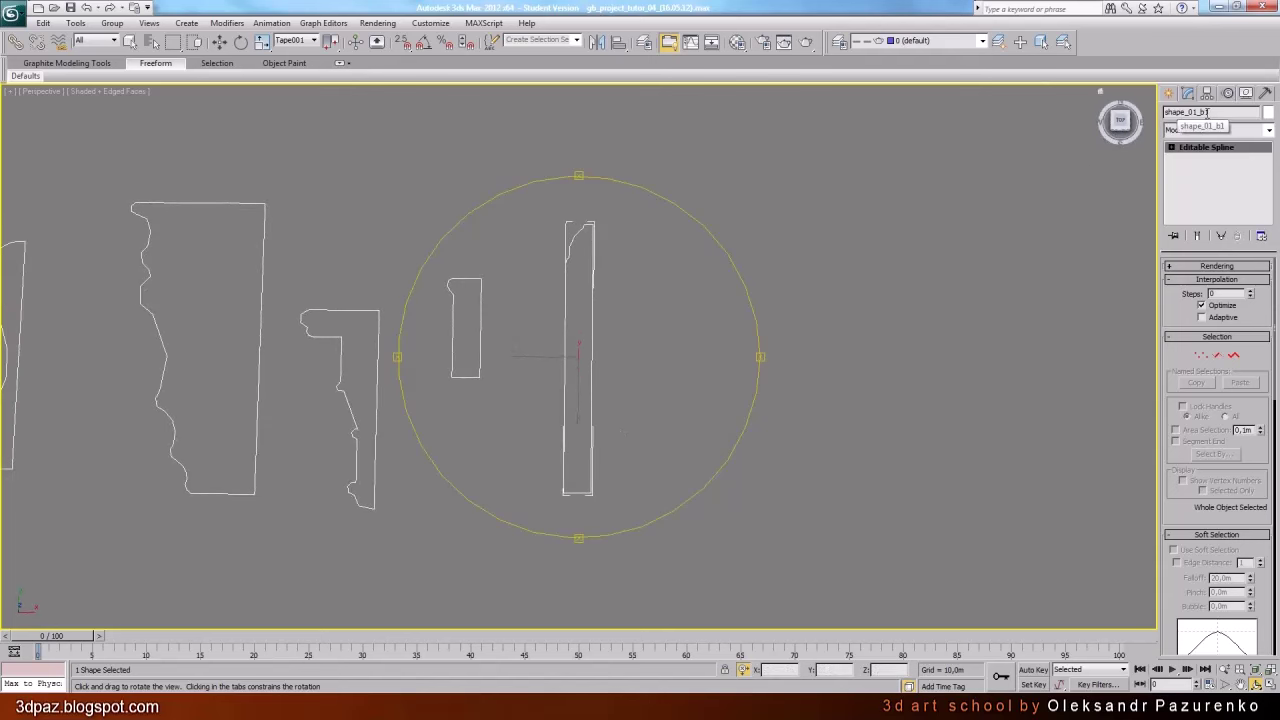
pyautogui.moveTo(595, 377); pyautogui.dragTo(467, 438)
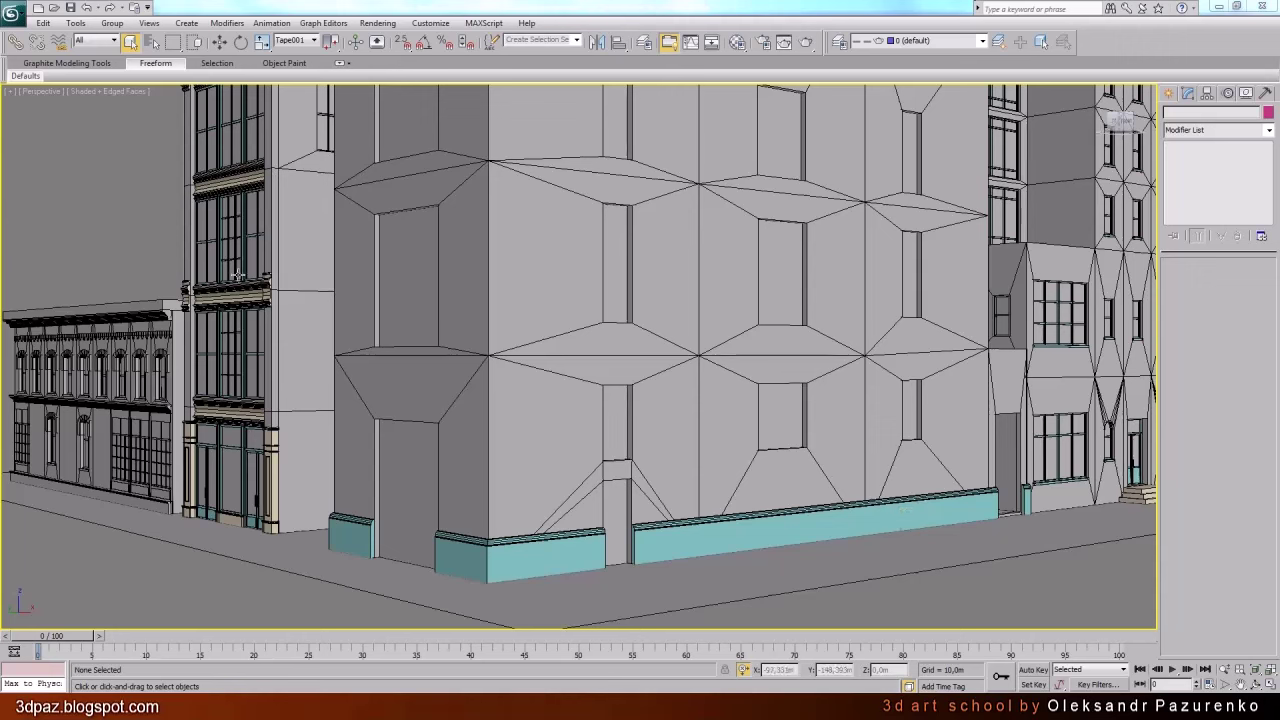
# Compare the temporary materials dec_temp and win_temp in the Material Editor and make dec_temp the active one
pyautogui.press('m')
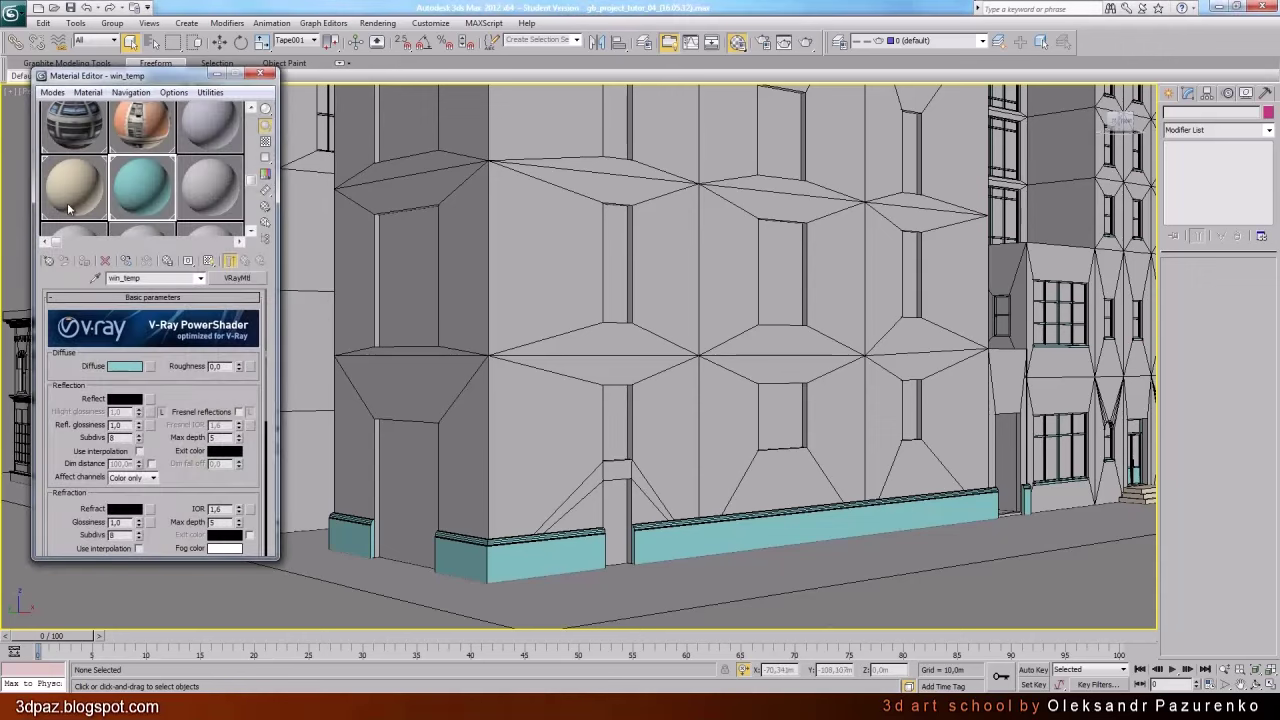
pyautogui.click(69, 208)
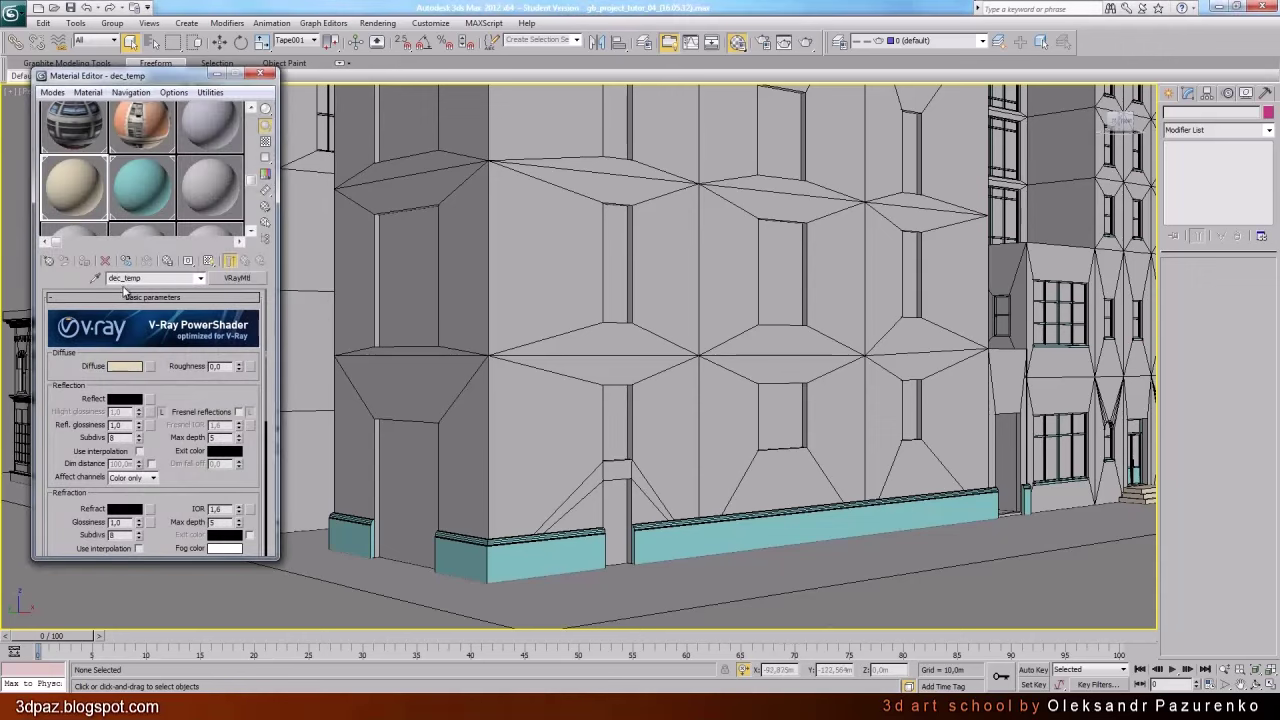
pyautogui.click(143, 205)
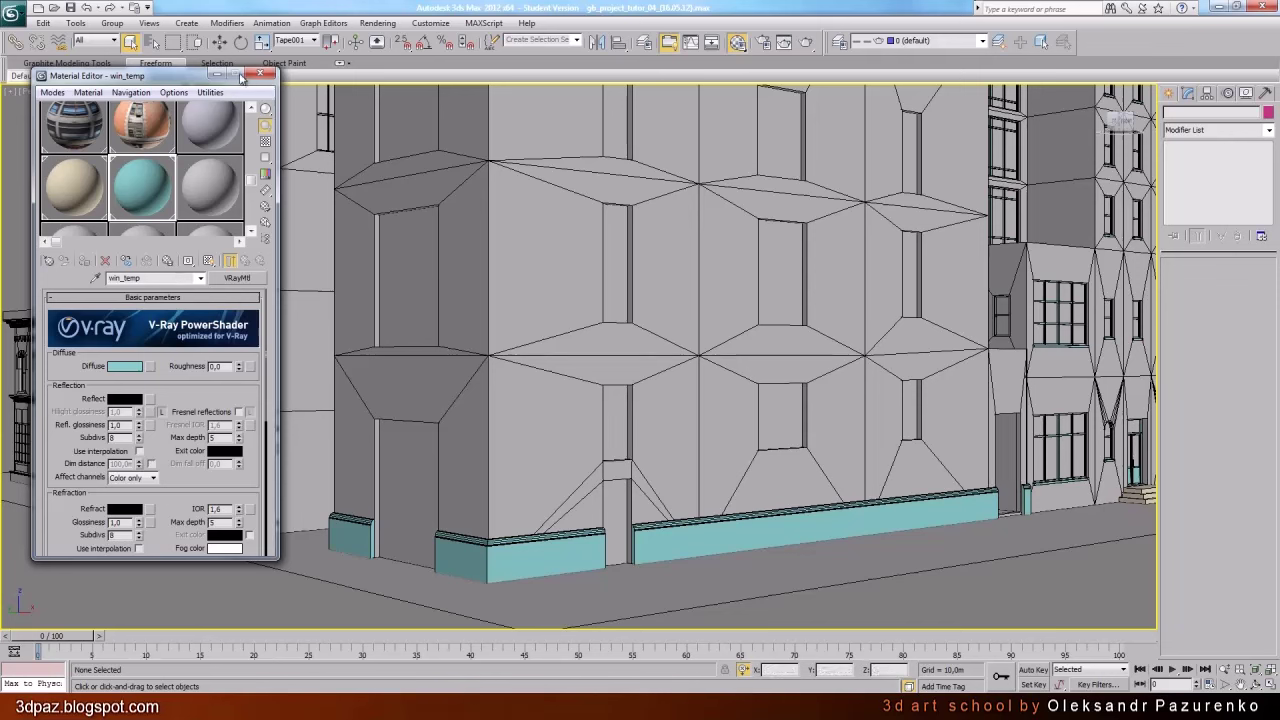
pyautogui.click(86, 198)
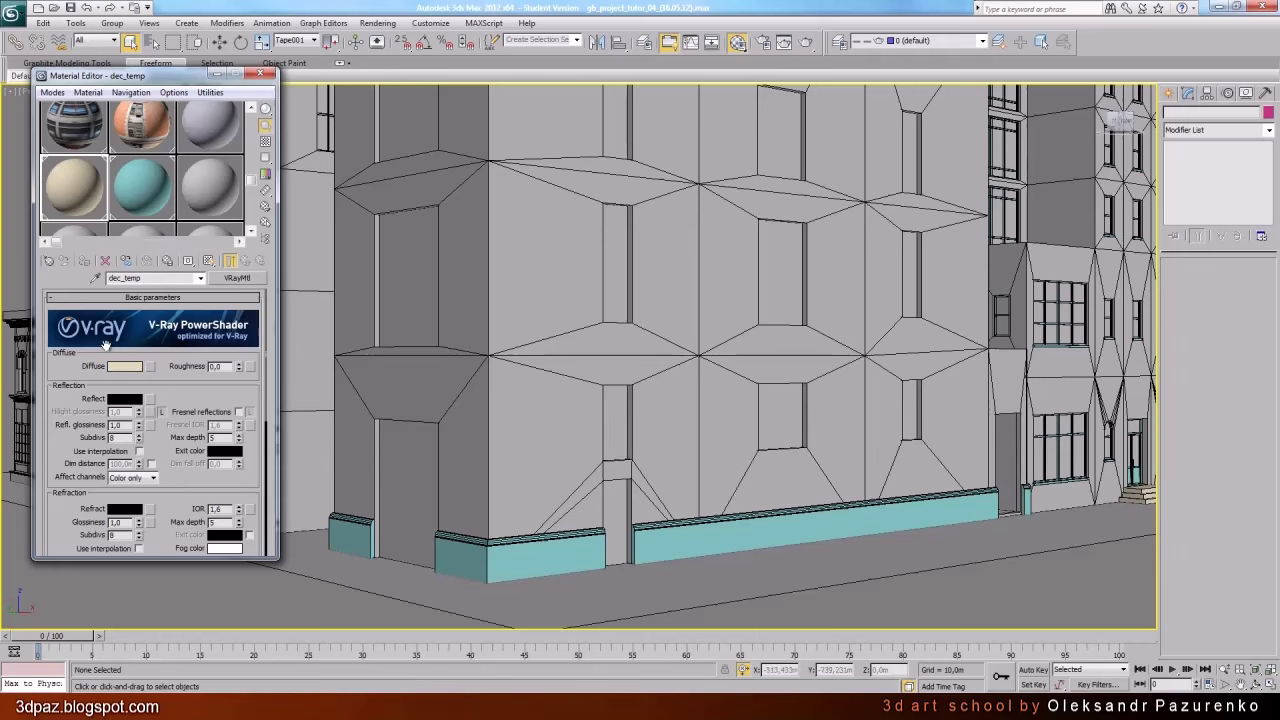
pyautogui.click(260, 74)
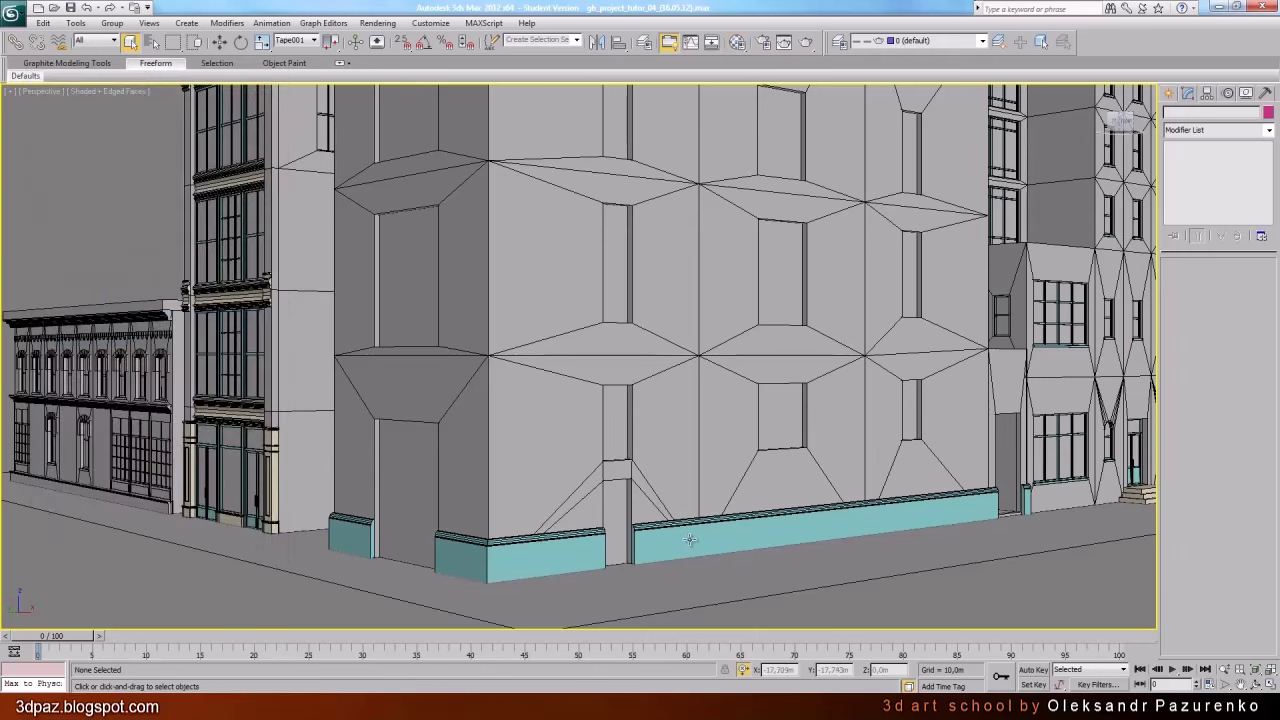
# Assign the dec_temp material to the swept plinth around the base of the corner building
pyautogui.click(737, 541)
pyautogui.press('m')
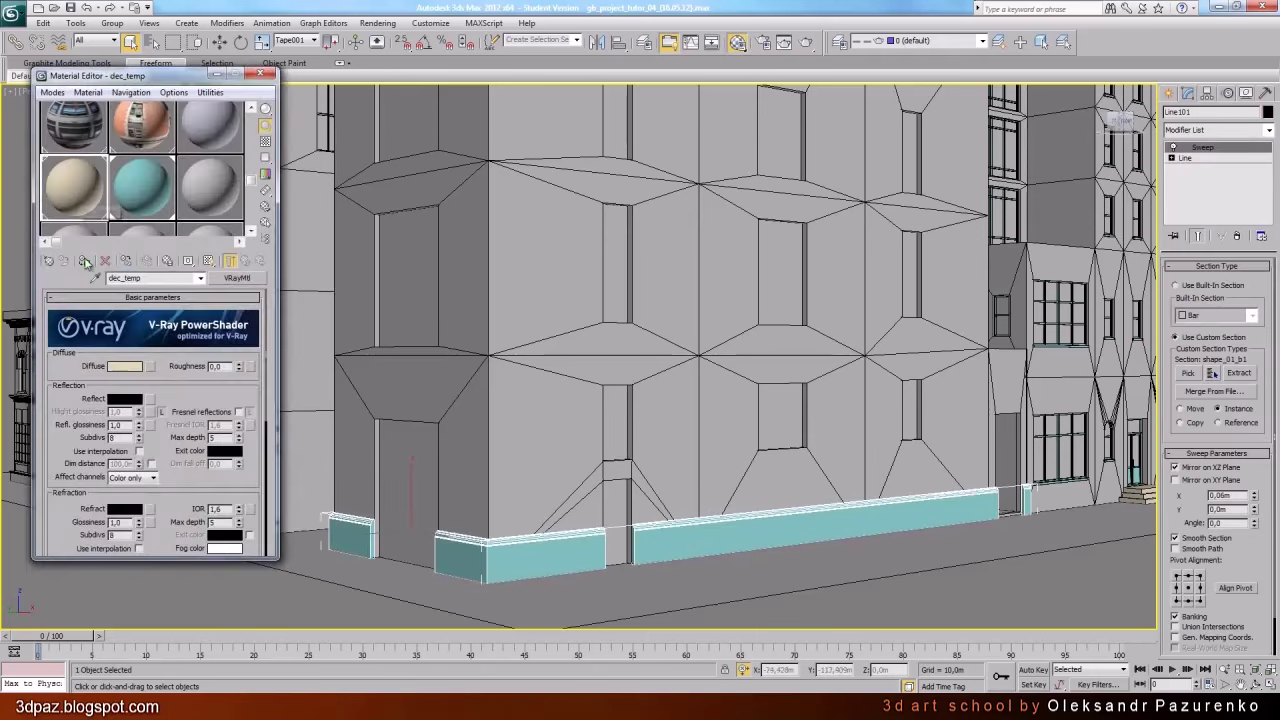
pyautogui.click(84, 262)
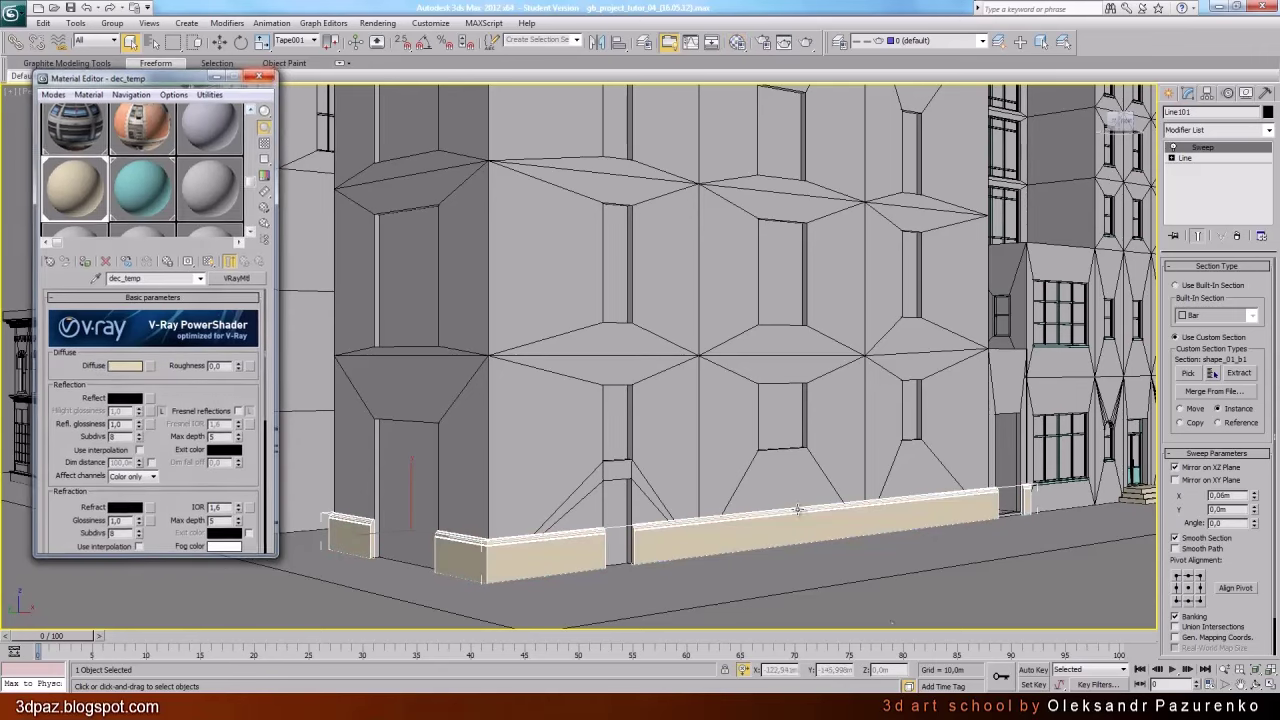
pyautogui.click(260, 74)
pyautogui.click(905, 599)
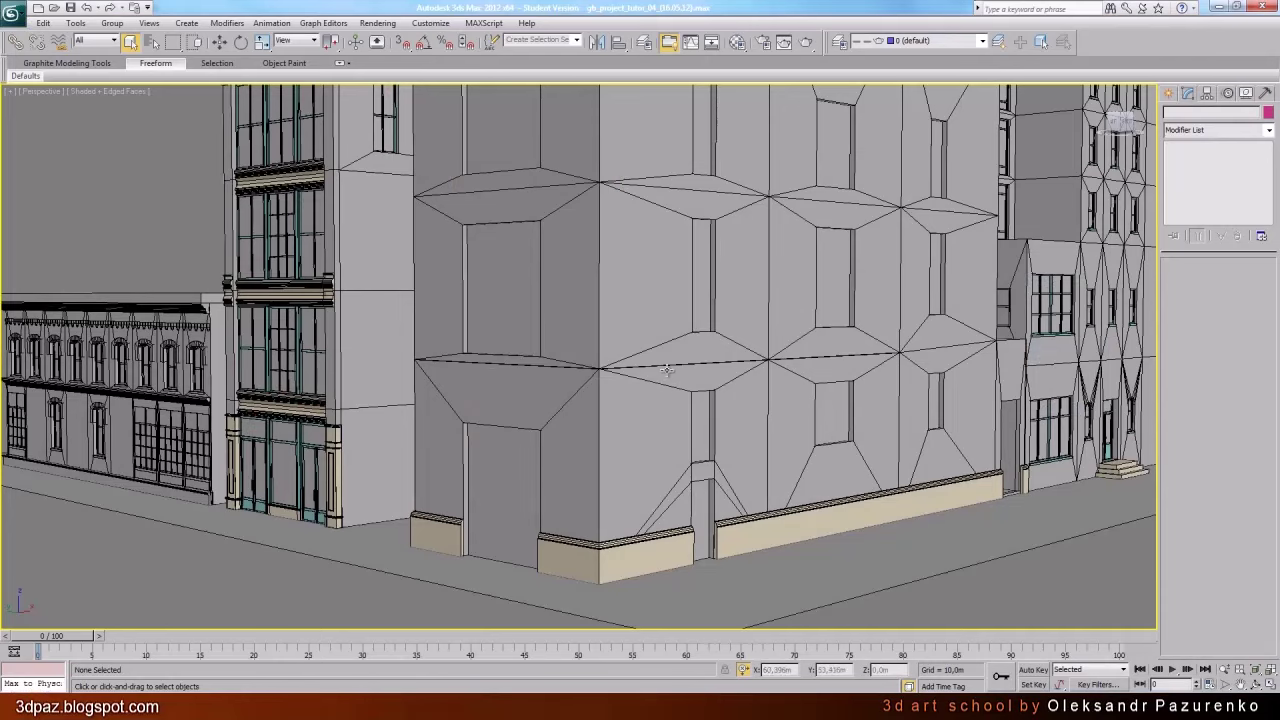
# Select the line running around the corner building above the ground floor and enable its thickness display in the viewport
pyautogui.click(665, 368)
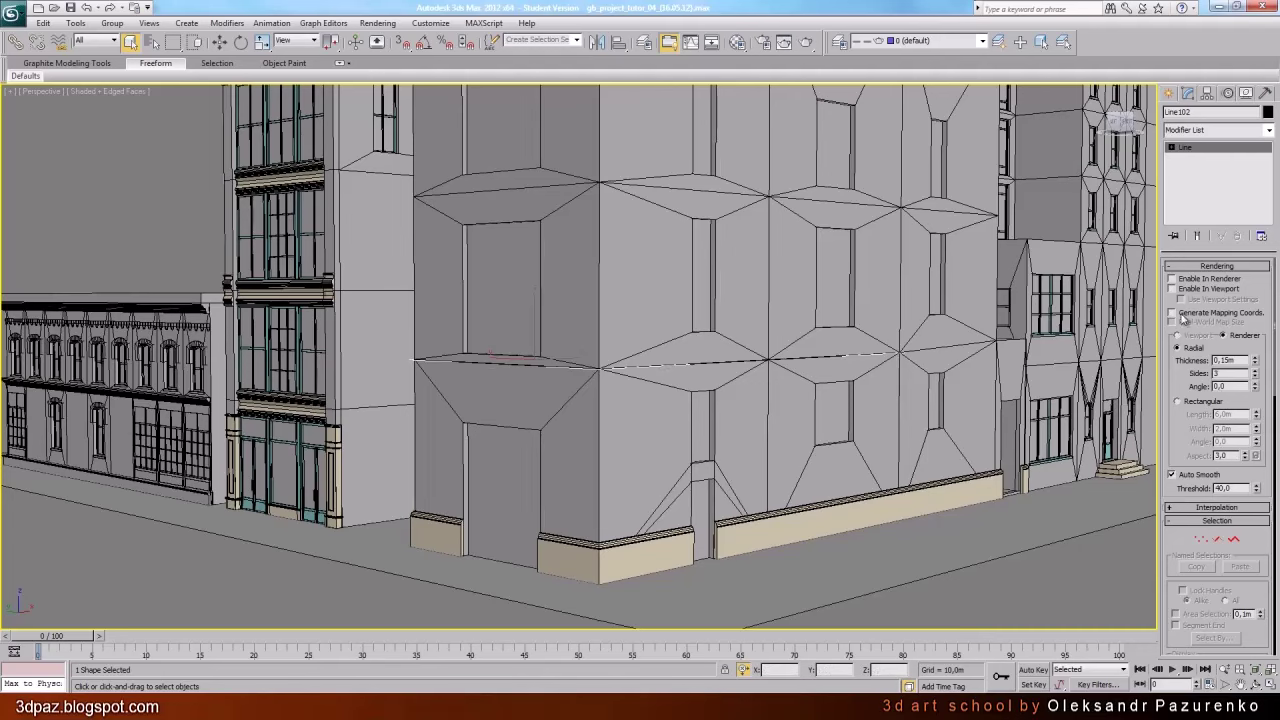
pyautogui.click(1173, 289)
pyautogui.click(1257, 684)
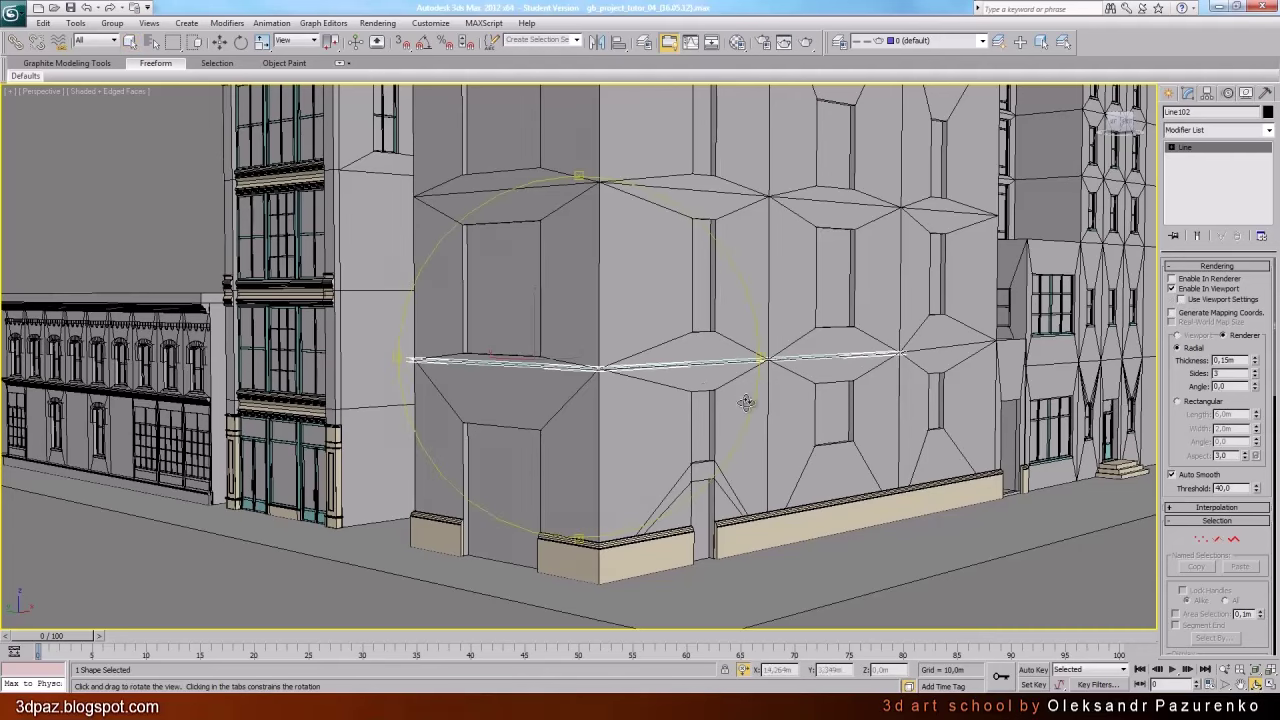
pyautogui.moveTo(746, 403); pyautogui.dragTo(709, 420)
pyautogui.moveTo(622, 420); pyautogui.dragTo(612, 374)
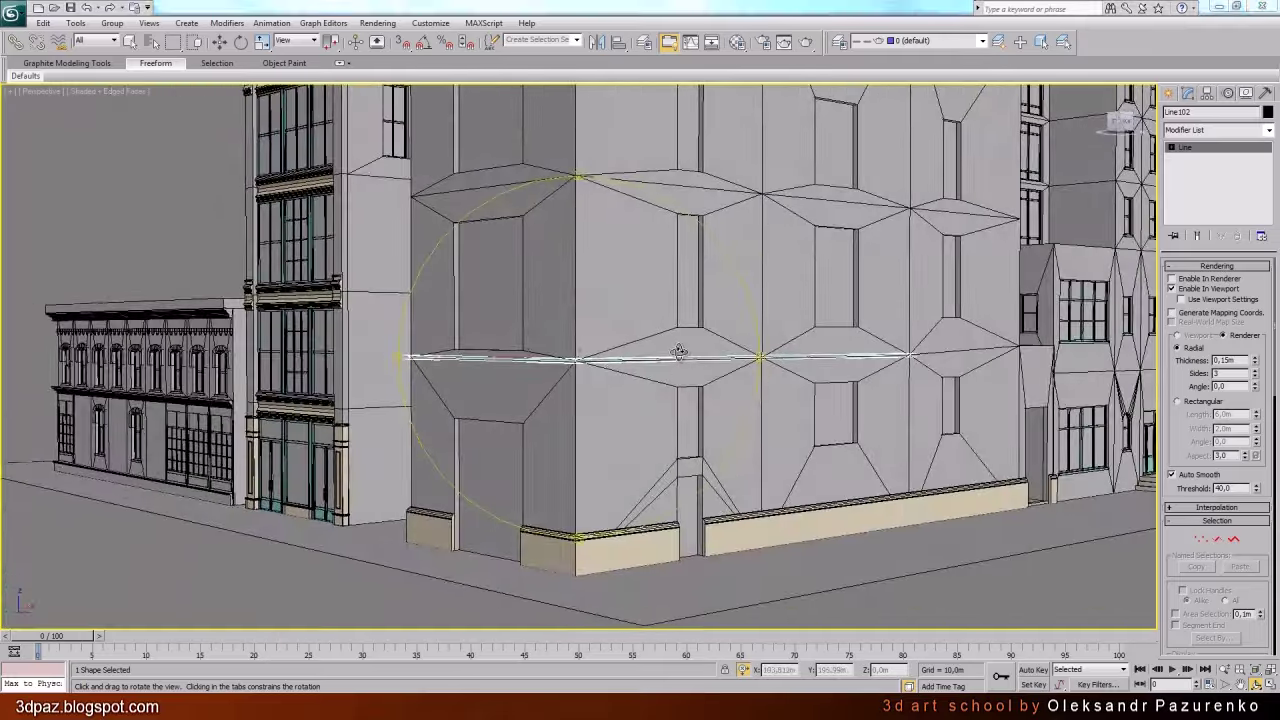
pyautogui.moveTo(680, 353); pyautogui.dragTo(643, 374)
pyautogui.moveTo(729, 366); pyautogui.dragTo(590, 328)
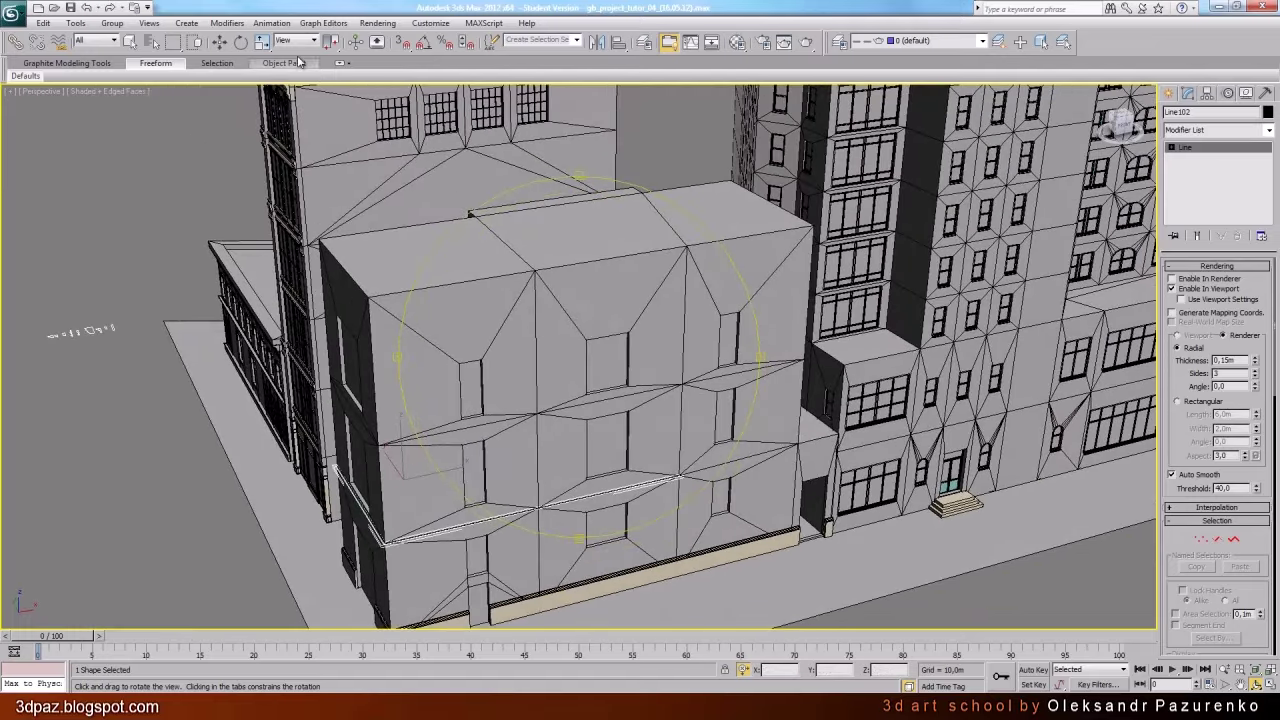
# Create a tape measure helper snapped along the top edge of the corner building's long street facade
pyautogui.click(187, 23)
pyautogui.moveTo(209, 263)
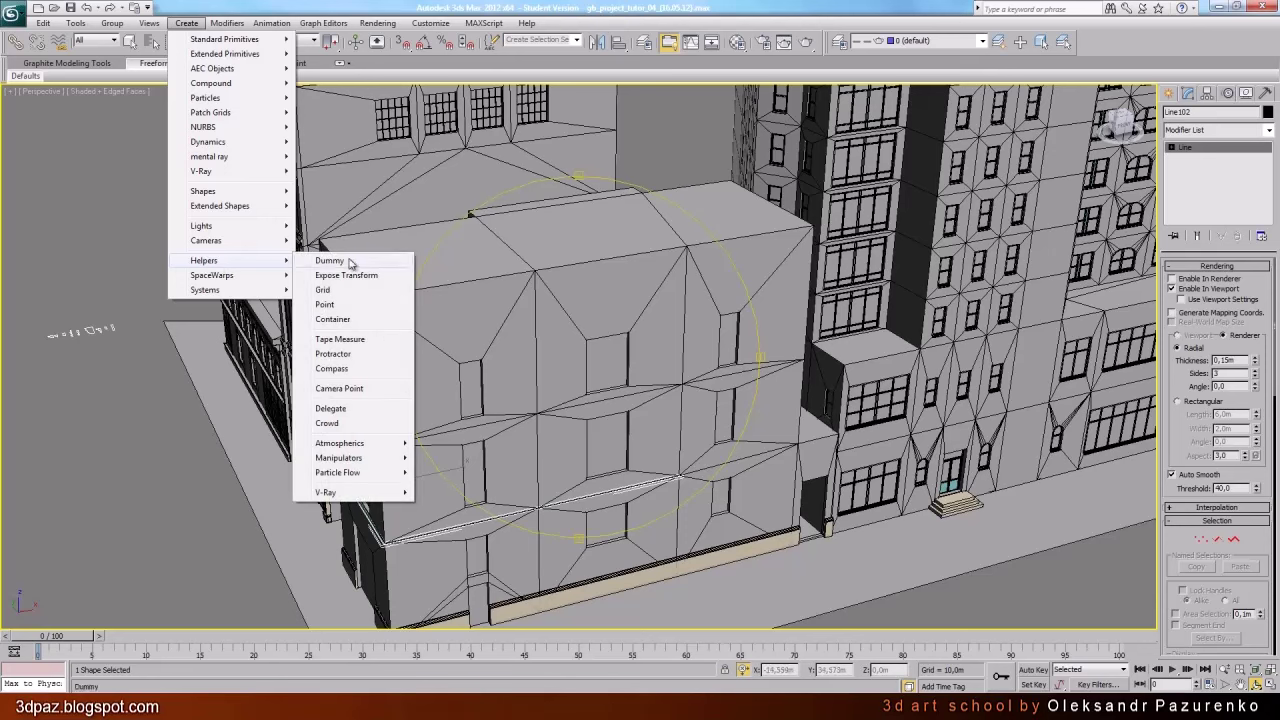
pyautogui.click(357, 343)
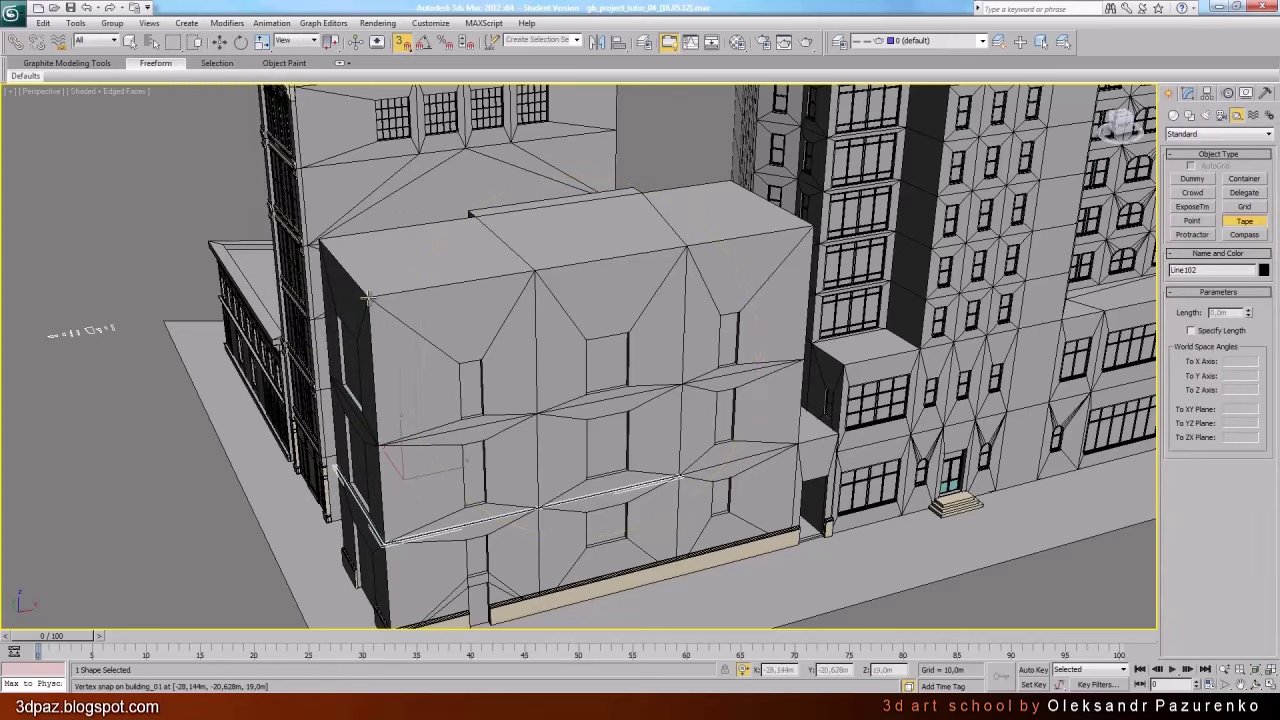
pyautogui.moveTo(368, 297); pyautogui.dragTo(815, 226)
pyautogui.hotkey('ctrl', 'r')
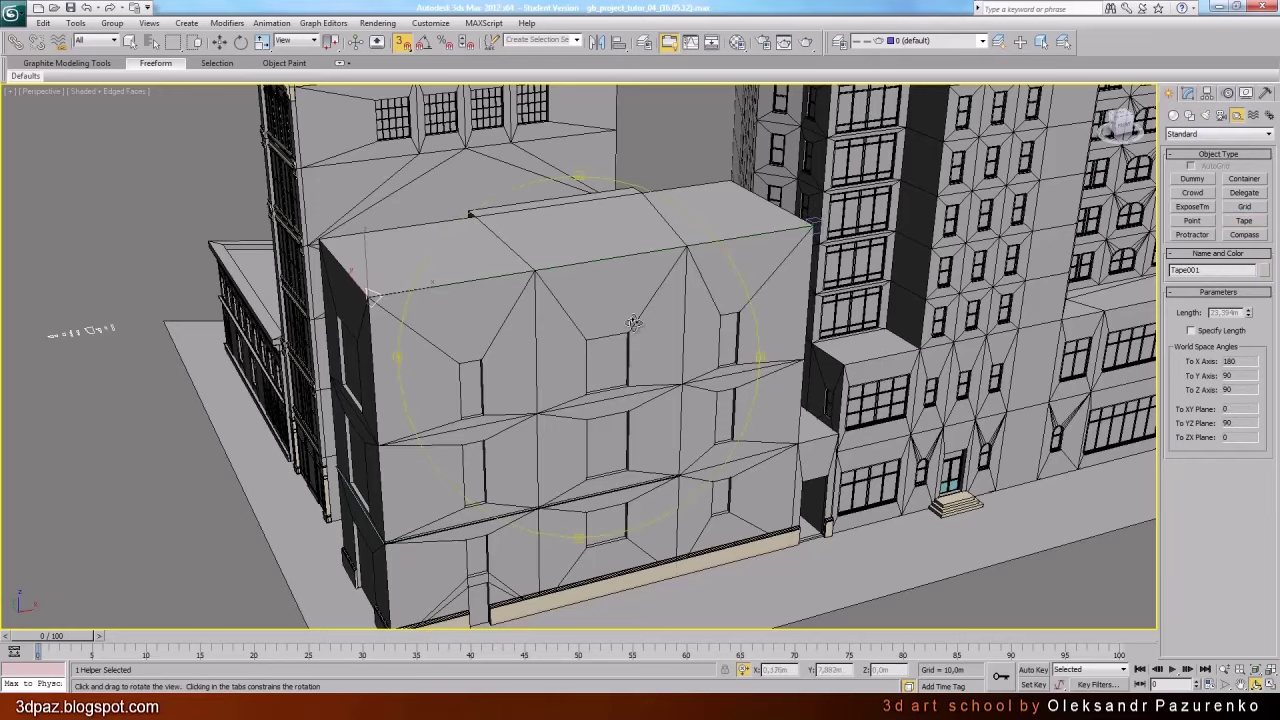
pyautogui.moveTo(634, 322)
pyautogui.mouseDown()
pyautogui.moveTo(634, 303)
pyautogui.moveTo(569, 443)
pyautogui.moveTo(657, 369)
pyautogui.moveTo(535, 366)
pyautogui.moveTo(620, 380)
pyautogui.moveTo(640, 367)
pyautogui.moveTo(665, 289)
pyautogui.moveTo(638, 319)
pyautogui.mouseUp()
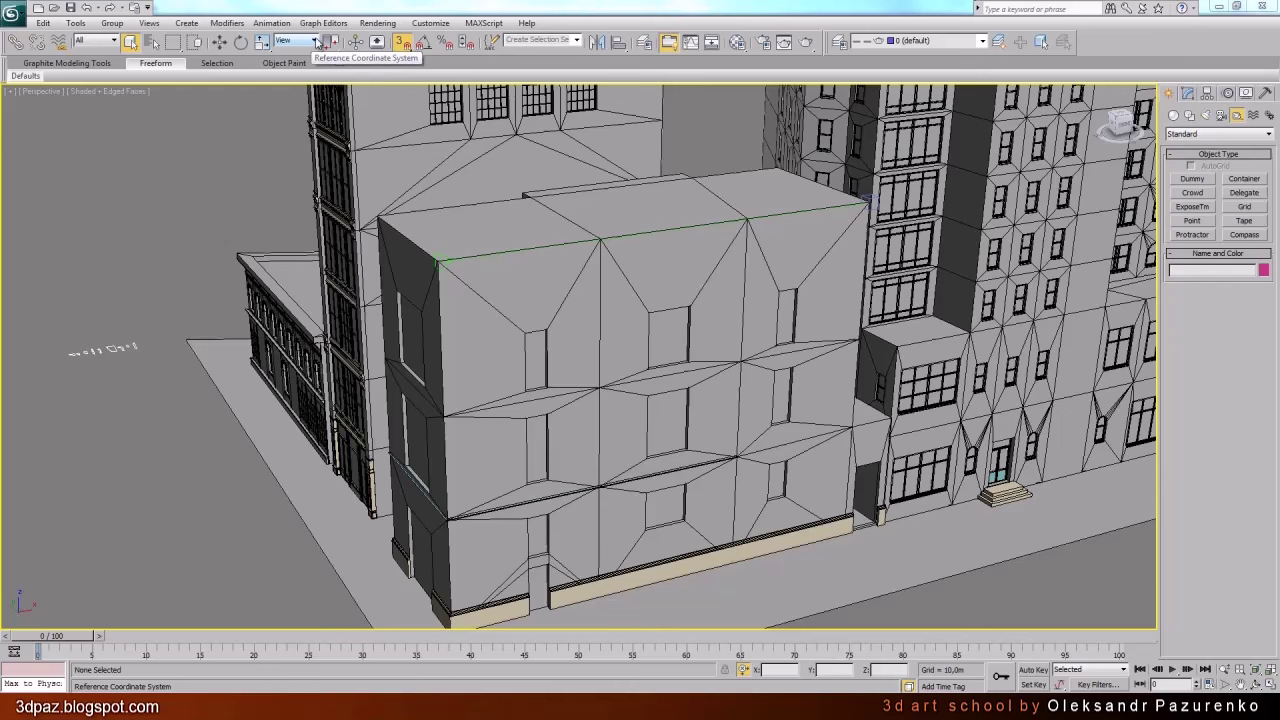
# Pick the tape helper on the roof edge as the reference coordinate system
pyautogui.click(316, 41)
pyautogui.click(295, 148)
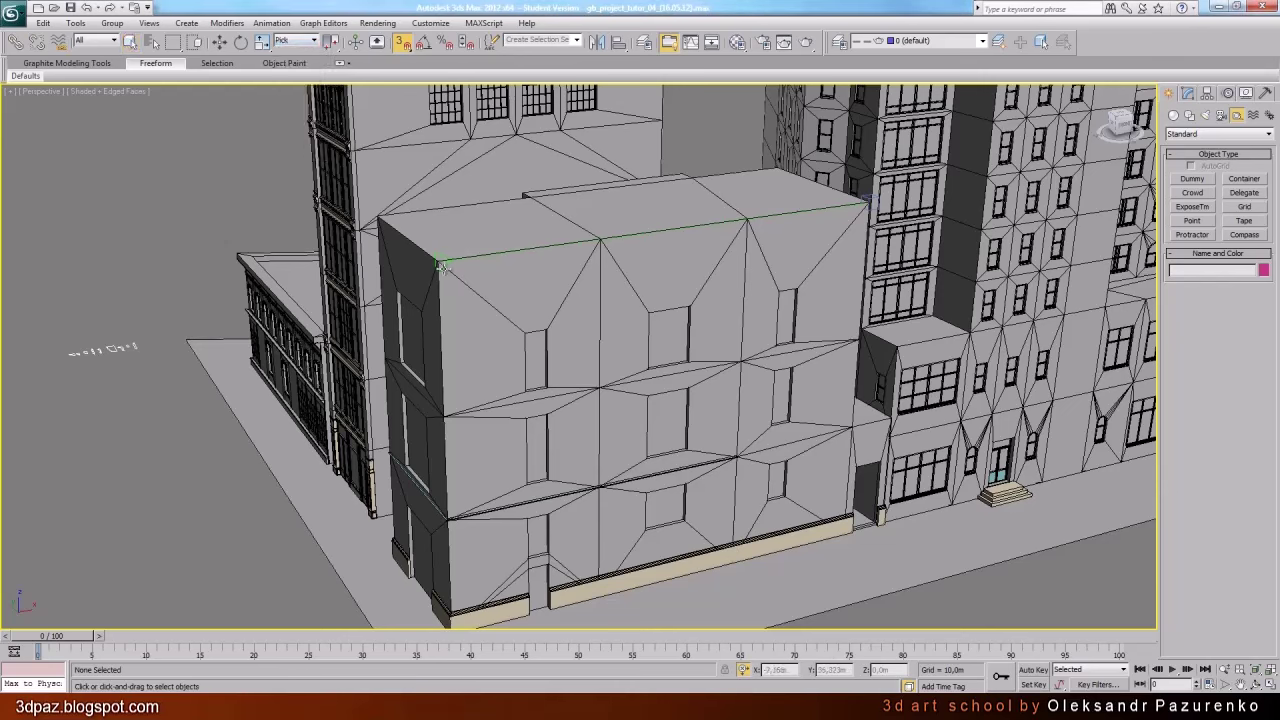
pyautogui.click(441, 264)
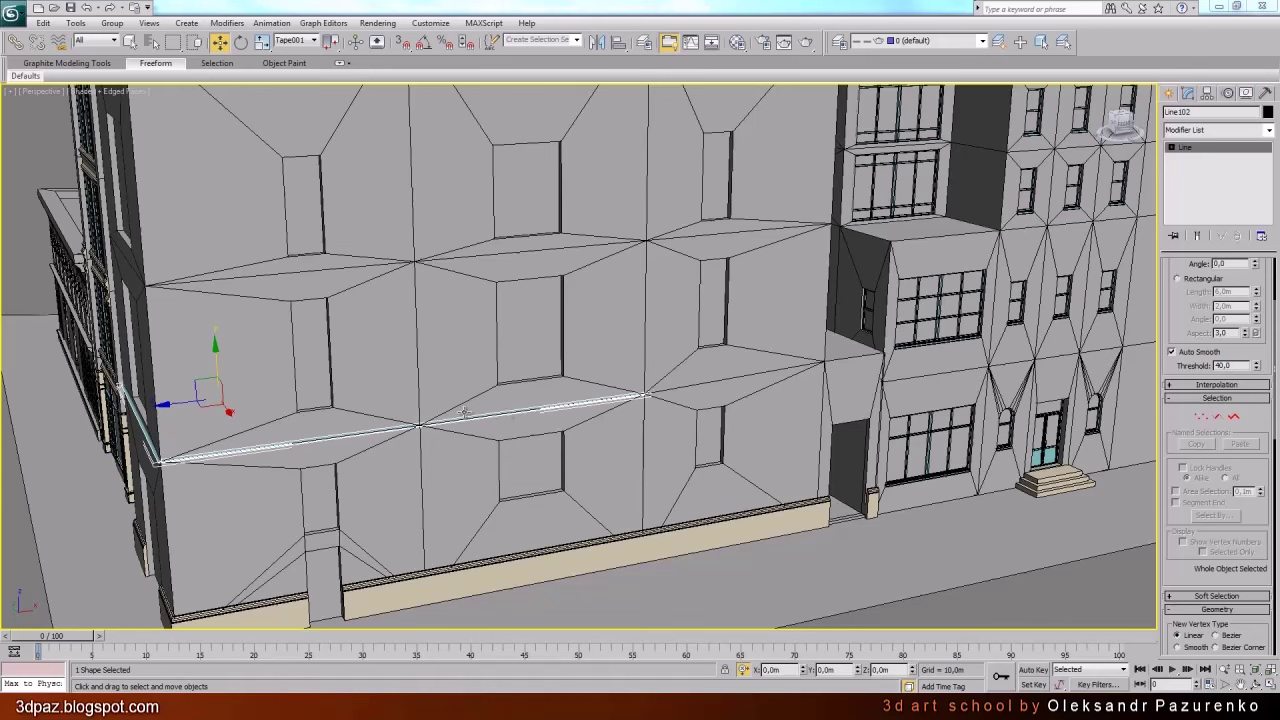
# Move the line's end vertex along the tape's axis so the line extends along the facade to the neighbouring building
pyautogui.click(1201, 416)
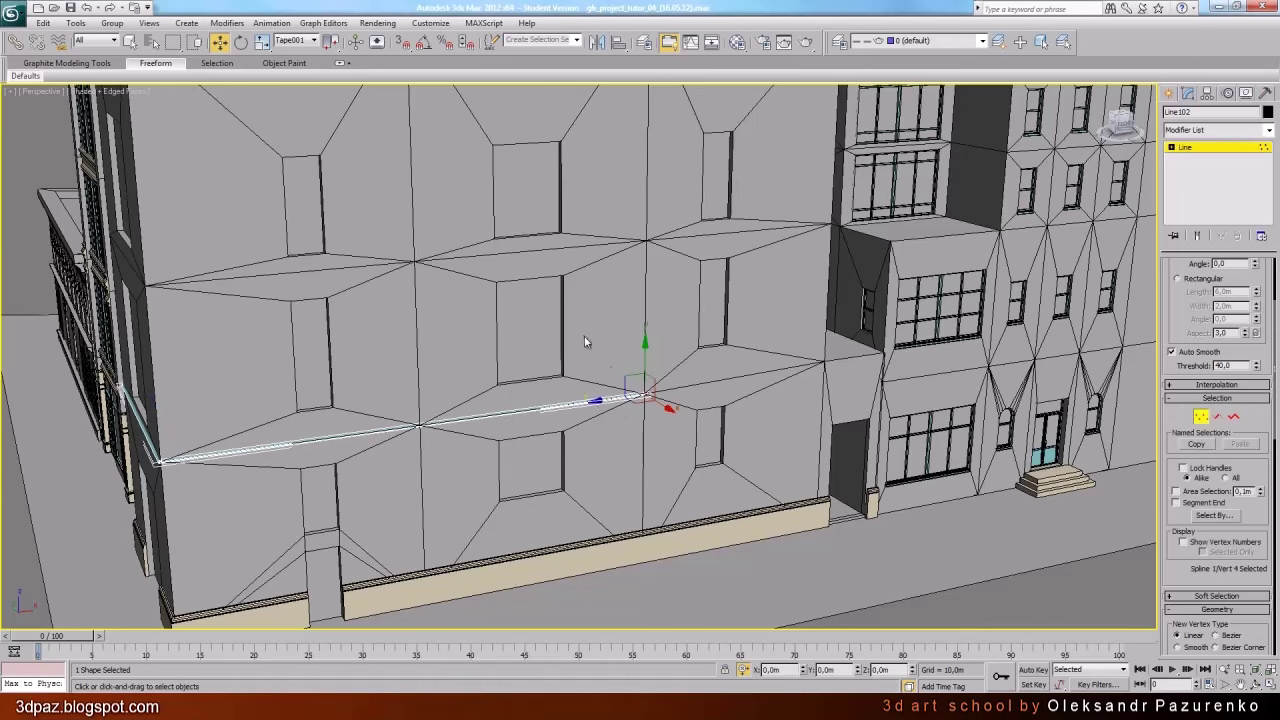
pyautogui.moveTo(584, 336); pyautogui.dragTo(732, 516)
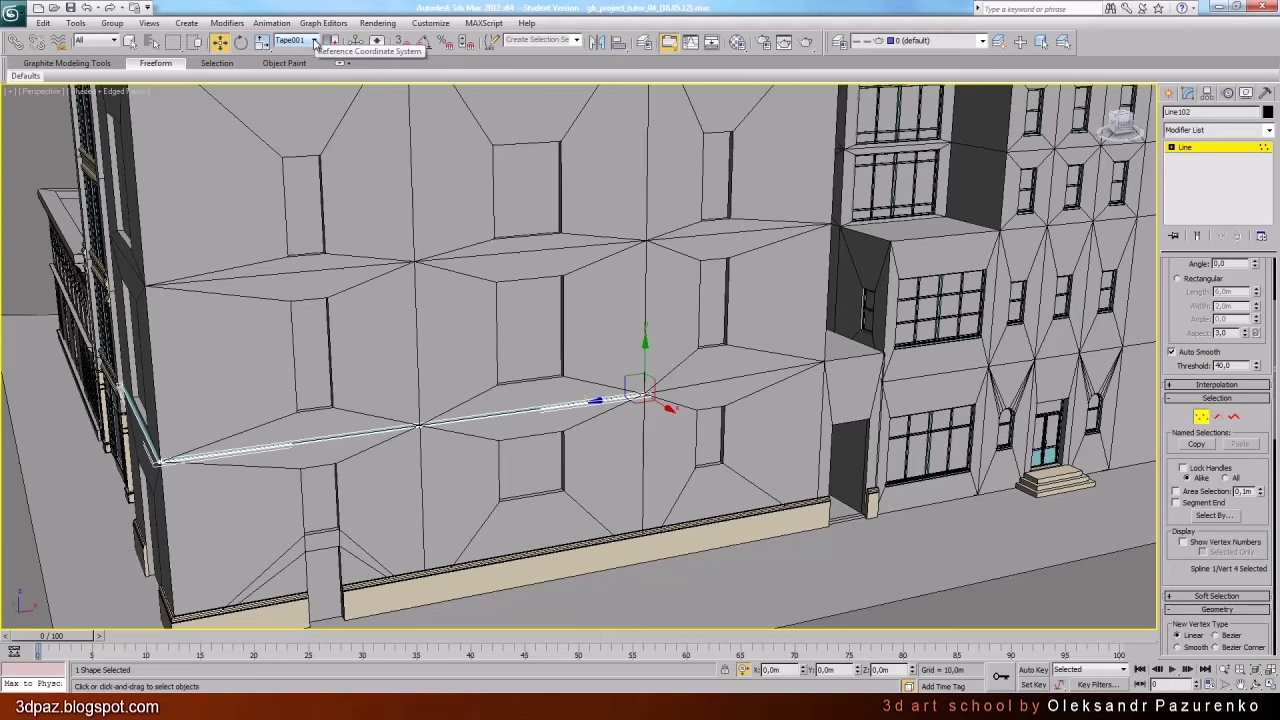
pyautogui.click(314, 41)
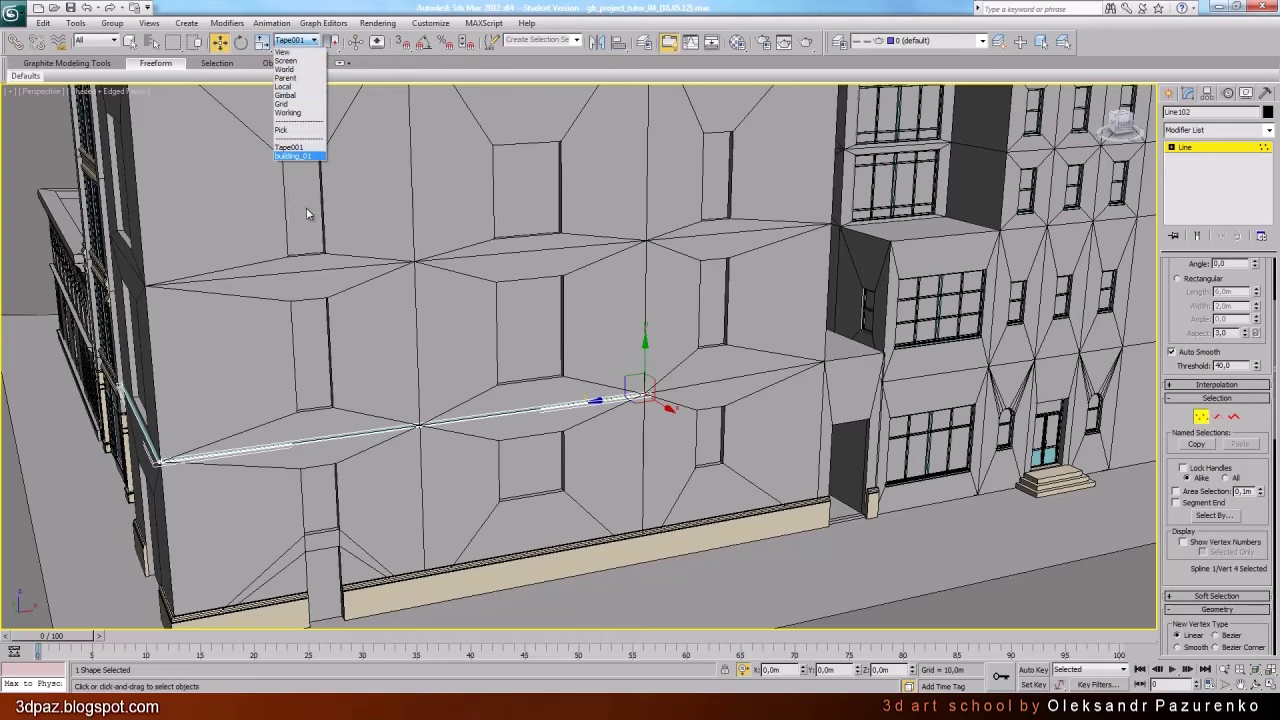
pyautogui.click(306, 152)
pyautogui.scroll(3, 826, 430)
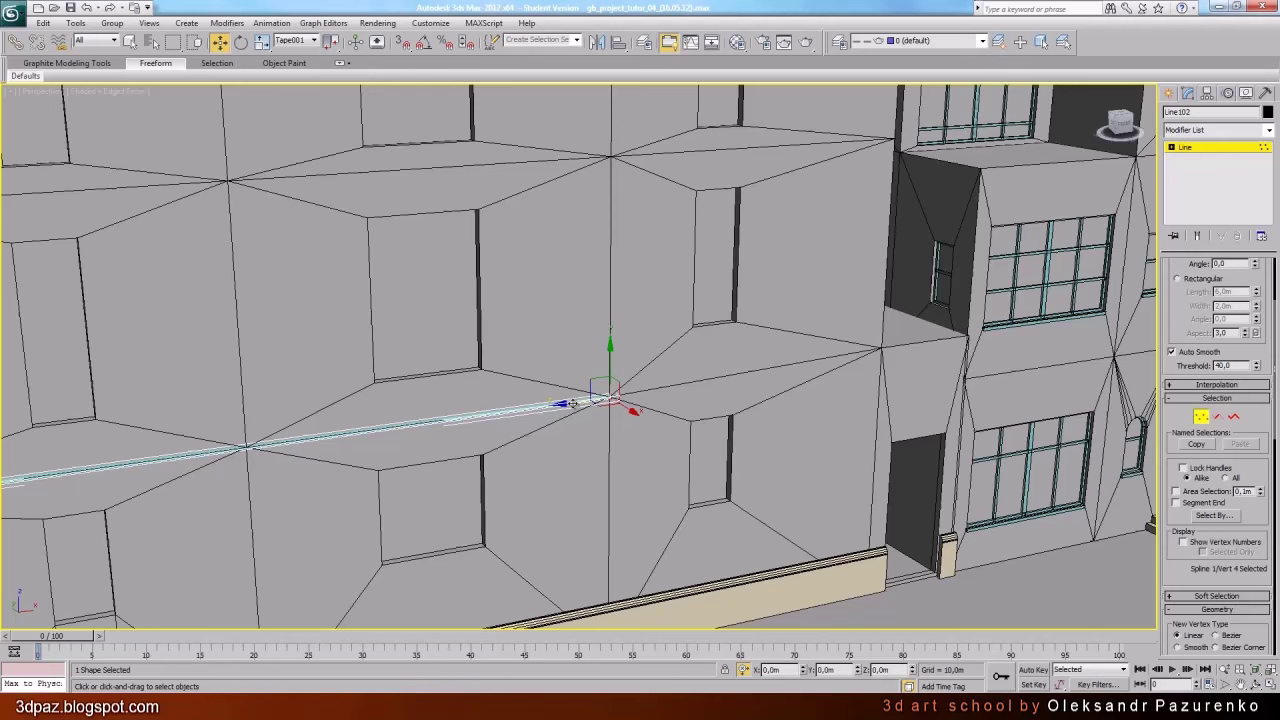
pyautogui.moveTo(572, 402); pyautogui.dragTo(932, 371)
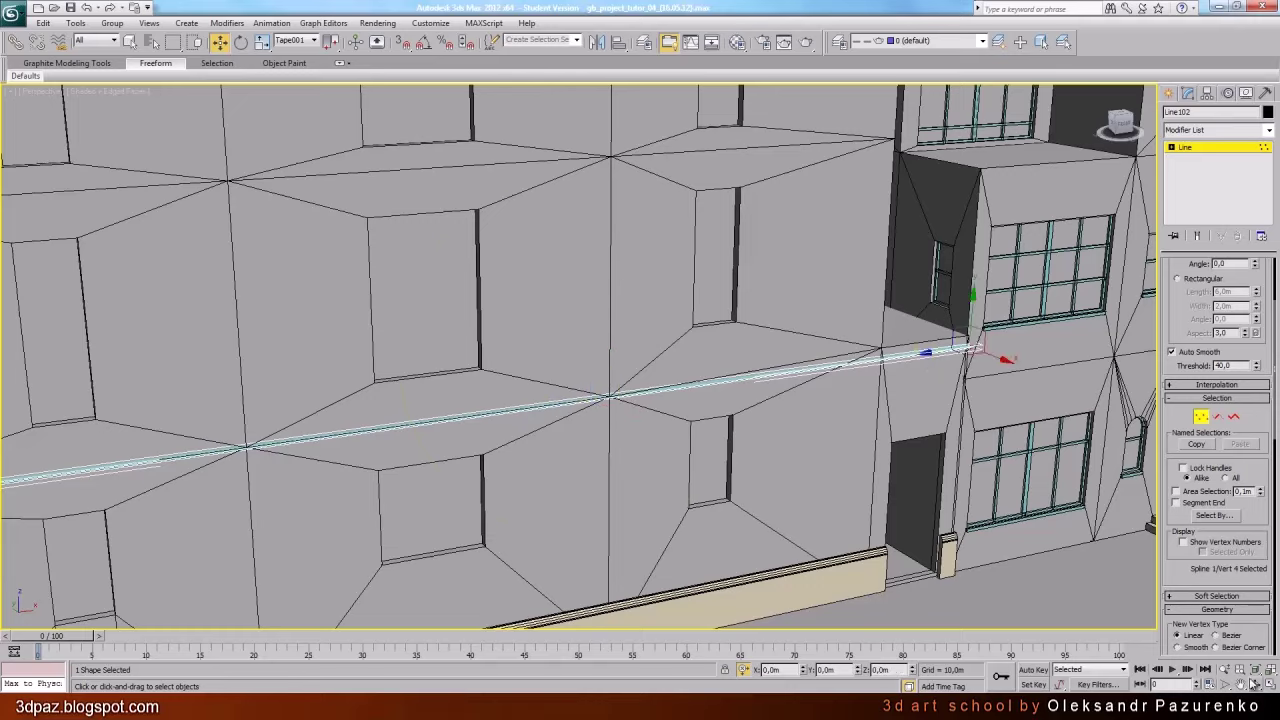
pyautogui.click(1256, 685)
pyautogui.moveTo(589, 411)
pyautogui.mouseDown()
pyautogui.moveTo(654, 391)
pyautogui.moveTo(585, 415)
pyautogui.mouseUp()
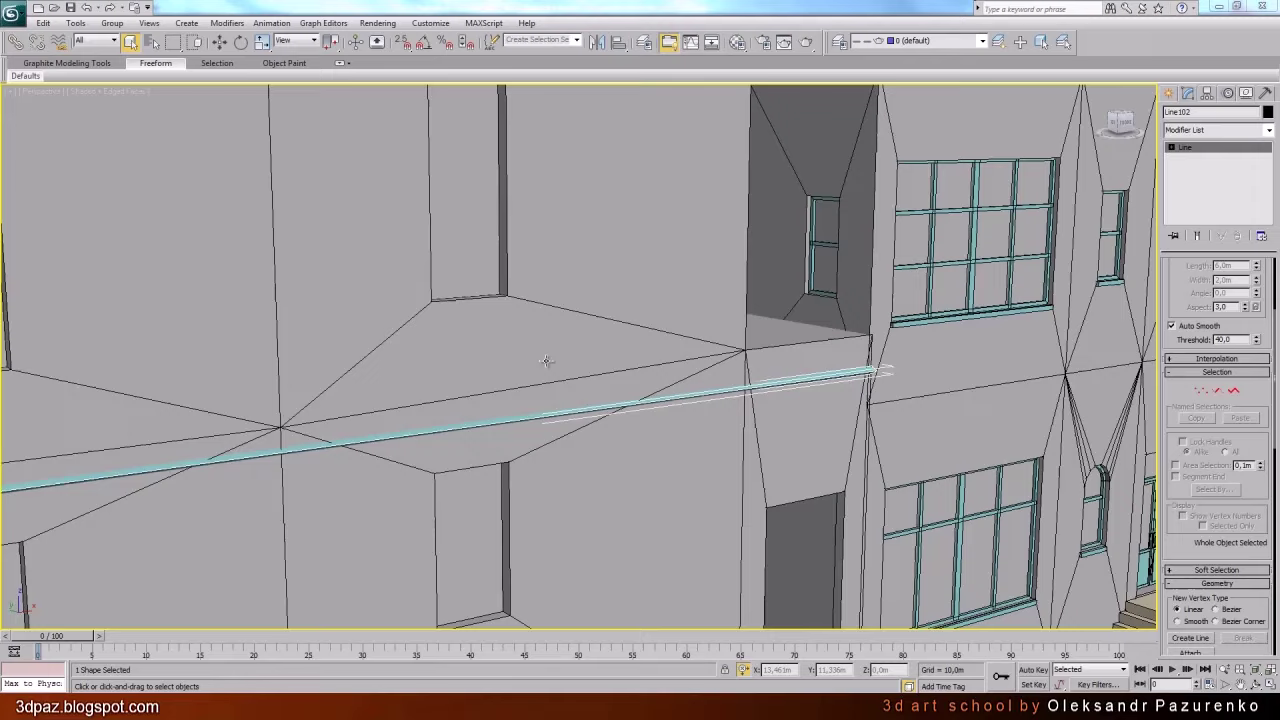
# Apply a Sweep modifier to the extended line above the ground floor
pyautogui.moveTo(448, 356); pyautogui.dragTo(806, 384, button='middle')
pyautogui.scroll(-4, 606, 355)
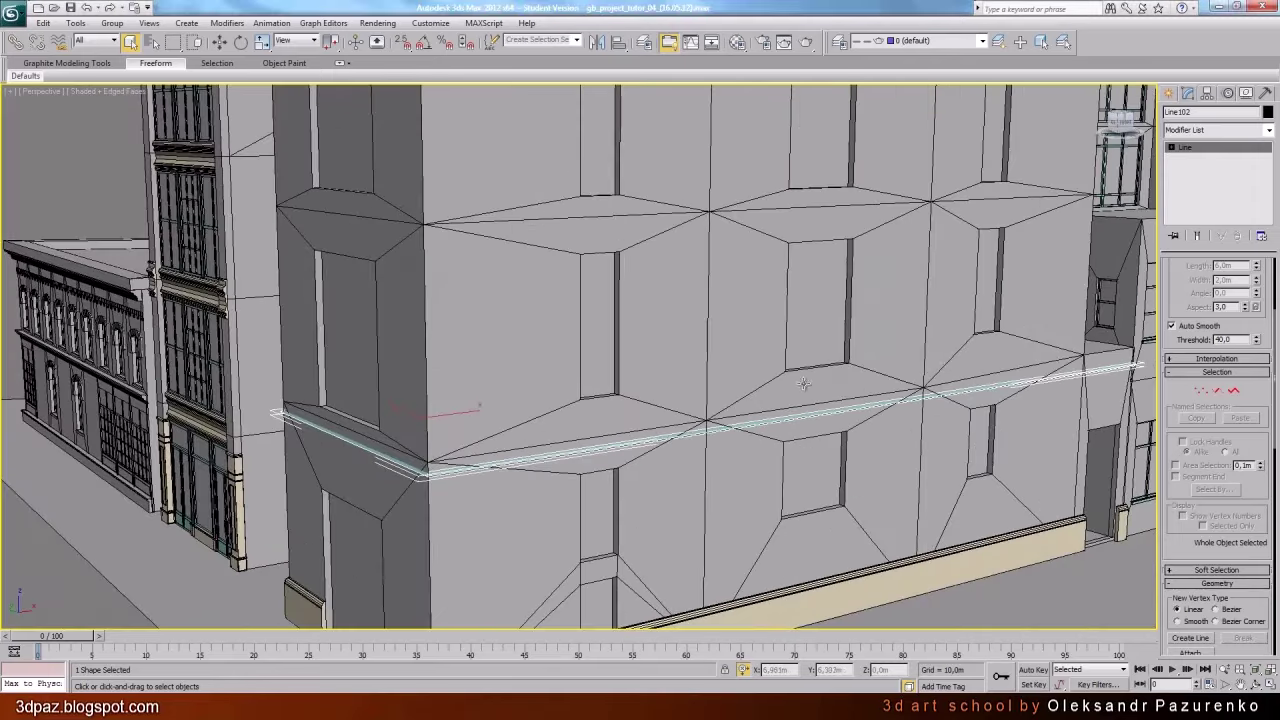
pyautogui.click(1266, 130)
pyautogui.moveTo(1269, 229); pyautogui.dragTo(1271, 530)
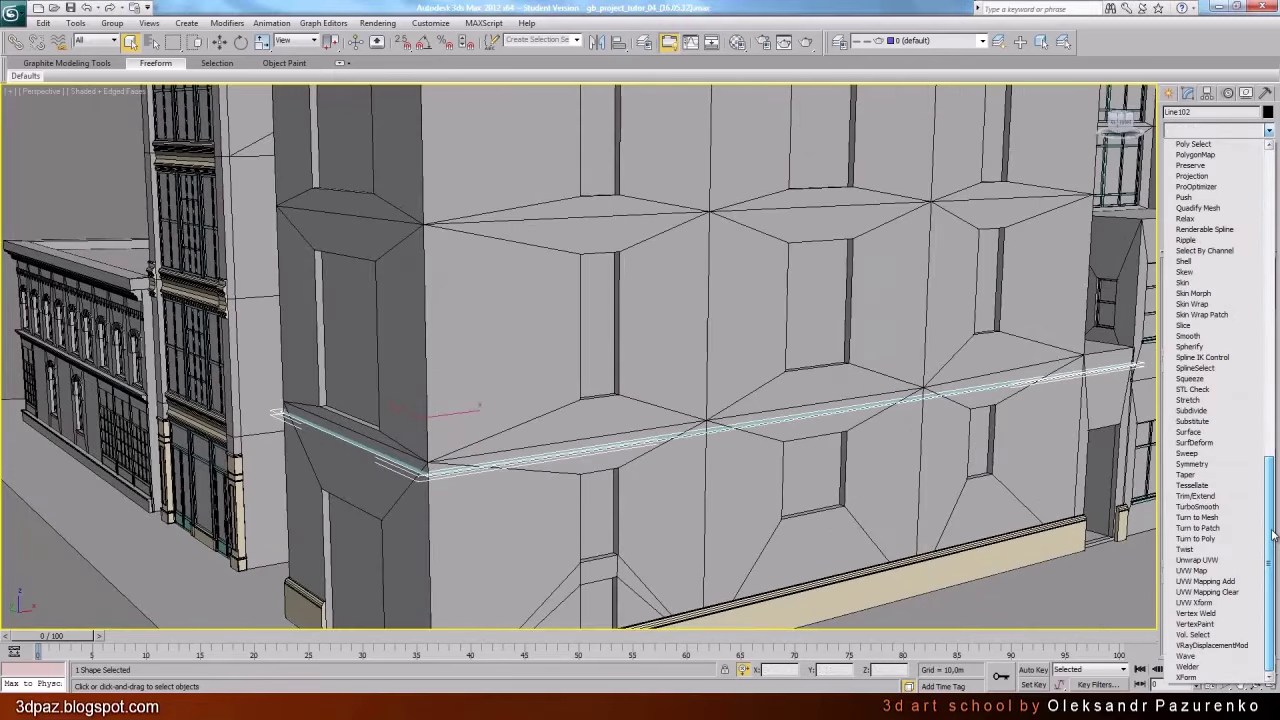
pyautogui.click(1203, 454)
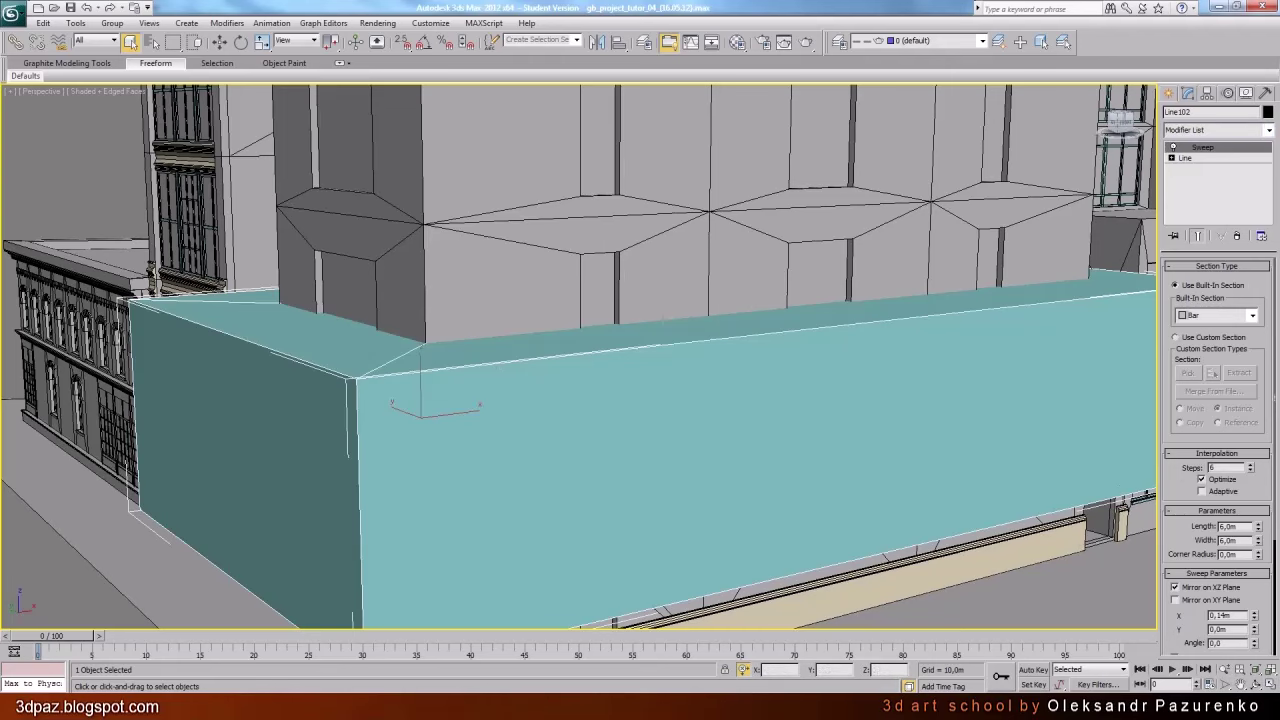
# Switch the sweep to a custom section and pick the cornice profile shape_02_b1 in the top view
pyautogui.click(1258, 685)
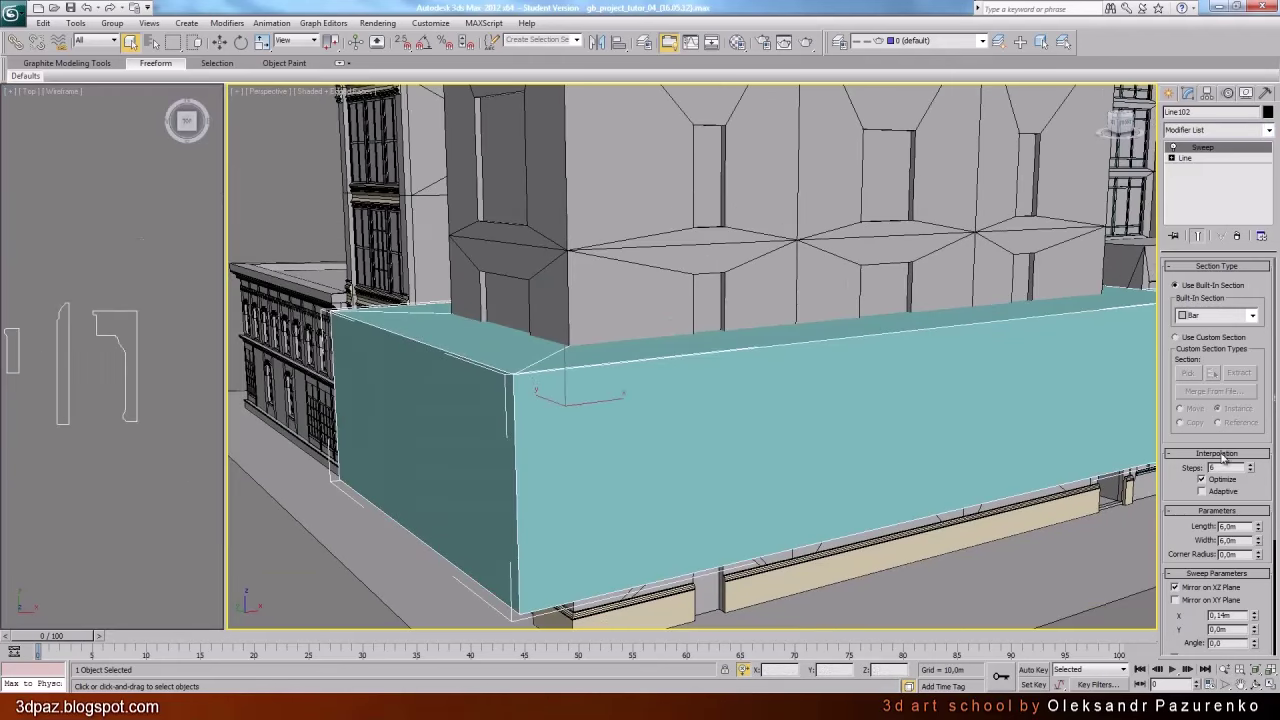
pyautogui.click(1176, 337)
pyautogui.click(1189, 374)
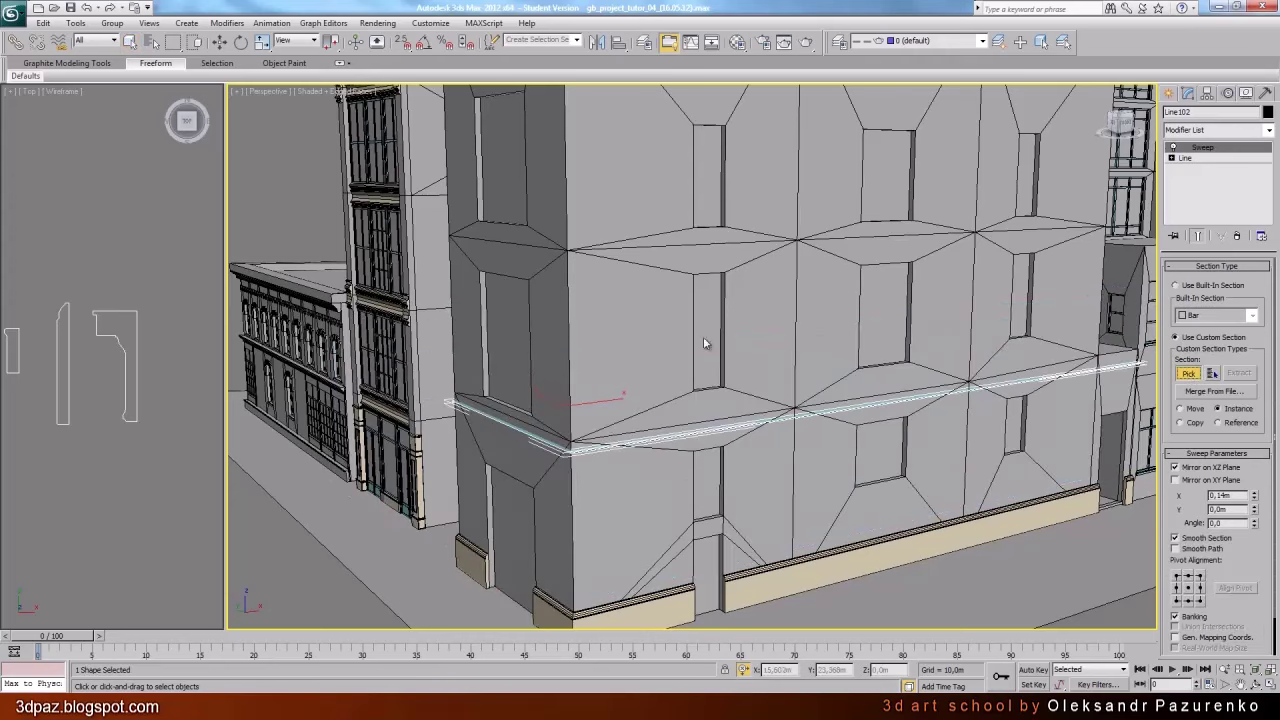
pyautogui.click(137, 357)
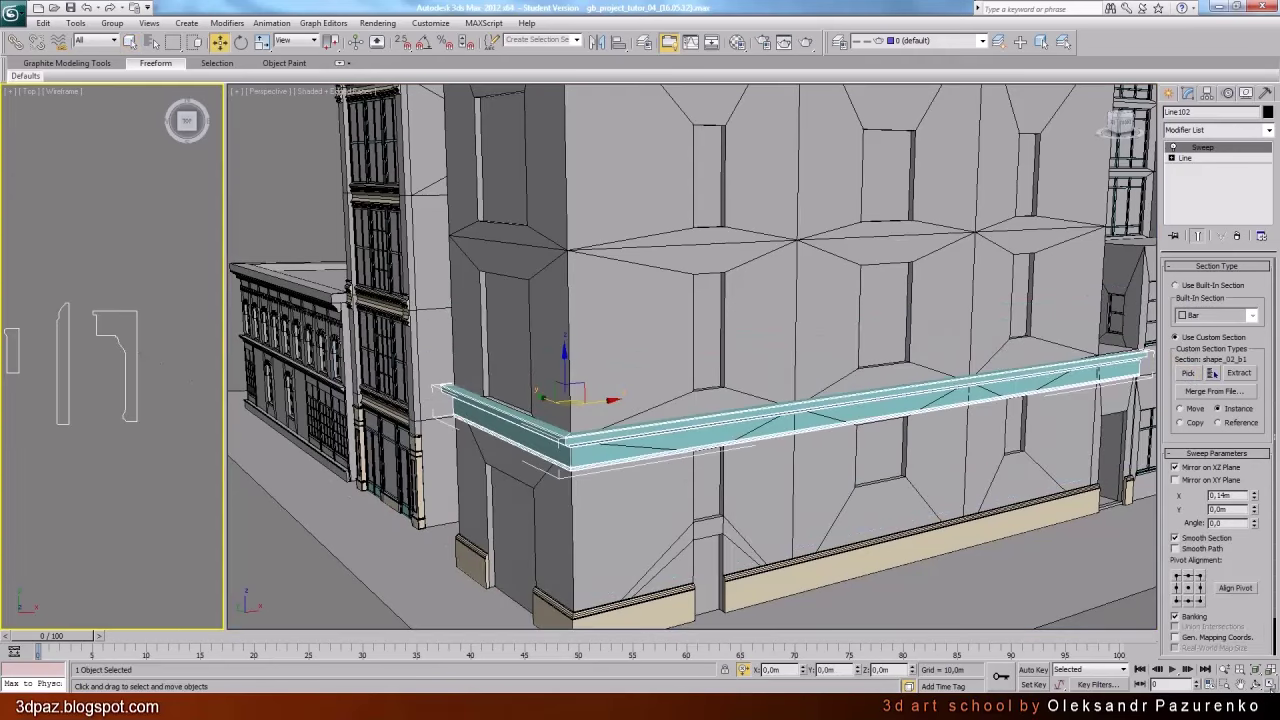
# Select the profile spline shape_02_b1 and examine its outline from above and the swept cornice around the building
pyautogui.hotkey('alt', 'w')
pyautogui.scroll(-4, 757, 437)
pyautogui.click(608, 378)
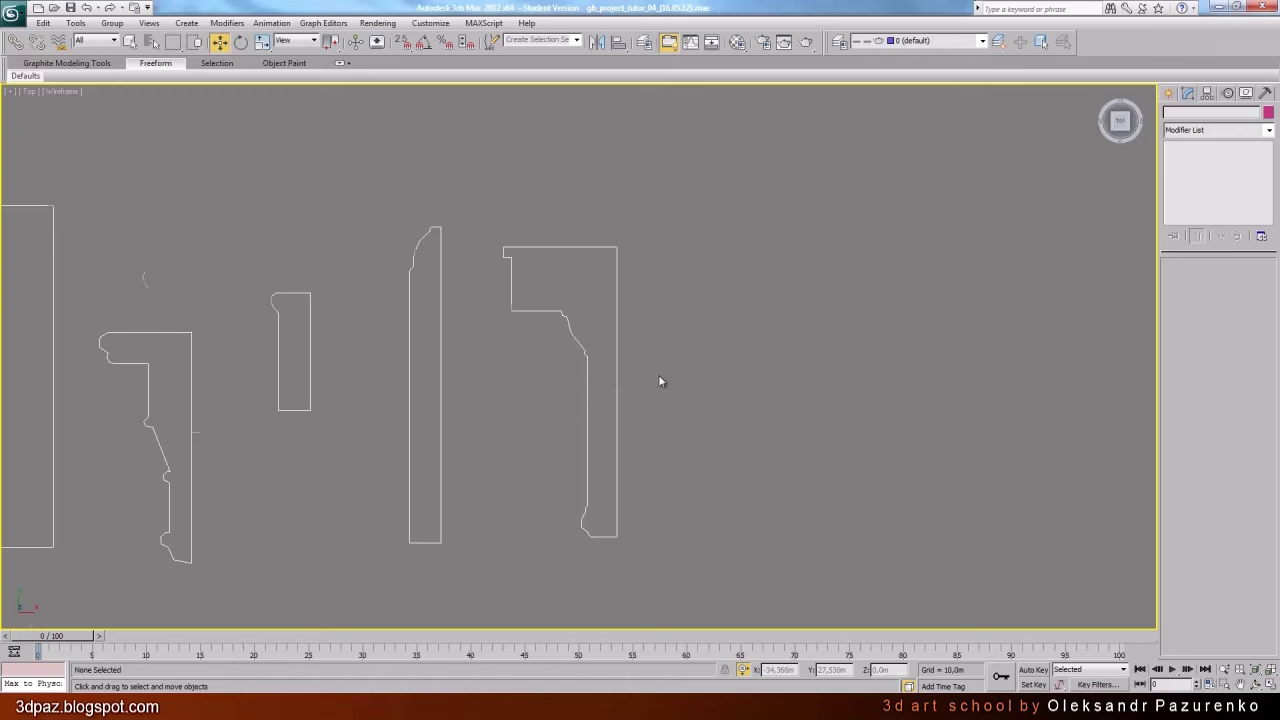
pyautogui.scroll(2, 659, 381)
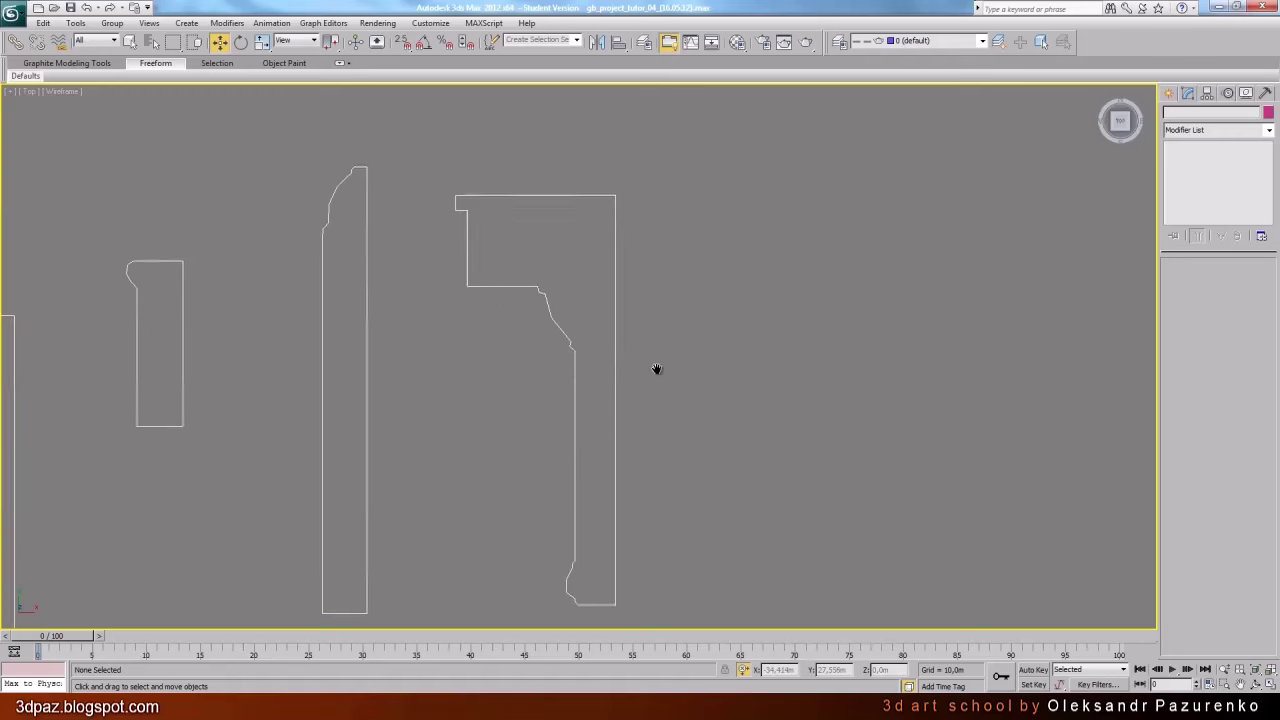
pyautogui.click(611, 333)
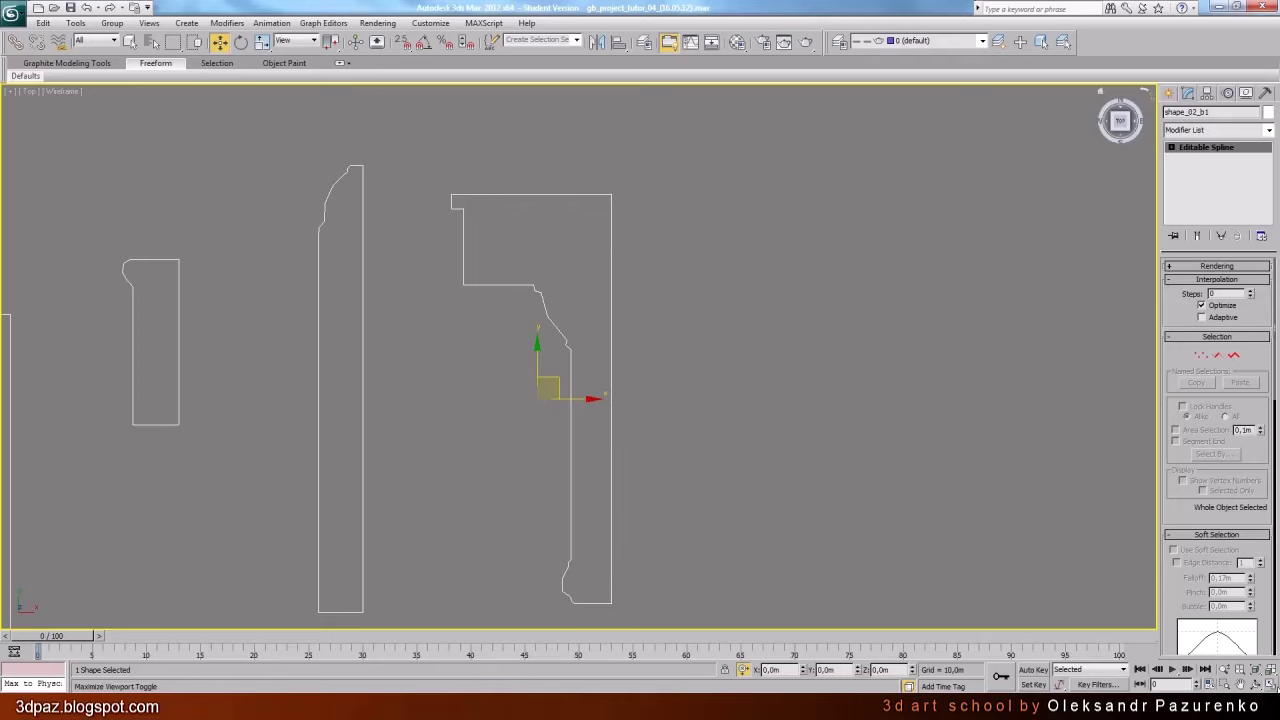
pyautogui.click(1271, 684)
pyautogui.click(1271, 684)
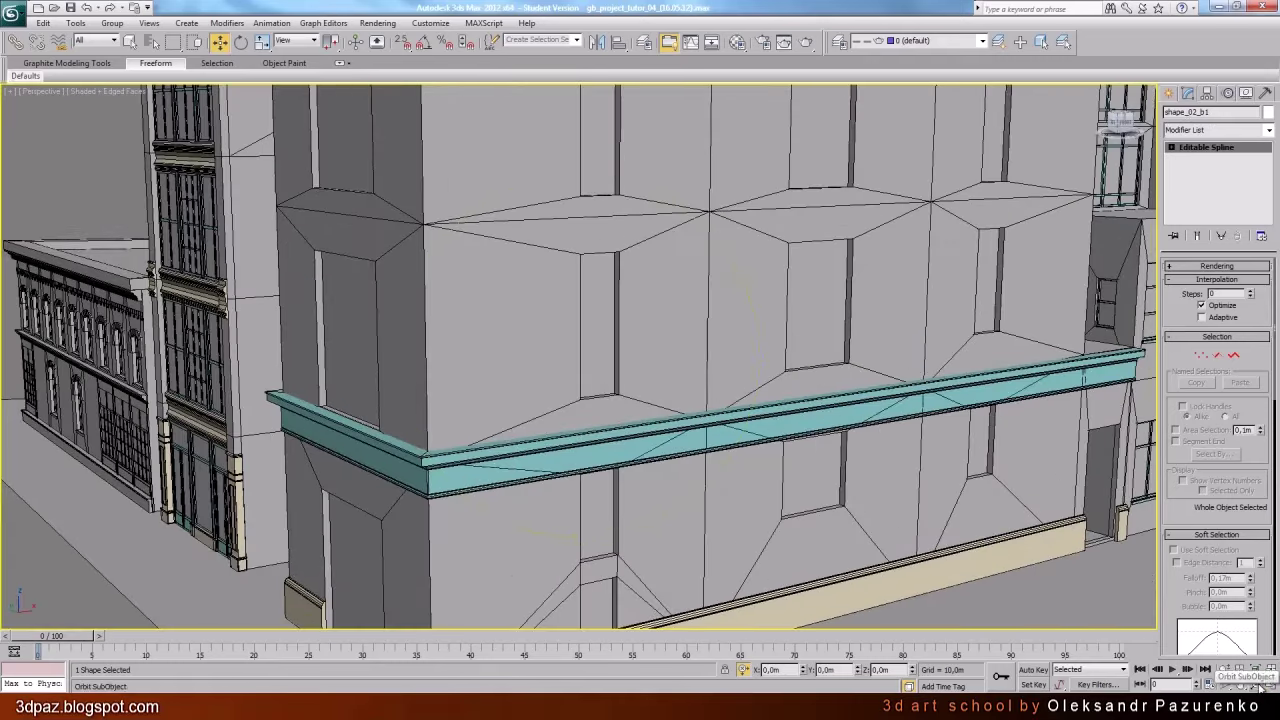
pyautogui.click(1256, 684)
pyautogui.moveTo(621, 428); pyautogui.dragTo(619, 417)
pyautogui.moveTo(600, 340); pyautogui.dragTo(601, 351, button='middle')
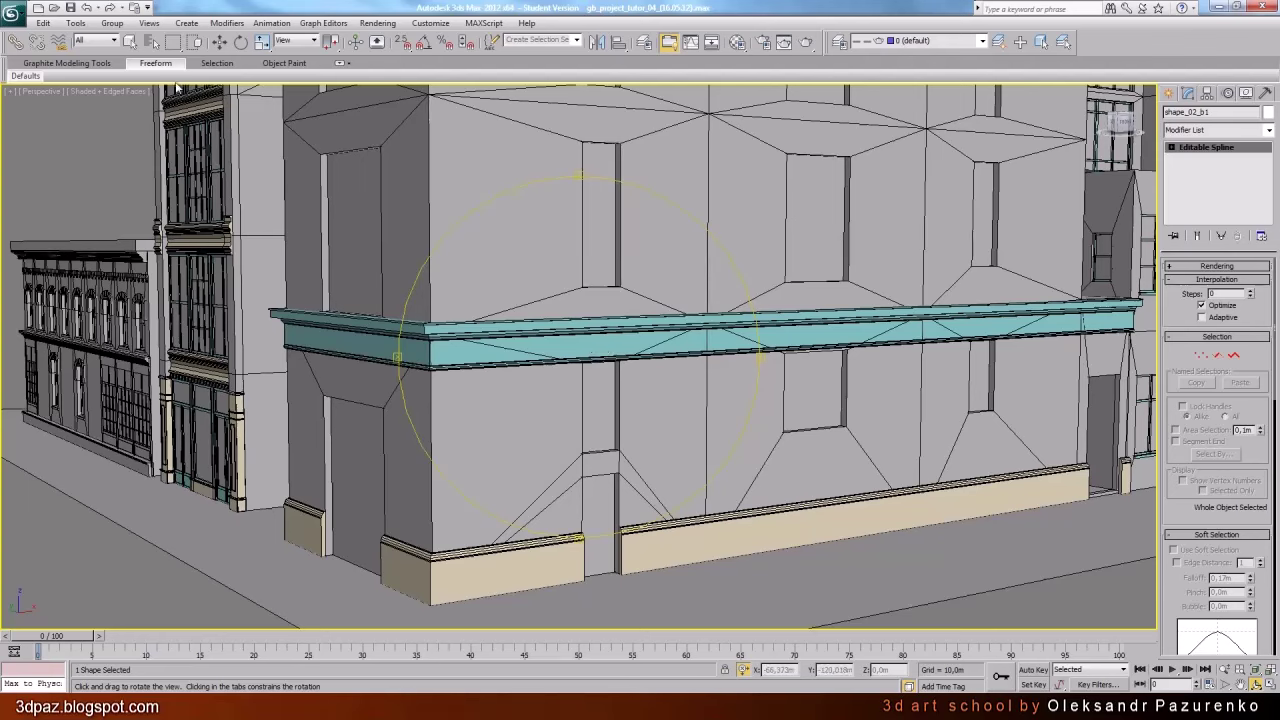
# Assign the dec_temp material to the swept cornice above the ground floor
pyautogui.click(131, 43)
pyautogui.click(471, 342)
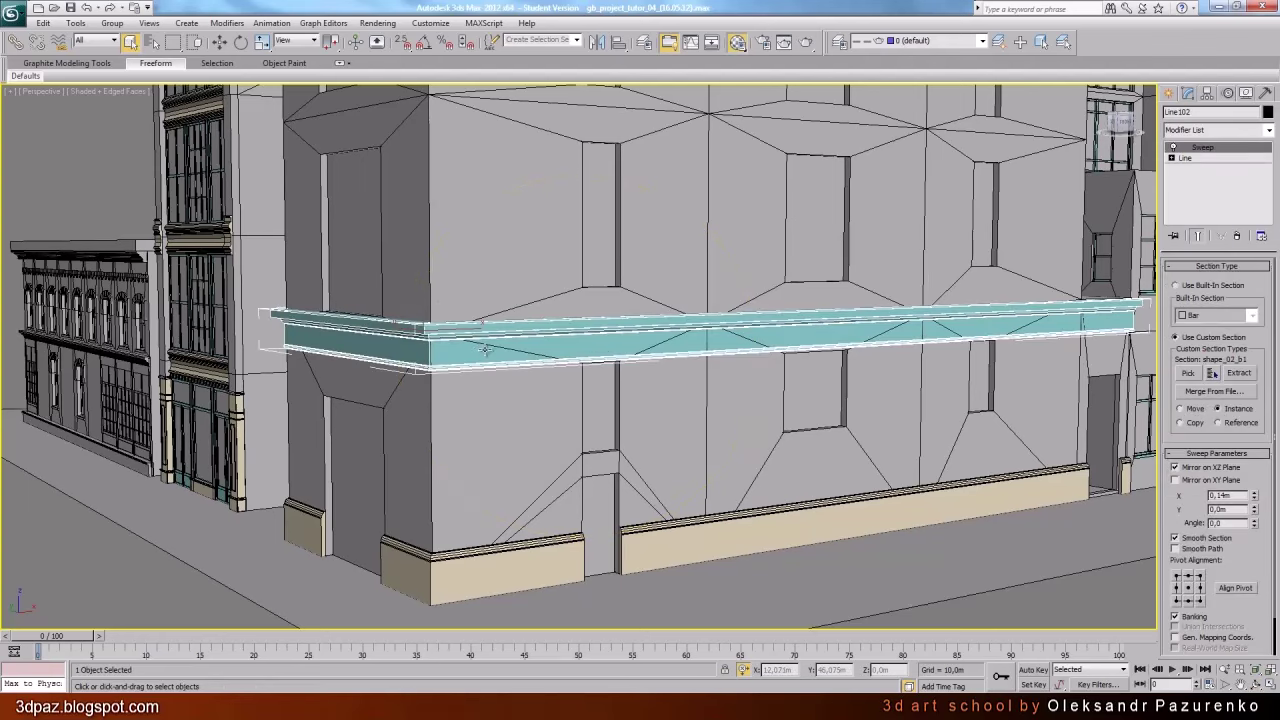
pyautogui.click(737, 41)
pyautogui.click(84, 260)
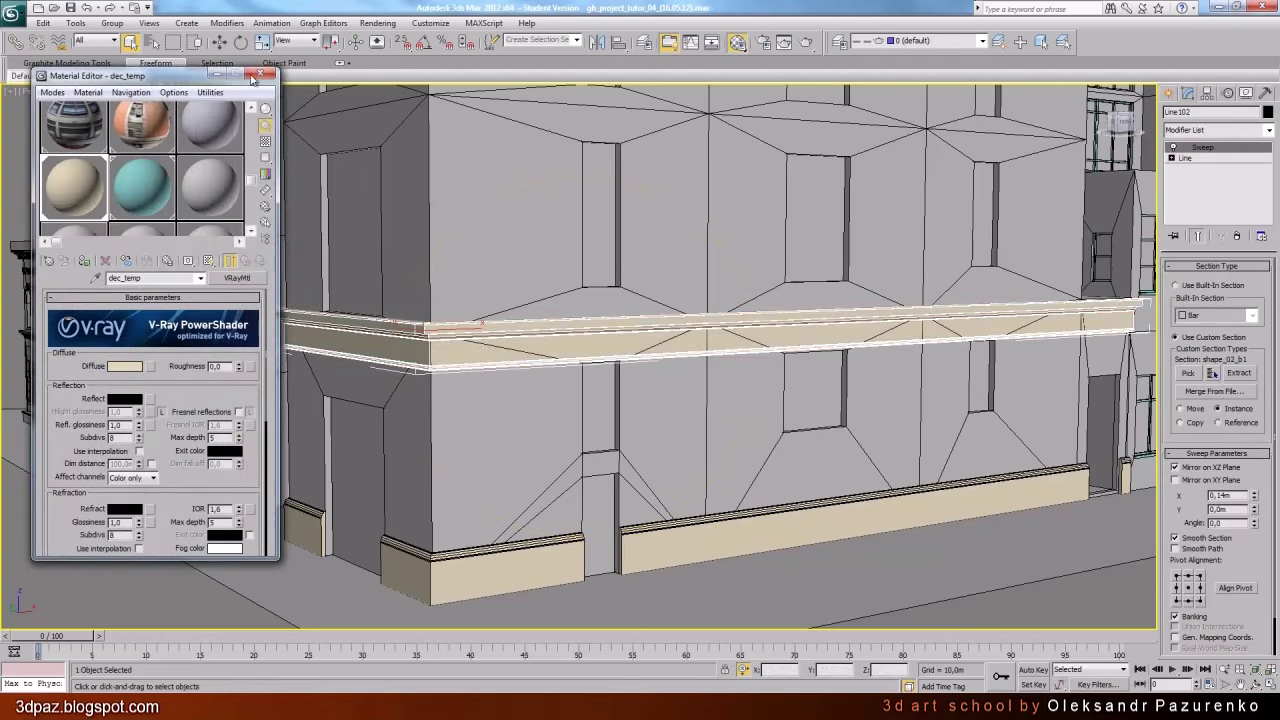
pyautogui.click(260, 75)
# Examine the cornice and plinth around the building's corner, both with and without edged faces
pyautogui.click(1008, 611)
pyautogui.scroll(-5, 818, 480)
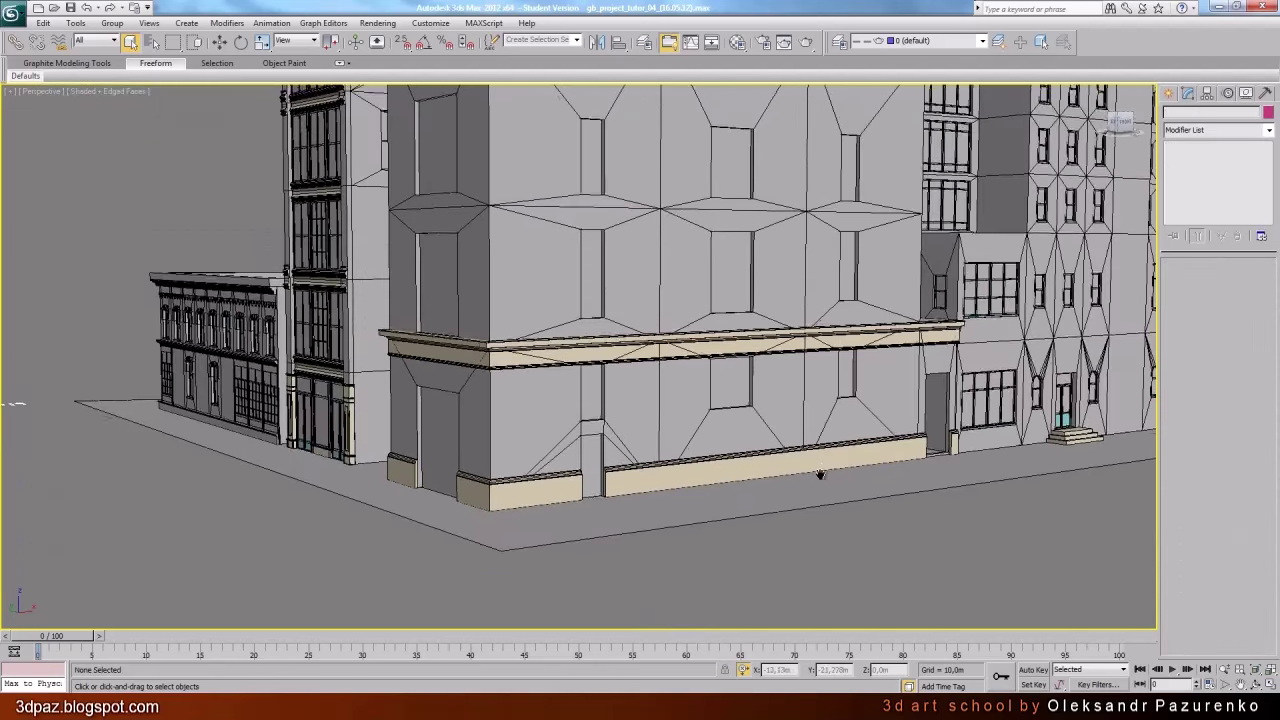
pyautogui.press('F4')
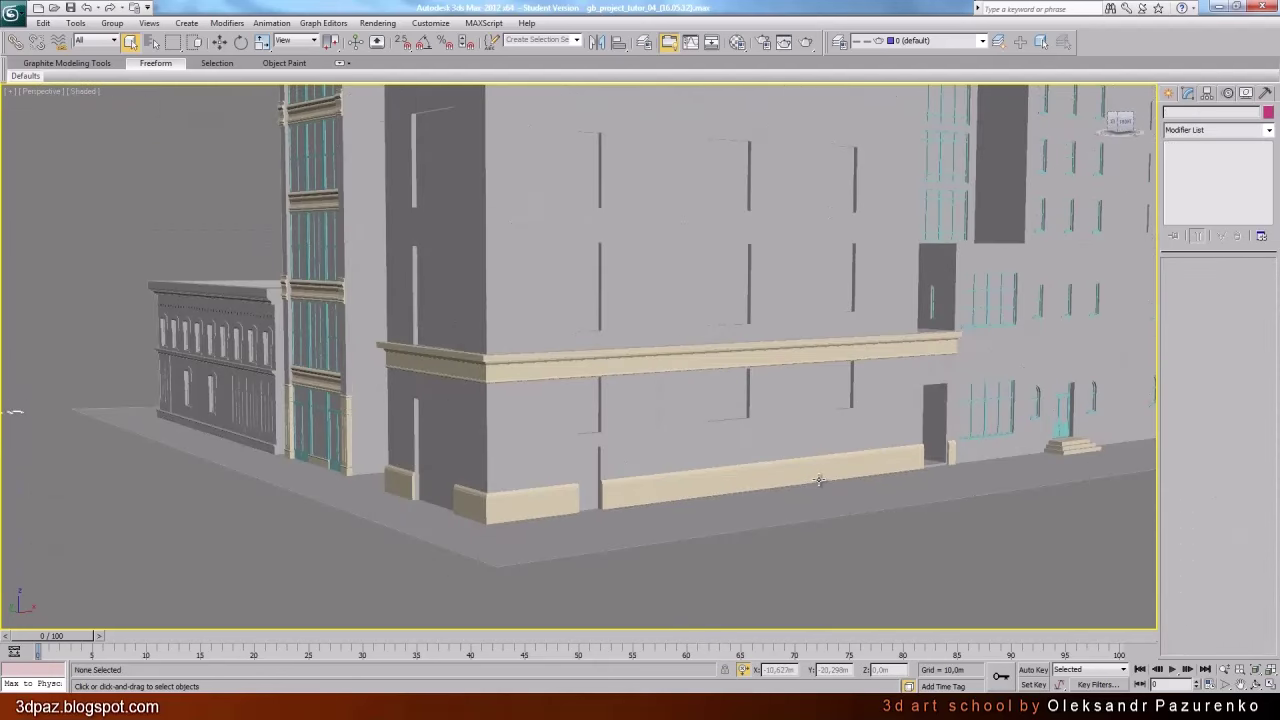
pyautogui.press('F4')
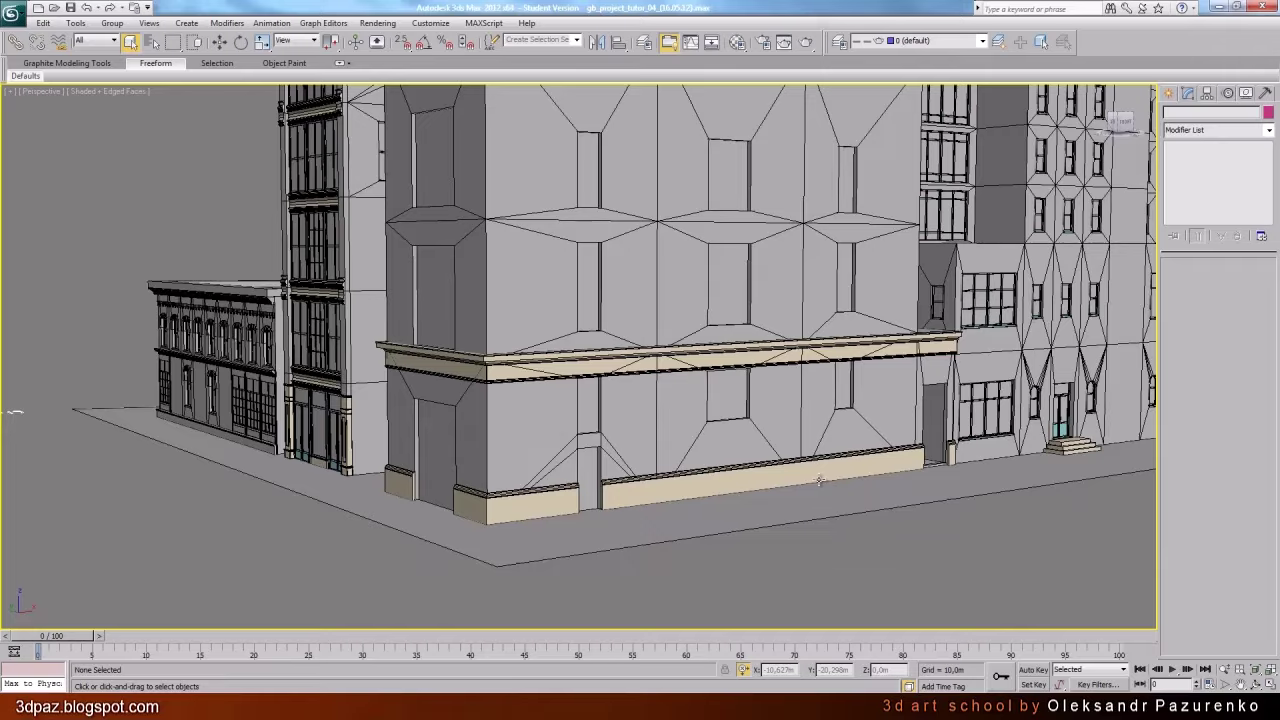
pyautogui.click(580, 368)
pyautogui.hotkey('ctrl', 'r')
pyautogui.moveTo(581, 374)
pyautogui.mouseDown()
pyautogui.moveTo(609, 394)
pyautogui.moveTo(594, 396)
pyautogui.mouseUp()
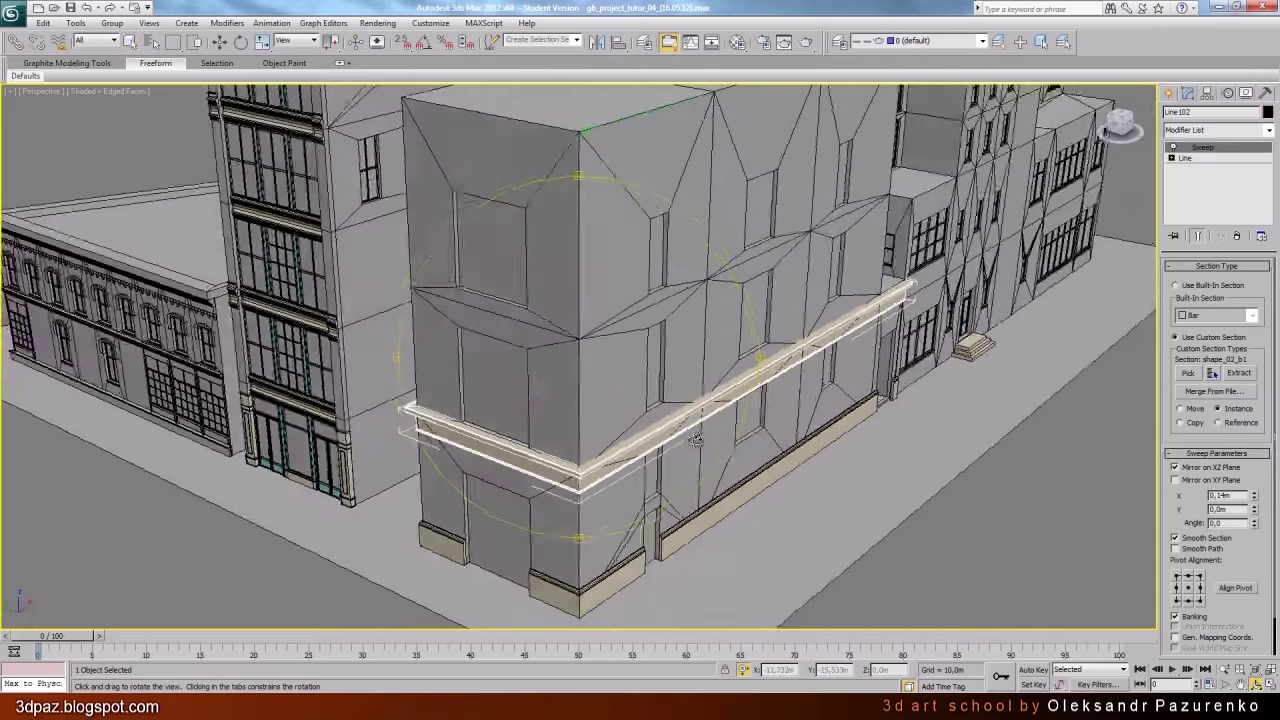
pyautogui.scroll(3, 696, 440)
pyautogui.moveTo(562, 344); pyautogui.dragTo(612, 358)
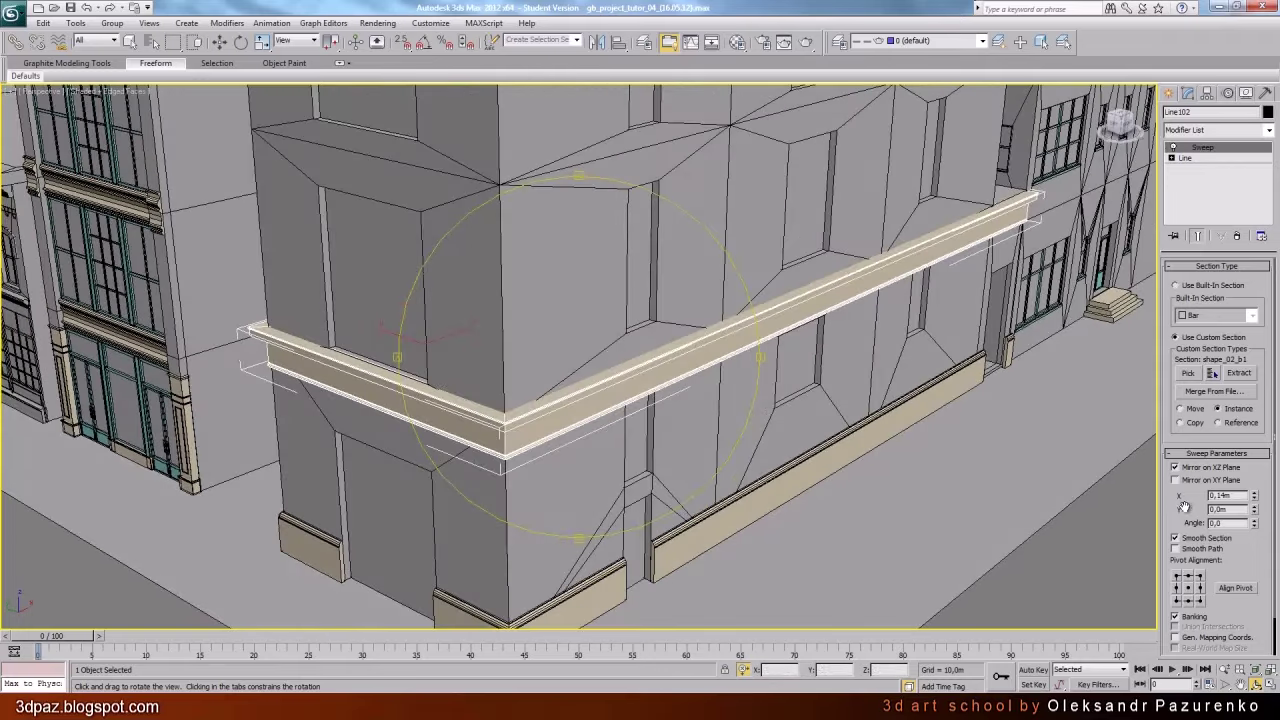
pyautogui.moveTo(671, 396); pyautogui.dragTo(663, 397)
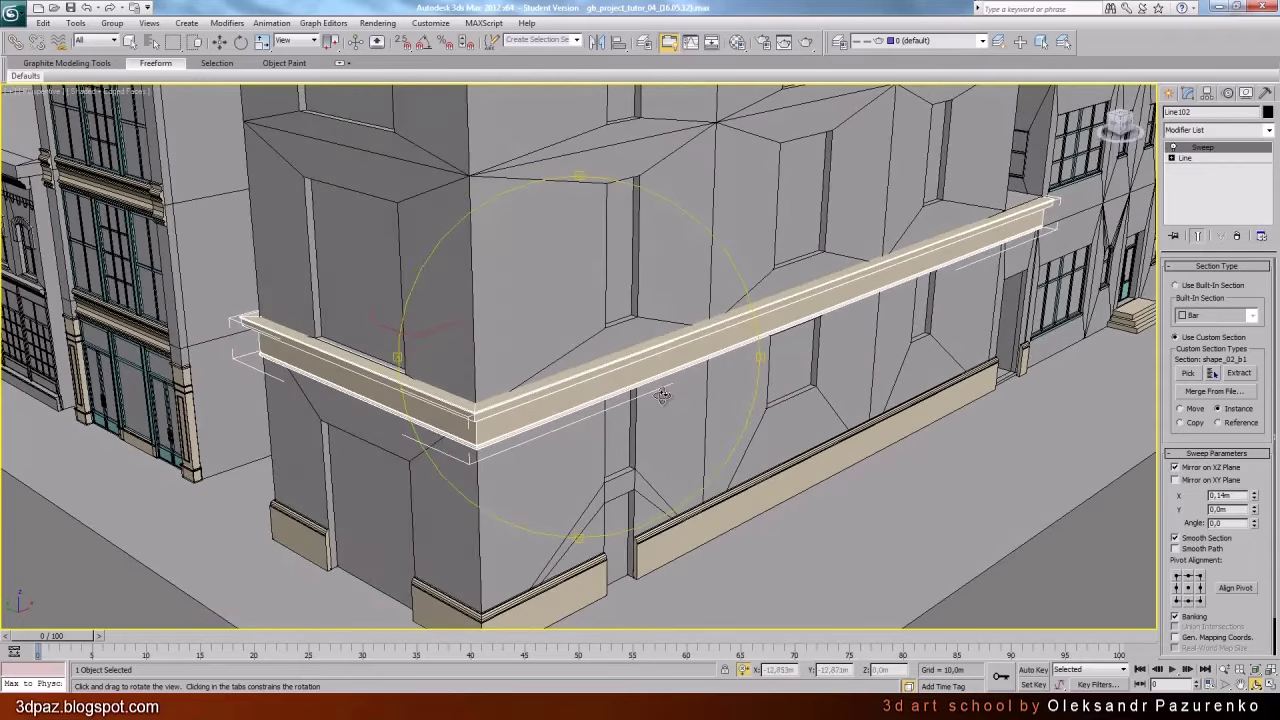
# Try the cornice sweep without mirroring on the XZ plane, and restore the mirroring
pyautogui.click(1177, 467)
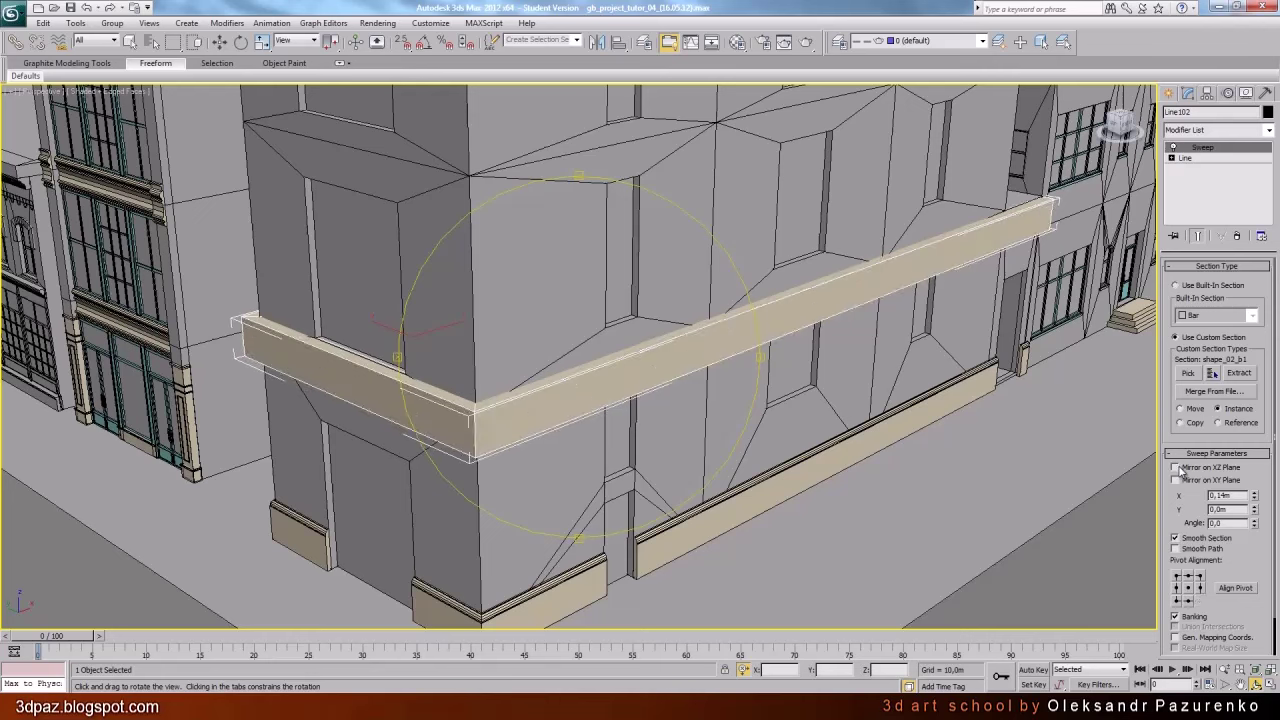
pyautogui.click(1177, 467)
pyautogui.scroll(-1, 1187, 490)
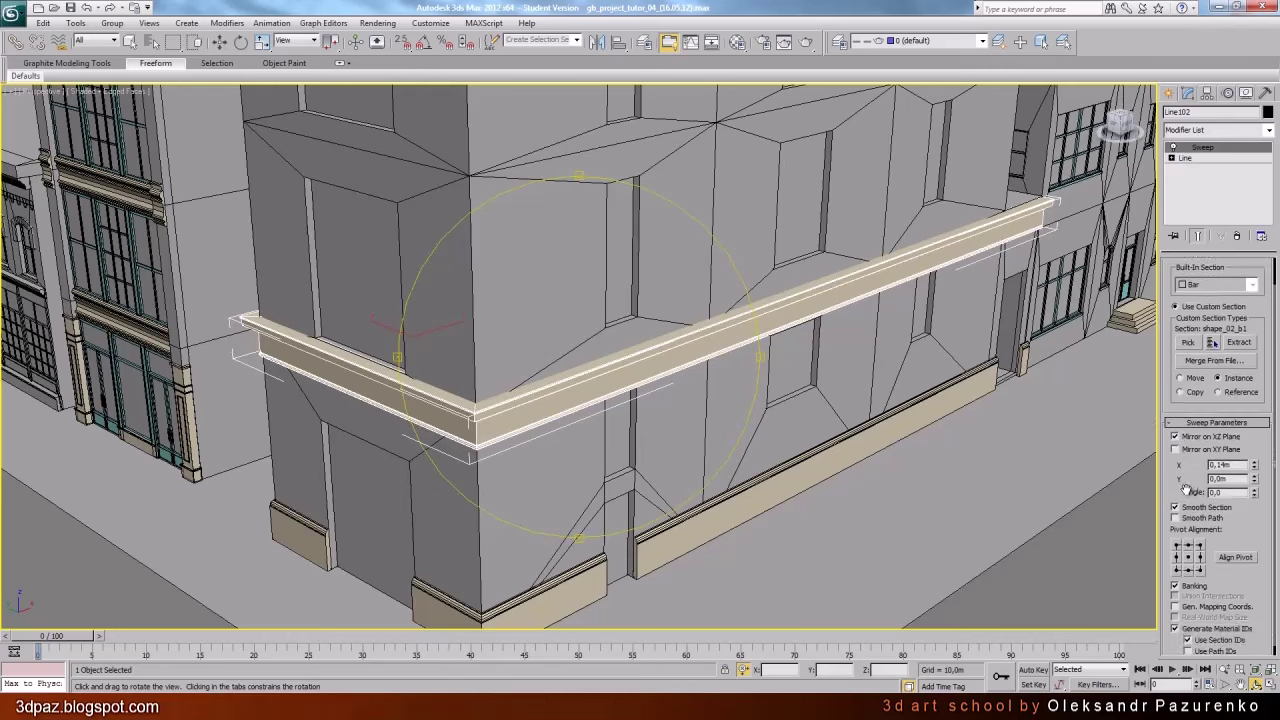
pyautogui.moveTo(1256, 494); pyautogui.dragTo(1228, 514)
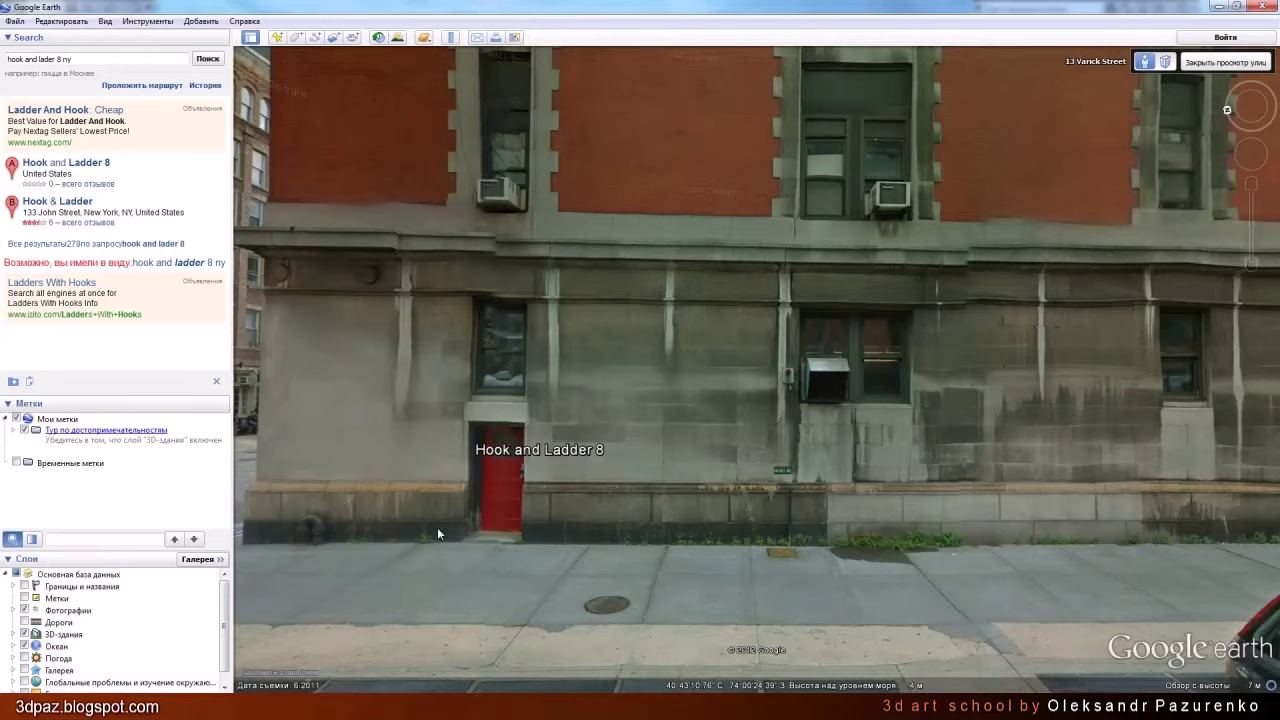
# Switch to Google Earth and examine the trim along the real building's side facade in Street View
pyautogui.moveTo(832, 300); pyautogui.dragTo(750, 280)
pyautogui.moveTo(605, 291); pyautogui.dragTo(749, 277)
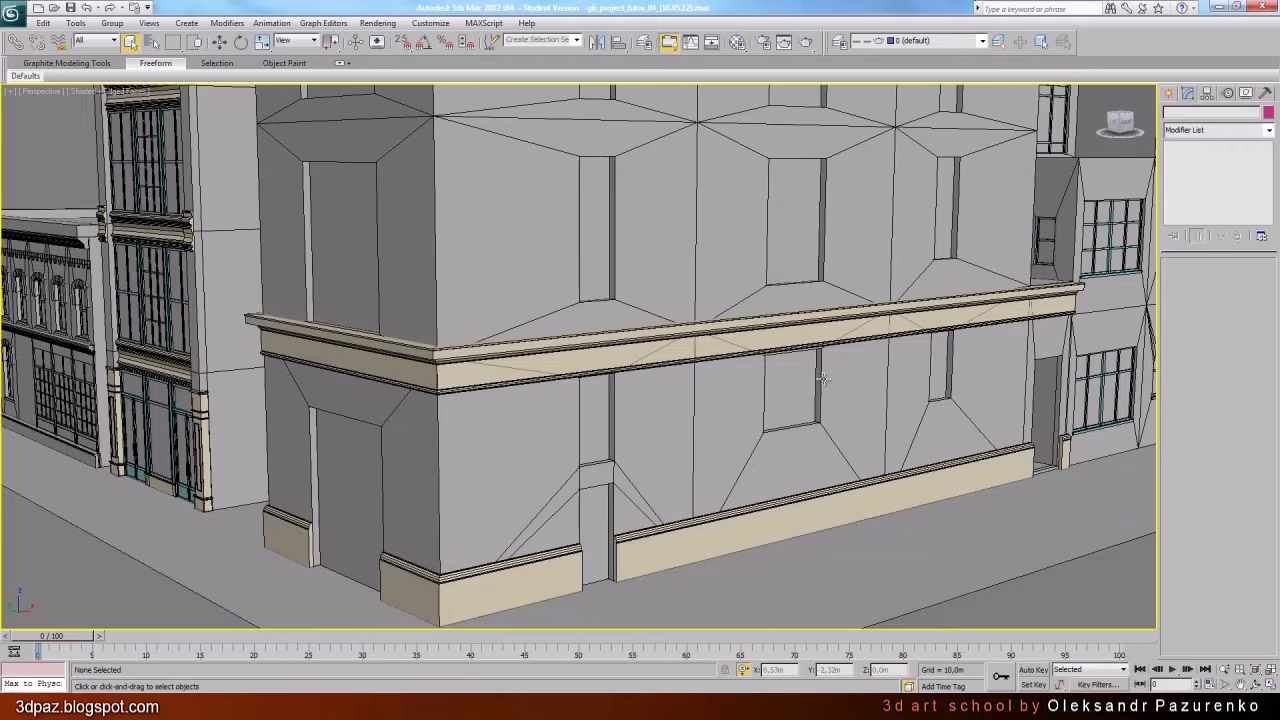
# Back in 3ds Max, select the four top vertices of the wide ground-floor window on building_01, just below the cornice
pyautogui.scroll(5, 824, 378)
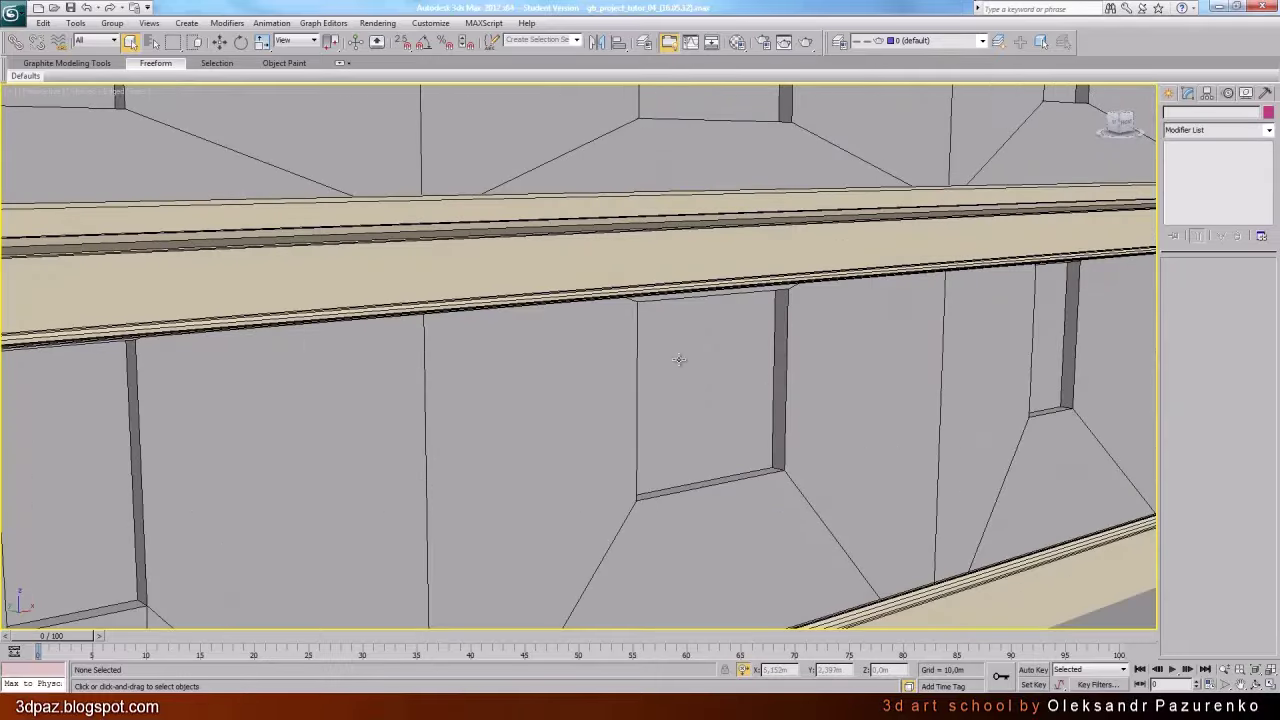
pyautogui.moveTo(712, 352); pyautogui.dragTo(683, 267, button='middle')
pyautogui.click(716, 248)
pyautogui.moveTo(735, 225); pyautogui.dragTo(726, 281, button='middle')
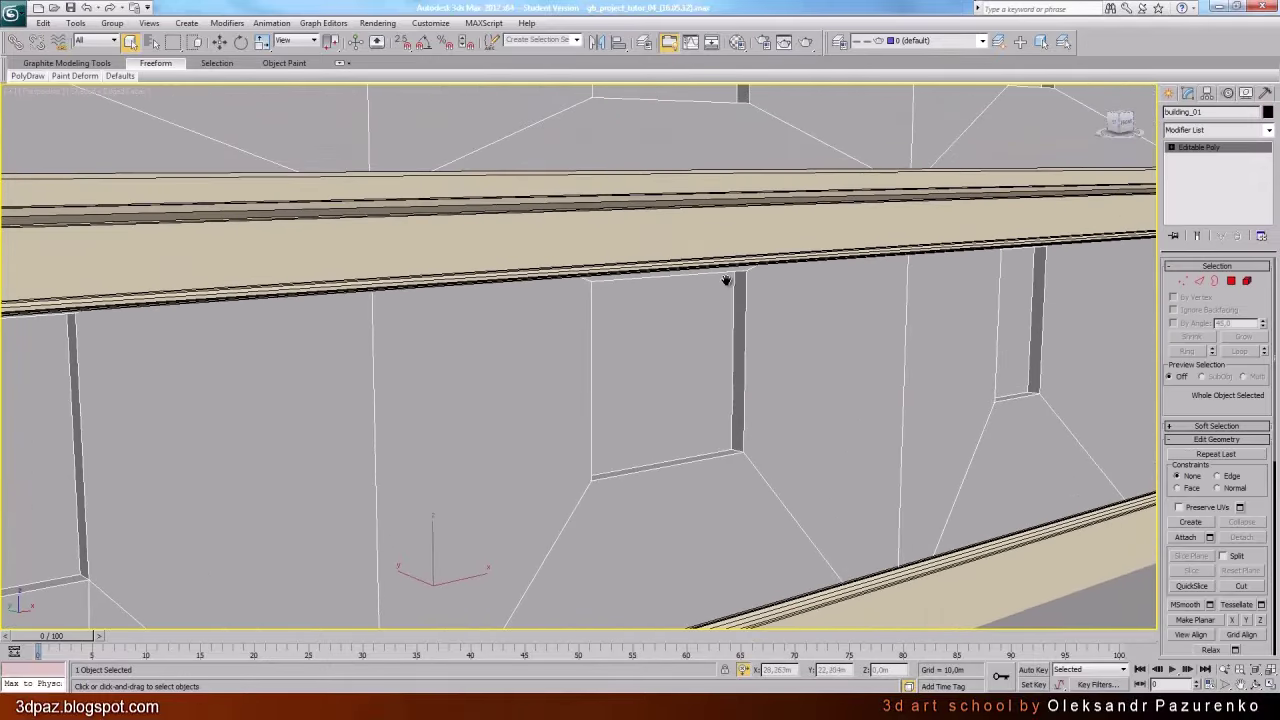
pyautogui.click(1183, 281)
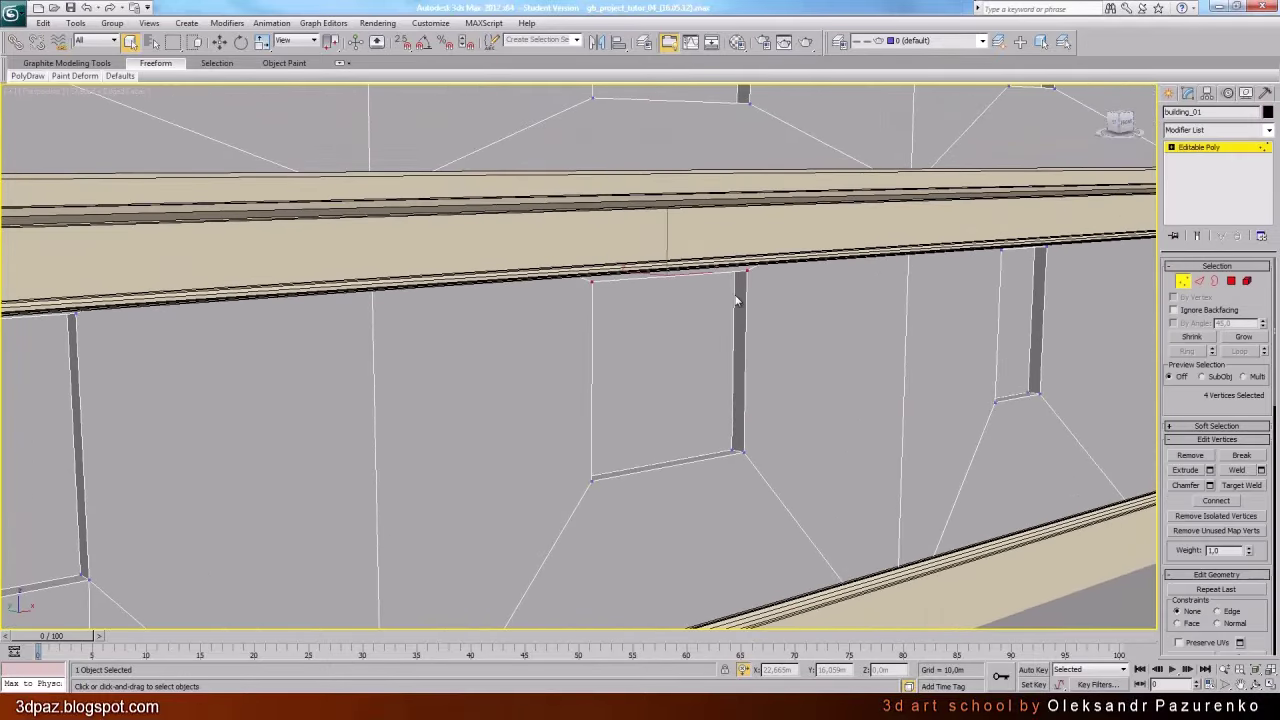
pyautogui.press('F3')
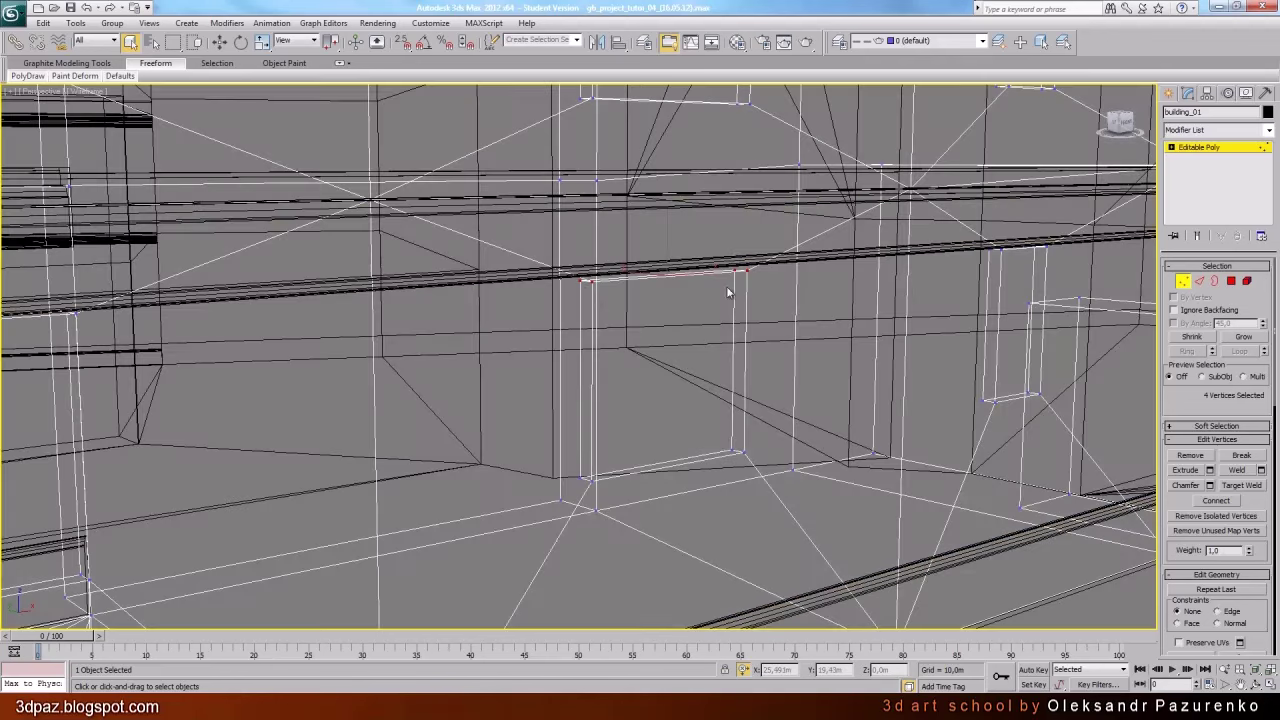
pyautogui.moveTo(558, 247); pyautogui.dragTo(773, 336)
pyautogui.press('F3')
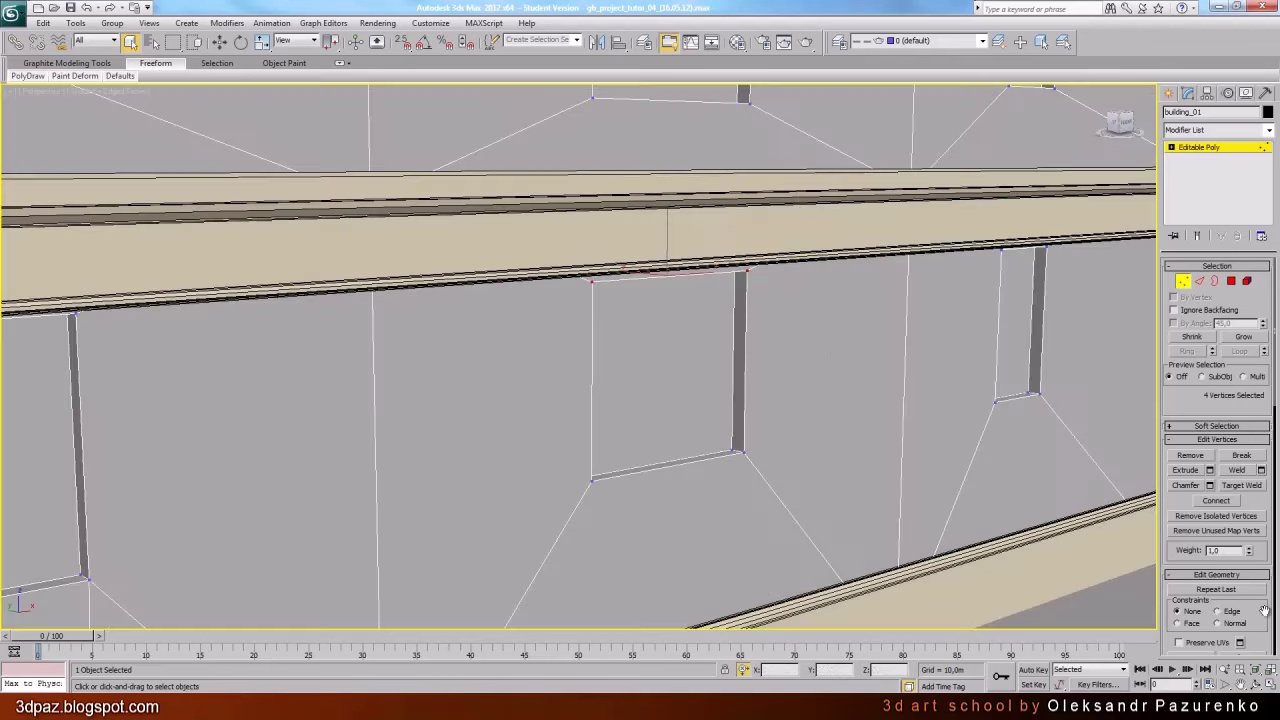
pyautogui.click(1256, 685)
pyautogui.moveTo(654, 346); pyautogui.dragTo(594, 326)
pyautogui.click(217, 41)
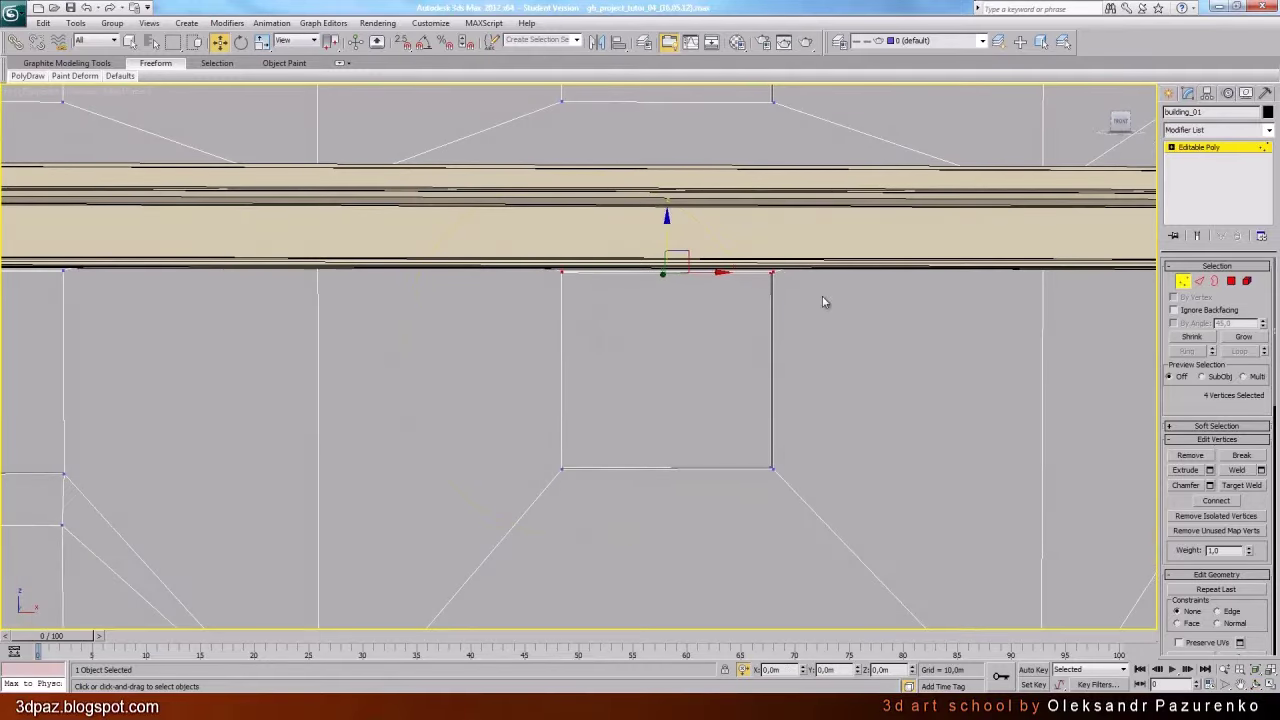
# Examine how the ground-floor window tops meet the cornice along the side facade, and leave vertex editing
pyautogui.moveTo(823, 303); pyautogui.dragTo(768, 317, button='middle')
pyautogui.moveTo(580, 338); pyautogui.dragTo(1020, 354, button='middle')
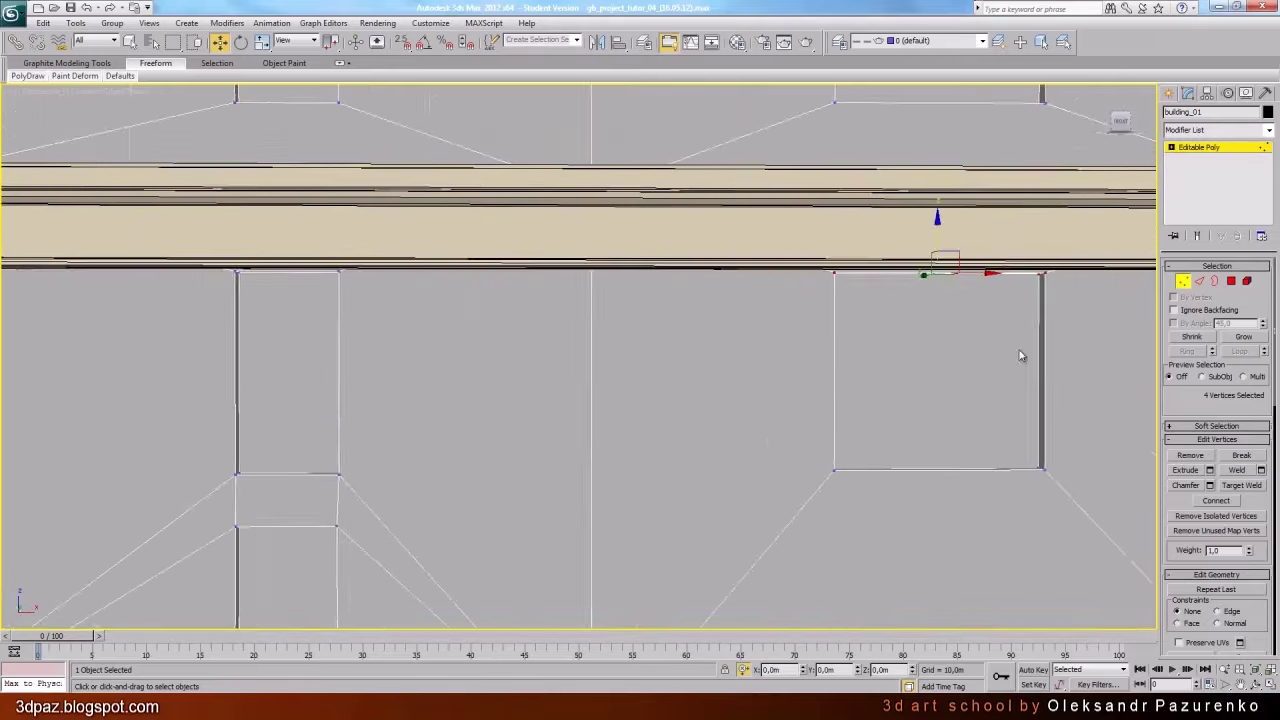
pyautogui.scroll(-2, 1020, 354)
pyautogui.click(1257, 685)
pyautogui.moveTo(654, 371); pyautogui.dragTo(694, 383)
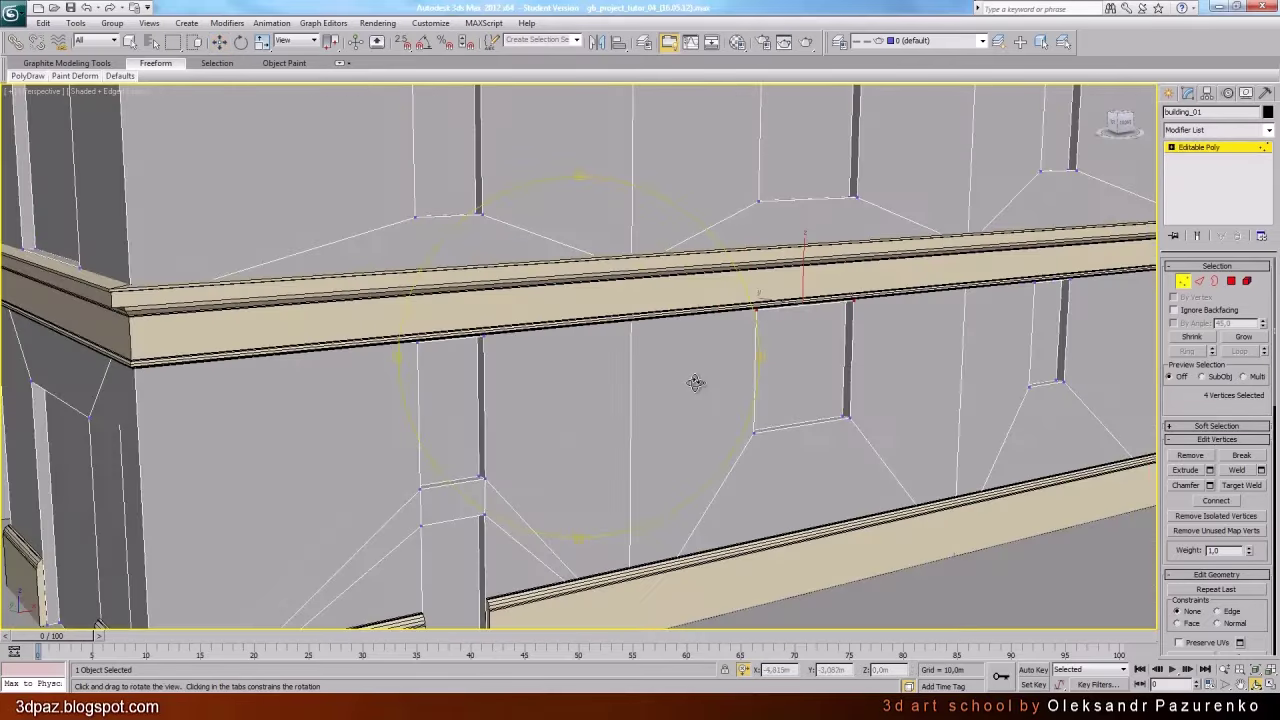
pyautogui.scroll(-3, 672, 389)
pyautogui.moveTo(583, 366); pyautogui.dragTo(638, 382, button='middle')
pyautogui.moveTo(638, 382); pyautogui.dragTo(656, 384)
pyautogui.click(1186, 281)
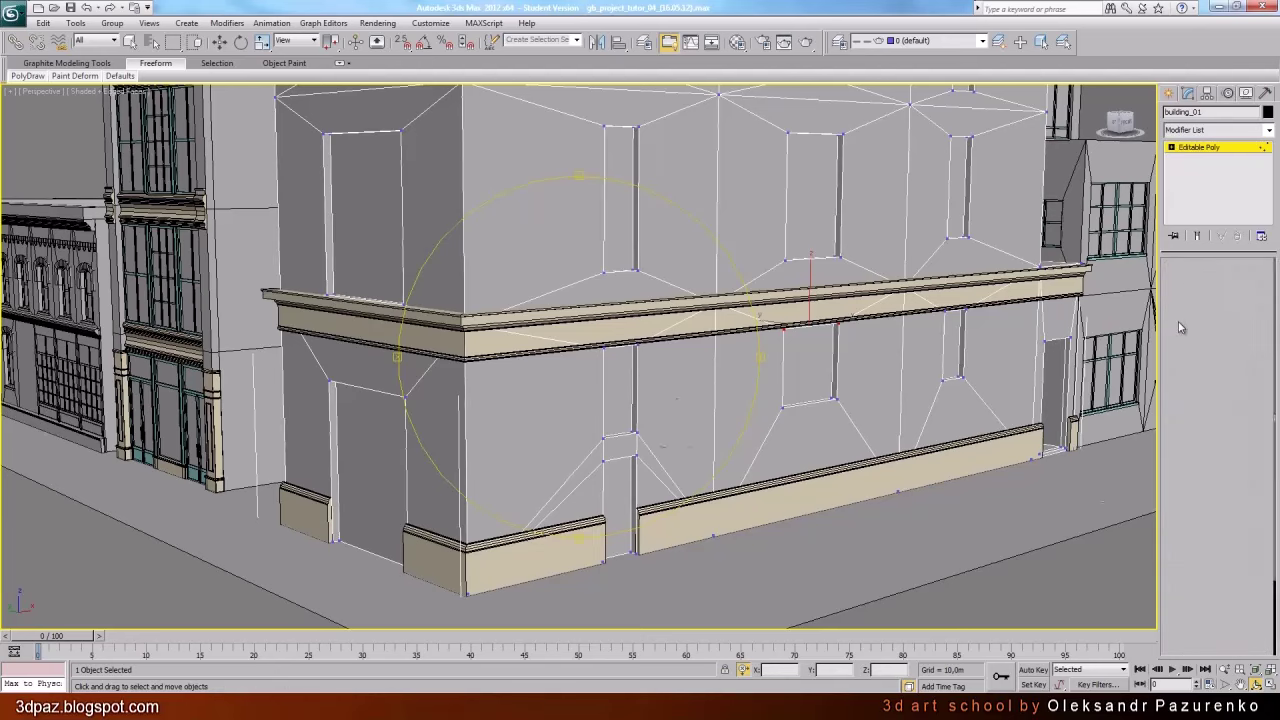
# Clear the selection and examine the cornice above the firehouse's front entrance in Google Earth Street View
pyautogui.hotkey('ctrl', 'd')
pyautogui.moveTo(764, 381); pyautogui.dragTo(803, 392, button='middle')
pyautogui.click(728, 331)
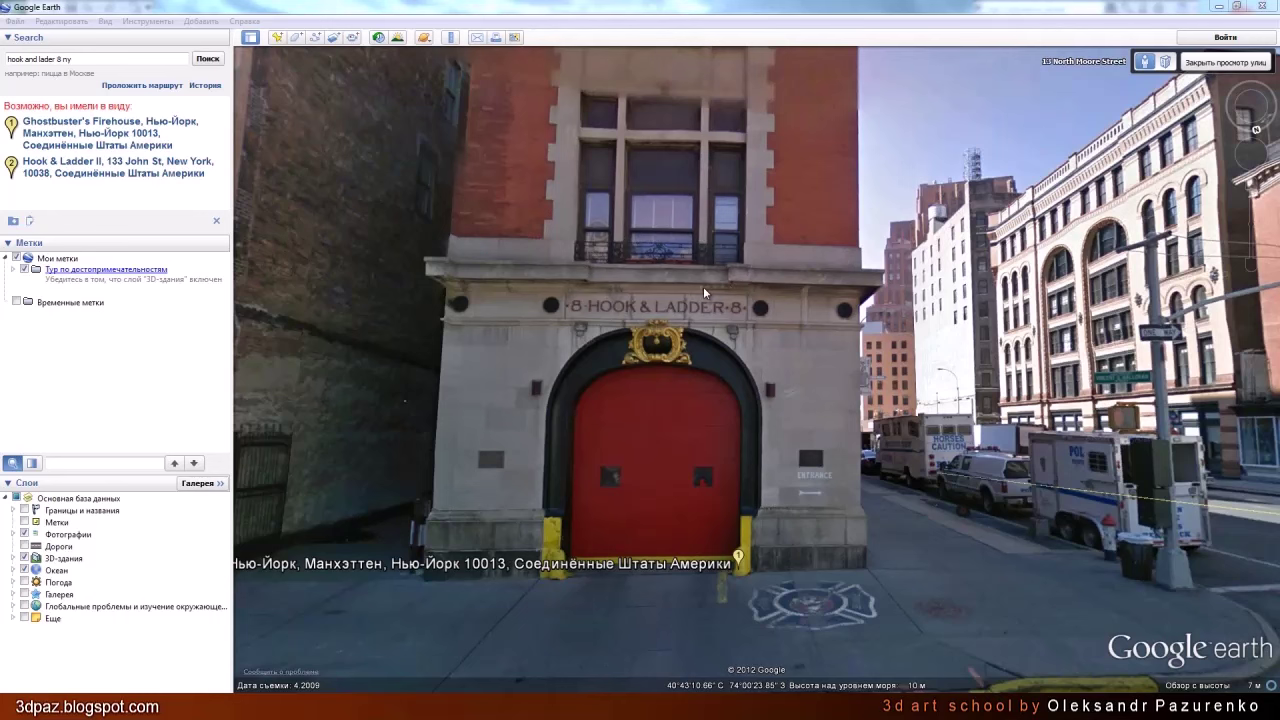
pyautogui.moveTo(666, 296); pyautogui.dragTo(663, 297)
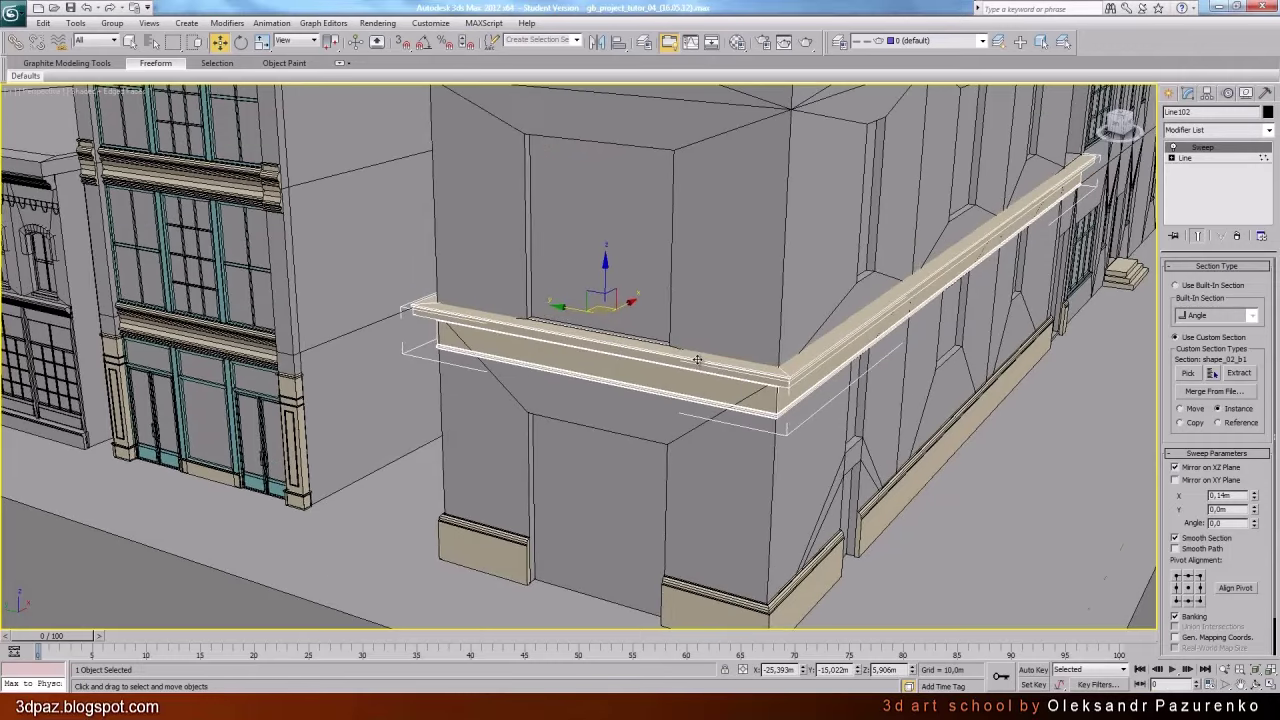
# Refine the cornice's path line in 3ds Max with two vertices on the front facade, one above each side of the doorway
pyautogui.scroll(3, 697, 359)
pyautogui.click(1224, 159)
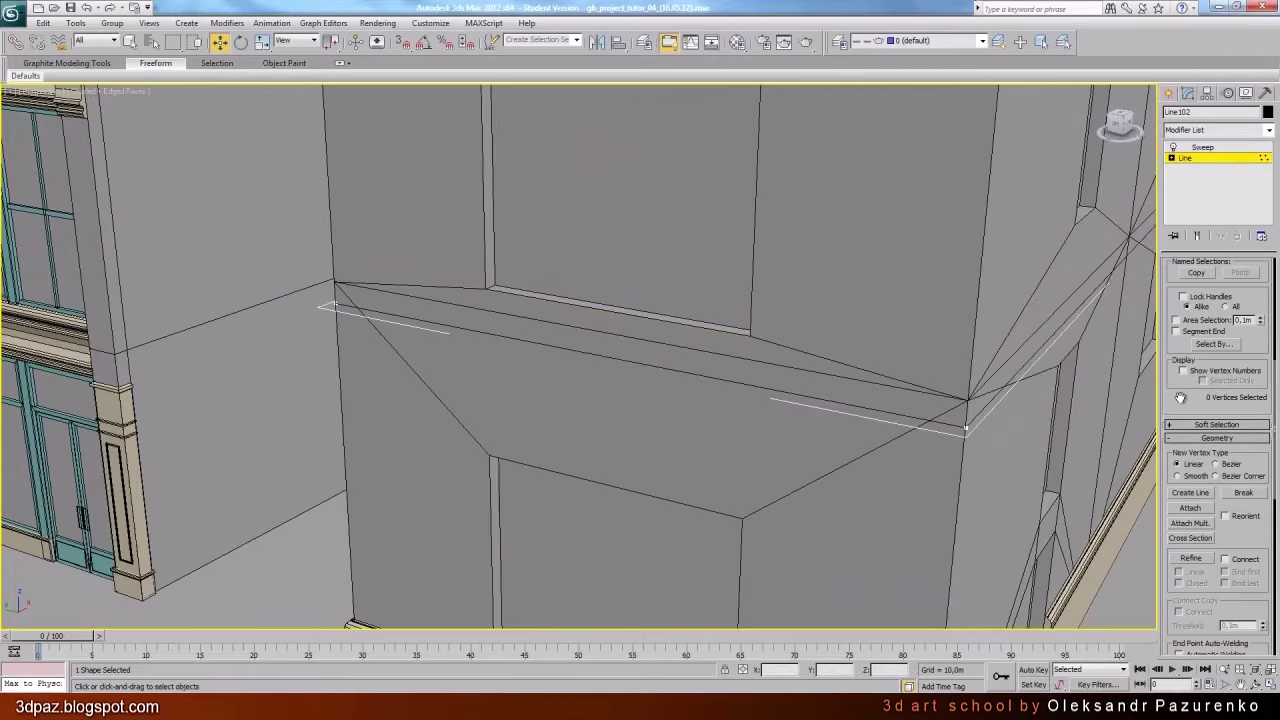
pyautogui.moveTo(1180, 400); pyautogui.dragTo(1182, 289)
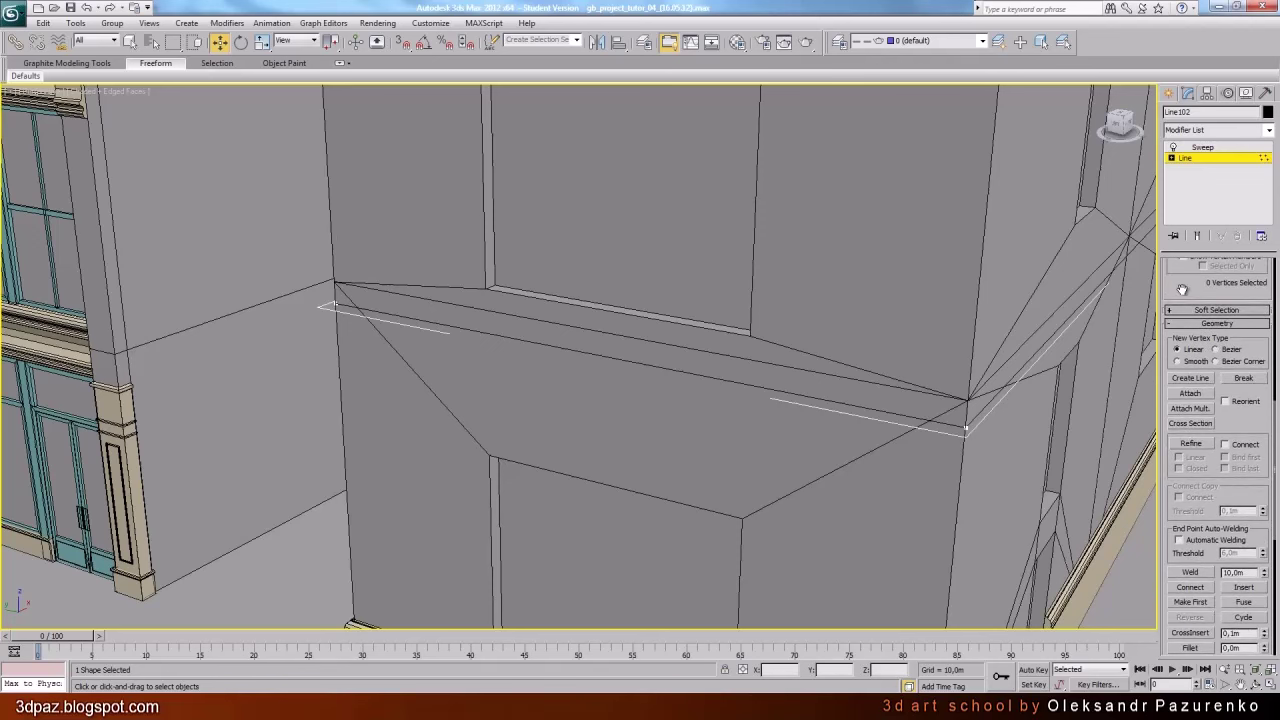
pyautogui.click(1191, 444)
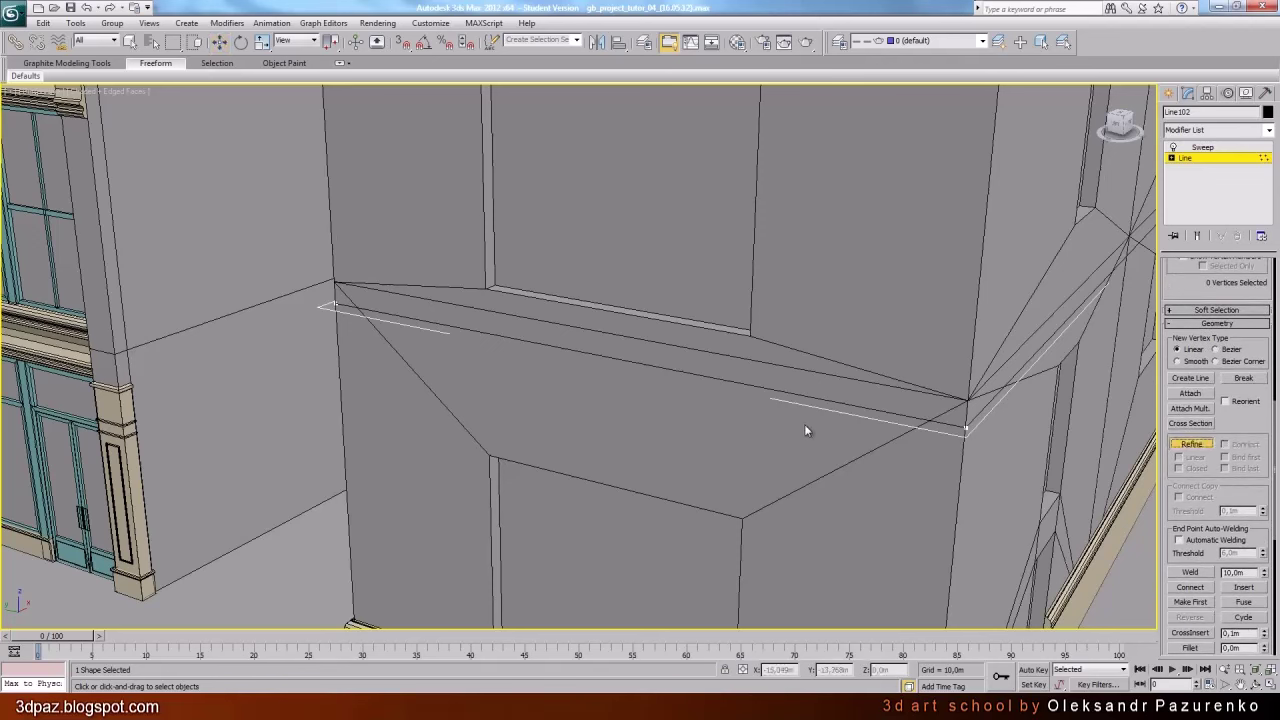
pyautogui.click(733, 381)
pyautogui.scroll(-5, 631, 331)
pyautogui.scroll(4, 1268, 366)
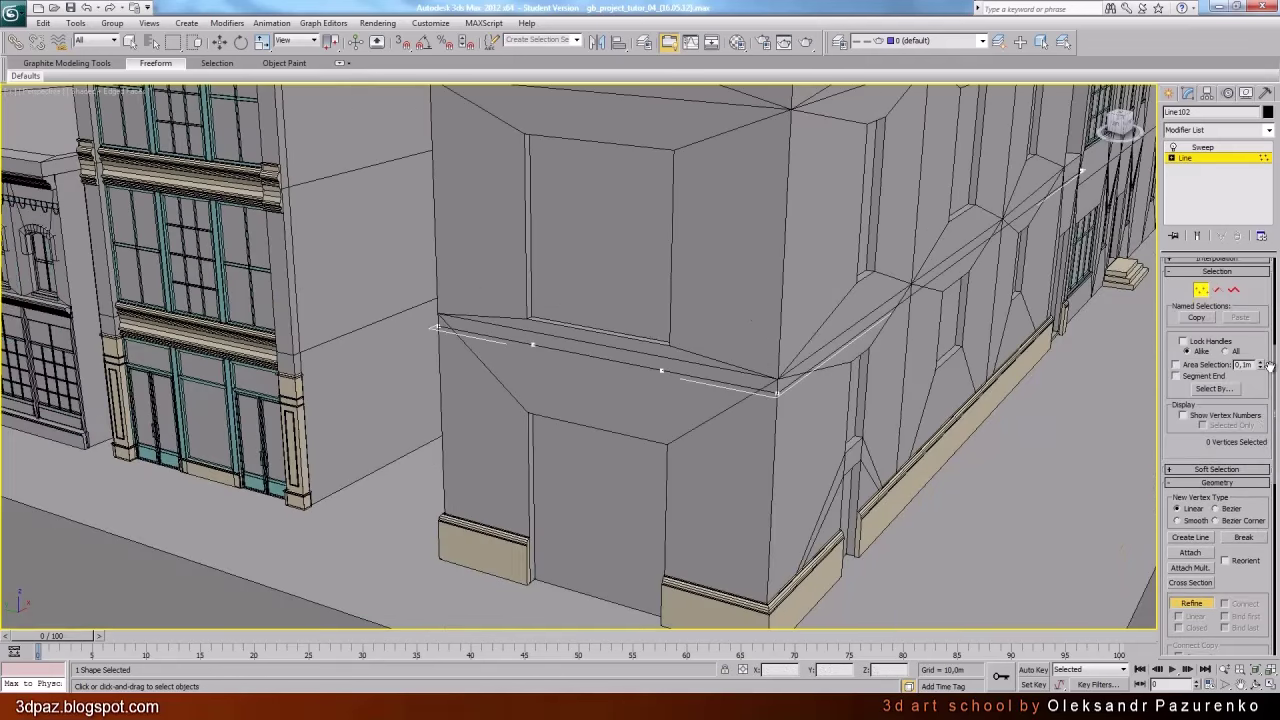
# Delete the path segment between the two vertices above the doorway and return to the Sweep modifier
pyautogui.click(1217, 289)
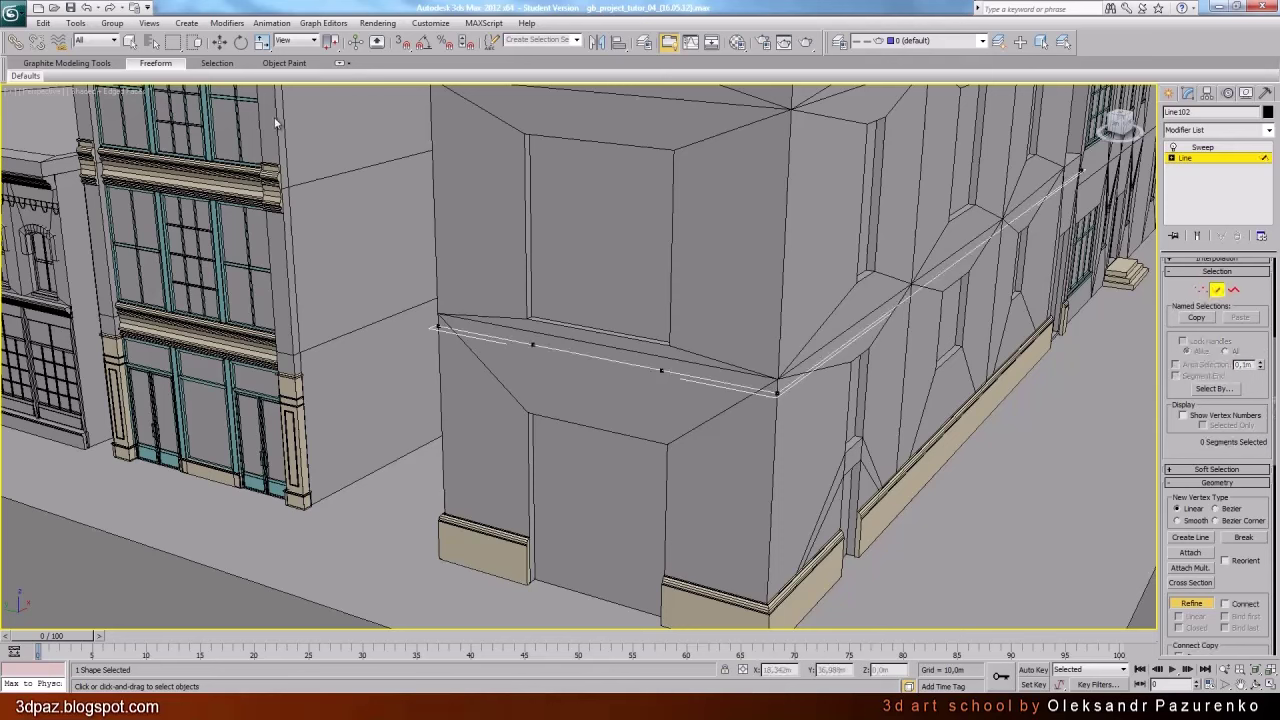
pyautogui.press('w')
pyautogui.click(596, 357)
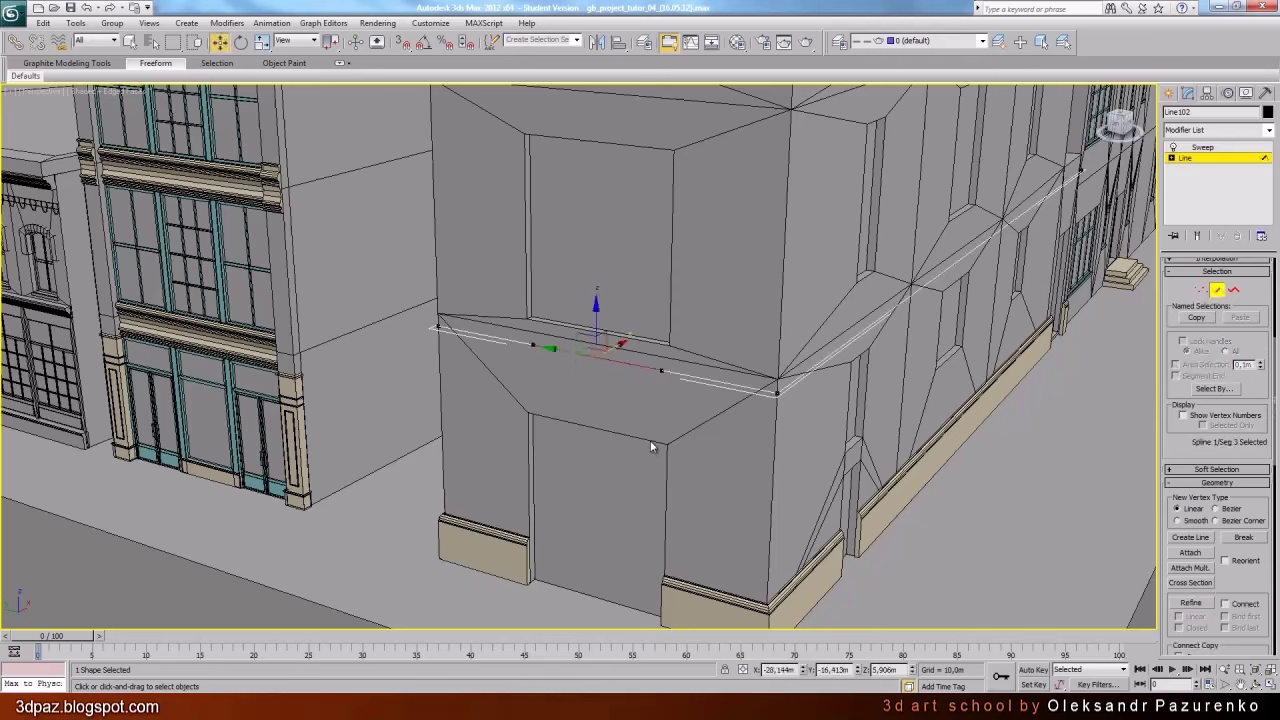
pyautogui.press('Delete')
pyautogui.click(1217, 289)
pyautogui.click(1219, 149)
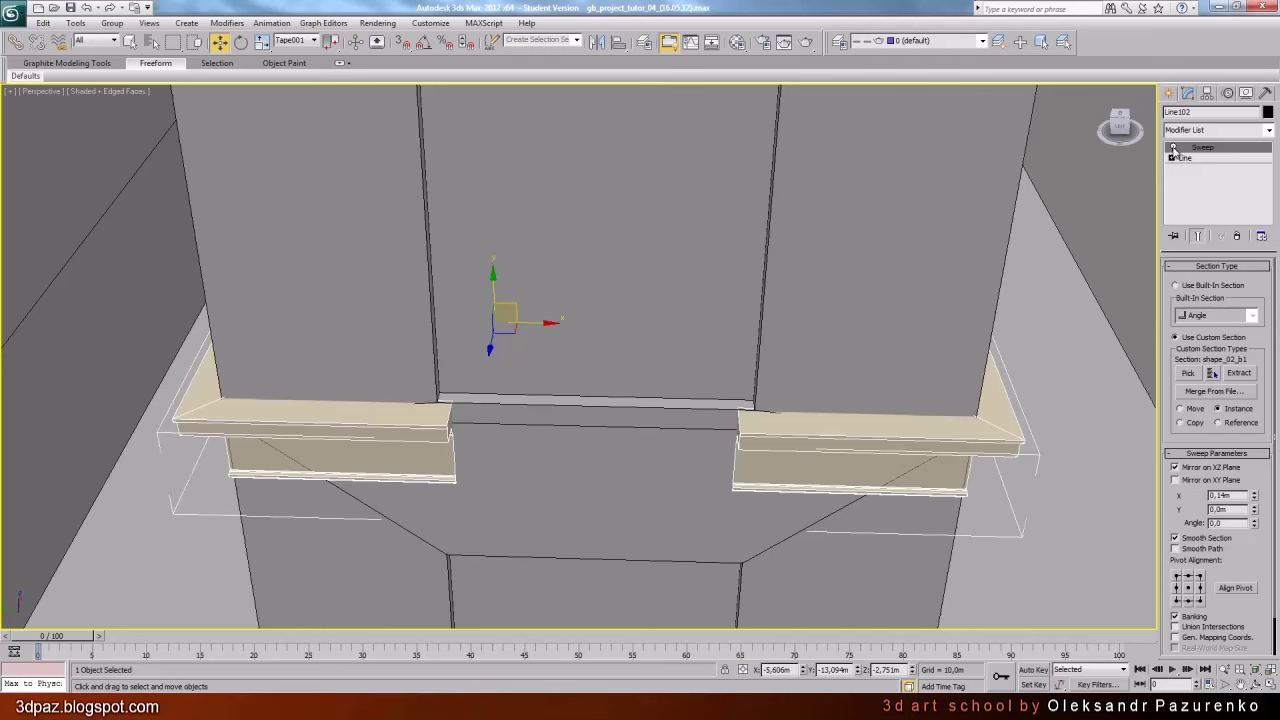
# Turn off the sweep's display and draw a straight line snapped between the two open path ends above the doorway
pyautogui.click(1174, 148)
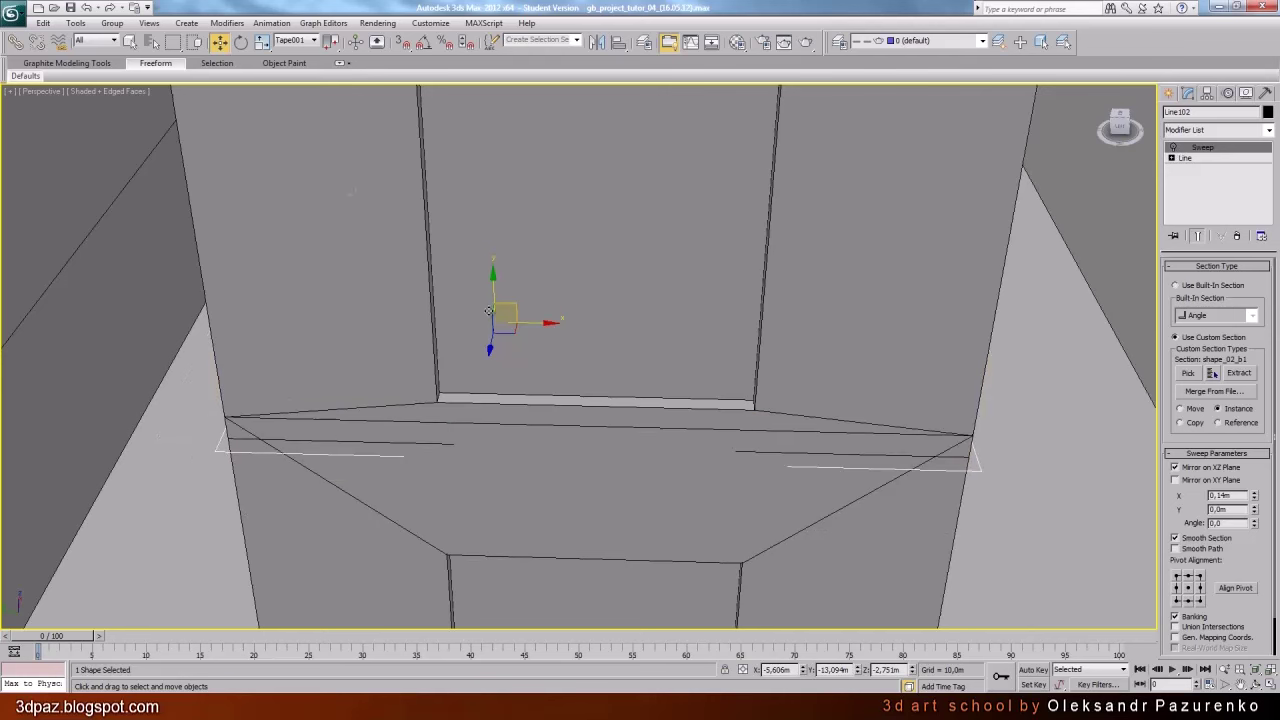
pyautogui.click(190, 24)
pyautogui.moveTo(219, 196)
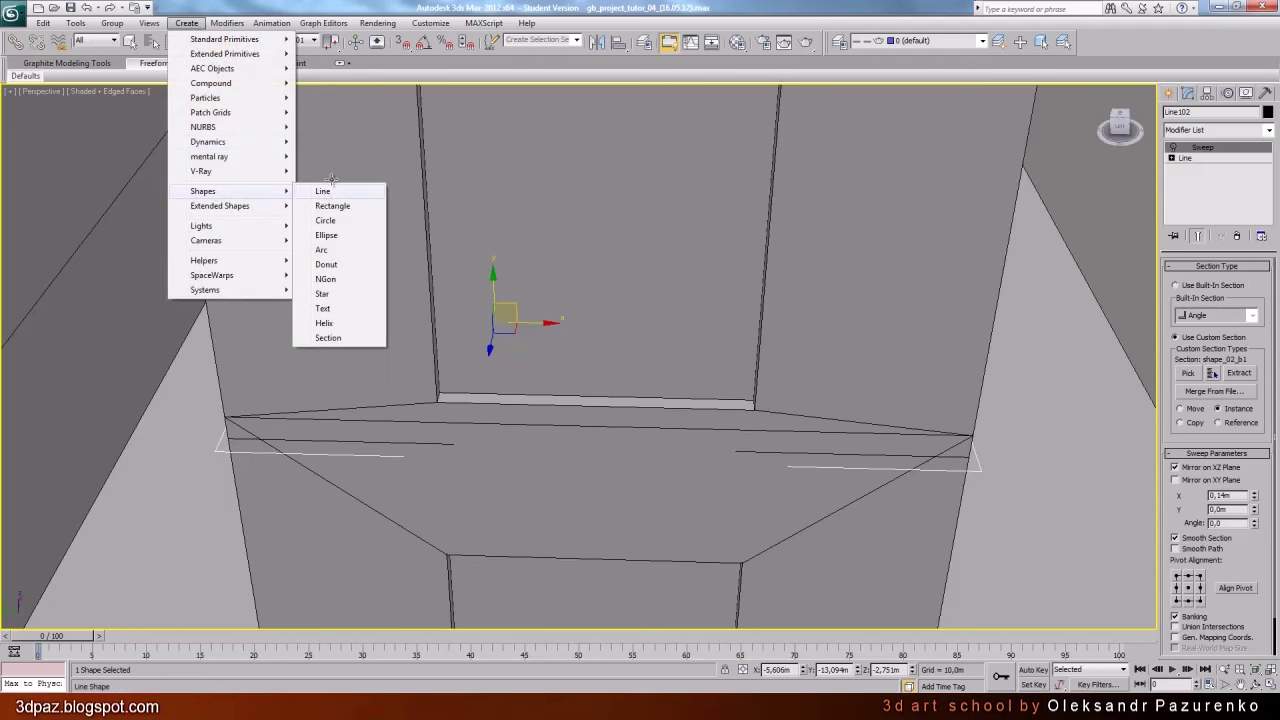
pyautogui.click(328, 196)
pyautogui.click(401, 41)
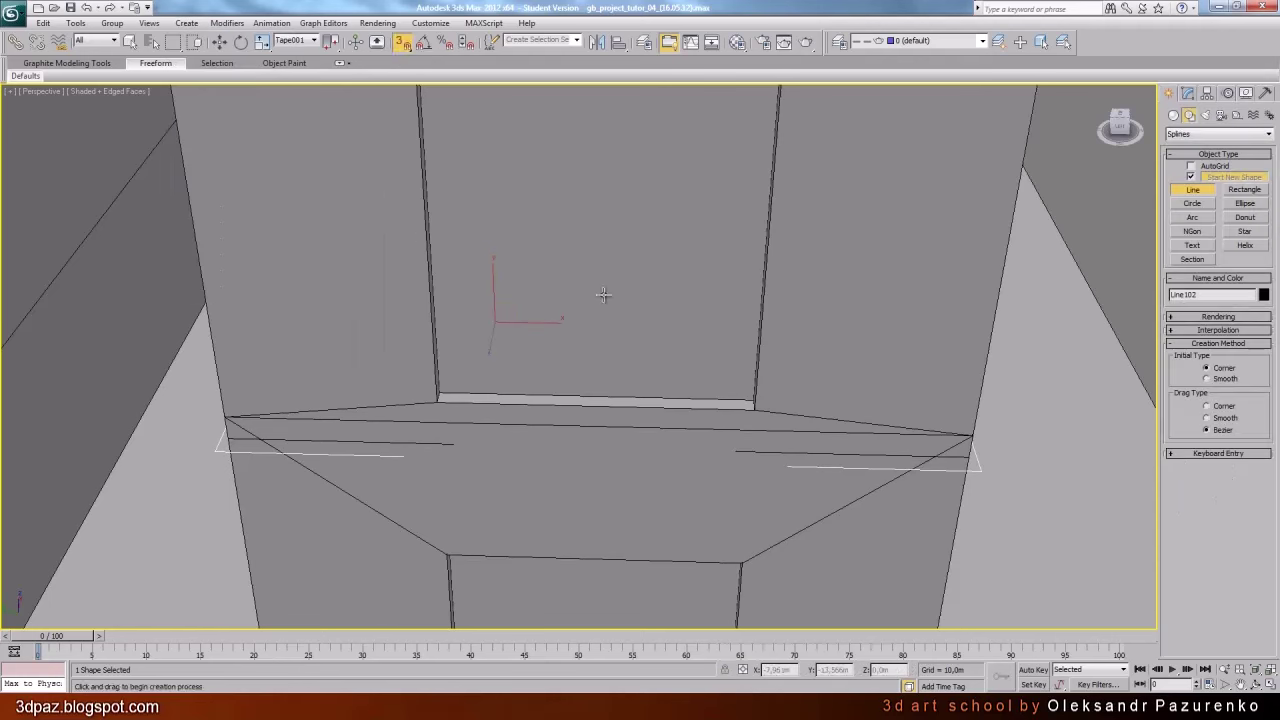
pyautogui.click(453, 443)
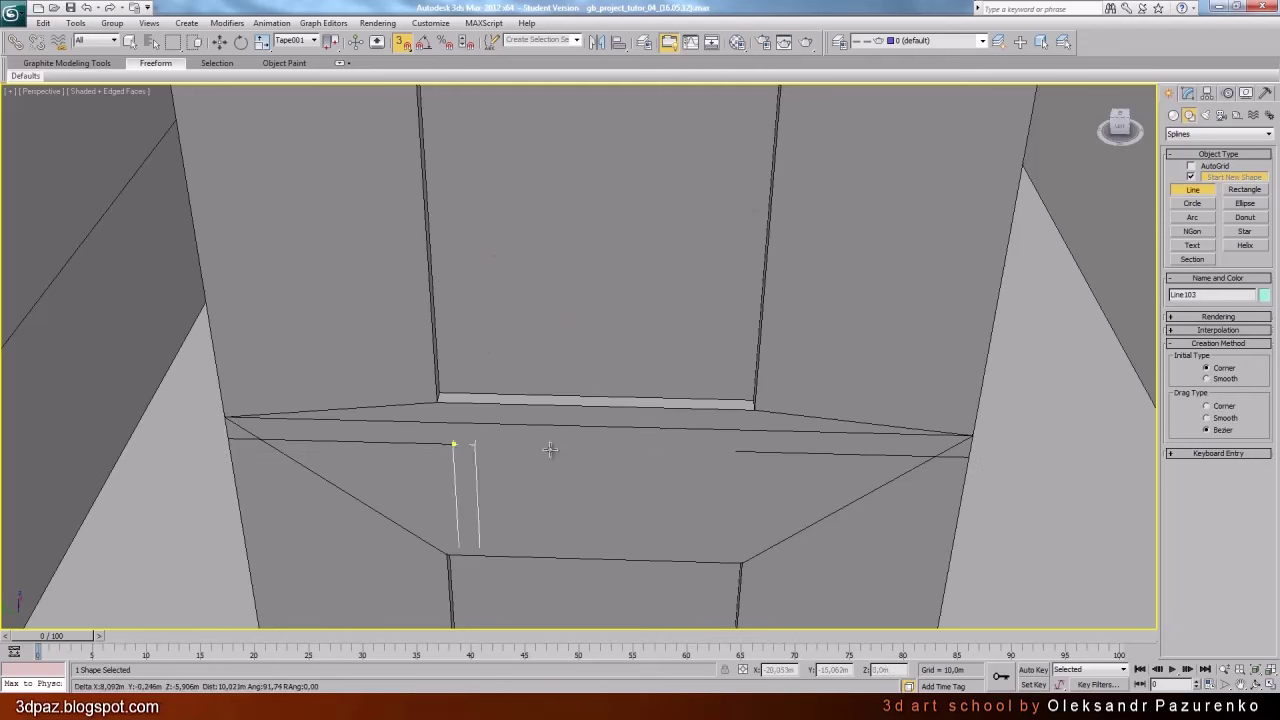
pyautogui.click(733, 451)
pyautogui.rightClick(814, 366)
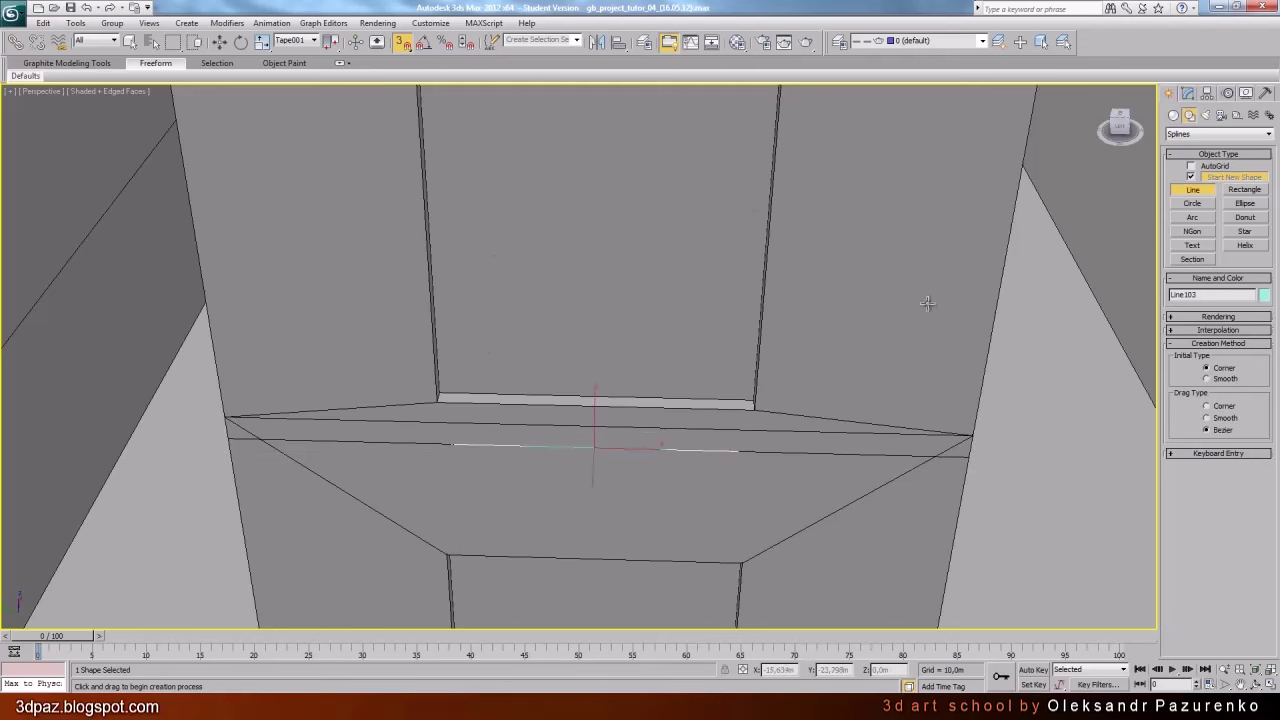
# Copy the cornice path's Sweep modifier and paste it onto the straight line above the doorway
pyautogui.click(219, 41)
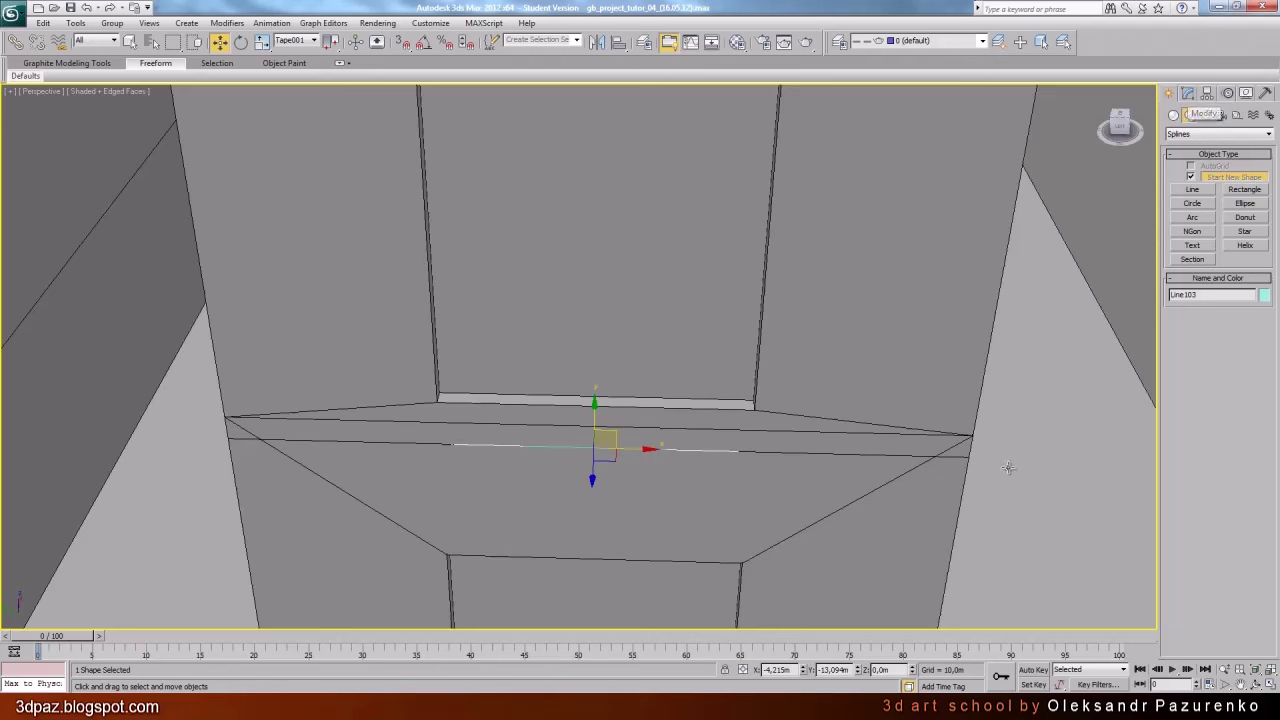
pyautogui.click(965, 458)
pyautogui.click(1187, 94)
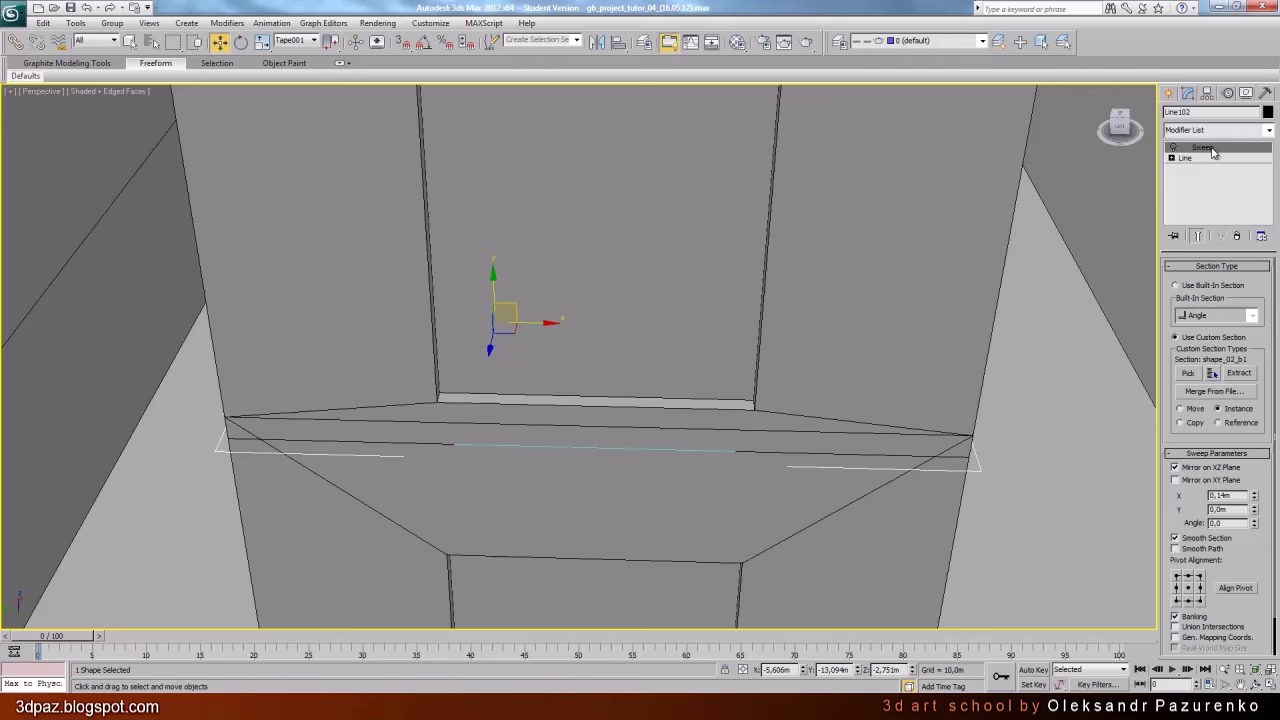
pyautogui.rightClick(1212, 149)
pyautogui.click(1147, 205)
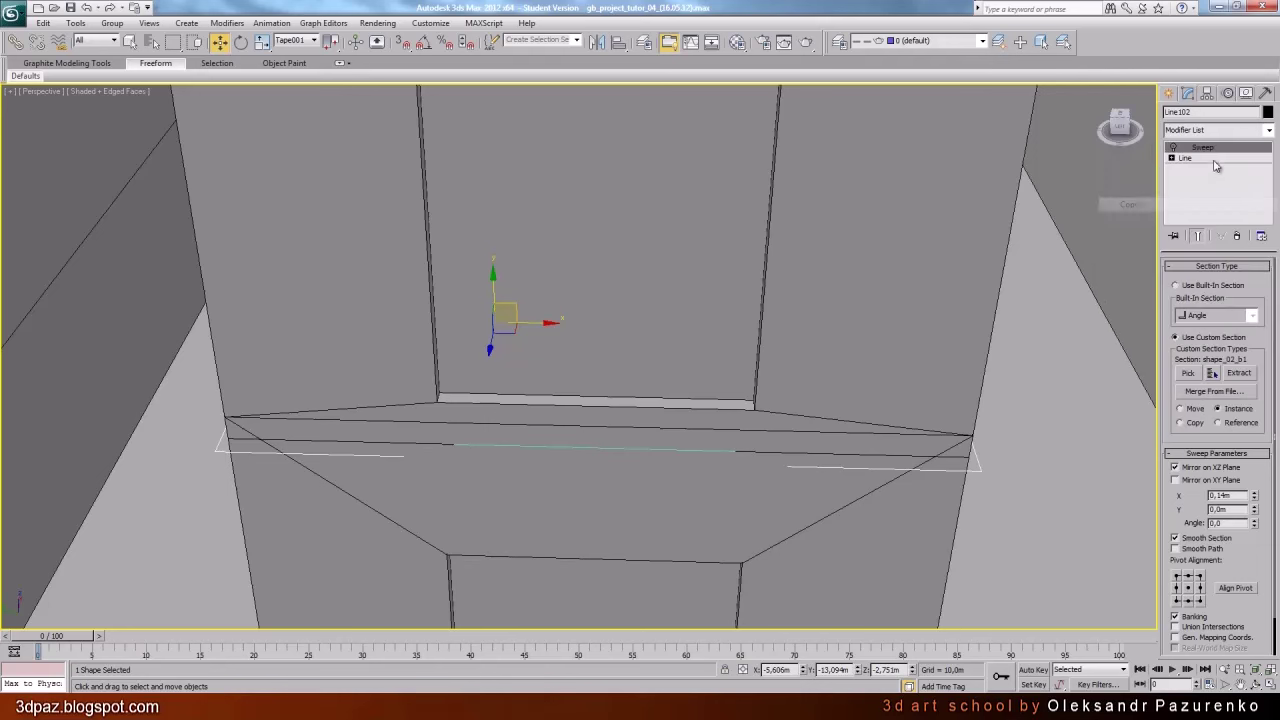
pyautogui.click(682, 451)
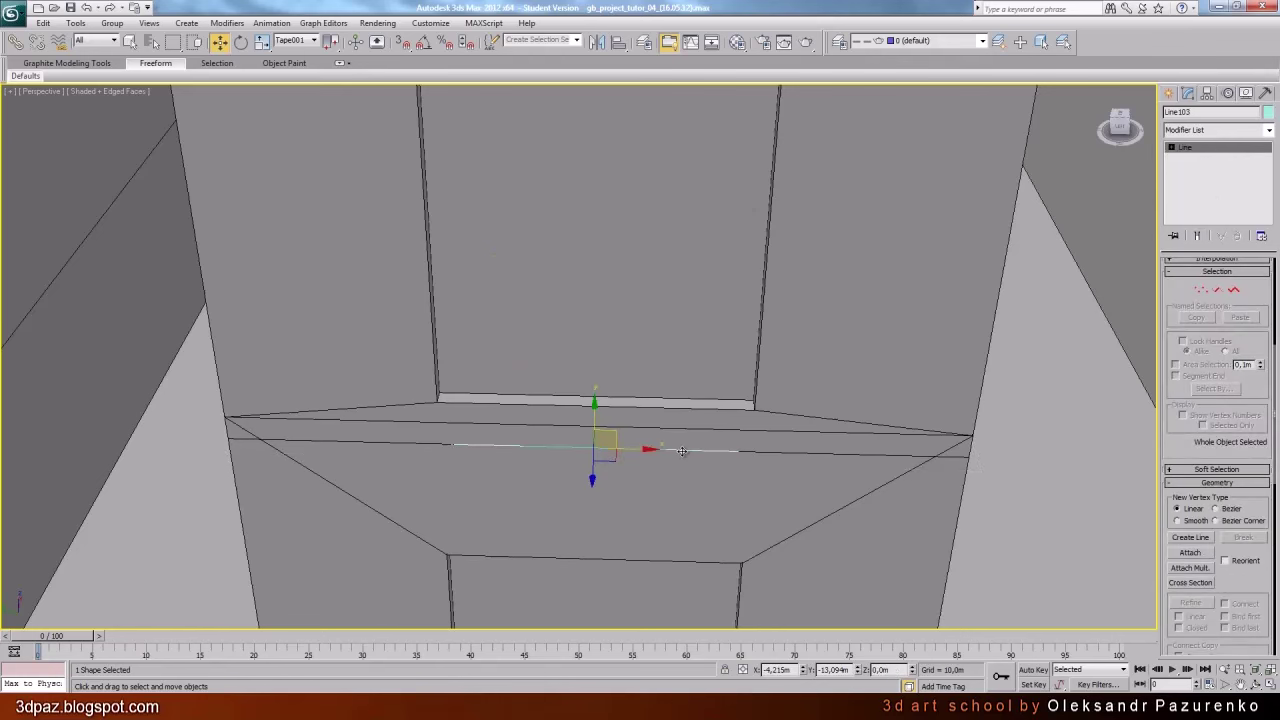
pyautogui.rightClick(1187, 150)
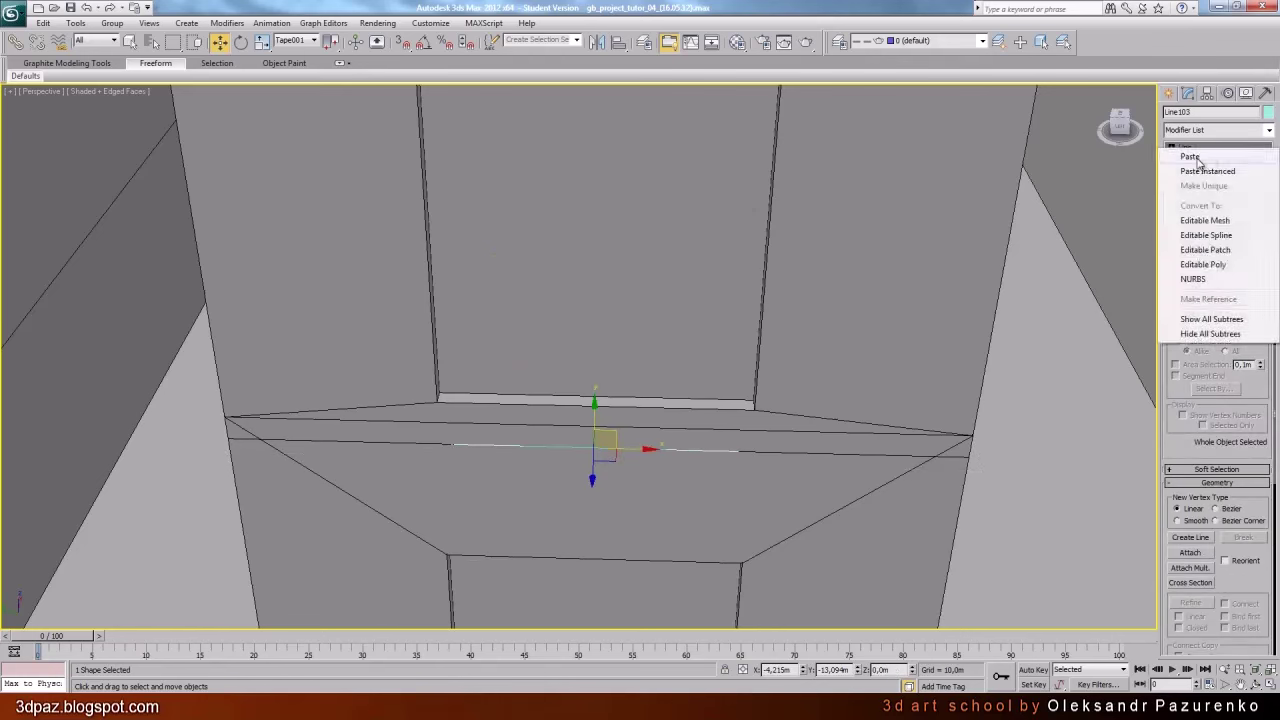
pyautogui.click(1189, 157)
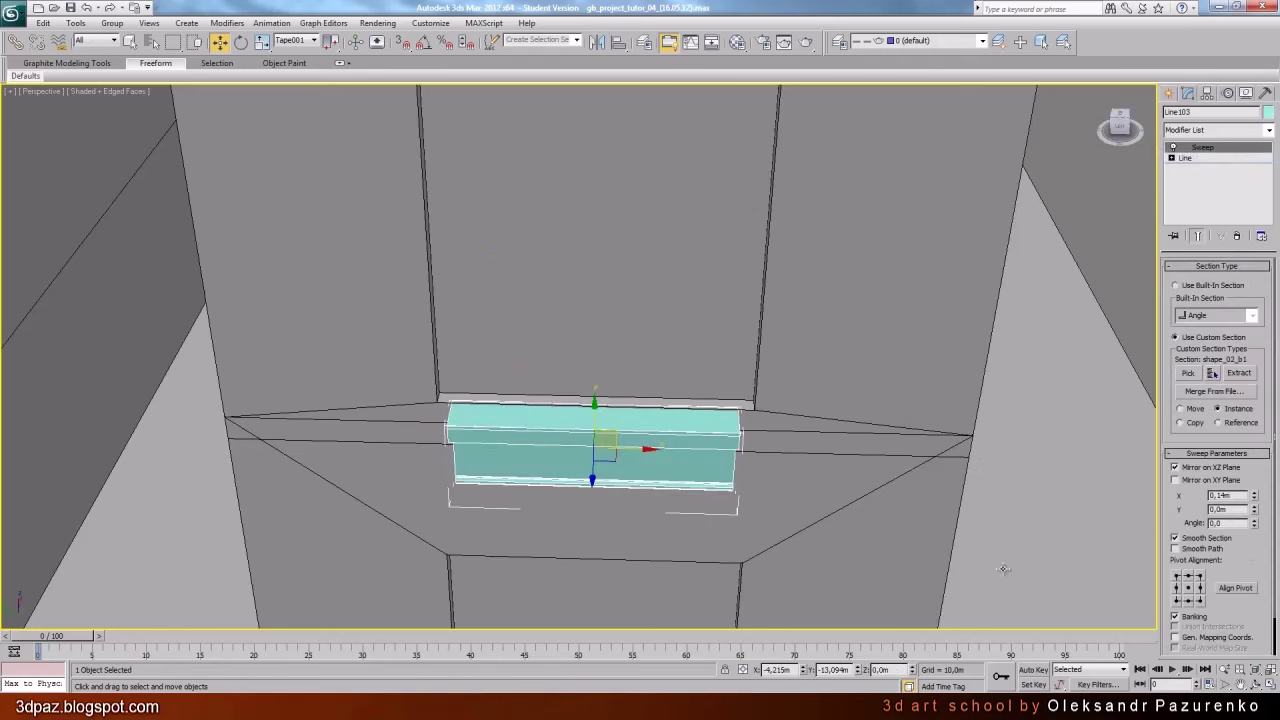
# Pick the narrower profile shape_03_b1 as the custom section for the sweep above the doorway
pyautogui.click(1271, 684)
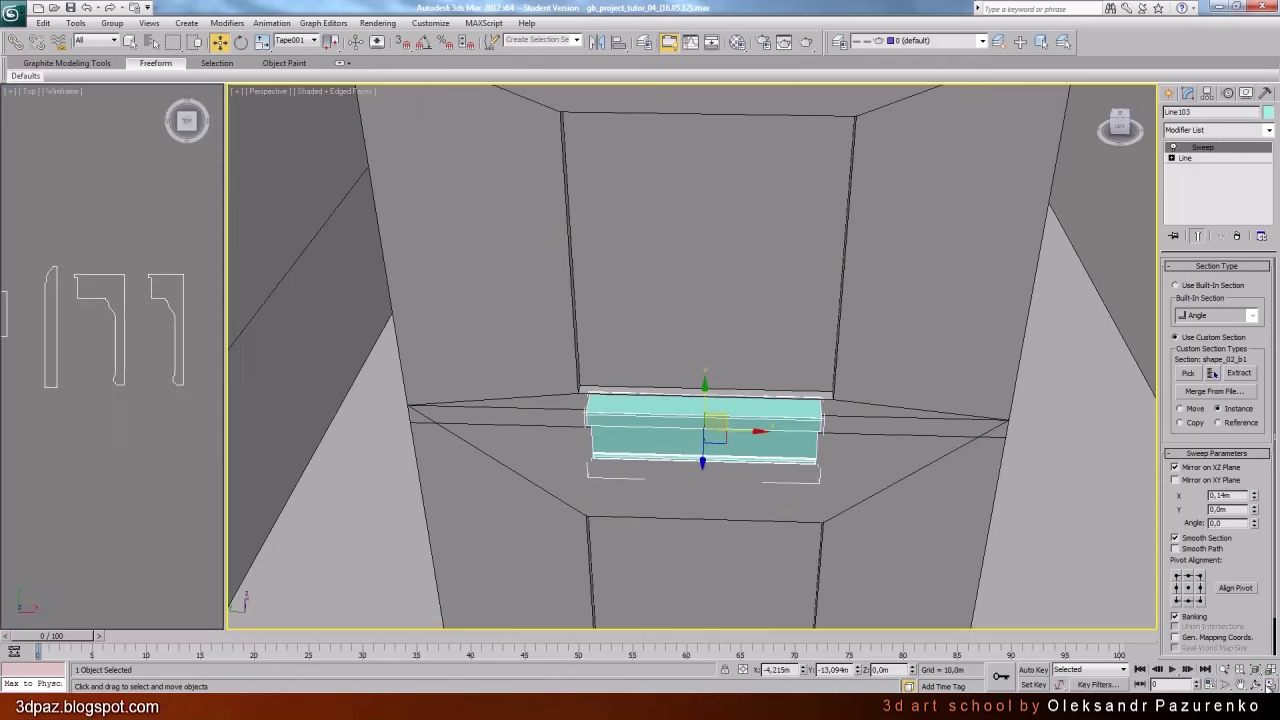
pyautogui.click(1256, 684)
pyautogui.moveTo(687, 432); pyautogui.dragTo(146, 459)
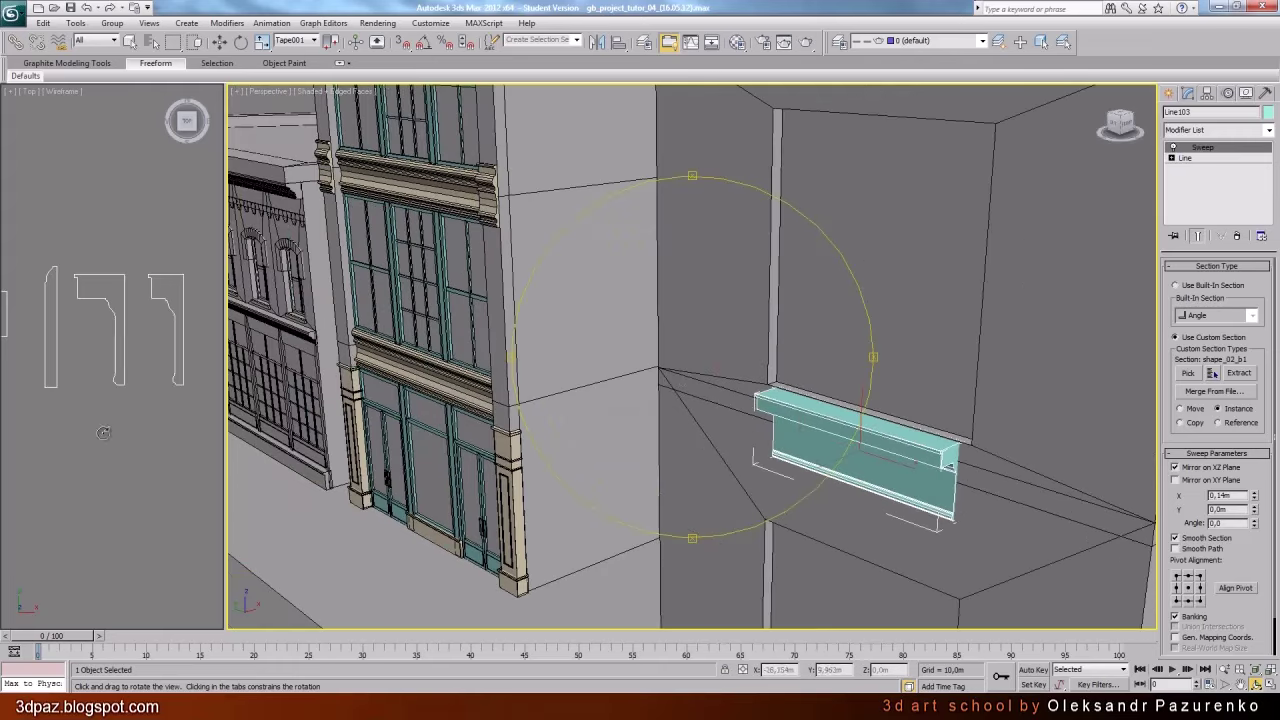
pyautogui.moveTo(226, 467); pyautogui.dragTo(760, 467)
pyautogui.click(710, 444)
pyautogui.moveTo(656, 320); pyautogui.dragTo(626, 377, button='middle')
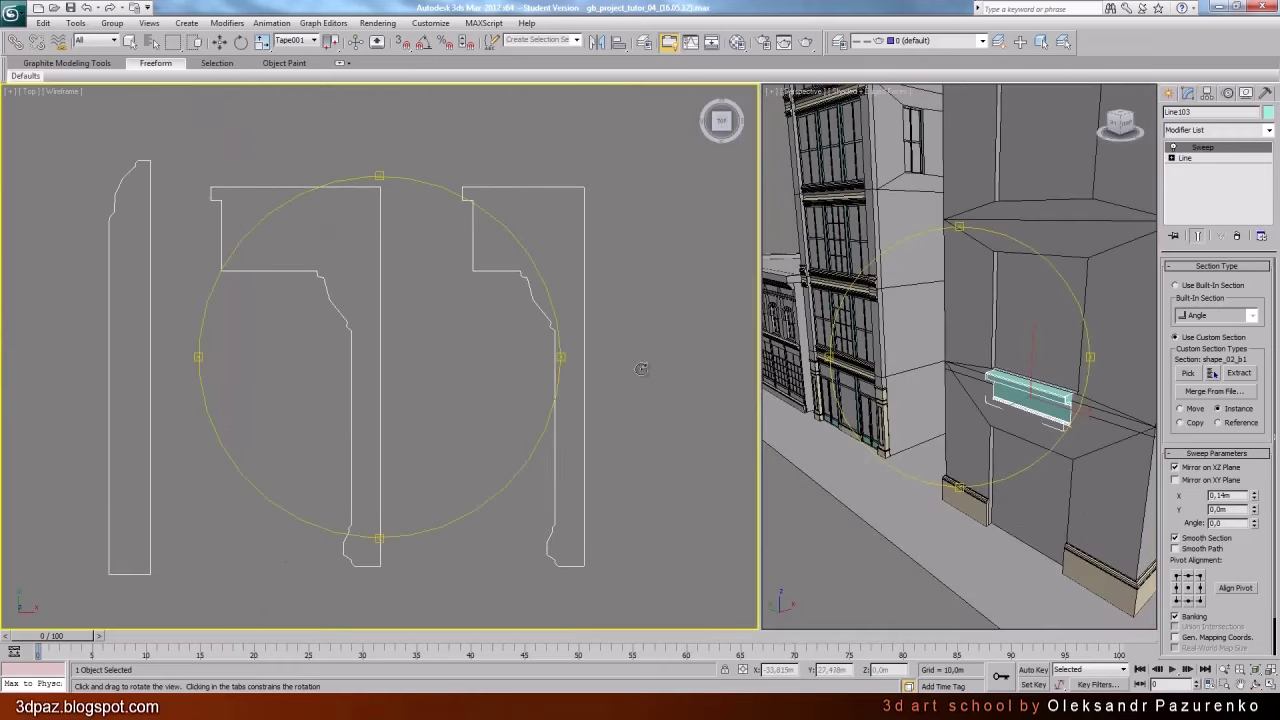
pyautogui.click(1188, 373)
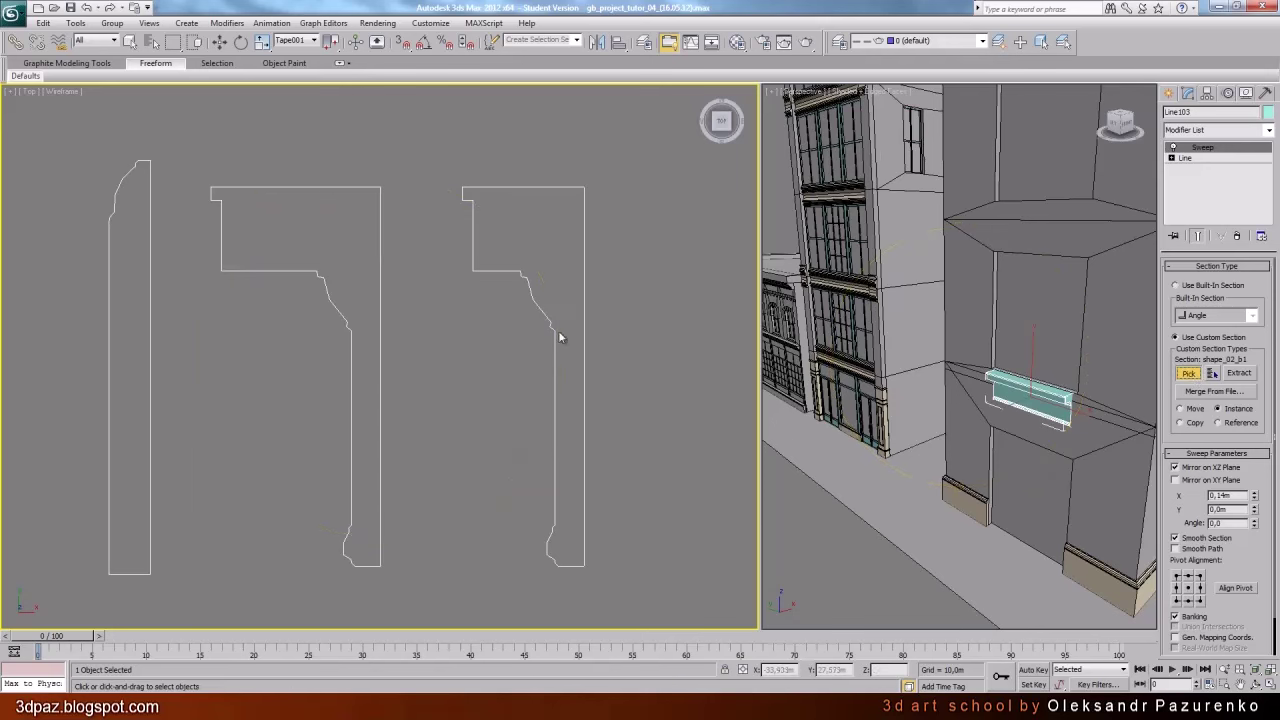
pyautogui.click(523, 275)
# Examine the narrower profile shape_03_b1 beside the wider cornice profile in the Top view
pyautogui.press('w')
pyautogui.click(620, 240)
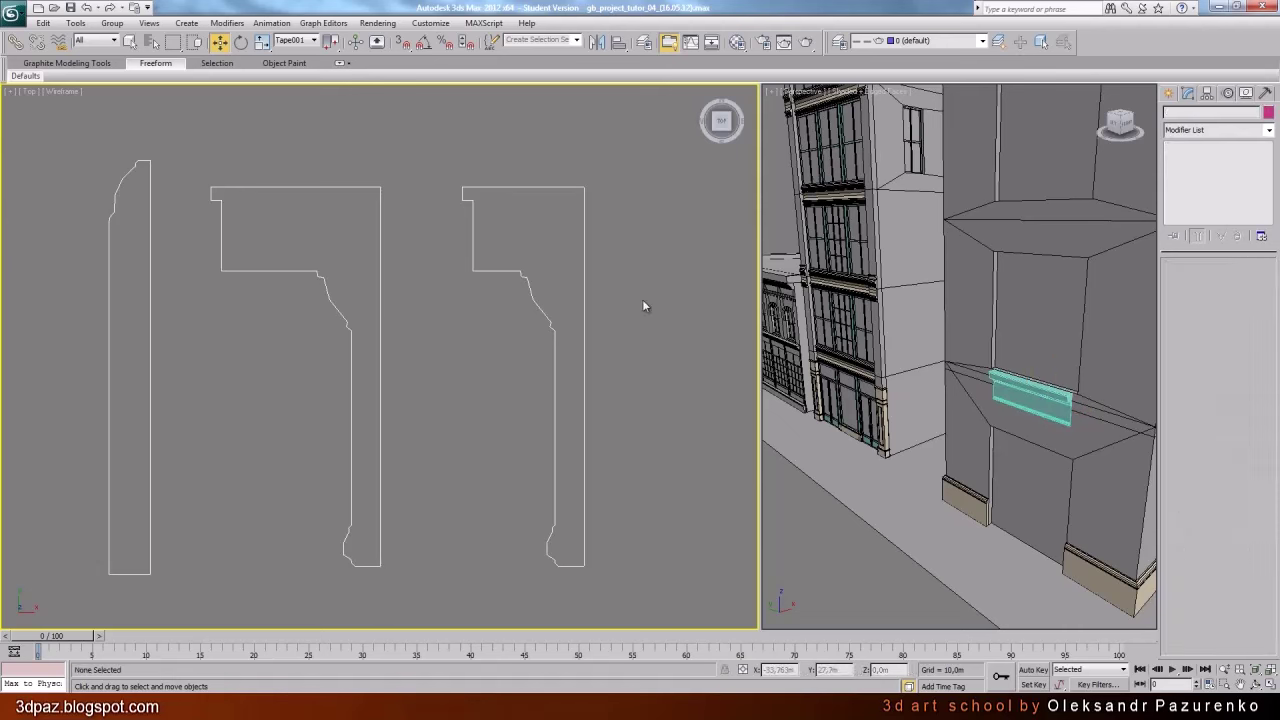
pyautogui.click(508, 262)
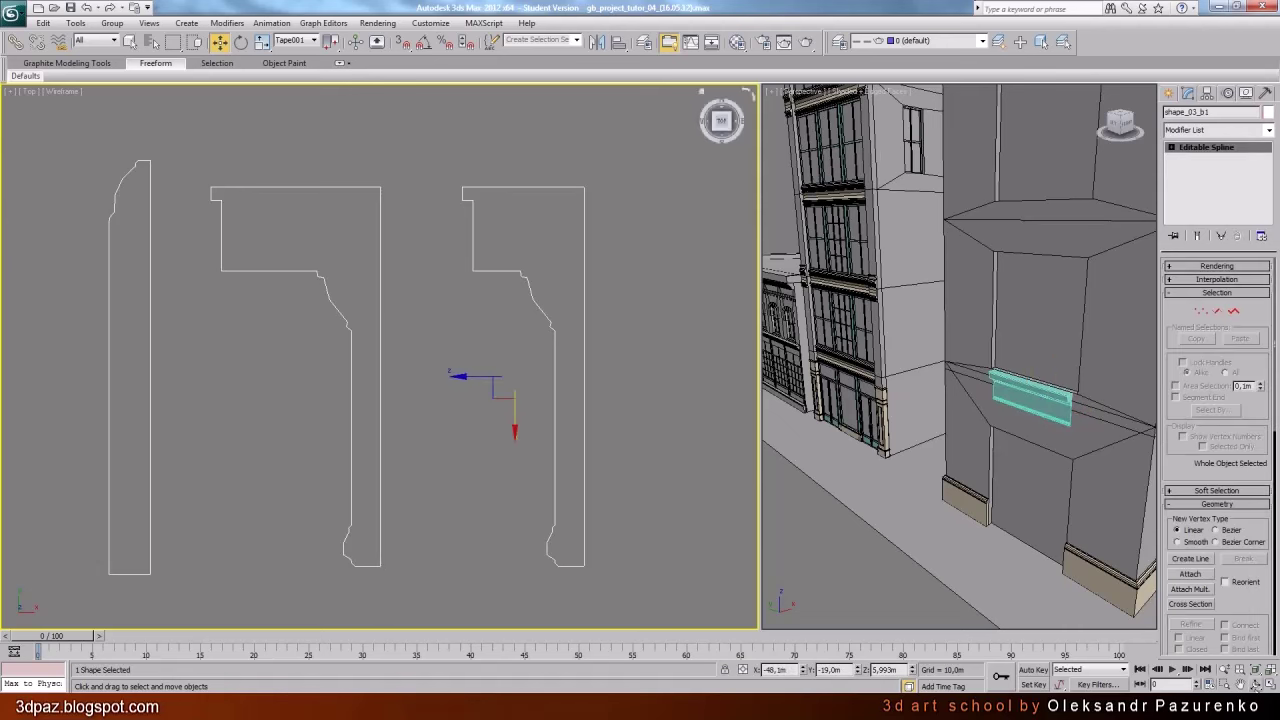
pyautogui.click(1270, 685)
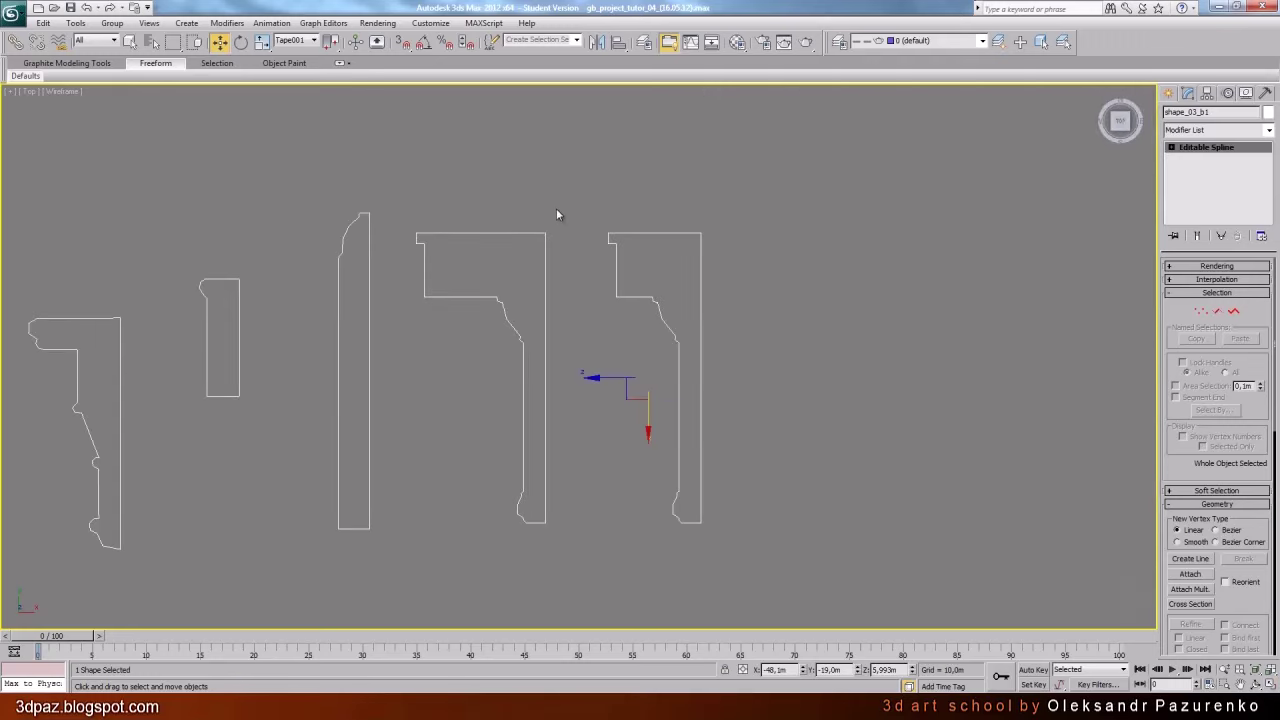
pyautogui.click(557, 214)
pyautogui.scroll(3, 667, 276)
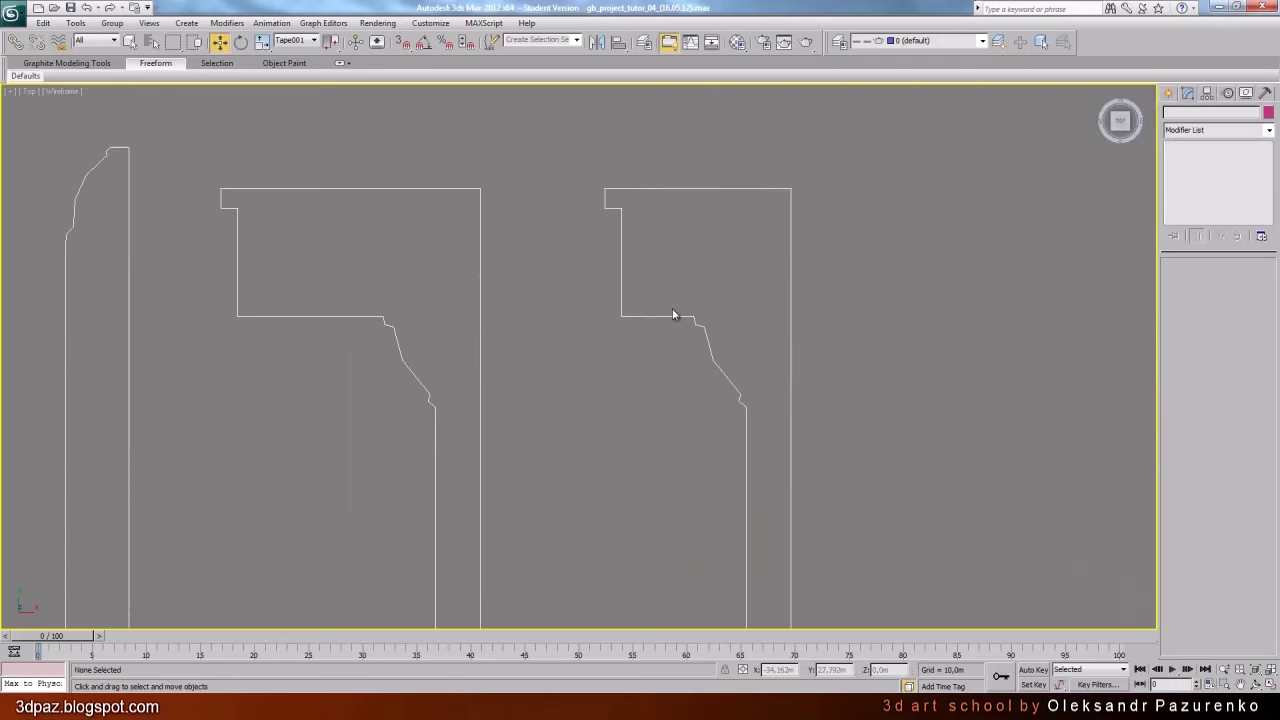
pyautogui.click(685, 317)
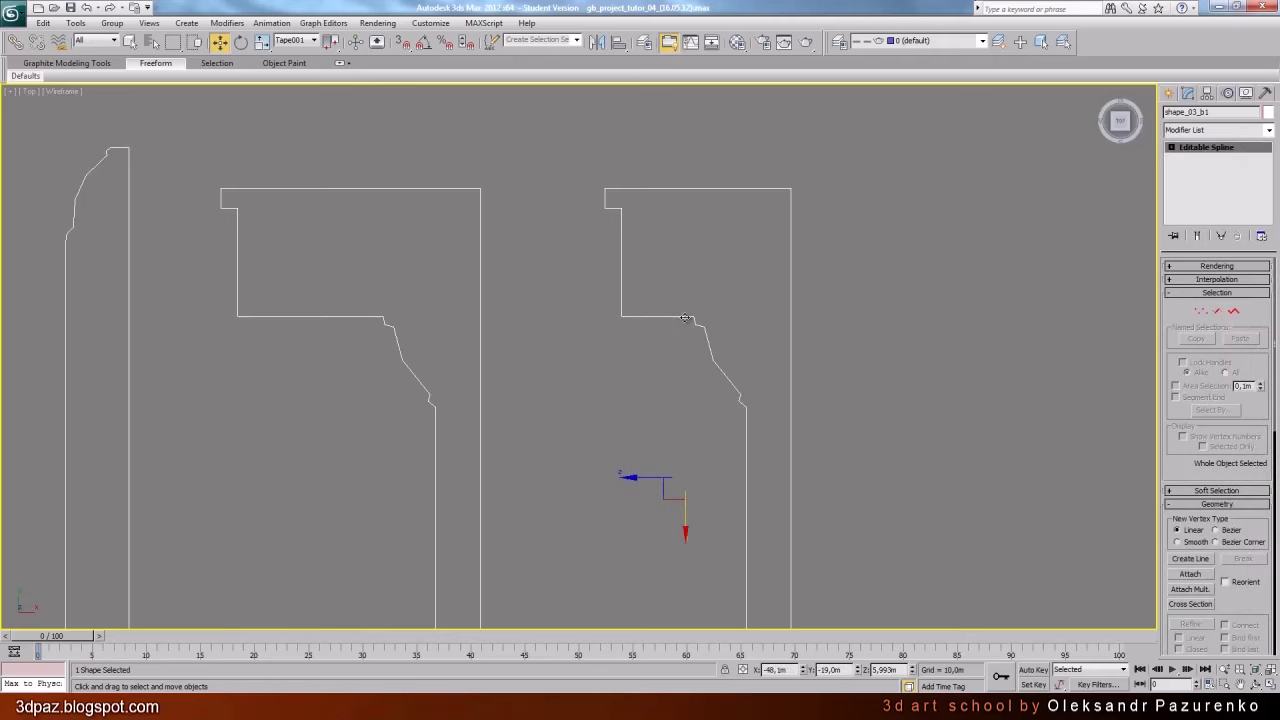
pyautogui.click(1268, 683)
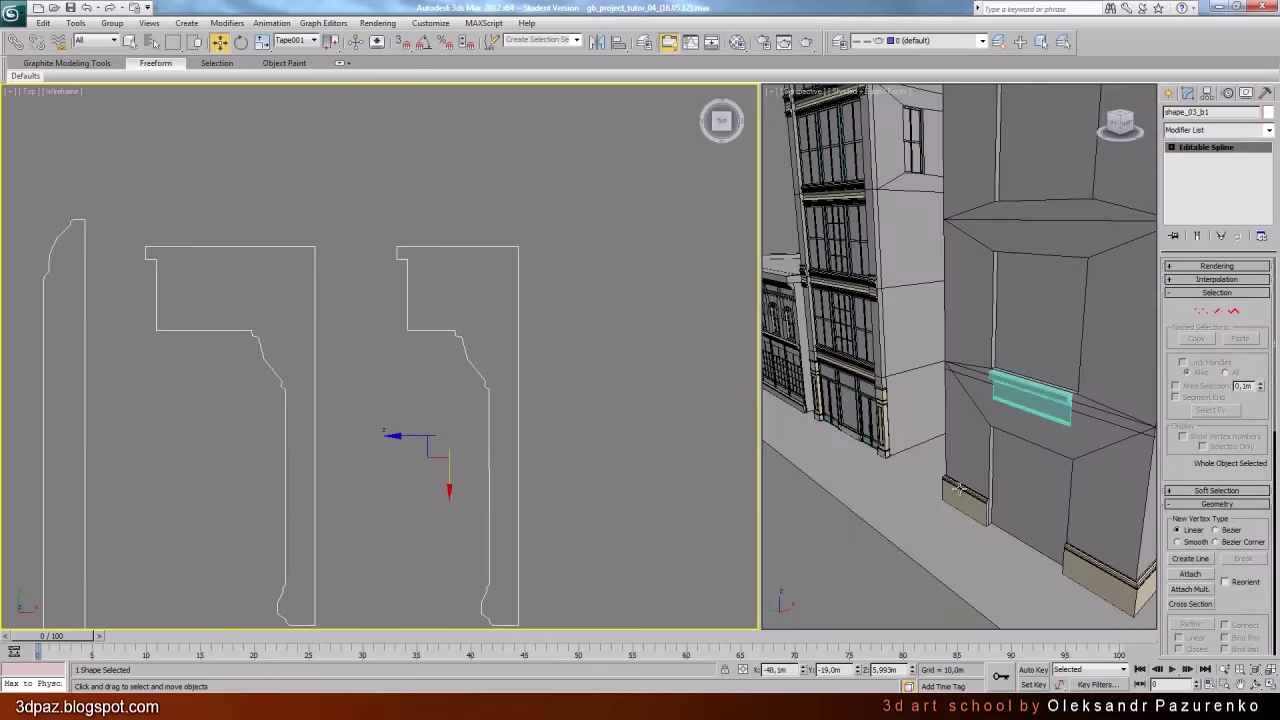
# Give the swept section above the doorway the beige trim material and turn the main cornice's Sweep display back on
pyautogui.click(1270, 685)
pyautogui.moveTo(632, 386); pyautogui.dragTo(795, 339, button='middle')
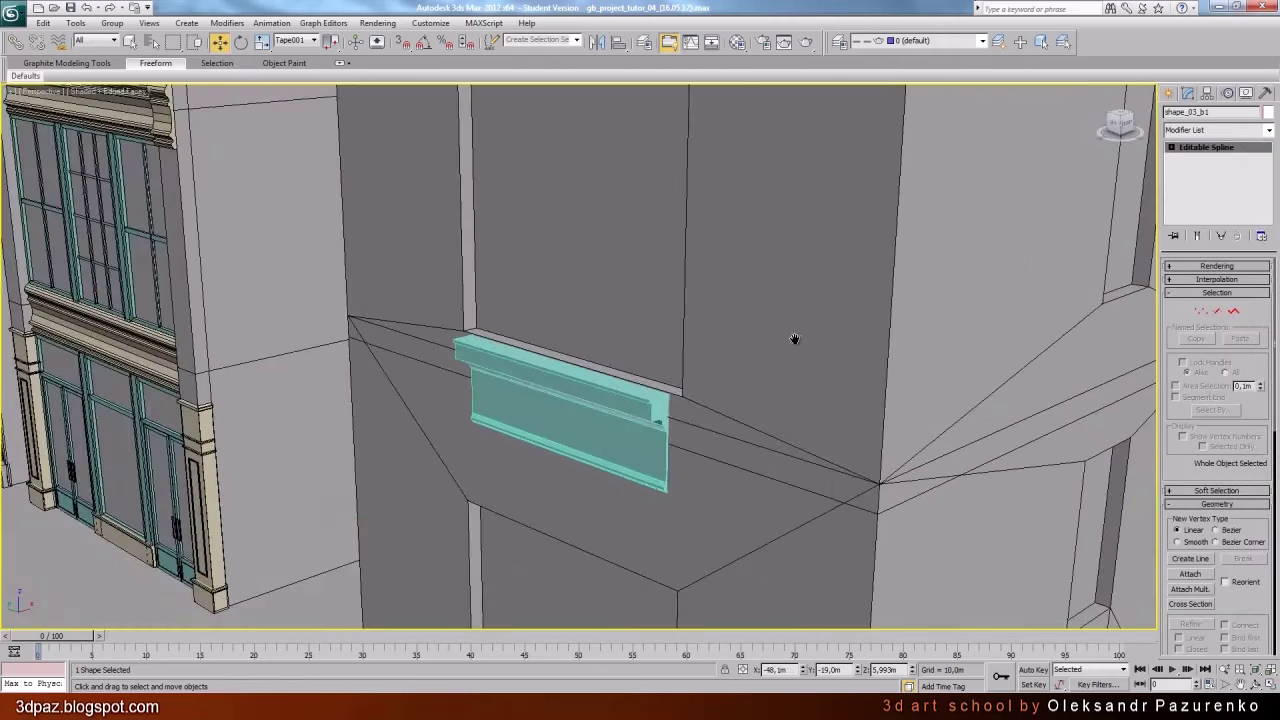
pyautogui.click(601, 405)
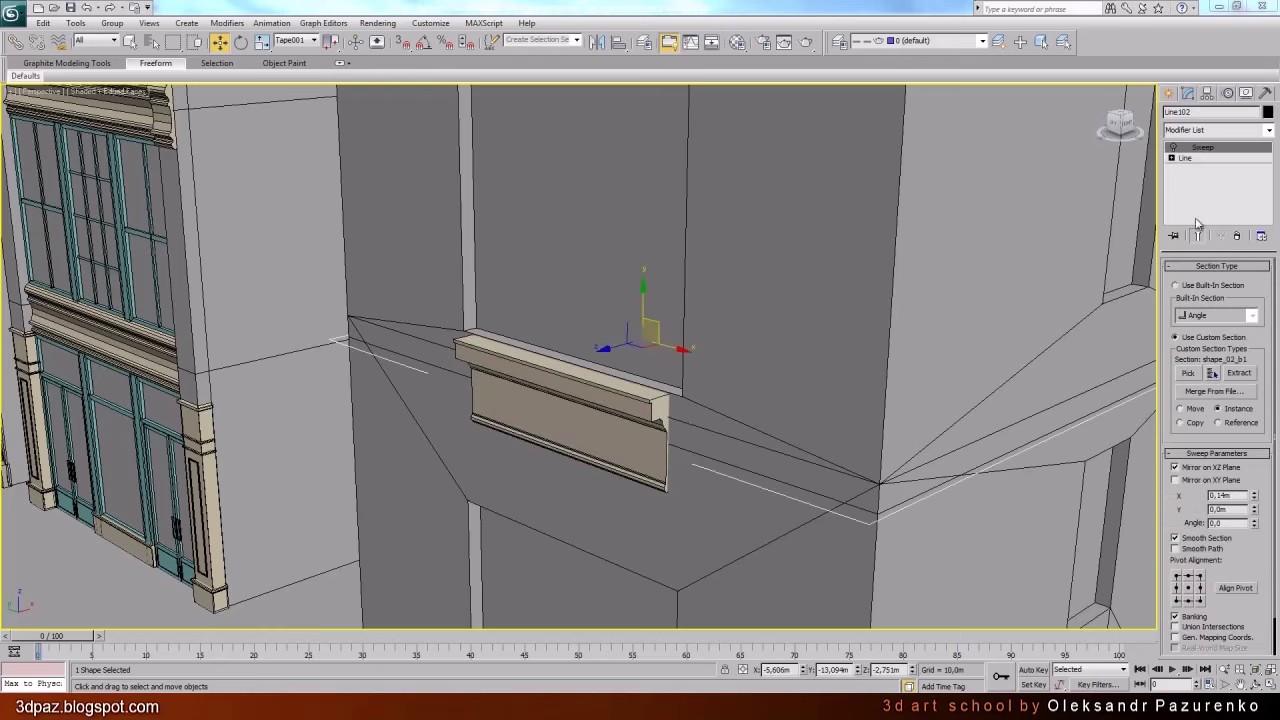
pyautogui.click(1173, 148)
pyautogui.click(1255, 685)
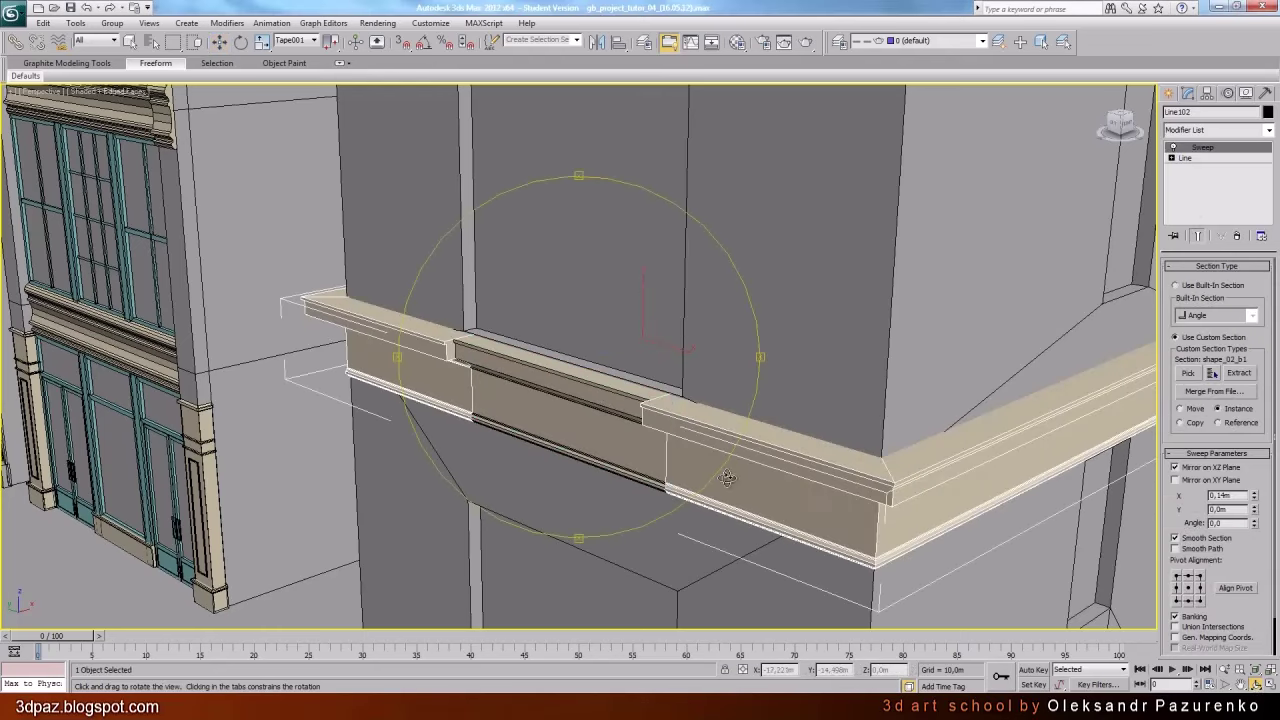
pyautogui.moveTo(731, 480); pyautogui.dragTo(521, 344)
pyautogui.scroll(-4, 620, 381)
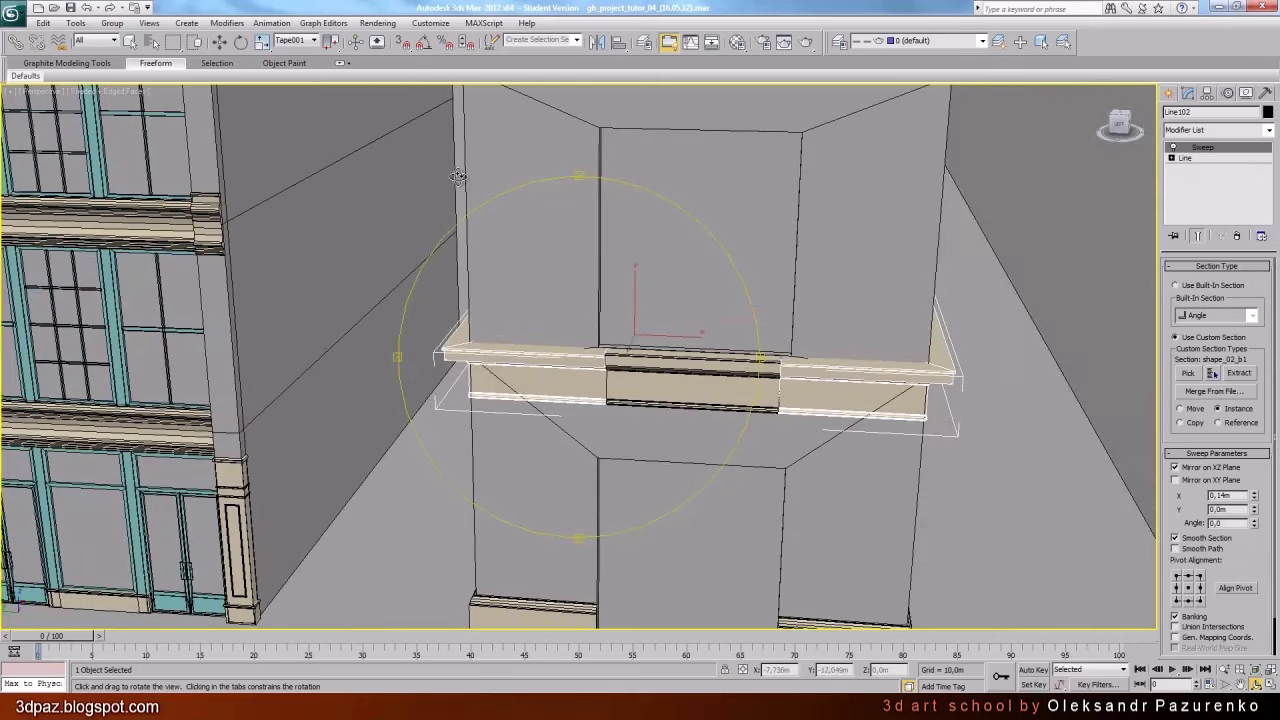
# Inspect the cornice section above the doorway and examine the side facade's cornice in Google Earth Street View
pyautogui.click(131, 43)
pyautogui.click(700, 375)
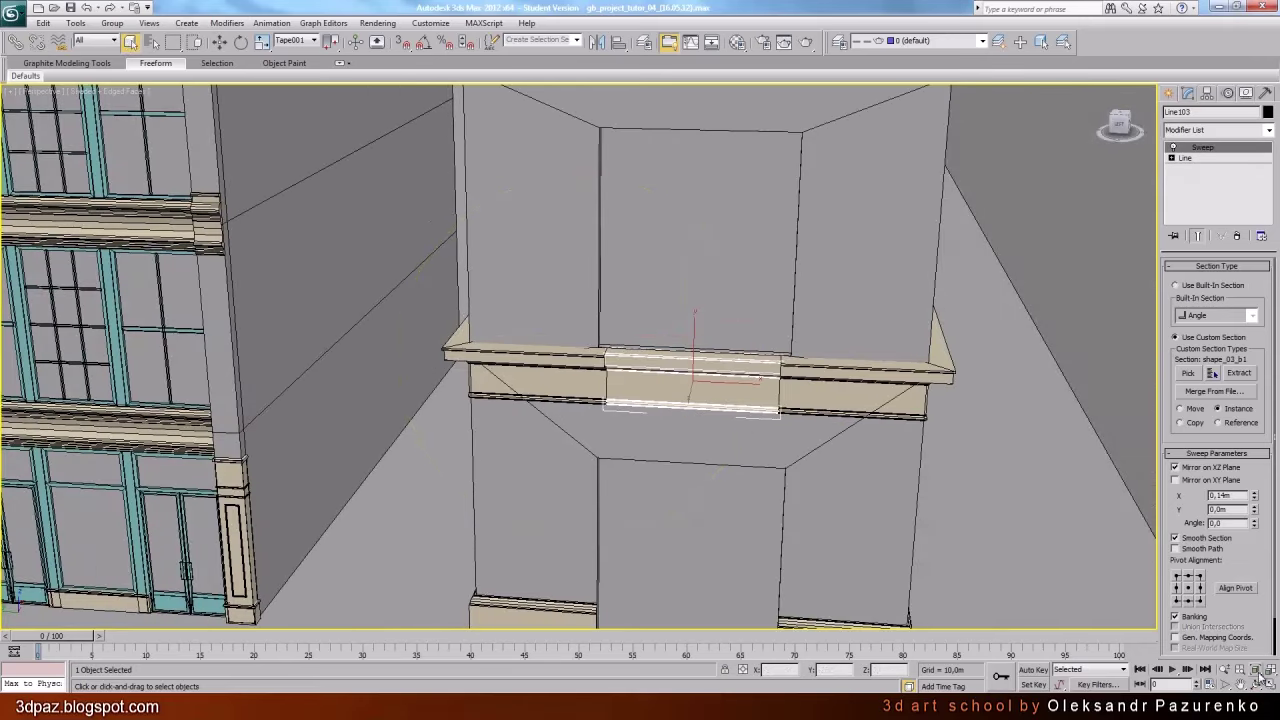
pyautogui.click(1256, 669)
pyautogui.click(1256, 683)
pyautogui.moveTo(666, 366); pyautogui.dragTo(590, 372)
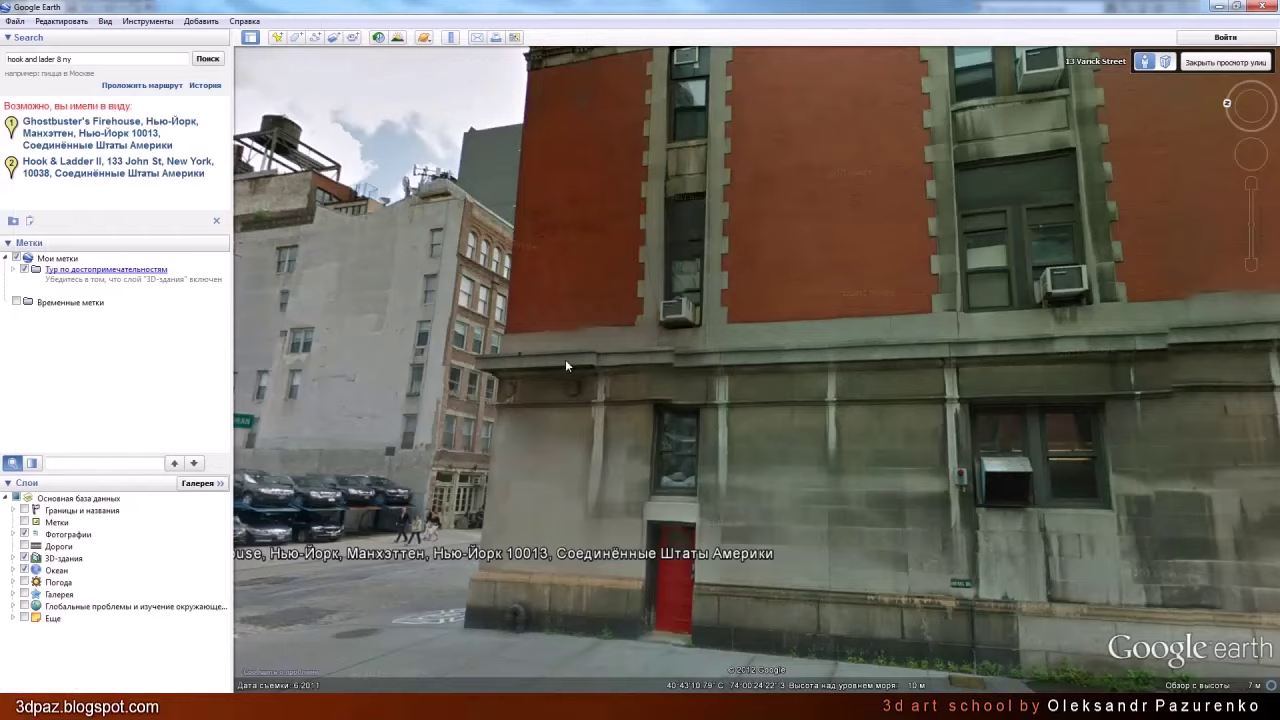
pyautogui.moveTo(565, 359); pyautogui.dragTo(583, 289)
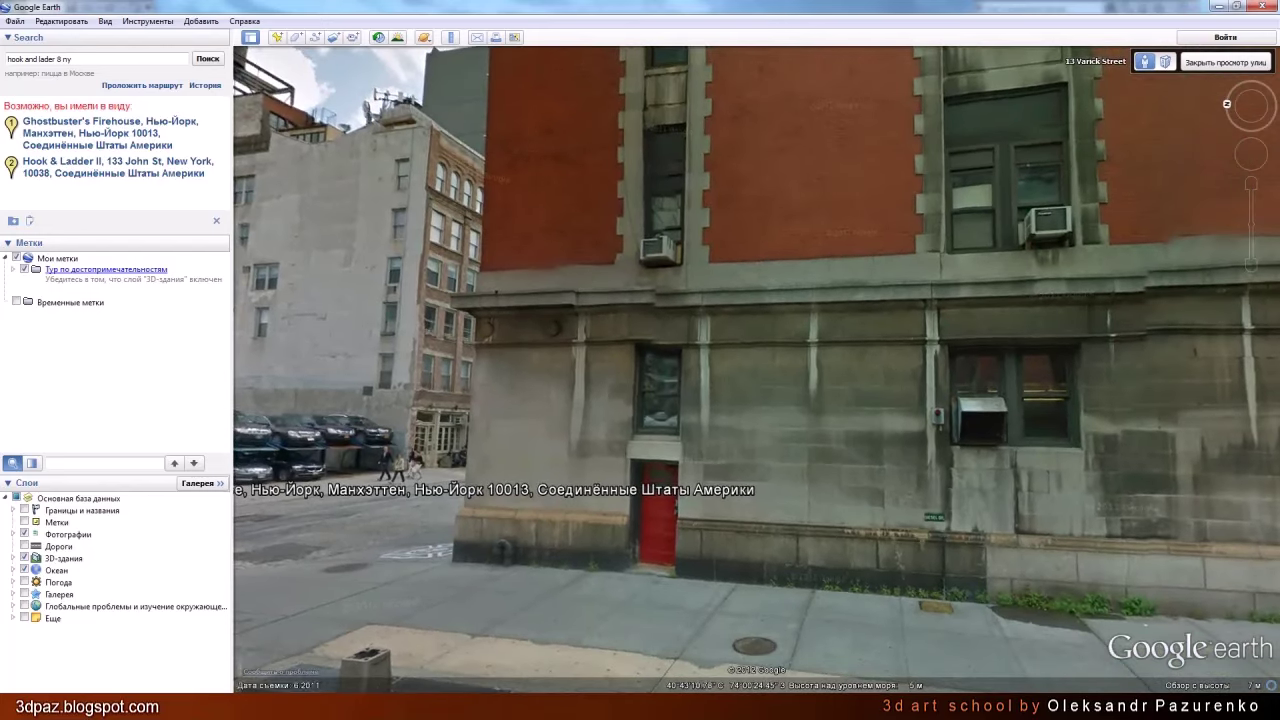
pyautogui.hotkey('alt', 'Tab')
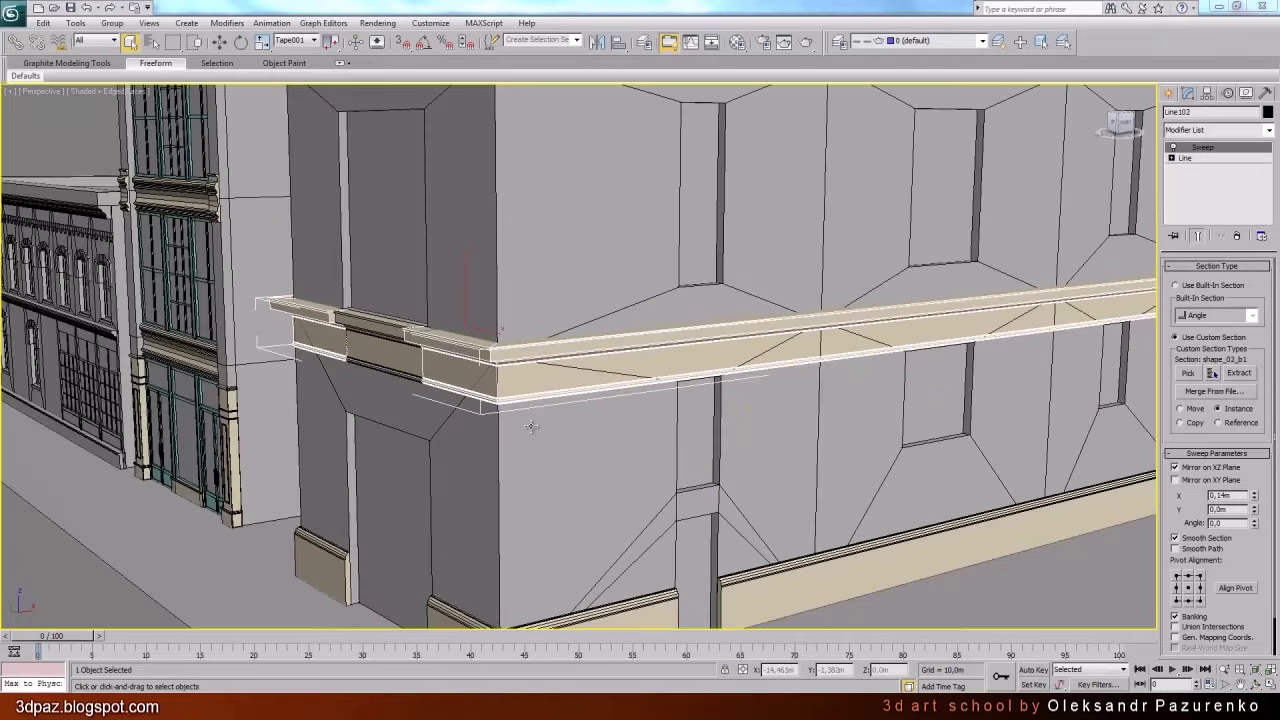
# Refine the cornice's path line in 3ds Max with a vertex on the side facade, between the corner and the side doorway
pyautogui.keyDown('alt'); pyautogui.moveTo(677, 451); pyautogui.dragTo(657, 458, button='middle'); pyautogui.keyUp('alt')
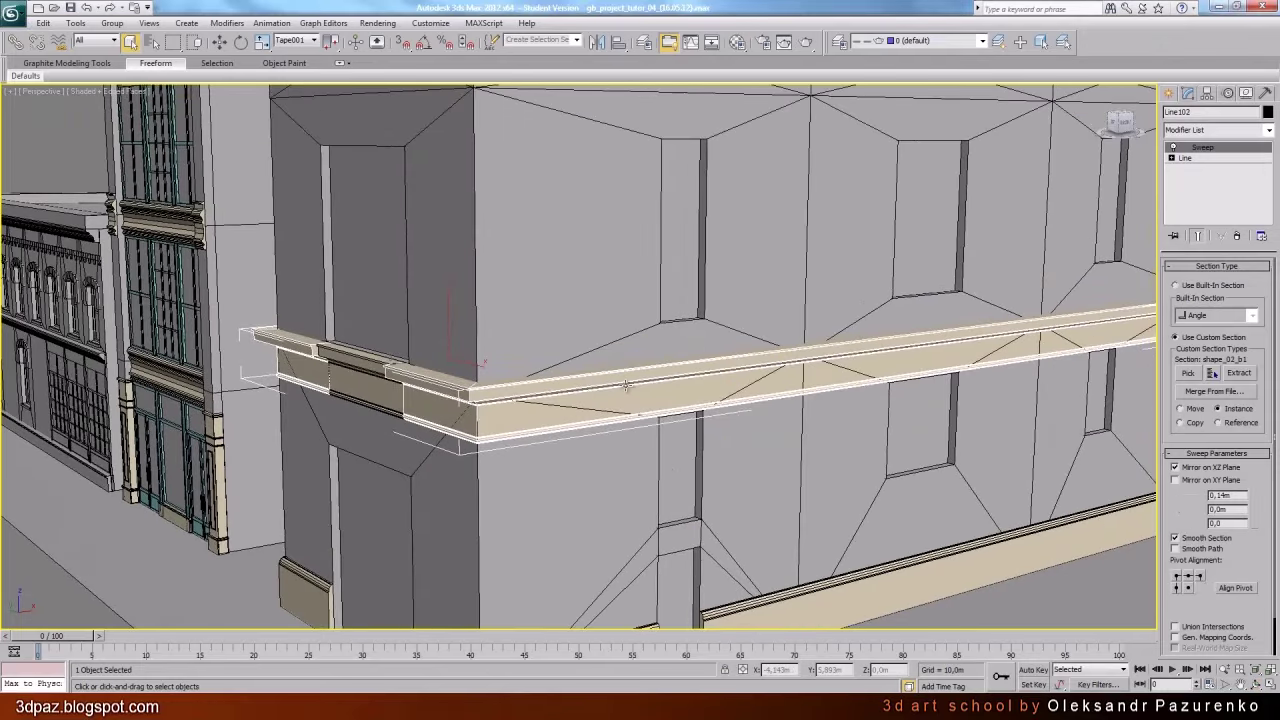
pyautogui.click(1256, 684)
pyautogui.moveTo(517, 354); pyautogui.dragTo(610, 300)
pyautogui.moveTo(578, 408); pyautogui.dragTo(698, 351)
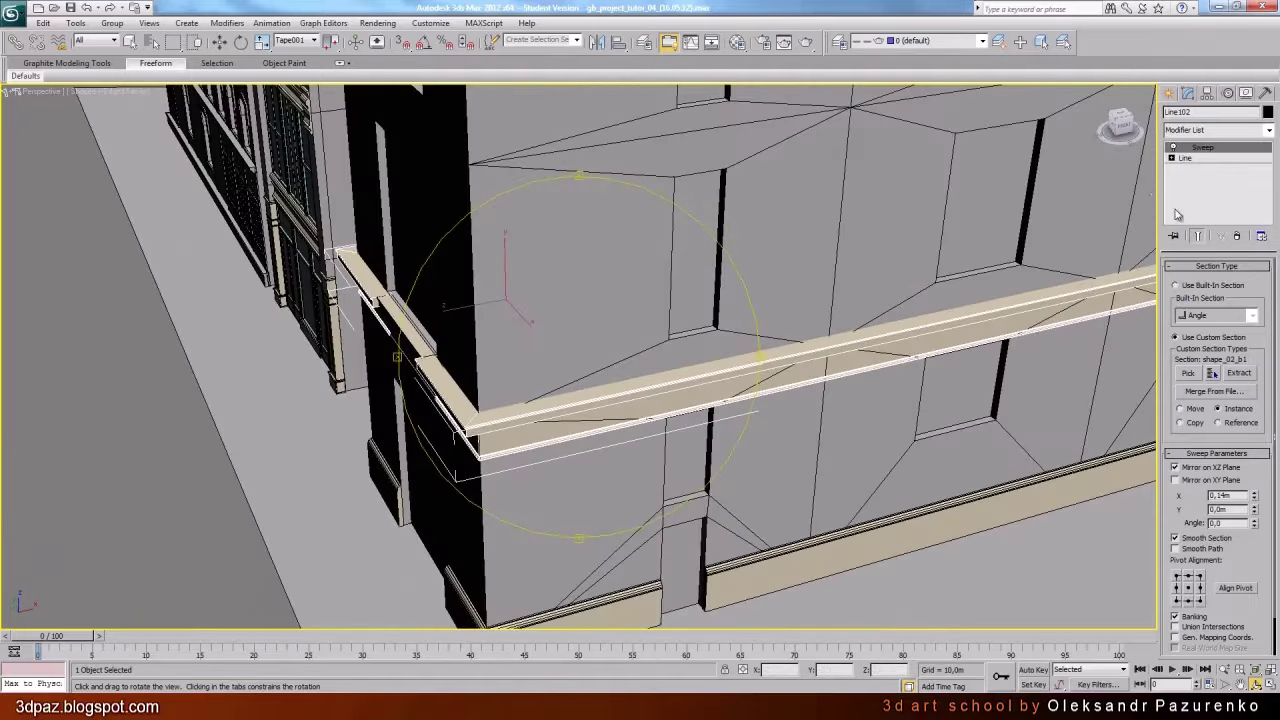
pyautogui.click(1186, 158)
pyautogui.moveTo(1176, 442); pyautogui.dragTo(1188, 305)
pyautogui.click(1201, 388)
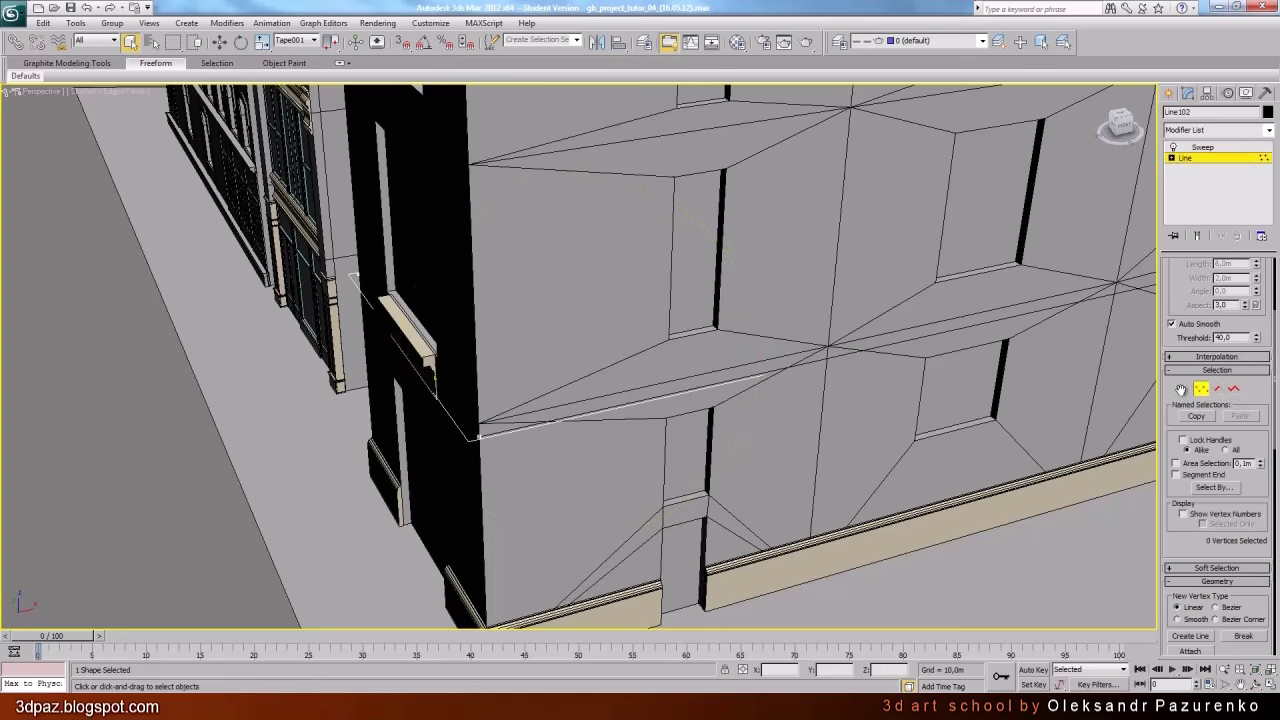
pyautogui.scroll(-5, 1190, 503)
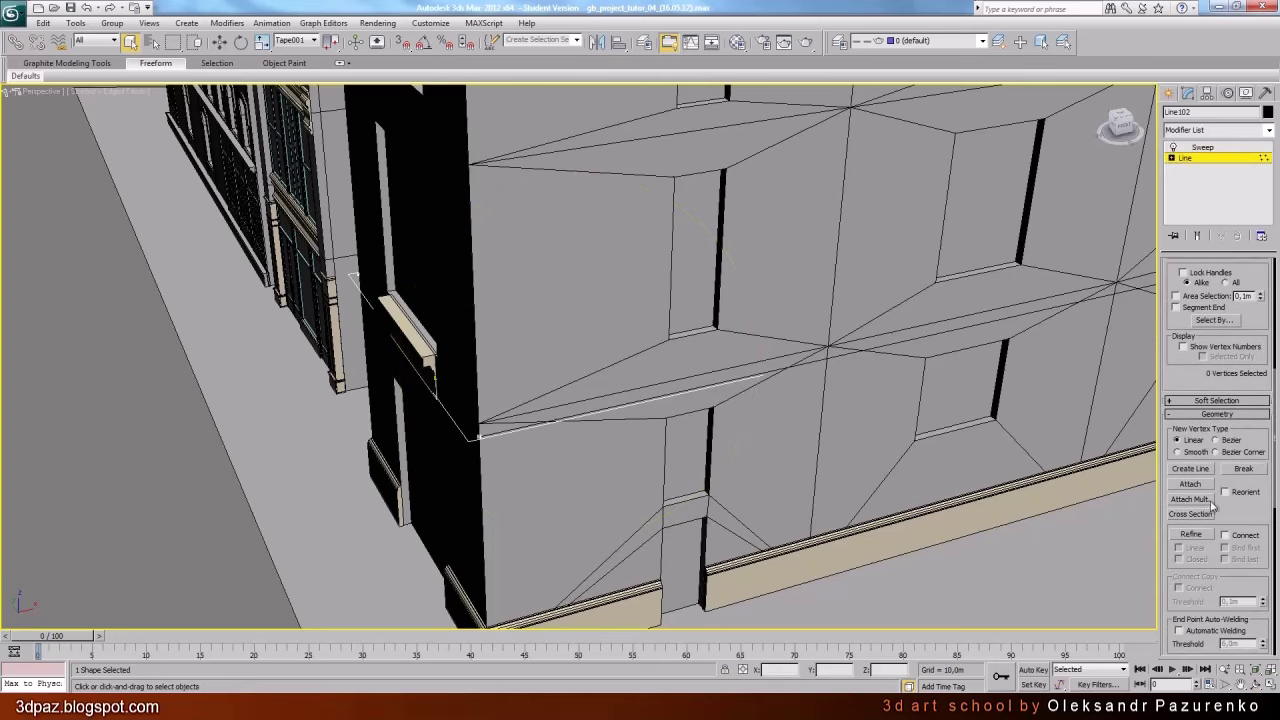
pyautogui.click(1195, 537)
pyautogui.scroll(5, 629, 420)
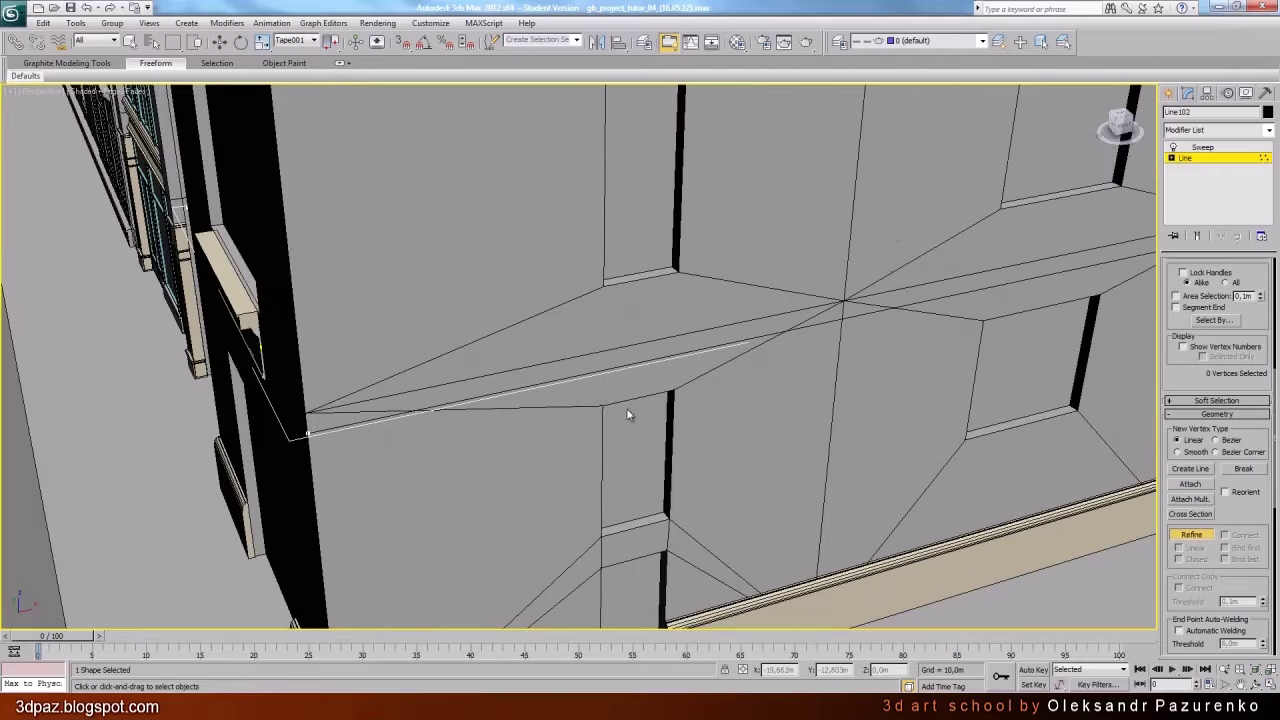
pyautogui.moveTo(623, 414); pyautogui.dragTo(503, 280, button='middle')
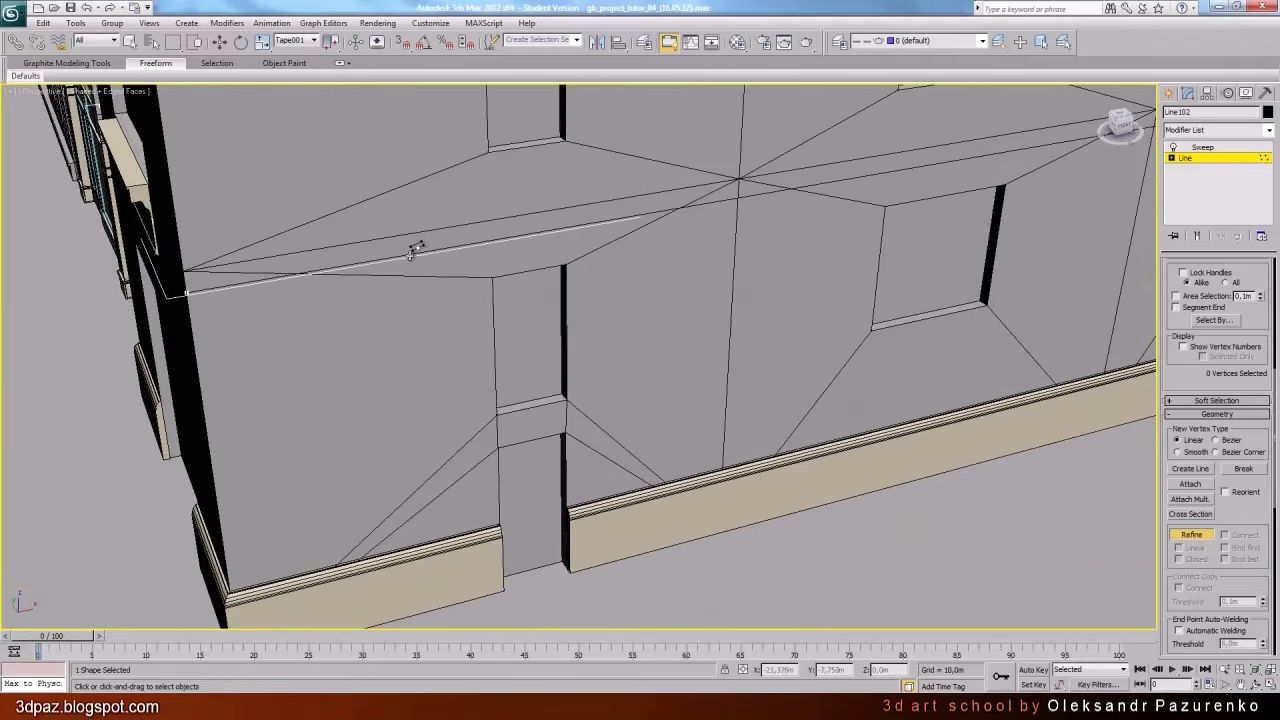
pyautogui.moveTo(671, 273); pyautogui.dragTo(650, 311, button='middle')
pyautogui.scroll(-2, 650, 311)
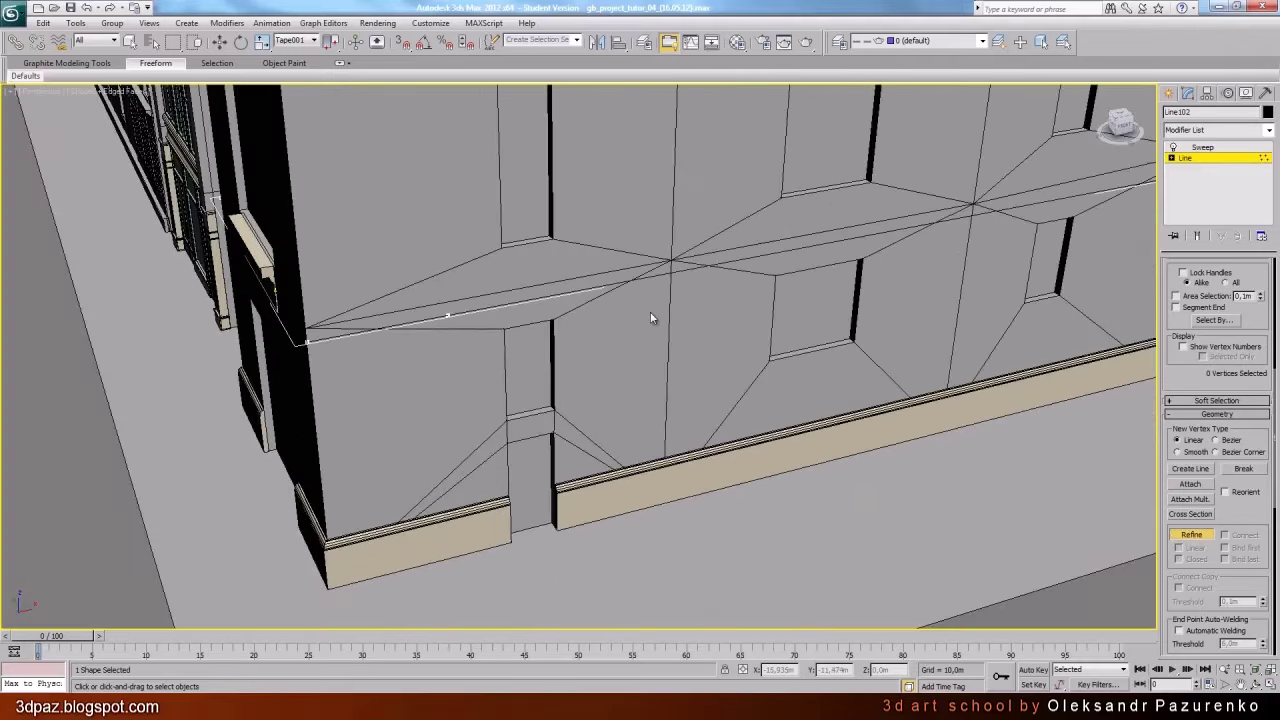
pyautogui.moveTo(743, 323); pyautogui.dragTo(658, 371, button='middle')
pyautogui.click(1206, 540)
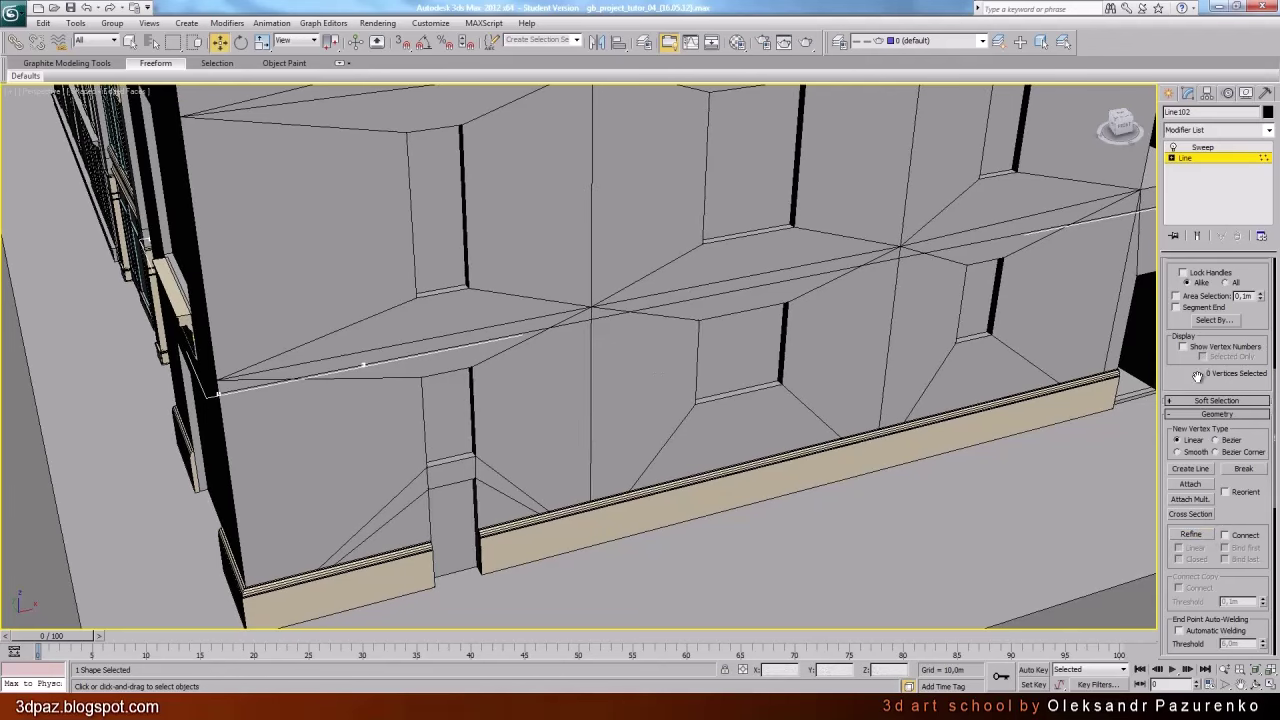
# Detach the long side-facade segment of the cornice's path line as a separate shape, then leave segment editing and deselect the line
pyautogui.scroll(5, 1205, 372)
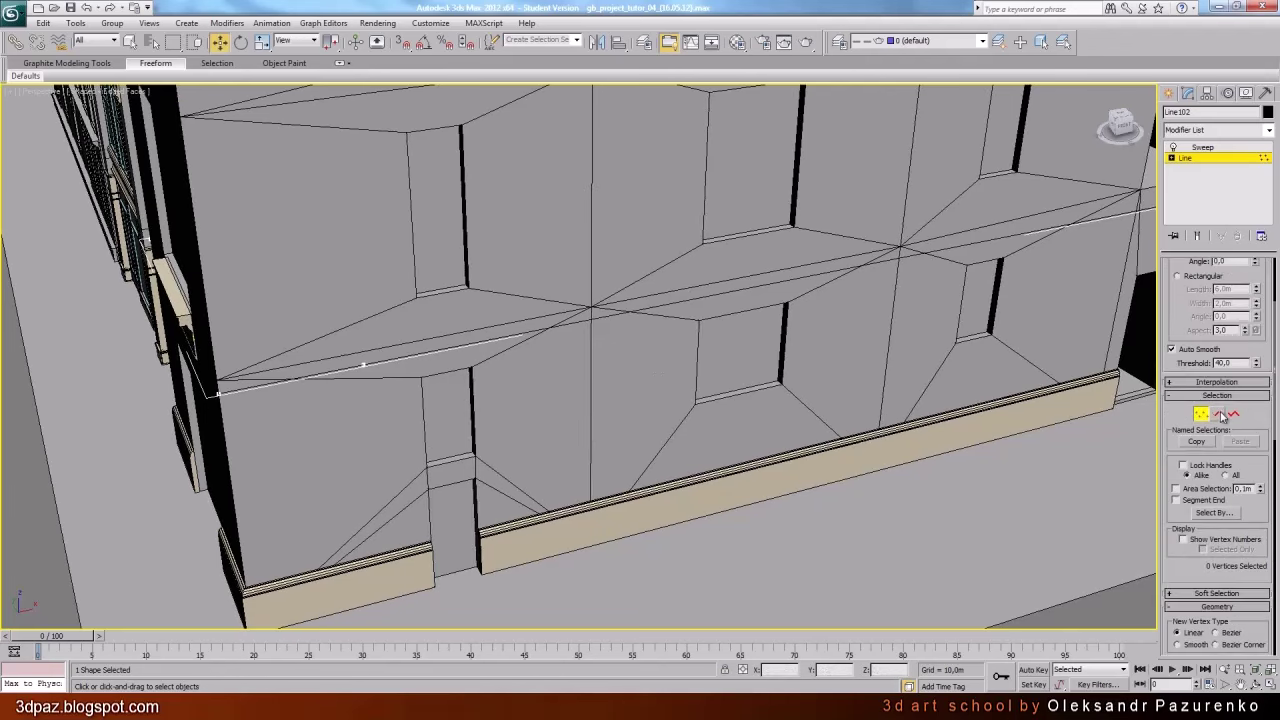
pyautogui.click(1219, 414)
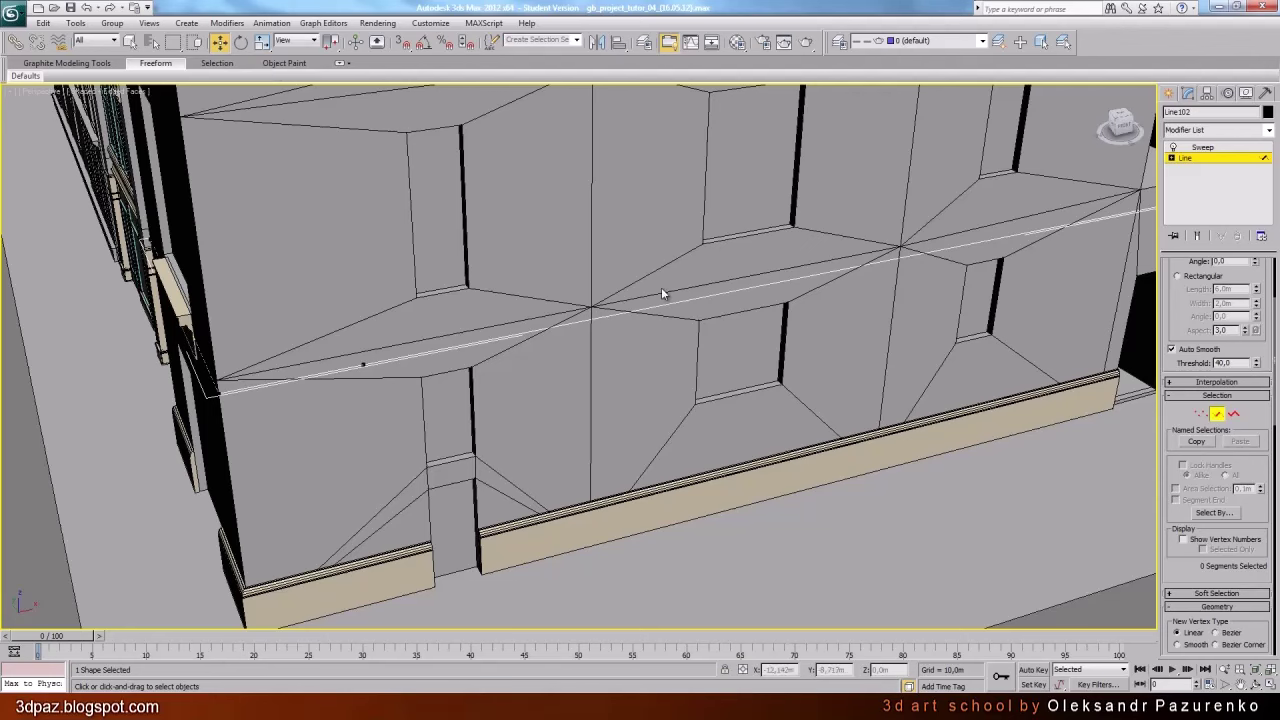
pyautogui.moveTo(729, 411); pyautogui.dragTo(736, 416)
pyautogui.moveTo(800, 425); pyautogui.dragTo(711, 428, button='middle')
pyautogui.scroll(-2, 711, 428)
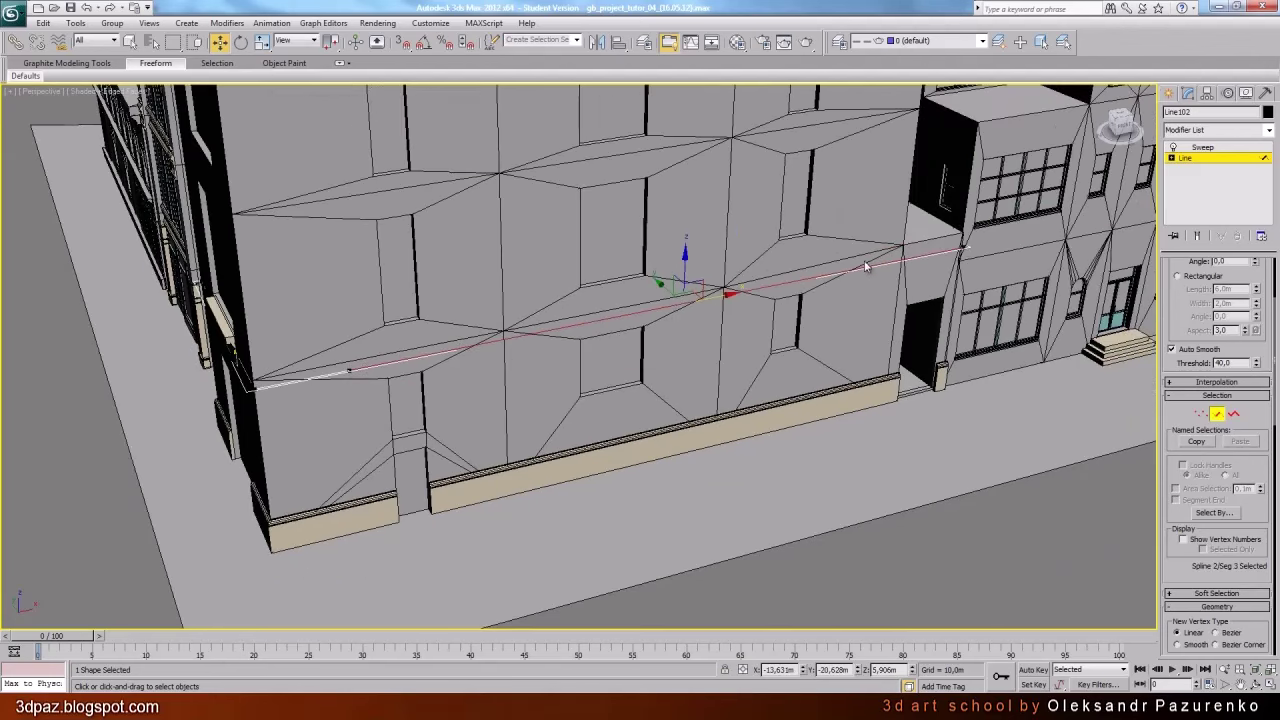
pyautogui.scroll(-8, 1172, 384)
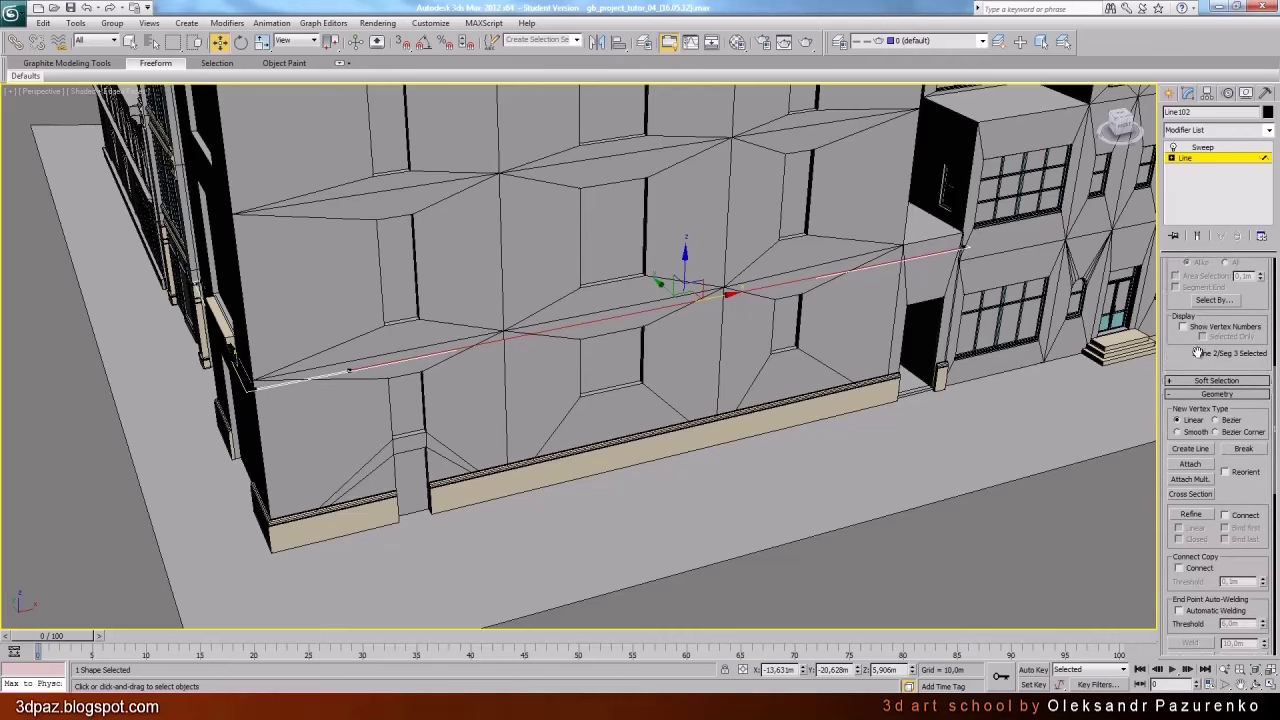
pyautogui.scroll(2, 1266, 383)
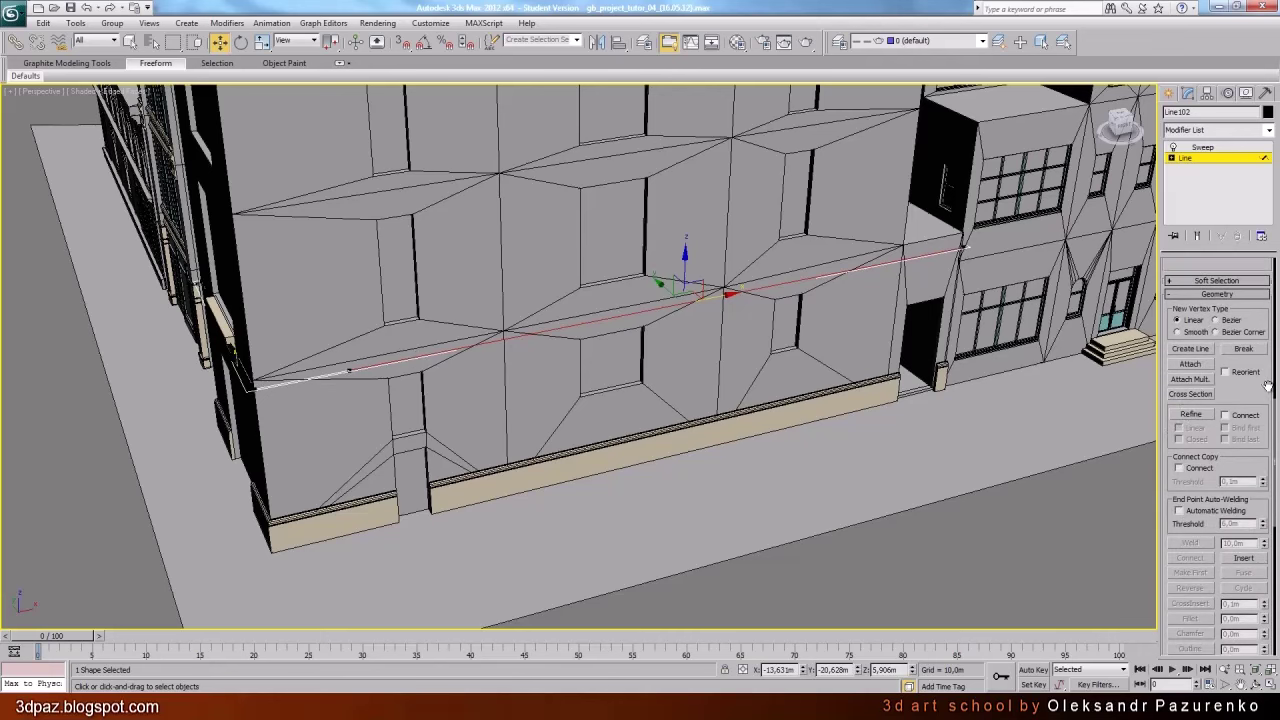
pyautogui.scroll(-10, 1268, 386)
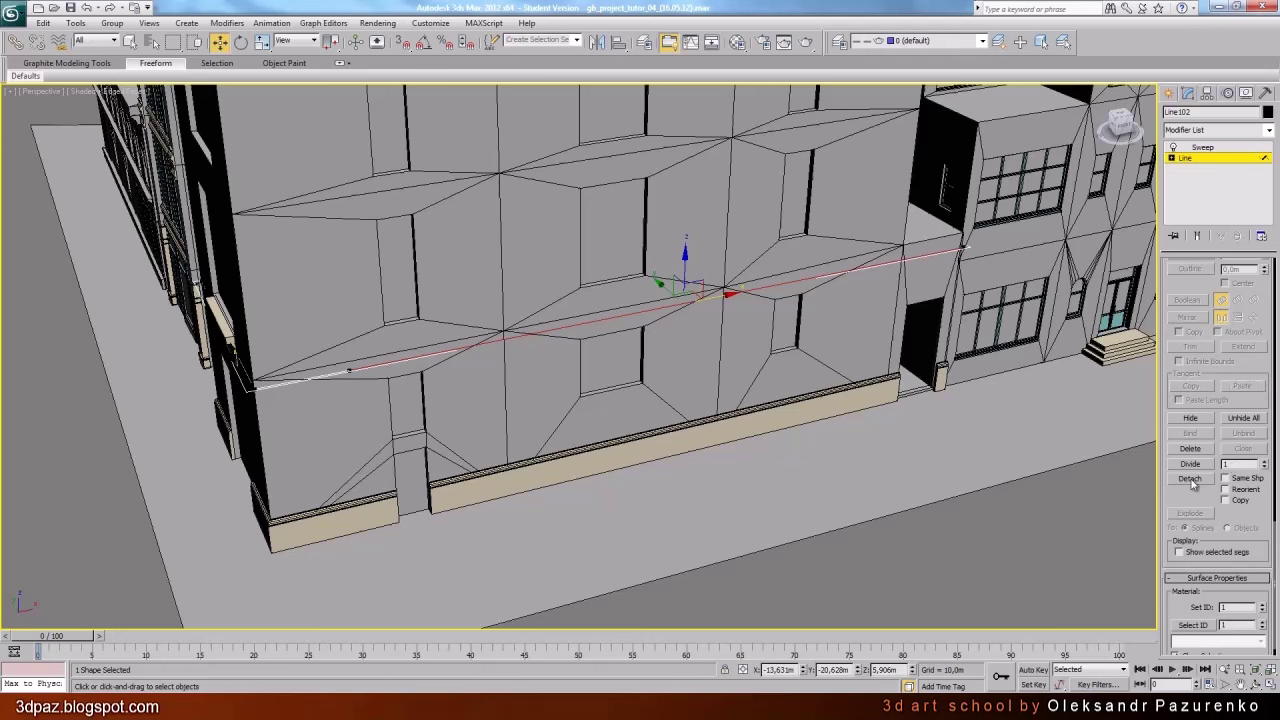
pyautogui.click(1190, 479)
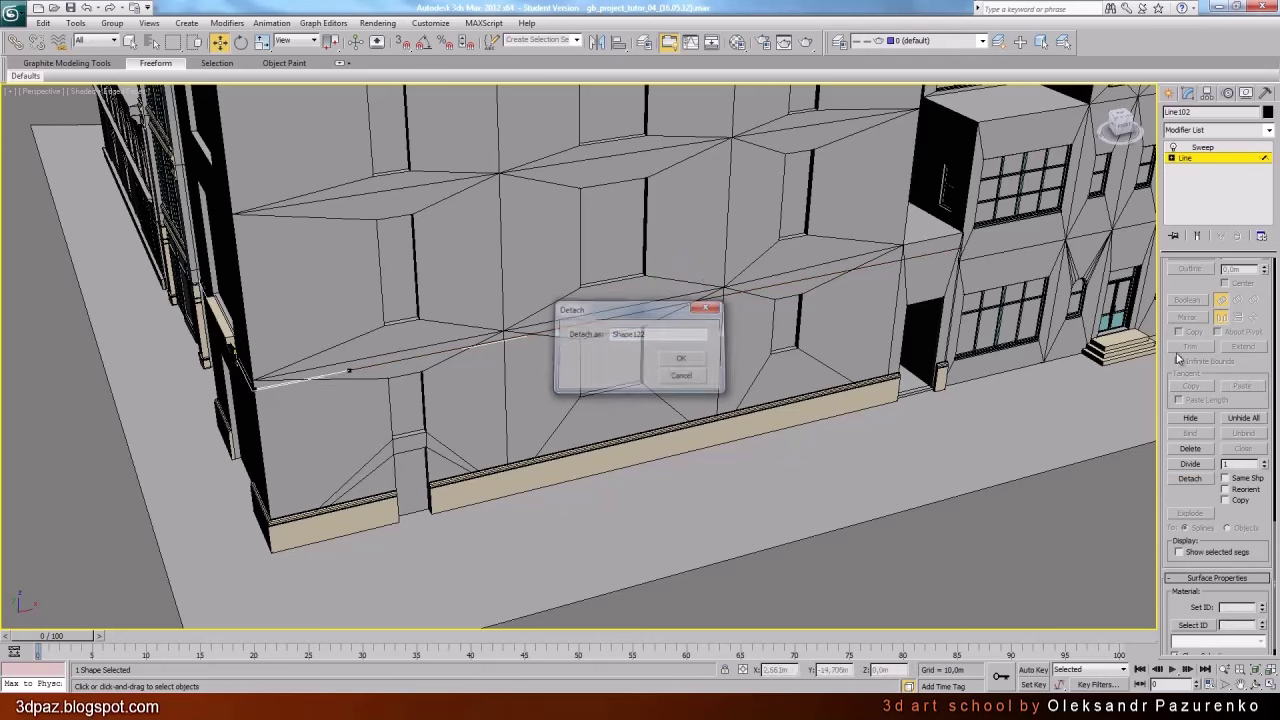
pyautogui.click(683, 360)
pyautogui.scroll(8, 1200, 373)
pyautogui.scroll(8, 1200, 373)
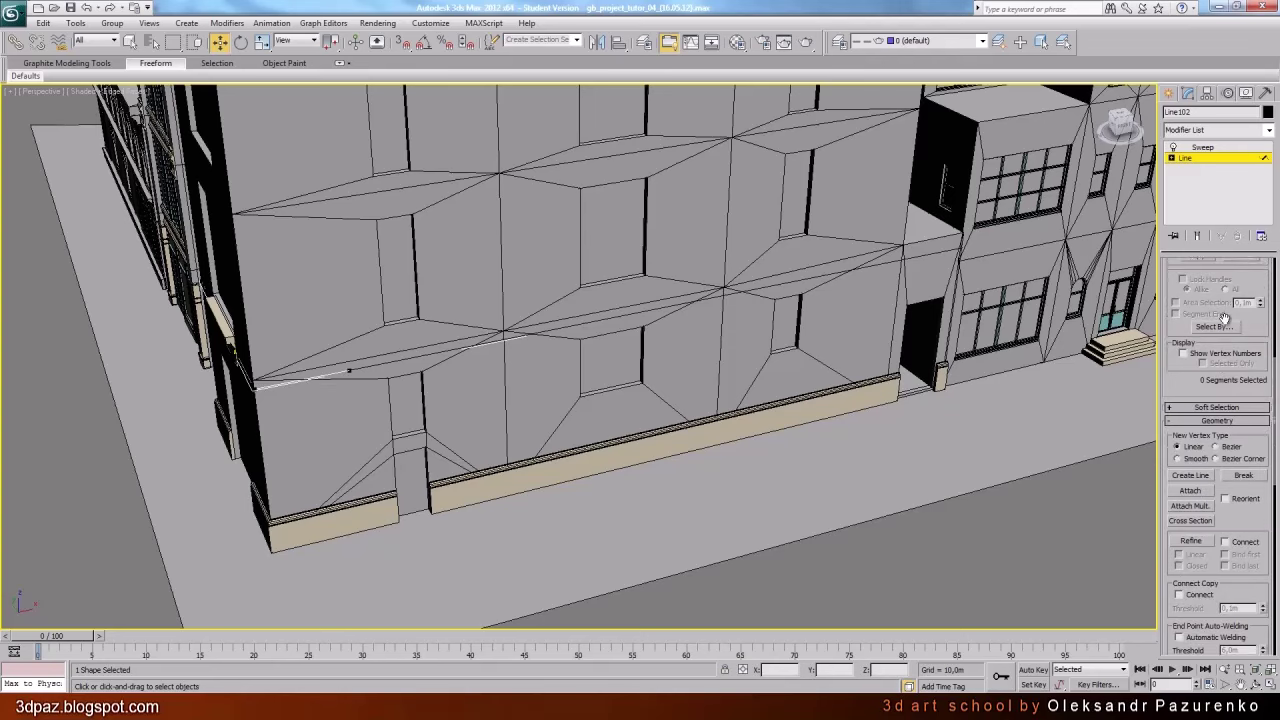
pyautogui.click(1217, 407)
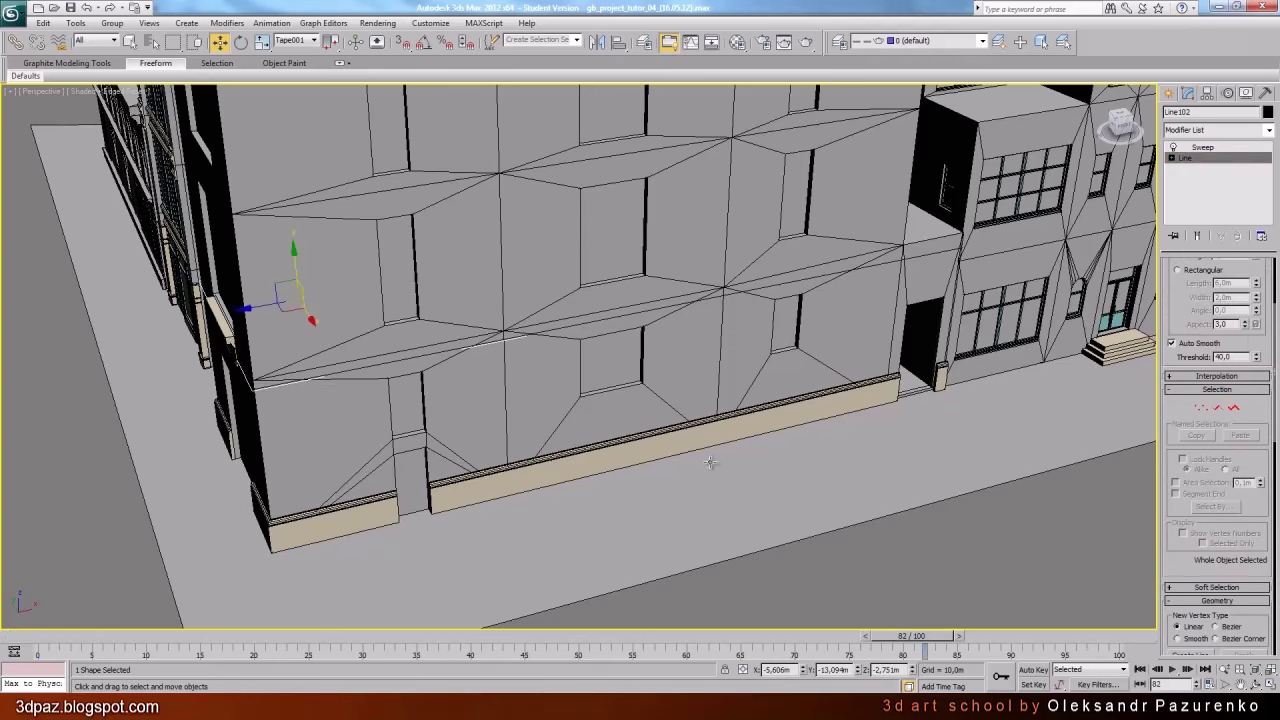
pyautogui.click(898, 582)
# Copy the Sweep modifier with the shape_03_b1 section from the cornice piece above the entrance
pyautogui.scroll(3, 821, 440)
pyautogui.moveTo(589, 417); pyautogui.dragTo(820, 411, button='middle')
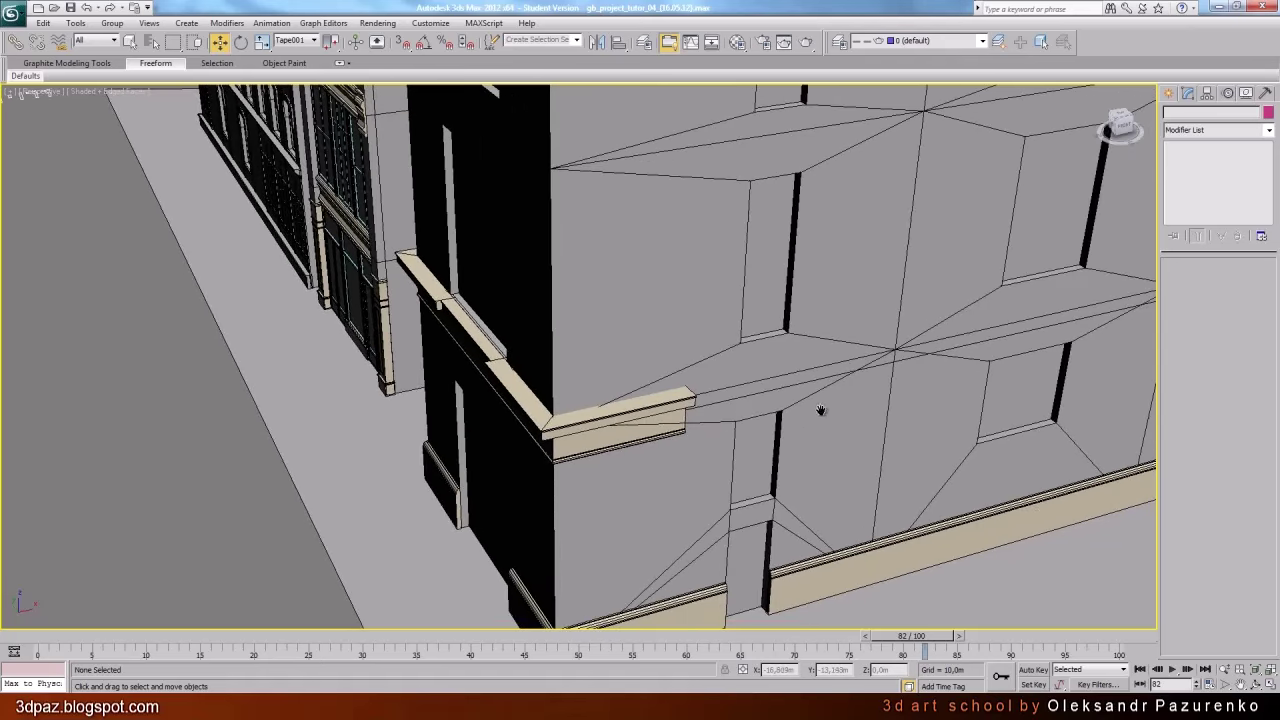
pyautogui.click(477, 352)
pyautogui.click(1254, 671)
pyautogui.click(1255, 684)
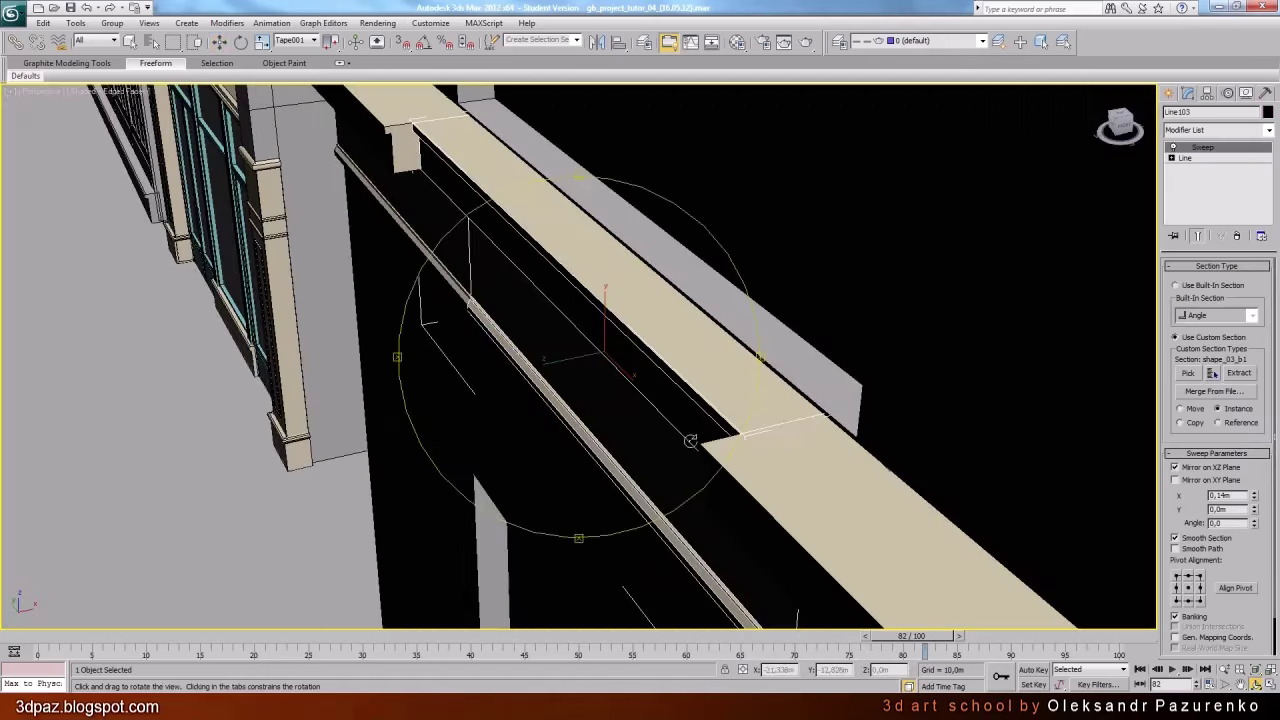
pyautogui.moveTo(689, 440); pyautogui.dragTo(617, 386)
pyautogui.scroll(-4, 617, 386)
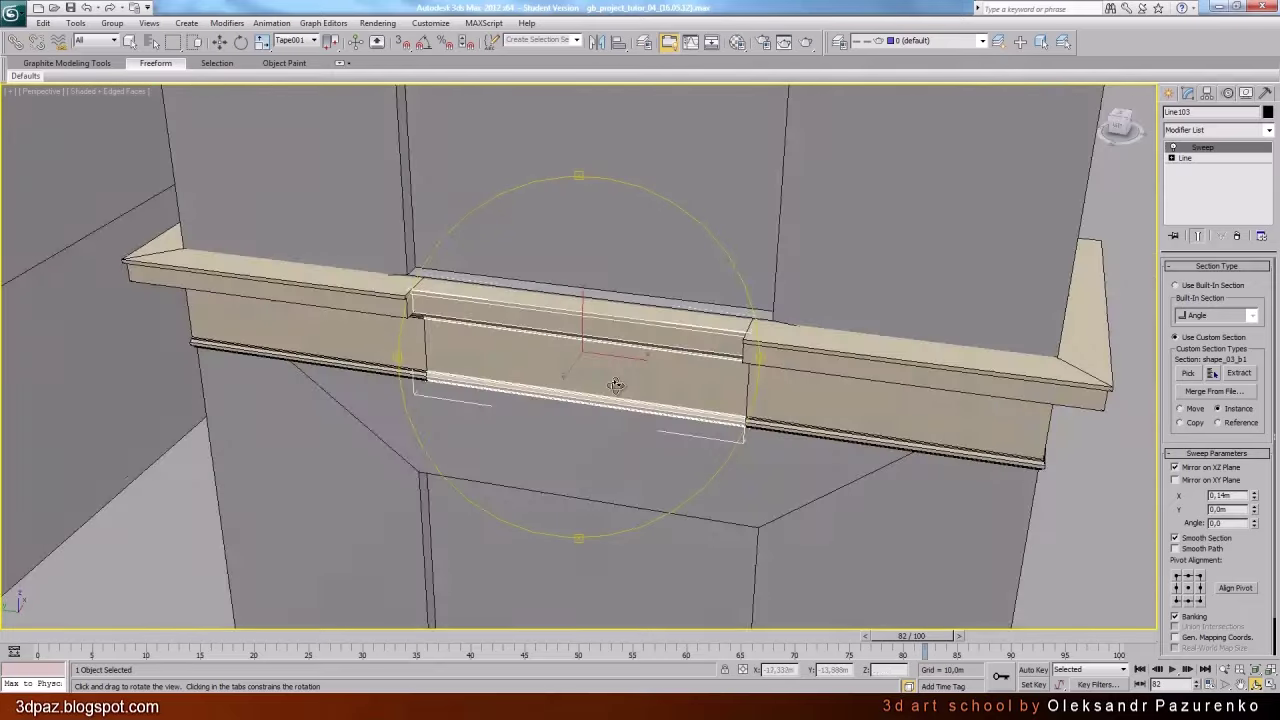
pyautogui.rightClick(1213, 151)
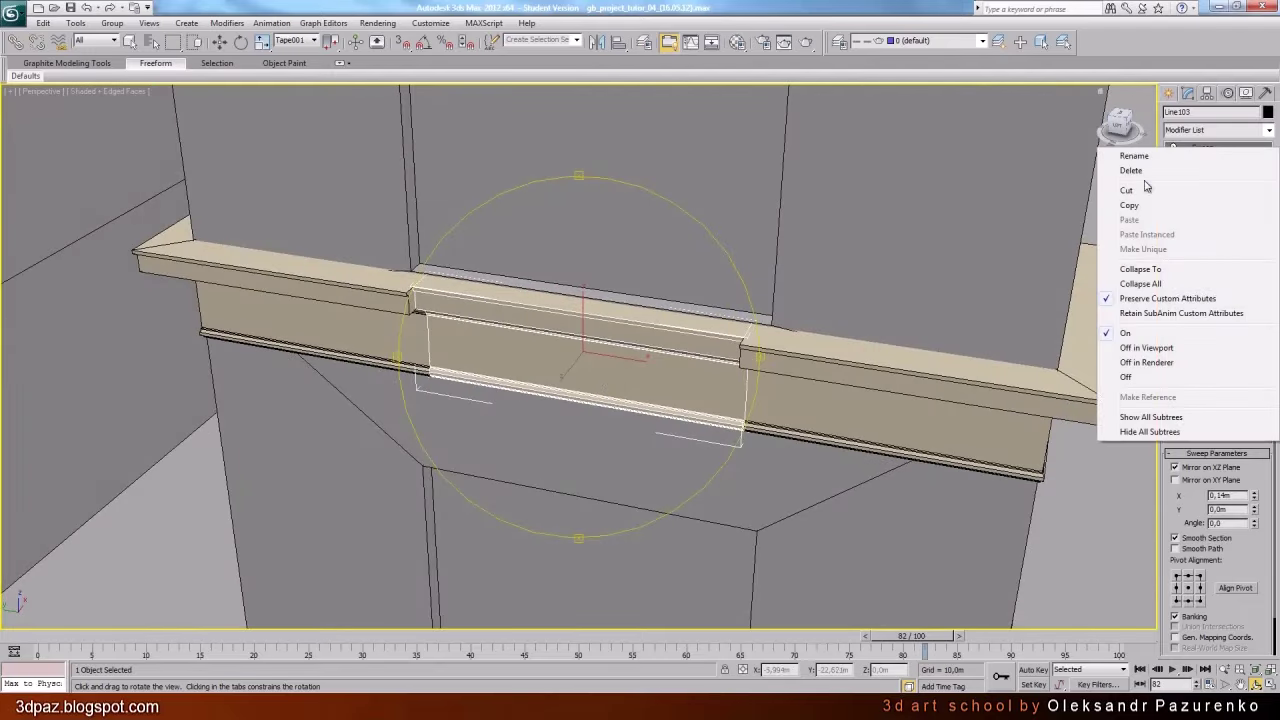
pyautogui.click(1137, 207)
# Paste the copied Sweep modifier onto the detached side-facade path shape
pyautogui.moveTo(640, 380); pyautogui.dragTo(572, 363)
pyautogui.scroll(2, 572, 363)
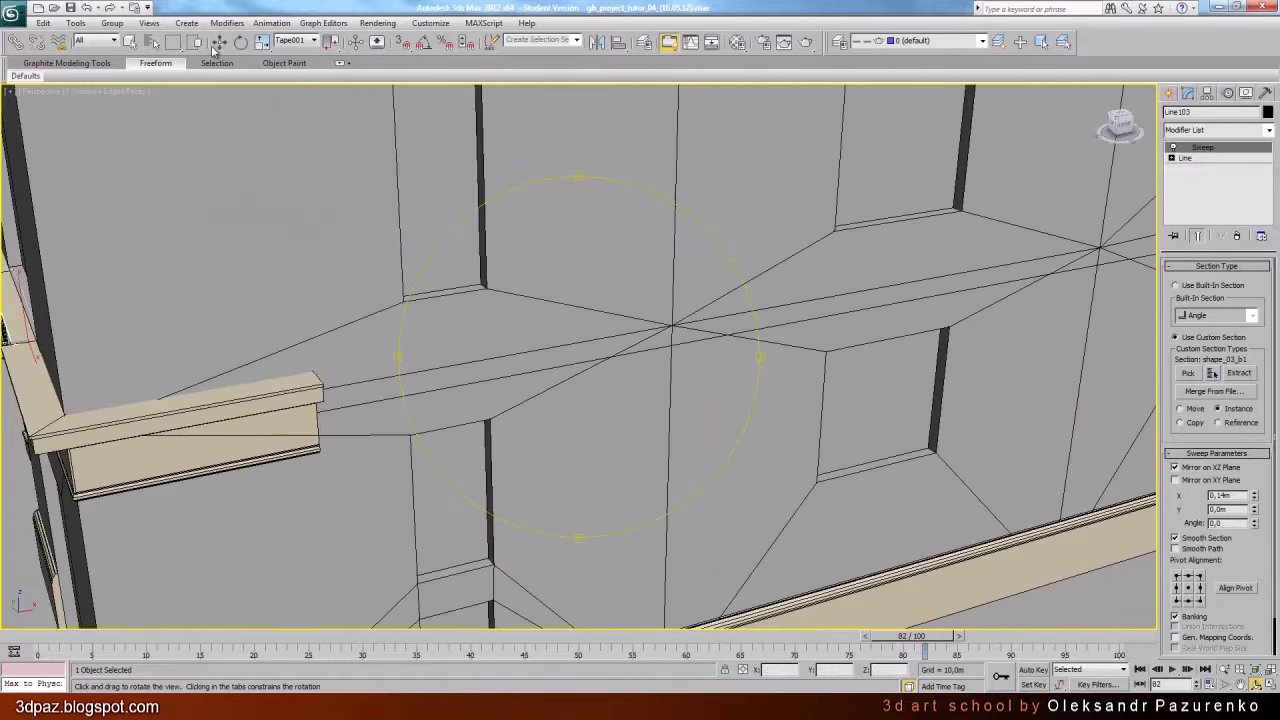
pyautogui.click(130, 42)
pyautogui.click(535, 369)
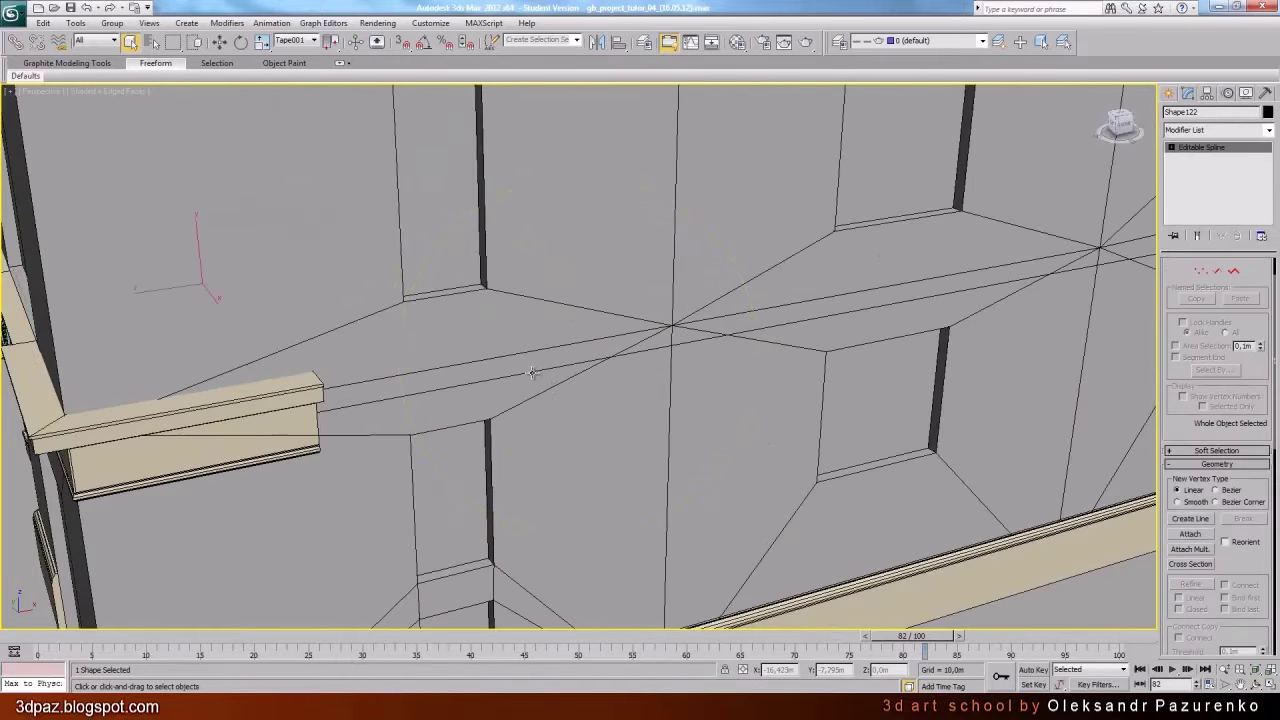
pyautogui.rightClick(1206, 154)
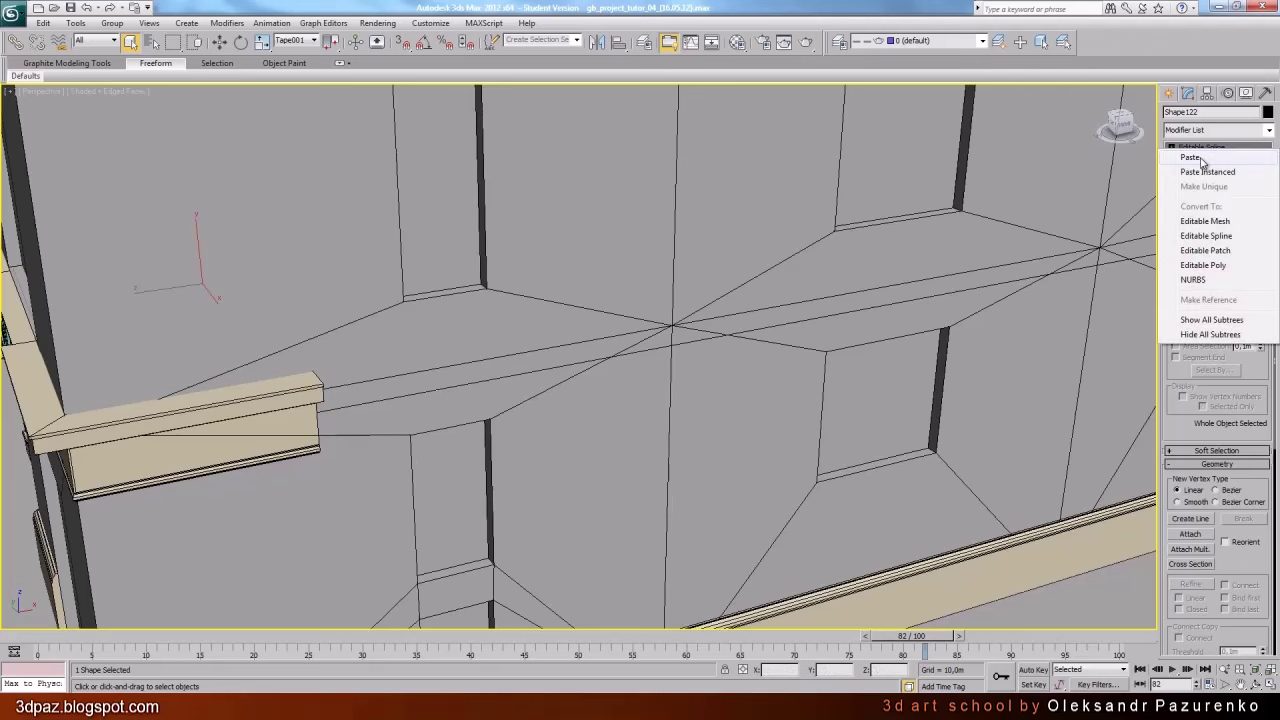
pyautogui.click(1190, 157)
# Assign the beige dec_temp material to the side facade's new swept cornice section and deselect it
pyautogui.press('m')
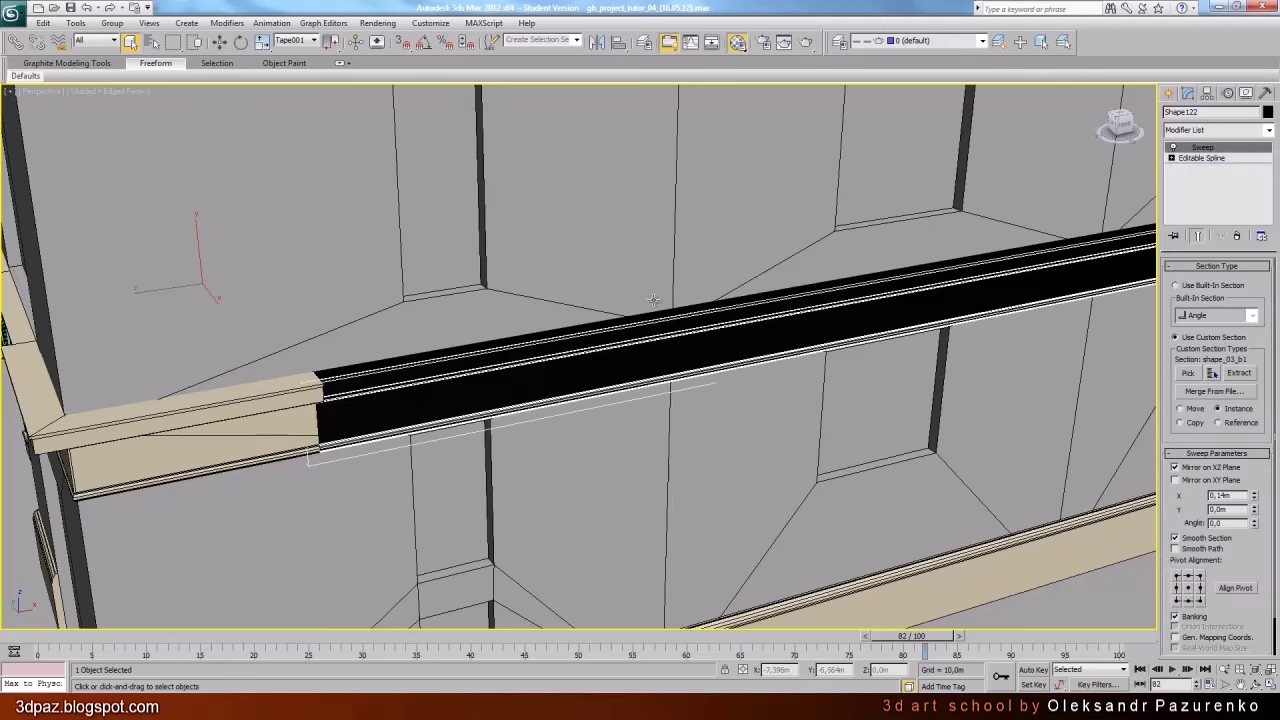
pyautogui.click(84, 260)
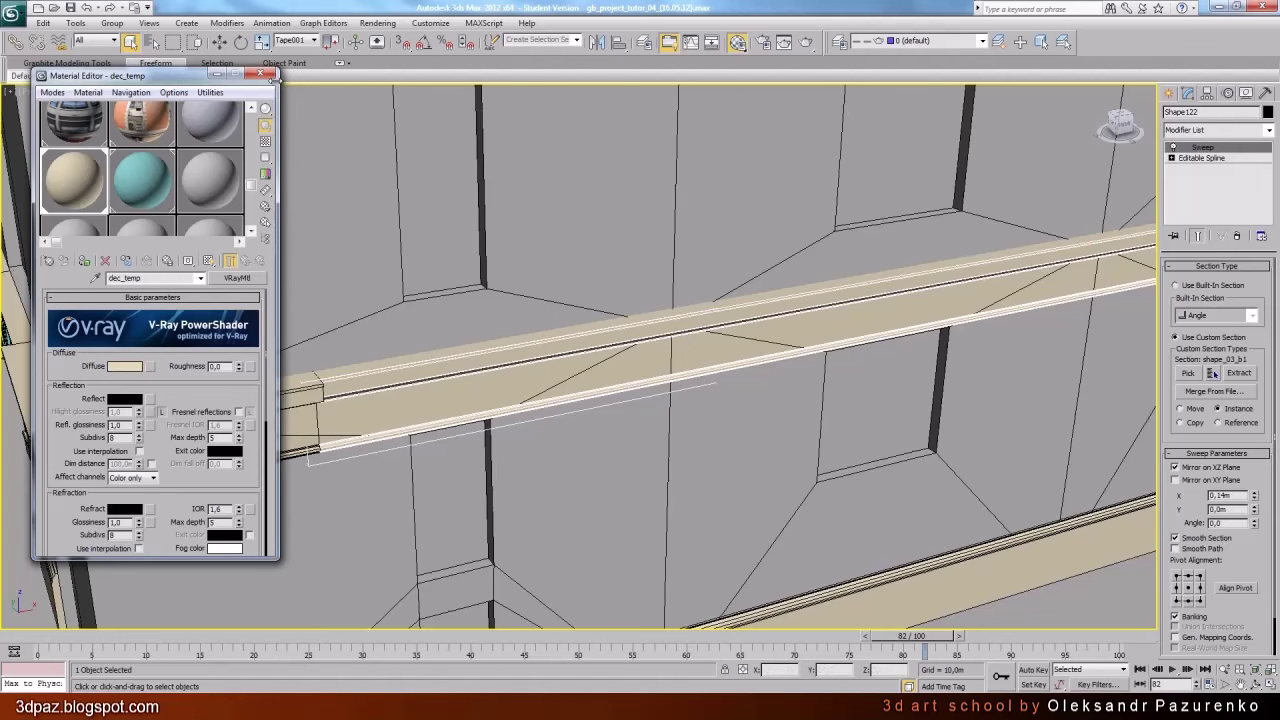
pyautogui.click(260, 74)
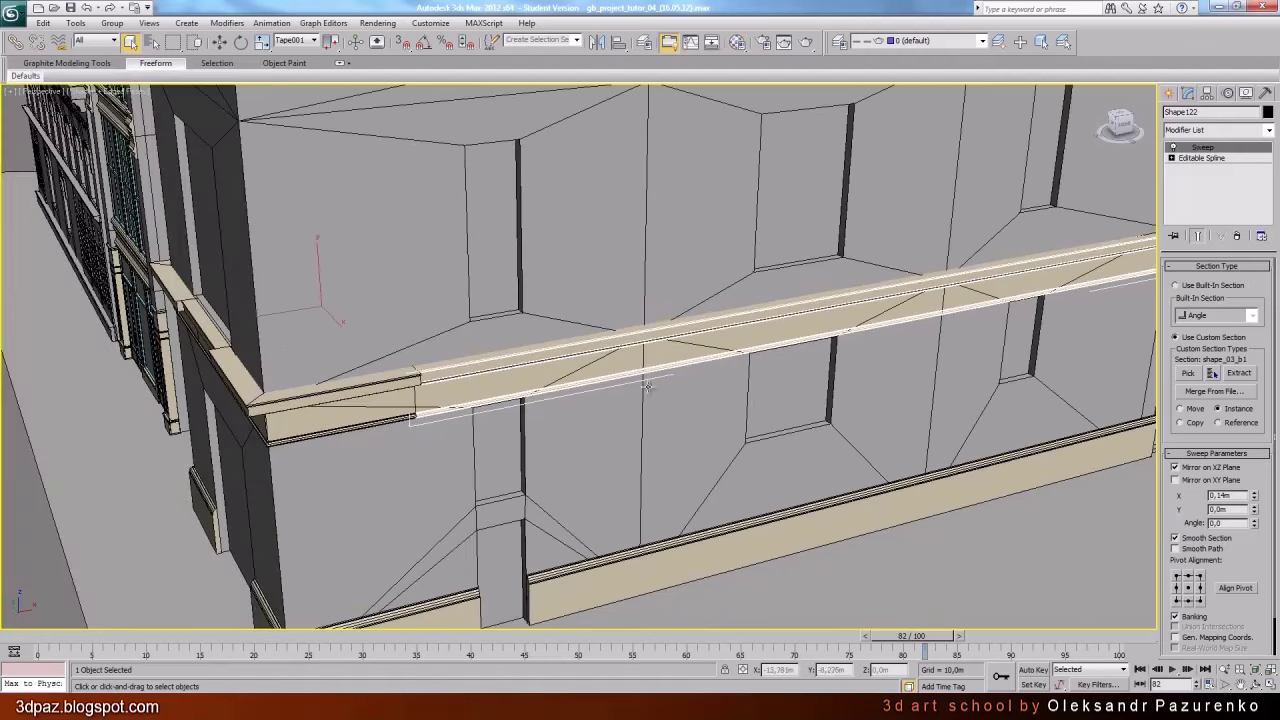
pyautogui.click(864, 584)
# Examine the cornice sections and the path of the band above them from several sides of the building corner
pyautogui.moveTo(661, 467); pyautogui.dragTo(703, 456, button='middle')
pyautogui.click(407, 374)
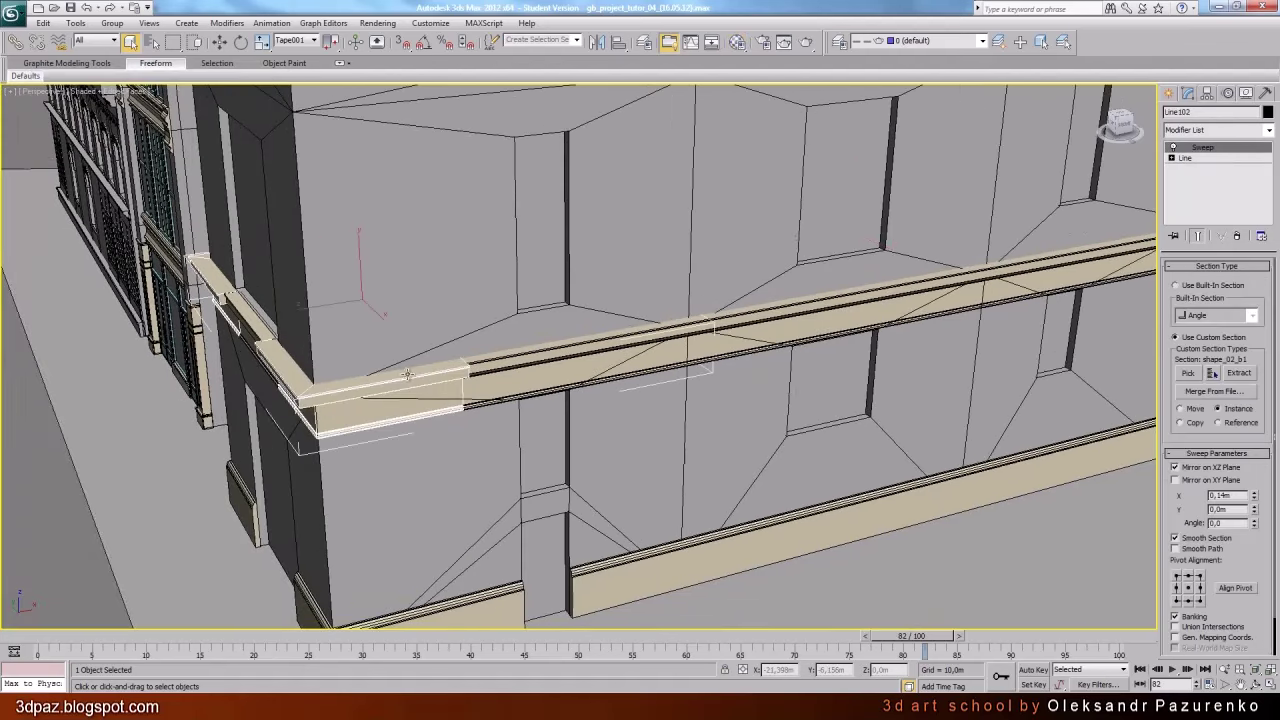
pyautogui.click(1258, 682)
pyautogui.moveTo(505, 410); pyautogui.dragTo(618, 361)
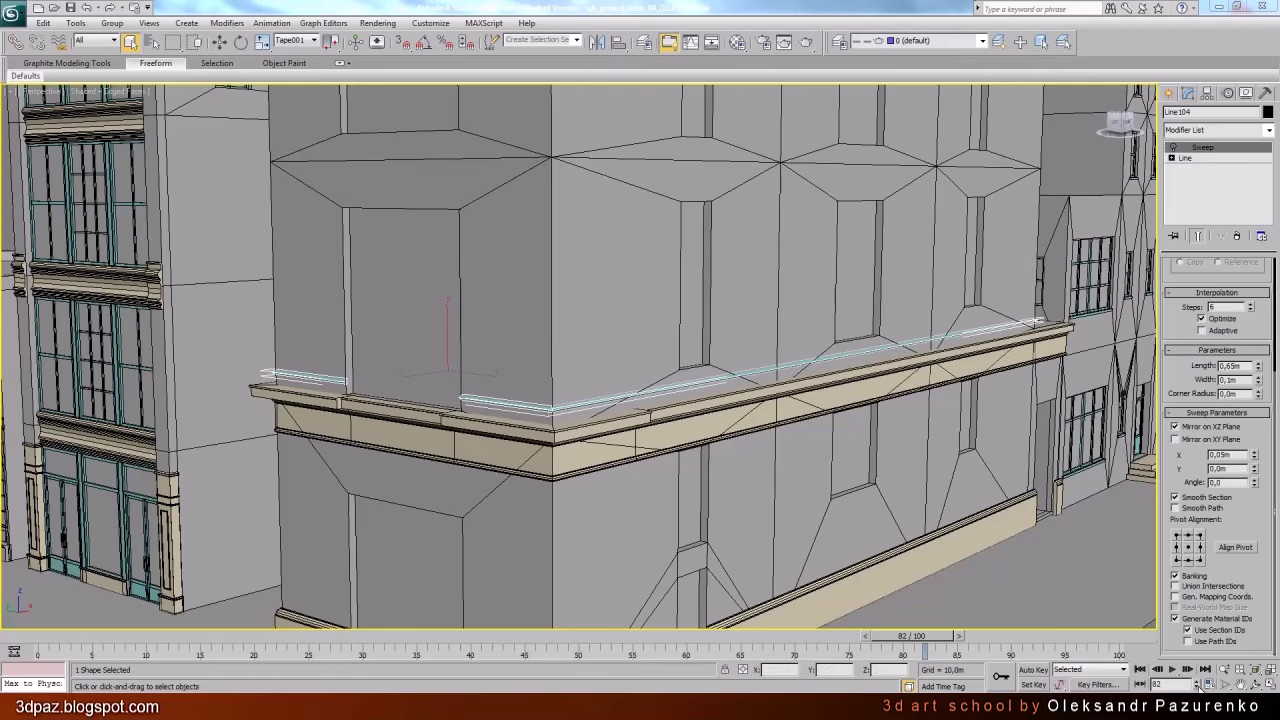
pyautogui.click(1258, 683)
pyautogui.moveTo(586, 391); pyautogui.dragTo(530, 320)
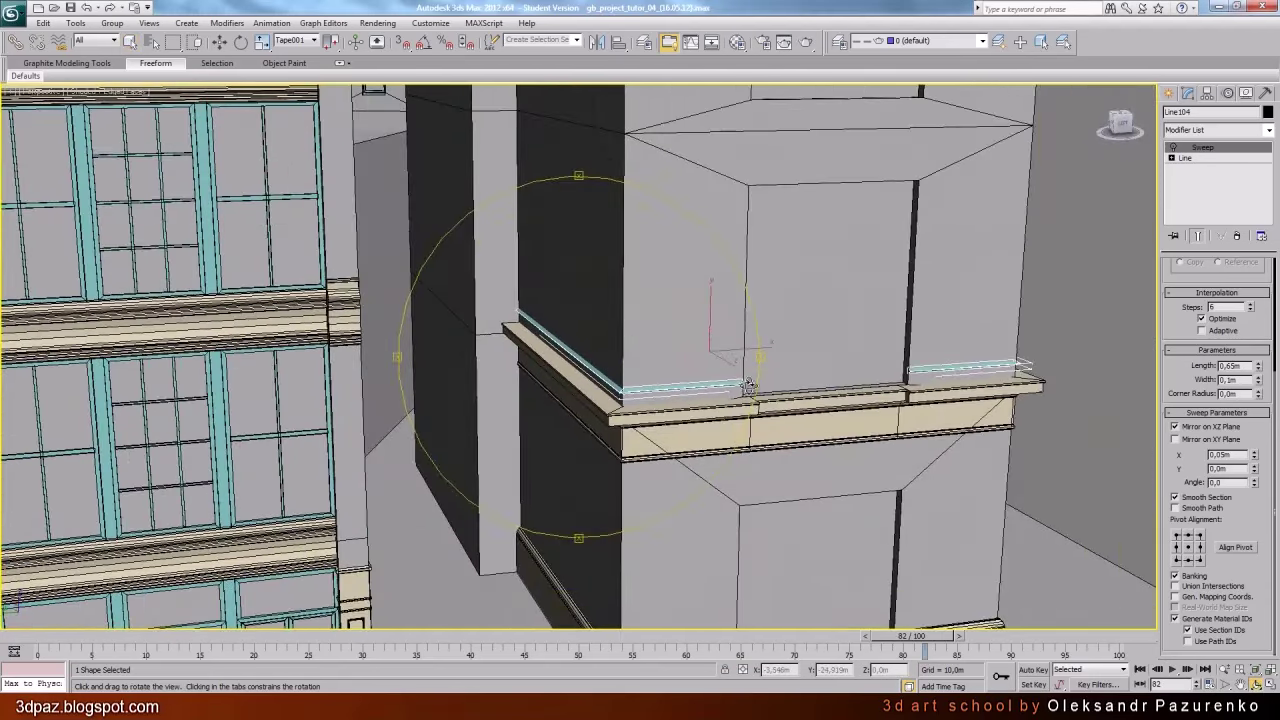
pyautogui.moveTo(652, 368)
pyautogui.mouseDown()
pyautogui.moveTo(590, 365)
pyautogui.moveTo(626, 349)
pyautogui.moveTo(603, 377)
pyautogui.moveTo(669, 372)
pyautogui.mouseUp()
pyautogui.moveTo(598, 404); pyautogui.dragTo(572, 405)
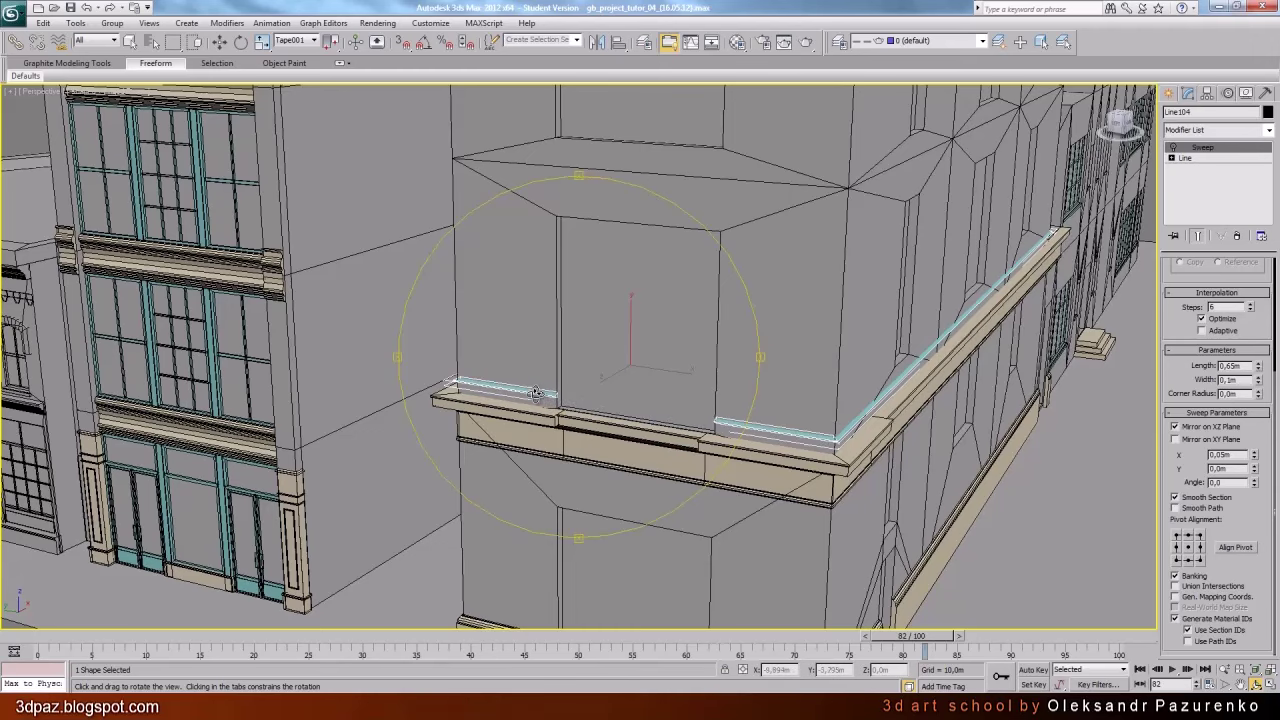
pyautogui.moveTo(675, 410); pyautogui.dragTo(599, 414)
# Turn on the Sweep of the band above the cornice and review its rectangular section's length and width
pyautogui.click(1175, 148)
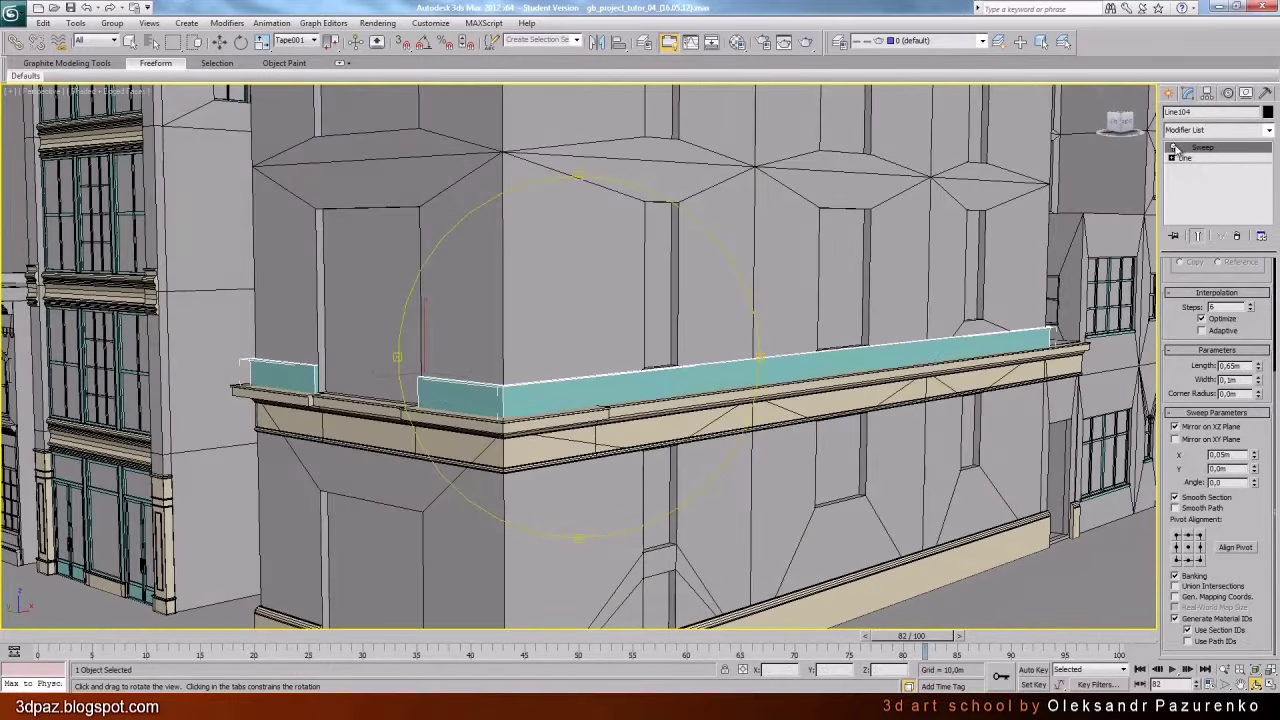
pyautogui.moveTo(678, 372); pyautogui.dragTo(651, 387)
pyautogui.scroll(1, 1179, 463)
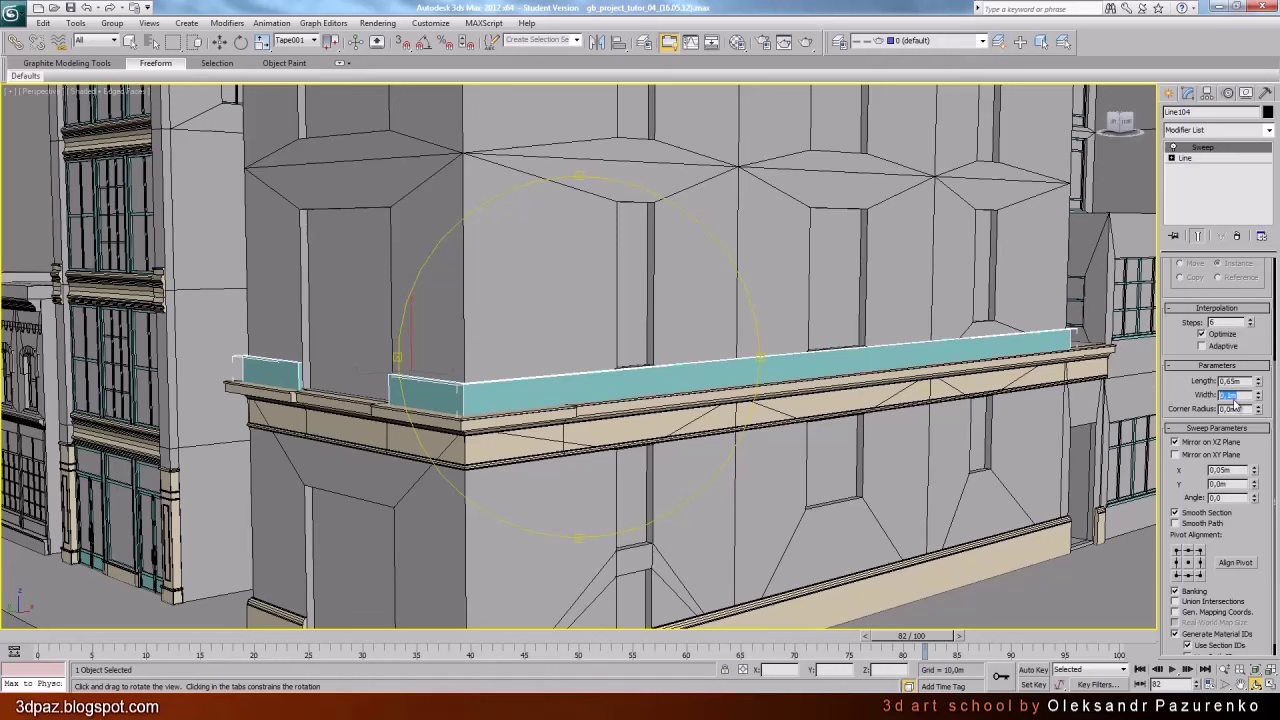
pyautogui.scroll(-1, 1196, 362)
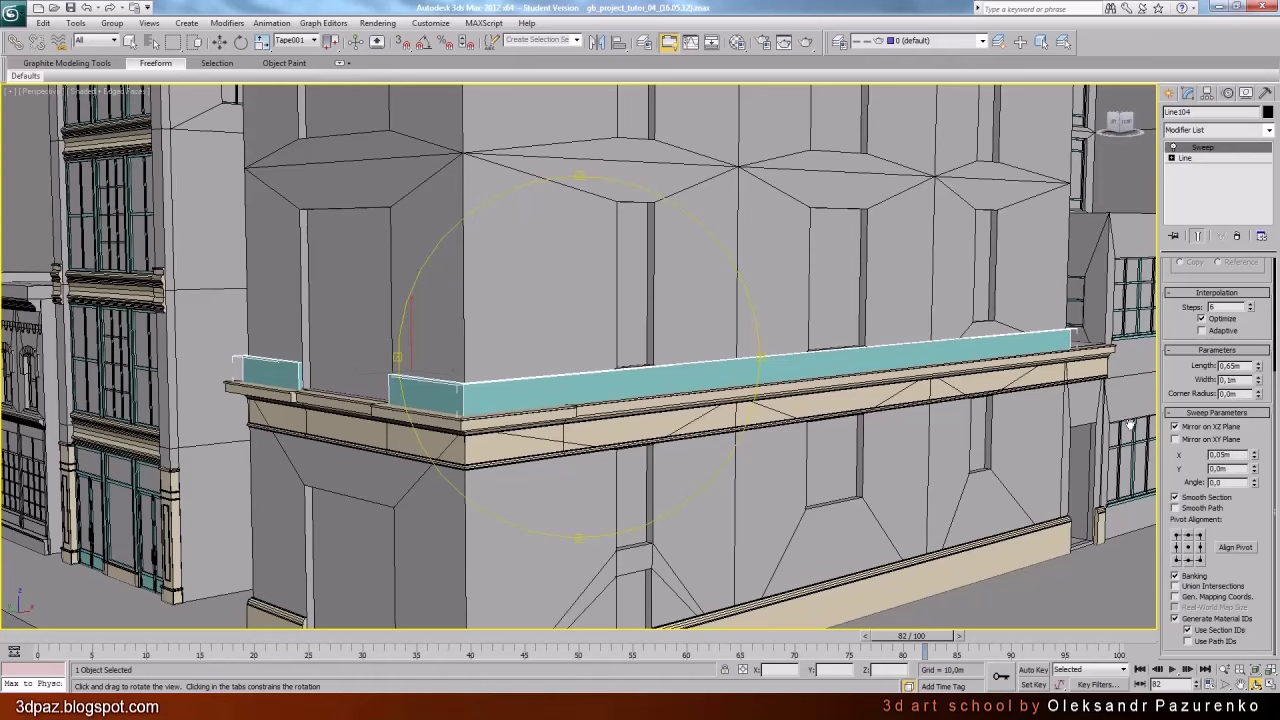
pyautogui.moveTo(740, 412); pyautogui.dragTo(730, 399)
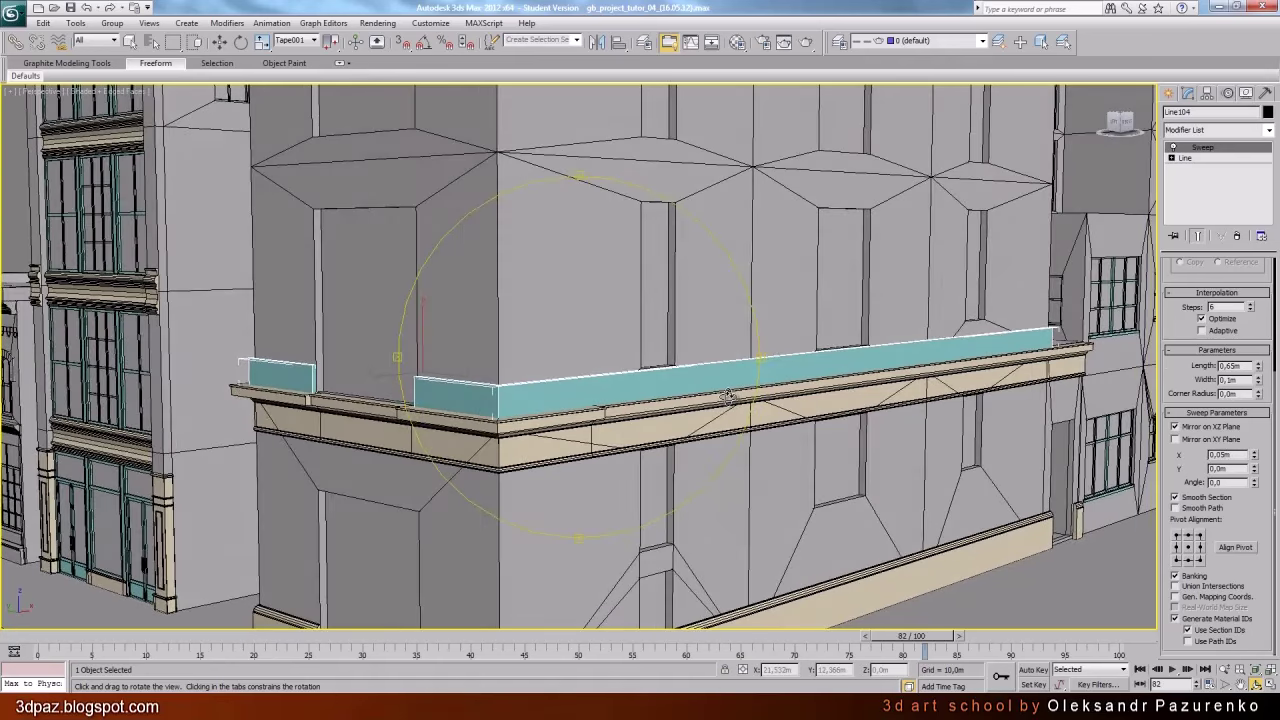
pyautogui.rightClick(728, 397)
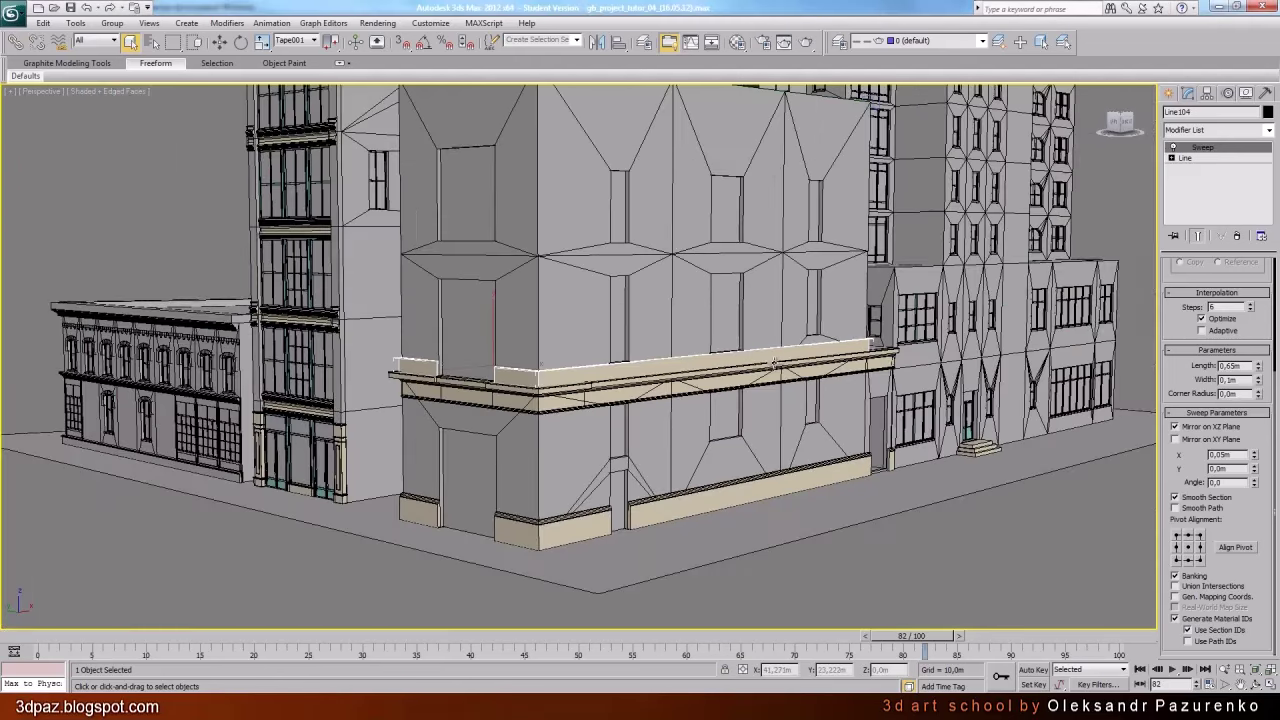
# Unhide all objects in the scene, including those on hidden layers
pyautogui.click(1012, 526)
pyautogui.rightClick(1012, 528)
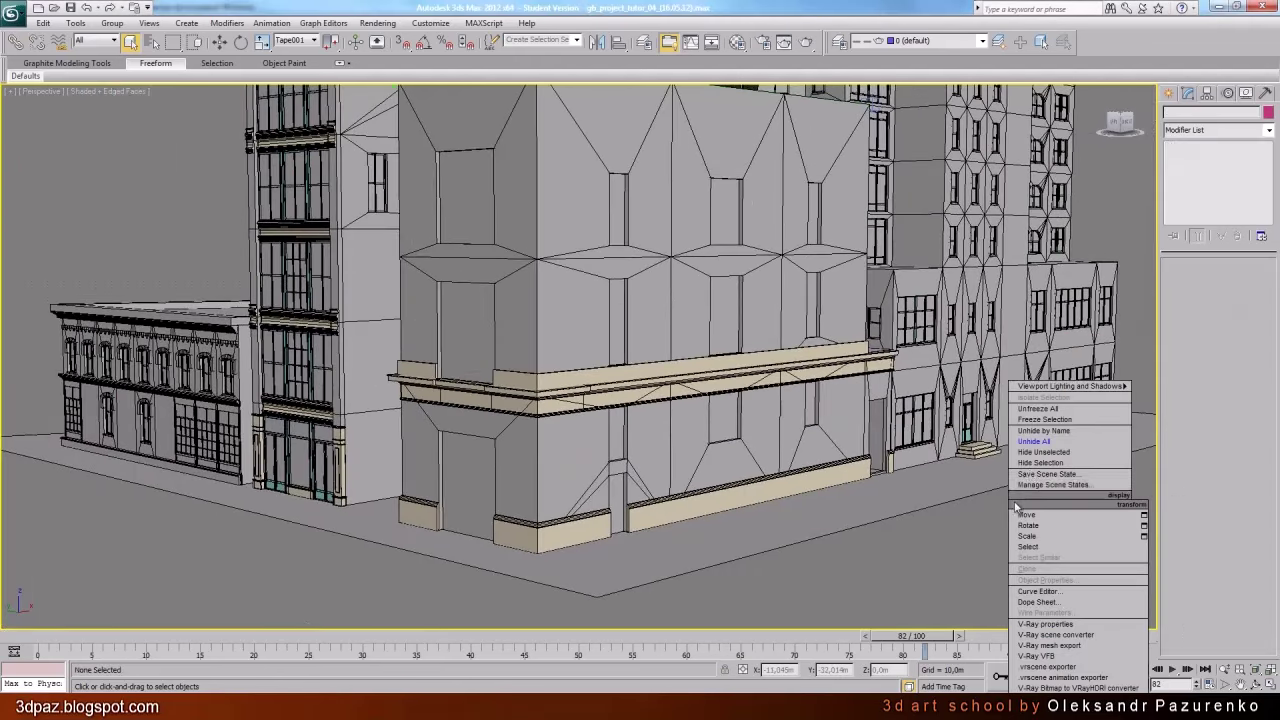
pyautogui.click(1046, 442)
pyautogui.click(664, 391)
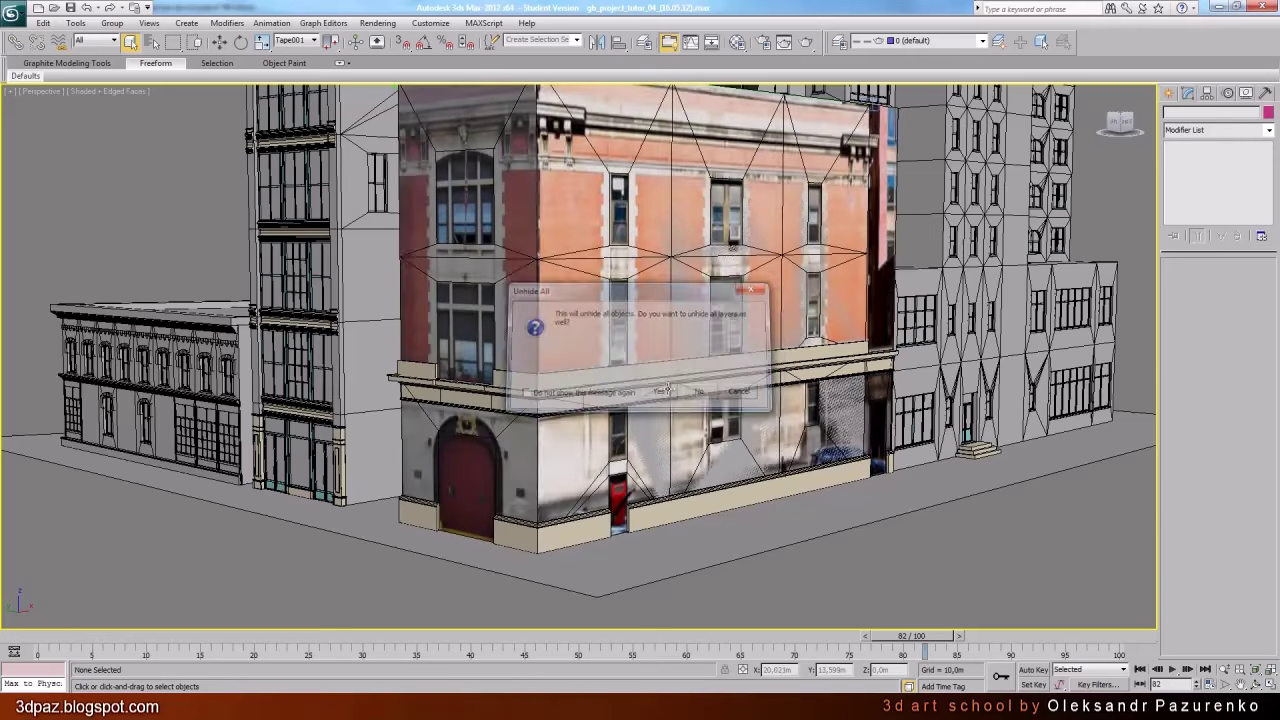
# Inspect the new trim against the textured facade, then switch to Windows Photo Viewer to compare it with gb_house_pic_02.jpg
pyautogui.scroll(5, 692, 338)
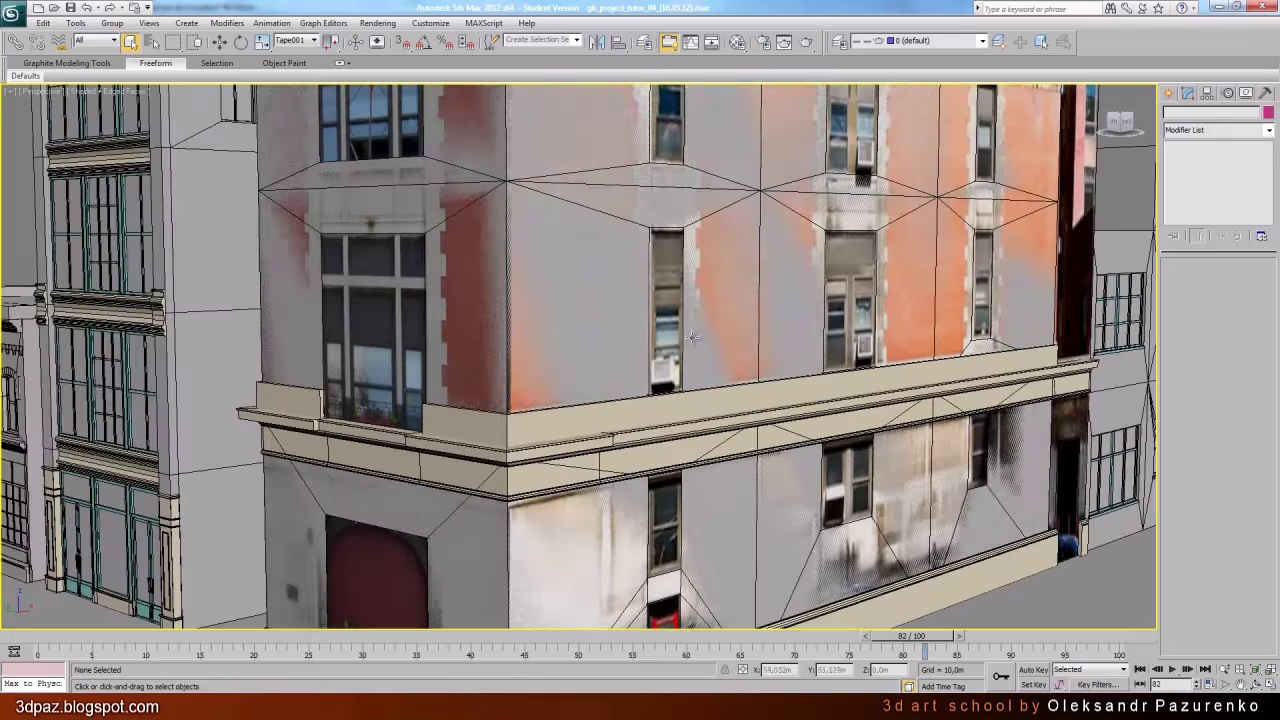
pyautogui.moveTo(692, 338); pyautogui.dragTo(686, 316, button='middle')
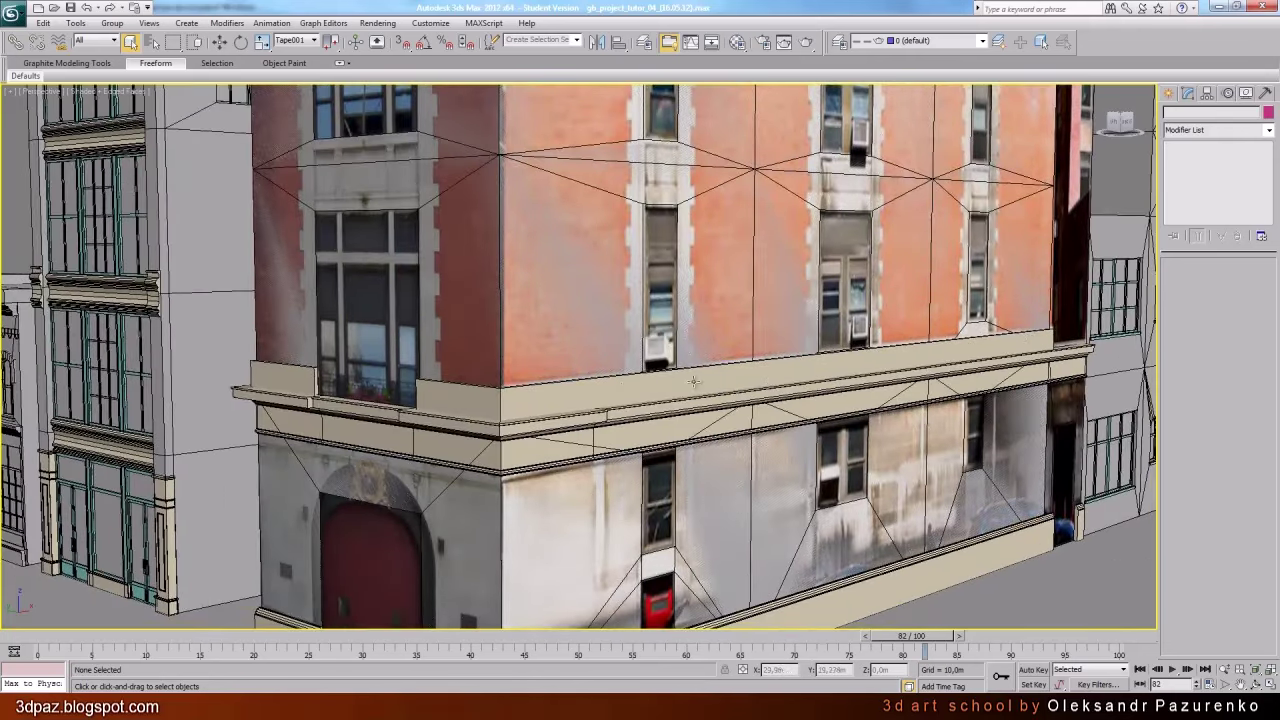
pyautogui.scroll(-4, 646, 378)
pyautogui.moveTo(755, 367); pyautogui.dragTo(711, 405, button='middle')
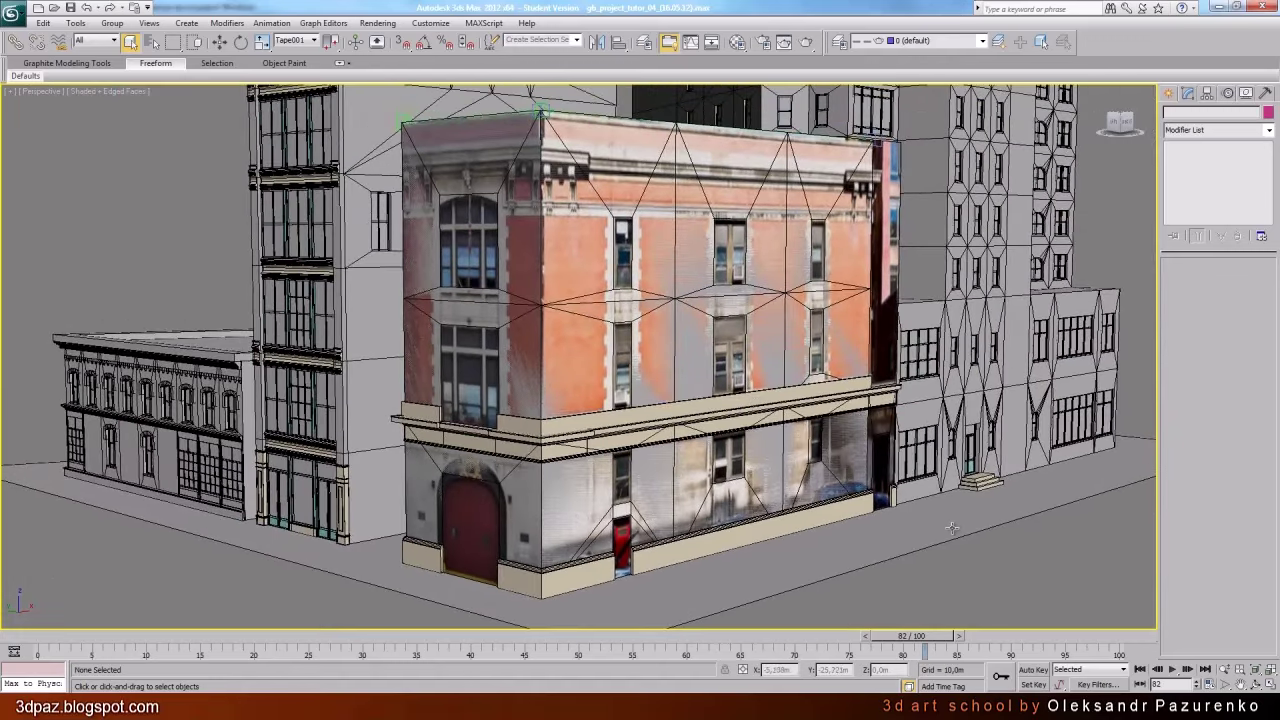
pyautogui.scroll(3, 952, 524)
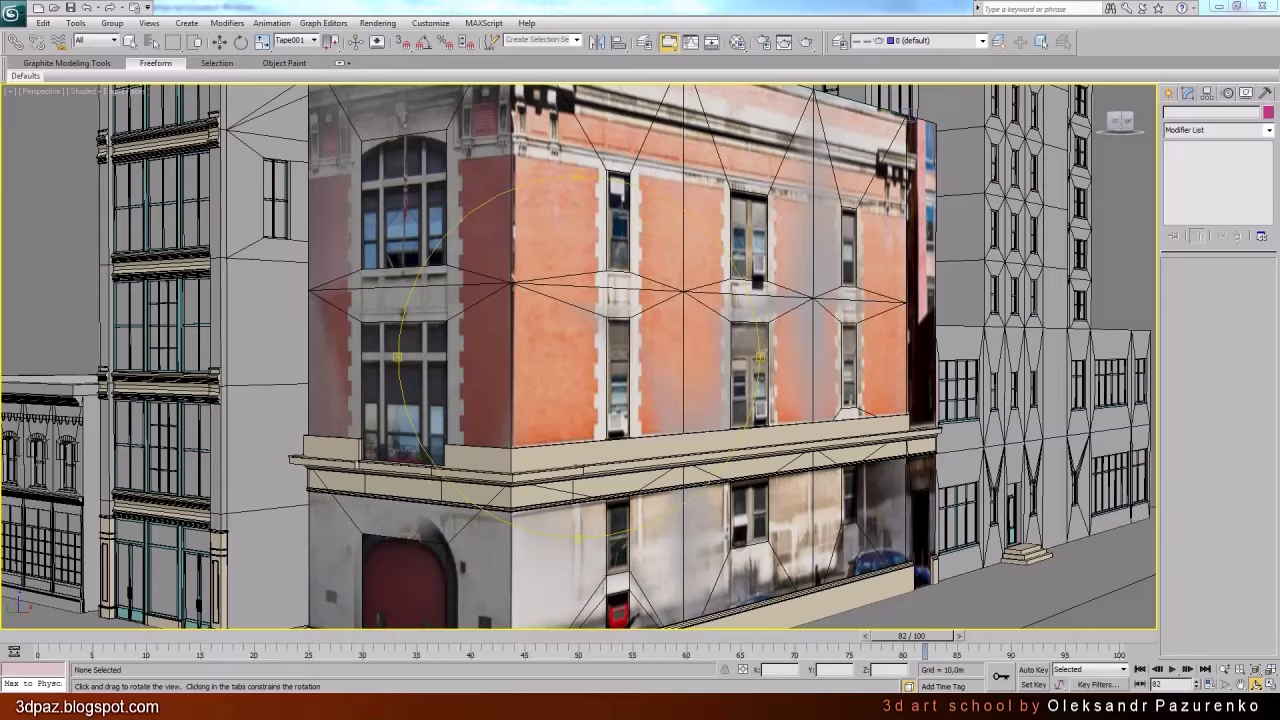
pyautogui.hotkey('alt', 'Tab')
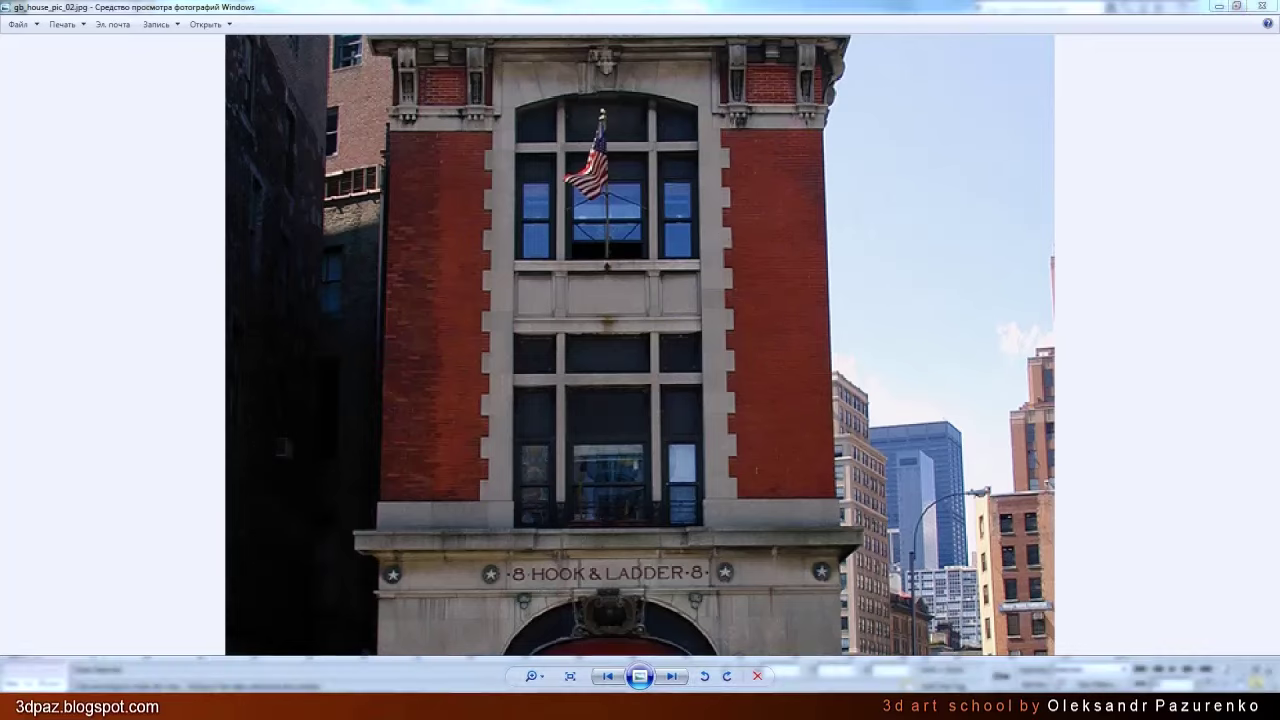
# Switch back to 3ds Max, hide everything except the photo-textured front facade plane, and clear the selection
pyautogui.hotkey('alt', 'Tab')
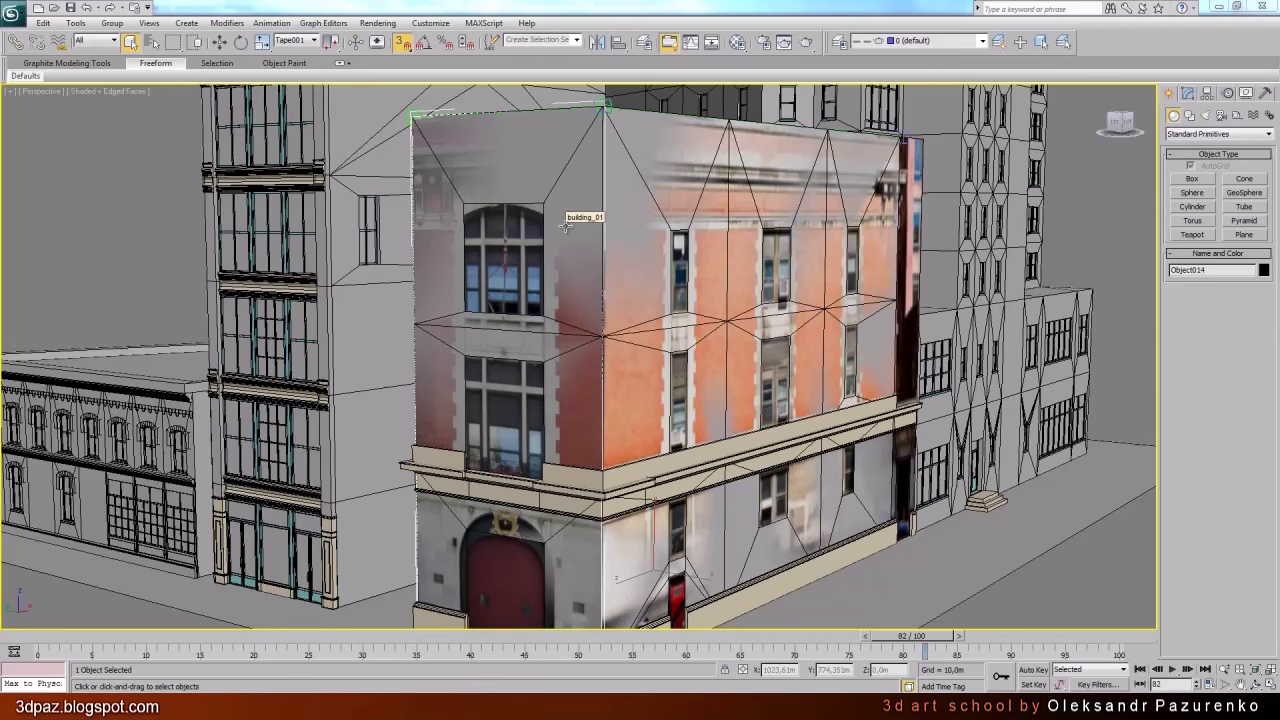
pyautogui.rightClick(566, 227)
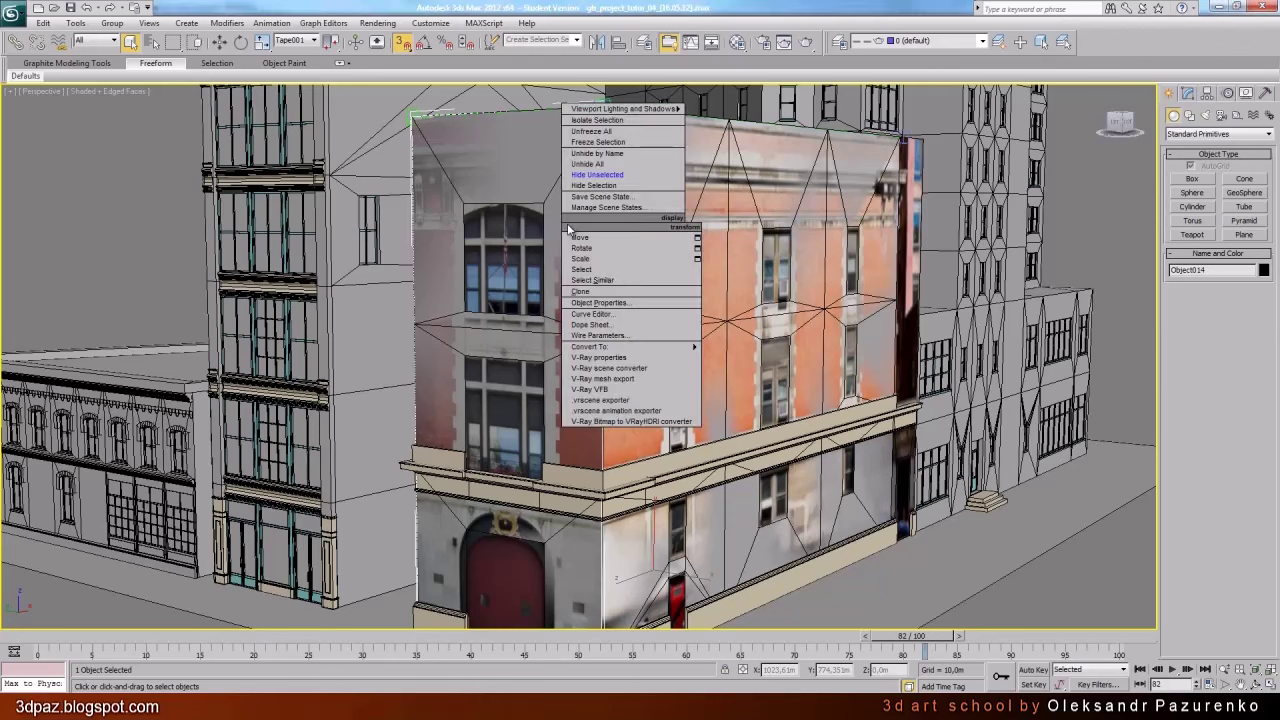
pyautogui.click(626, 176)
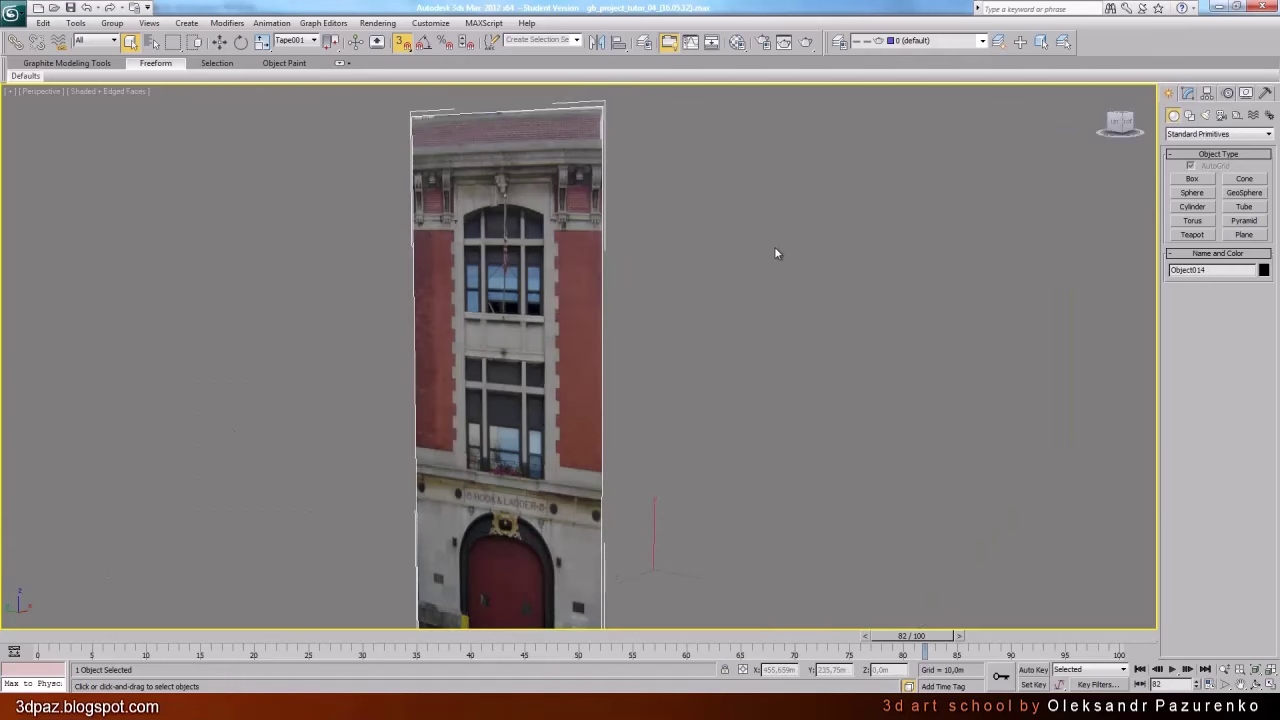
pyautogui.click(692, 216)
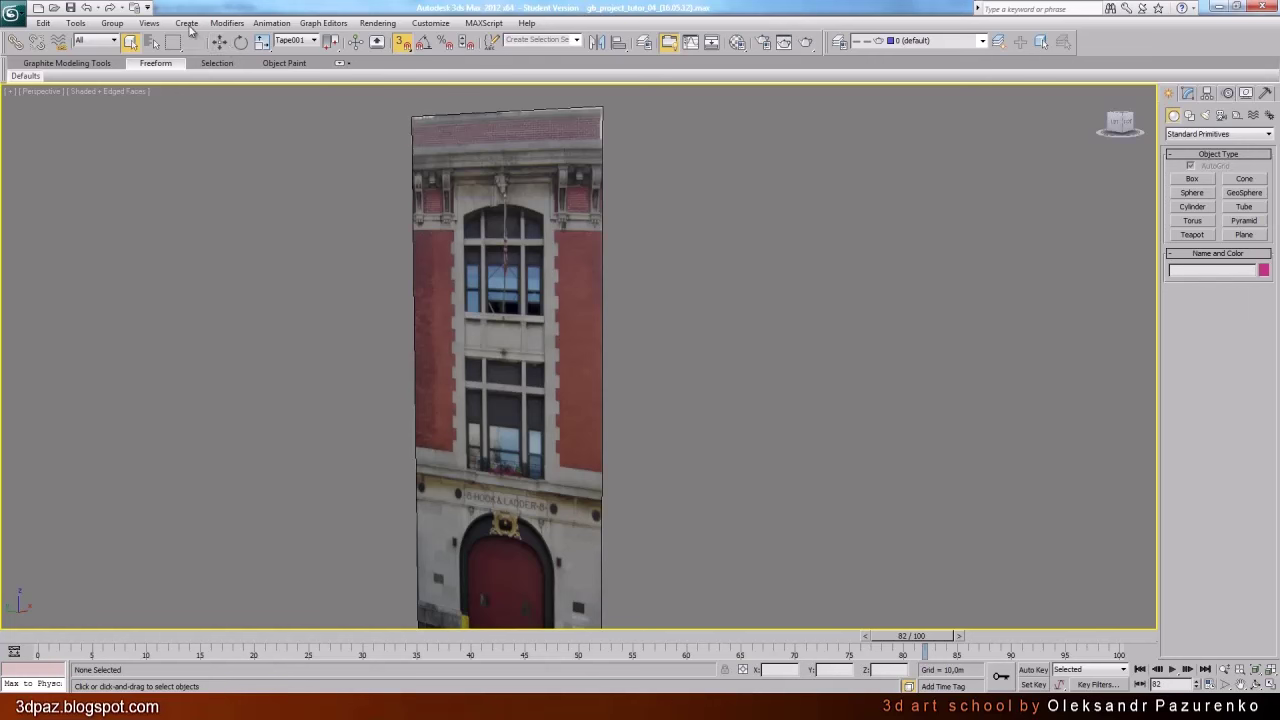
# Create a plane about 3.84 m long and 3.46 m wide on the facade from its upper corner, using AutoGrid and vertex snapping
pyautogui.click(187, 23)
pyautogui.moveTo(197, 38)
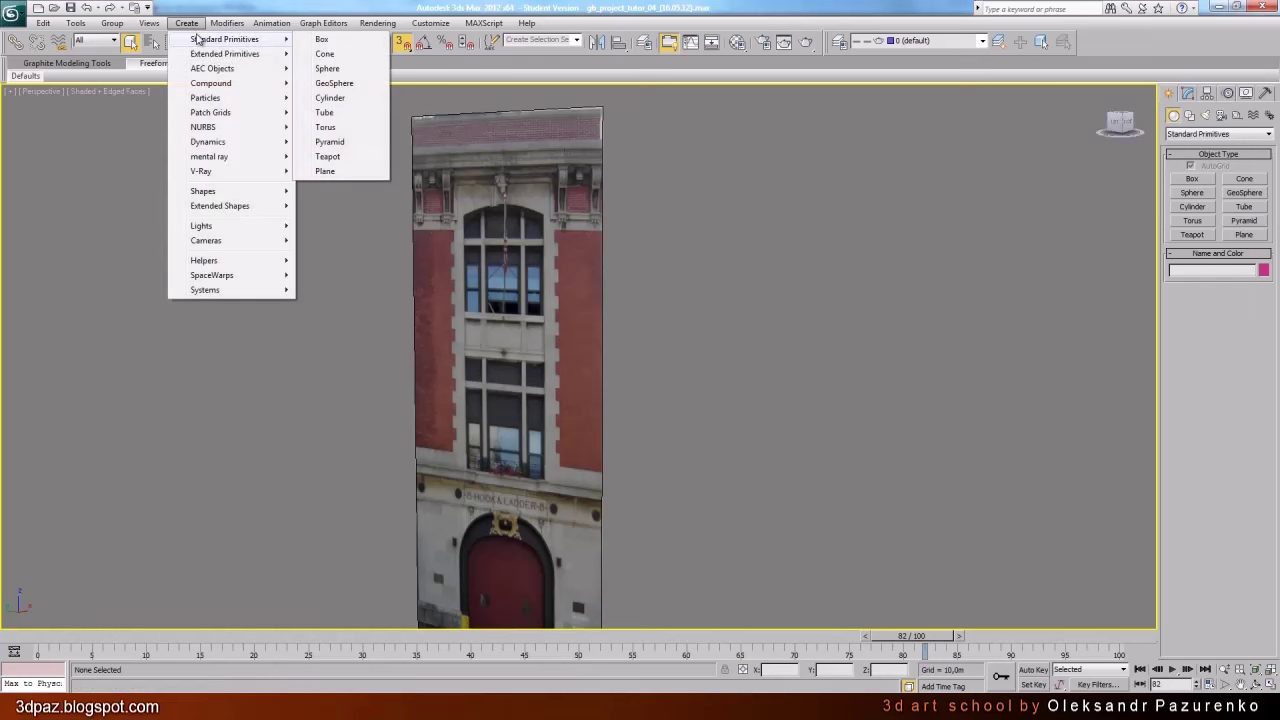
pyautogui.click(336, 175)
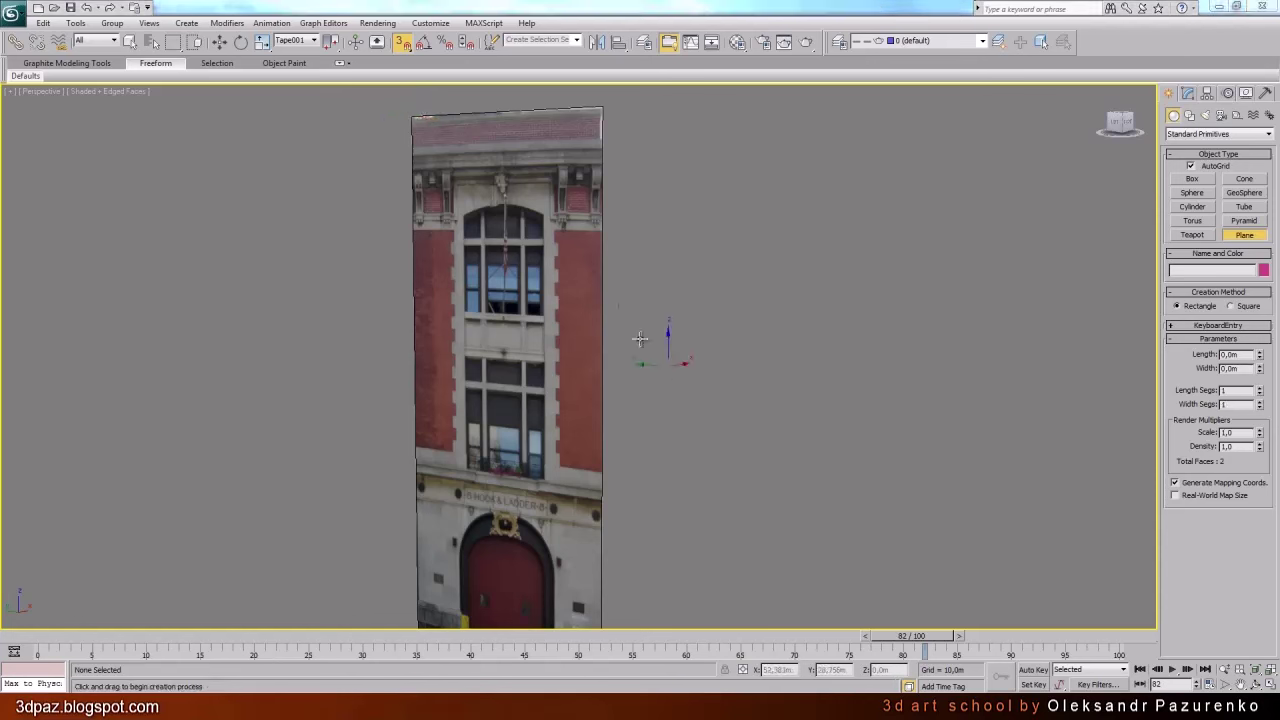
pyautogui.click(402, 43)
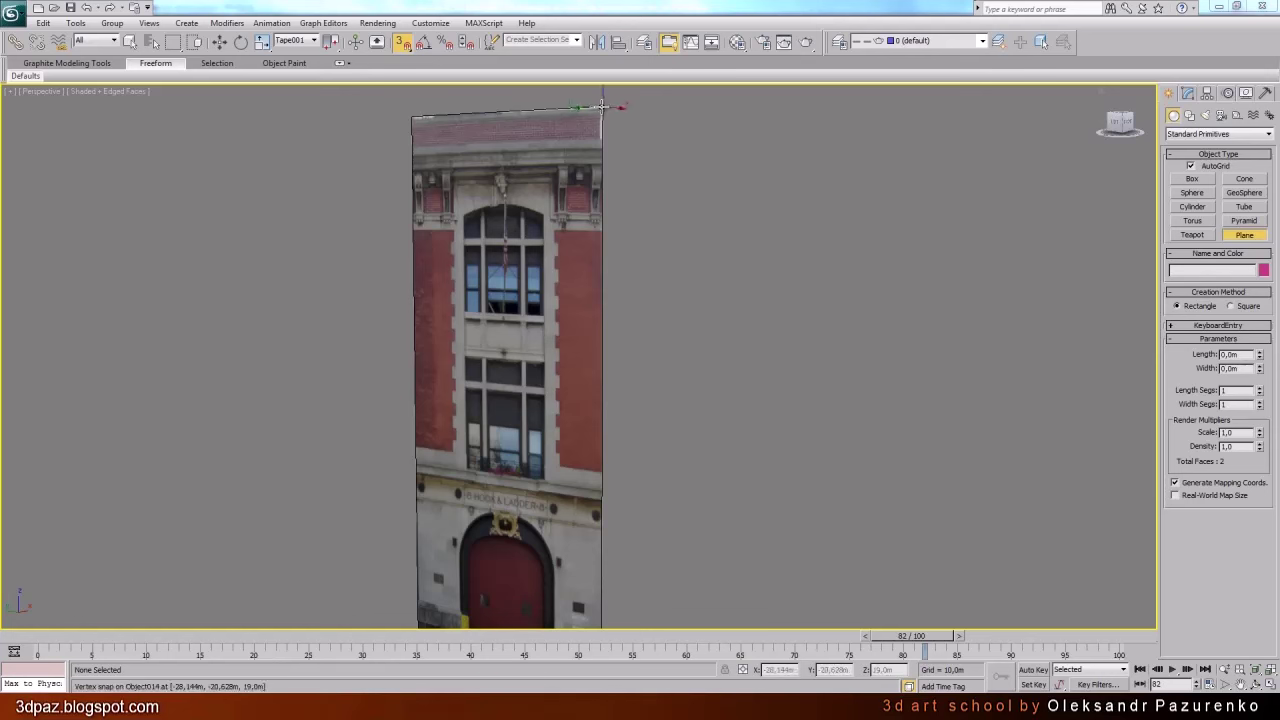
pyautogui.moveTo(603, 105); pyautogui.dragTo(604, 112)
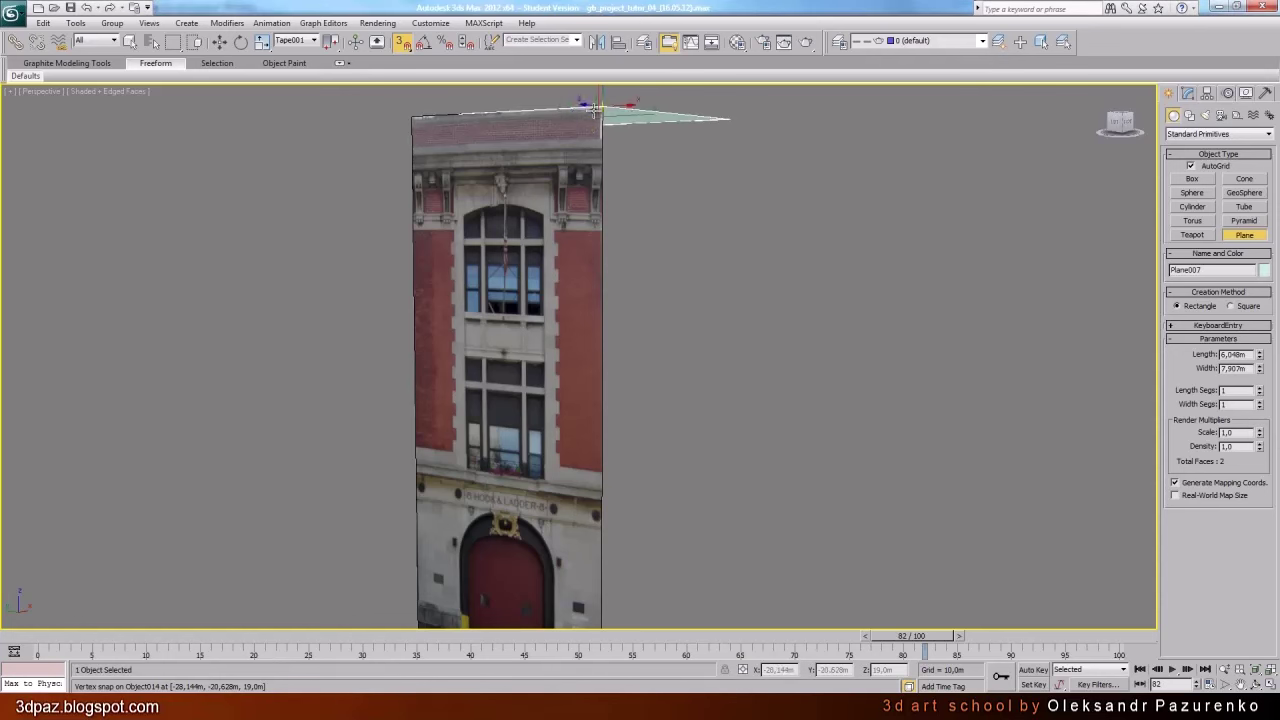
pyautogui.rightClick(607, 114)
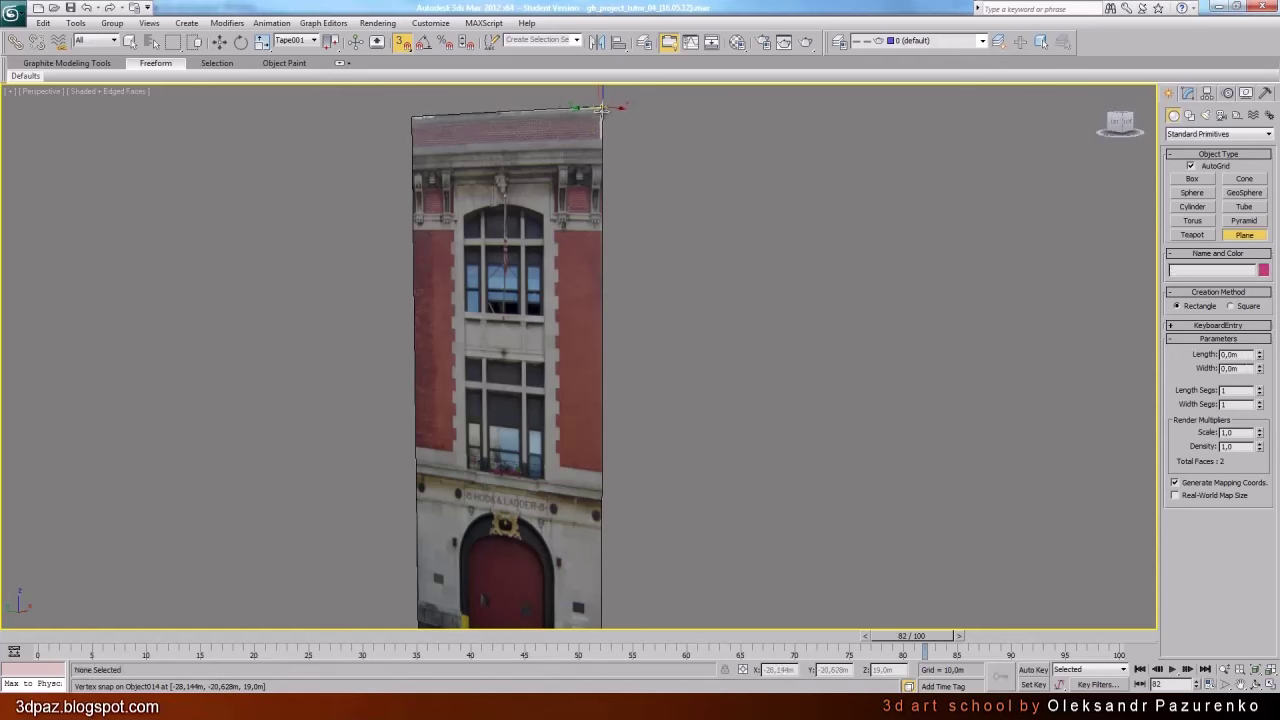
pyautogui.moveTo(601, 107); pyautogui.dragTo(518, 226)
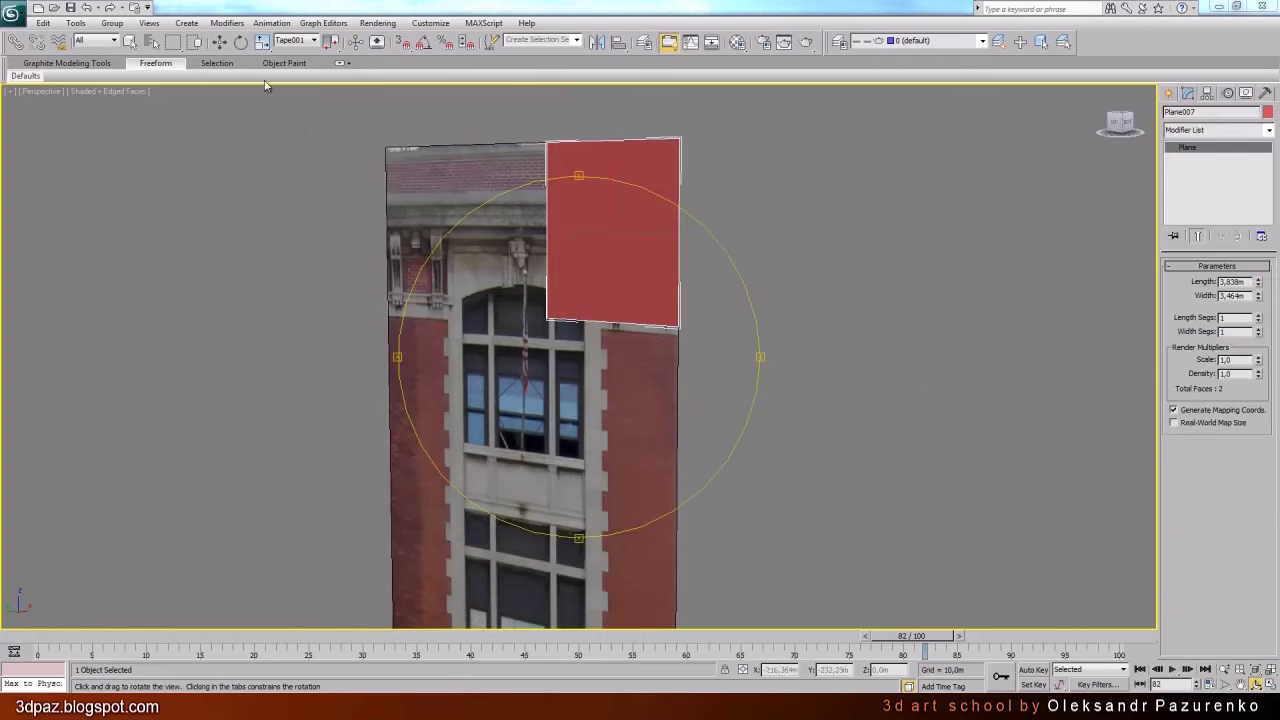
# Convert the new plane to an Editable Poly
pyautogui.click(219, 42)
pyautogui.rightClick(603, 230)
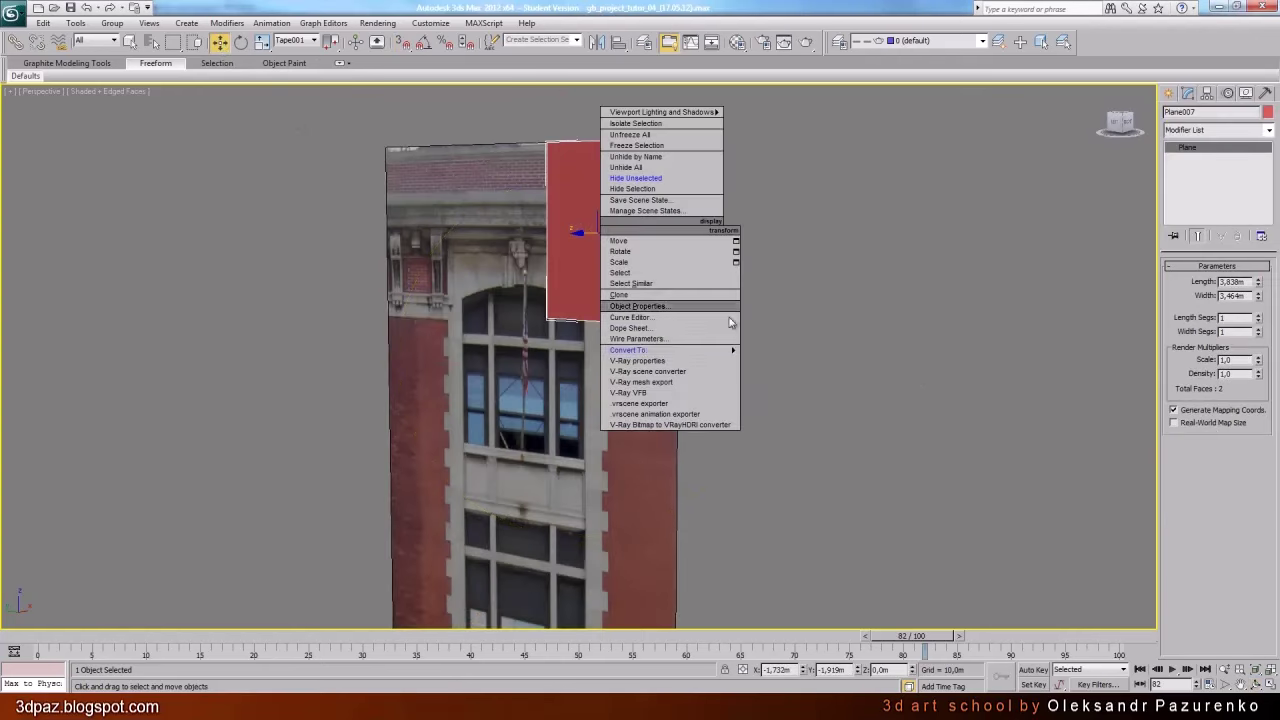
pyautogui.moveTo(727, 355)
pyautogui.click(796, 364)
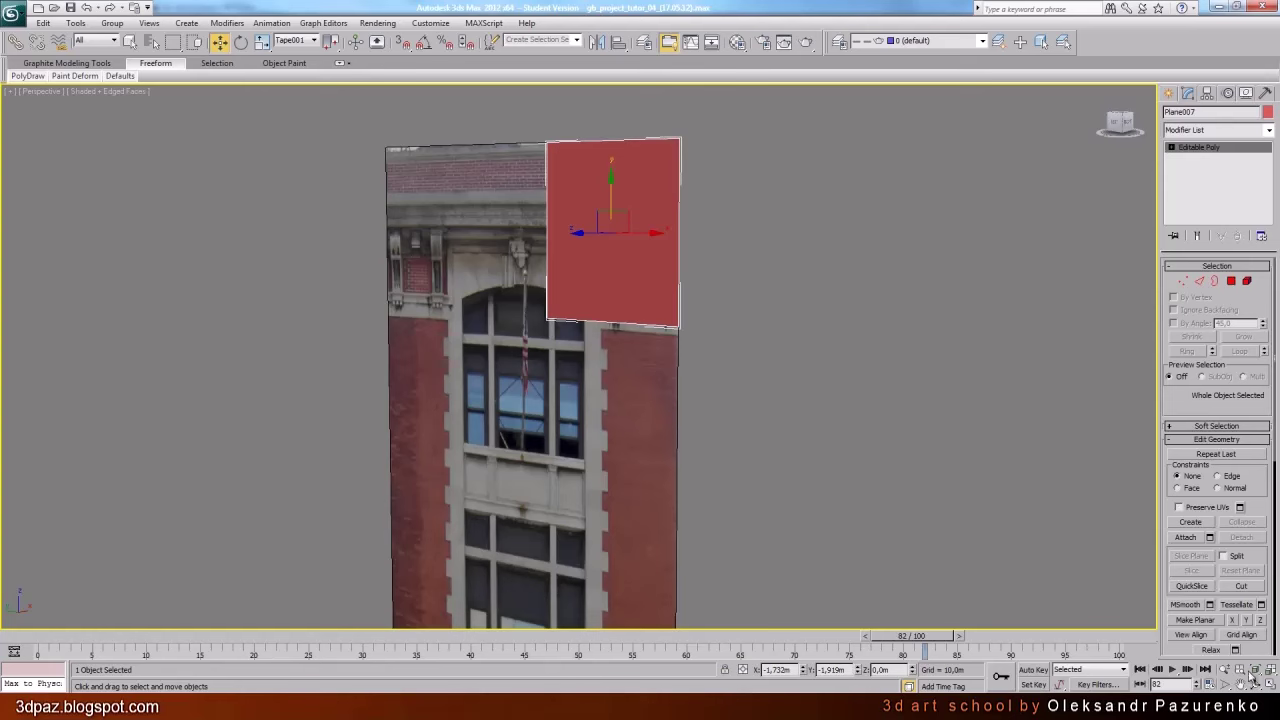
# Move the plane down the facade until it covers the stone blocks and brickwork beside the lower windows
pyautogui.keyDown('alt'); pyautogui.moveTo(593, 296); pyautogui.dragTo(572, 213, button='middle'); pyautogui.keyUp('alt')
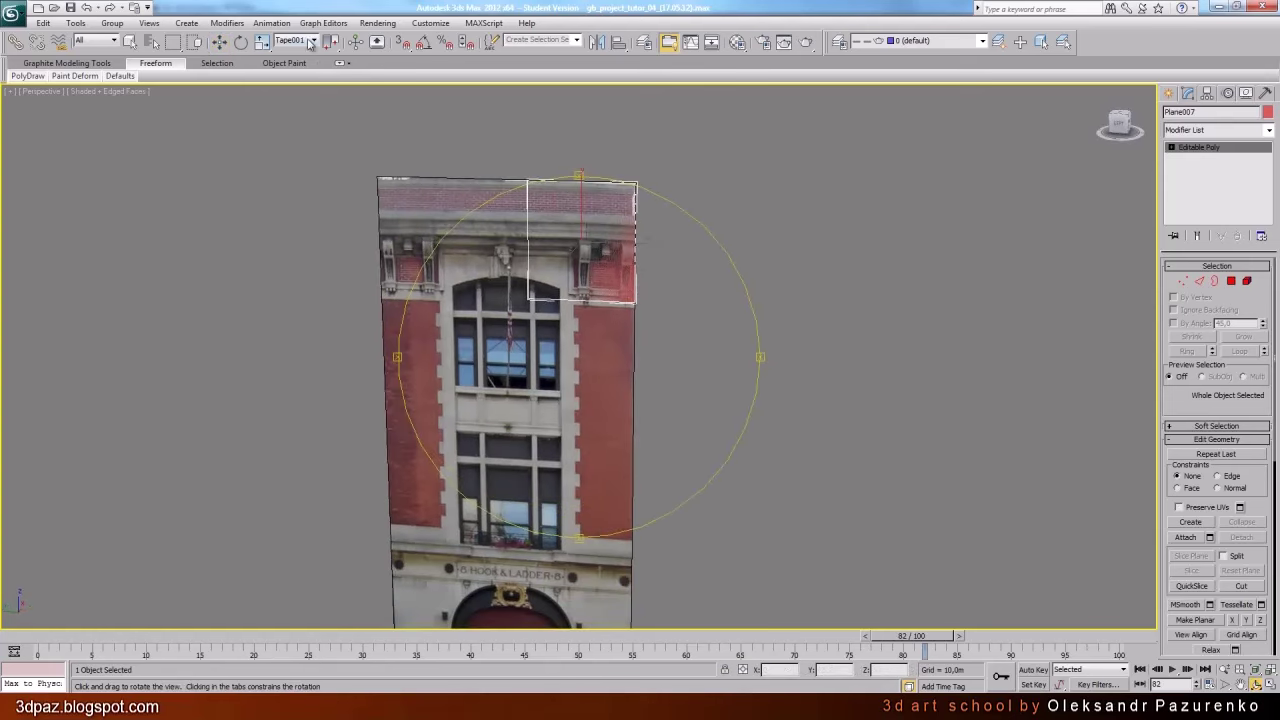
pyautogui.press('w')
pyautogui.moveTo(582, 203); pyautogui.dragTo(581, 426)
pyautogui.moveTo(731, 394); pyautogui.dragTo(716, 254, button='middle')
pyautogui.scroll(4, 749, 260)
pyautogui.scroll(2, 715, 258)
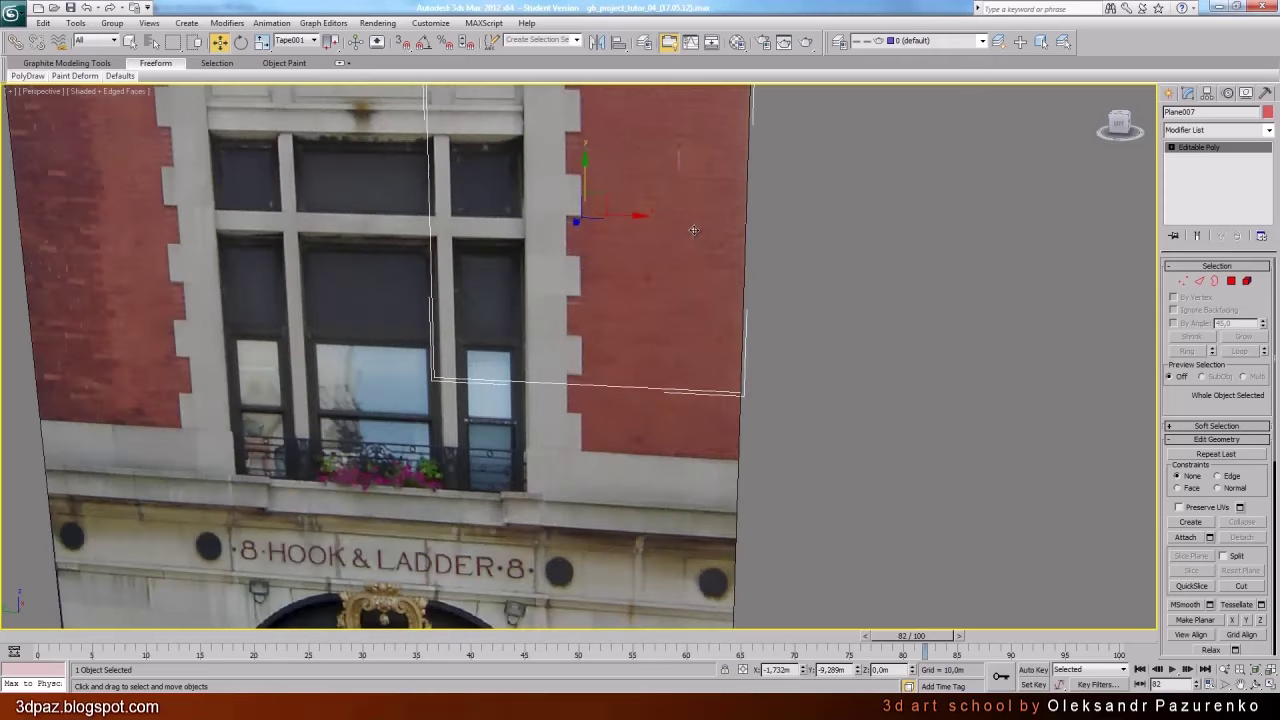
pyautogui.moveTo(581, 164); pyautogui.dragTo(593, 240)
pyautogui.scroll(-2, 794, 238)
pyautogui.moveTo(794, 238)
pyautogui.mouseDown(button='middle')
pyautogui.moveTo(784, 251)
pyautogui.moveTo(803, 261)
pyautogui.mouseUp(button='middle')
pyautogui.scroll(2, 809, 263)
# Set the Edge constraint and slide the plane's inner vertices to the outer edge of the window opening
pyautogui.click(1183, 281)
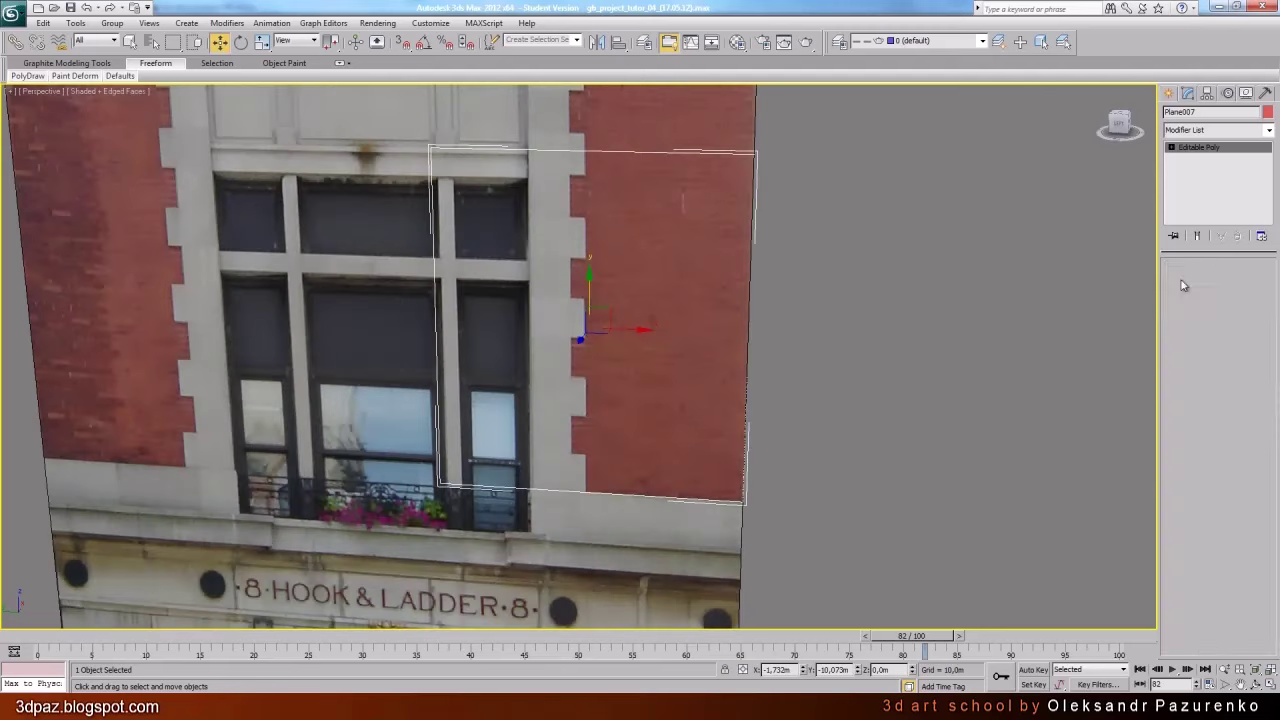
pyautogui.scroll(-2, 855, 347)
pyautogui.moveTo(465, 170); pyautogui.dragTo(577, 542)
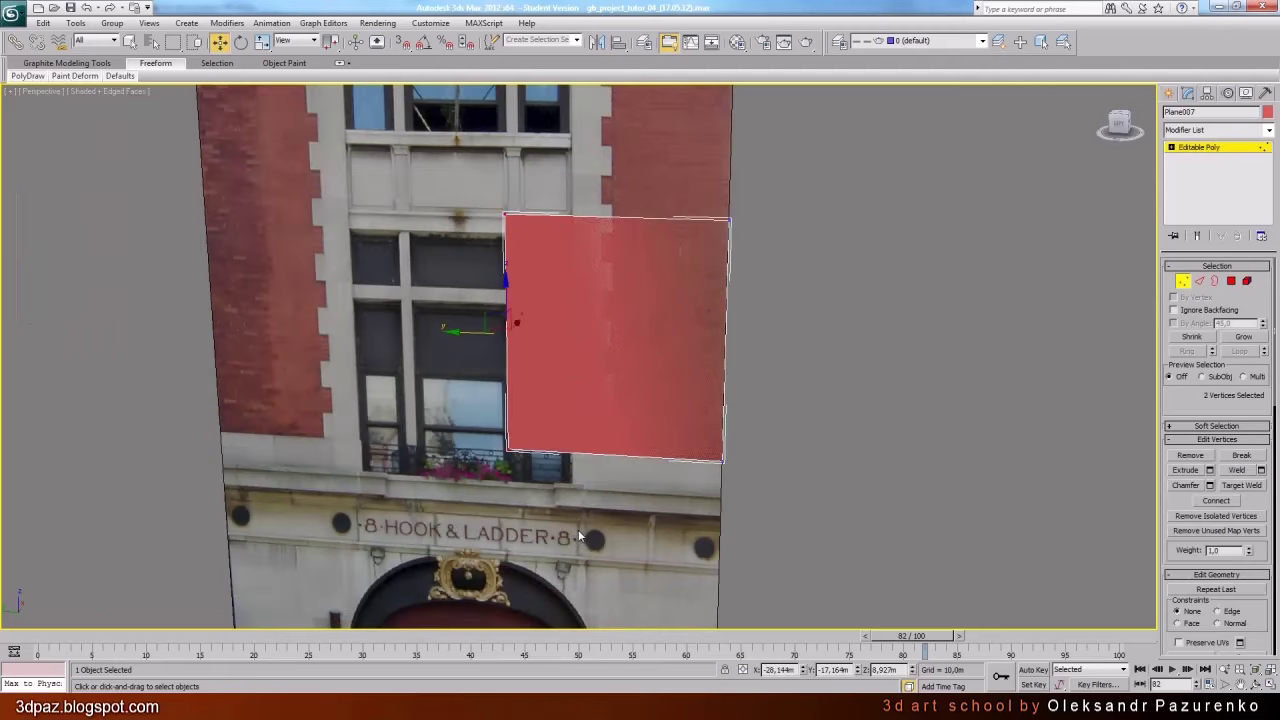
pyautogui.press('F3')
pyautogui.press('F3')
pyautogui.scroll(-5, 1183, 563)
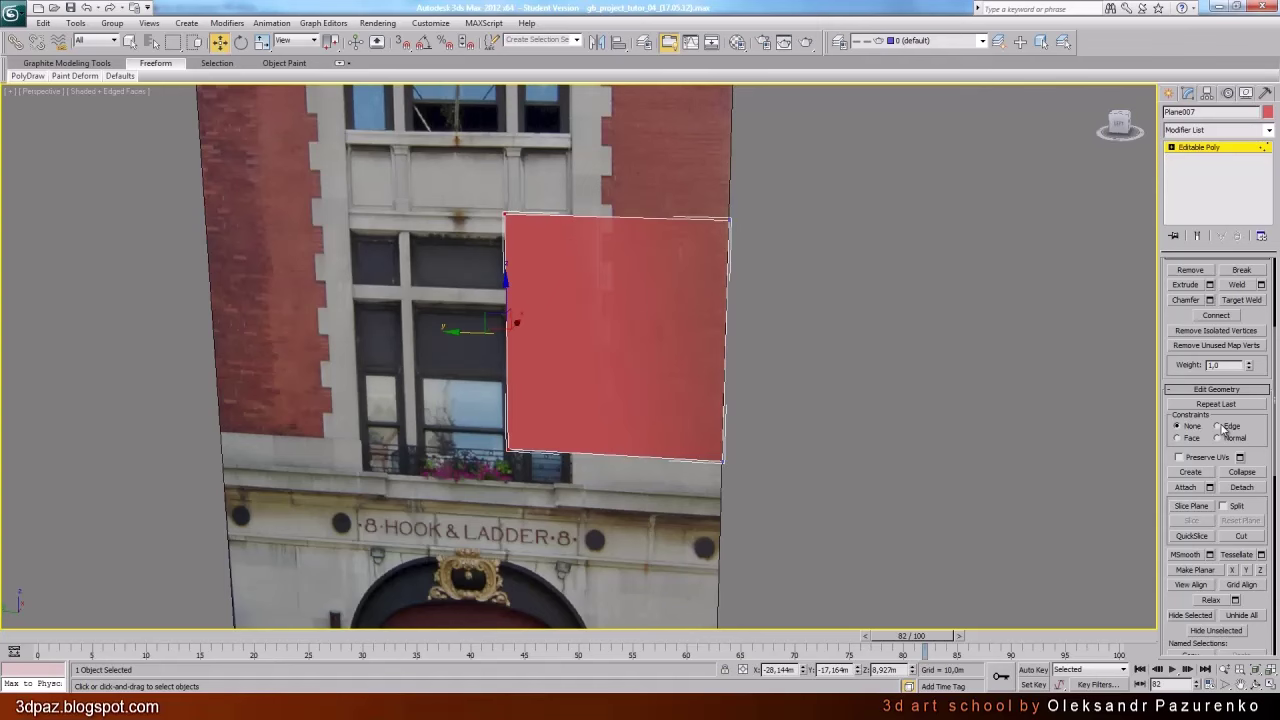
pyautogui.click(1220, 426)
pyautogui.scroll(3, 575, 367)
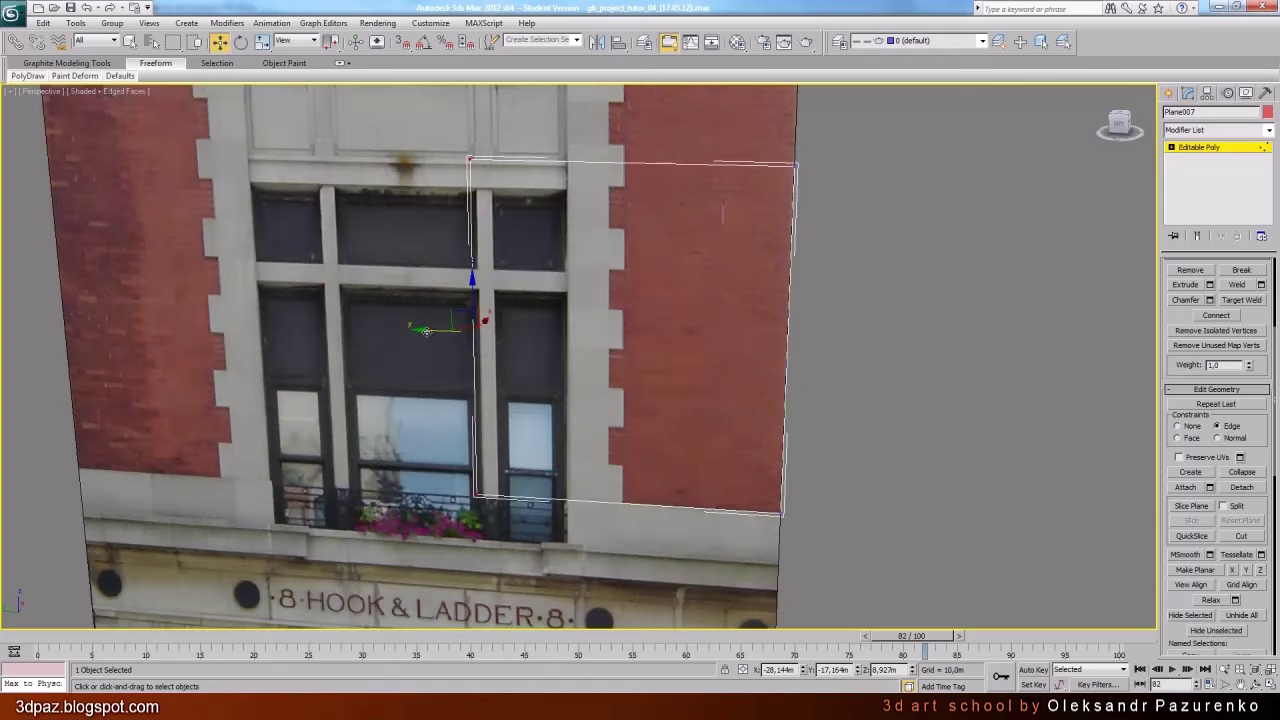
pyautogui.moveTo(426, 331); pyautogui.dragTo(523, 351)
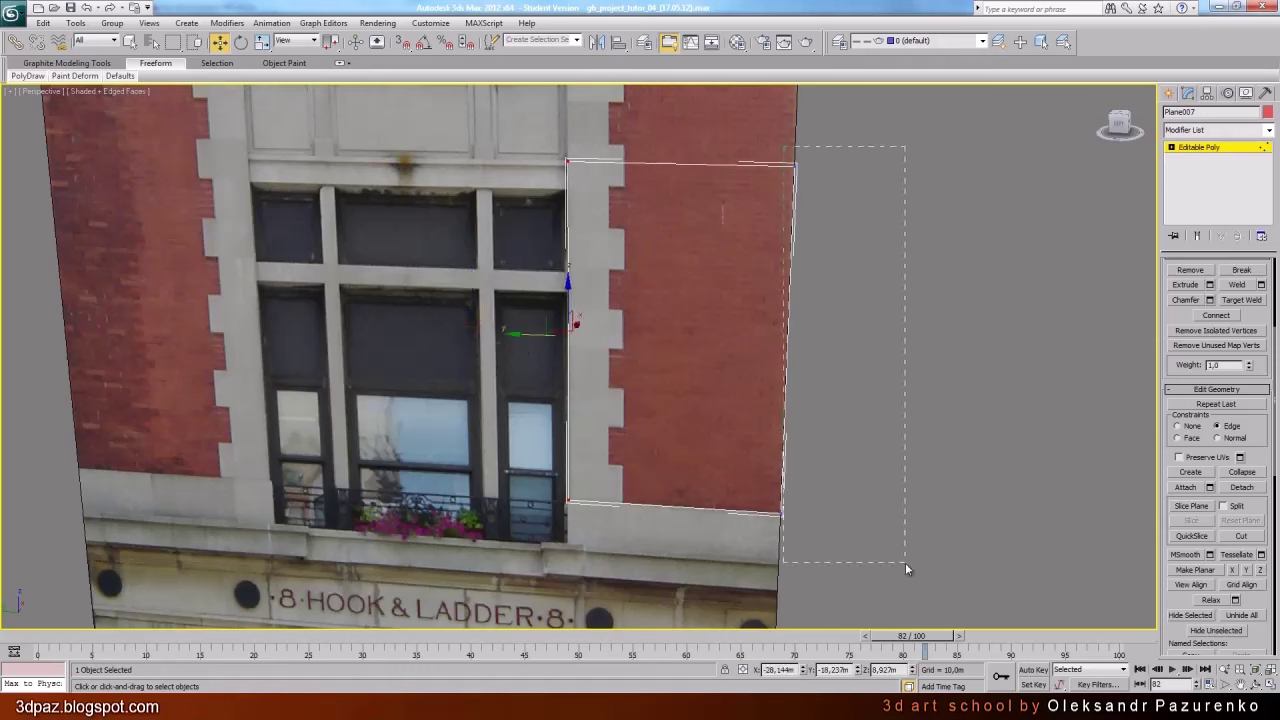
# Narrow the plane to the straight stone strip's width and lower its upper edge to the height of the lowest block
pyautogui.moveTo(905, 563); pyautogui.dragTo(716, 144)
pyautogui.moveTo(741, 343); pyautogui.dragTo(570, 336)
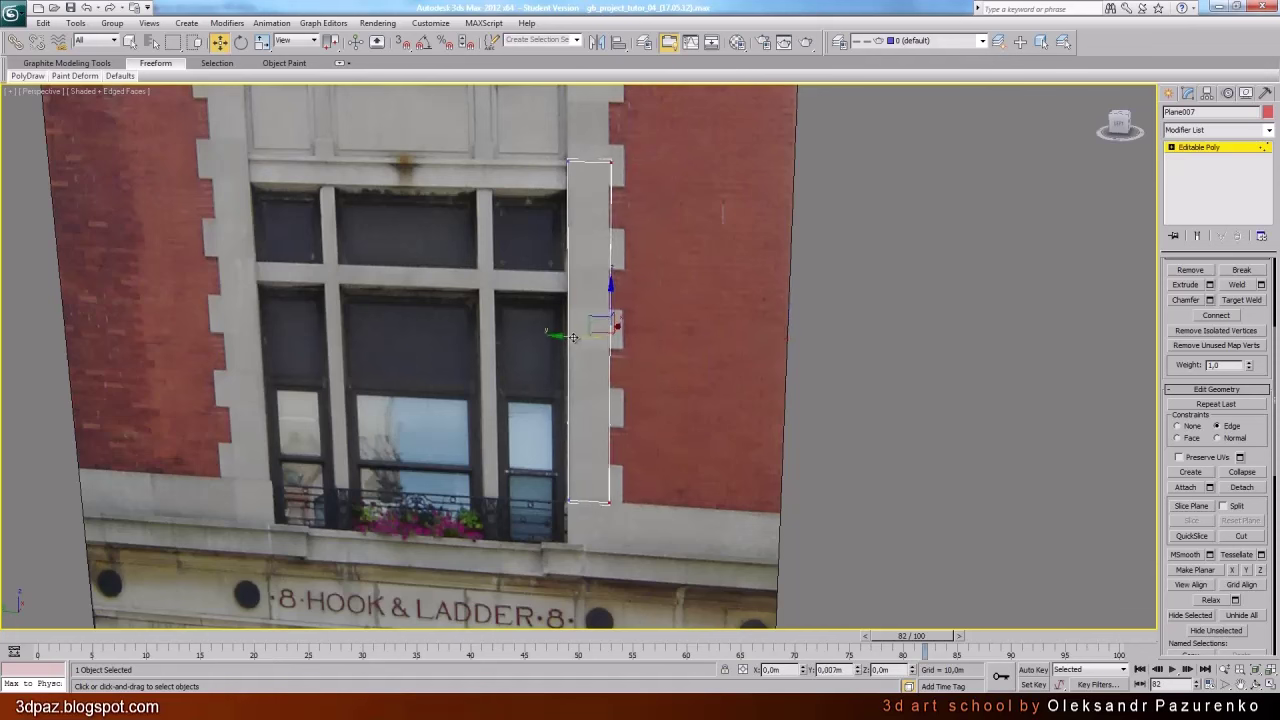
pyautogui.click(590, 161)
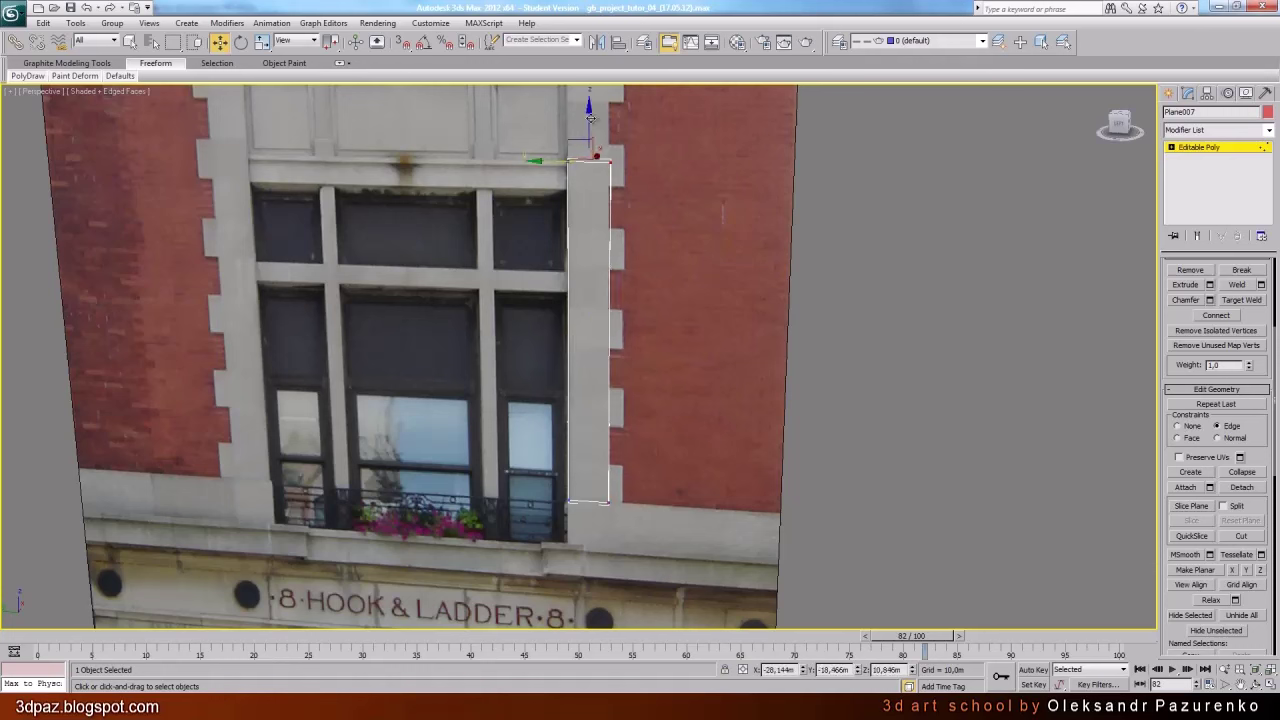
pyautogui.moveTo(590, 117); pyautogui.dragTo(595, 419)
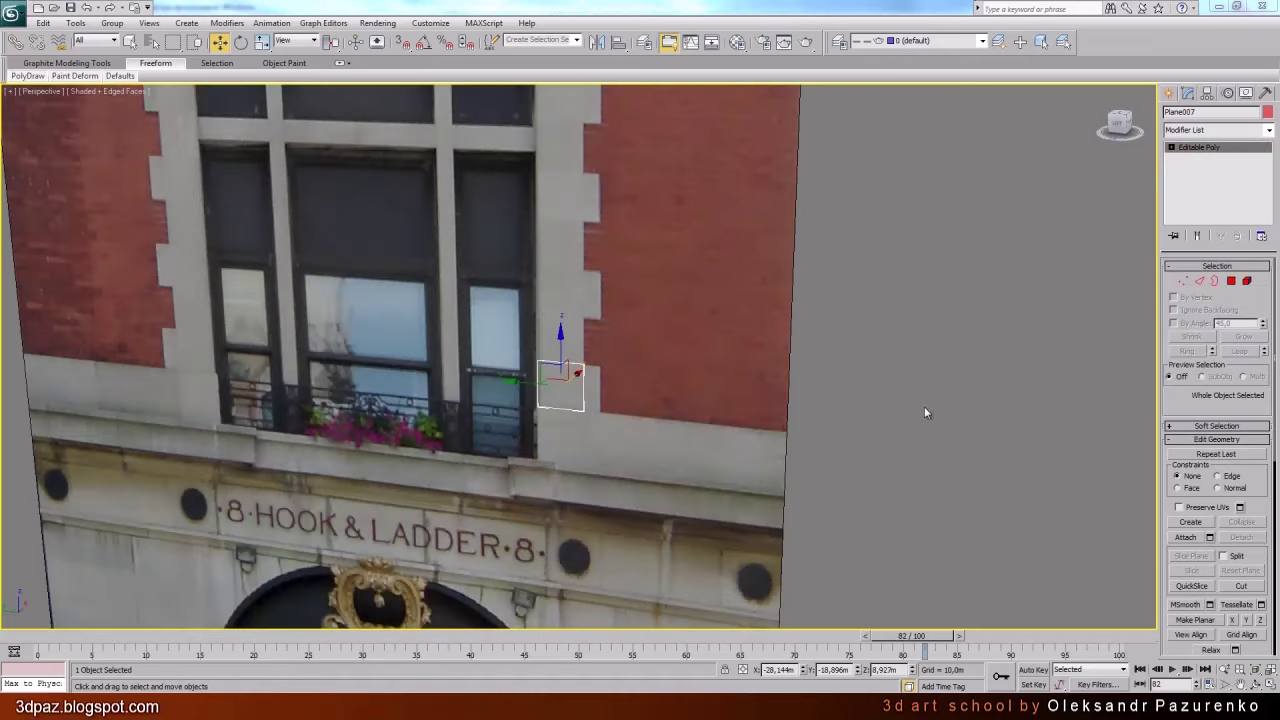
# In the Parent coordinate system, extend a new polygon about 0.165 m from the block's outer edge to the stone's end
pyautogui.click(1199, 281)
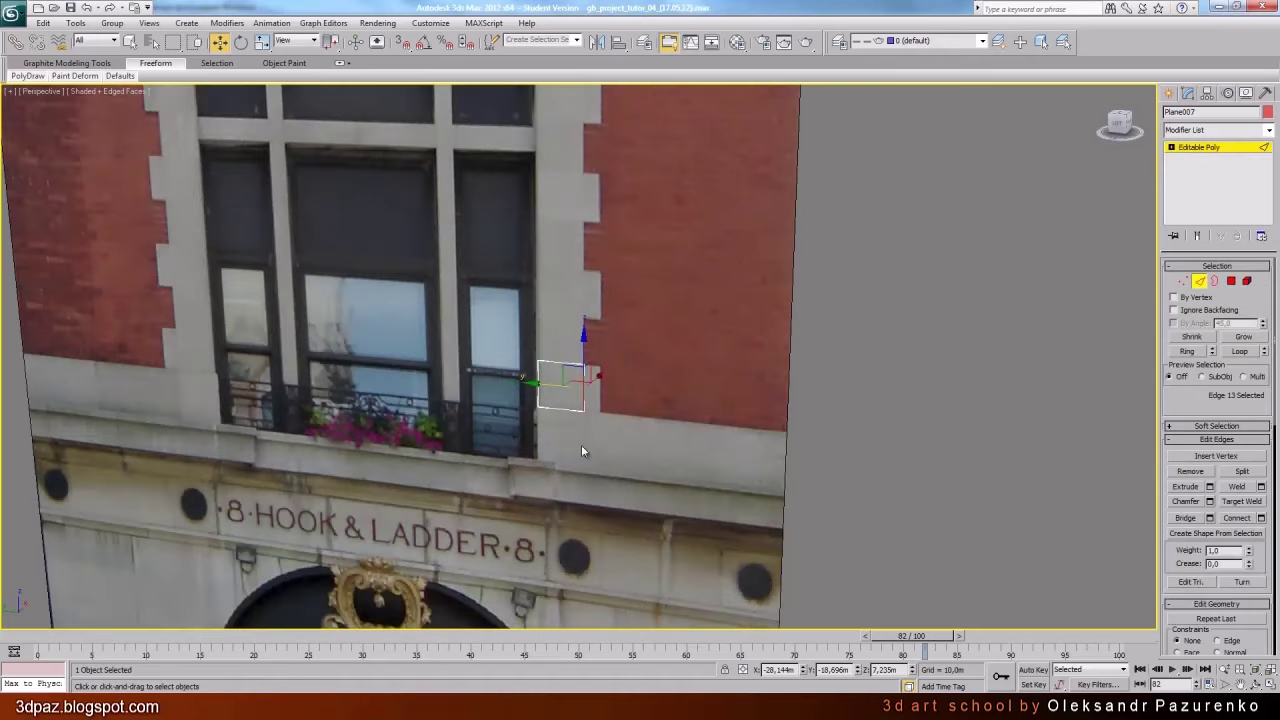
pyautogui.scroll(-4, 1170, 420)
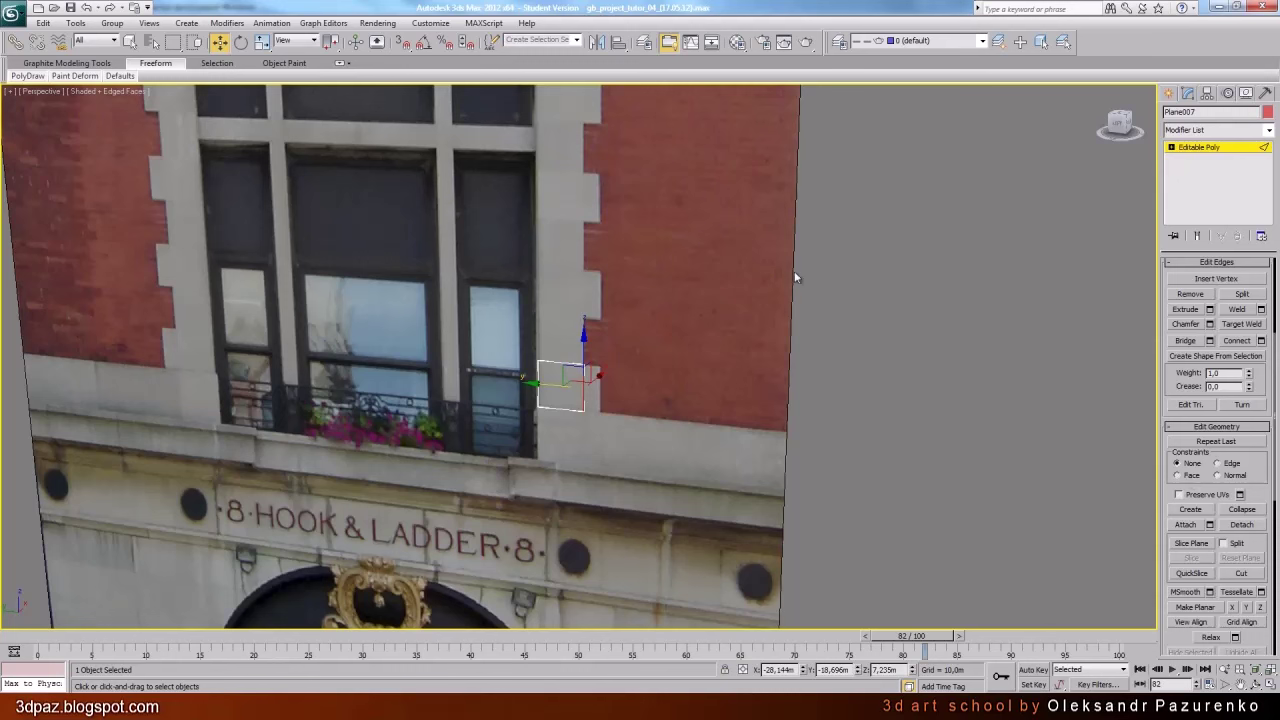
pyautogui.click(315, 45)
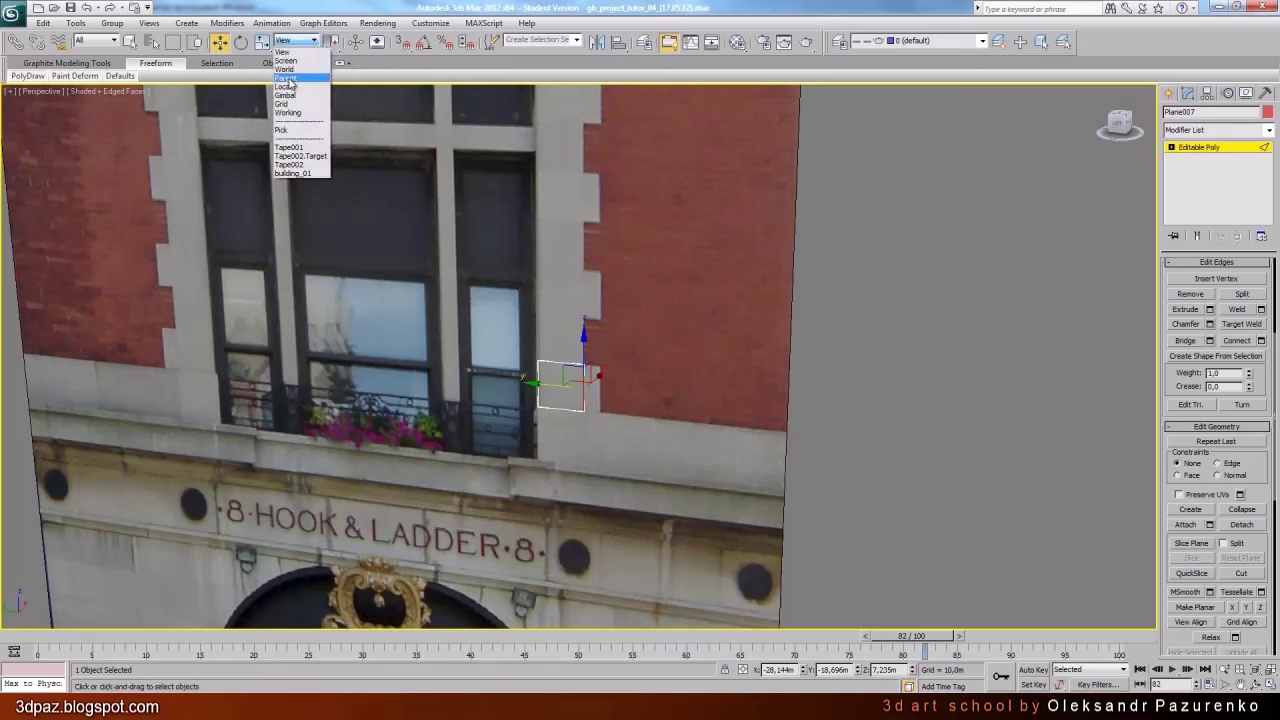
pyautogui.click(287, 78)
pyautogui.scroll(6, 680, 295)
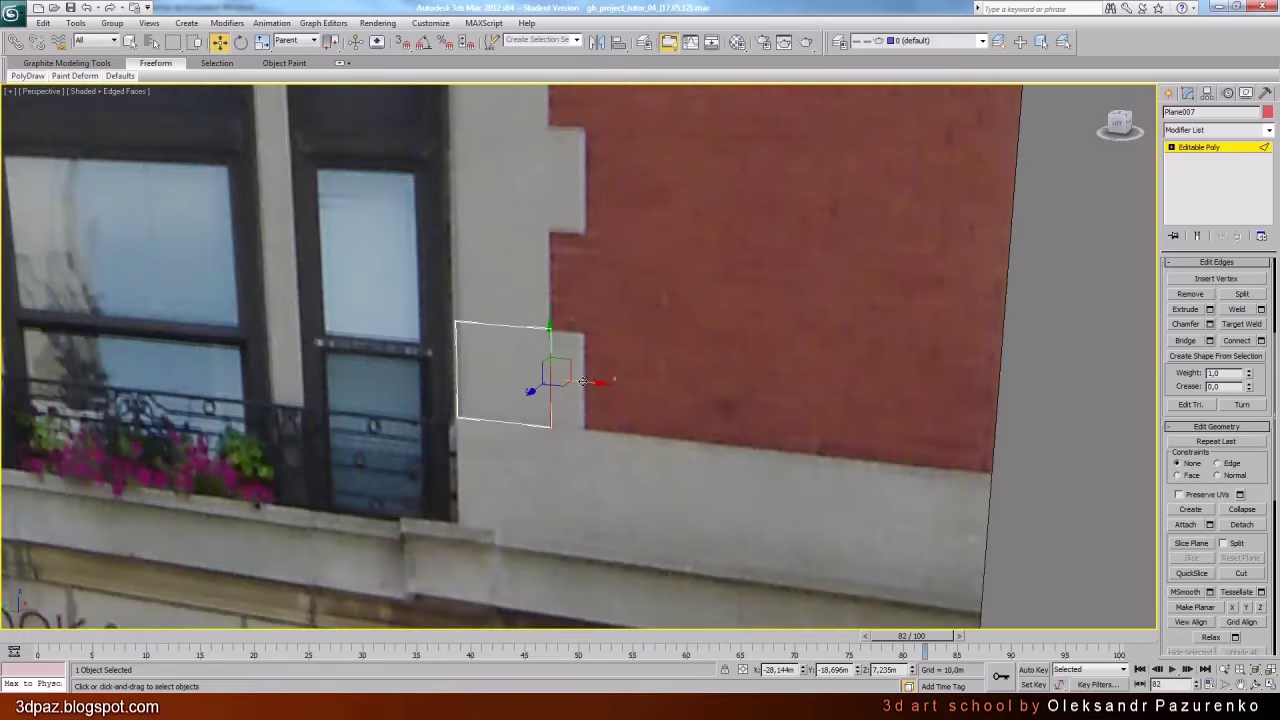
pyautogui.moveTo(583, 382); pyautogui.dragTo(620, 382)
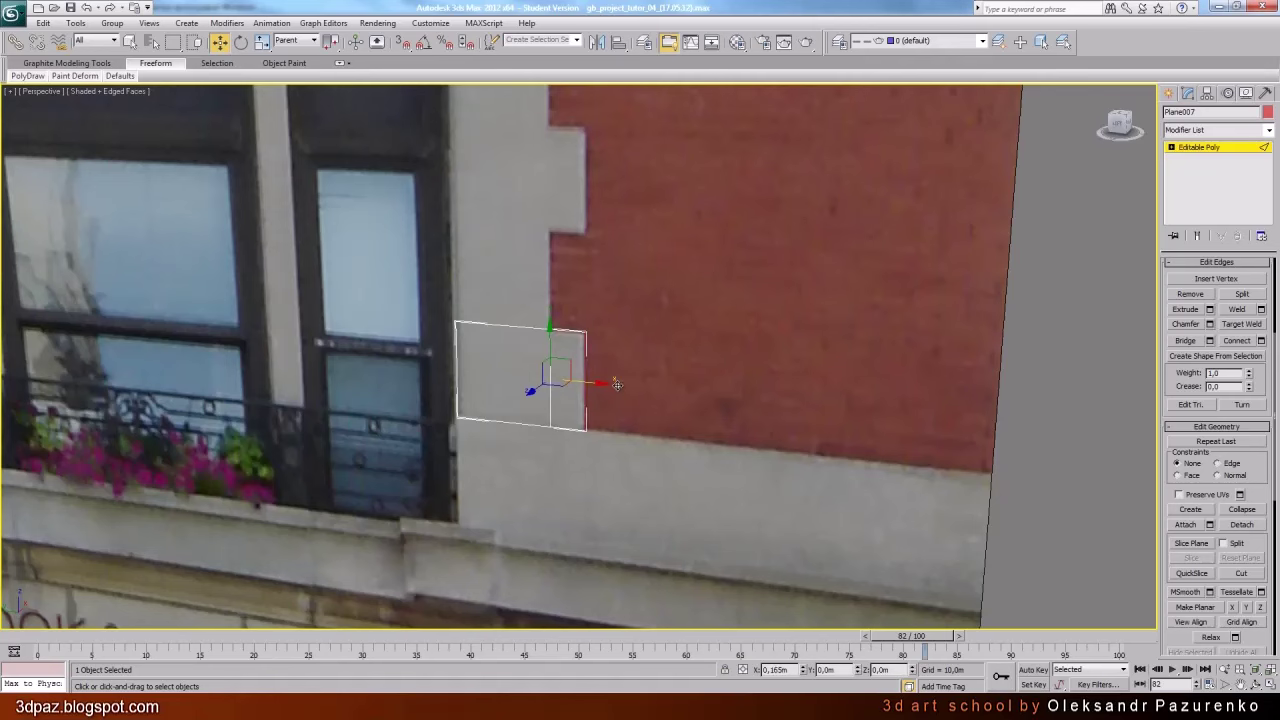
# Extend a new polygon upward from the block's upper edge, matching the short stone up to the next long one
pyautogui.moveTo(689, 332); pyautogui.dragTo(790, 370, button='middle')
pyautogui.click(590, 360)
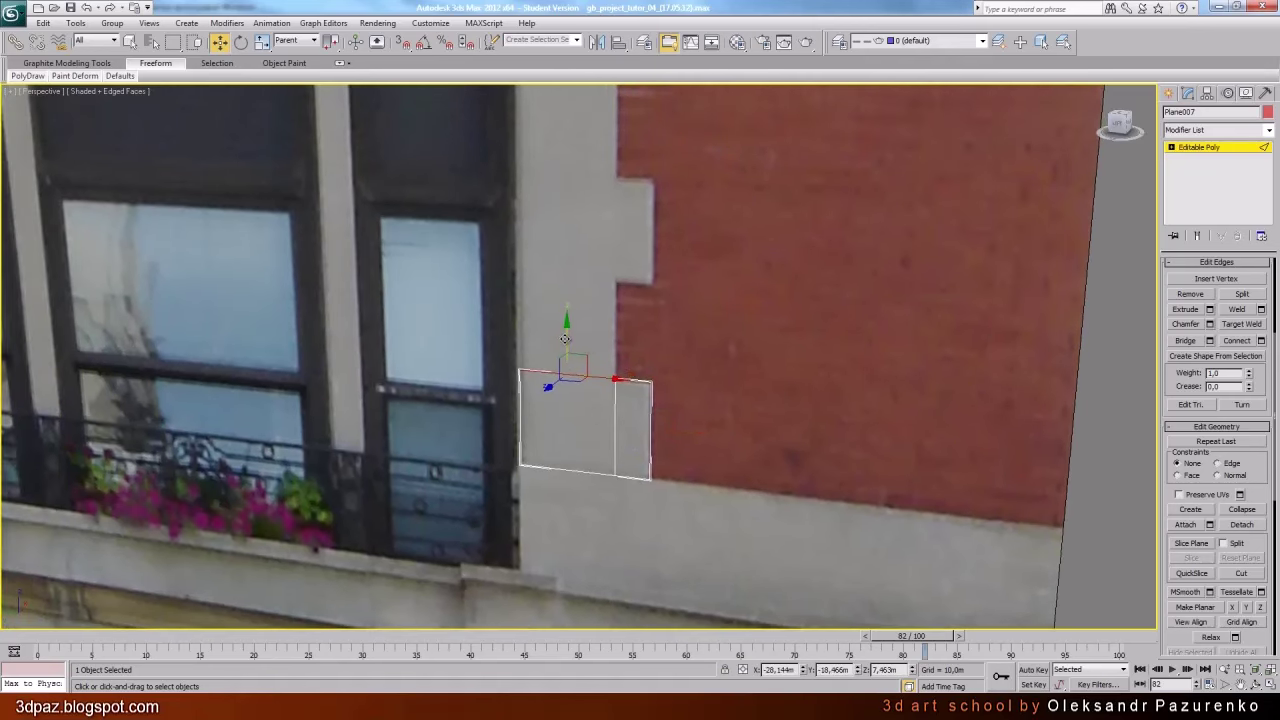
pyautogui.keyDown('shift'); pyautogui.moveTo(565, 339); pyautogui.dragTo(594, 244); pyautogui.keyUp('shift')
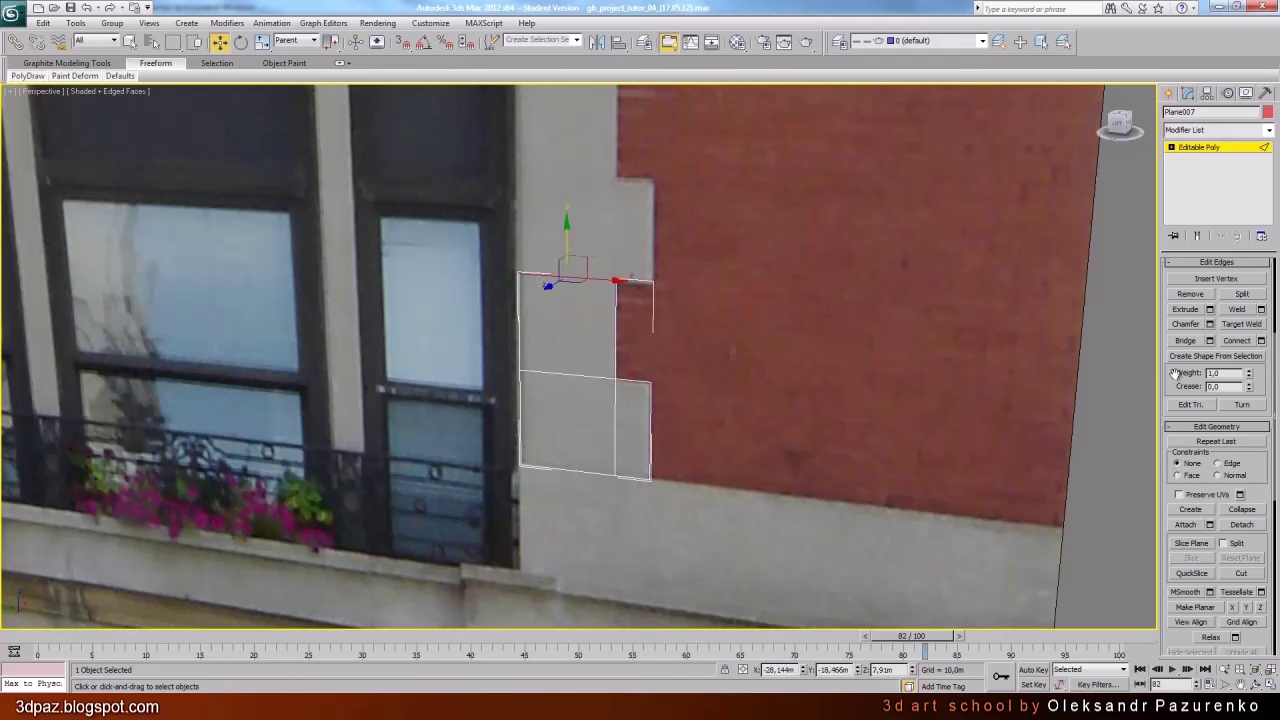
# Clone all the block polygons upward as an element and snap the copy onto the upper vertex of the original blocks
pyautogui.scroll(5, 1175, 378)
pyautogui.click(1199, 281)
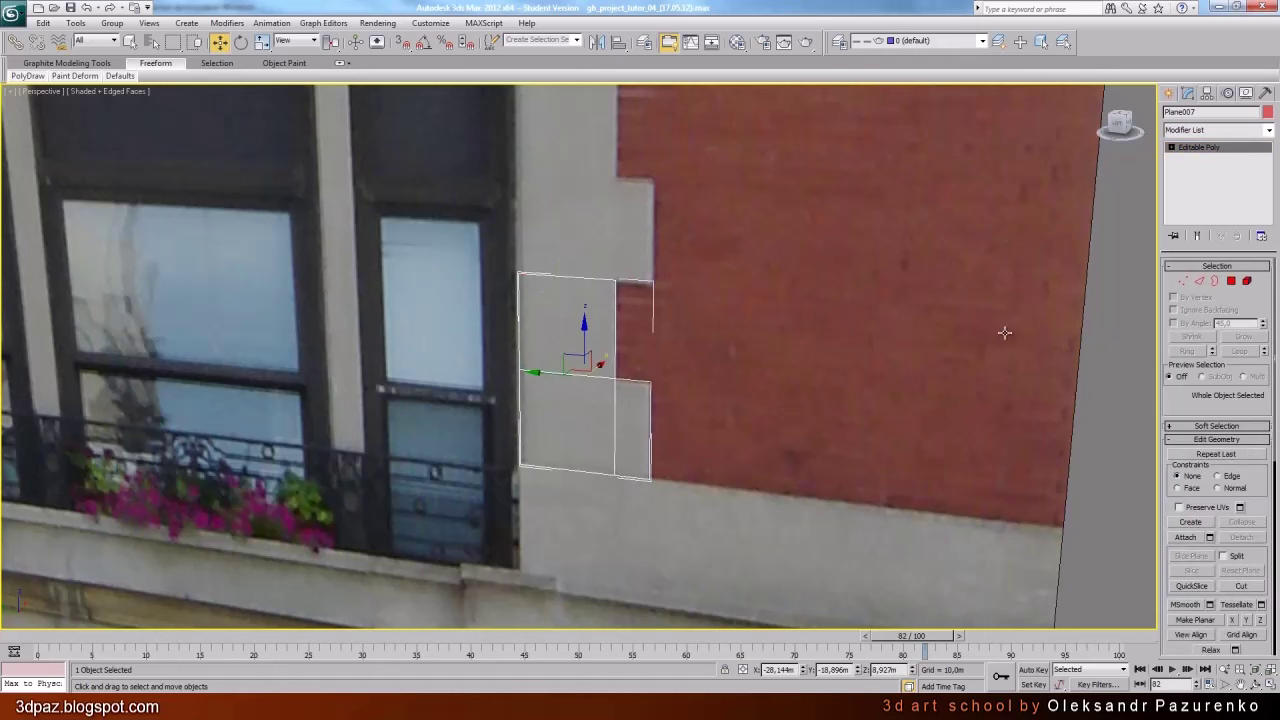
pyautogui.click(1231, 281)
pyautogui.hotkey('ctrl', 'a')
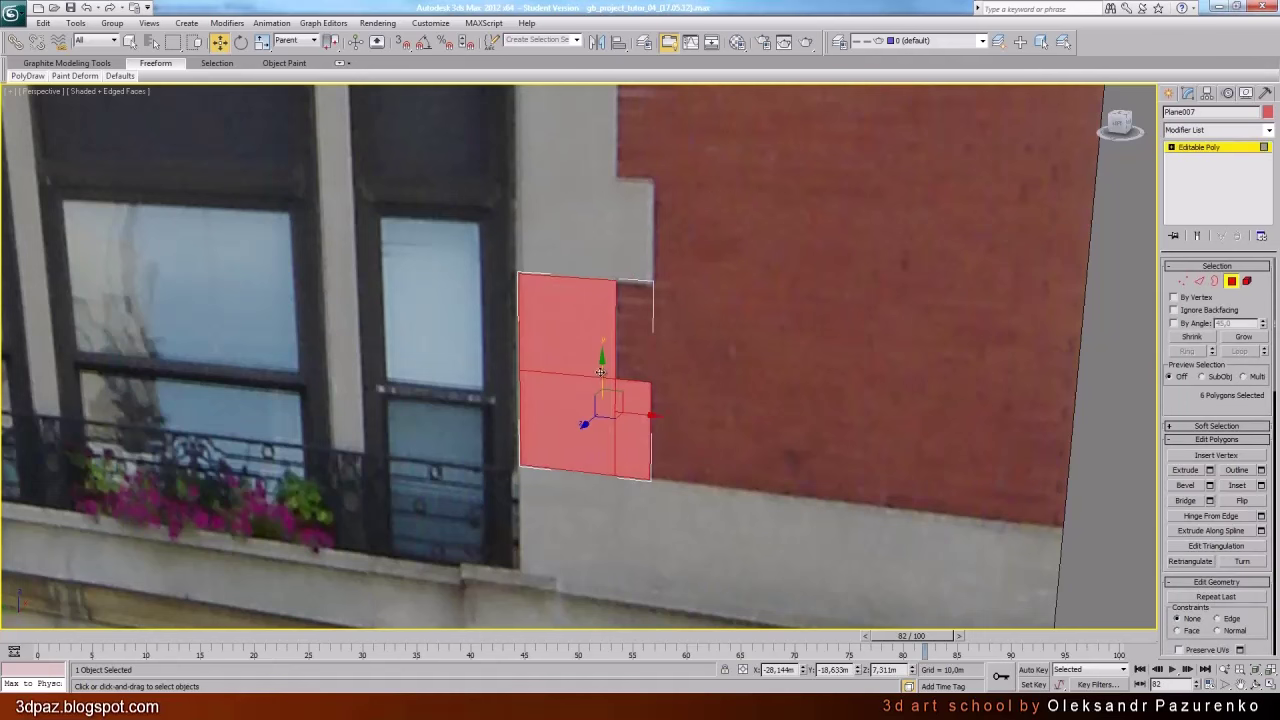
pyautogui.keyDown('shift'); pyautogui.moveTo(601, 376); pyautogui.dragTo(665, 177); pyautogui.keyUp('shift')
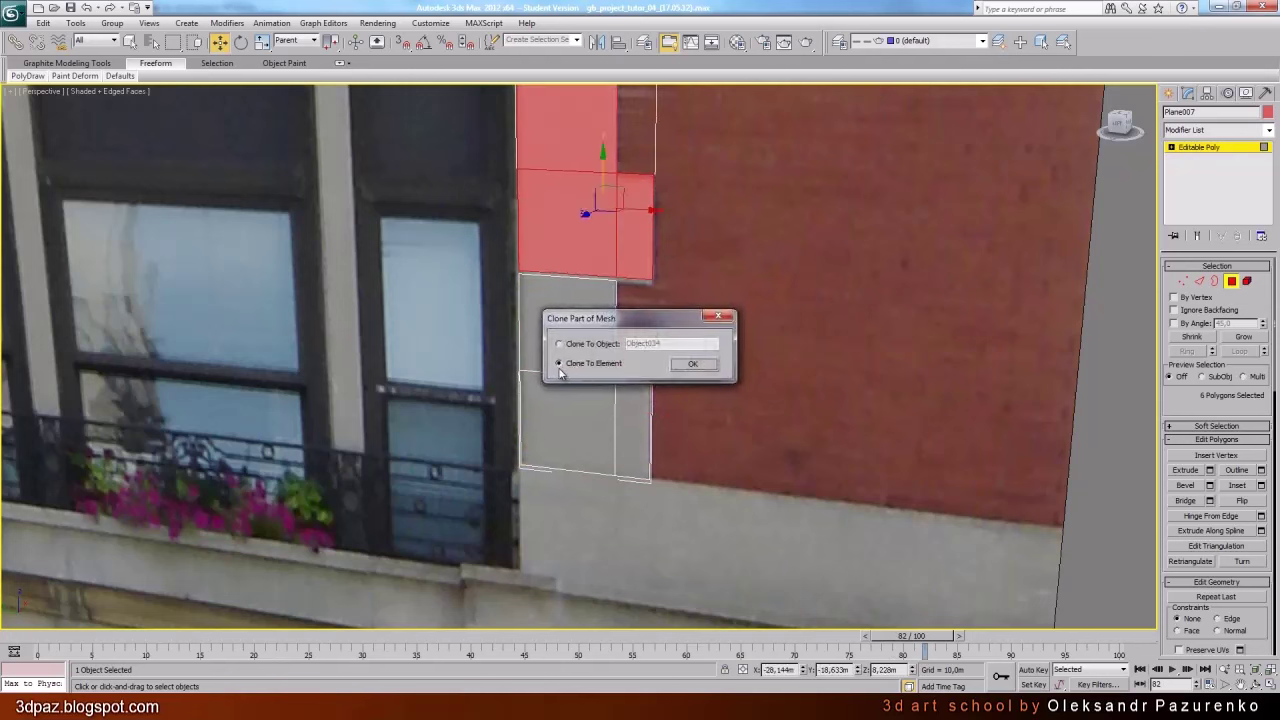
pyautogui.click(692, 364)
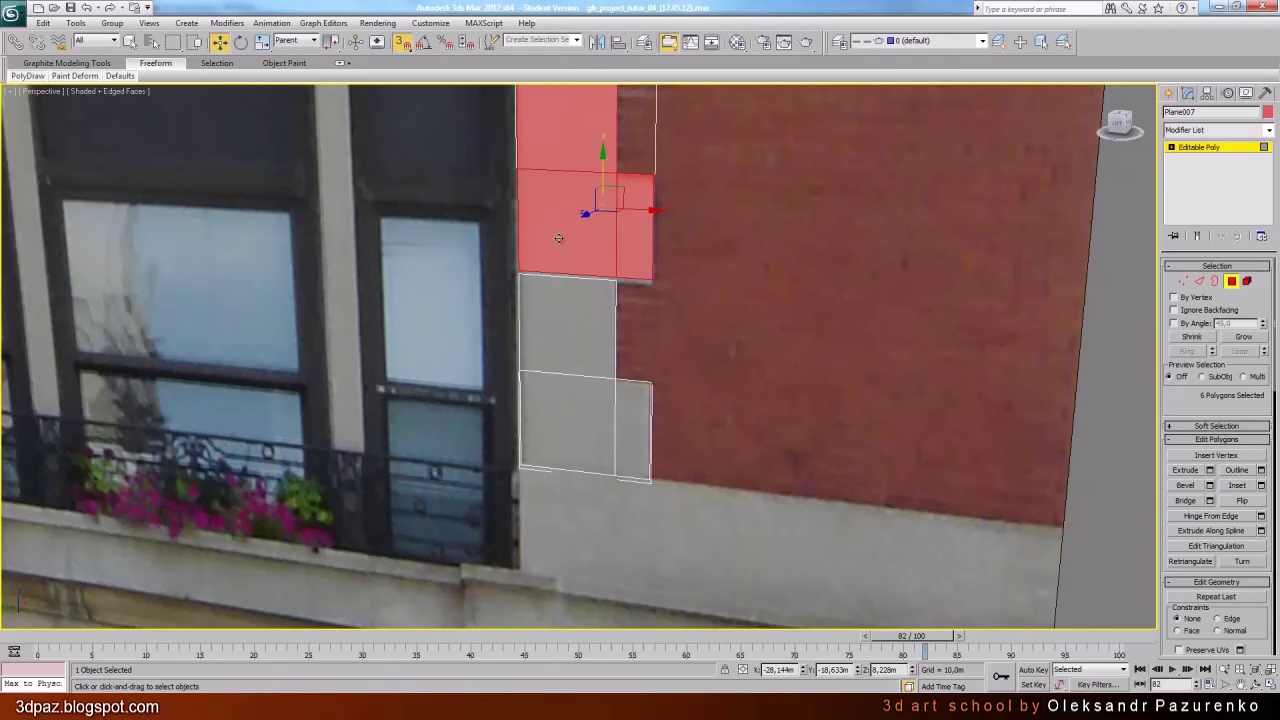
pyautogui.moveTo(519, 270); pyautogui.dragTo(519, 275)
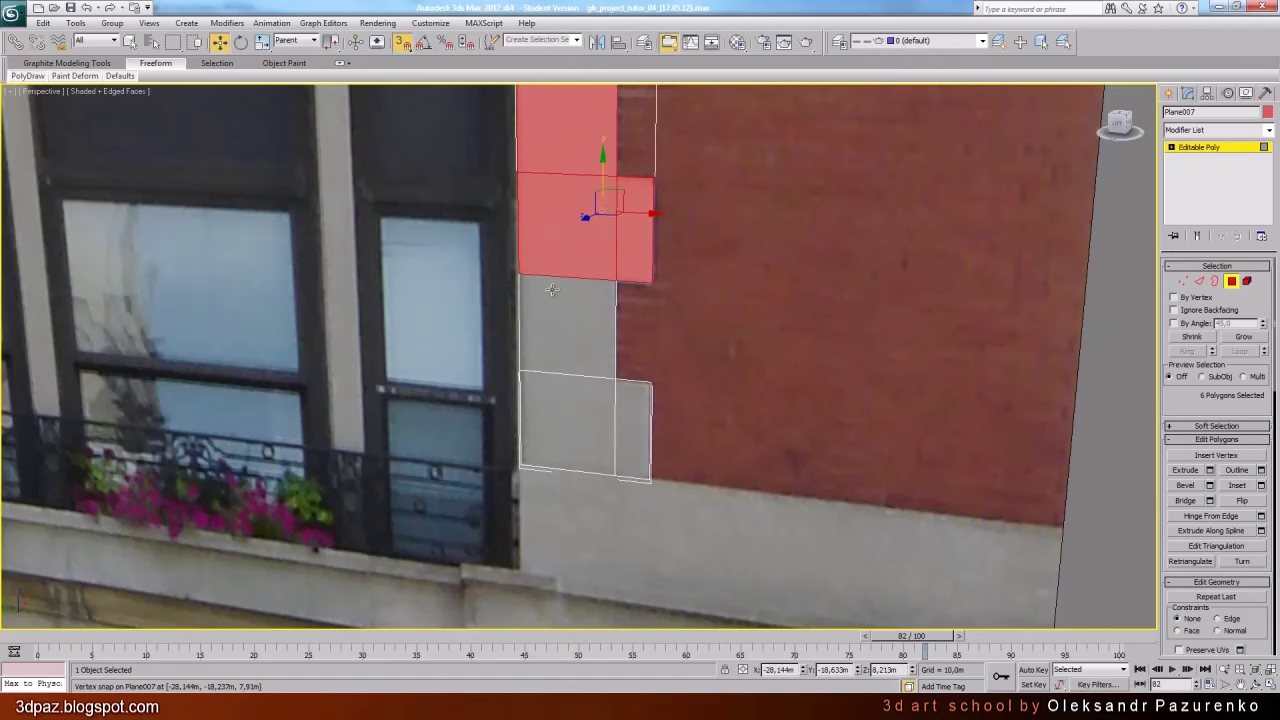
pyautogui.scroll(-5, 722, 246)
pyautogui.moveTo(722, 246); pyautogui.dragTo(723, 346, button='middle')
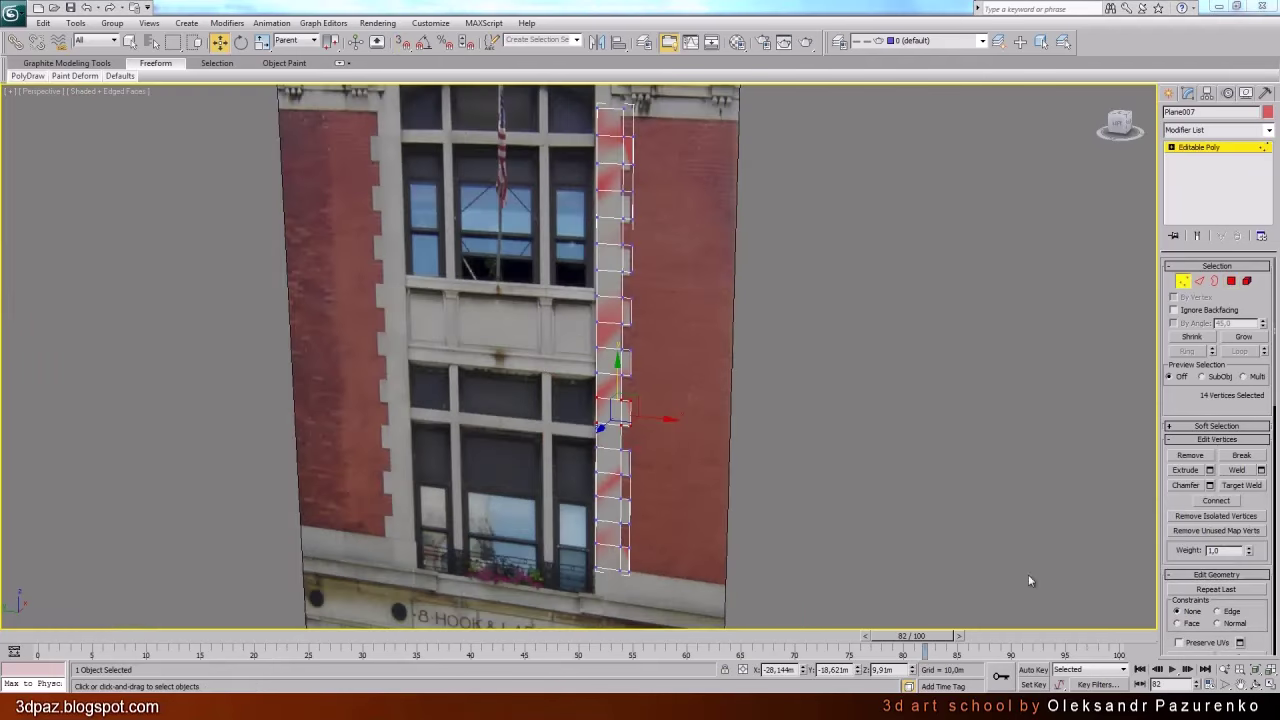
# Lower the selected block vertices in the middle of the strip by about 0.034 m to match the stone in the photo
pyautogui.moveTo(664, 170); pyautogui.dragTo(658, 212, button='middle')
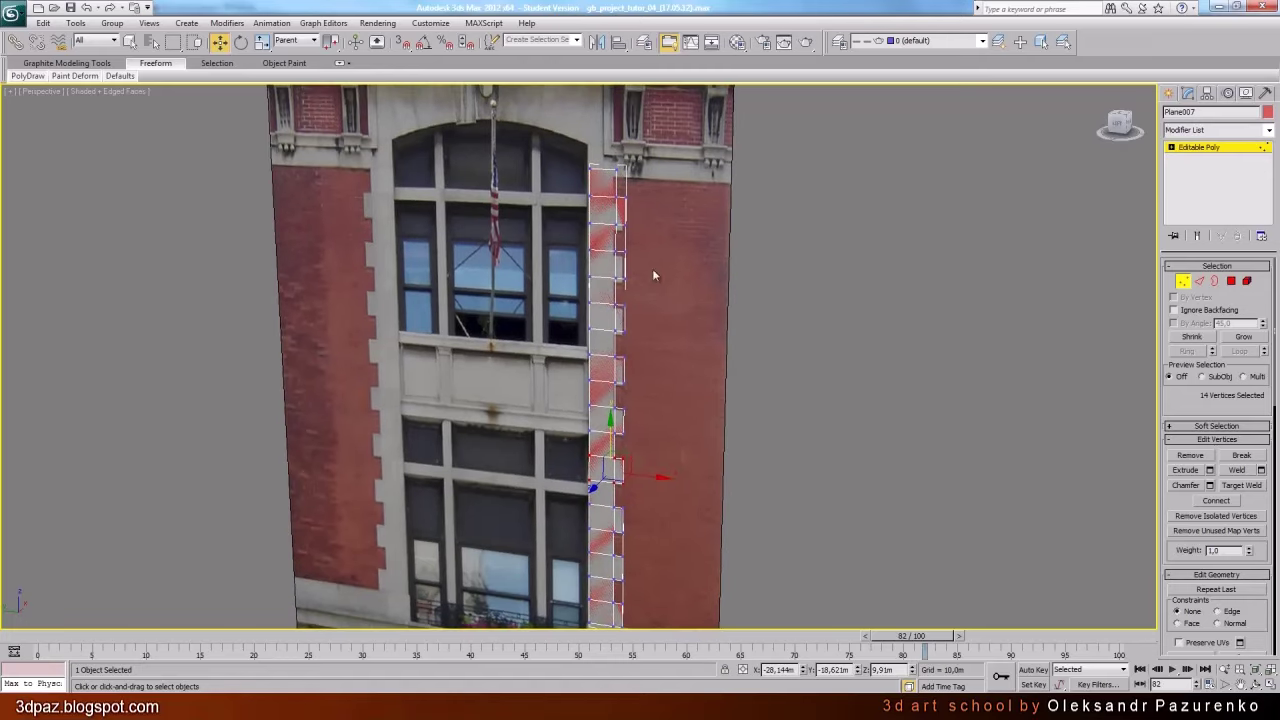
pyautogui.scroll(2, 652, 270)
pyautogui.scroll(4, 726, 237)
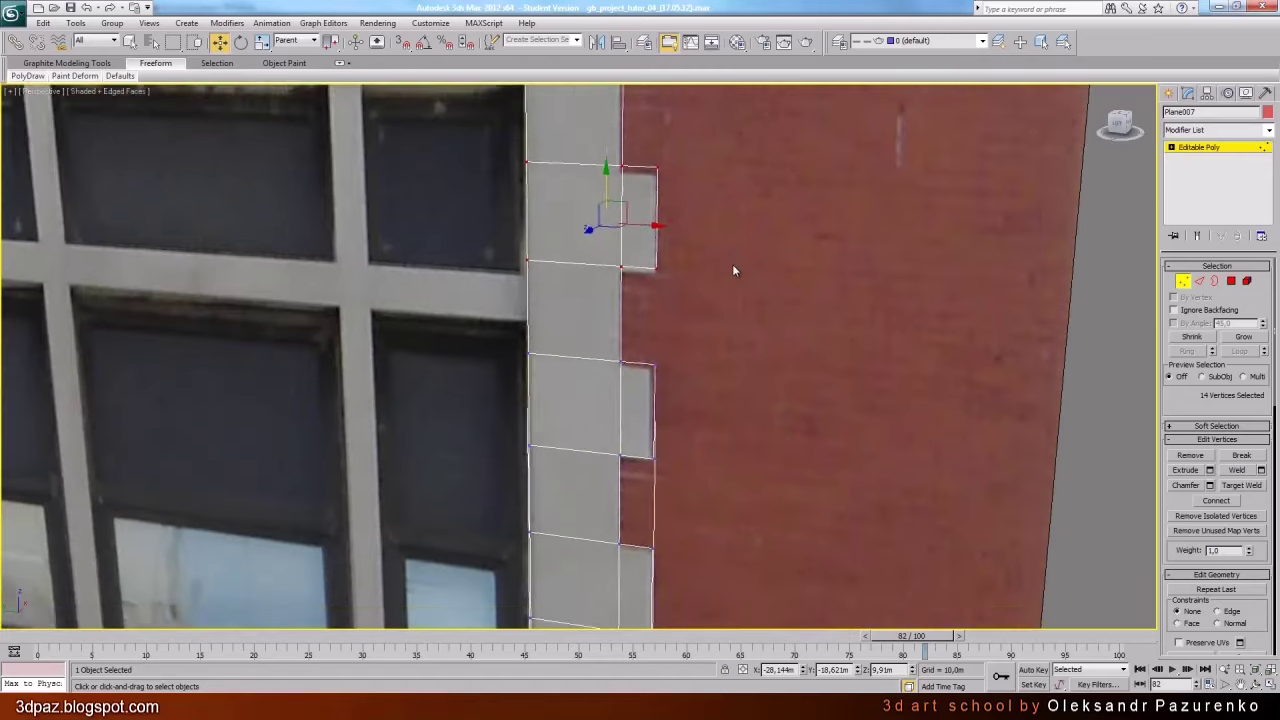
pyautogui.moveTo(733, 265); pyautogui.dragTo(731, 288, button='middle')
pyautogui.moveTo(607, 202); pyautogui.dragTo(607, 209)
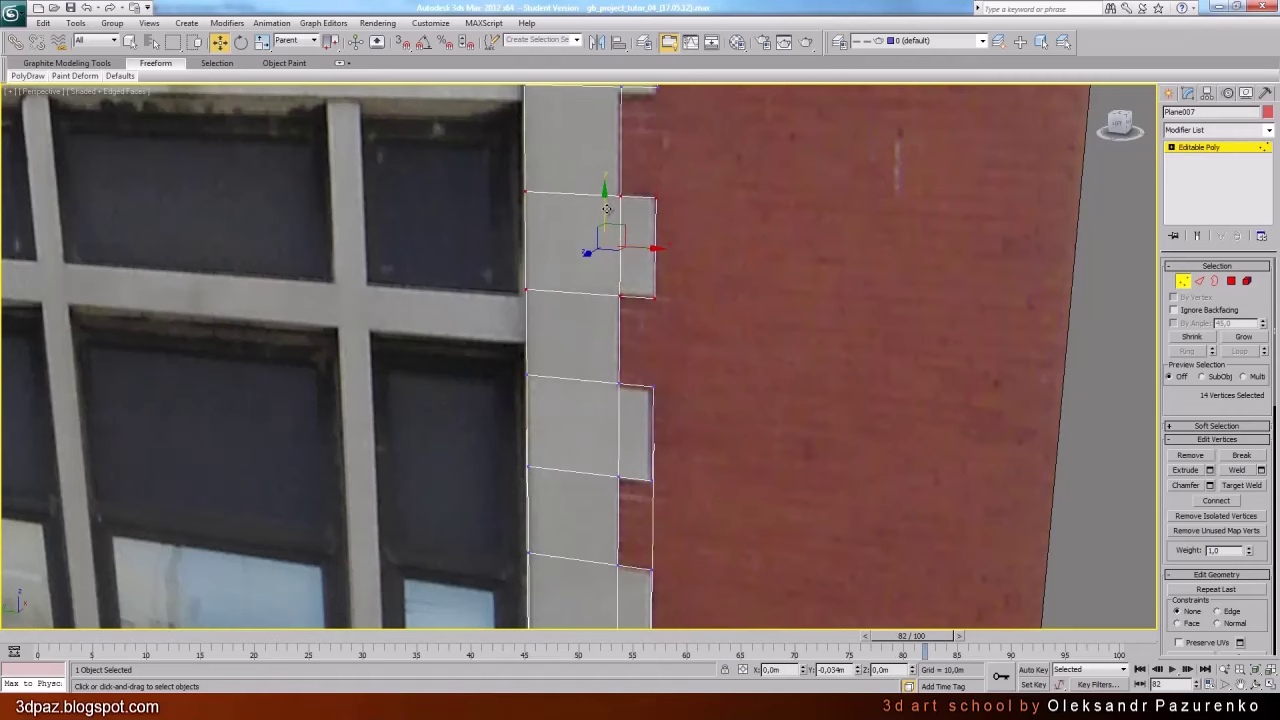
# Adjust the vertices of the blocks farther up the strip, one row after another, to line up with the photographed stones
pyautogui.scroll(-3, 747, 222)
pyautogui.moveTo(747, 222); pyautogui.dragTo(747, 306, button='middle')
pyautogui.moveTo(666, 326); pyautogui.dragTo(532, 258)
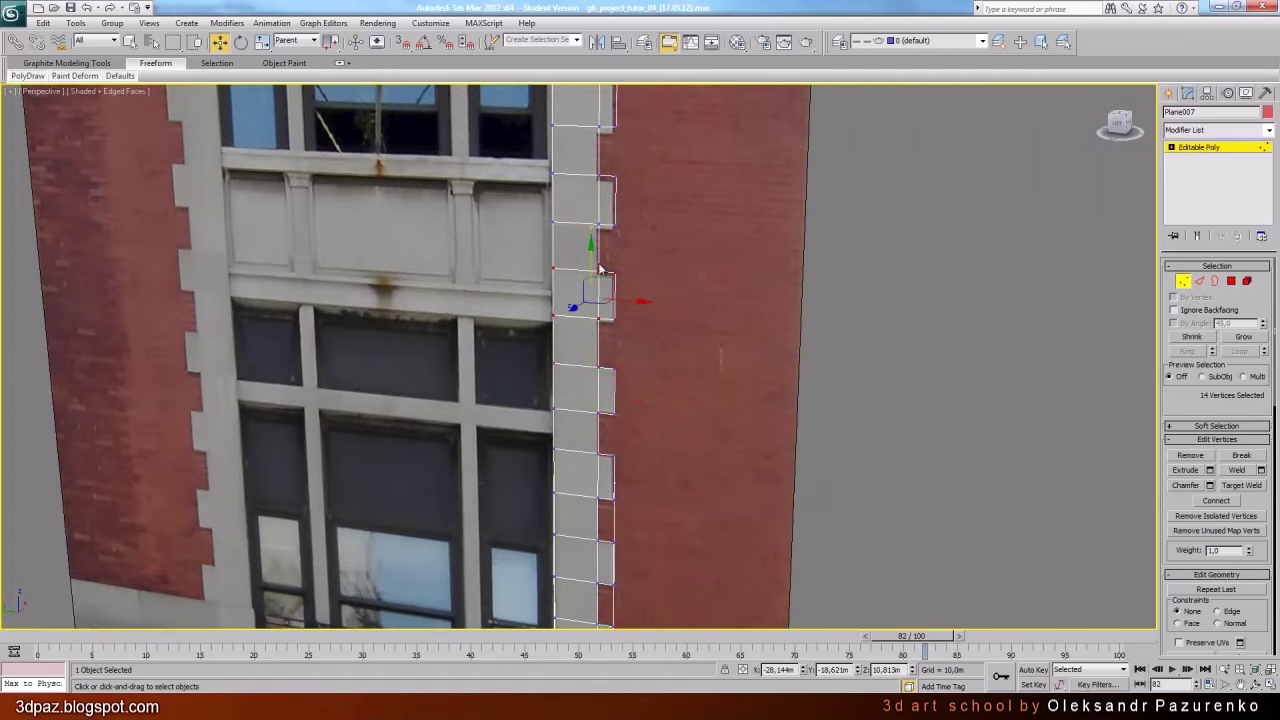
pyautogui.moveTo(679, 162); pyautogui.dragTo(667, 222, button='middle')
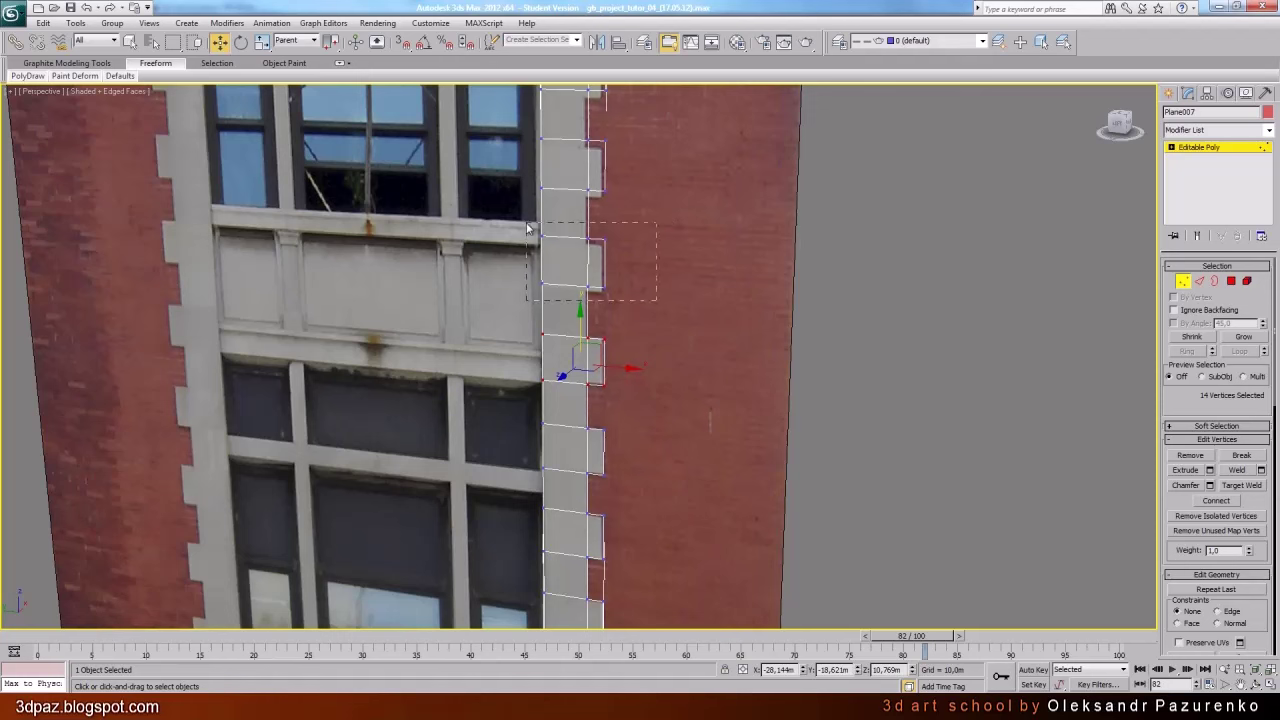
pyautogui.moveTo(527, 228); pyautogui.dragTo(579, 228)
pyautogui.moveTo(676, 195); pyautogui.dragTo(684, 268, button='middle')
pyautogui.moveTo(536, 258); pyautogui.dragTo(587, 245)
pyautogui.moveTo(587, 245); pyautogui.dragTo(587, 245)
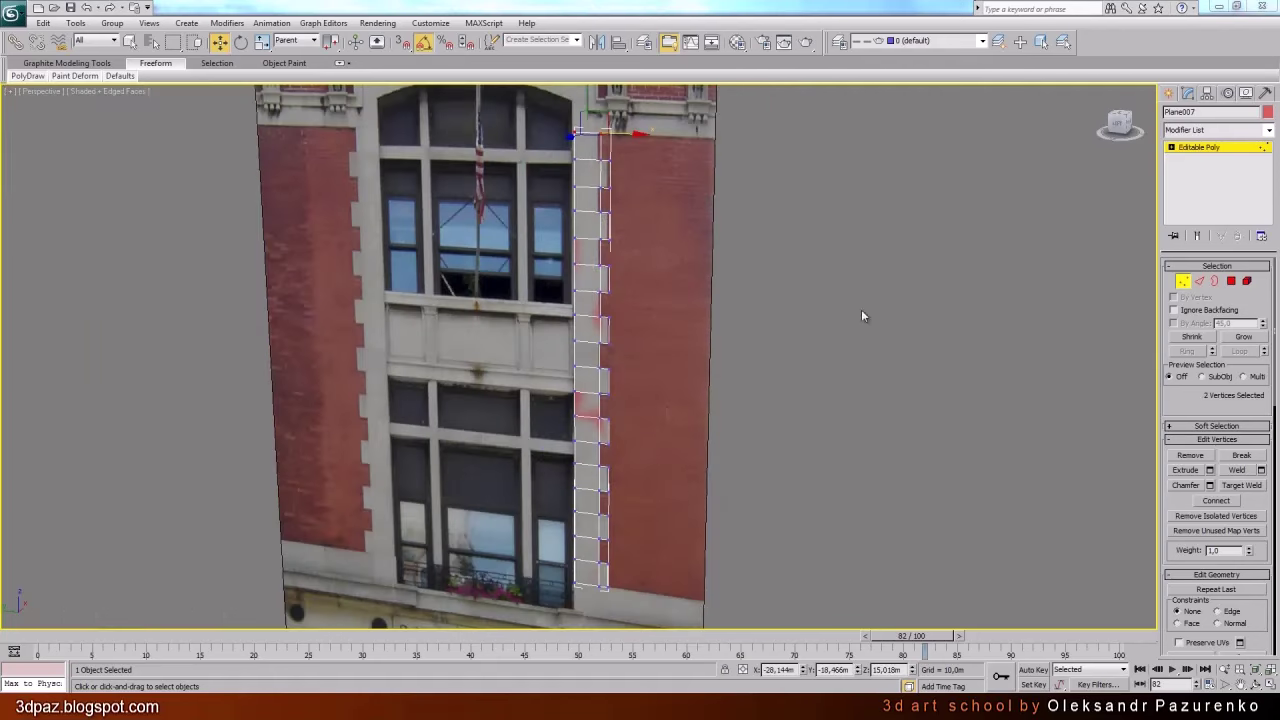
# Weld all vertices of the block strip with a threshold of 0.001 m and leave vertex editing
pyautogui.moveTo(535, 107); pyautogui.dragTo(684, 422)
pyautogui.moveTo(772, 611); pyautogui.dragTo(774, 610)
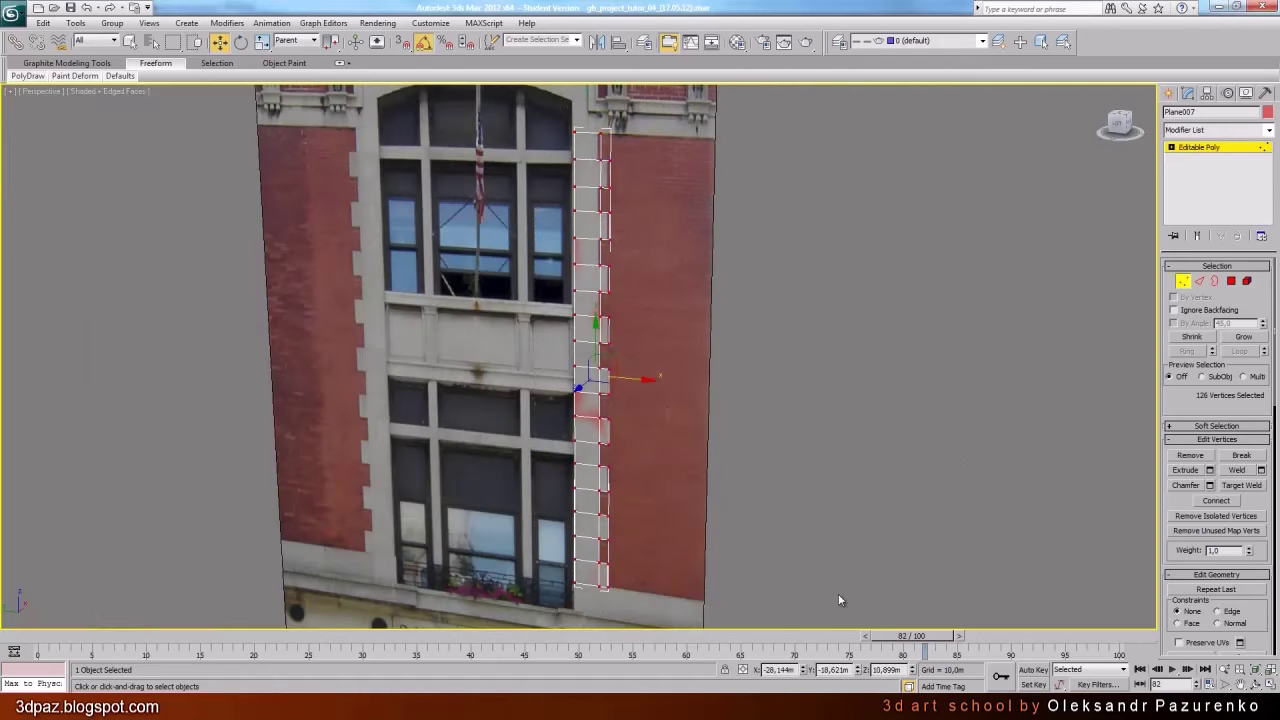
pyautogui.scroll(-3, 1220, 378)
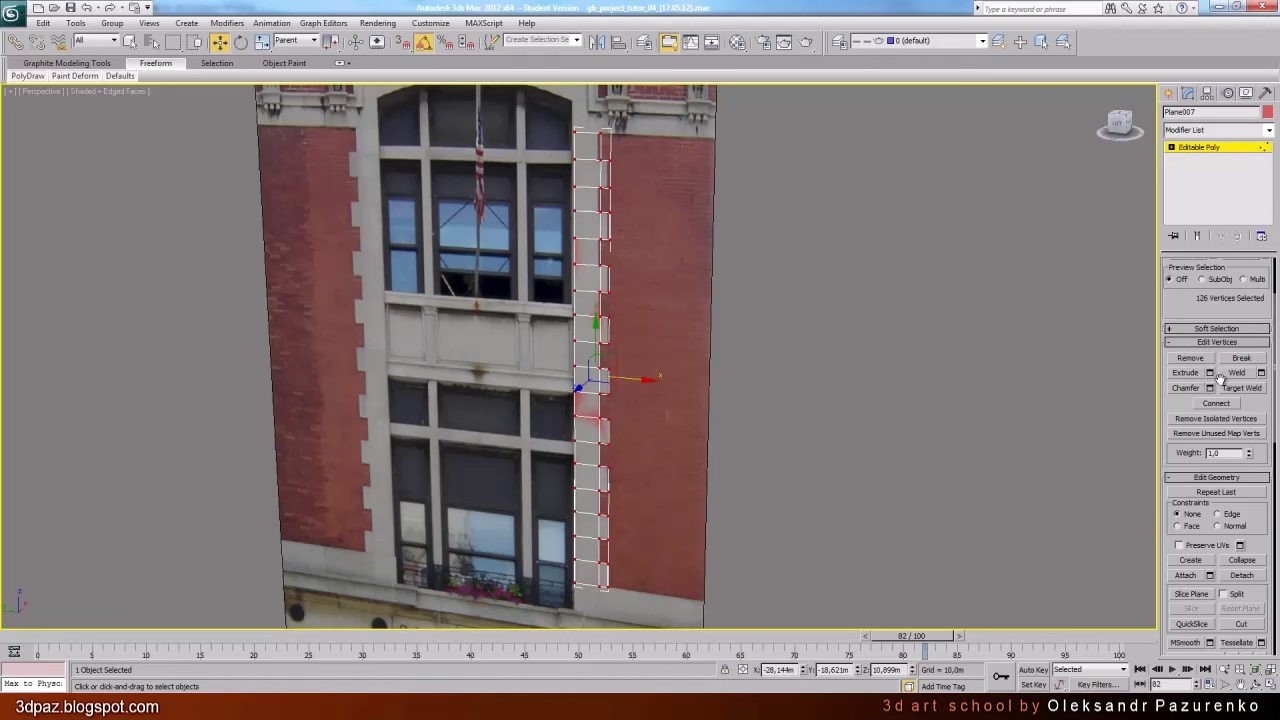
pyautogui.click(1261, 372)
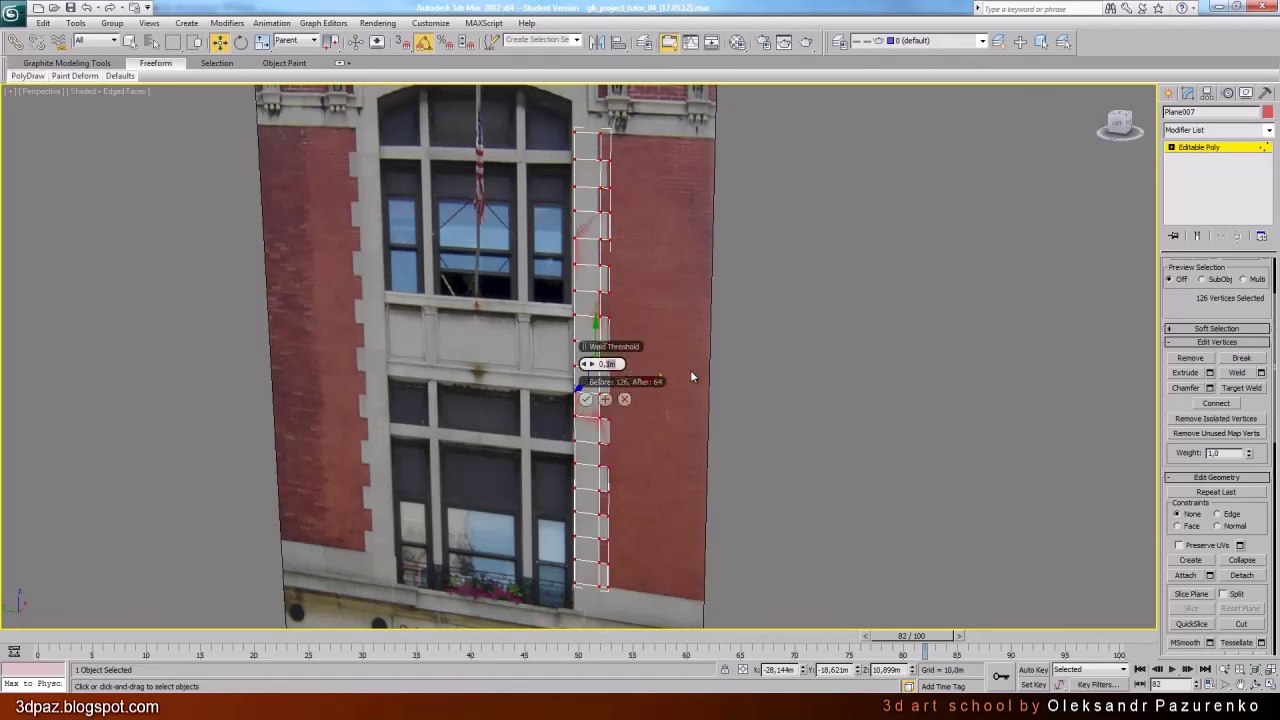
pyautogui.write('0,001')
pyautogui.click(587, 399)
pyautogui.moveTo(1176, 306); pyautogui.dragTo(1176, 404)
pyautogui.click(1183, 281)
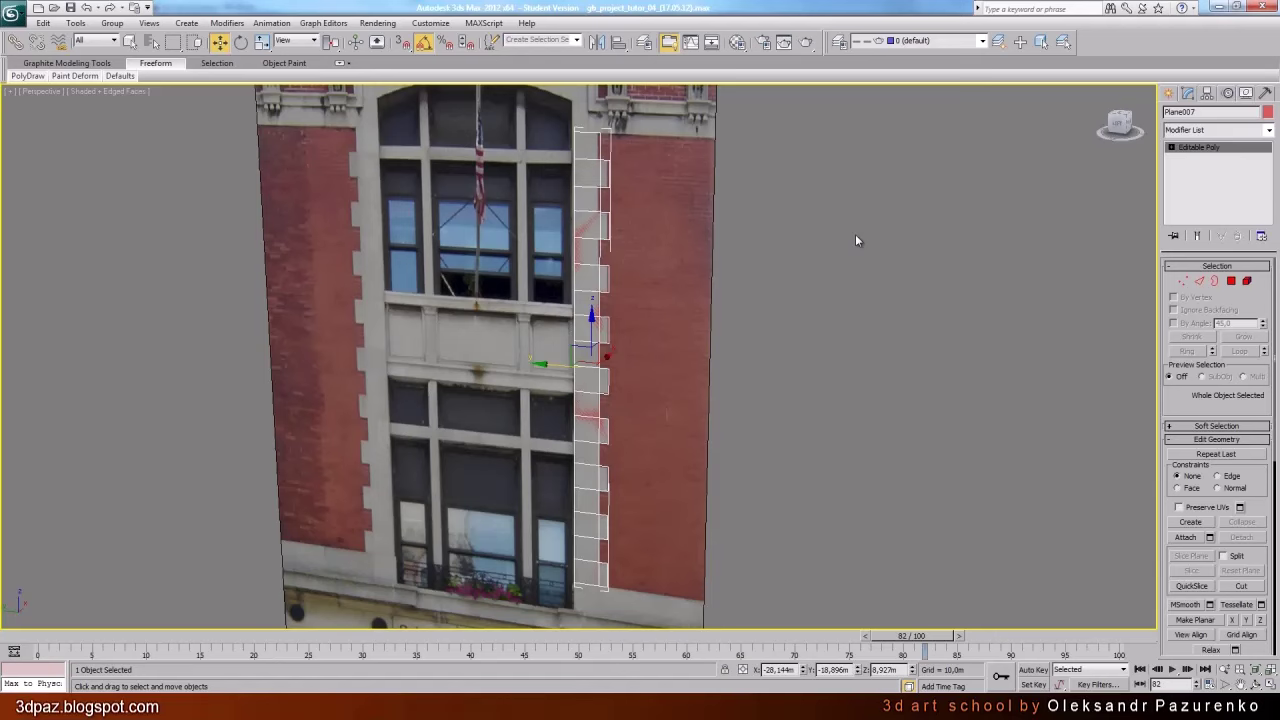
# Isolate the block strip, add a Shell modifier with an outer amount of 0.05 m, and exit isolation mode
pyautogui.hotkey('alt', 'q')
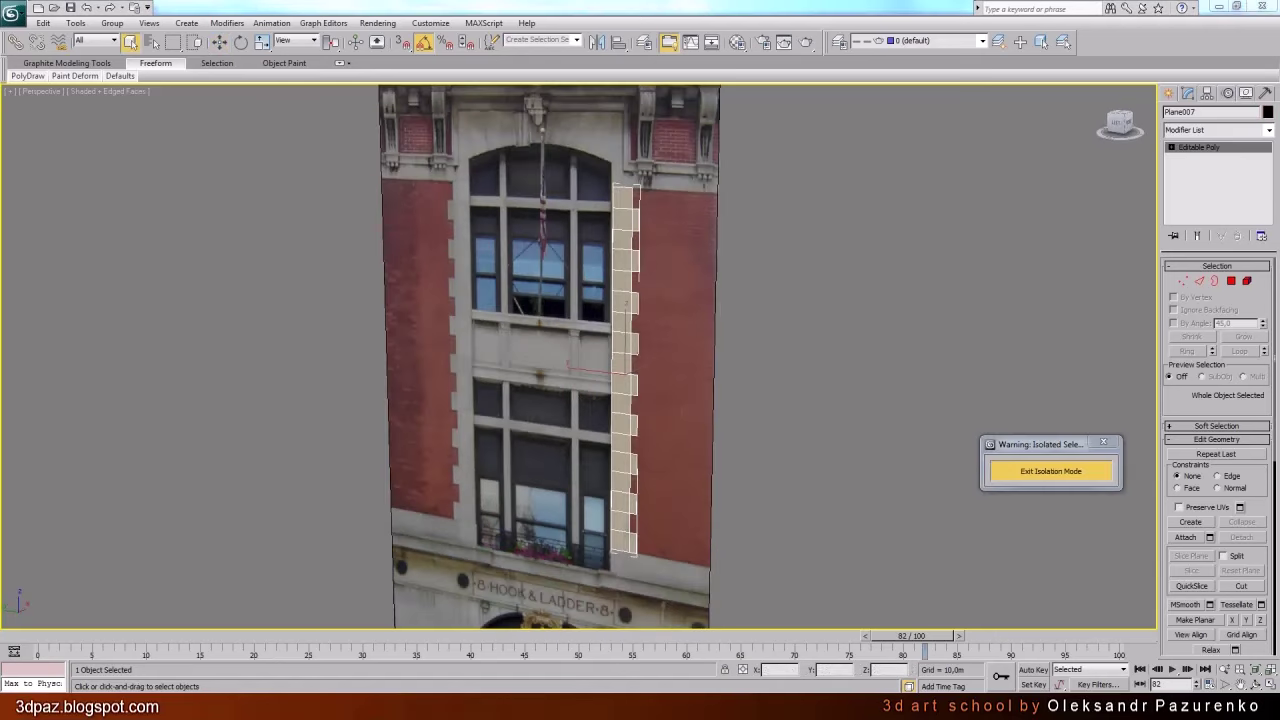
pyautogui.click(1269, 130)
pyautogui.scroll(-10, 1270, 397)
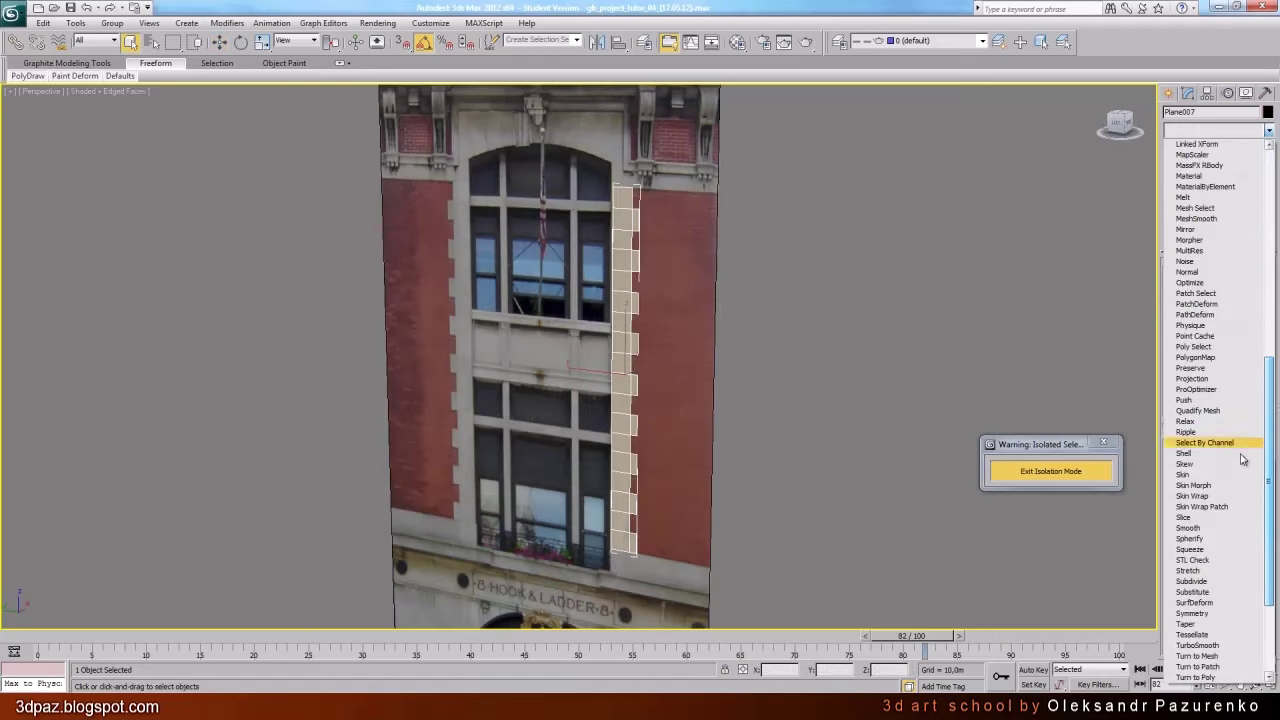
pyautogui.click(1195, 458)
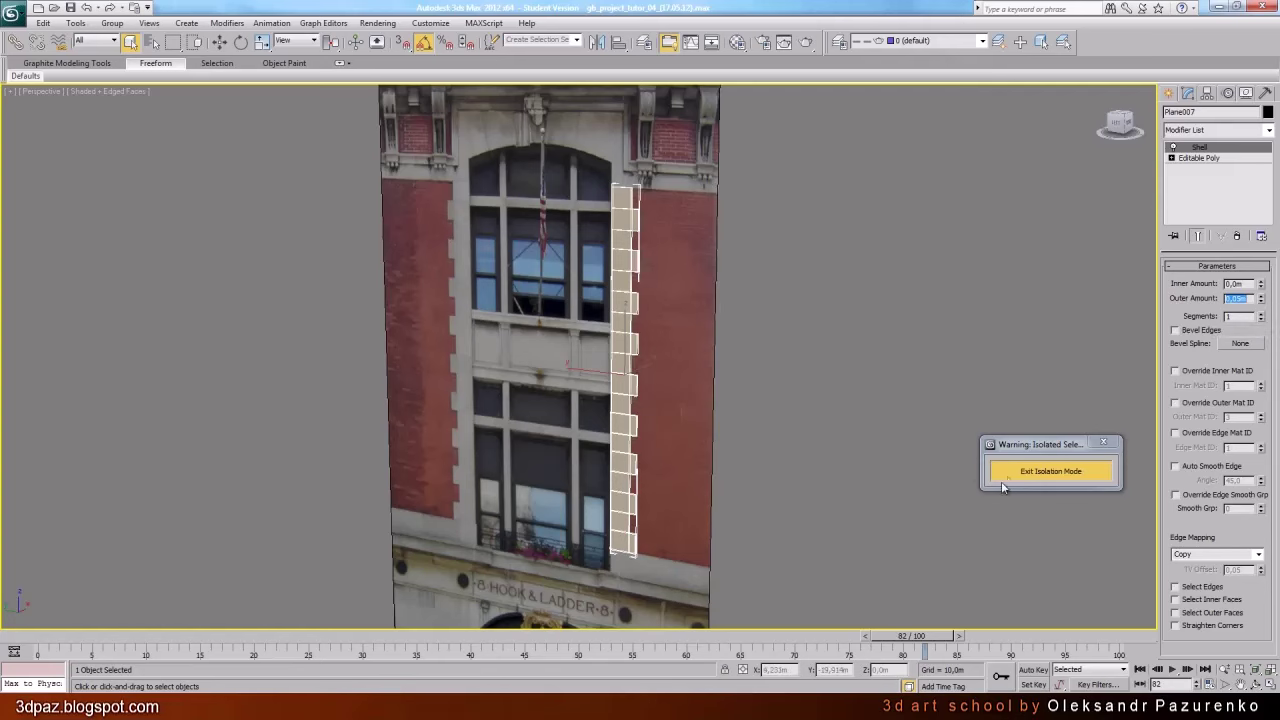
pyautogui.click(1043, 472)
# Examine how the thickened block strip sits against the wall, the window opening and the ledge beneath it
pyautogui.scroll(3, 907, 357)
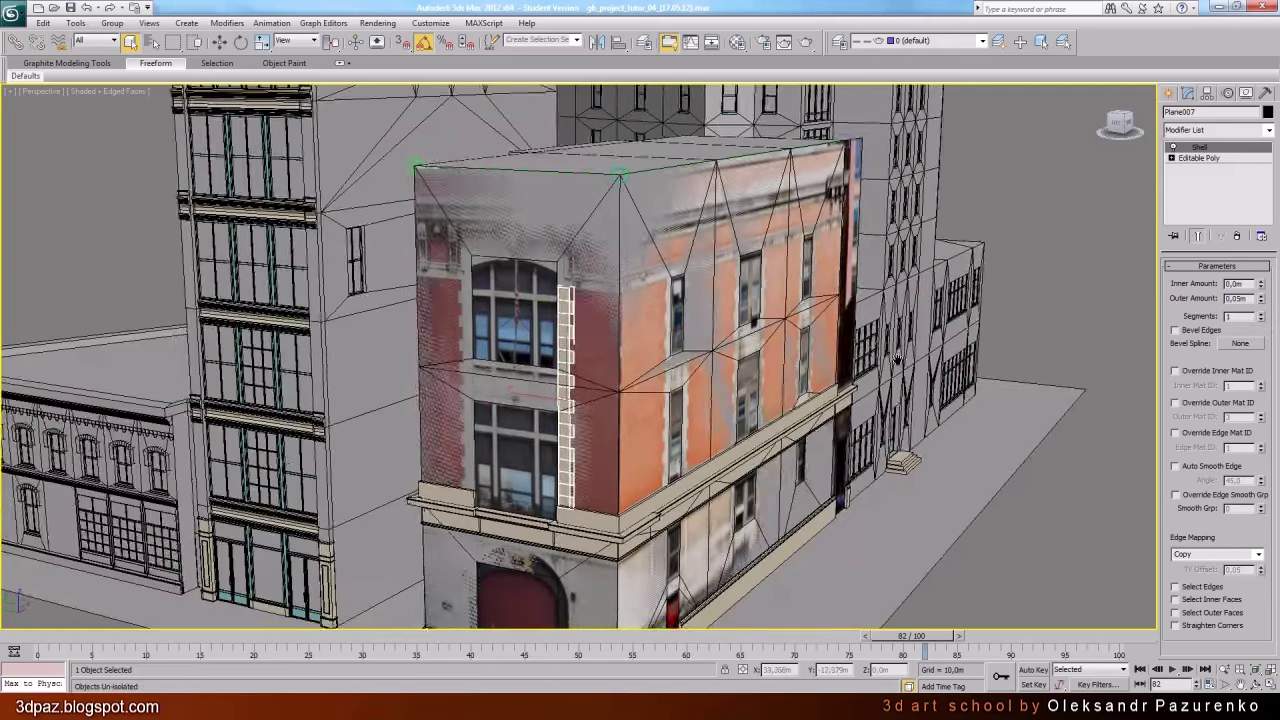
pyautogui.click(1074, 523)
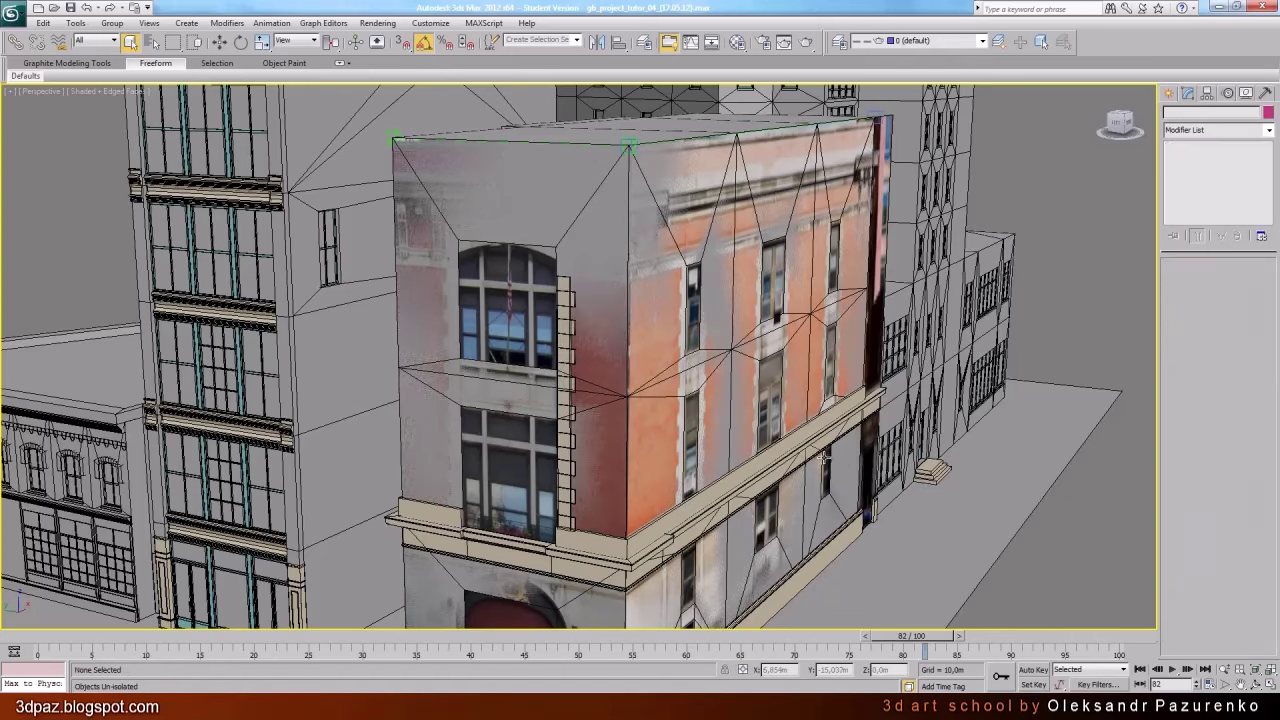
pyautogui.press('F4')
pyautogui.press('F4')
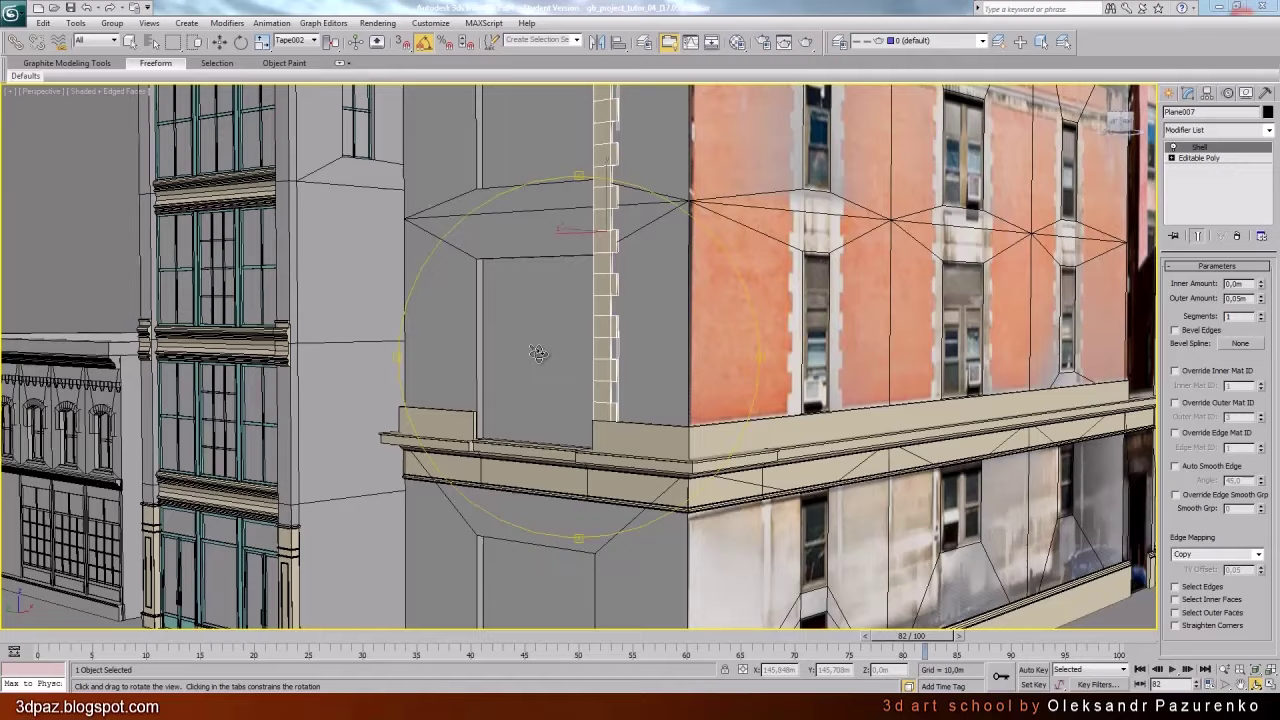
pyautogui.moveTo(599, 314); pyautogui.dragTo(651, 369)
pyautogui.moveTo(624, 391)
pyautogui.mouseDown(button='middle')
pyautogui.moveTo(634, 316)
pyautogui.moveTo(649, 306)
pyautogui.moveTo(643, 391)
pyautogui.moveTo(671, 397)
pyautogui.moveTo(624, 306)
pyautogui.moveTo(654, 397)
pyautogui.moveTo(677, 380)
pyautogui.moveTo(620, 388)
pyautogui.mouseUp(button='middle')
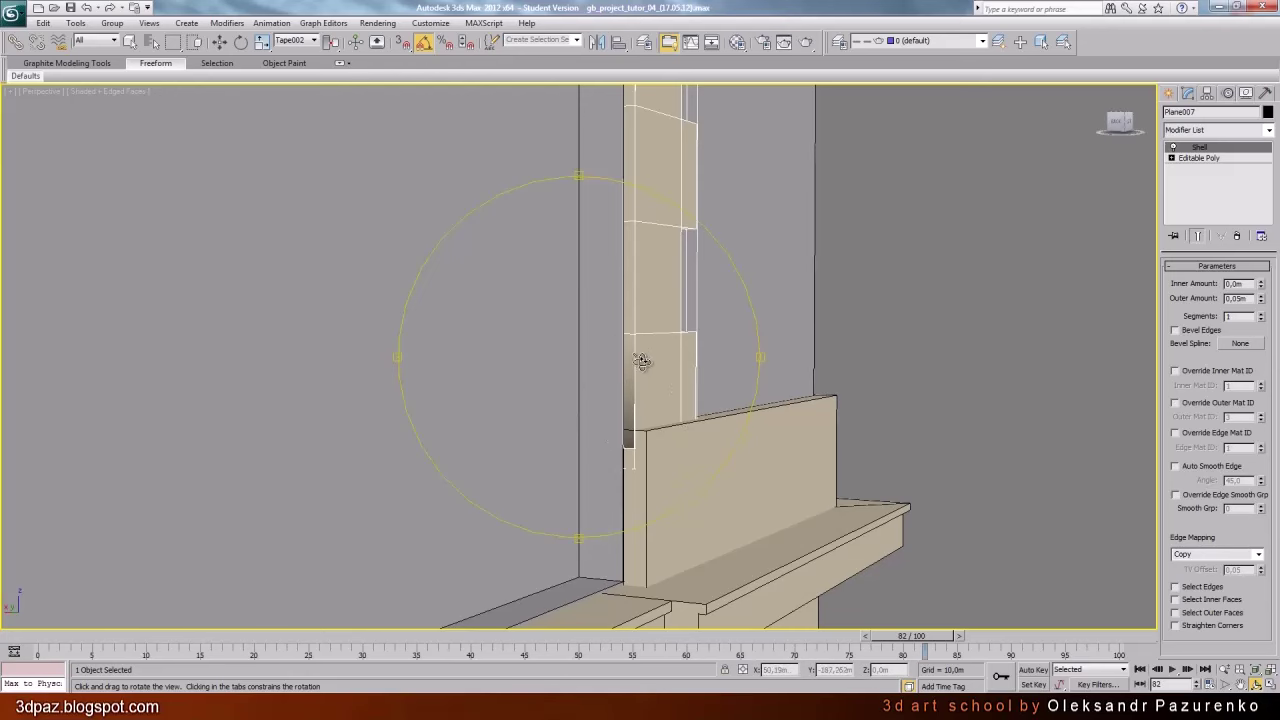
pyautogui.moveTo(649, 355); pyautogui.dragTo(562, 348)
pyautogui.keyDown('alt'); pyautogui.moveTo(561, 347); pyautogui.dragTo(666, 343, button='middle'); pyautogui.keyUp('alt')
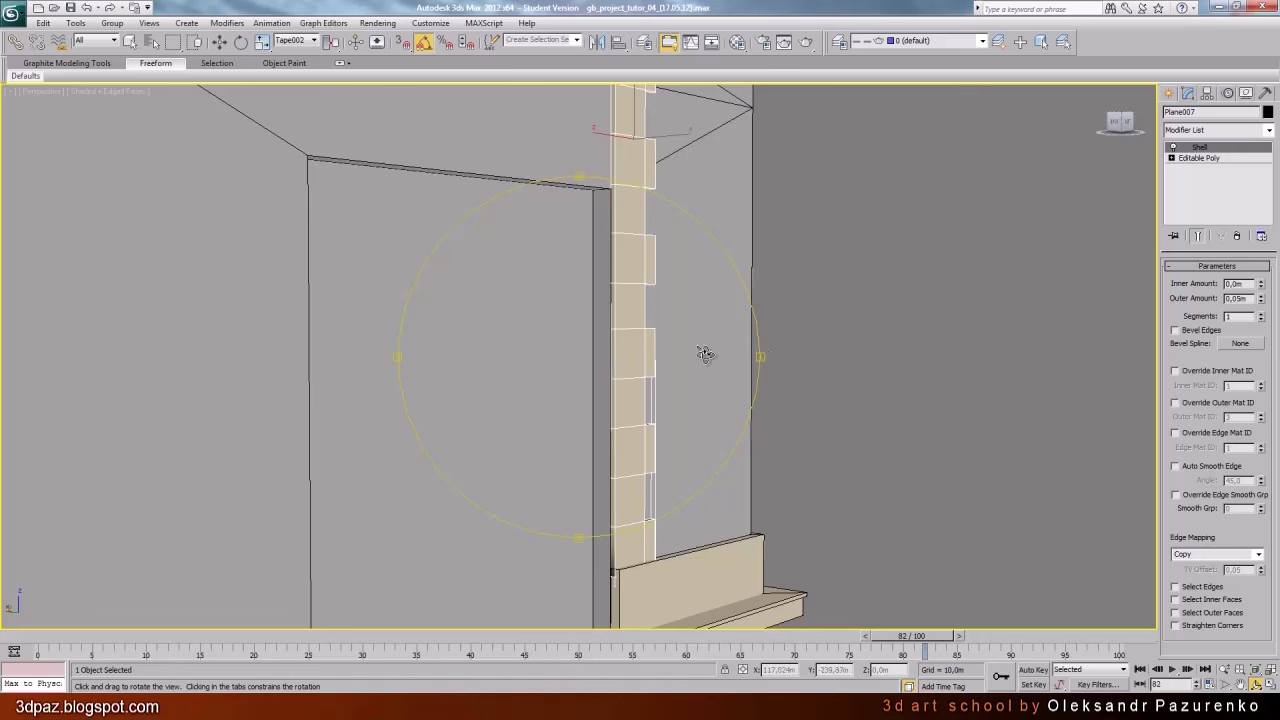
# Add a Smooth modifier to the block strip and enable Auto Smooth
pyautogui.click(1270, 135)
pyautogui.moveTo(1270, 212); pyautogui.dragTo(1278, 500)
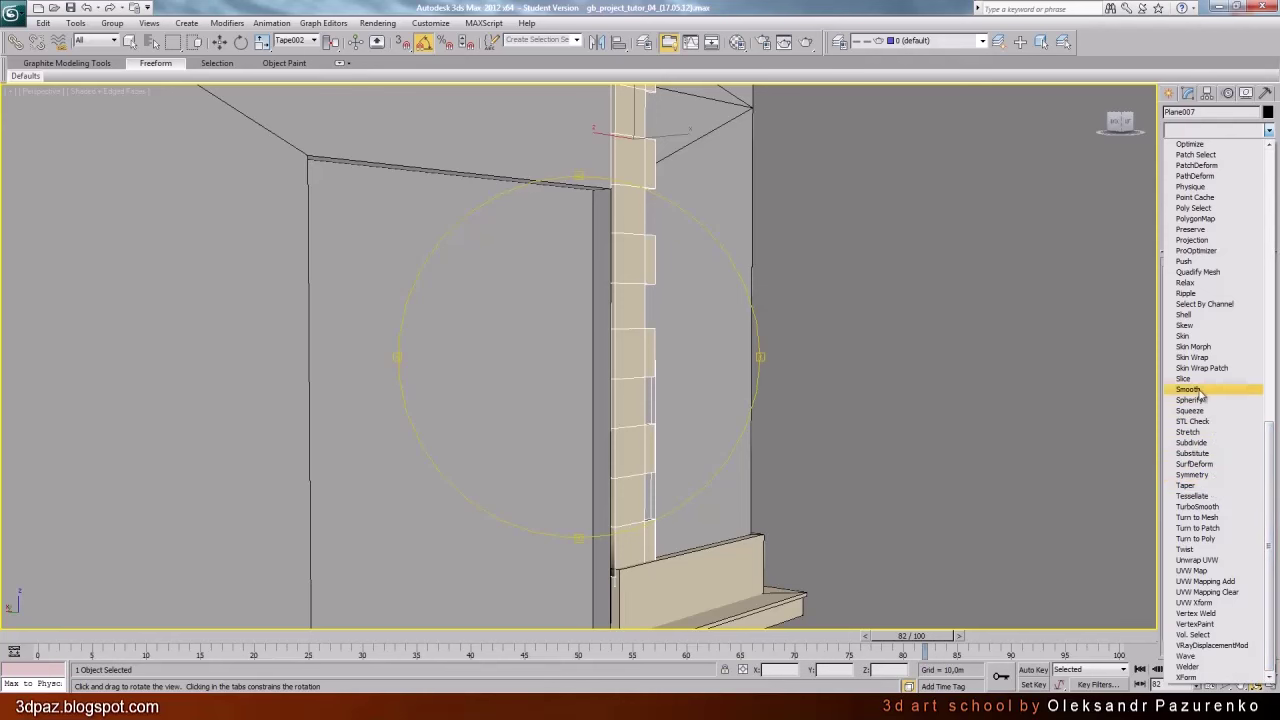
pyautogui.click(1199, 390)
pyautogui.moveTo(686, 380); pyautogui.dragTo(669, 374)
pyautogui.moveTo(674, 375); pyautogui.dragTo(708, 374, button='middle')
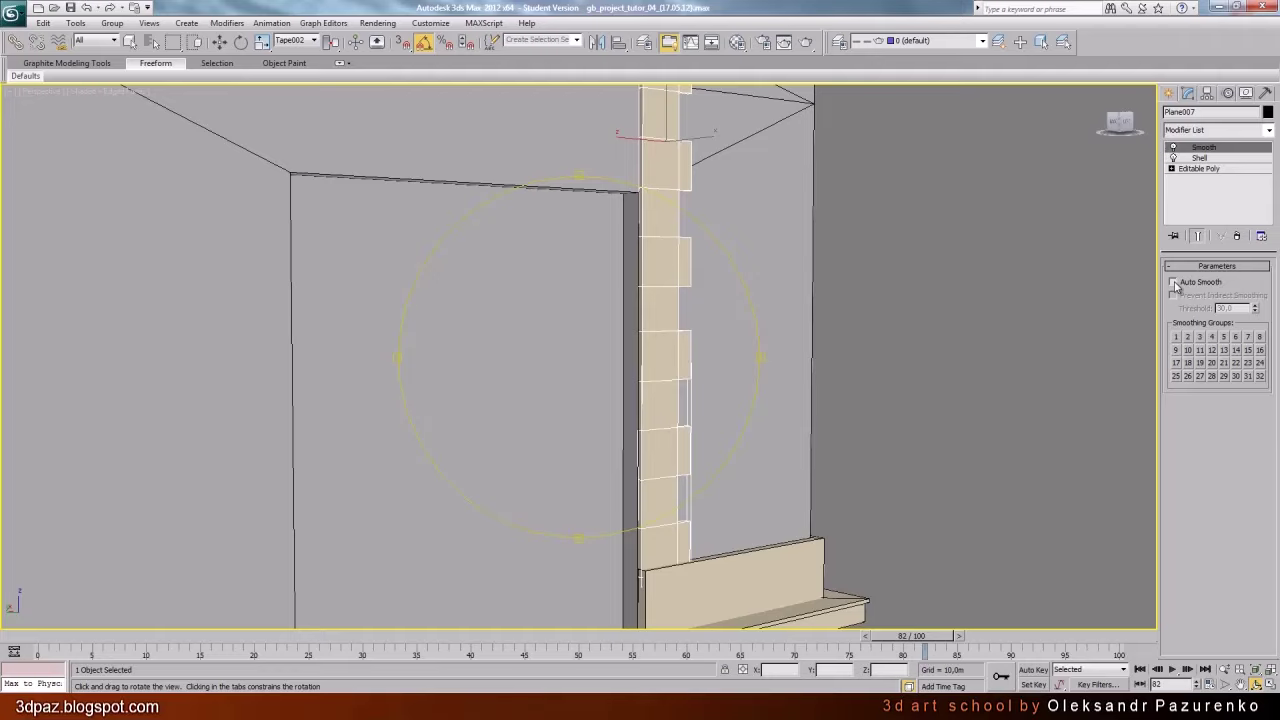
pyautogui.click(1175, 283)
# Mirror the block strip as a copy along the Z axis in the Tape002 coordinate system
pyautogui.moveTo(647, 355)
pyautogui.keyDown('alt'); pyautogui.mouseDown(button='middle')
pyautogui.moveTo(574, 354)
pyautogui.moveTo(691, 329)
pyautogui.moveTo(652, 379)
pyautogui.moveTo(660, 366)
pyautogui.mouseUp(button='middle'); pyautogui.keyUp('alt')
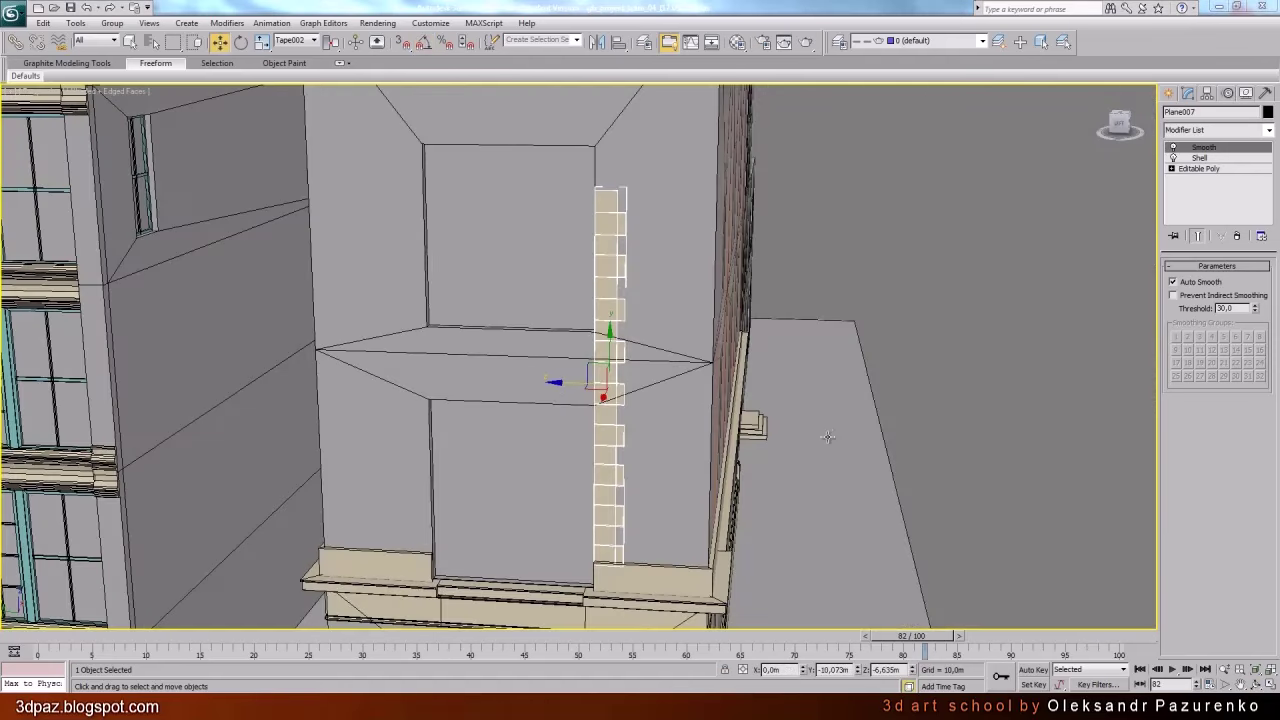
pyautogui.moveTo(828, 437); pyautogui.dragTo(839, 407, button='middle')
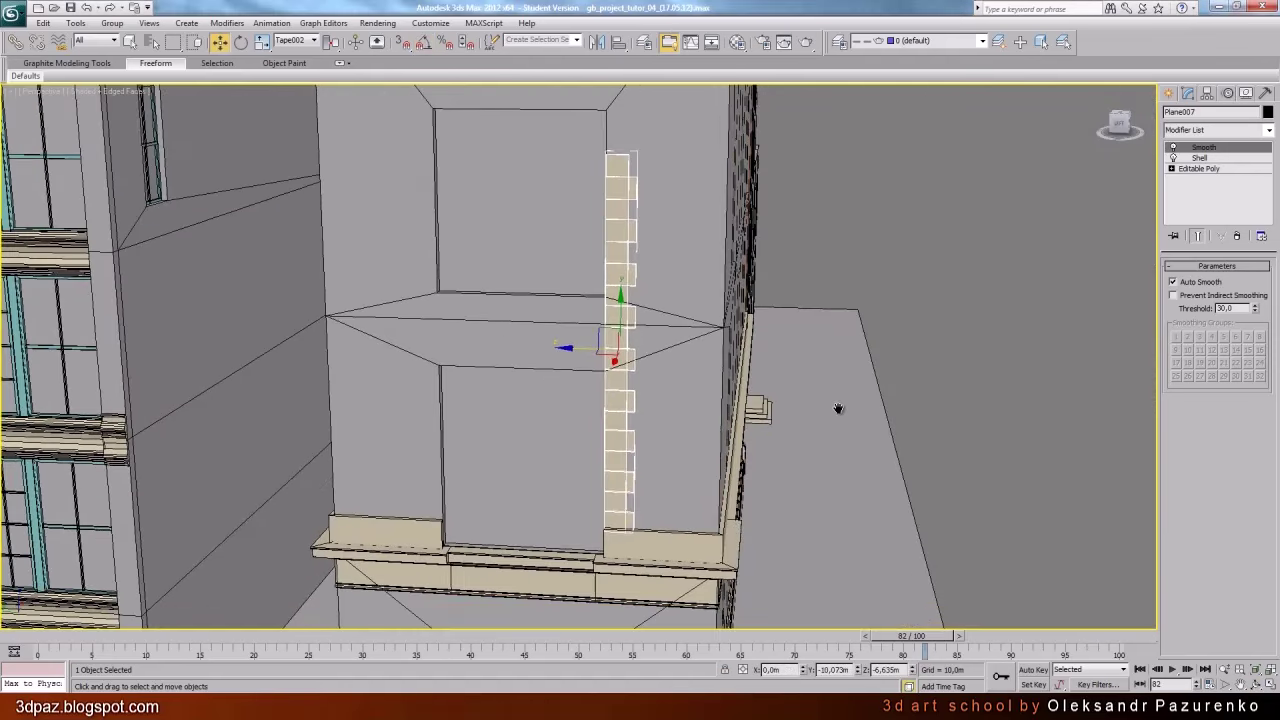
pyautogui.scroll(3, 653, 373)
pyautogui.click(1257, 685)
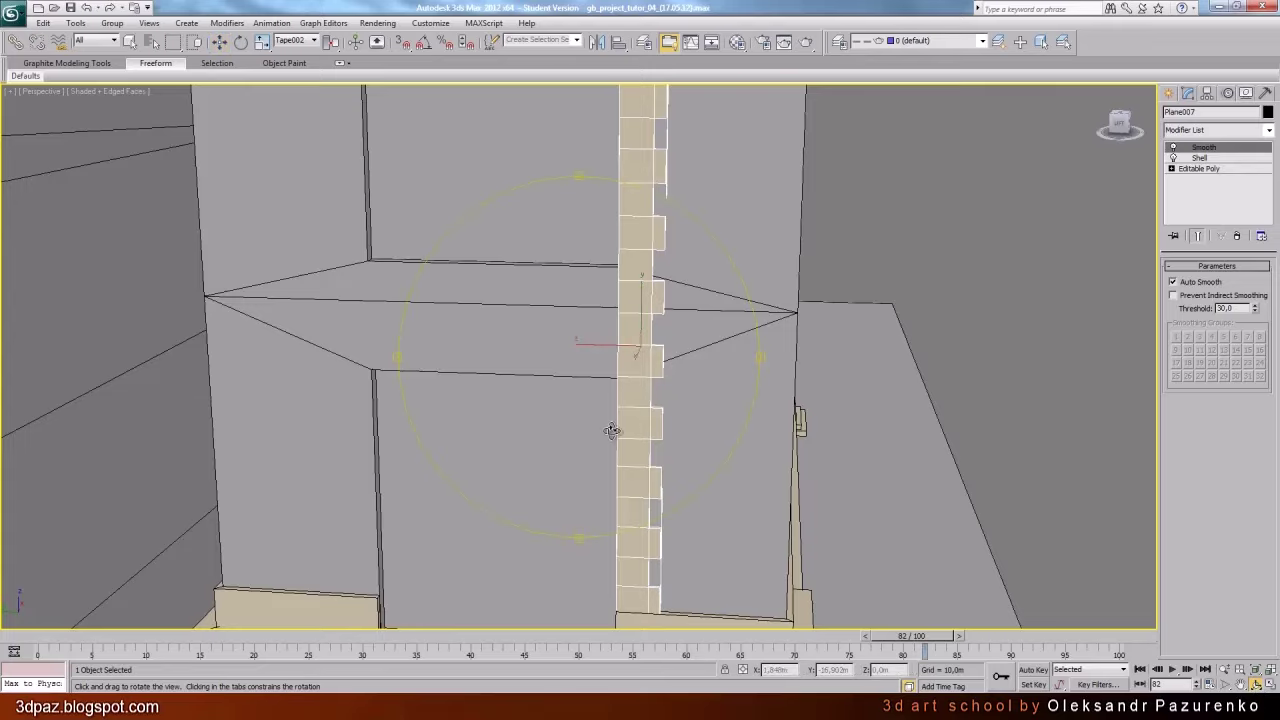
pyautogui.moveTo(611, 429); pyautogui.dragTo(668, 340)
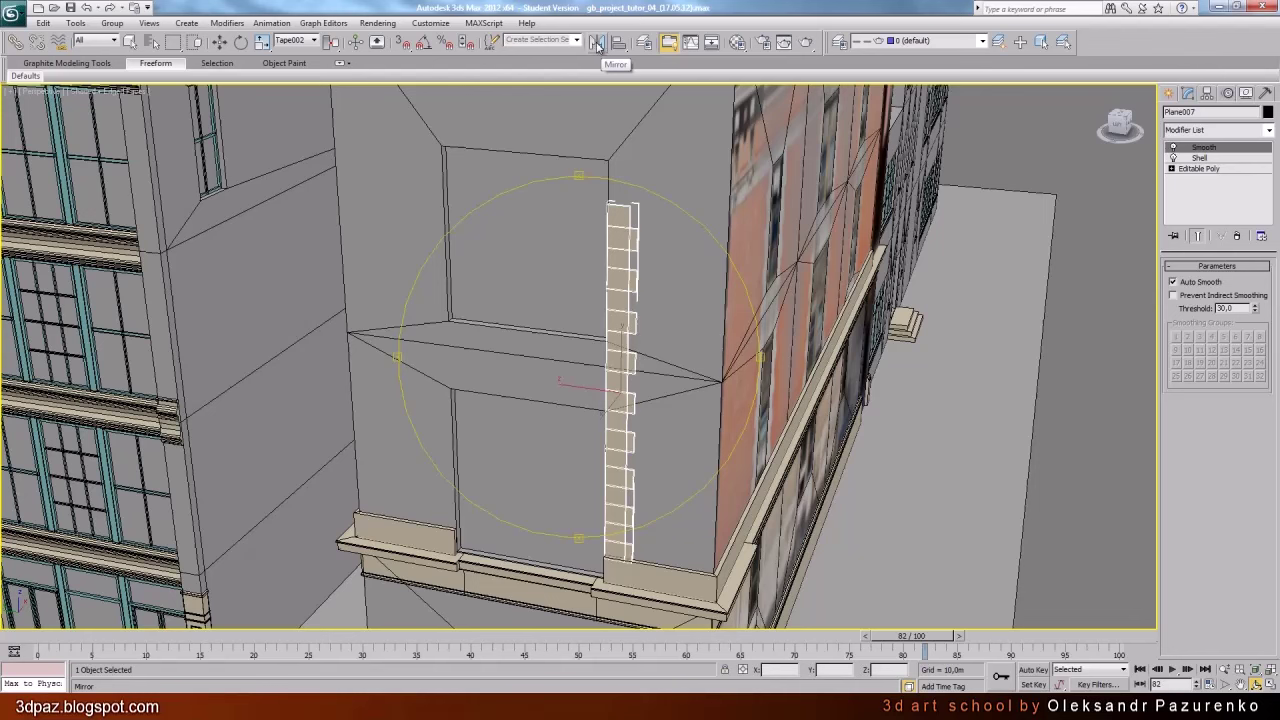
pyautogui.click(597, 42)
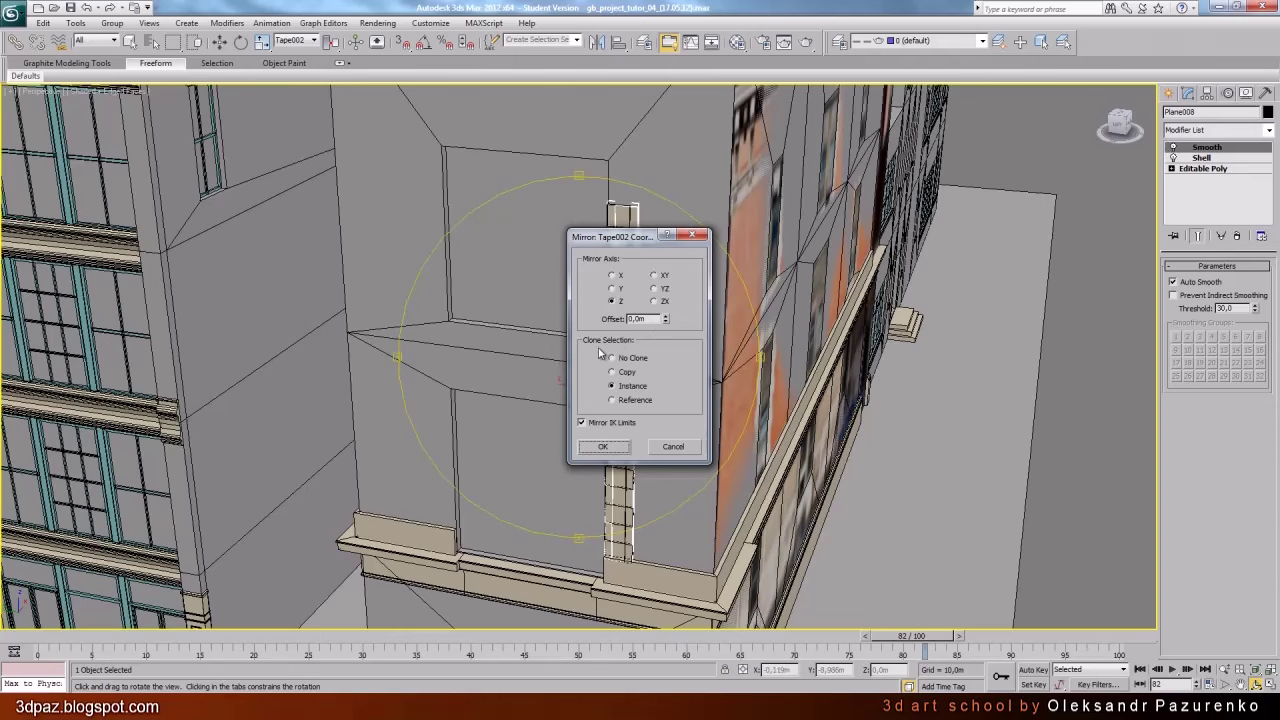
pyautogui.click(622, 372)
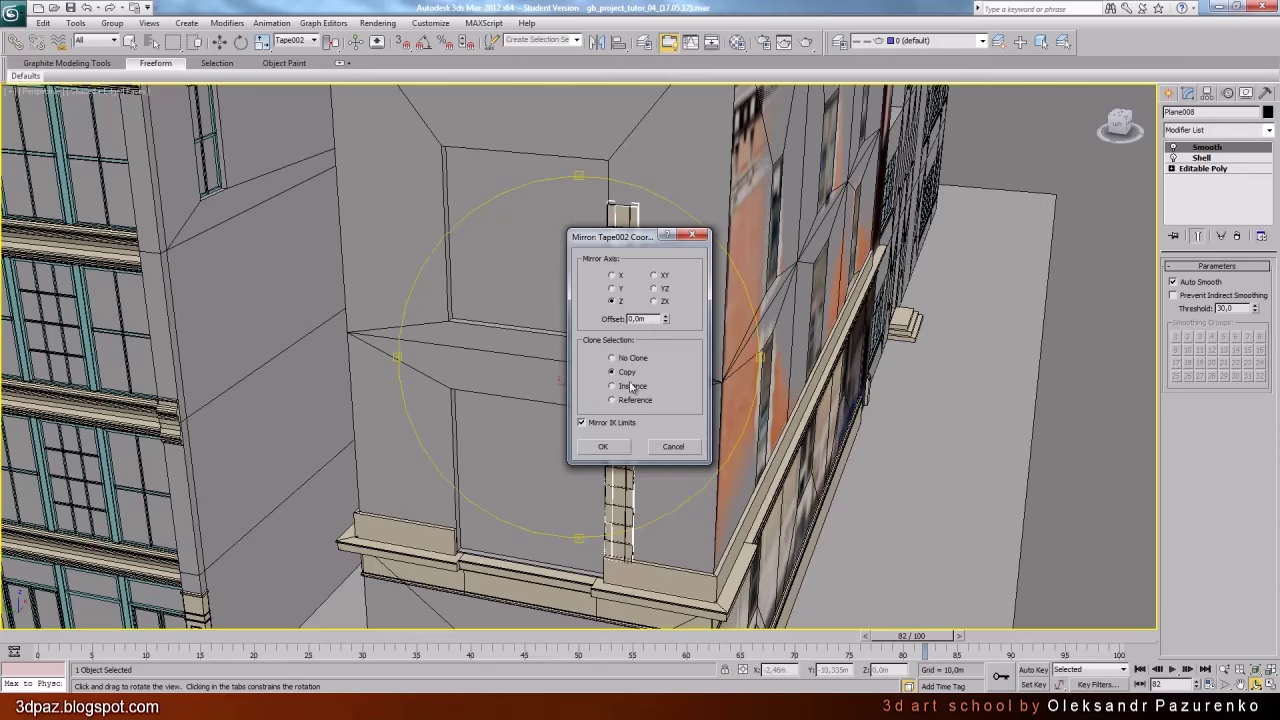
pyautogui.click(616, 448)
# Move the mirrored block strip along Tape002's Z axis to the opposite edge of the front window opening, and deselect it
pyautogui.moveTo(634, 446); pyautogui.dragTo(630, 367)
pyautogui.moveTo(630, 366)
pyautogui.keyDown('alt'); pyautogui.mouseDown(button='middle')
pyautogui.moveTo(652, 350)
pyautogui.moveTo(628, 369)
pyautogui.mouseUp(button='middle'); pyautogui.keyUp('alt')
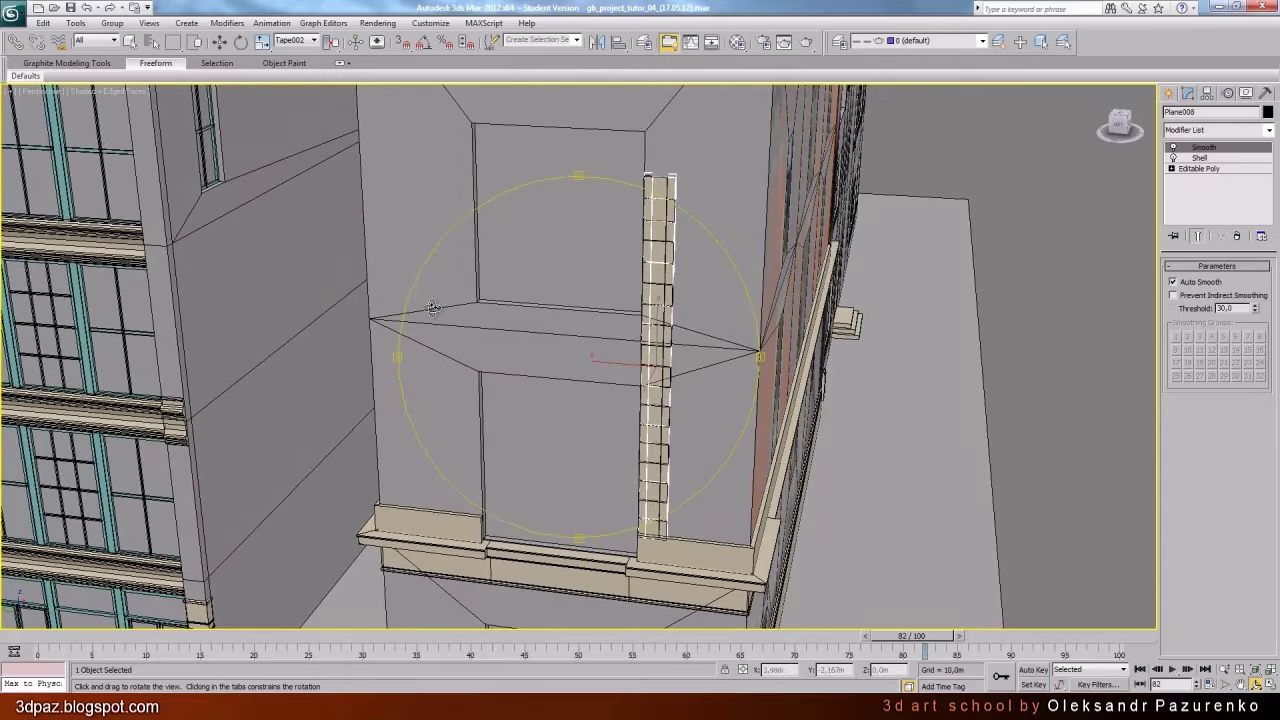
pyautogui.keyDown('alt'); pyautogui.moveTo(675, 285); pyautogui.dragTo(480, 271, button='middle'); pyautogui.keyUp('alt')
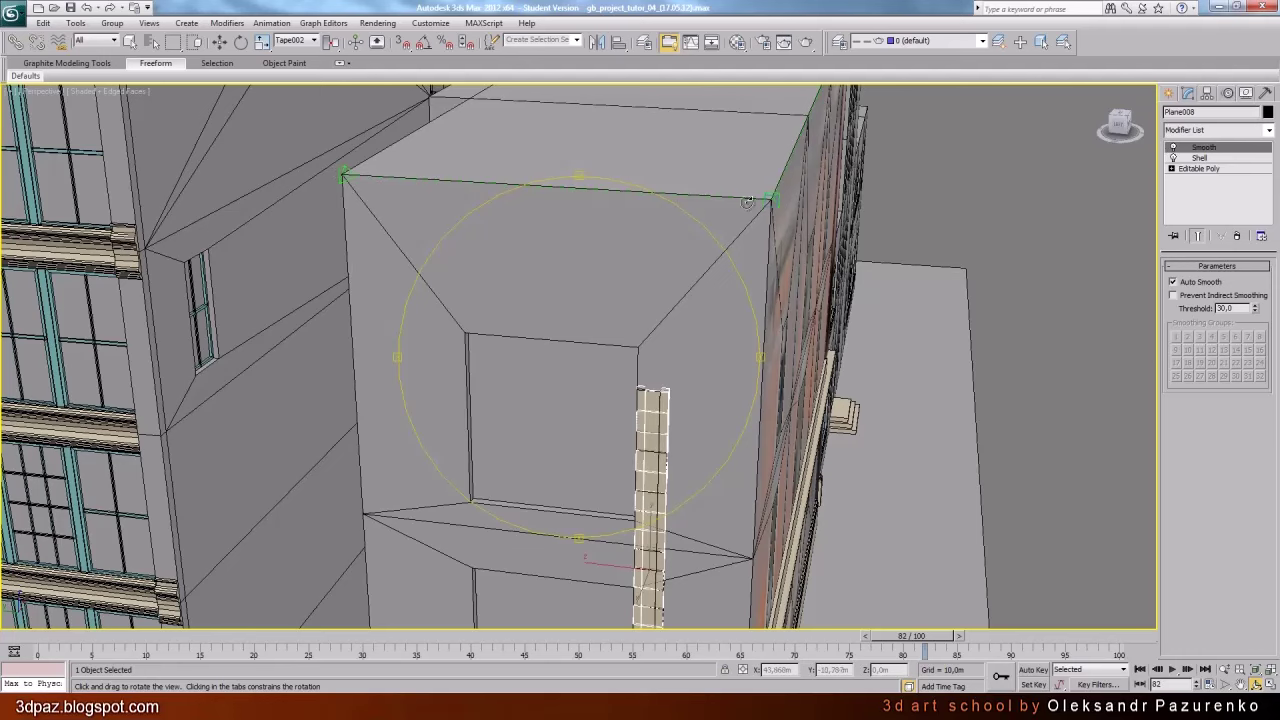
pyautogui.keyDown('alt'); pyautogui.moveTo(666, 450); pyautogui.dragTo(498, 258, button='middle'); pyautogui.keyUp('alt')
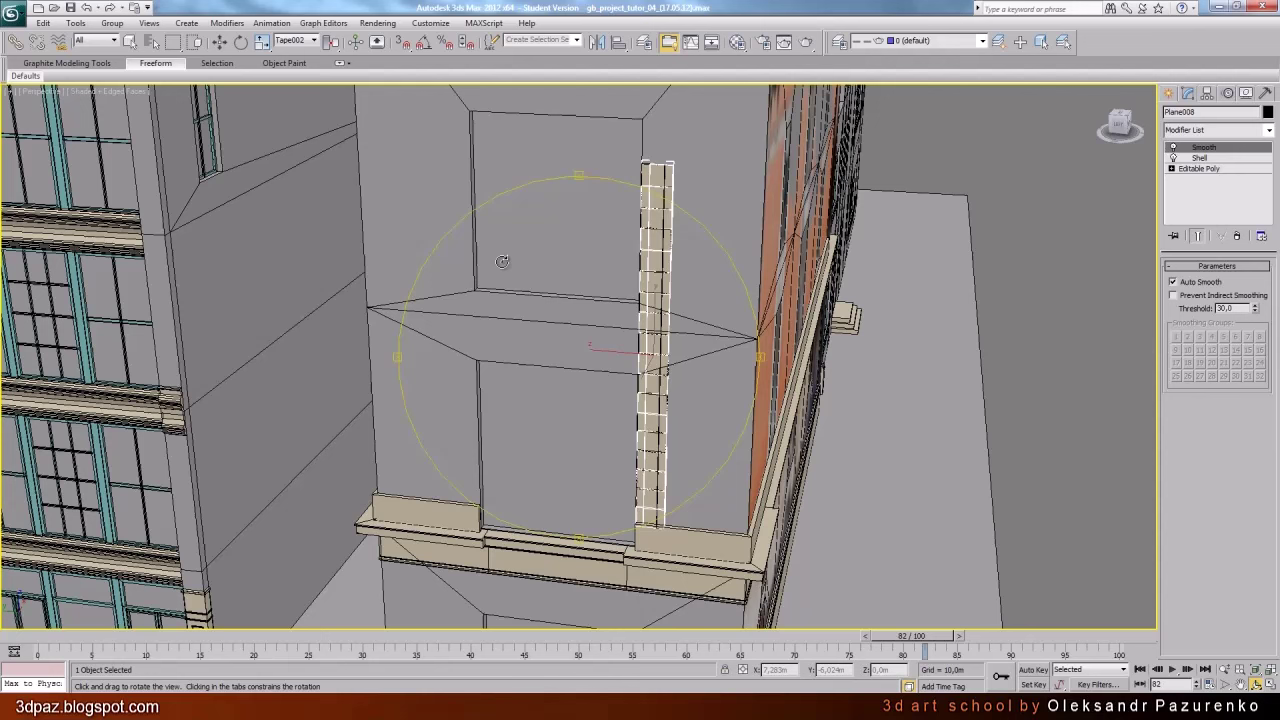
pyautogui.click(314, 40)
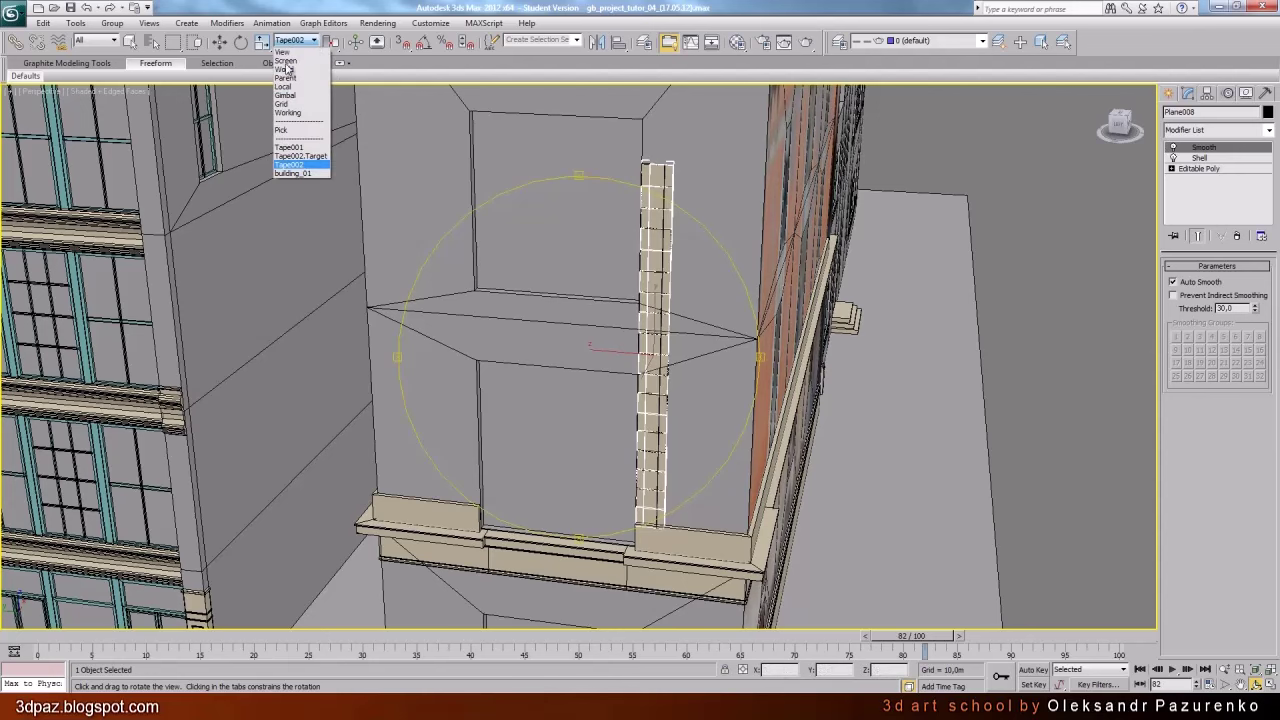
pyautogui.click(288, 164)
pyautogui.moveTo(594, 325); pyautogui.dragTo(590, 344, button='middle')
pyautogui.click(219, 41)
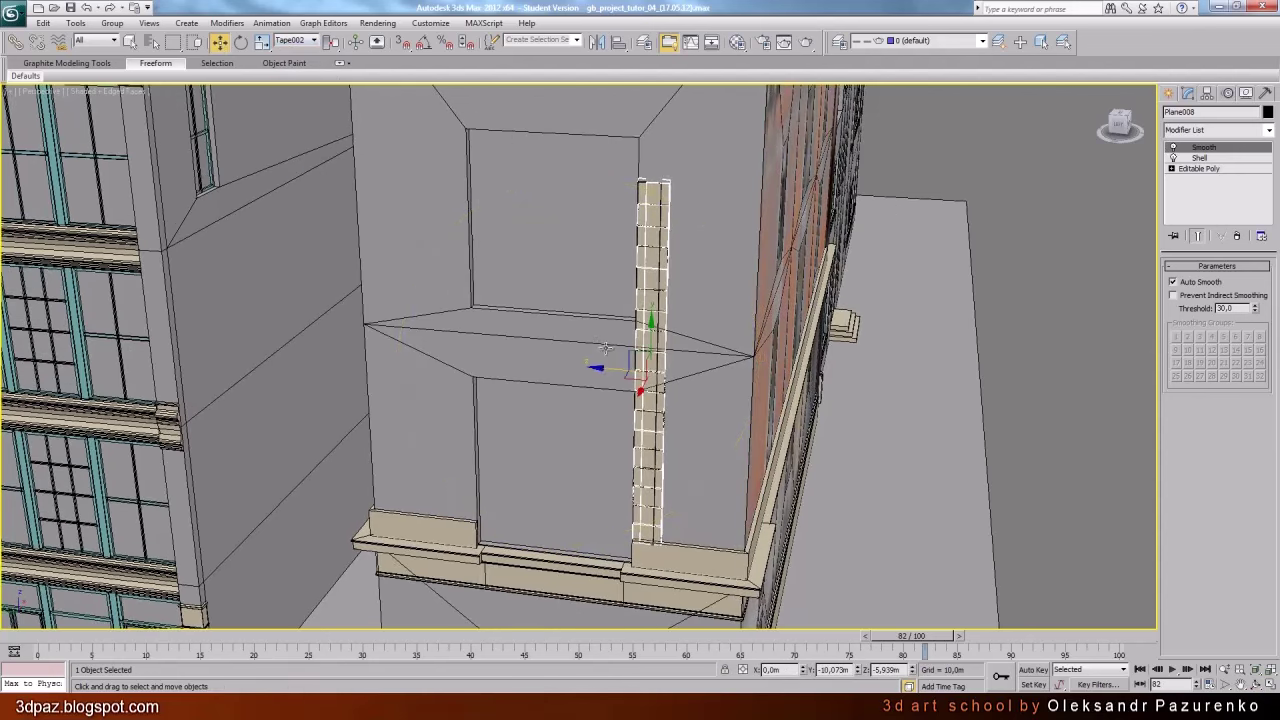
pyautogui.moveTo(608, 368); pyautogui.dragTo(419, 338)
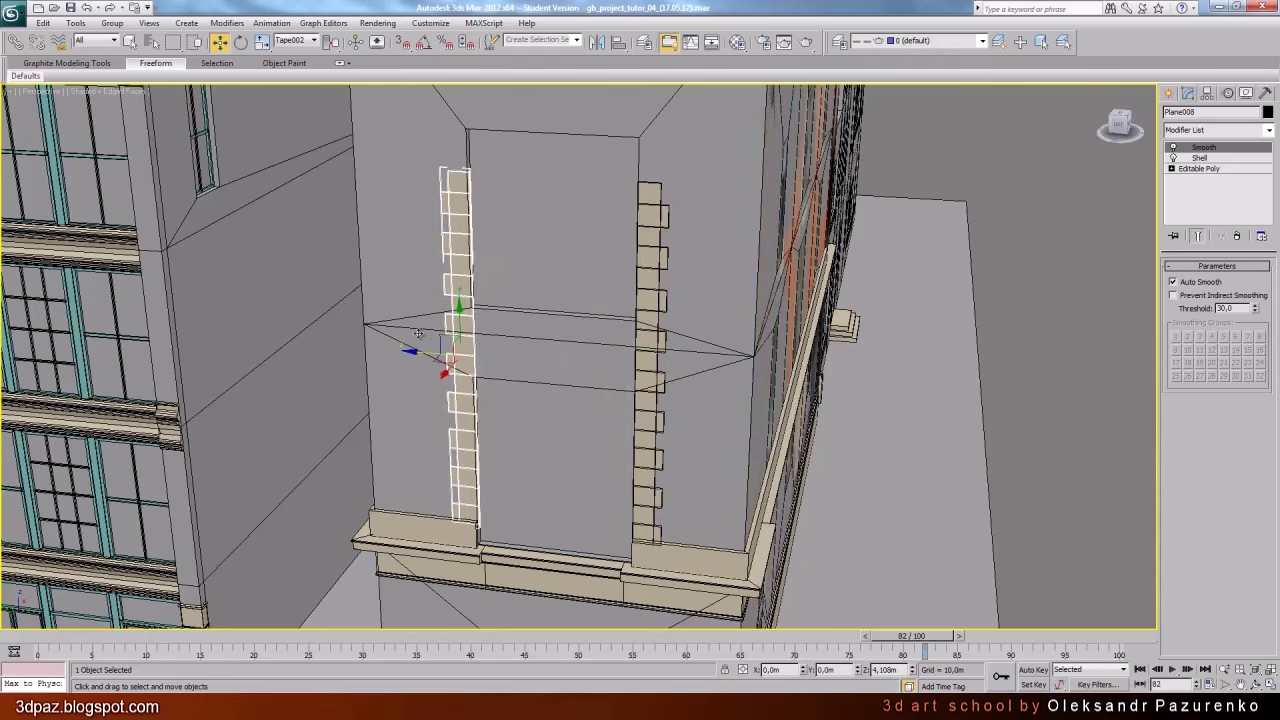
pyautogui.moveTo(630, 365); pyautogui.dragTo(671, 331, button='middle')
pyautogui.scroll(6, 650, 324)
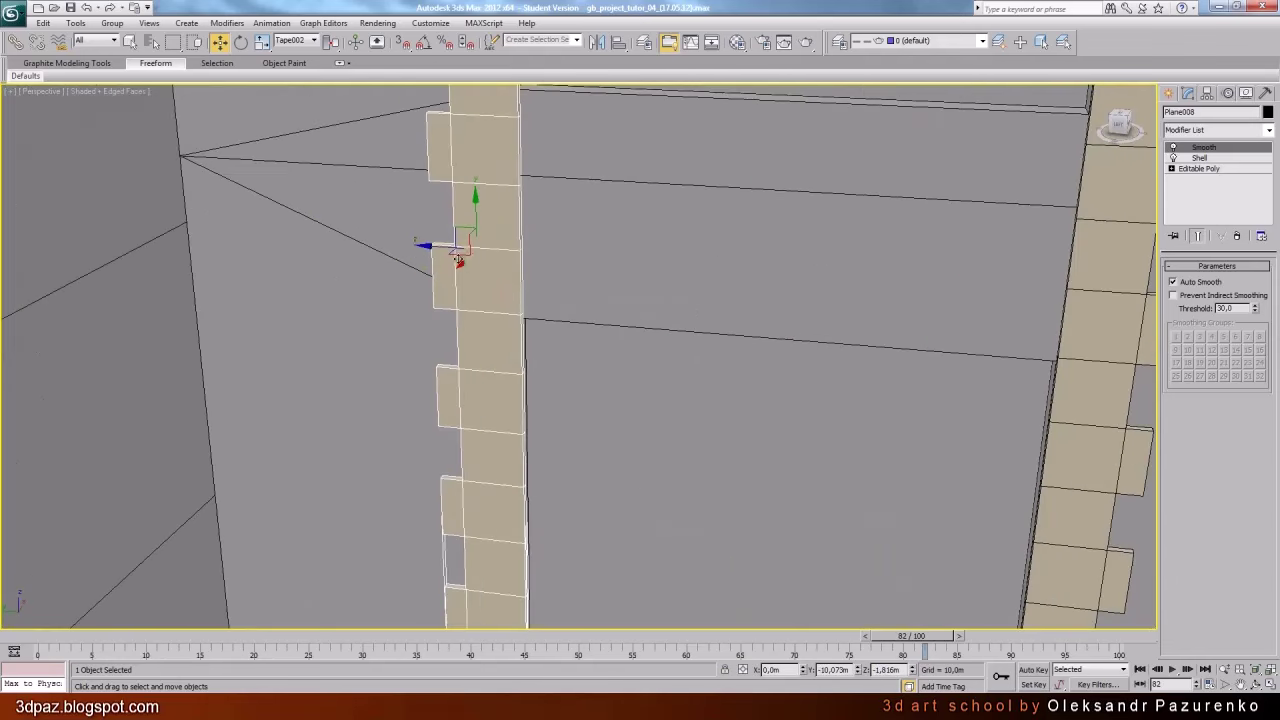
pyautogui.scroll(-6, 943, 393)
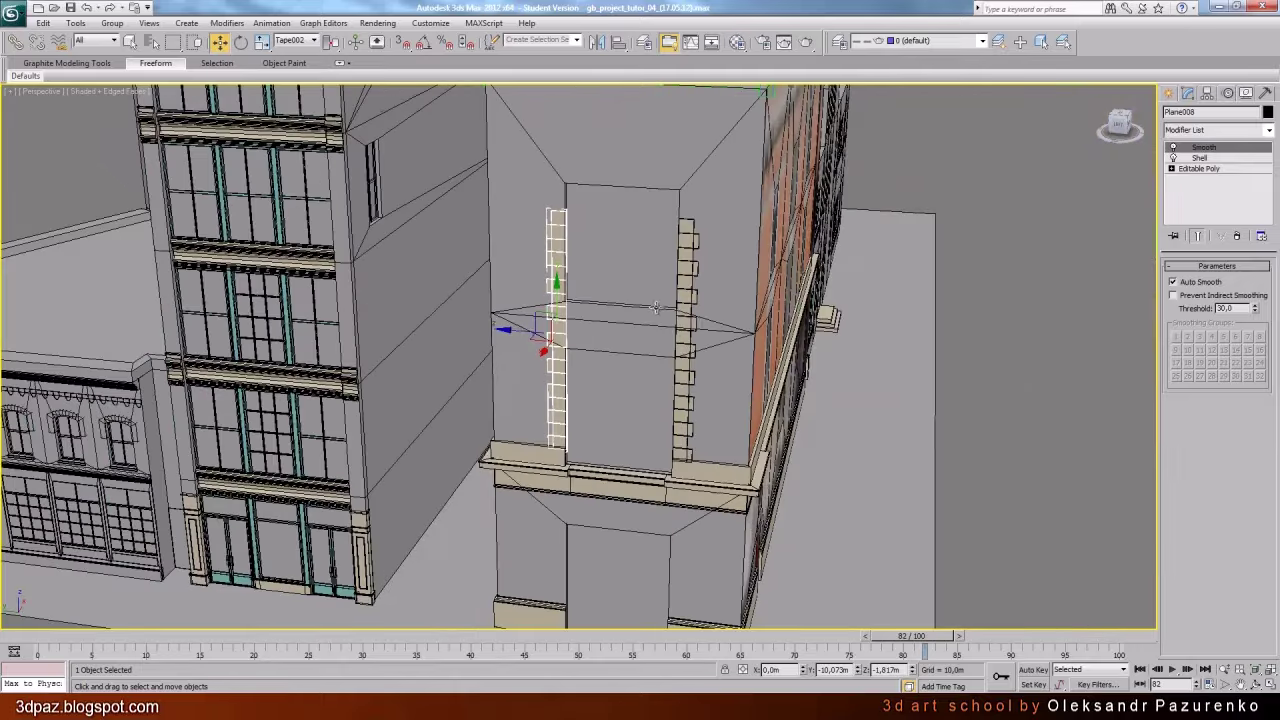
pyautogui.click(1018, 394)
pyautogui.keyDown('alt'); pyautogui.moveTo(1018, 394); pyautogui.dragTo(643, 349, button='middle'); pyautogui.keyUp('alt')
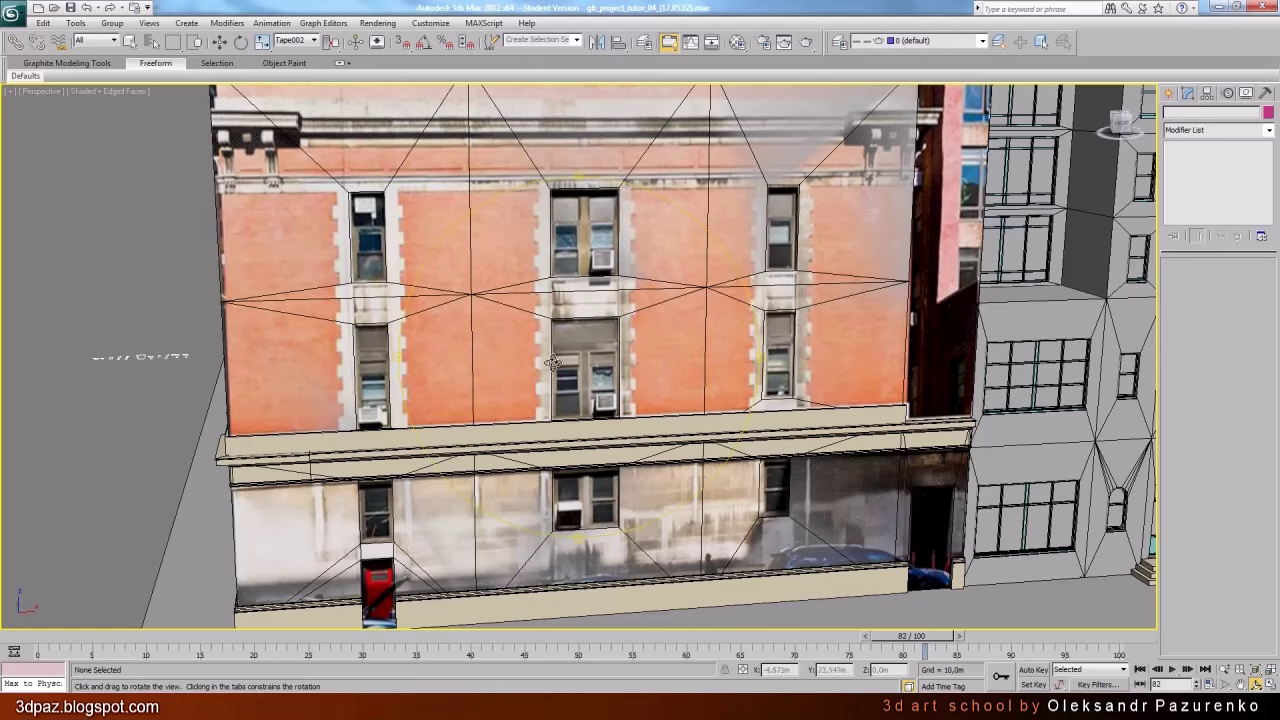
# Examine the finished block strips beside the windows on both facades of the corner building from several angles
pyautogui.keyDown('alt'); pyautogui.moveTo(447, 411); pyautogui.dragTo(584, 357, button='middle'); pyautogui.keyUp('alt')
pyautogui.keyDown('alt'); pyautogui.moveTo(675, 407); pyautogui.dragTo(678, 380, button='middle'); pyautogui.keyUp('alt')
pyautogui.scroll(-2, 678, 380)
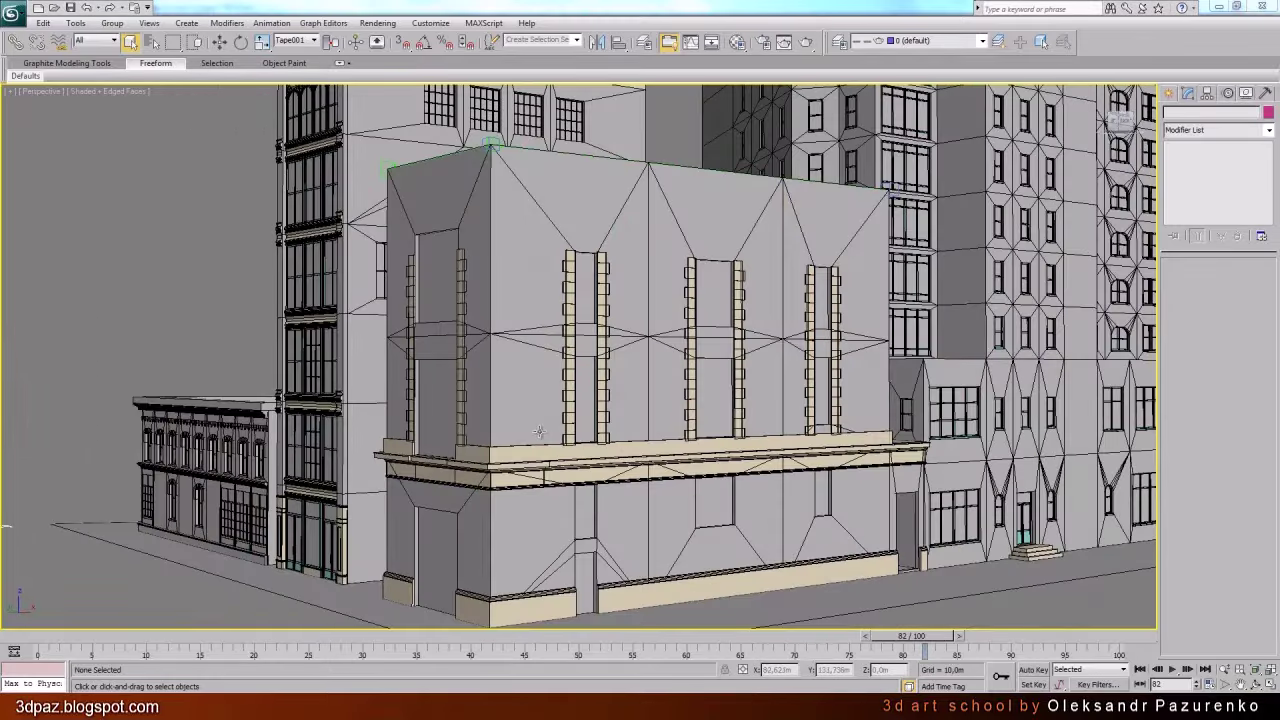
pyautogui.press('F4')
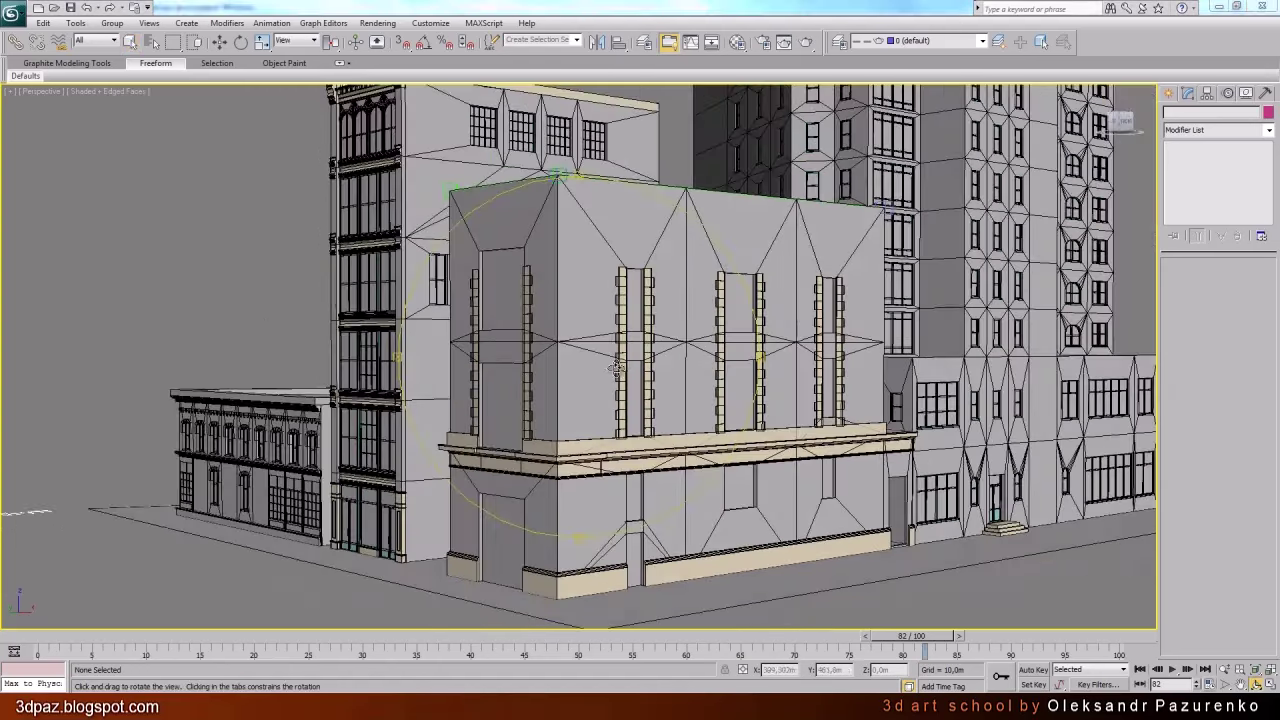
pyautogui.scroll(10, 617, 368)
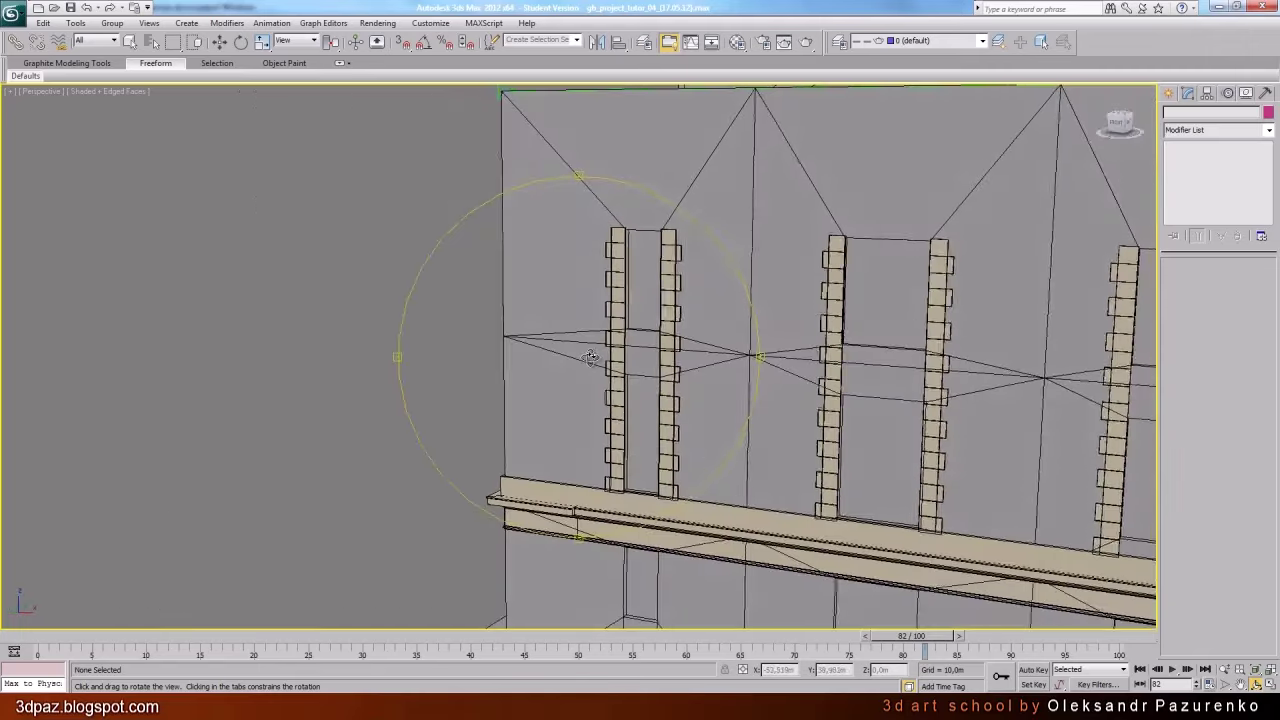
pyautogui.moveTo(592, 357); pyautogui.dragTo(686, 362)
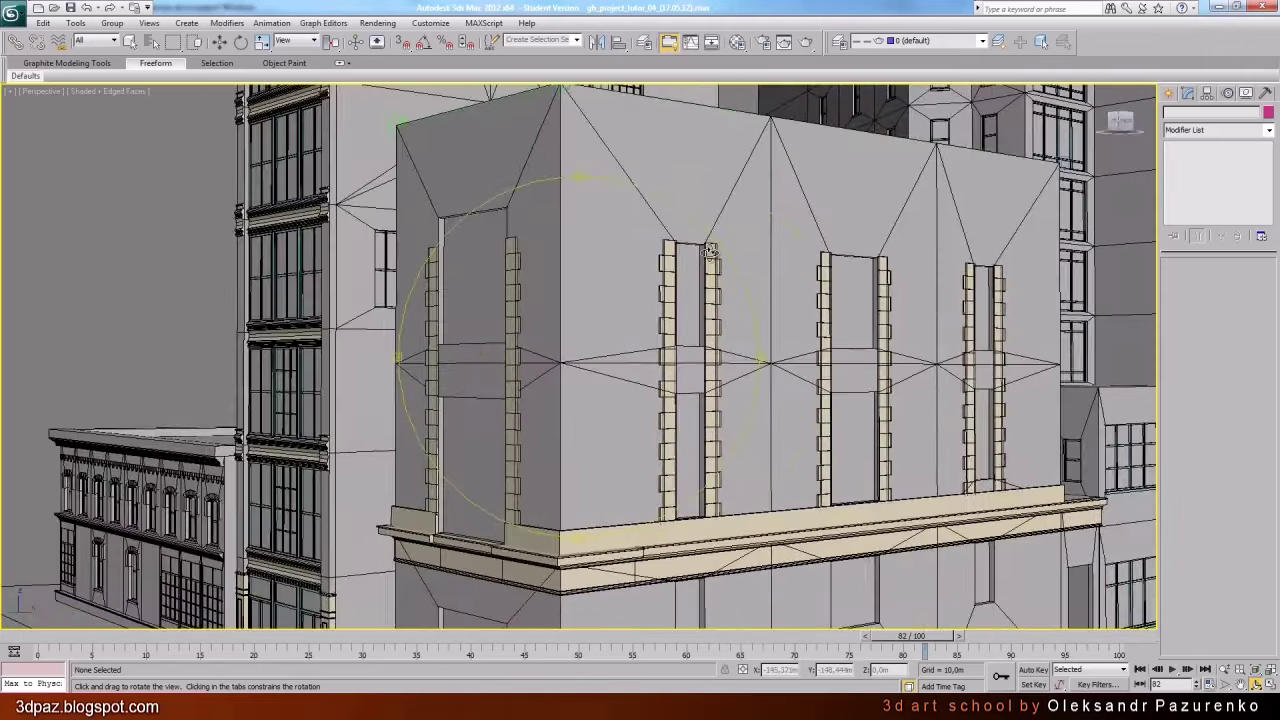
pyautogui.moveTo(704, 305); pyautogui.dragTo(657, 387)
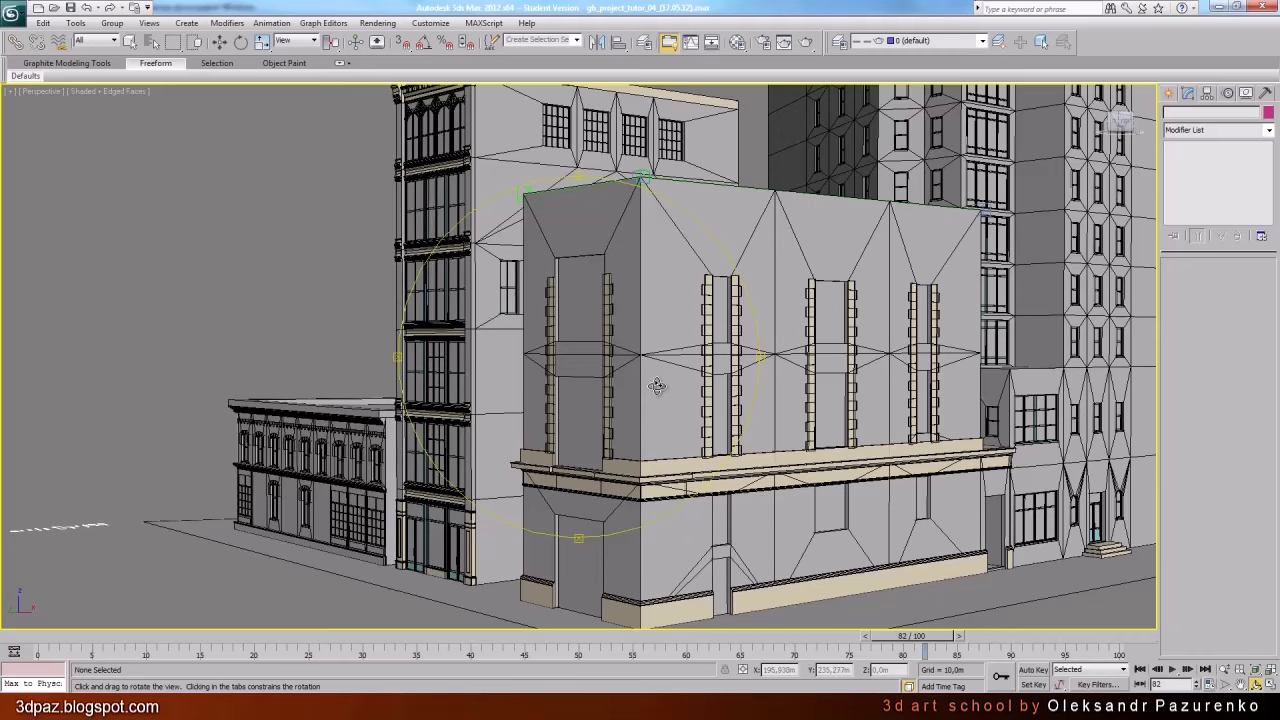
# Switch to the photo viewer and study the arched window and cornice of the narrow facade in gb_house_pic_03.jpg
pyautogui.moveTo(505, 656)
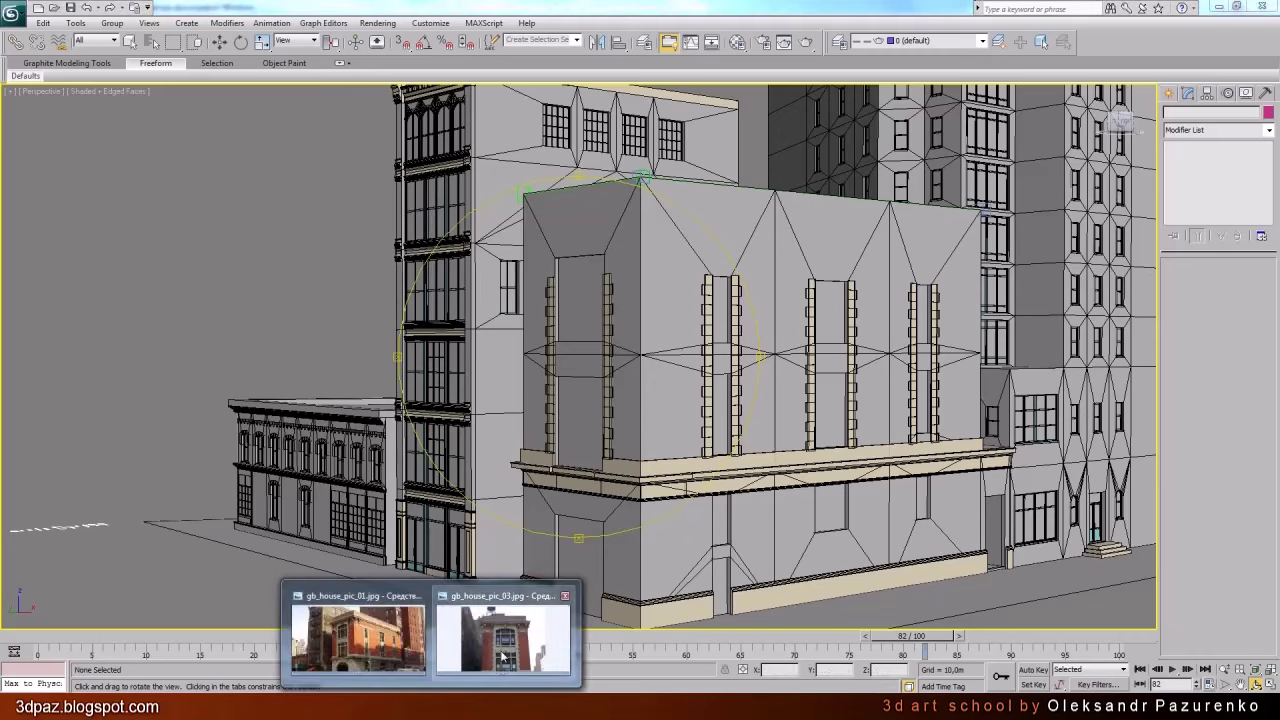
pyautogui.click(497, 560)
pyautogui.moveTo(740, 333); pyautogui.dragTo(599, 209)
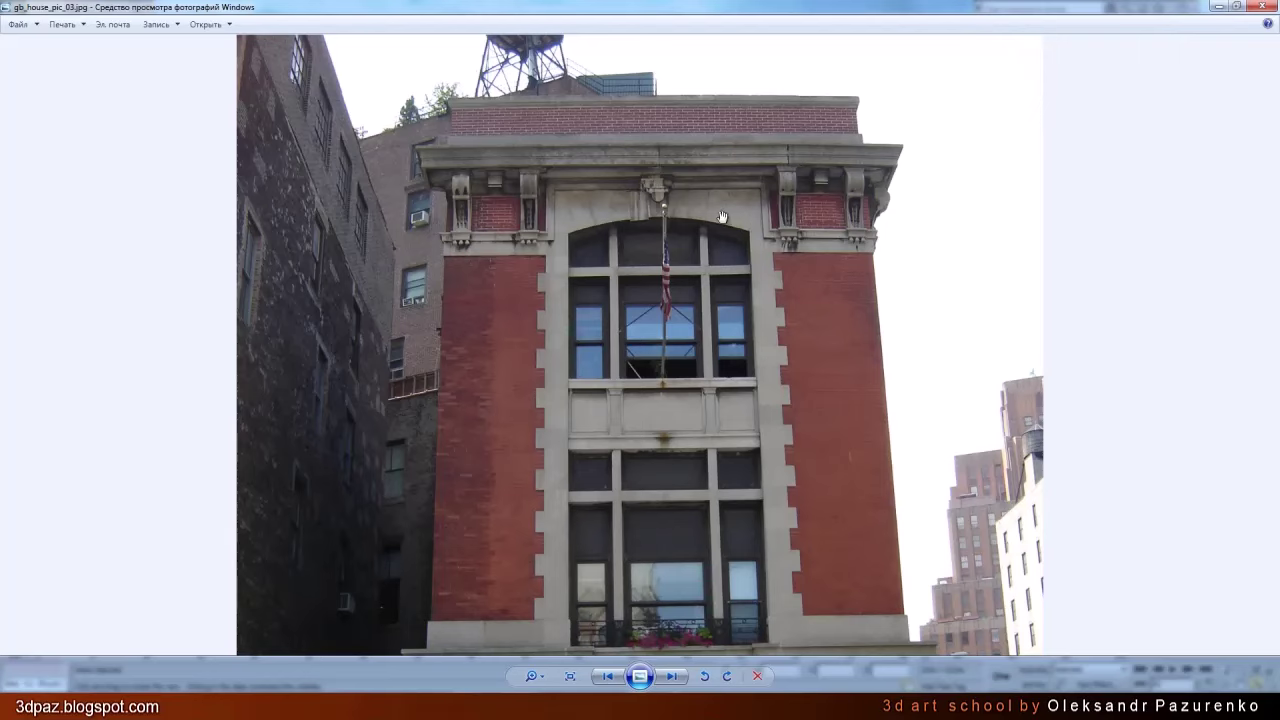
pyautogui.click(227, 634)
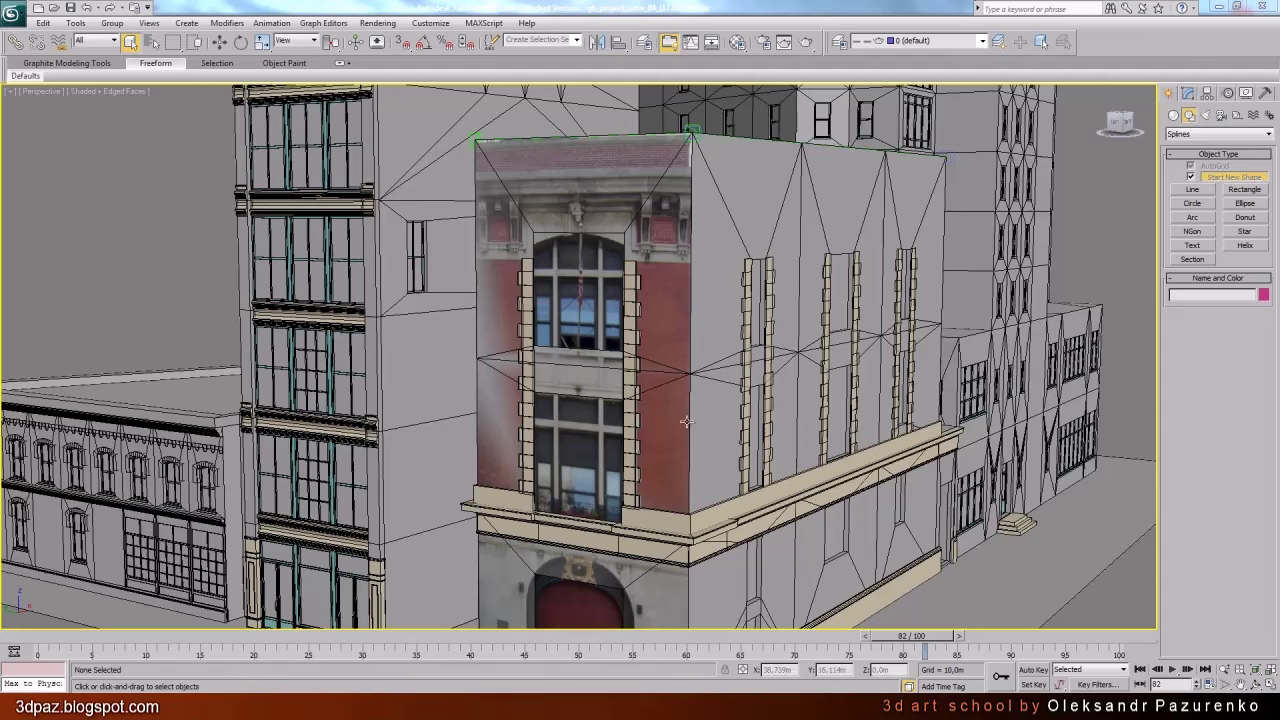
# Isolate the corner building's narrow front wall and adjoining long wall, and clear the selection
pyautogui.click(660, 156)
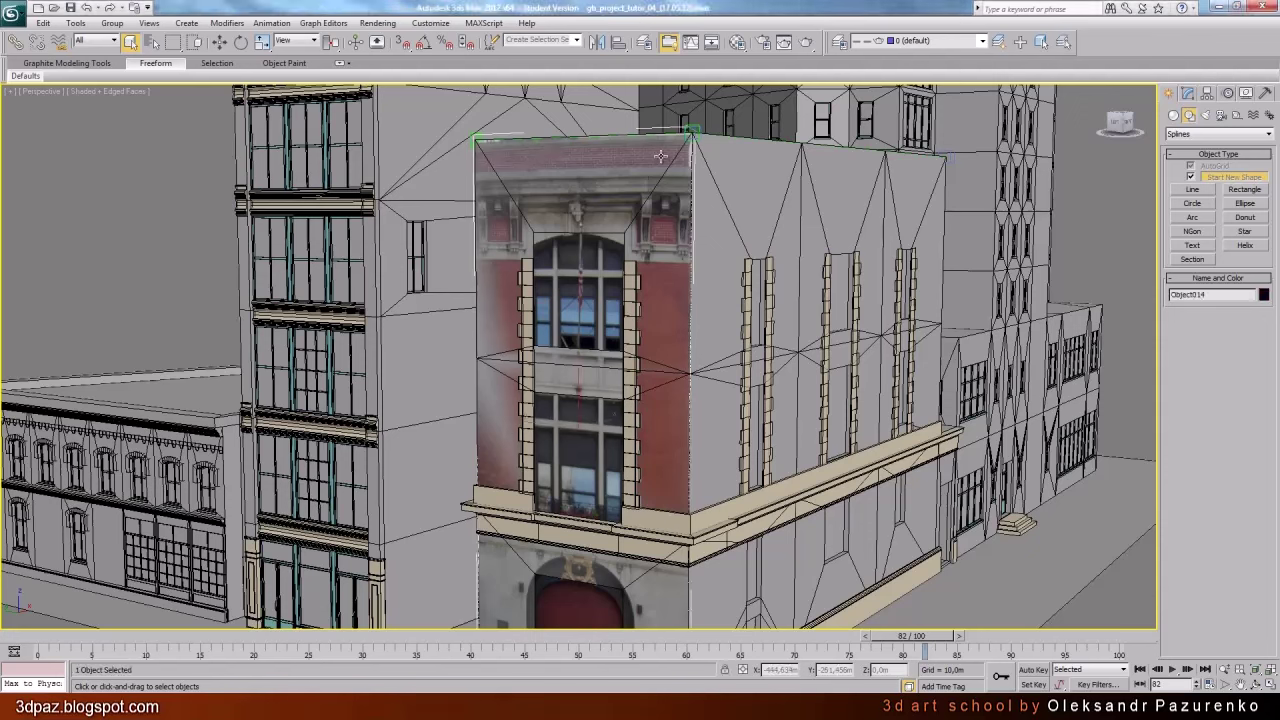
pyautogui.keyDown('ctrl'); pyautogui.click(733, 171); pyautogui.keyUp('ctrl')
pyautogui.hotkey('alt', 'q')
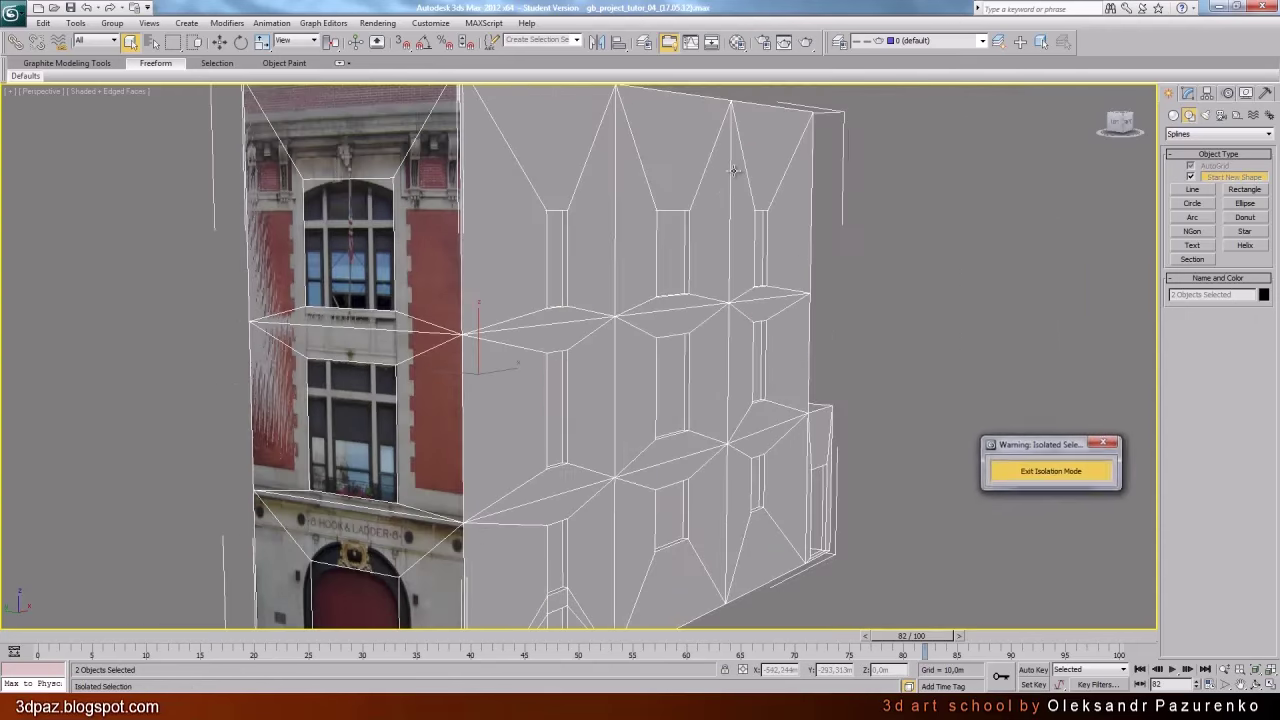
pyautogui.click(874, 236)
# Draw an arc on the narrow facade with AutoGrid and vertex snapping, spanning the upper window opening's top corners, radius about 5.55 m
pyautogui.hotkey('ctrl', 'r')
pyautogui.moveTo(833, 497); pyautogui.dragTo(640, 362)
pyautogui.click(402, 43)
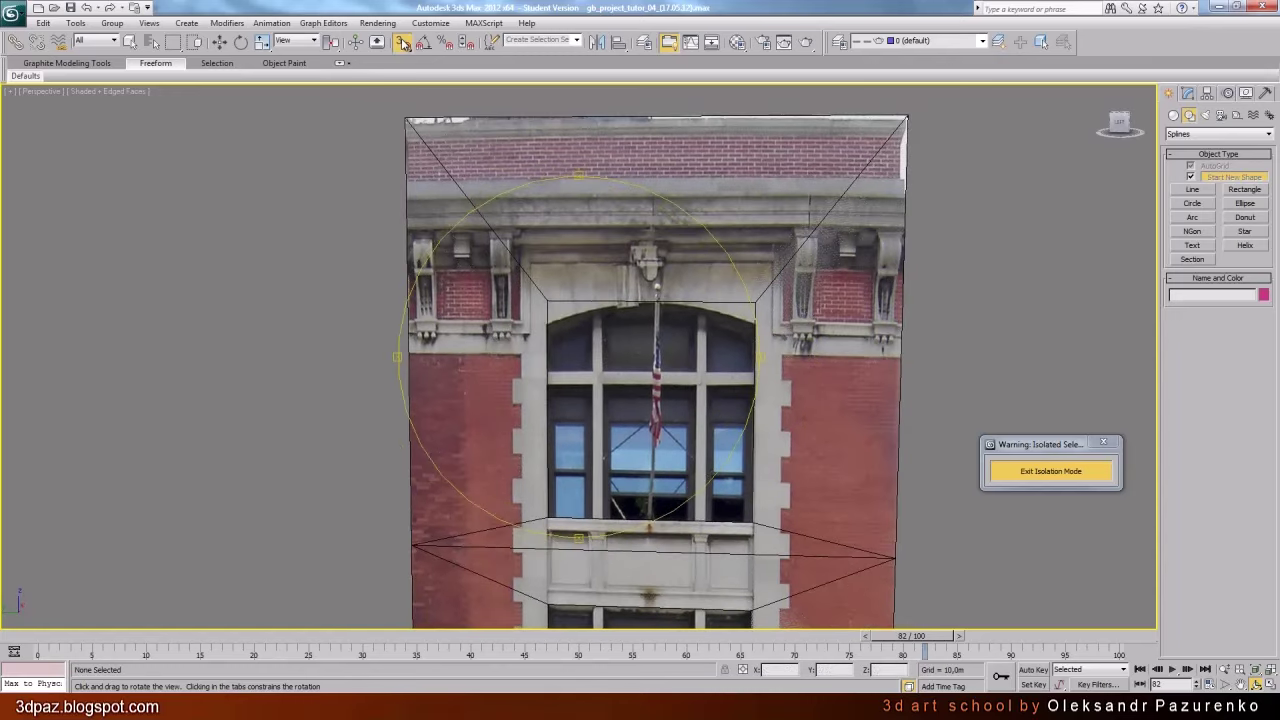
pyautogui.moveTo(598, 283); pyautogui.dragTo(584, 284, button='middle')
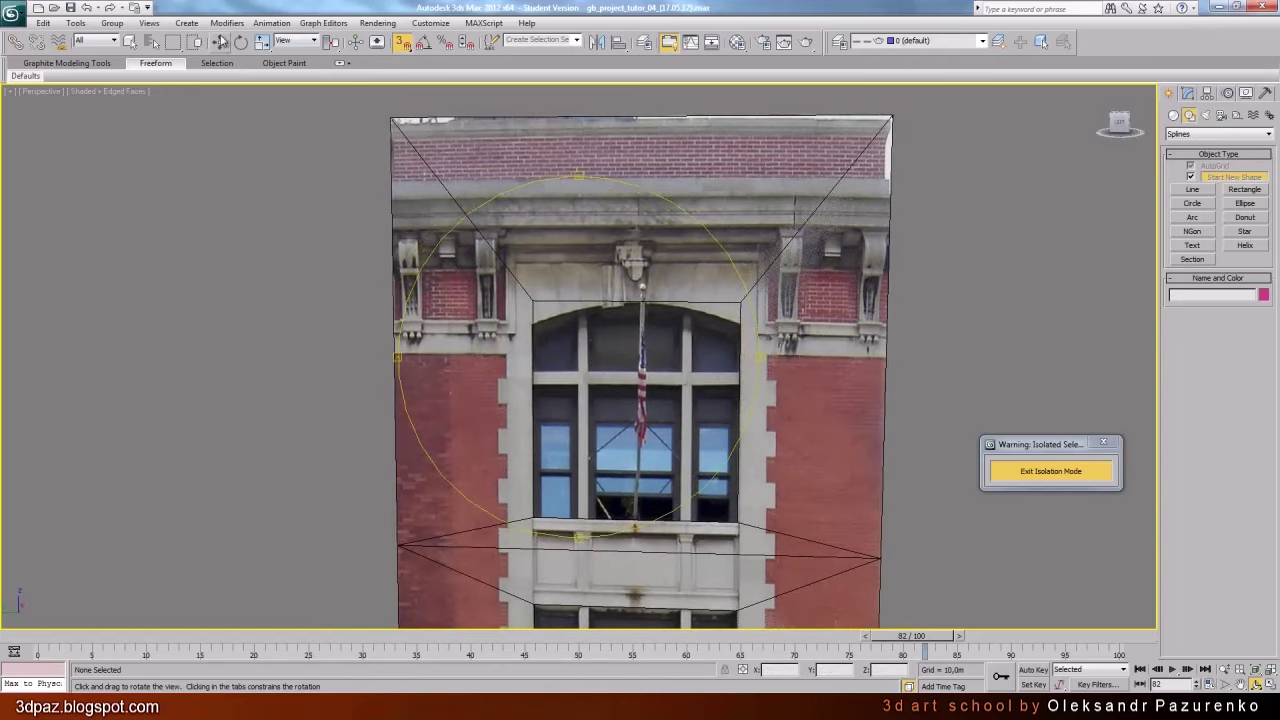
pyautogui.click(187, 24)
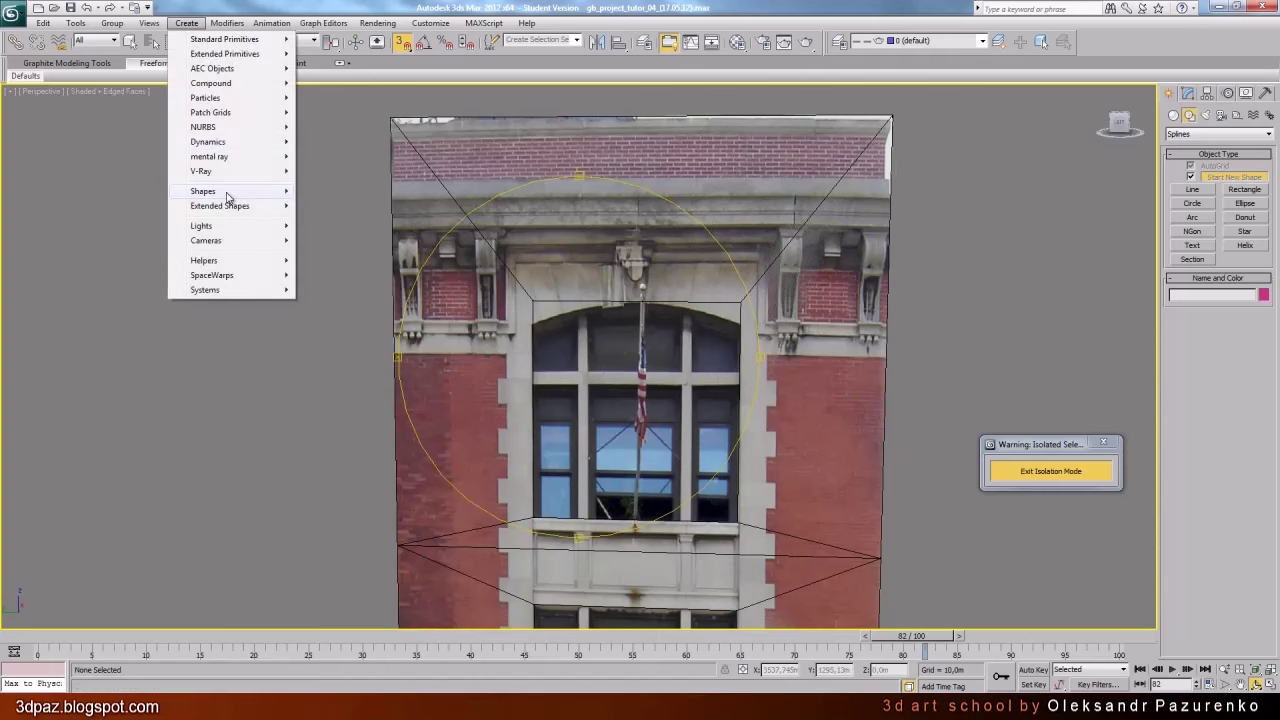
pyautogui.moveTo(227, 197)
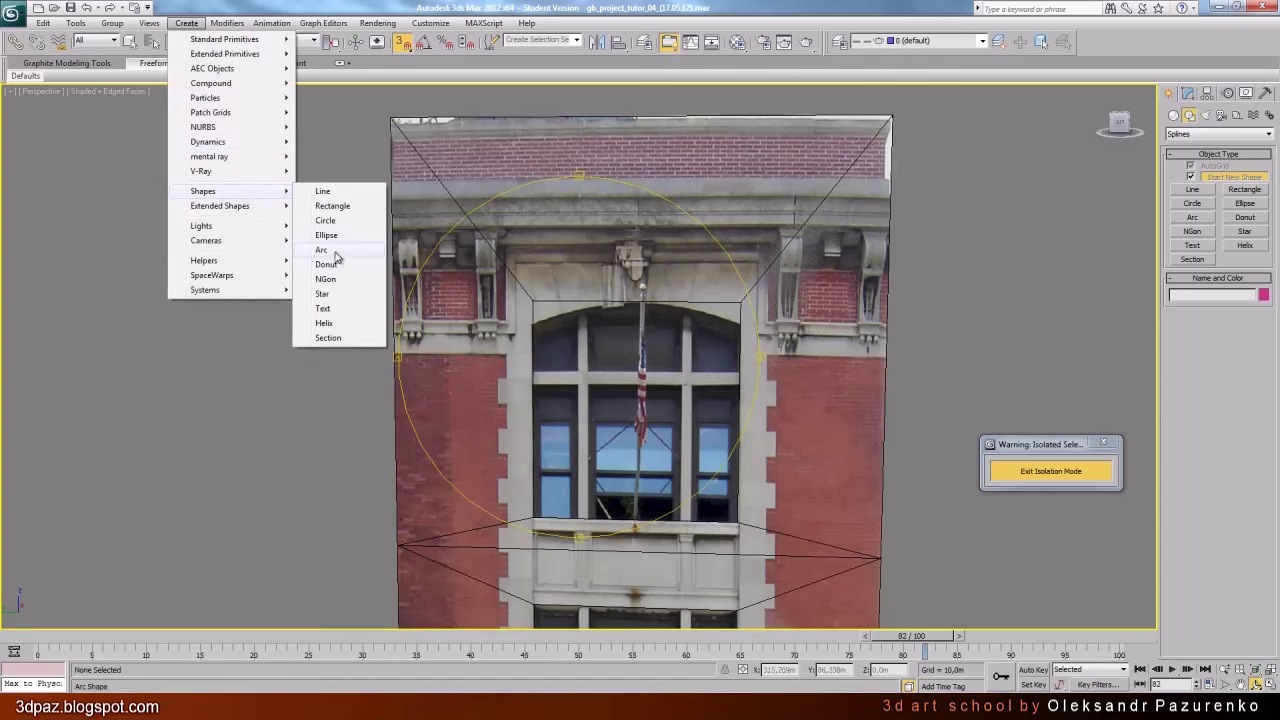
pyautogui.click(329, 254)
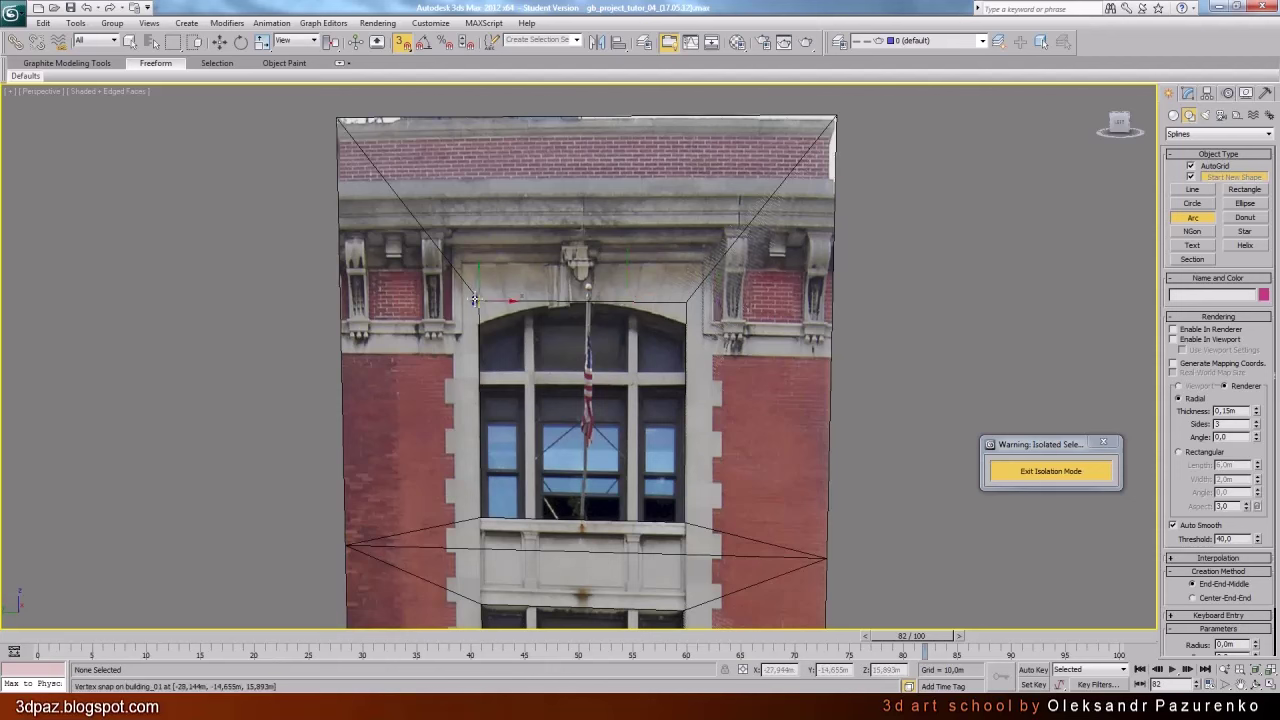
pyautogui.moveTo(478, 300); pyautogui.dragTo(692, 295)
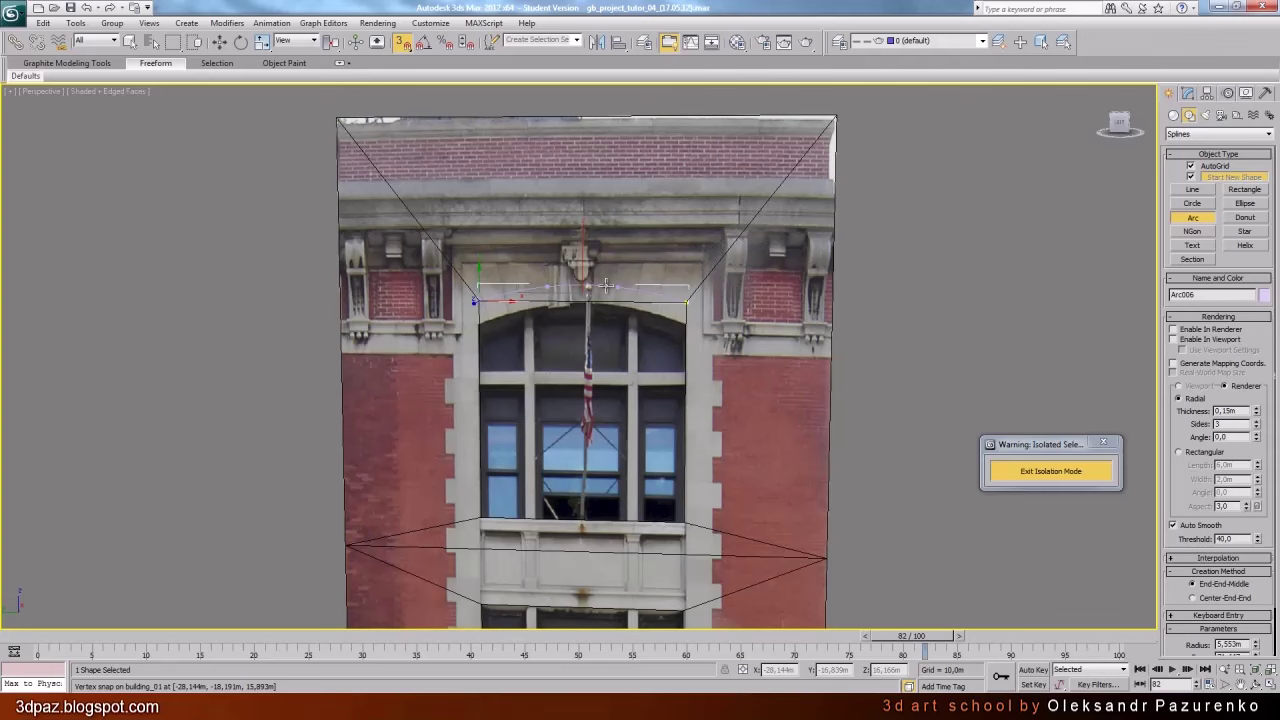
pyautogui.click(606, 286)
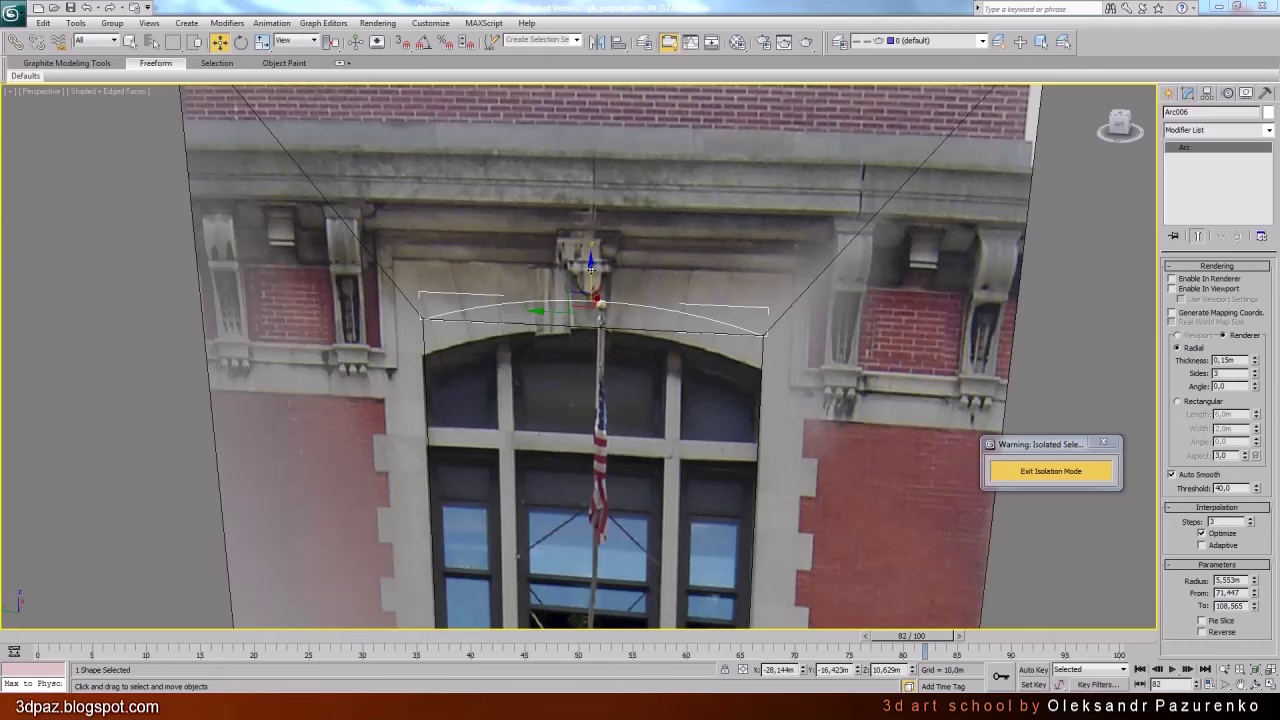
# Lower the arc about 0.36 m onto the photographed window arch and extrude it 1 m
pyautogui.moveTo(591, 268); pyautogui.dragTo(597, 303)
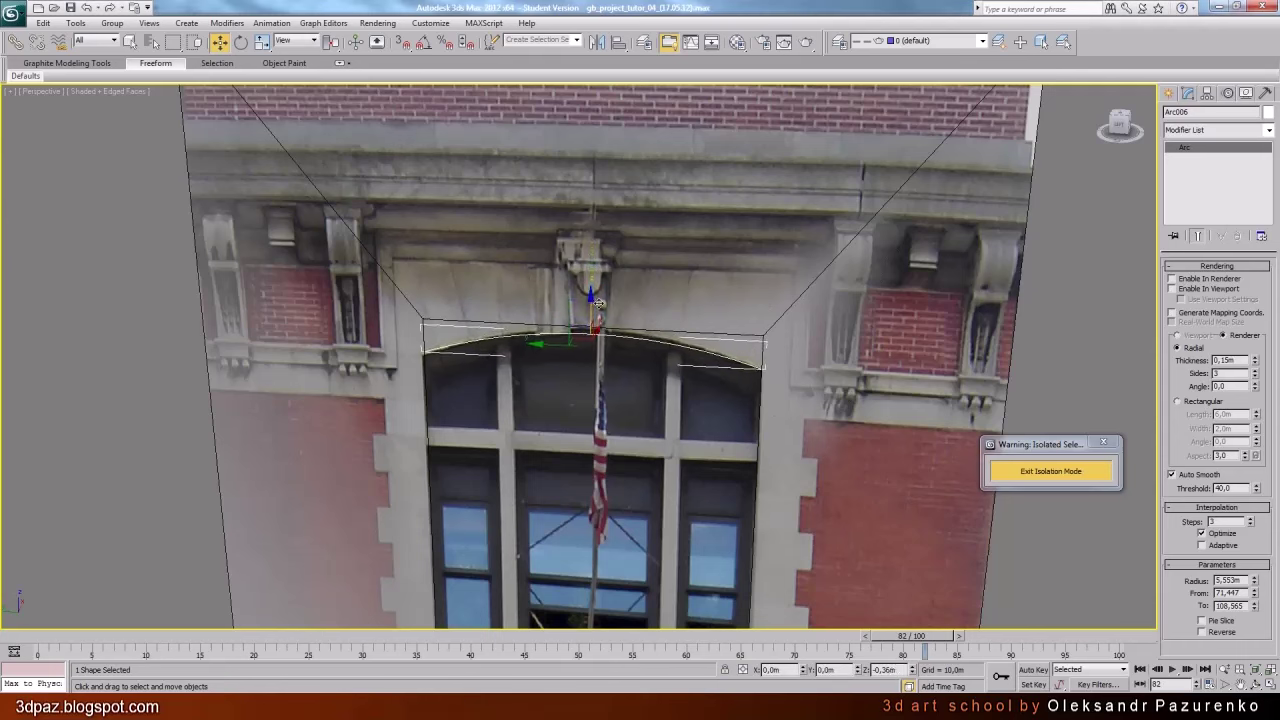
pyautogui.click(1269, 131)
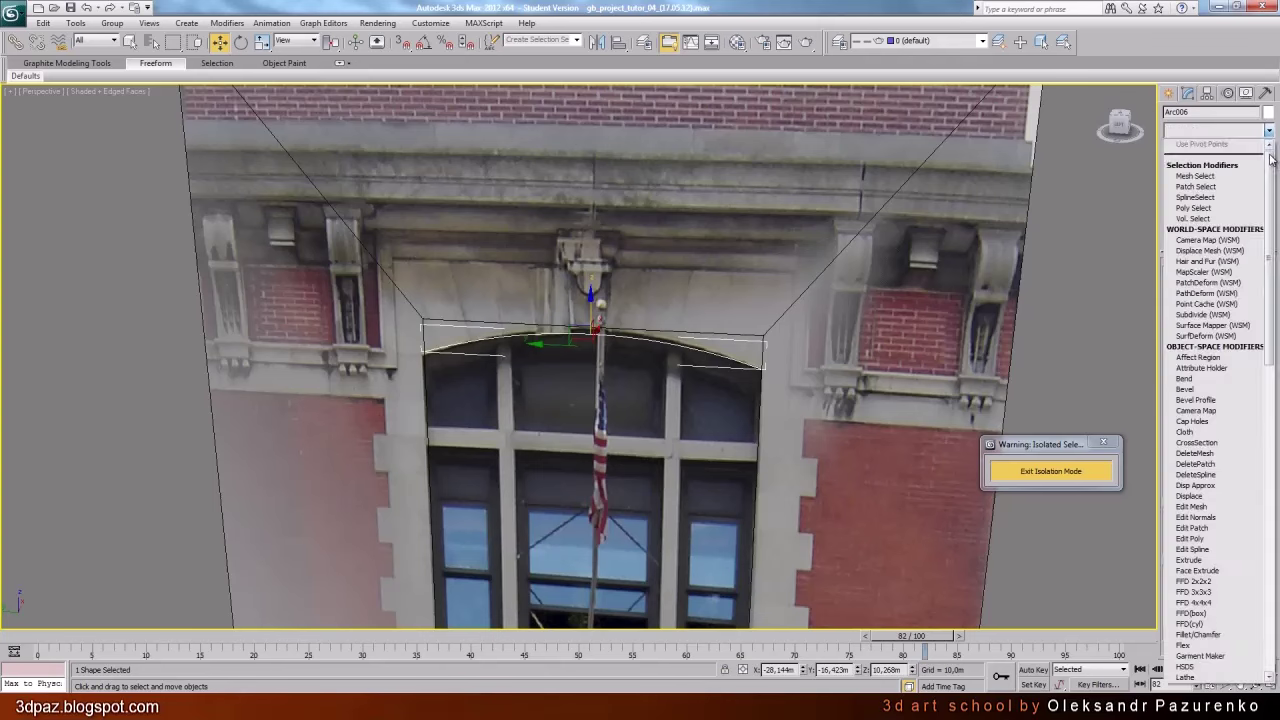
pyautogui.scroll(-6, 1210, 360)
pyautogui.click(1208, 358)
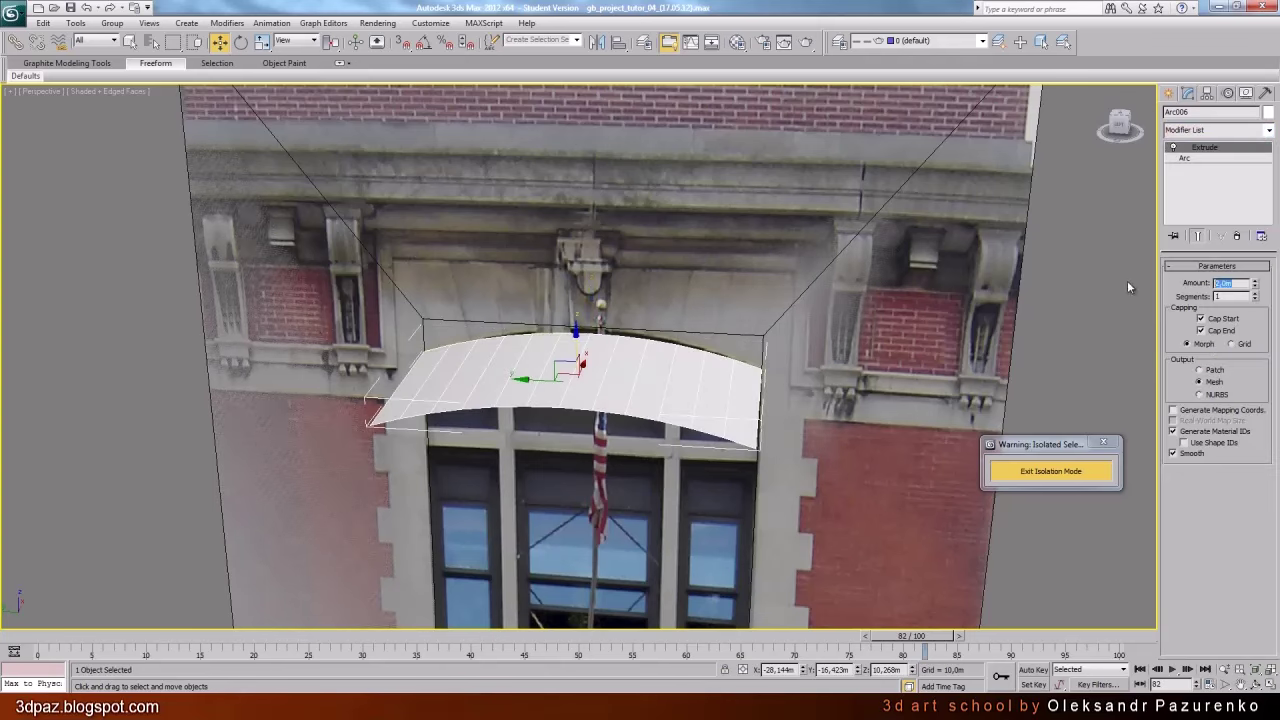
pyautogui.write('1')
pyautogui.press('Return')
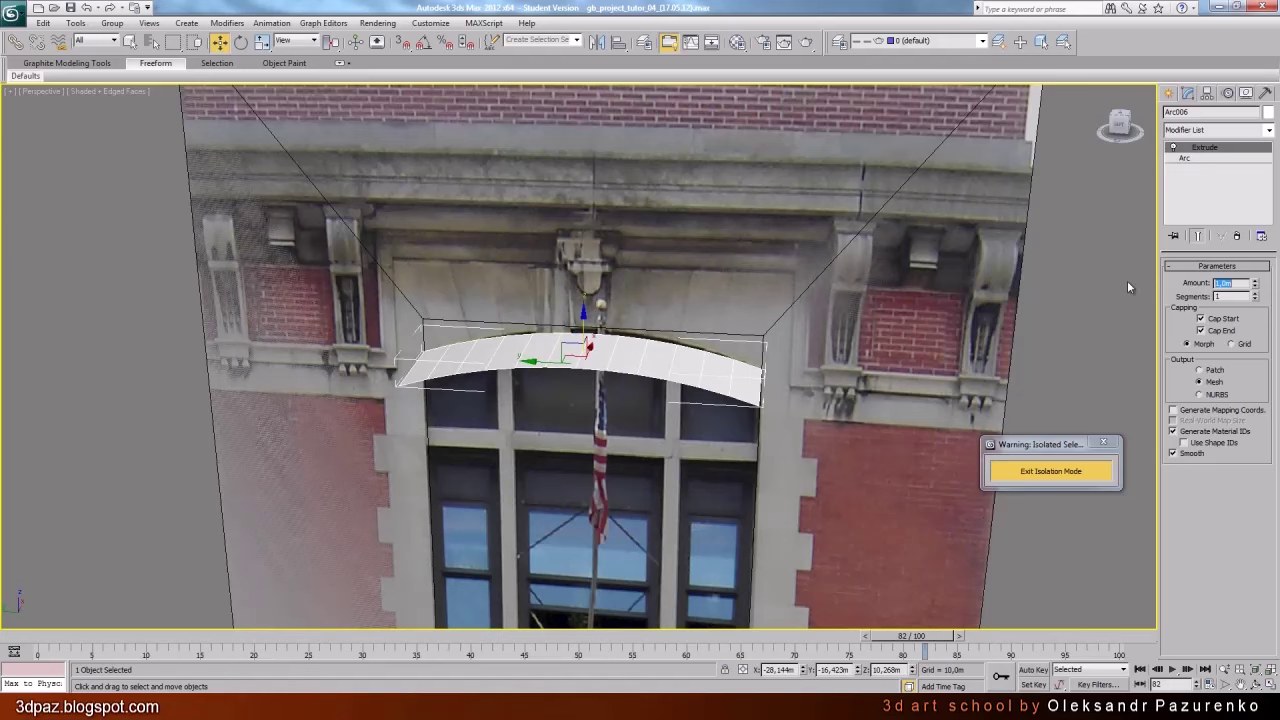
# Convert the extruded arc to an Editable Poly
pyautogui.rightClick(684, 375)
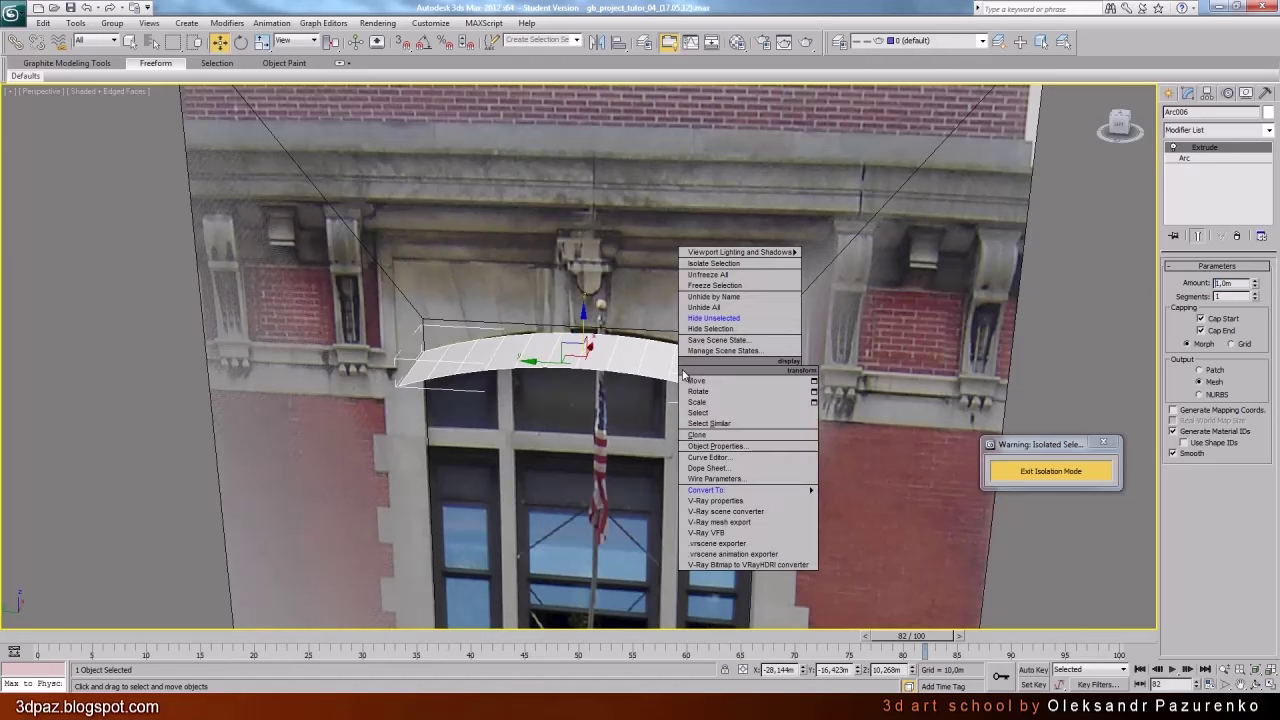
pyautogui.moveTo(789, 490)
pyautogui.click(884, 500)
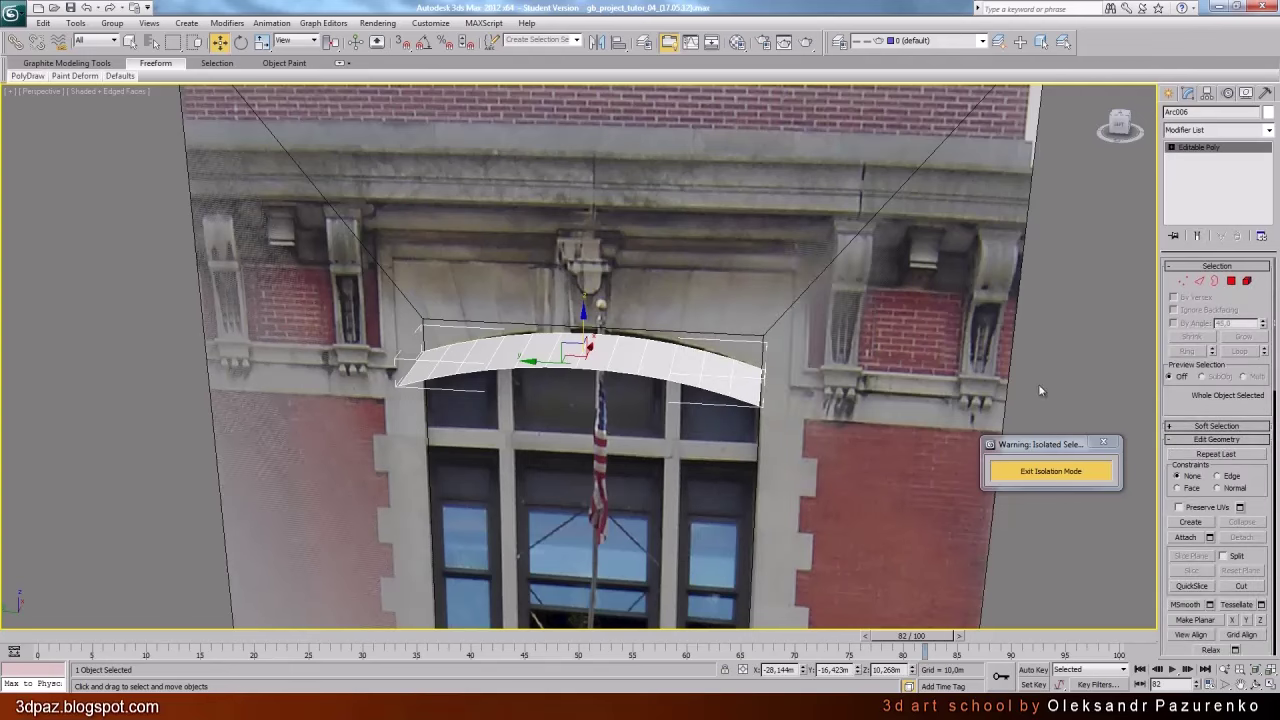
# Select the edge loop along the arch strip's wall side and extend it about 0.75 m upward as new faces
pyautogui.click(1200, 282)
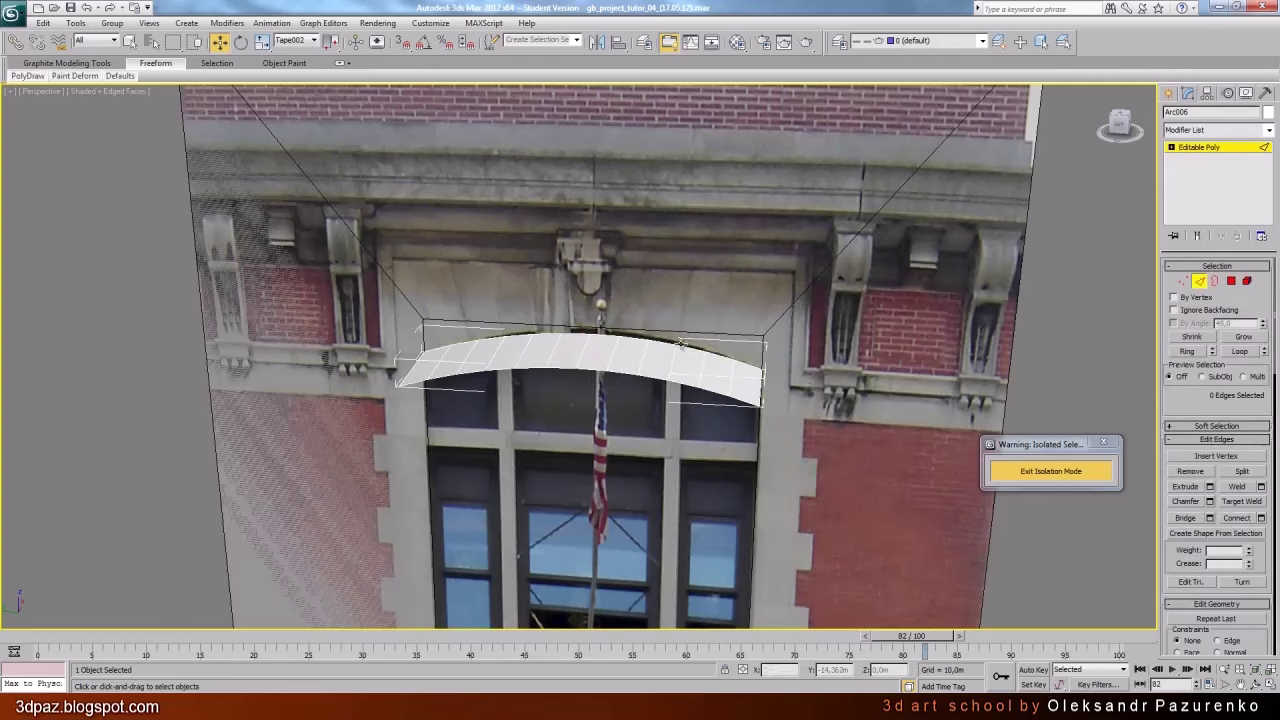
pyautogui.press('F3')
pyautogui.click(663, 341)
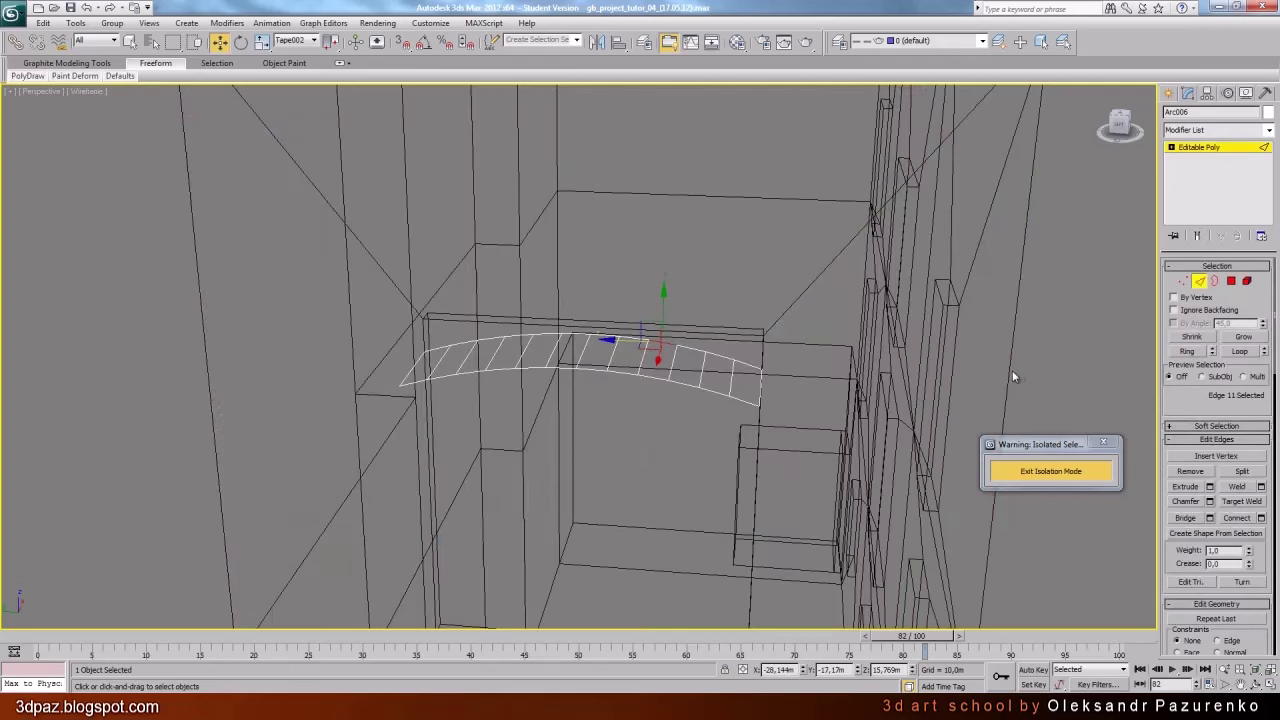
pyautogui.click(1241, 353)
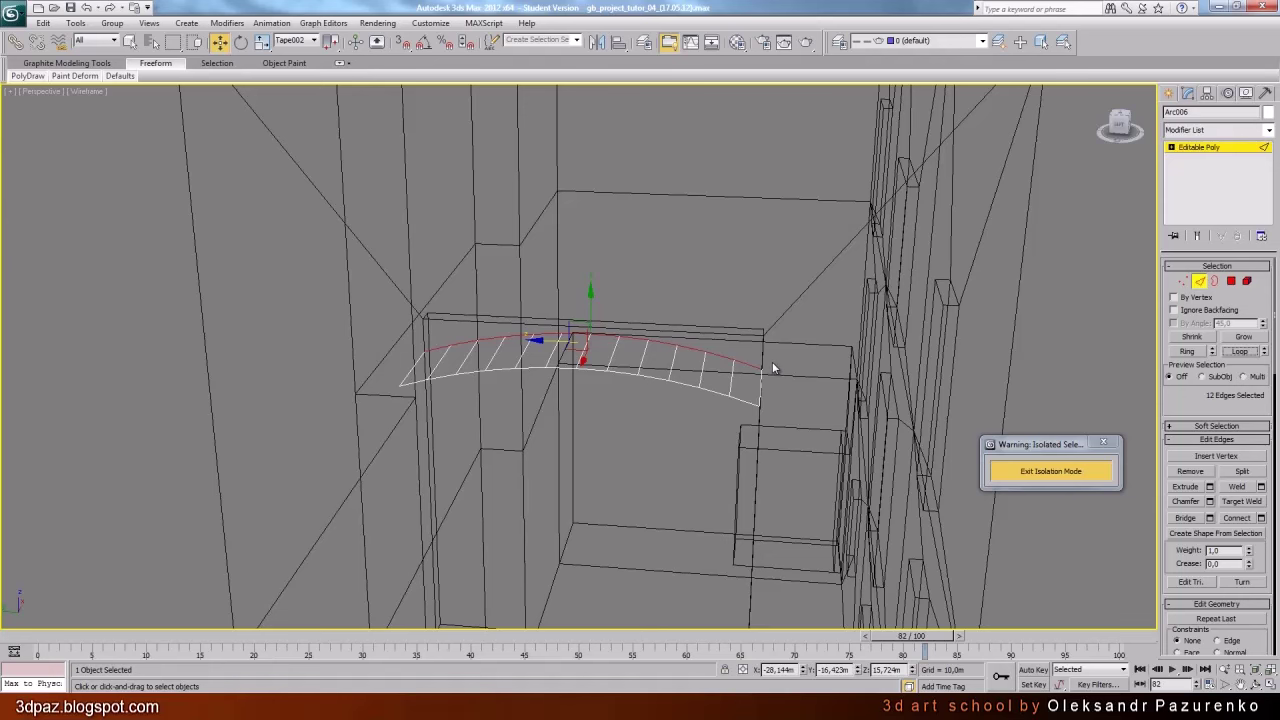
pyautogui.press('F3')
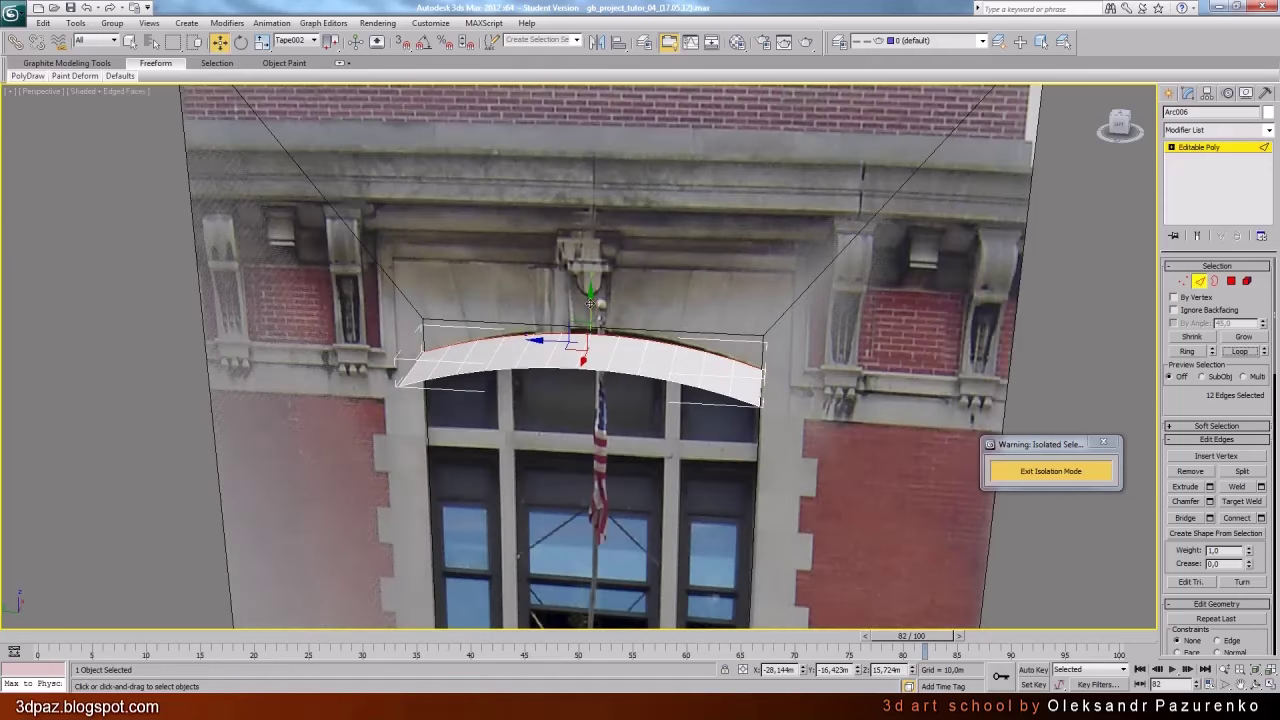
pyautogui.keyDown('shift'); pyautogui.moveTo(590, 303); pyautogui.dragTo(608, 242); pyautogui.keyUp('shift')
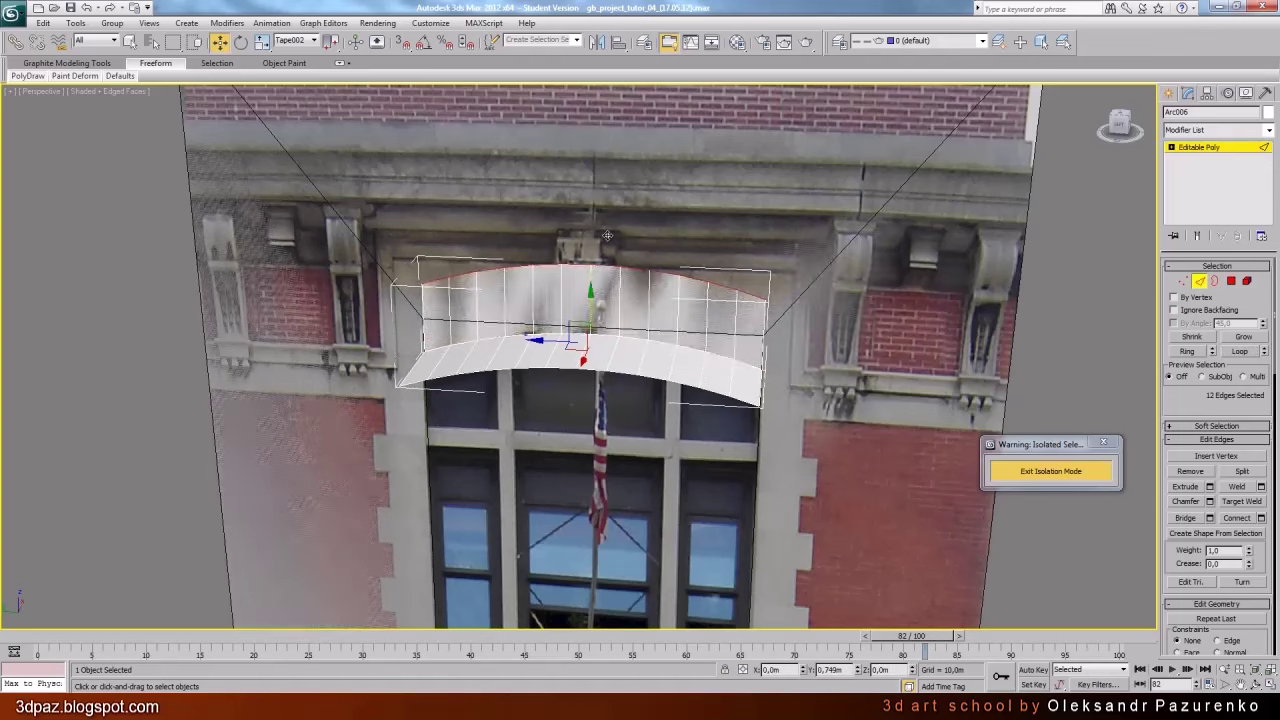
pyautogui.click(1200, 282)
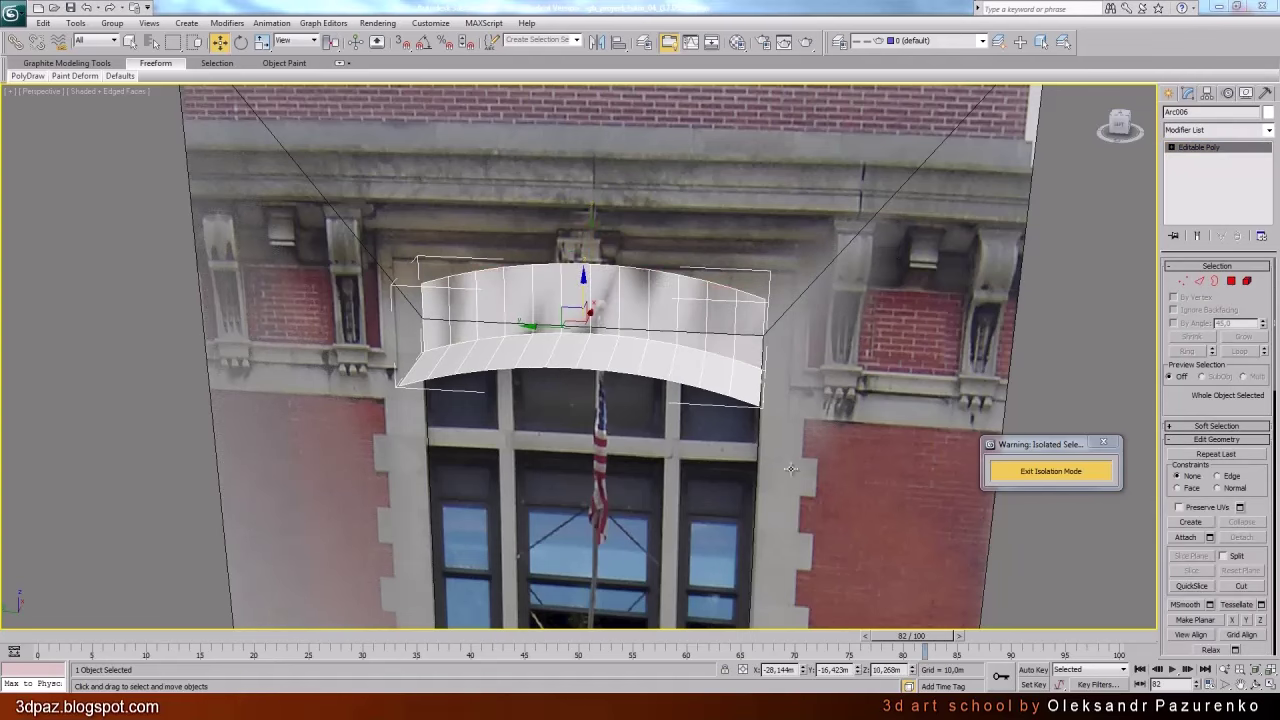
# Enable See-Through display for the arch object and switch to its polygon sub-object level
pyautogui.rightClick(619, 303)
pyautogui.click(660, 387)
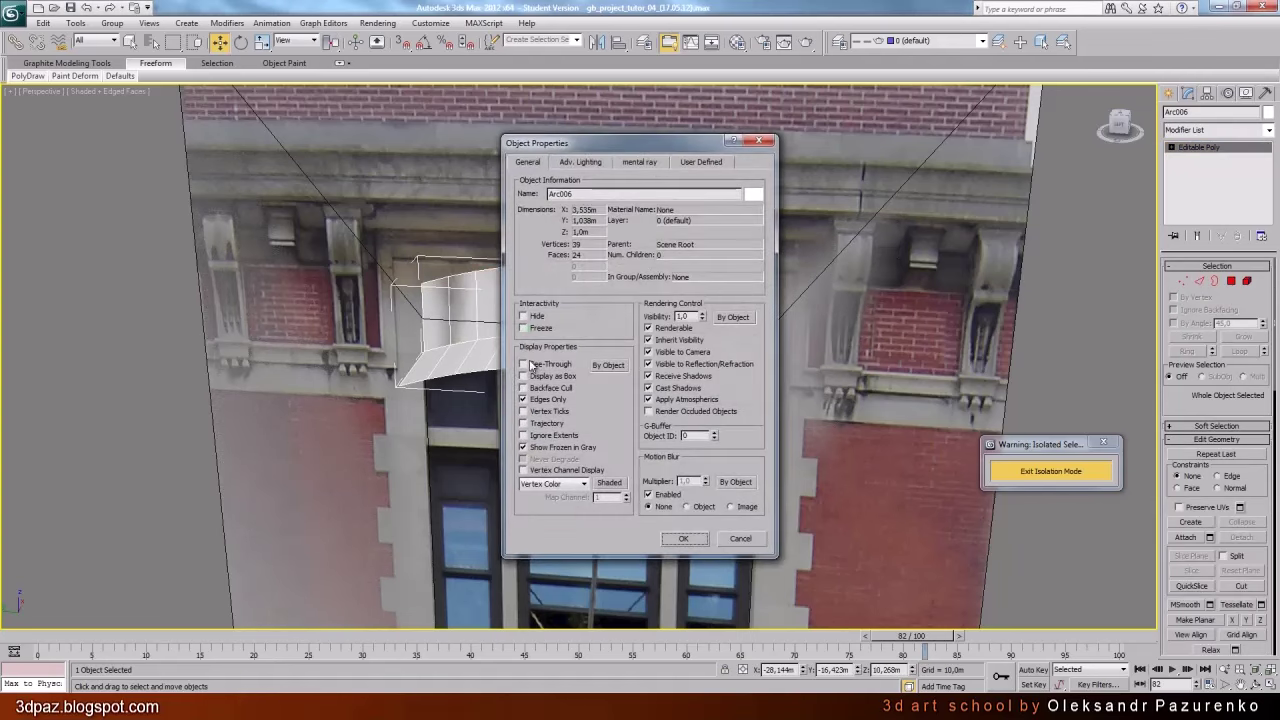
pyautogui.click(531, 366)
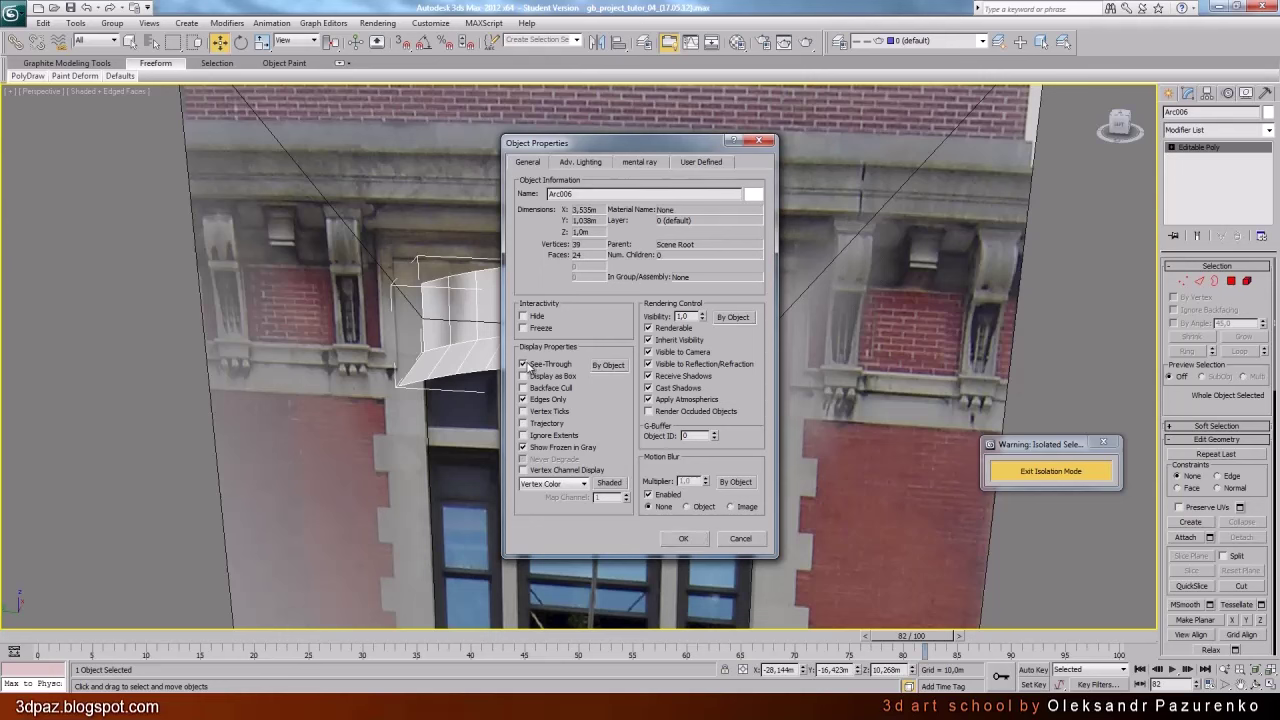
pyautogui.click(684, 539)
pyautogui.press('4')
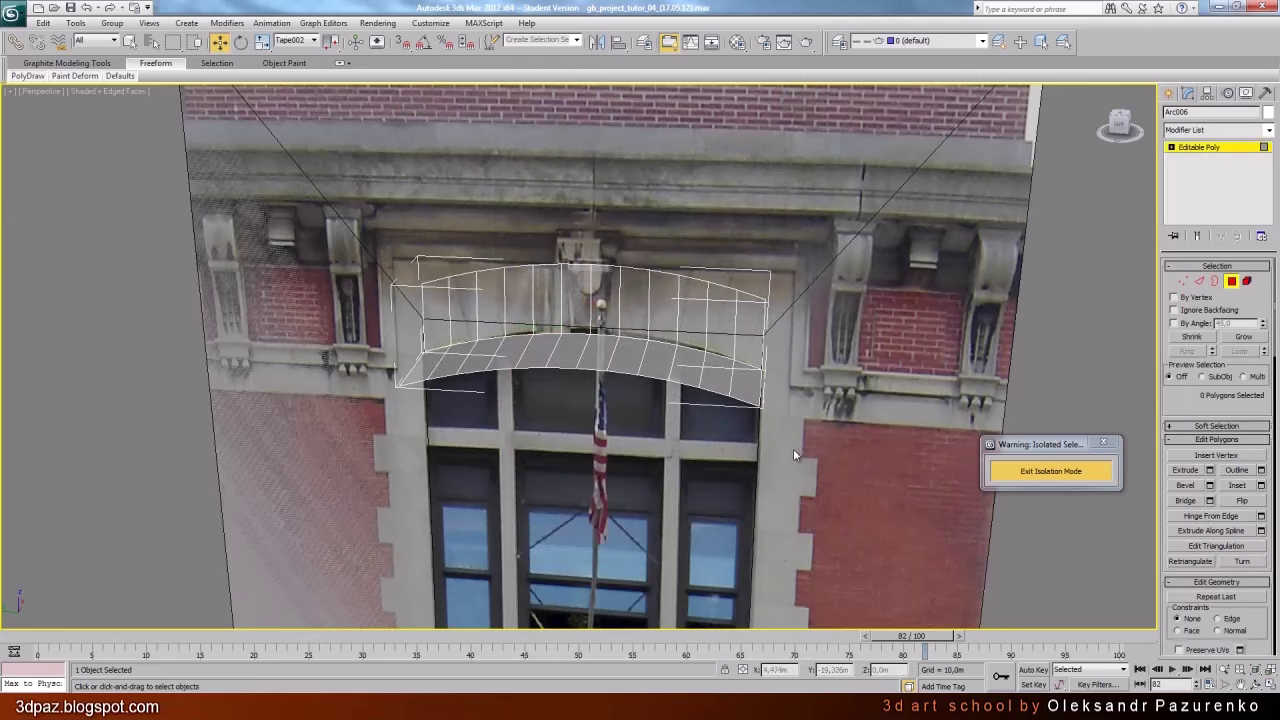
# Delete the strip of polygons projecting forward from the lower edge of the arch mesh
pyautogui.click(1256, 685)
pyautogui.moveTo(420, 450); pyautogui.dragTo(291, 305)
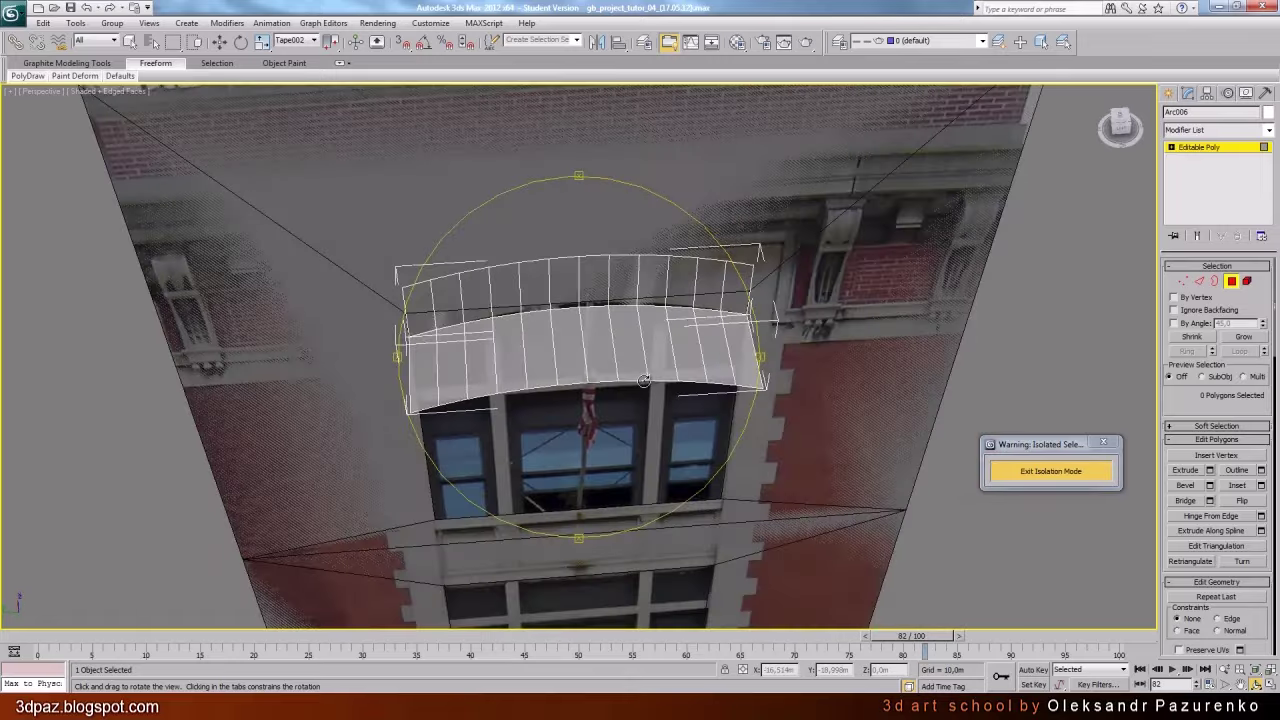
pyautogui.press('w')
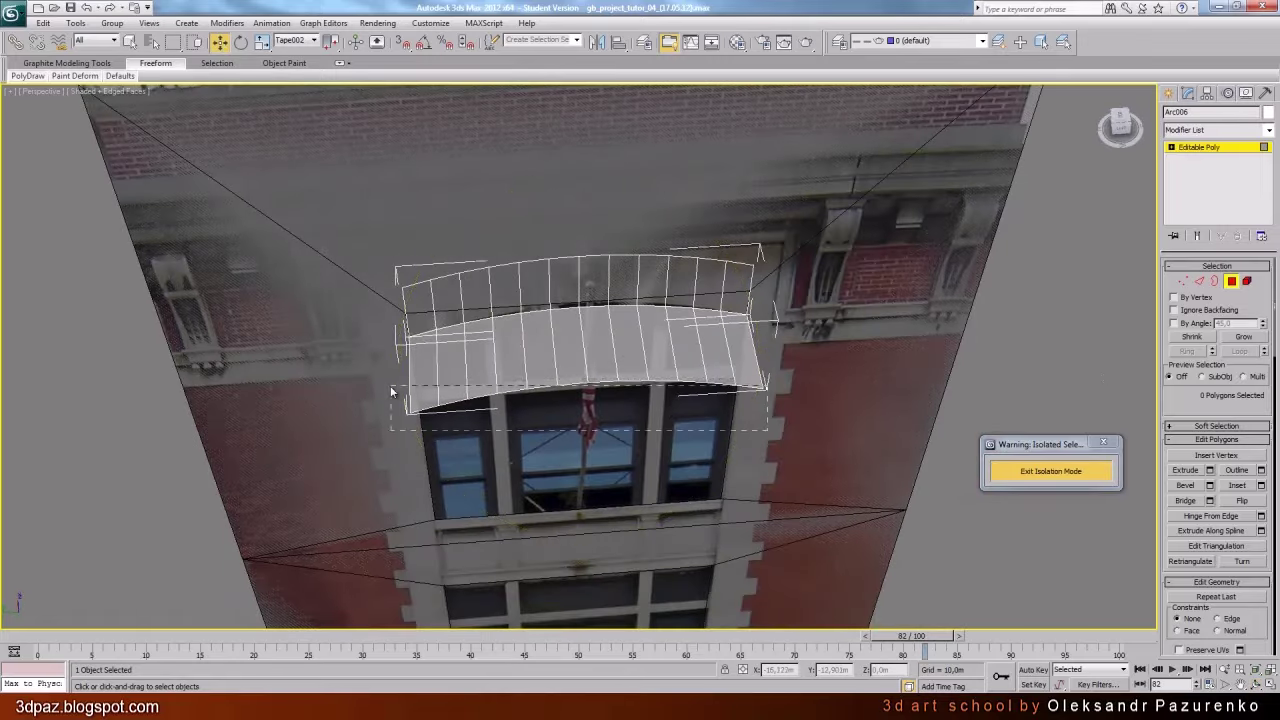
pyautogui.moveTo(391, 392); pyautogui.dragTo(384, 377)
pyautogui.press('Delete')
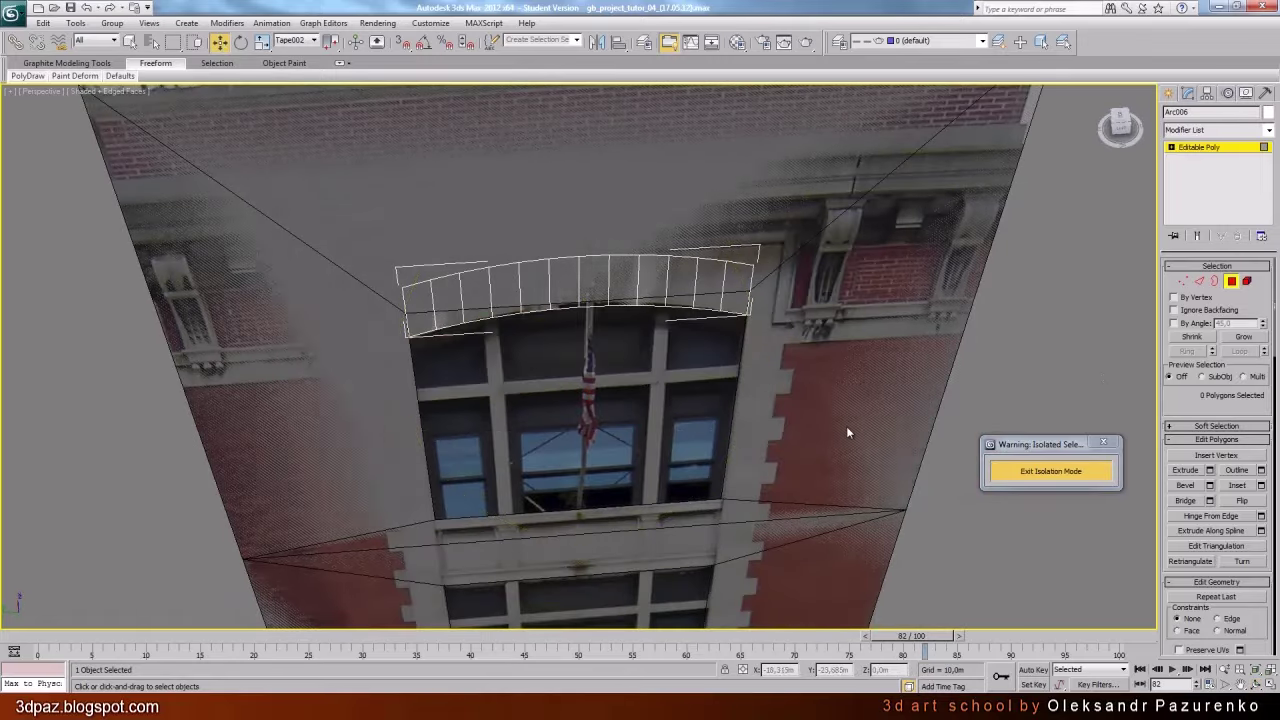
# Delete the right half of the arch polygons, from the centre line beside the flagpole outward
pyautogui.click(1256, 685)
pyautogui.moveTo(552, 250); pyautogui.dragTo(647, 319)
pyautogui.click(220, 43)
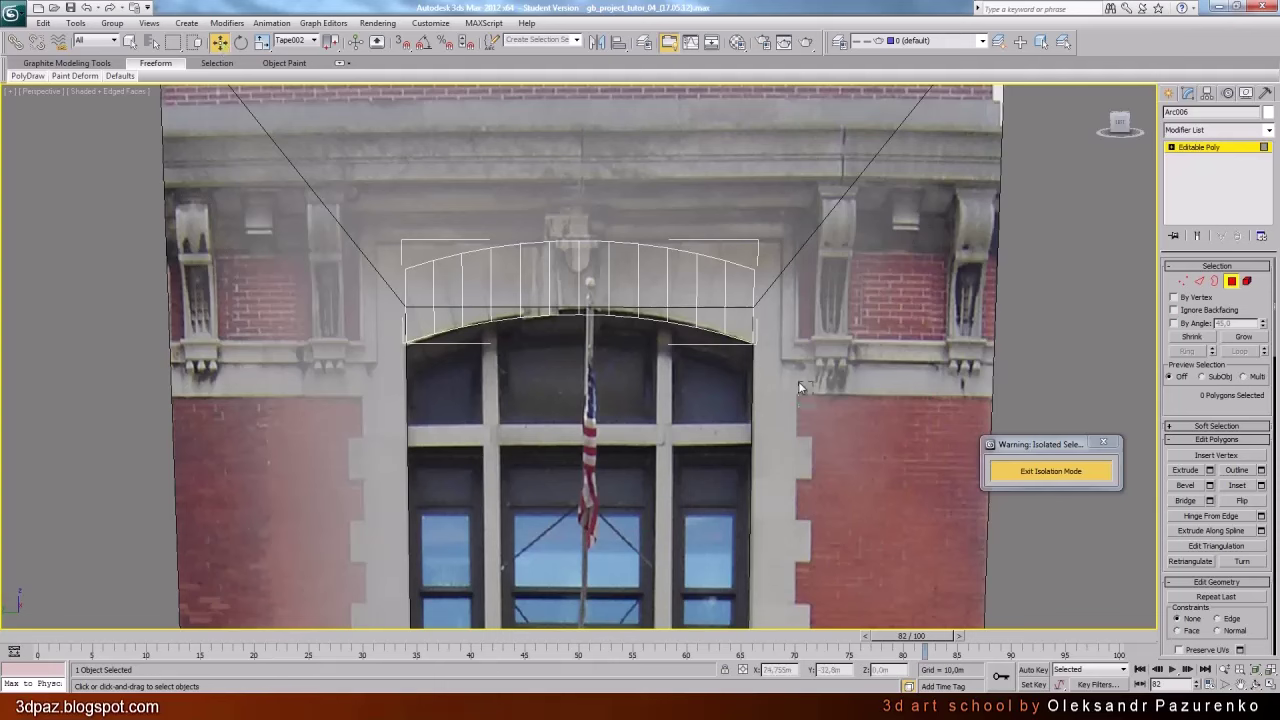
pyautogui.moveTo(813, 407); pyautogui.dragTo(592, 262)
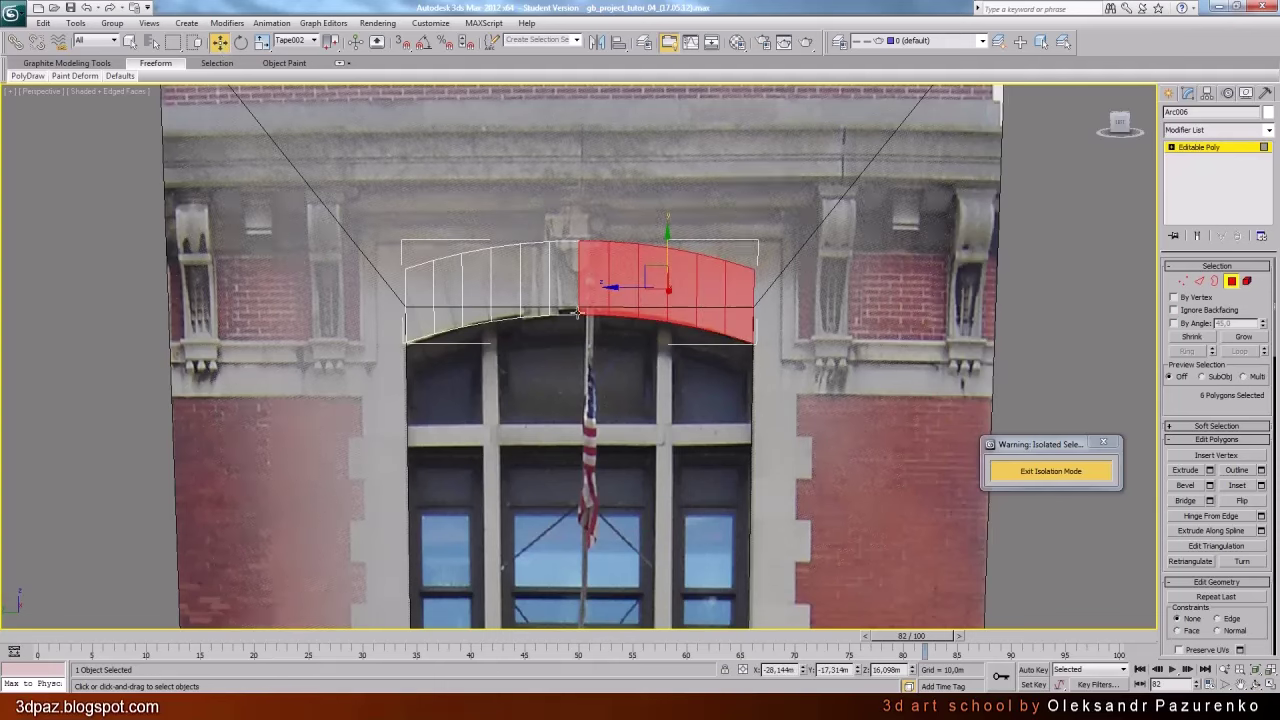
pyautogui.press('Delete')
# Extend the arch's left end edge outward along the Tape002 reference axis to add a polygon reaching the stone surround's outer edge
pyautogui.scroll(5, 620, 310)
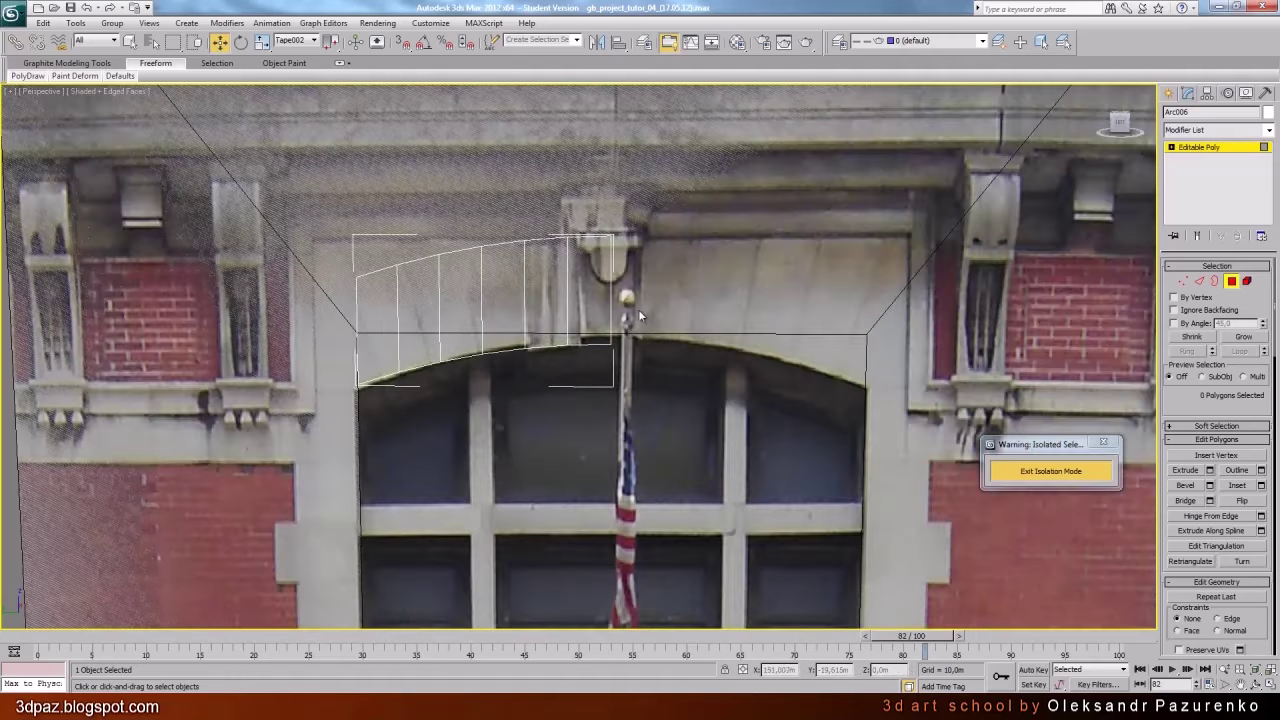
pyautogui.moveTo(718, 287); pyautogui.dragTo(786, 277, button='middle')
pyautogui.press('2')
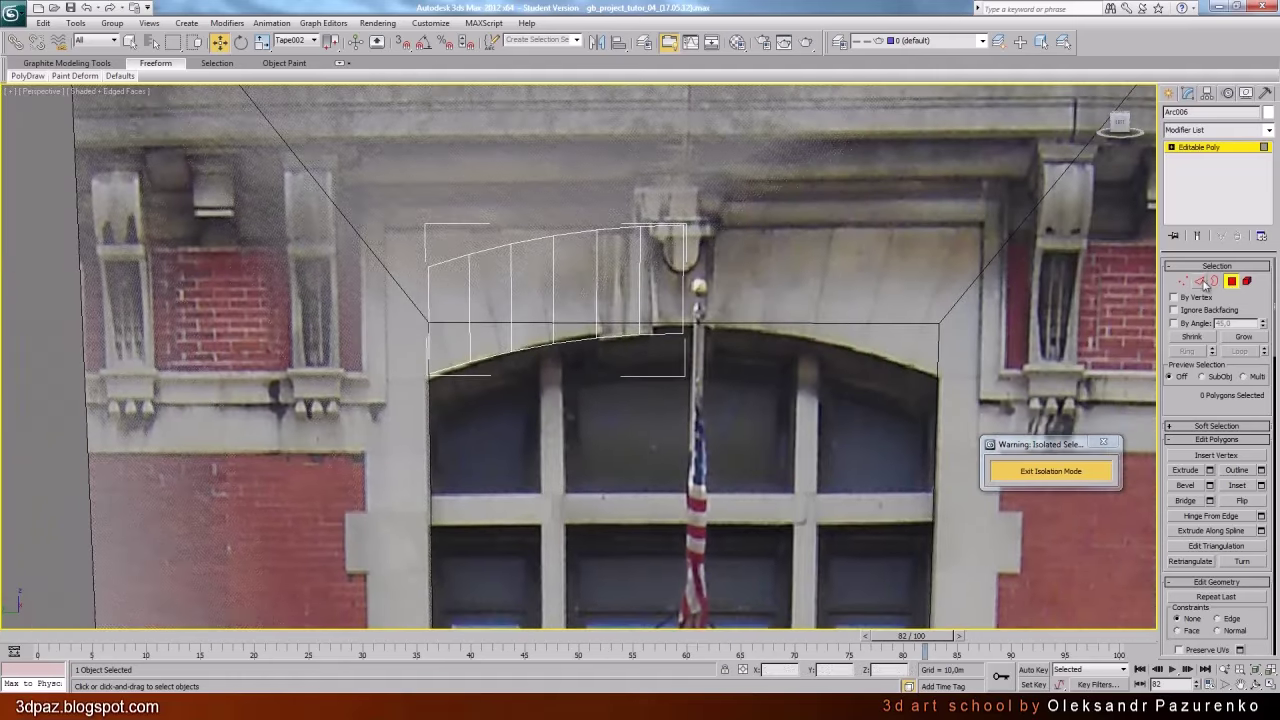
pyautogui.click(427, 314)
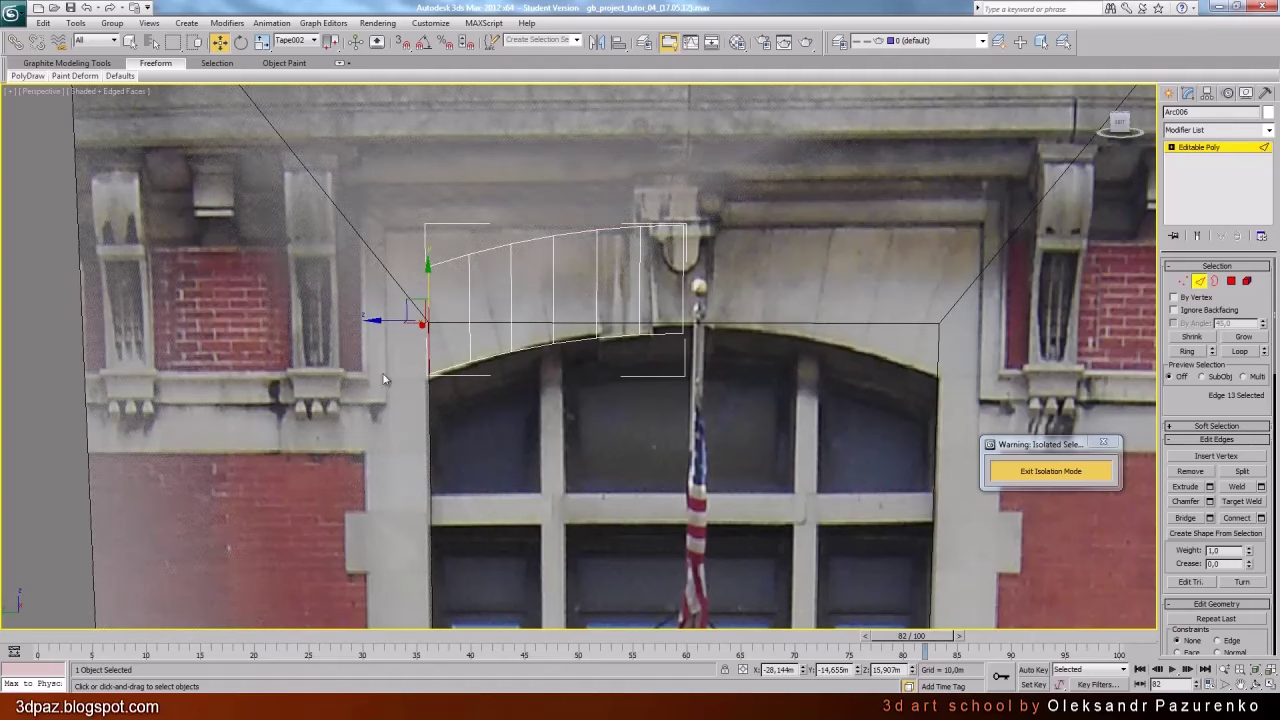
pyautogui.moveTo(408, 186); pyautogui.dragTo(408, 237, button='middle')
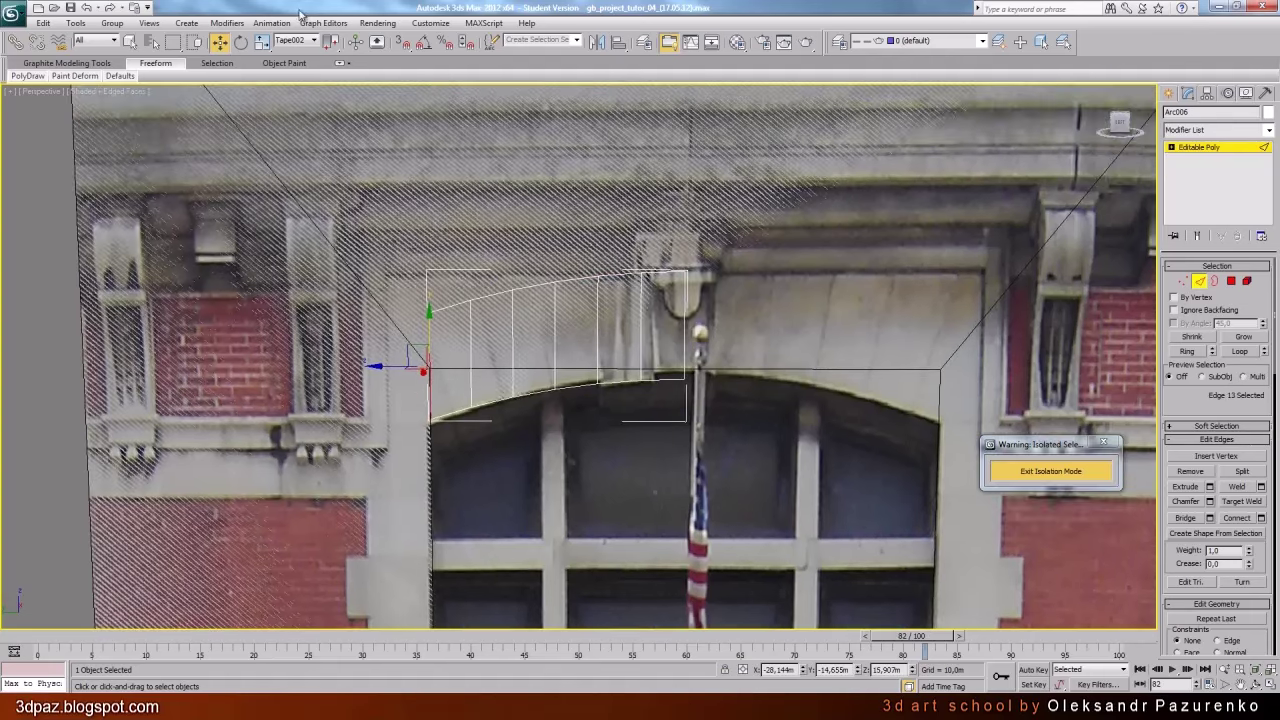
pyautogui.click(300, 40)
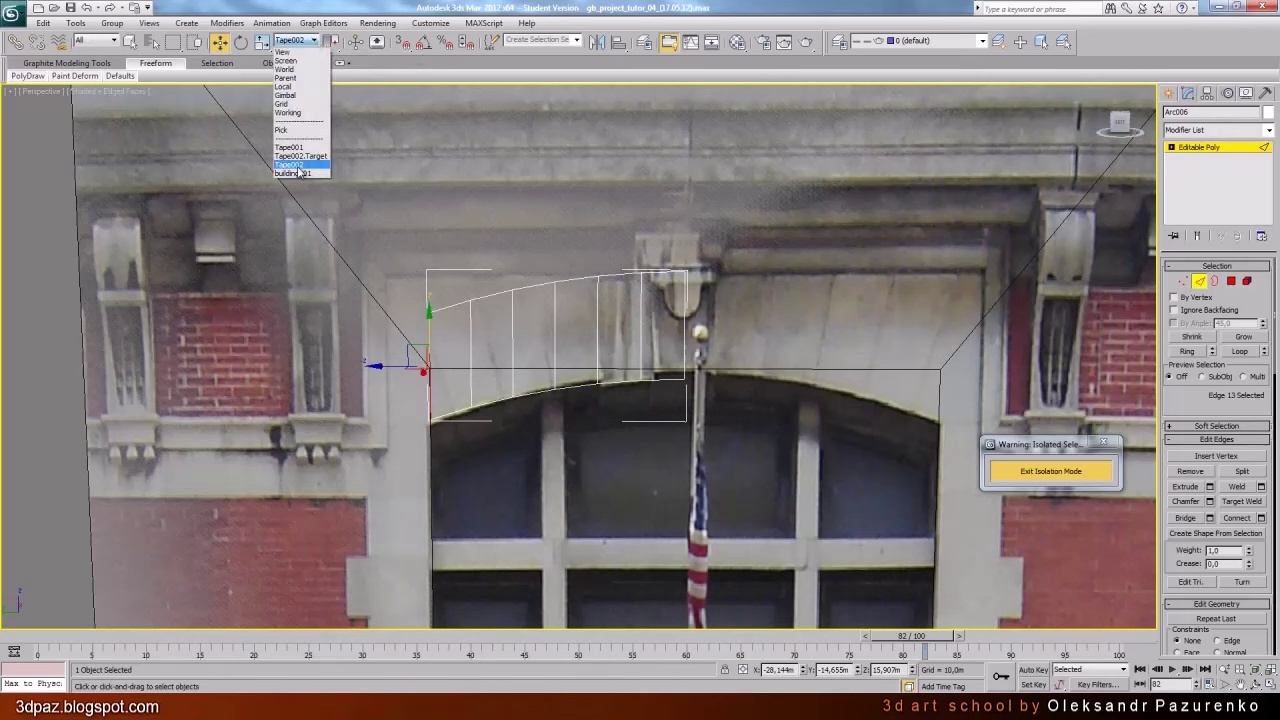
pyautogui.click(296, 165)
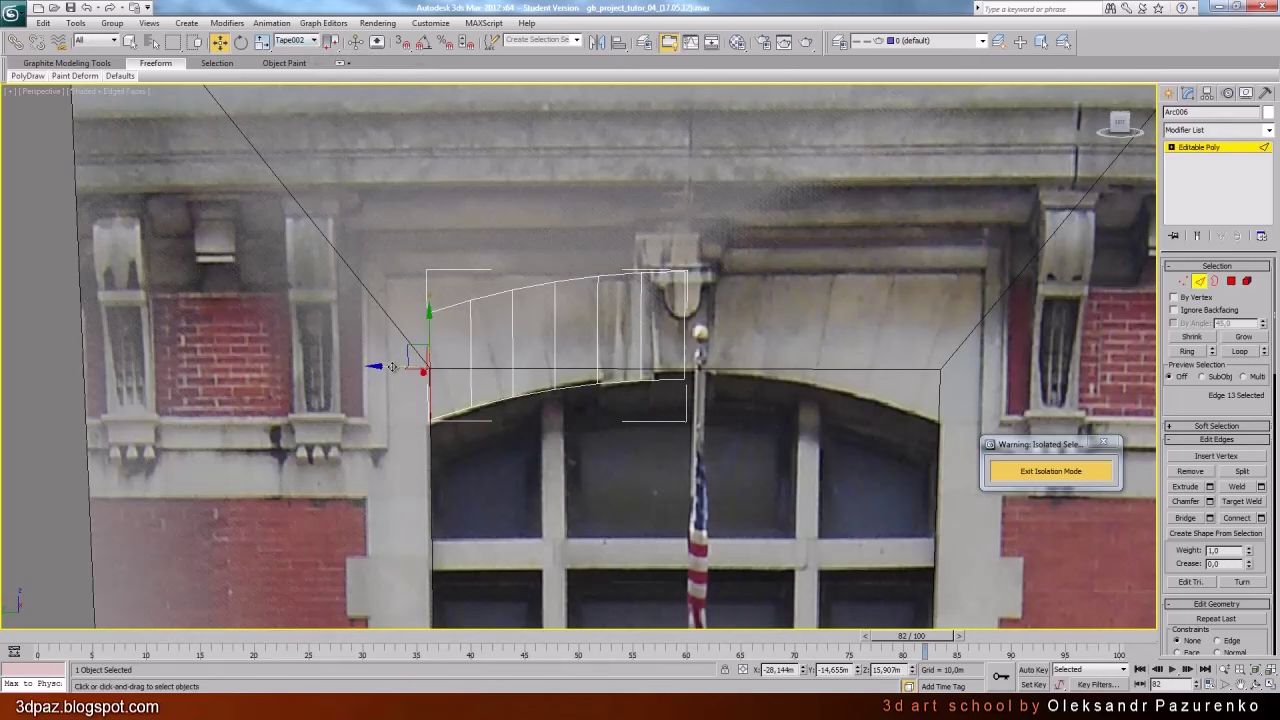
pyautogui.keyDown('shift'); pyautogui.moveTo(392, 367); pyautogui.dragTo(327, 369); pyautogui.keyUp('shift')
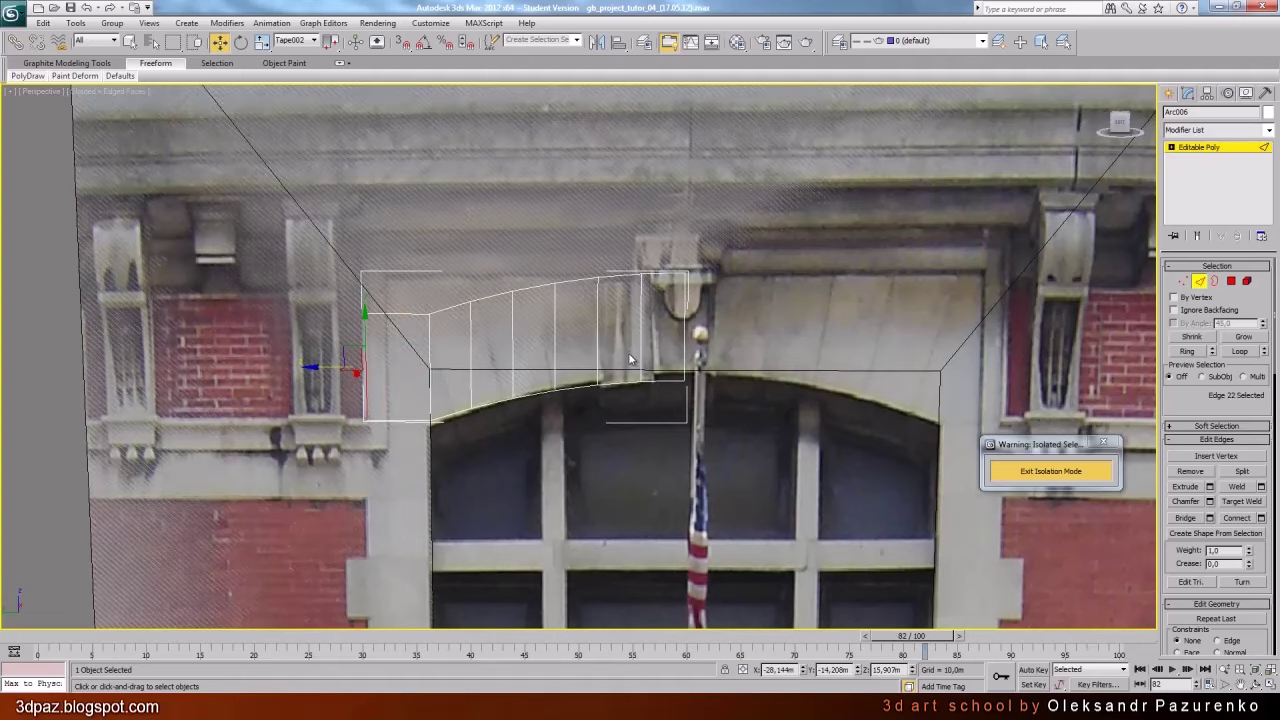
# Using the View coordinate system, raise the arch's upper vertices, including the outer left corner, to the straight moulding line above the stonework
pyautogui.press('F3')
pyautogui.keyDown('alt'); pyautogui.moveTo(629, 351); pyautogui.dragTo(606, 384, button='middle'); pyautogui.keyUp('alt')
pyautogui.scroll(-3, 606, 384)
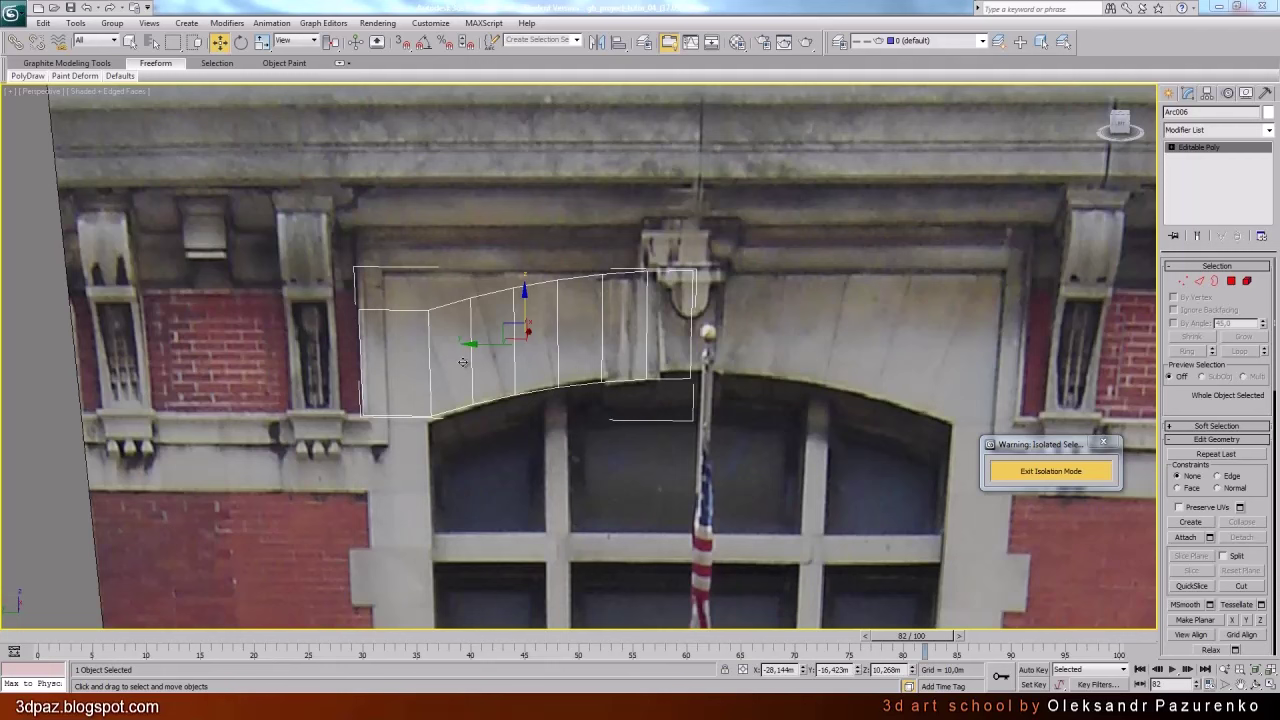
pyautogui.click(1183, 281)
pyautogui.click(316, 41)
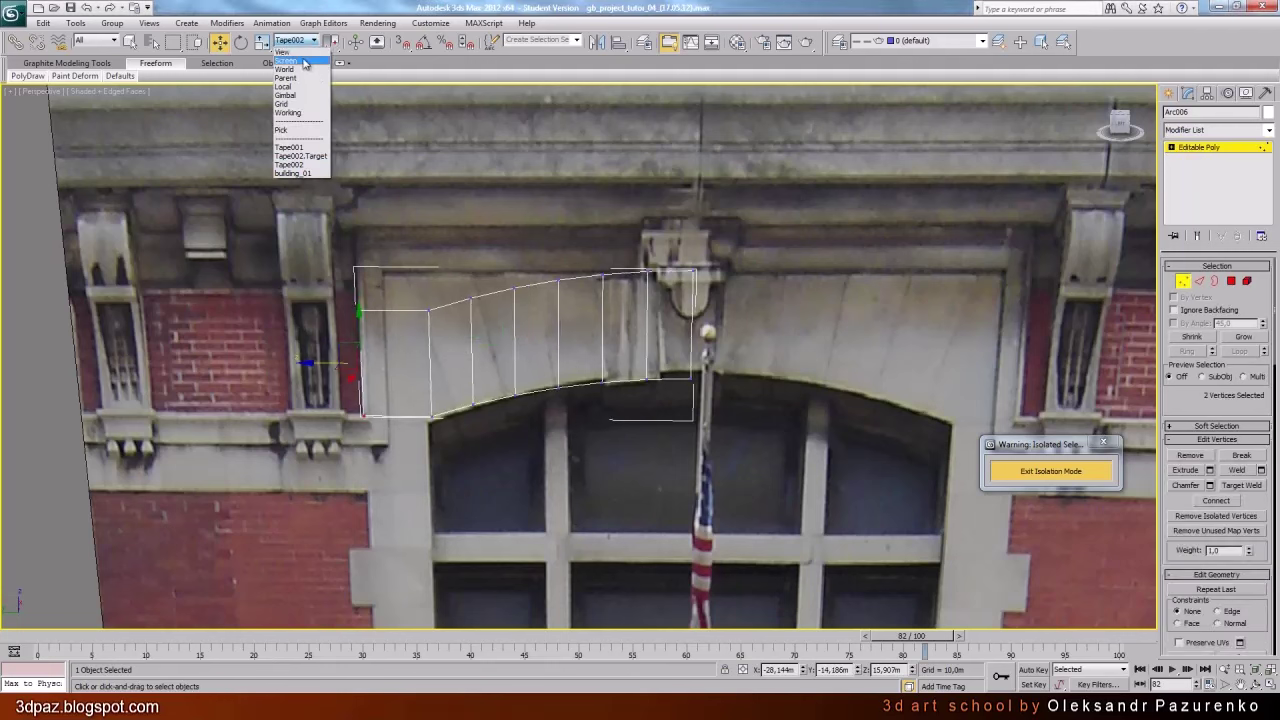
pyautogui.click(290, 54)
pyautogui.click(430, 310)
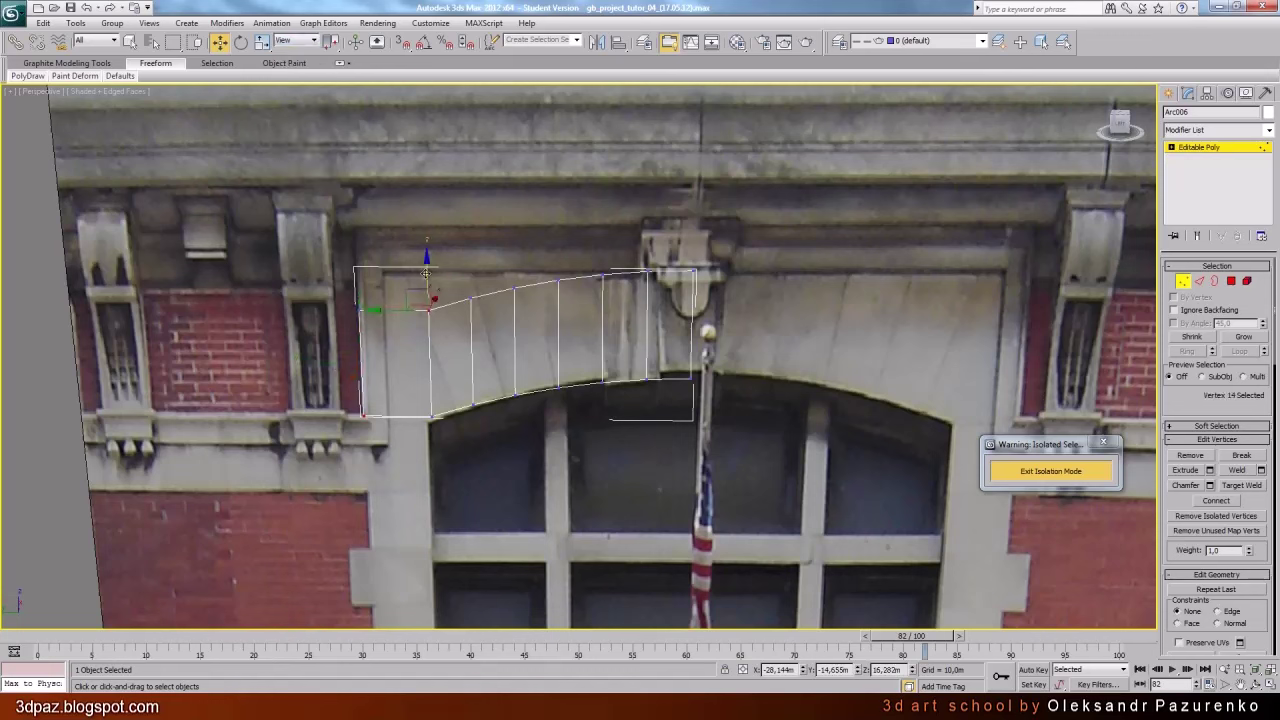
pyautogui.moveTo(429, 300); pyautogui.dragTo(603, 235)
pyautogui.click(472, 297)
pyautogui.click(515, 287)
pyautogui.click(558, 281)
pyautogui.click(603, 275)
pyautogui.click(360, 306)
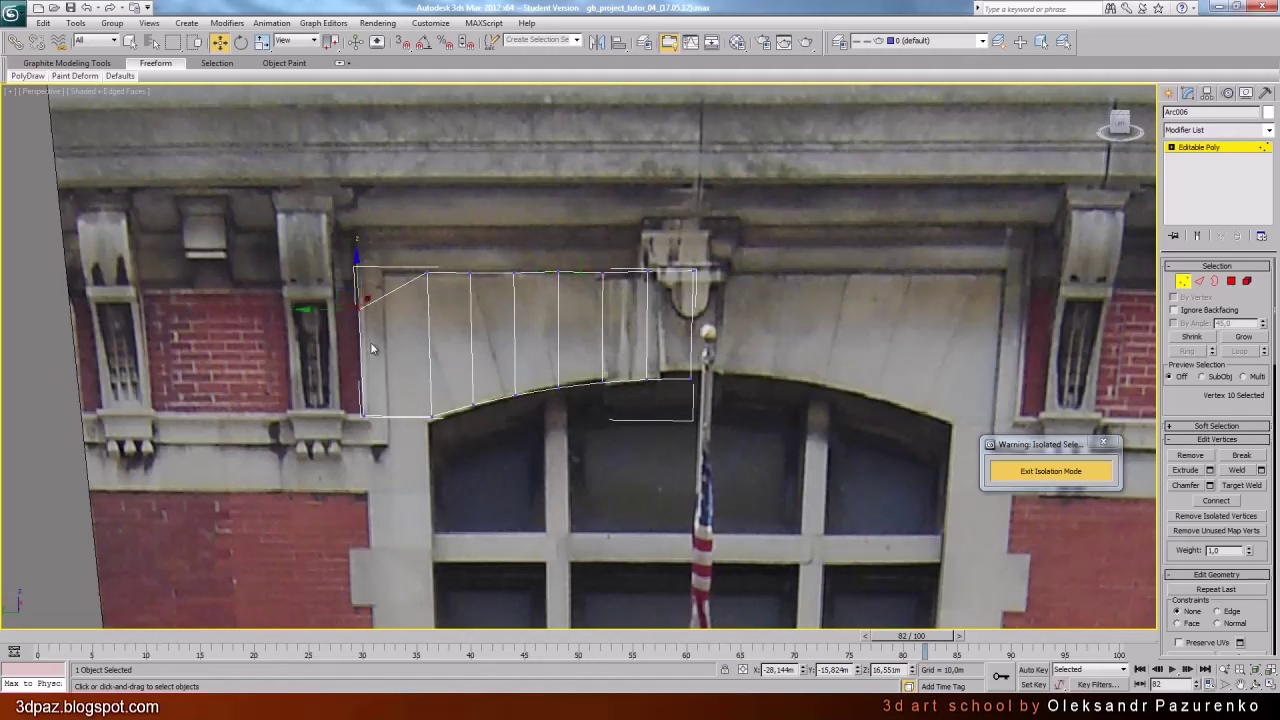
pyautogui.moveTo(360, 264); pyautogui.dragTo(364, 208)
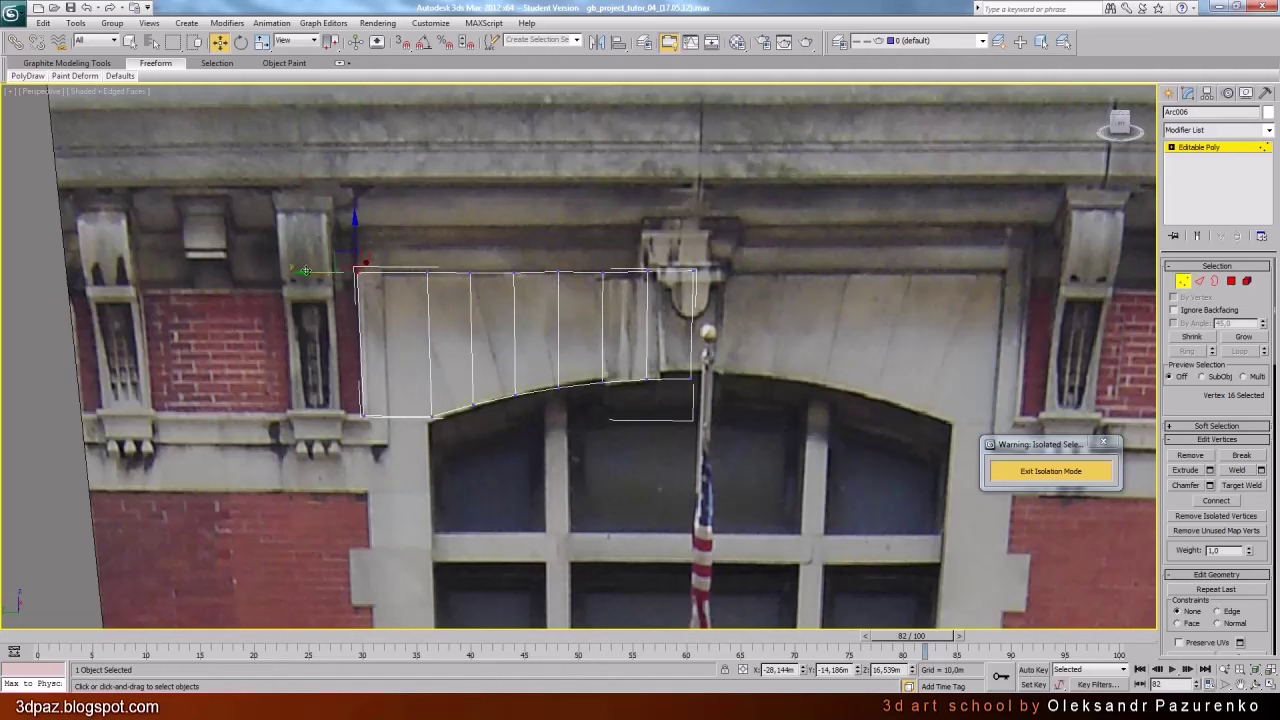
# Flatten all the upper vertices of the half arch into one horizontal line by scaling them vertically
pyautogui.moveTo(660, 295); pyautogui.dragTo(811, 291)
pyautogui.click(262, 41)
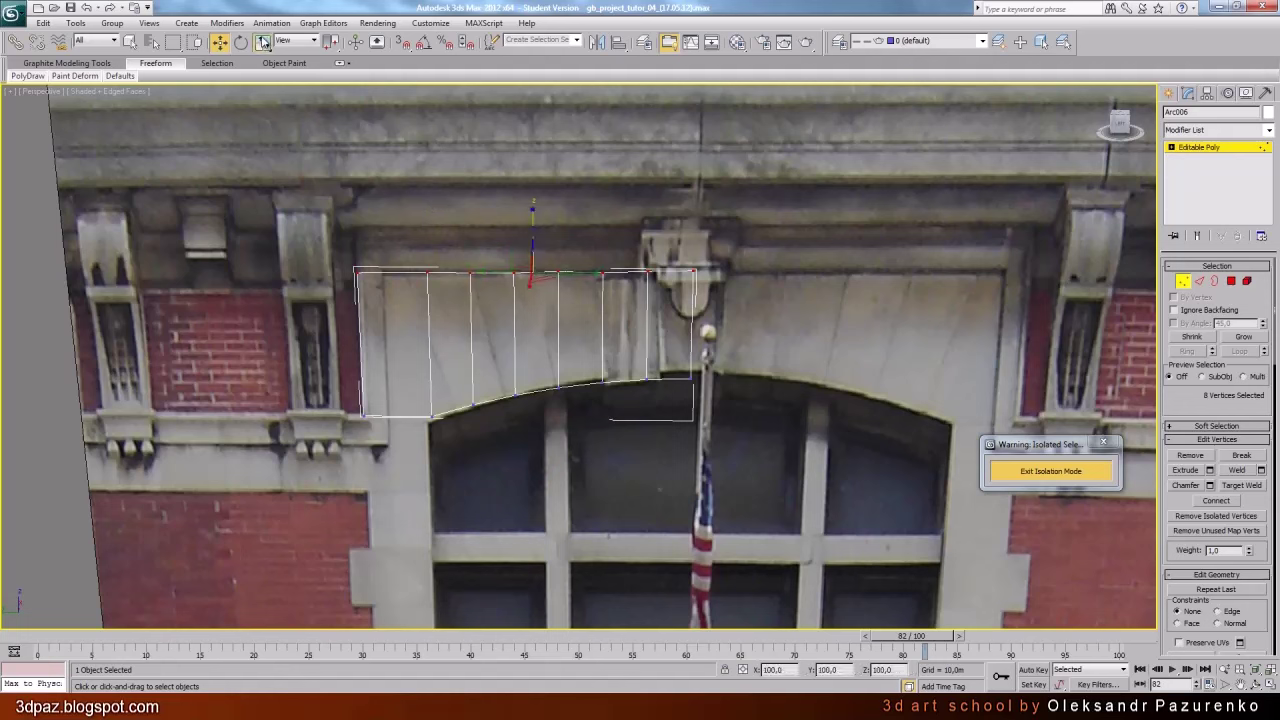
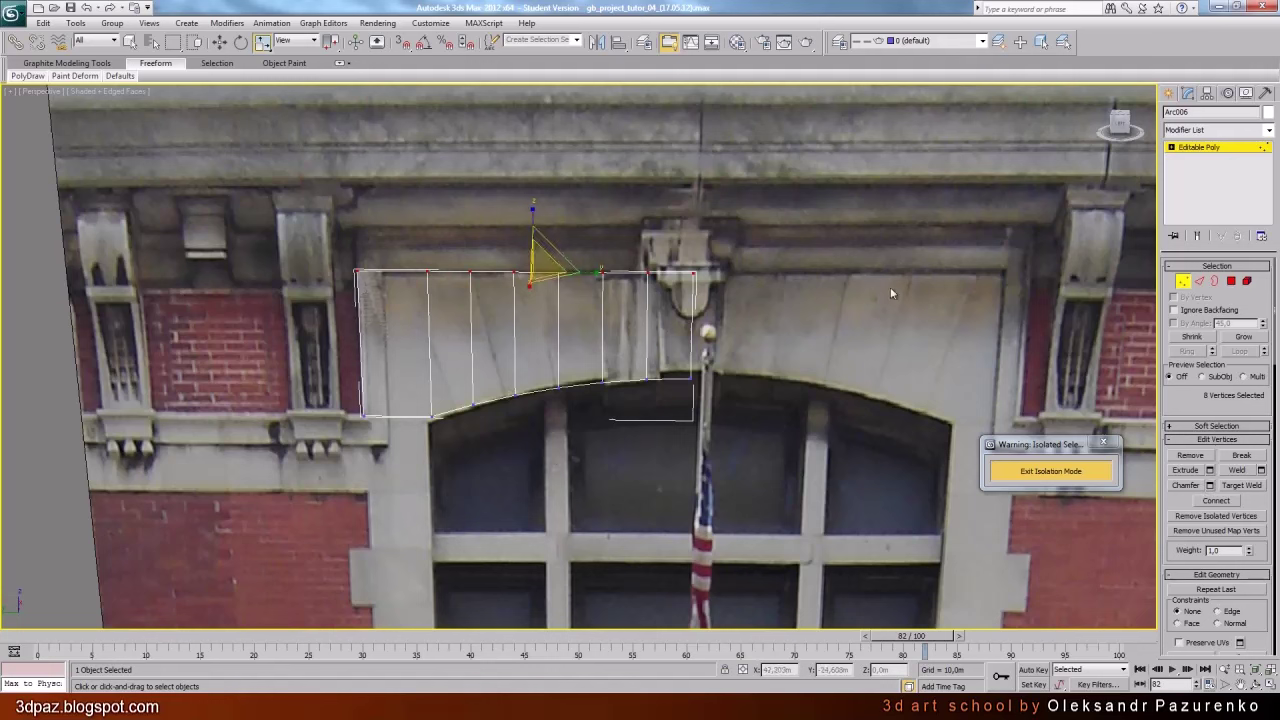
pyautogui.click(1183, 281)
pyautogui.press('1')
pyautogui.press('w')
pyautogui.click(783, 456)
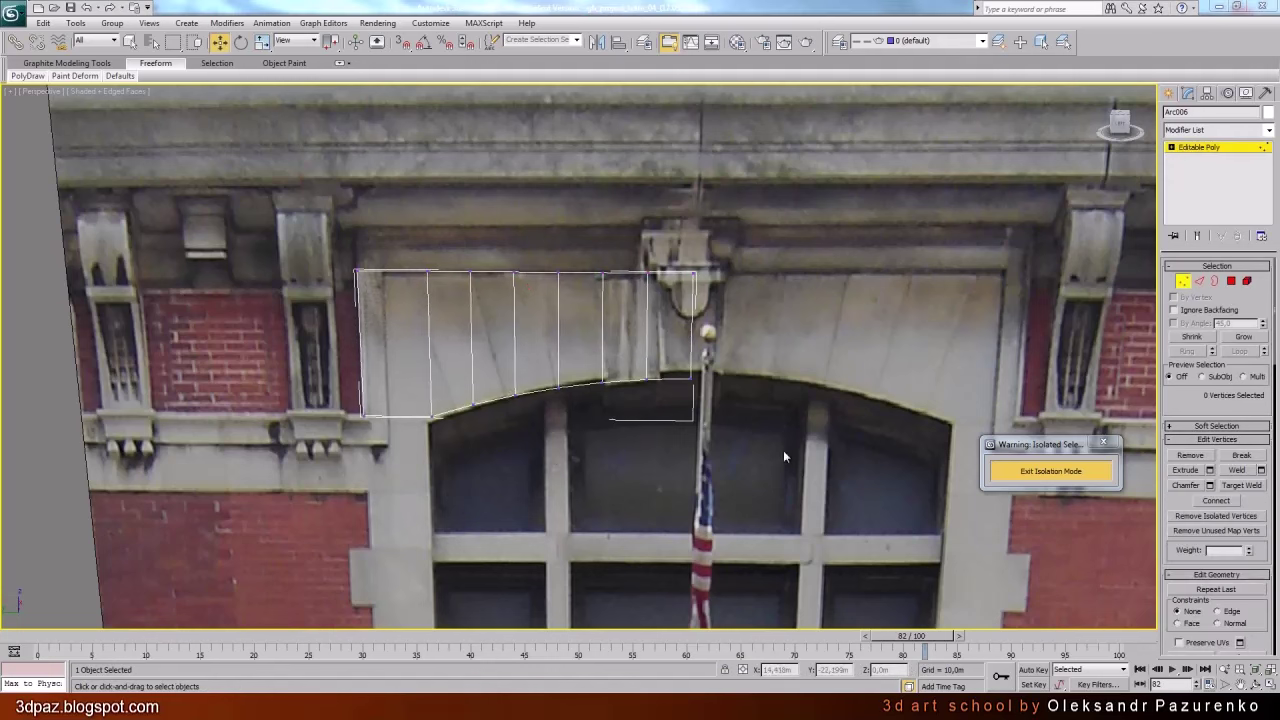
# Nudge the lower vertices near the arch's centre upward to follow the curved window opening in the photo
pyautogui.click(688, 377)
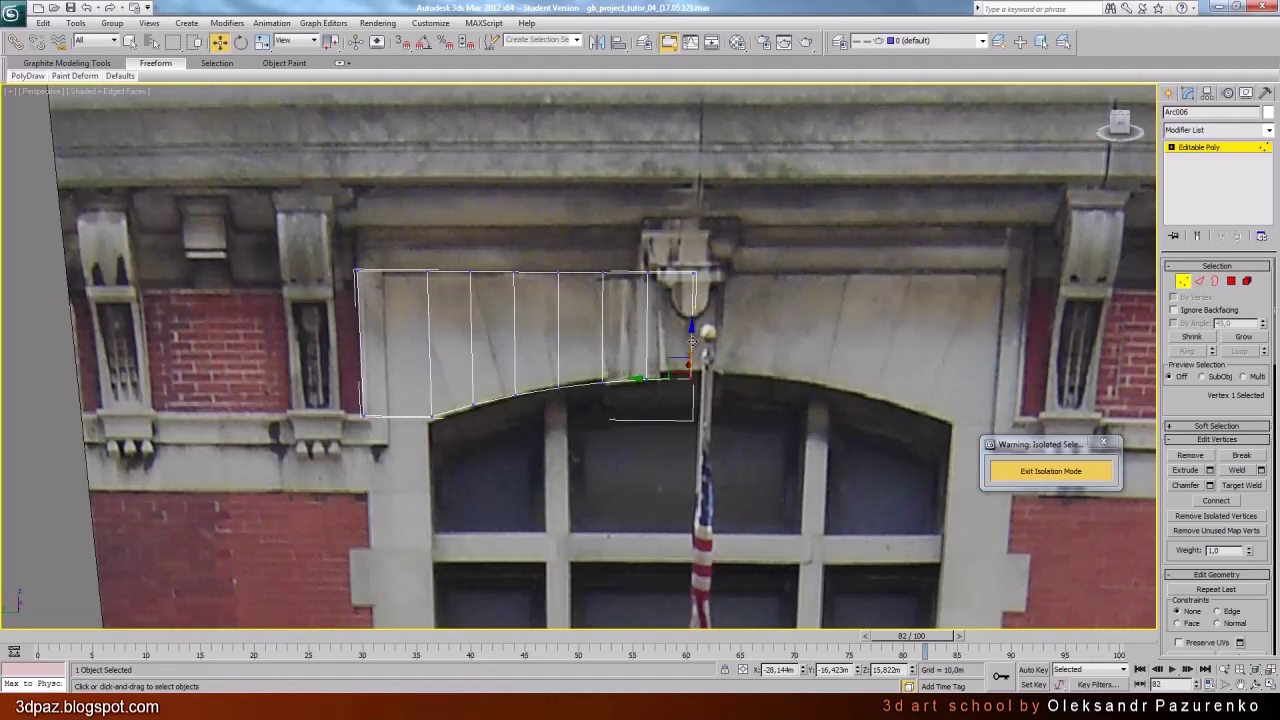
pyautogui.moveTo(692, 341); pyautogui.dragTo(692, 333)
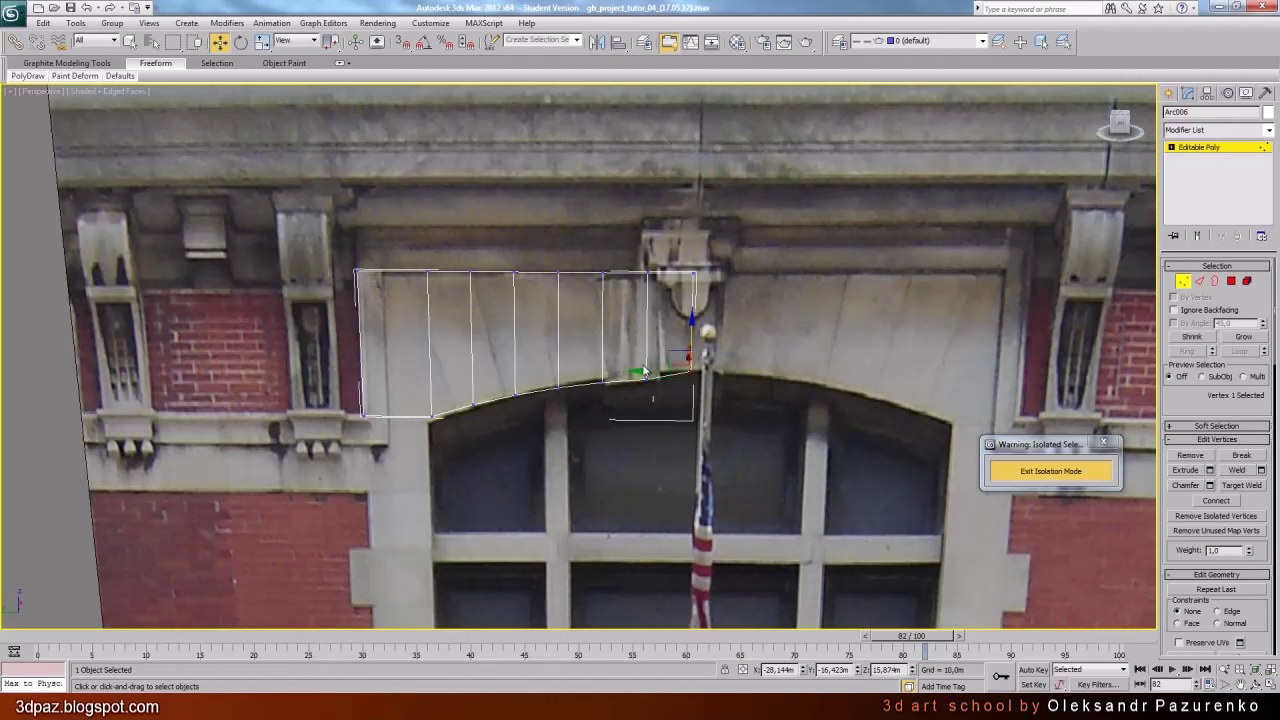
pyautogui.keyDown('ctrl'); pyautogui.click(604, 381); pyautogui.keyUp('ctrl')
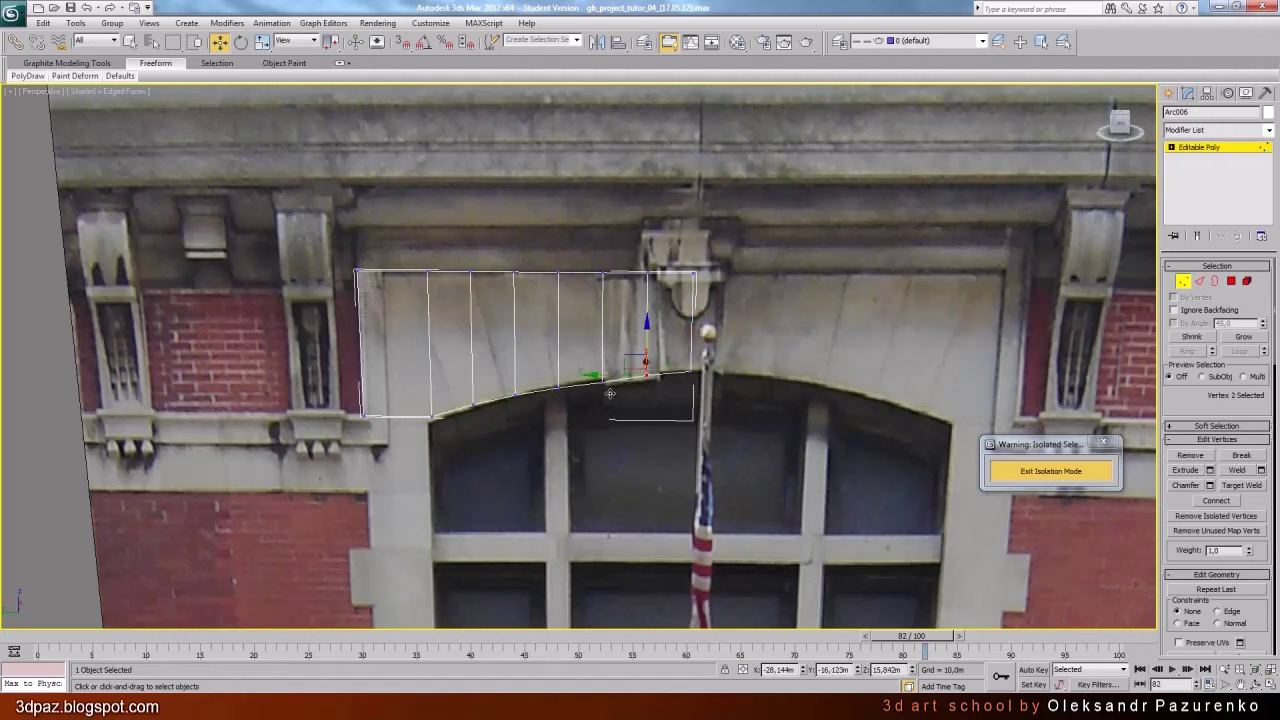
pyautogui.keyDown('ctrl'); pyautogui.click(558, 387); pyautogui.keyUp('ctrl')
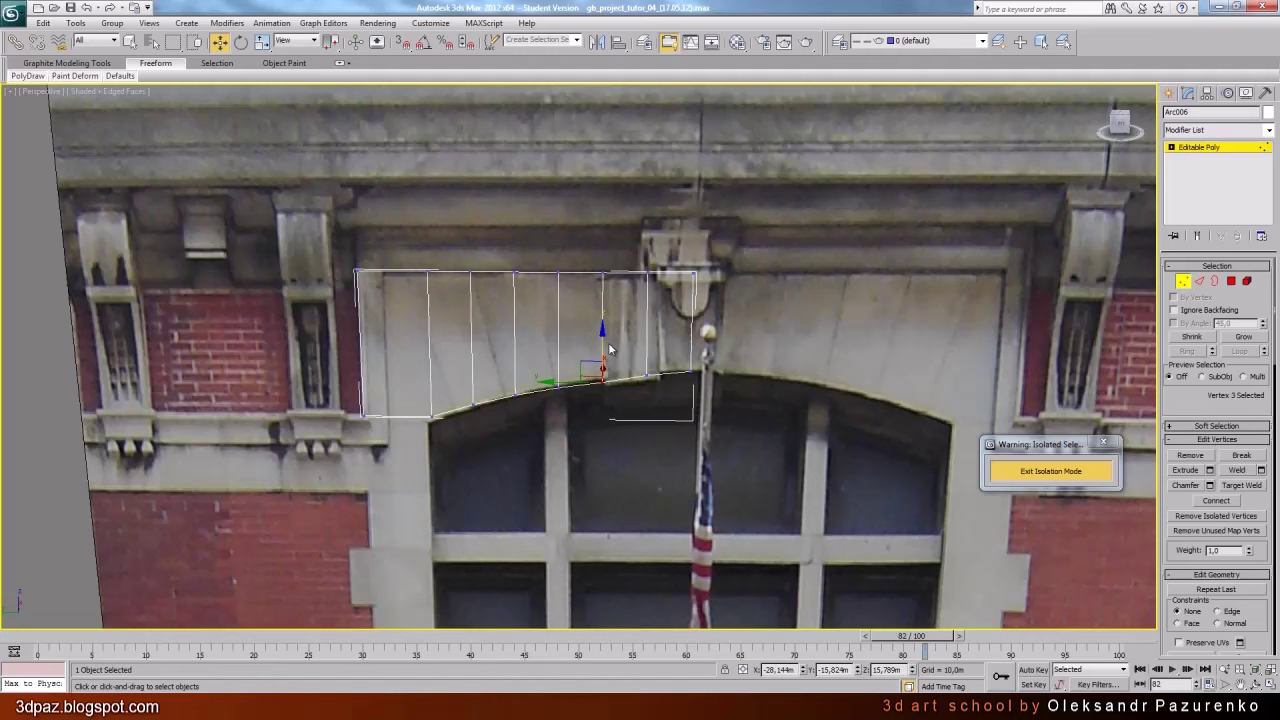
pyautogui.click(558, 387)
pyautogui.moveTo(562, 348); pyautogui.dragTo(562, 346)
# Fit the lower vertices at the arch's left end to the stone's bottom edge and the start of the curve
pyautogui.click(431, 416)
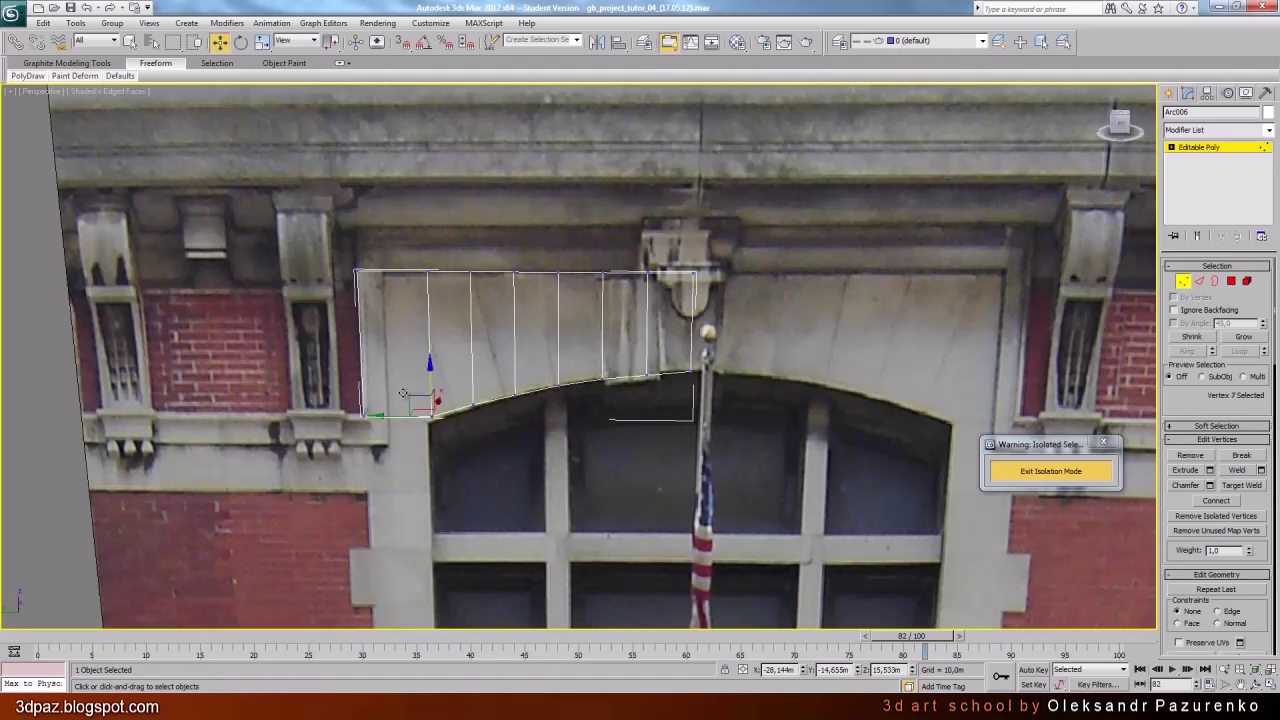
pyautogui.click(361, 417)
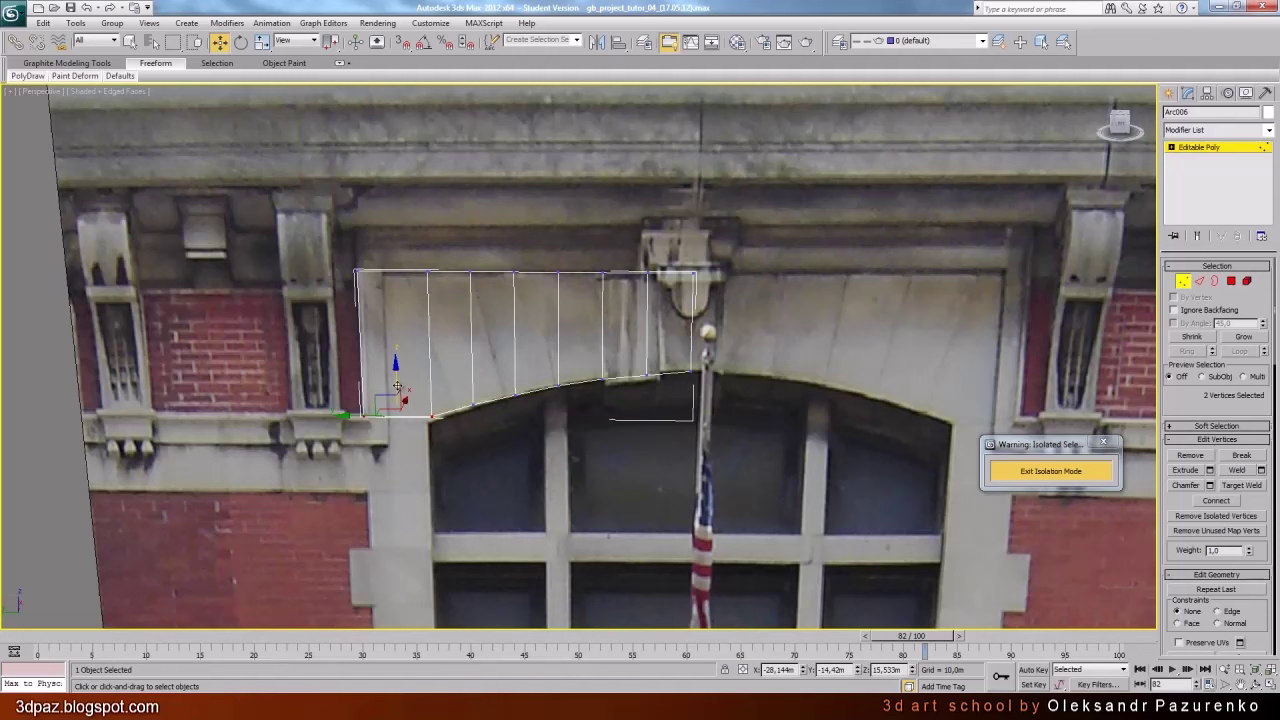
pyautogui.keyDown('ctrl'); pyautogui.click(431, 417); pyautogui.keyUp('ctrl')
pyautogui.click(470, 365)
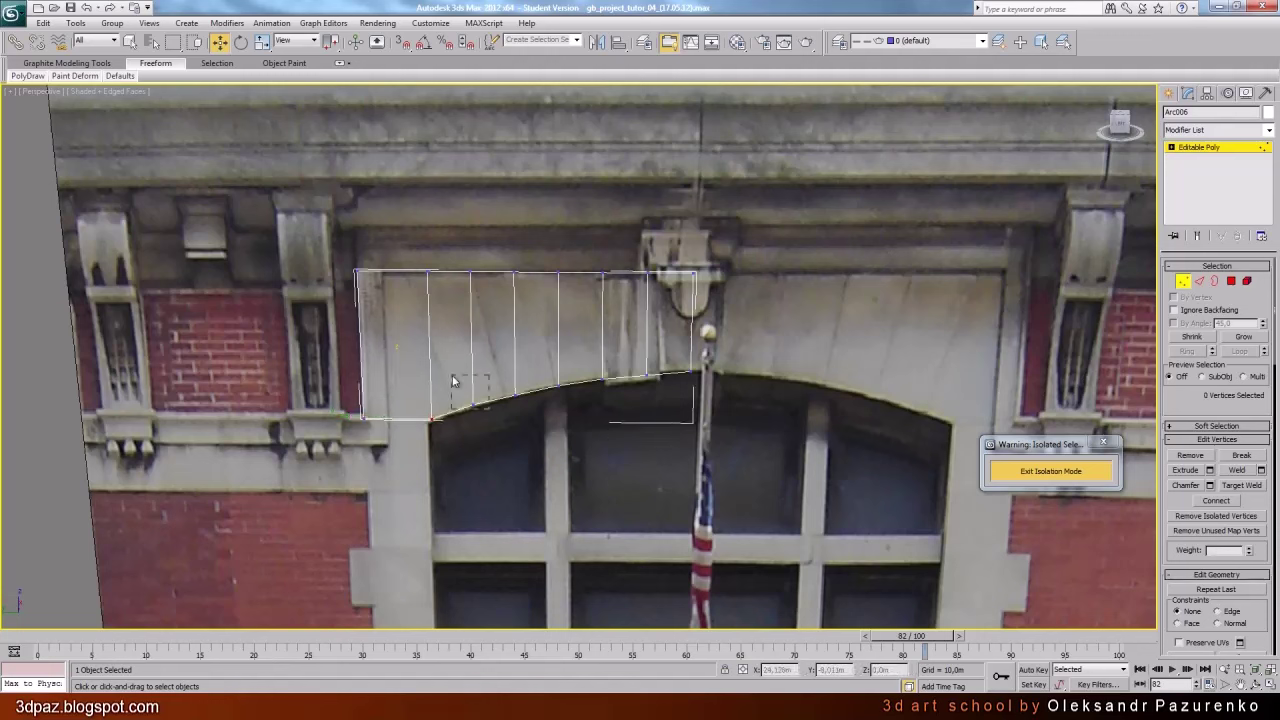
pyautogui.moveTo(453, 381); pyautogui.dragTo(452, 378)
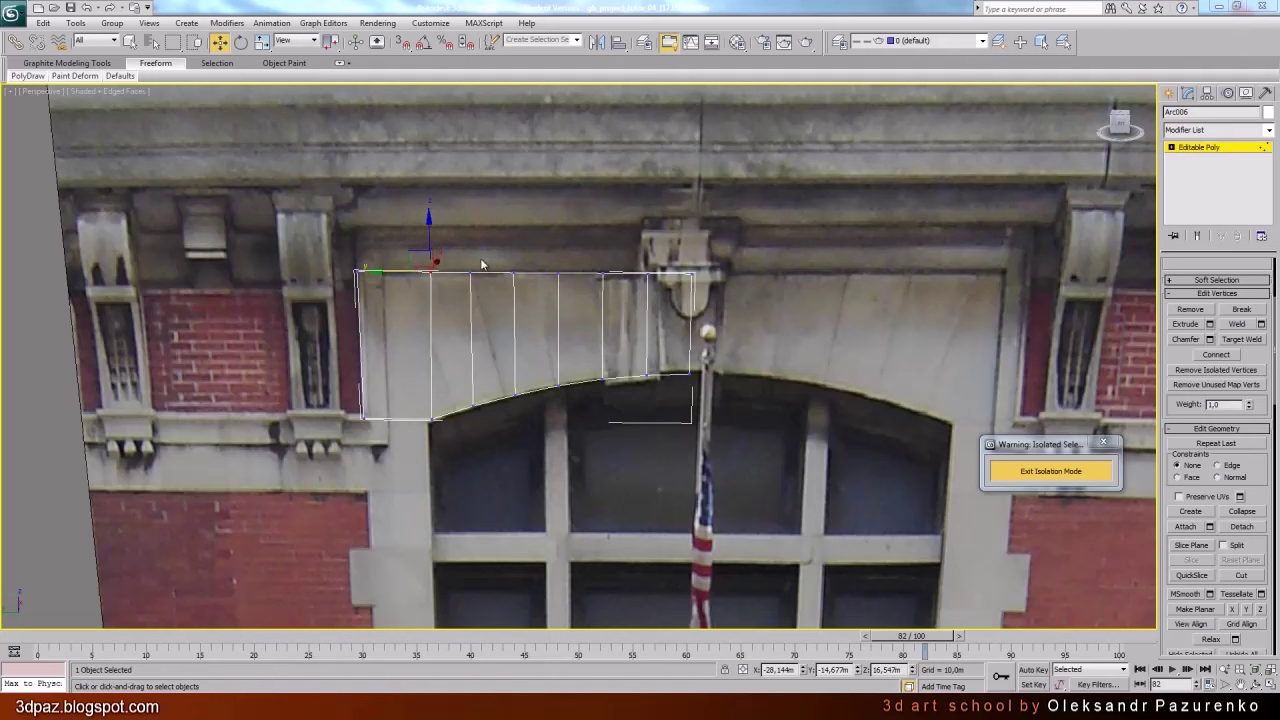
# Constrain vertex movement to Edge and slide the vertices of the two dividing edges nearest the centre to match the keystone joints
pyautogui.click(646, 275)
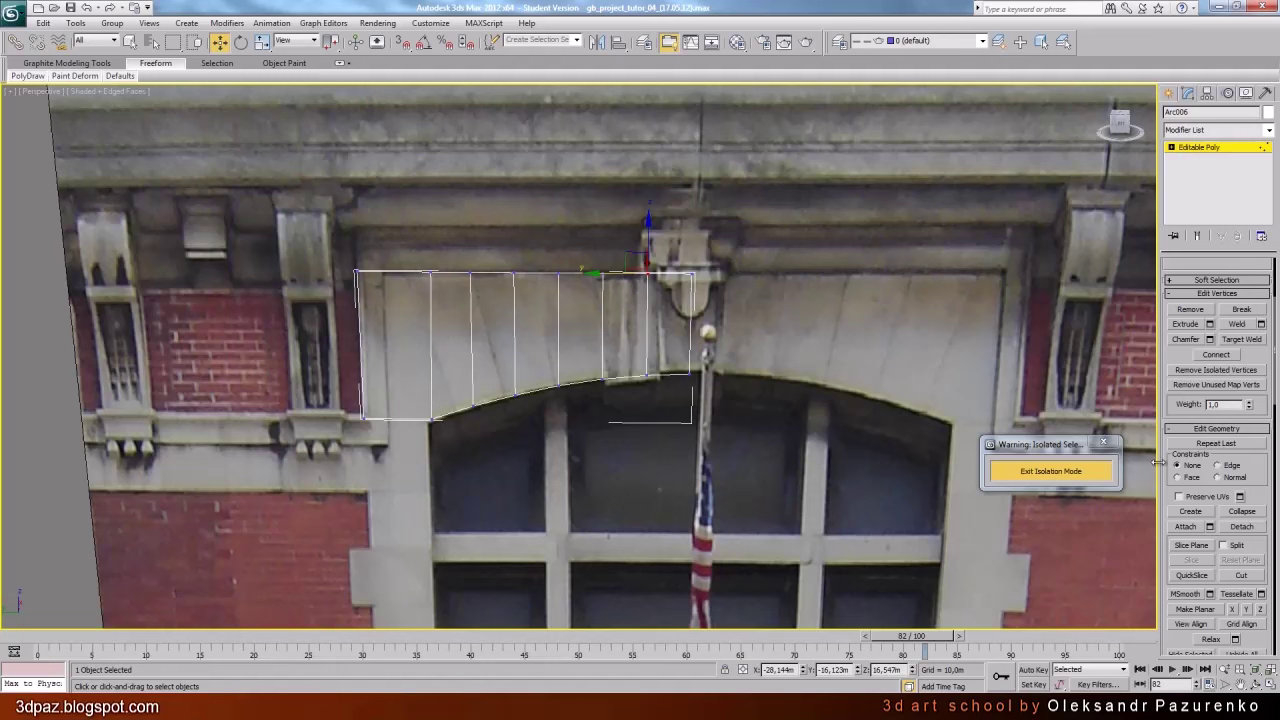
pyautogui.click(1218, 466)
pyautogui.moveTo(602, 275); pyautogui.dragTo(610, 276)
pyautogui.moveTo(658, 391); pyautogui.dragTo(619, 380)
pyautogui.moveTo(586, 261); pyautogui.dragTo(616, 306)
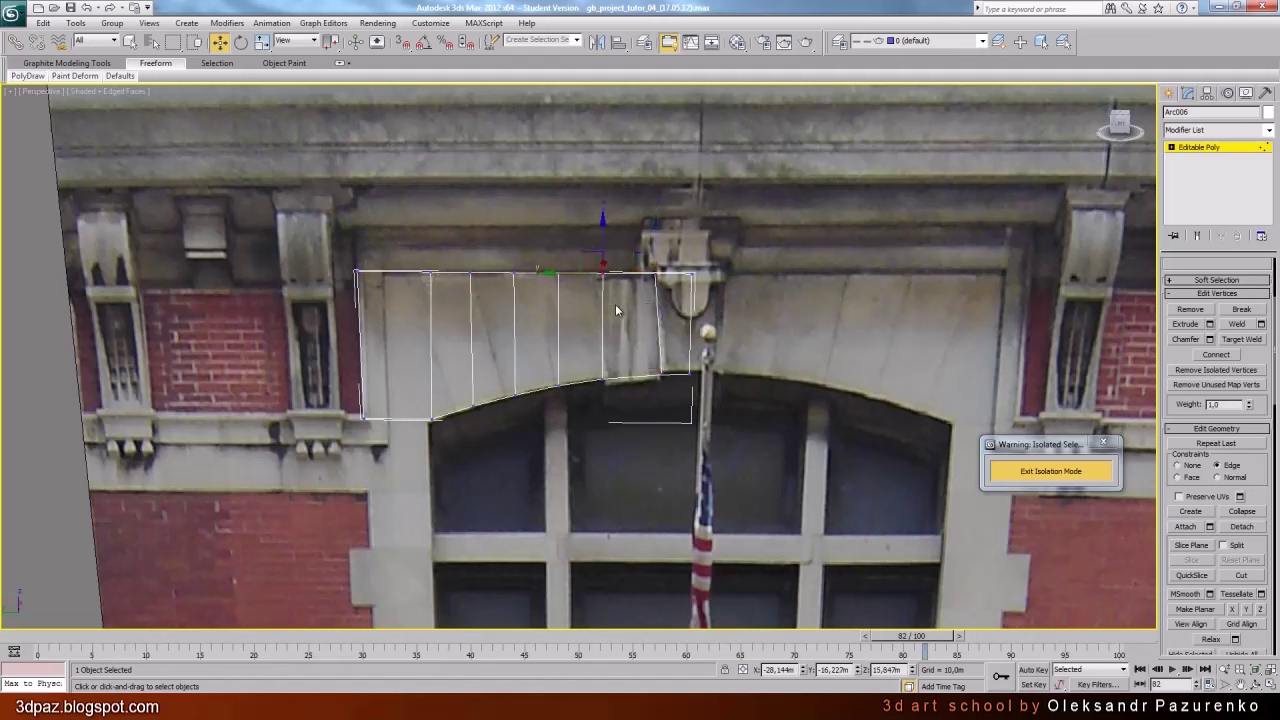
pyautogui.moveTo(557, 273)
pyautogui.mouseDown()
pyautogui.moveTo(534, 273)
pyautogui.moveTo(548, 276)
pyautogui.mouseUp()
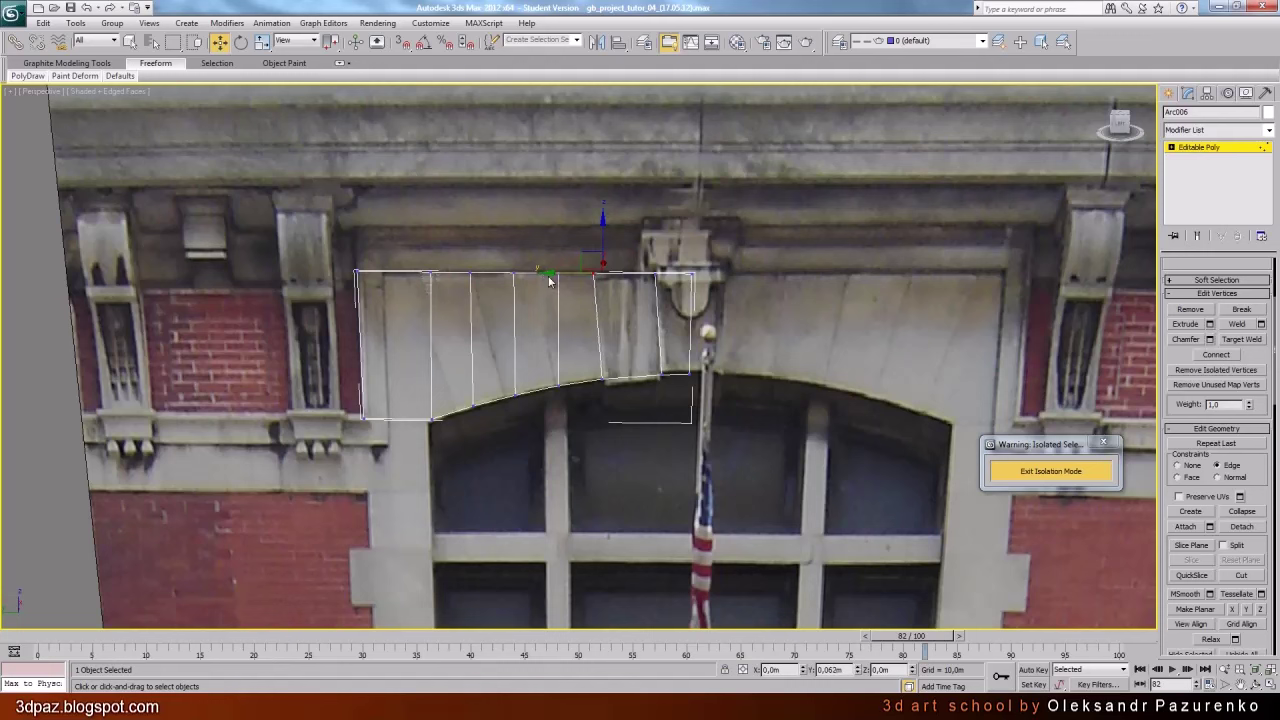
pyautogui.moveTo(585, 360); pyautogui.dragTo(568, 380)
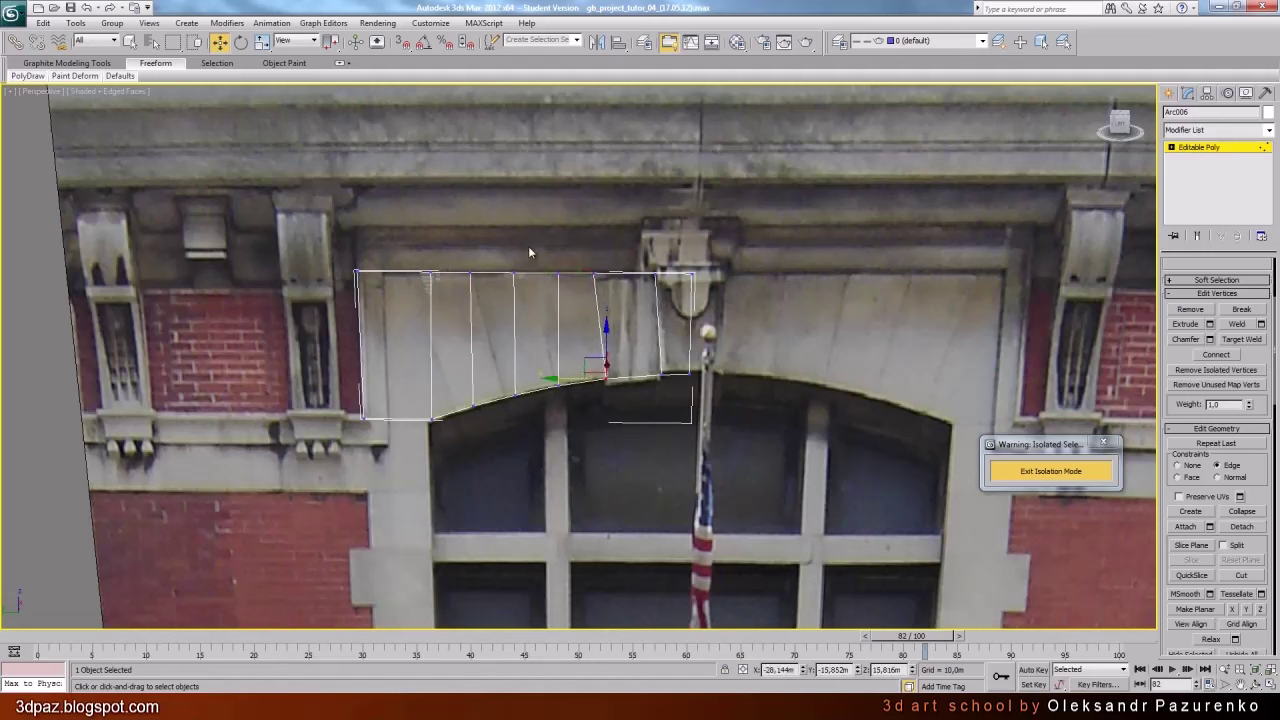
# Slide the upper vertices of the next three dividing edges outward so the edges slant like the stone joints
pyautogui.moveTo(530, 249); pyautogui.dragTo(502, 276)
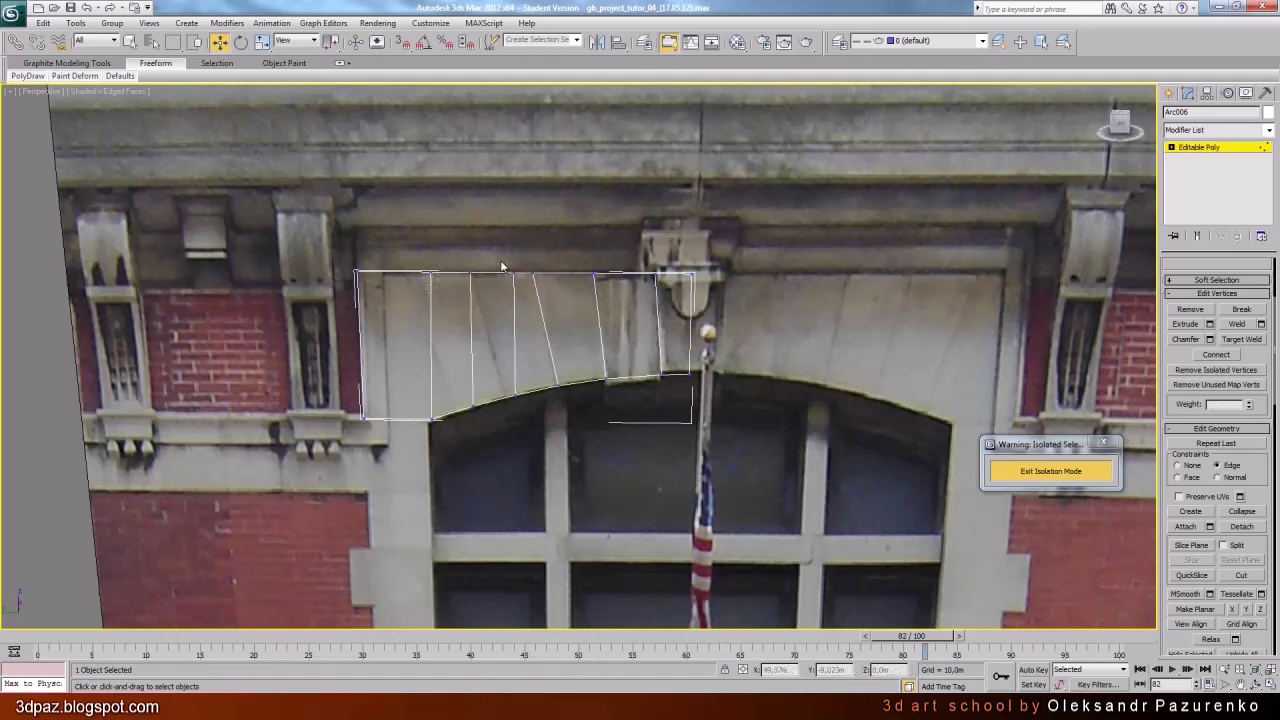
pyautogui.click(512, 272)
pyautogui.moveTo(463, 261); pyautogui.dragTo(409, 271)
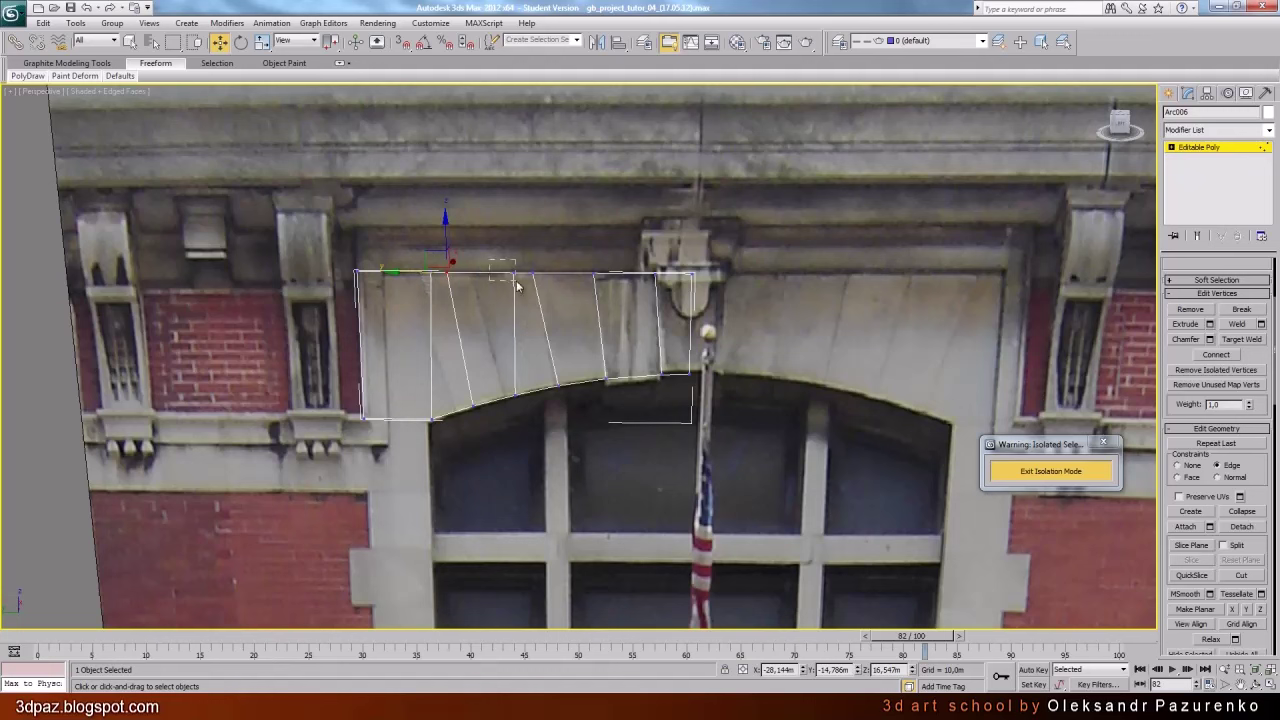
pyautogui.moveTo(517, 281); pyautogui.dragTo(425, 271)
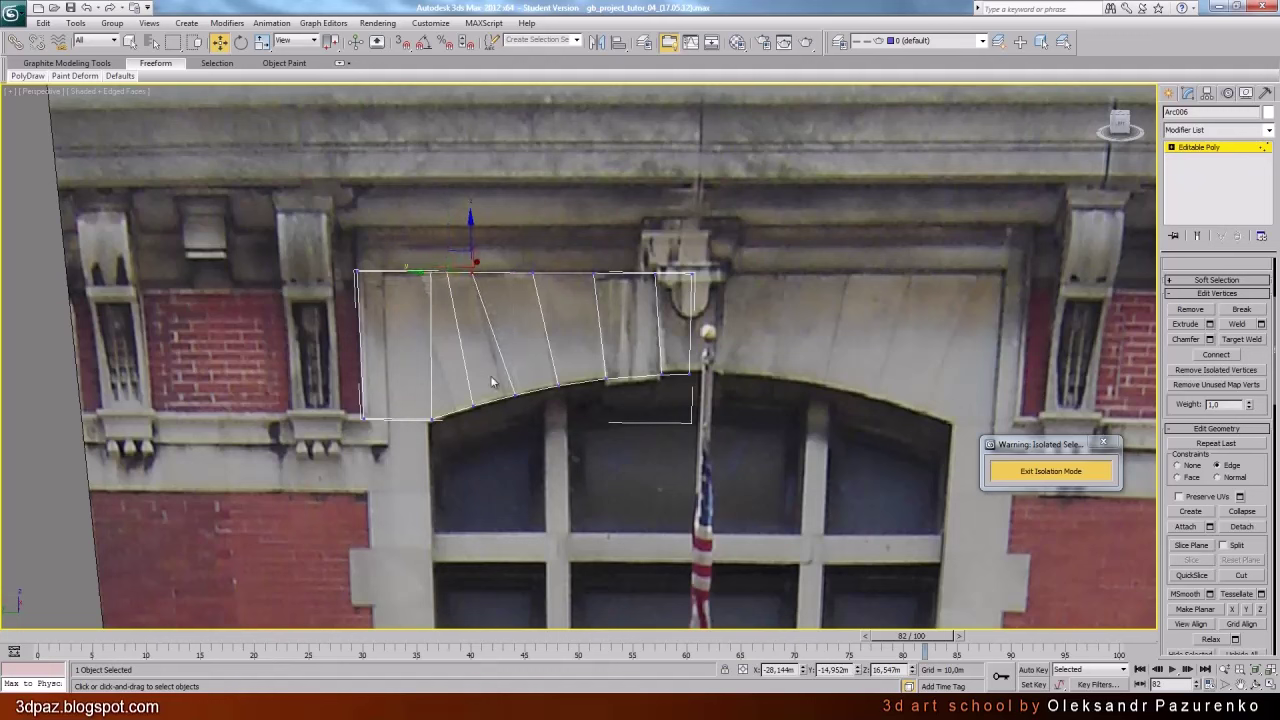
# Slide the lower and upper vertices of the arch's outer dividing edges outward so their slant follows the stone joints
pyautogui.click(514, 388)
pyautogui.moveTo(484, 393); pyautogui.dragTo(475, 396)
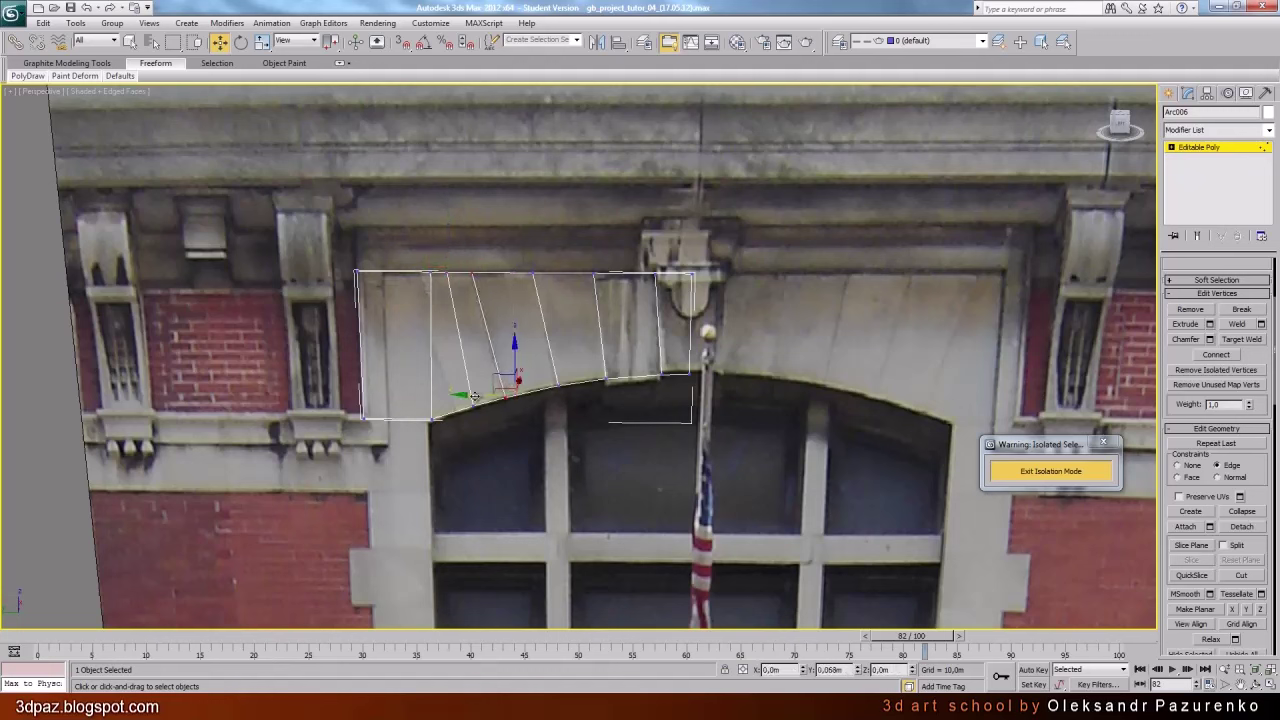
pyautogui.click(430, 273)
pyautogui.moveTo(398, 273); pyautogui.dragTo(334, 277)
pyautogui.moveTo(425, 252); pyautogui.dragTo(375, 273)
pyautogui.click(474, 406)
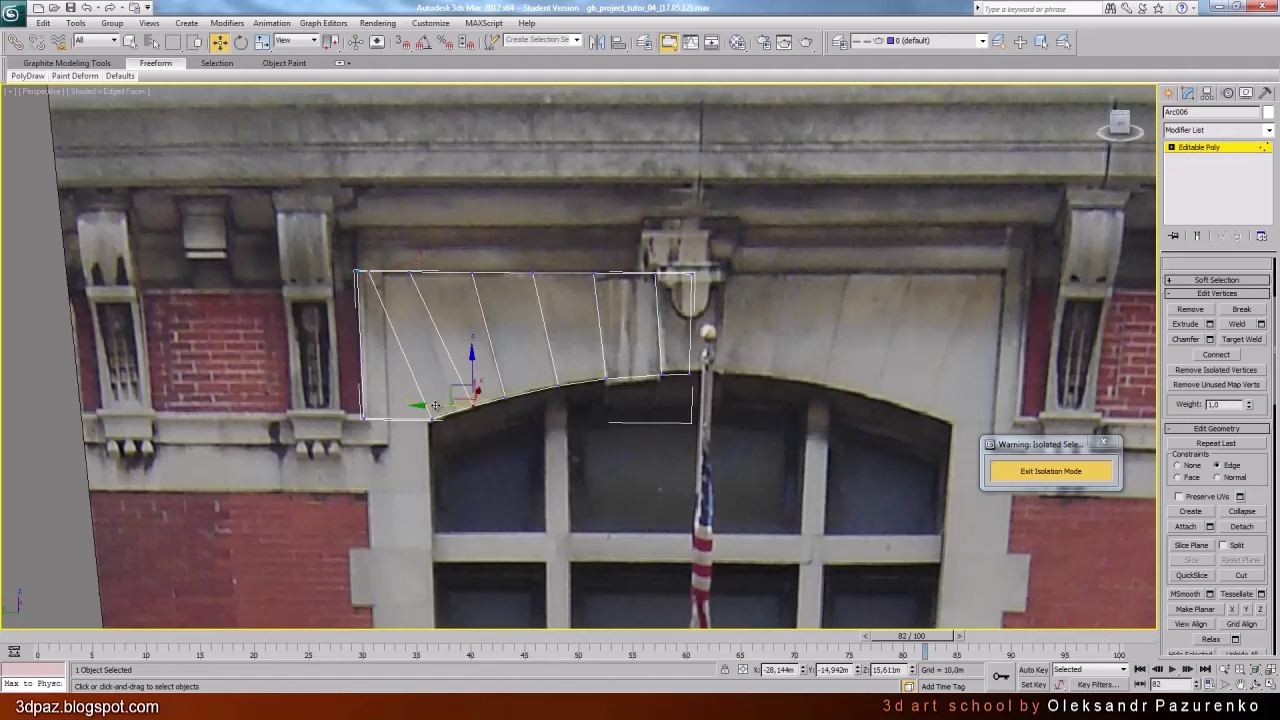
pyautogui.moveTo(437, 405); pyautogui.dragTo(421, 410)
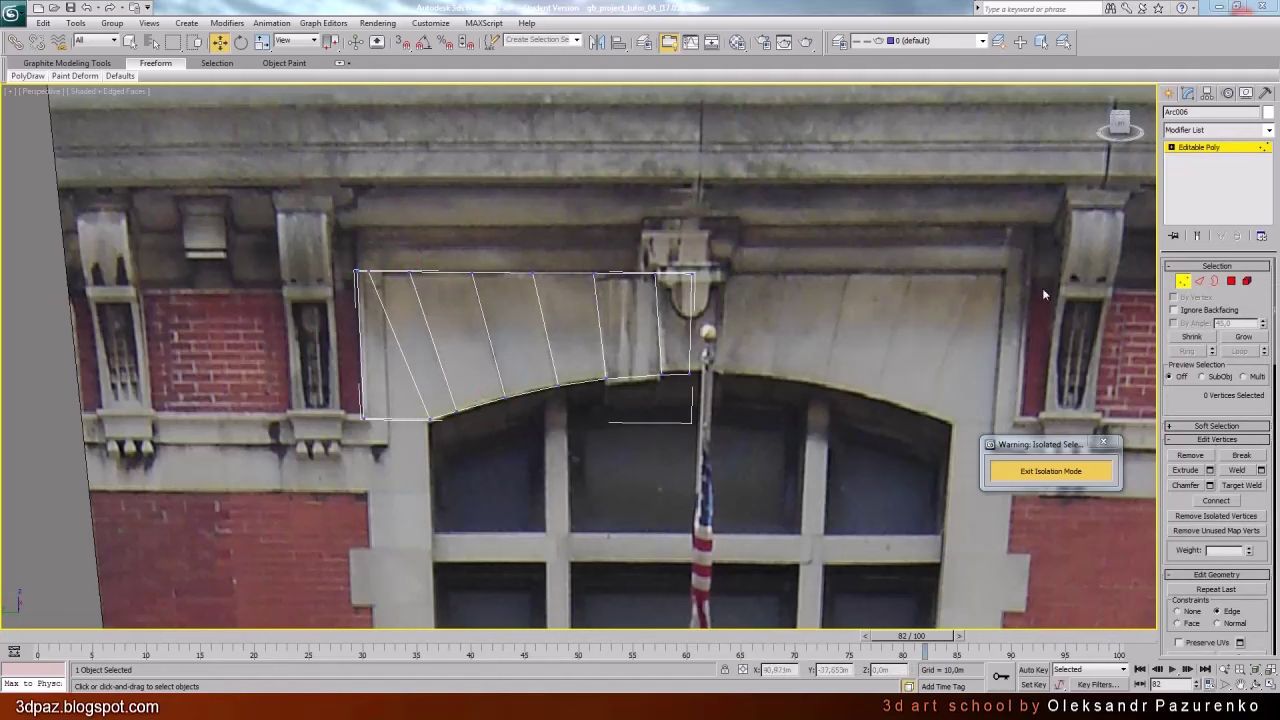
# Add a Symmetry modifier to the half arch, mirrored about the X axis with Flip enabled
pyautogui.click(1183, 281)
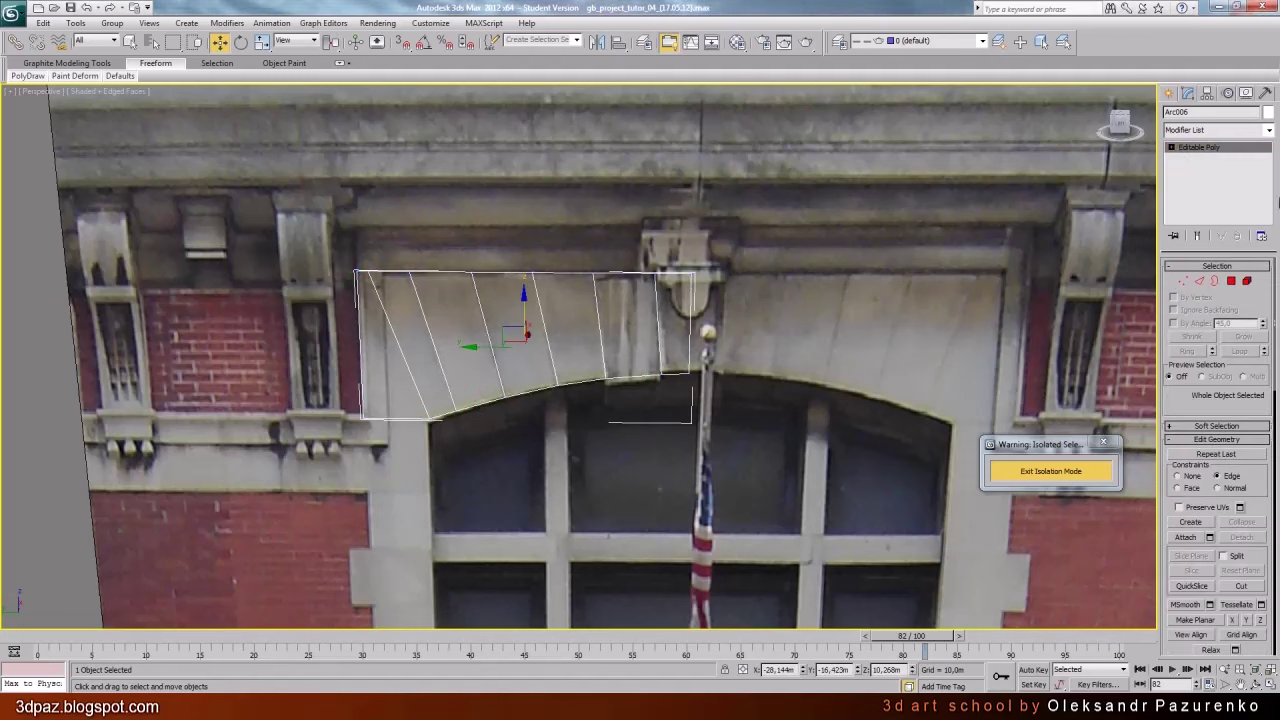
pyautogui.click(1268, 129)
pyautogui.scroll(-3, 1270, 257)
pyautogui.scroll(-8, 1270, 257)
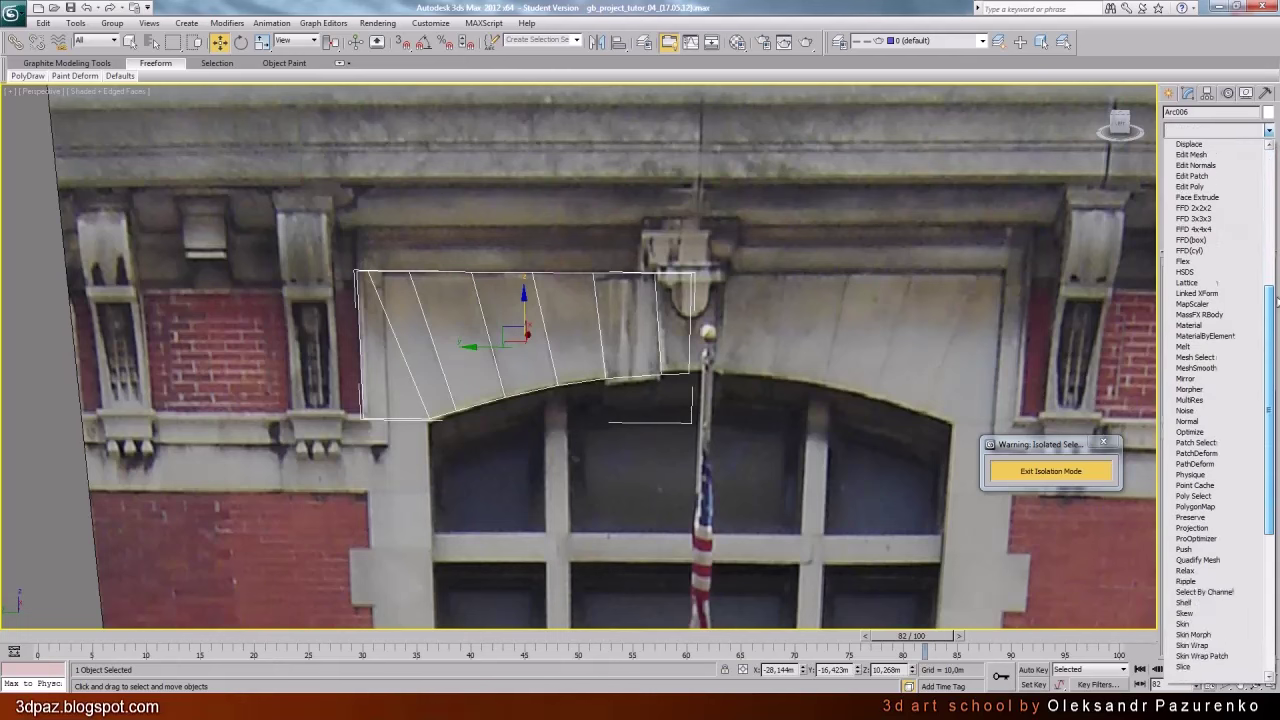
pyautogui.scroll(-1, 1220, 440)
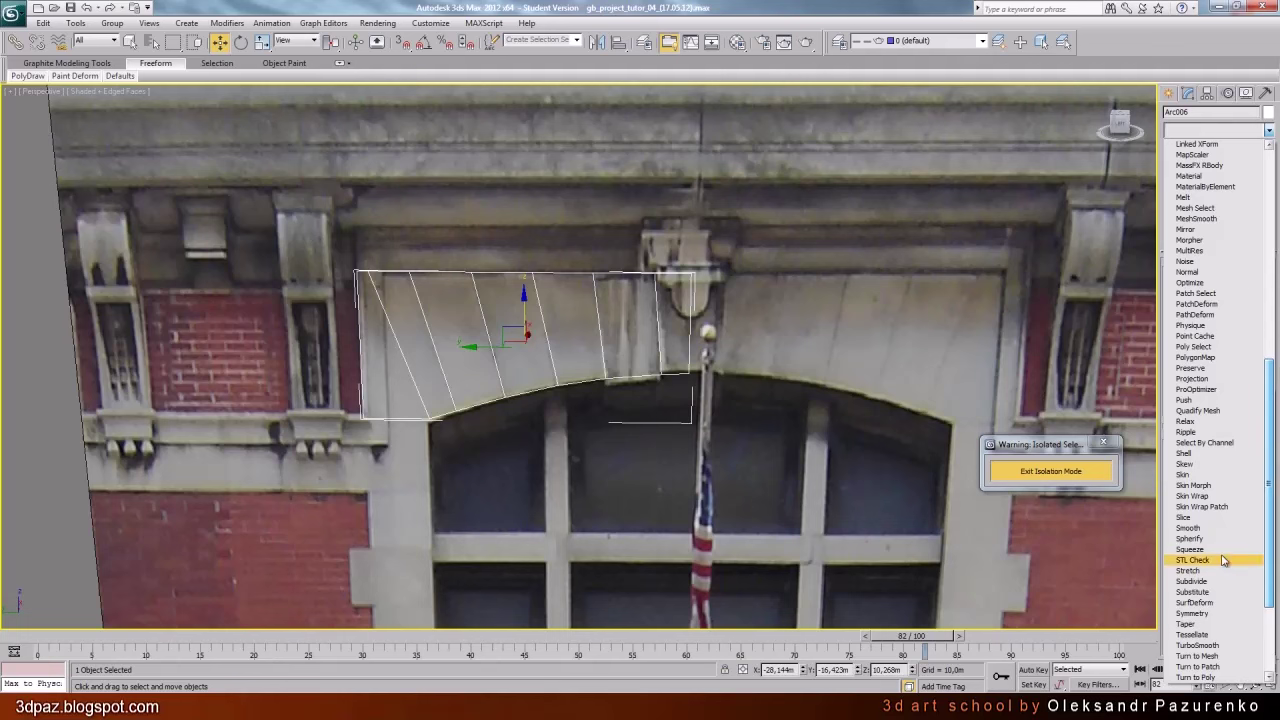
pyautogui.click(1200, 604)
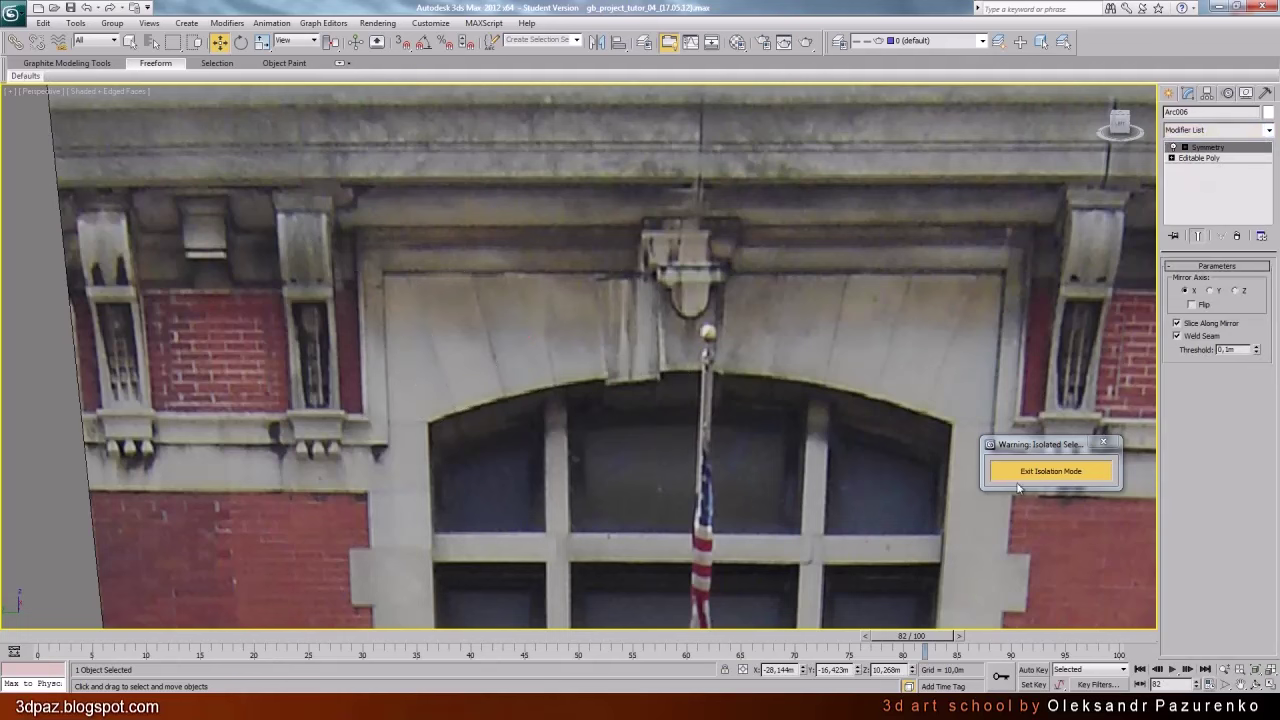
pyautogui.click(1191, 304)
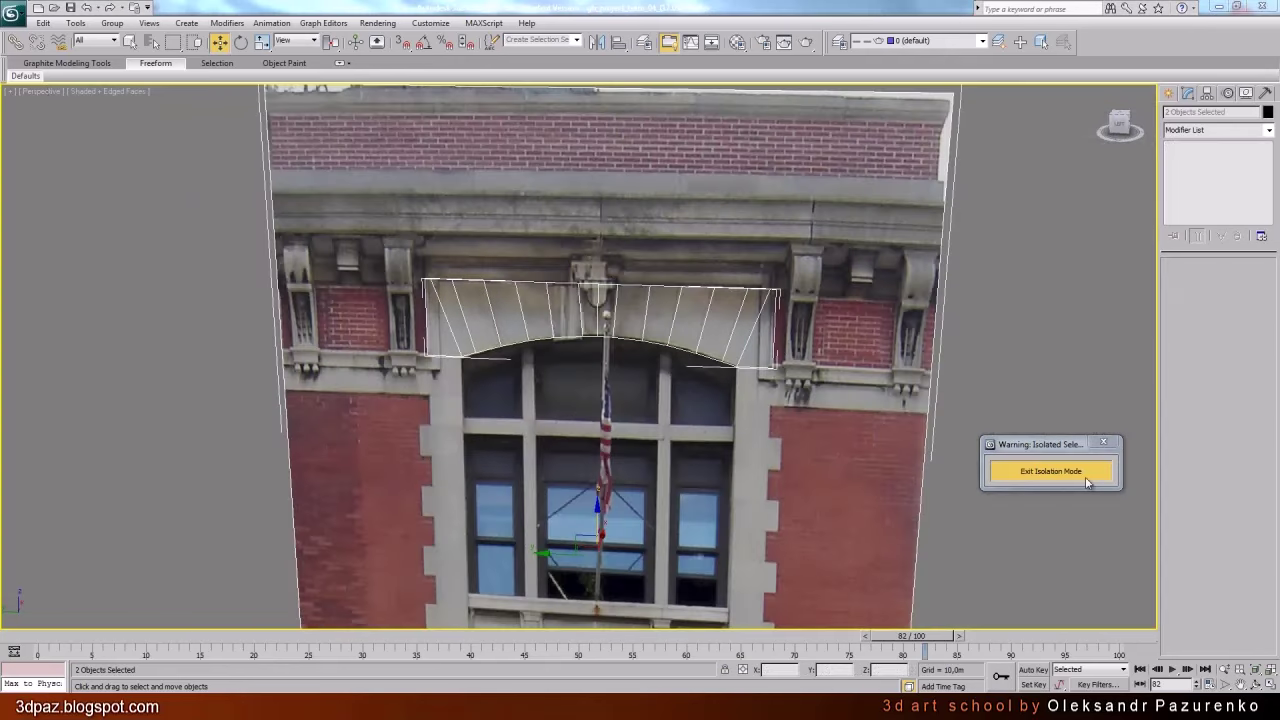
# Exit isolation mode and hide the building_01 model so only the photo and stone trim remain around the window
pyautogui.click(1087, 482)
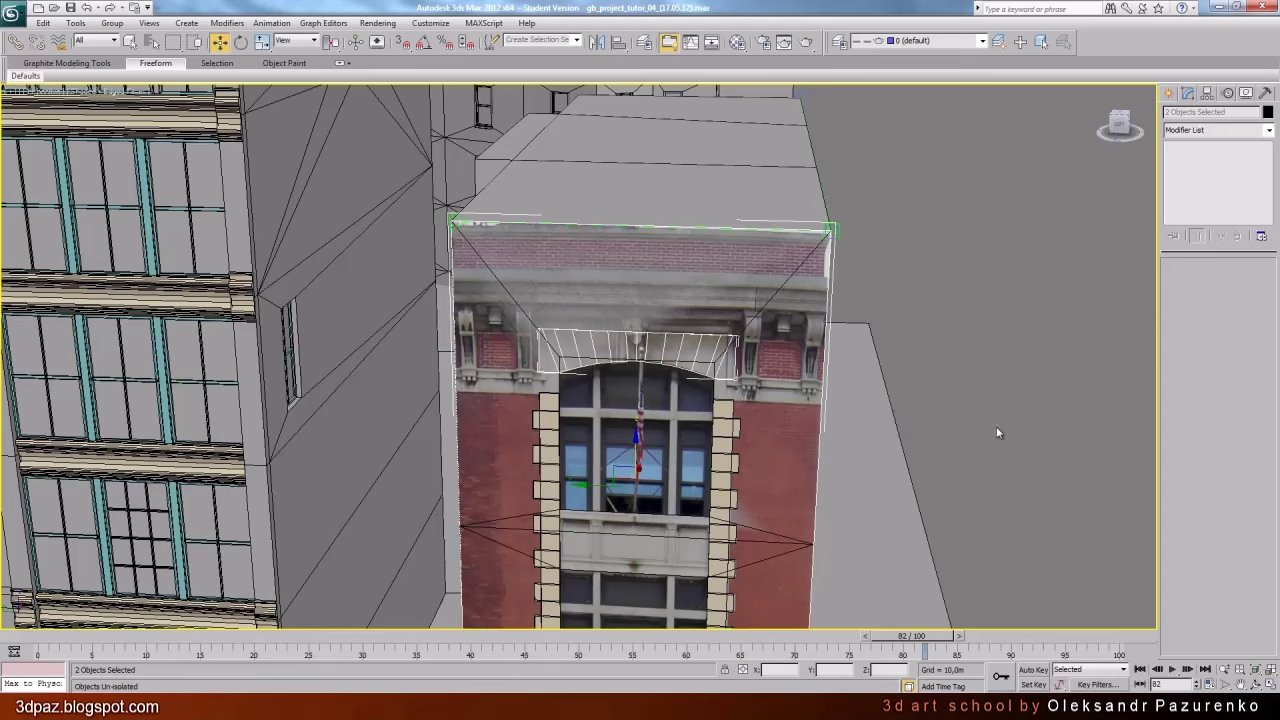
pyautogui.scroll(3, 997, 429)
pyautogui.scroll(-3, 771, 194)
pyautogui.click(771, 194)
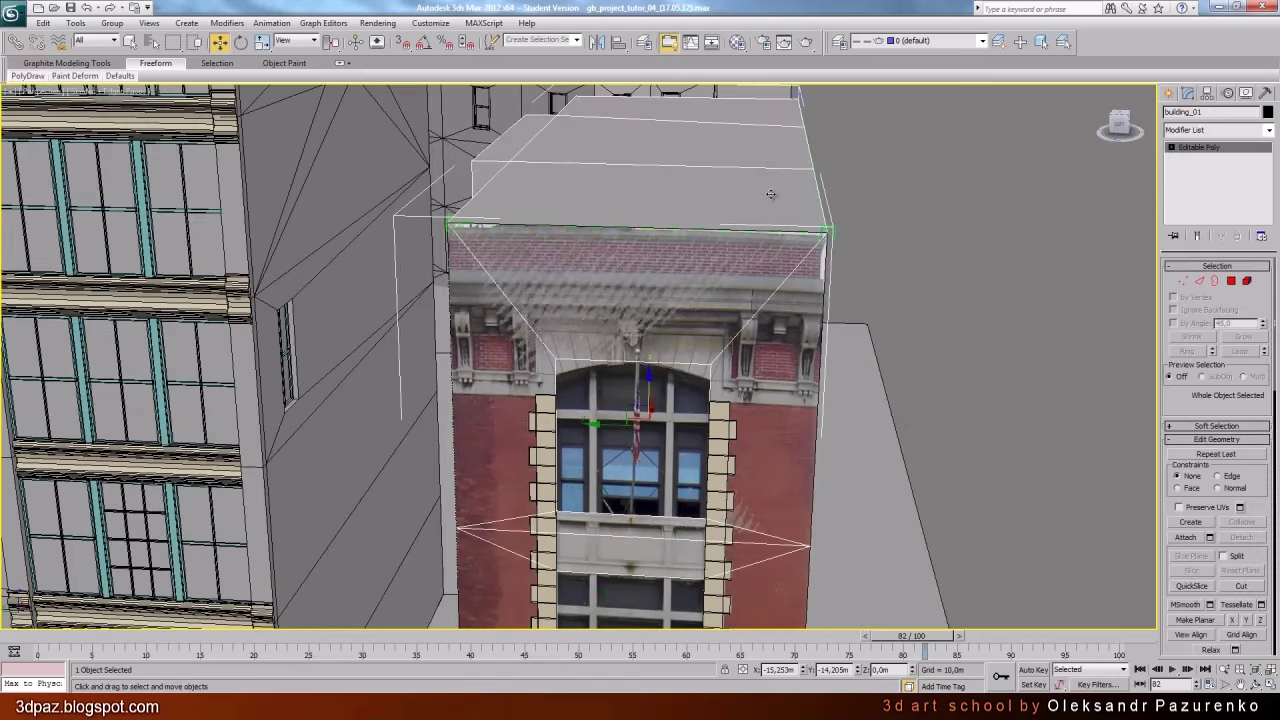
pyautogui.rightClick(771, 194)
pyautogui.click(805, 170)
pyautogui.scroll(4, 743, 376)
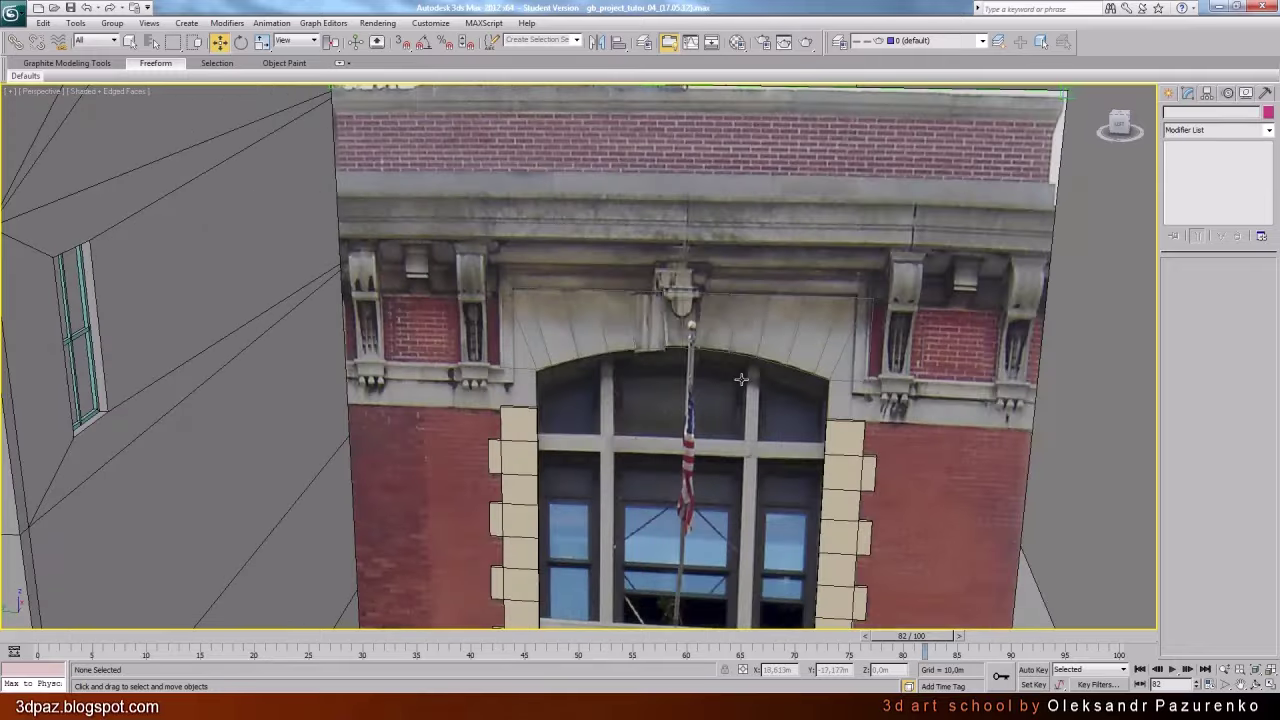
pyautogui.scroll(-2, 743, 374)
# Set the arch poly's constraint to None and extend the bottom edge at its left end down to the quoin block's top
pyautogui.click(751, 354)
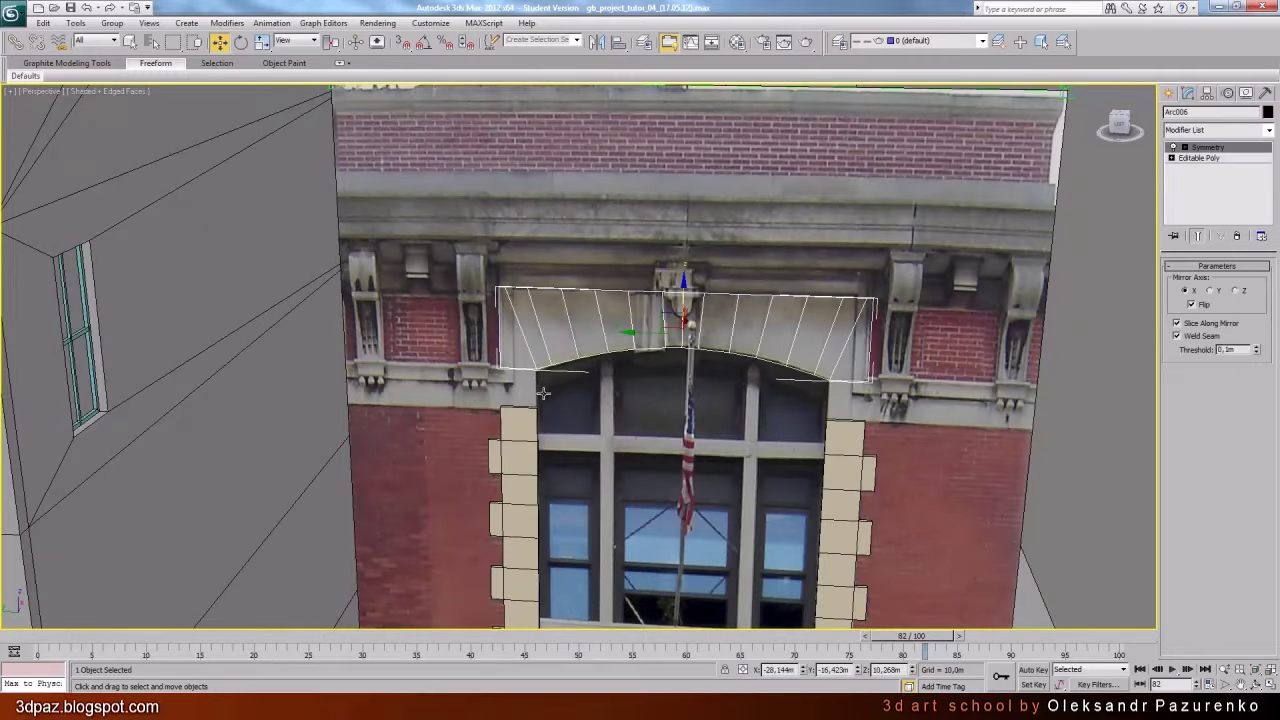
pyautogui.click(1255, 669)
pyautogui.click(1255, 684)
pyautogui.moveTo(590, 389); pyautogui.dragTo(806, 298)
pyautogui.click(1205, 158)
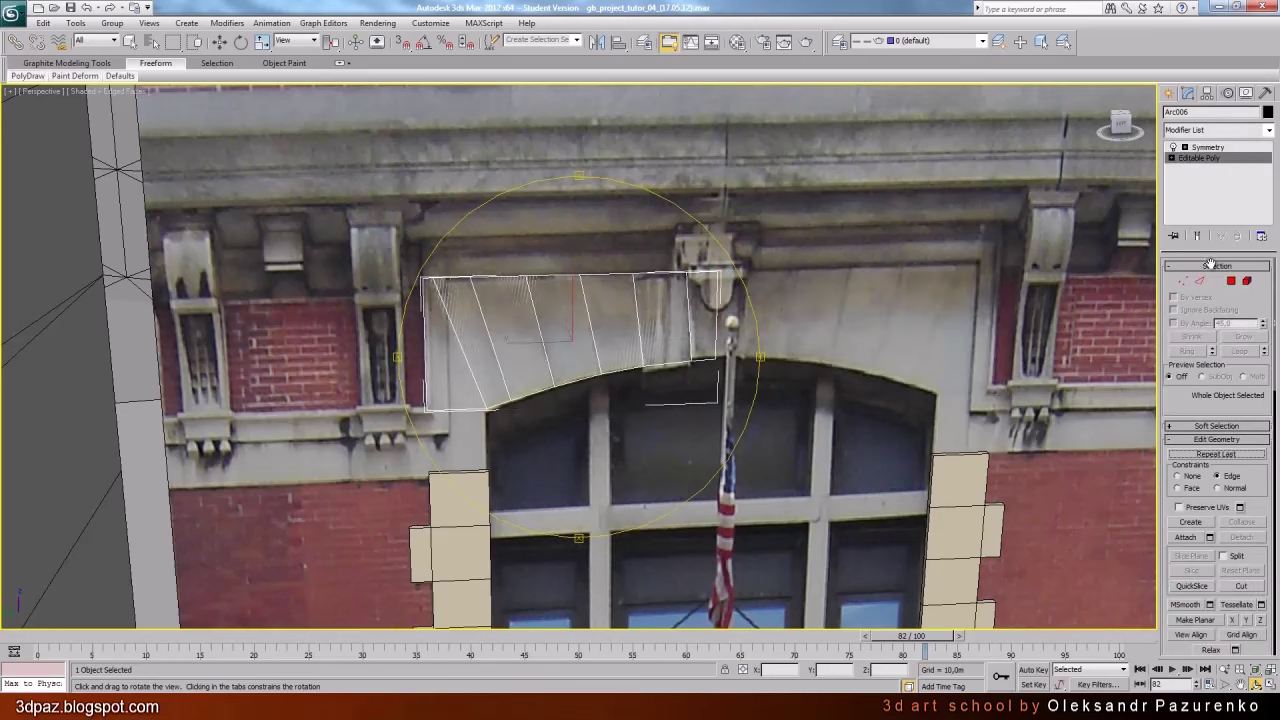
pyautogui.click(1199, 281)
pyautogui.rightClick(467, 413)
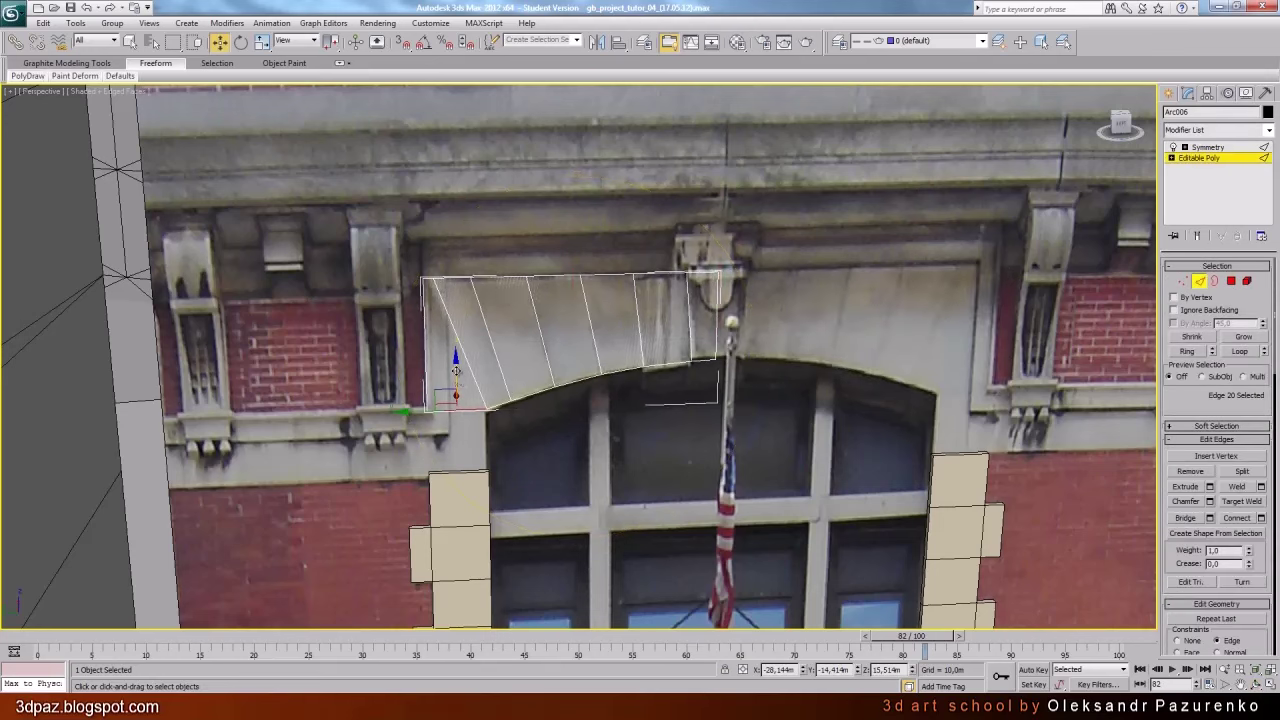
pyautogui.keyDown('shift'); pyautogui.moveTo(456, 371); pyautogui.dragTo(924, 407); pyautogui.keyUp('shift')
pyautogui.scroll(-5, 1205, 430)
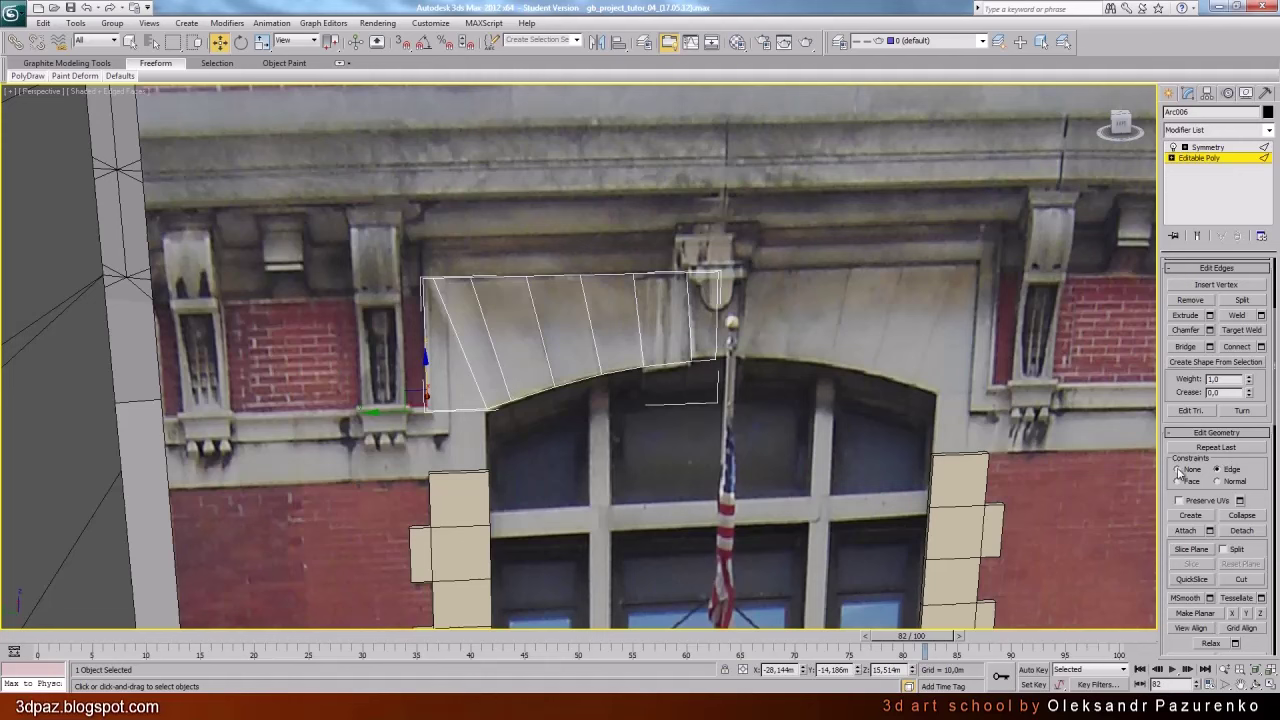
pyautogui.click(1178, 470)
pyautogui.click(451, 411)
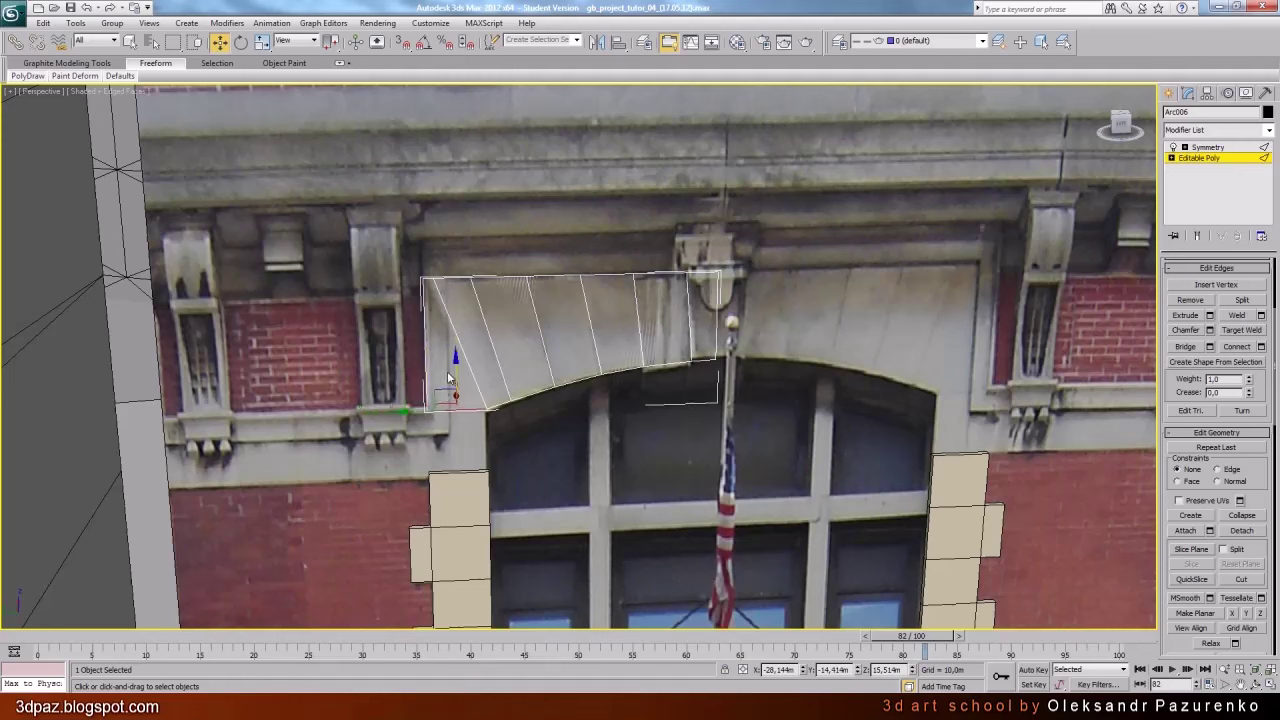
pyautogui.keyDown('shift'); pyautogui.moveTo(455, 367); pyautogui.dragTo(457, 428); pyautogui.keyUp('shift')
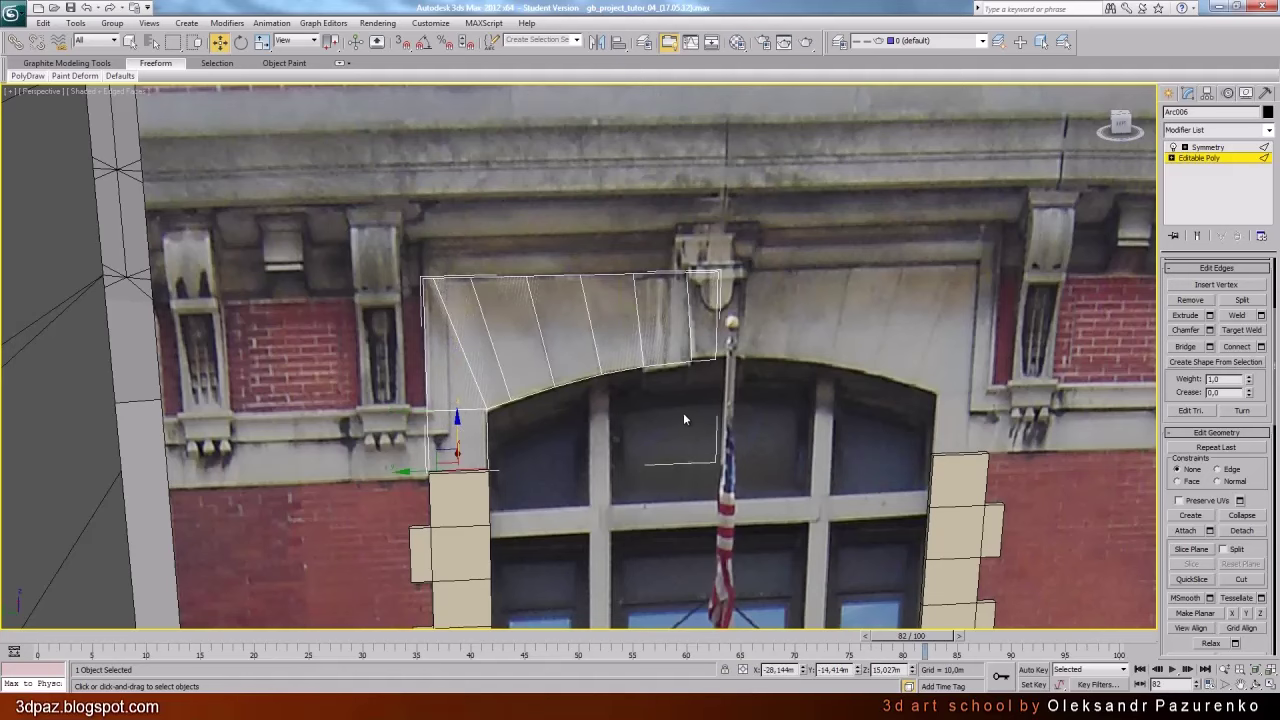
# Snap the extension's two lower vertices to the top corners of the quoin block below and return to the Symmetry level
pyautogui.scroll(3, 660, 386)
pyautogui.scroll(2, 656, 380)
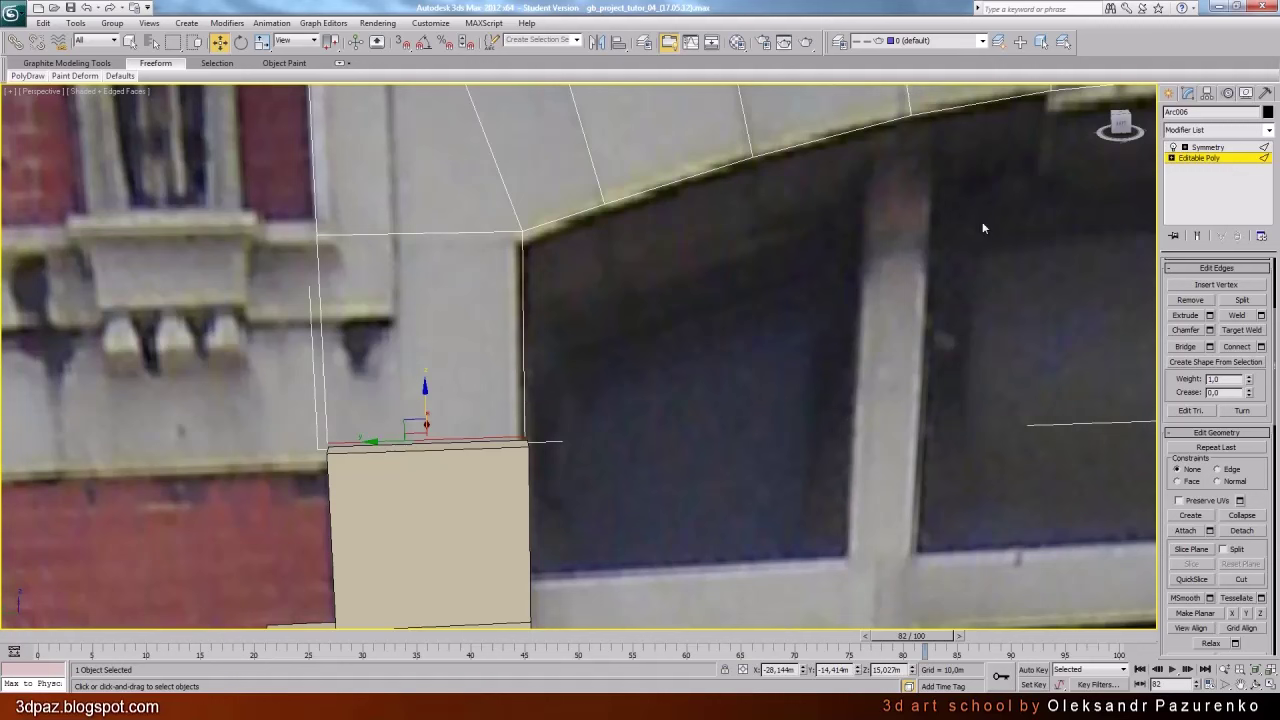
pyautogui.press('1')
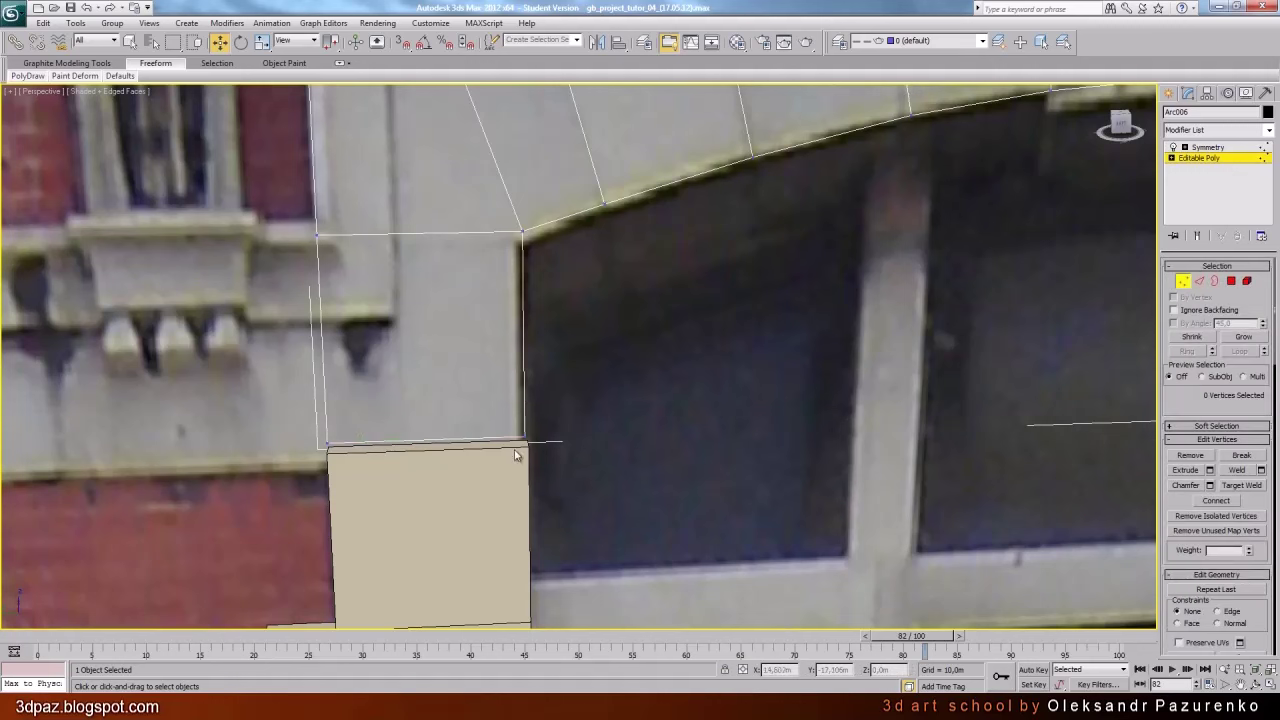
pyautogui.click(401, 41)
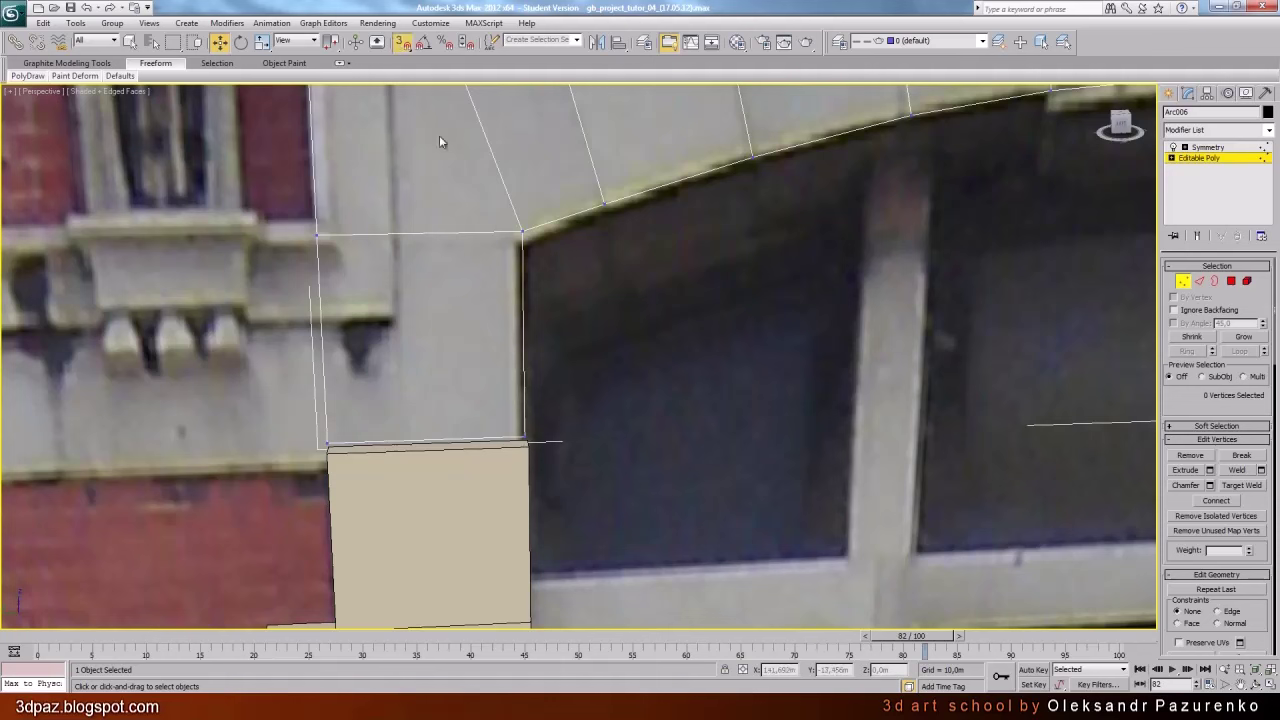
pyautogui.click(524, 437)
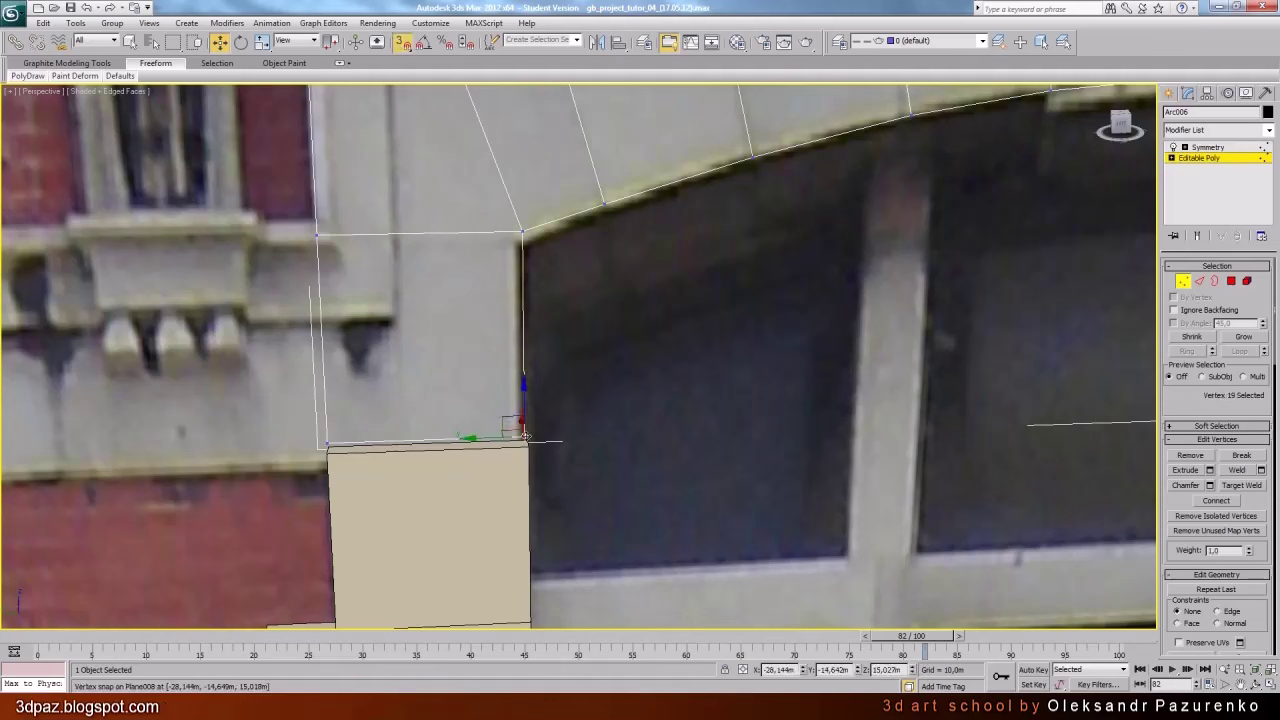
pyautogui.moveTo(544, 449); pyautogui.dragTo(527, 440)
pyautogui.click(326, 446)
pyautogui.moveTo(326, 446); pyautogui.dragTo(330, 447)
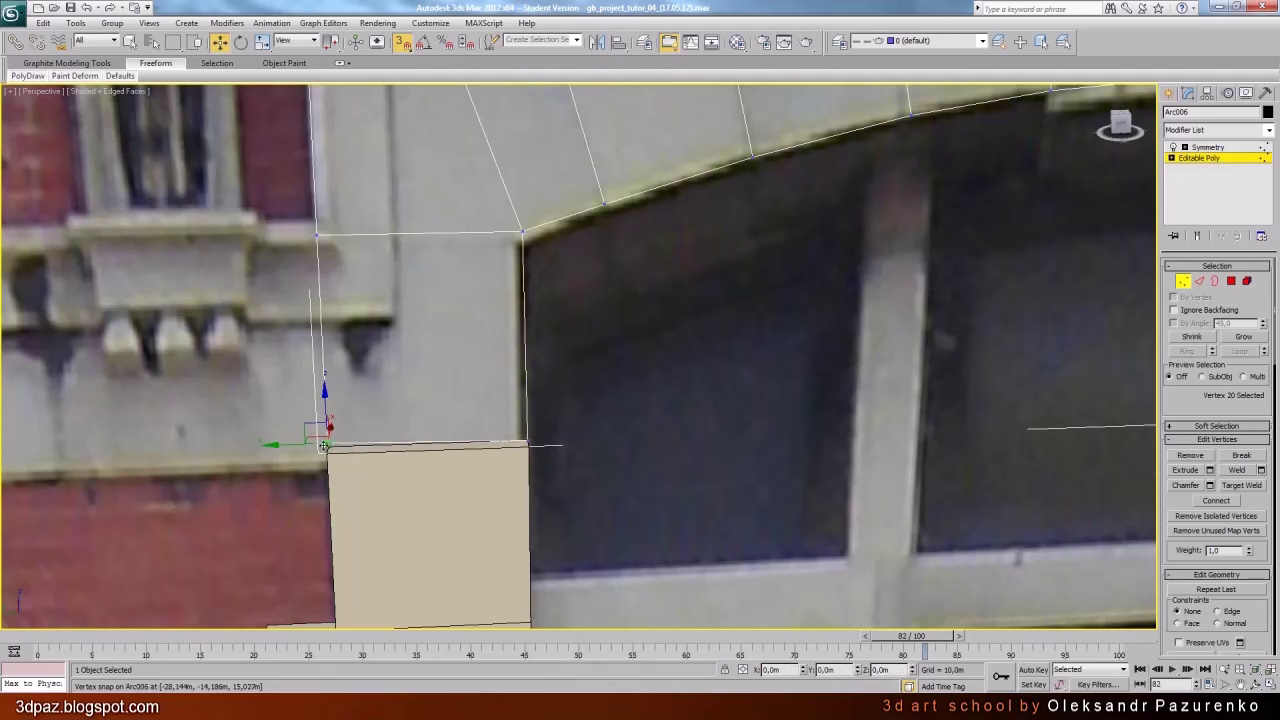
pyautogui.scroll(-4, 330, 447)
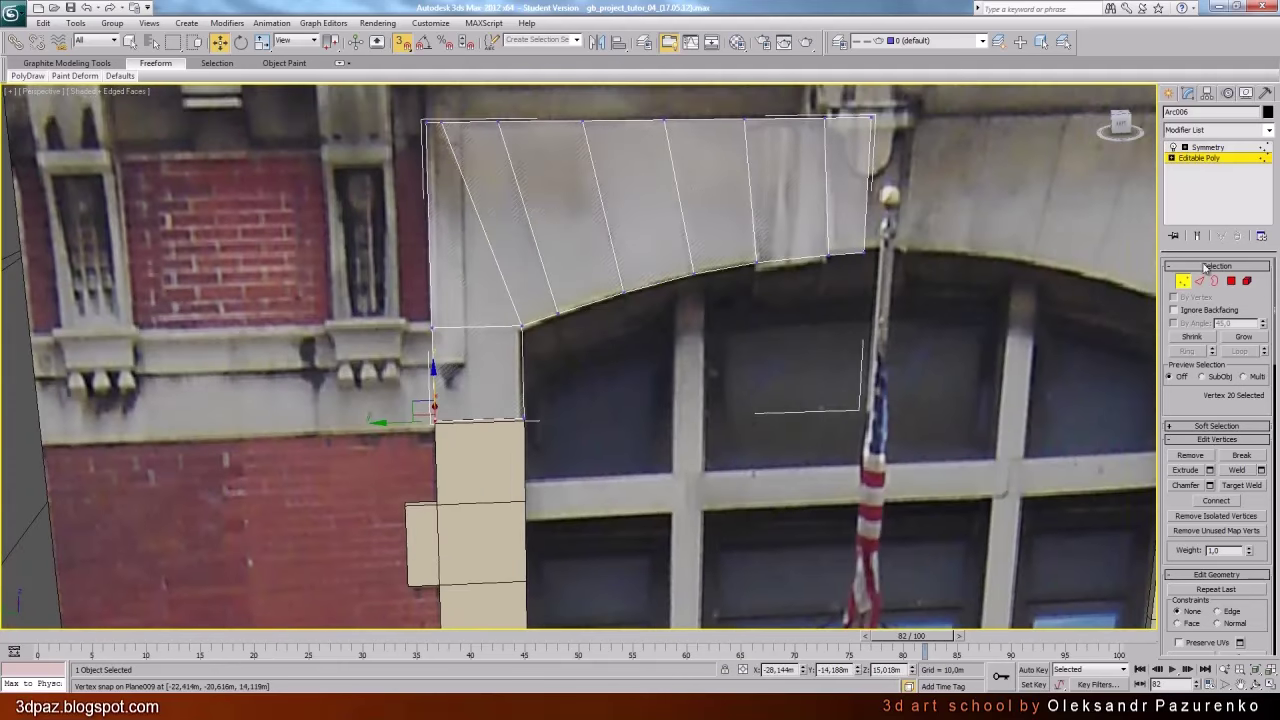
pyautogui.click(1232, 158)
pyautogui.click(1232, 147)
# Copy the Shell and Smooth modifiers from the quoin strip right of the window and paste them onto the arch above Symmetry
pyautogui.moveTo(557, 441); pyautogui.dragTo(374, 436, button='middle')
pyautogui.scroll(-4, 454, 440)
pyautogui.click(927, 415)
pyautogui.moveTo(922, 422); pyautogui.dragTo(745, 297, button='middle')
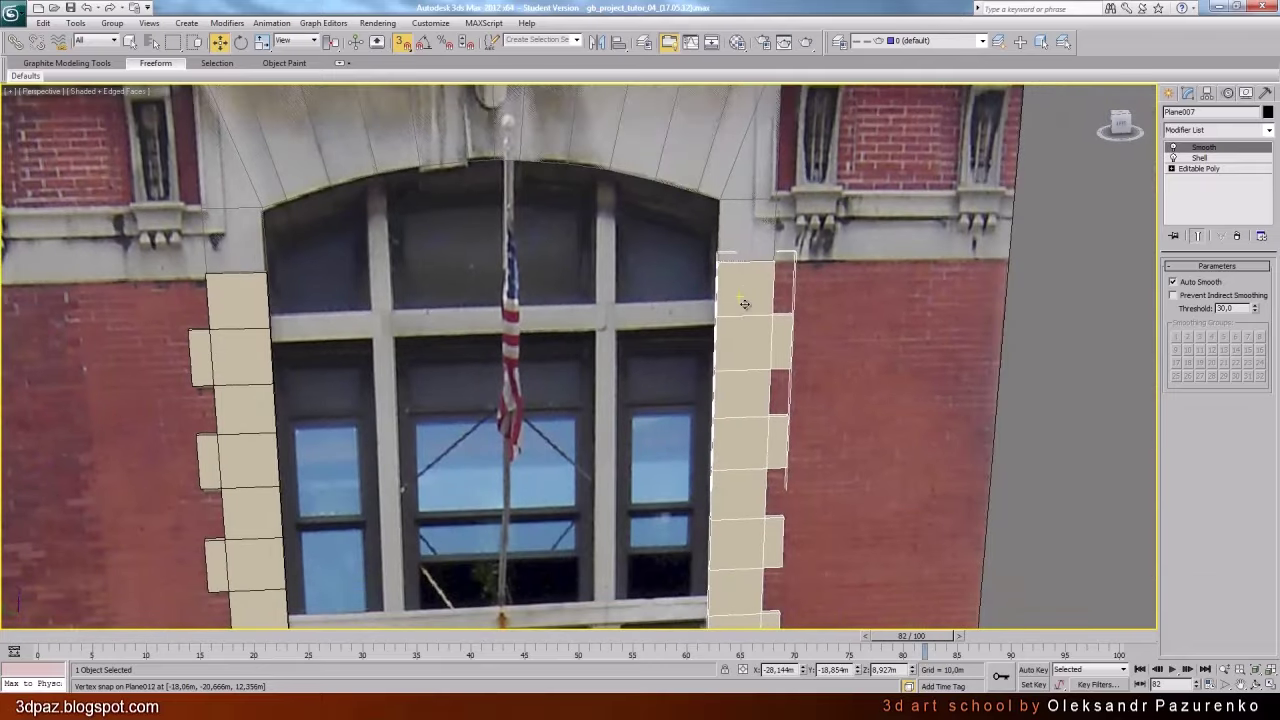
pyautogui.click(1203, 158)
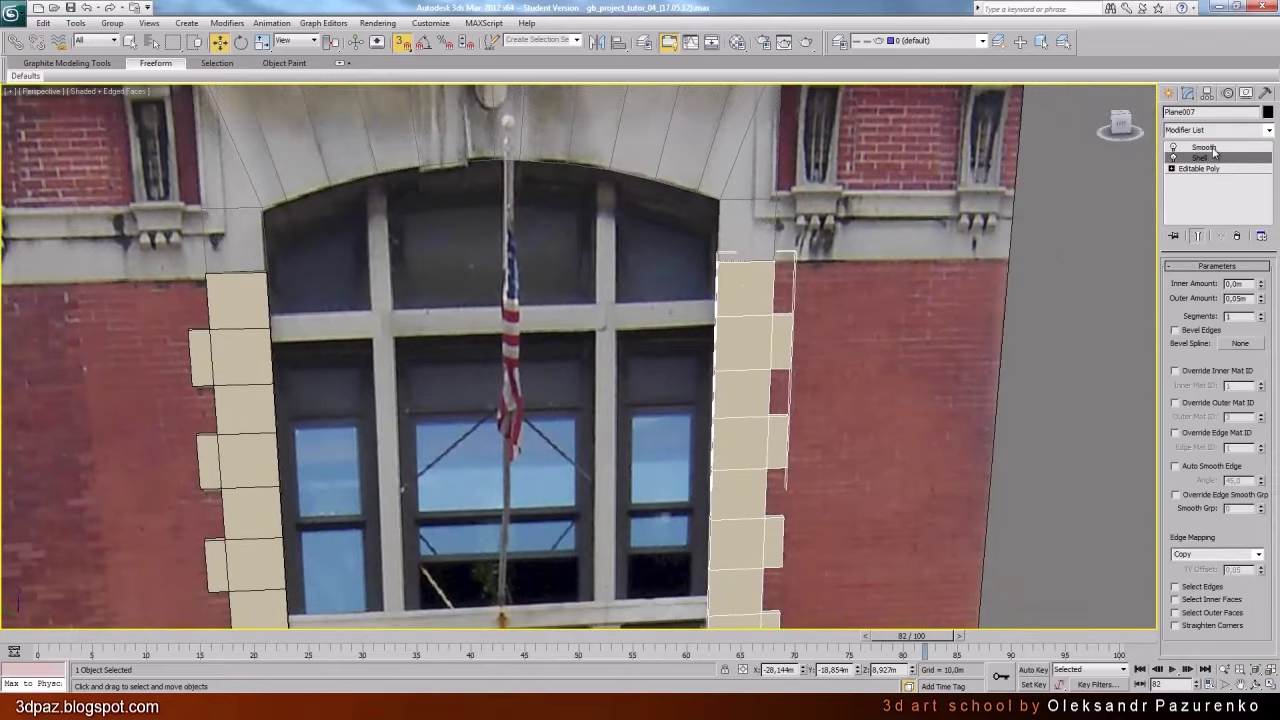
pyautogui.keyDown('ctrl'); pyautogui.click(1214, 148); pyautogui.keyUp('ctrl')
pyautogui.rightClick(1209, 149)
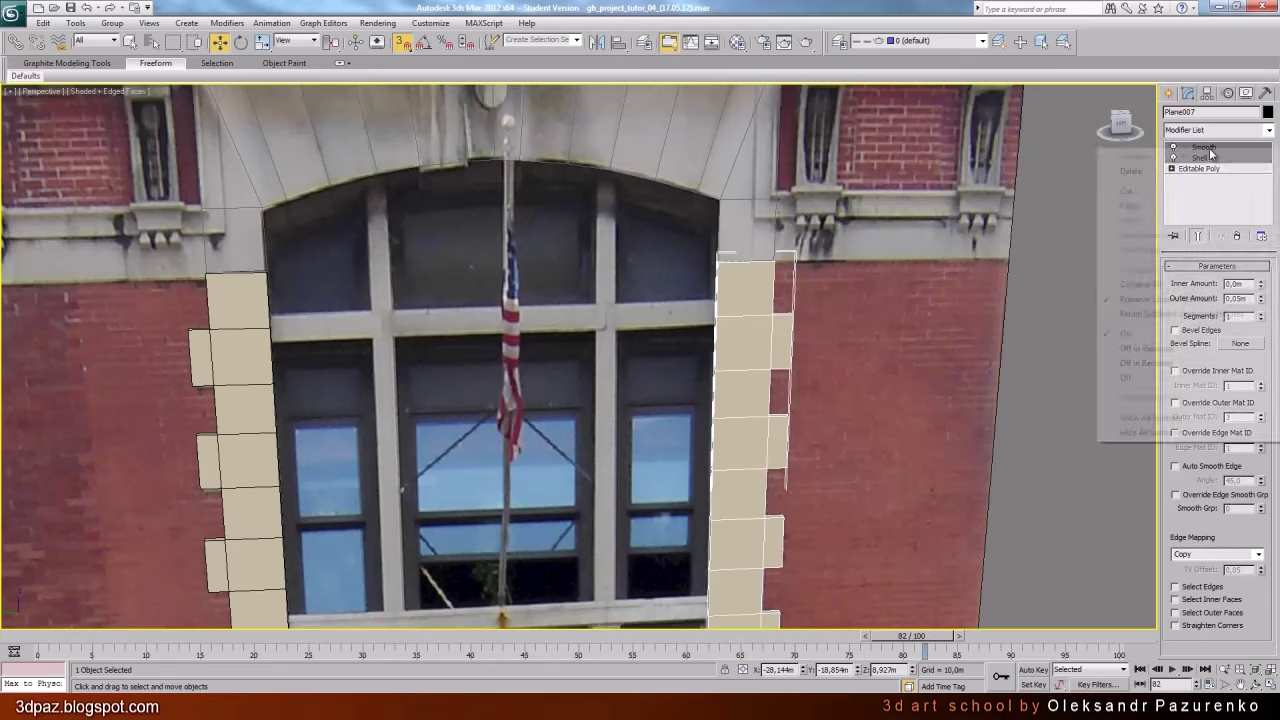
pyautogui.click(1148, 208)
pyautogui.moveTo(661, 262); pyautogui.dragTo(719, 370, button='middle')
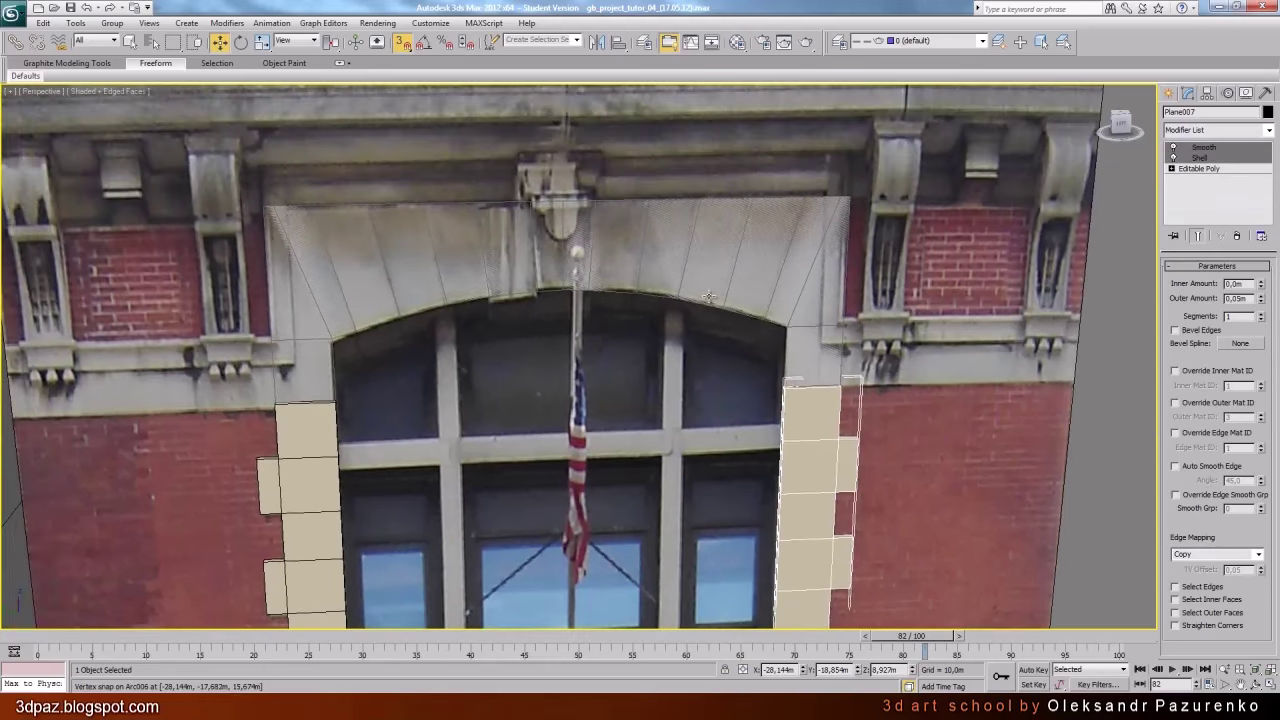
pyautogui.click(708, 294)
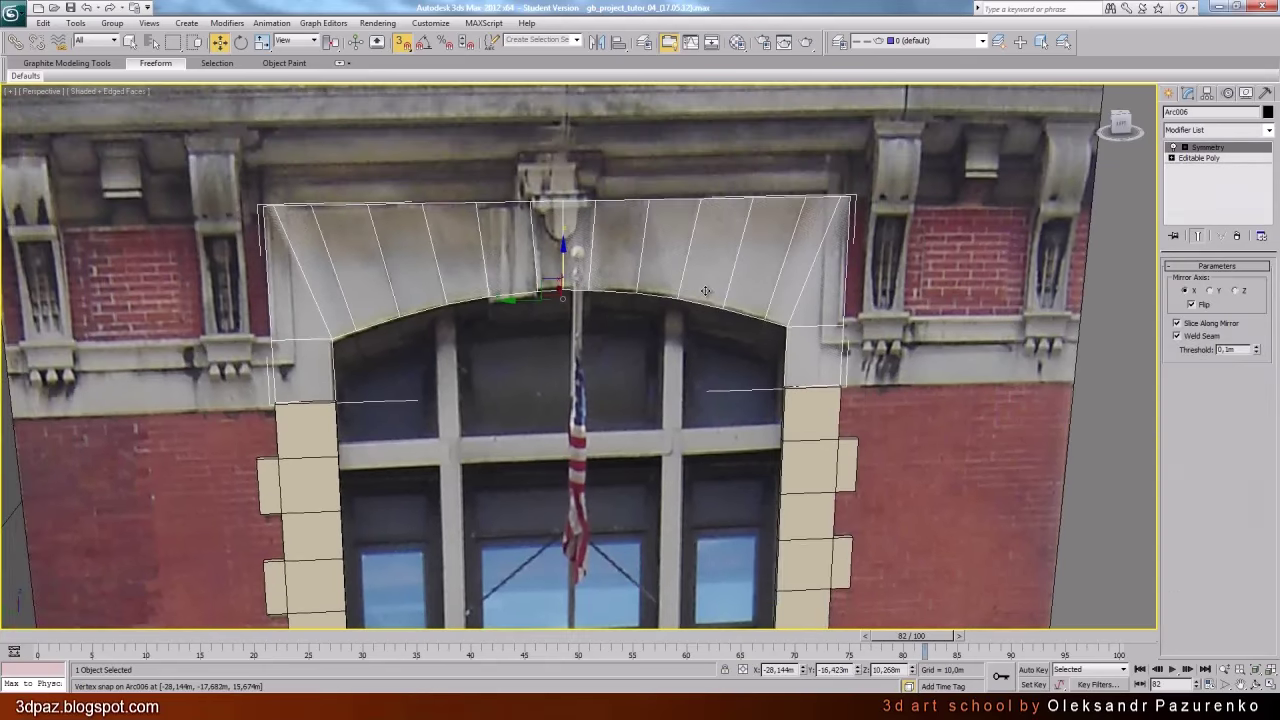
pyautogui.rightClick(1217, 150)
pyautogui.click(1151, 216)
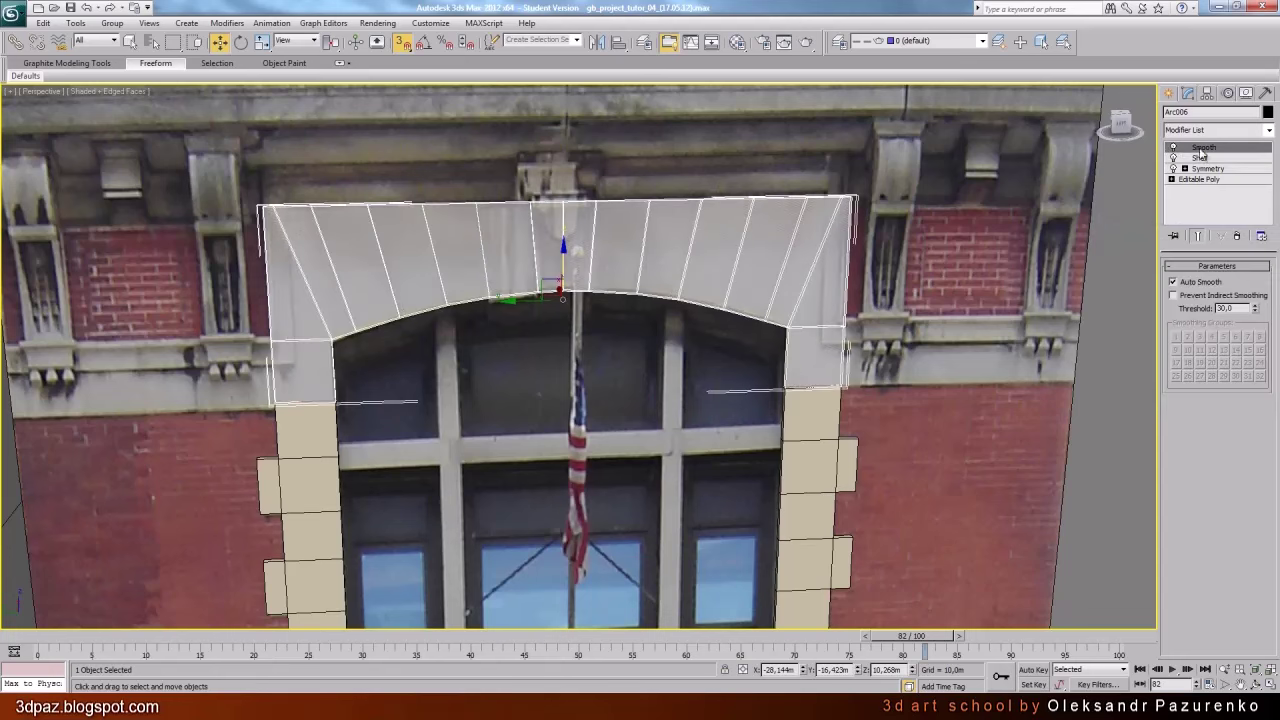
# Turn off See-Through display in the arch's object properties
pyautogui.moveTo(757, 288); pyautogui.dragTo(803, 306, button='middle')
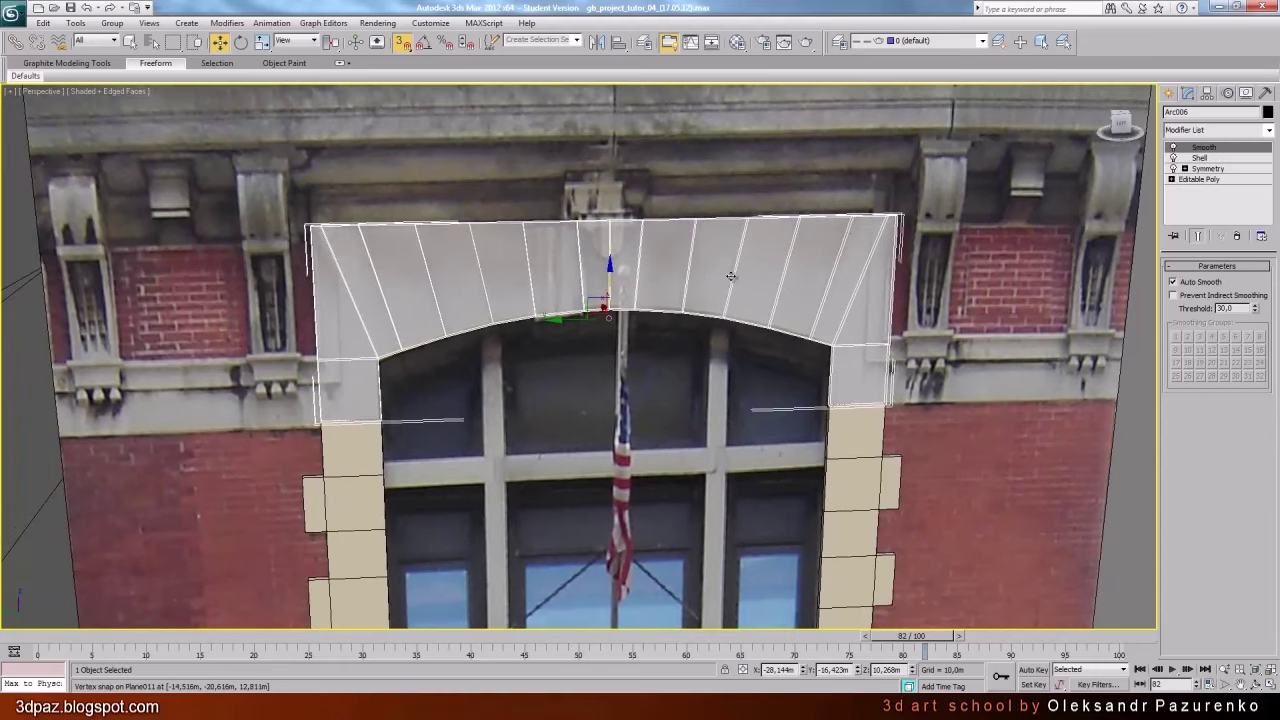
pyautogui.rightClick(683, 274)
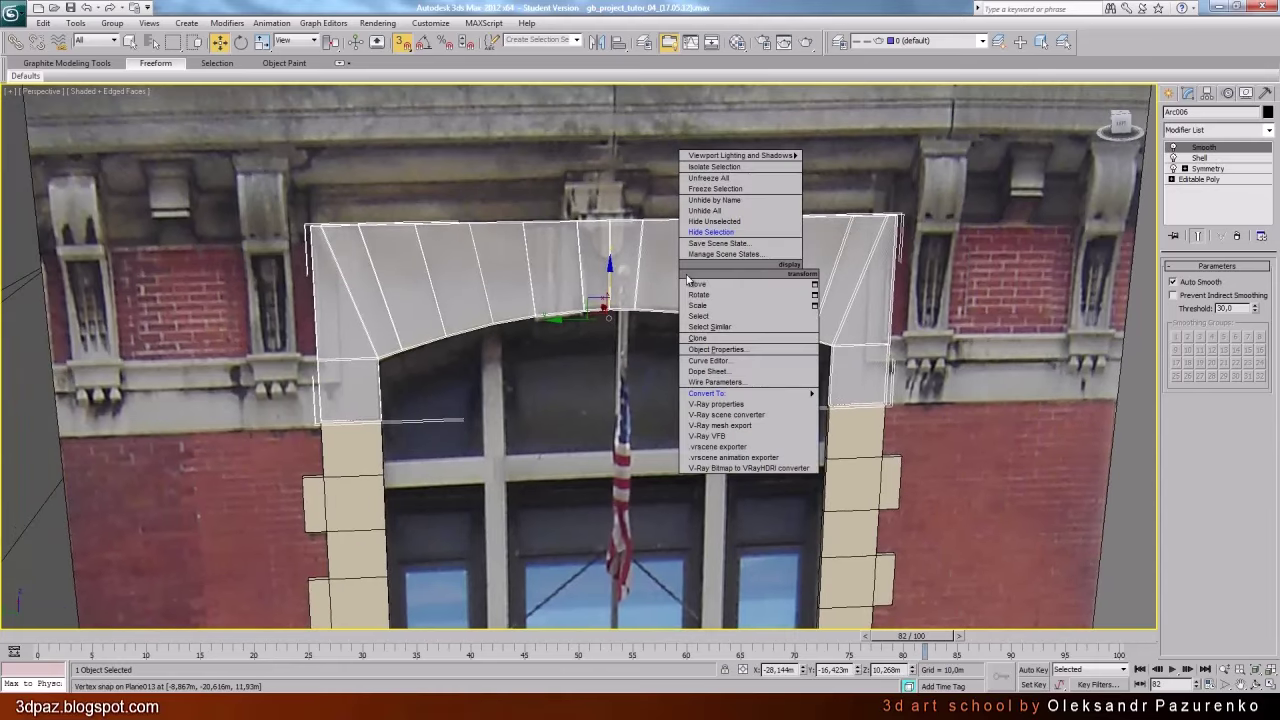
pyautogui.click(739, 351)
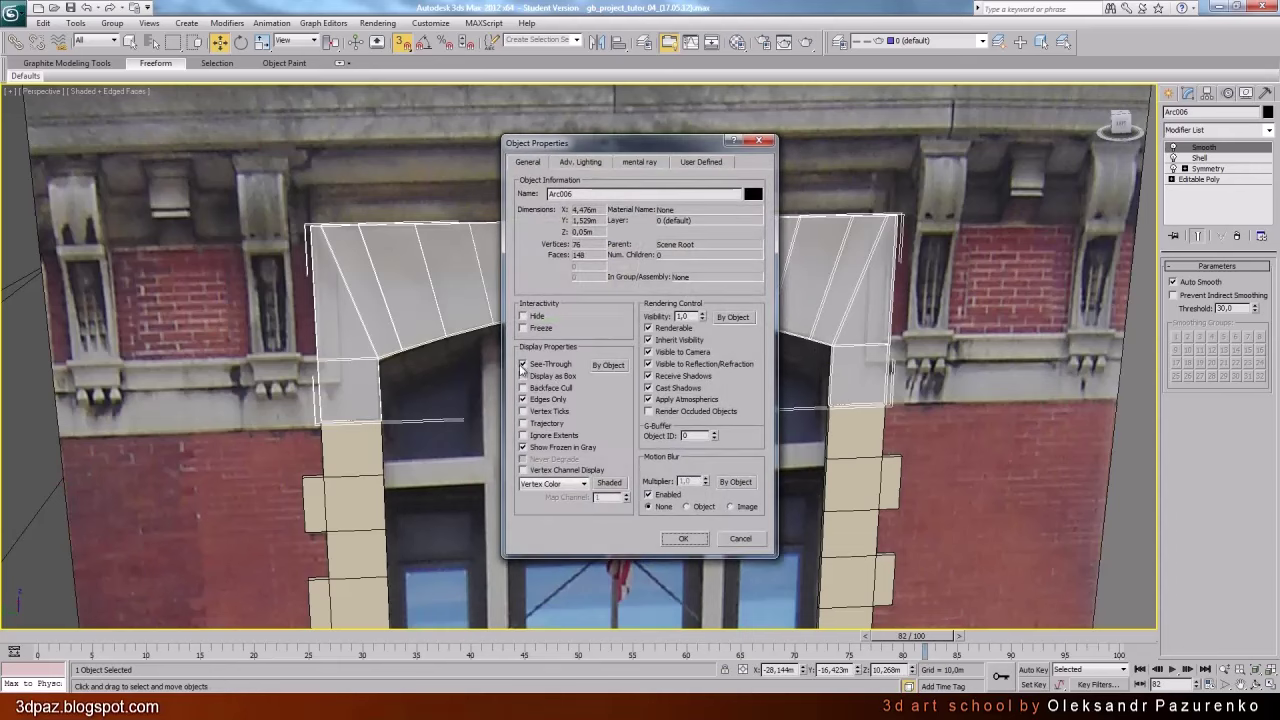
pyautogui.click(683, 540)
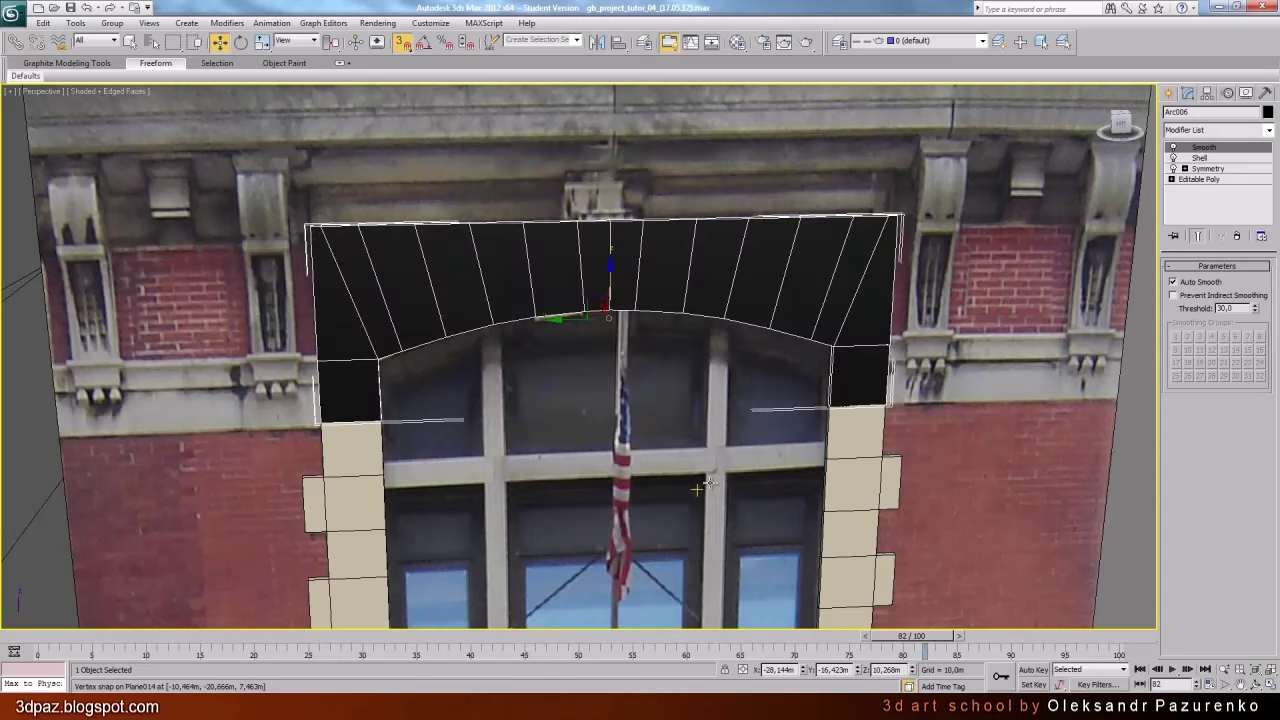
# Assign the beige dec_temp material to the arch
pyautogui.click(738, 41)
pyautogui.click(85, 261)
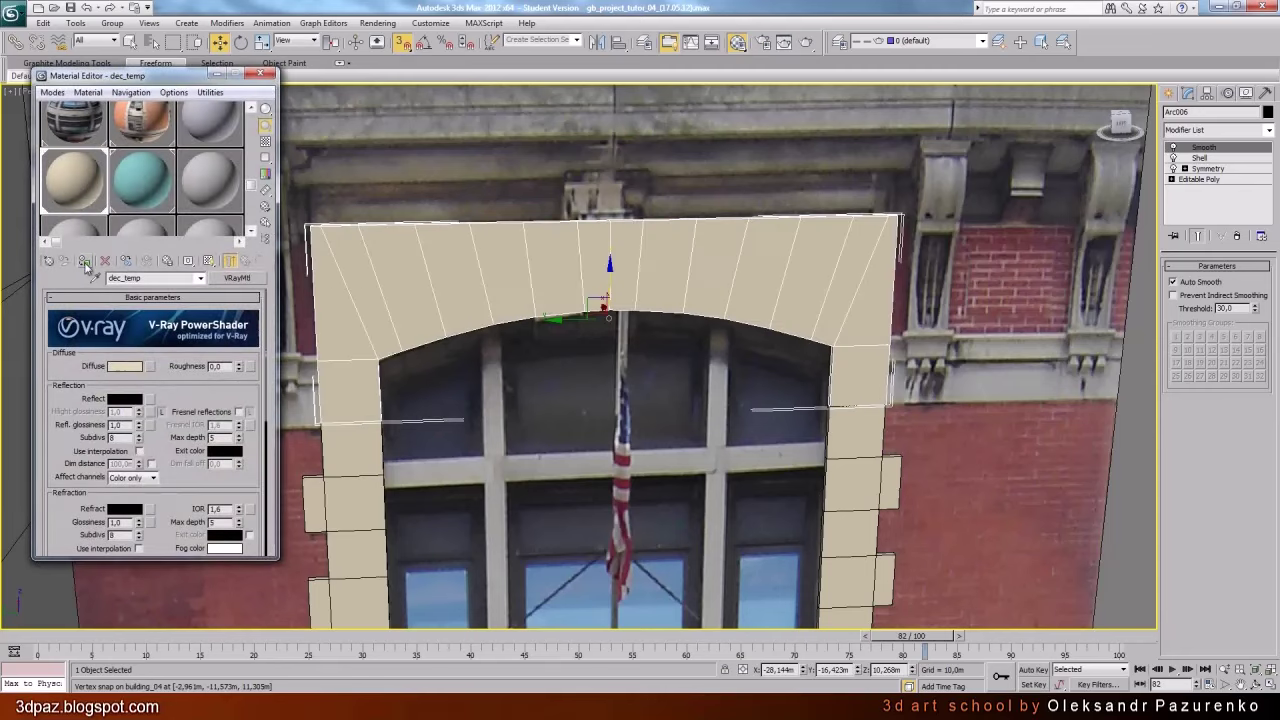
pyautogui.click(260, 74)
pyautogui.scroll(-3, 584, 362)
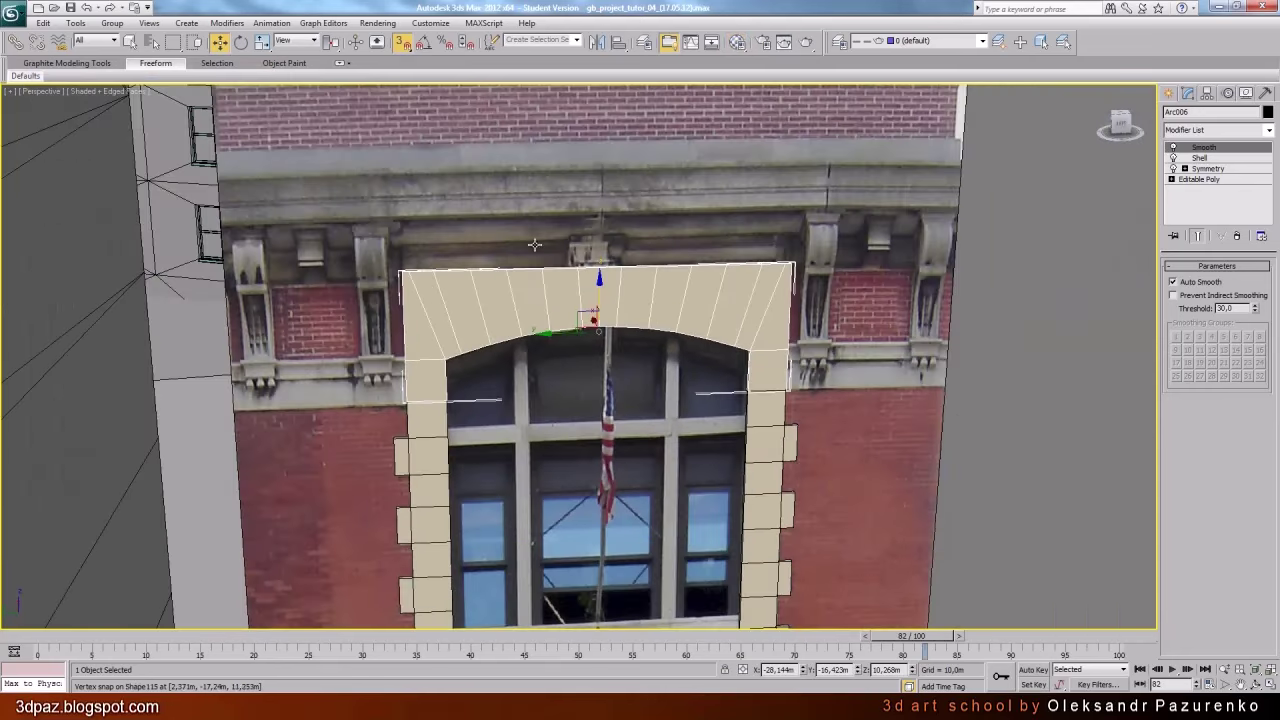
# Cut the Shell and Smooth modifiers from the arch's modifier stack, leaving Symmetry on top
pyautogui.click(1063, 424)
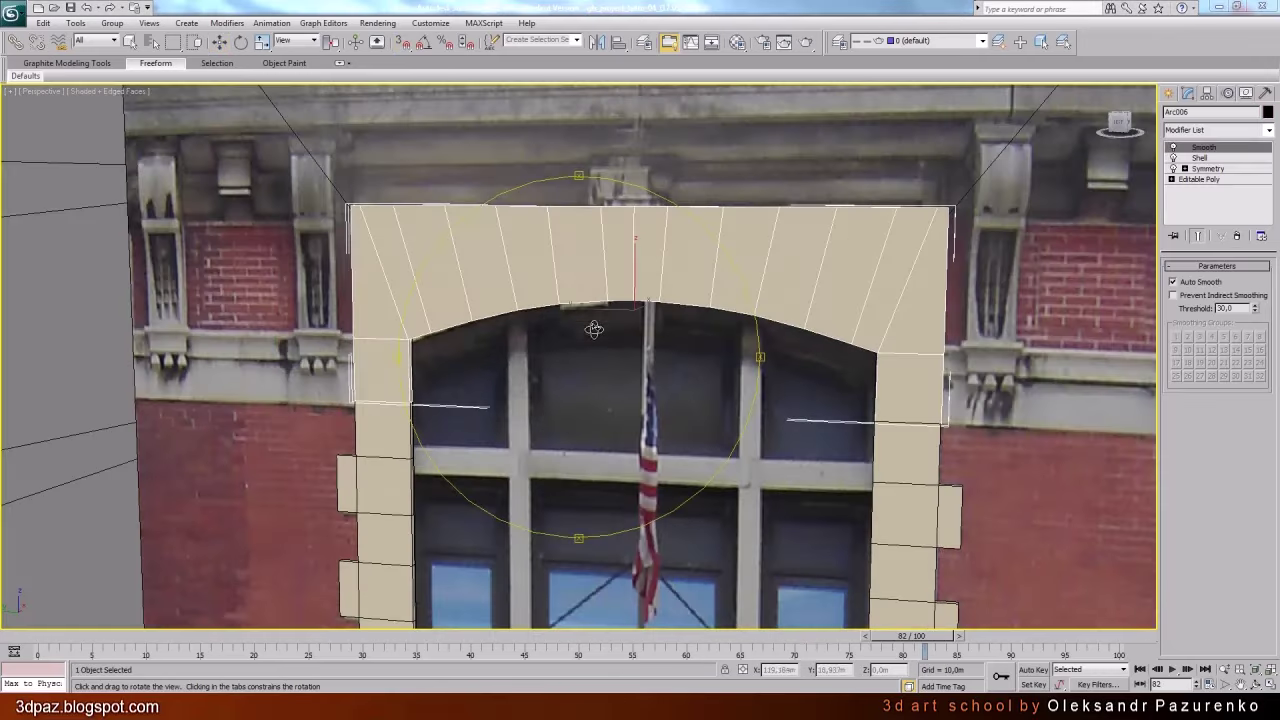
pyautogui.moveTo(594, 329); pyautogui.dragTo(622, 334)
pyautogui.keyDown('alt'); pyautogui.moveTo(622, 333); pyautogui.dragTo(646, 342, button='middle'); pyautogui.keyUp('alt')
pyautogui.keyDown('alt'); pyautogui.moveTo(712, 371); pyautogui.dragTo(707, 385, button='middle'); pyautogui.keyUp('alt')
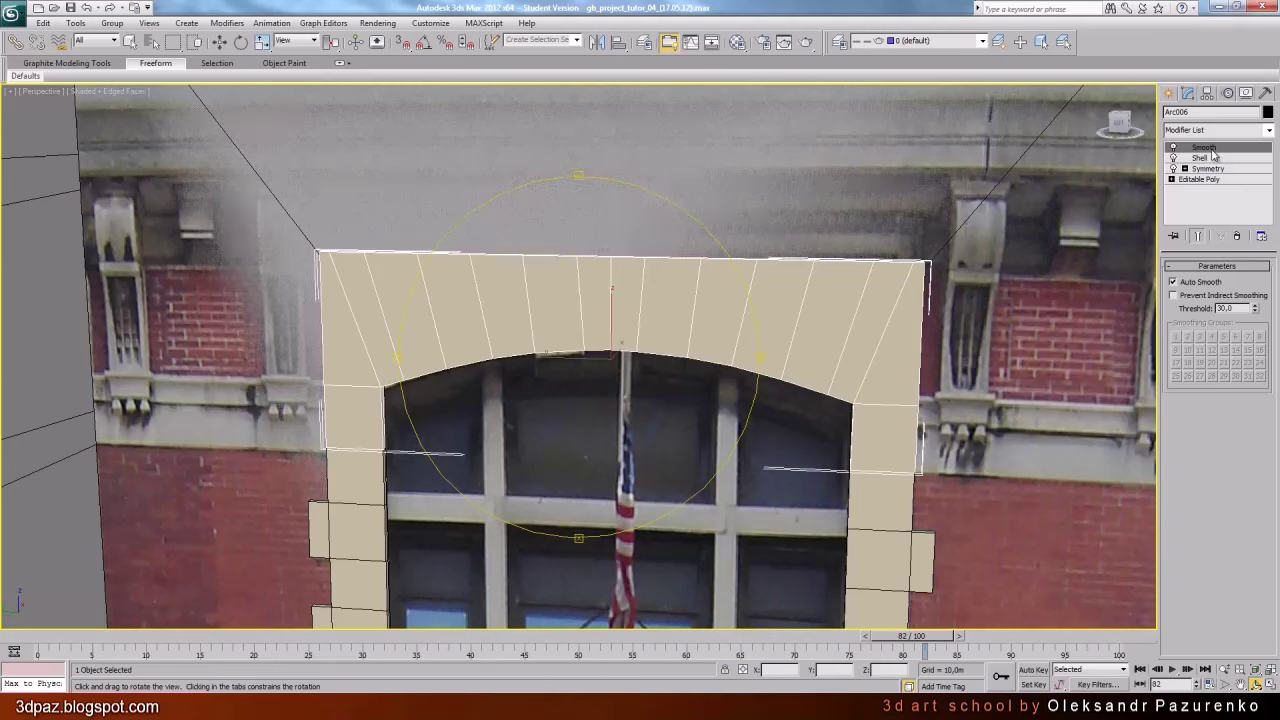
pyautogui.keyDown('ctrl'); pyautogui.click(1204, 159); pyautogui.keyUp('ctrl')
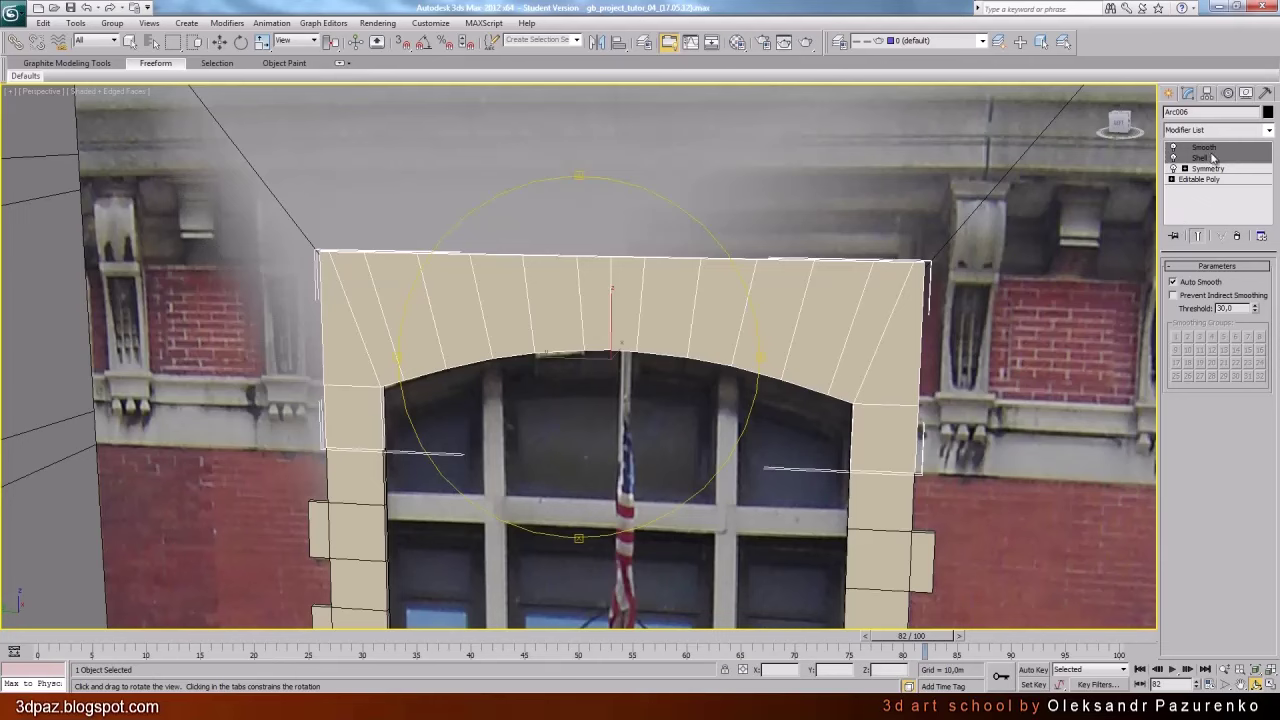
pyautogui.rightClick(1213, 158)
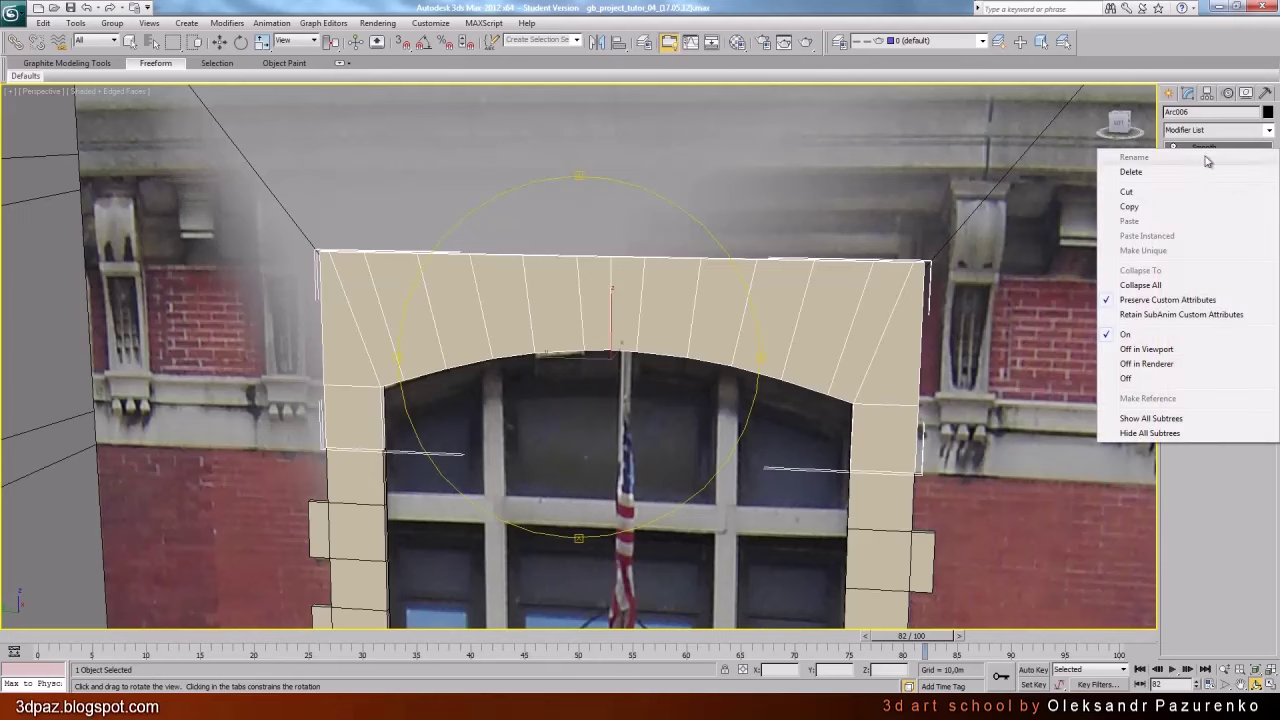
pyautogui.click(1127, 192)
# Convert the mirrored arch to an Editable Poly
pyautogui.scroll(6, 660, 367)
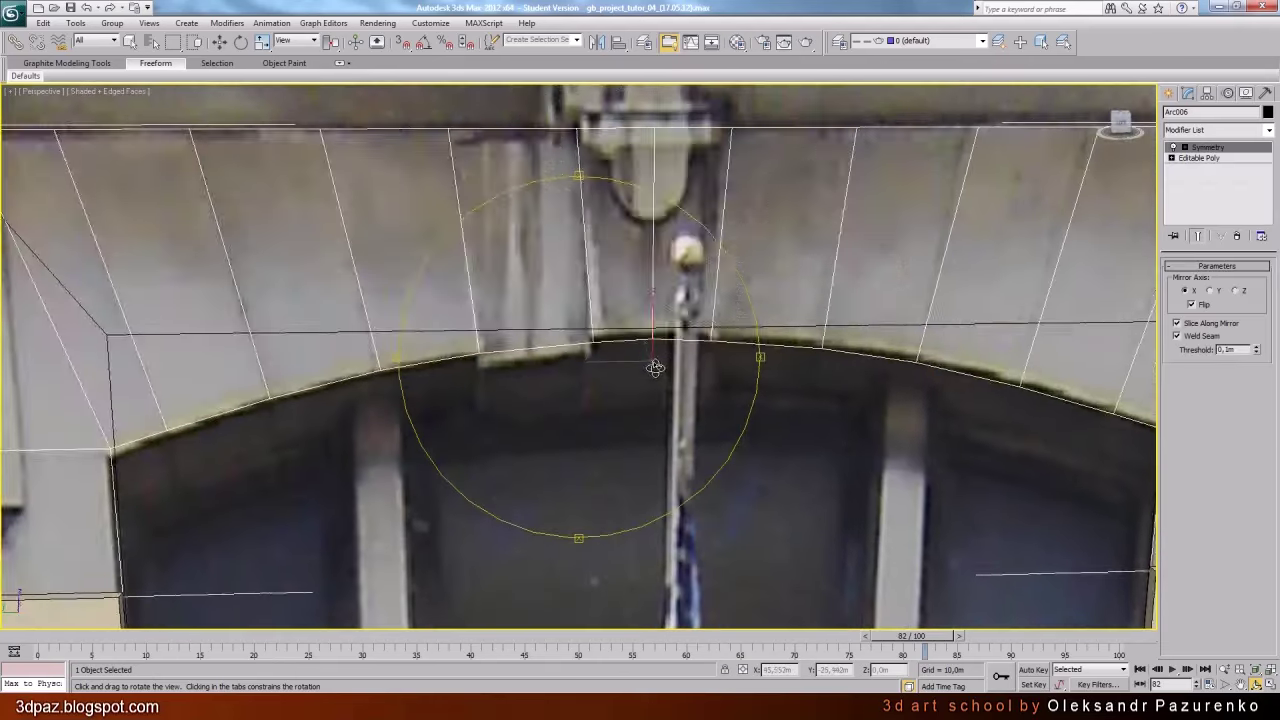
pyautogui.moveTo(655, 367); pyautogui.dragTo(634, 197)
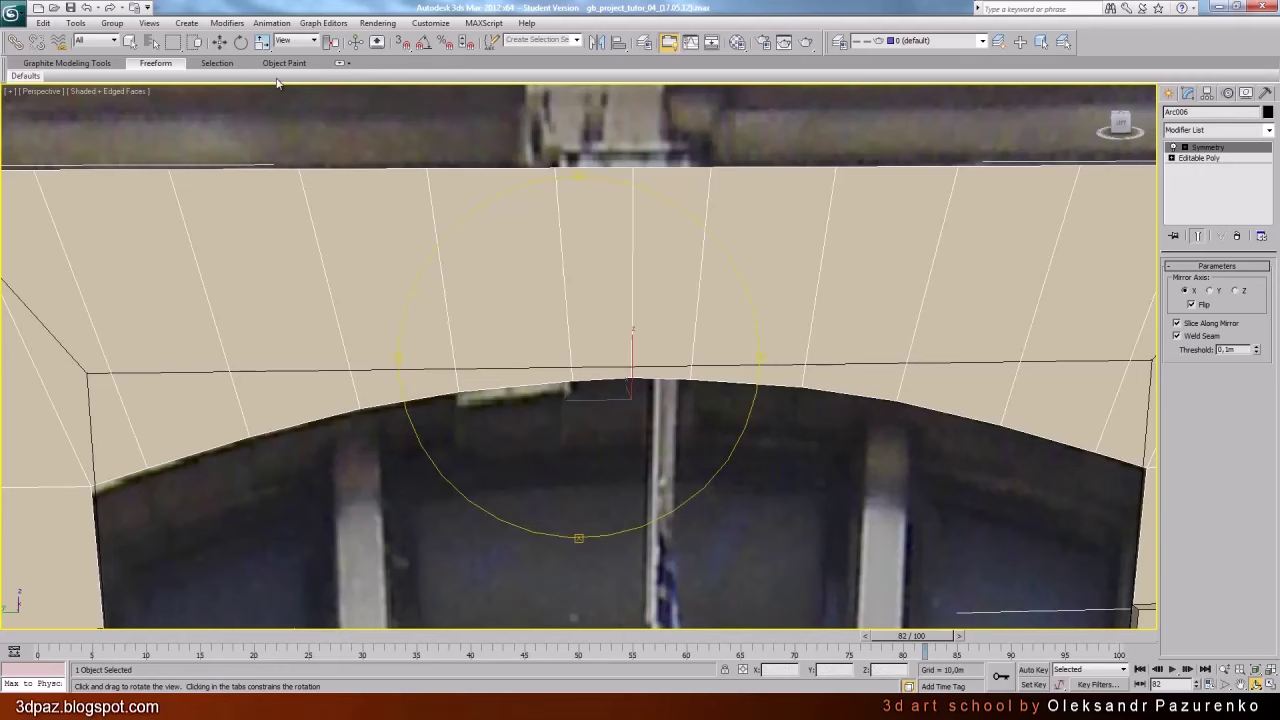
pyautogui.click(219, 41)
pyautogui.scroll(-4, 675, 289)
pyautogui.rightClick(604, 292)
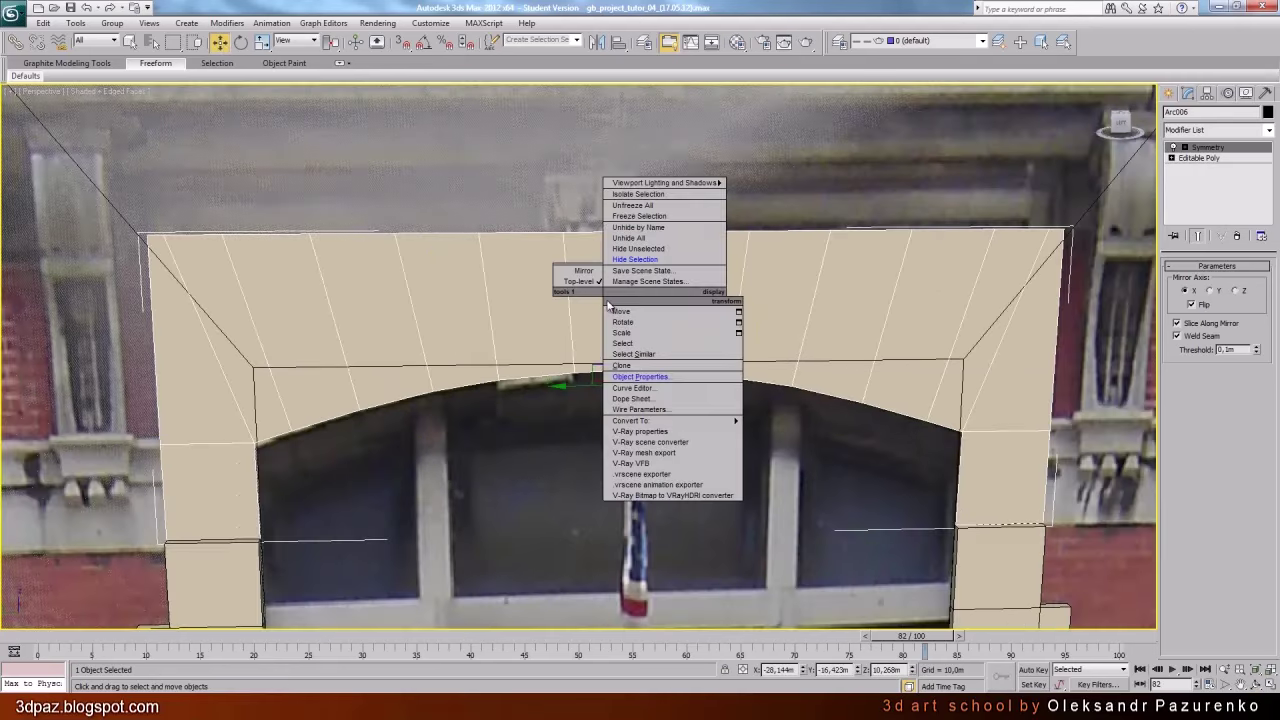
pyautogui.moveTo(700, 420)
pyautogui.click(814, 434)
pyautogui.moveTo(817, 360); pyautogui.dragTo(796, 390, button='middle')
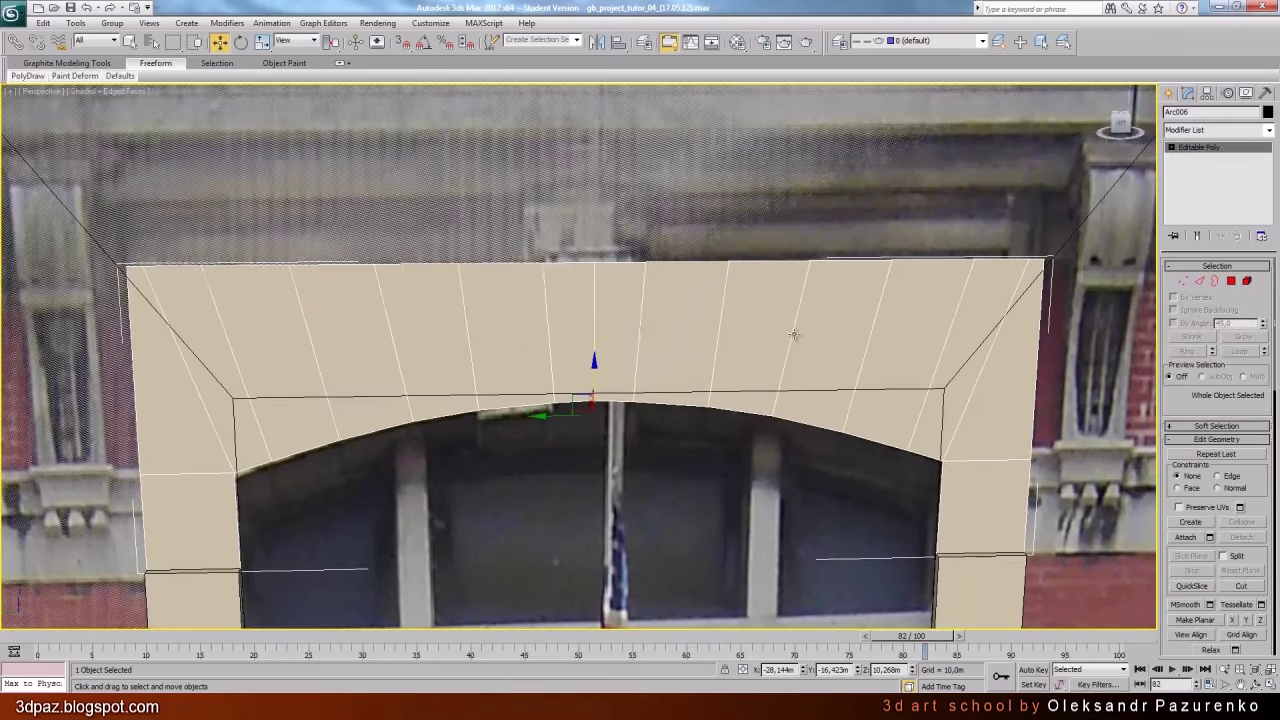
# With vertex snapping on, move the arch's upper and lower centre-seam vertices onto the adjacent joint's vertices to the left
pyautogui.click(1184, 282)
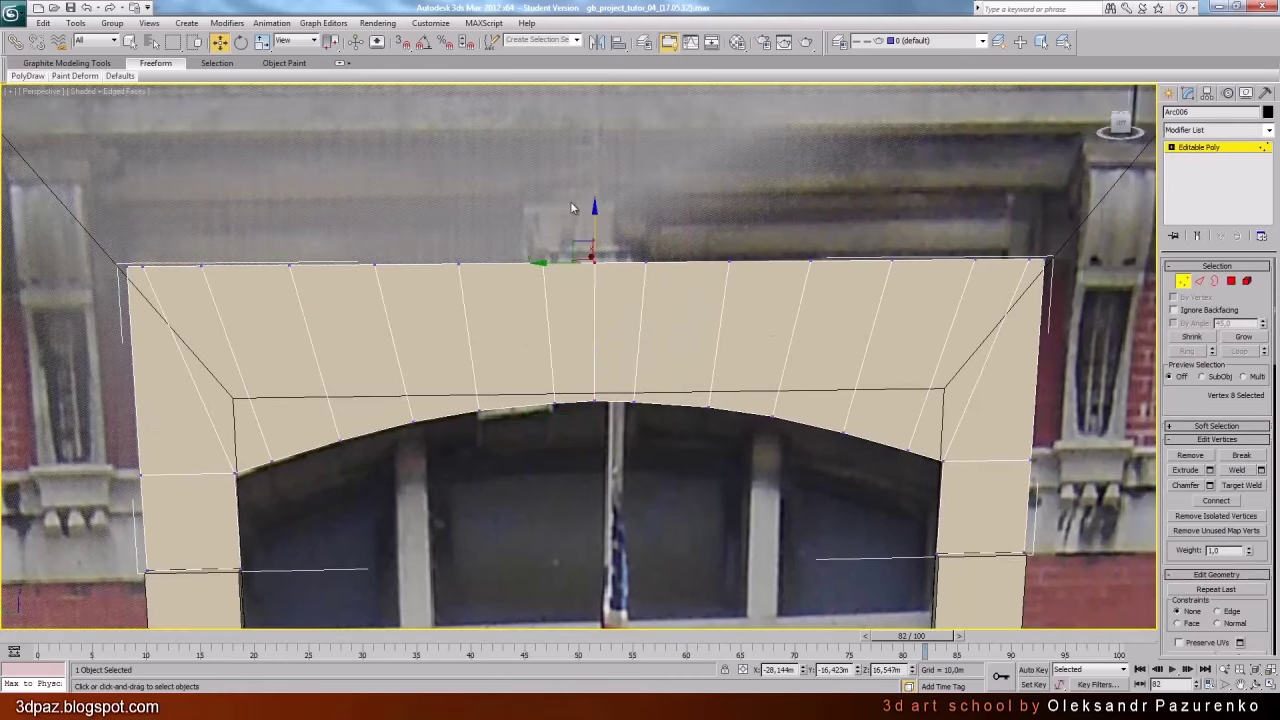
pyautogui.click(401, 42)
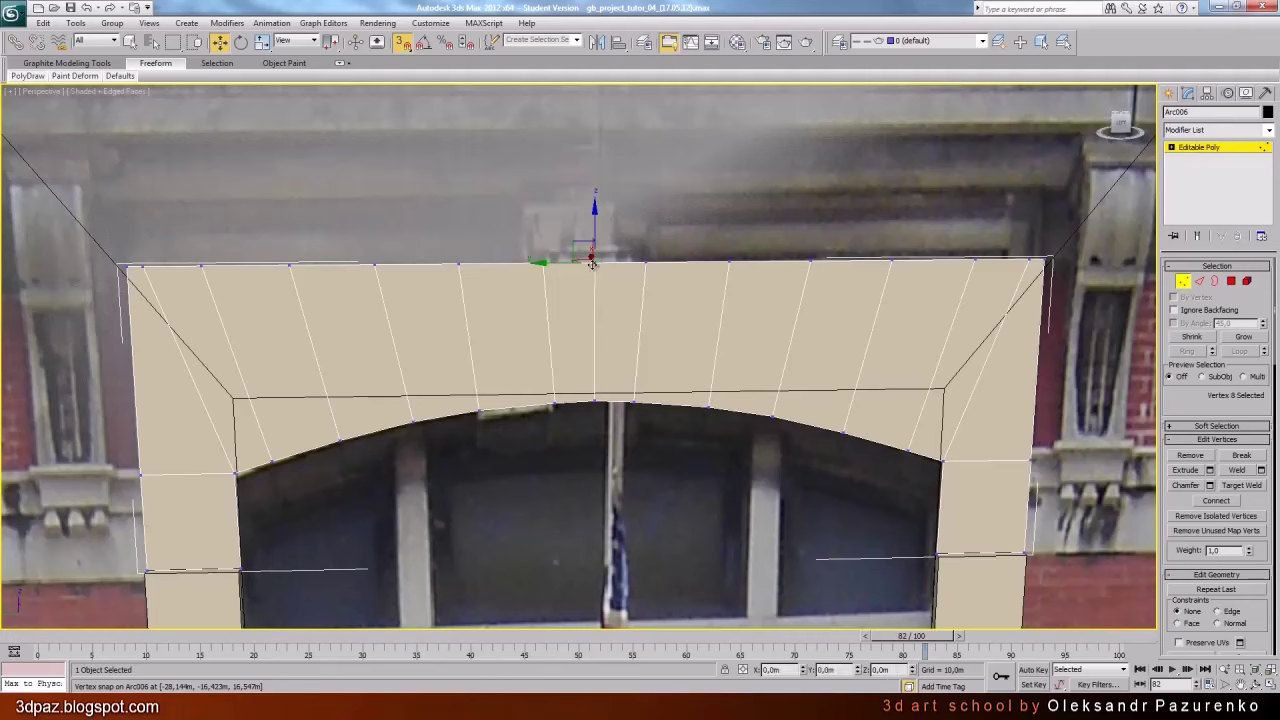
pyautogui.moveTo(594, 262); pyautogui.dragTo(538, 265)
pyautogui.click(593, 393)
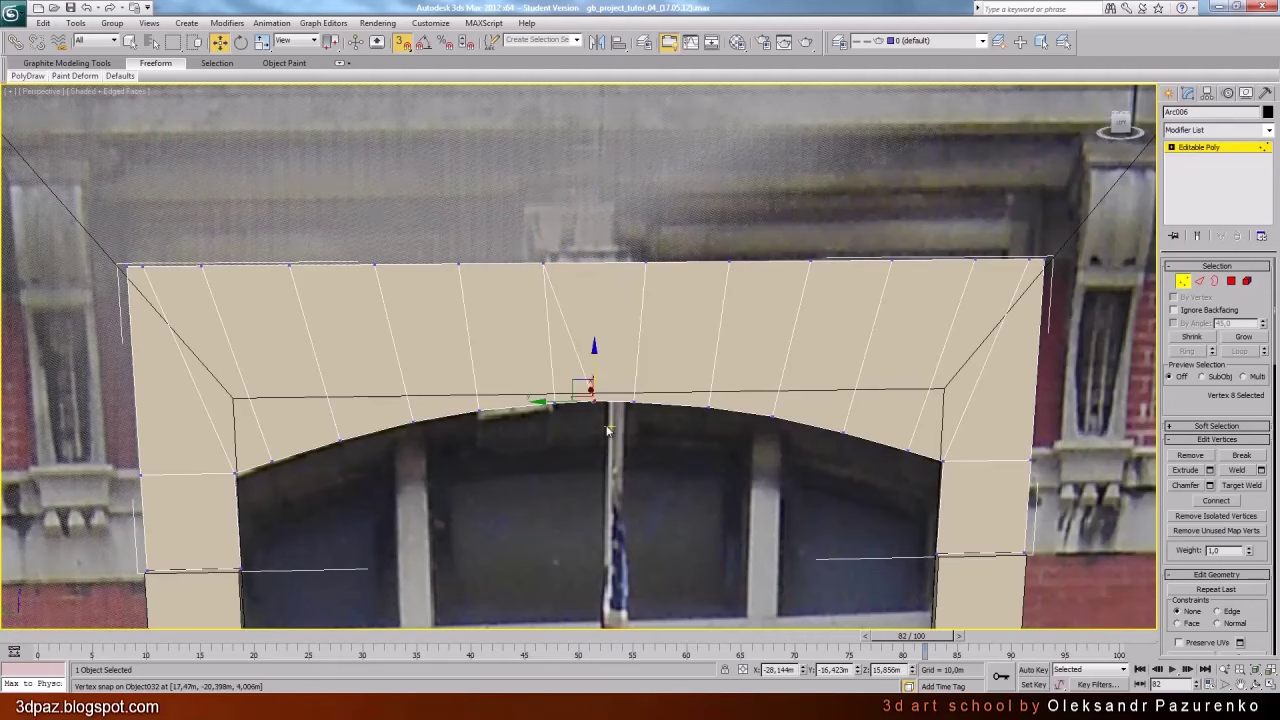
pyautogui.moveTo(551, 403); pyautogui.dragTo(548, 403)
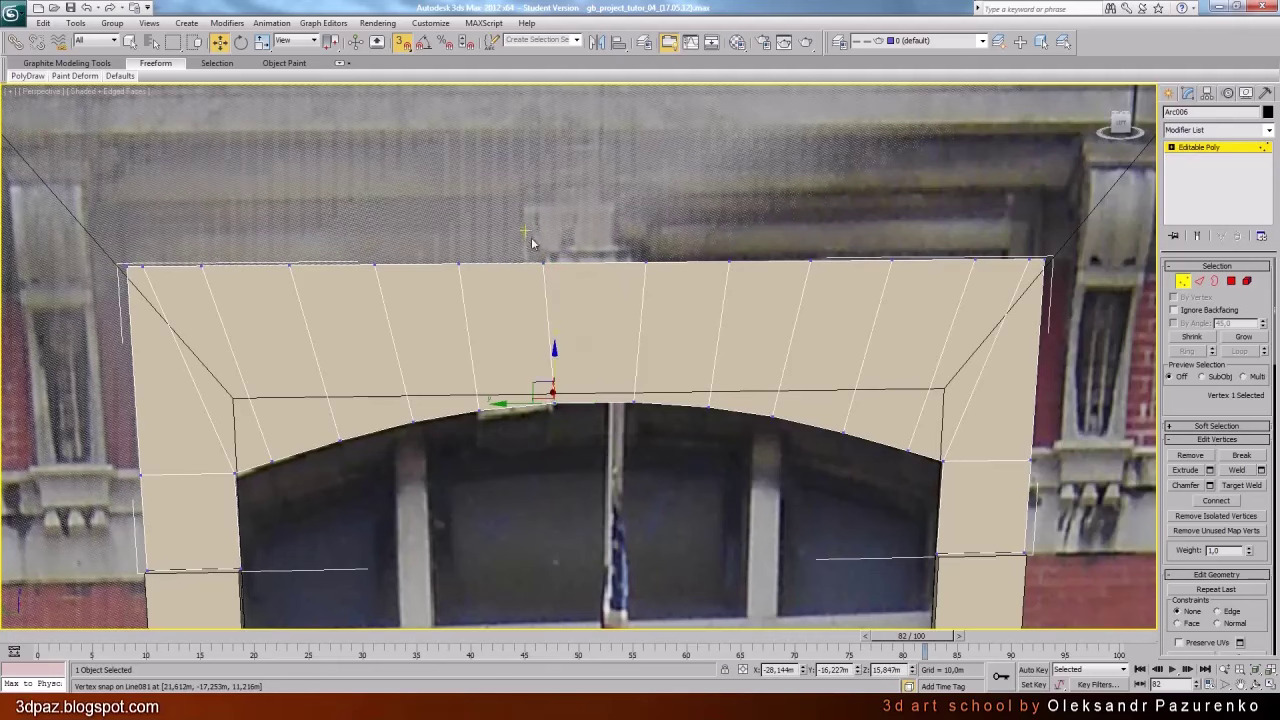
# Weld the overlapping vertex pairs at the upper and lower ends of that joint and leave vertex editing
pyautogui.moveTo(531, 246); pyautogui.dragTo(576, 312)
pyautogui.moveTo(1184, 406); pyautogui.dragTo(1195, 366)
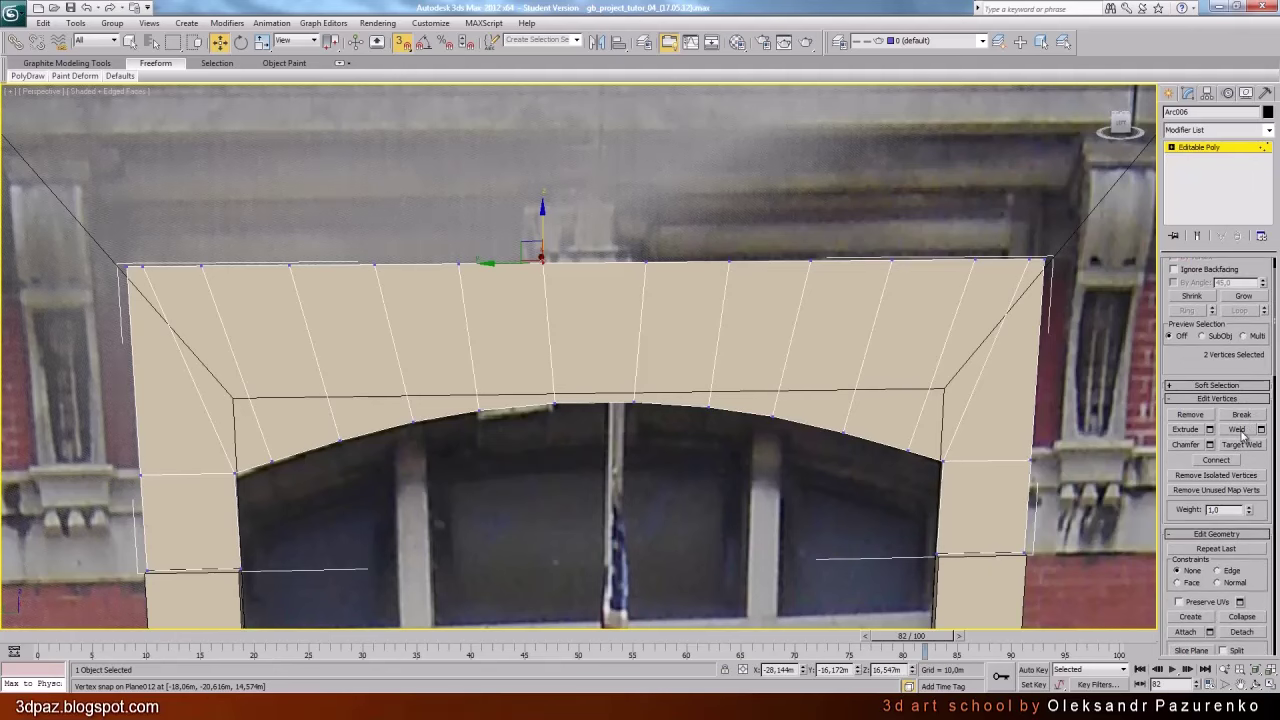
pyautogui.click(1241, 434)
pyautogui.moveTo(546, 390); pyautogui.dragTo(586, 432)
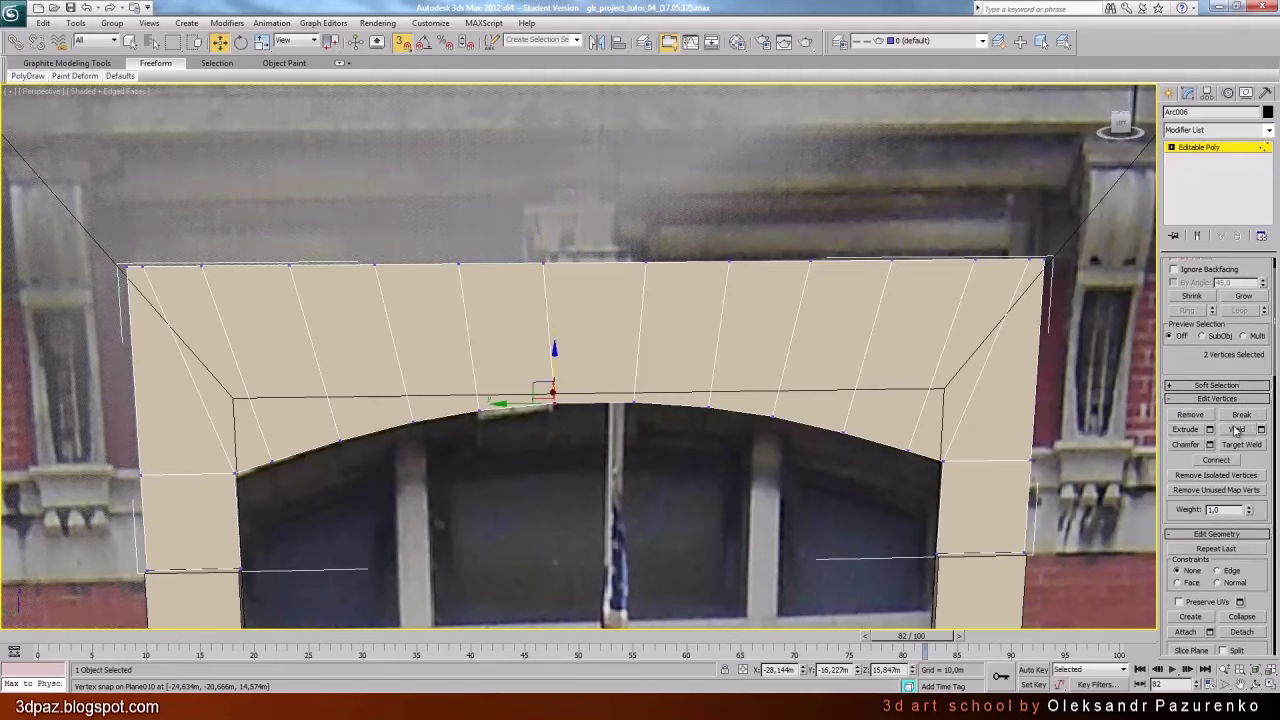
pyautogui.click(1237, 429)
pyautogui.moveTo(1181, 335); pyautogui.dragTo(1181, 376)
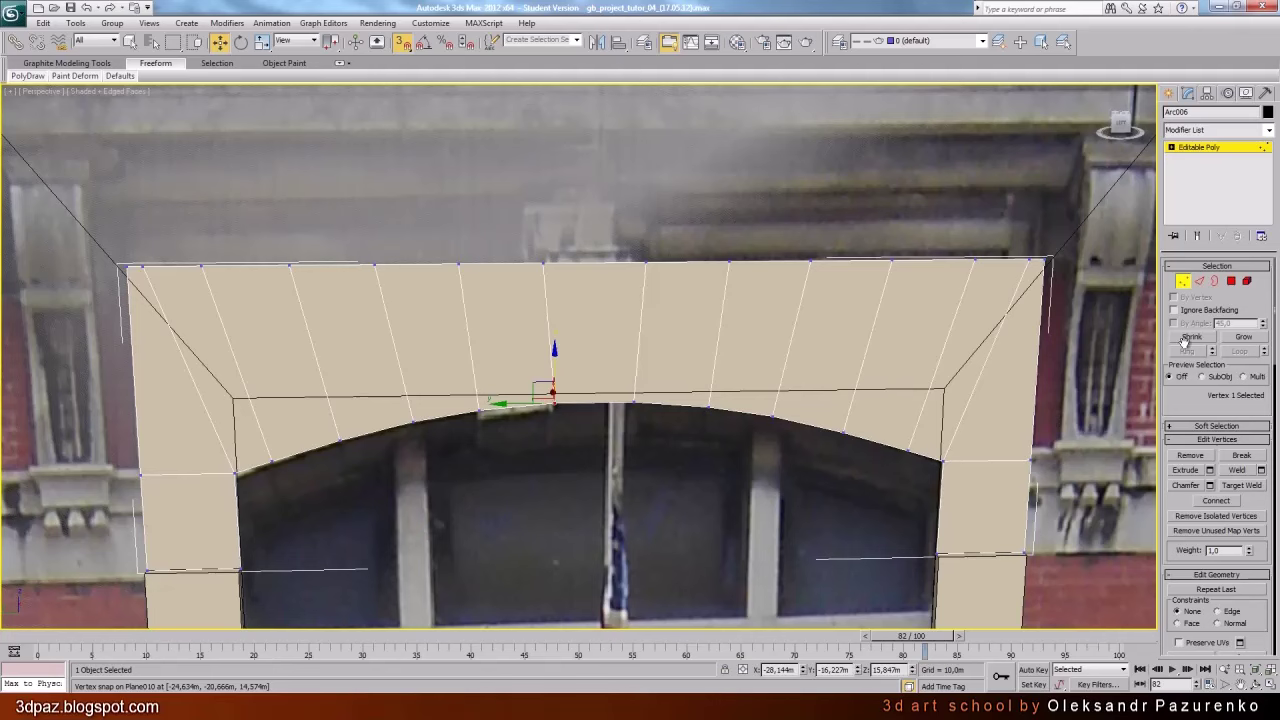
pyautogui.click(1183, 281)
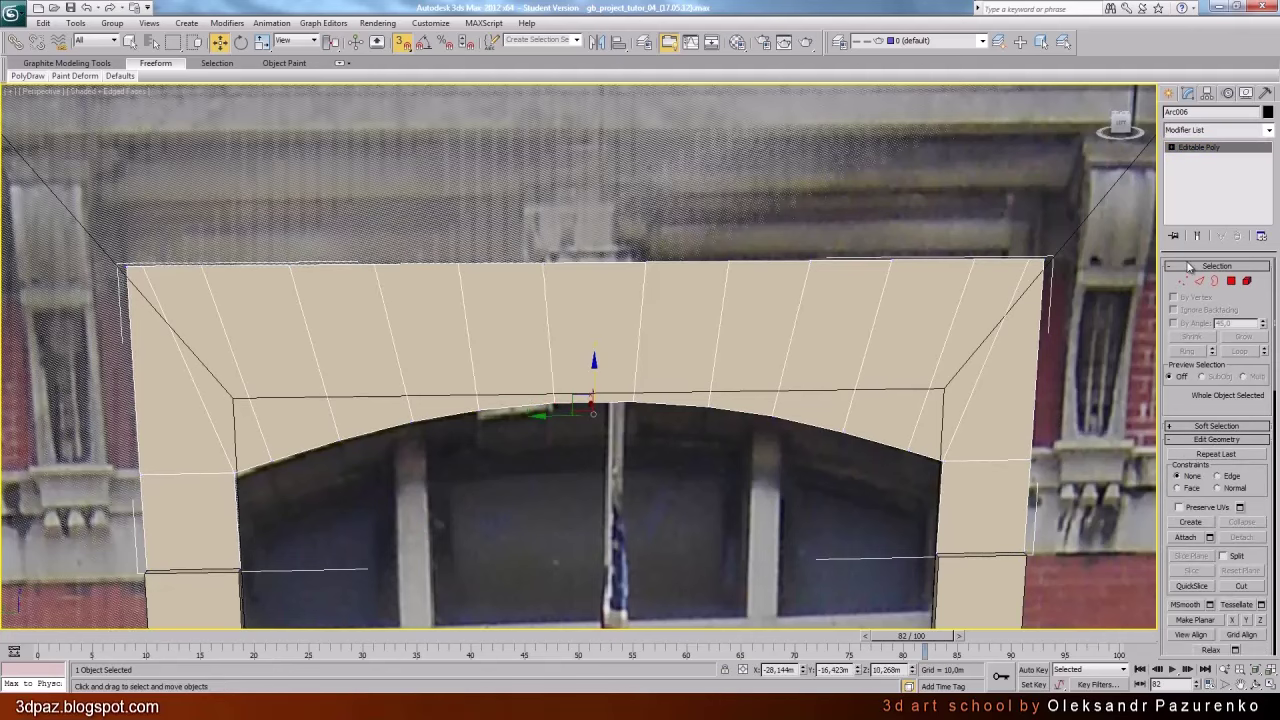
# Paste the cut Shell and Smooth modifiers back onto the arch's Editable Poly
pyautogui.rightClick(1199, 150)
pyautogui.click(1191, 155)
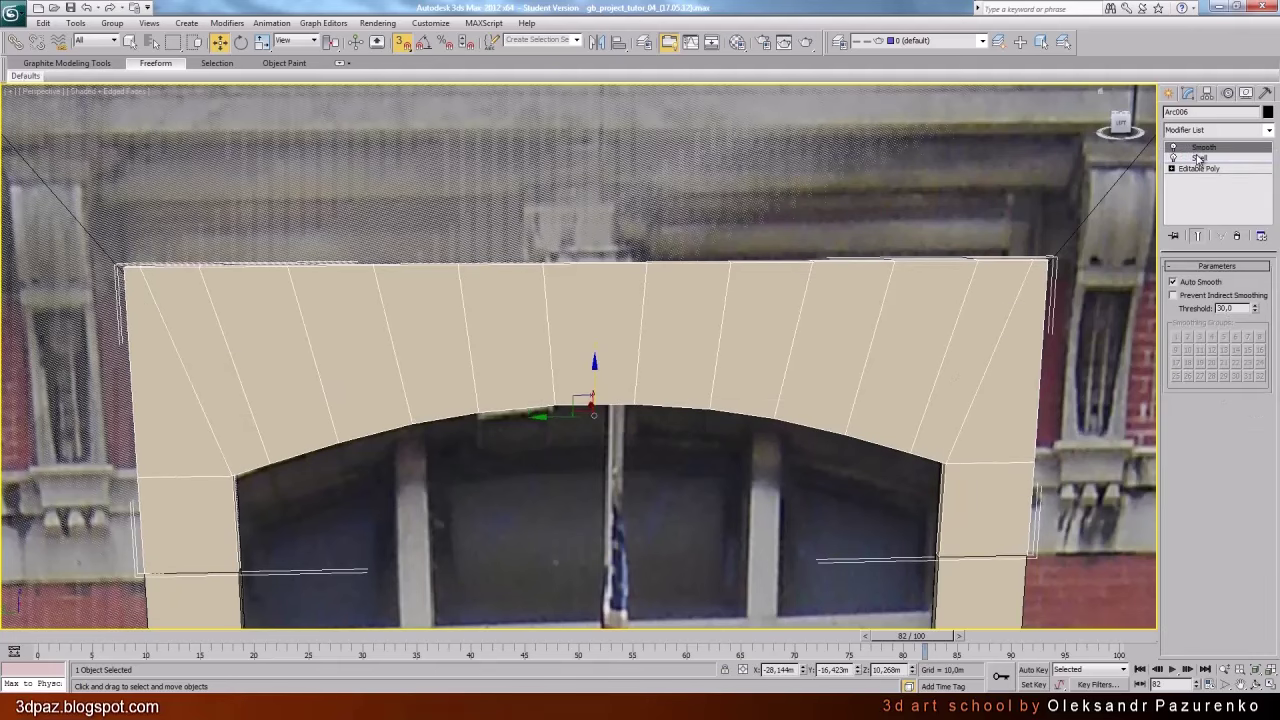
# Snap the two bottom vertices of the arch's right foot to the quoin block's rear top corners and return to the Smooth level
pyautogui.keyDown('alt'); pyautogui.moveTo(594, 413); pyautogui.dragTo(687, 348, button='middle'); pyautogui.keyUp('alt')
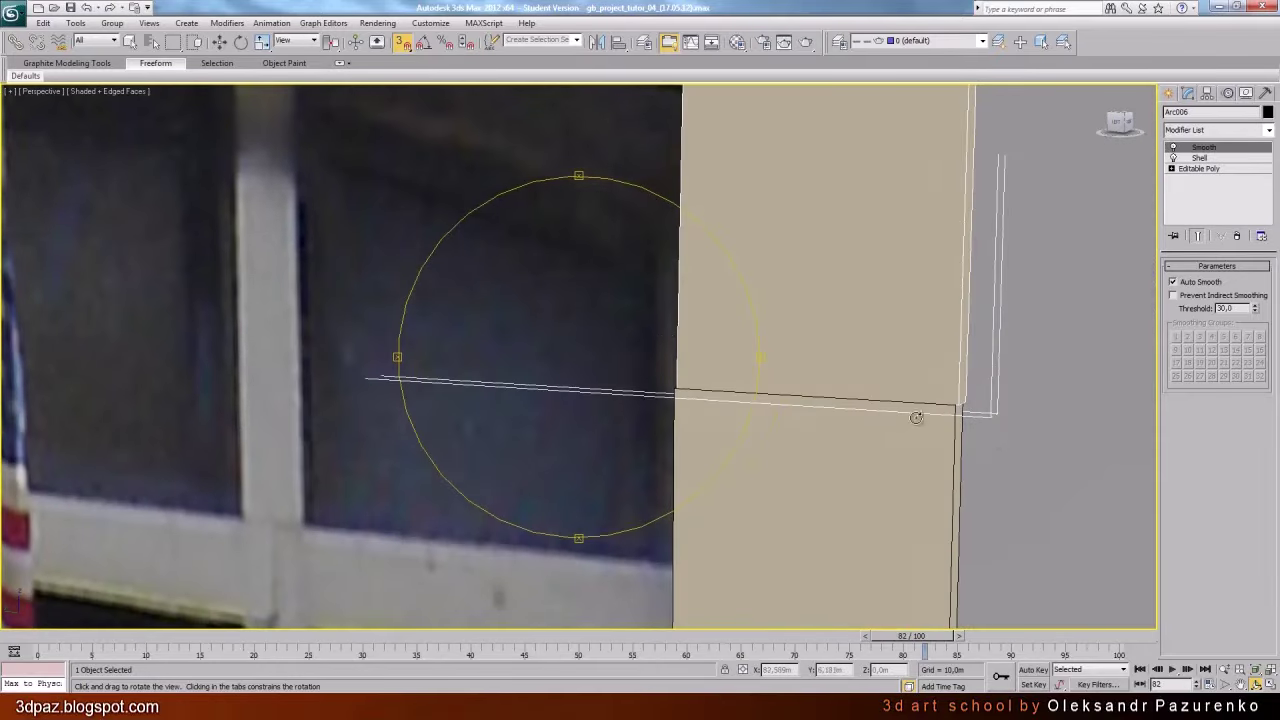
pyautogui.keyDown('alt'); pyautogui.moveTo(916, 417); pyautogui.dragTo(740, 369, button='middle'); pyautogui.keyUp('alt')
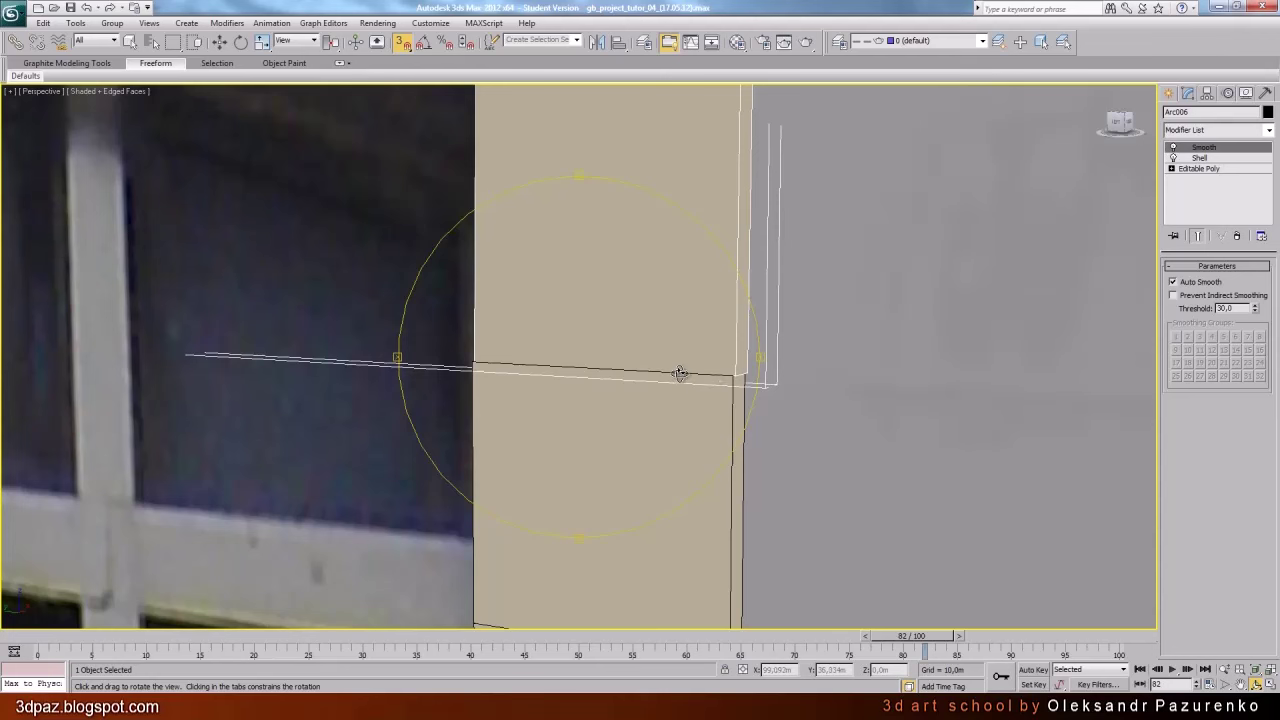
pyautogui.click(1199, 168)
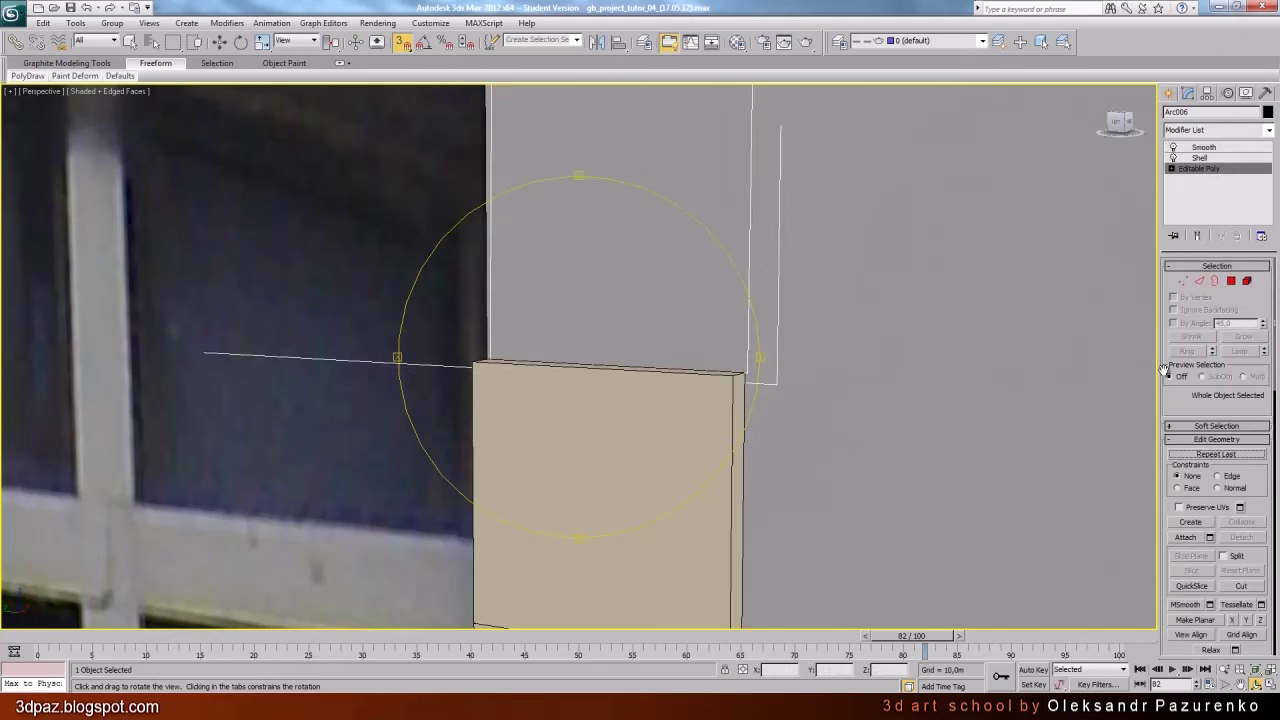
pyautogui.click(1187, 283)
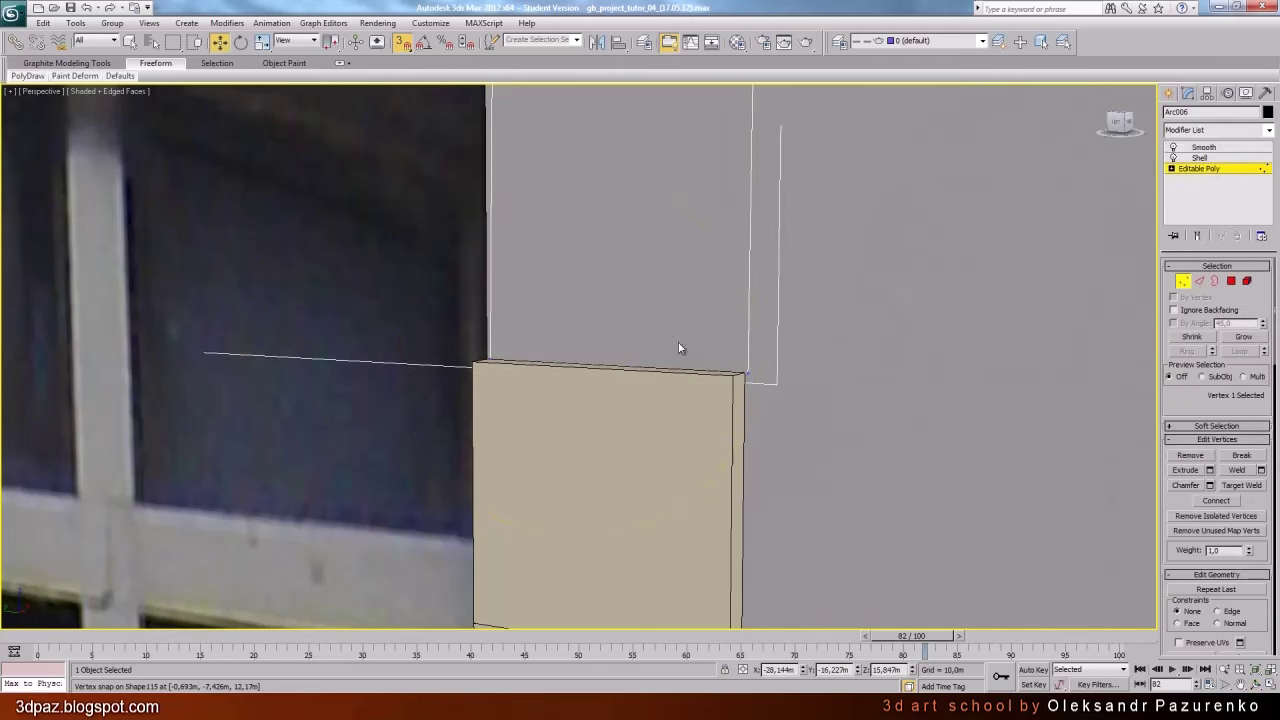
pyautogui.click(741, 372)
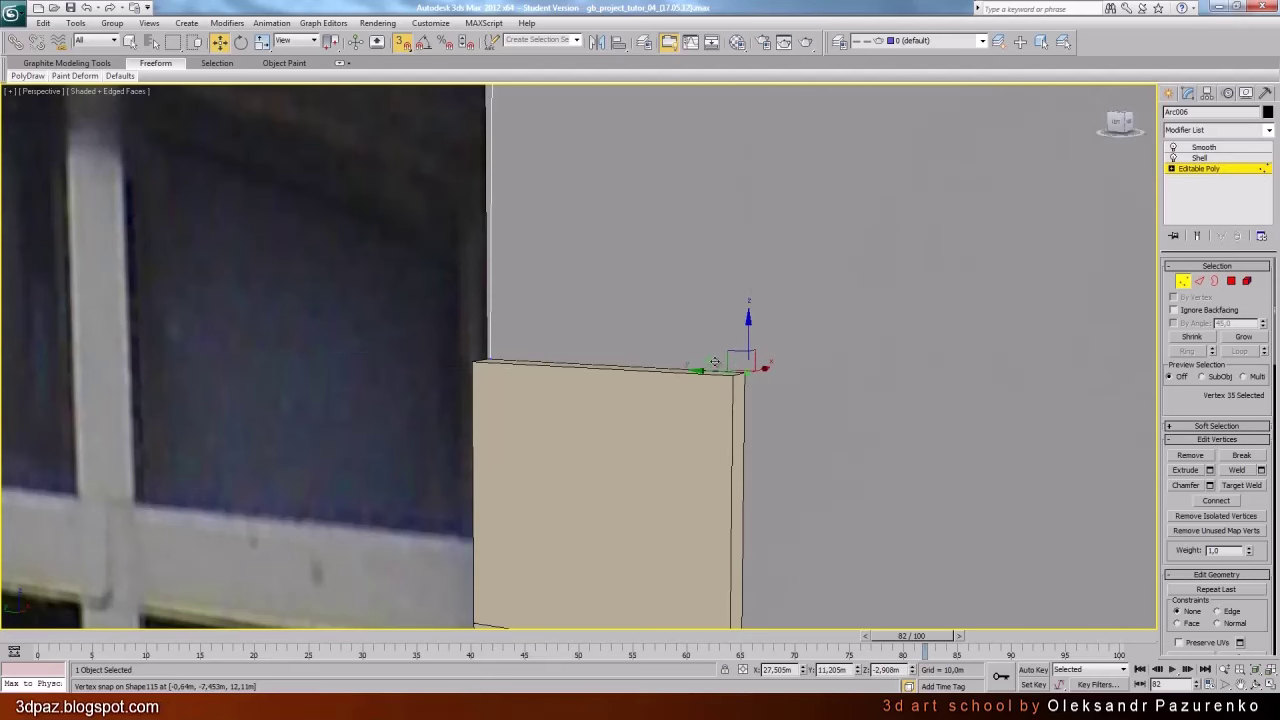
pyautogui.moveTo(741, 372); pyautogui.dragTo(738, 370)
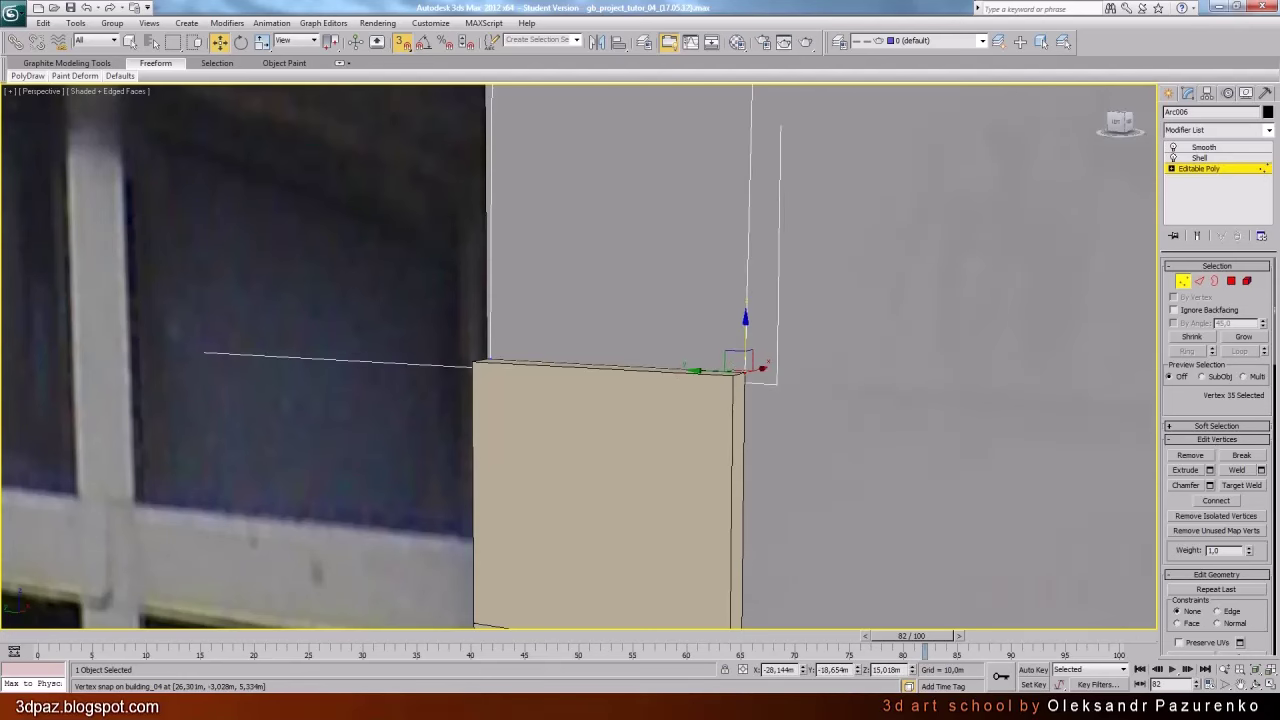
pyautogui.click(1257, 684)
pyautogui.moveTo(574, 334); pyautogui.dragTo(629, 386)
pyautogui.click(220, 42)
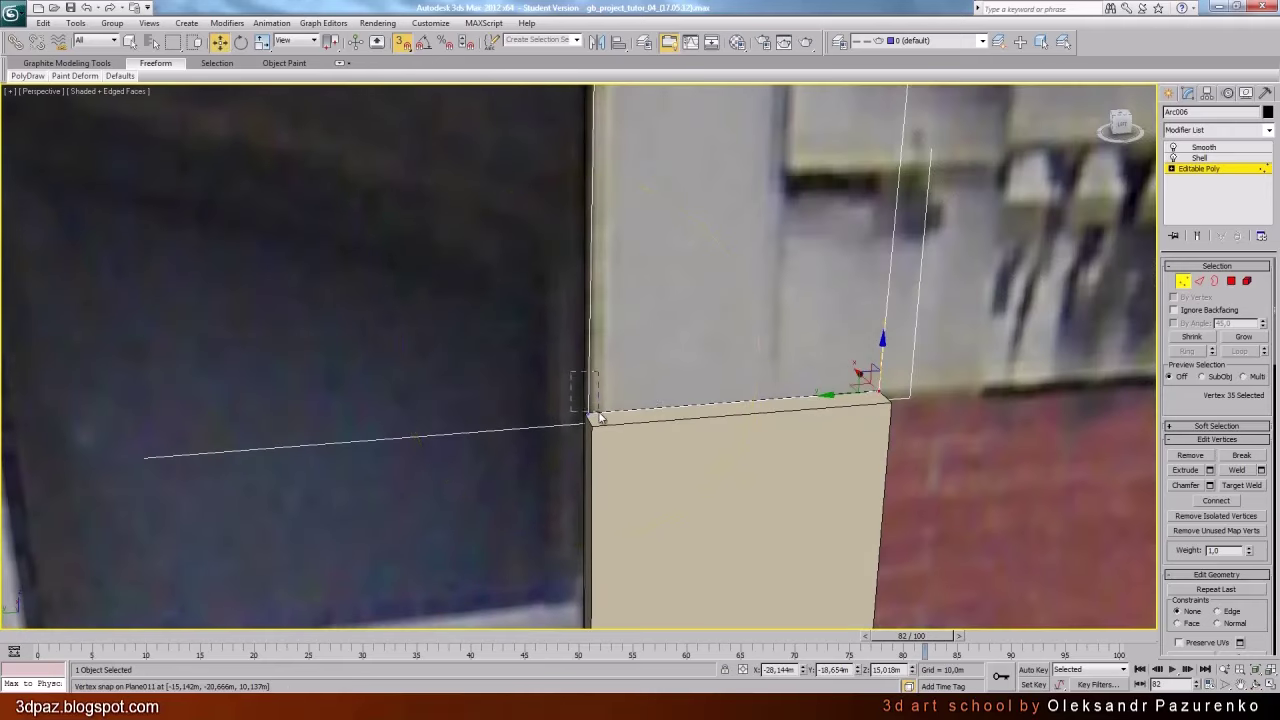
pyautogui.click(591, 413)
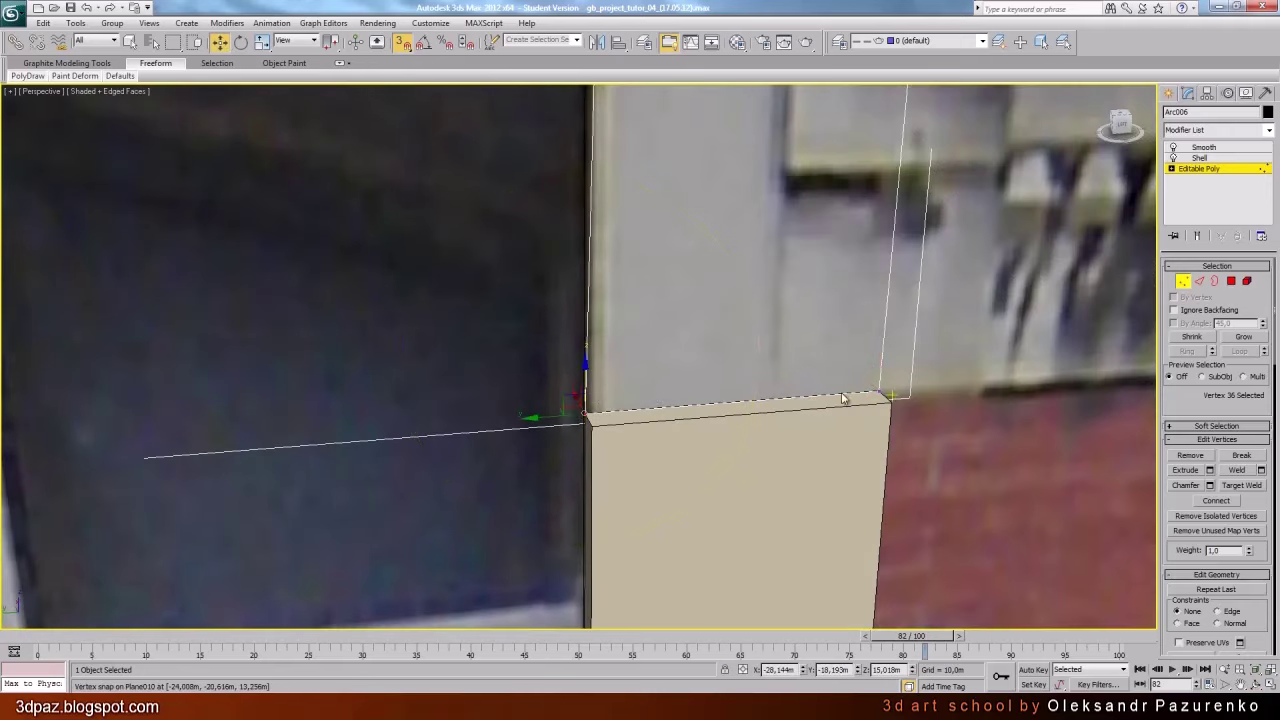
pyautogui.click(1183, 282)
pyautogui.click(1203, 147)
# Collapse the arch's modifier stack up to and including Smooth
pyautogui.press('z')
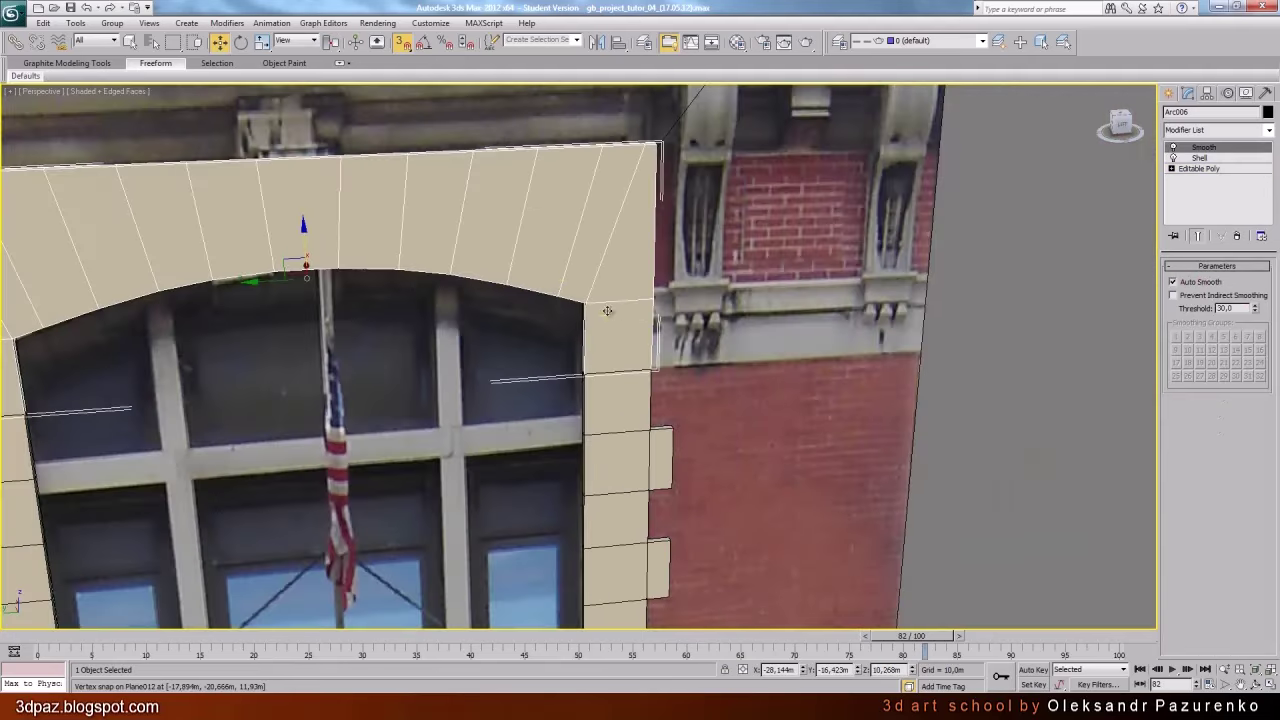
pyautogui.hotkey('ctrl', 'r')
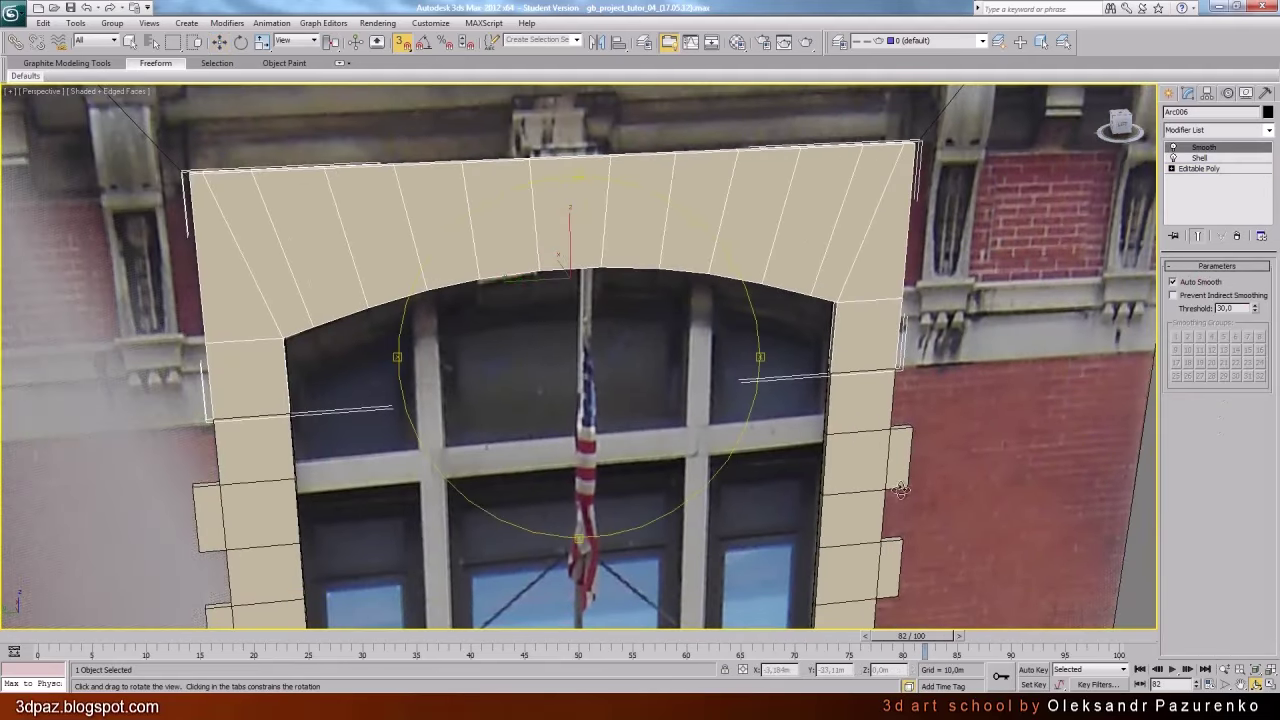
pyautogui.moveTo(620, 343); pyautogui.dragTo(649, 340)
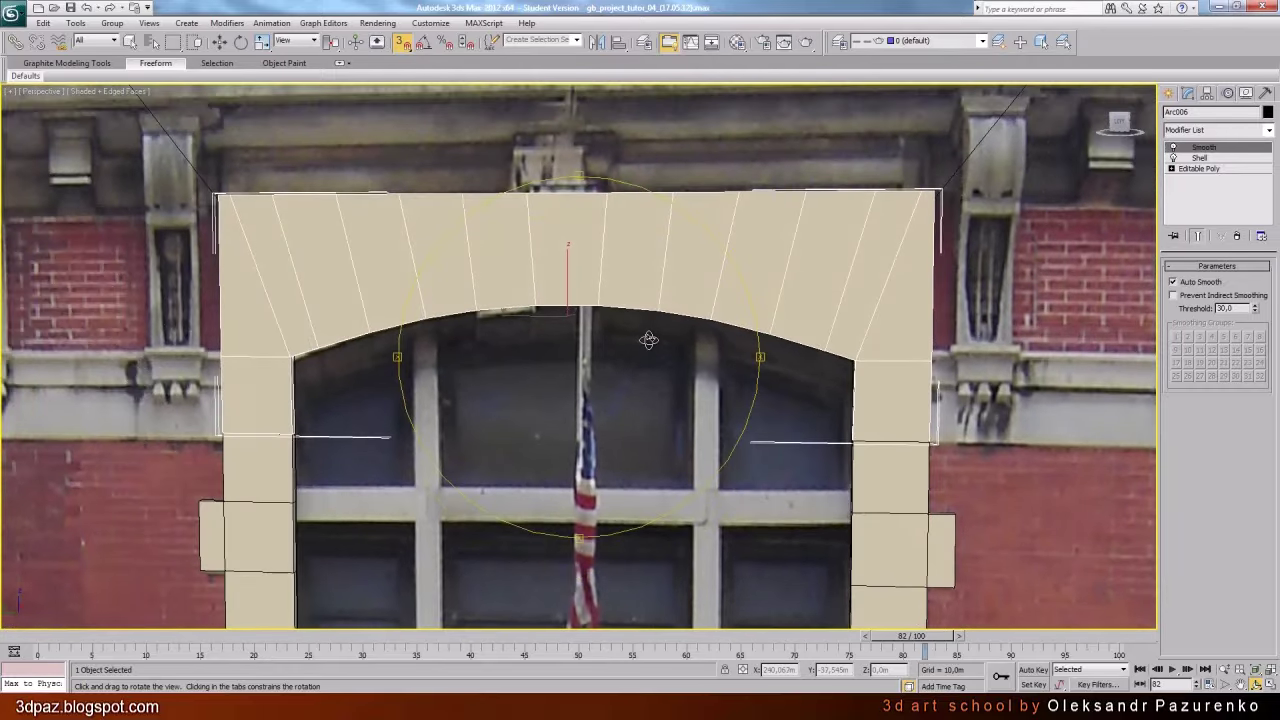
pyautogui.rightClick(1206, 150)
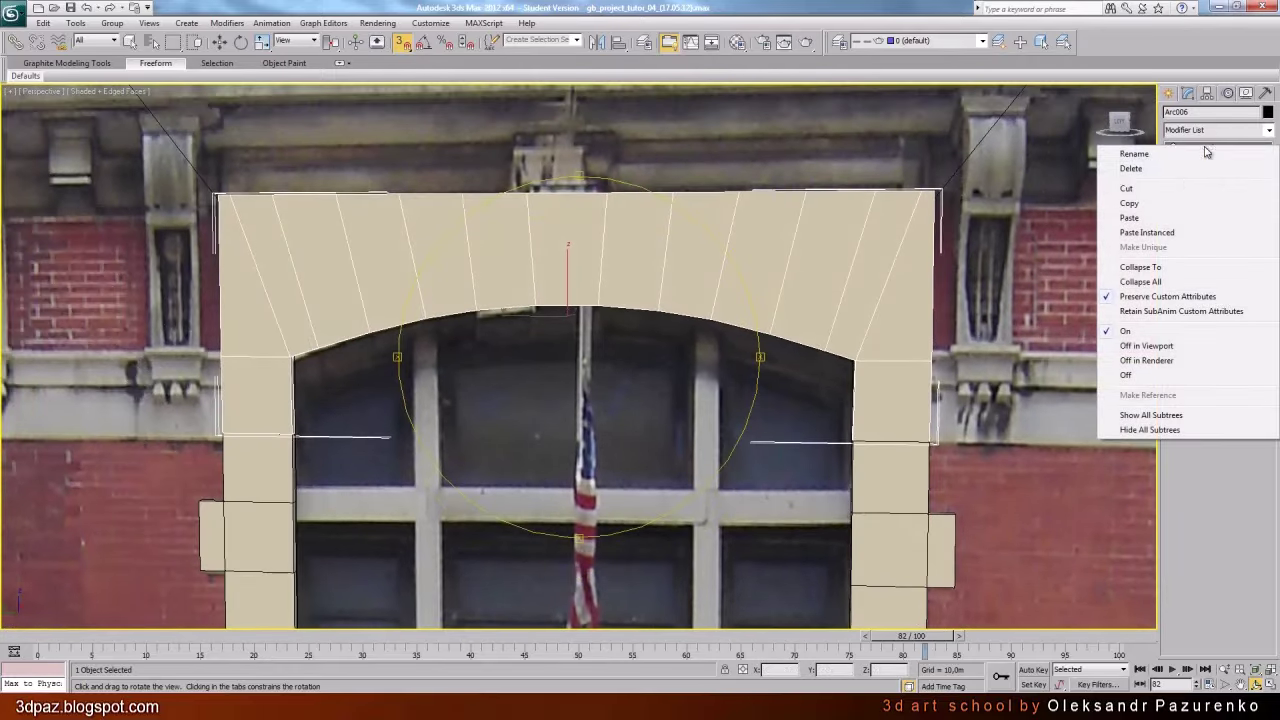
pyautogui.click(1142, 268)
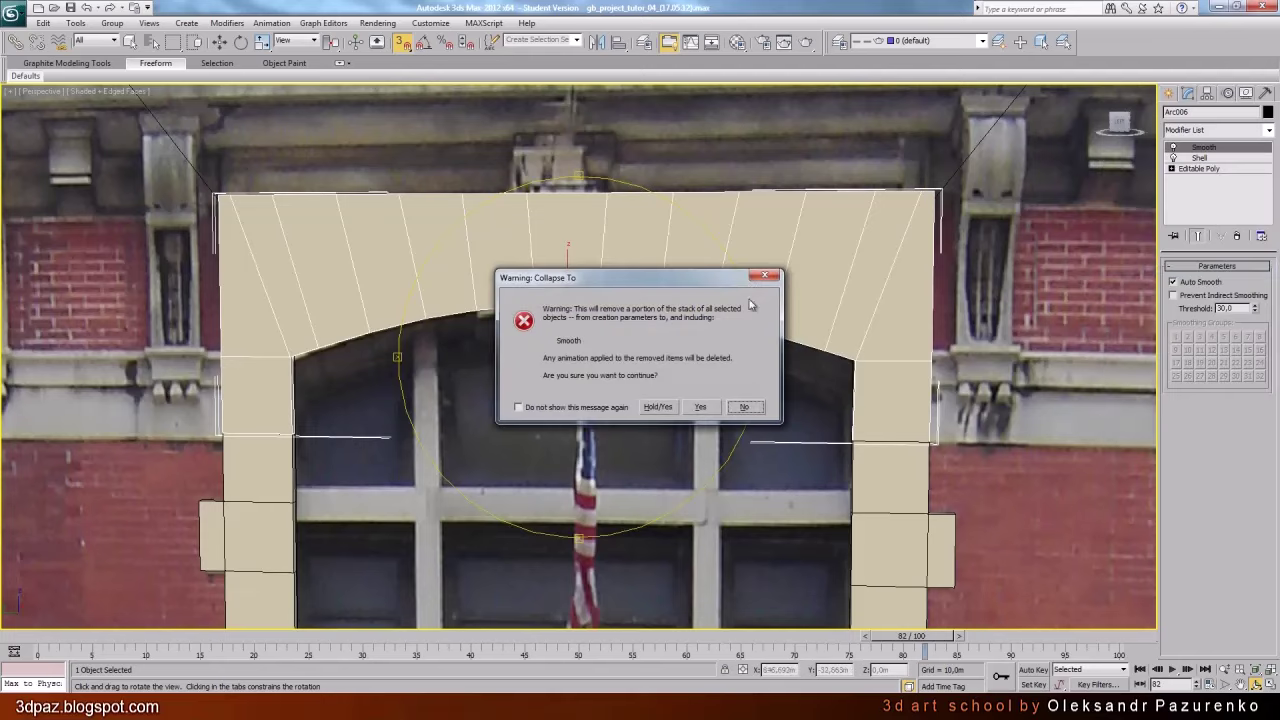
pyautogui.click(699, 407)
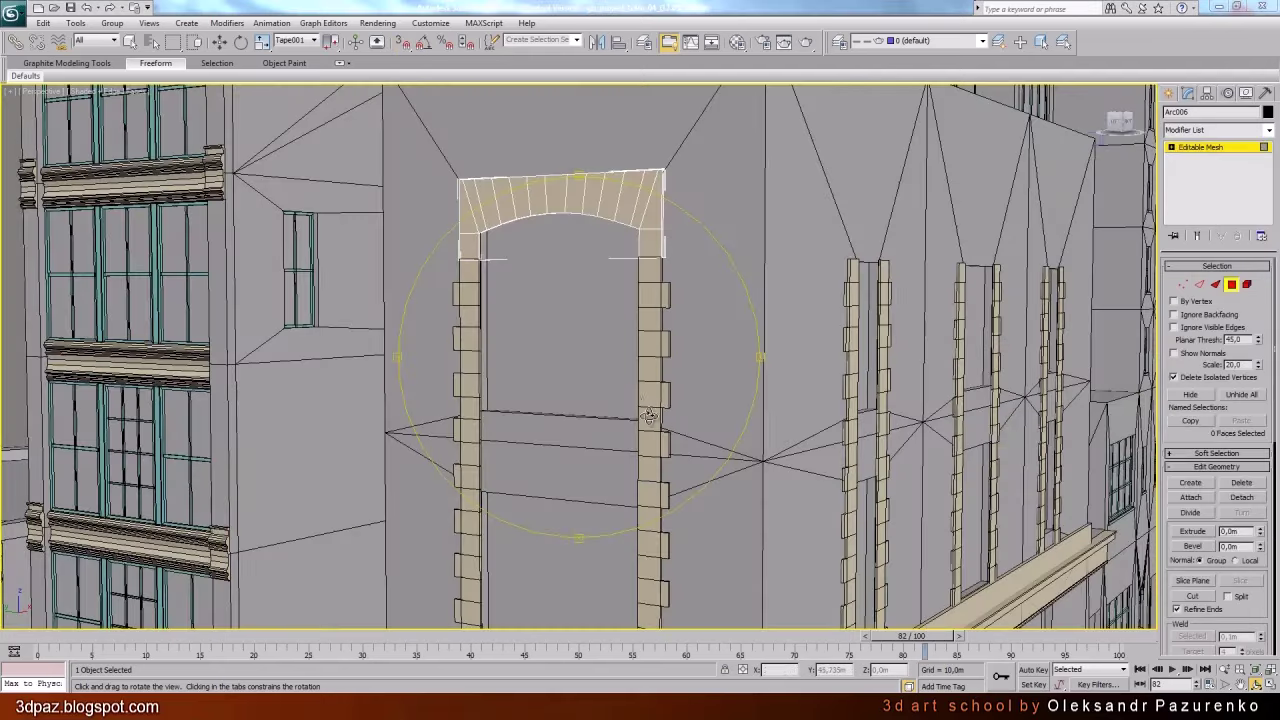
# Select all the rear faces of the arch and its two feet, ignoring backfacing ones
pyautogui.moveTo(649, 416); pyautogui.dragTo(605, 360)
pyautogui.scroll(-3, 643, 408)
pyautogui.scroll(8, 591, 257)
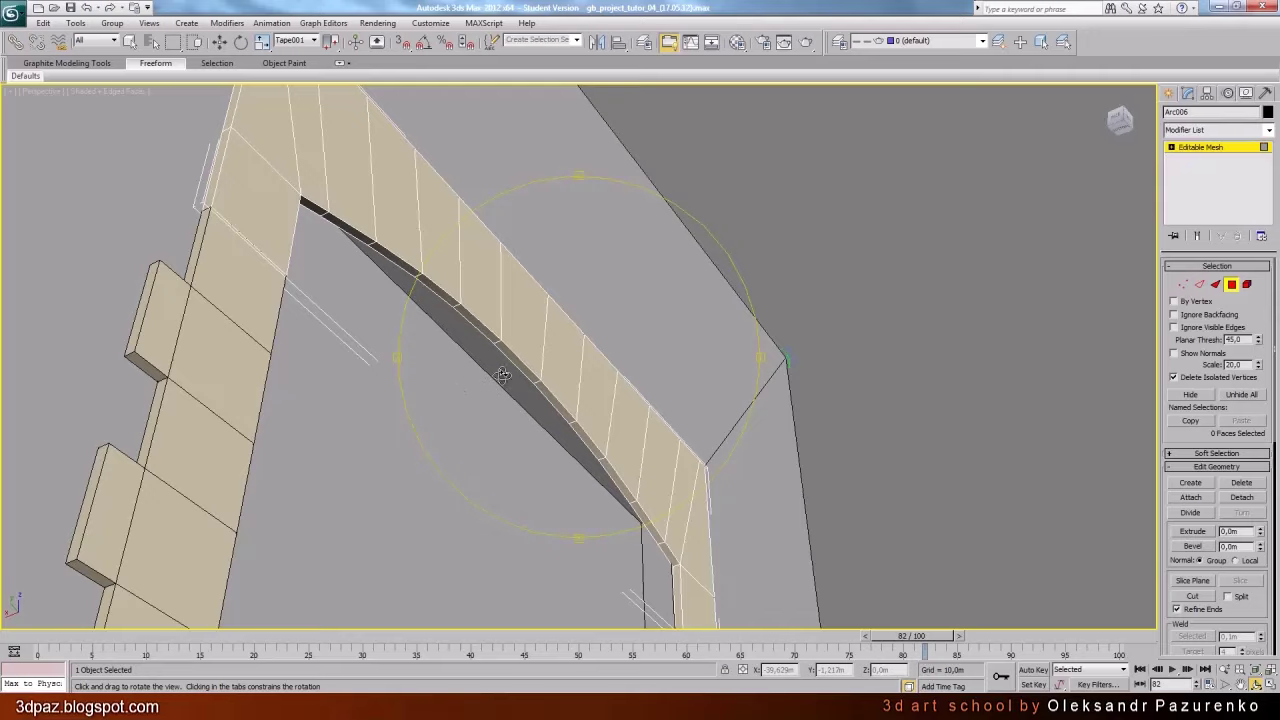
pyautogui.moveTo(651, 328); pyautogui.dragTo(607, 343)
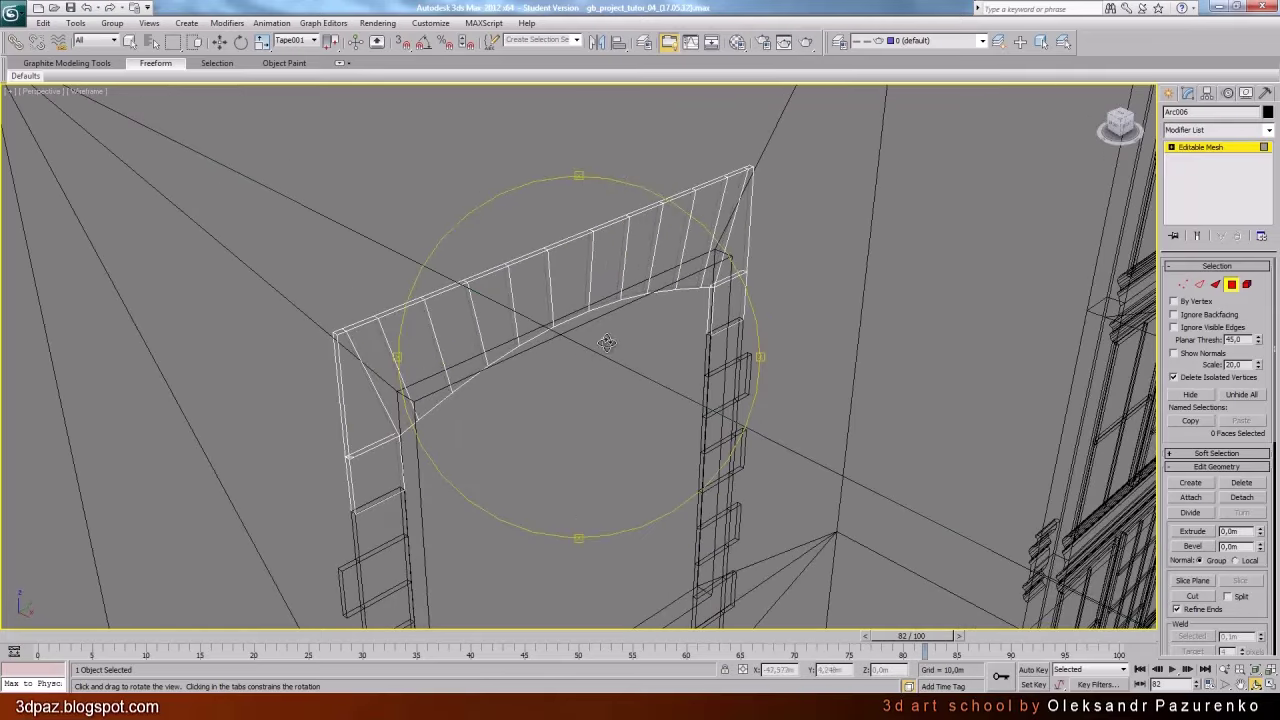
pyautogui.click(1175, 315)
pyautogui.click(130, 41)
pyautogui.click(369, 446)
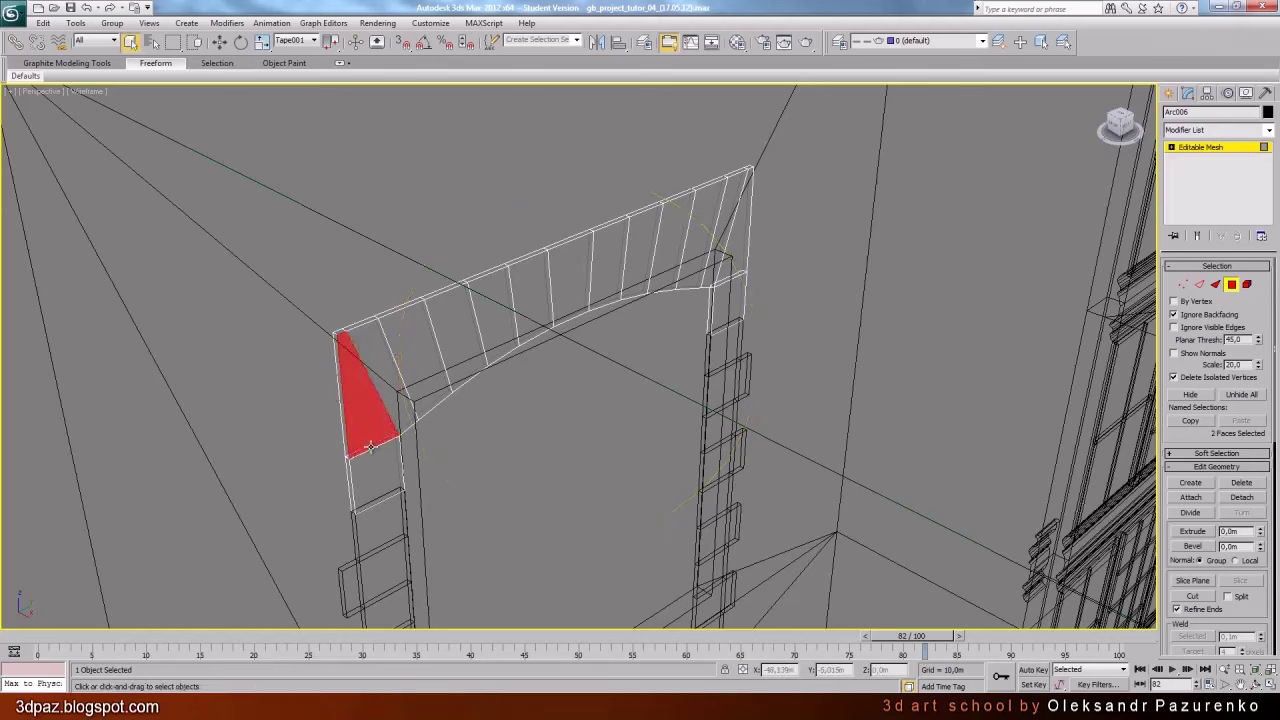
pyautogui.moveTo(369, 446)
pyautogui.mouseDown()
pyautogui.moveTo(388, 390)
pyautogui.moveTo(464, 321)
pyautogui.moveTo(716, 224)
pyautogui.moveTo(738, 195)
pyautogui.moveTo(726, 318)
pyautogui.mouseUp()
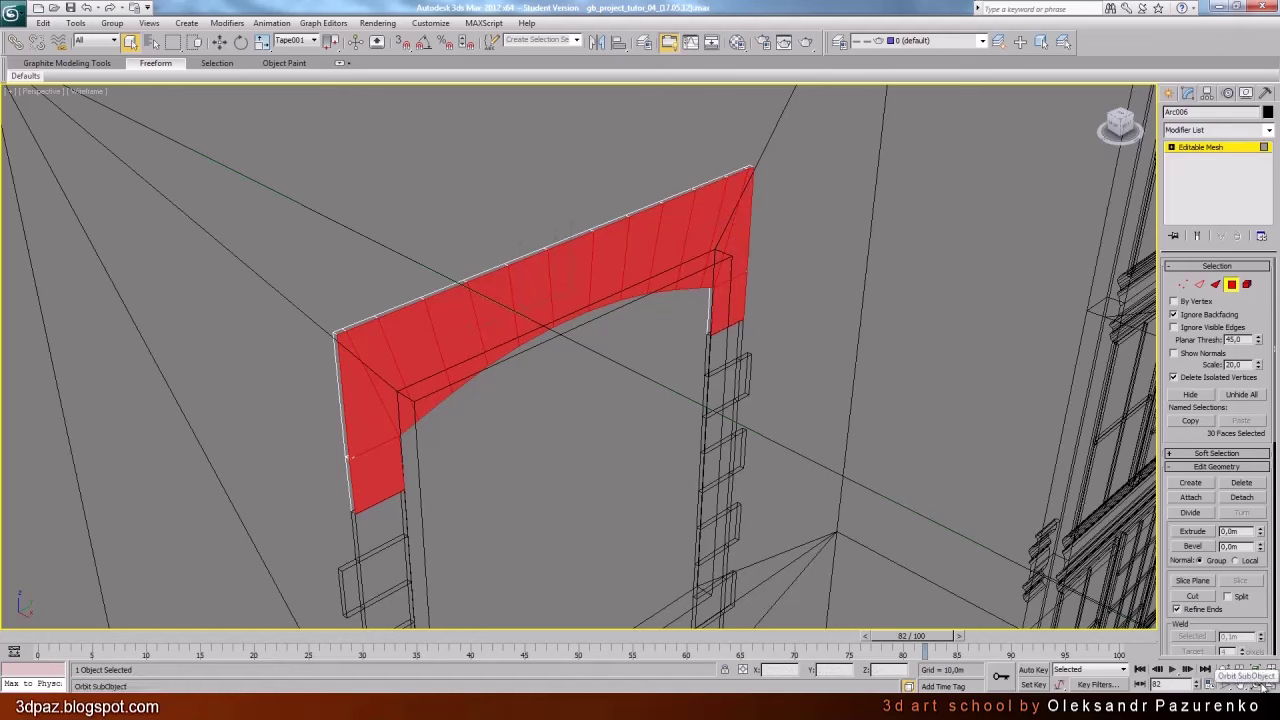
# In the Top view, move the selected rear faces deeper into the wall along the perpendicular axis of the Tape001 coordinate system
pyautogui.press('t')
pyautogui.scroll(2, 627, 359)
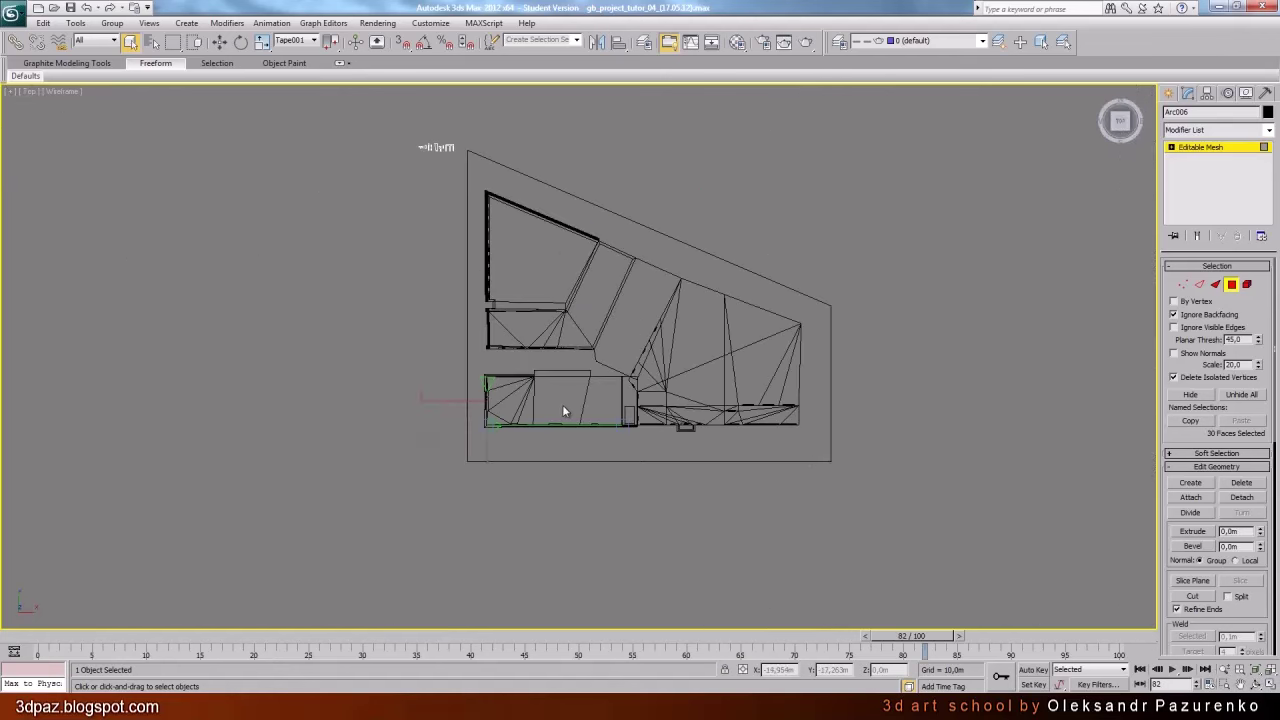
pyautogui.scroll(8, 562, 410)
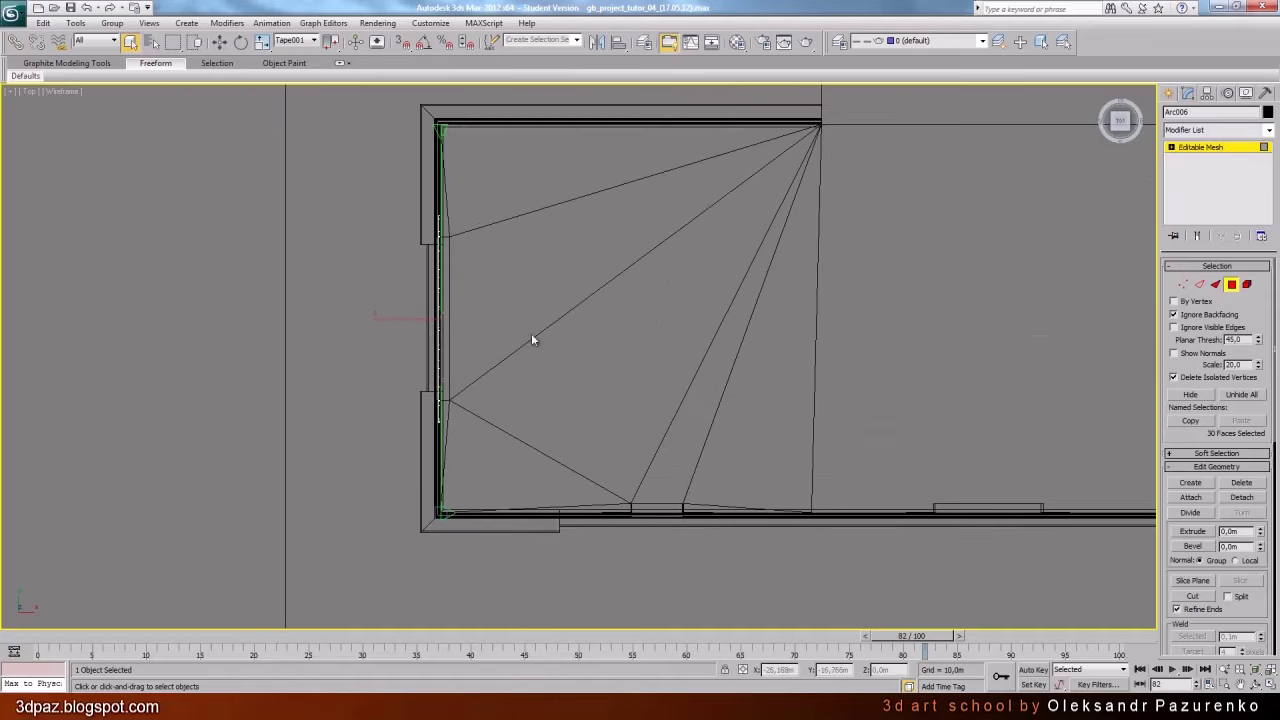
pyautogui.scroll(3, 430, 328)
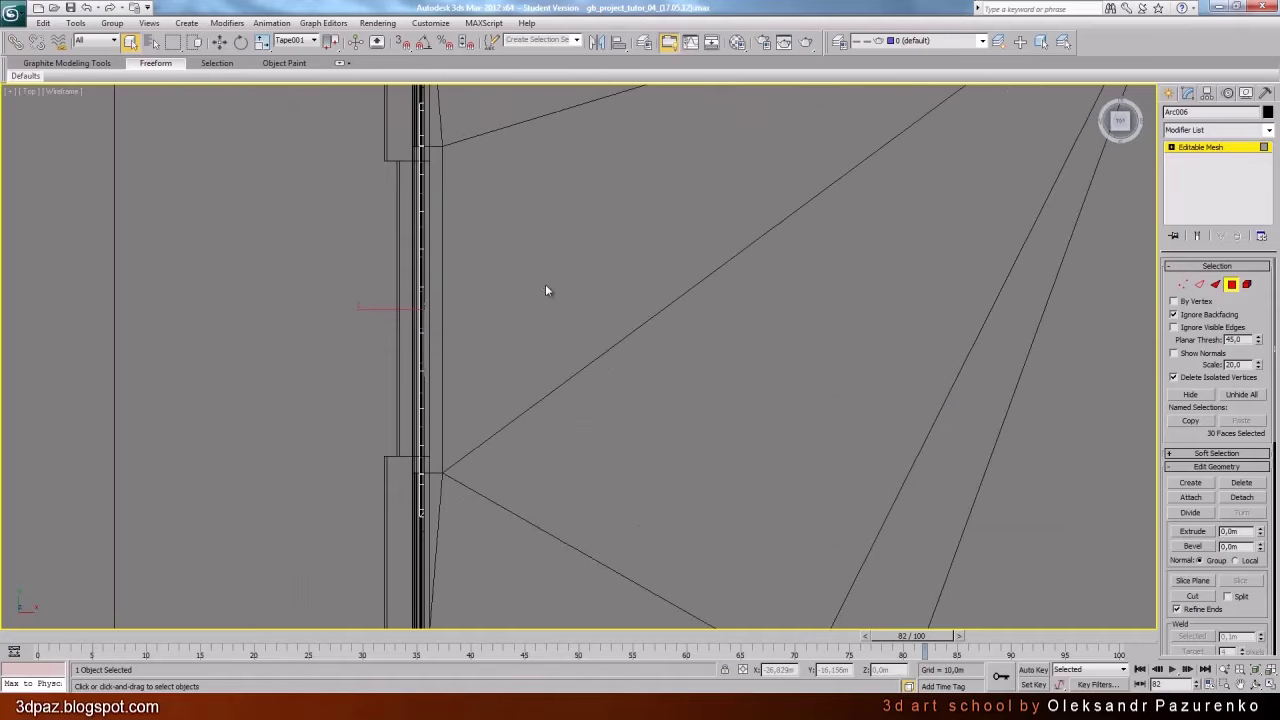
pyautogui.scroll(-3, 545, 285)
pyautogui.moveTo(637, 283); pyautogui.dragTo(597, 297, button='middle')
pyautogui.moveTo(664, 474); pyautogui.dragTo(607, 459, button='middle')
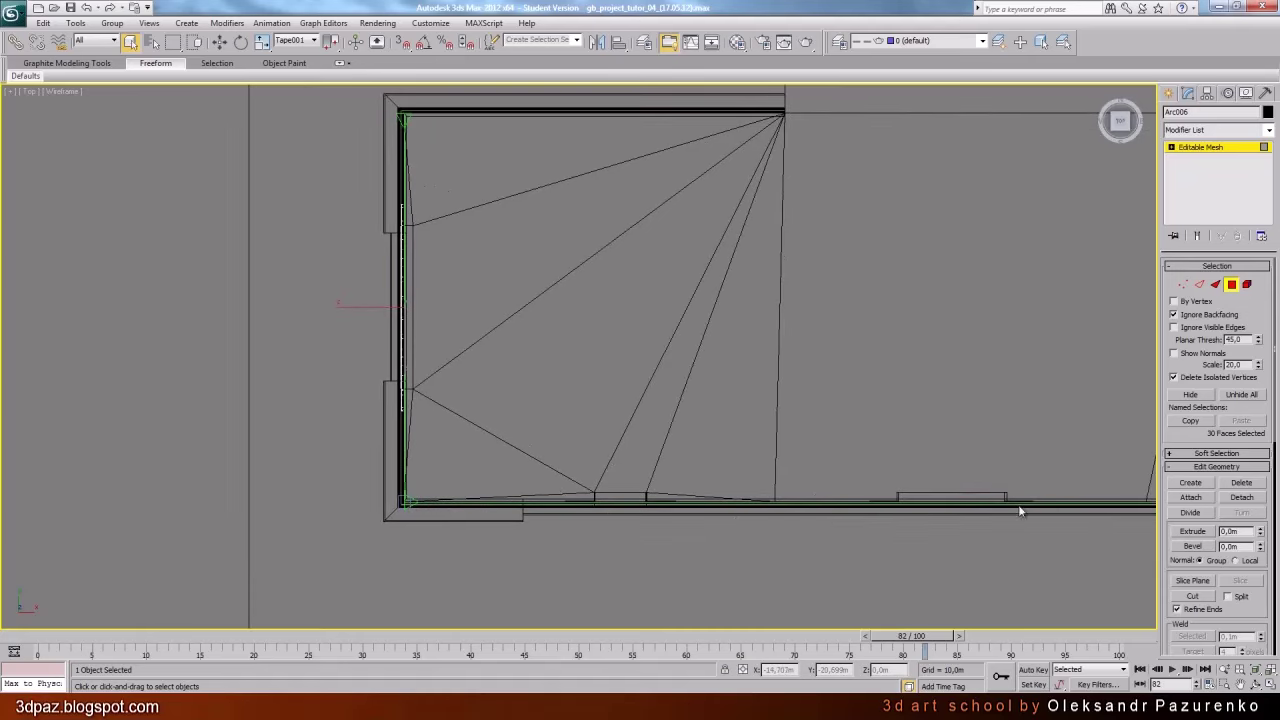
pyautogui.click(313, 41)
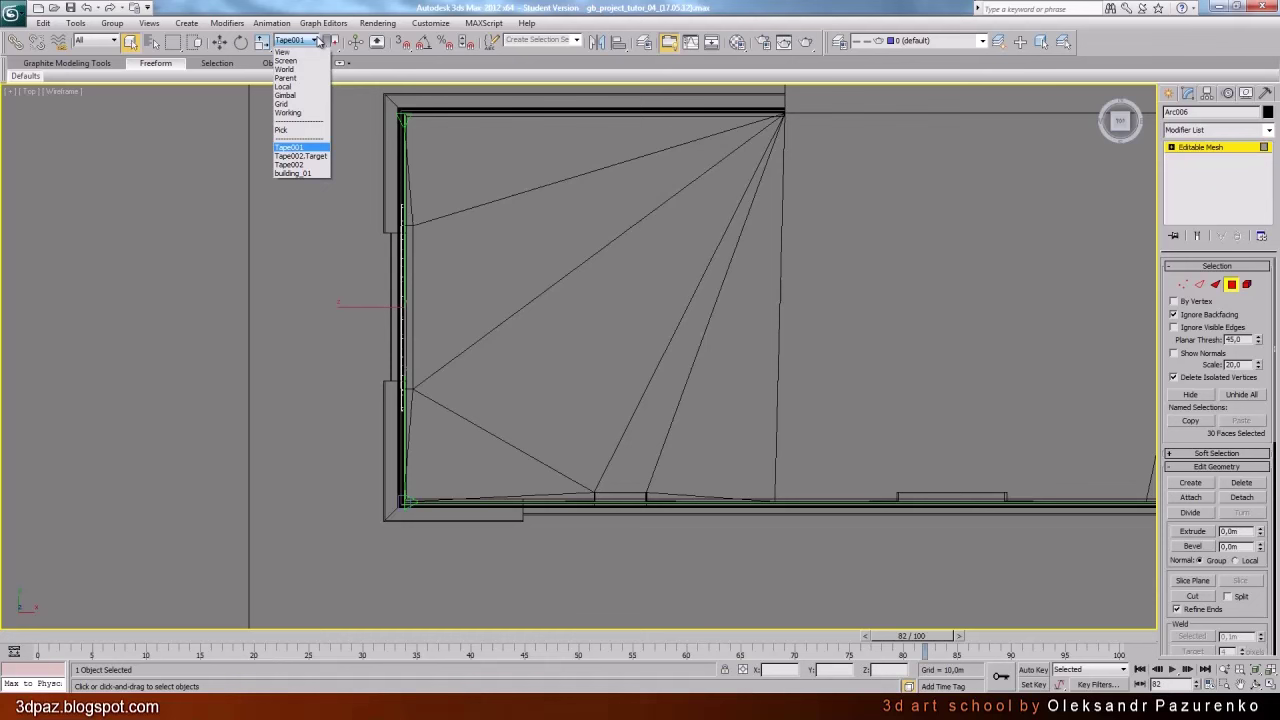
pyautogui.click(308, 148)
pyautogui.moveTo(600, 301); pyautogui.dragTo(596, 321, button='middle')
pyautogui.scroll(2, 596, 321)
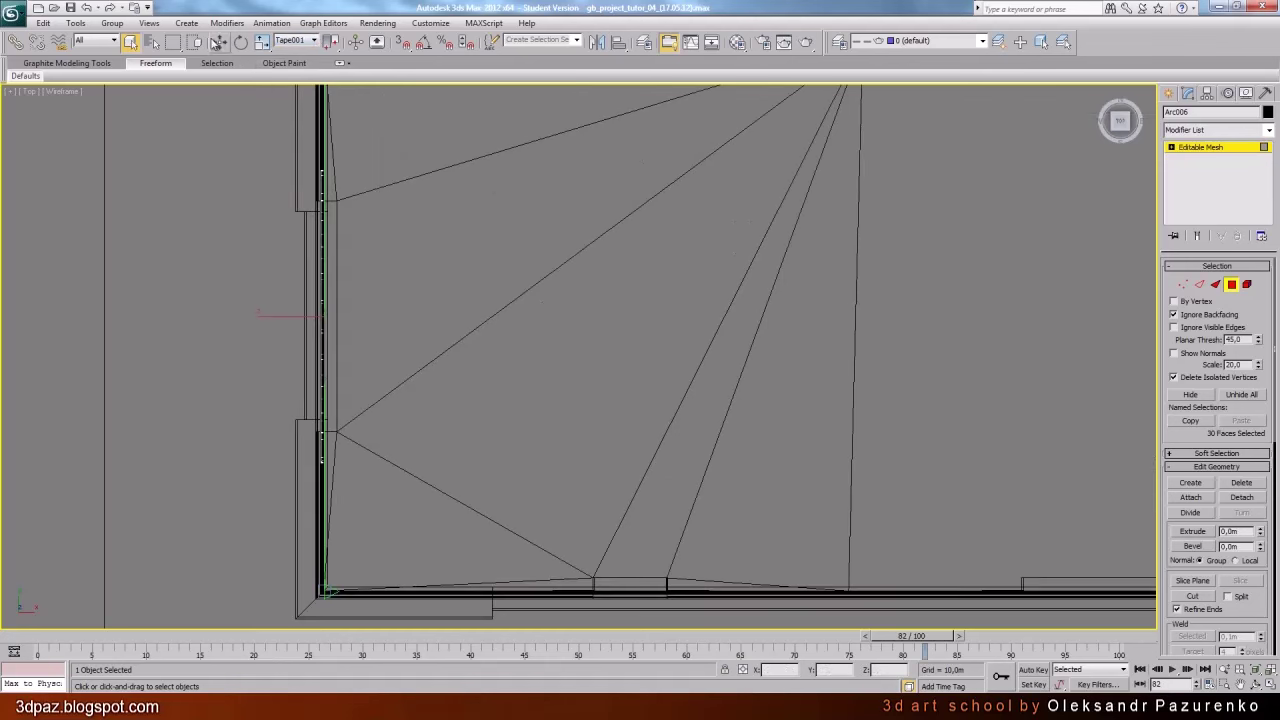
pyautogui.click(219, 42)
pyautogui.moveTo(435, 322); pyautogui.dragTo(598, 326, button='middle')
pyautogui.scroll(2, 598, 326)
pyautogui.moveTo(394, 317); pyautogui.dragTo(412, 317)
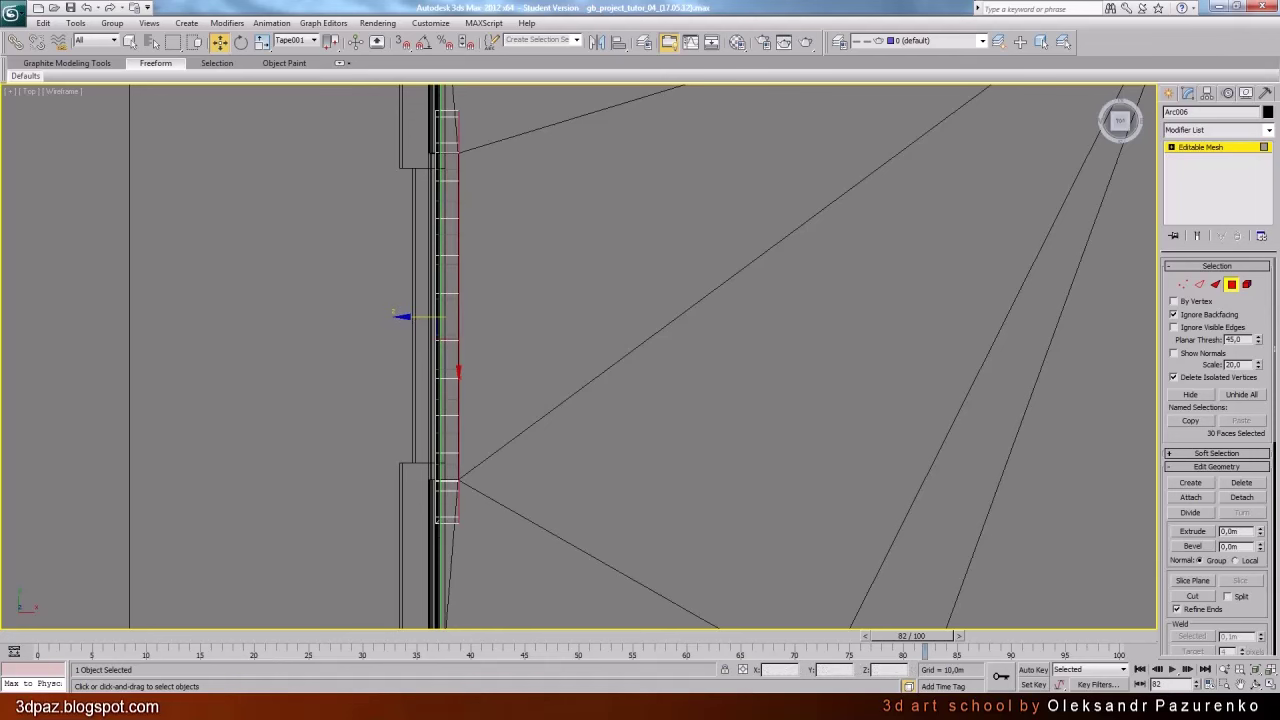
# Fine-tune the depth of the selected rear faces against the window reveal in the shaded Perspective view and leave face editing
pyautogui.hotkey('alt', 'w')
pyautogui.press('p')
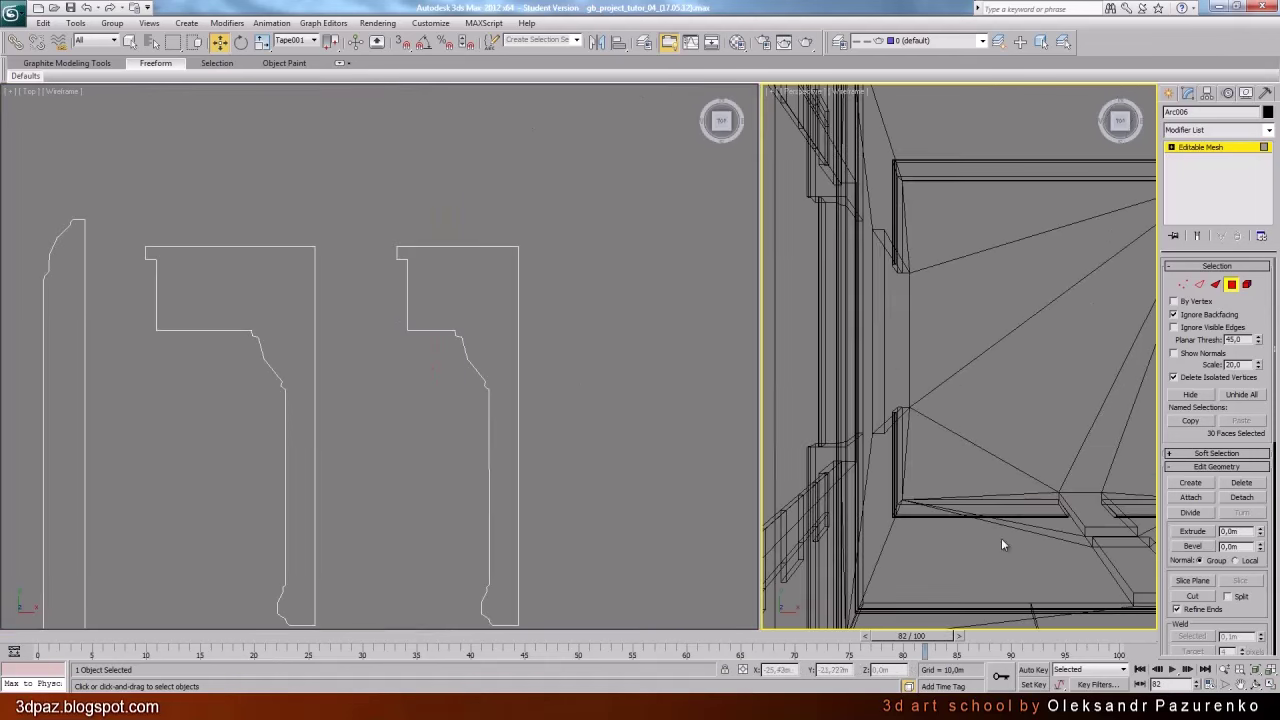
pyautogui.click(1269, 685)
pyautogui.click(1255, 685)
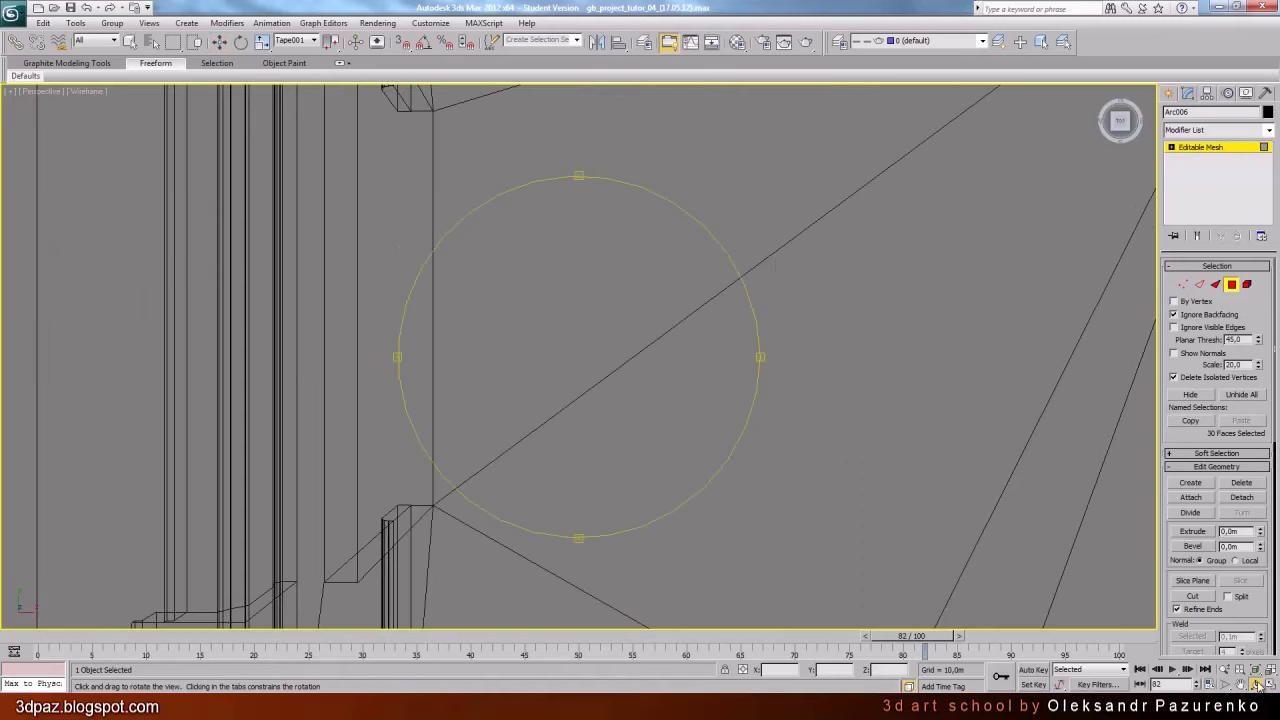
pyautogui.moveTo(545, 411)
pyautogui.mouseDown()
pyautogui.moveTo(603, 360)
pyautogui.moveTo(612, 322)
pyautogui.moveTo(594, 361)
pyautogui.moveTo(634, 326)
pyautogui.moveTo(538, 309)
pyautogui.moveTo(590, 341)
pyautogui.moveTo(594, 363)
pyautogui.mouseUp()
pyautogui.press('F3')
pyautogui.scroll(3, 578, 343)
pyautogui.scroll(-5, 574, 339)
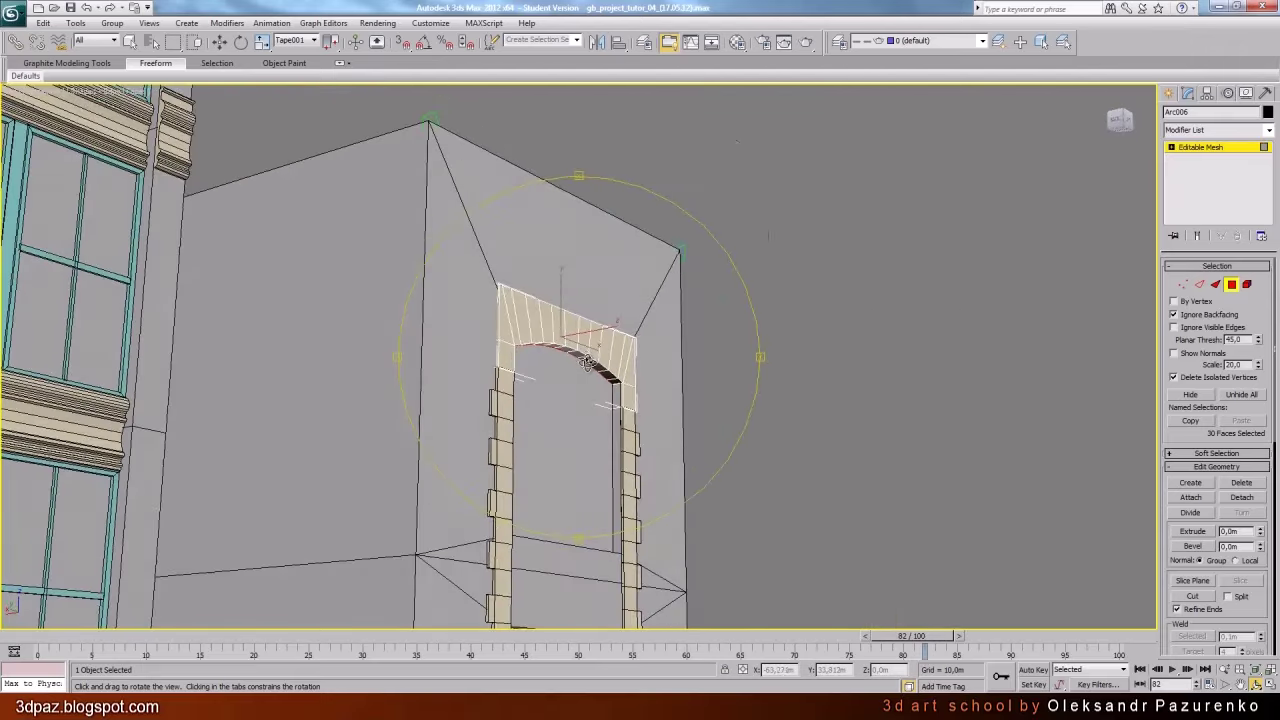
pyautogui.scroll(5, 594, 363)
pyautogui.click(219, 41)
pyautogui.moveTo(215, 200); pyautogui.dragTo(584, 241, button='middle')
pyautogui.moveTo(838, 234); pyautogui.dragTo(840, 242)
pyautogui.scroll(-5, 810, 367)
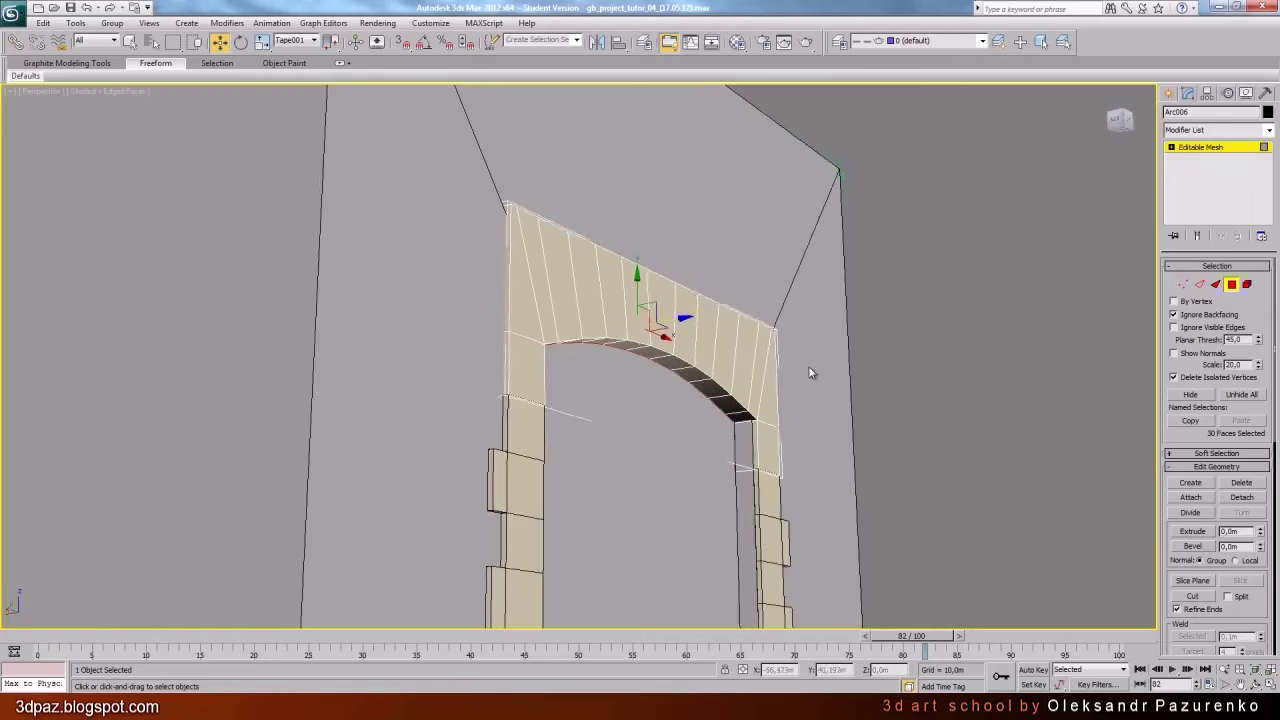
pyautogui.moveTo(808, 368); pyautogui.dragTo(795, 328, button='middle')
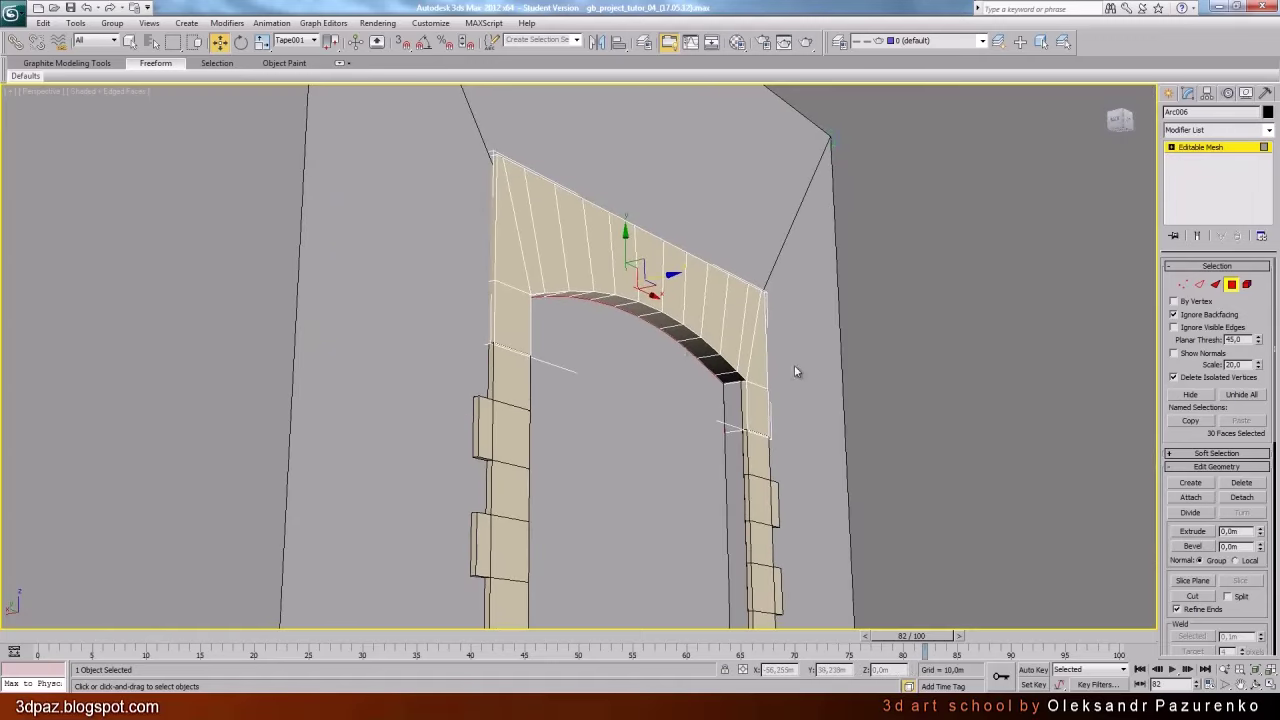
pyautogui.click(1232, 285)
# View the arch from the front and compare it with the stone joints in the reference photo gb_house_pic_03.jpg in Windows Photo Viewer
pyautogui.click(1256, 684)
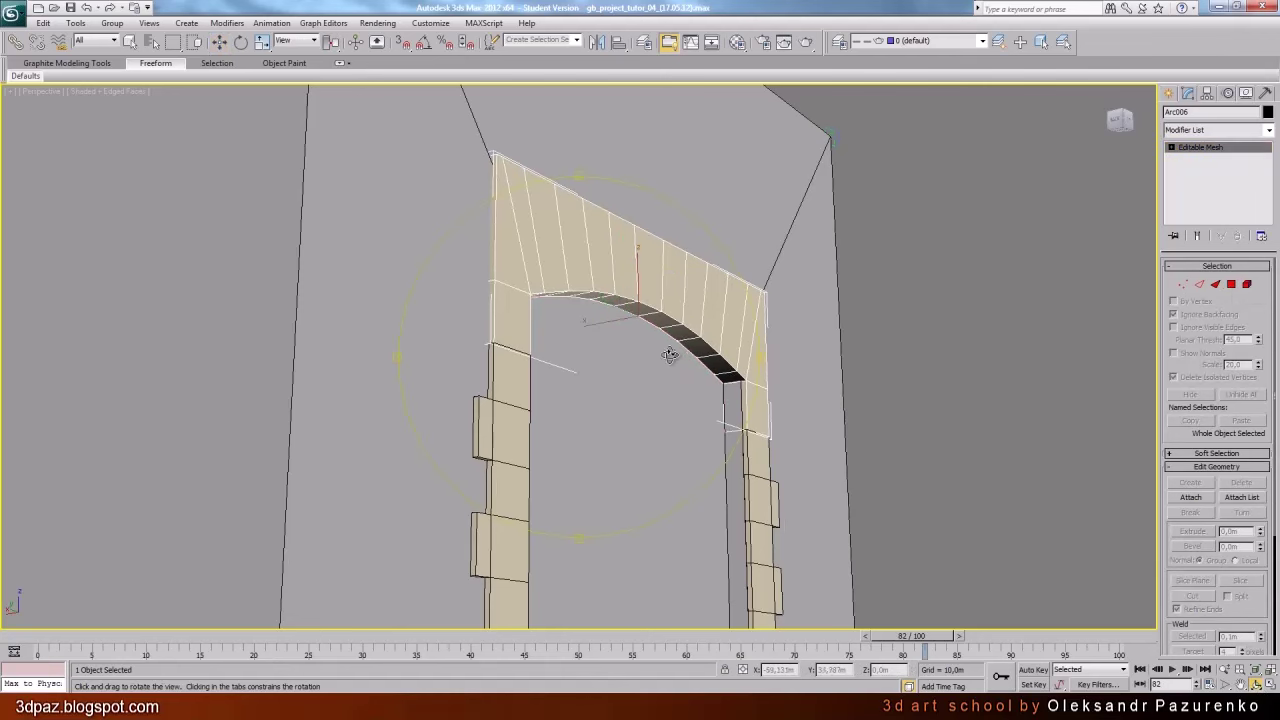
pyautogui.moveTo(674, 357); pyautogui.dragTo(599, 384)
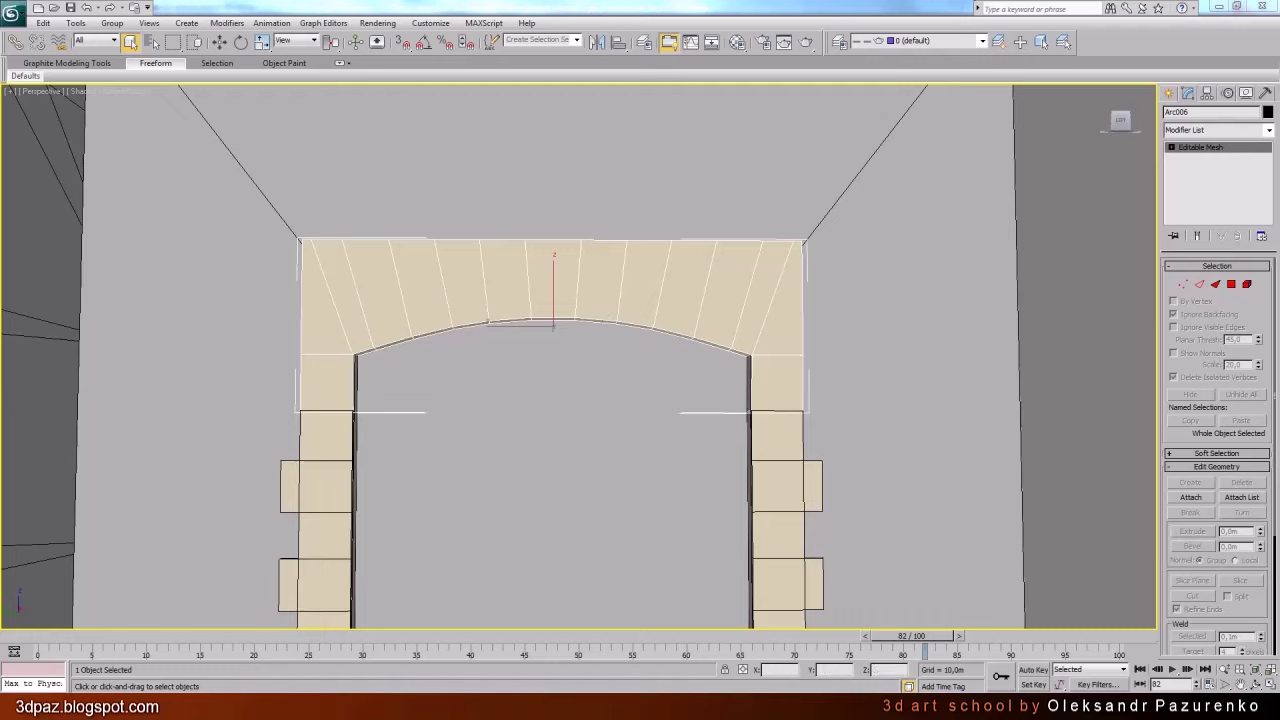
pyautogui.click(496, 624)
pyautogui.scroll(-4, 630, 395)
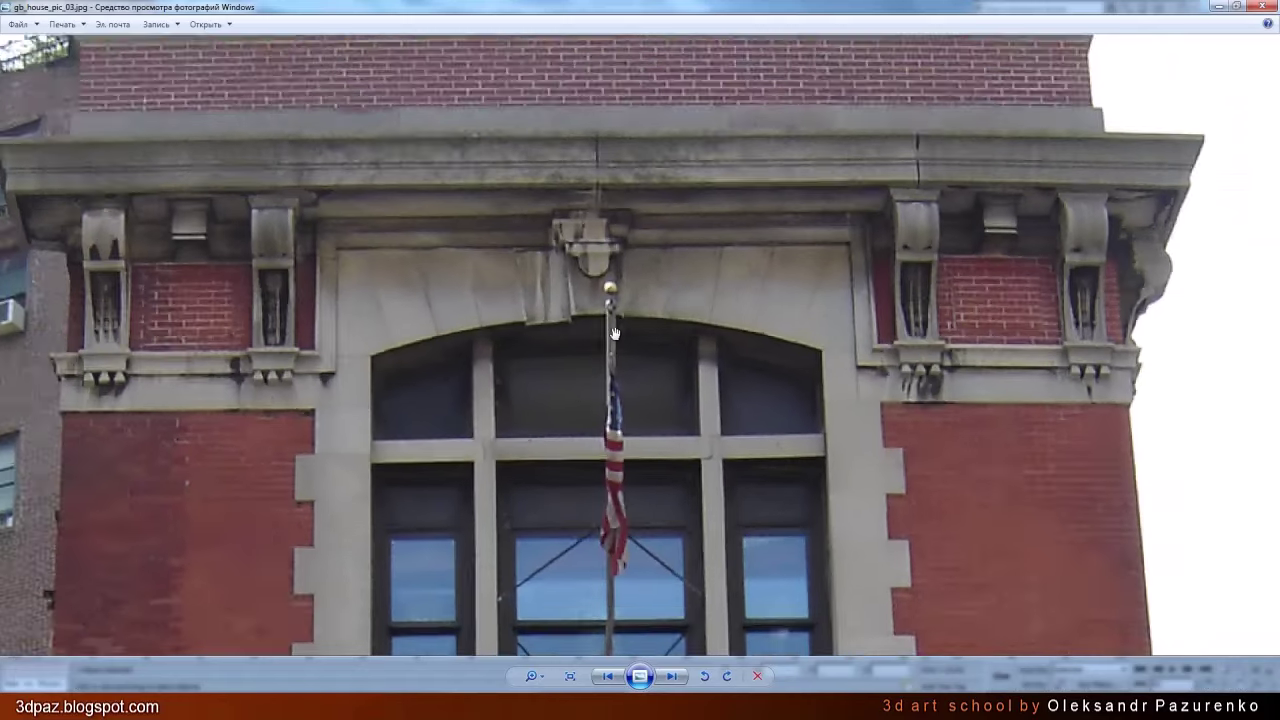
pyautogui.scroll(4, 668, 310)
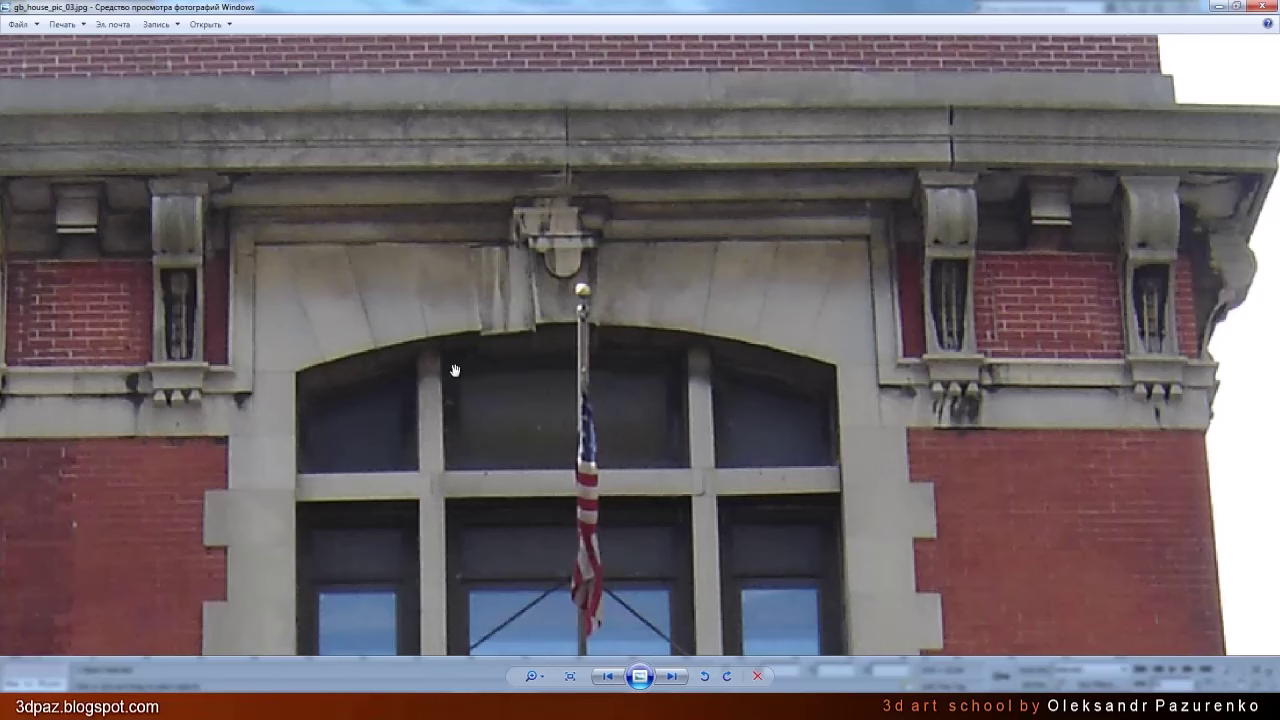
pyautogui.scroll(-2, 793, 323)
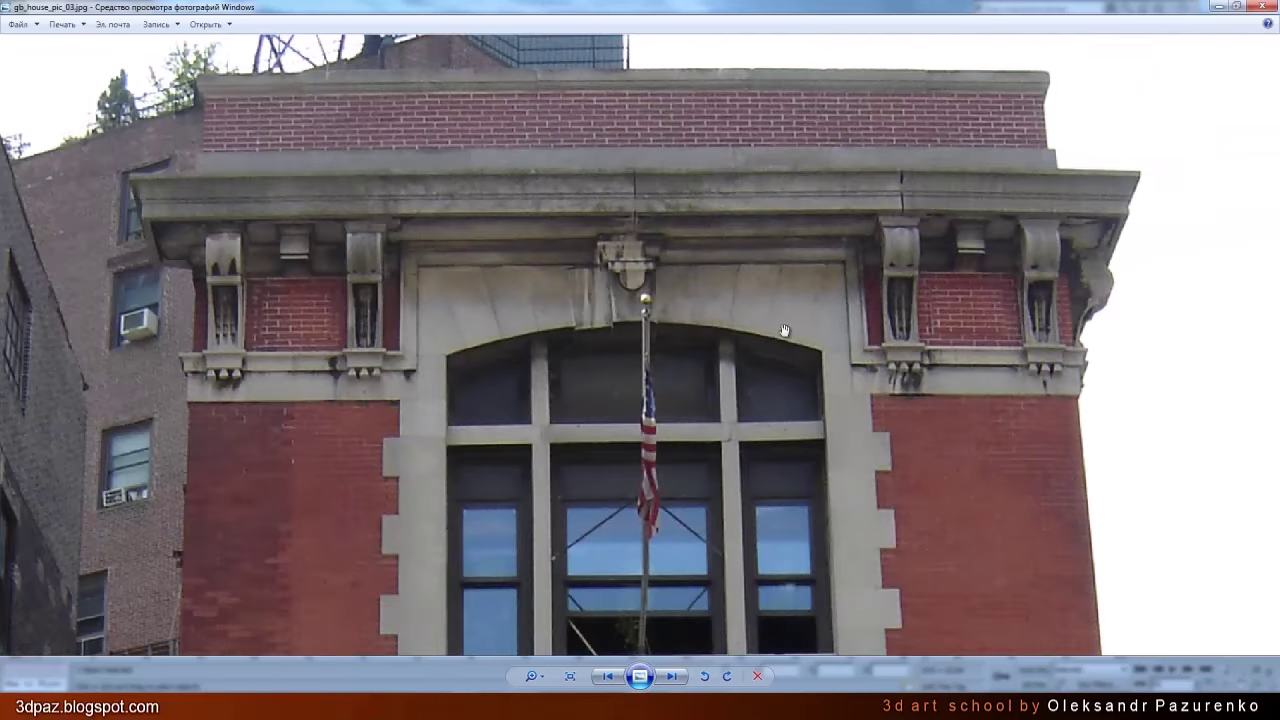
pyautogui.scroll(1, 808, 325)
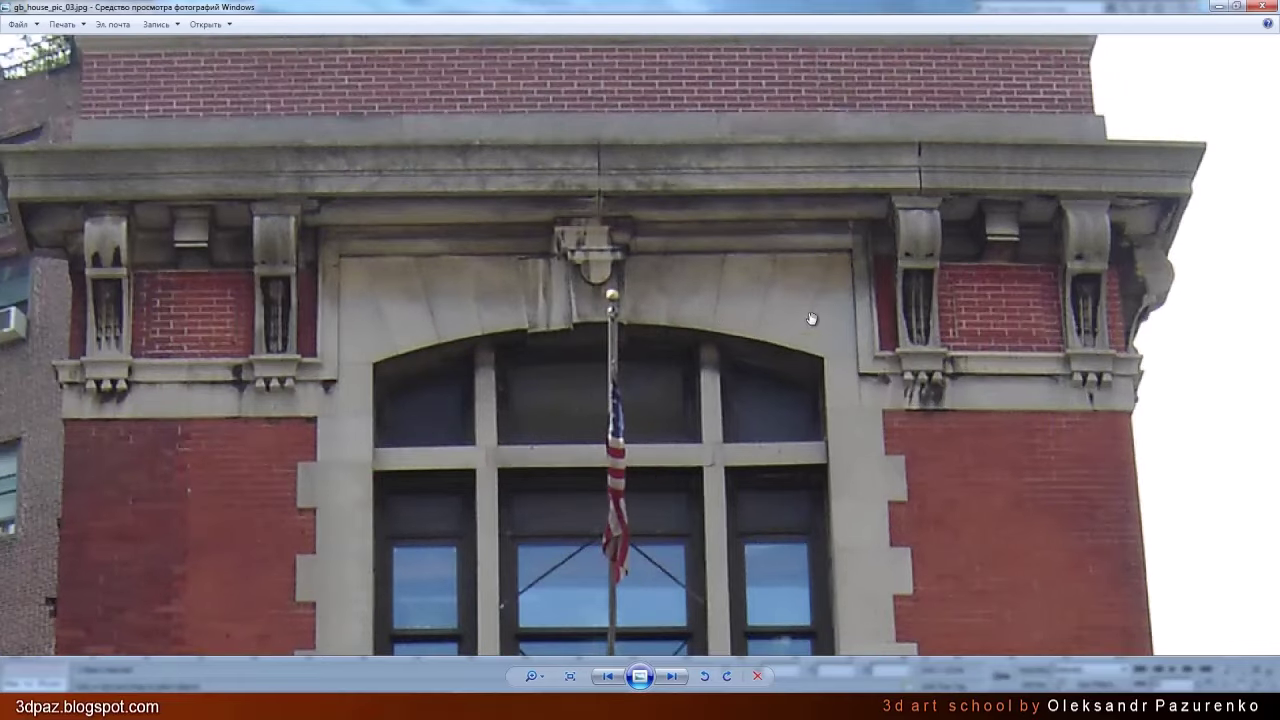
pyautogui.hotkey('alt', 'Tab')
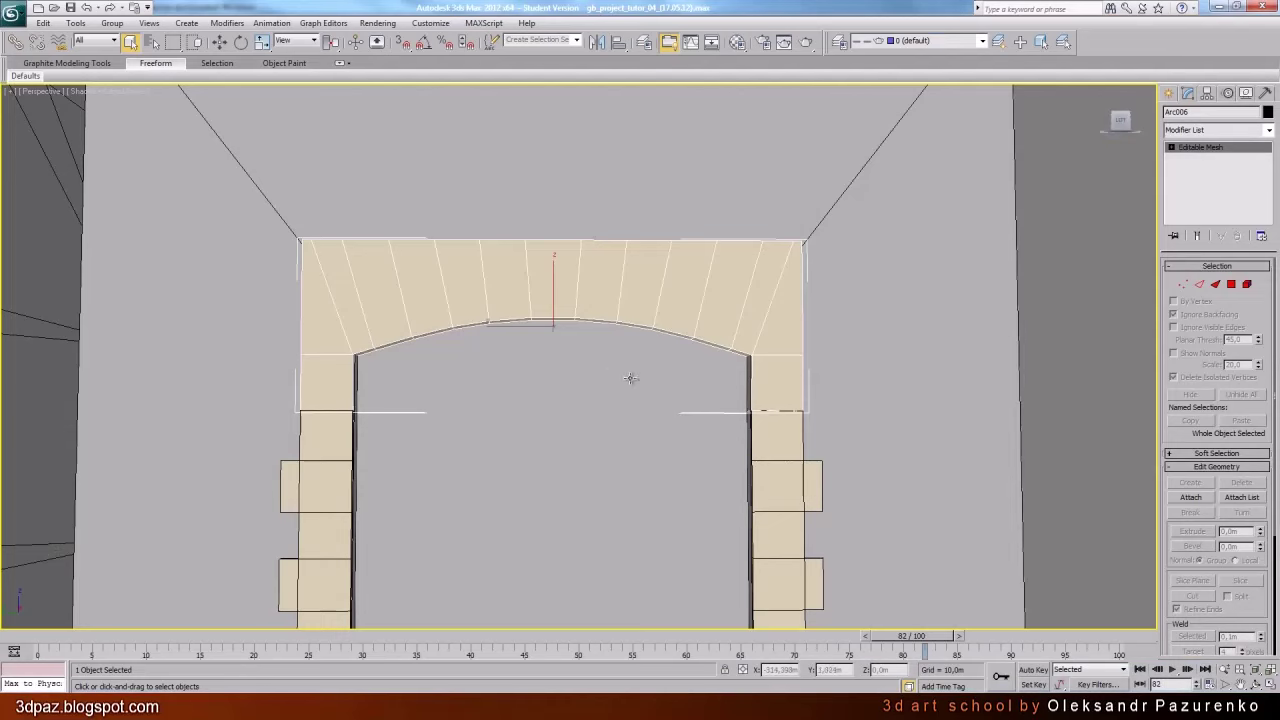
# Back in 3ds Max, convert the arch to an Editable Poly and isolate it from the rest of the scene
pyautogui.scroll(2, 620, 352)
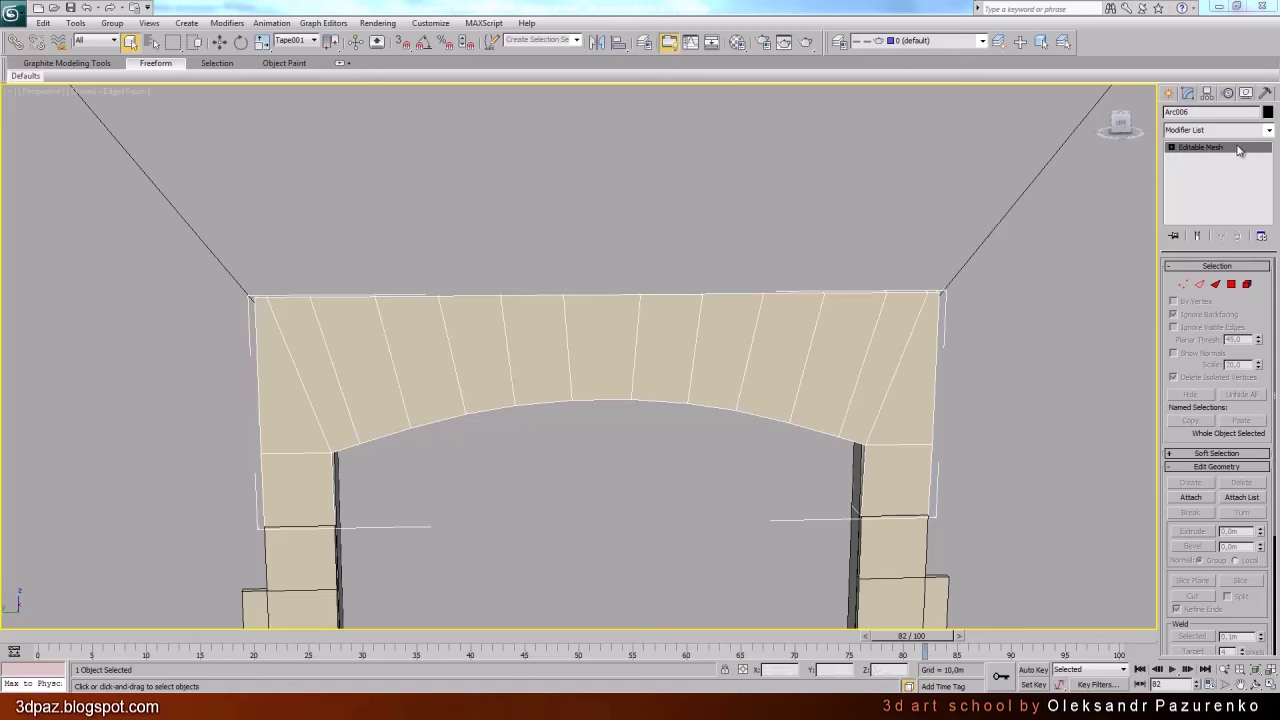
pyautogui.rightClick(574, 381)
pyautogui.moveTo(680, 503)
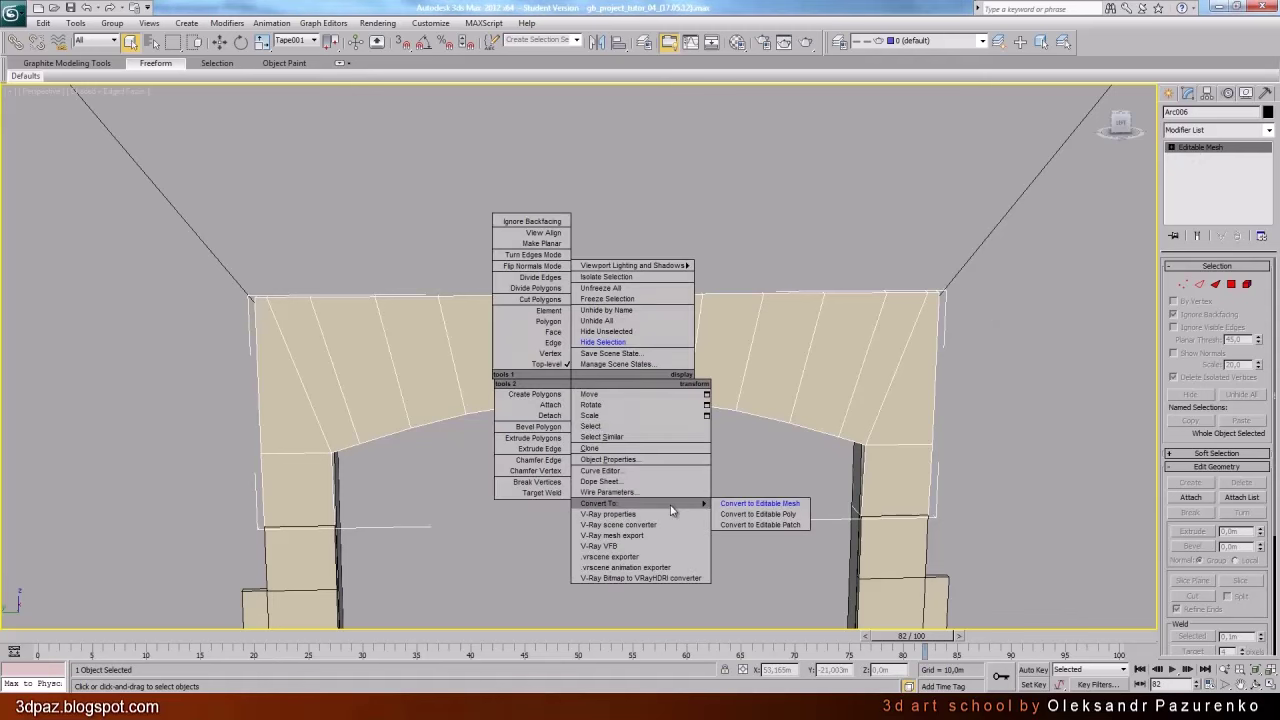
pyautogui.click(758, 514)
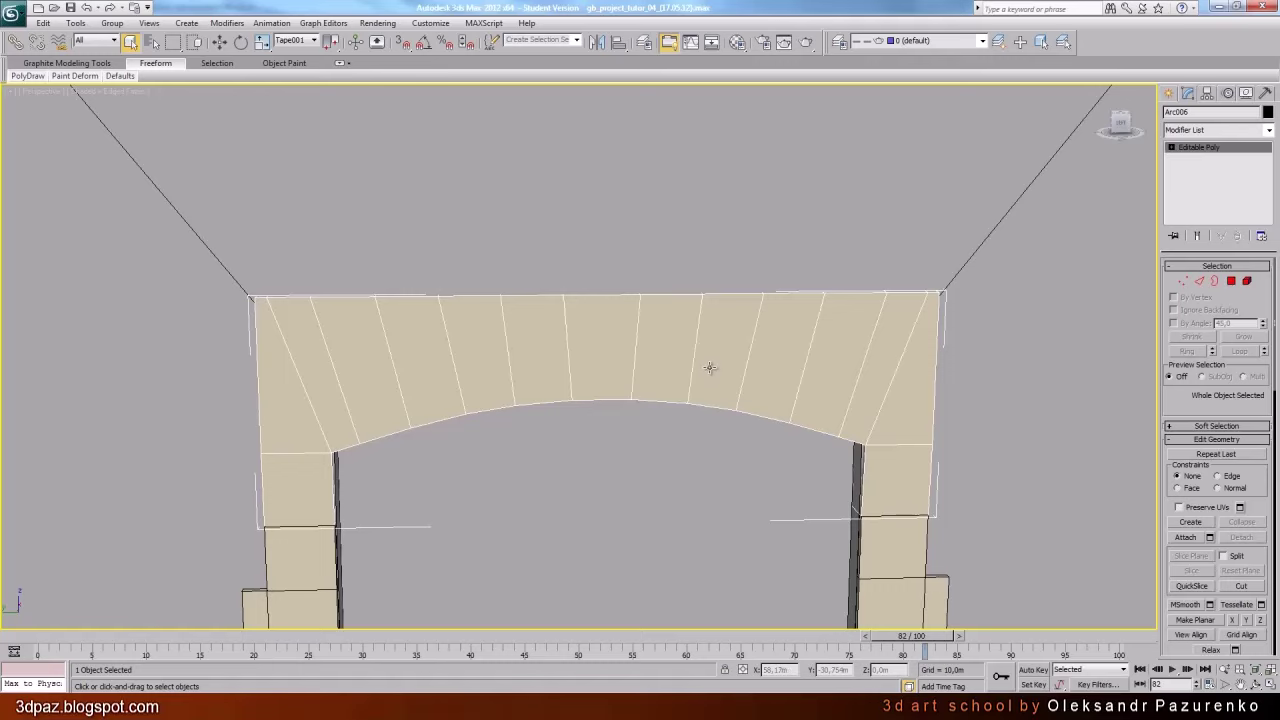
pyautogui.hotkey('alt', 'q')
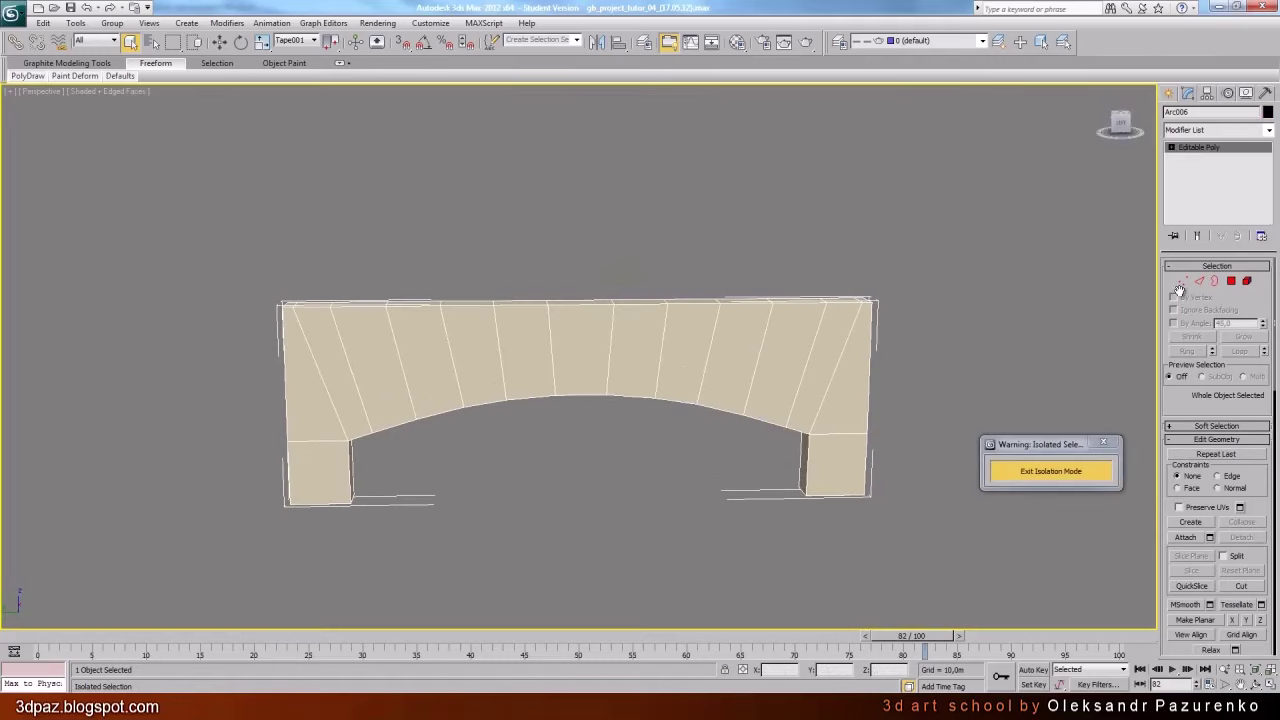
# Select the ten inner joint edges between the stones on the arch's front face, omitting the outermost diagonal at each end
pyautogui.click(1200, 281)
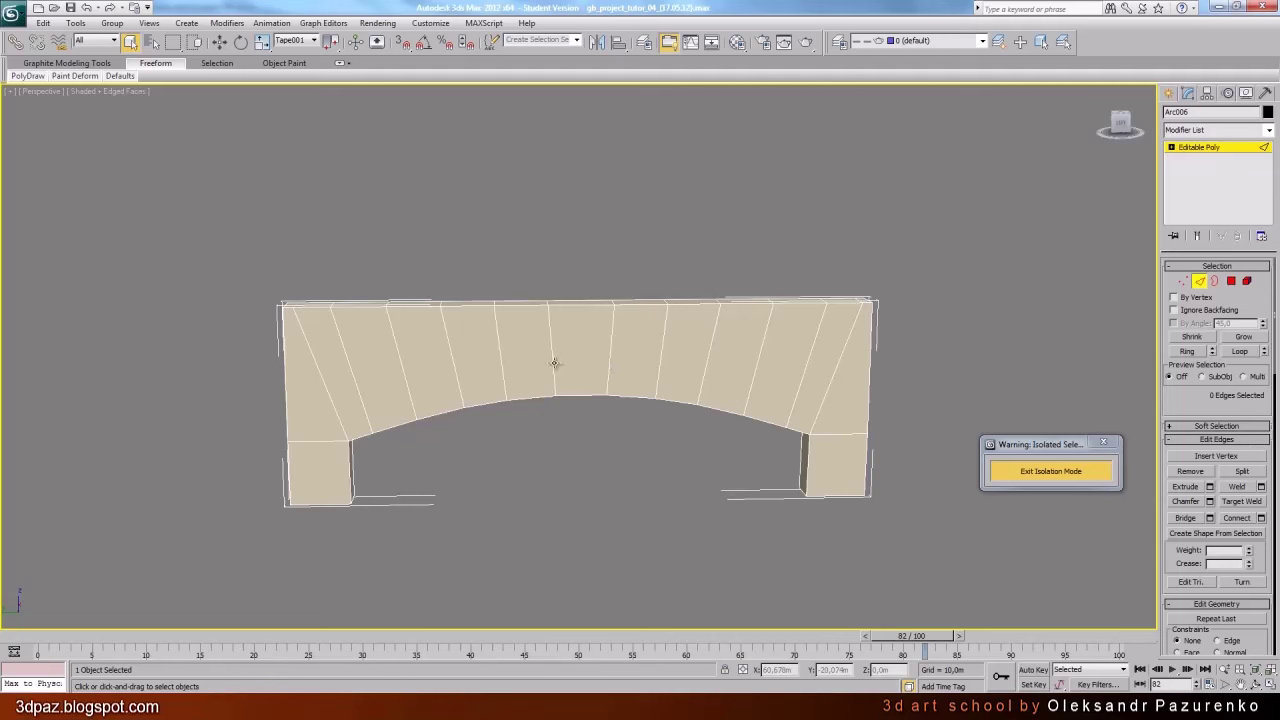
pyautogui.press('F3')
pyautogui.moveTo(552, 363); pyautogui.dragTo(558, 401, button='middle')
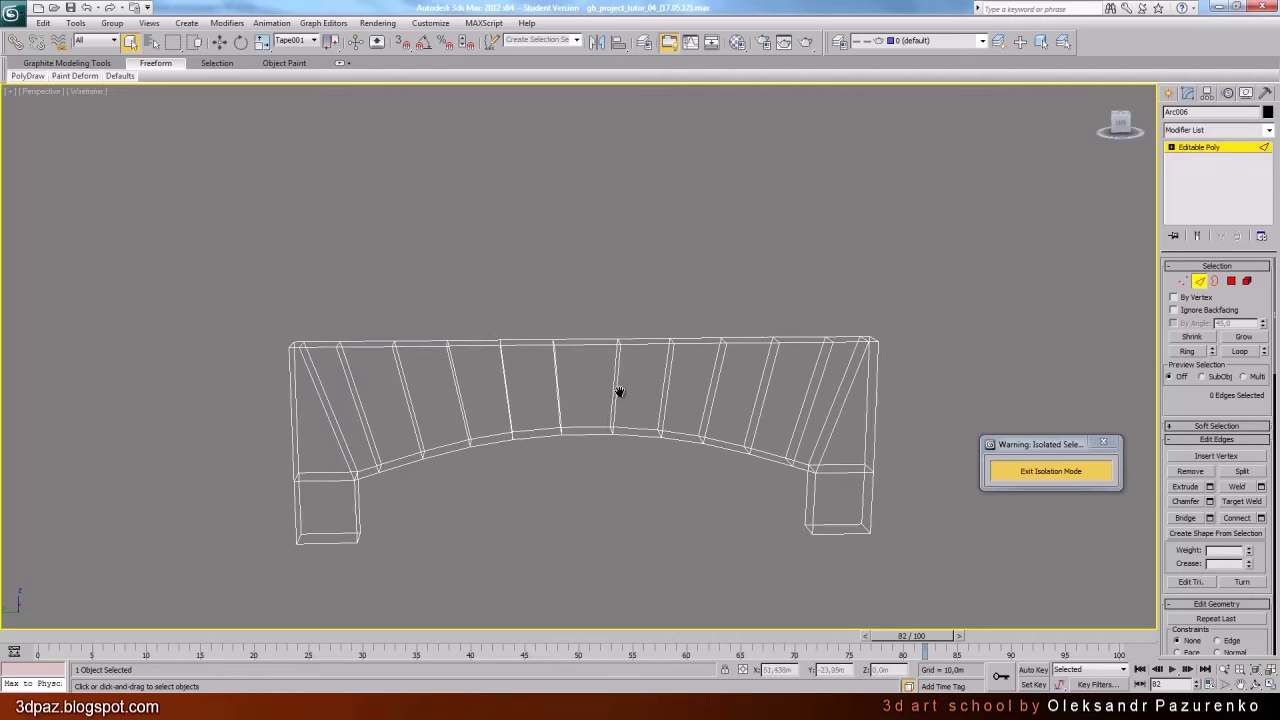
pyautogui.click(369, 449)
pyautogui.keyDown('ctrl'); pyautogui.click(414, 446); pyautogui.keyUp('ctrl')
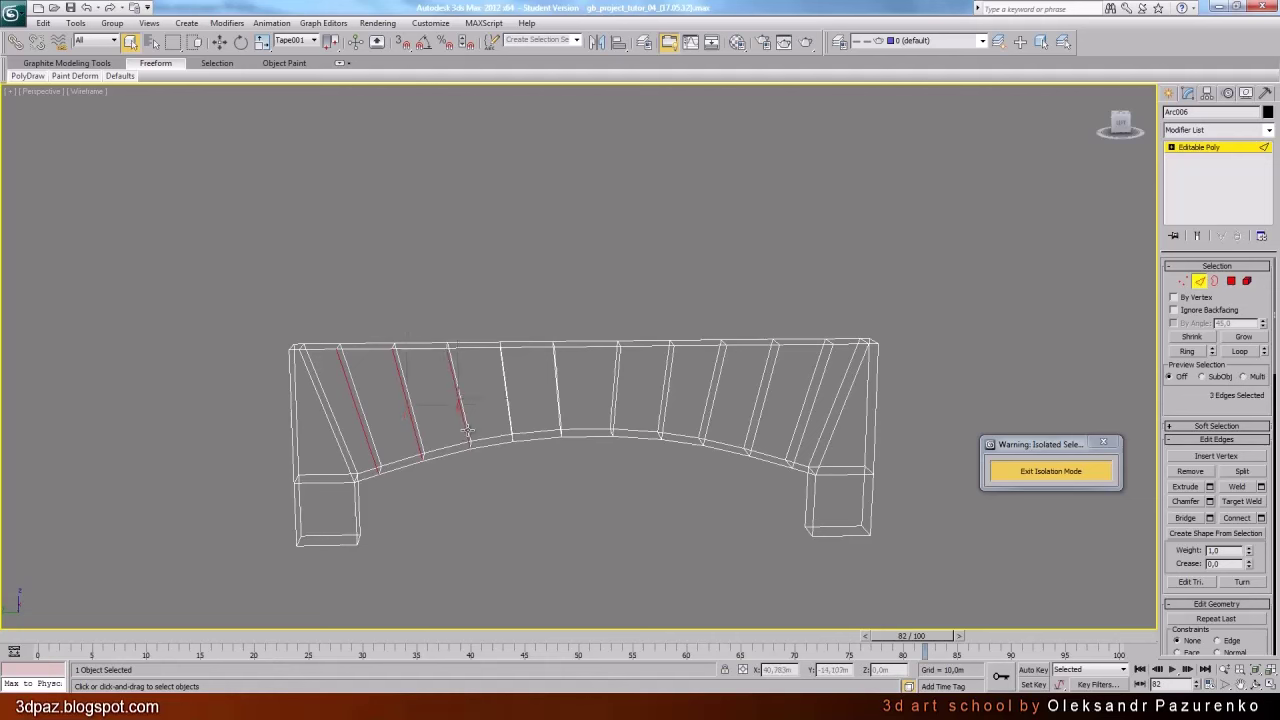
pyautogui.press('F3')
pyautogui.keyDown('ctrl'); pyautogui.click(506, 432); pyautogui.keyUp('ctrl')
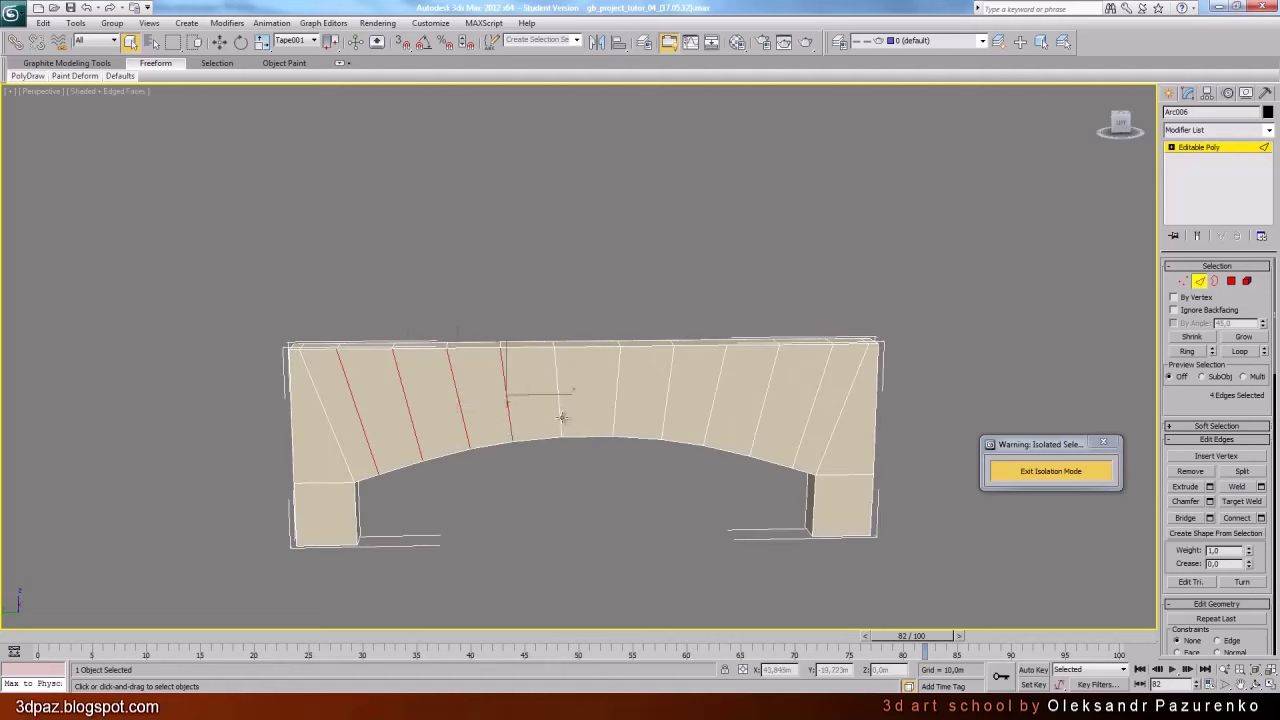
pyautogui.keyDown('ctrl'); pyautogui.click(612, 414); pyautogui.keyUp('ctrl')
pyautogui.keyDown('ctrl'); pyautogui.click(662, 426); pyautogui.keyUp('ctrl')
pyautogui.keyDown('ctrl'); pyautogui.click(706, 432); pyautogui.keyUp('ctrl')
pyautogui.keyDown('ctrl'); pyautogui.click(762, 448); pyautogui.keyUp('ctrl')
pyautogui.keyDown('ctrl'); pyautogui.click(800, 452); pyautogui.keyUp('ctrl')
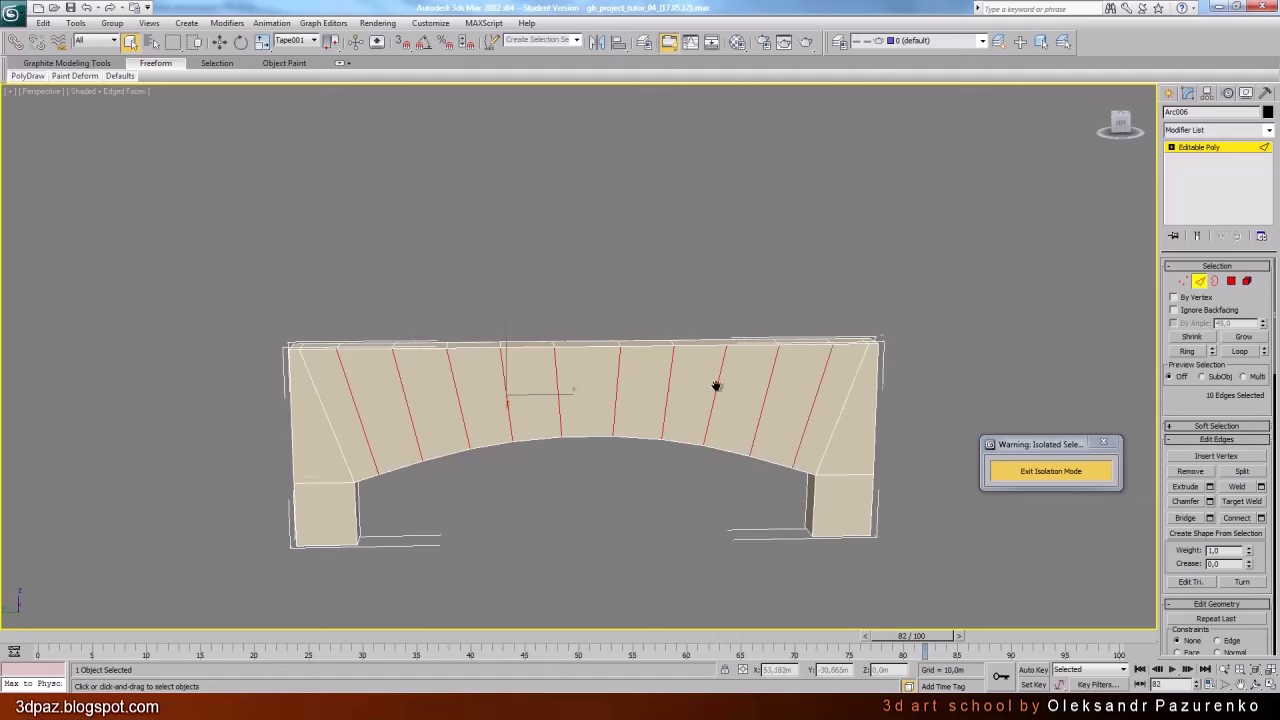
# Extend the joint edge selection to full loops around the arch and bring the edge editing commands into view
pyautogui.moveTo(717, 386); pyautogui.dragTo(716, 374, button='middle')
pyautogui.press('F3')
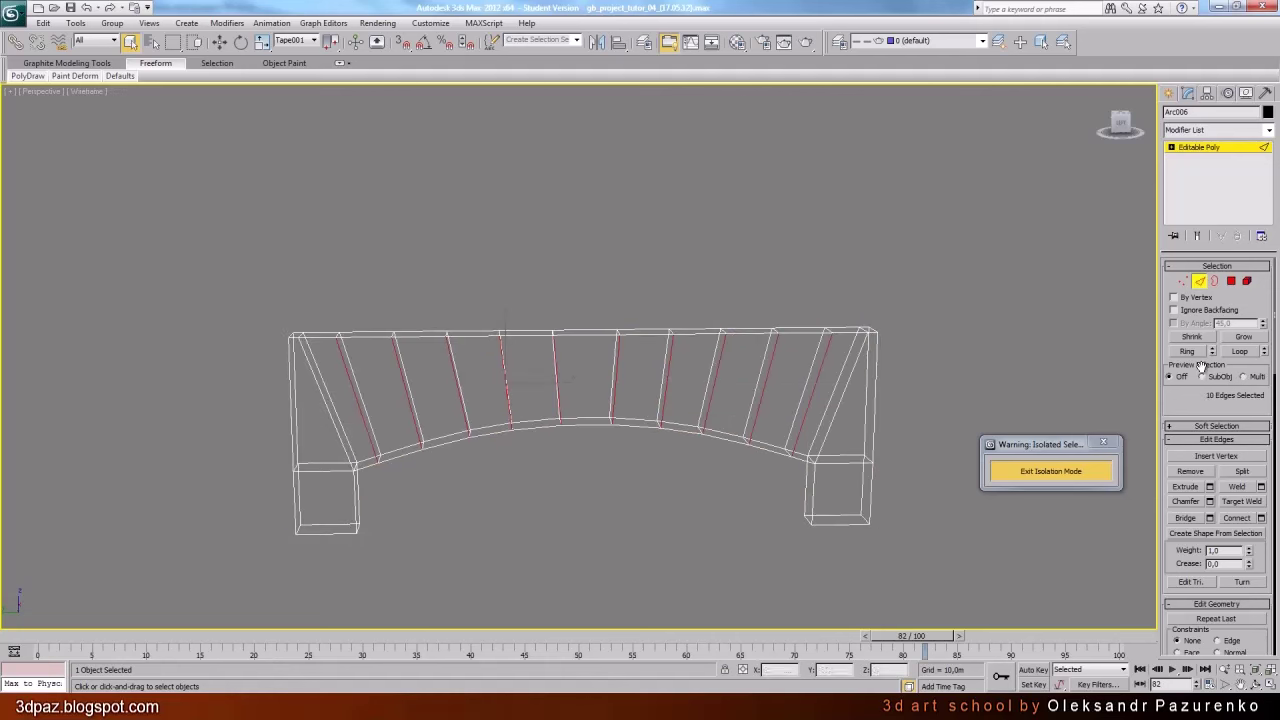
pyautogui.click(1239, 352)
pyautogui.click(1256, 685)
pyautogui.moveTo(646, 393)
pyautogui.mouseDown()
pyautogui.moveTo(569, 407)
pyautogui.moveTo(638, 393)
pyautogui.mouseUp()
pyautogui.press('F3')
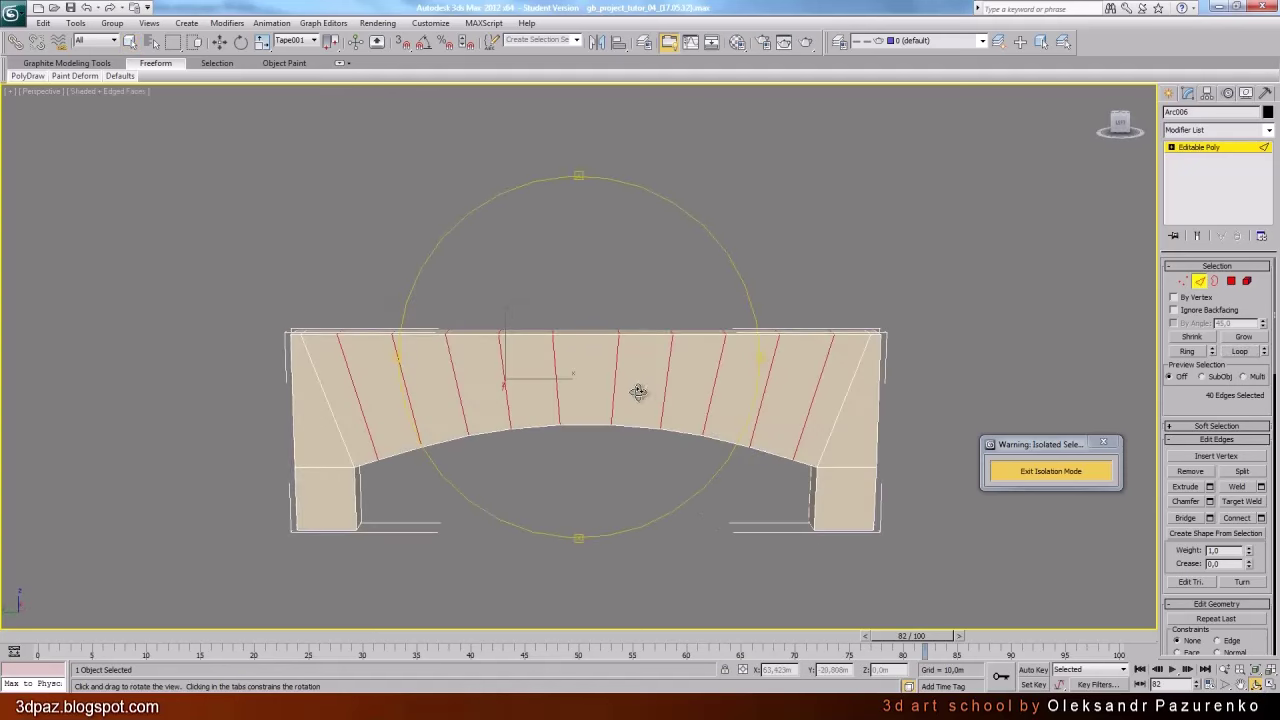
pyautogui.moveTo(1181, 411); pyautogui.dragTo(1184, 371)
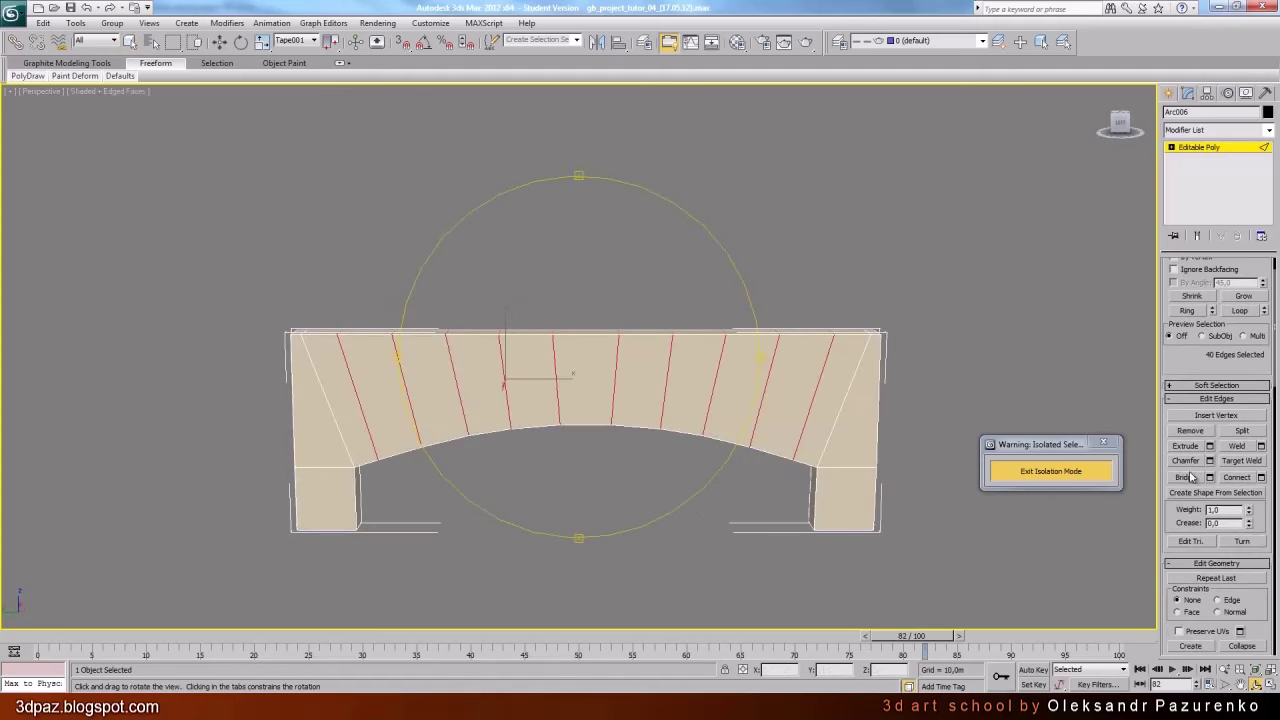
# Chamfer the selected joint edge loops of the arch by 0.006 m to form narrow strips between the stones
pyautogui.click(1210, 461)
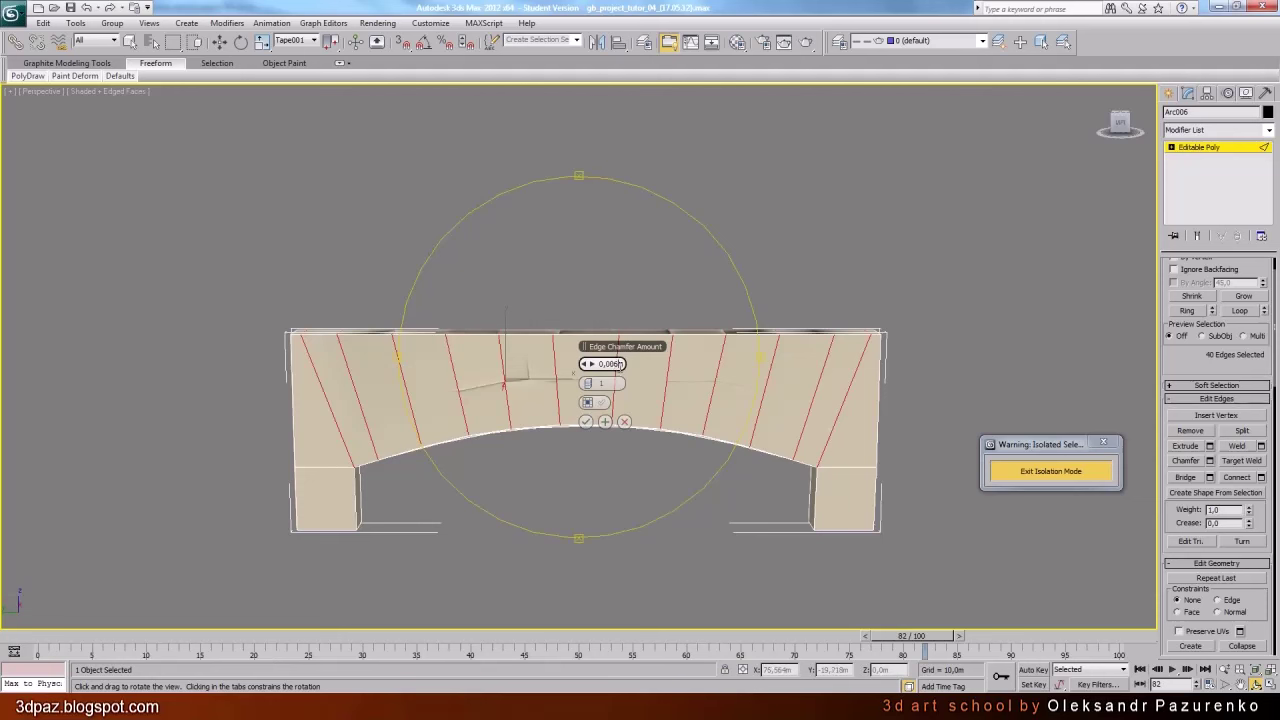
pyautogui.click(586, 421)
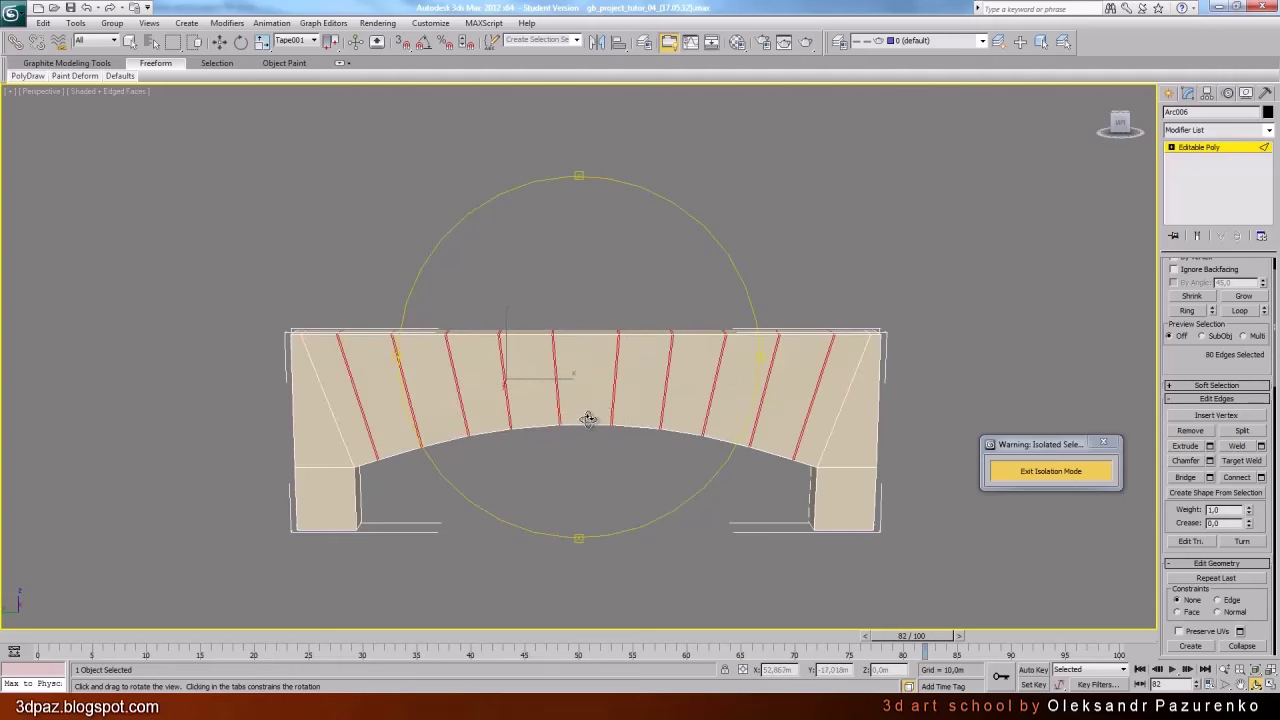
pyautogui.moveTo(588, 419); pyautogui.dragTo(630, 414)
pyautogui.scroll(4, 600, 439)
pyautogui.scroll(-2, 604, 425)
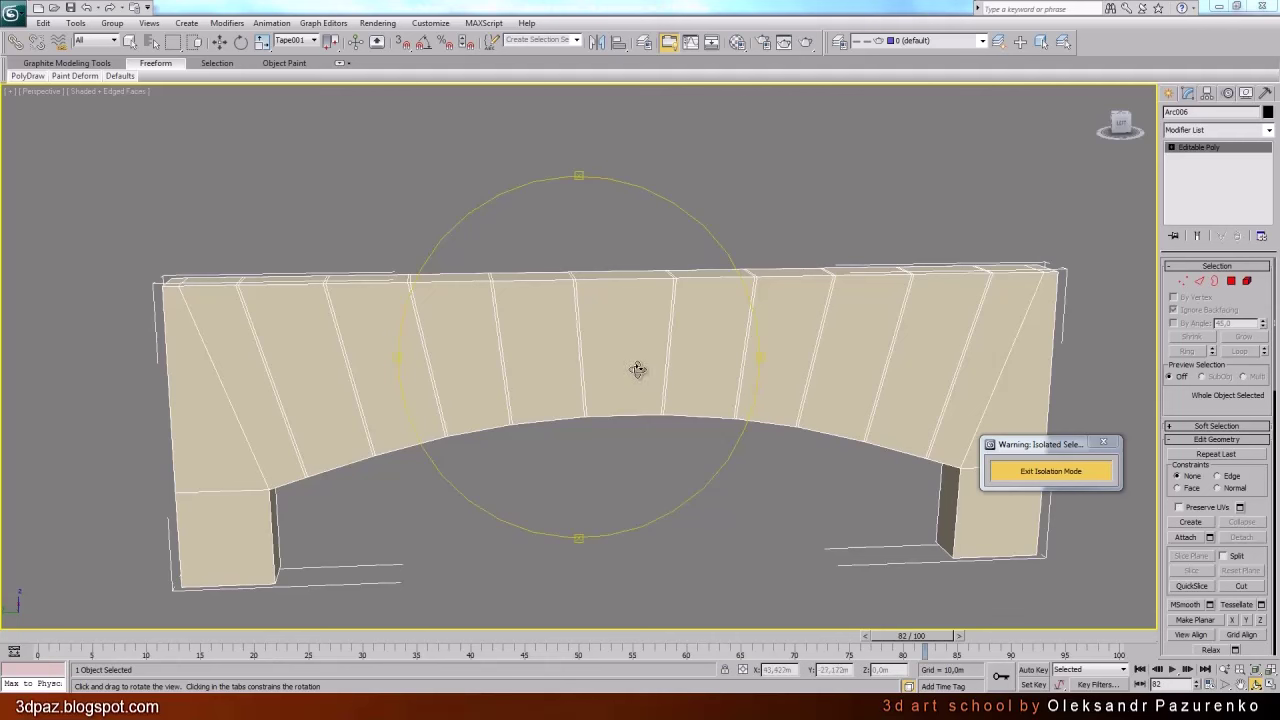
# Select the nine central stone faces on the arch's front, omitting the narrow joint strips, and extrude them 0.01 m
pyautogui.click(1233, 283)
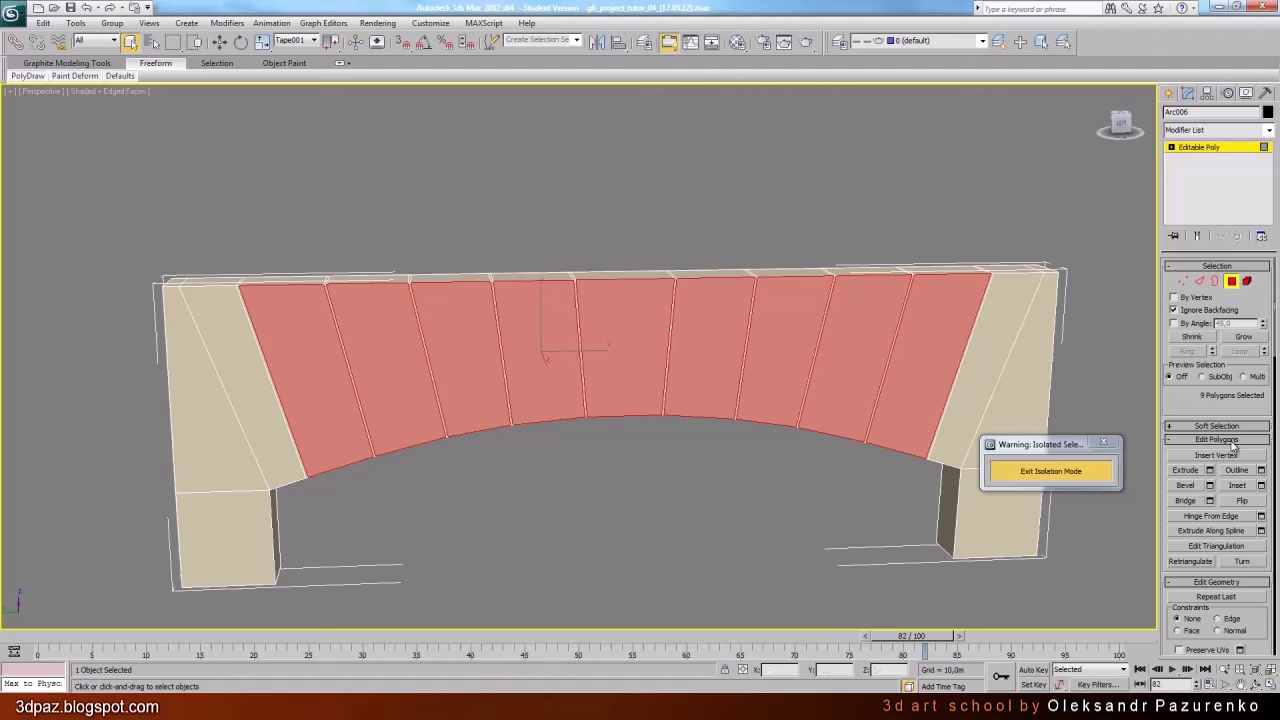
pyautogui.click(1209, 471)
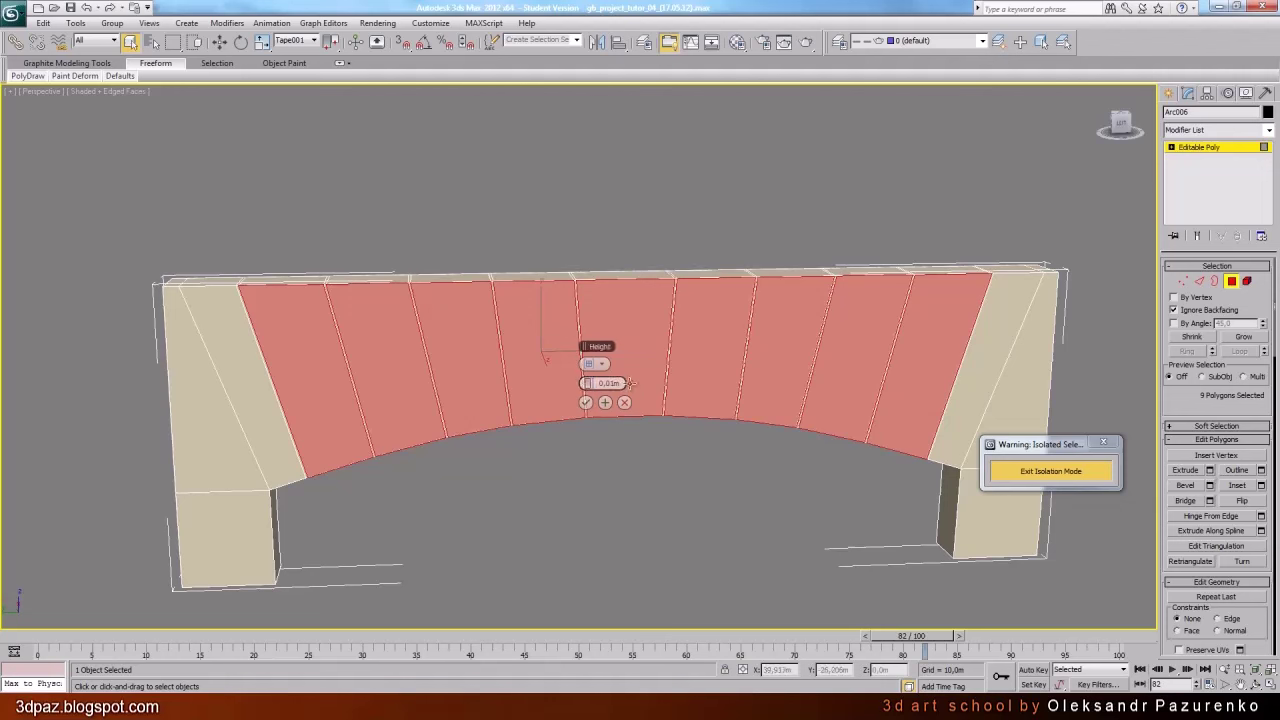
pyautogui.click(587, 402)
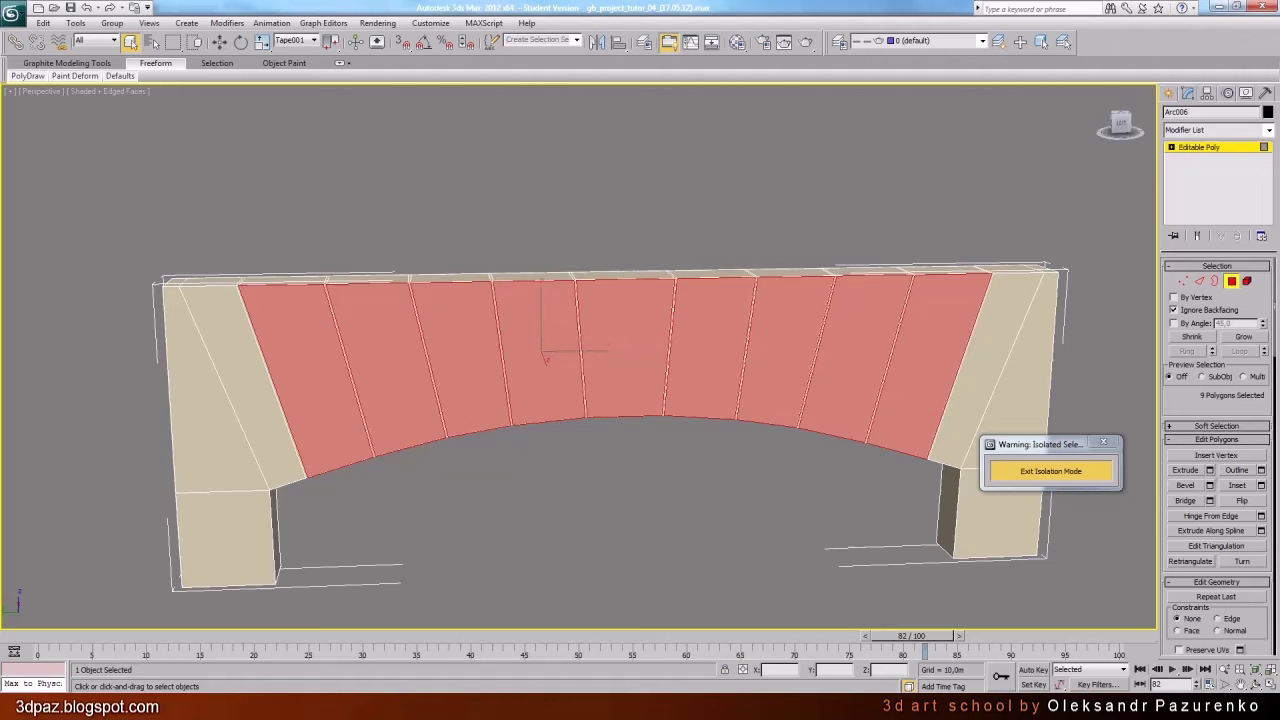
# Clear the polygon selection and examine the grooves between the extruded stones up close from above and from the front
pyautogui.click(759, 525)
pyautogui.click(1256, 684)
pyautogui.moveTo(600, 330); pyautogui.dragTo(622, 344)
pyautogui.scroll(10, 622, 344)
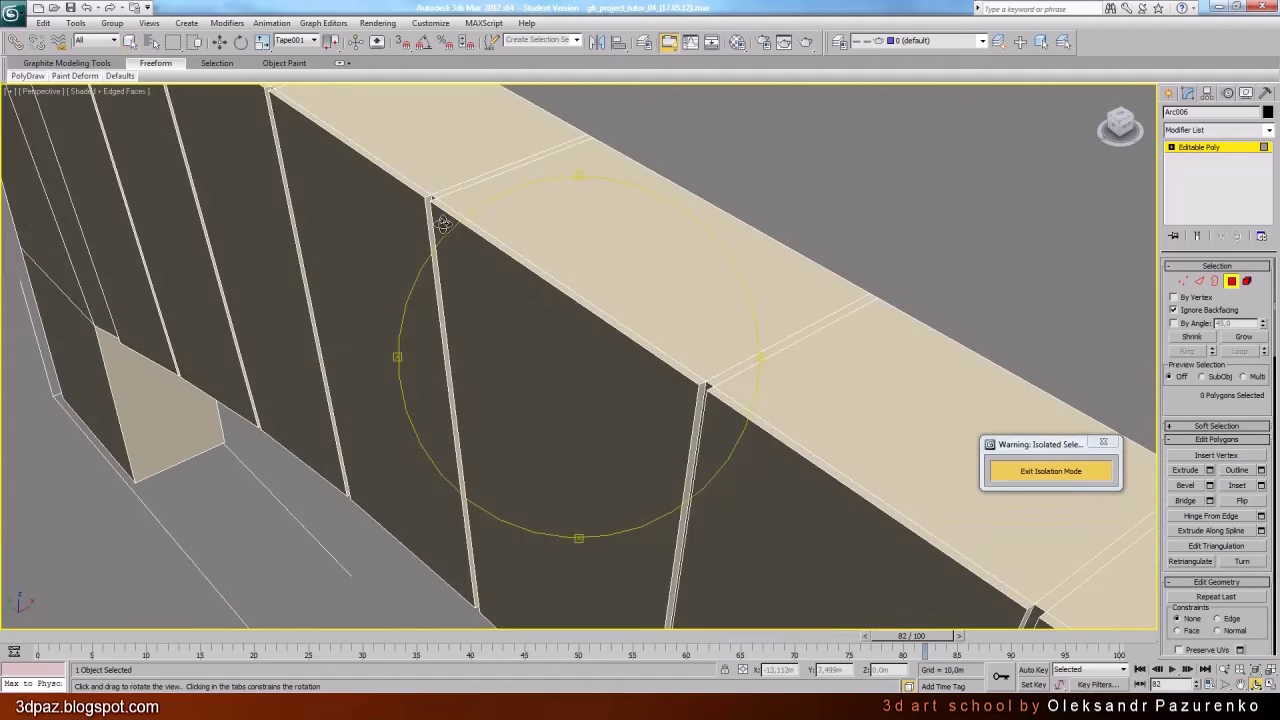
pyautogui.moveTo(658, 385); pyautogui.dragTo(763, 391)
pyautogui.scroll(-5, 763, 391)
pyautogui.moveTo(675, 400)
pyautogui.mouseDown()
pyautogui.moveTo(603, 346)
pyautogui.moveTo(654, 389)
pyautogui.mouseUp()
pyautogui.scroll(3, 646, 377)
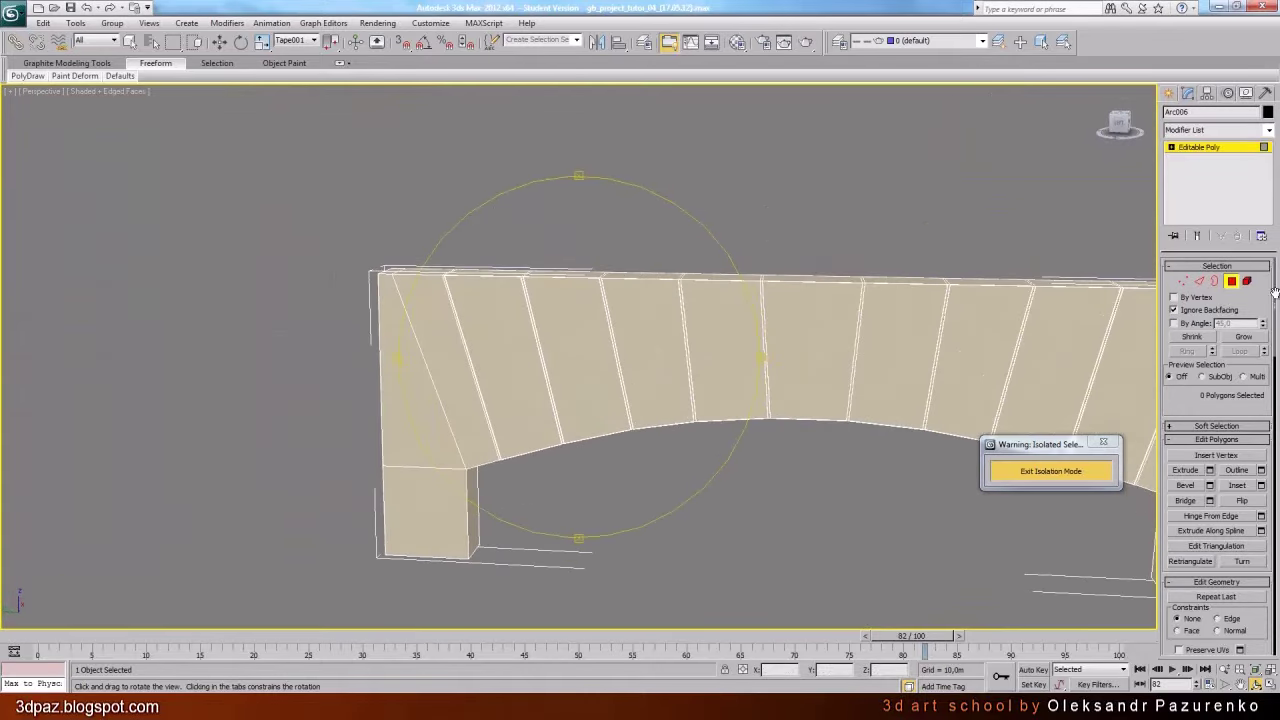
# Select the two front faces at each end of the arch and extrude all four by the same height as the central stones
pyautogui.click(130, 41)
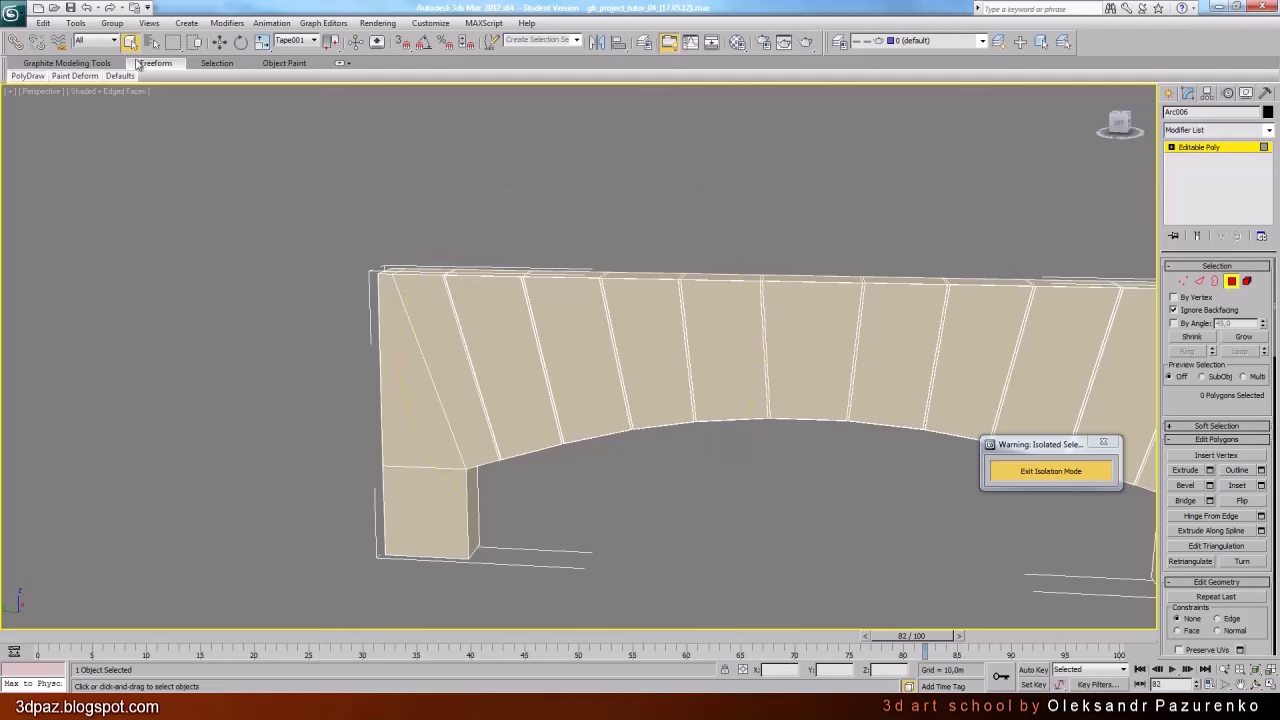
pyautogui.click(441, 338)
pyautogui.keyDown('ctrl'); pyautogui.click(403, 390); pyautogui.keyUp('ctrl')
pyautogui.moveTo(749, 391); pyautogui.dragTo(414, 343, button='middle')
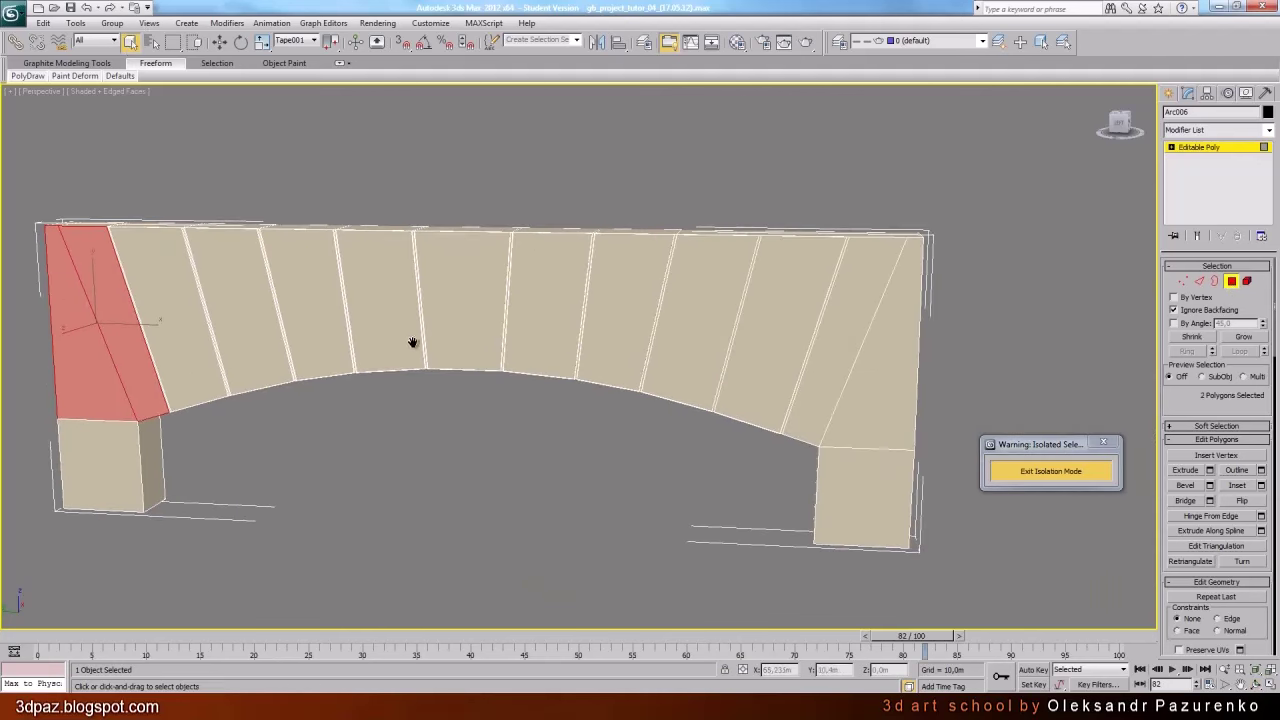
pyautogui.keyDown('ctrl'); pyautogui.click(846, 301); pyautogui.keyUp('ctrl')
pyautogui.keyDown('ctrl'); pyautogui.click(912, 342); pyautogui.keyUp('ctrl')
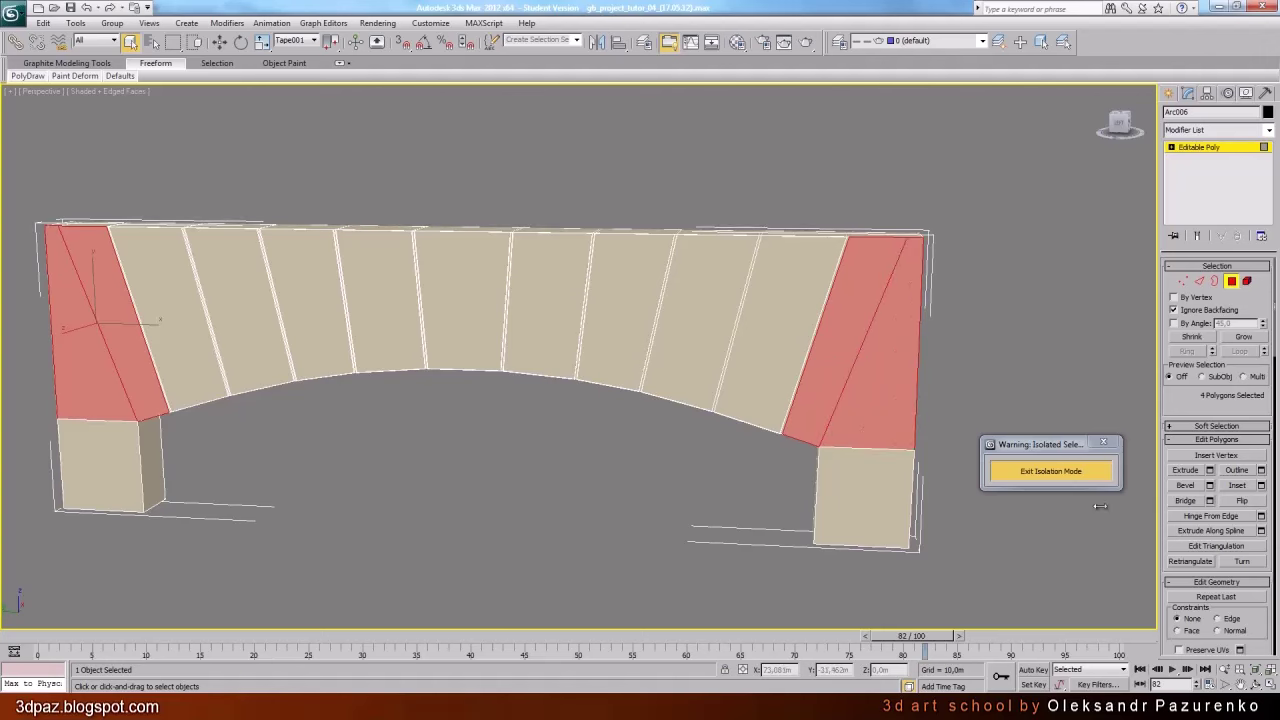
pyautogui.click(1255, 684)
pyautogui.moveTo(580, 370); pyautogui.dragTo(553, 384)
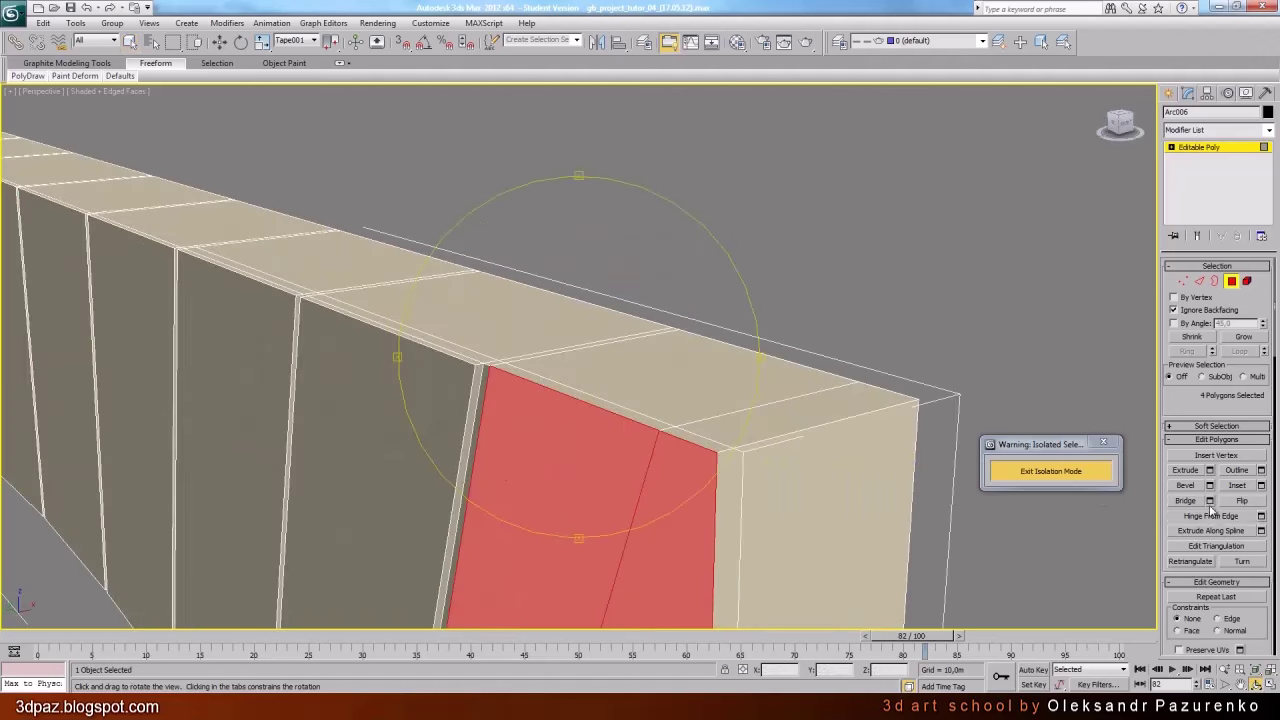
pyautogui.click(1210, 470)
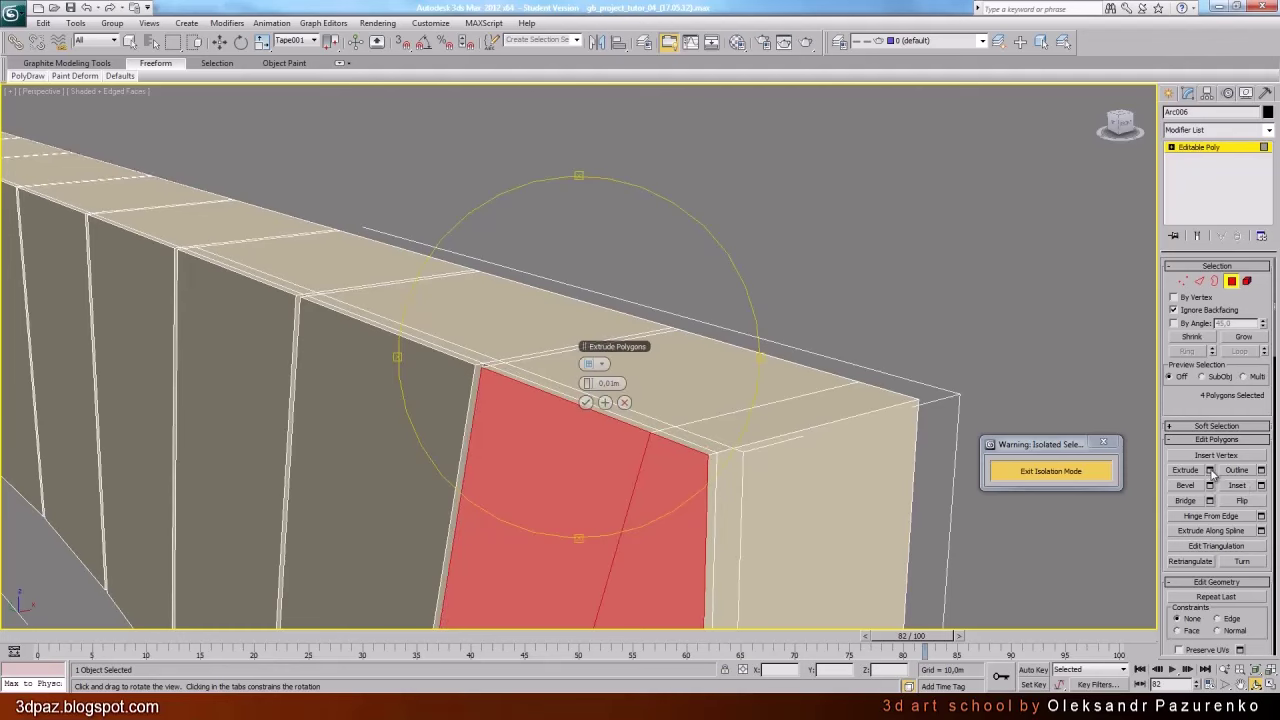
pyautogui.click(586, 402)
# Leave polygon editing, deselect the arch and examine the joints between all its stones from several angles
pyautogui.moveTo(584, 404); pyautogui.dragTo(700, 352)
pyautogui.click(1230, 281)
pyautogui.click(853, 202)
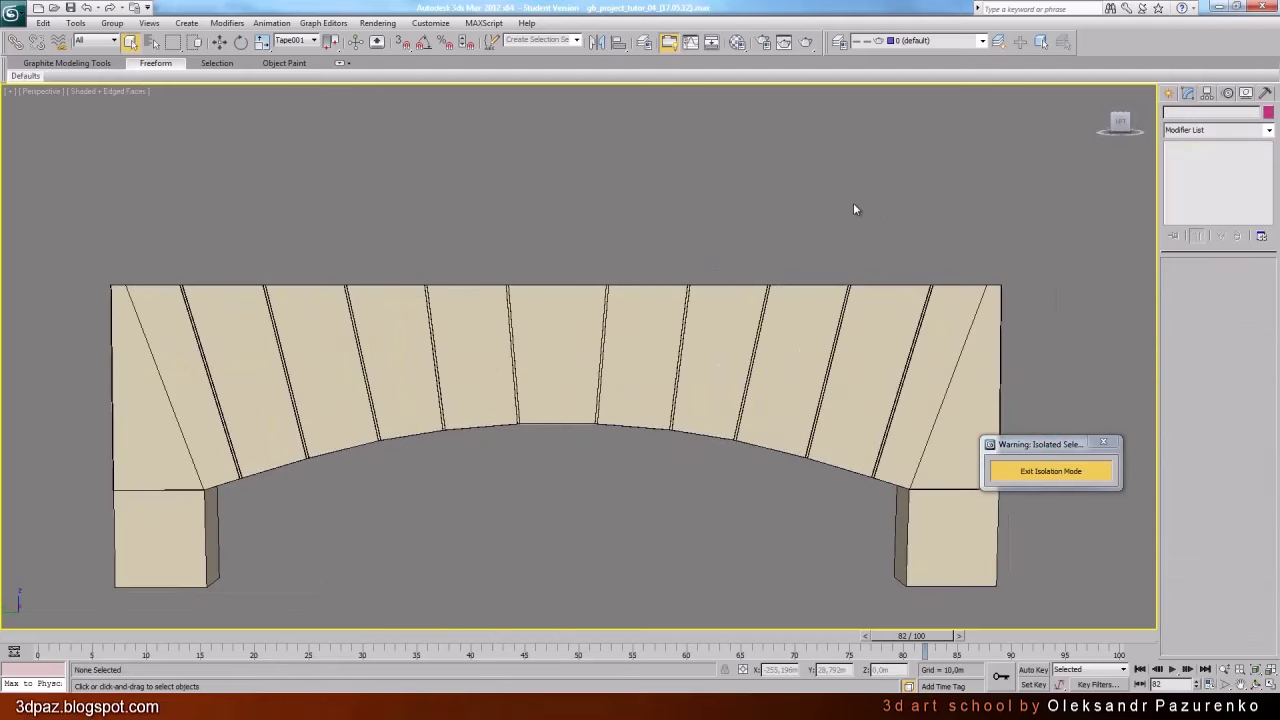
pyautogui.scroll(-3, 642, 262)
pyautogui.keyDown('alt'); pyautogui.moveTo(606, 376); pyautogui.dragTo(587, 381, button='middle'); pyautogui.keyUp('alt')
pyautogui.moveTo(588, 380); pyautogui.dragTo(537, 240)
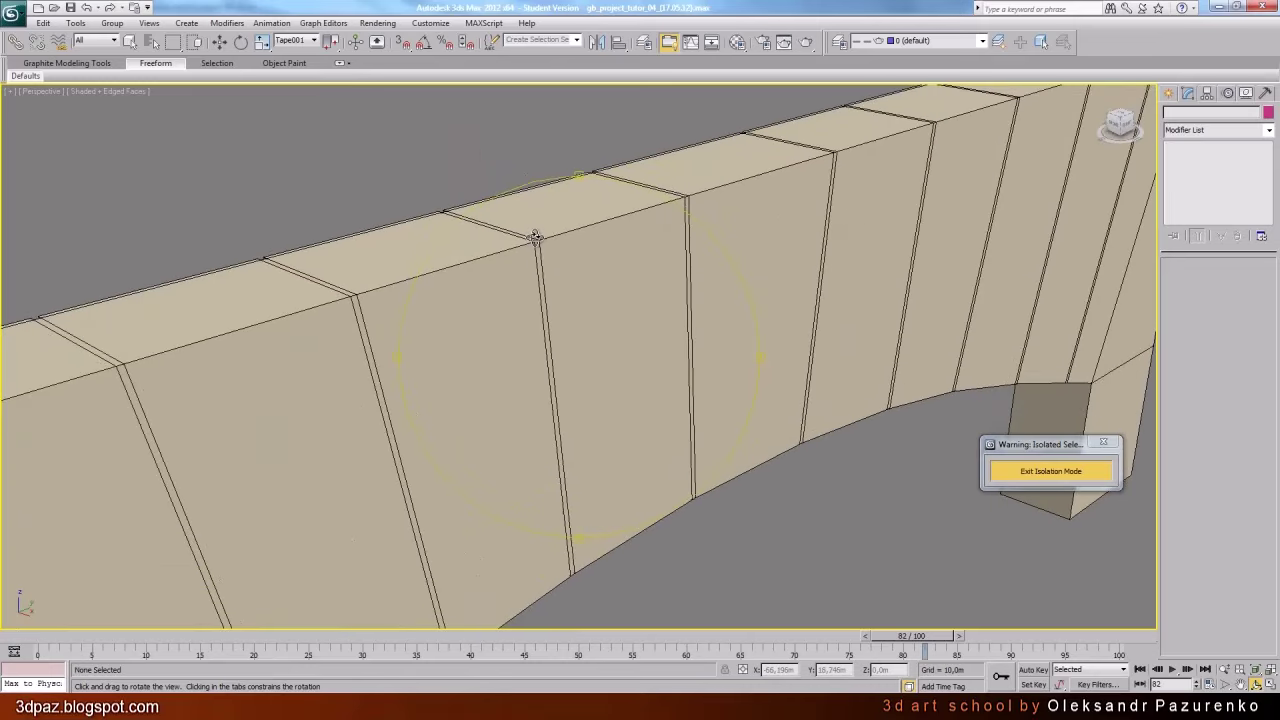
pyautogui.moveTo(522, 384); pyautogui.dragTo(586, 370)
pyautogui.scroll(3, 601, 396)
# Apply a Smooth modifier to the arch with Auto Smooth off, and deselect it
pyautogui.click(130, 41)
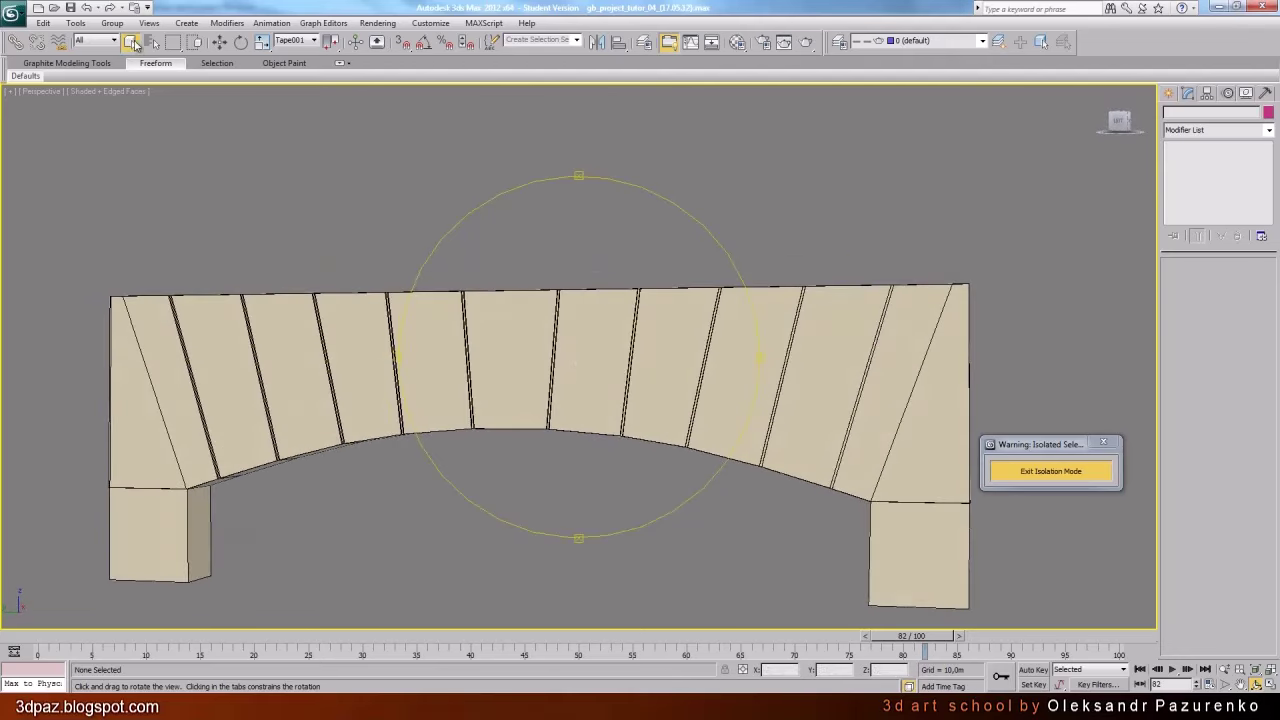
pyautogui.click(623, 359)
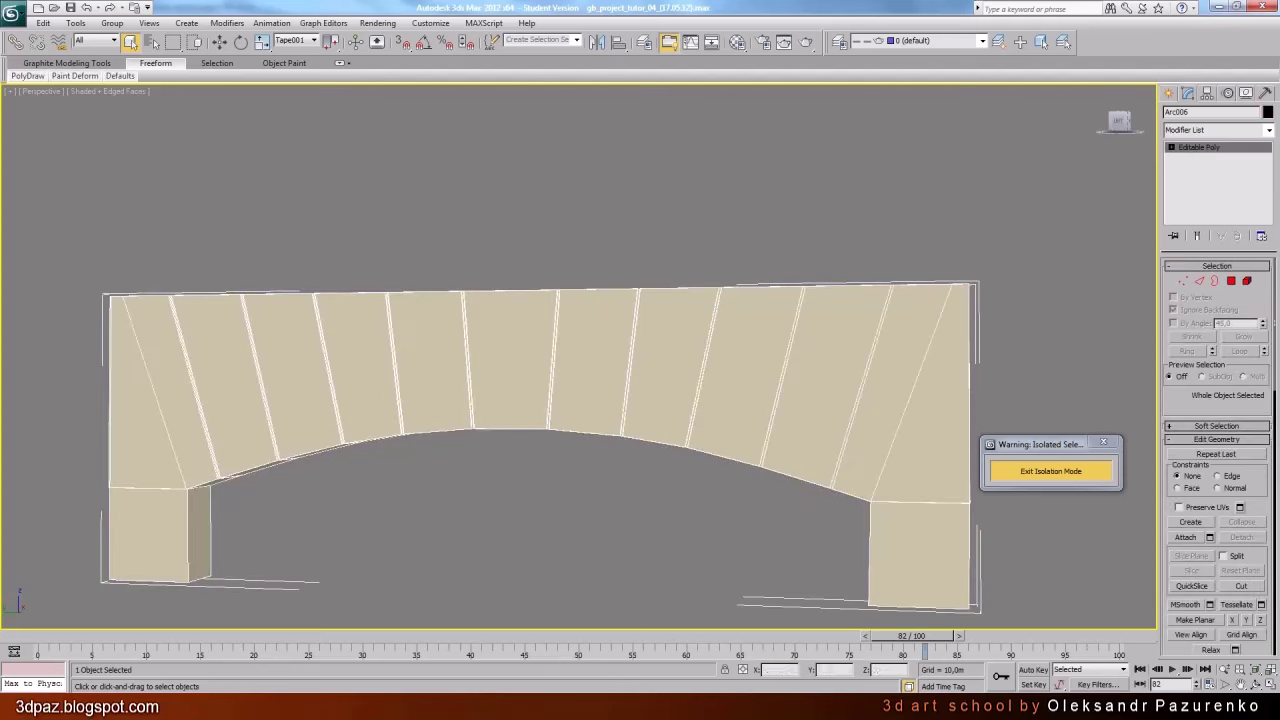
pyautogui.click(1270, 131)
pyautogui.moveTo(1271, 208); pyautogui.dragTo(1275, 479)
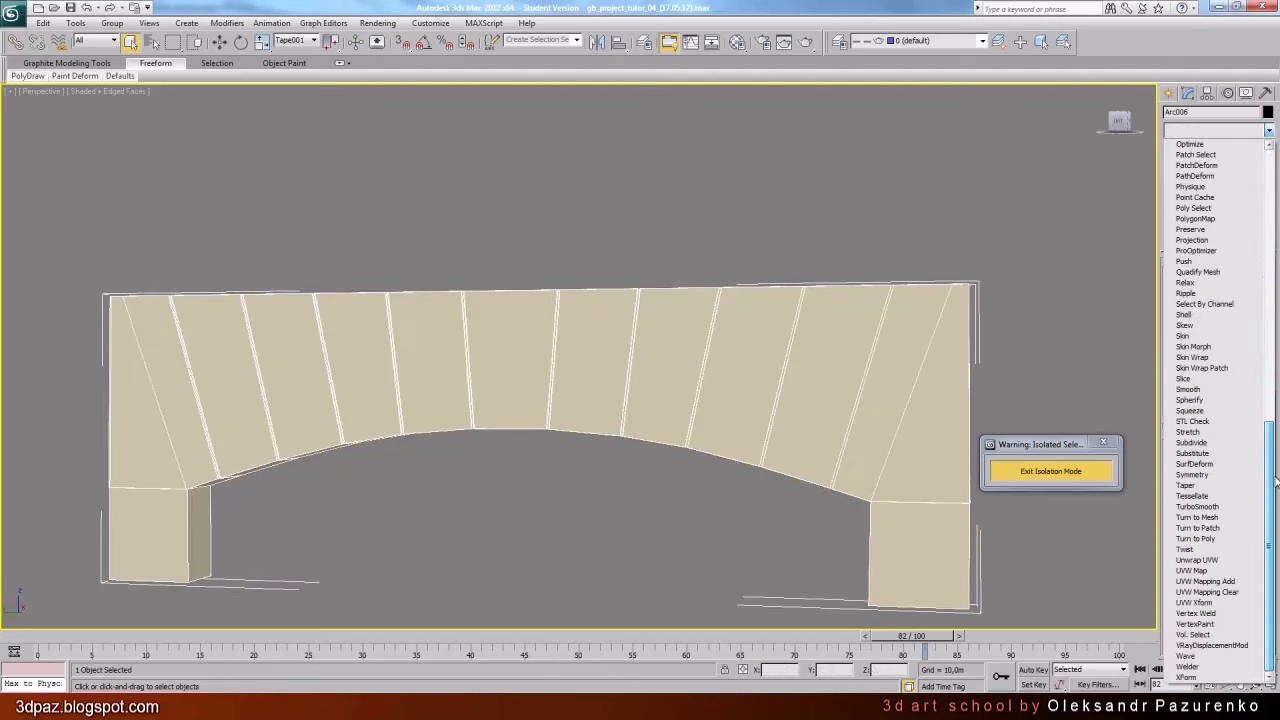
pyautogui.click(1200, 390)
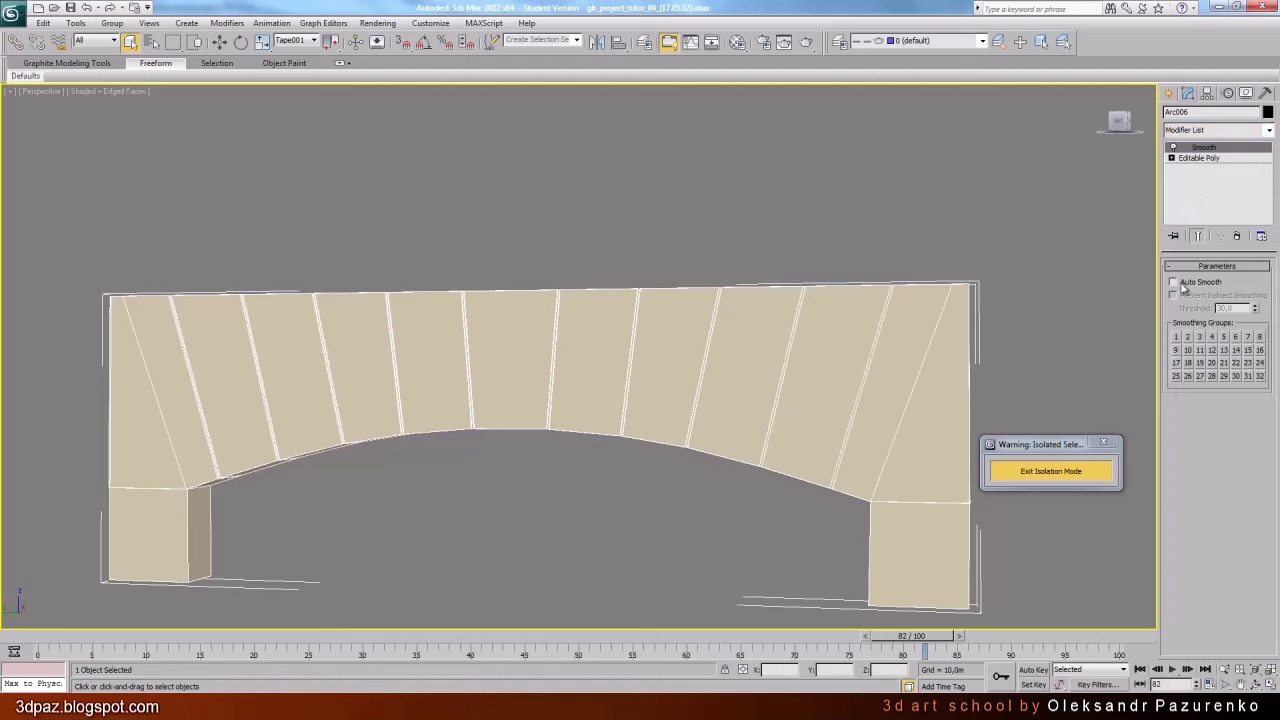
pyautogui.click(801, 244)
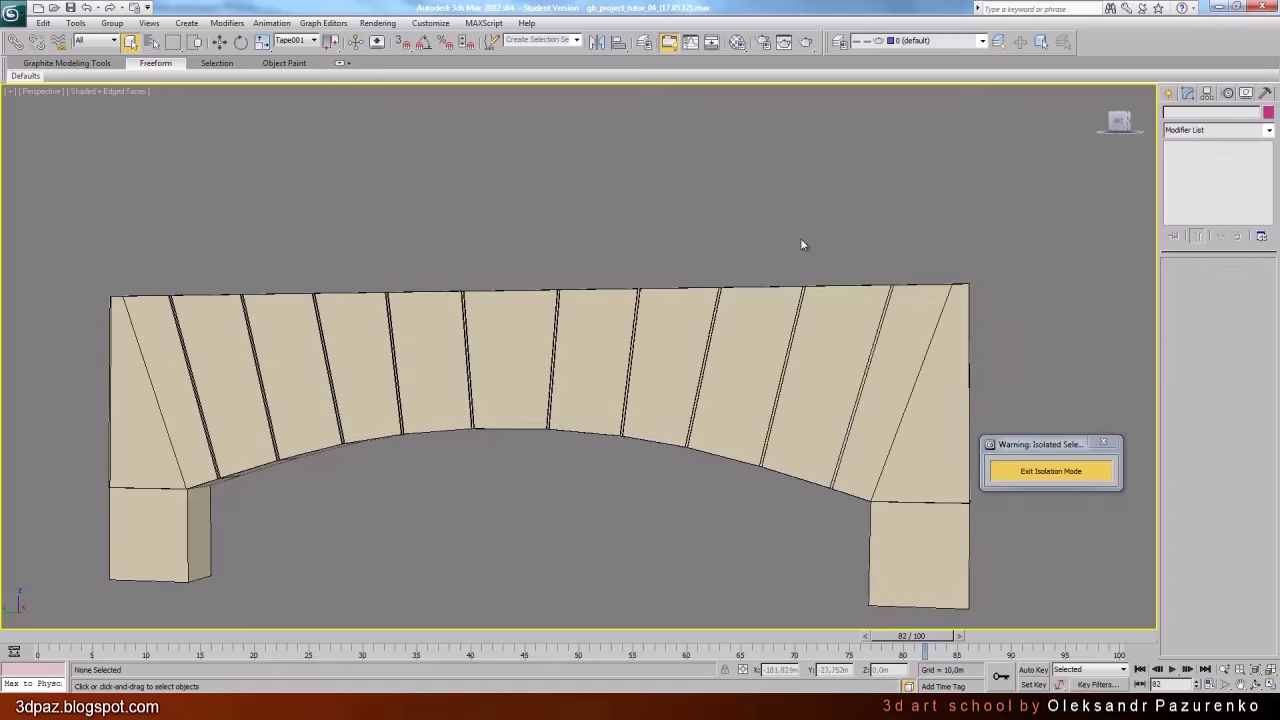
# Exit isolation mode and frame the upper part of the corner building with the arch and the side window stones
pyautogui.scroll(-2, 567, 291)
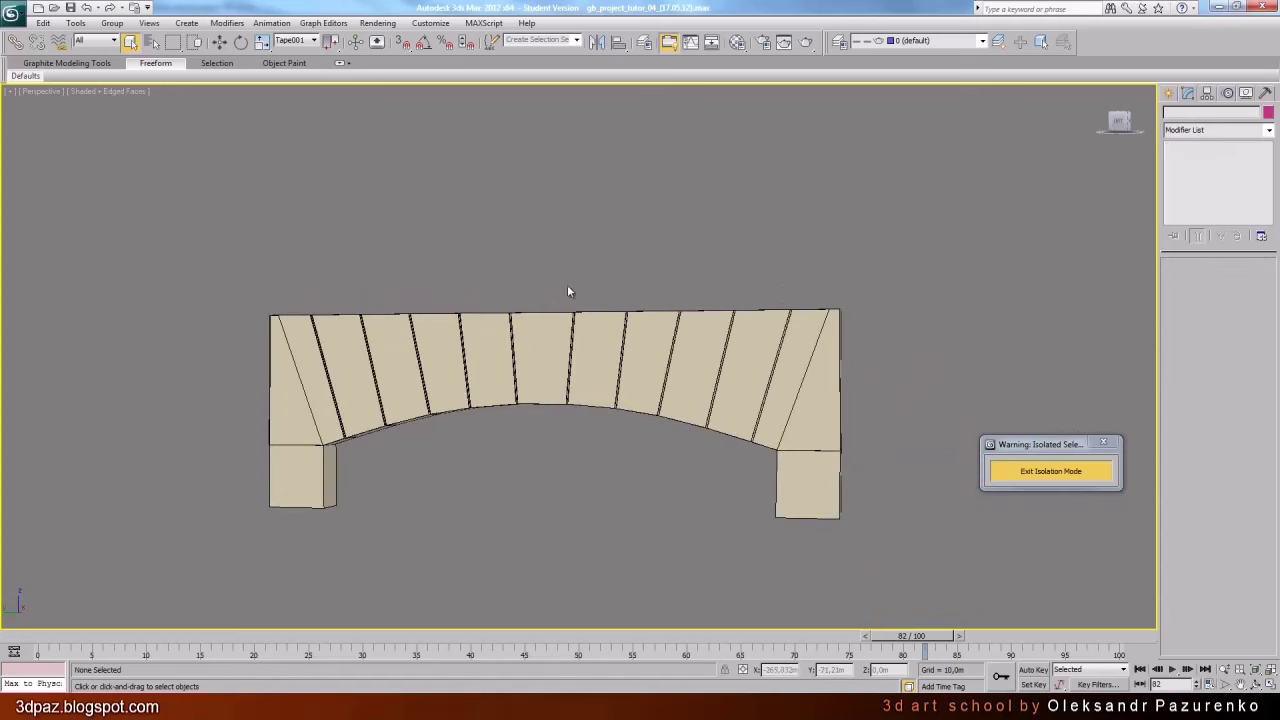
pyautogui.click(1035, 476)
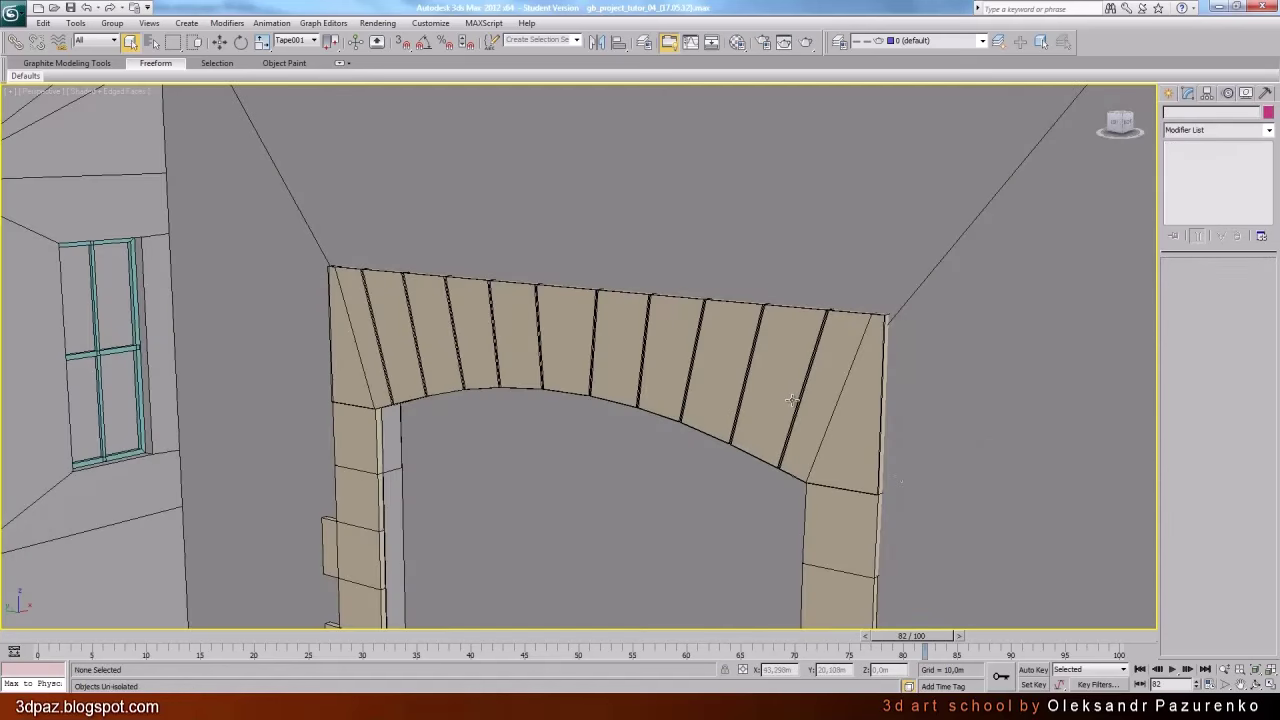
pyautogui.click(1254, 684)
pyautogui.moveTo(617, 378); pyautogui.dragTo(616, 363)
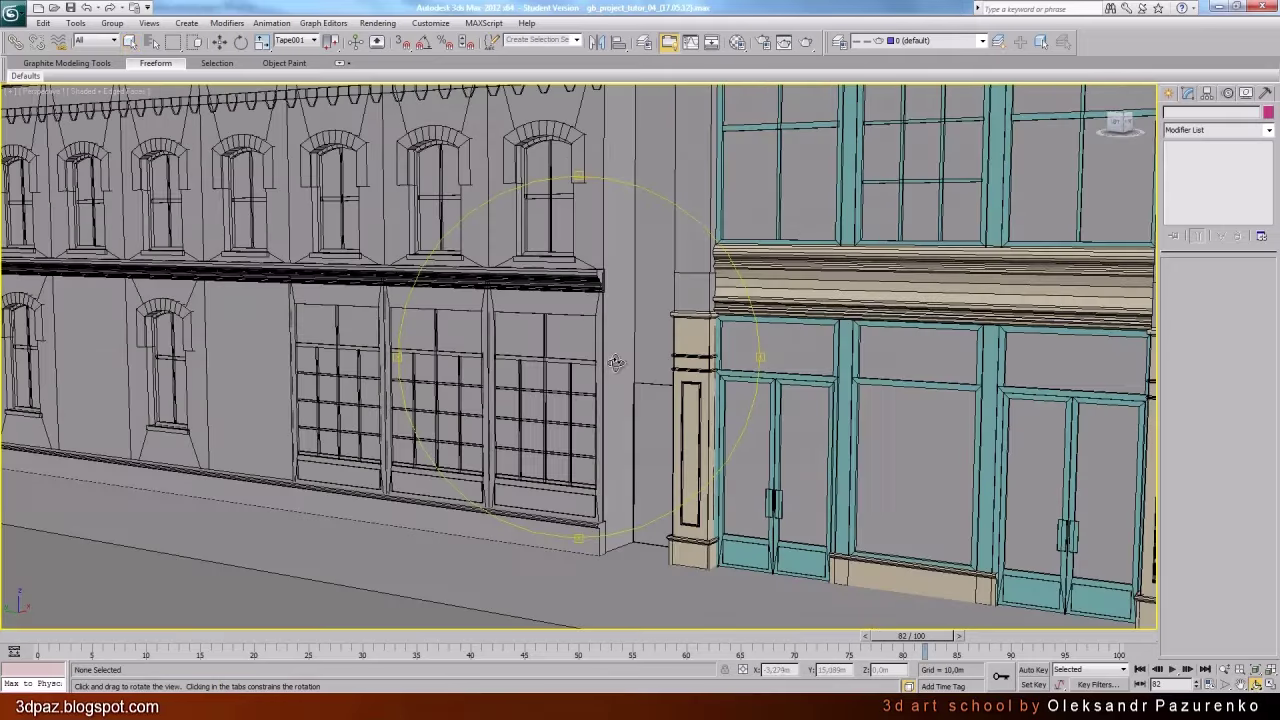
pyautogui.scroll(-5, 616, 363)
pyautogui.moveTo(616, 363); pyautogui.dragTo(416, 455, button='middle')
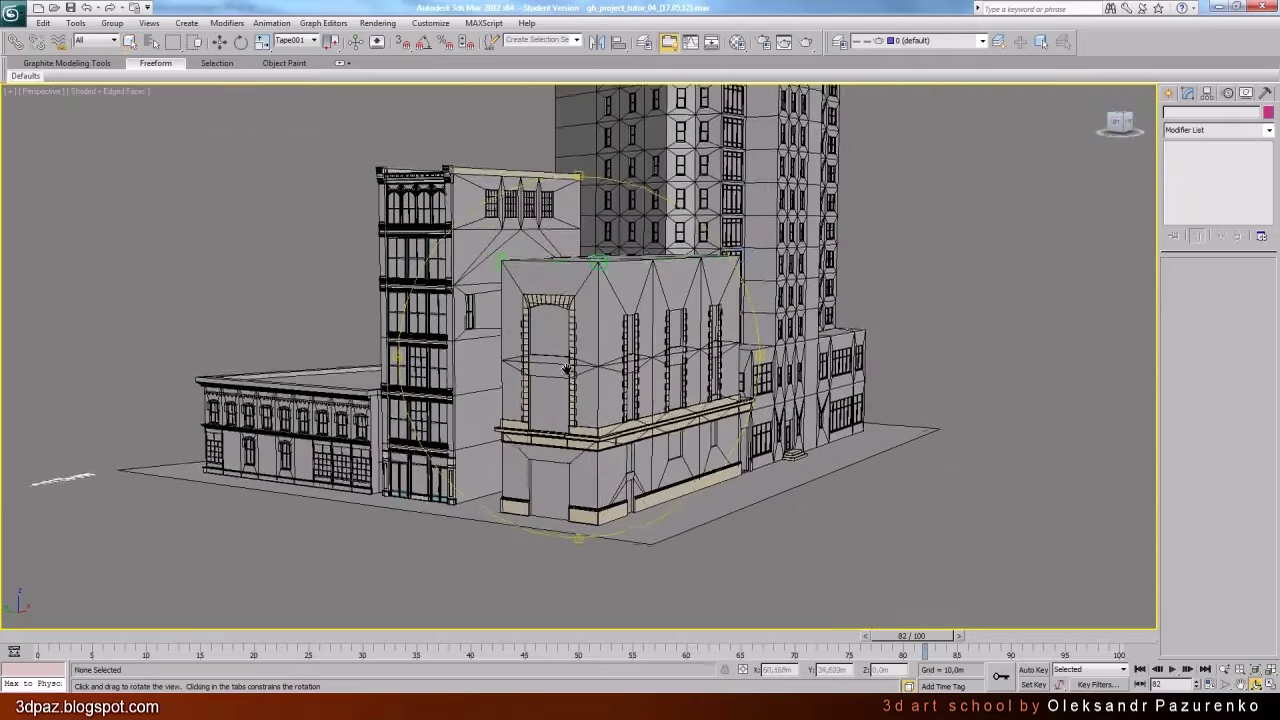
pyautogui.click(1224, 669)
pyautogui.scroll(7, 529, 329)
pyautogui.scroll(-2, 563, 320)
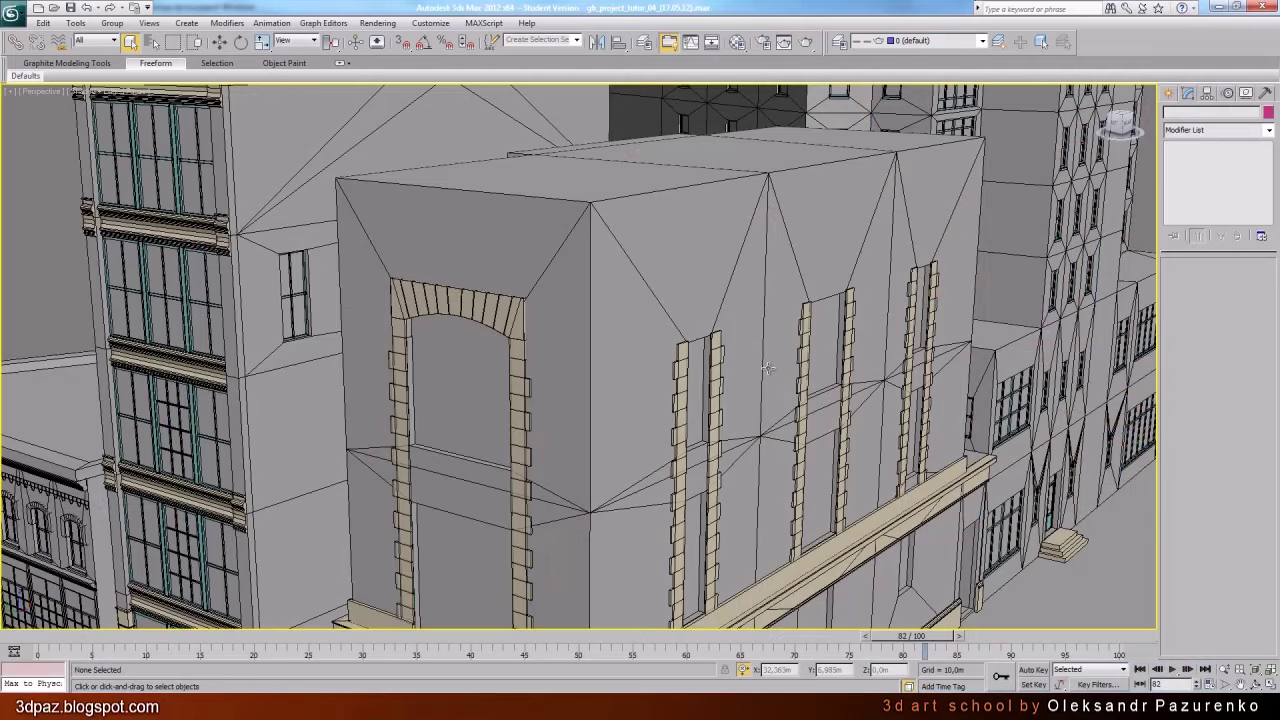
# Undo the last operation, isolate the moulding line running around the building at arch height, and view its path from above
pyautogui.click(88, 8)
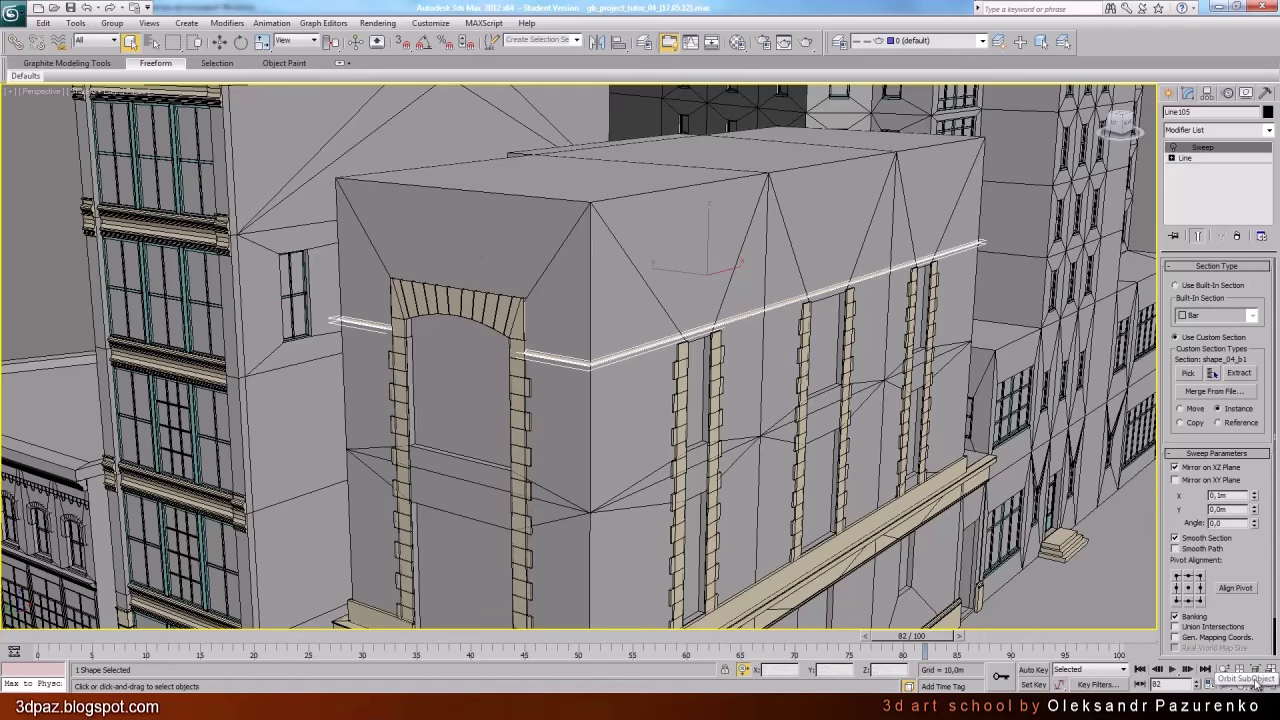
pyautogui.hotkey('alt', 'q')
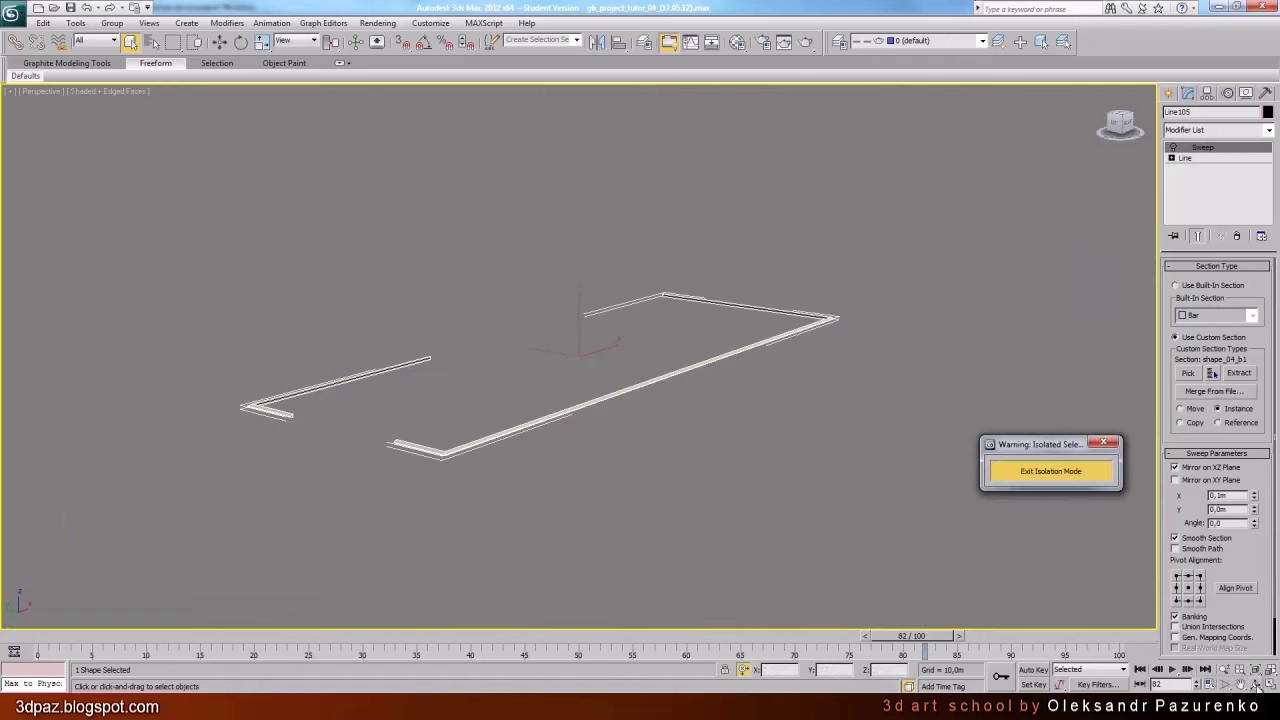
pyautogui.click(1257, 686)
pyautogui.moveTo(640, 376); pyautogui.dragTo(655, 423)
pyautogui.click(131, 42)
pyautogui.click(750, 258)
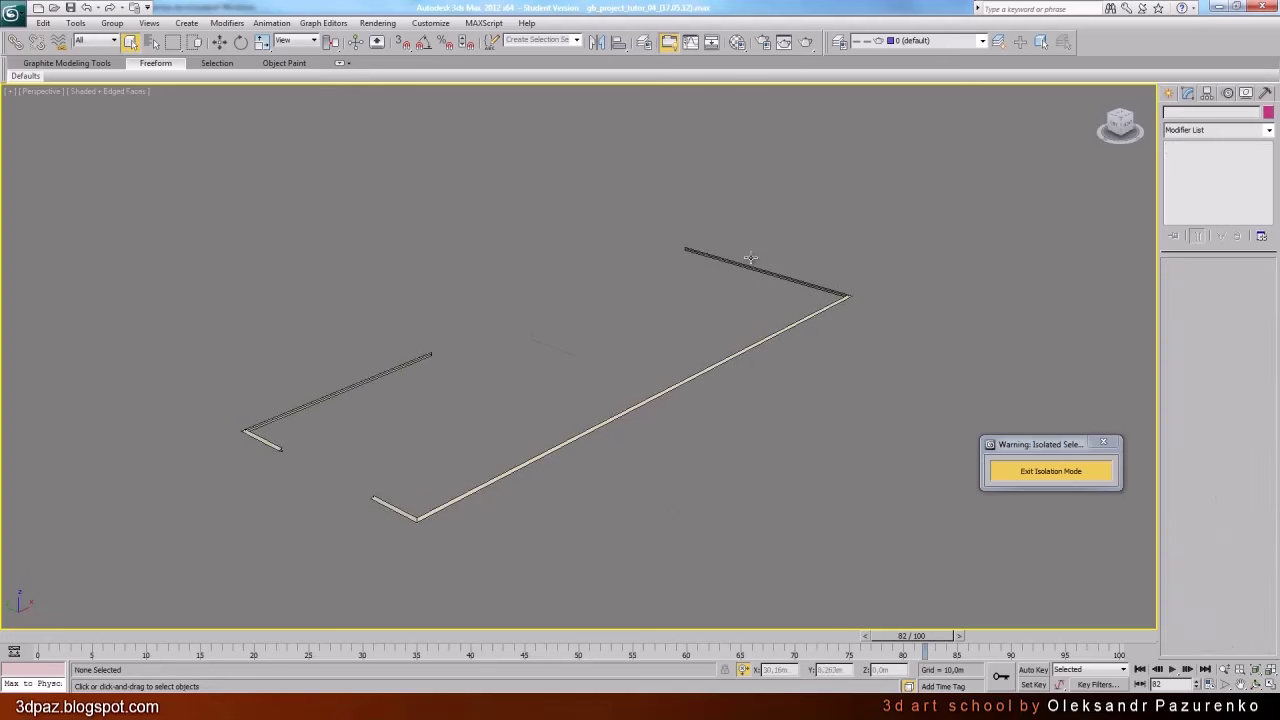
# Exit isolation mode and turn on the Sweep modifier of the moulding line that uses the custom section shape_04_b1
pyautogui.click(1030, 470)
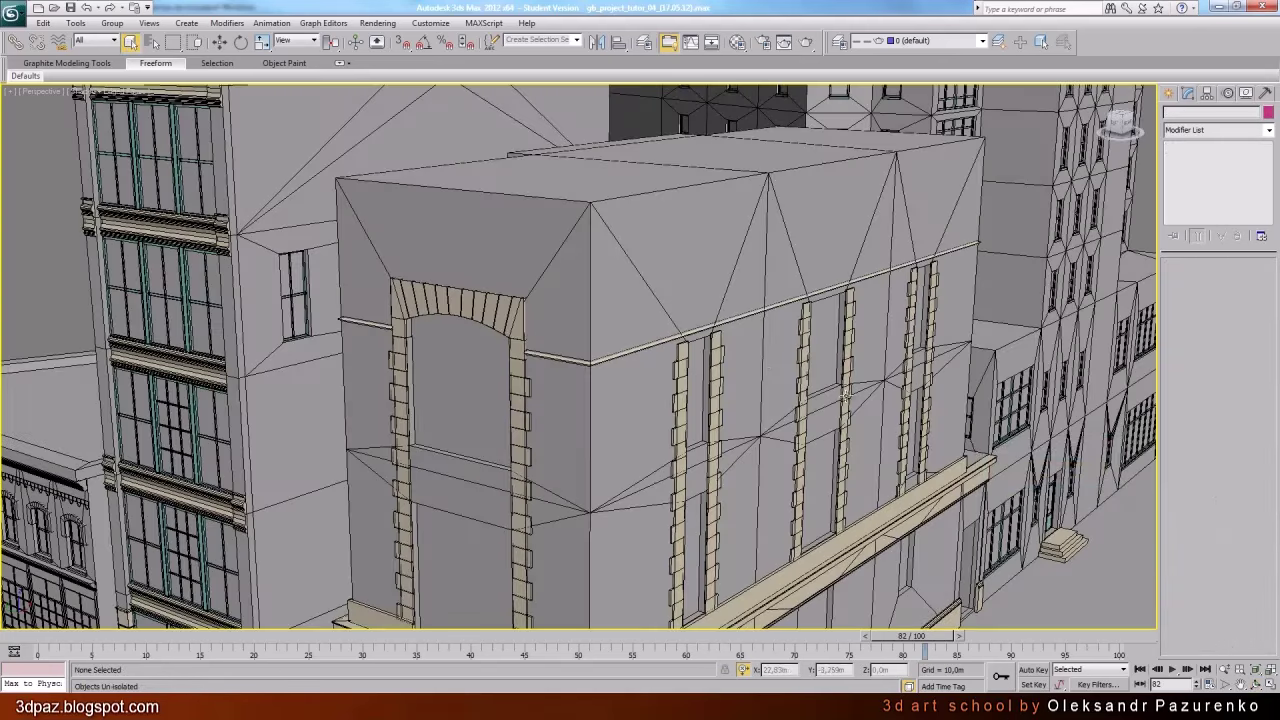
pyautogui.click(665, 343)
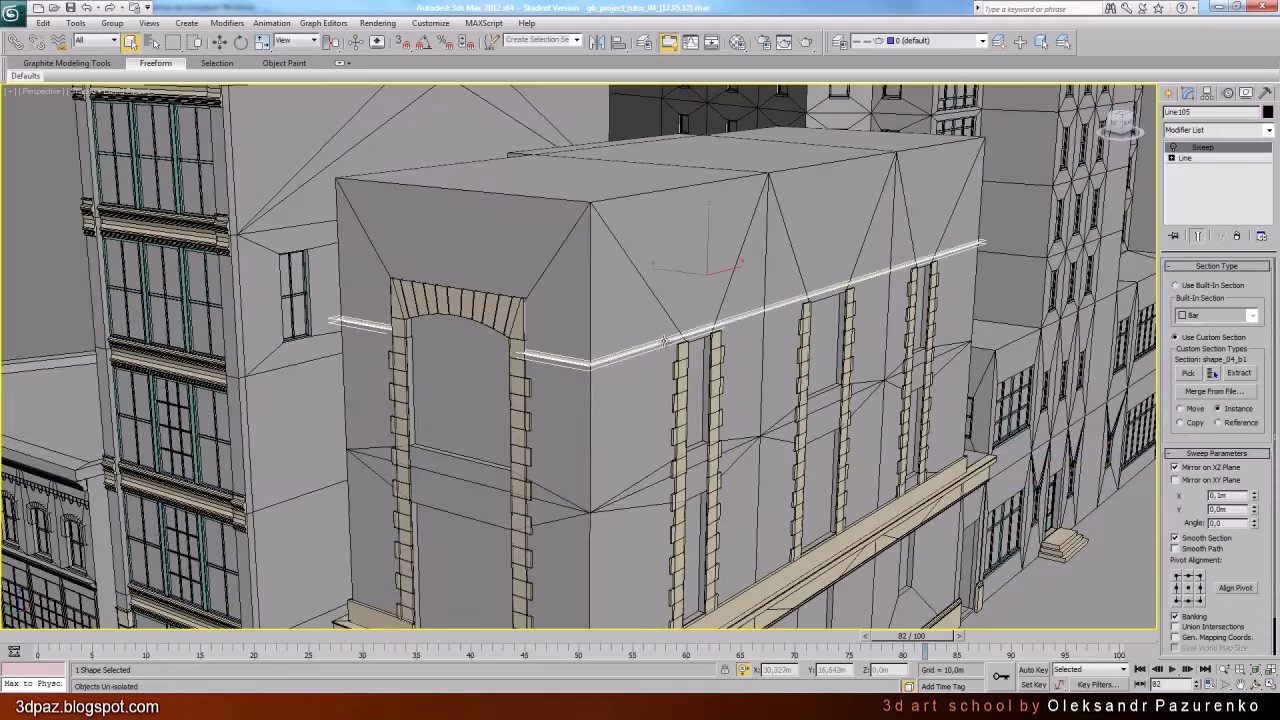
pyautogui.click(1173, 147)
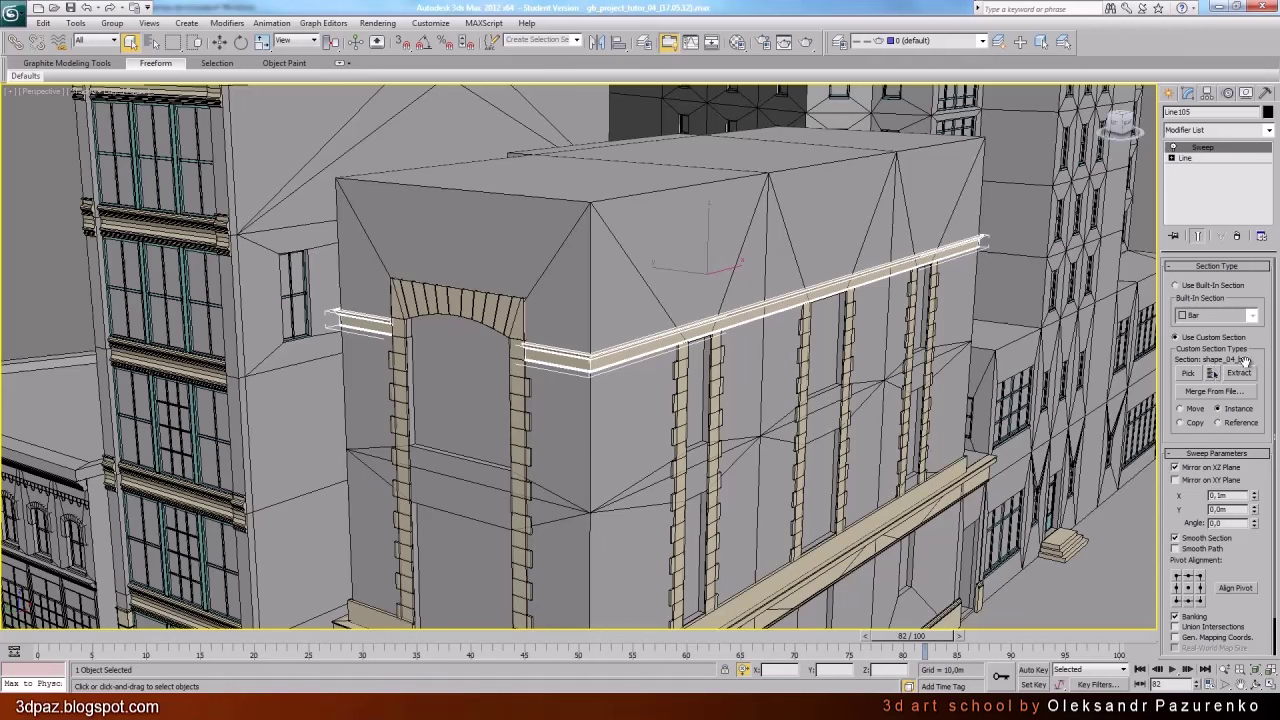
pyautogui.click(1083, 604)
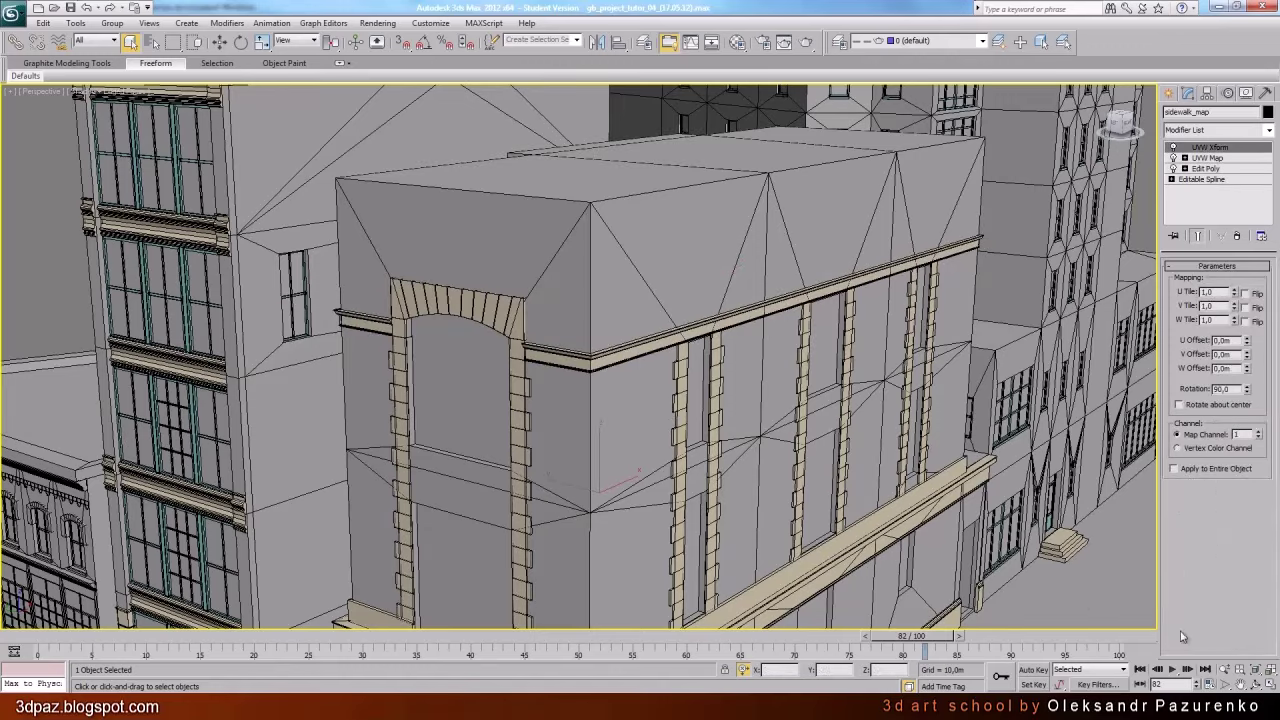
# Examine the swept moulding at the building's corner and compare the facade with the reference photo gb_house_pic_11.jpg in Windows Photo Viewer
pyautogui.click(1222, 670)
pyautogui.moveTo(551, 386); pyautogui.dragTo(552, 375)
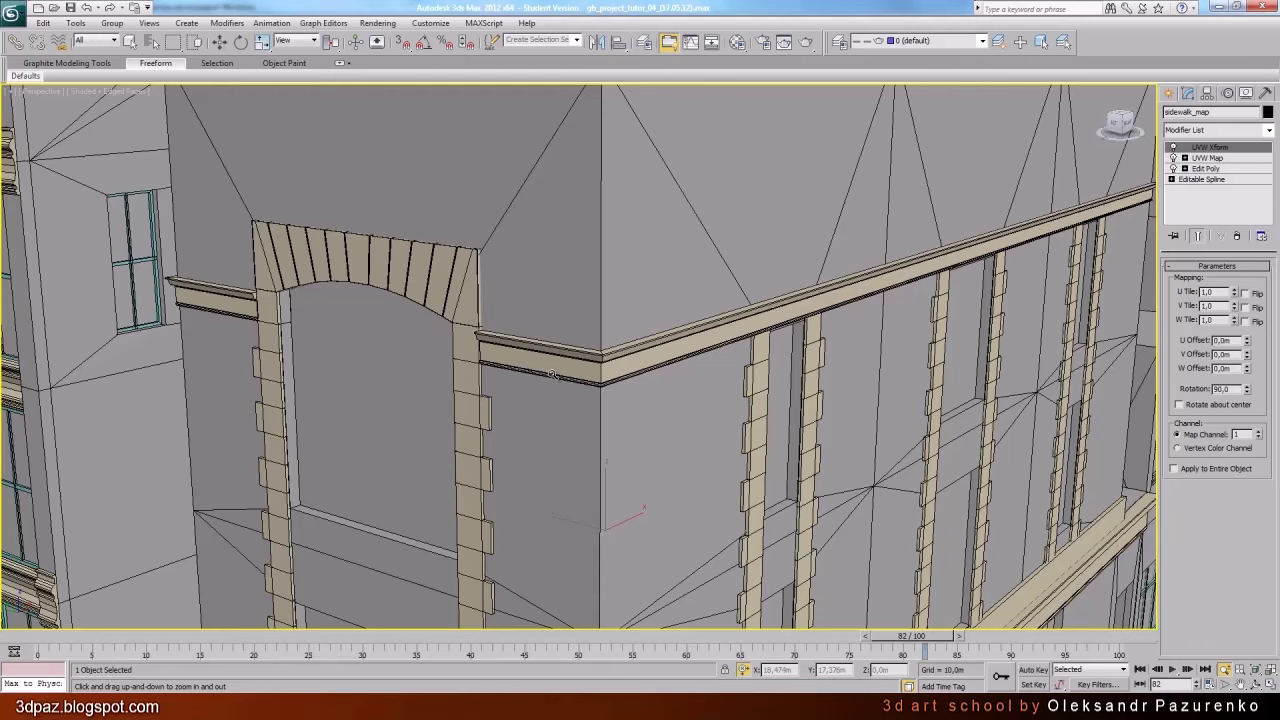
pyautogui.press('F4')
pyautogui.press('F4')
pyautogui.scroll(-3, 551, 373)
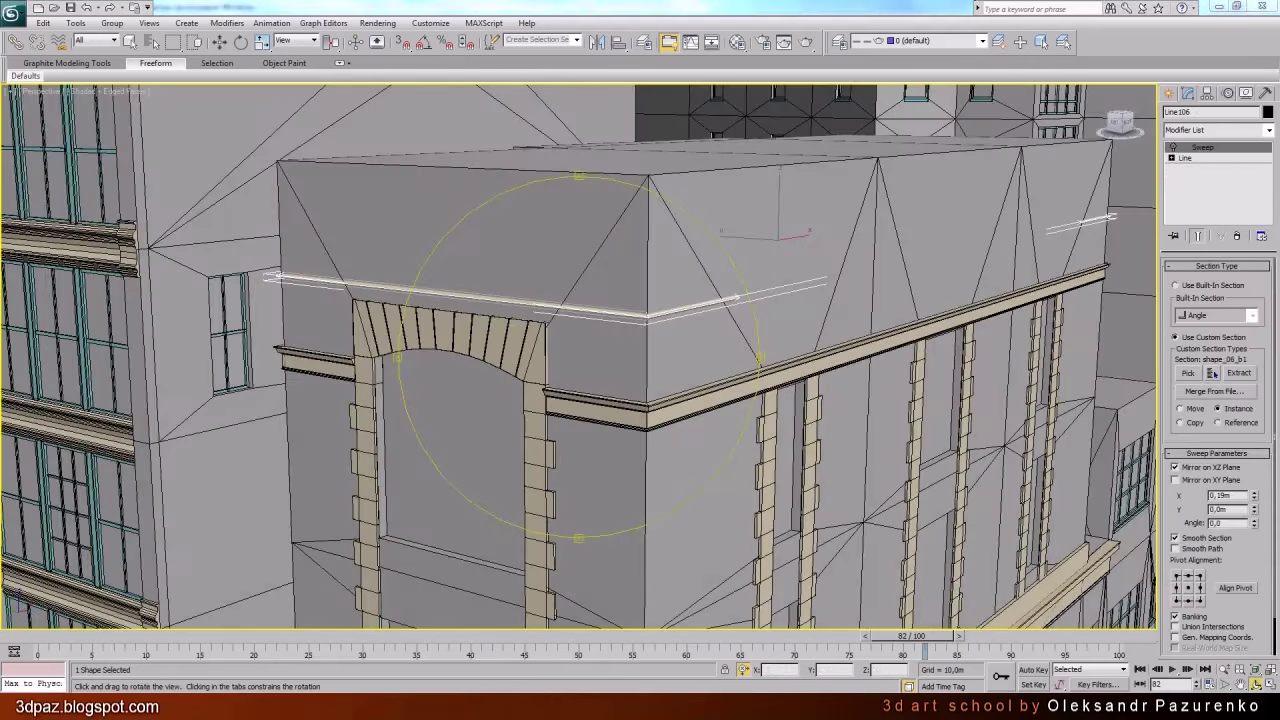
pyautogui.hotkey('alt', 'Tab')
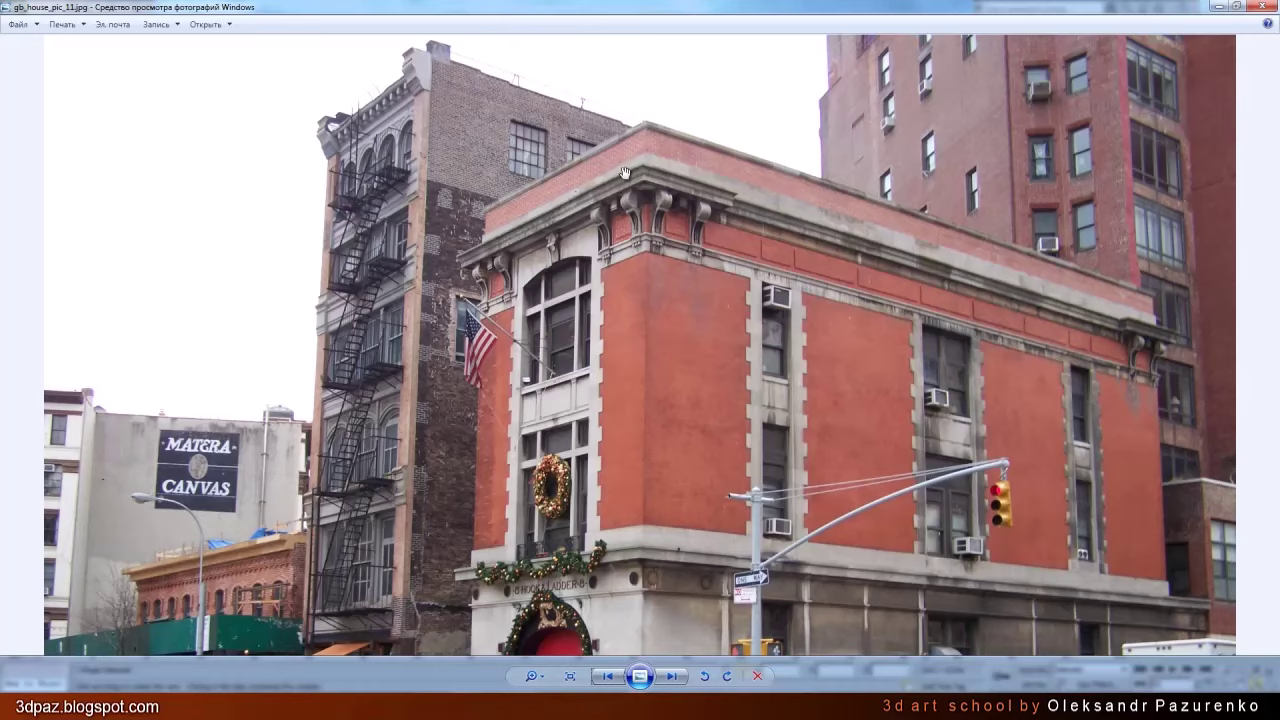
# Return to 3ds Max and turn on the Sweep modifier of the cornice line at the building's corners that uses custom section shape_06_b1
pyautogui.hotkey('alt', 'Tab')
pyautogui.moveTo(625, 349); pyautogui.dragTo(523, 346)
pyautogui.scroll(-4, 606, 343)
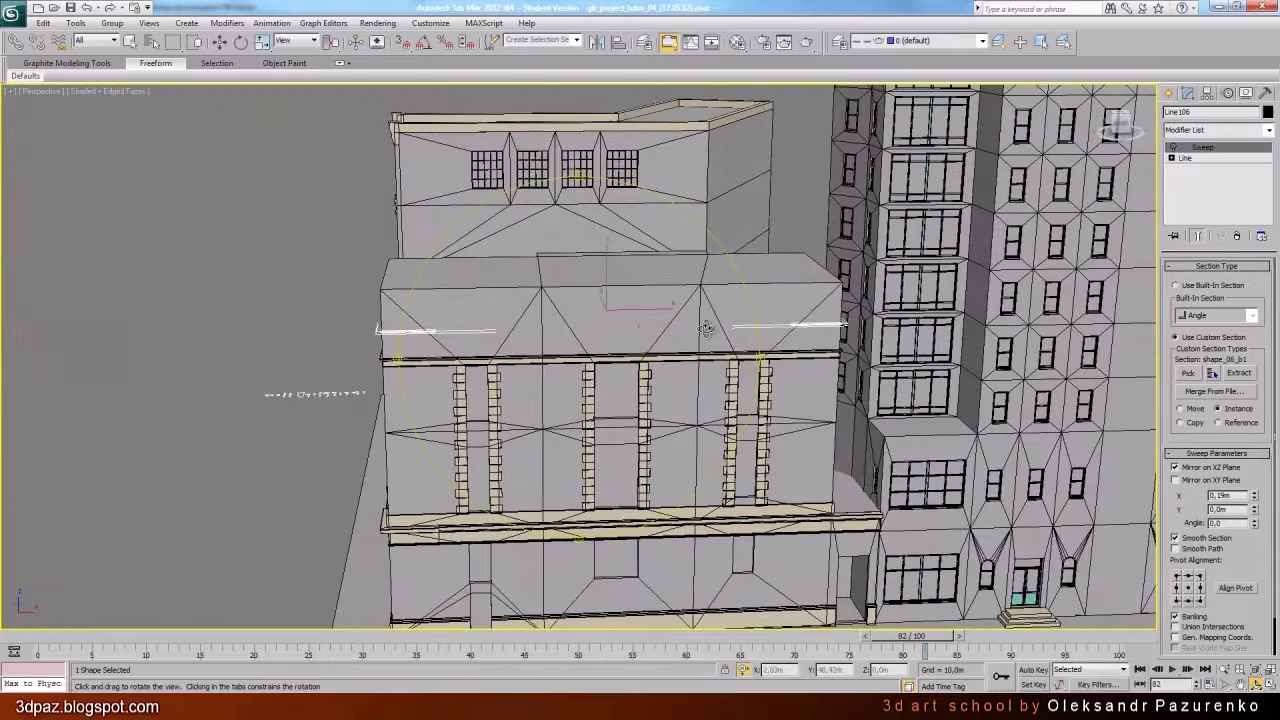
pyautogui.moveTo(627, 371); pyautogui.dragTo(685, 370)
pyautogui.scroll(6, 685, 370)
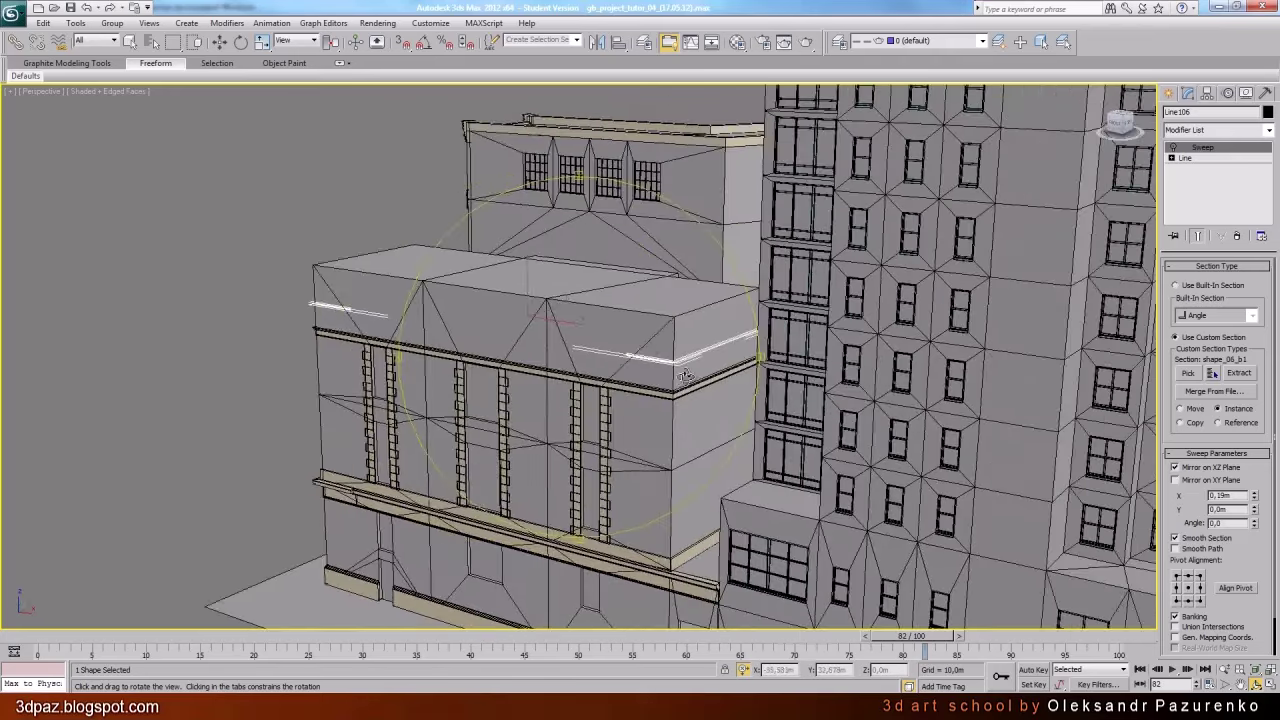
pyautogui.moveTo(616, 374); pyautogui.dragTo(634, 374)
pyautogui.click(130, 42)
pyautogui.click(229, 147)
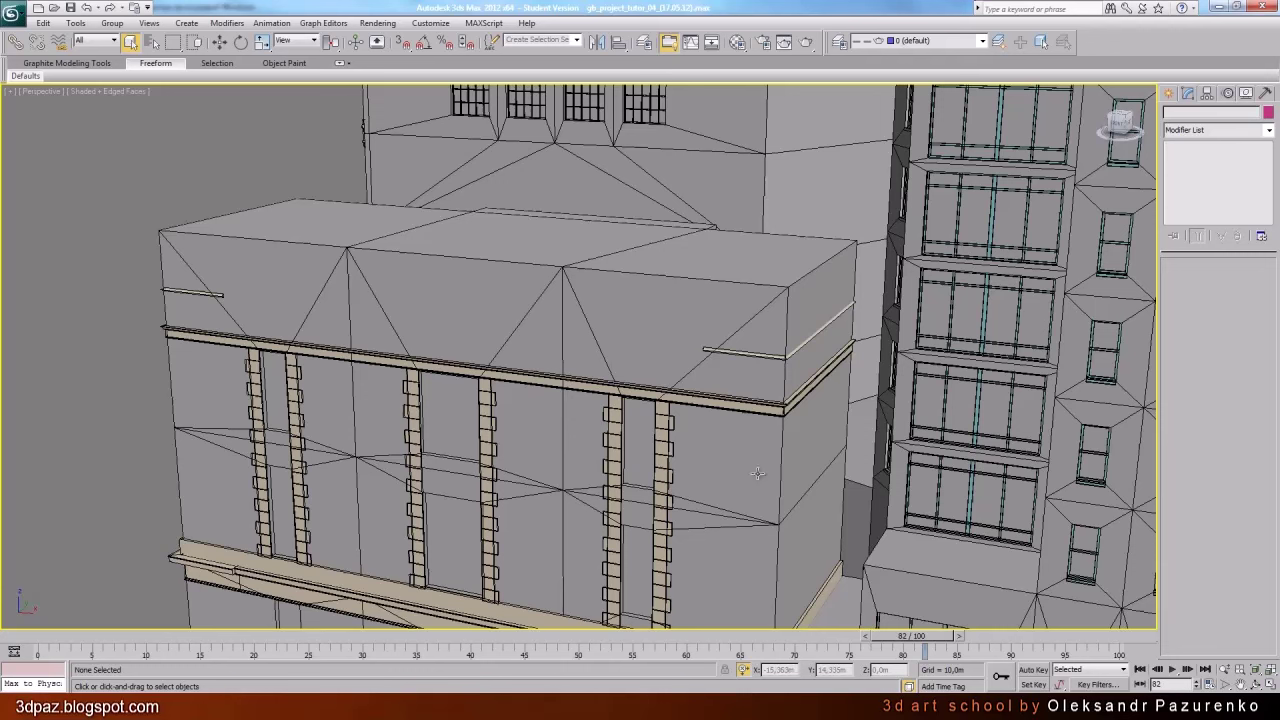
pyautogui.click(736, 355)
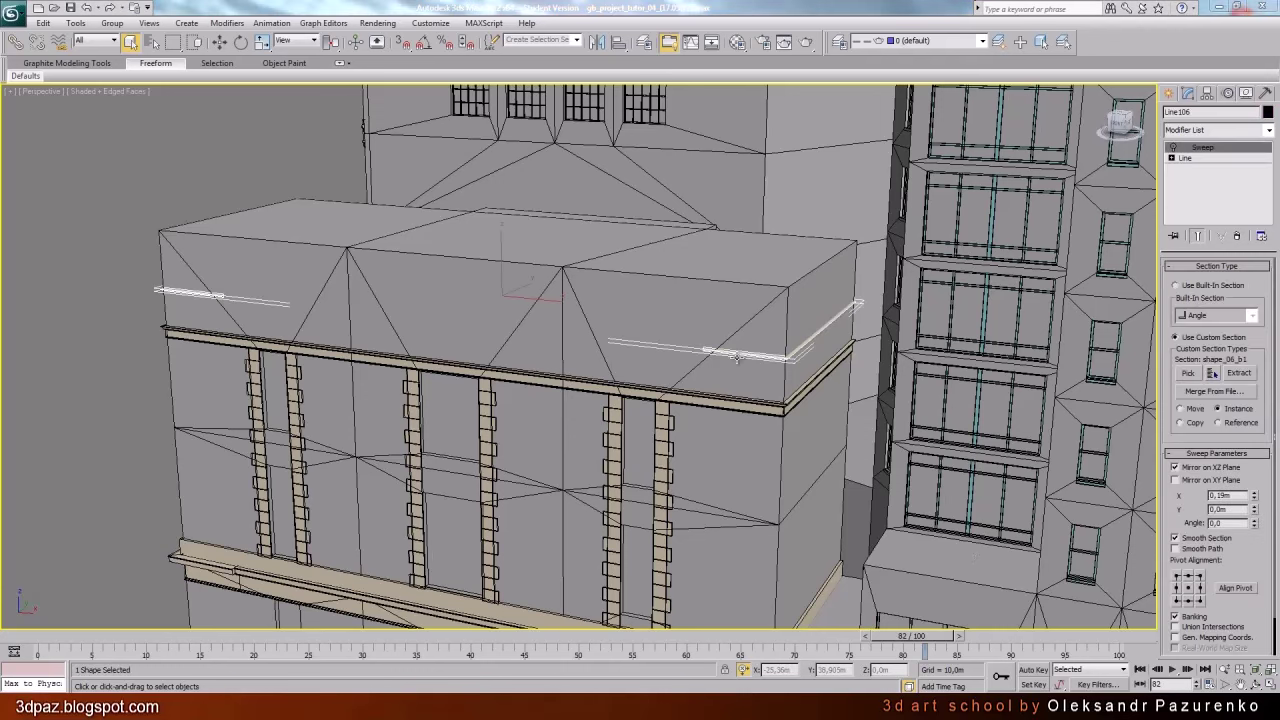
pyautogui.click(1173, 148)
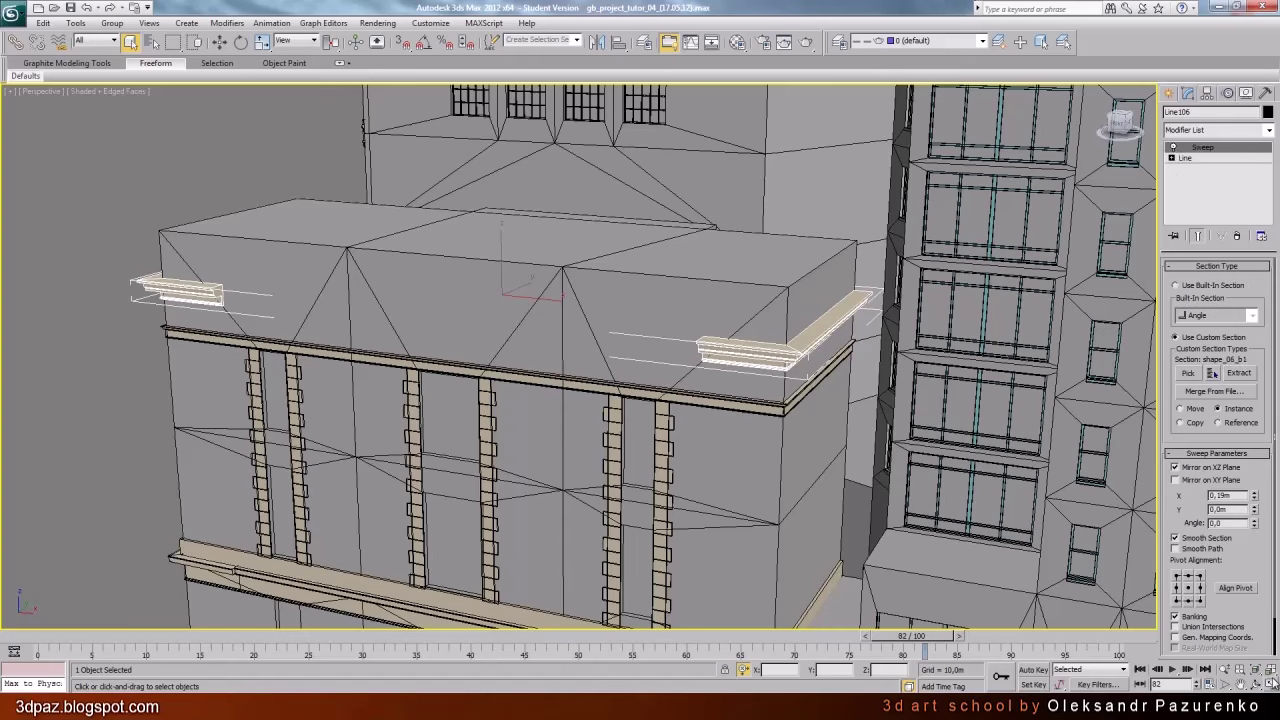
# Show the section profiles in the Top view, select shape_06_b1 to inspect it, and return to the full perspective view
pyautogui.click(1270, 683)
pyautogui.moveTo(659, 341); pyautogui.dragTo(595, 347, button='middle')
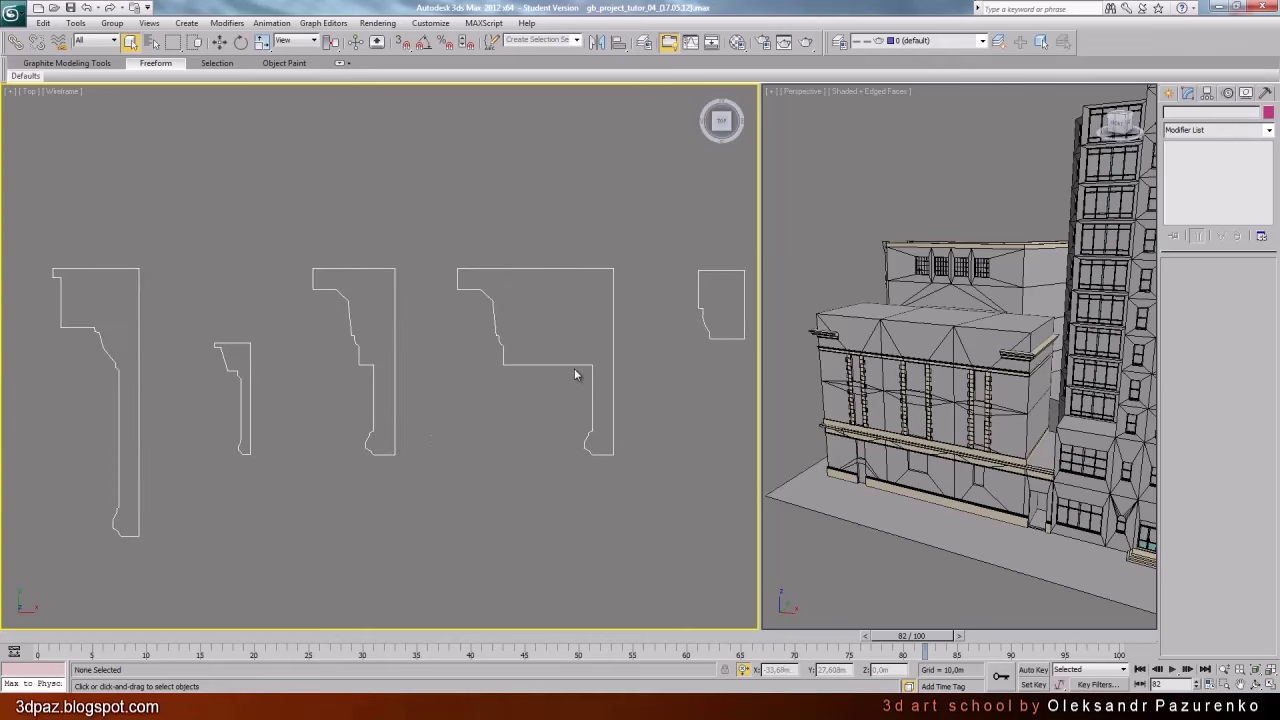
pyautogui.click(574, 365)
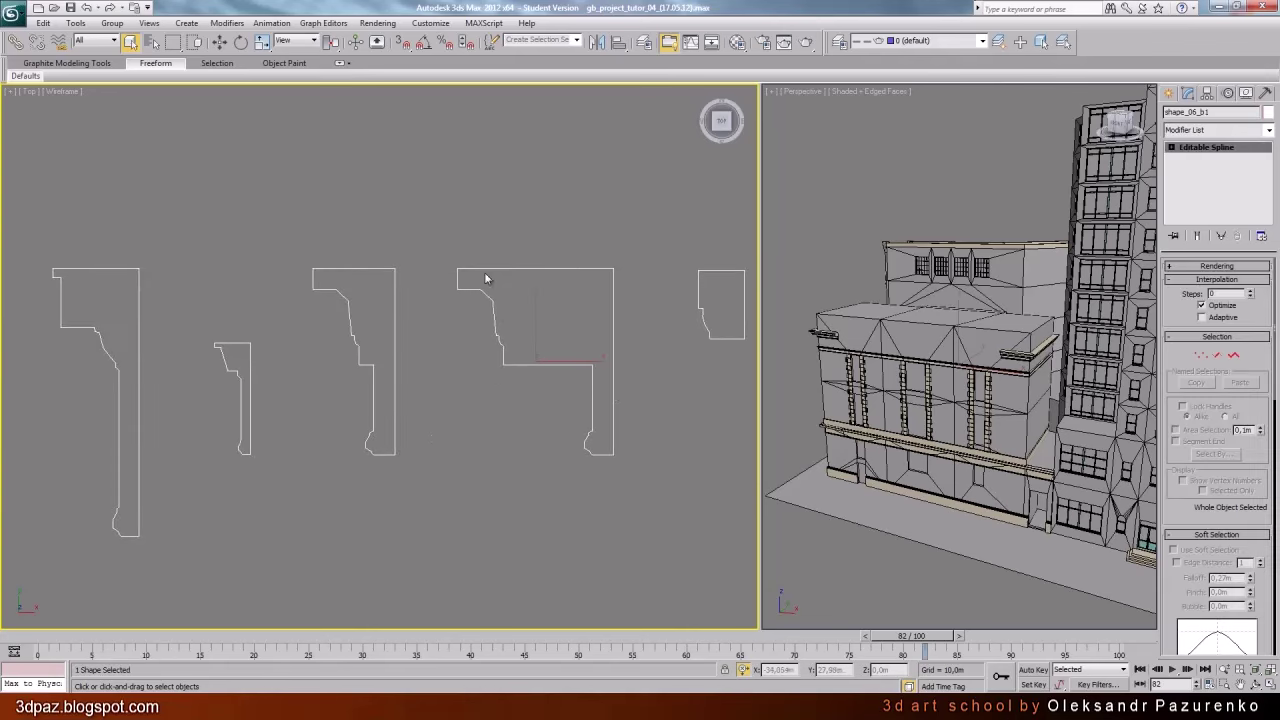
pyautogui.rightClick(867, 565)
pyautogui.hotkey('alt', 'w')
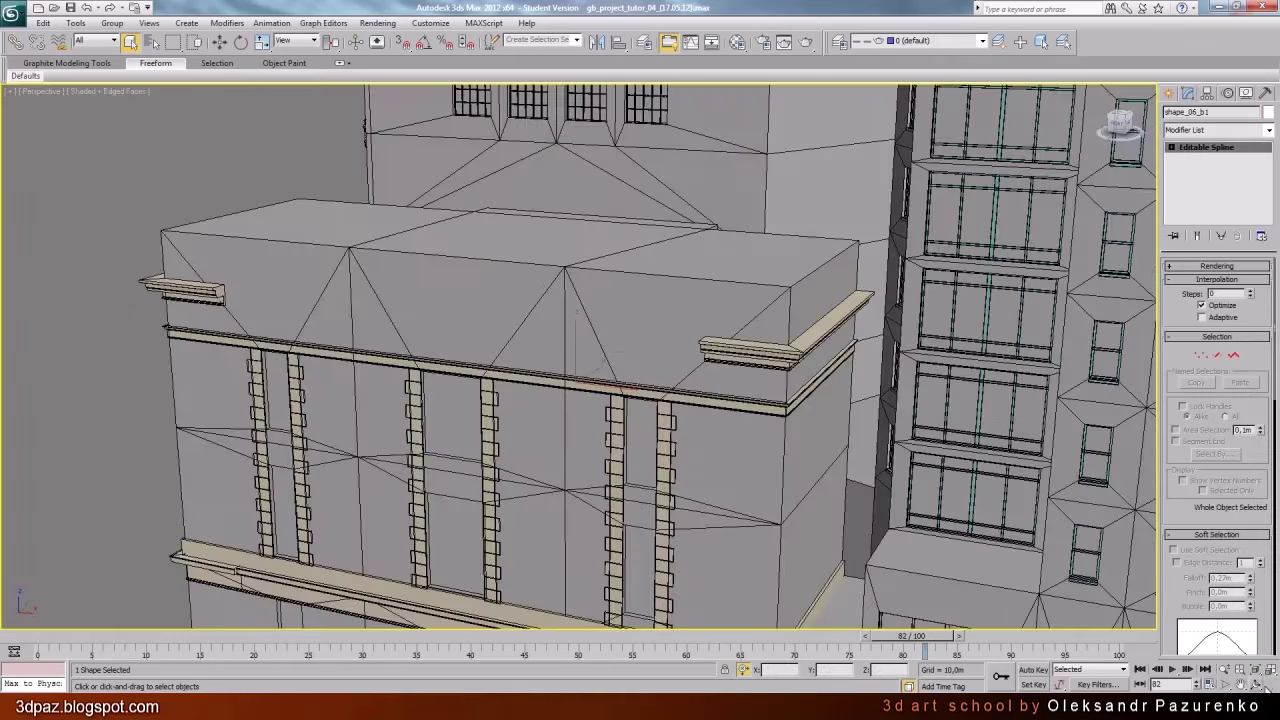
# Turn on the Sweep modifier of the straight line between the corner cornices that uses custom section shape_05_b1
pyautogui.hotkey('ctrl', 'r')
pyautogui.moveTo(543, 377); pyautogui.dragTo(557, 379)
pyautogui.click(130, 42)
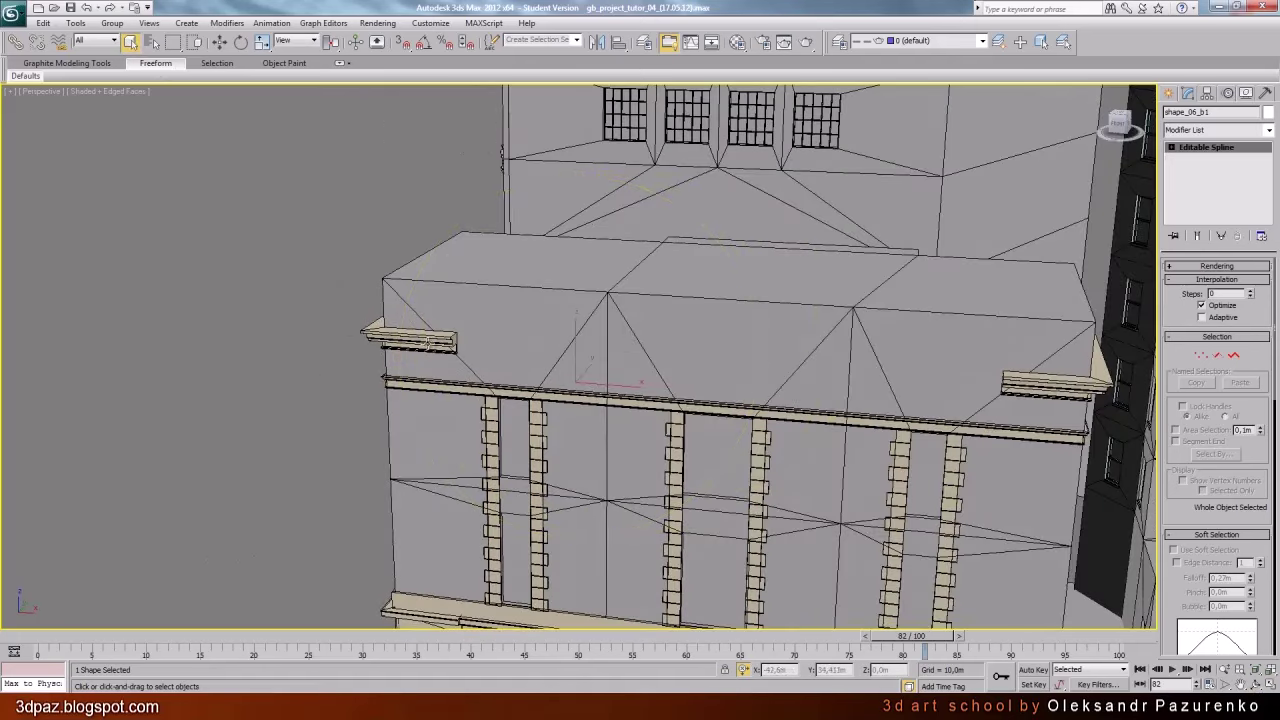
pyautogui.click(428, 343)
pyautogui.press('z')
pyautogui.hotkey('ctrl', 'r')
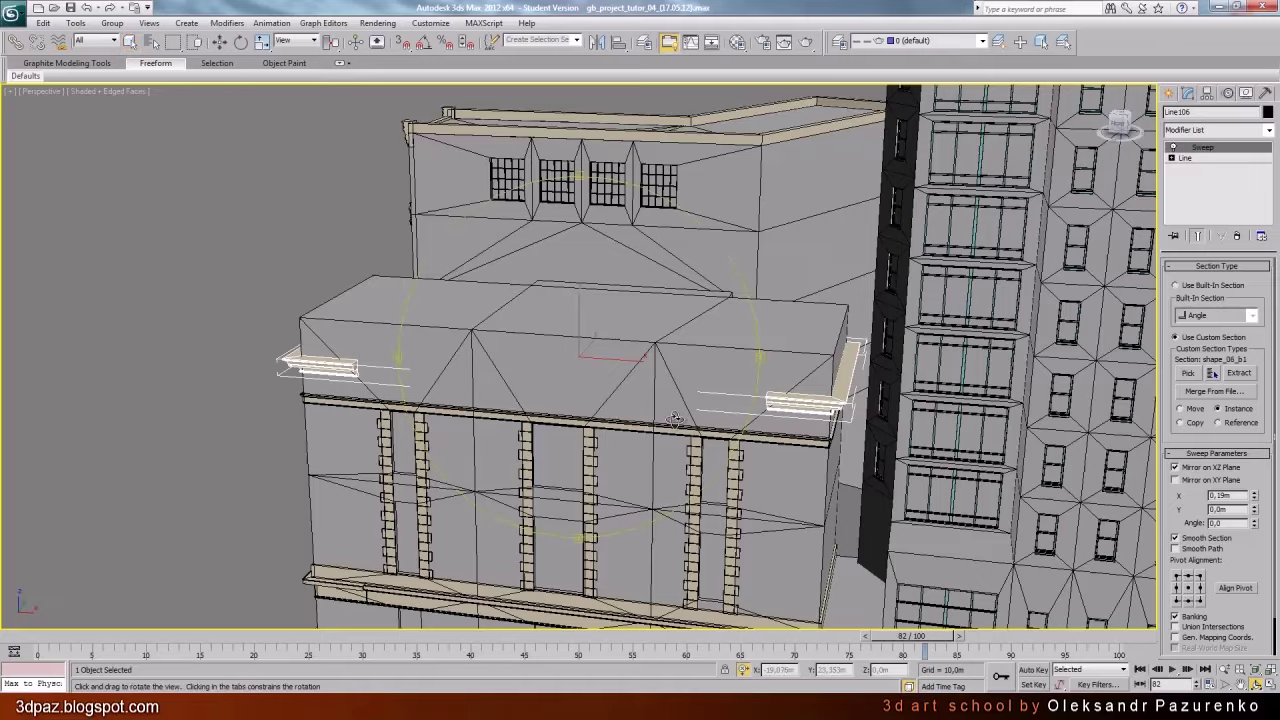
pyautogui.keyDown('alt'); pyautogui.moveTo(676, 418); pyautogui.dragTo(622, 395, button='middle'); pyautogui.keyUp('alt')
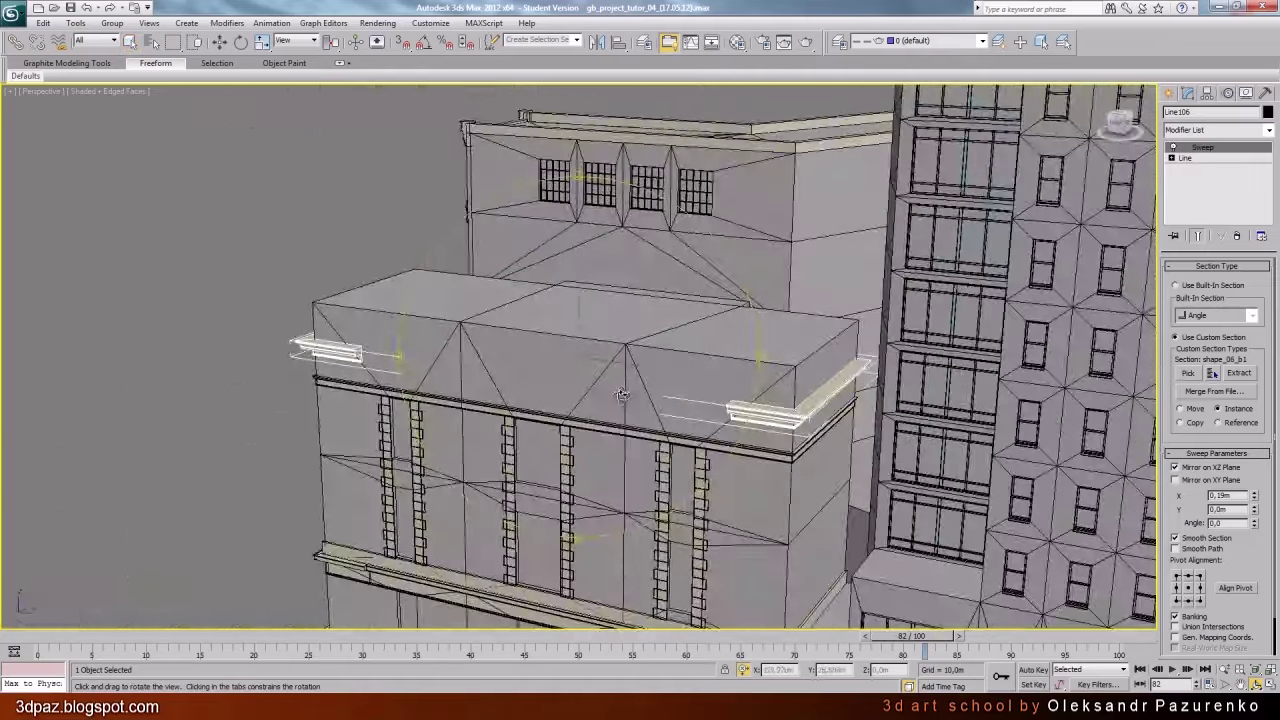
pyautogui.click(761, 430)
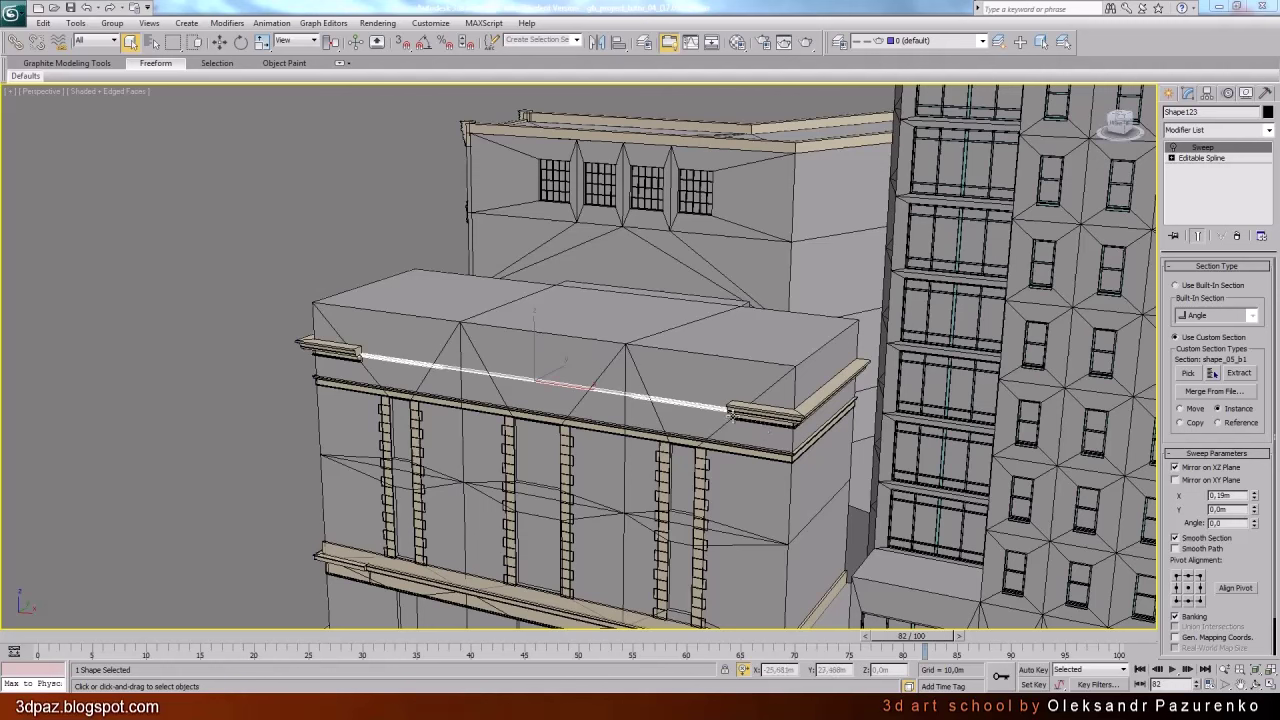
pyautogui.click(1173, 148)
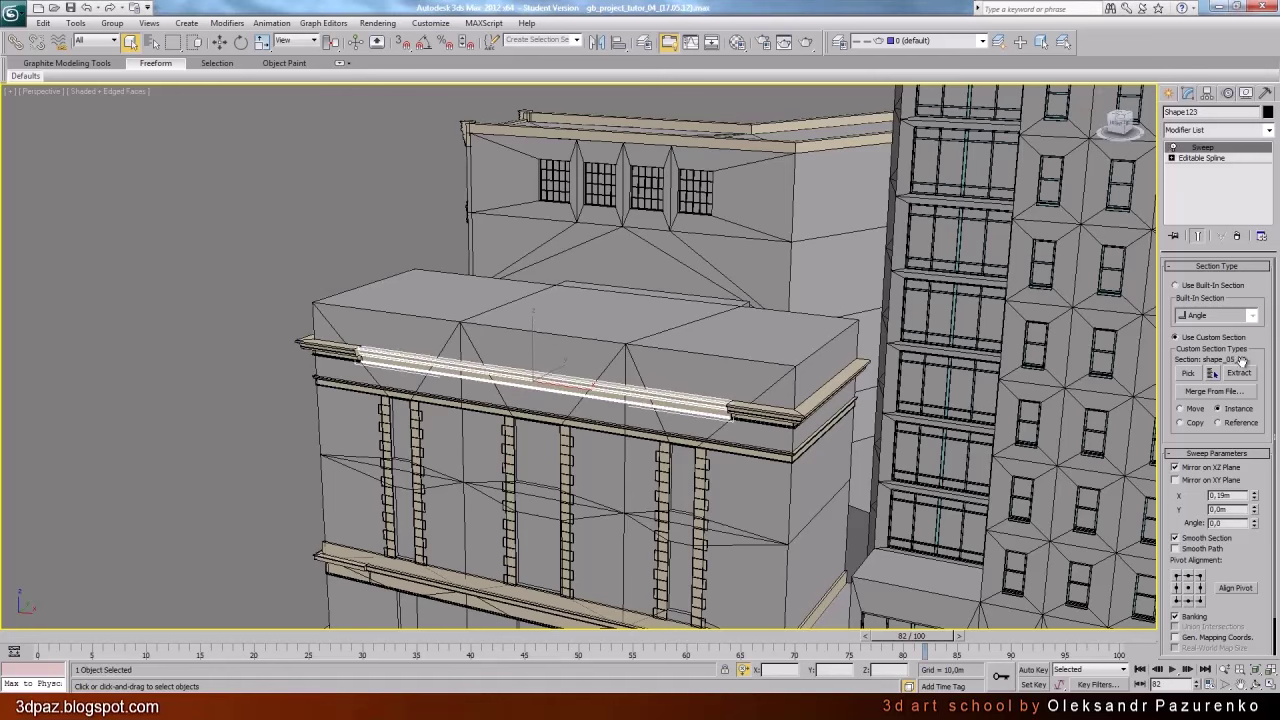
# Inspect the shape_05_b1 section profile in the Top view, return to the full perspective view, and clear the selection
pyautogui.hotkey('alt', 'w')
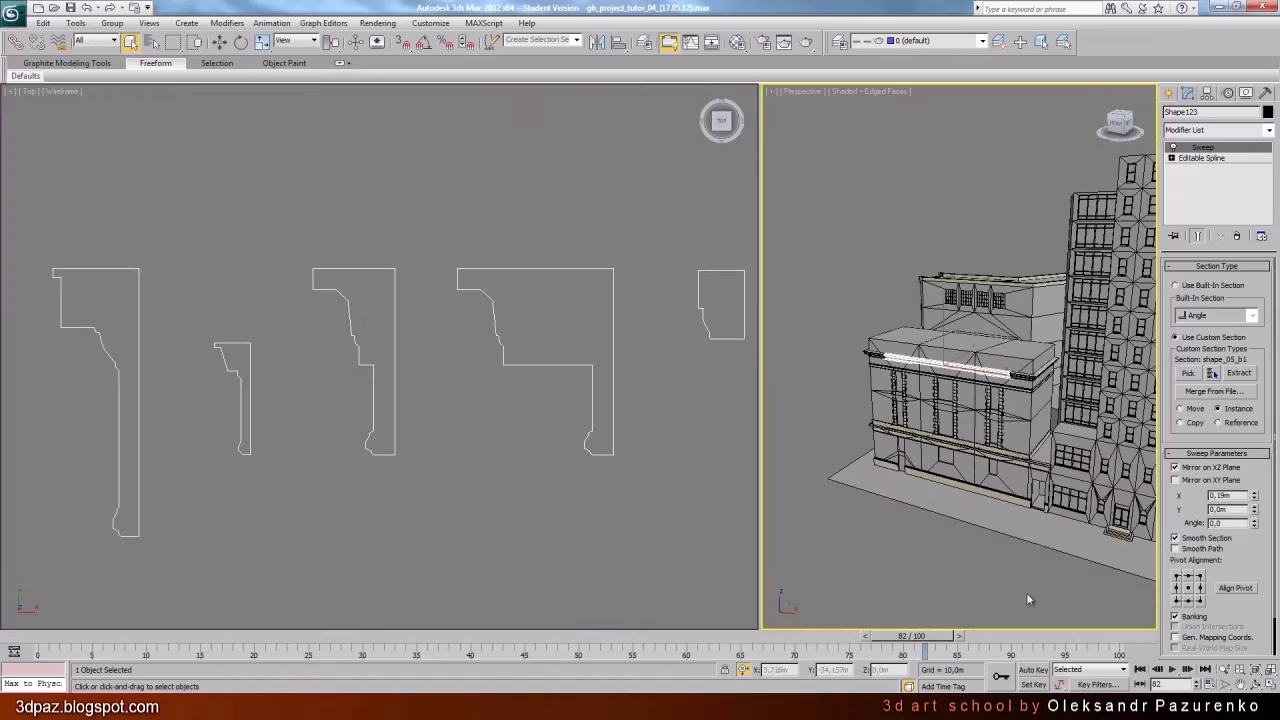
pyautogui.click(544, 464)
pyautogui.click(394, 363)
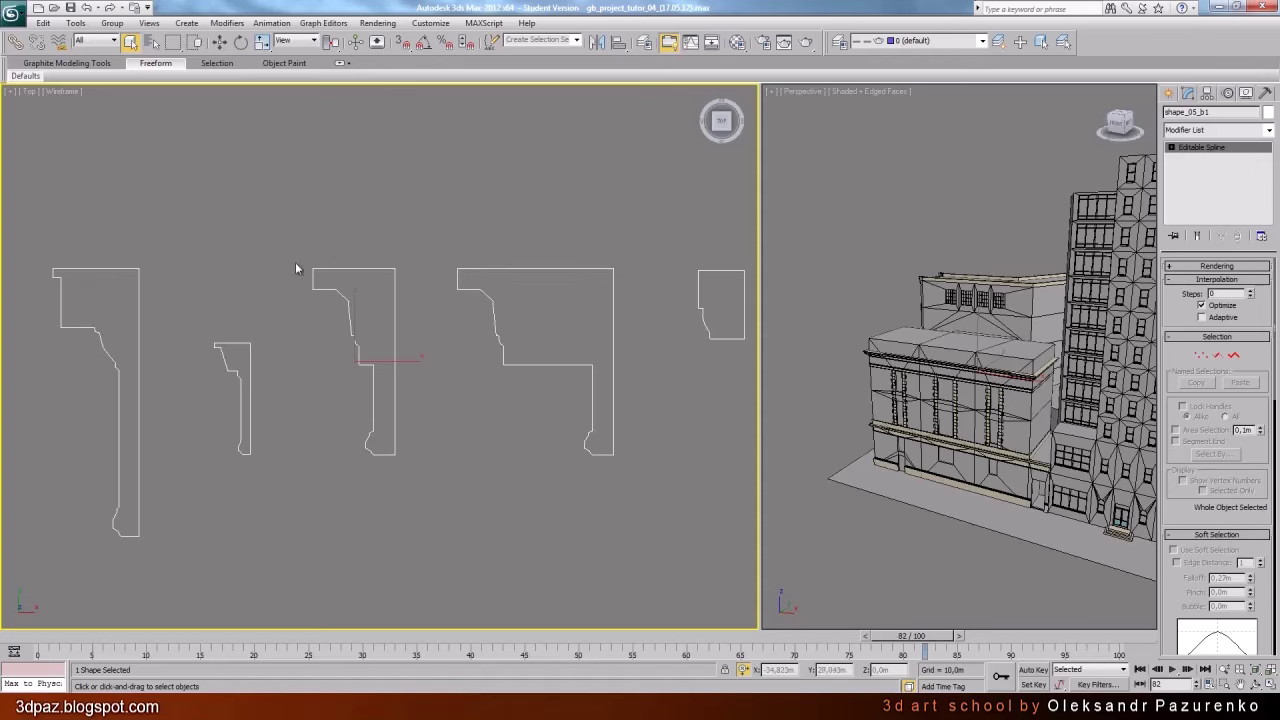
pyautogui.rightClick(900, 572)
pyautogui.hotkey('alt', 'w')
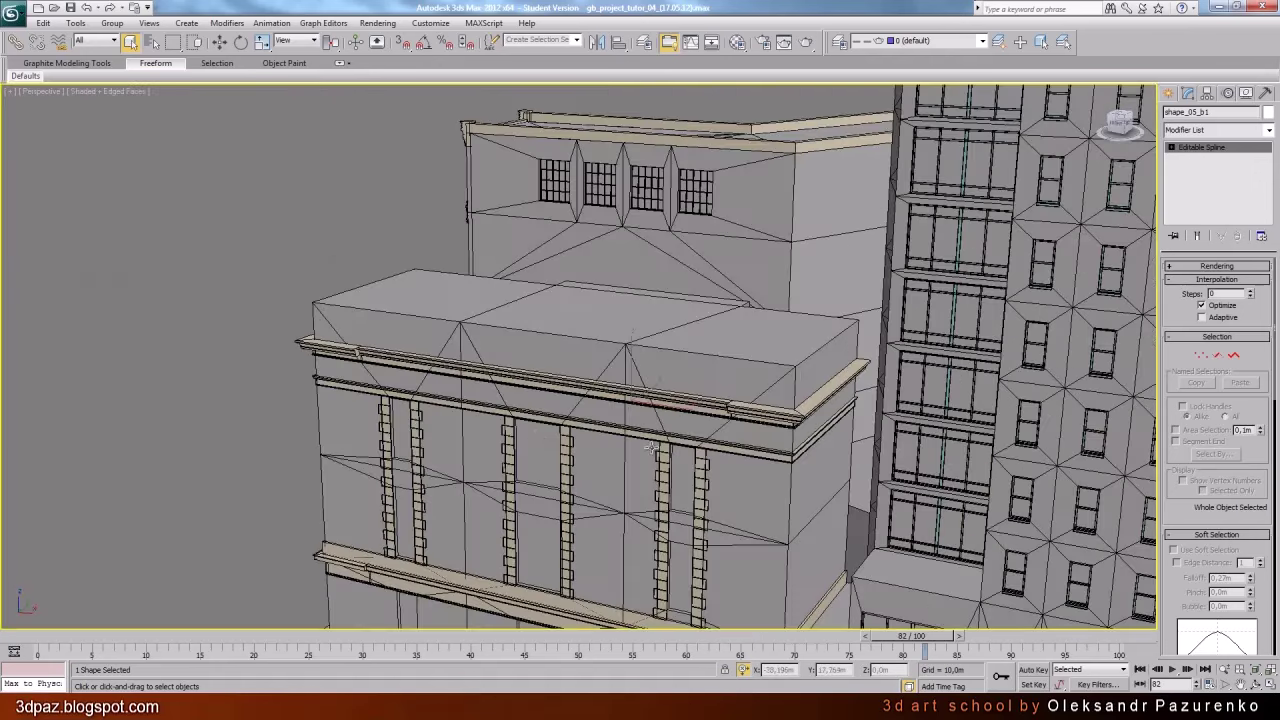
pyautogui.click(200, 306)
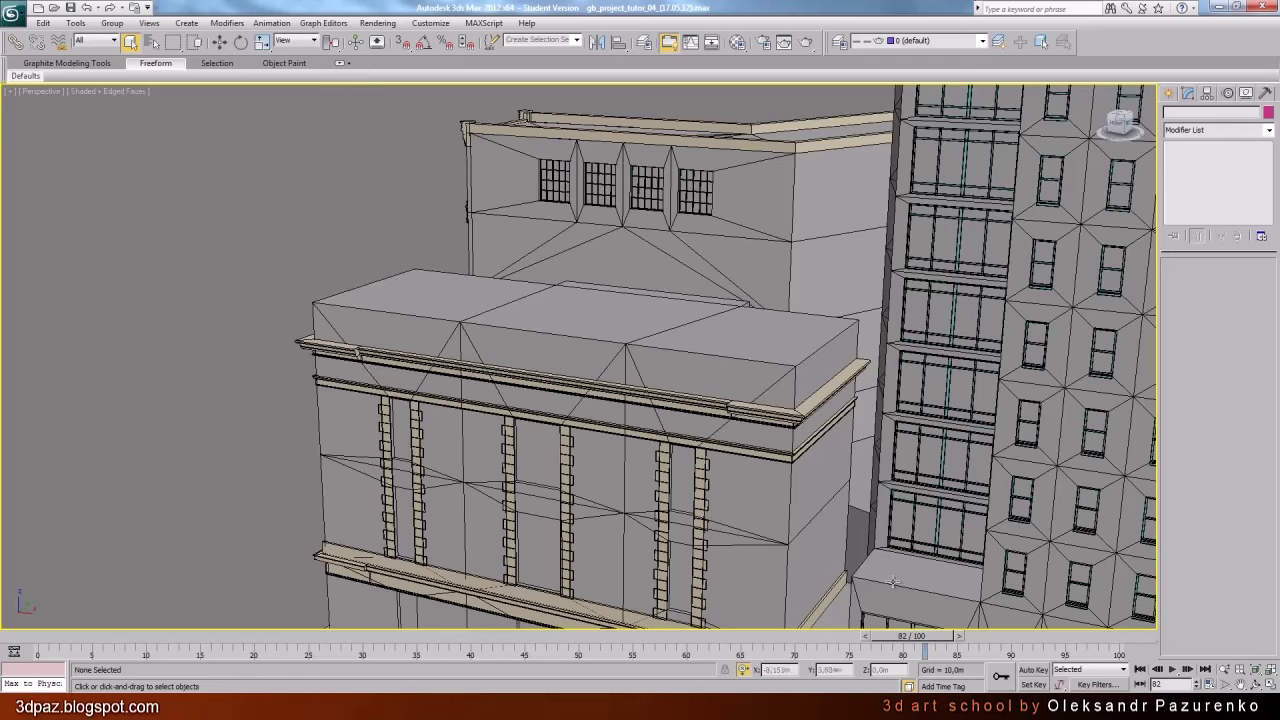
# Examine the middle cornice moulding up close and compare it with the reference photo gb_house_pic_11.jpg
pyautogui.moveTo(354, 411); pyautogui.dragTo(362, 375)
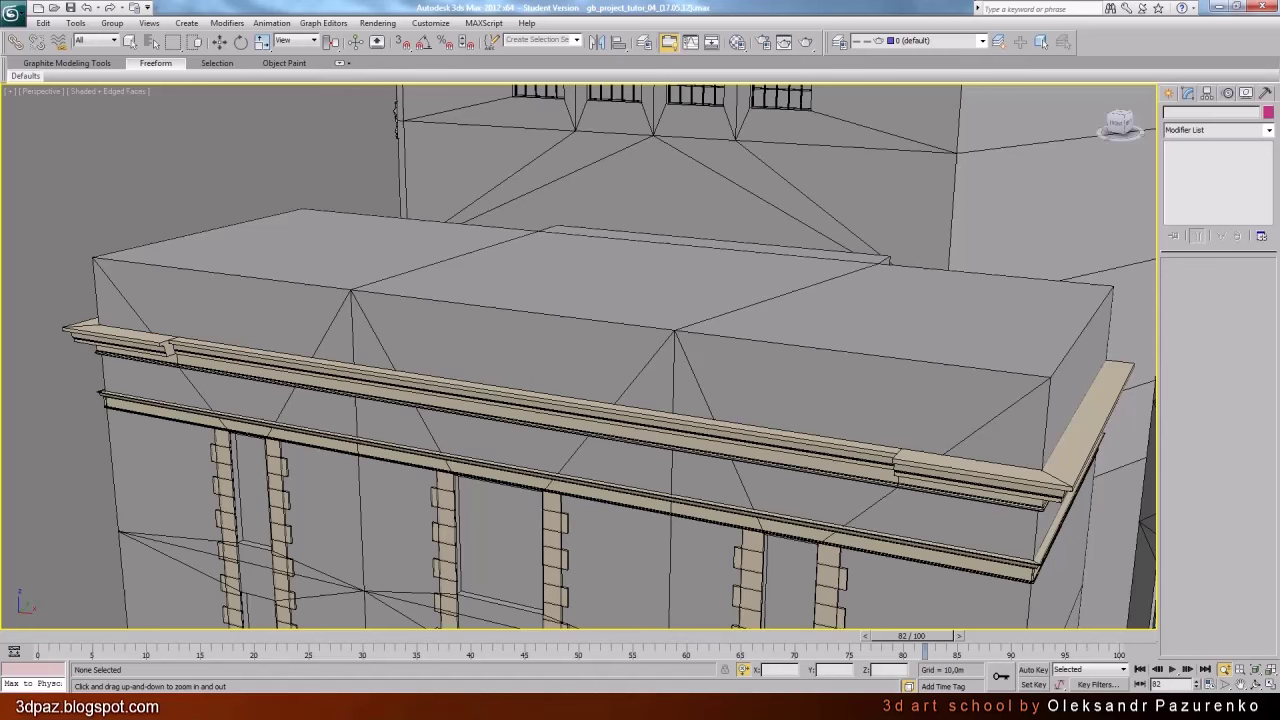
pyautogui.press('q')
pyautogui.click(594, 437)
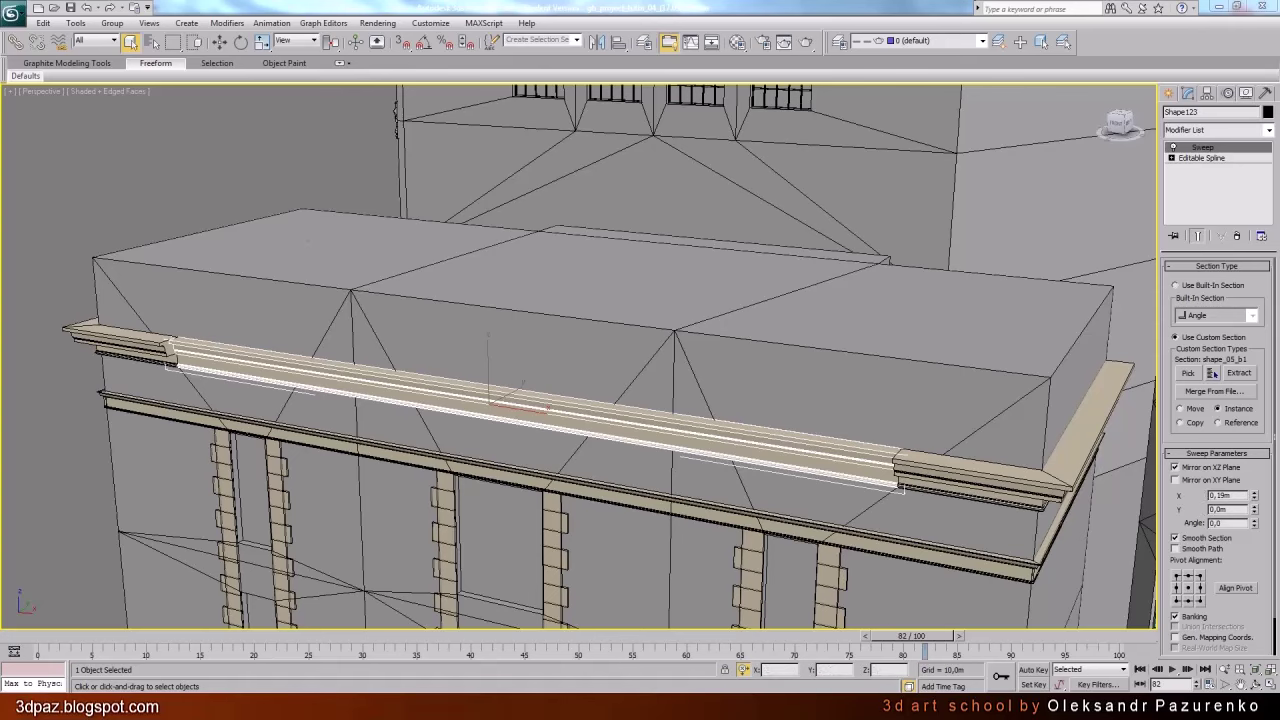
pyautogui.click(408, 700)
pyautogui.scroll(3, 664, 300)
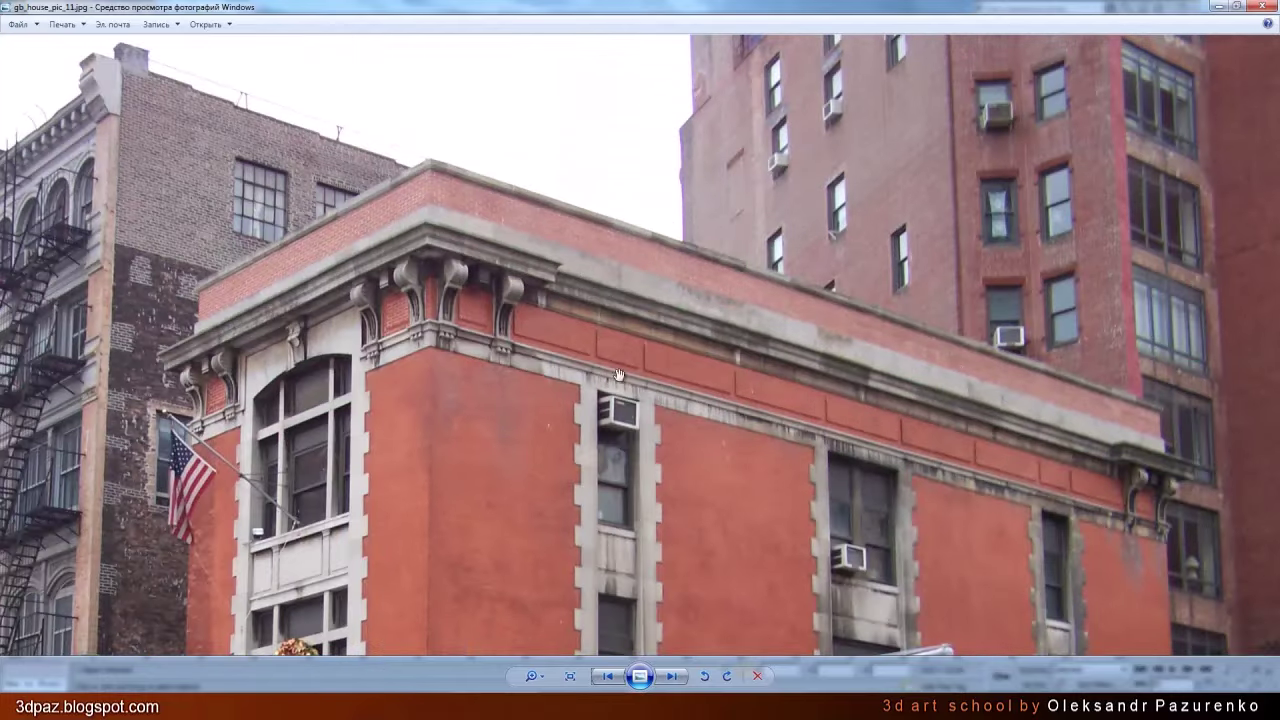
pyautogui.click(257, 700)
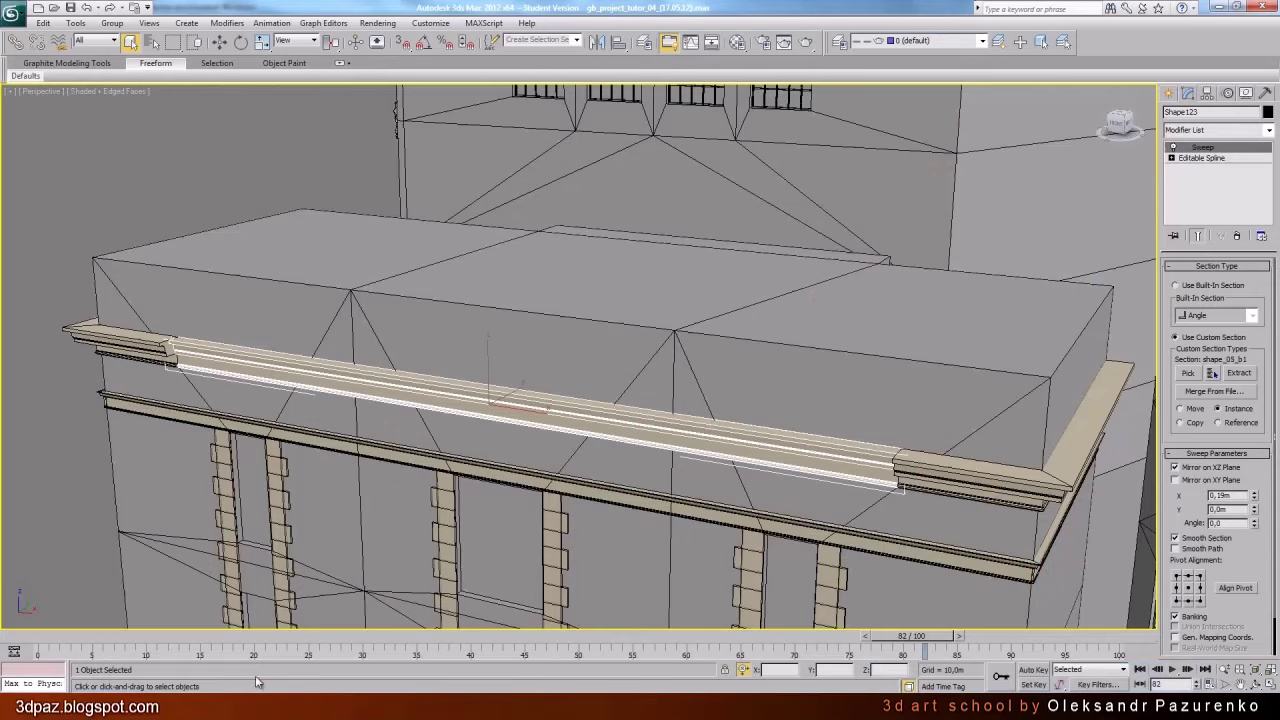
pyautogui.click(252, 173)
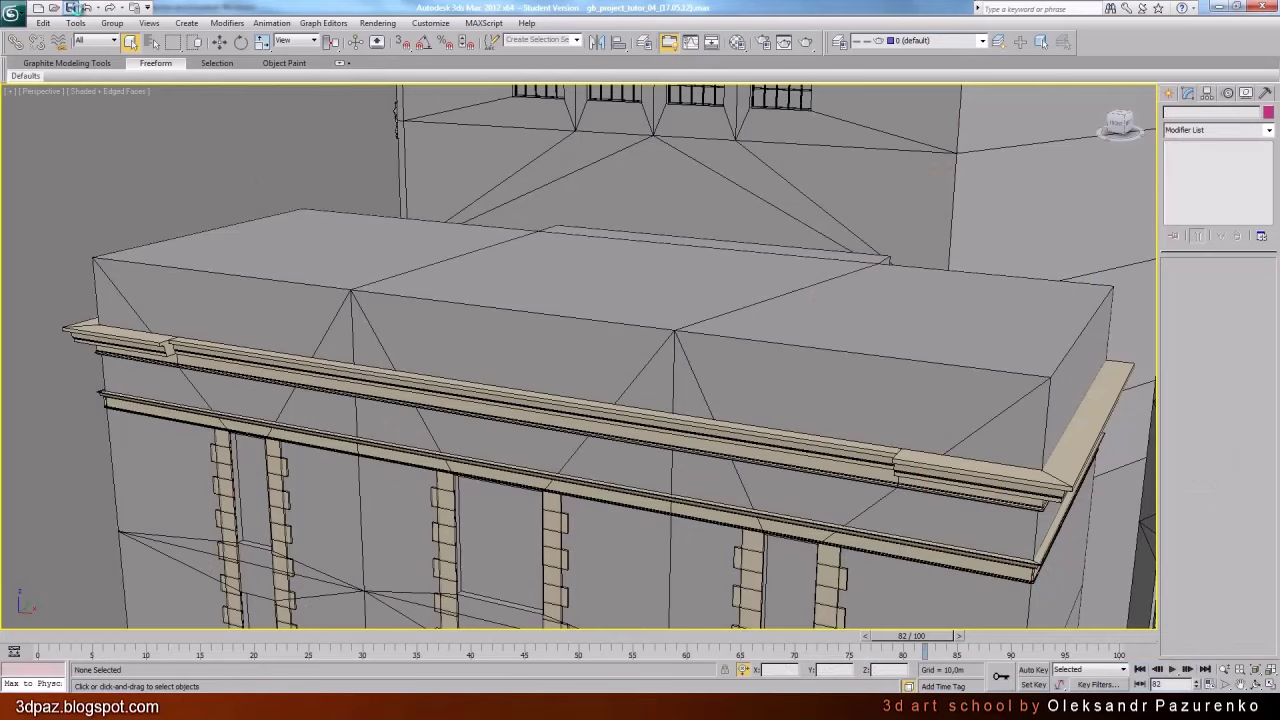
# Undo the last two operations and isolate the band line running just above the cornice
pyautogui.click(86, 8)
pyautogui.click(86, 8)
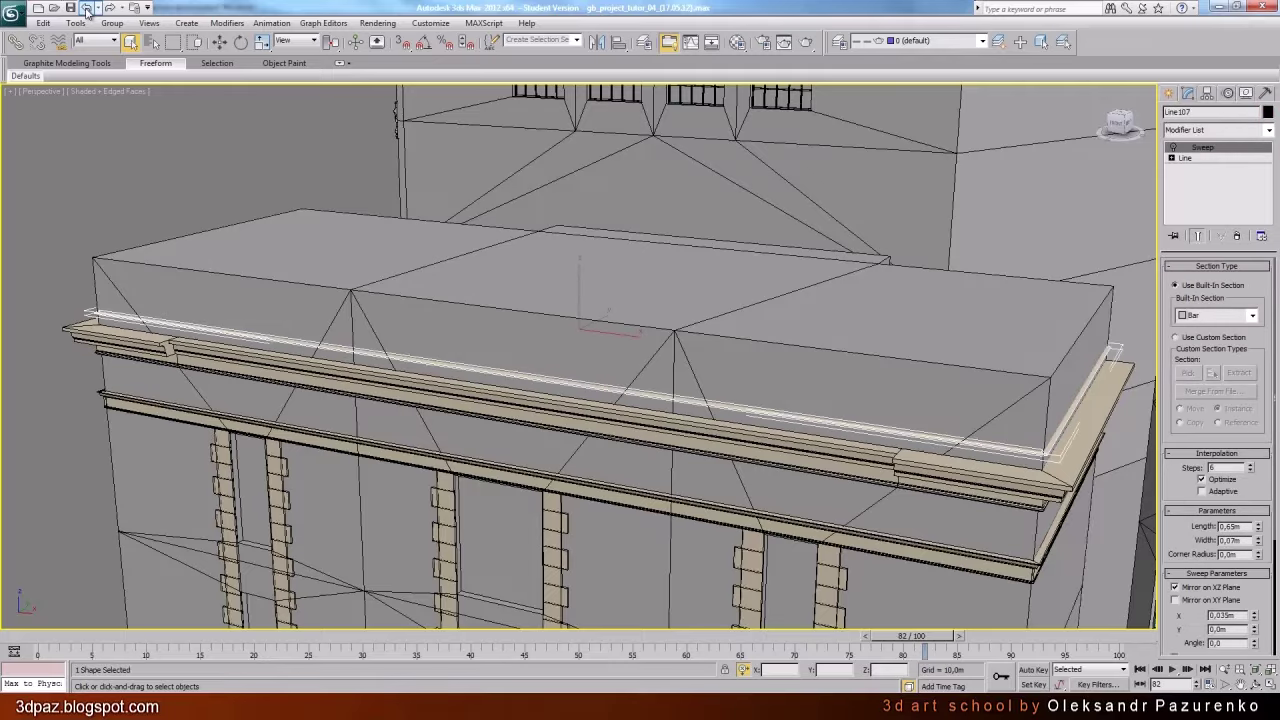
pyautogui.click(1255, 670)
pyautogui.click(1255, 684)
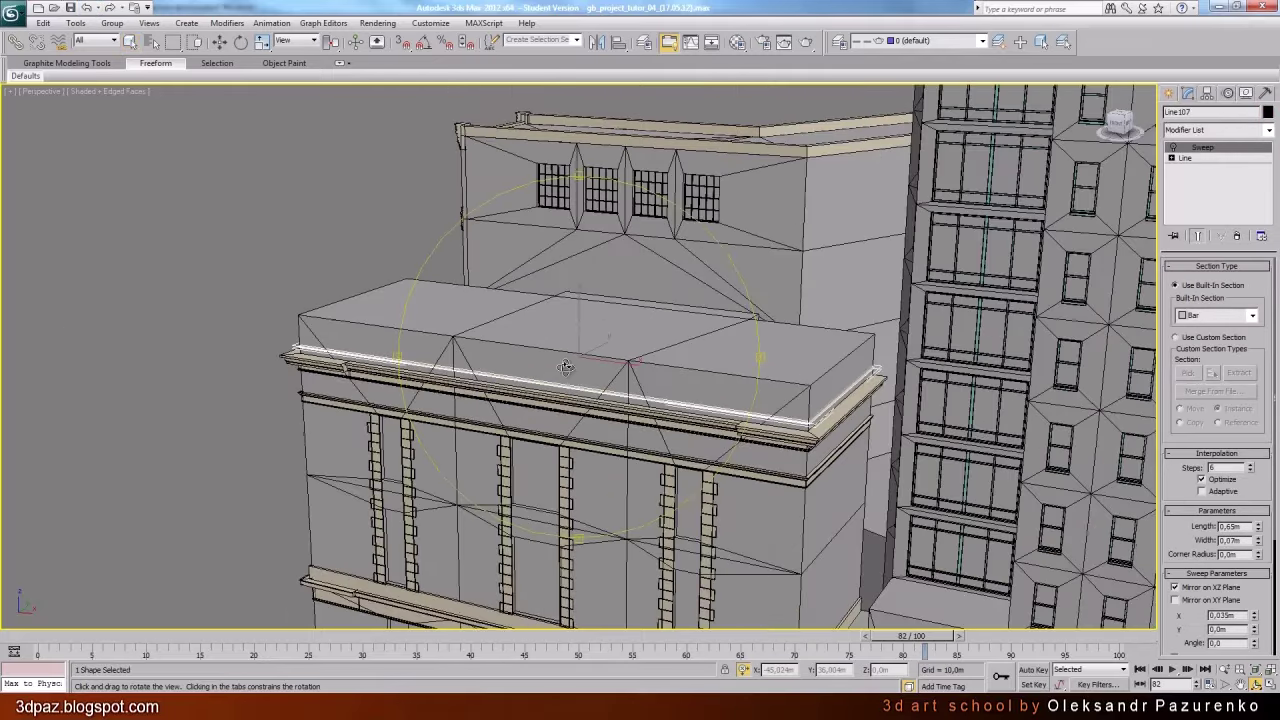
pyautogui.moveTo(568, 366); pyautogui.dragTo(600, 400)
pyautogui.hotkey('alt', 'q')
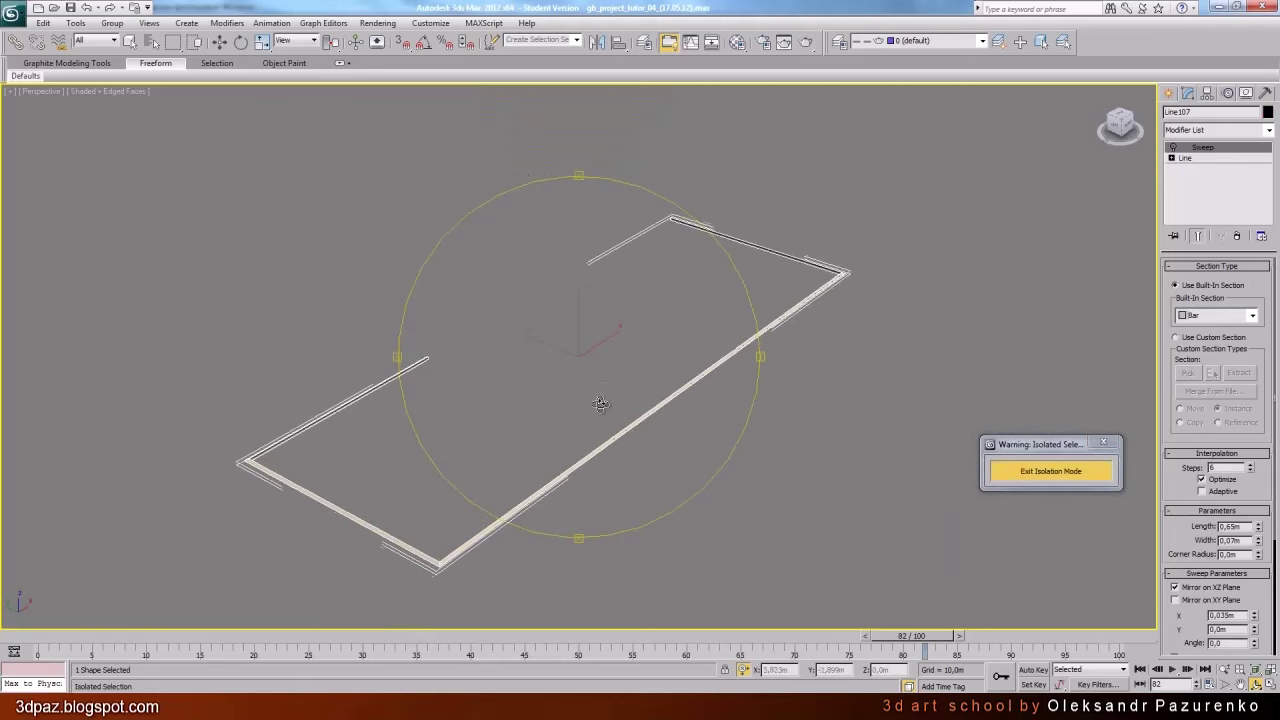
# Select the isolated band line and review its built-in Bar section, dimensions and Sweep parameters
pyautogui.click(130, 41)
pyautogui.click(650, 377)
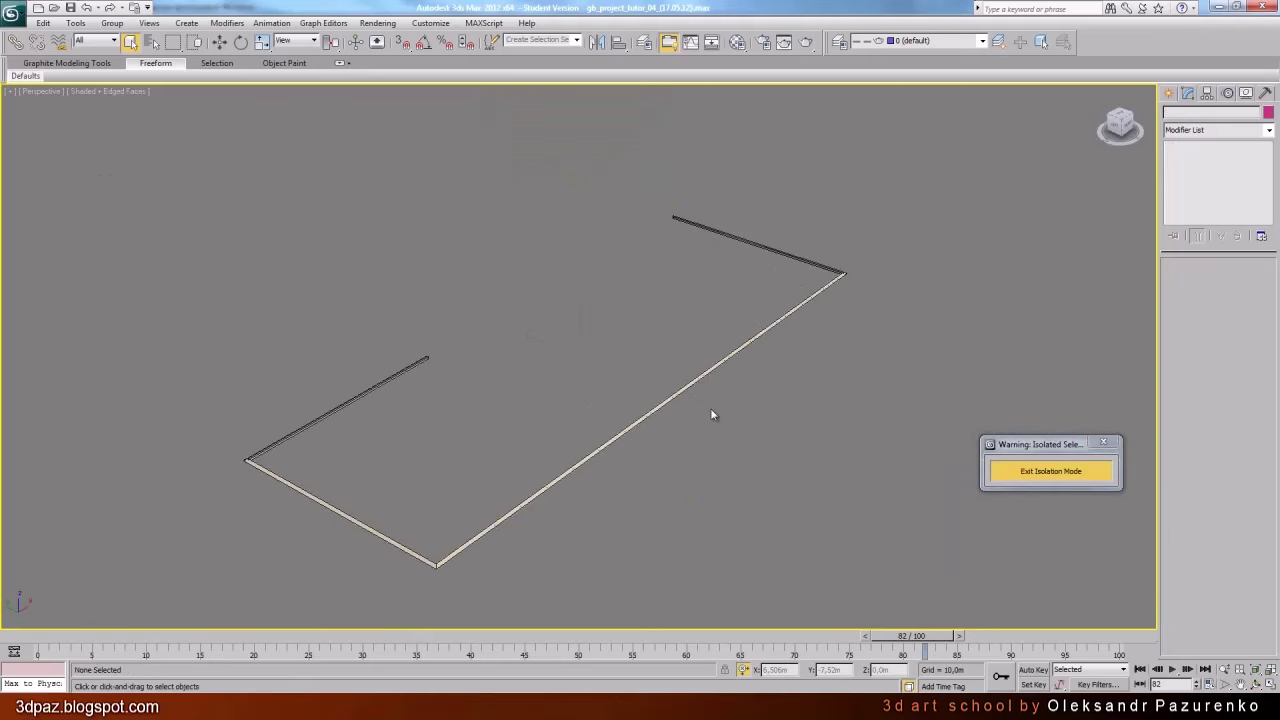
pyautogui.click(671, 393)
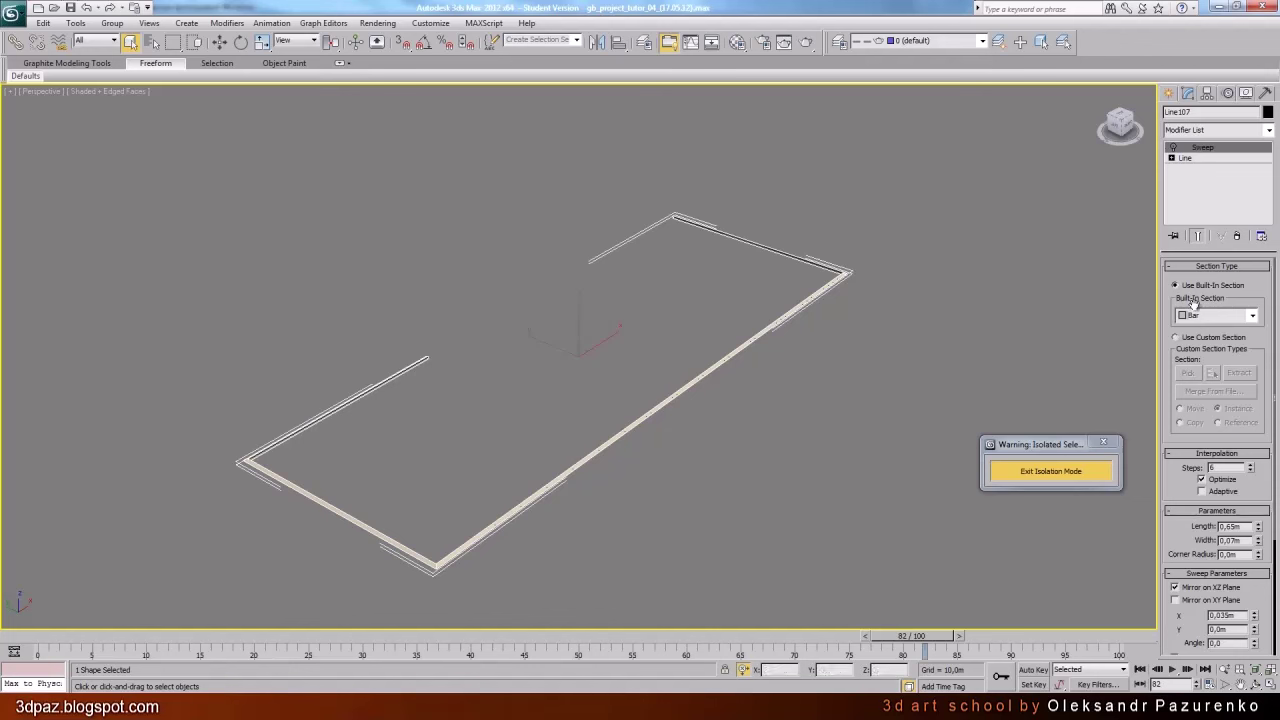
pyautogui.scroll(-3, 1195, 470)
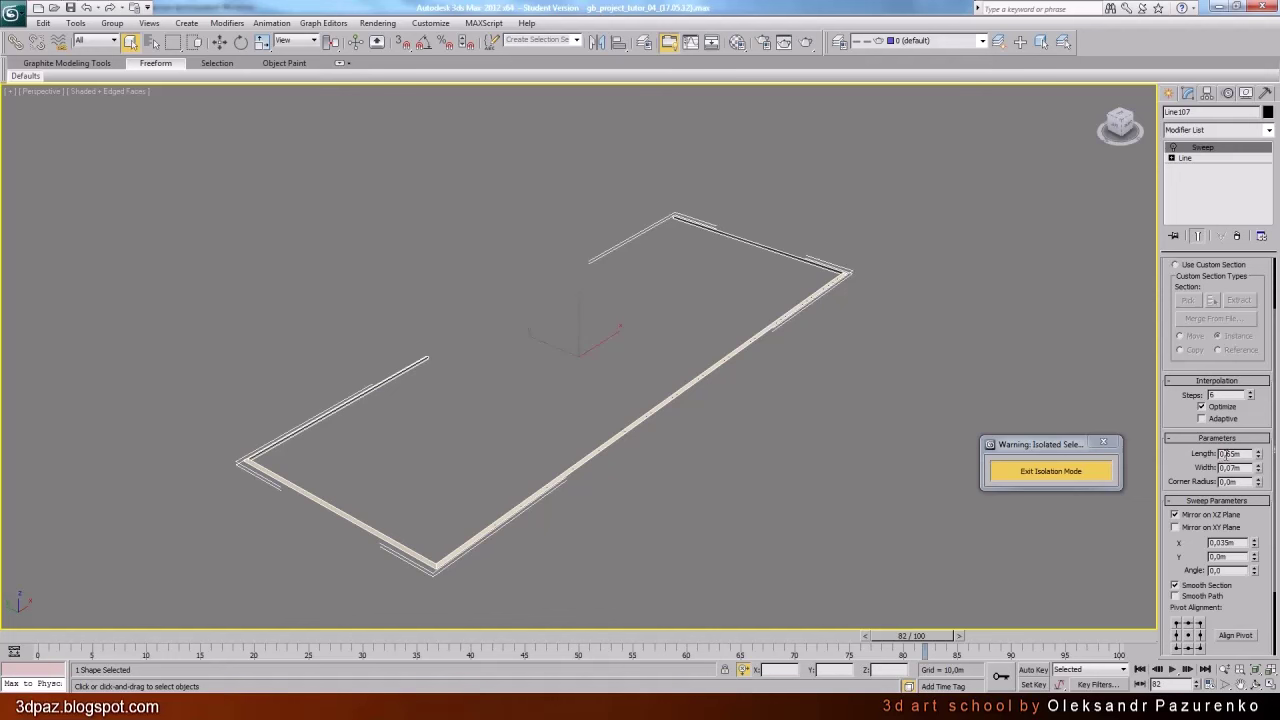
pyautogui.doubleClick(1233, 469)
pyautogui.moveTo(1183, 478); pyautogui.dragTo(1181, 390)
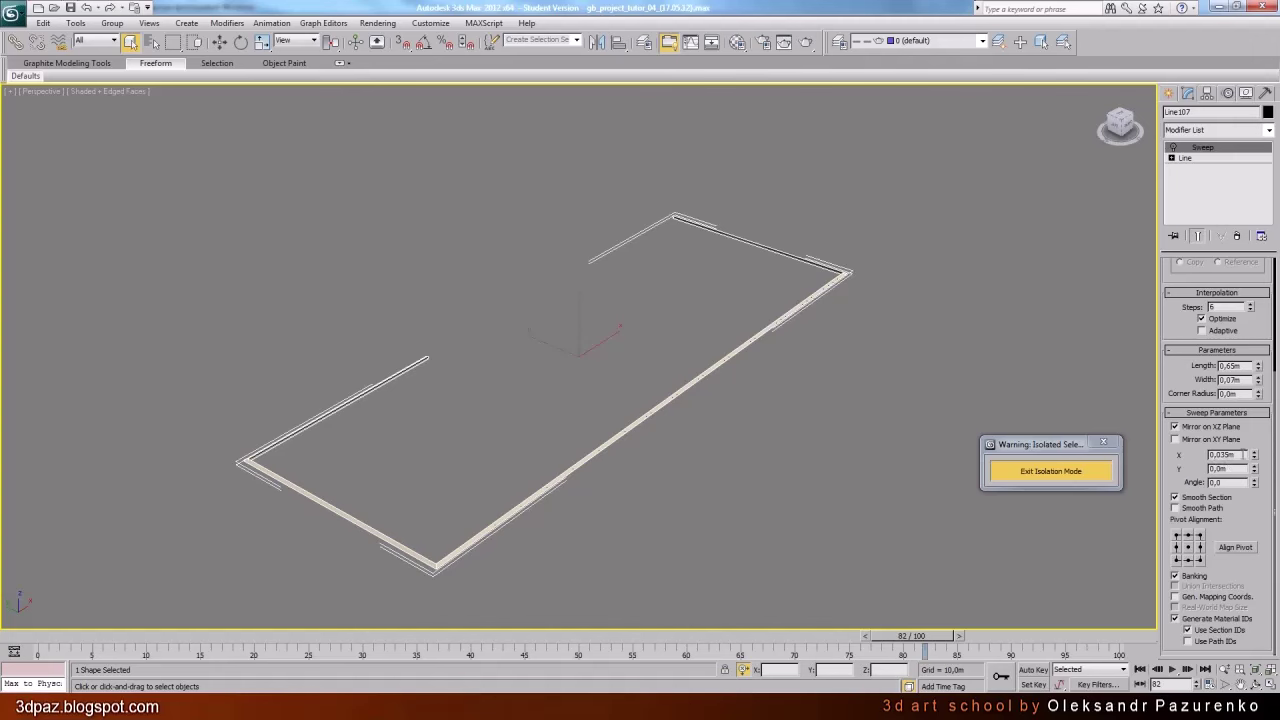
# Exit isolation mode and turn on the Sweep modifier of the Bar-section band above the cornice
pyautogui.click(1062, 472)
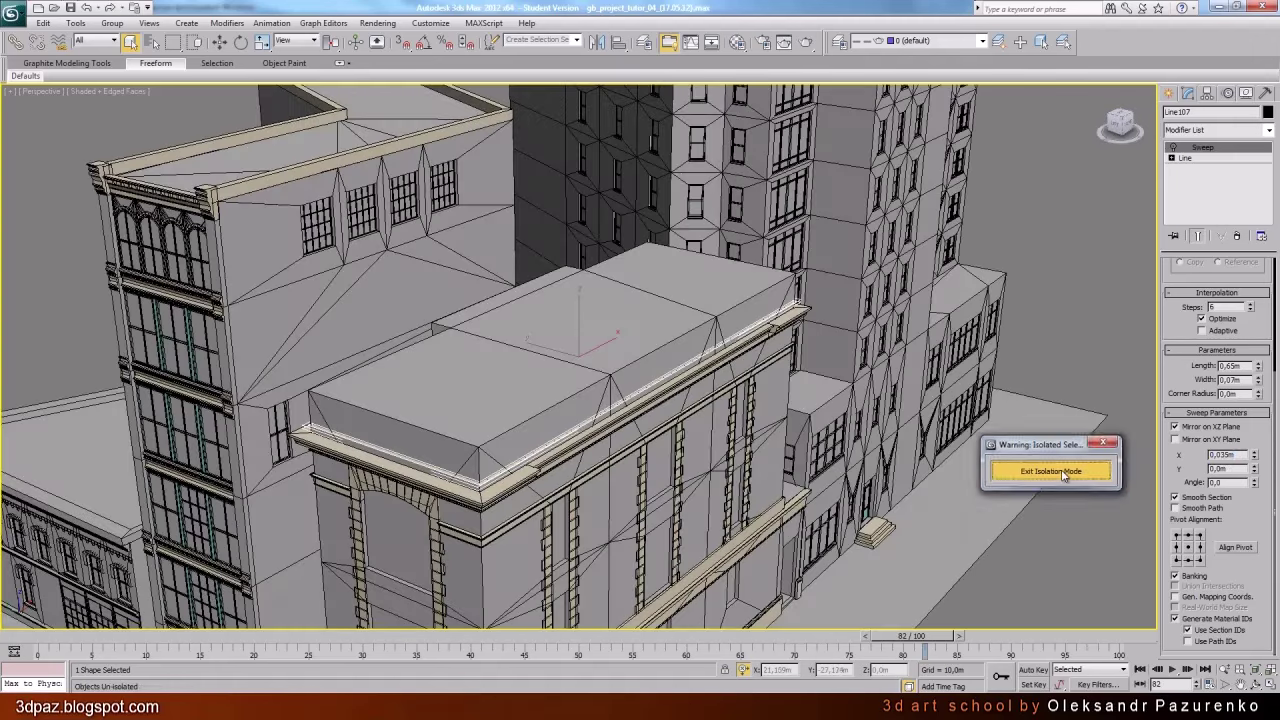
pyautogui.click(1173, 148)
pyautogui.click(1256, 671)
# Examine the swept band above the cornice and compare the roof edge with the reference photo gb_house_pic_11.jpg
pyautogui.click(1255, 684)
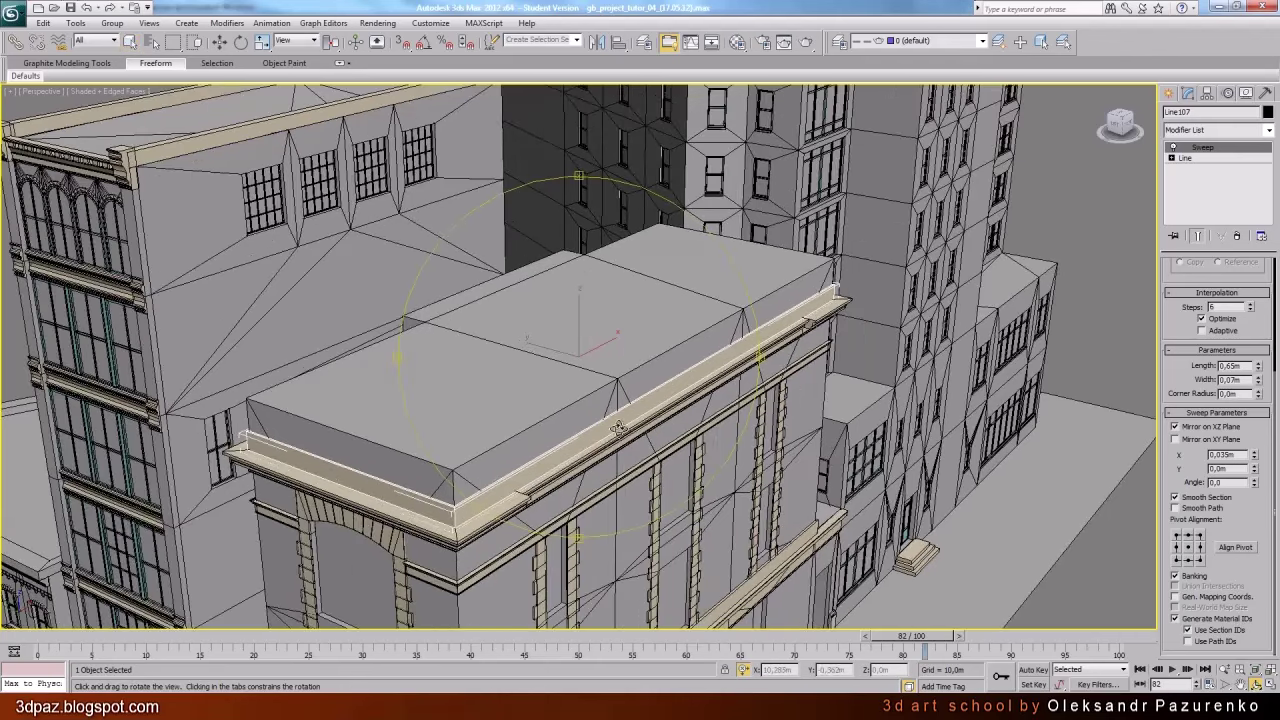
pyautogui.moveTo(669, 449); pyautogui.dragTo(589, 403)
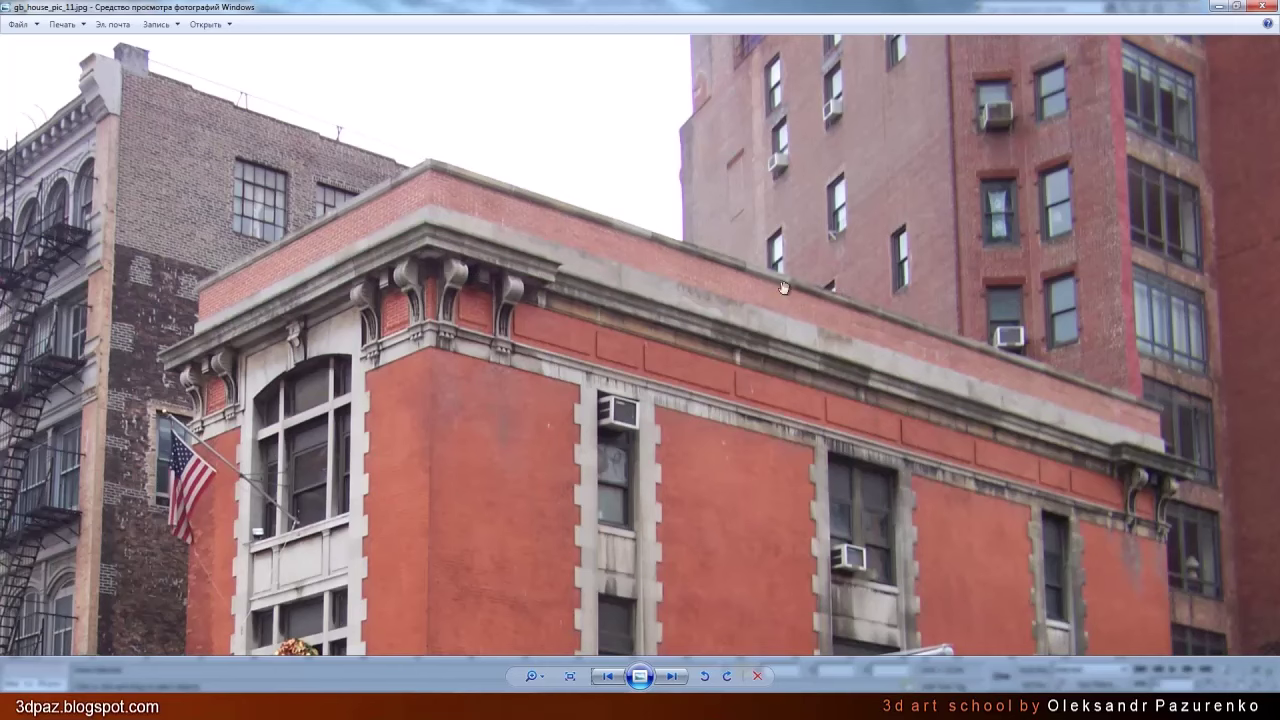
pyautogui.moveTo(474, 200); pyautogui.dragTo(465, 190)
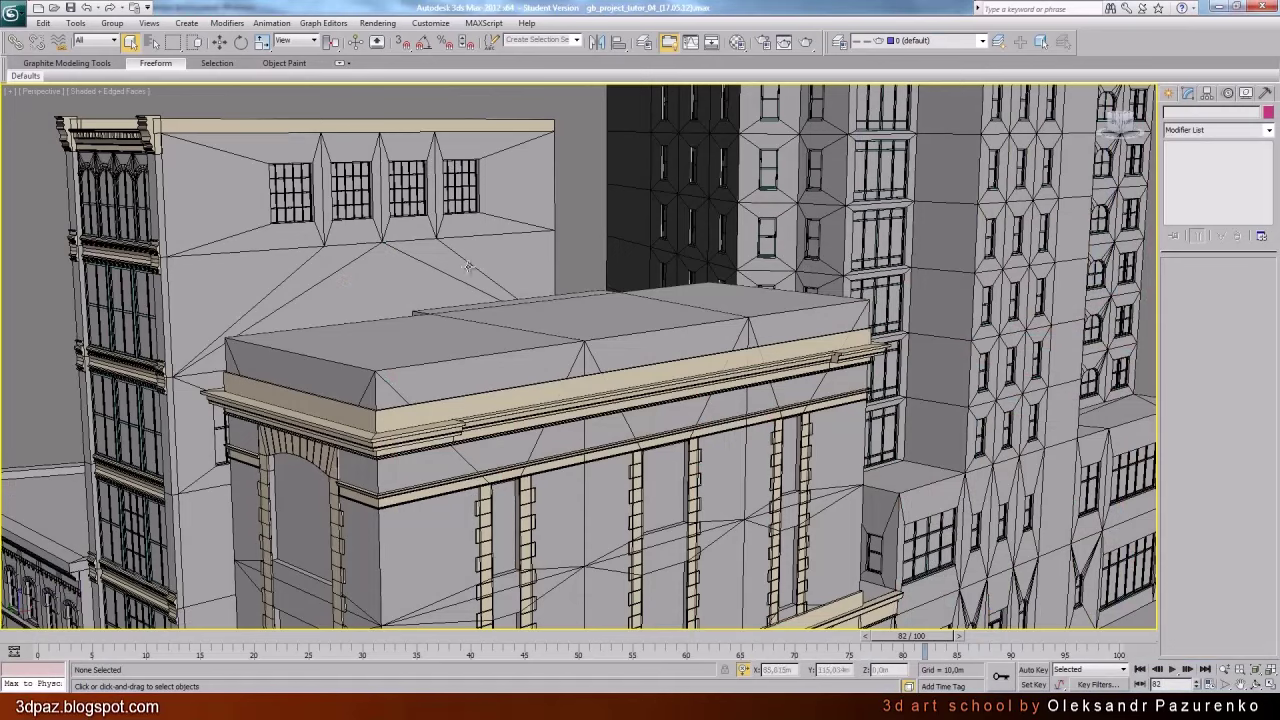
# Undo the last operation, isolate the roof-edge line that uses custom section shape_07_b1, and view its path from above
pyautogui.click(88, 8)
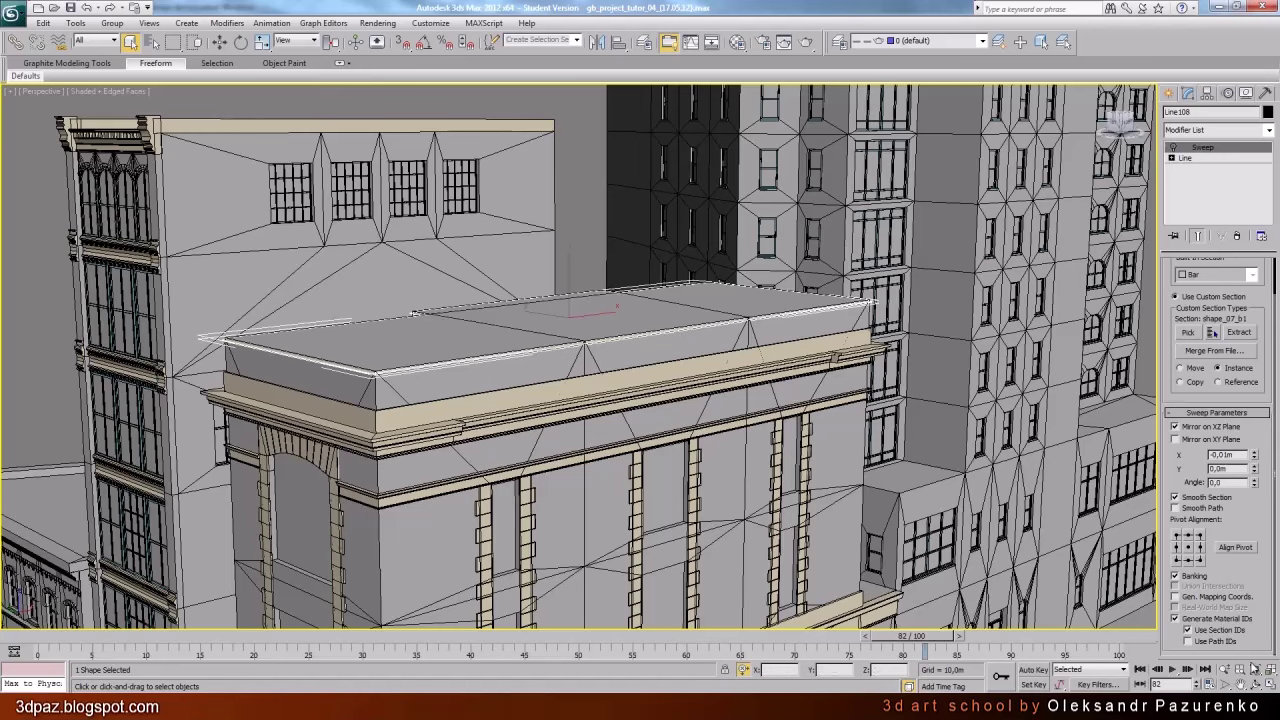
pyautogui.click(1254, 684)
pyautogui.moveTo(632, 386); pyautogui.dragTo(638, 394)
pyautogui.keyDown('alt'); pyautogui.moveTo(638, 393); pyautogui.dragTo(637, 400, button='middle'); pyautogui.keyUp('alt')
pyautogui.hotkey('alt', 'q')
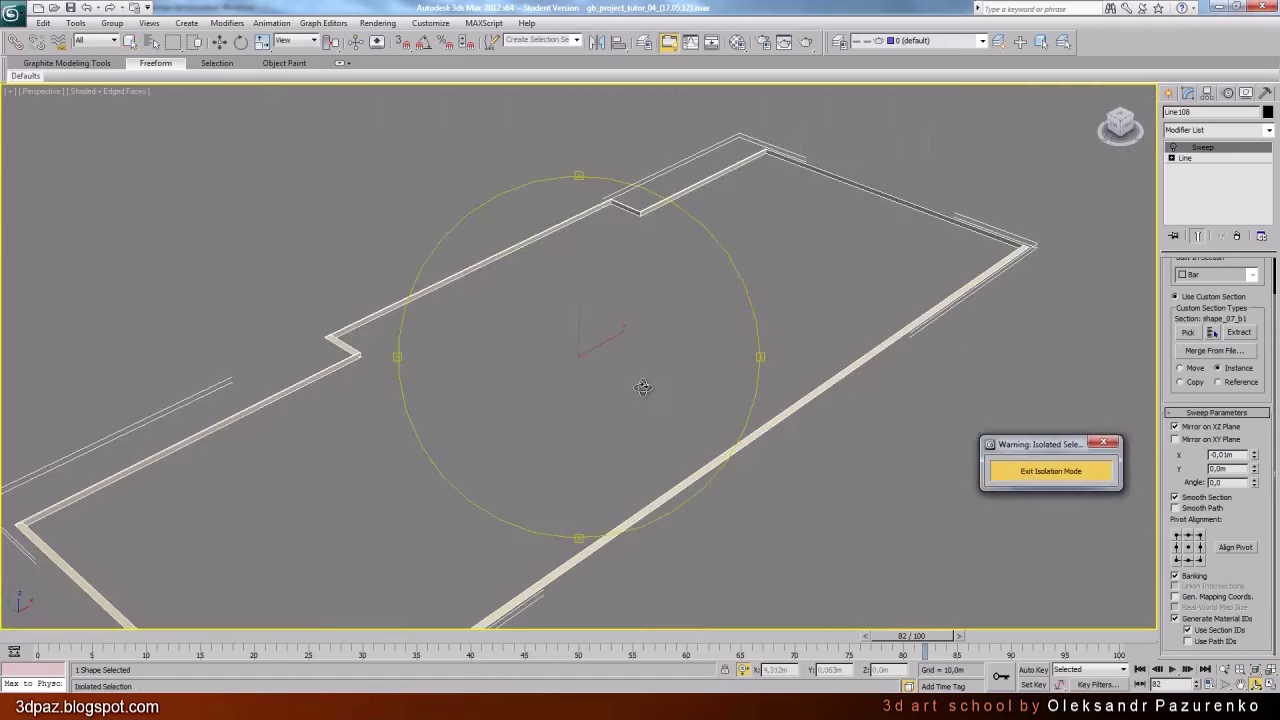
# Exit isolation mode and turn on the Sweep modifier of the roof-edge line that uses custom section shape_07_b1
pyautogui.scroll(-3, 645, 375)
pyautogui.click(1030, 478)
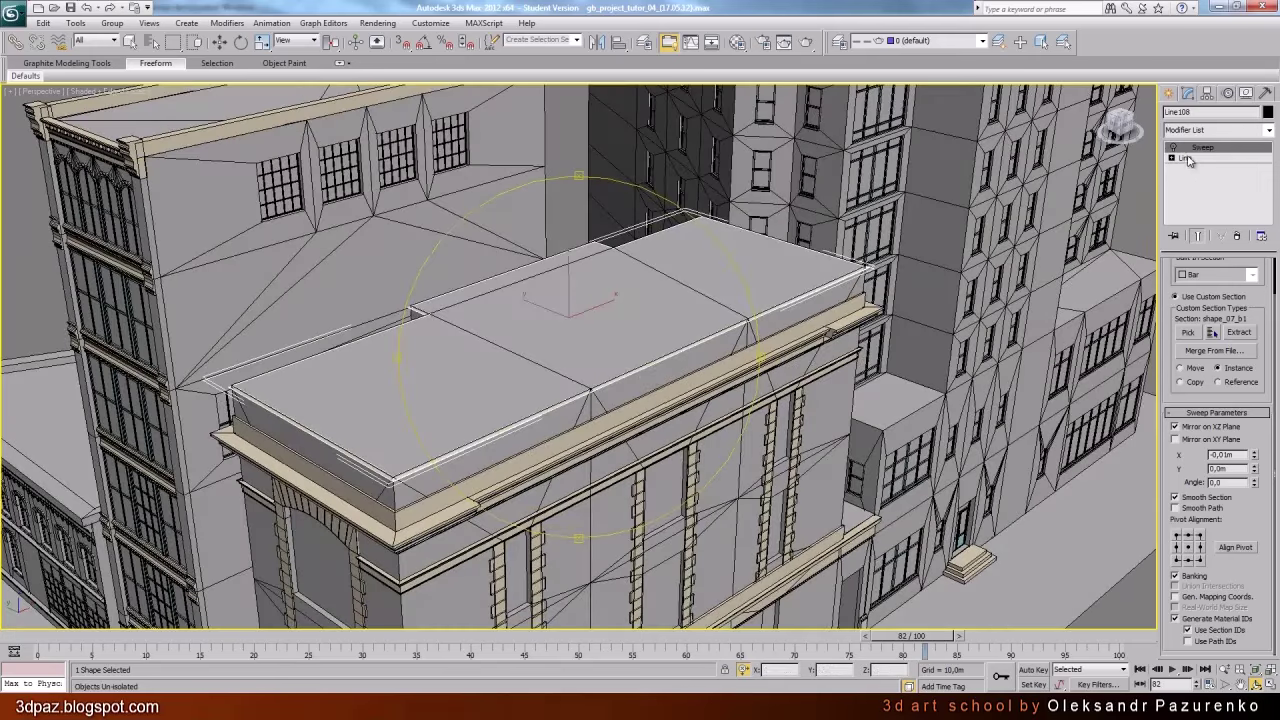
pyautogui.click(1174, 148)
pyautogui.moveTo(734, 329); pyautogui.dragTo(729, 315)
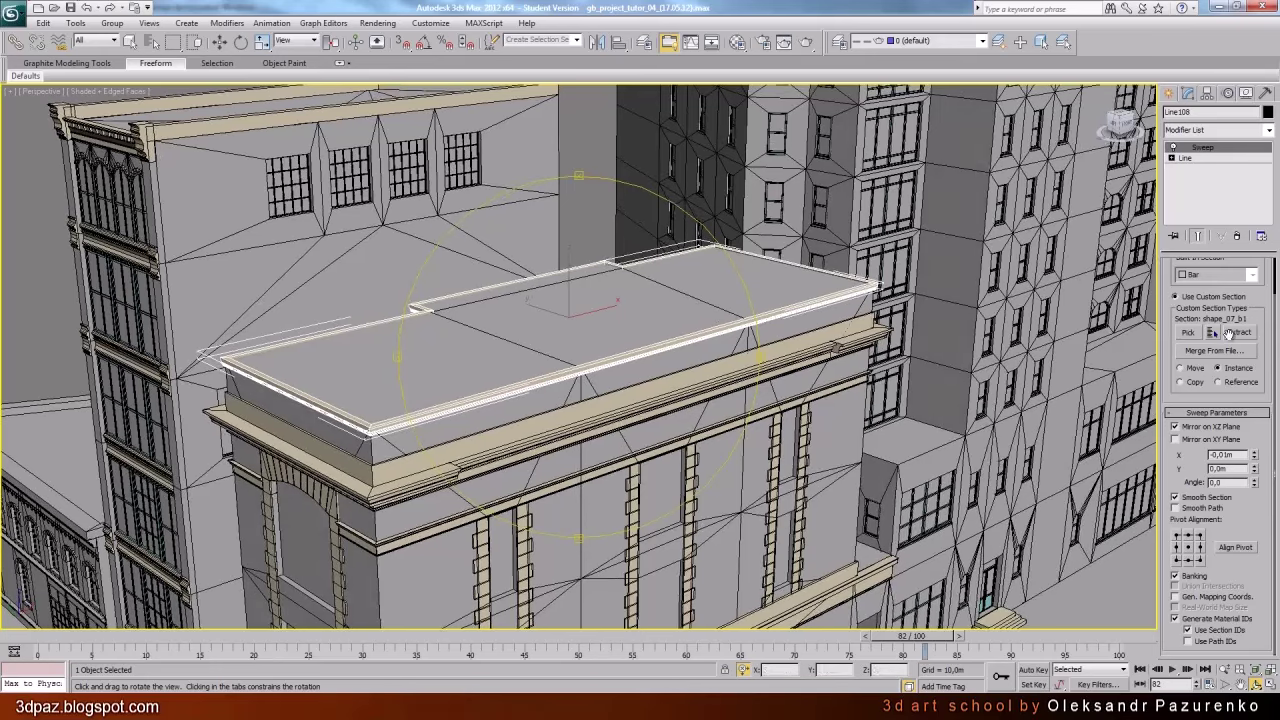
pyautogui.scroll(2, 1168, 388)
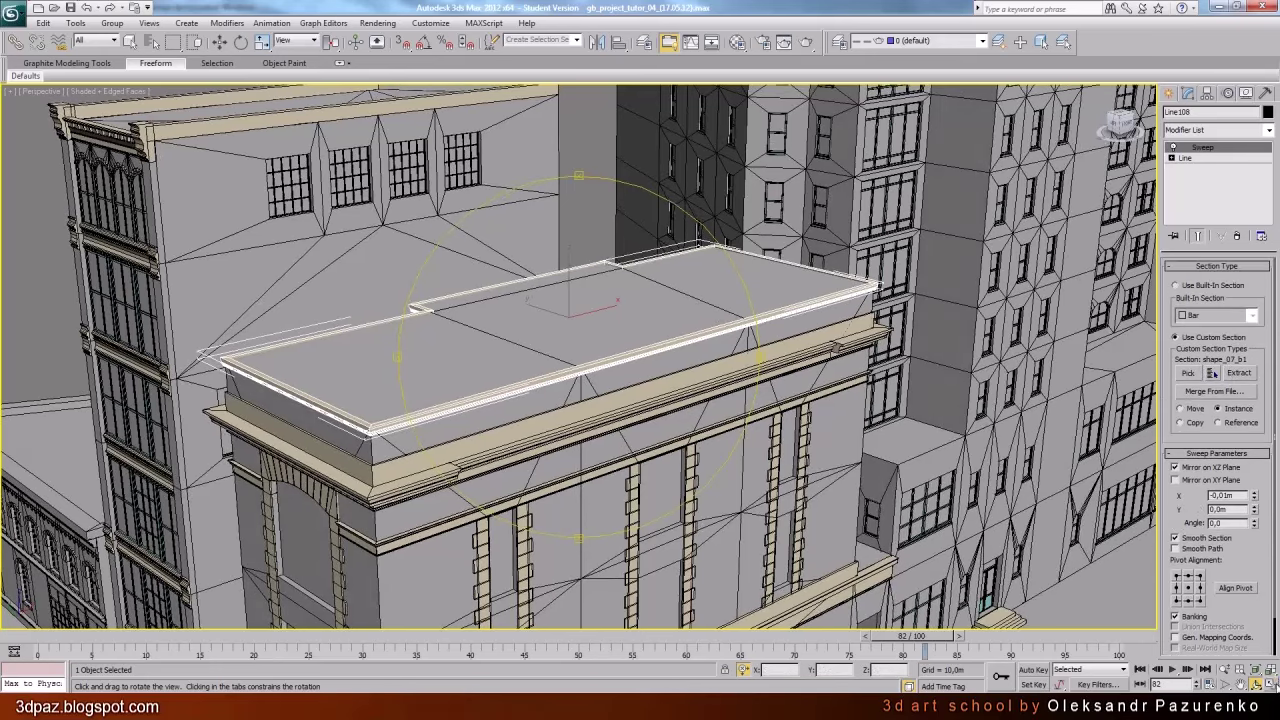
# Examine the roof-edge section profile beside the cornice profile in the Top view, and return to the full perspective view
pyautogui.click(1271, 684)
pyautogui.scroll(4, 434, 371)
pyautogui.moveTo(486, 331); pyautogui.dragTo(386, 341, button='middle')
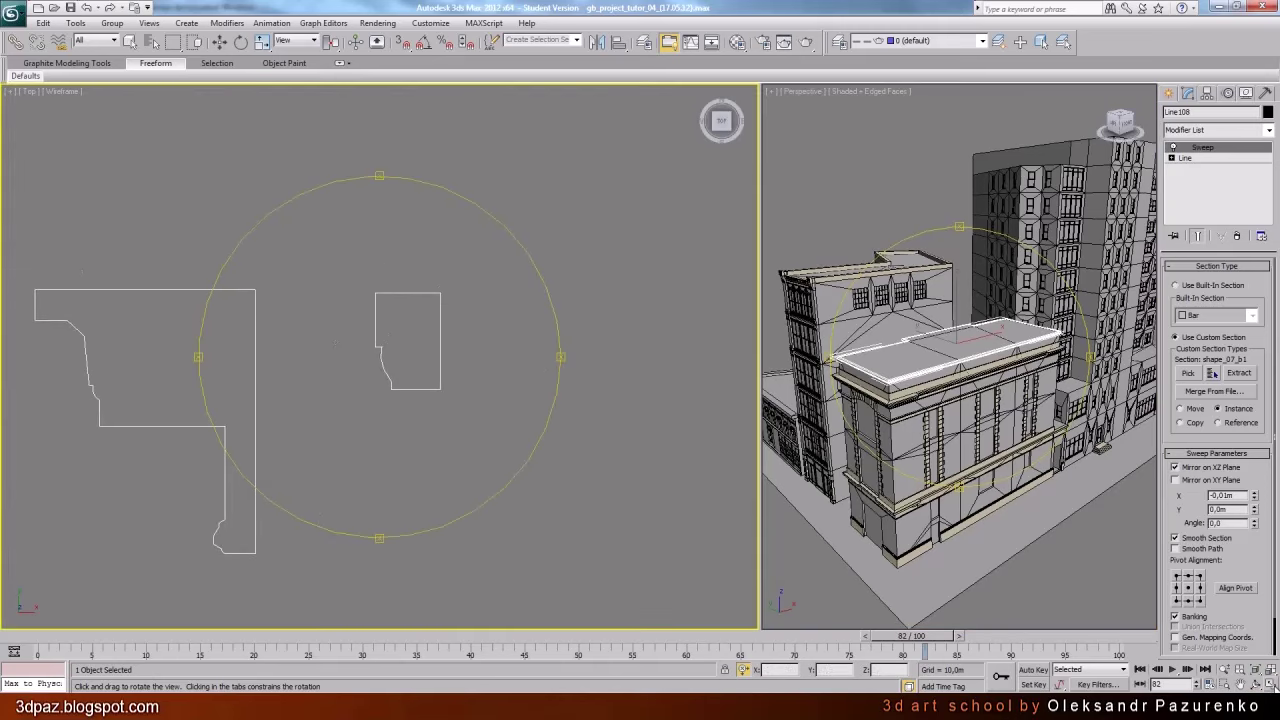
pyautogui.click(1270, 685)
pyautogui.click(1270, 685)
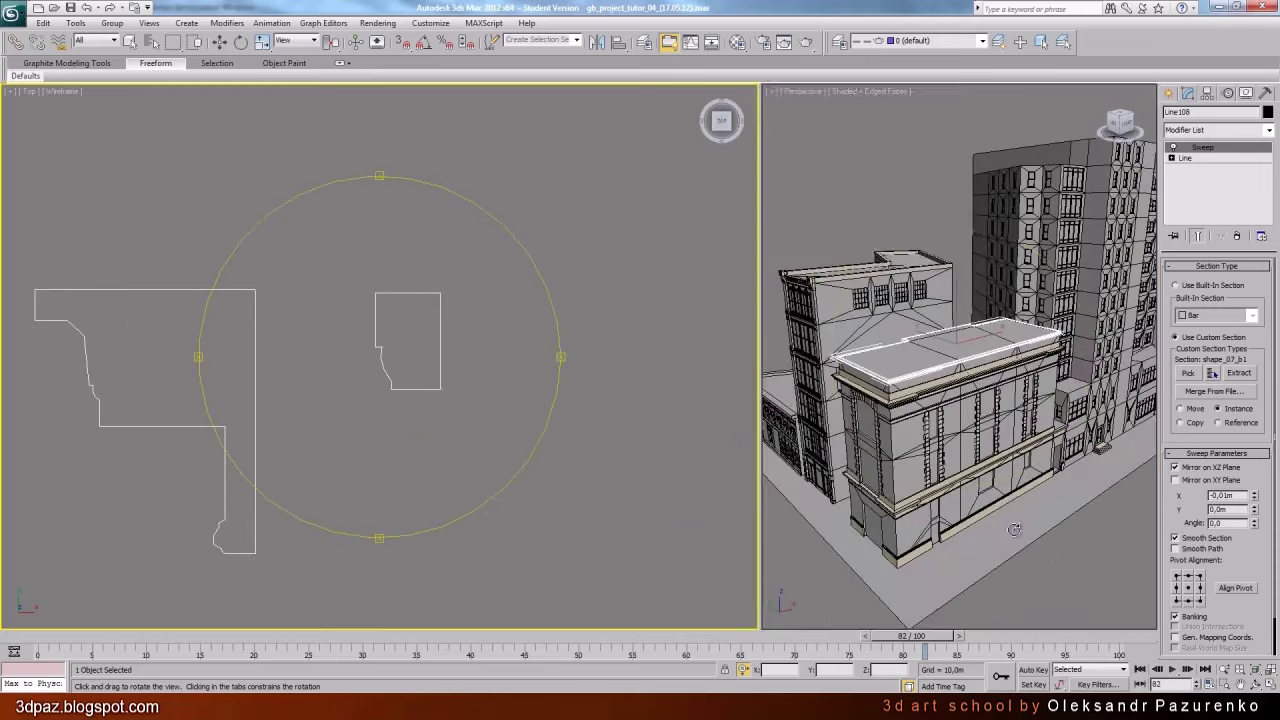
pyautogui.click(1014, 529)
pyautogui.click(1271, 684)
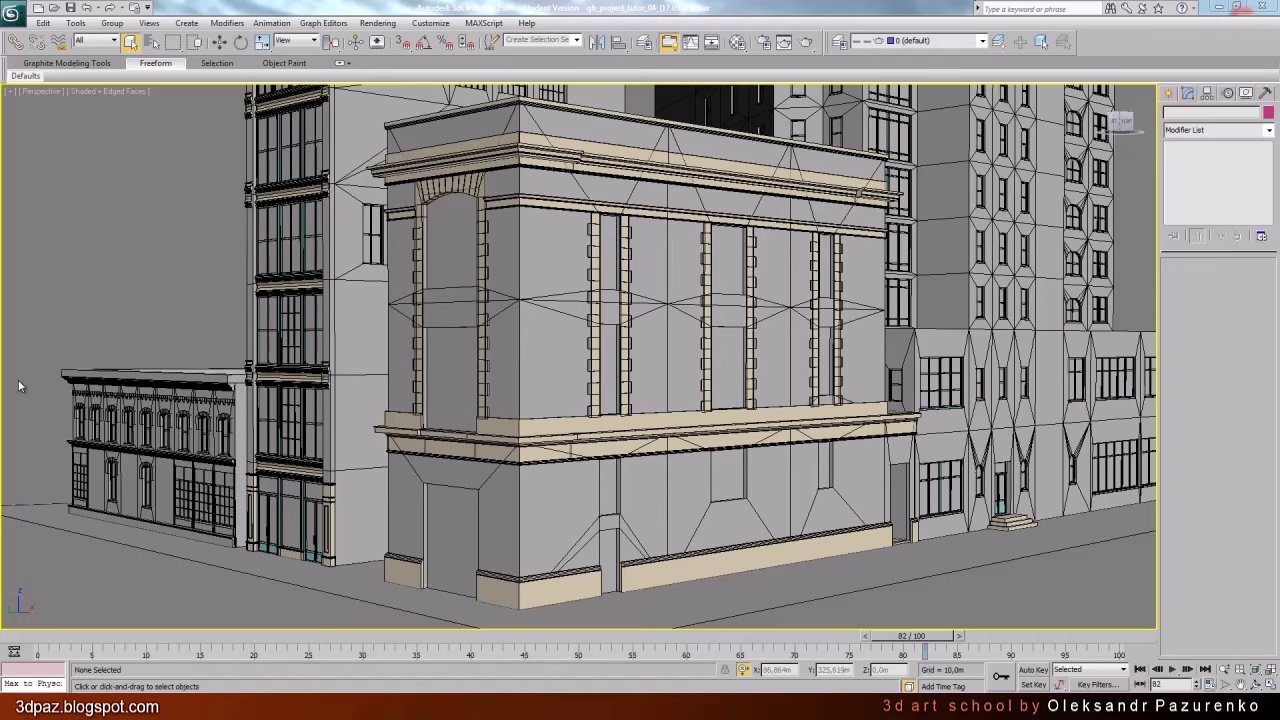
# Review the building shaded without edges and check the ground-floor doorway arch in the reference photo new_york_fire_truck_hook_ladder_8.jpg
pyautogui.press('F4')
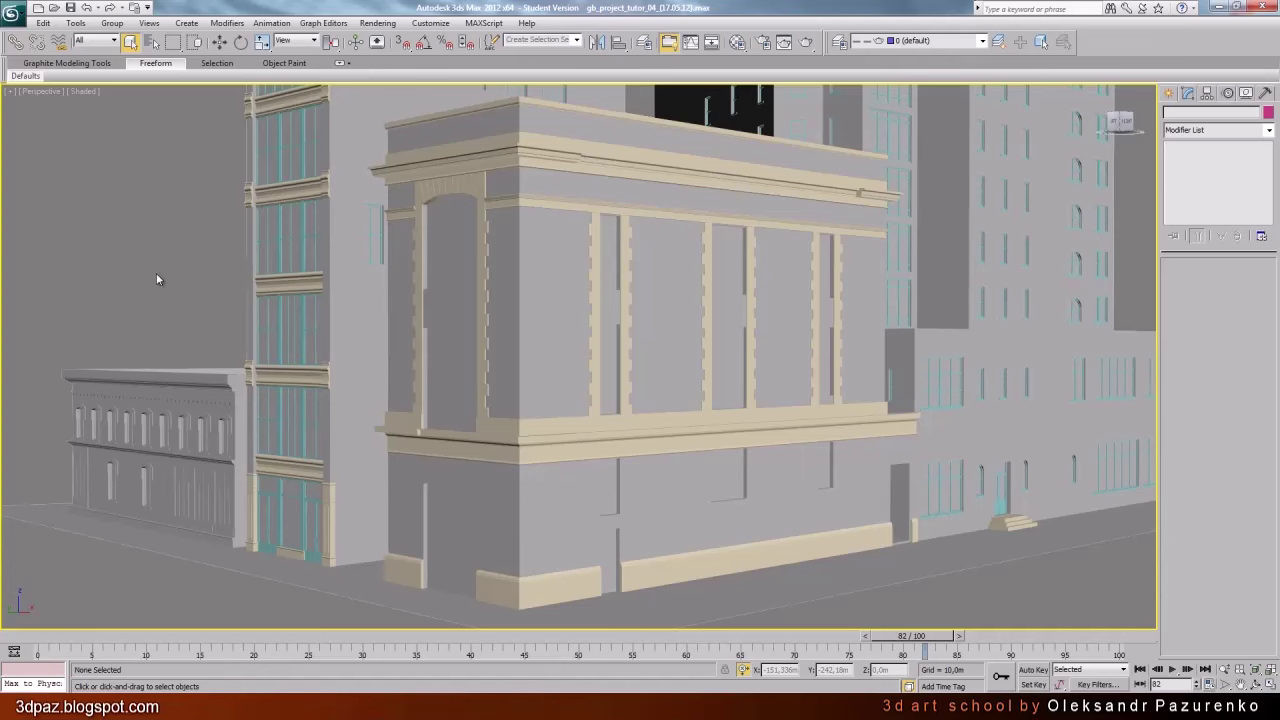
pyautogui.press('F4')
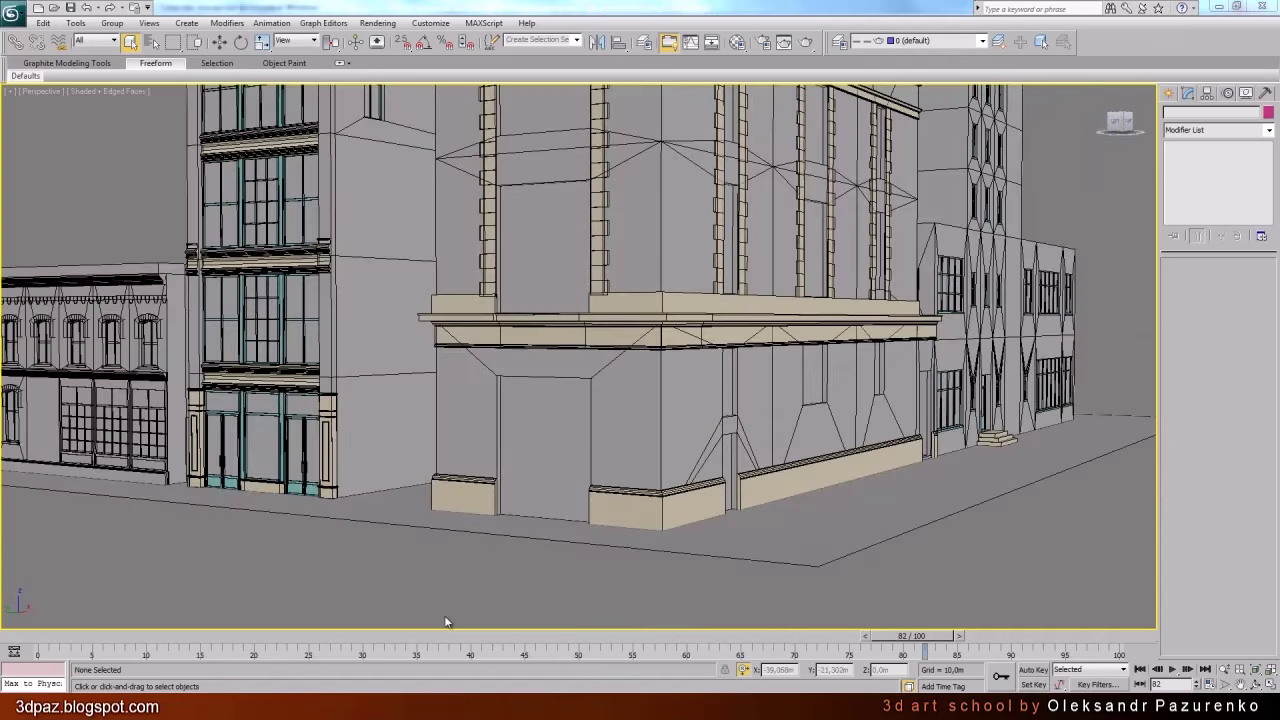
pyautogui.click(428, 706)
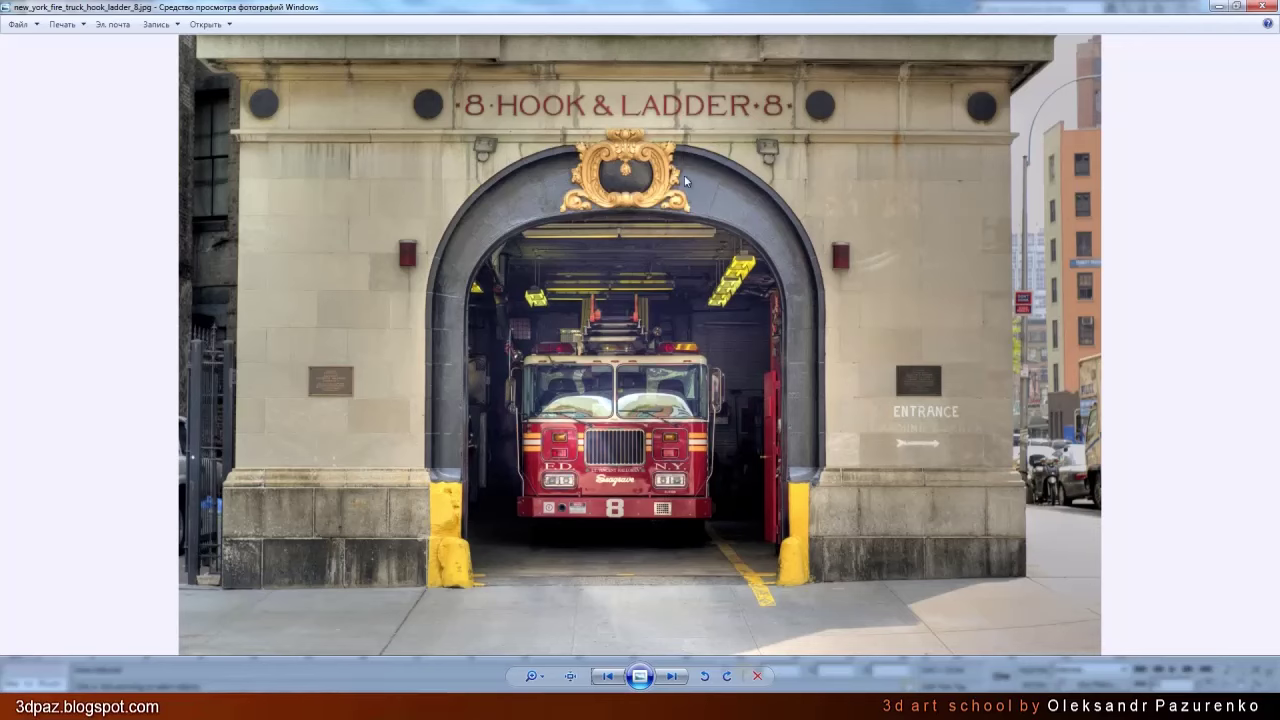
pyautogui.hotkey('alt', 'Tab')
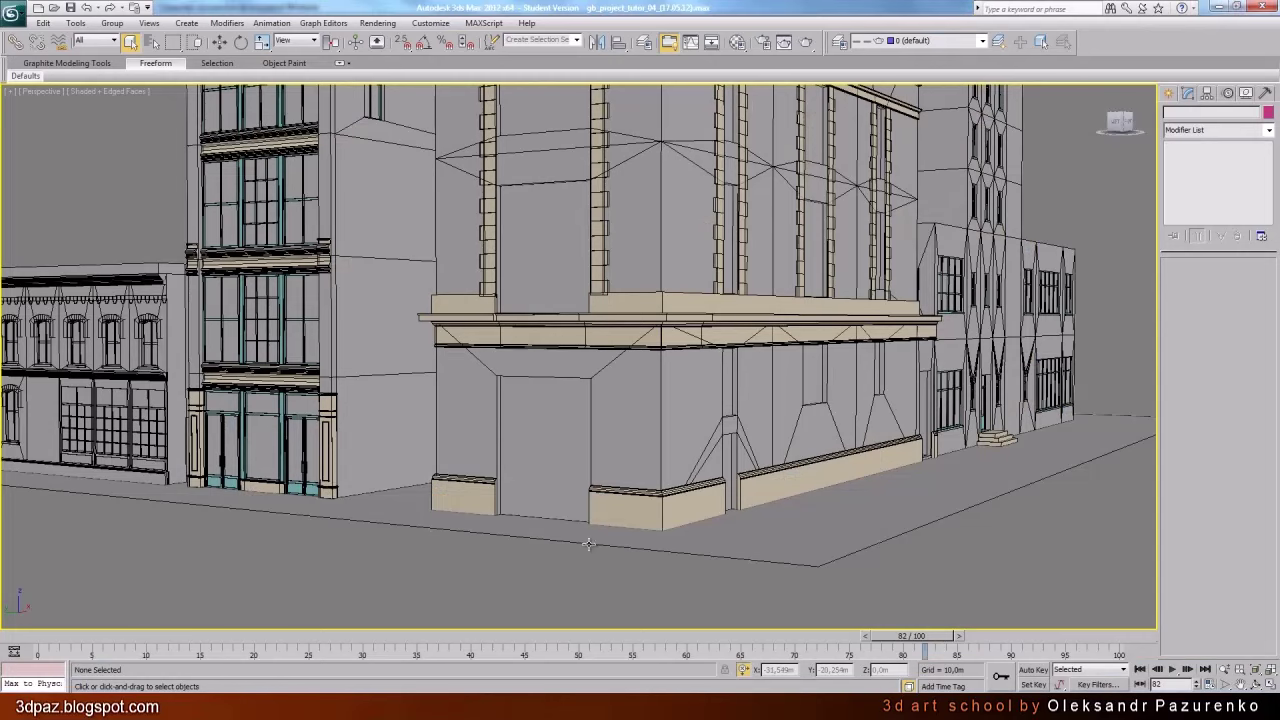
# Undo the last operation to bring back the arch line of the ground-floor doorway, and view it from the front
pyautogui.click(87, 8)
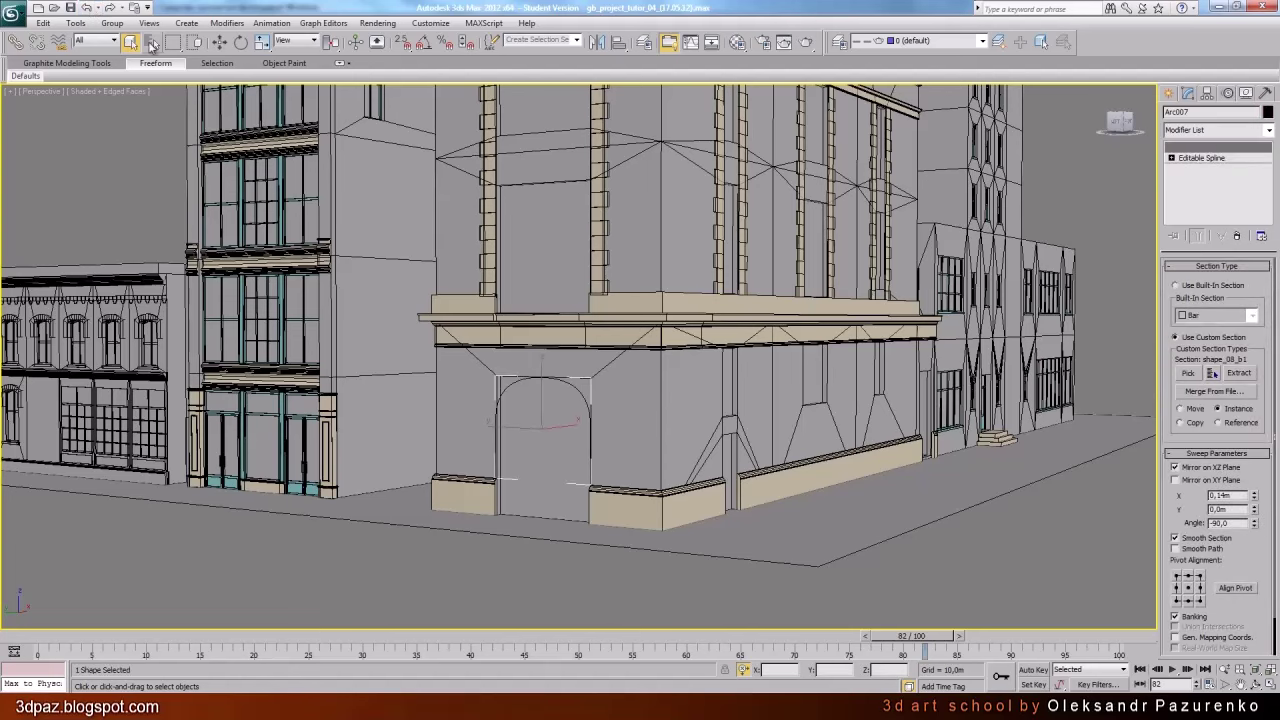
pyautogui.click(1259, 670)
pyautogui.click(1257, 683)
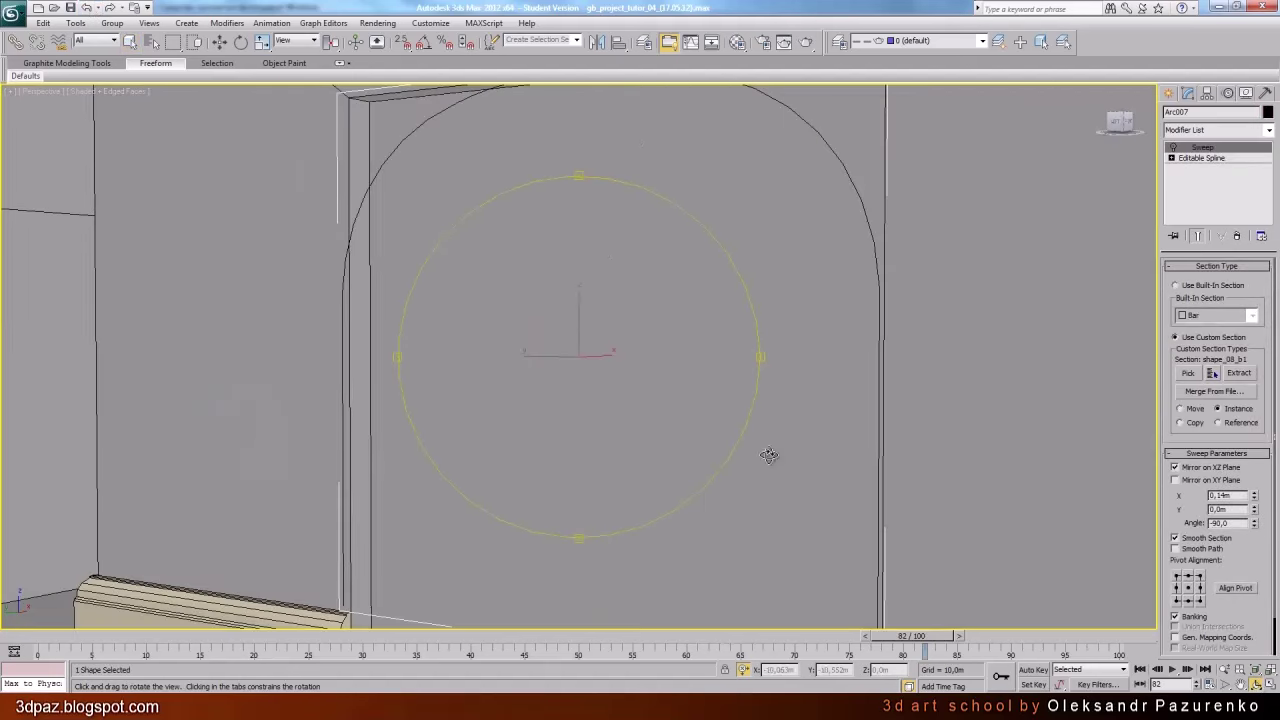
pyautogui.moveTo(769, 456); pyautogui.dragTo(643, 381)
pyautogui.scroll(-3, 634, 369)
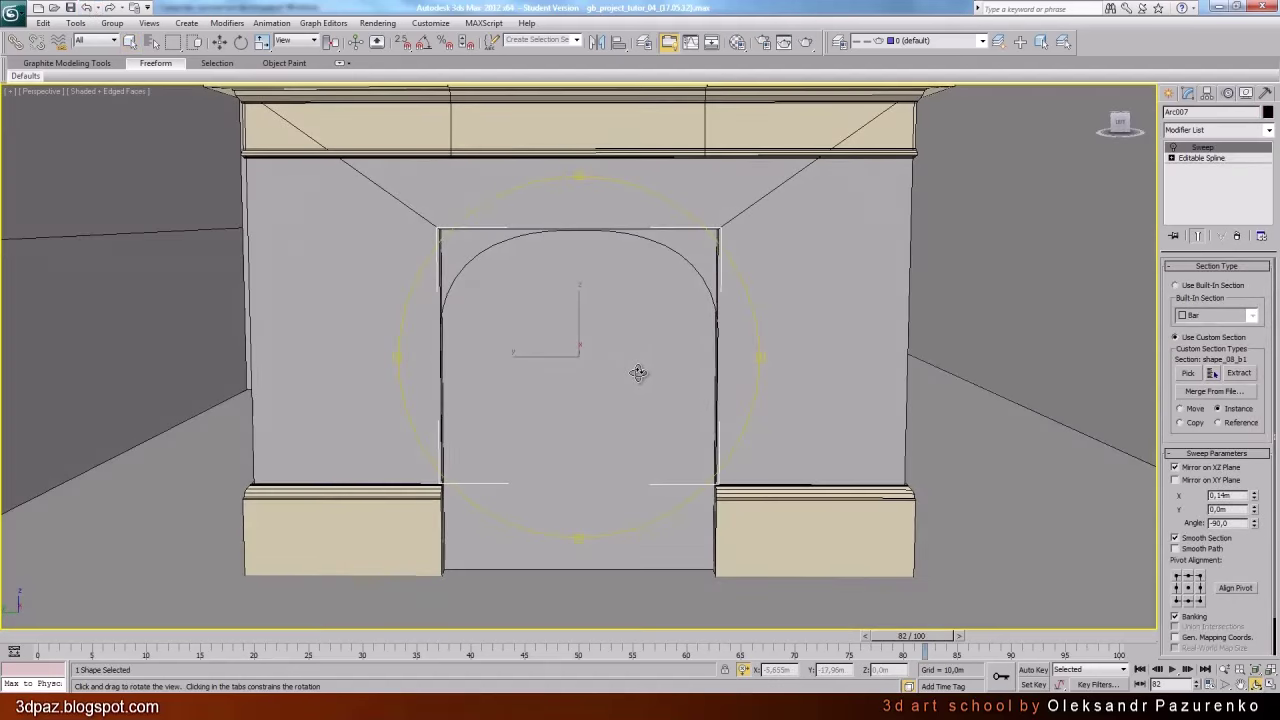
# Isolate the doorway arch line to inspect its path, exit isolation mode, and turn on its Sweep modifier
pyautogui.hotkey('alt', 'q')
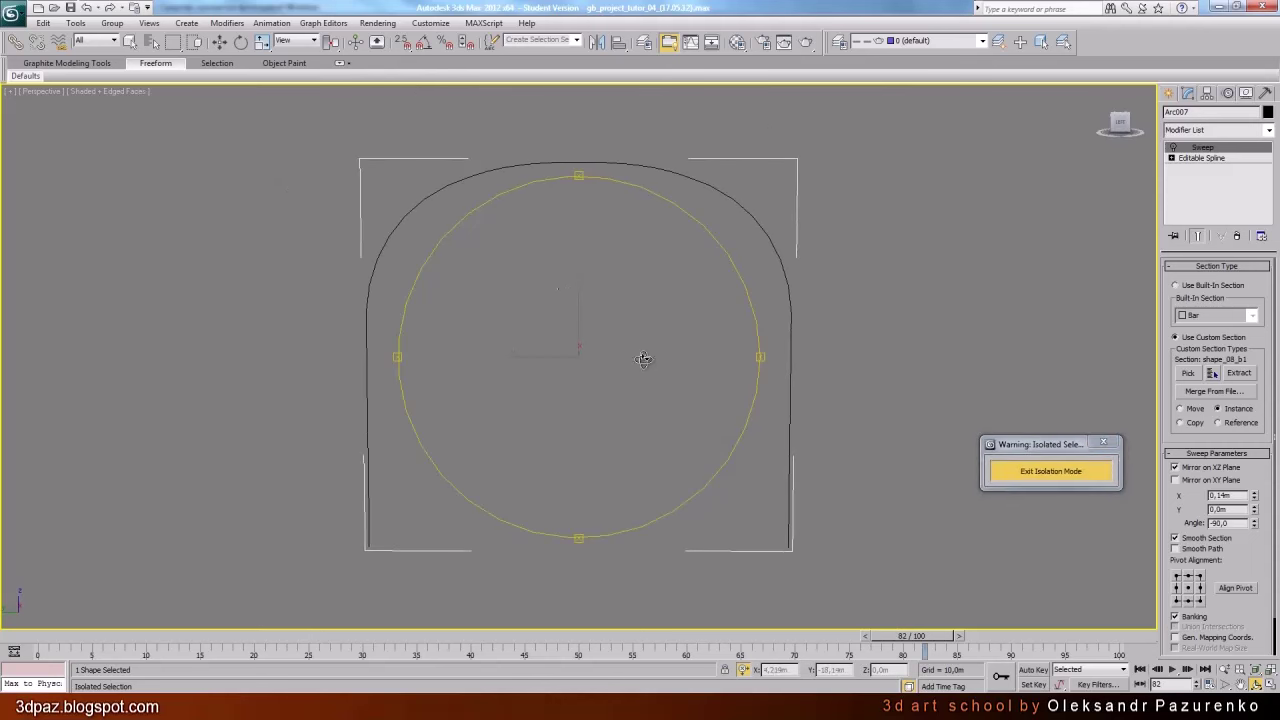
pyautogui.click(131, 42)
pyautogui.click(804, 284)
pyautogui.scroll(-2, 805, 287)
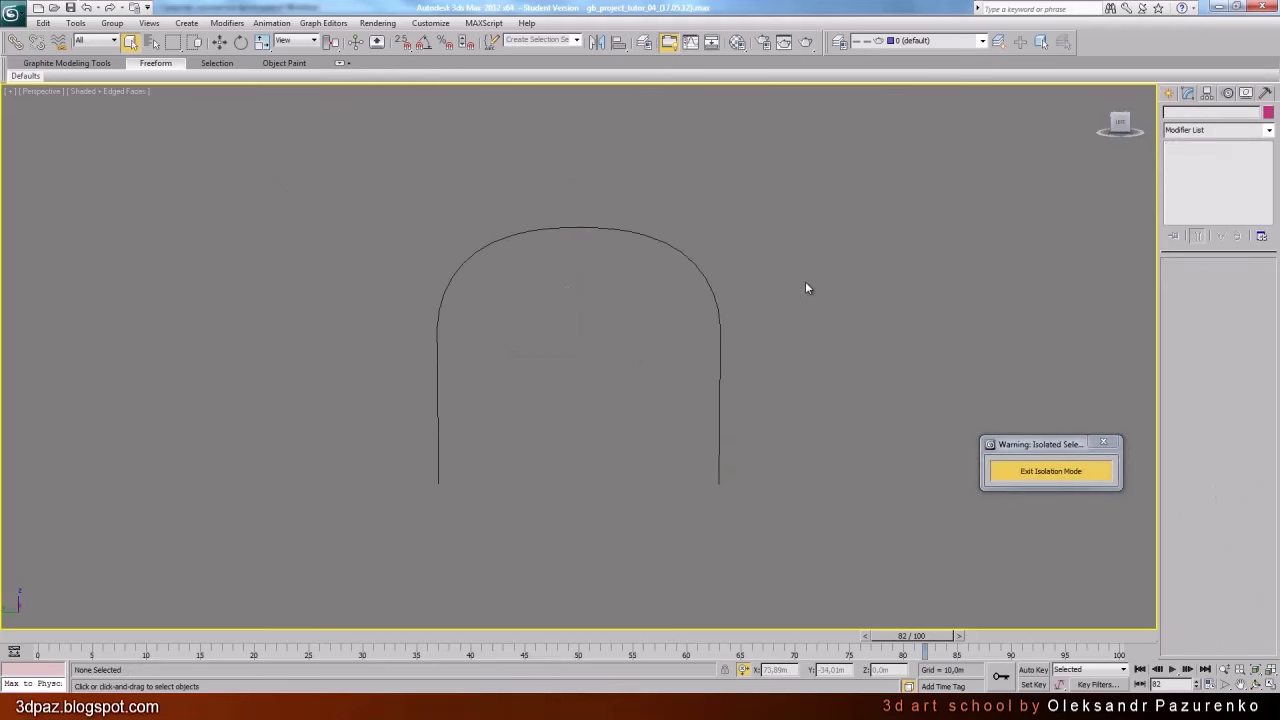
pyautogui.moveTo(806, 283); pyautogui.dragTo(650, 305)
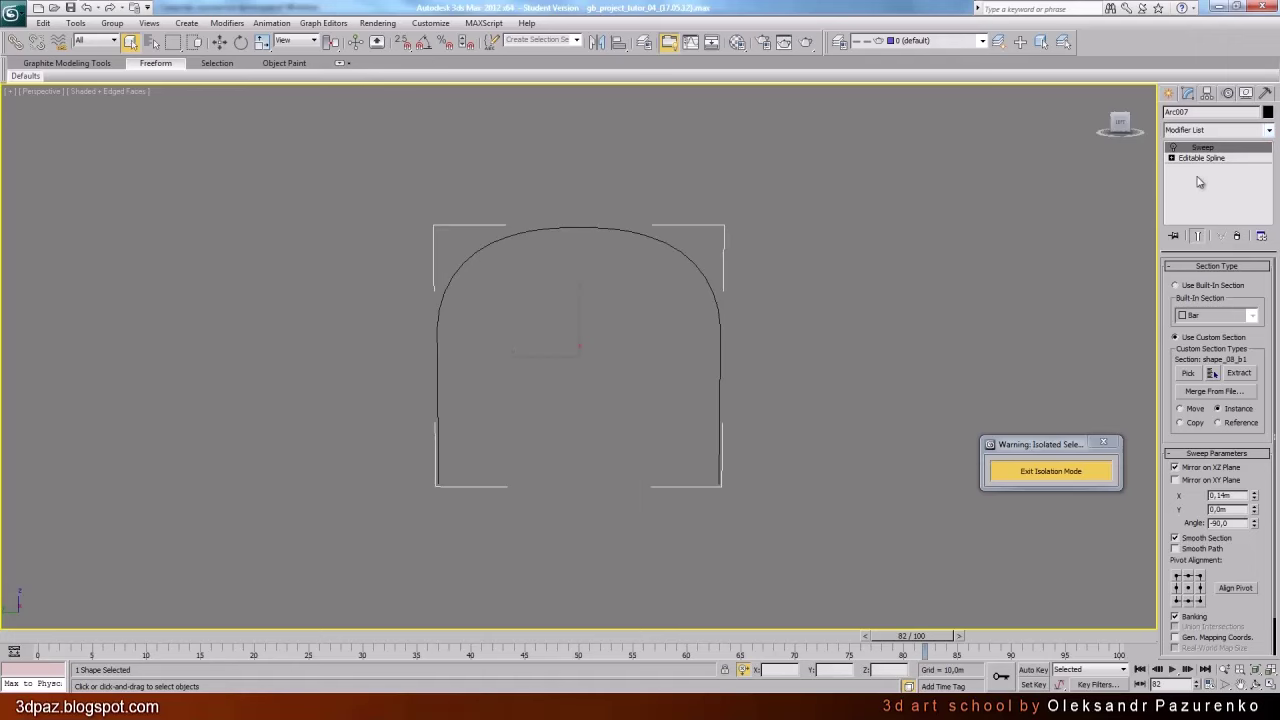
pyautogui.click(1088, 475)
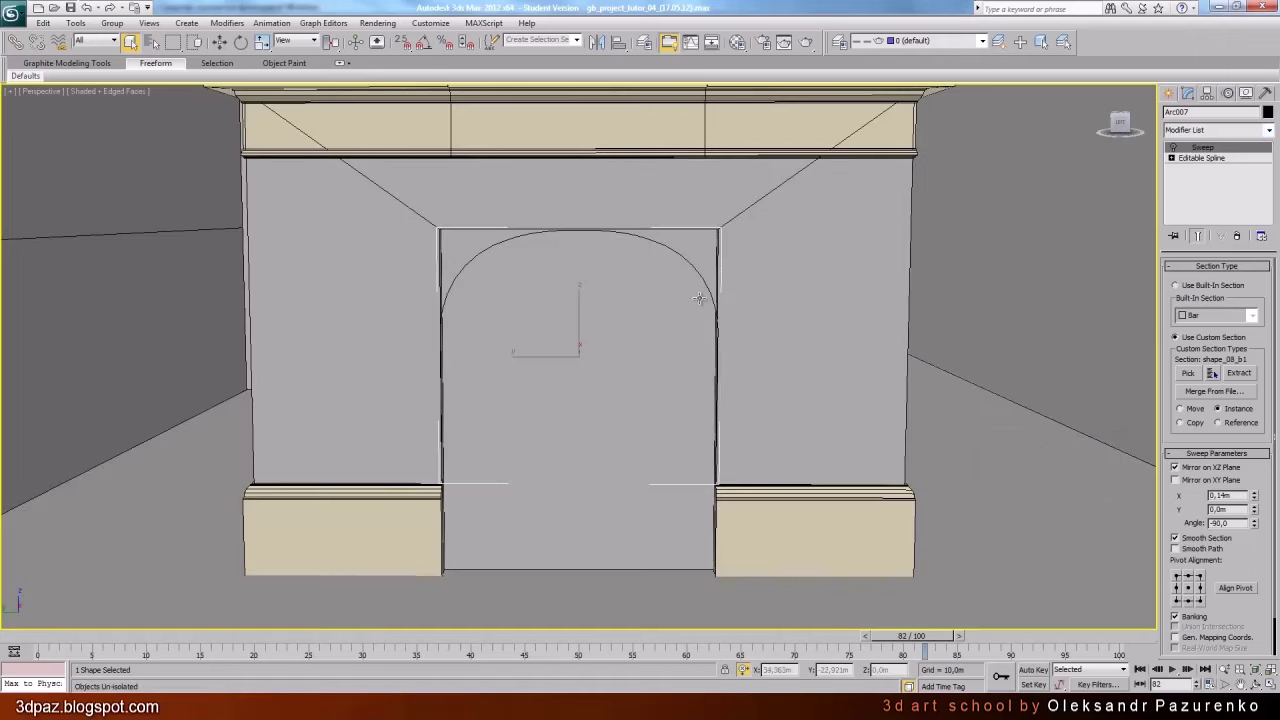
pyautogui.click(1173, 148)
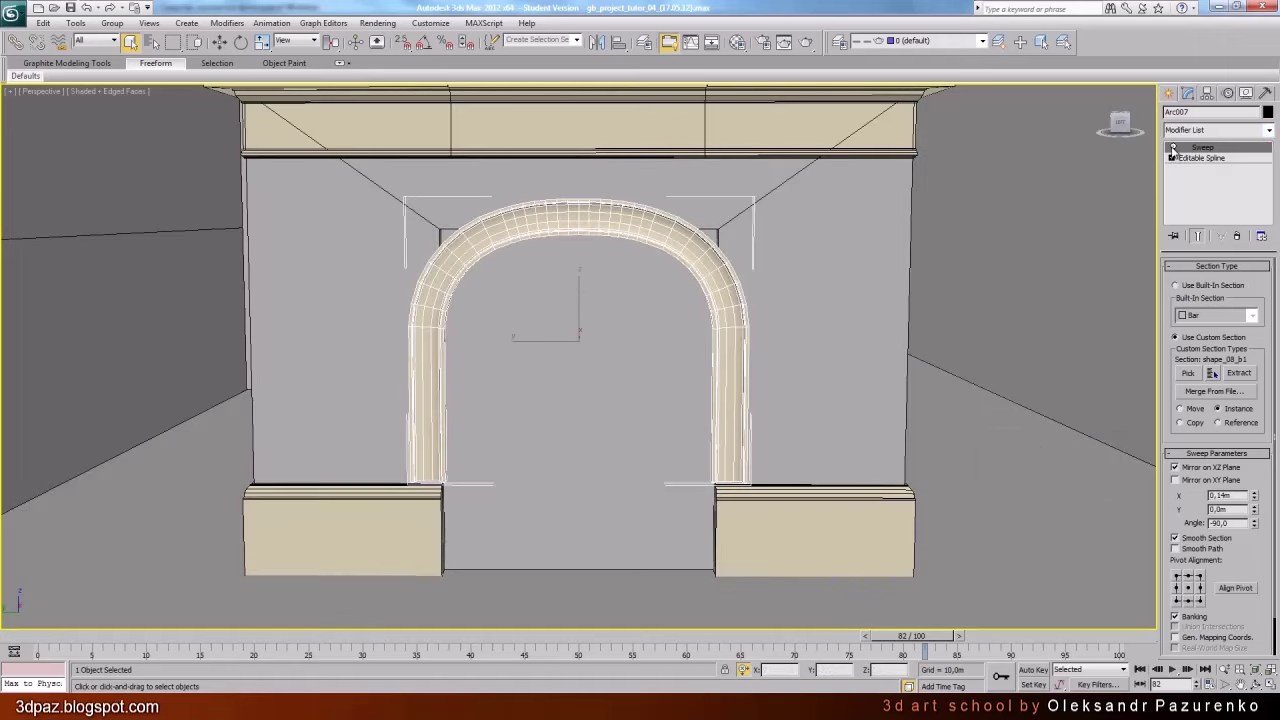
# Select the arch's section profile shape_08_b1 in the Top view, examine its outline, and return to the perspective view
pyautogui.hotkey('alt', 'w')
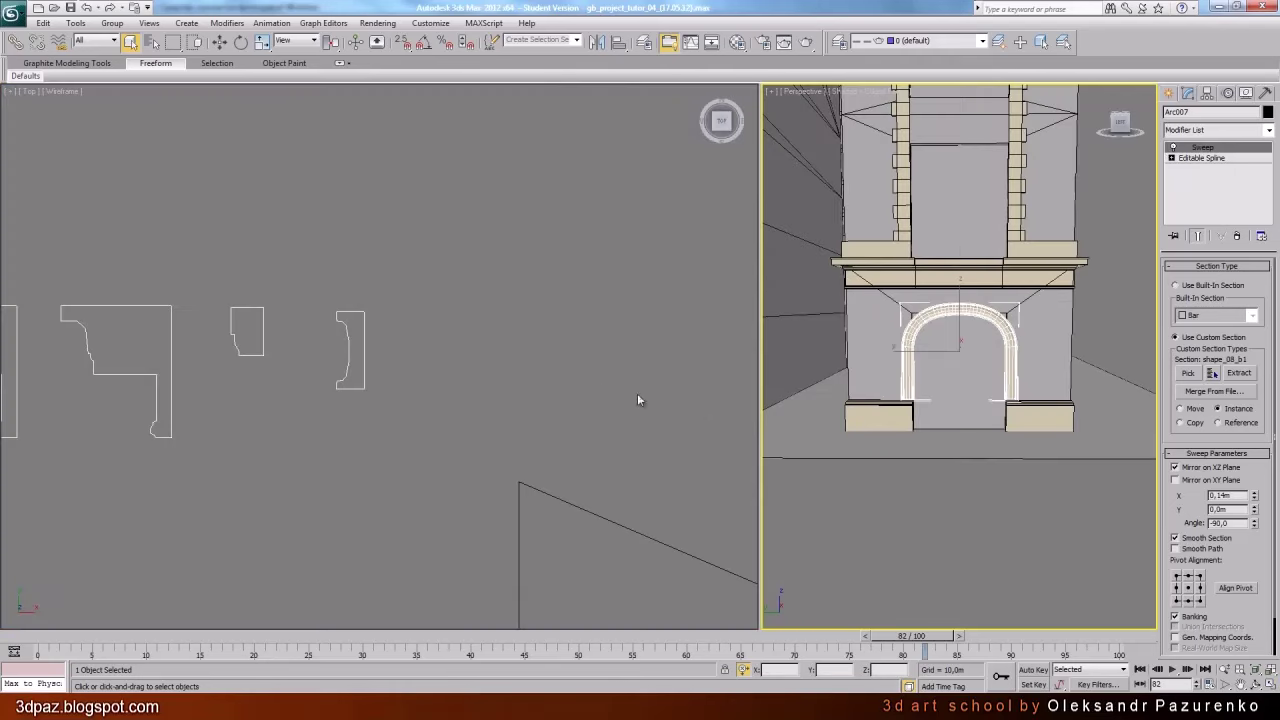
pyautogui.scroll(2, 579, 358)
pyautogui.moveTo(372, 343); pyautogui.dragTo(302, 290)
pyautogui.hotkey('alt', 'w')
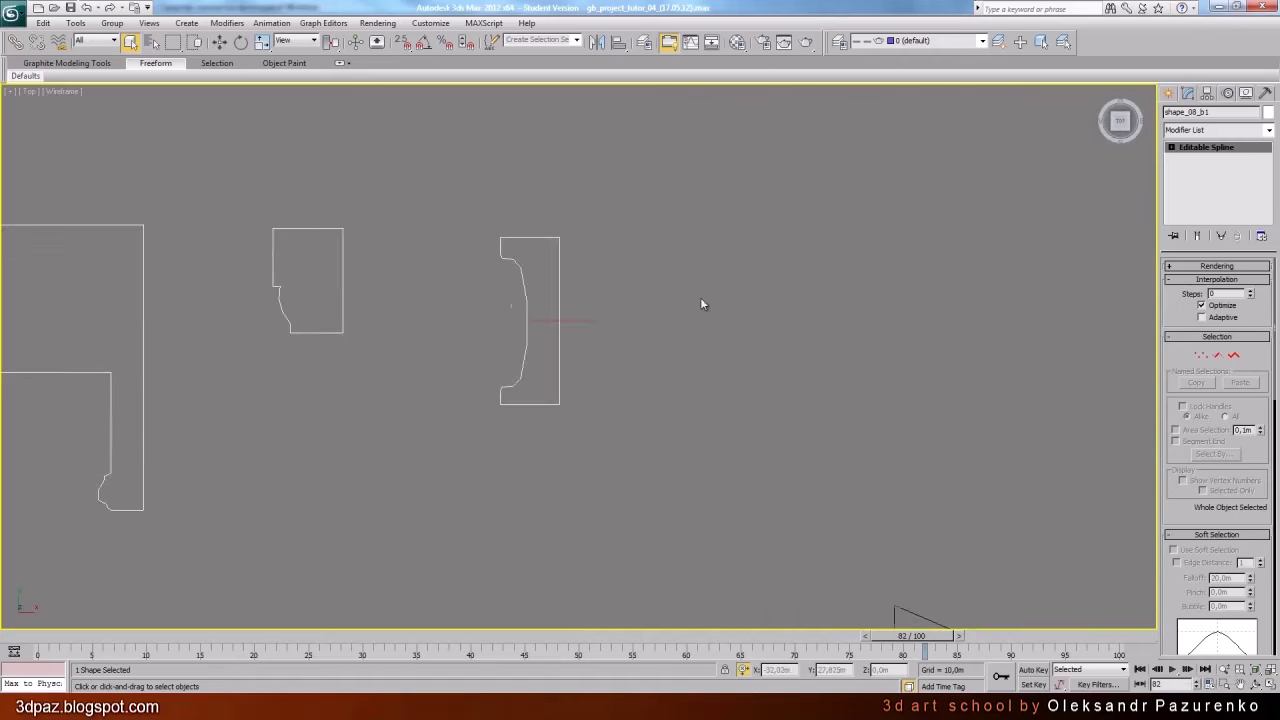
pyautogui.scroll(4, 611, 345)
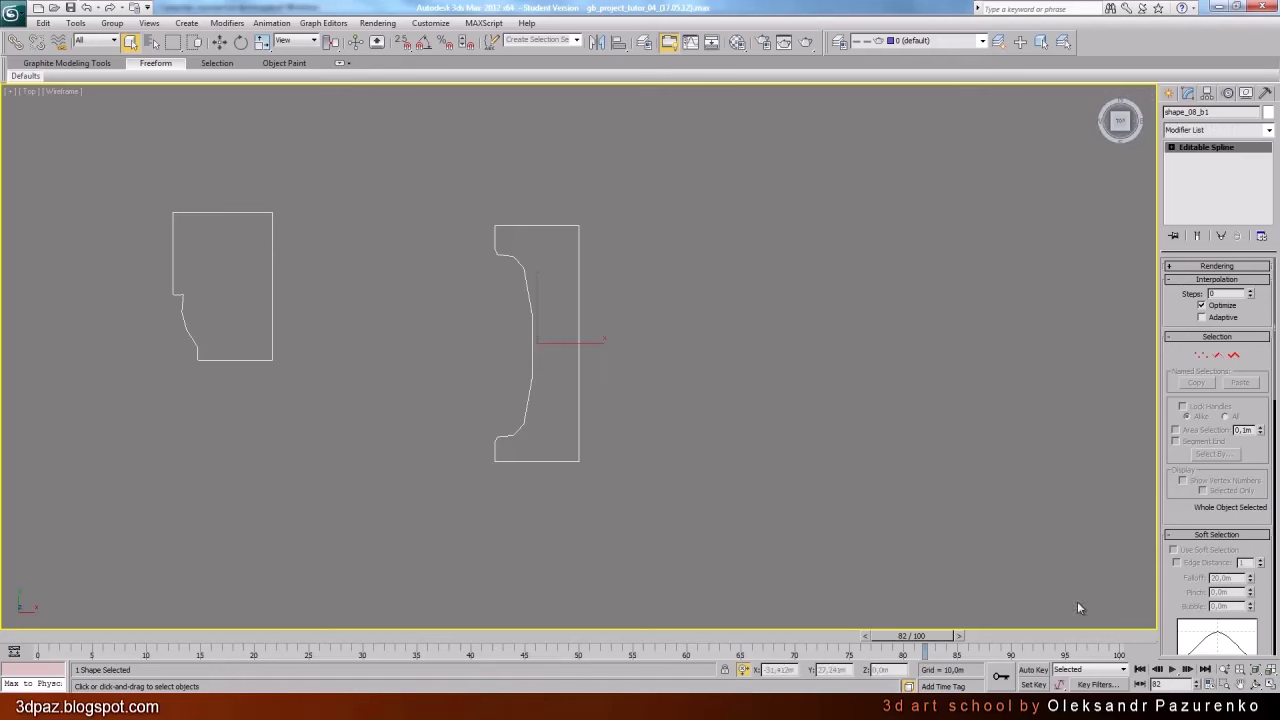
pyautogui.click(1270, 686)
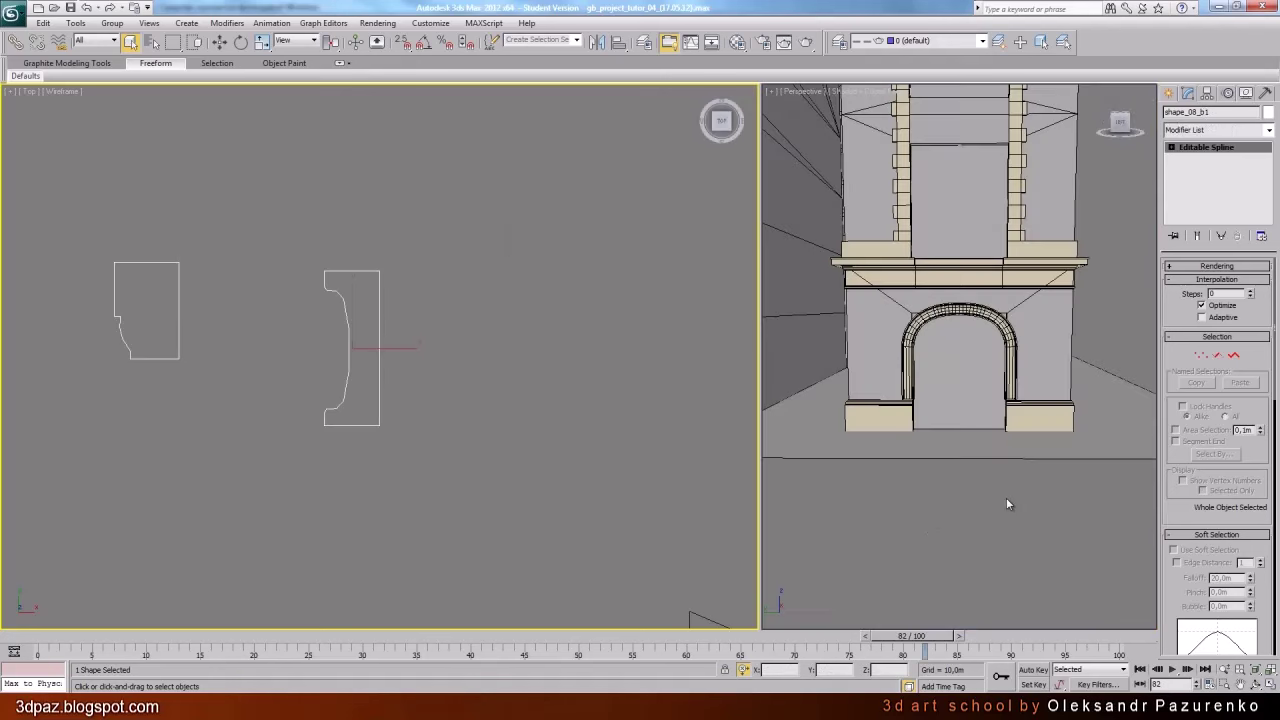
pyautogui.click(1272, 686)
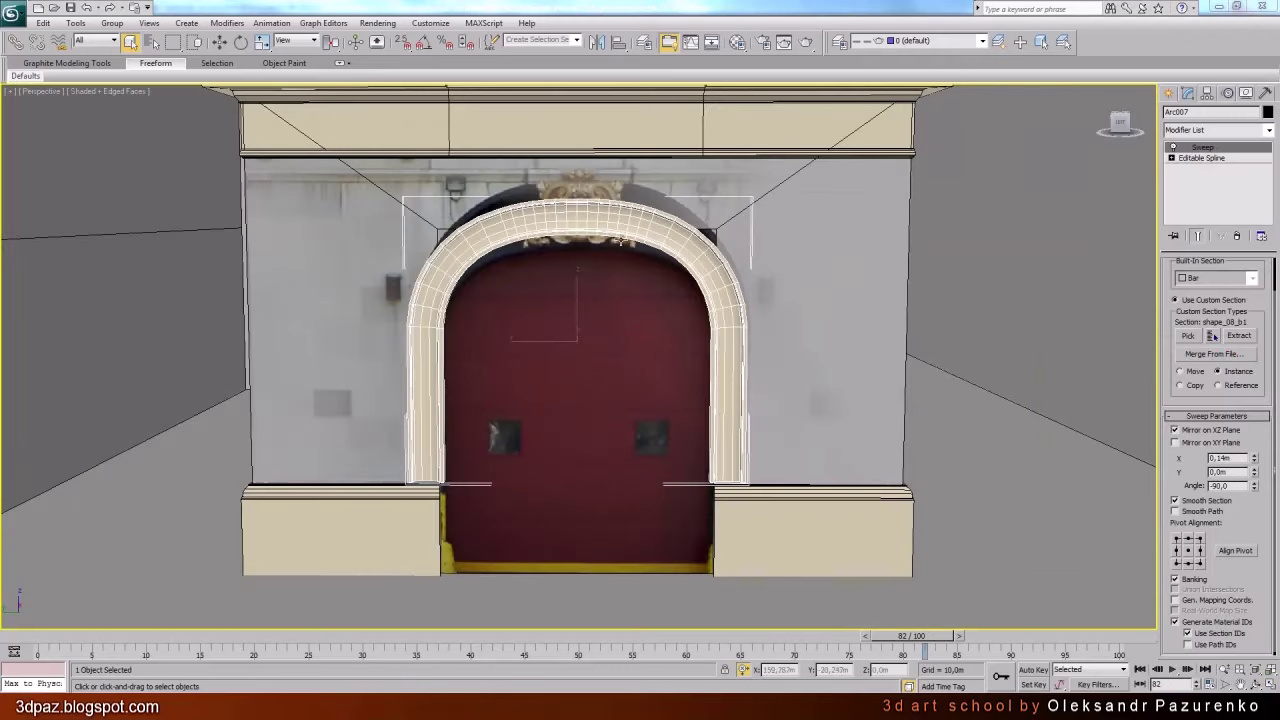
# Compare the arch's base spline and sweep with the door photo, and add an Edit Poly modifier above the Sweep
pyautogui.click(1205, 158)
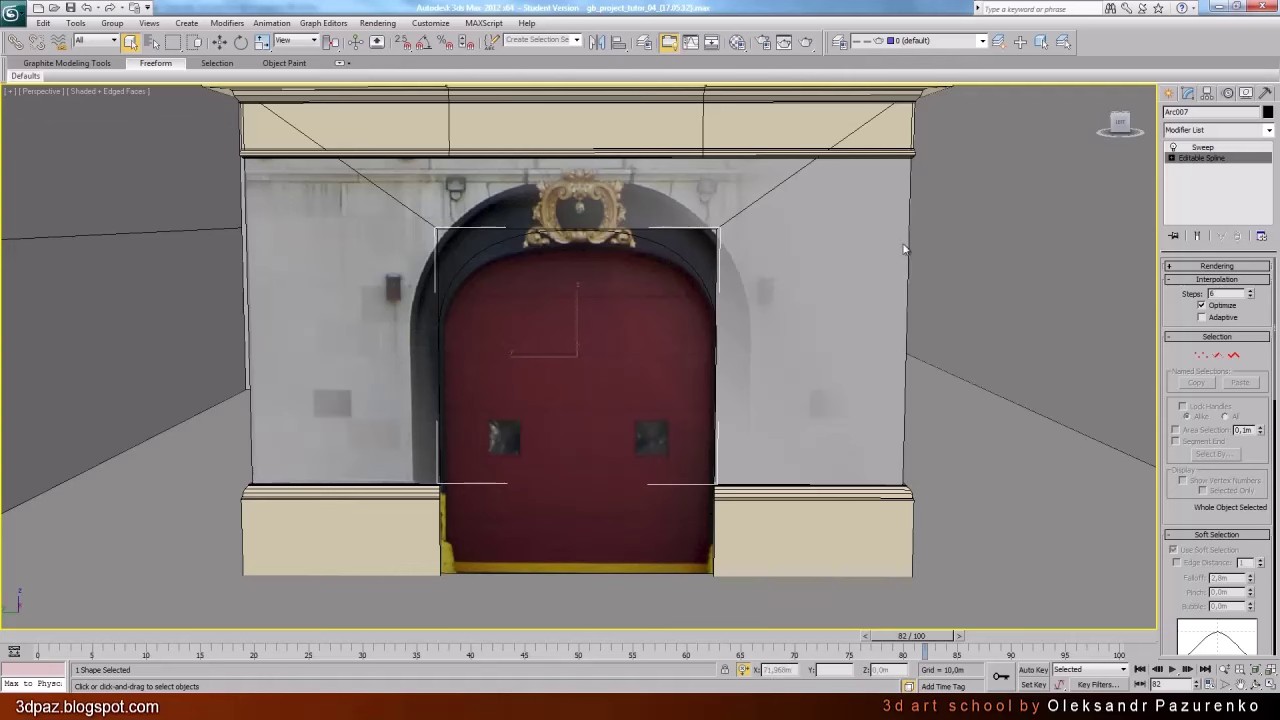
pyautogui.click(1202, 147)
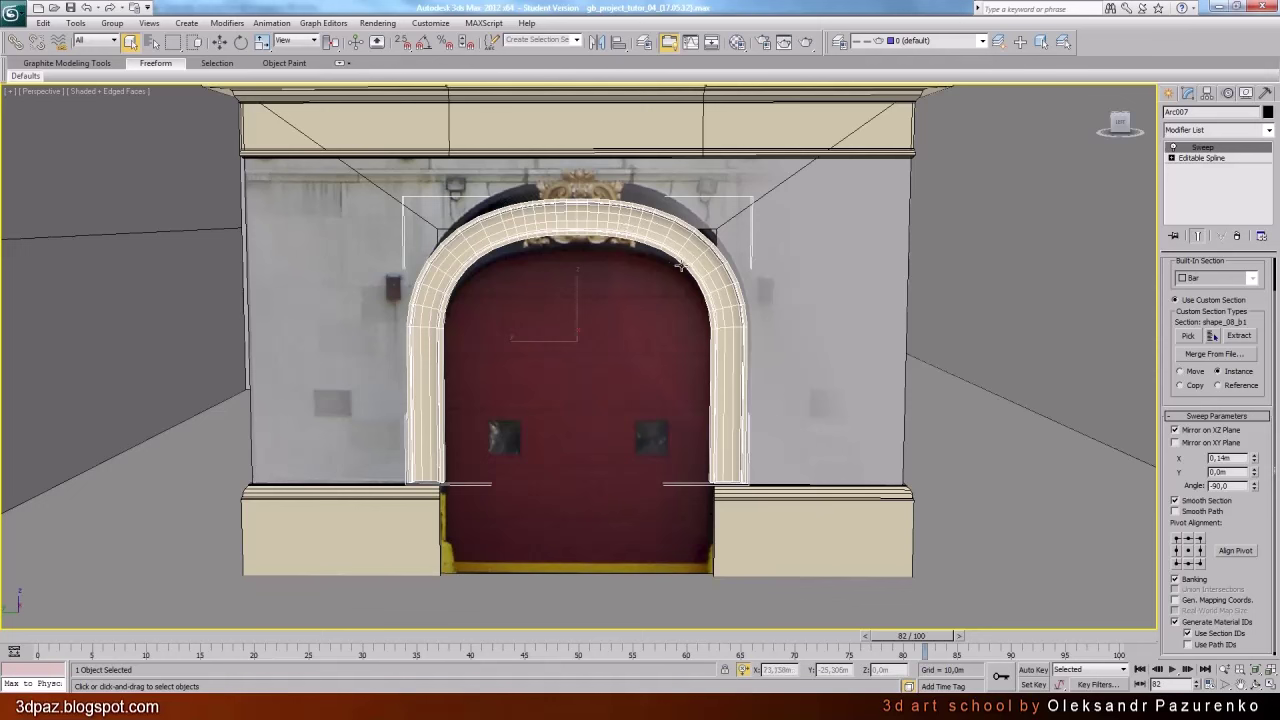
pyautogui.click(1271, 131)
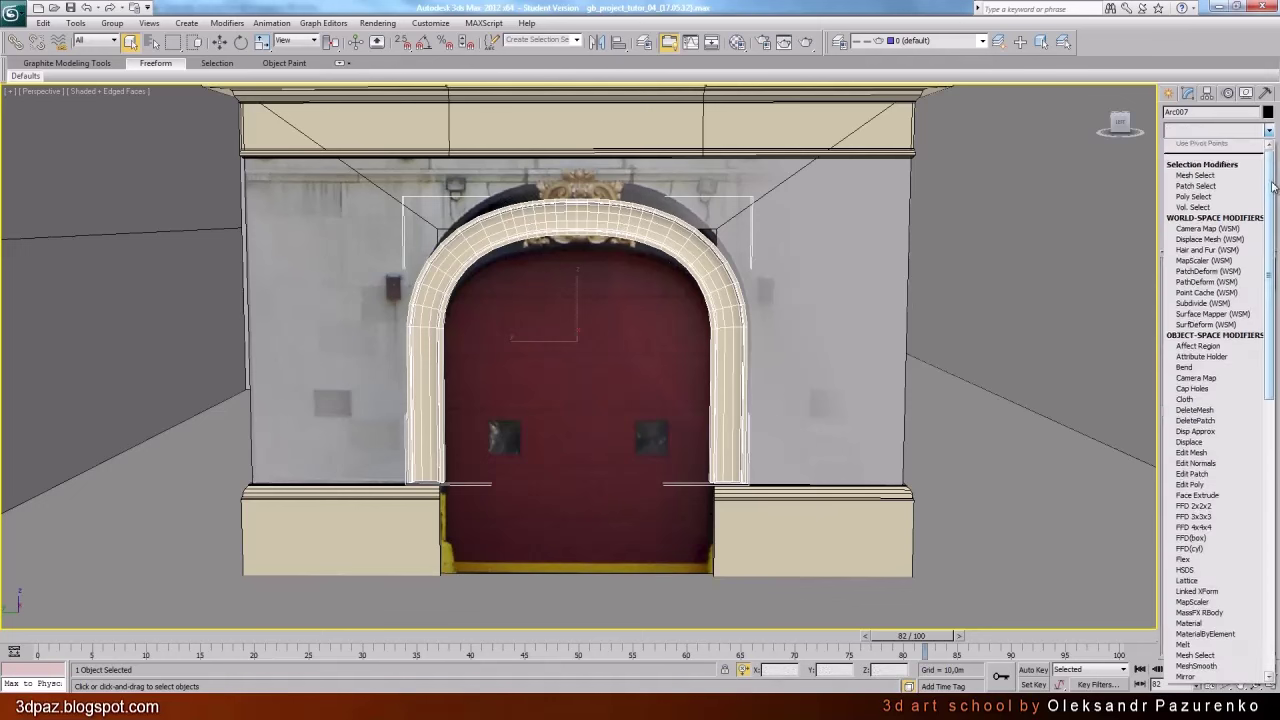
pyautogui.scroll(-2, 1212, 430)
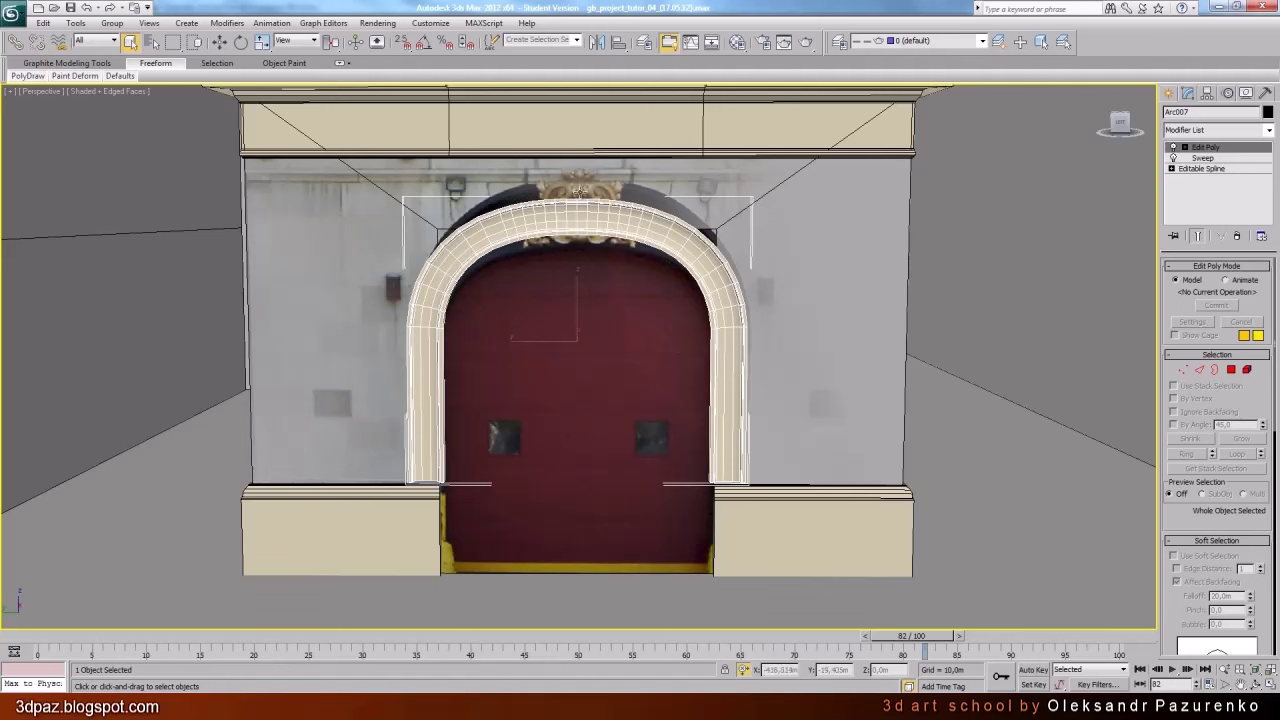
# Select the central row of vertices at the arch's crown and enable Soft Selection with a falloff of 3 m
pyautogui.press('1')
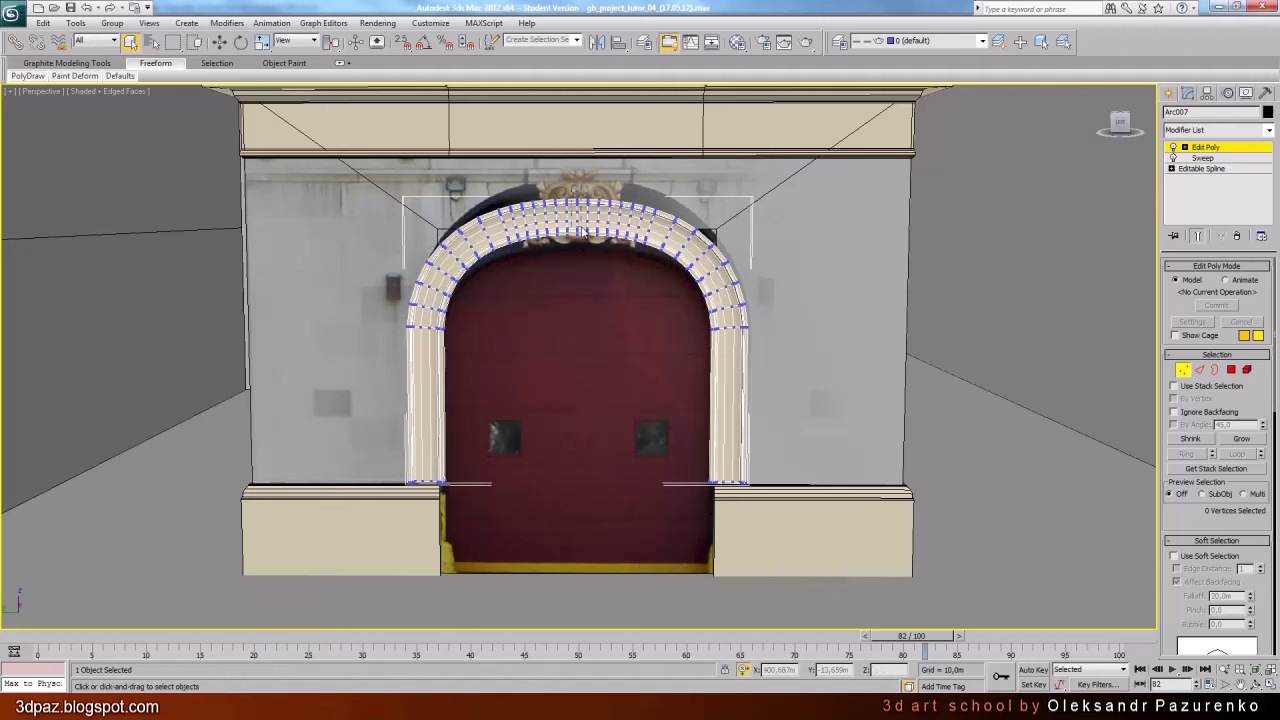
pyautogui.moveTo(584, 255); pyautogui.dragTo(585, 258)
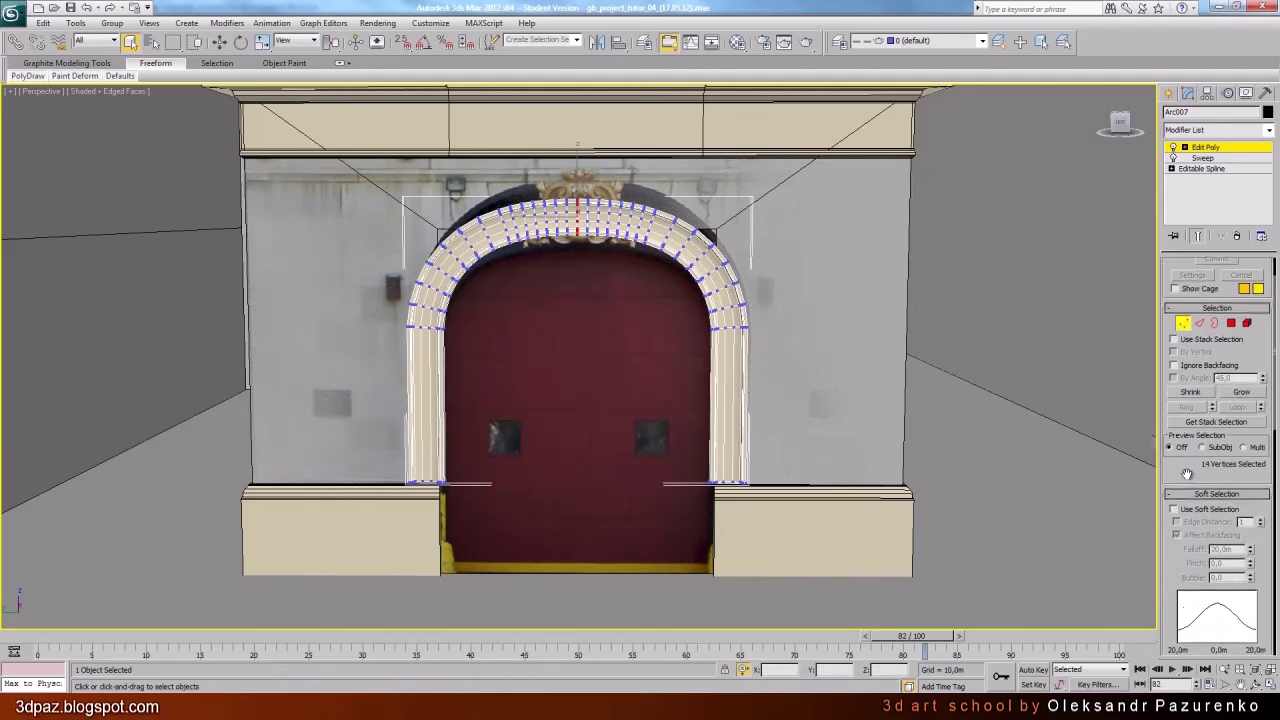
pyautogui.moveTo(1179, 524); pyautogui.dragTo(1189, 431)
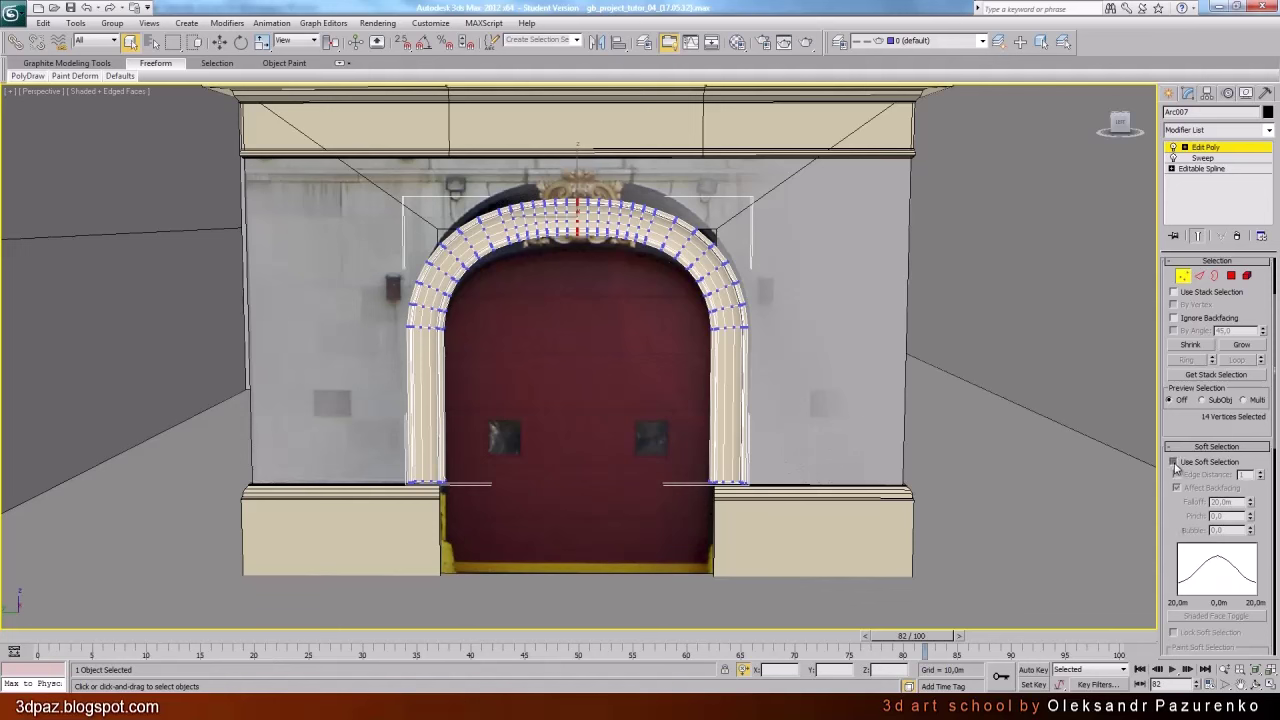
pyautogui.click(1174, 462)
pyautogui.moveTo(1182, 523); pyautogui.dragTo(1184, 503)
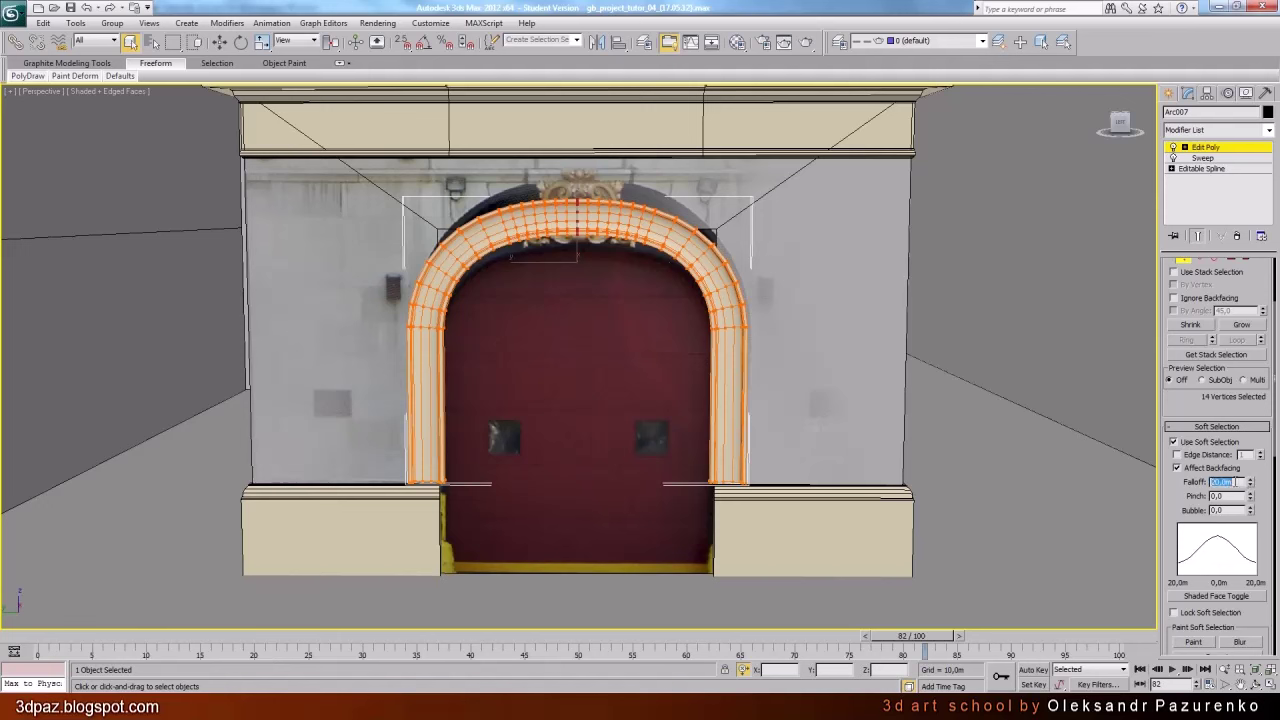
pyautogui.write('3')
pyautogui.press('Return')
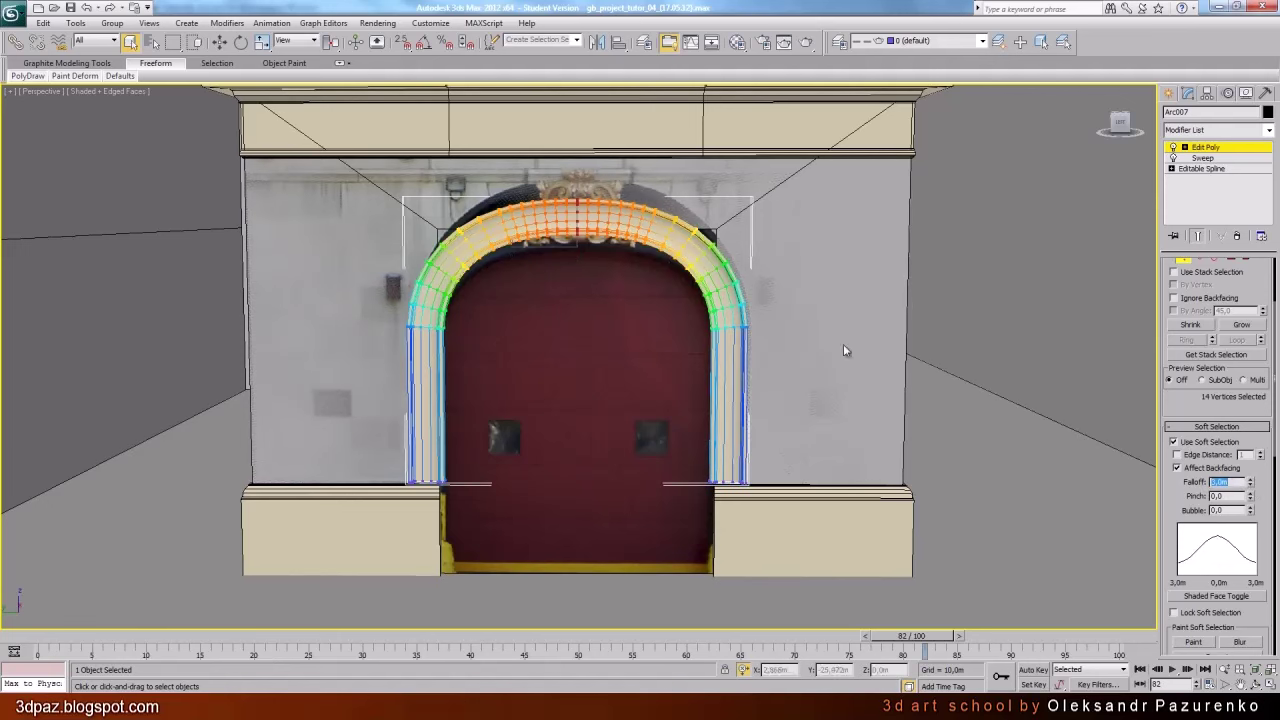
# Scale the soft-selected crown vertices vertically to reshape the arch toward the one in the door photo
pyautogui.click(262, 42)
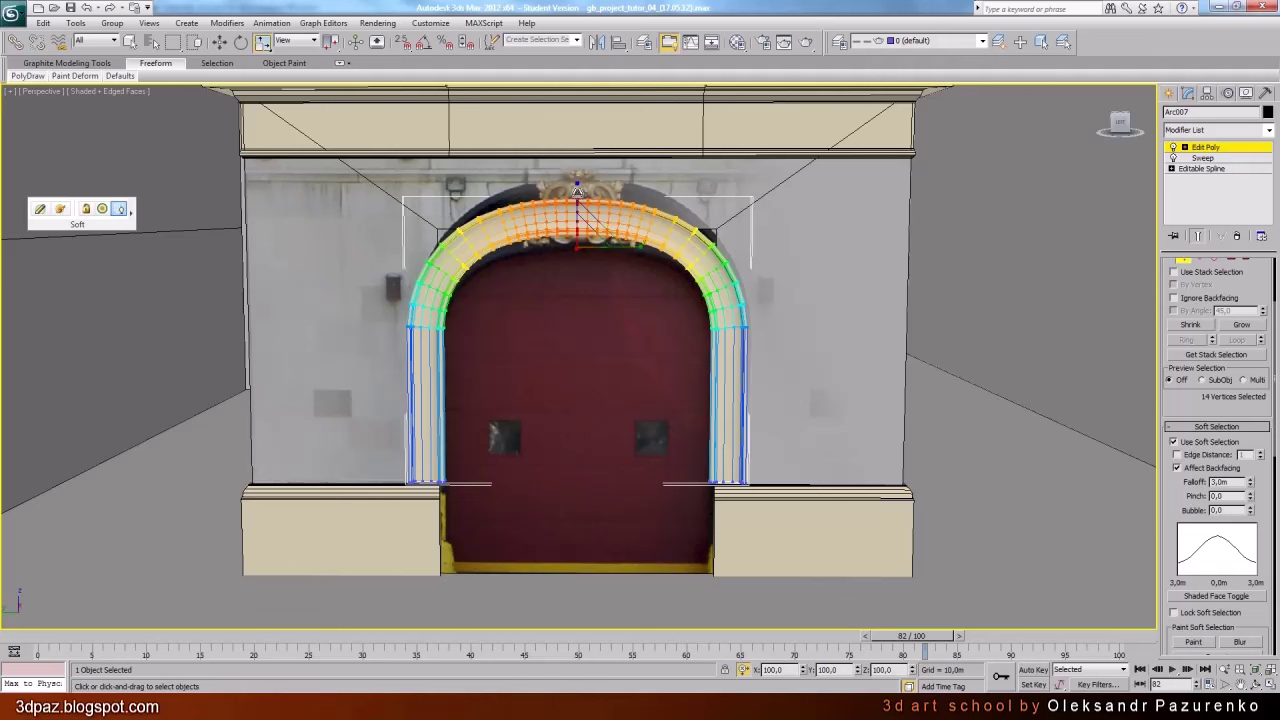
pyautogui.moveTo(577, 188); pyautogui.dragTo(578, 172)
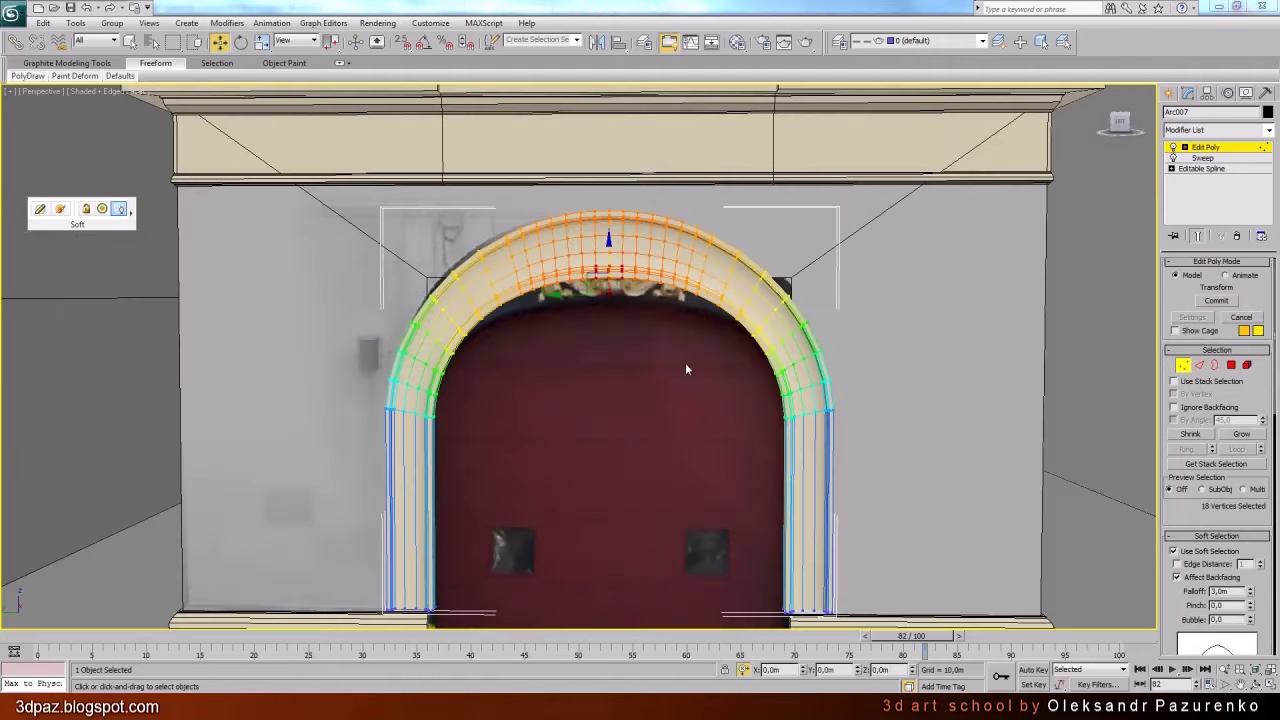
# Add an FFD 4x4x4 modifier above the arch's Edit Poly and enter its Control Points level
pyautogui.click(1268, 131)
pyautogui.scroll(-1, 1197, 295)
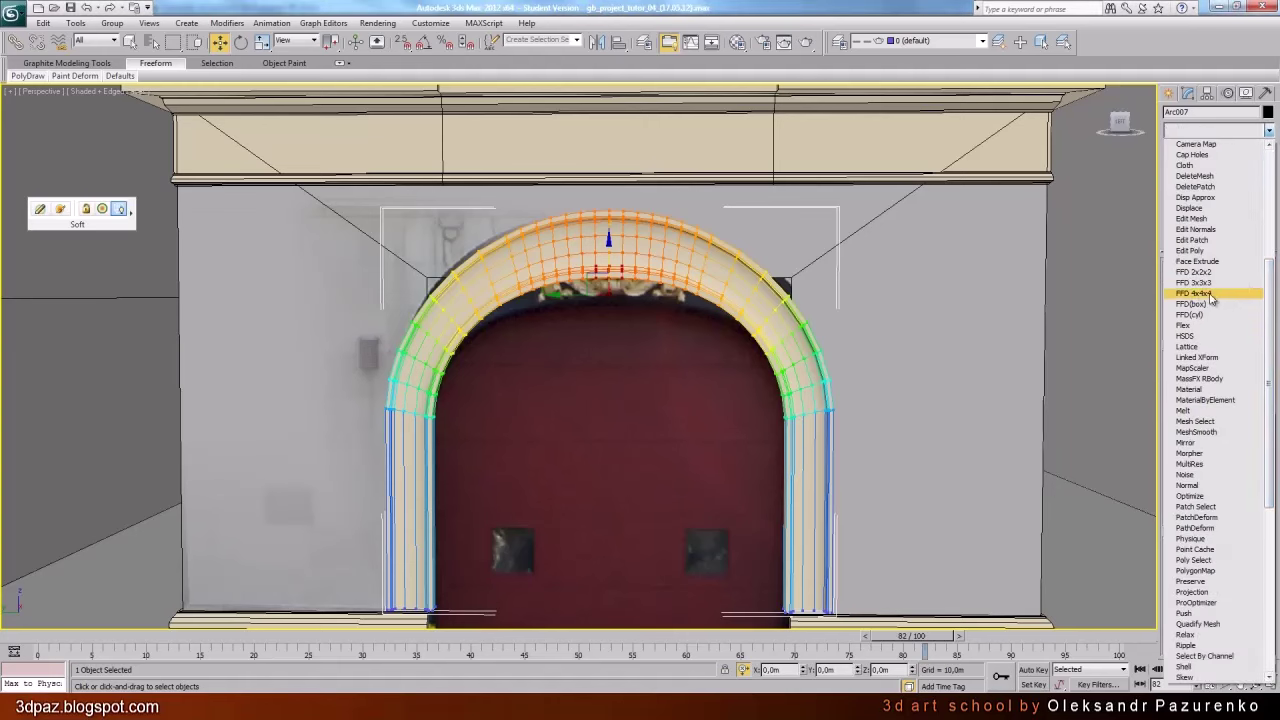
pyautogui.click(1211, 295)
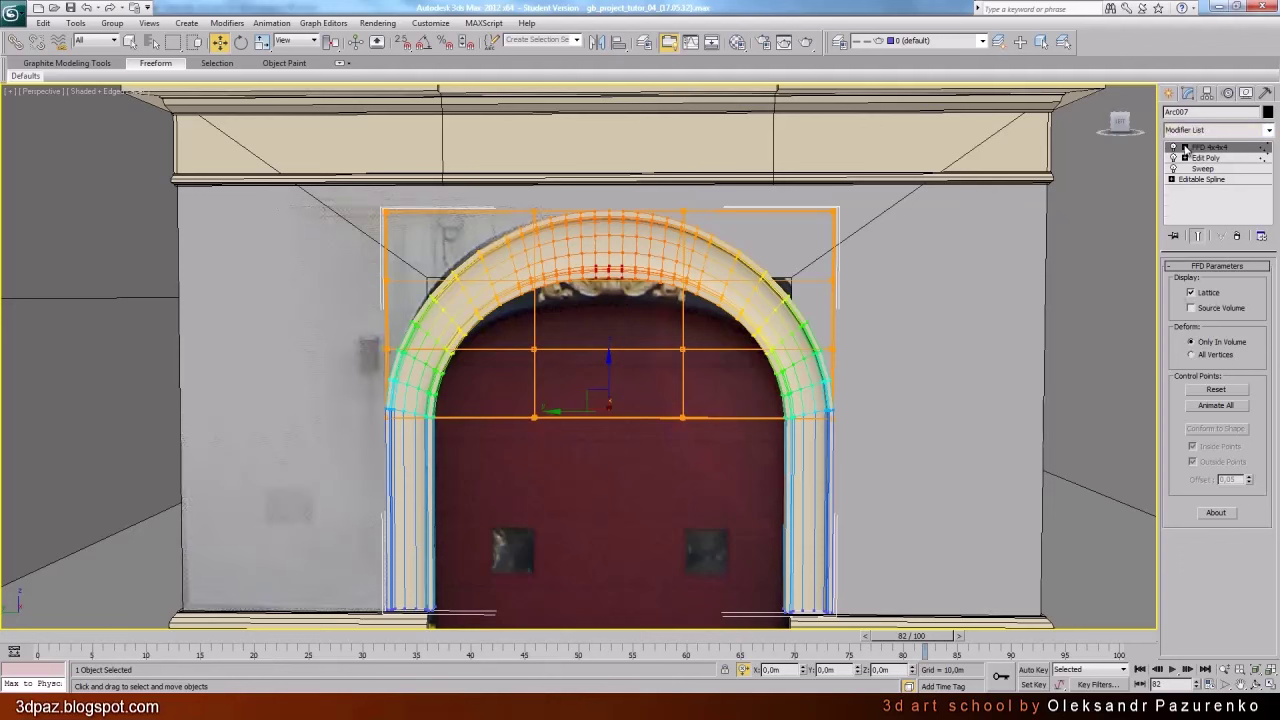
pyautogui.click(1185, 147)
pyautogui.click(1221, 158)
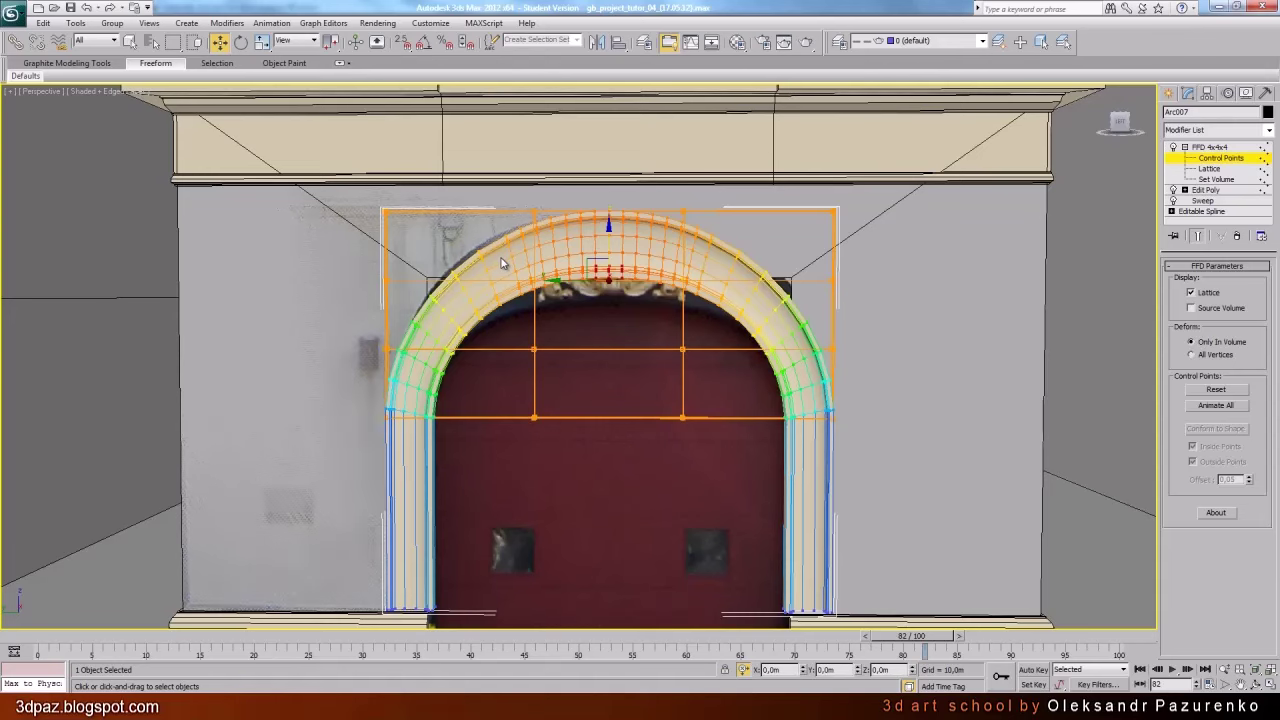
# Lower the central control points in the lattice's second row from the top to flatten the arch's inner crown
pyautogui.press('F3')
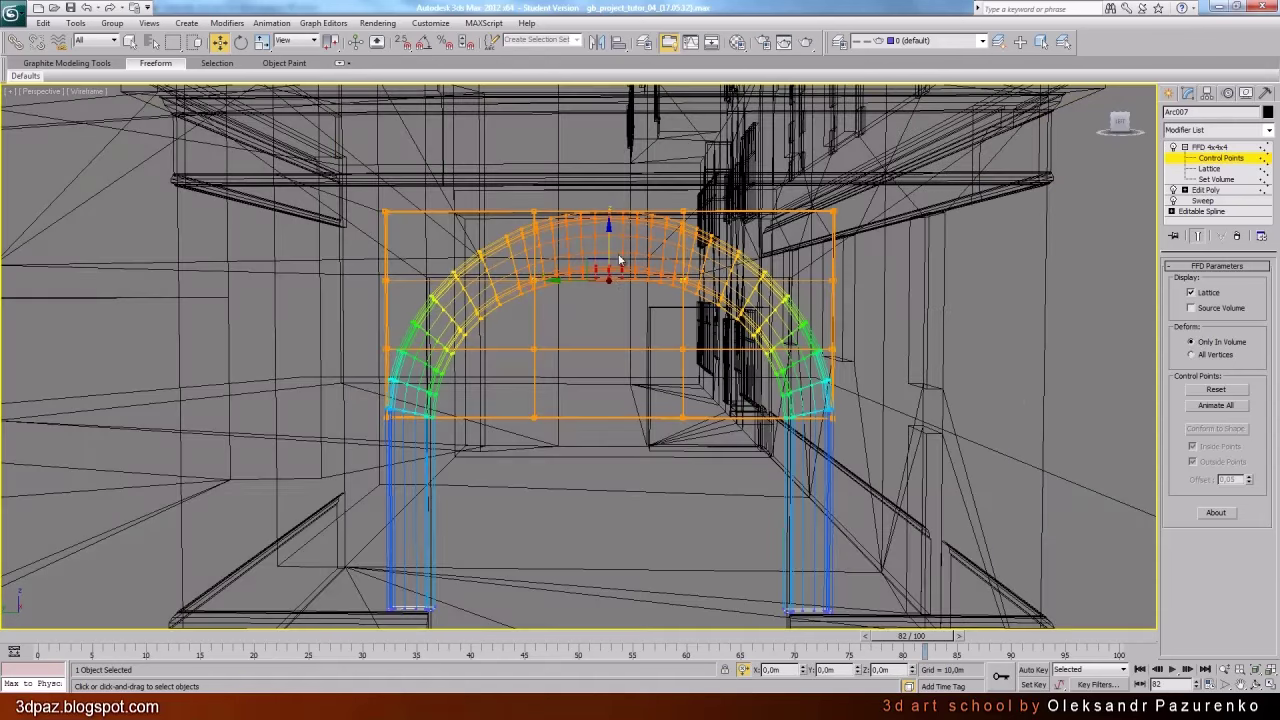
pyautogui.press('F3')
pyautogui.moveTo(607, 242); pyautogui.dragTo(619, 287)
pyautogui.press('F3')
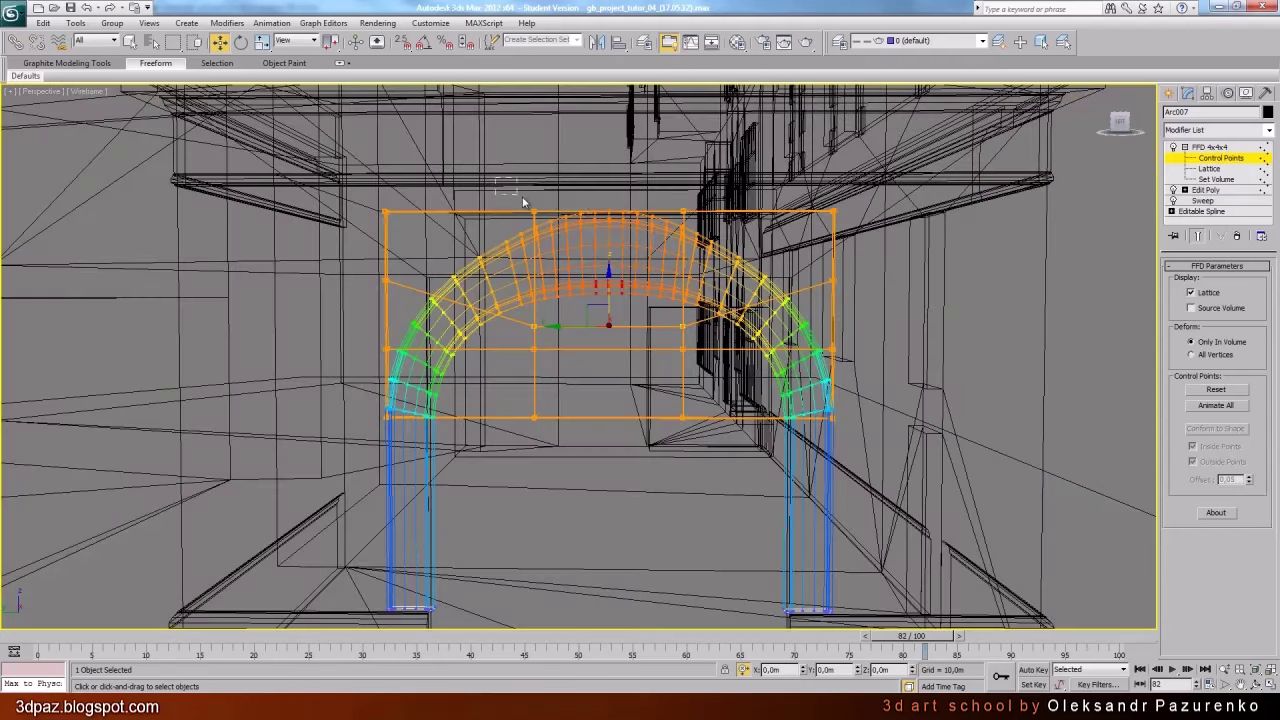
# Scale the central control points of the lattice's top row outward horizontally, using Tape002 as the reference coordinate system, and deselect the arch
pyautogui.click(608, 212)
pyautogui.press('F3')
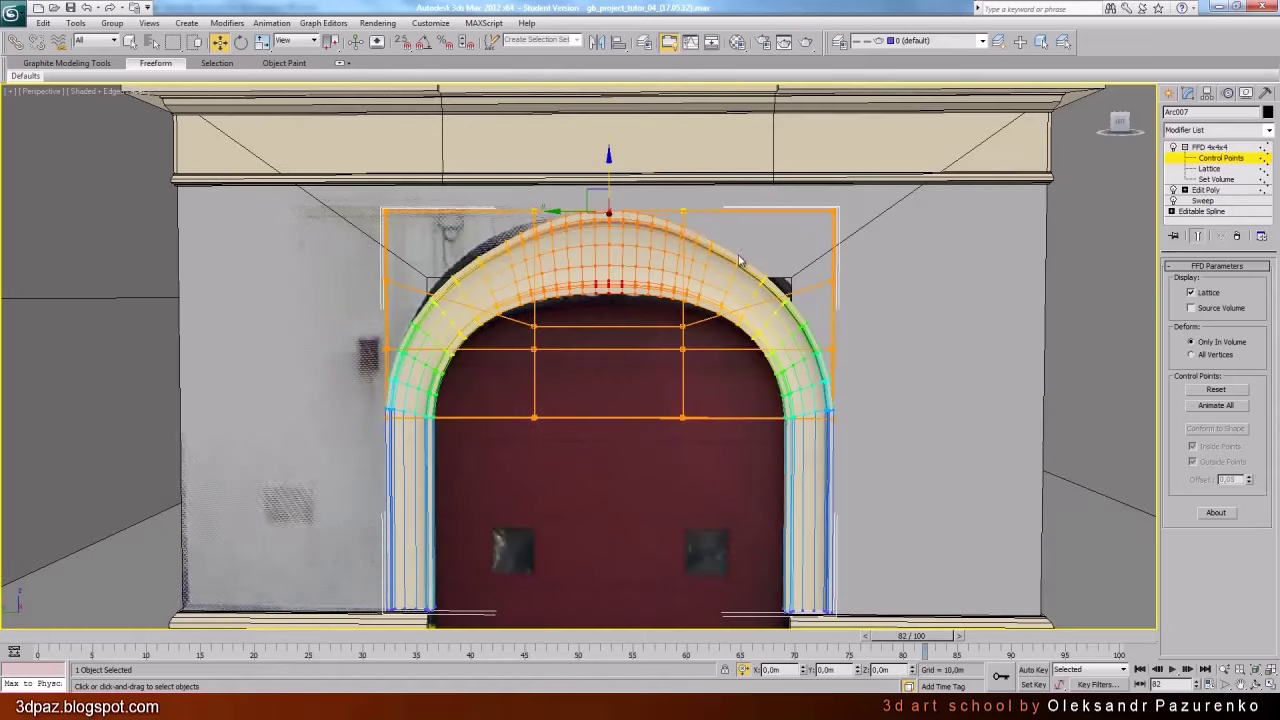
pyautogui.click(262, 42)
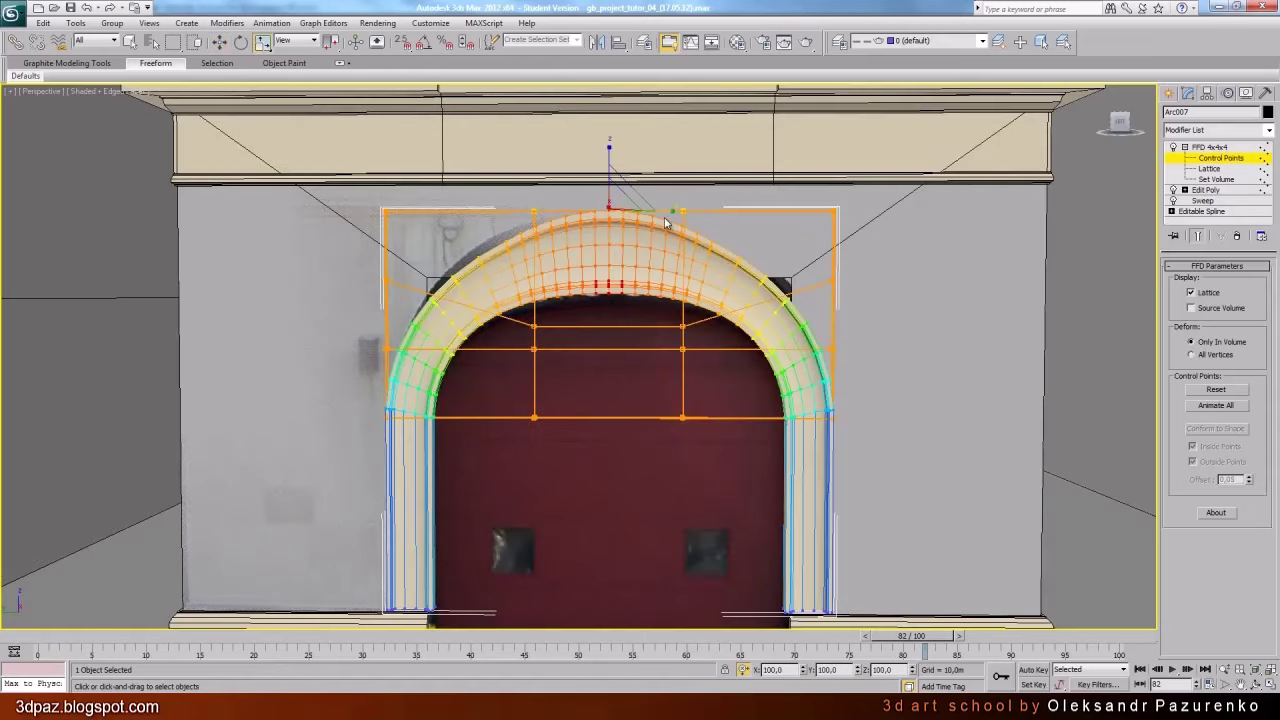
pyautogui.click(316, 42)
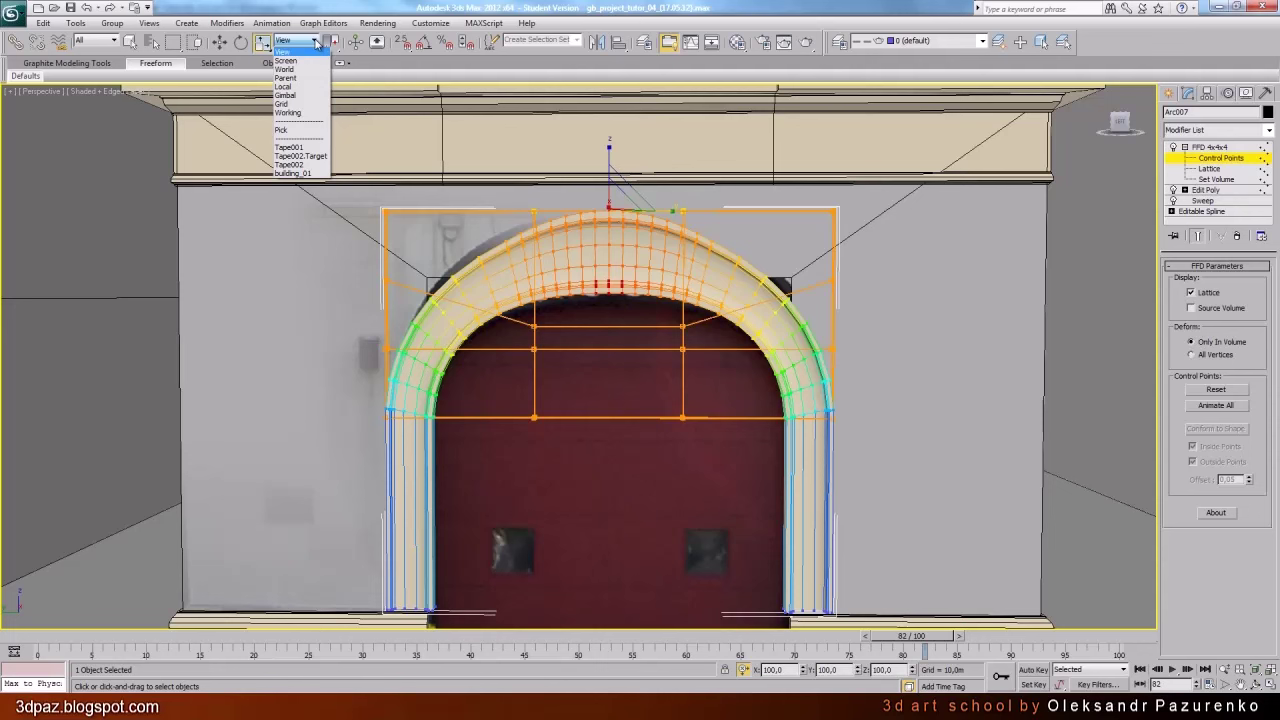
pyautogui.click(290, 164)
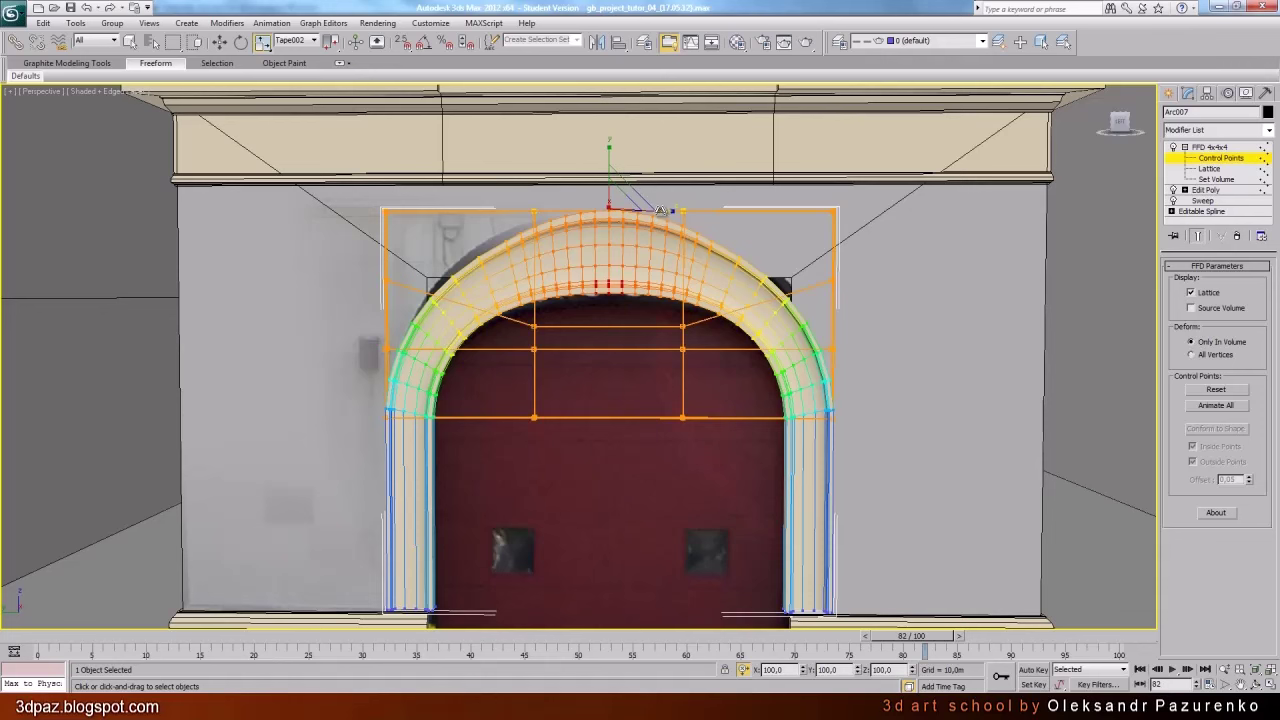
pyautogui.moveTo(661, 211); pyautogui.dragTo(759, 205)
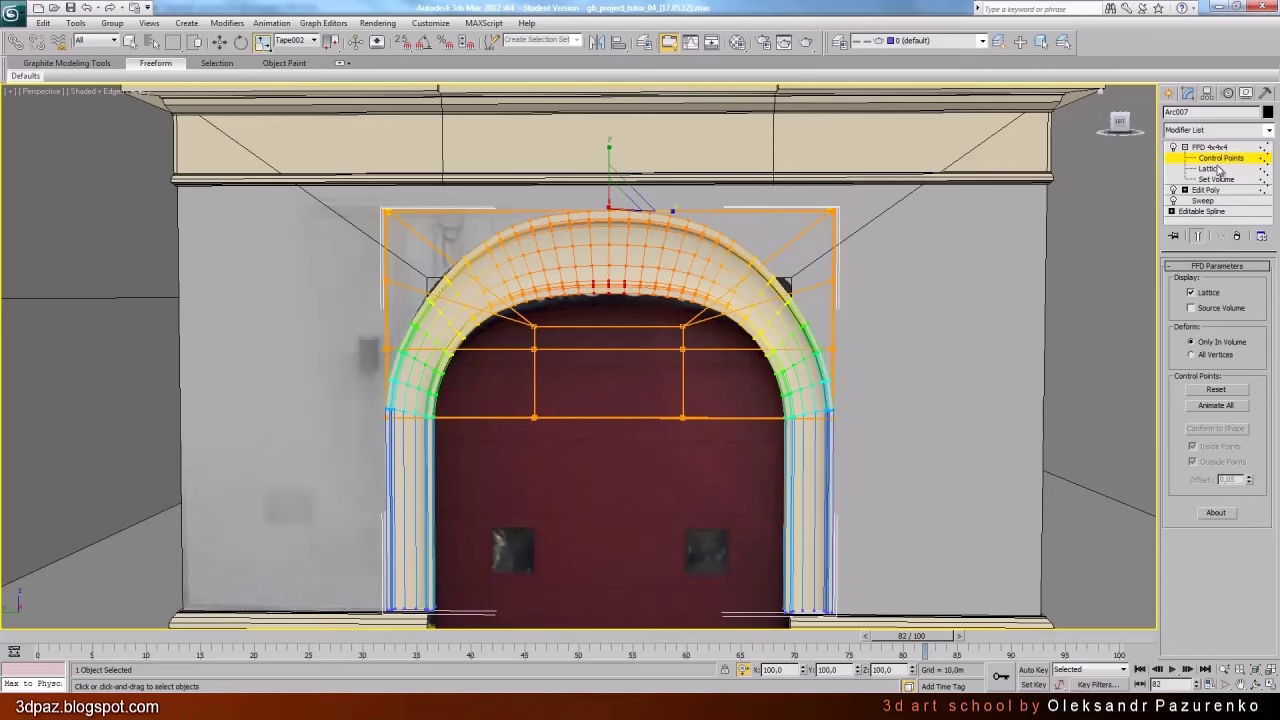
pyautogui.click(219, 41)
pyautogui.click(1100, 327)
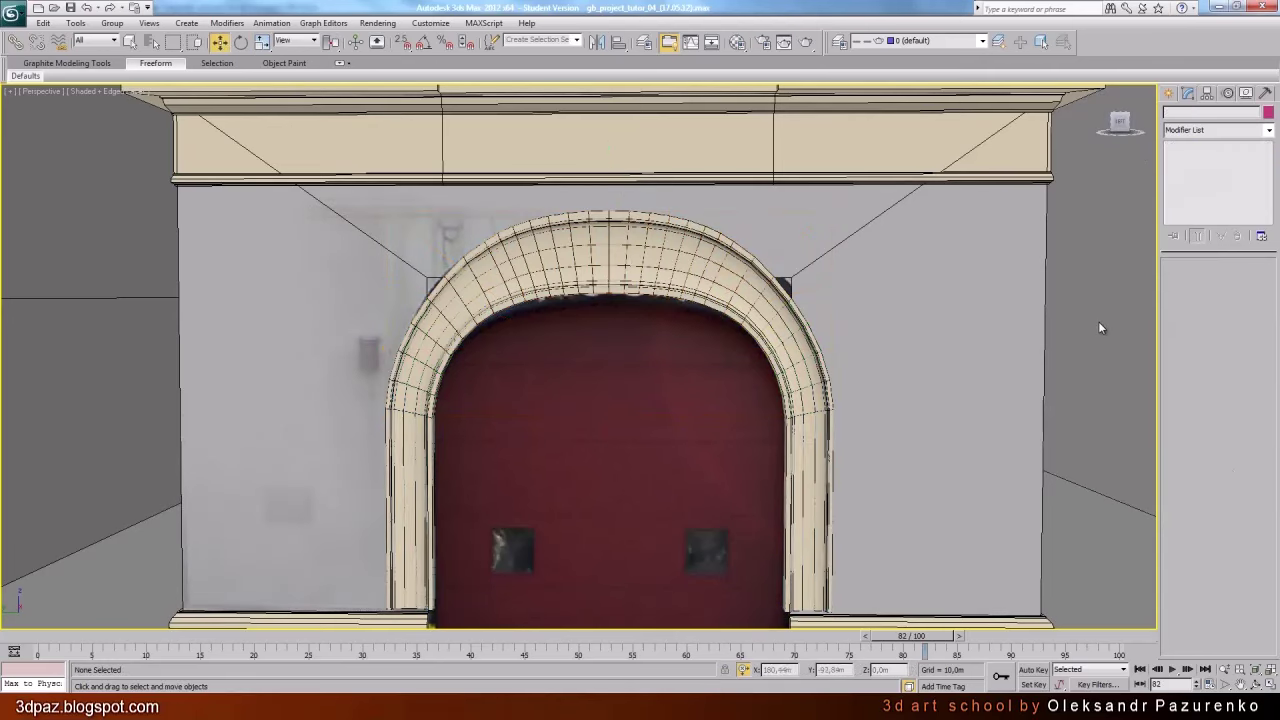
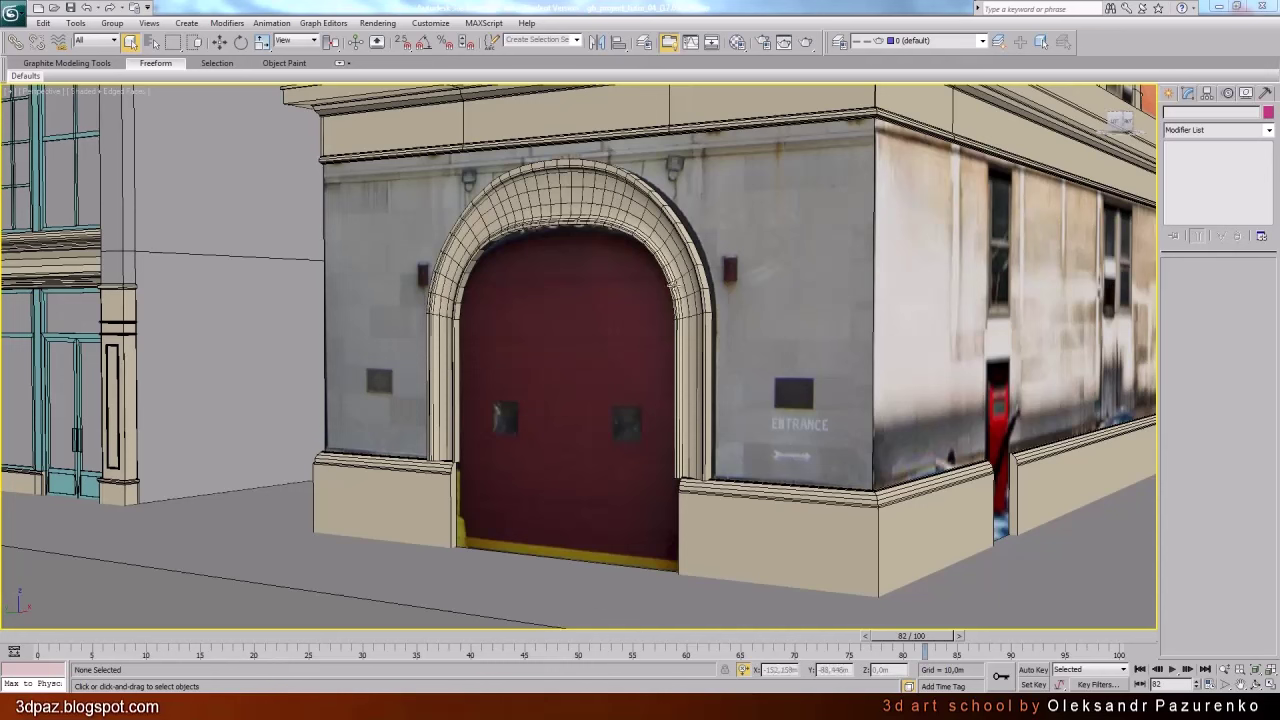
# Convert the doorway arch Arc007 to an Editable Poly
pyautogui.click(648, 207)
pyautogui.rightClick(647, 206)
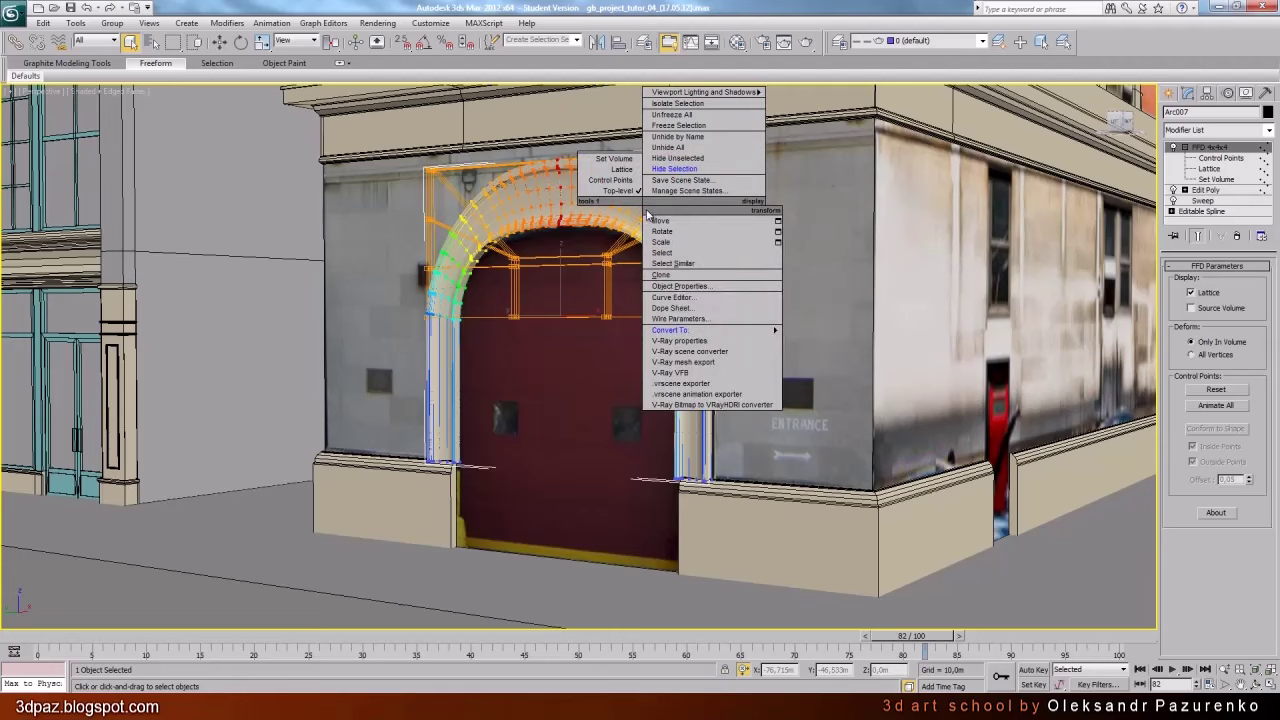
pyautogui.moveTo(700, 330)
pyautogui.click(846, 341)
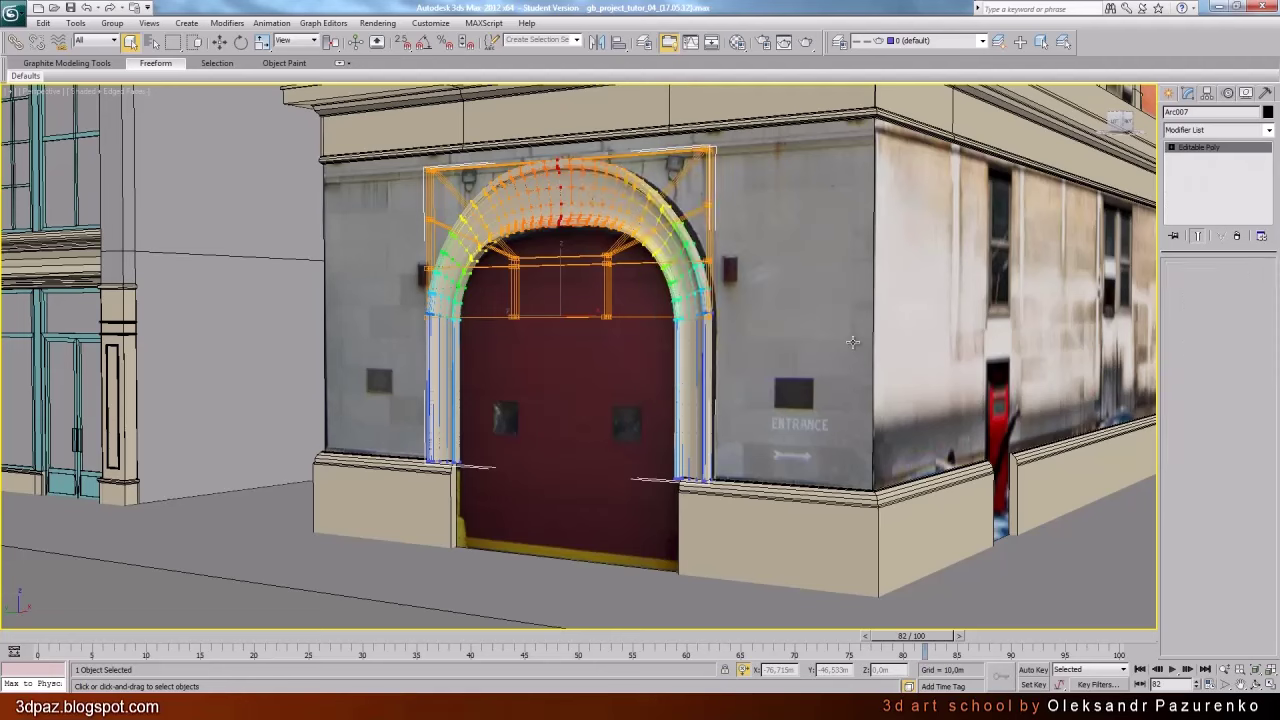
pyautogui.click(231, 607)
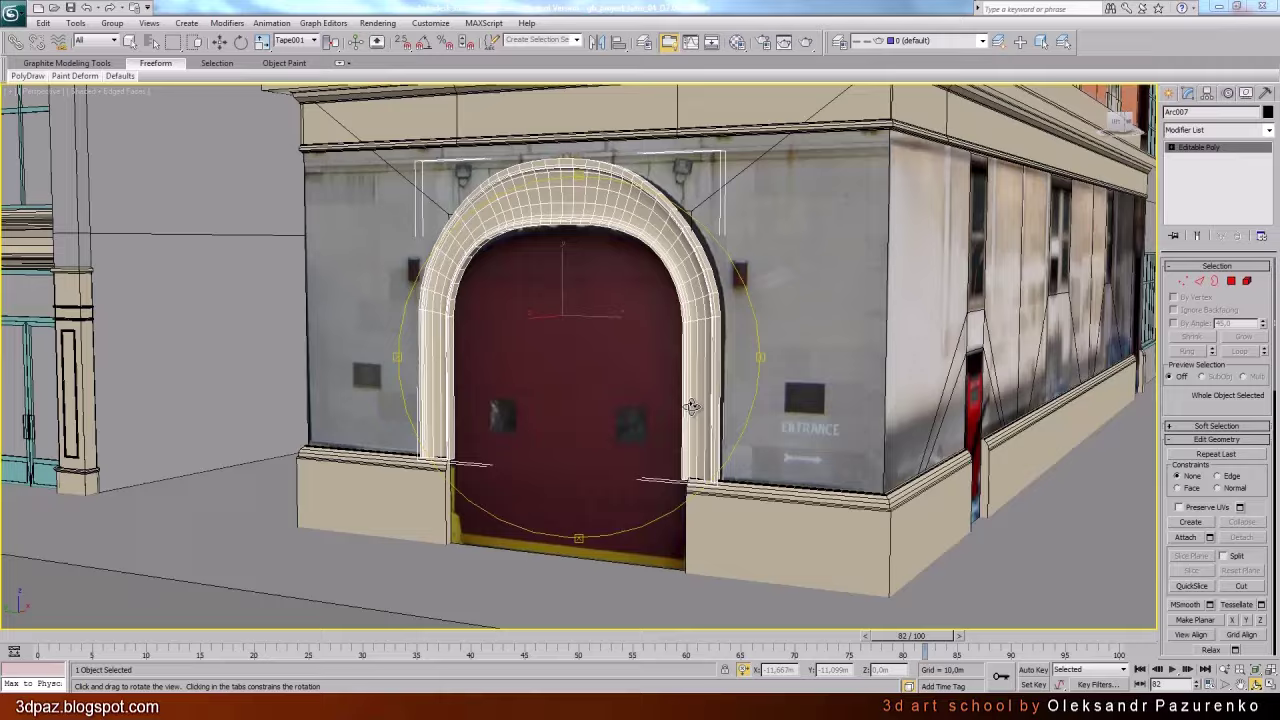
# Move the doorway arch back into the wall along the Z axis of the Tape001 coordinate system
pyautogui.moveTo(691, 407); pyautogui.dragTo(661, 423)
pyautogui.scroll(3, 669, 386)
pyautogui.moveTo(694, 354); pyautogui.dragTo(631, 360, button='middle')
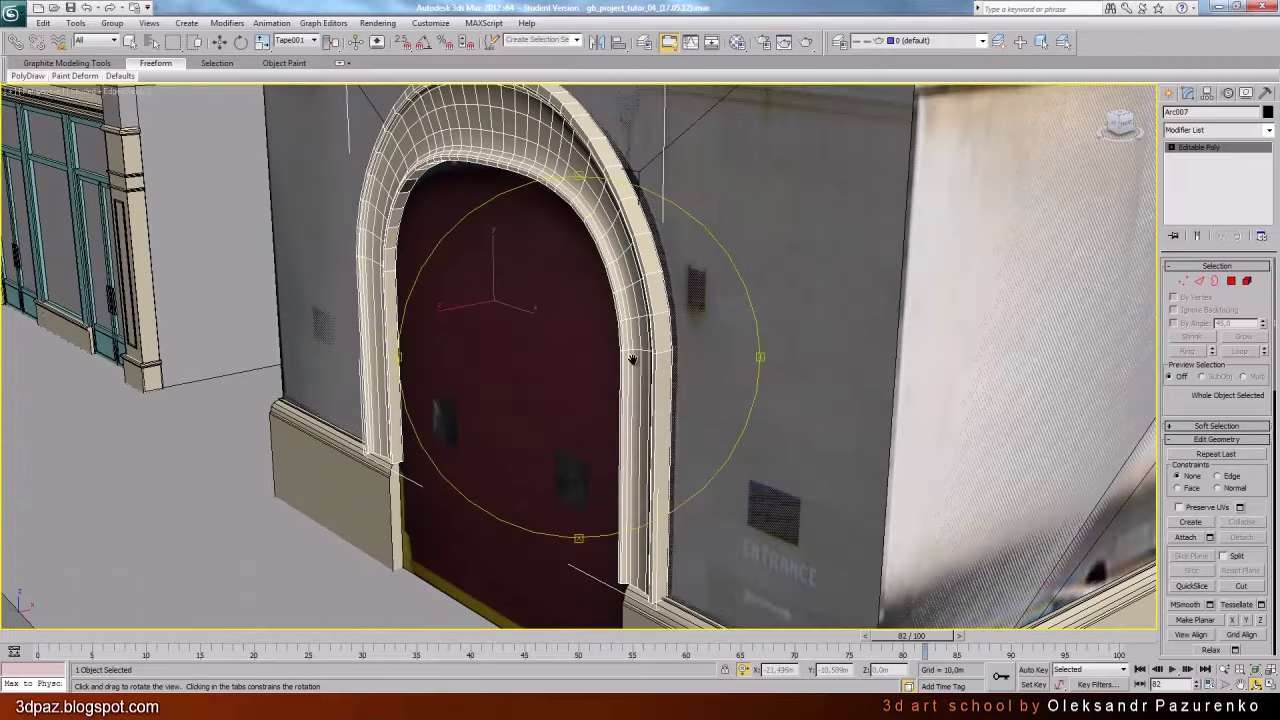
pyautogui.scroll(3, 631, 360)
pyautogui.press('w')
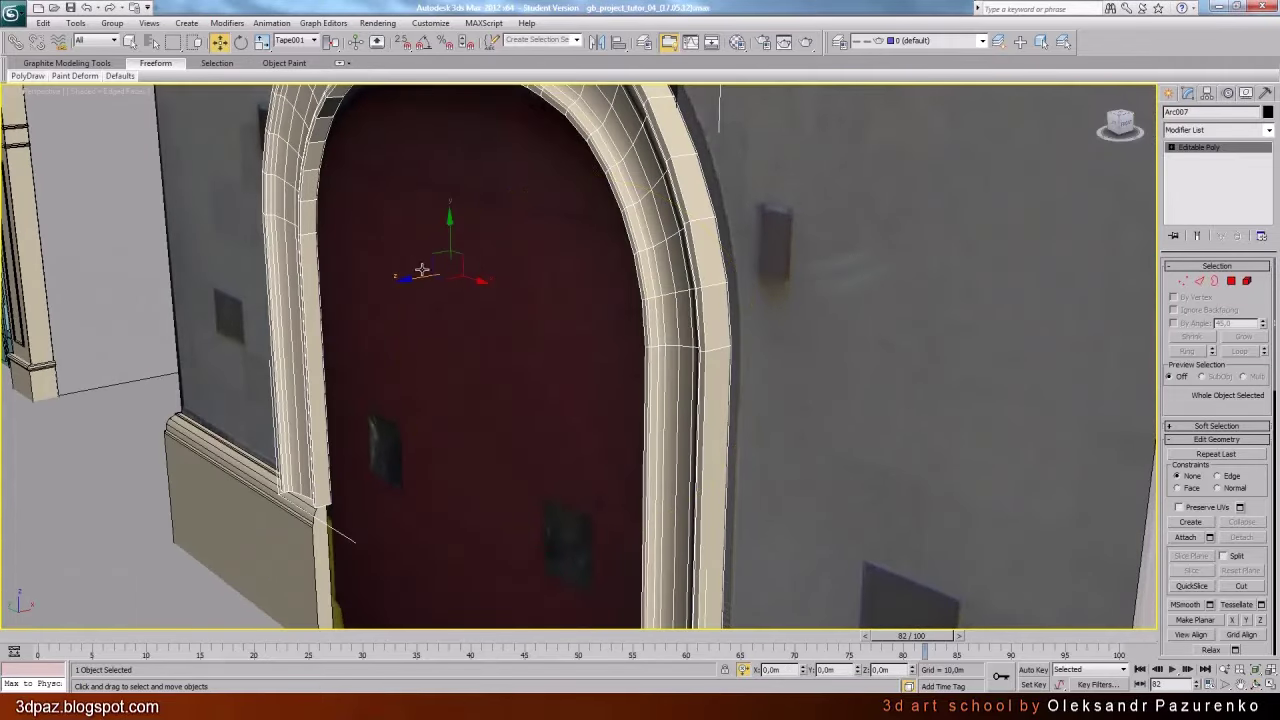
pyautogui.moveTo(418, 278); pyautogui.dragTo(433, 273)
pyautogui.scroll(-2, 550, 292)
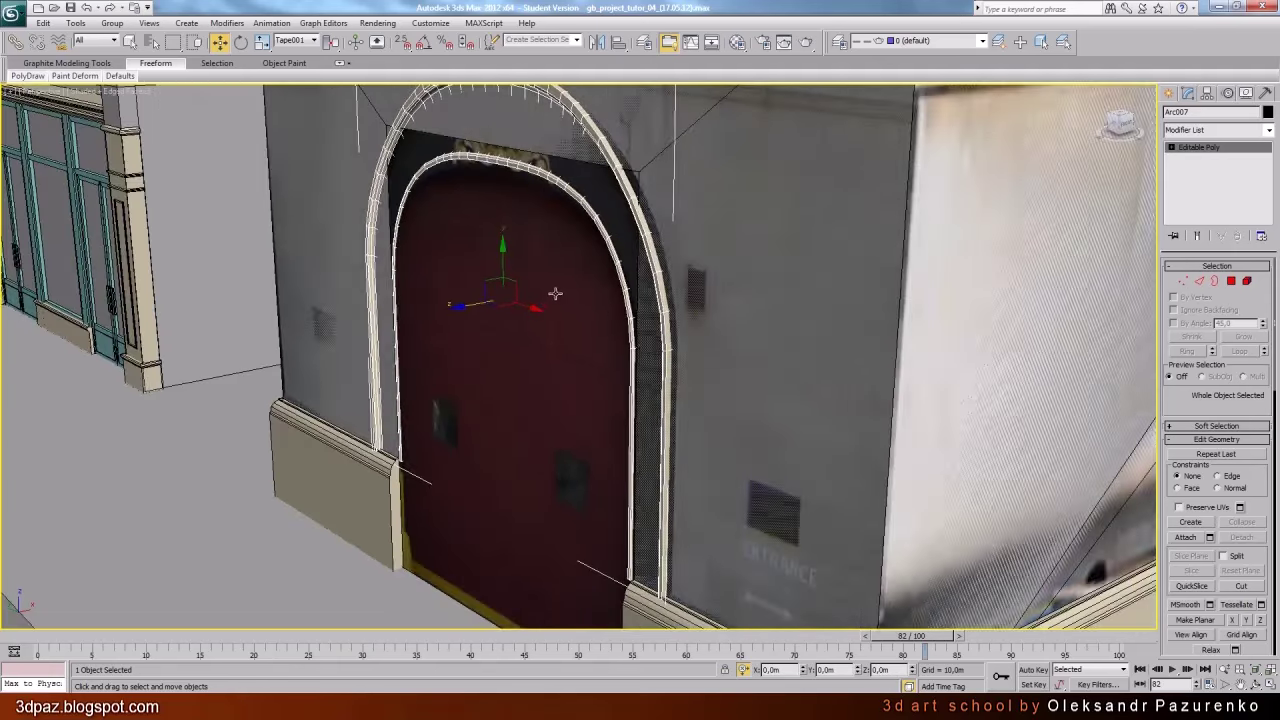
# Hide the door photo plane Object014 that covers the front wall
pyautogui.moveTo(554, 294); pyautogui.dragTo(671, 337, button='middle')
pyautogui.scroll(-2, 680, 354)
pyautogui.click(615, 396)
pyautogui.rightClick(614, 396)
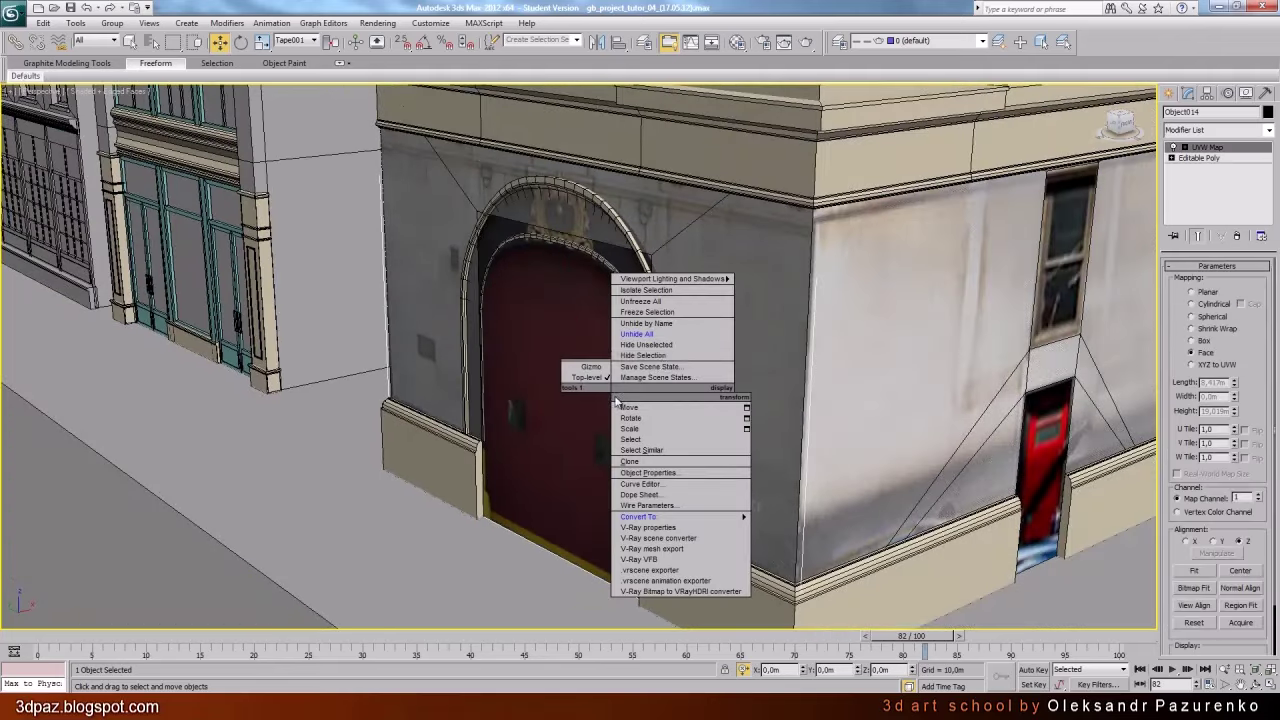
pyautogui.click(650, 352)
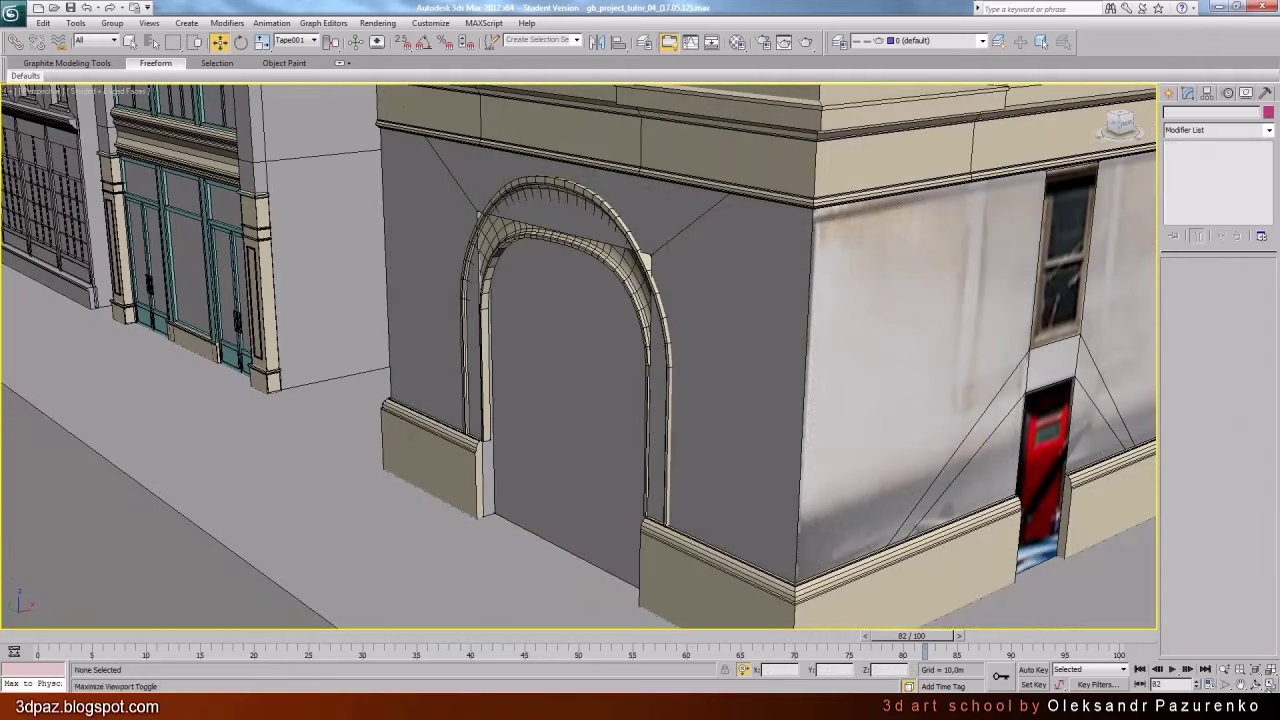
# Isolate the doorway arch, the base moulding and the building body together
pyautogui.click(1256, 684)
pyautogui.moveTo(600, 380); pyautogui.dragTo(634, 257)
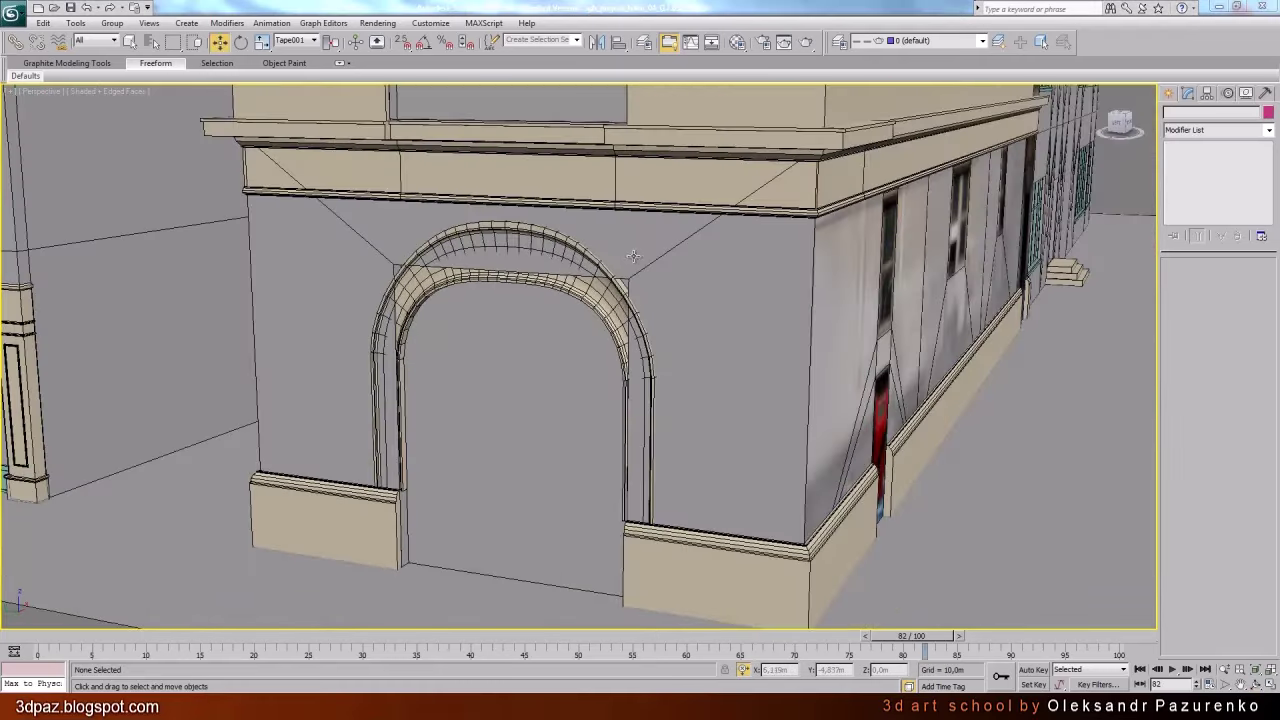
pyautogui.press('w')
pyautogui.click(571, 247)
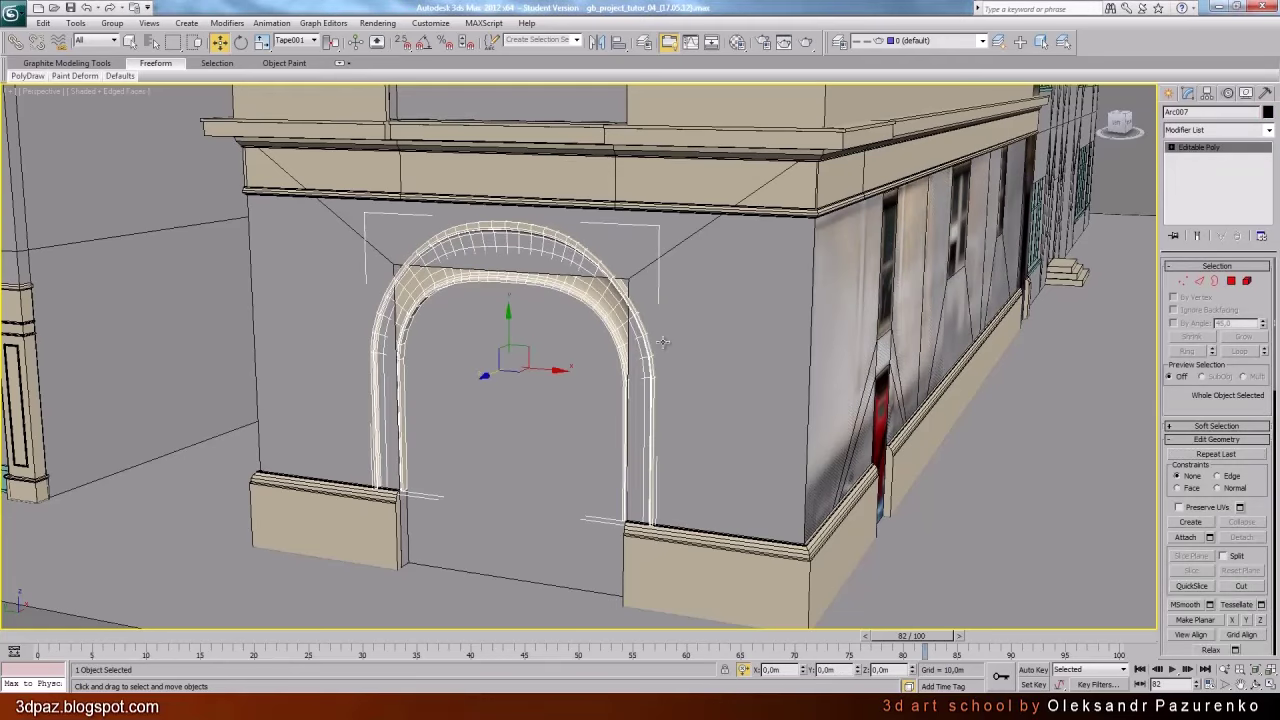
pyautogui.keyDown('ctrl'); pyautogui.click(661, 567); pyautogui.keyUp('ctrl')
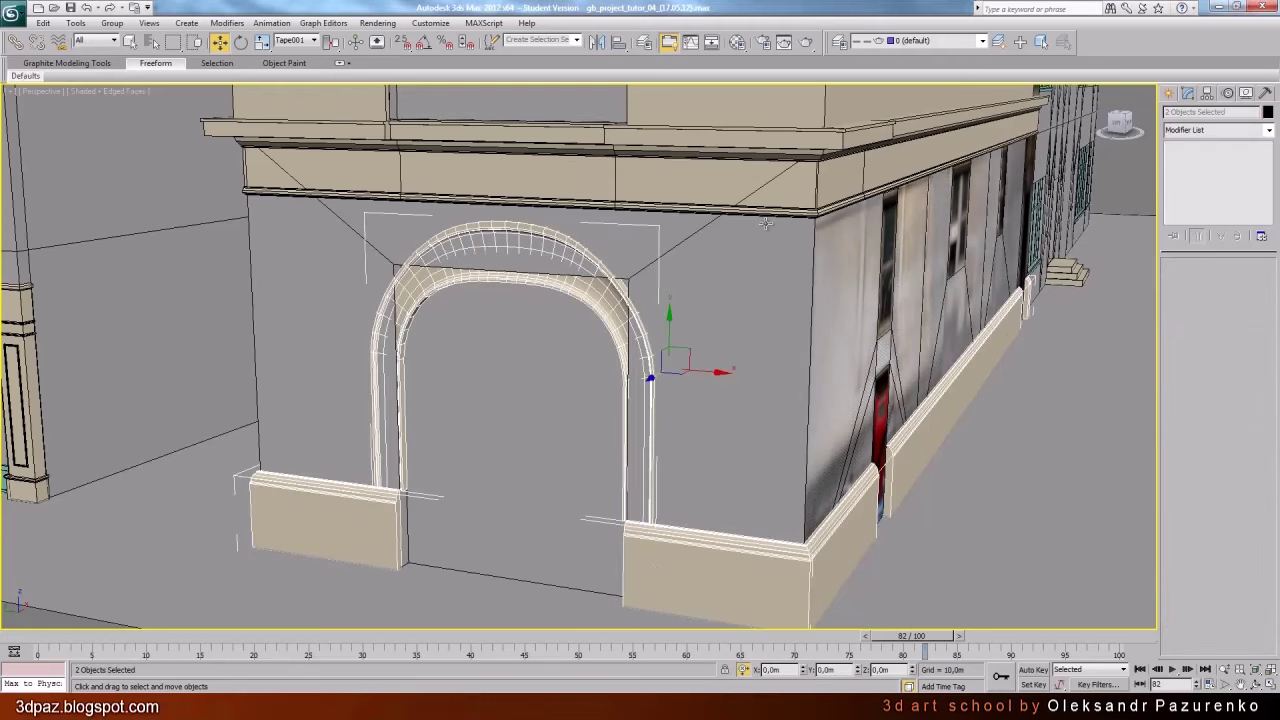
pyautogui.keyDown('ctrl'); pyautogui.click(705, 228); pyautogui.keyUp('ctrl')
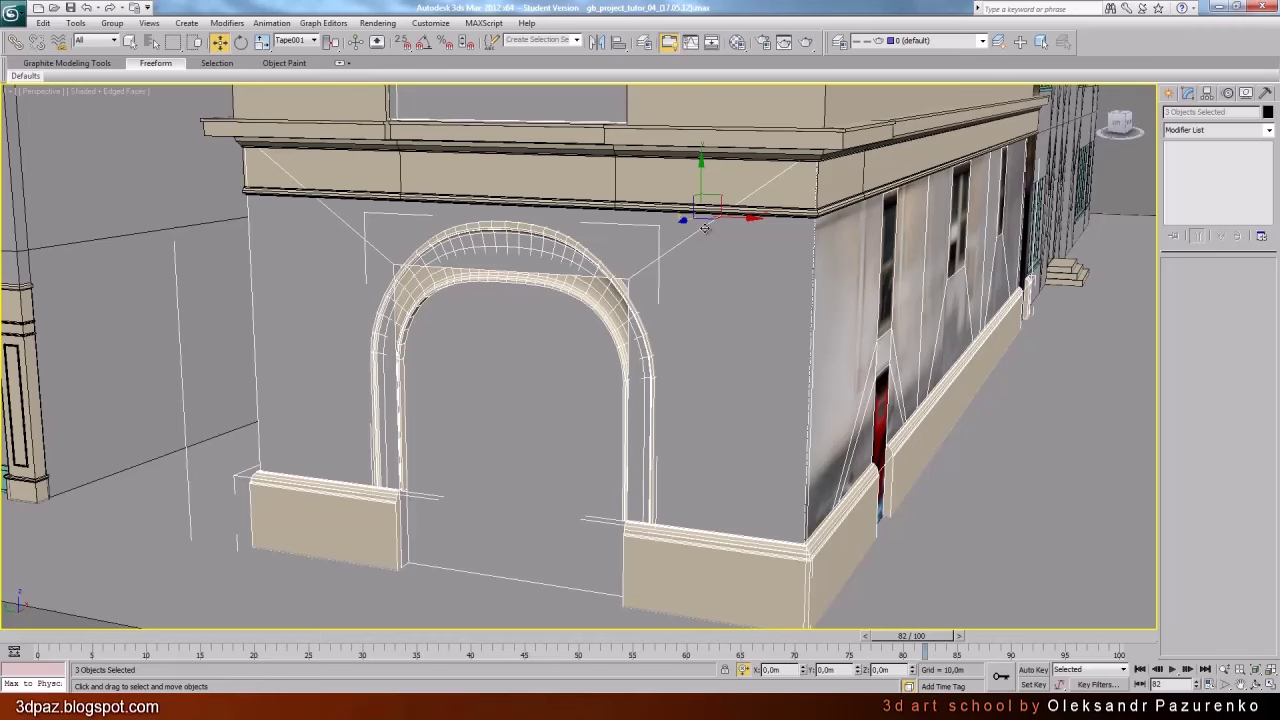
pyautogui.hotkey('alt', 'q')
pyautogui.scroll(5, 697, 343)
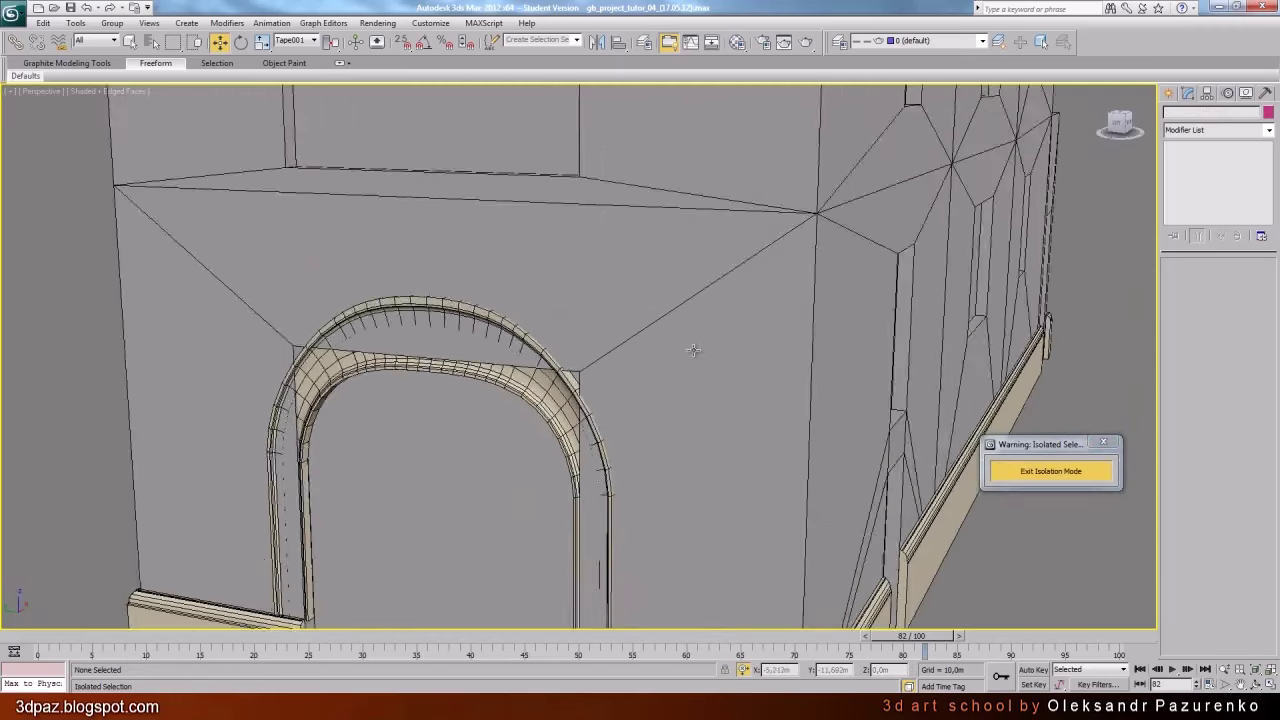
pyautogui.moveTo(621, 383); pyautogui.dragTo(654, 329, button='middle')
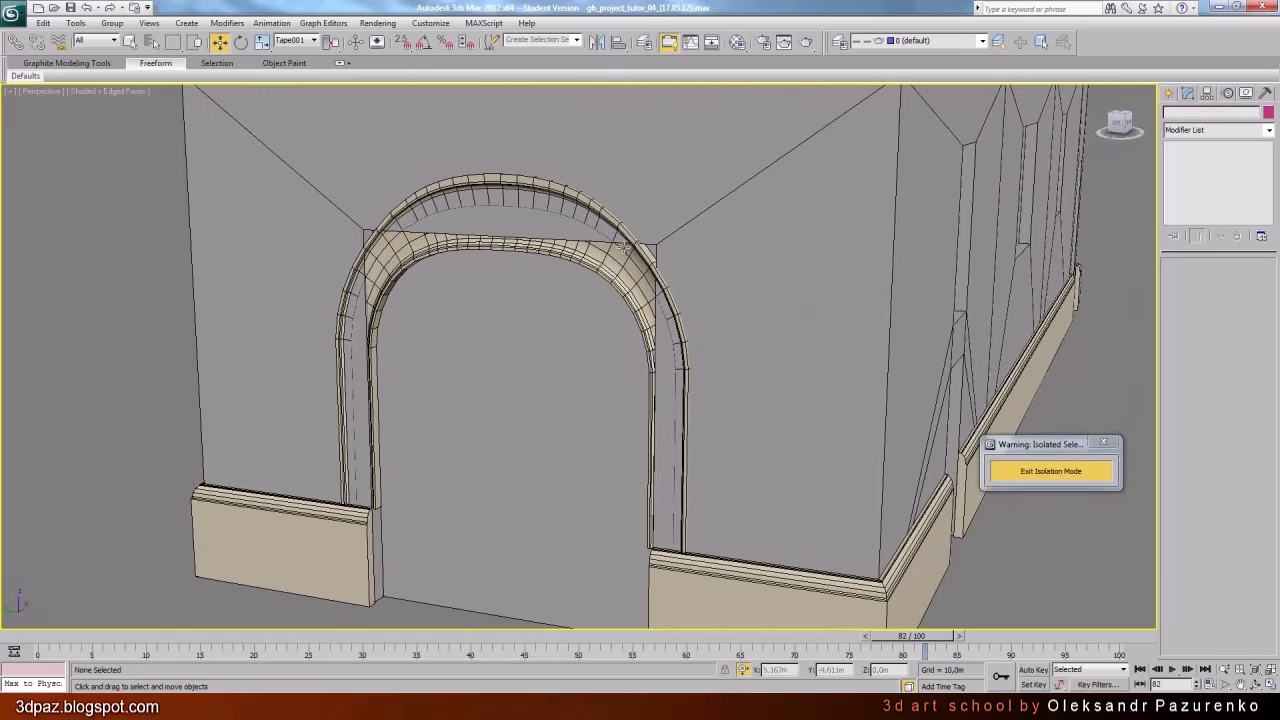
# Select the upper and lower vertices on the right side of building_01's doorway opening and move them outward past the arch's inner edge
pyautogui.click(694, 220)
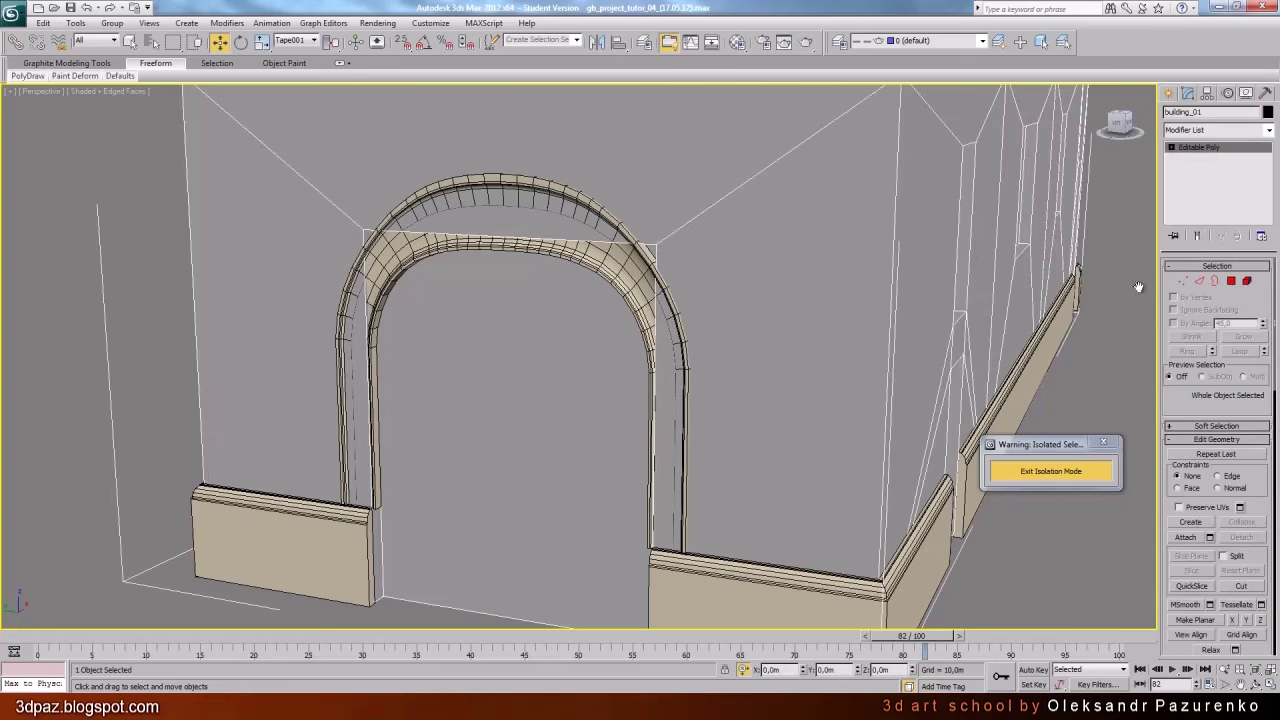
pyautogui.click(1184, 282)
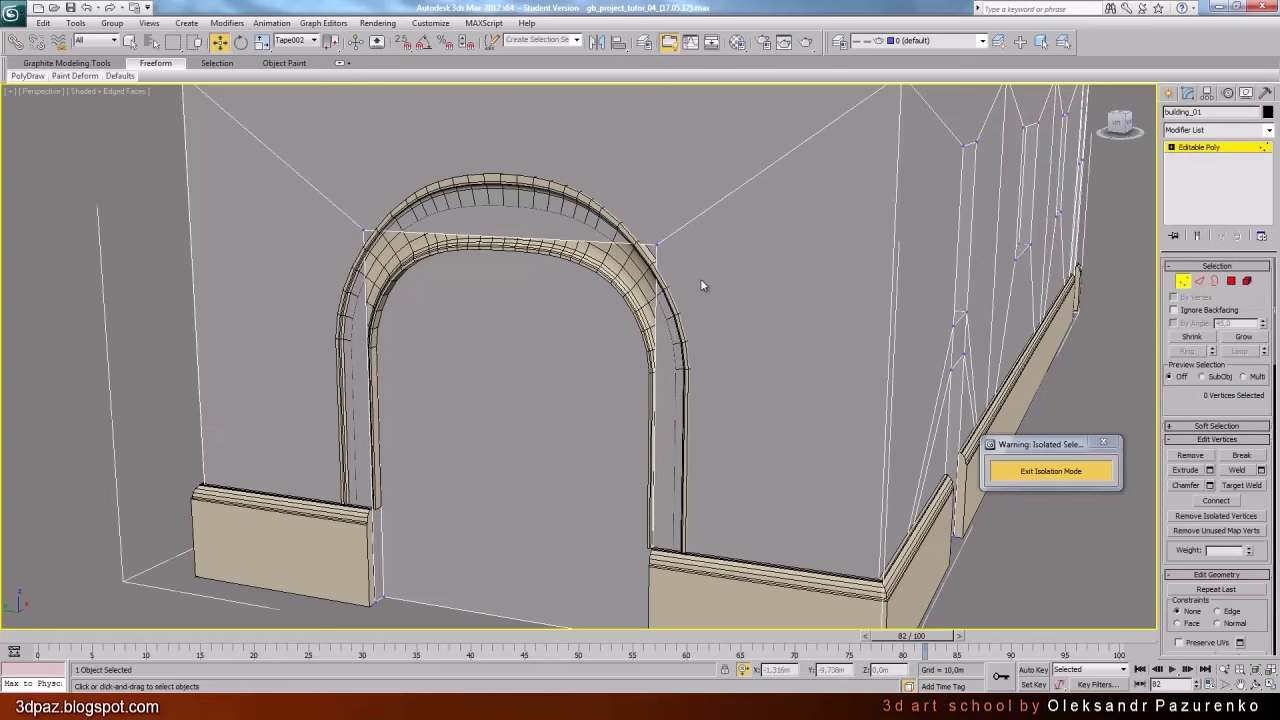
pyautogui.press('F3')
pyautogui.moveTo(635, 222); pyautogui.dragTo(712, 345)
pyautogui.moveTo(712, 345); pyautogui.dragTo(717, 291, button='middle')
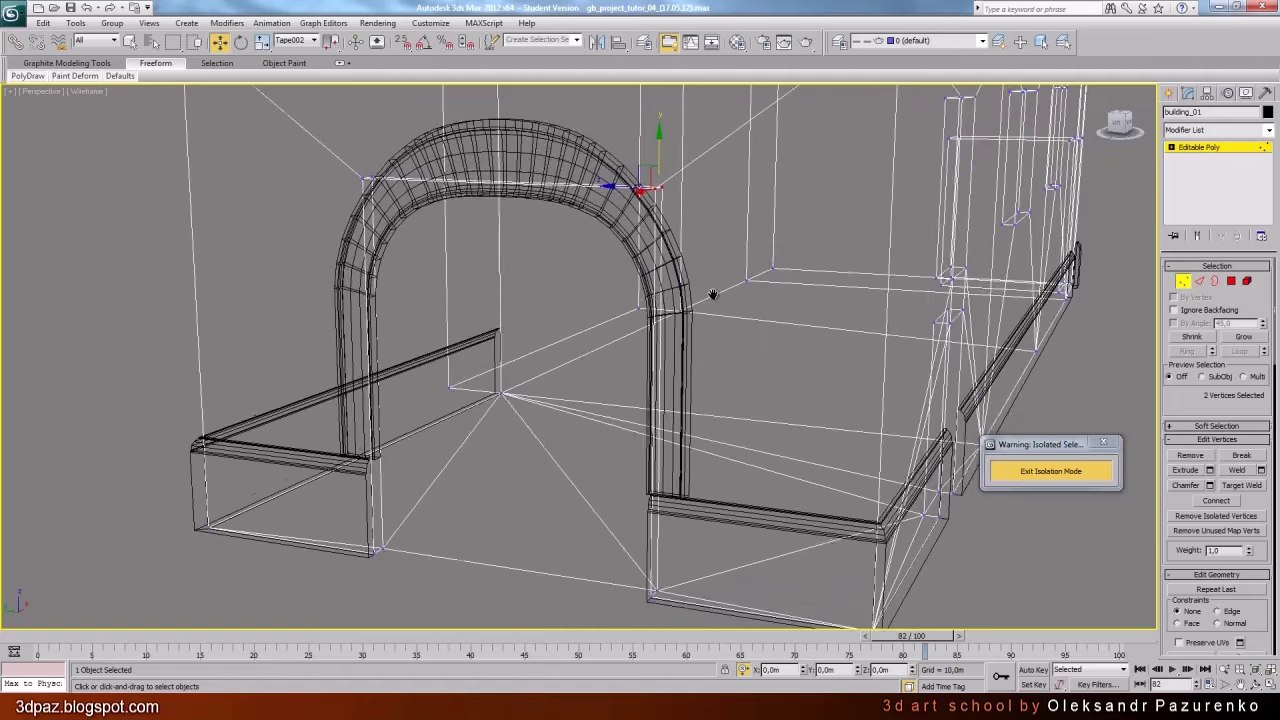
pyautogui.keyDown('ctrl'); pyautogui.moveTo(625, 557); pyautogui.dragTo(694, 610); pyautogui.keyUp('ctrl')
pyautogui.press('F3')
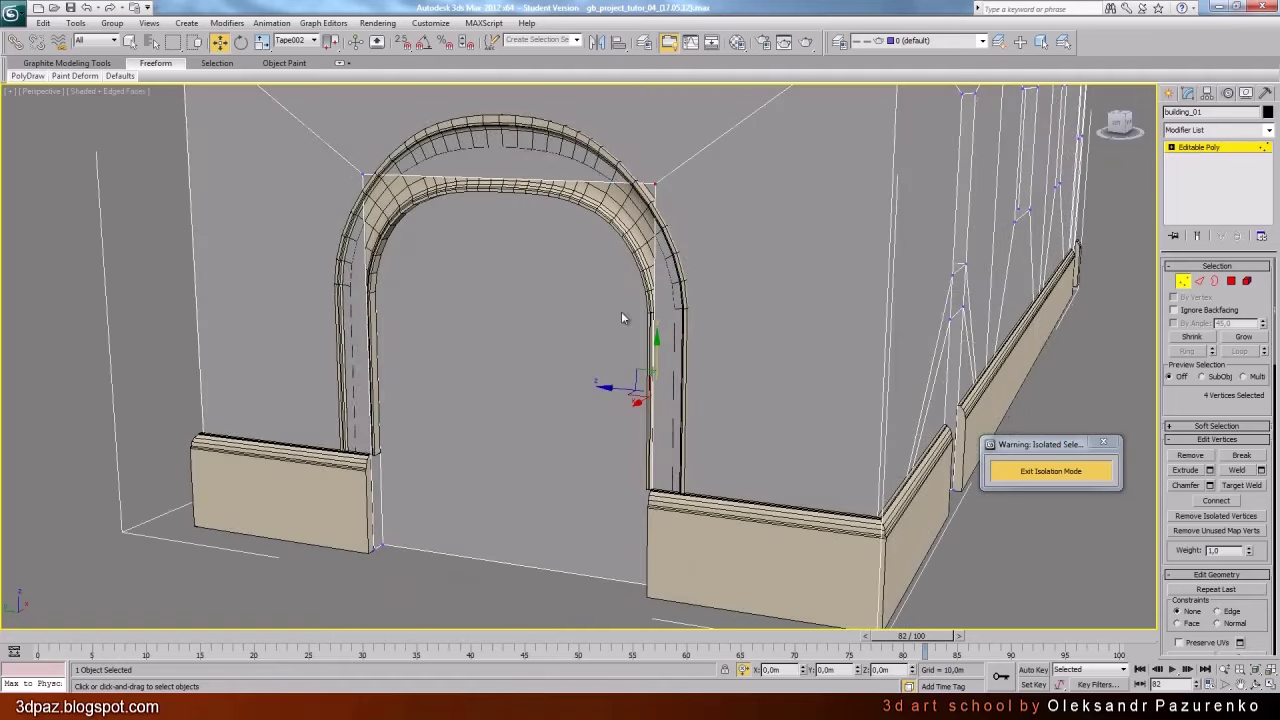
pyautogui.moveTo(622, 268); pyautogui.dragTo(610, 308, button='middle')
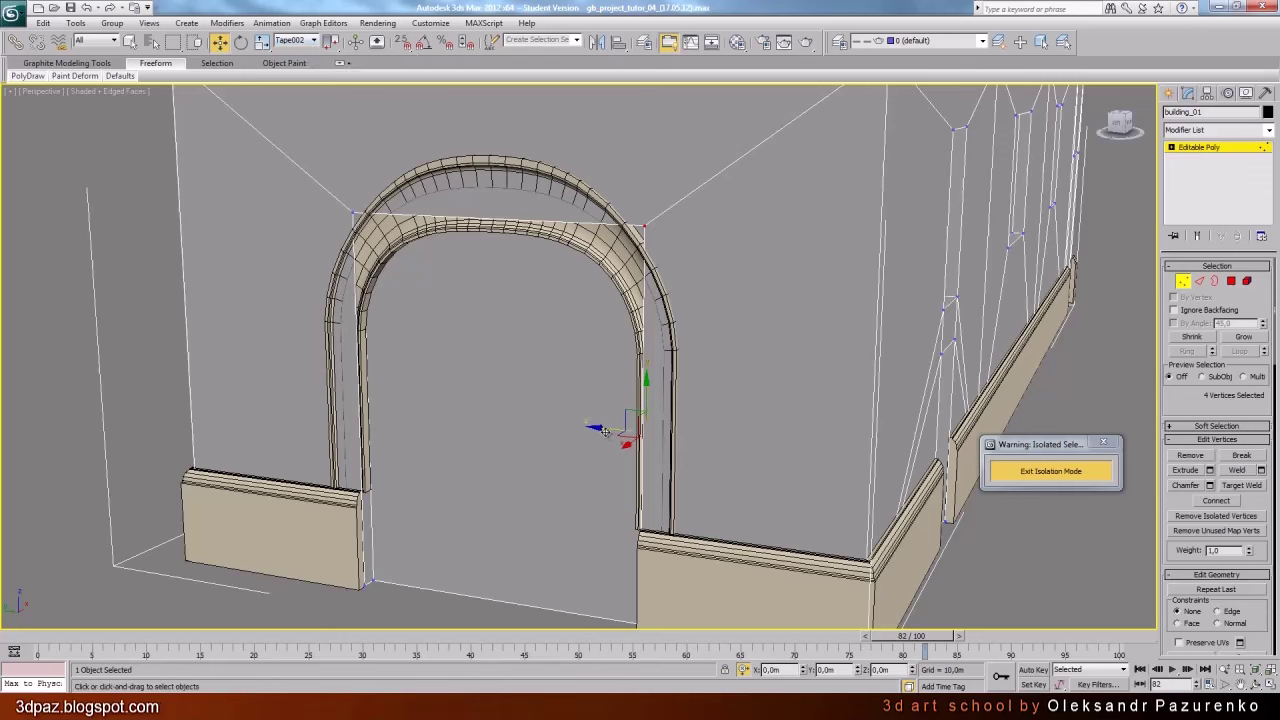
pyautogui.moveTo(596, 427); pyautogui.dragTo(631, 434)
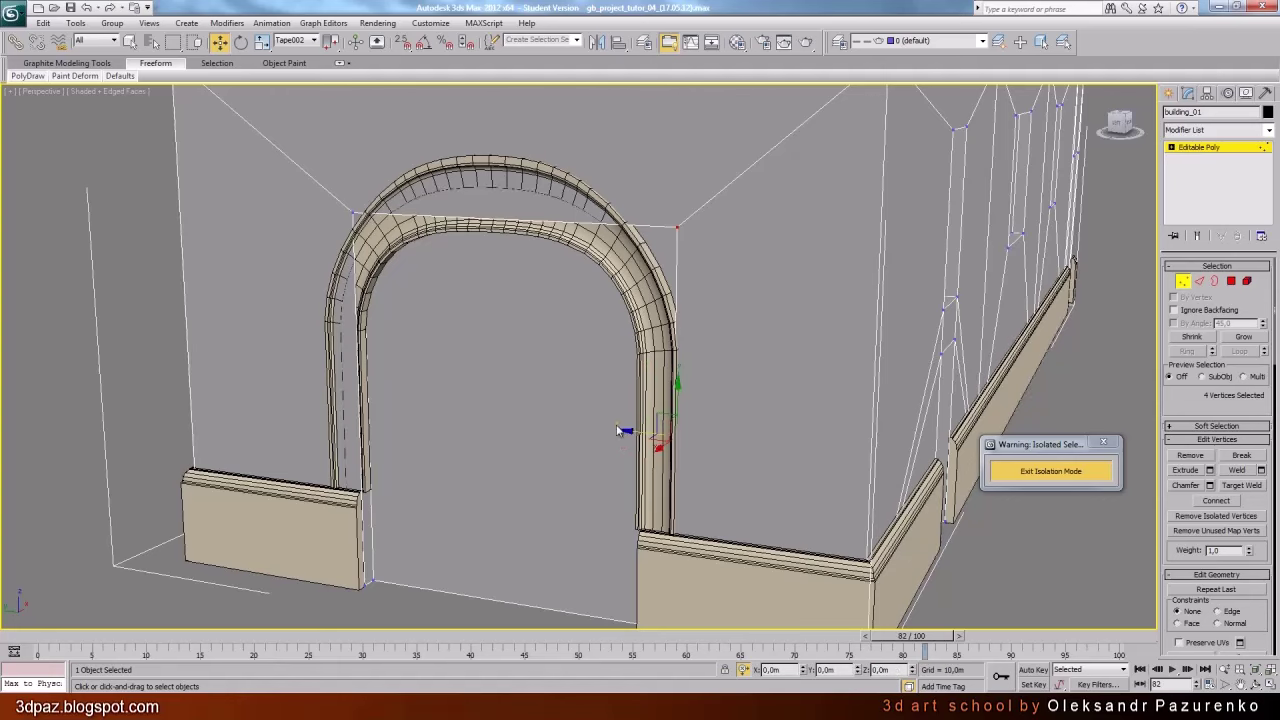
# Move the upper and lower vertices on the left side of the doorway opening outward behind the arch moulding
pyautogui.press('F3')
pyautogui.moveTo(323, 154); pyautogui.dragTo(383, 264)
pyautogui.keyDown('ctrl'); pyautogui.moveTo(382, 597); pyautogui.dragTo(382, 597); pyautogui.keyUp('ctrl')
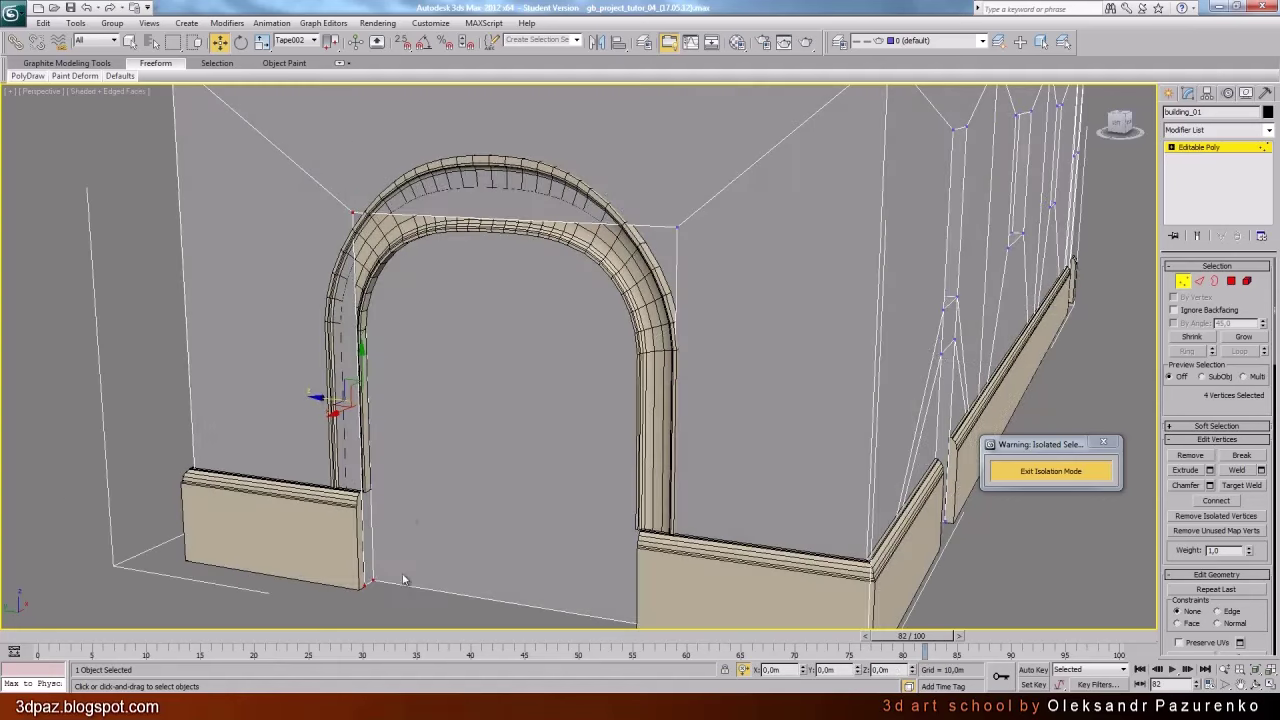
pyautogui.press('F3')
pyautogui.moveTo(325, 396); pyautogui.dragTo(296, 397)
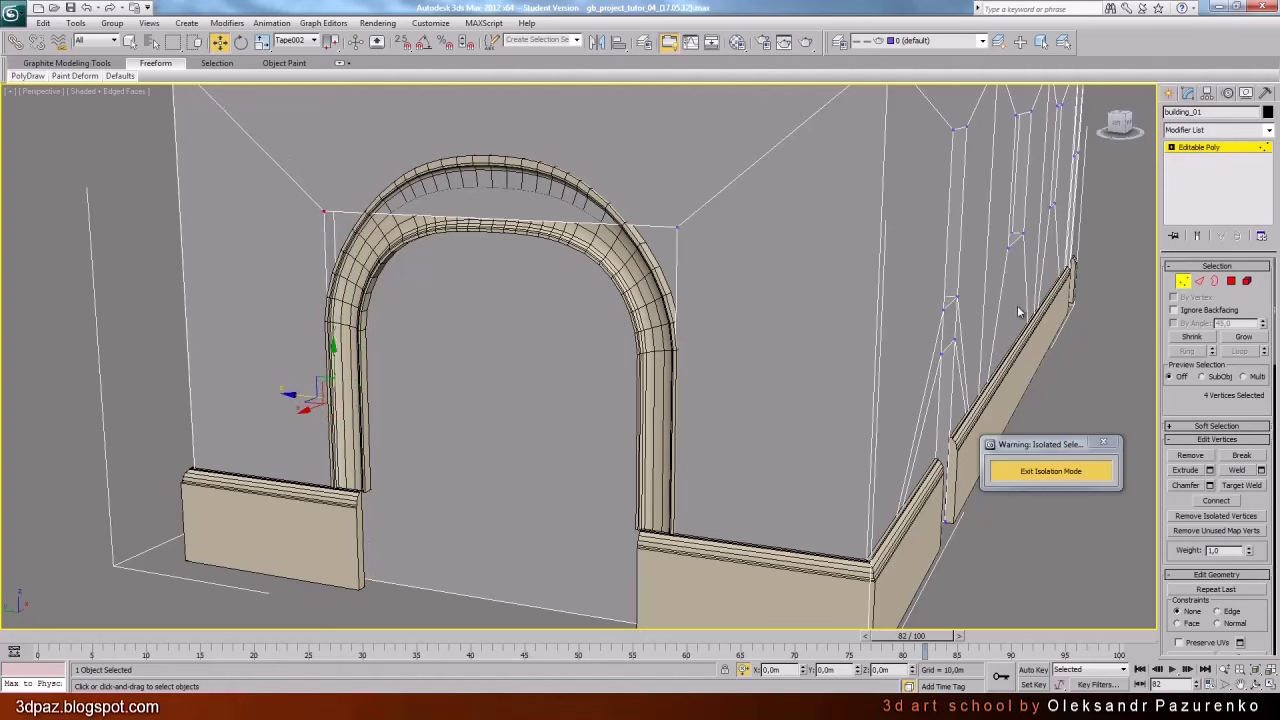
# Select the vertices at the upper right corner of building_01's doorway opening
pyautogui.press('F3')
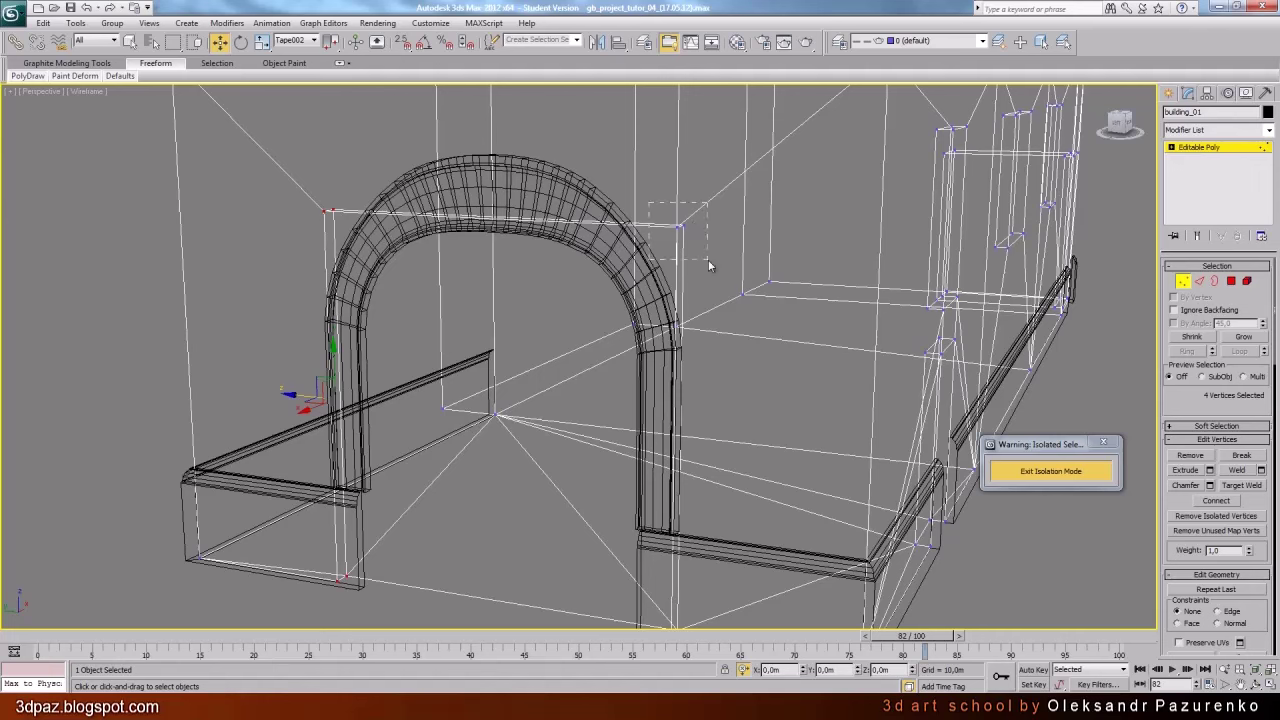
# Raise the four top corner vertices of the building's rectangular doorway by about 0.61 m, level with the top of the arch trim
pyautogui.click(677, 227)
pyautogui.keyDown('ctrl'); pyautogui.moveTo(347, 231); pyautogui.dragTo(349, 231); pyautogui.keyUp('ctrl')
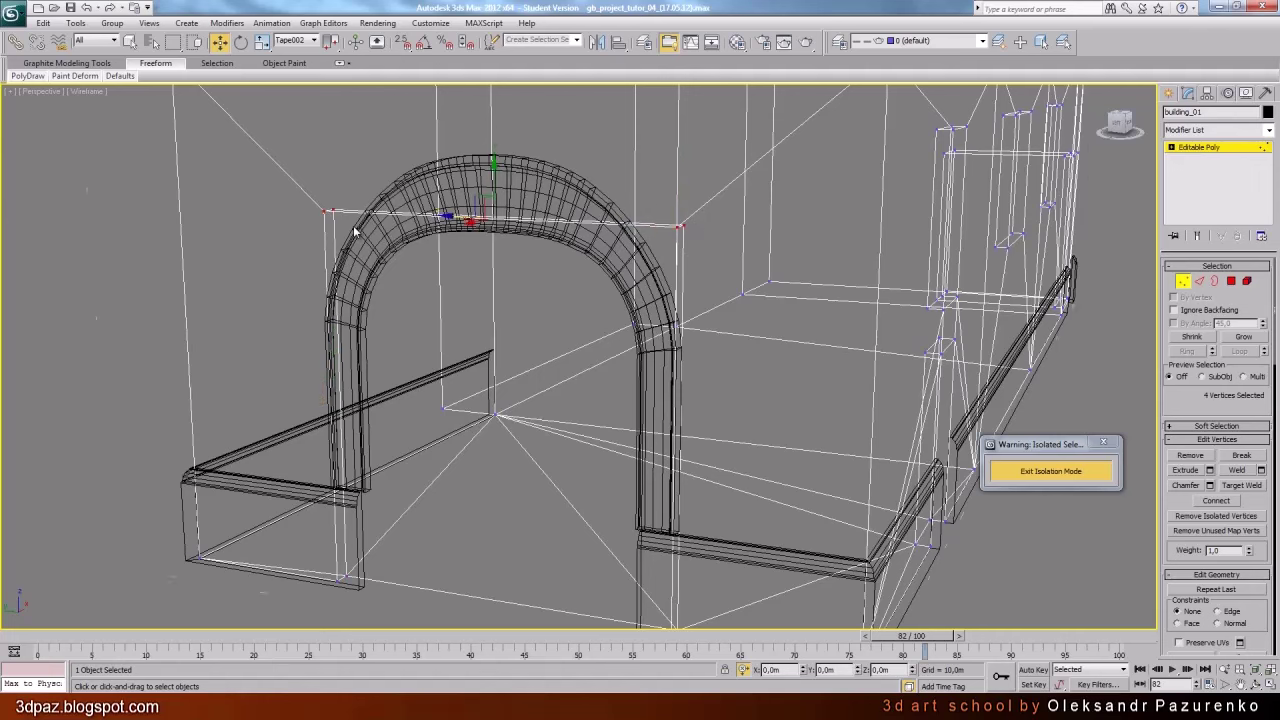
pyautogui.press('F3')
pyautogui.moveTo(494, 183); pyautogui.dragTo(500, 126)
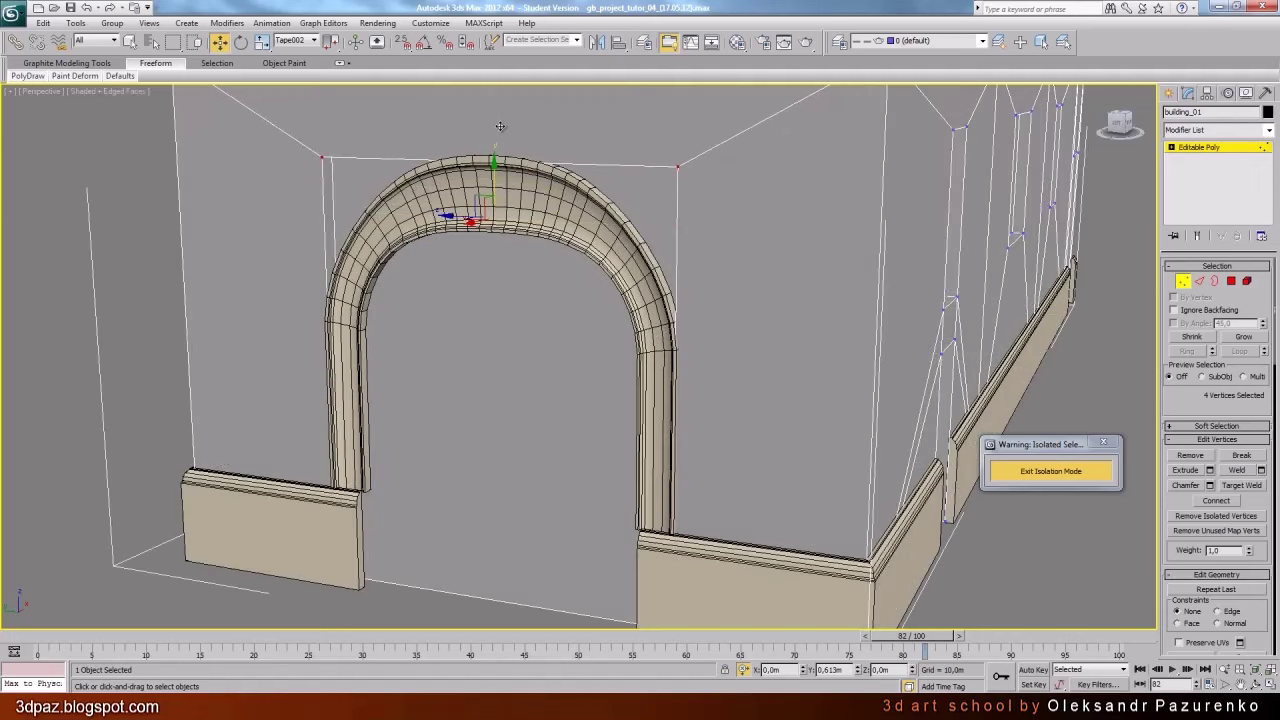
pyautogui.click(1183, 281)
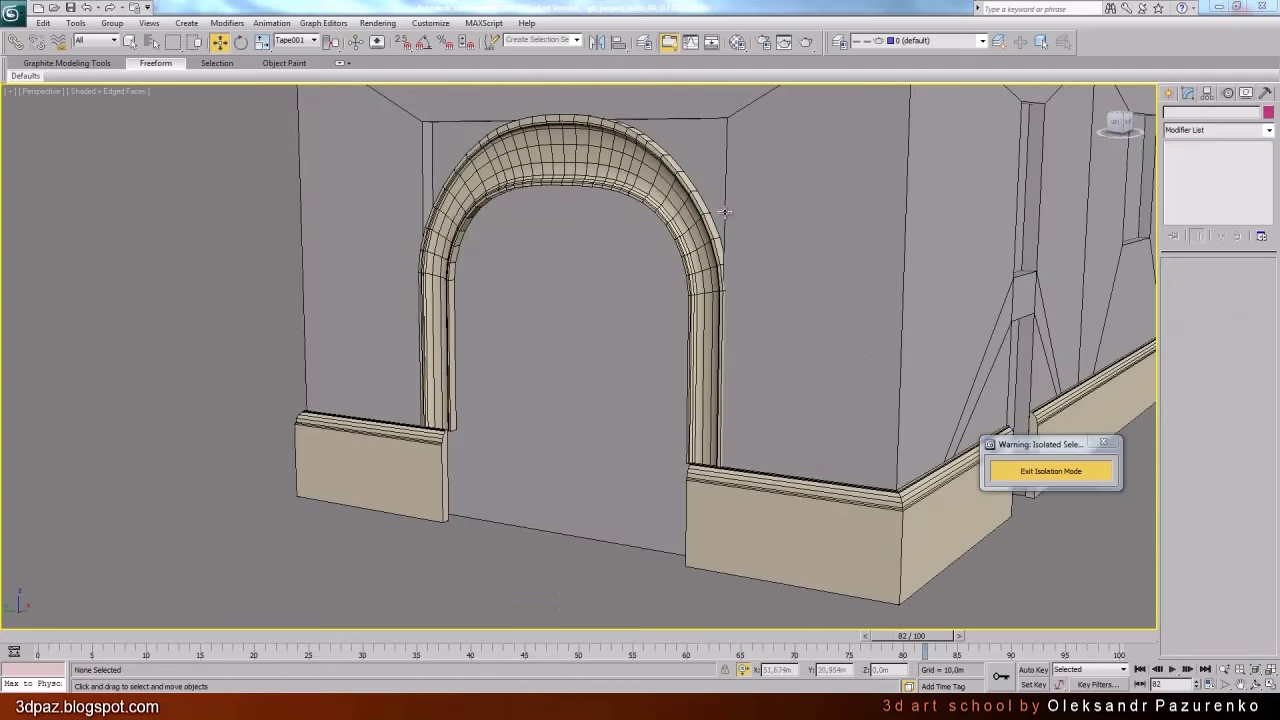
# Move the 28 bottom vertices of both arch trim legs straight down to the base of the plinth
pyautogui.click(712, 260)
pyautogui.click(1183, 281)
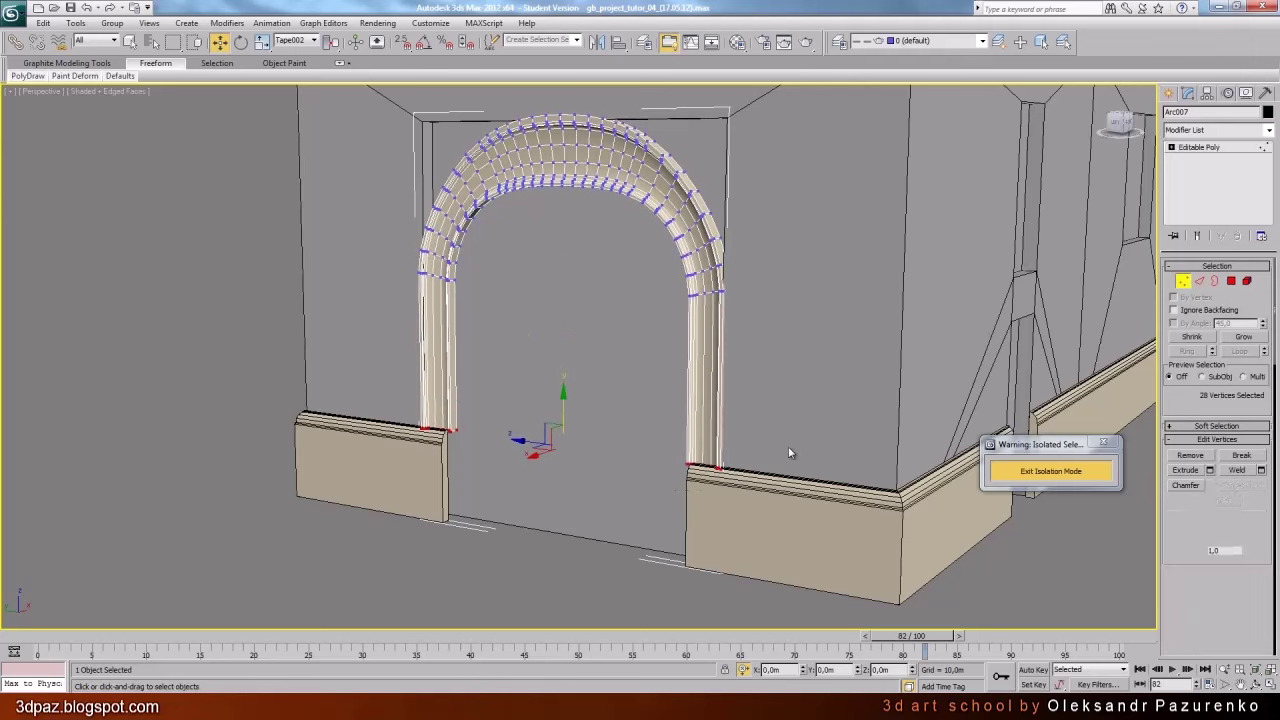
pyautogui.moveTo(768, 497); pyautogui.dragTo(602, 430)
pyautogui.press('F3')
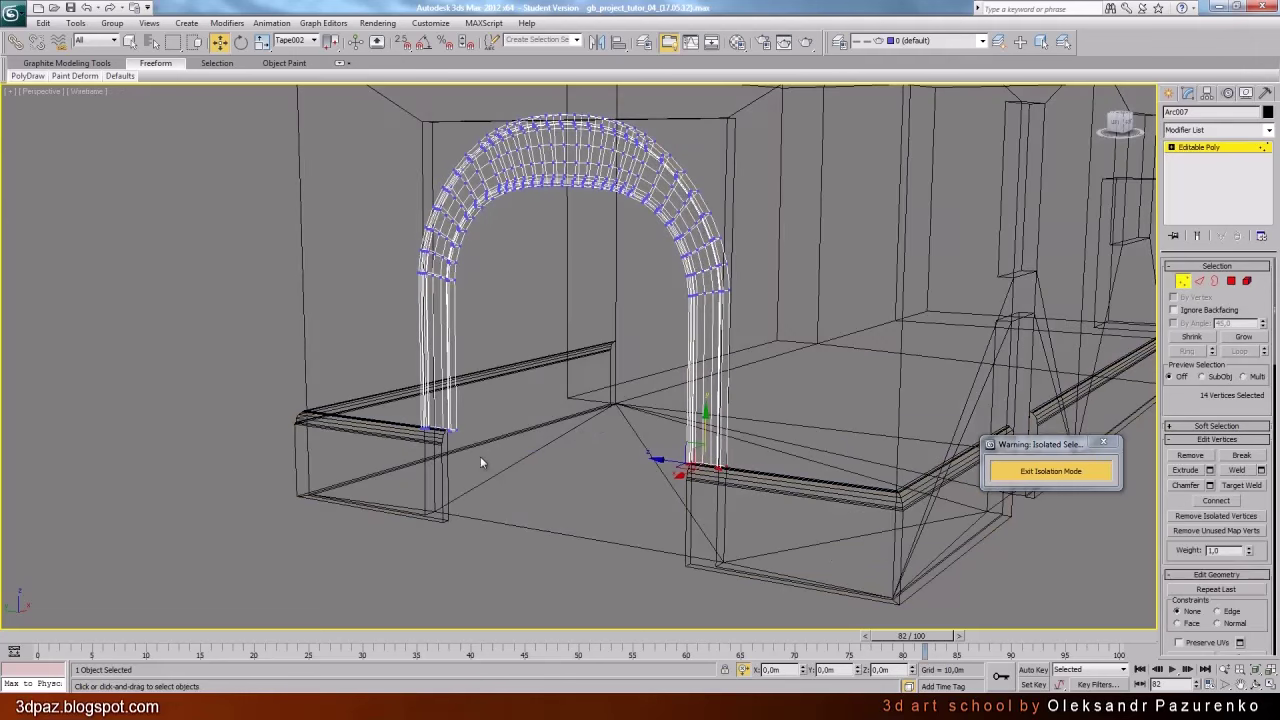
pyautogui.keyDown('ctrl'); pyautogui.moveTo(462, 438); pyautogui.dragTo(399, 385); pyautogui.keyUp('ctrl')
pyautogui.press('F3')
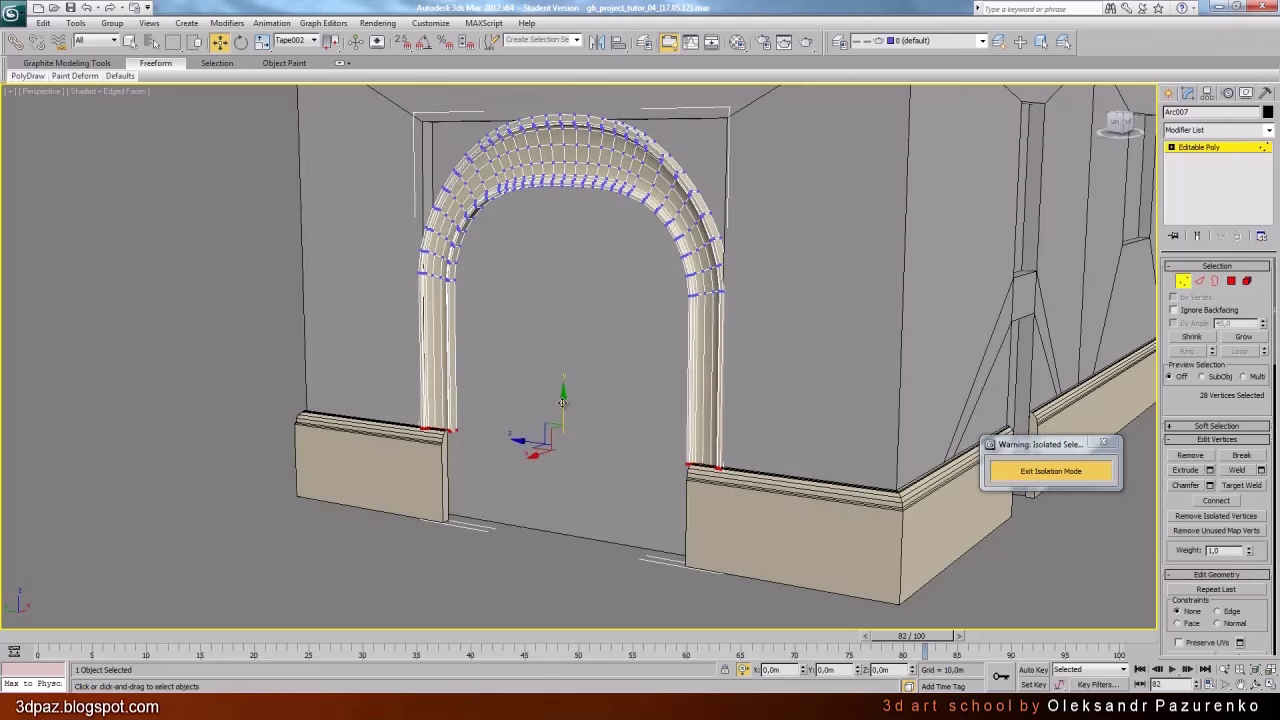
pyautogui.moveTo(562, 404); pyautogui.dragTo(570, 497)
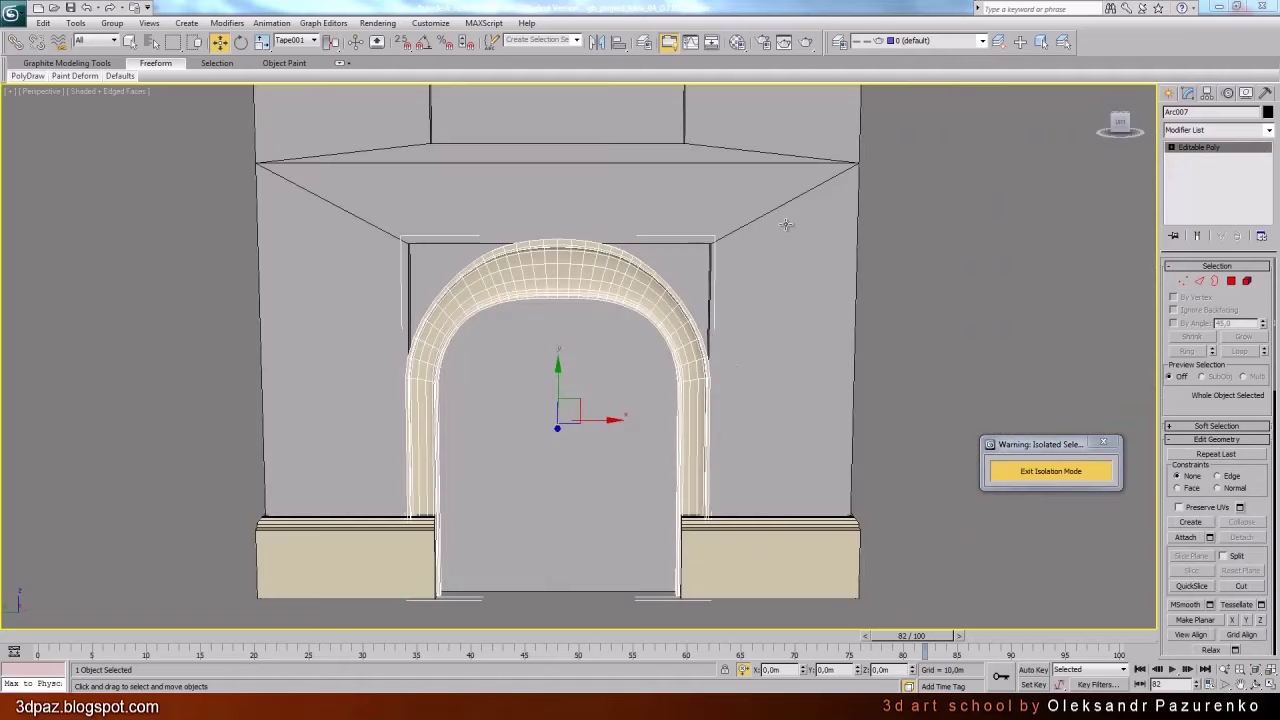
# Delete the building polygon that closes the doorway behind the arch trim
pyautogui.click(786, 225)
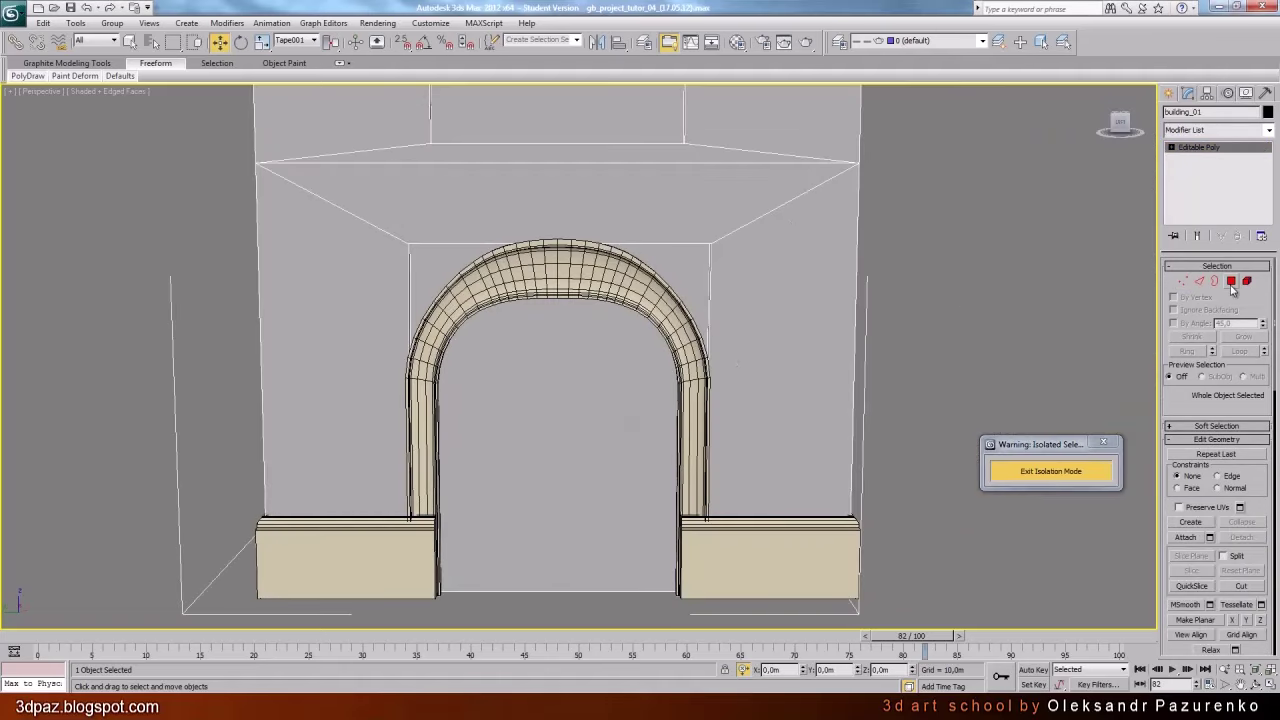
pyautogui.click(1231, 282)
pyautogui.click(510, 410)
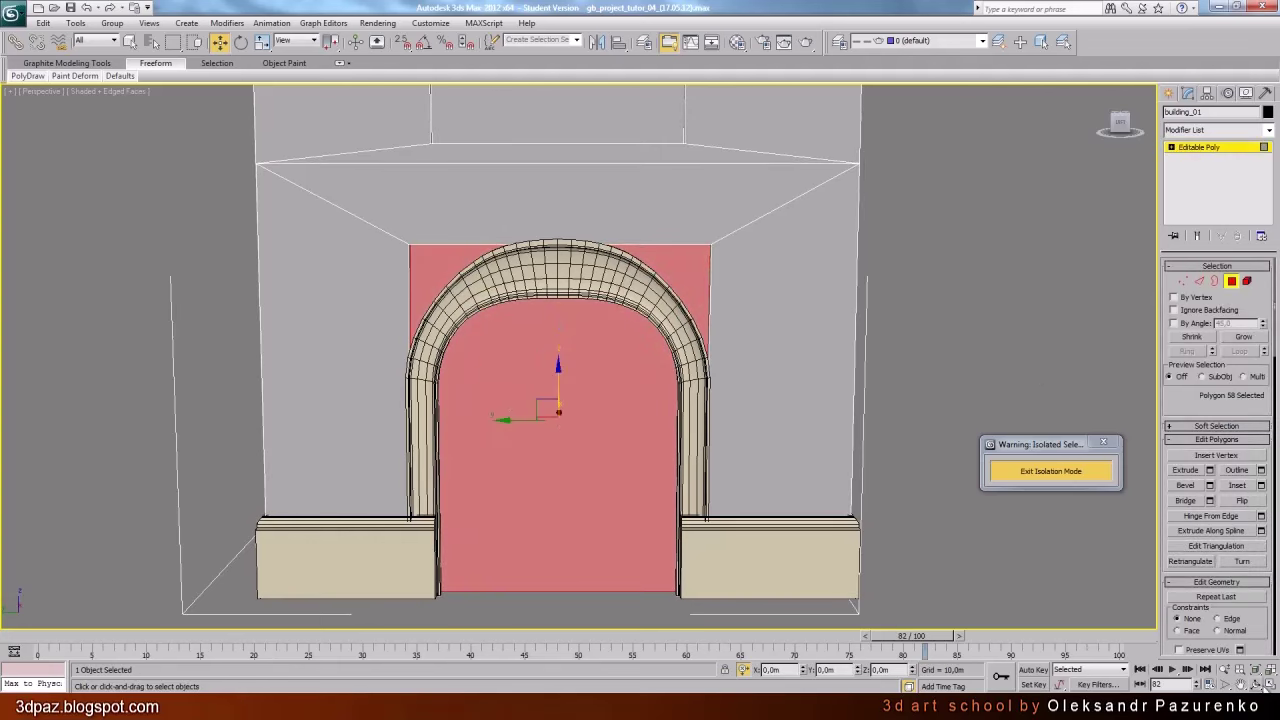
pyautogui.click(1268, 688)
pyautogui.moveTo(560, 386); pyautogui.dragTo(549, 362)
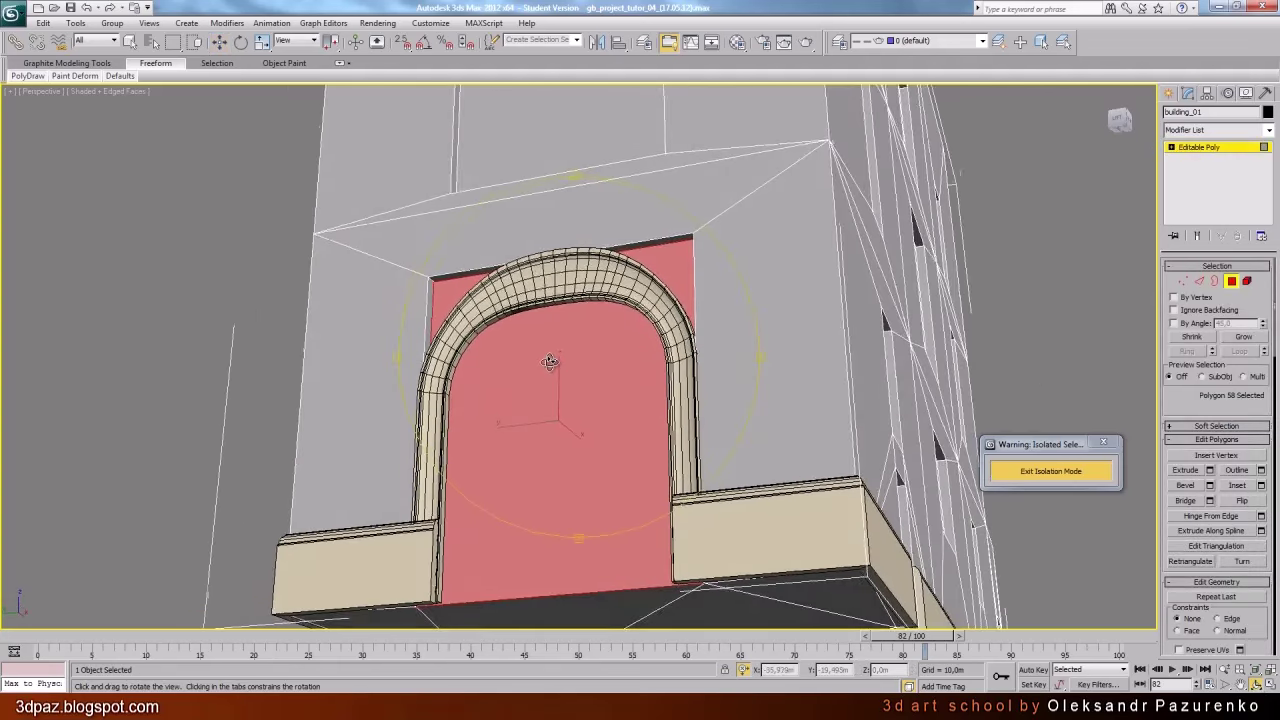
pyautogui.press('Delete')
pyautogui.moveTo(623, 400); pyautogui.dragTo(317, 106)
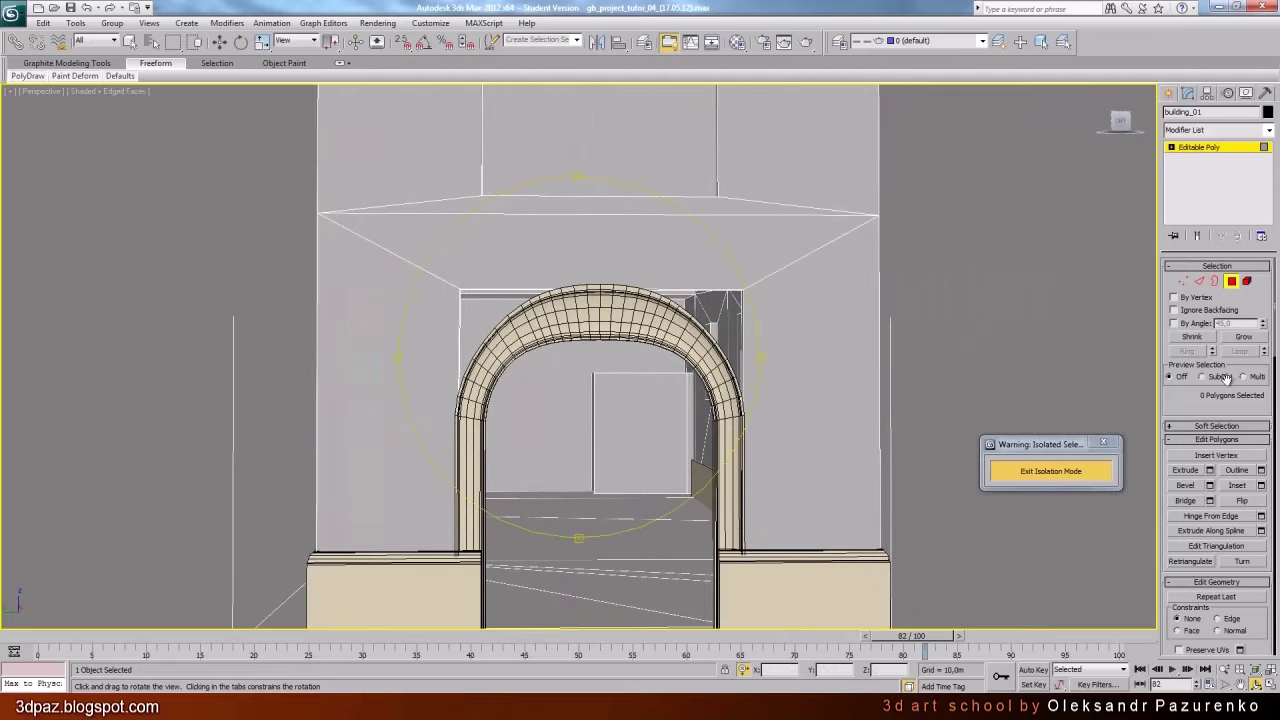
# Select the short edge running through the wall thickness at the doorway's upper right corner
pyautogui.click(1200, 283)
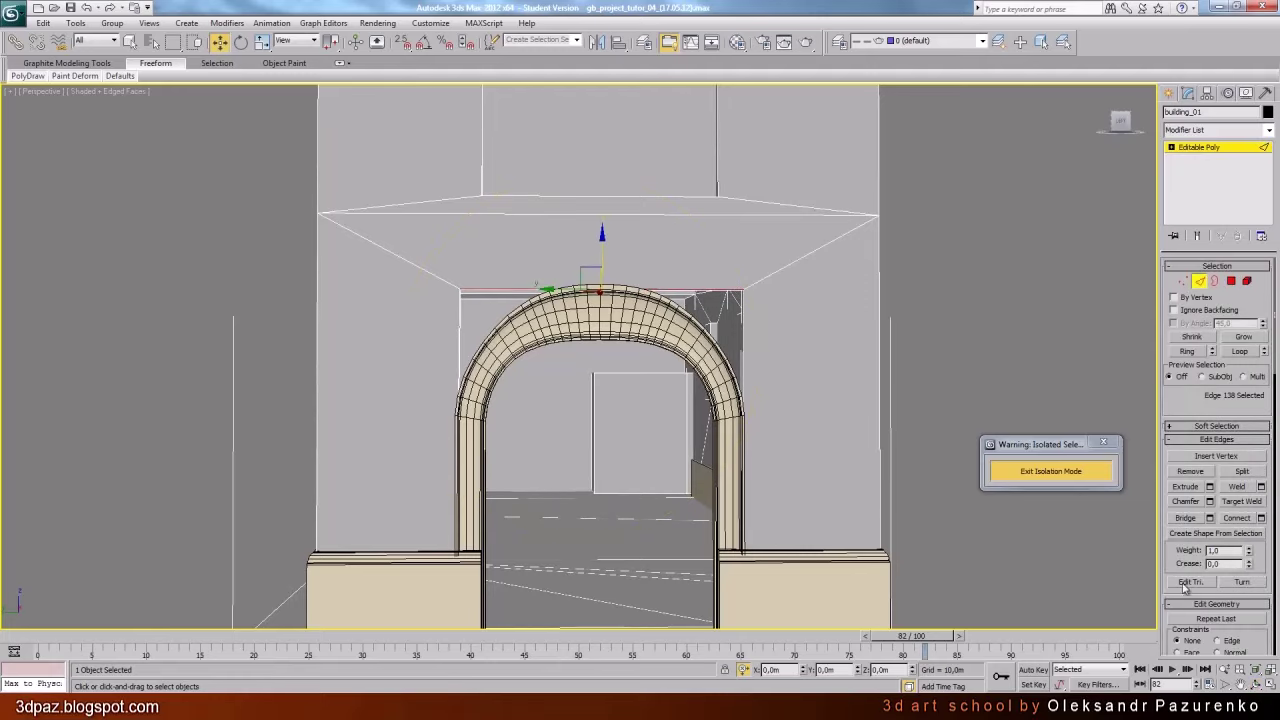
pyautogui.click(1224, 669)
pyautogui.moveTo(794, 336); pyautogui.dragTo(807, 259)
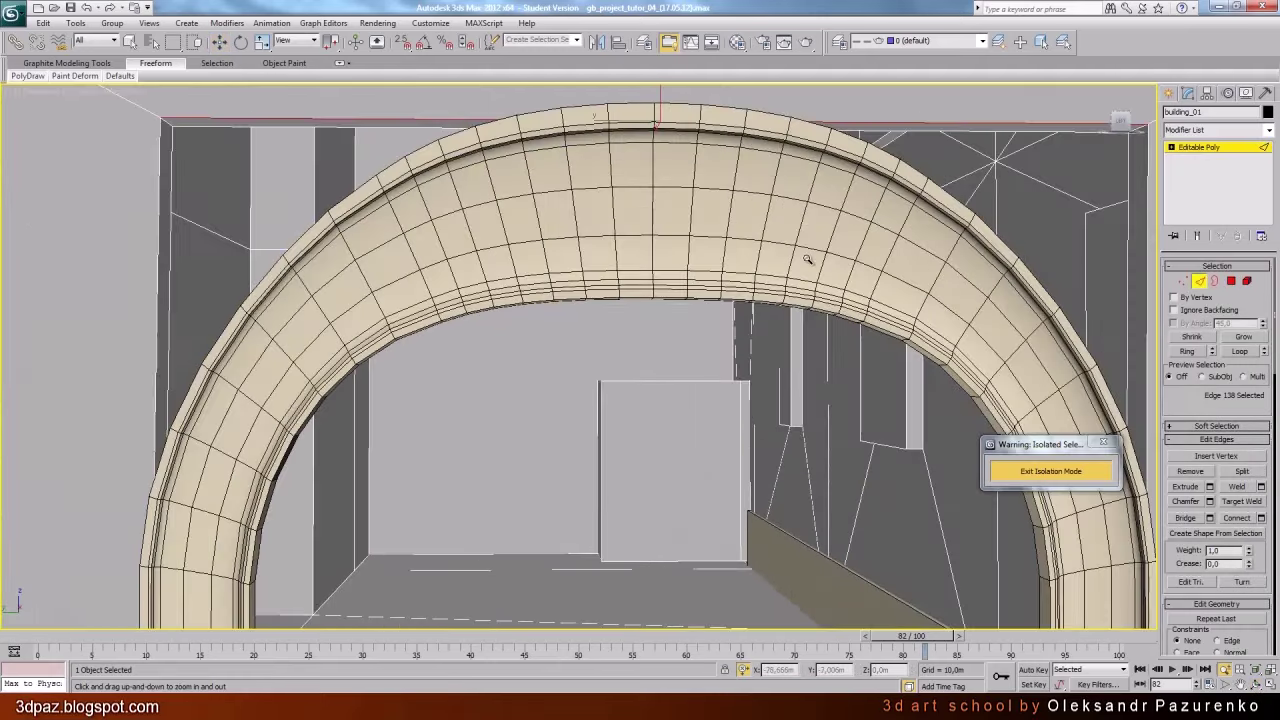
pyautogui.moveTo(849, 245); pyautogui.dragTo(743, 271, button='middle')
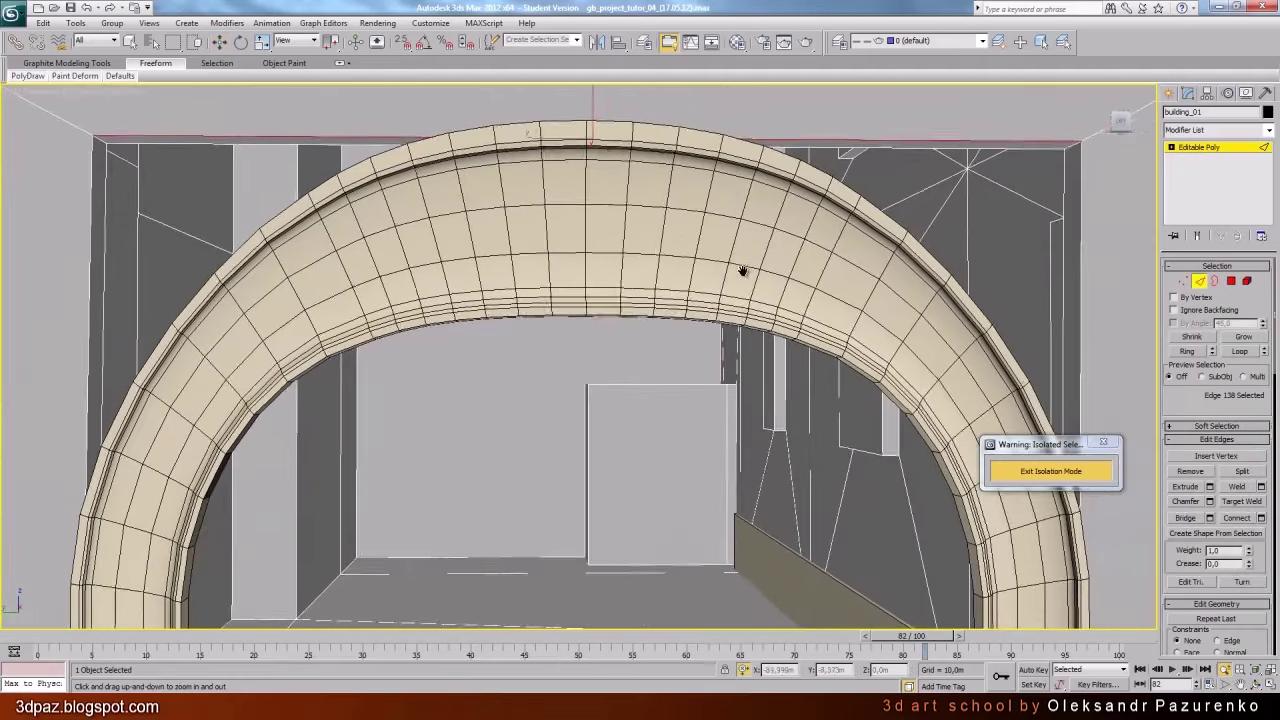
pyautogui.click(218, 43)
pyautogui.click(1074, 143)
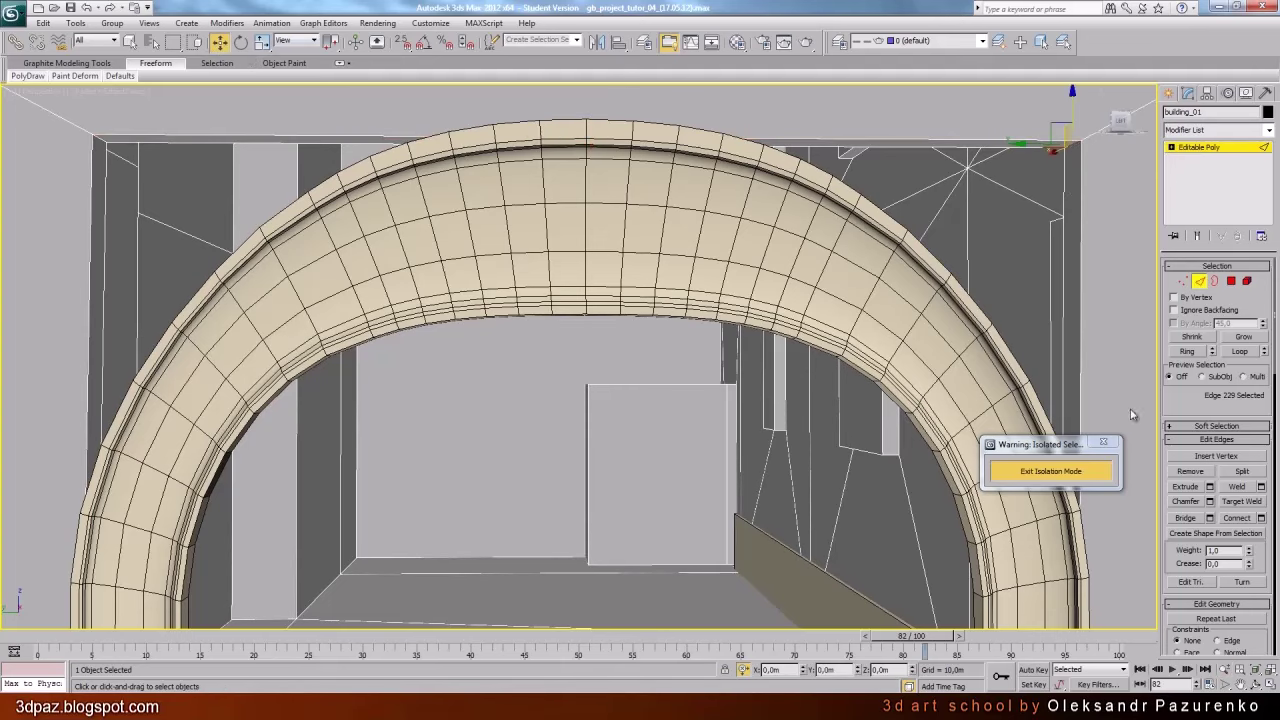
# Add the matching wall-thickness edge at the doorway's opposite upper corner to the selection and check both edges in wireframe
pyautogui.click(1255, 685)
pyautogui.moveTo(600, 340); pyautogui.dragTo(554, 310)
pyautogui.click(130, 41)
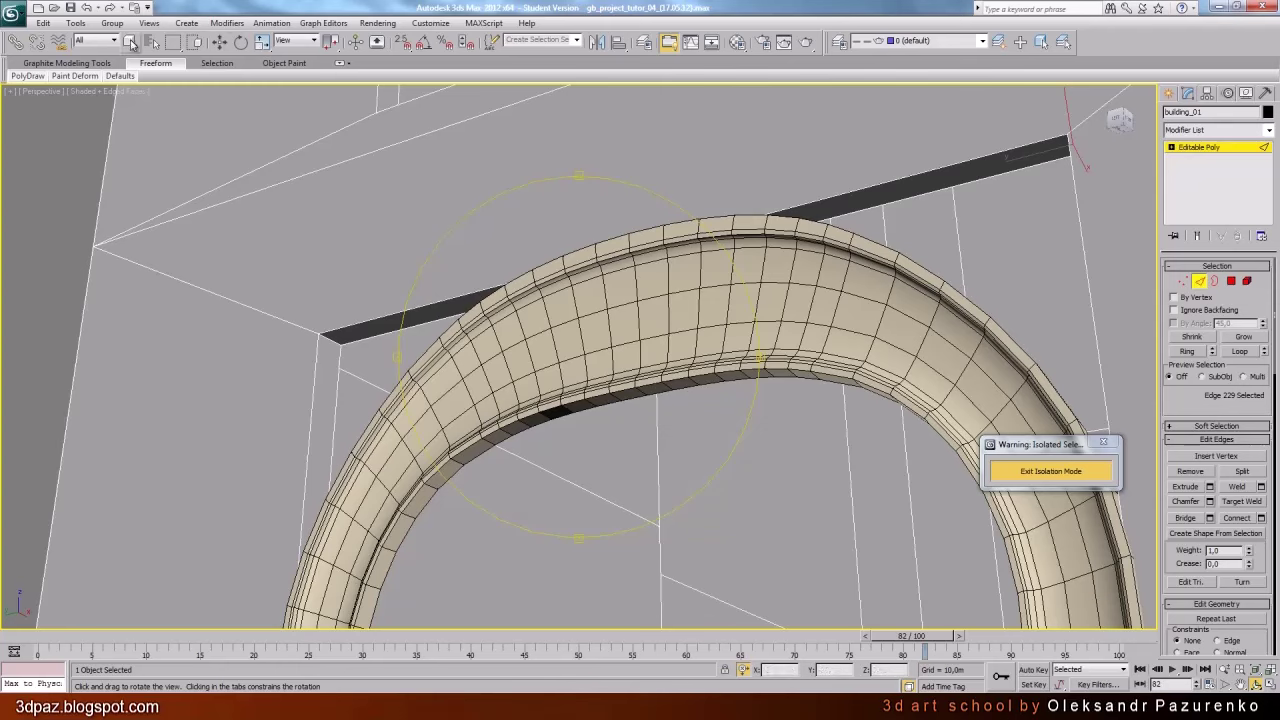
pyautogui.keyDown('ctrl'); pyautogui.click(326, 340); pyautogui.keyUp('ctrl')
pyautogui.keyDown('alt'); pyautogui.moveTo(560, 360); pyautogui.dragTo(670, 372, button='middle'); pyautogui.keyUp('alt')
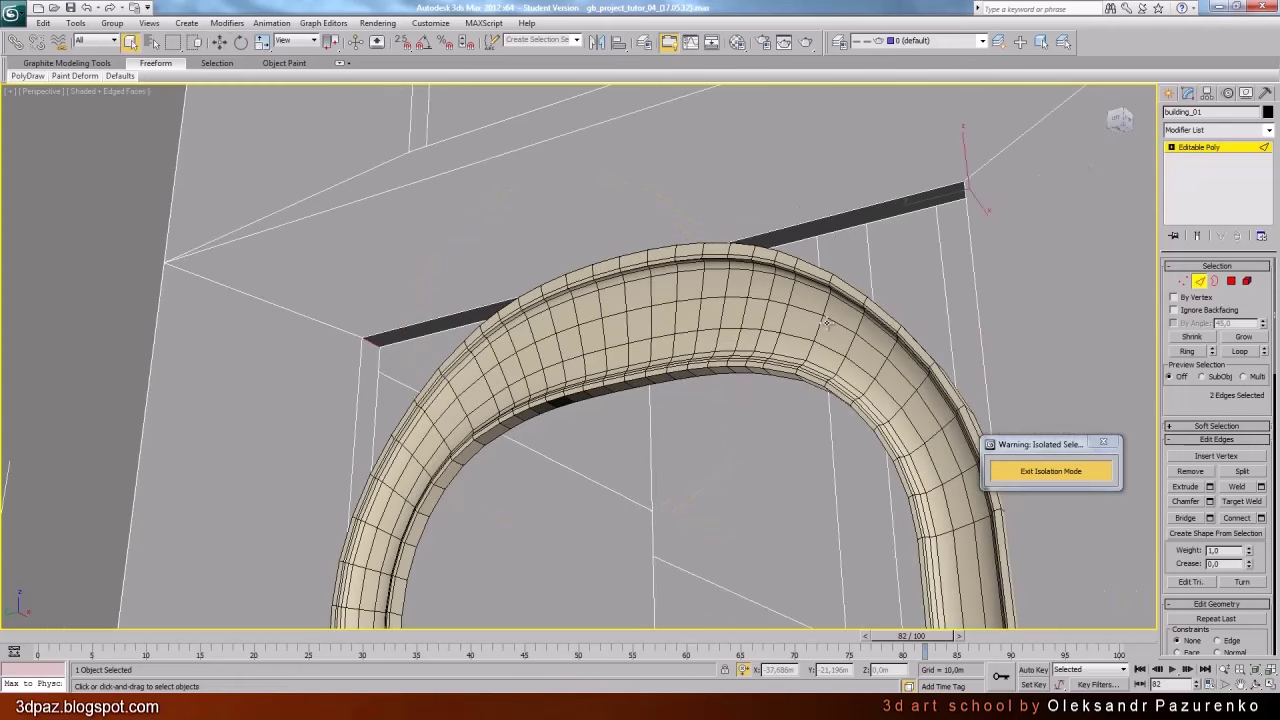
pyautogui.press('F3')
pyautogui.moveTo(806, 337); pyautogui.dragTo(813, 307, button='middle')
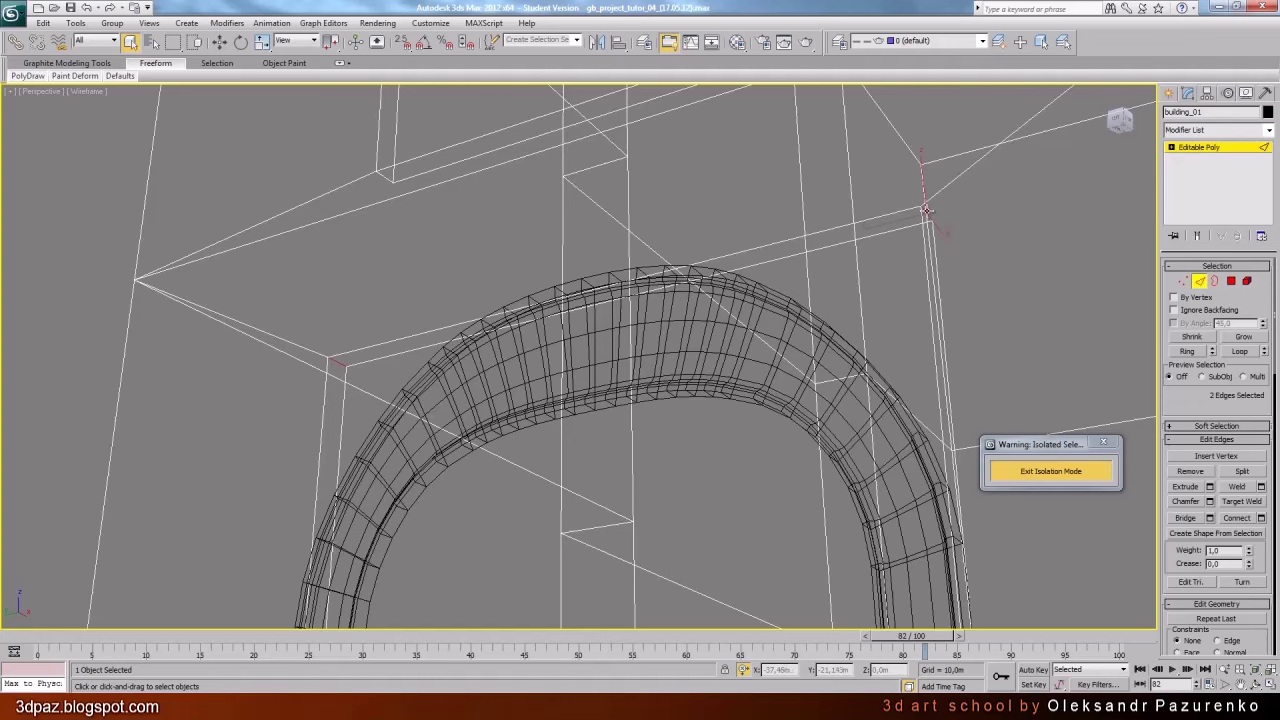
pyautogui.press('F3')
pyautogui.scroll(-2, 648, 342)
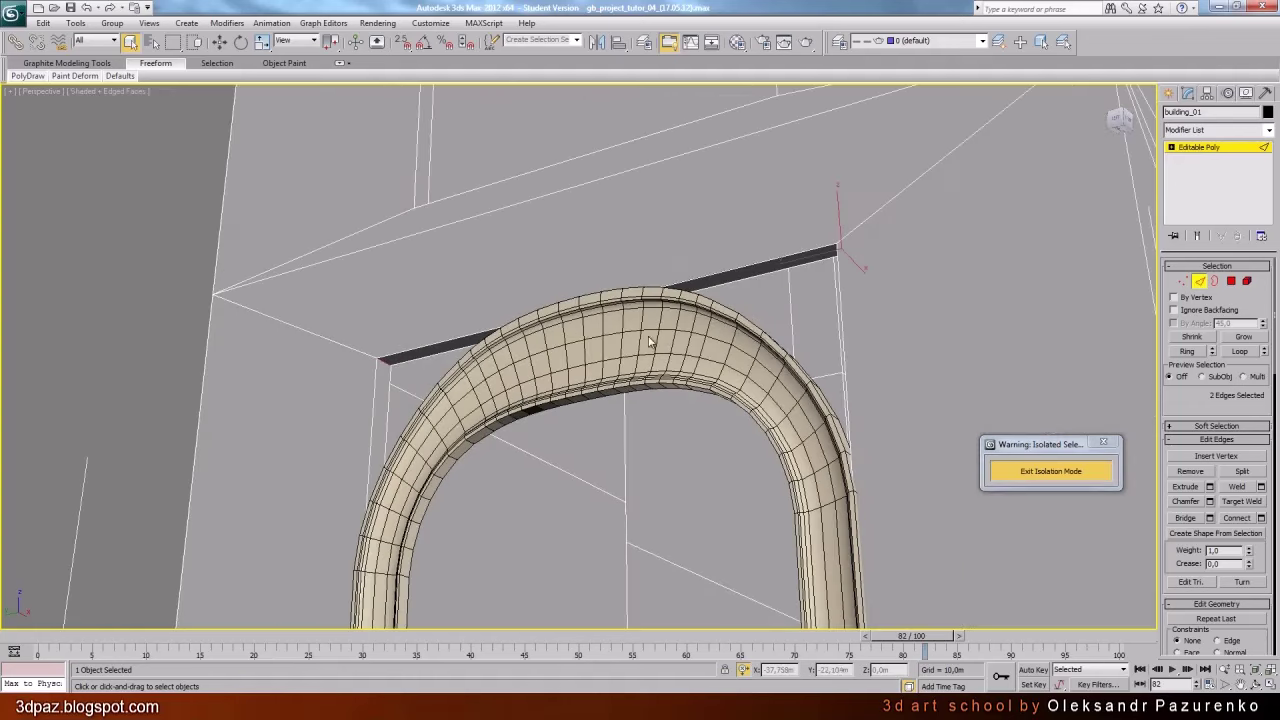
# Chamfer the two selected corner edges of the doorway by 1.2 m
pyautogui.click(1254, 684)
pyautogui.moveTo(600, 386); pyautogui.dragTo(686, 350)
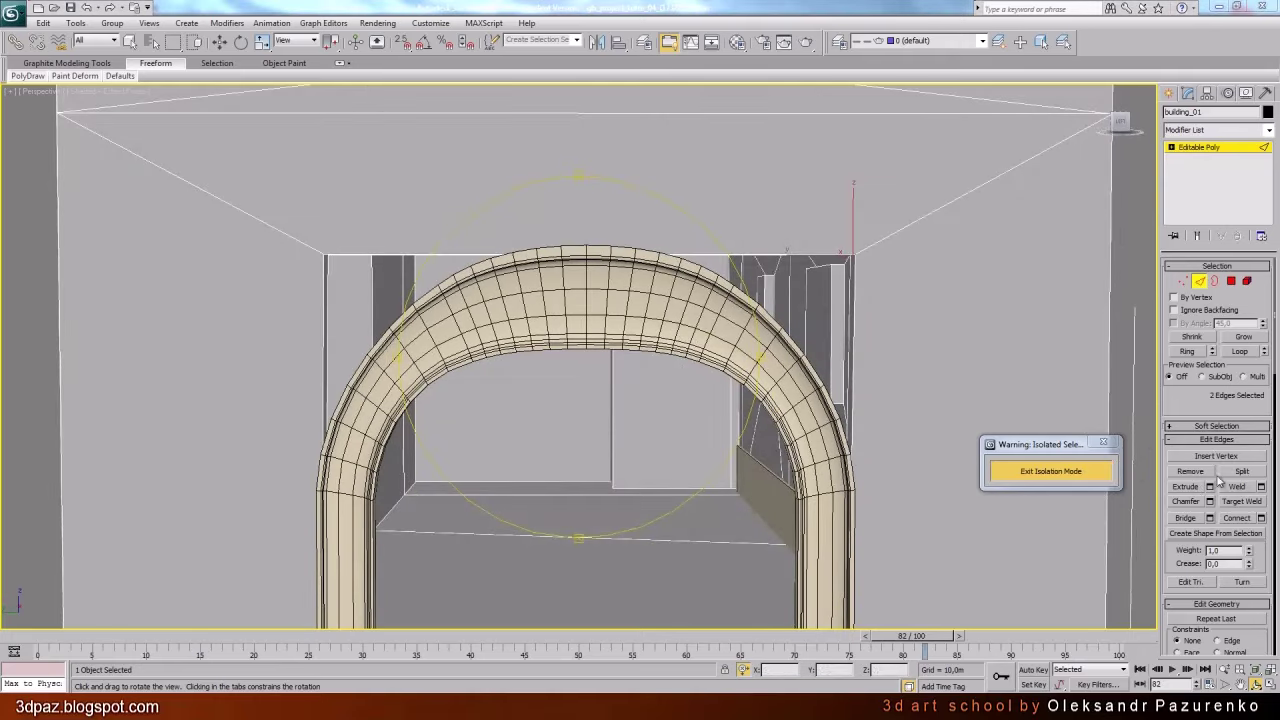
pyautogui.click(1261, 518)
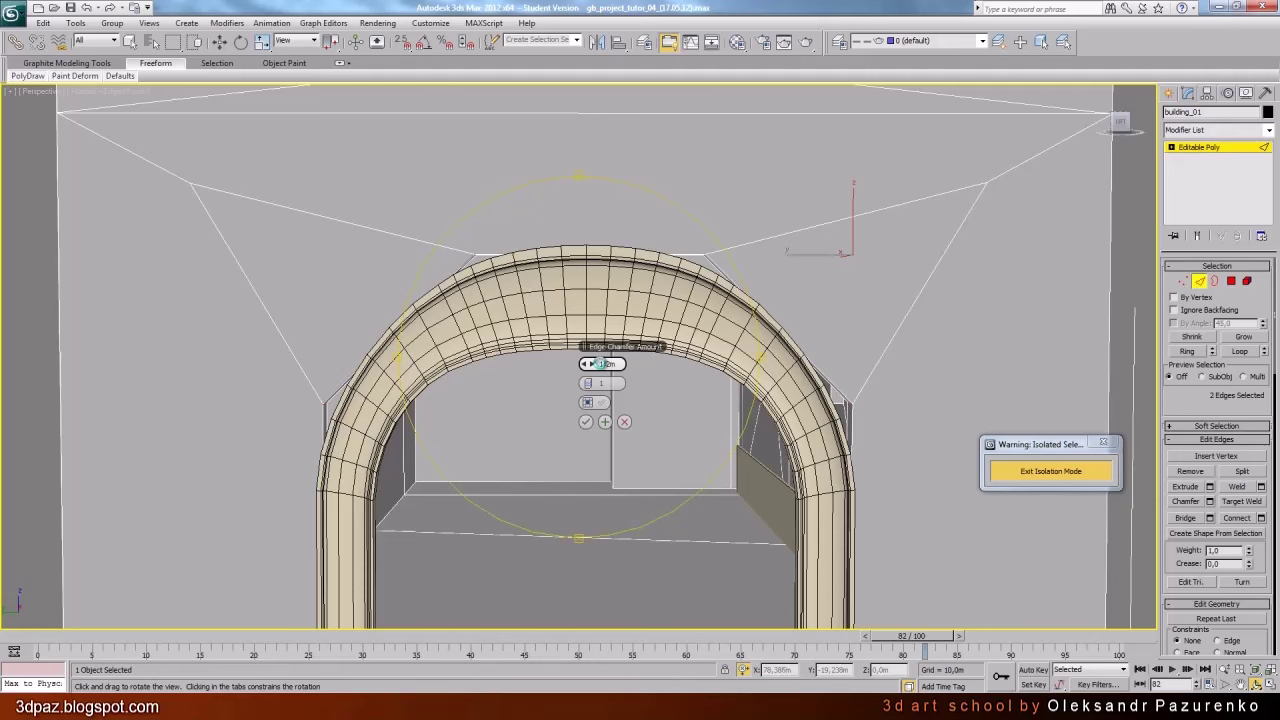
pyautogui.moveTo(603, 364); pyautogui.dragTo(634, 364)
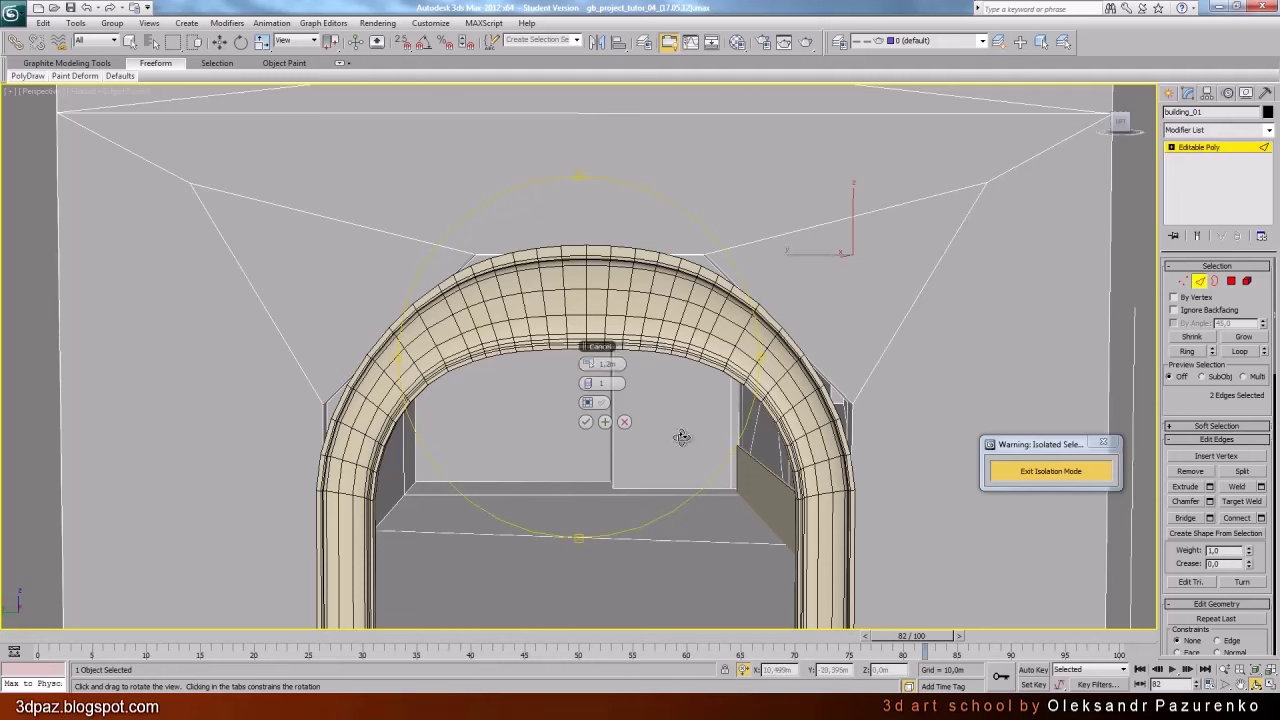
pyautogui.click(586, 422)
# Chamfer the four resulting corner edges again by 0.4 m to round the opening further
pyautogui.scroll(2, 586, 418)
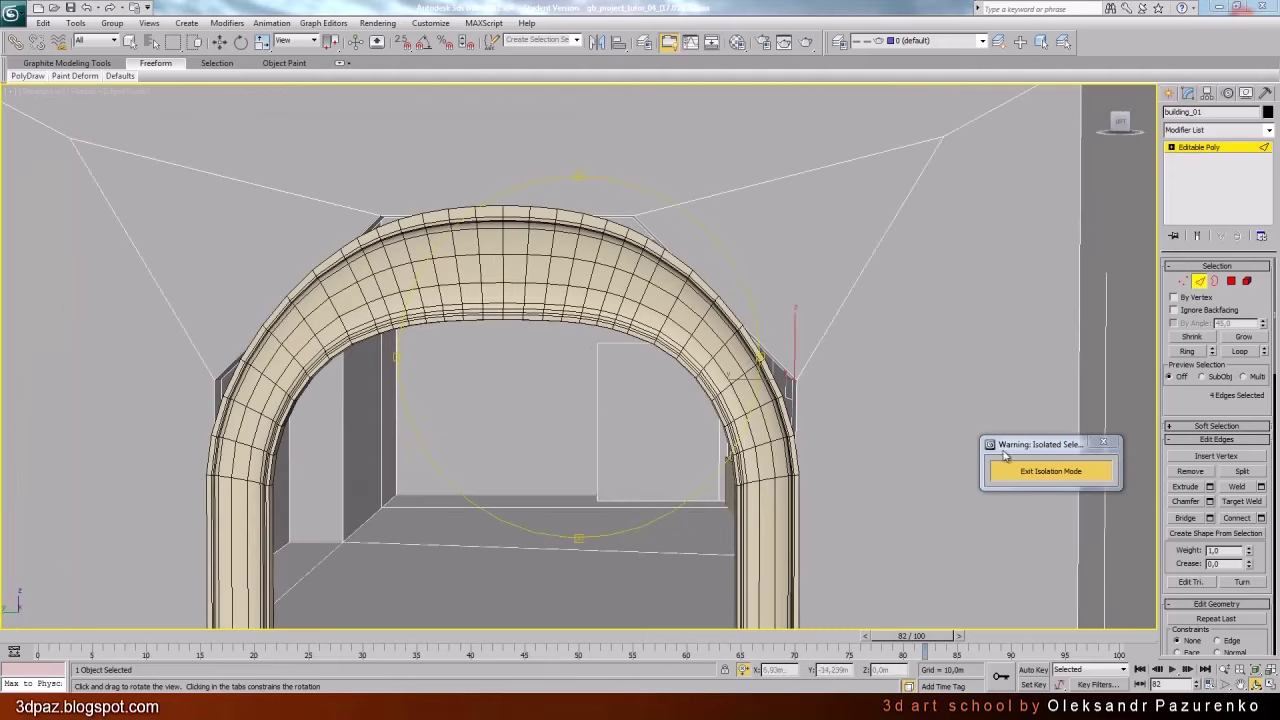
pyautogui.click(1261, 518)
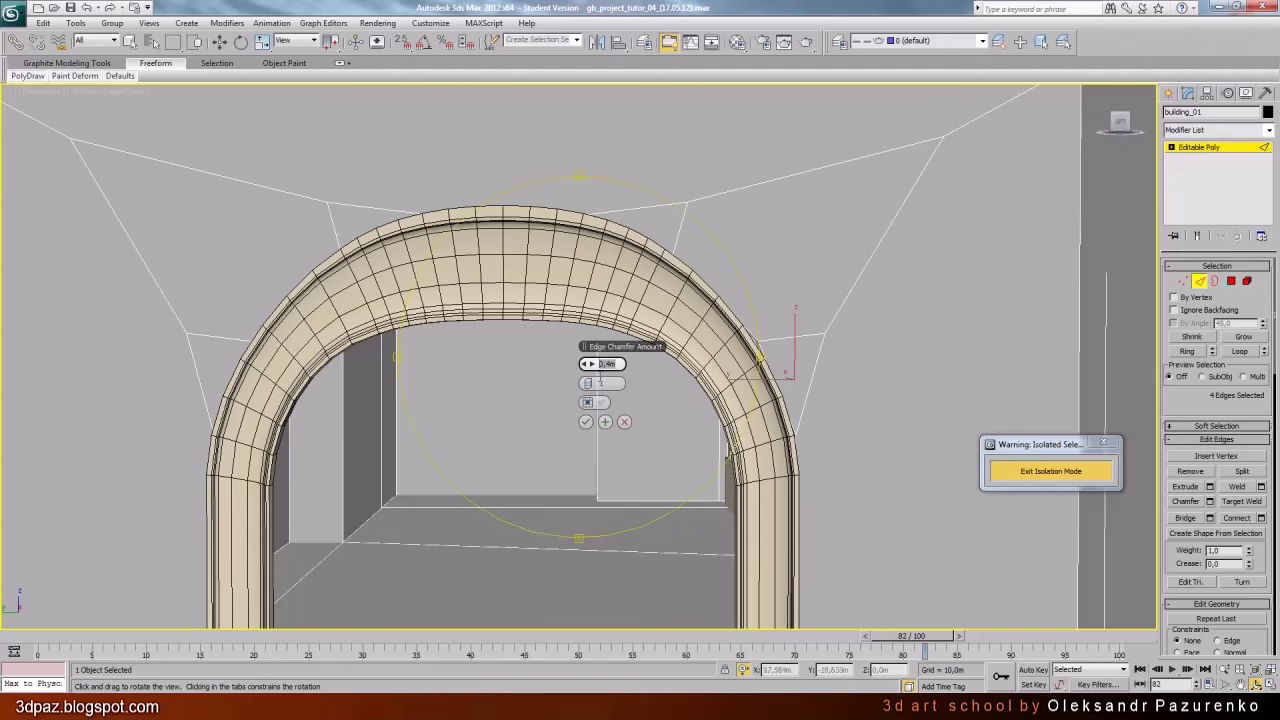
pyautogui.click(586, 422)
pyautogui.keyDown('alt'); pyautogui.moveTo(600, 423); pyautogui.dragTo(685, 343, button='middle'); pyautogui.keyUp('alt')
# Move the opening's vertex pair on the arch's right shoulder slightly inward behind the trim, using Tape002 as the reference coordinate system
pyautogui.click(1183, 281)
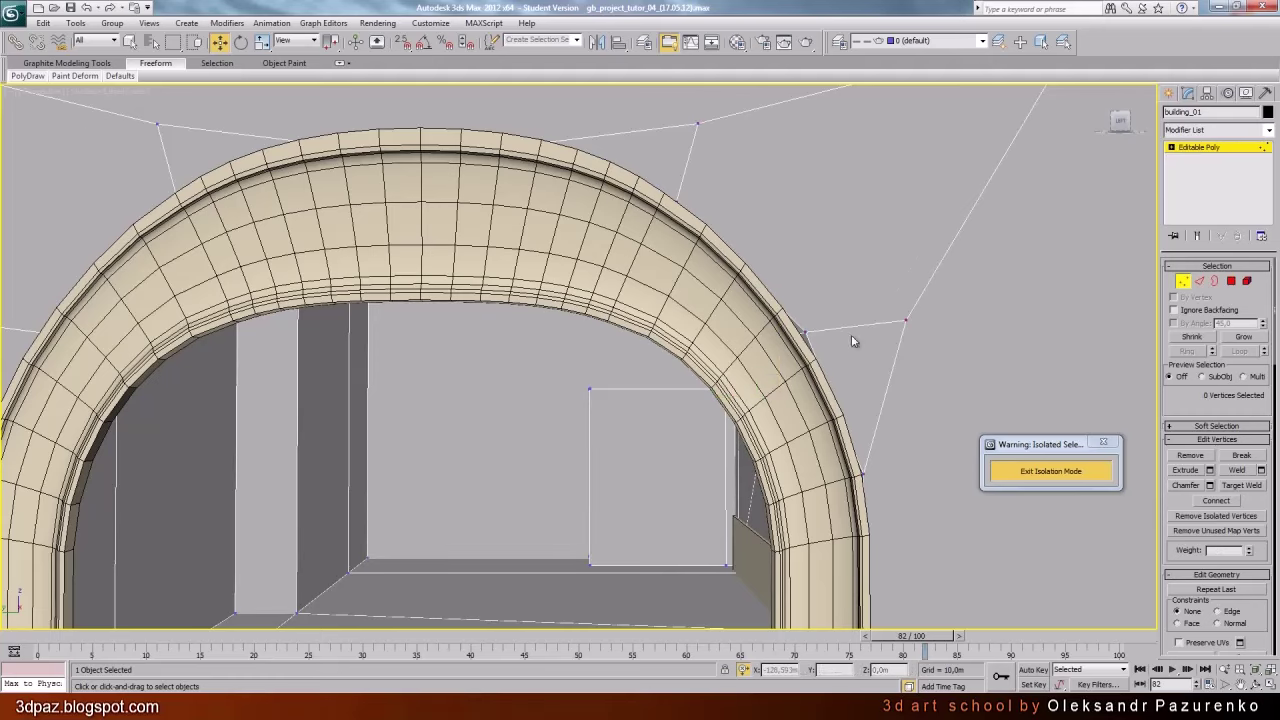
pyautogui.keyDown('alt'); pyautogui.moveTo(851, 336); pyautogui.dragTo(687, 393, button='middle'); pyautogui.keyUp('alt')
pyautogui.press('F3')
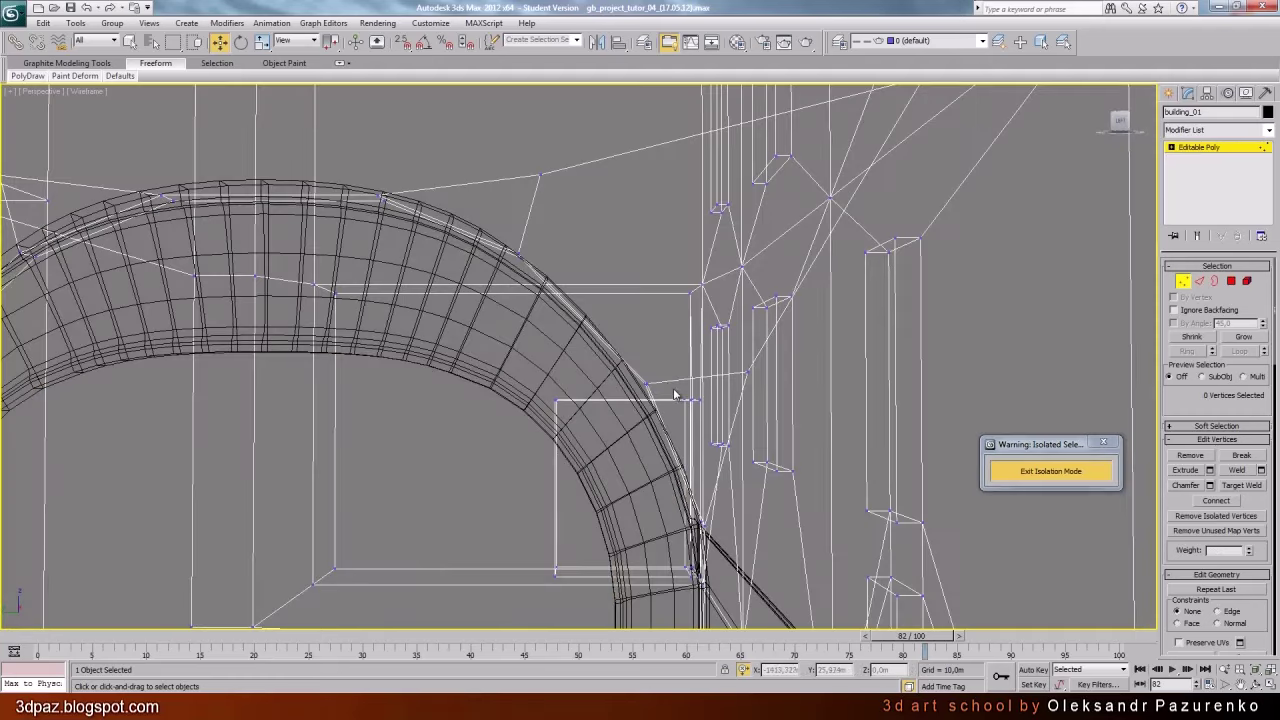
pyautogui.moveTo(665, 391); pyautogui.dragTo(628, 367)
pyautogui.press('F3')
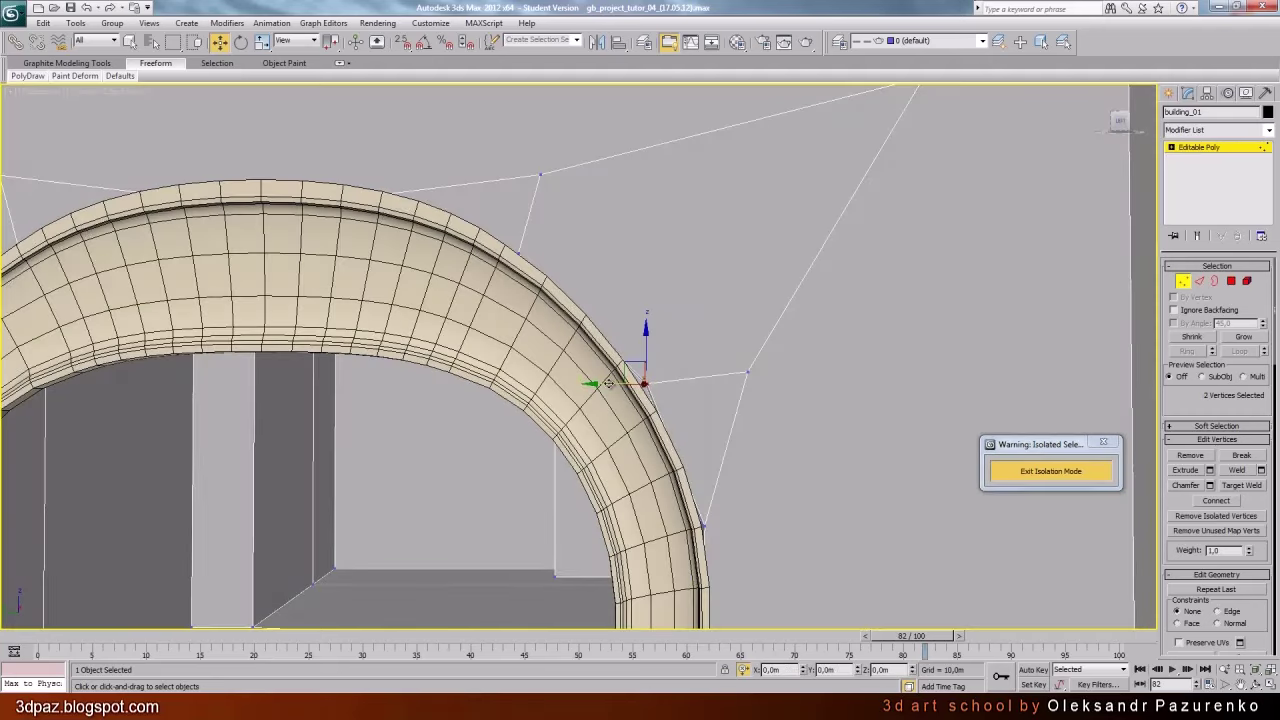
pyautogui.click(314, 46)
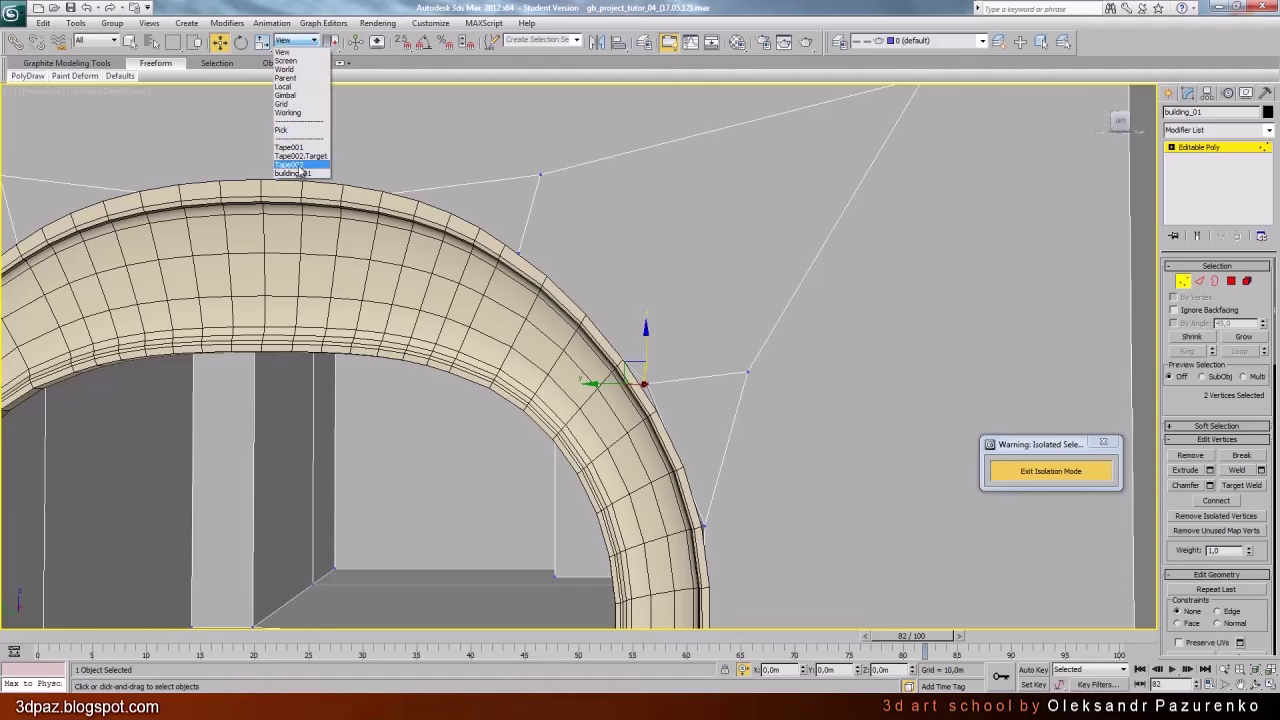
pyautogui.click(293, 166)
pyautogui.moveTo(603, 384); pyautogui.dragTo(580, 384)
# Select the next vertex pair down the opening's right curve, near where the arch meets its straight leg
pyautogui.press('F3')
pyautogui.moveTo(762, 503); pyautogui.dragTo(661, 440, button='middle')
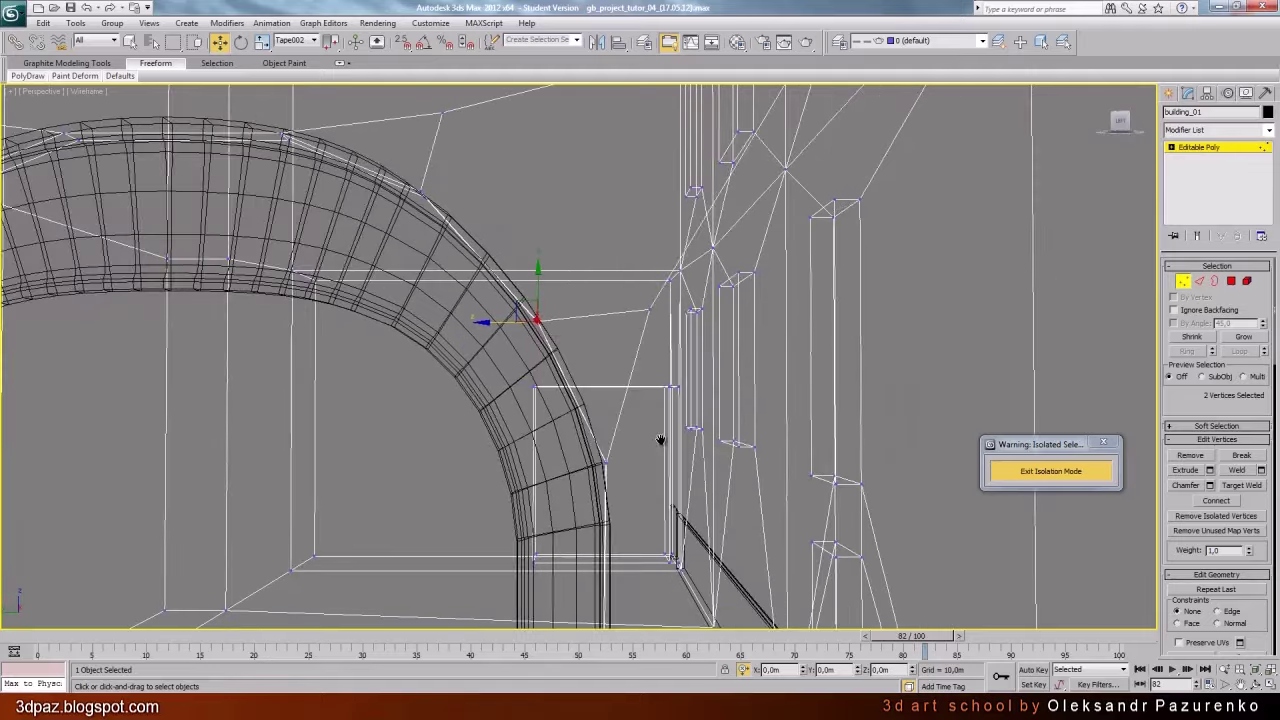
pyautogui.moveTo(627, 482)
pyautogui.mouseDown()
pyautogui.moveTo(592, 449)
pyautogui.moveTo(562, 461)
pyautogui.mouseUp()
pyautogui.press('F3')
pyautogui.keyDown('alt'); pyautogui.moveTo(564, 461); pyautogui.dragTo(777, 417, button='middle'); pyautogui.keyUp('alt')
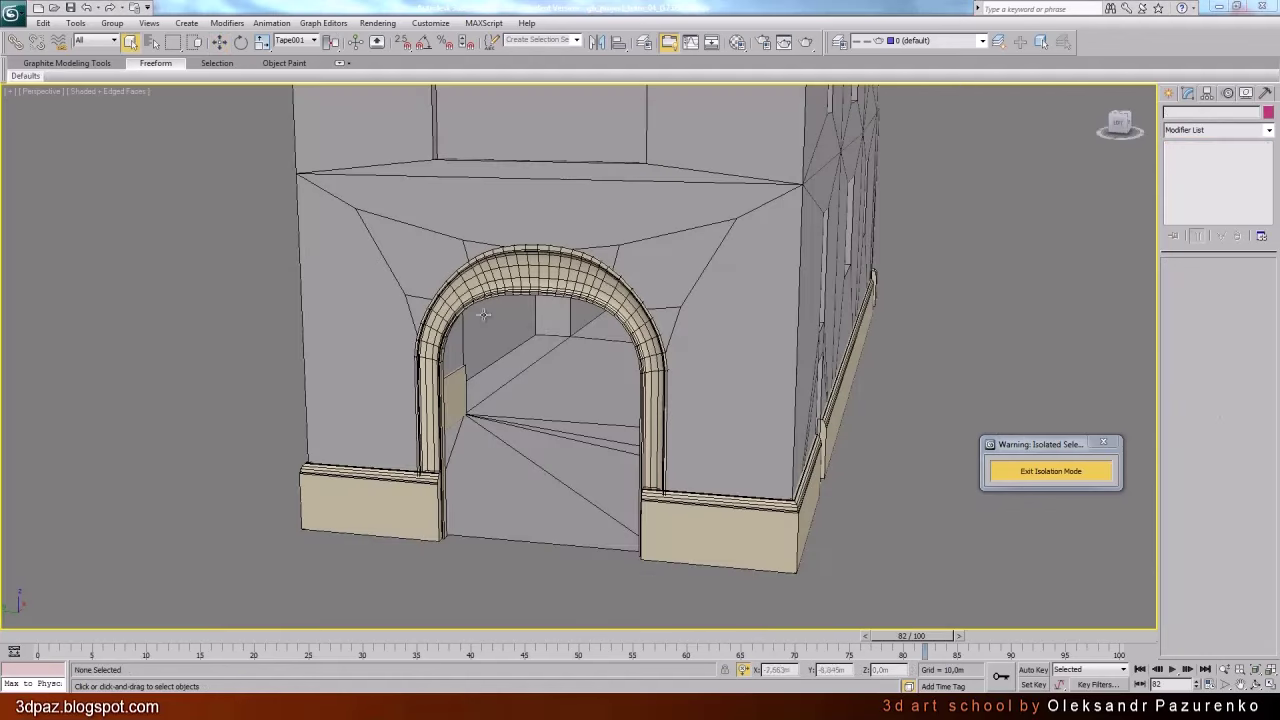
# Hide the arch trim object to expose the building's doorway opening
pyautogui.click(573, 287)
pyautogui.rightClick(573, 287)
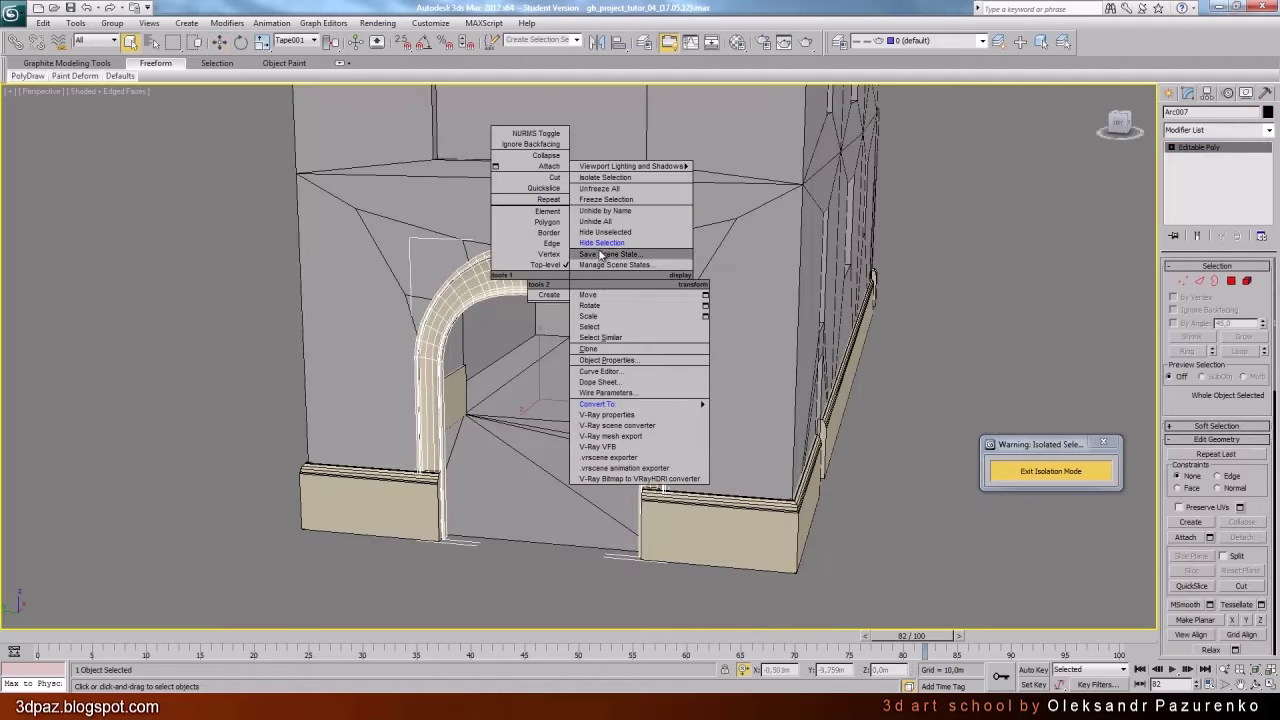
pyautogui.click(603, 247)
pyautogui.moveTo(627, 248); pyautogui.dragTo(620, 265, button='middle')
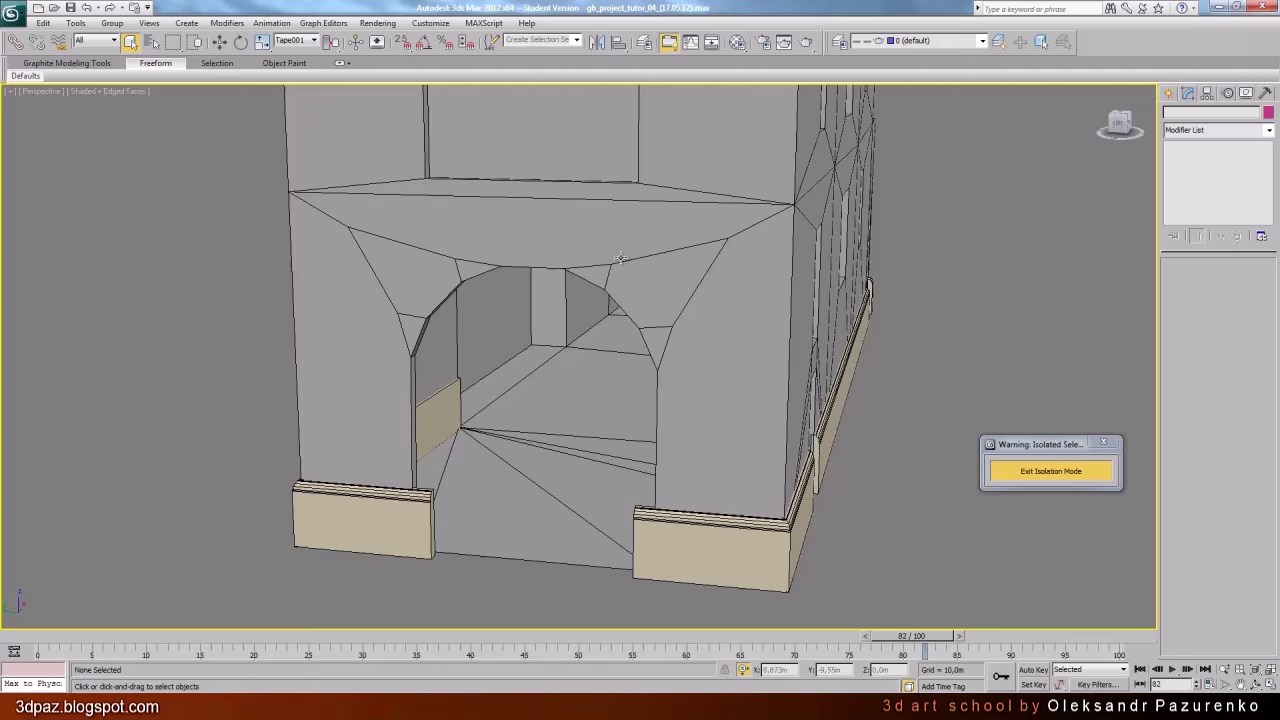
# Enable 3D snapping and move the outer wall vertex right of the arched opening onto the wall's upper-right corner vertex in building_01
pyautogui.click(709, 251)
pyautogui.moveTo(709, 251); pyautogui.dragTo(741, 277, button='middle')
pyautogui.press('1')
pyautogui.click(607, 280)
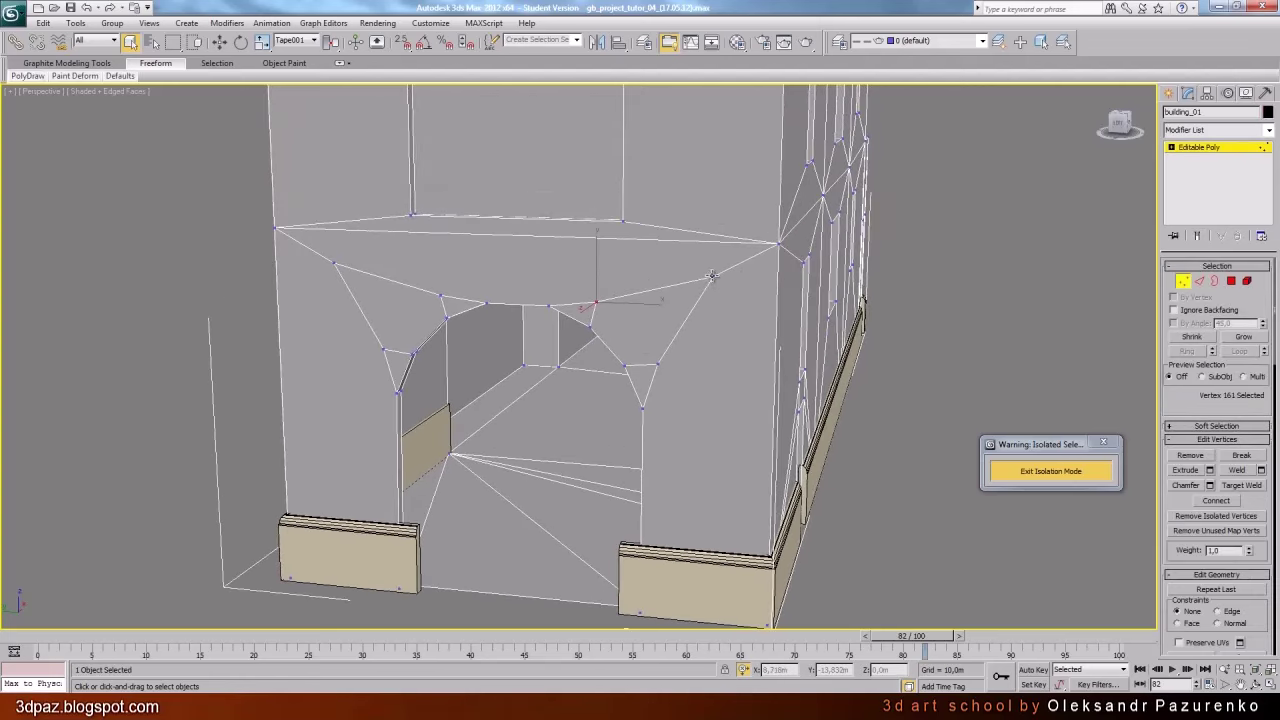
pyautogui.click(712, 277)
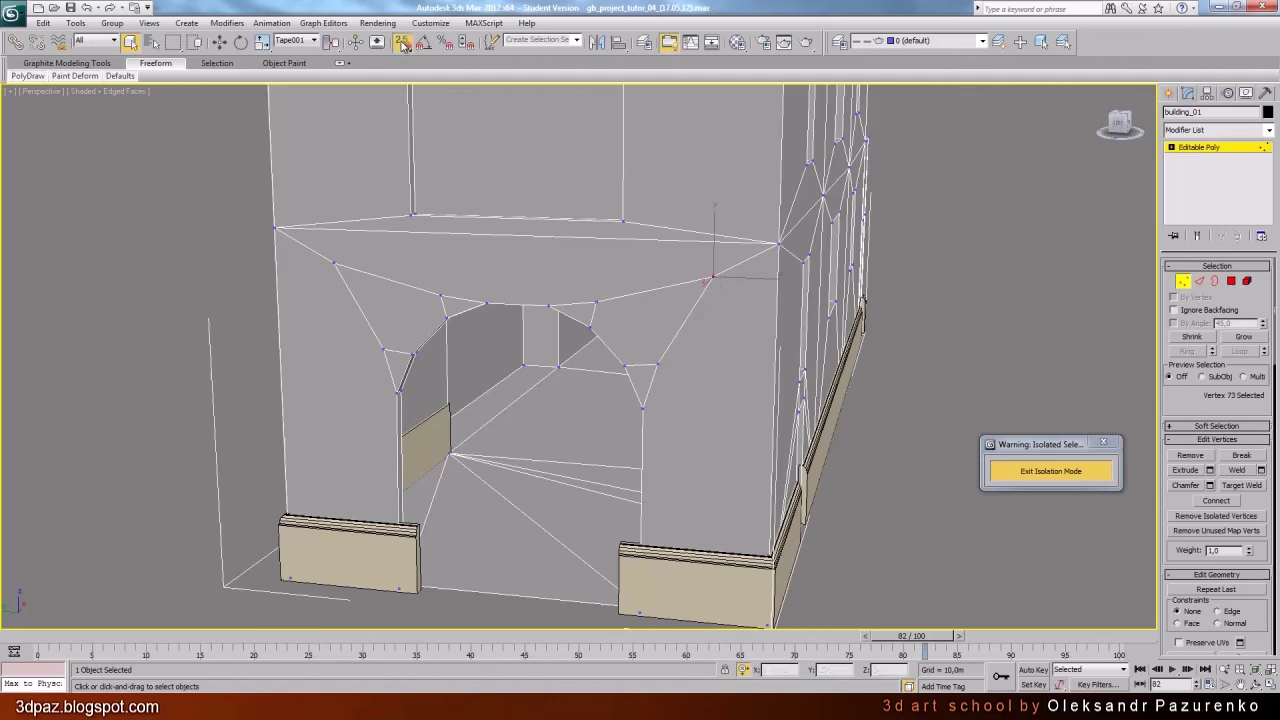
pyautogui.moveTo(403, 44); pyautogui.dragTo(404, 104)
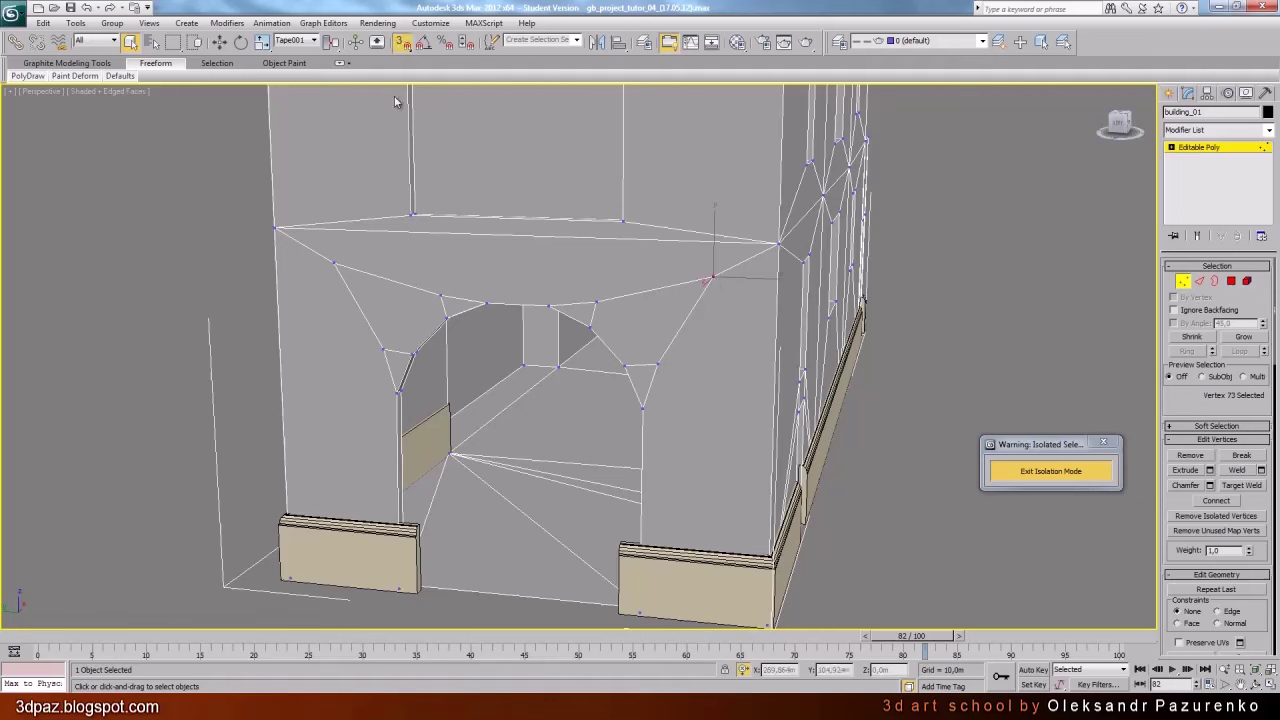
pyautogui.click(303, 46)
pyautogui.click(301, 47)
pyautogui.click(221, 43)
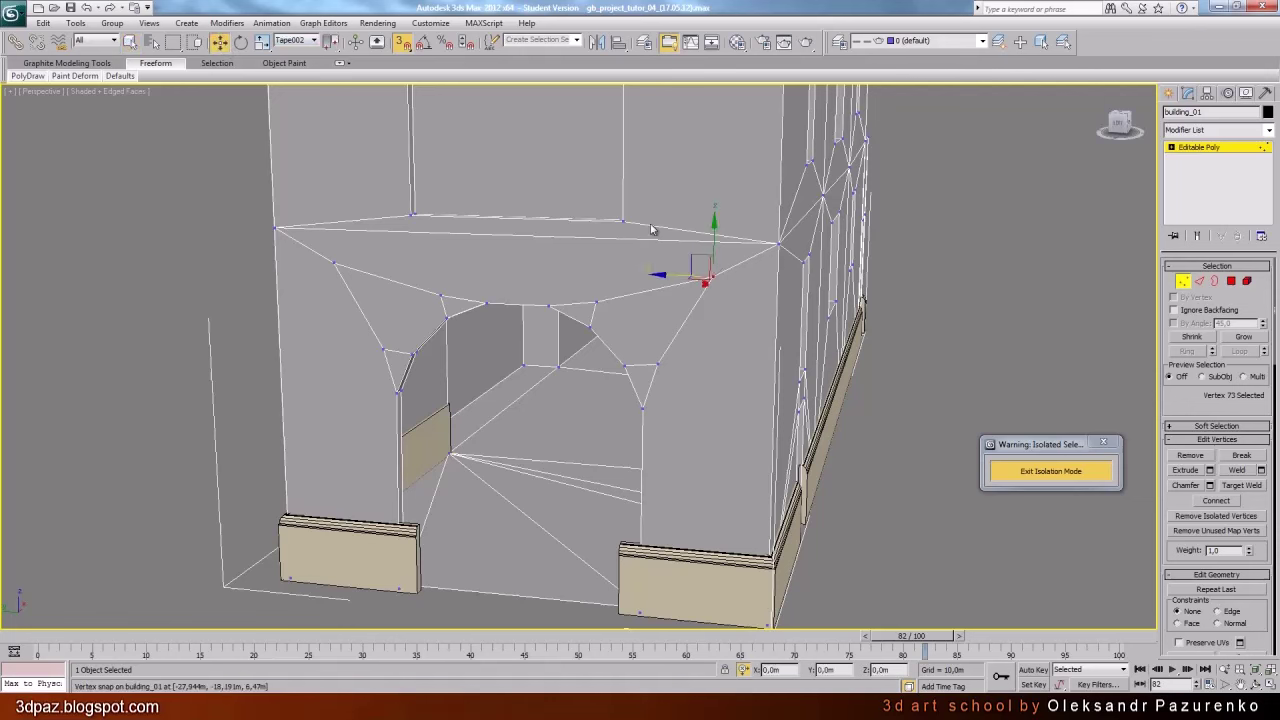
pyautogui.moveTo(710, 278); pyautogui.dragTo(775, 246)
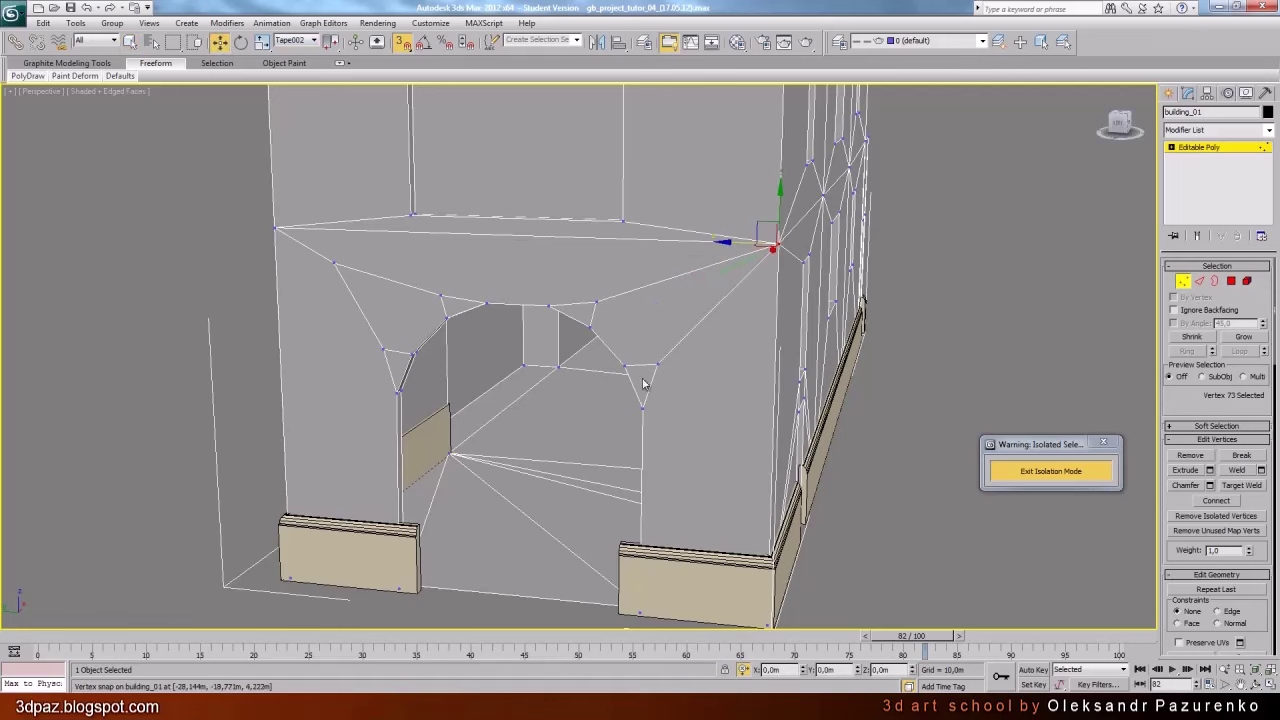
# Snap the remaining intermediate vertices around the arched opening onto the wall's upper corner vertex on their respective side
pyautogui.click(658, 365)
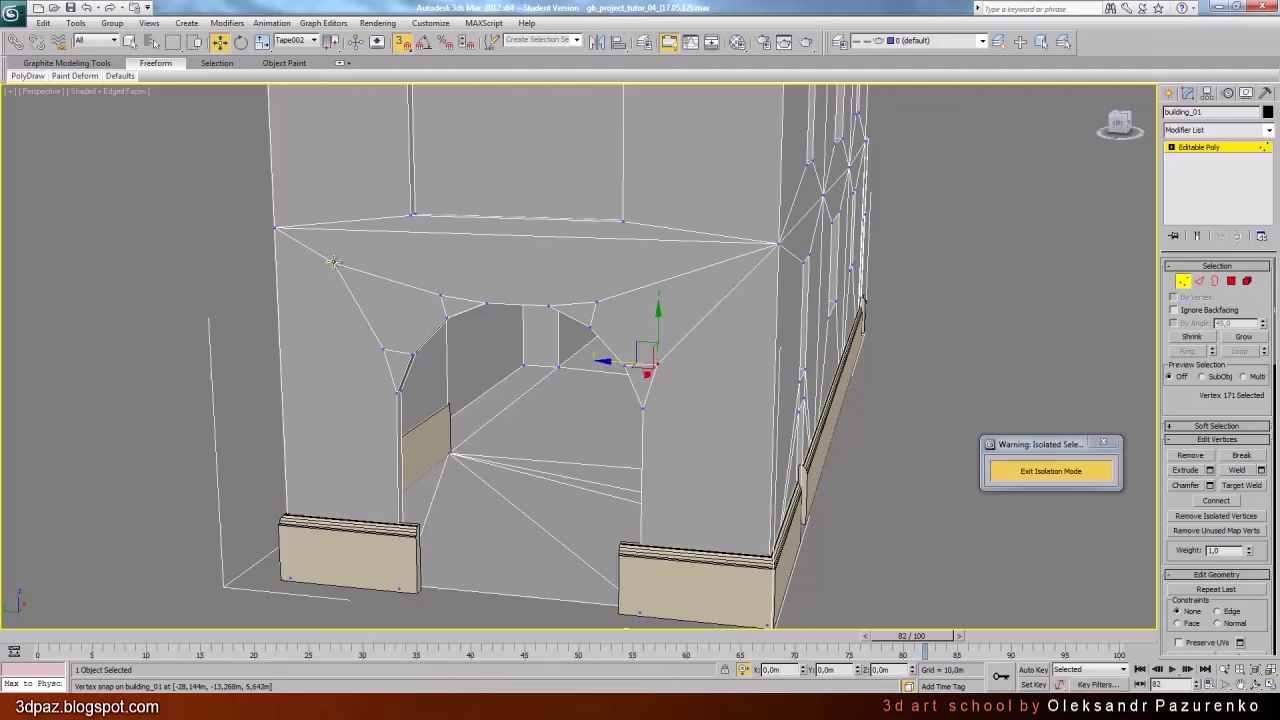
pyautogui.moveTo(335, 264); pyautogui.dragTo(277, 229)
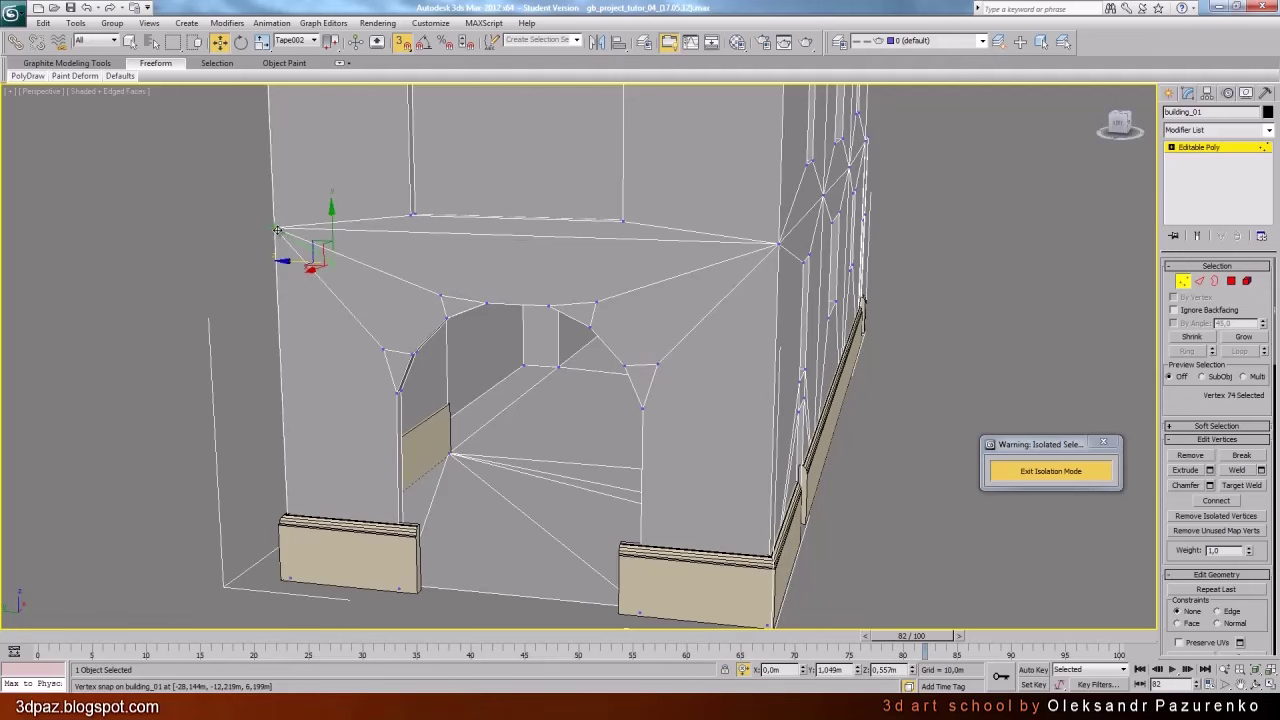
pyautogui.click(596, 302)
pyautogui.moveTo(596, 302); pyautogui.dragTo(777, 243)
pyautogui.moveTo(656, 363); pyautogui.dragTo(772, 247)
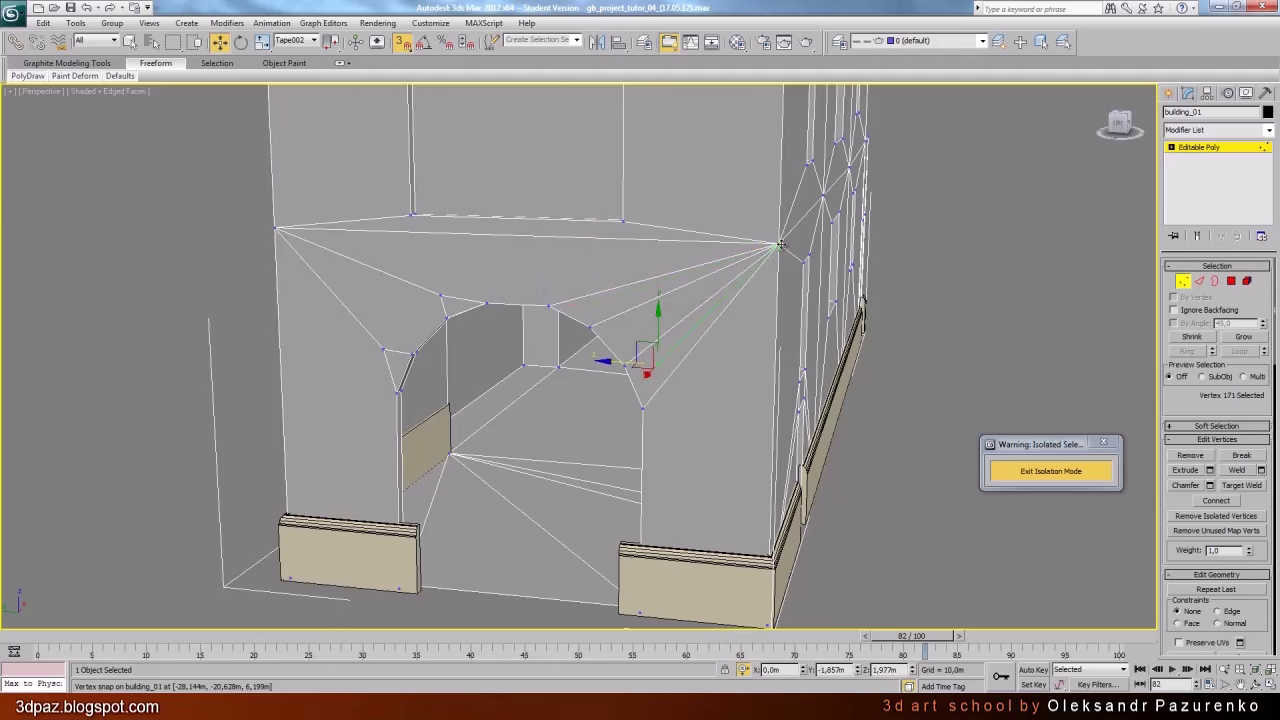
pyautogui.moveTo(441, 293); pyautogui.dragTo(276, 228)
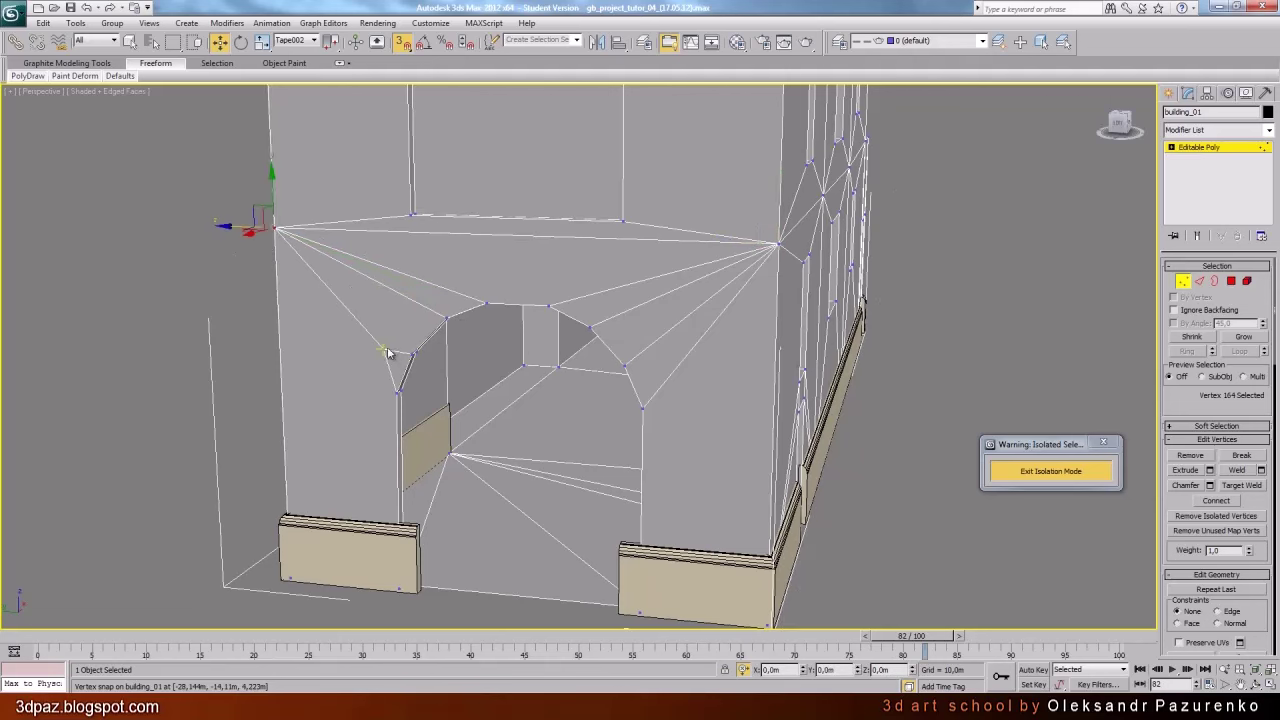
pyautogui.moveTo(382, 349); pyautogui.dragTo(276, 228)
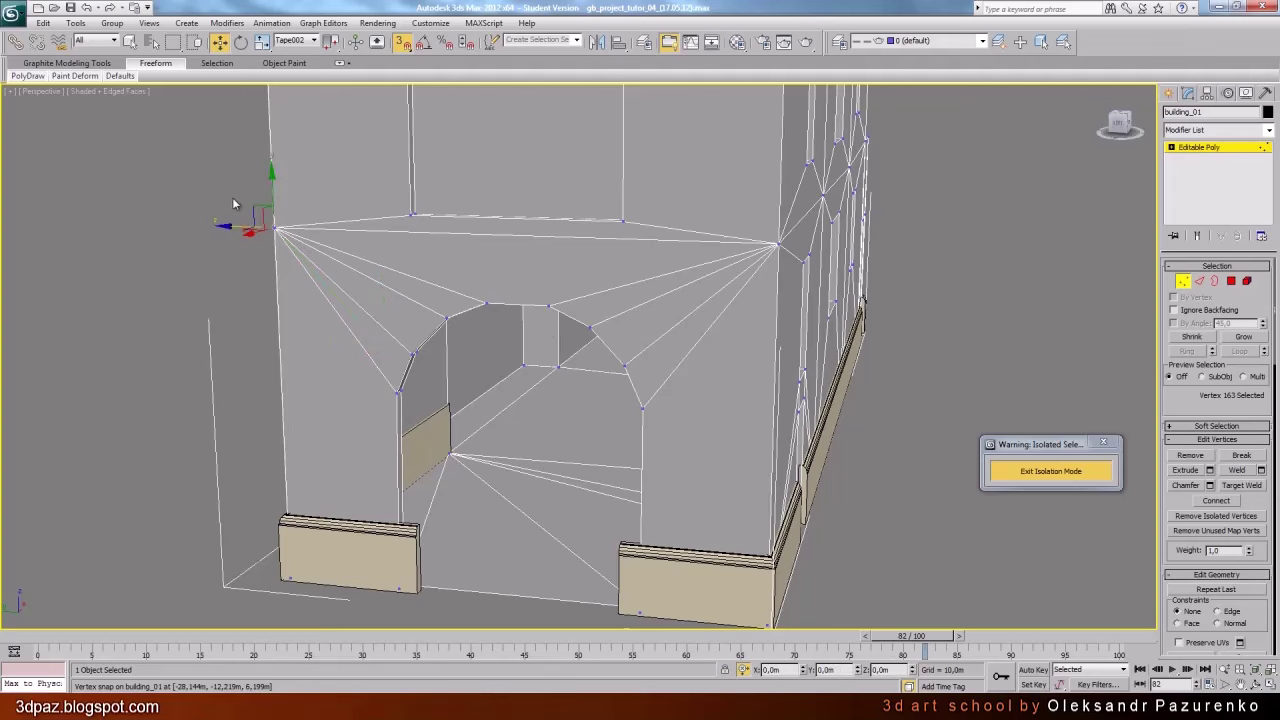
# Weld the stacked vertices at the front wall's upper-left corner into one
pyautogui.press('F3')
pyautogui.moveTo(226, 171); pyautogui.dragTo(308, 274)
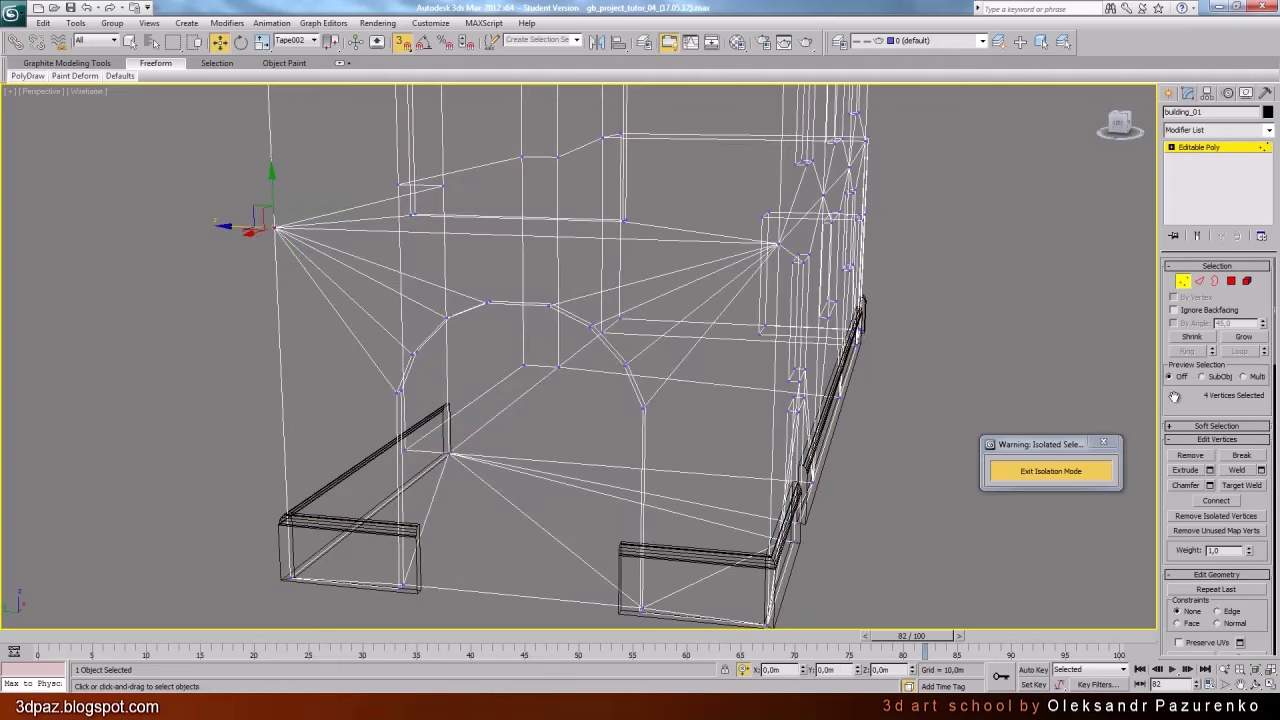
pyautogui.scroll(-2, 1250, 416)
pyautogui.click(1240, 415)
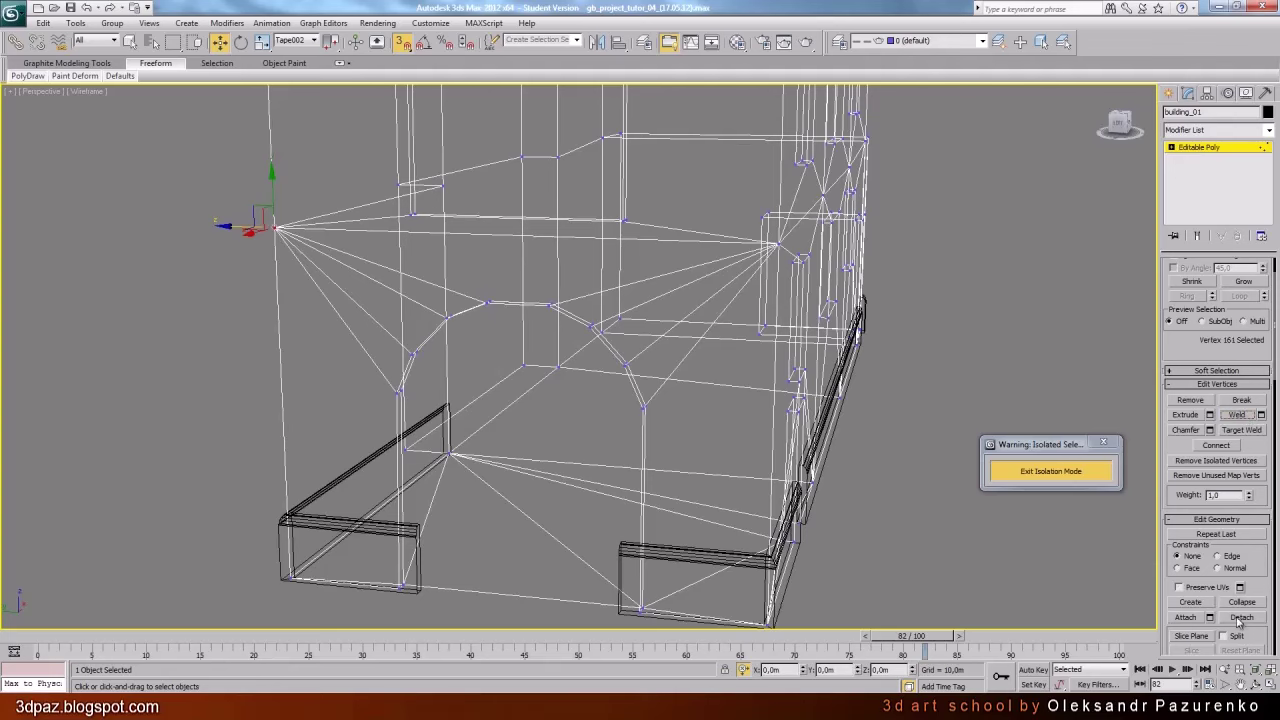
# Weld the stacked vertices at the front wall's upper-right corner and finish vertex editing
pyautogui.click(1257, 683)
pyautogui.moveTo(717, 351)
pyautogui.mouseDown()
pyautogui.moveTo(663, 354)
pyautogui.moveTo(669, 366)
pyautogui.mouseUp()
pyautogui.press('F3')
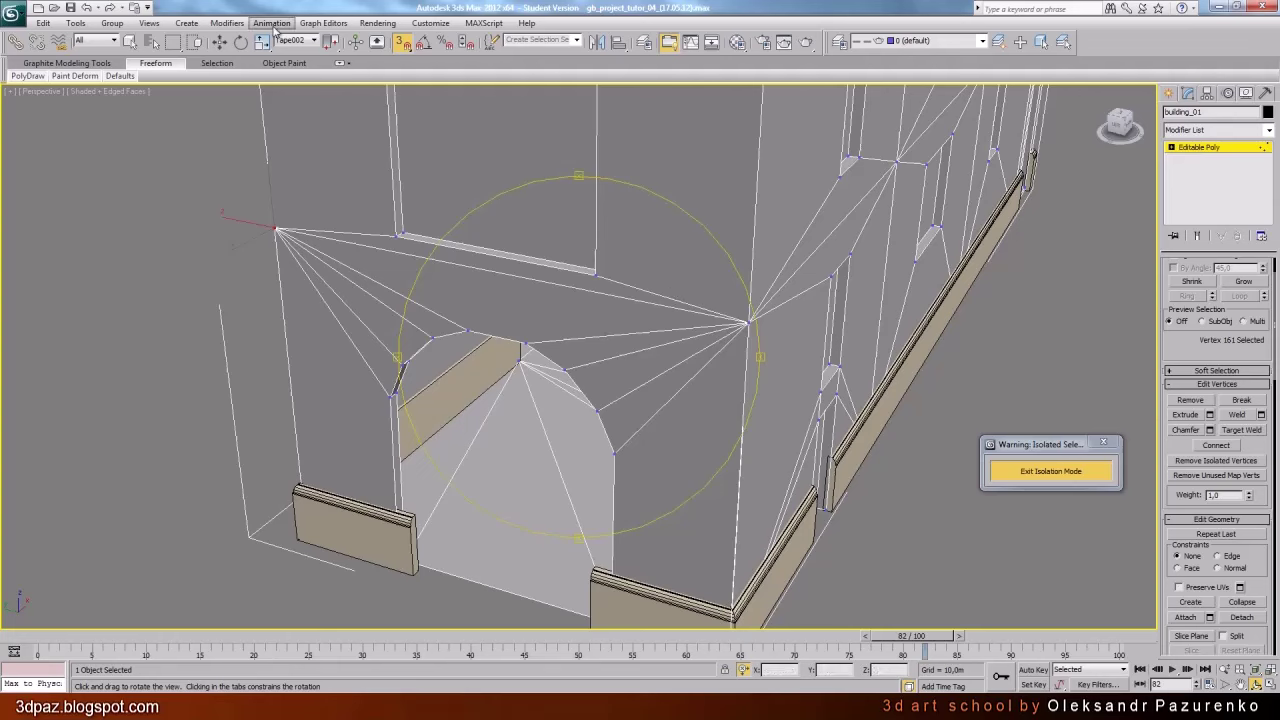
pyautogui.press('w')
pyautogui.press('F3')
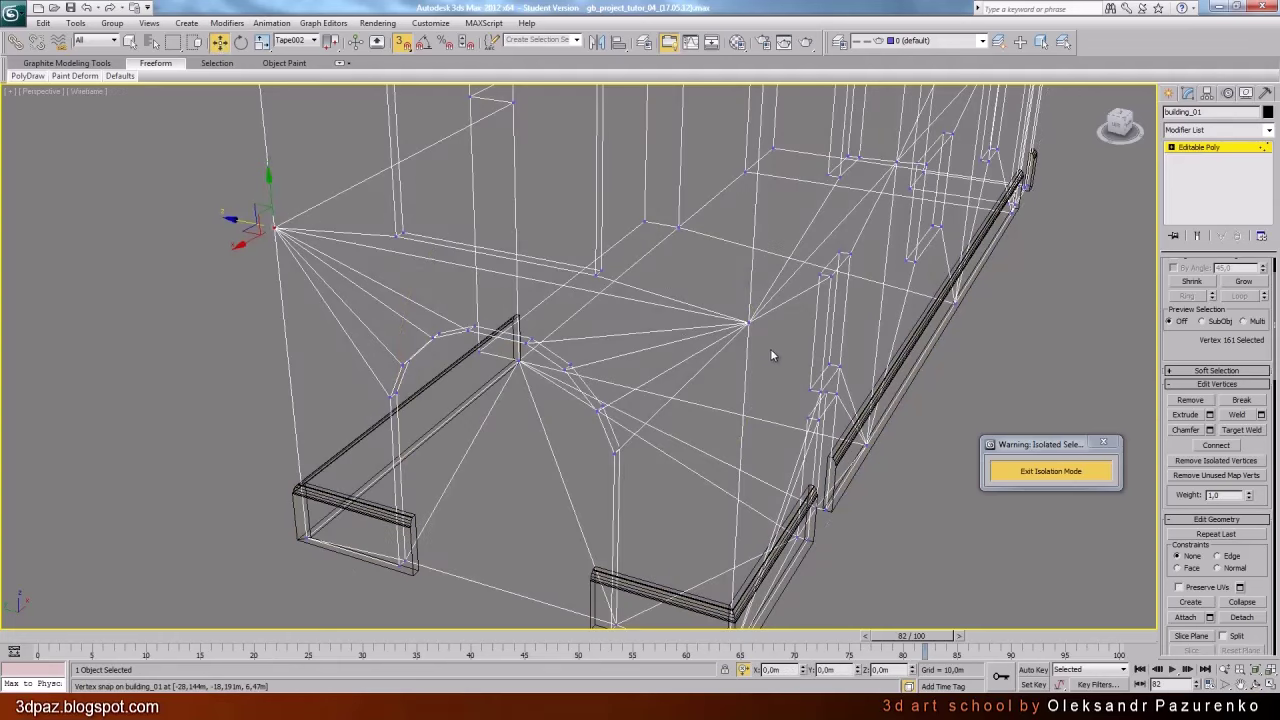
pyautogui.moveTo(770, 355); pyautogui.dragTo(733, 305)
pyautogui.press('F3')
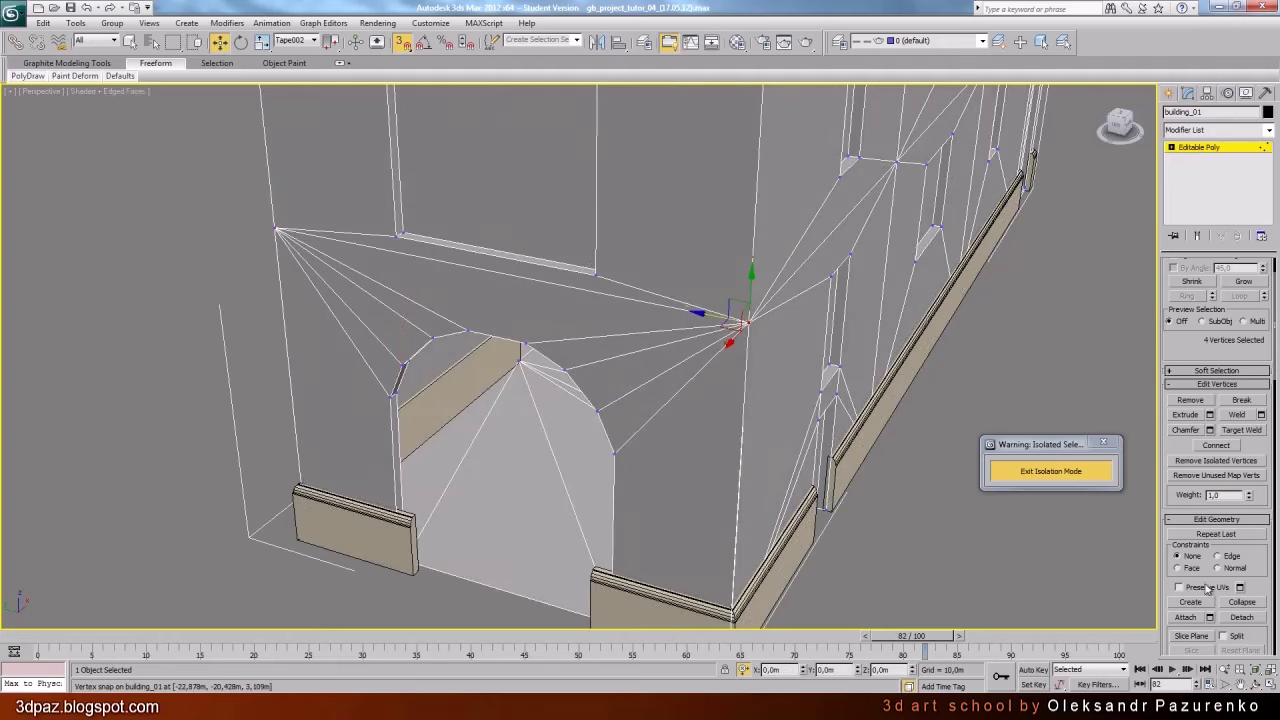
pyautogui.click(1237, 414)
pyautogui.scroll(2, 1200, 320)
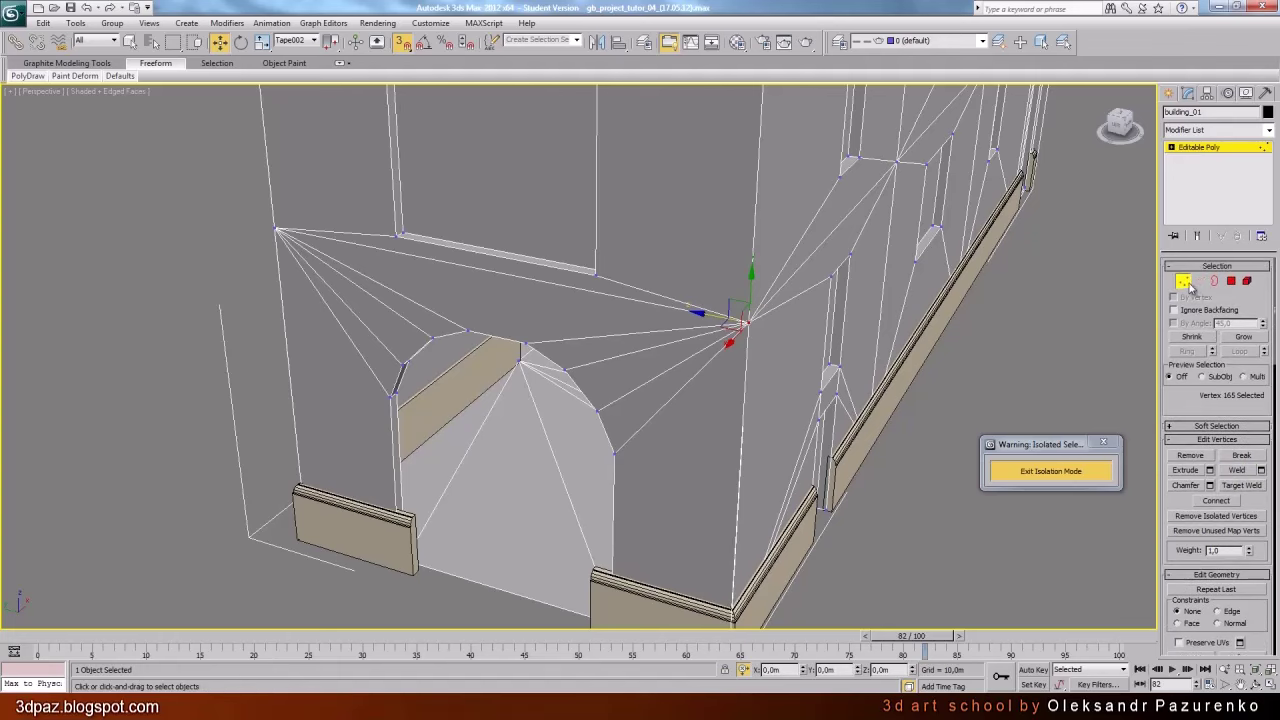
pyautogui.click(1186, 283)
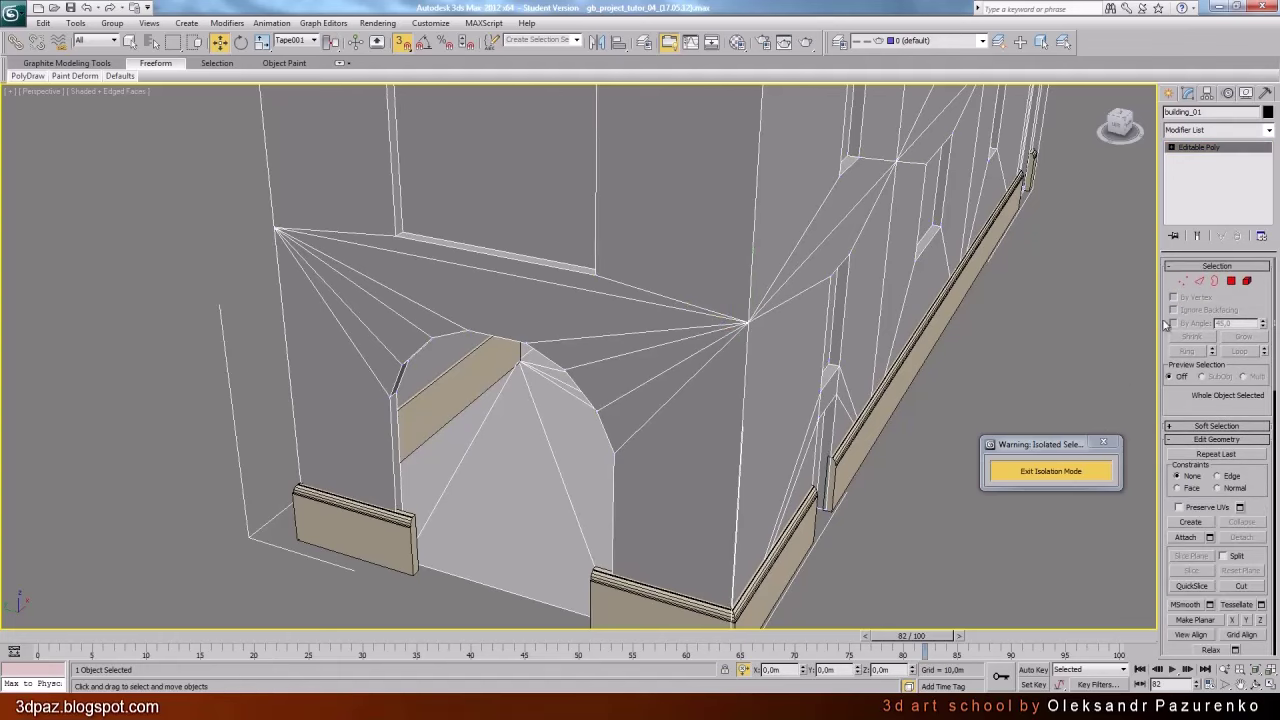
# Cap the open border around the building's arched doorway and finish border editing
pyautogui.click(1258, 683)
pyautogui.moveTo(630, 380); pyautogui.dragTo(648, 358)
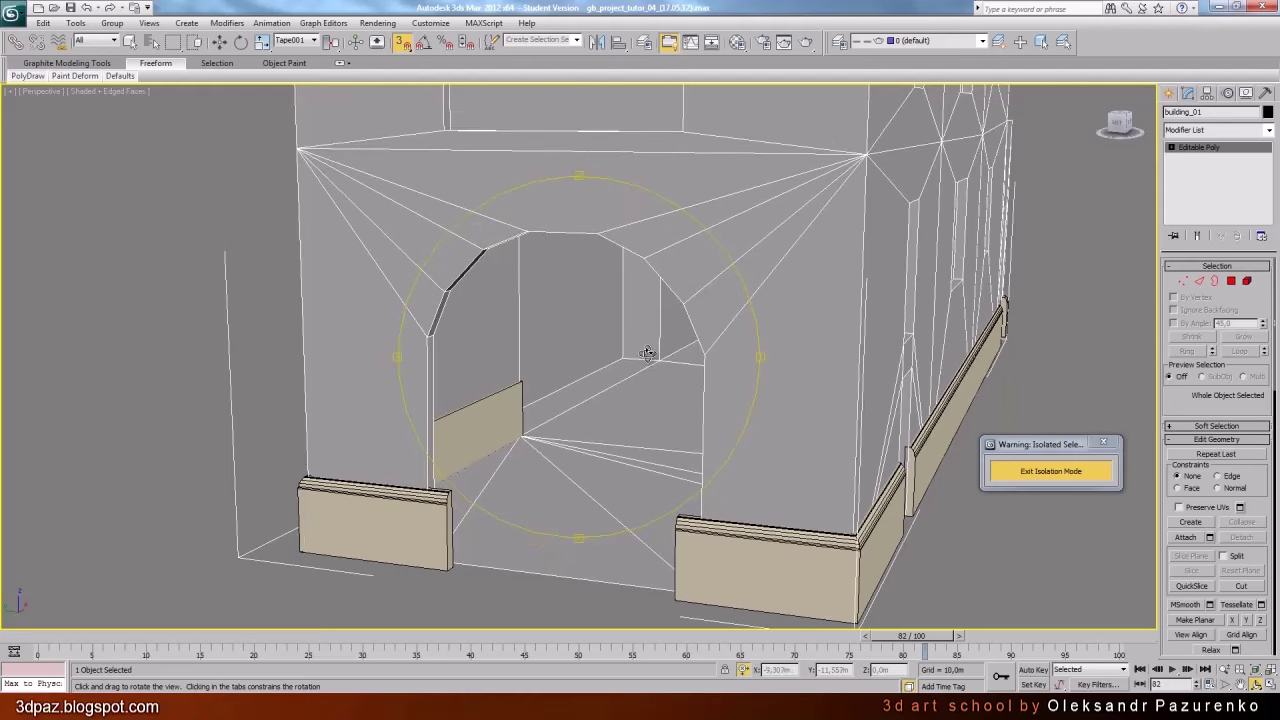
pyautogui.moveTo(648, 350); pyautogui.dragTo(678, 334, button='middle')
pyautogui.rightClick(678, 334)
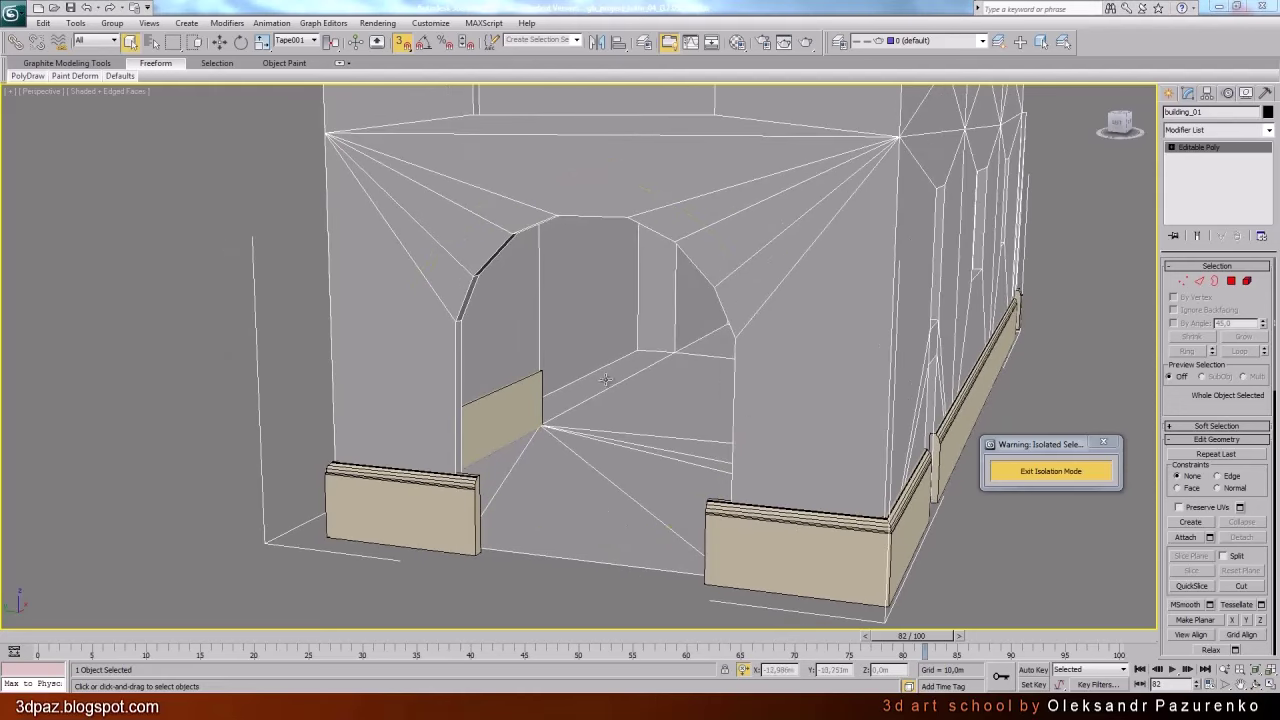
pyautogui.click(1214, 282)
pyautogui.scroll(5, 465, 305)
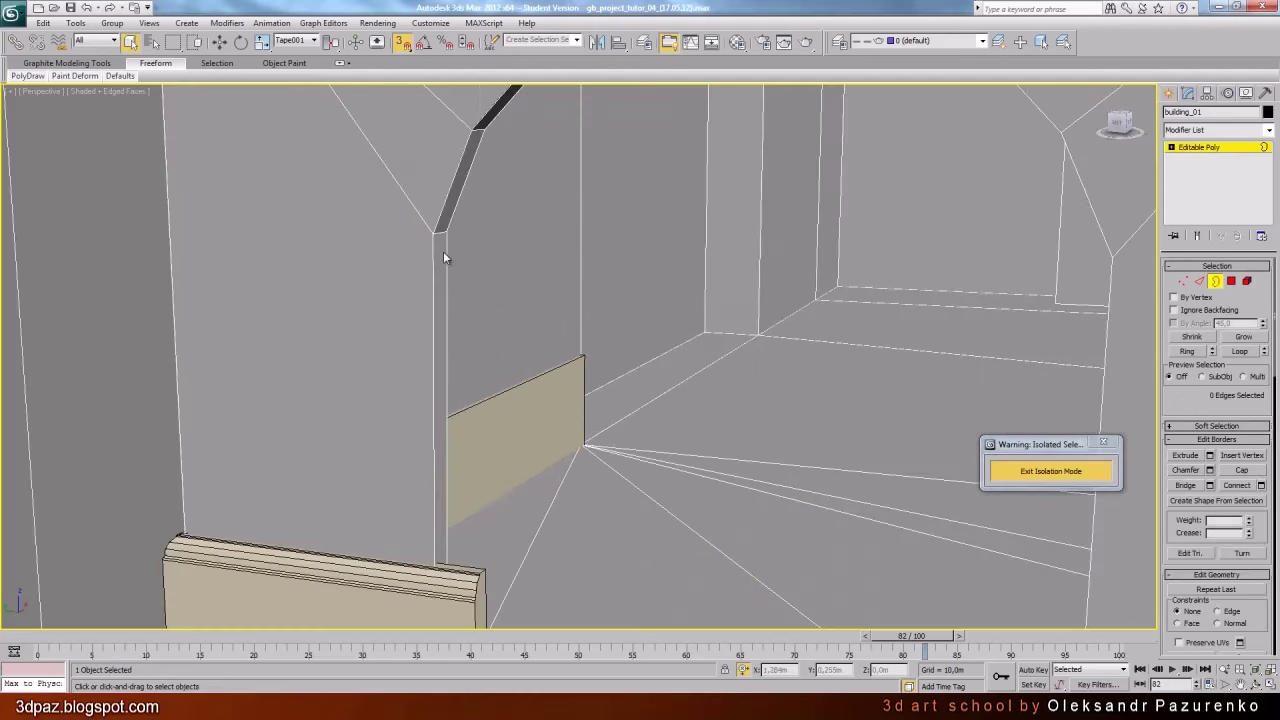
pyautogui.click(446, 283)
pyautogui.scroll(-4, 463, 289)
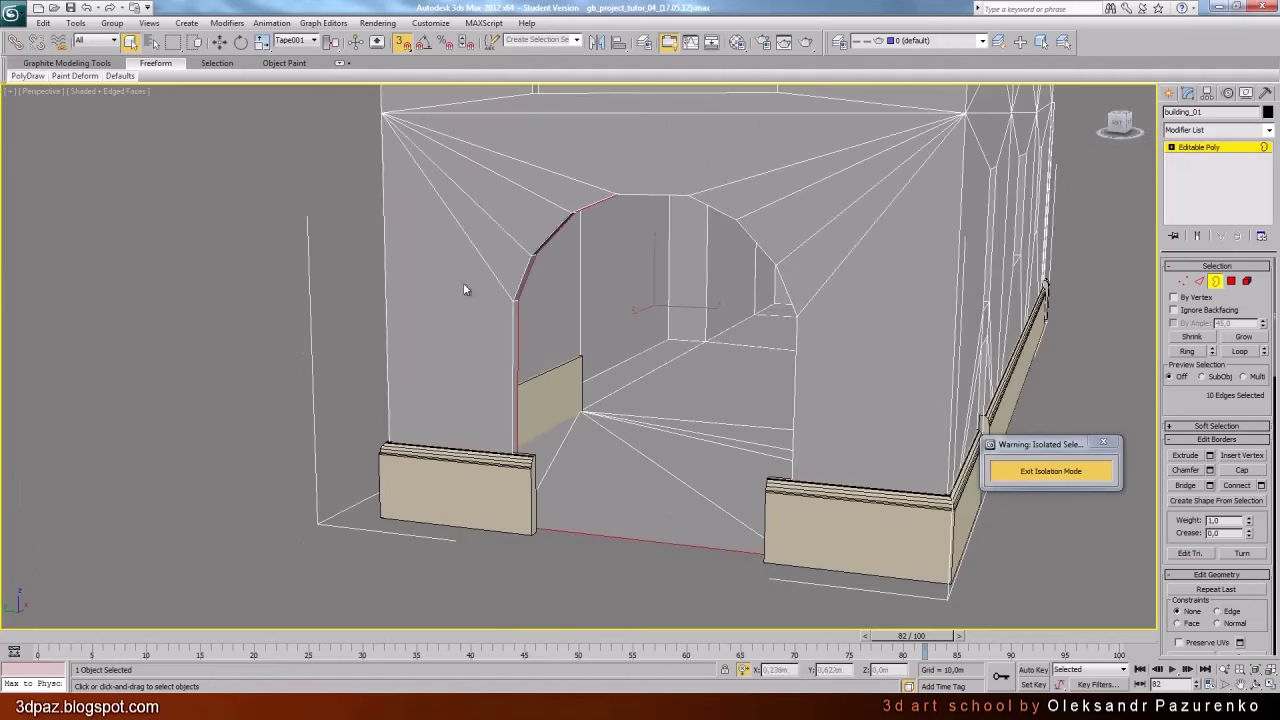
pyautogui.press('F3')
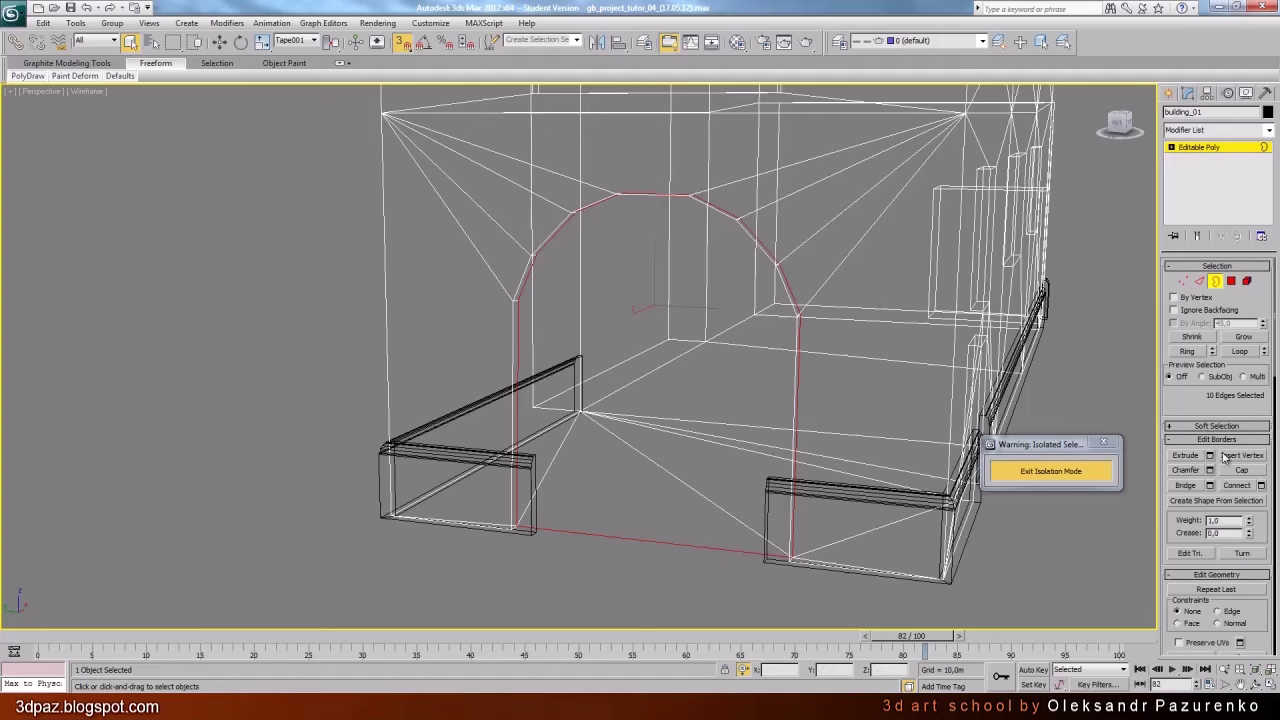
pyautogui.press('F3')
pyautogui.scroll(-2, 1212, 405)
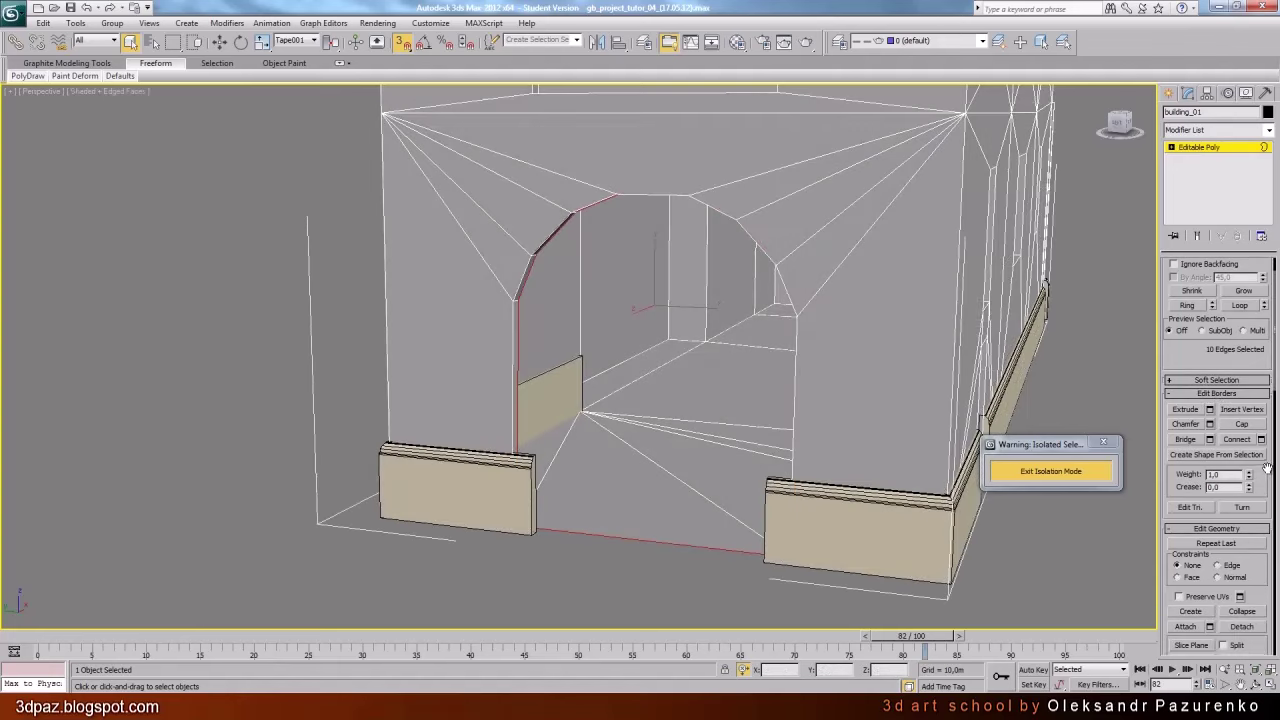
pyautogui.click(1241, 424)
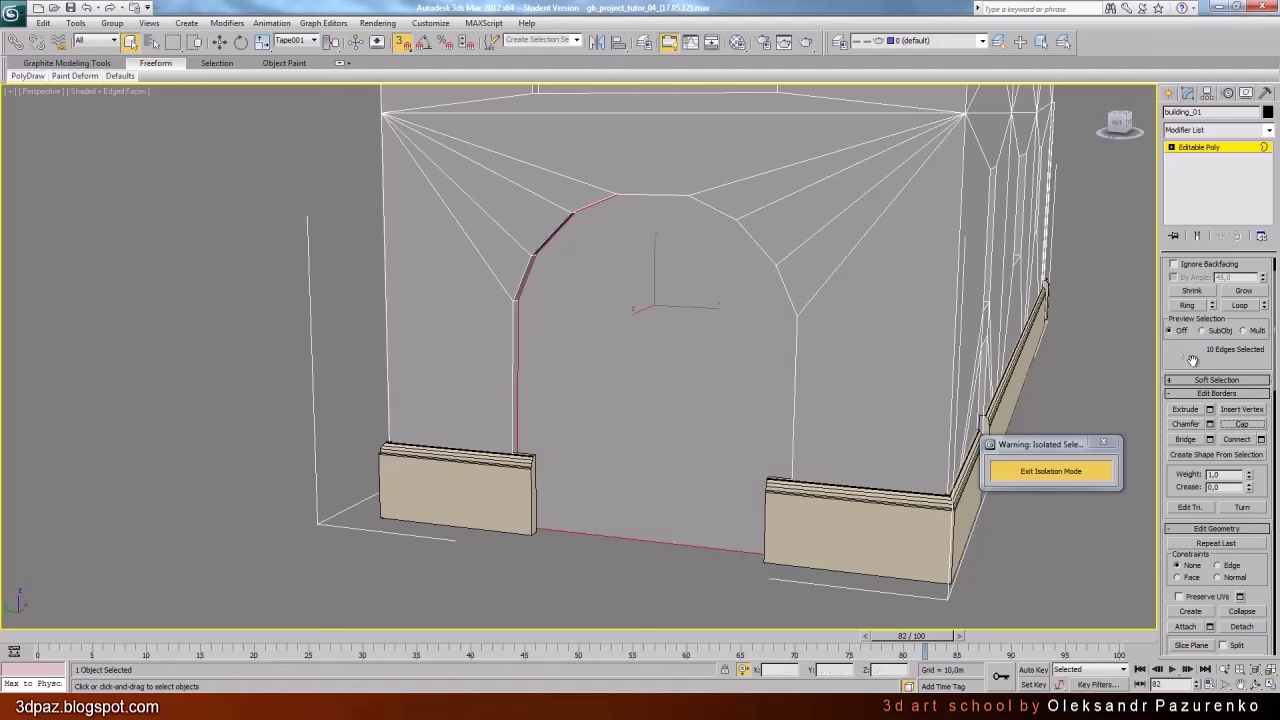
pyautogui.scroll(2, 1192, 360)
pyautogui.click(1214, 281)
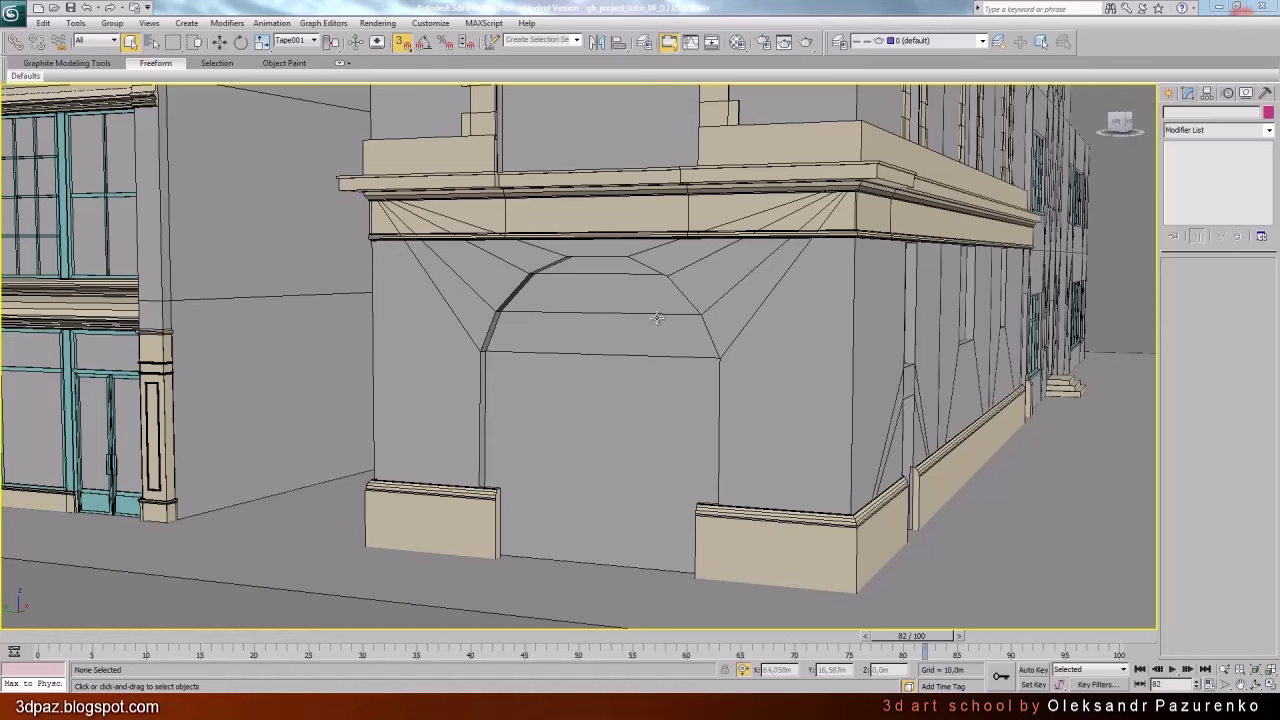
# Undo the hiding of the arch trim and check its shading without edged faces
pyautogui.moveTo(656, 318); pyautogui.dragTo(652, 336, button='middle')
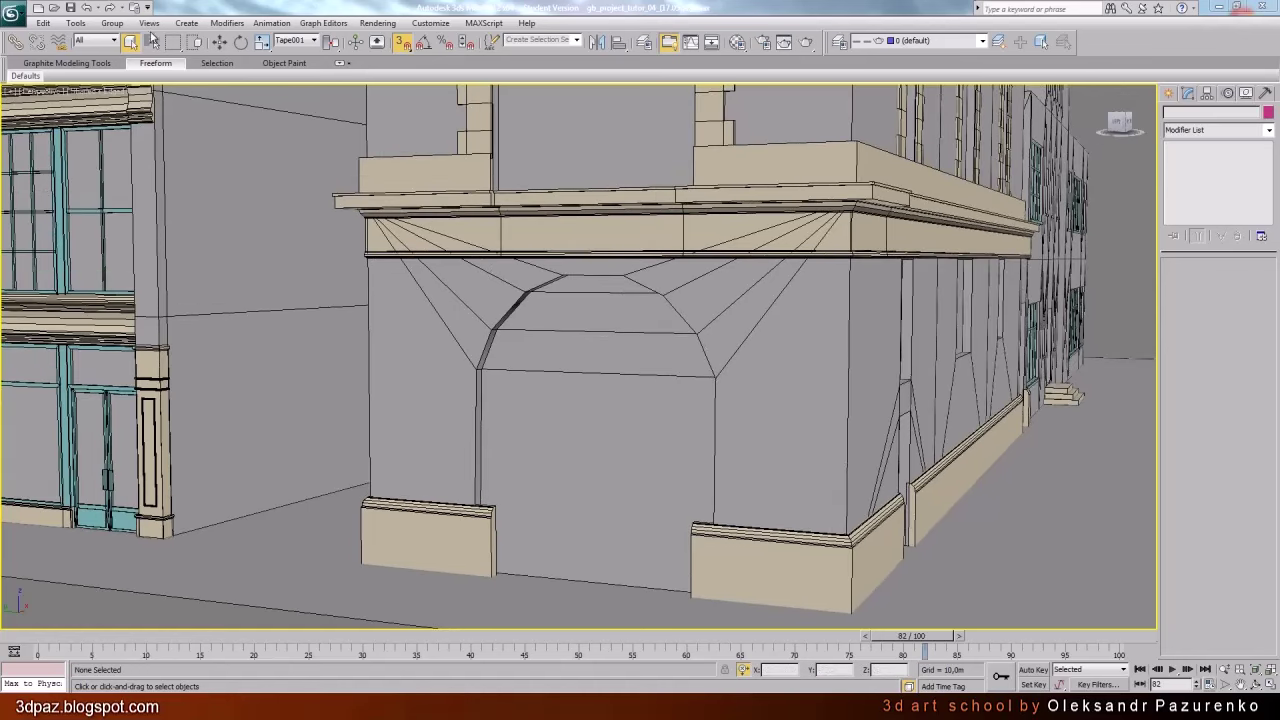
pyautogui.click(87, 8)
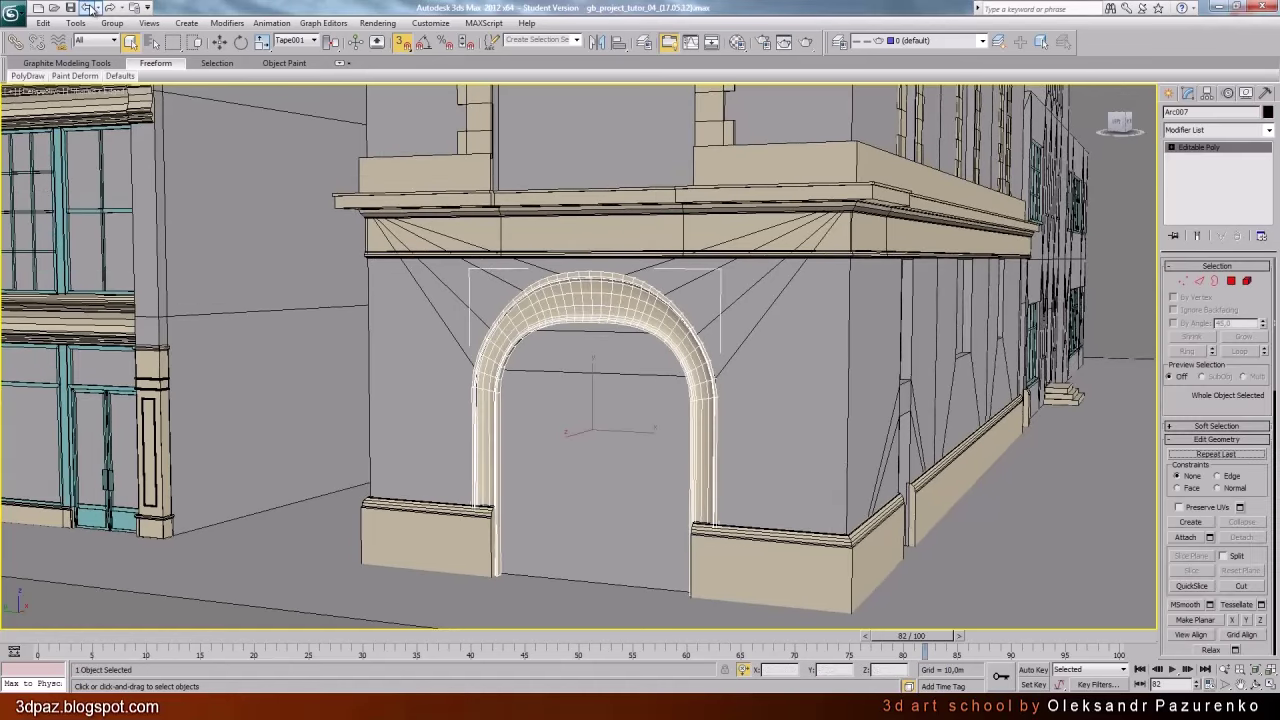
pyautogui.click(1118, 312)
pyautogui.press('F4')
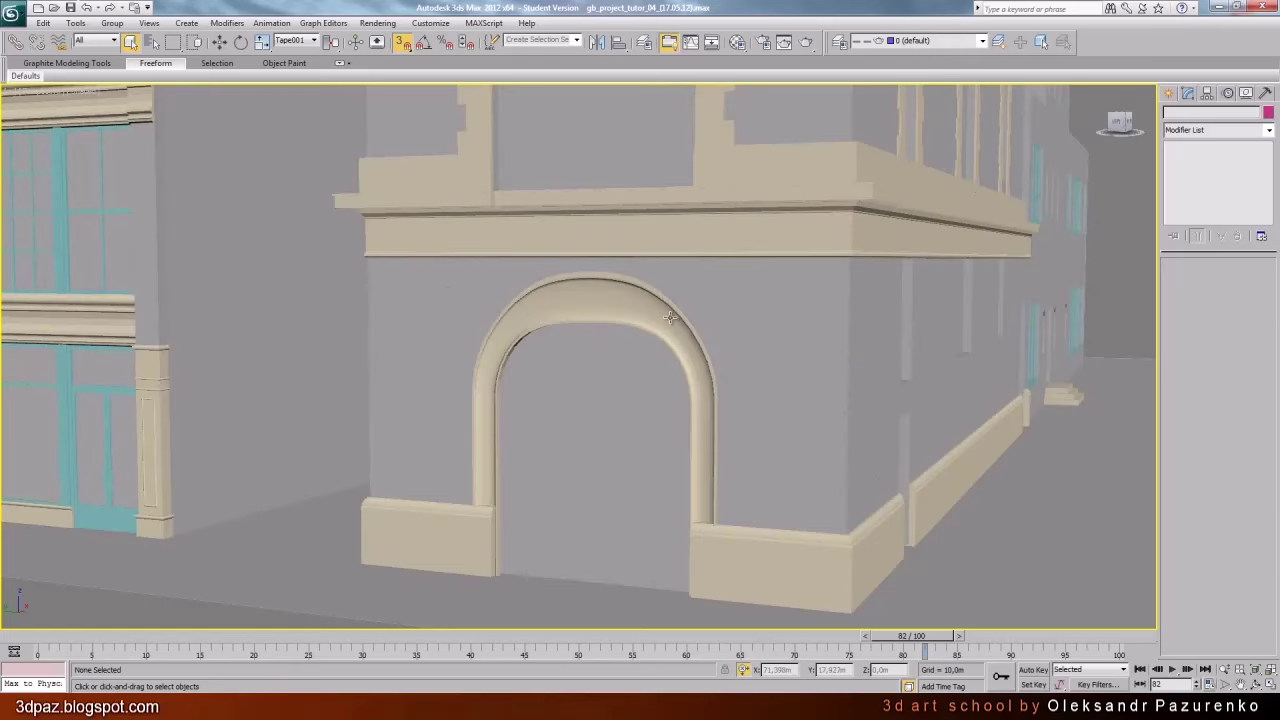
pyautogui.press('F4')
# Add a Smooth modifier to the arch trim with Auto Smooth enabled
pyautogui.click(670, 318)
pyautogui.click(1269, 130)
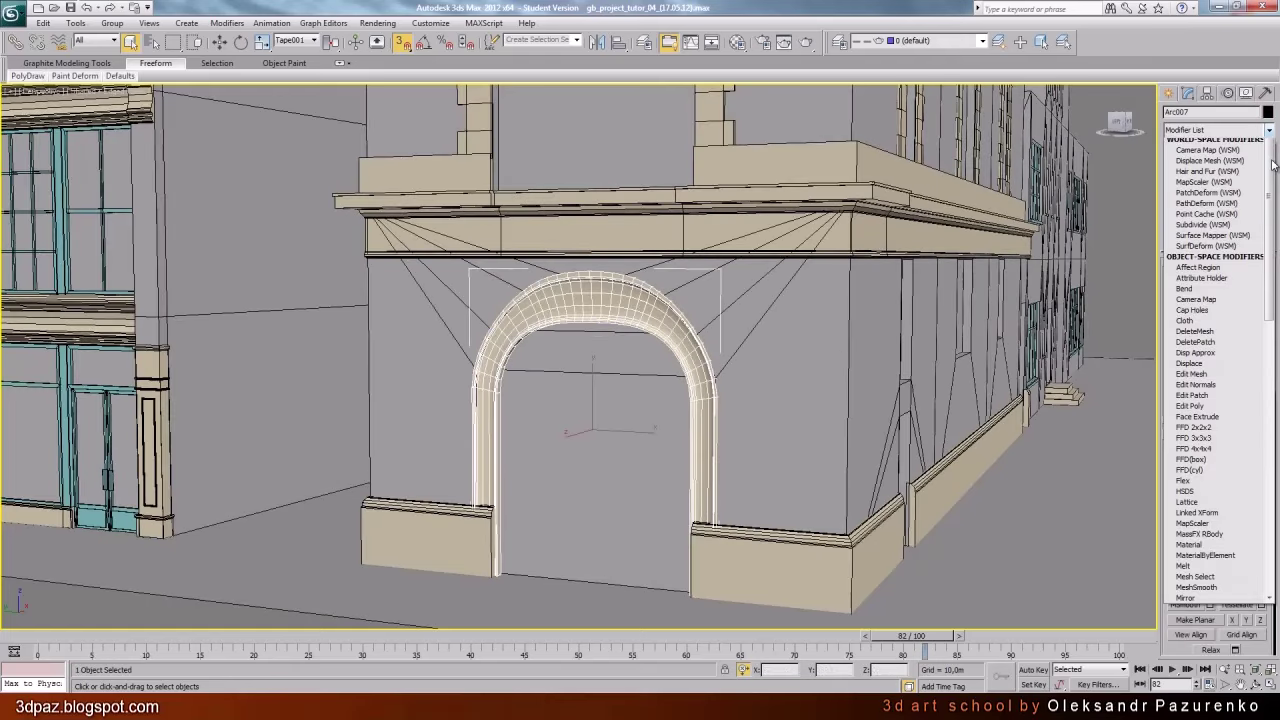
pyautogui.moveTo(1273, 165); pyautogui.dragTo(1272, 410)
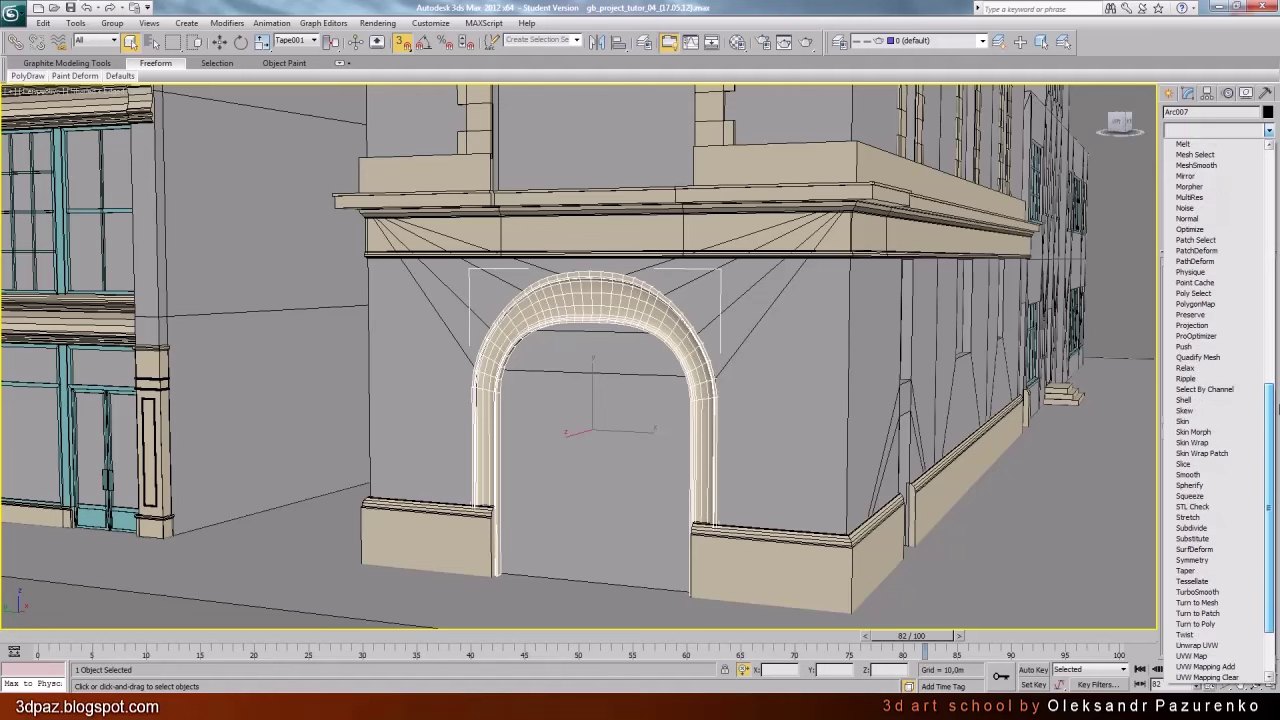
pyautogui.click(1188, 474)
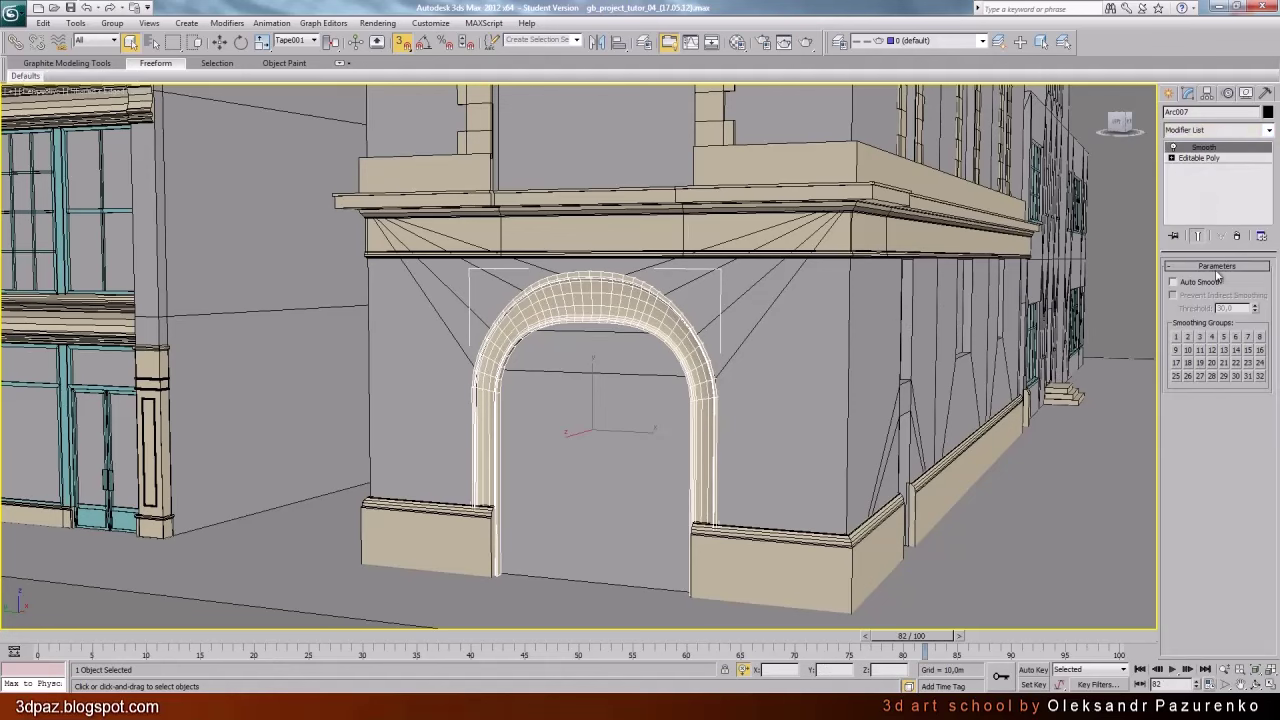
pyautogui.click(1174, 283)
# Compare the arch trim's shading with Auto Smooth off and on, leaving it enabled, and deselect the trim
pyautogui.press('F4')
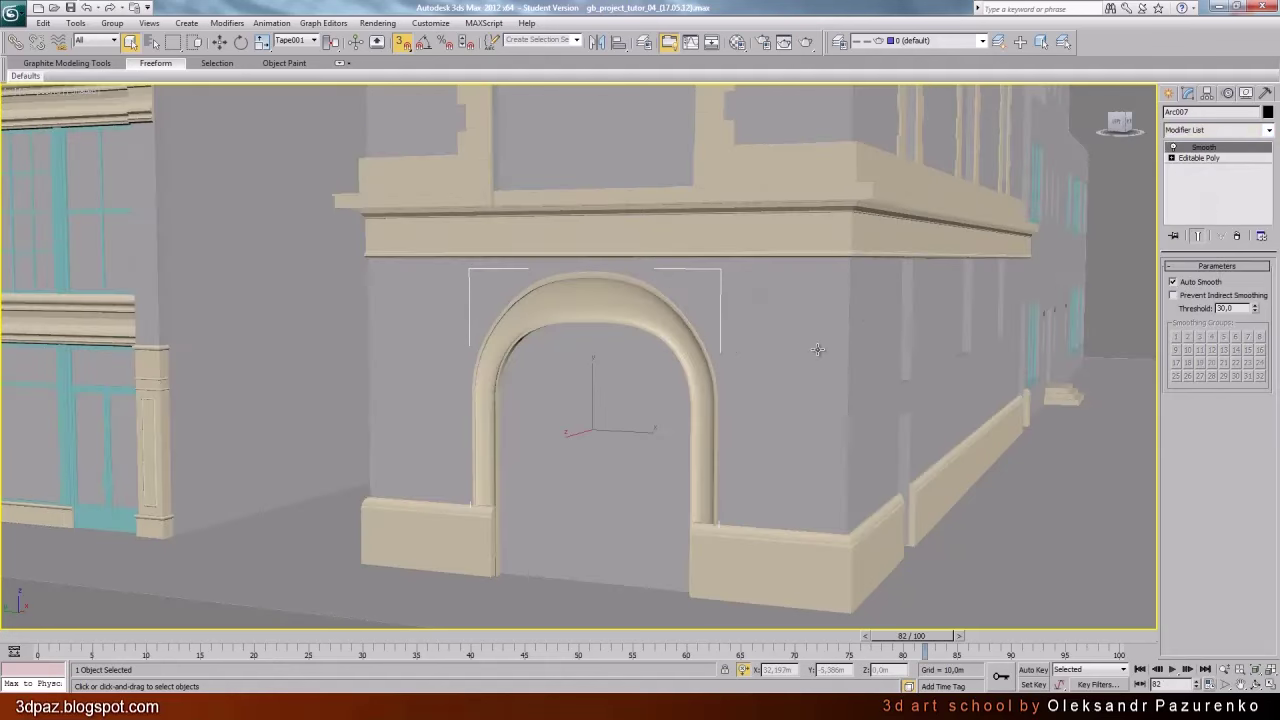
pyautogui.click(1174, 283)
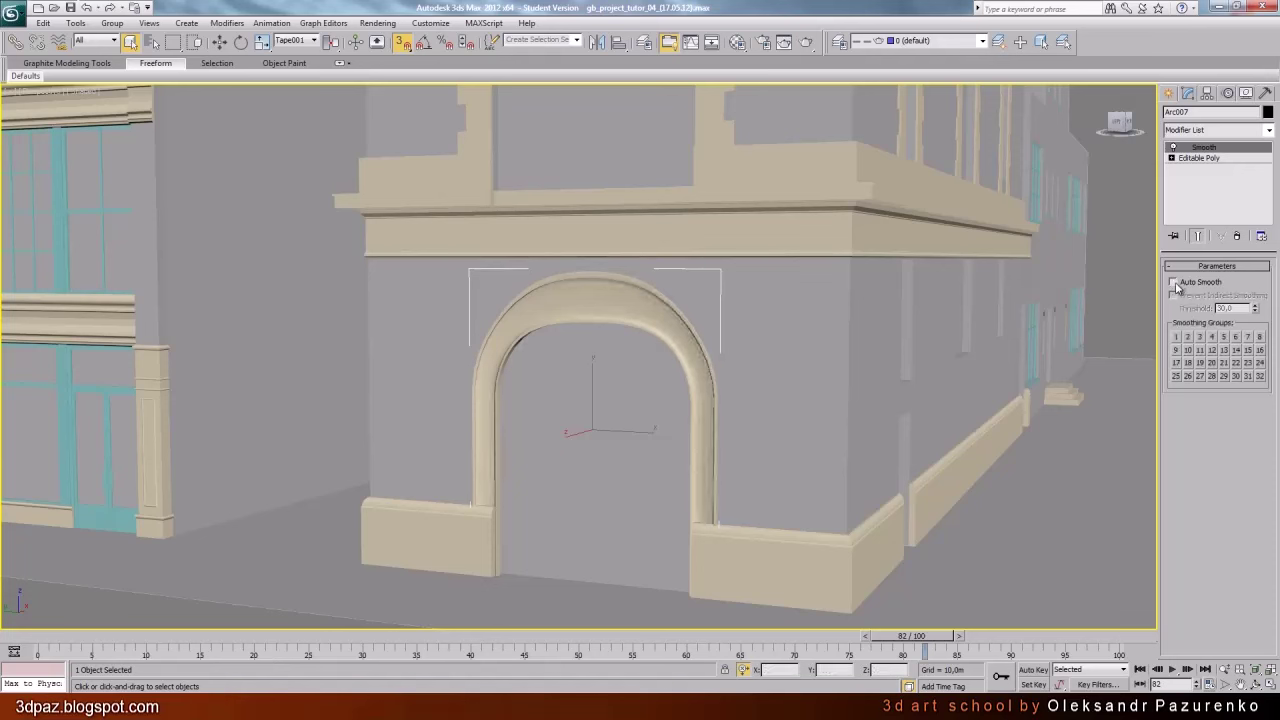
pyautogui.click(1174, 283)
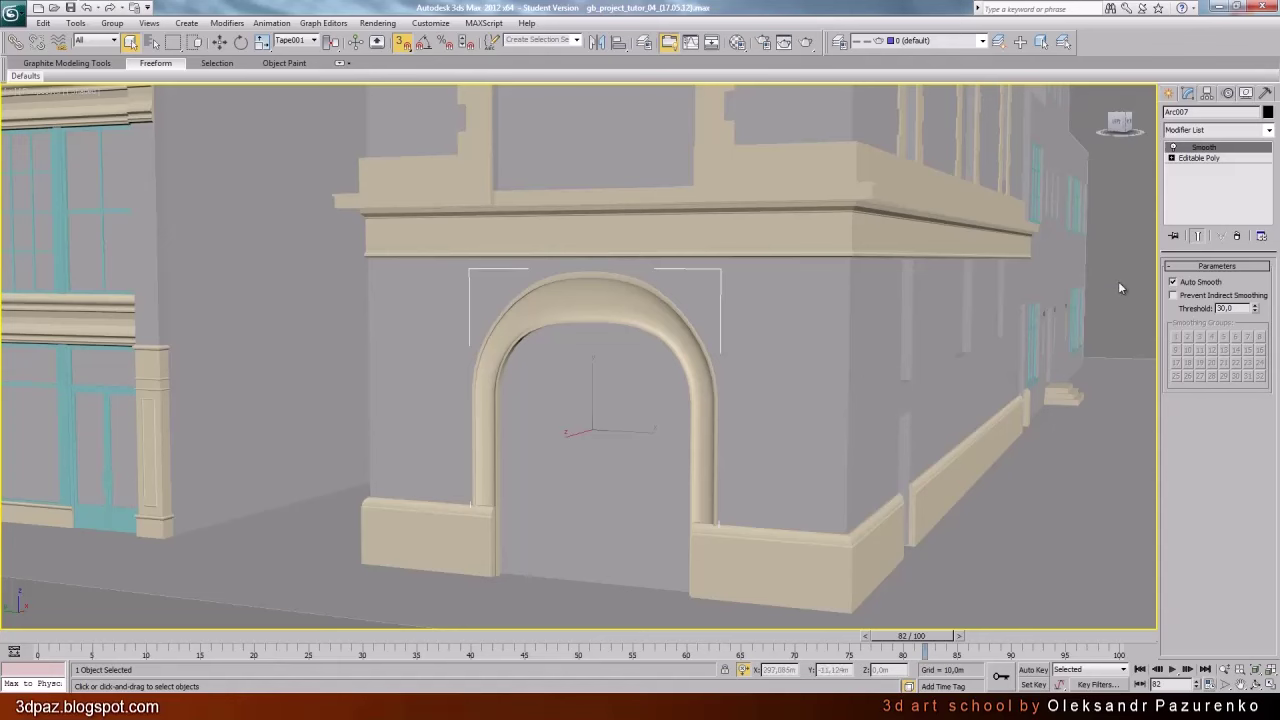
pyautogui.click(834, 327)
pyautogui.press('F4')
pyautogui.click(752, 349)
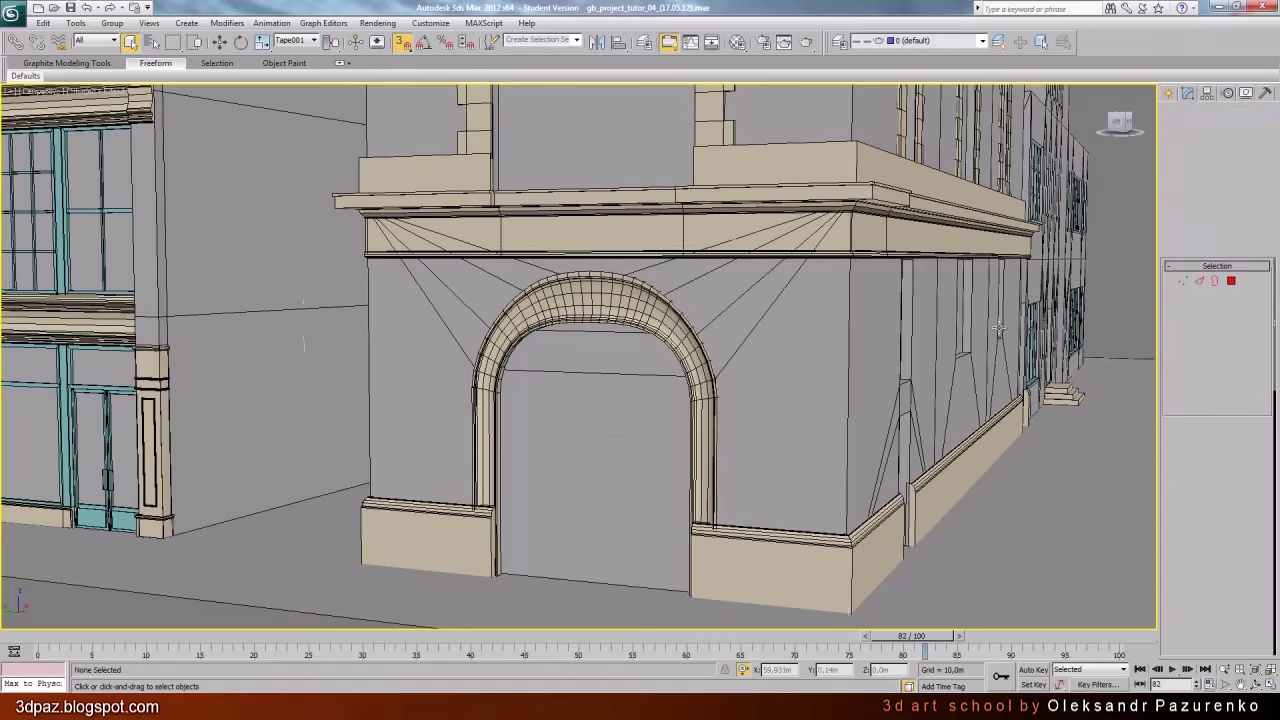
# Cut the Smooth modifier from the arch trim, paste it onto the building's wall mesh, and deselect the building
pyautogui.click(658, 322)
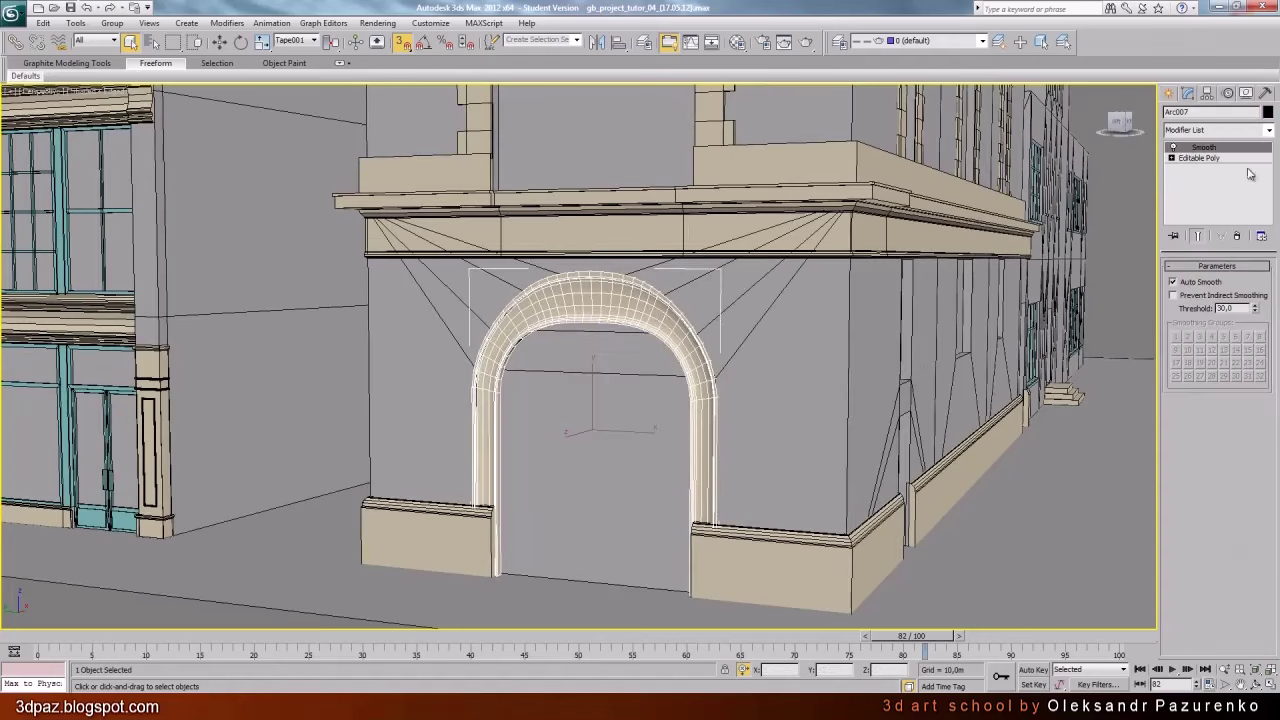
pyautogui.rightClick(1212, 150)
pyautogui.click(1129, 206)
pyautogui.click(800, 350)
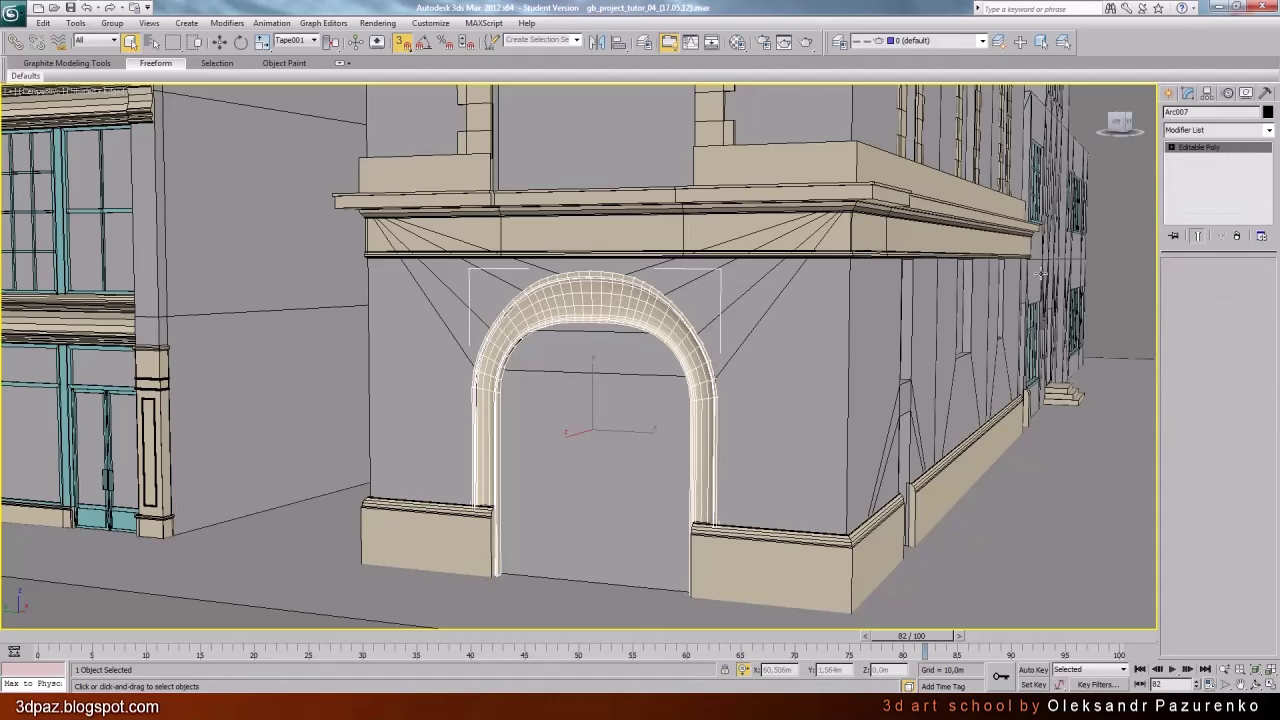
pyautogui.rightClick(1202, 152)
pyautogui.click(1205, 156)
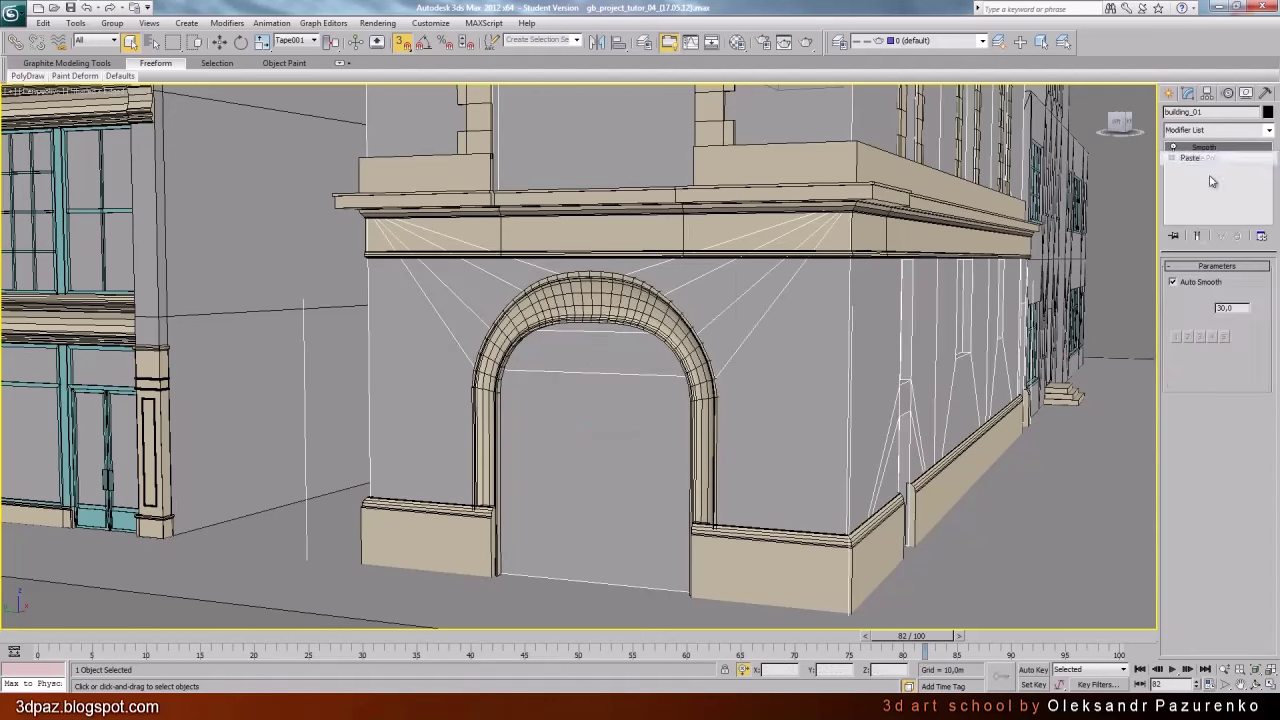
pyautogui.click(1099, 287)
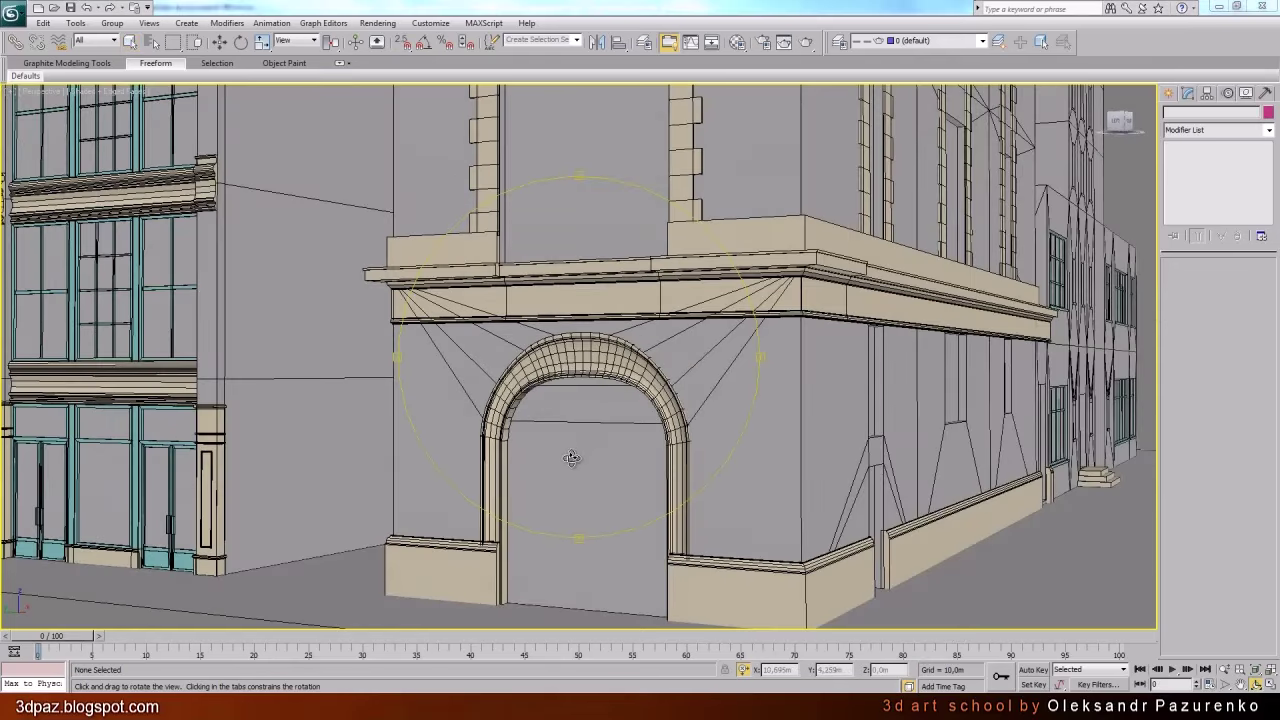
# Switch to the reference photo gb_house_pic_06.jpg and examine the scrolled brackets beneath the cornice
pyautogui.click(328, 707)
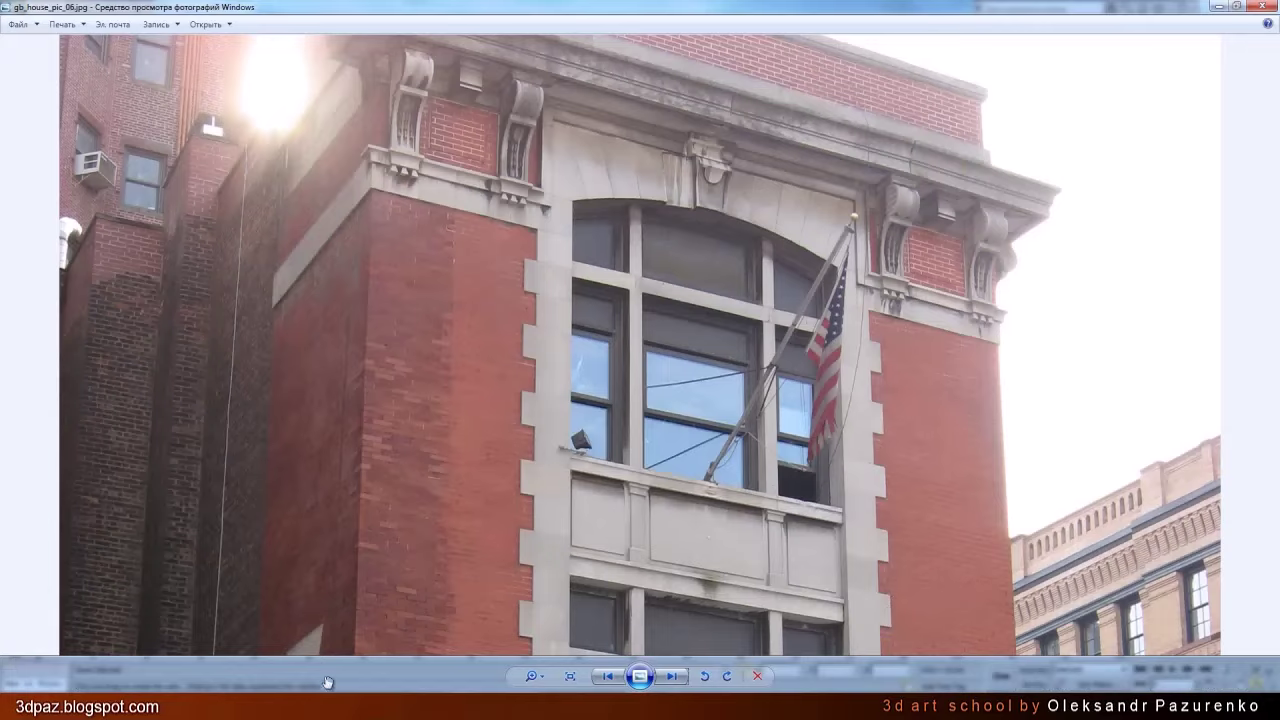
pyautogui.scroll(2, 790, 272)
pyautogui.moveTo(932, 232); pyautogui.dragTo(521, 392)
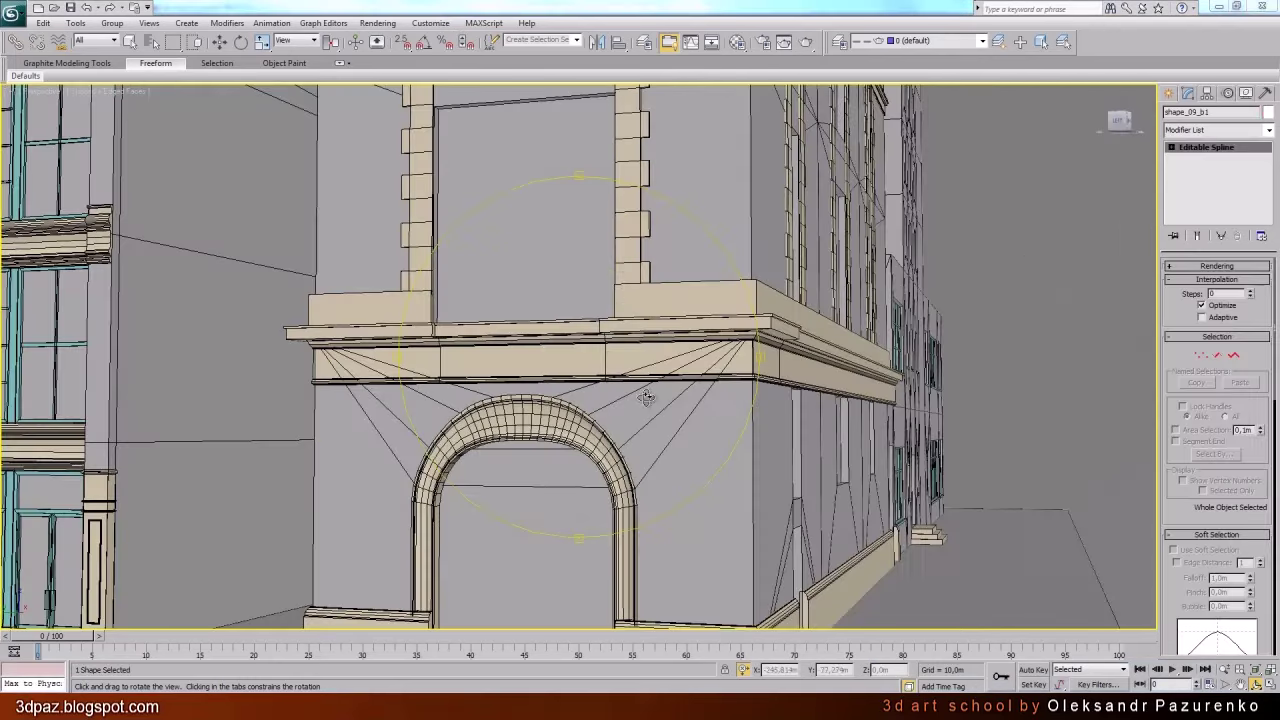
# In the Left view, move the bracket profile spline horizontally against the wall, between the cornice and the lower ledge
pyautogui.moveTo(671, 266); pyautogui.dragTo(551, 485, button='middle')
pyautogui.moveTo(611, 331); pyautogui.dragTo(643, 340)
pyautogui.moveTo(643, 340); pyautogui.dragTo(601, 423, button='middle')
pyautogui.scroll(3, 601, 423)
pyautogui.moveTo(600, 422); pyautogui.dragTo(648, 346)
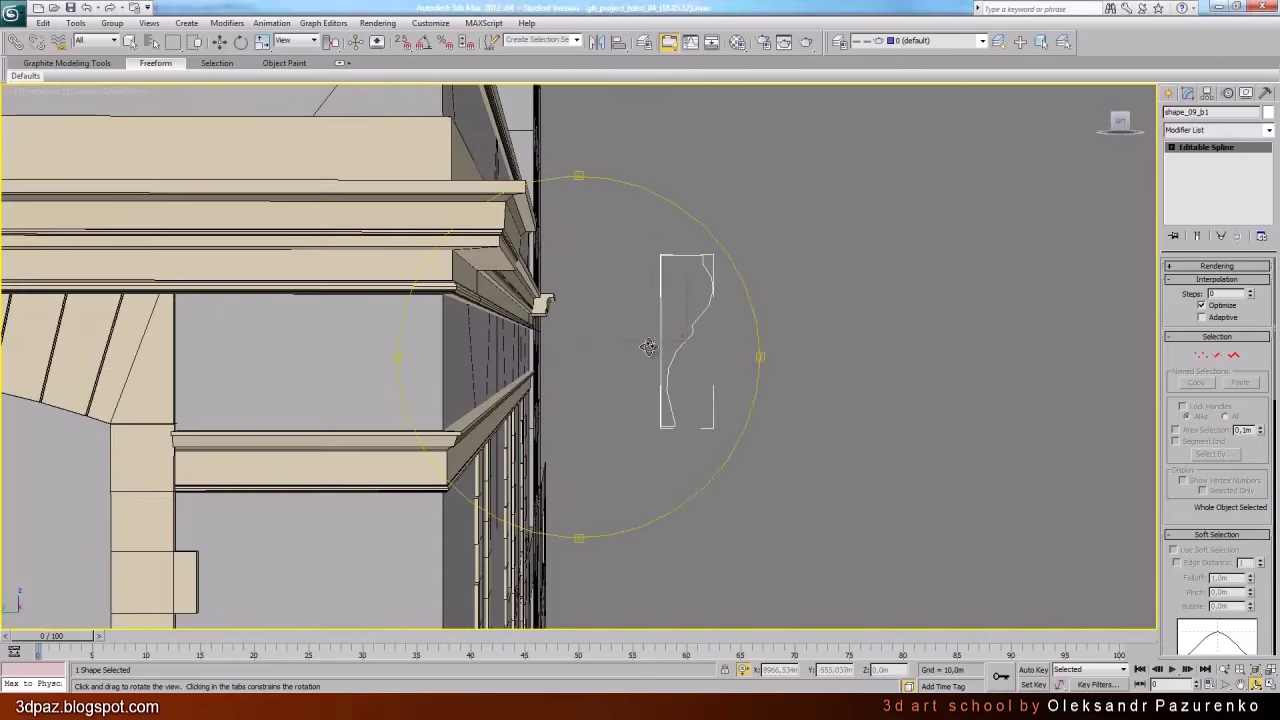
pyautogui.moveTo(716, 286); pyautogui.dragTo(682, 339)
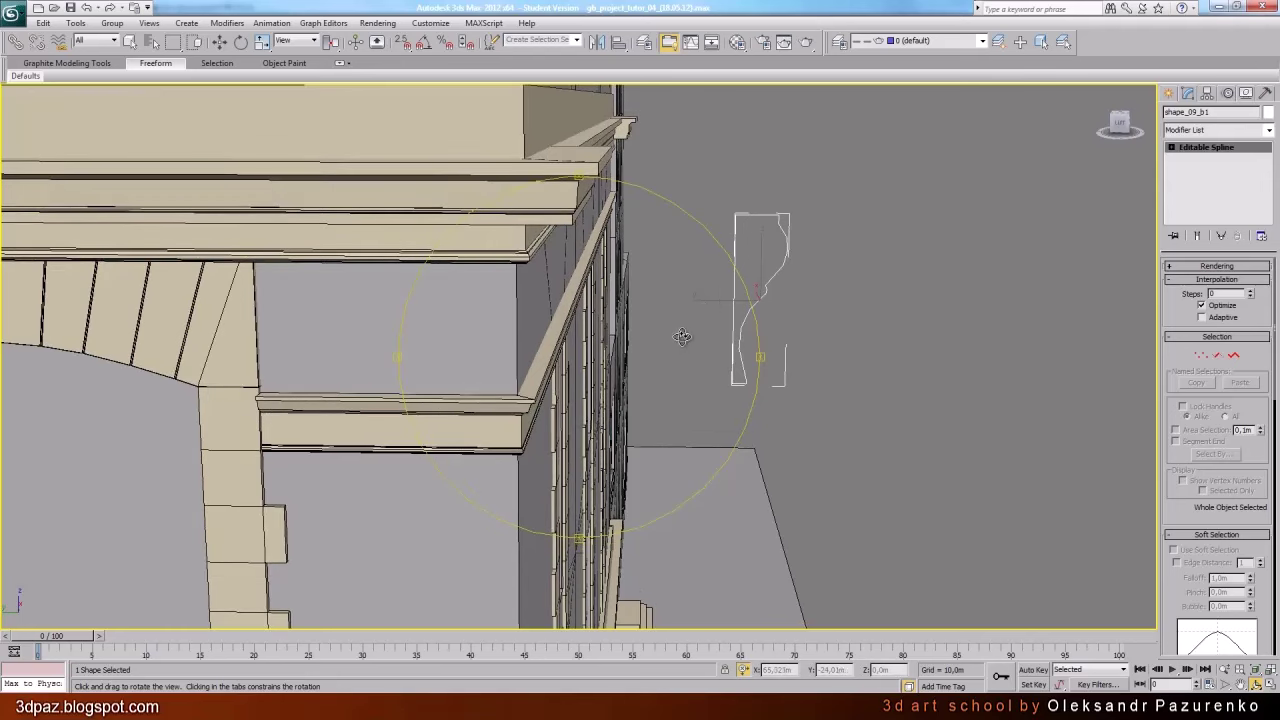
pyautogui.press('l')
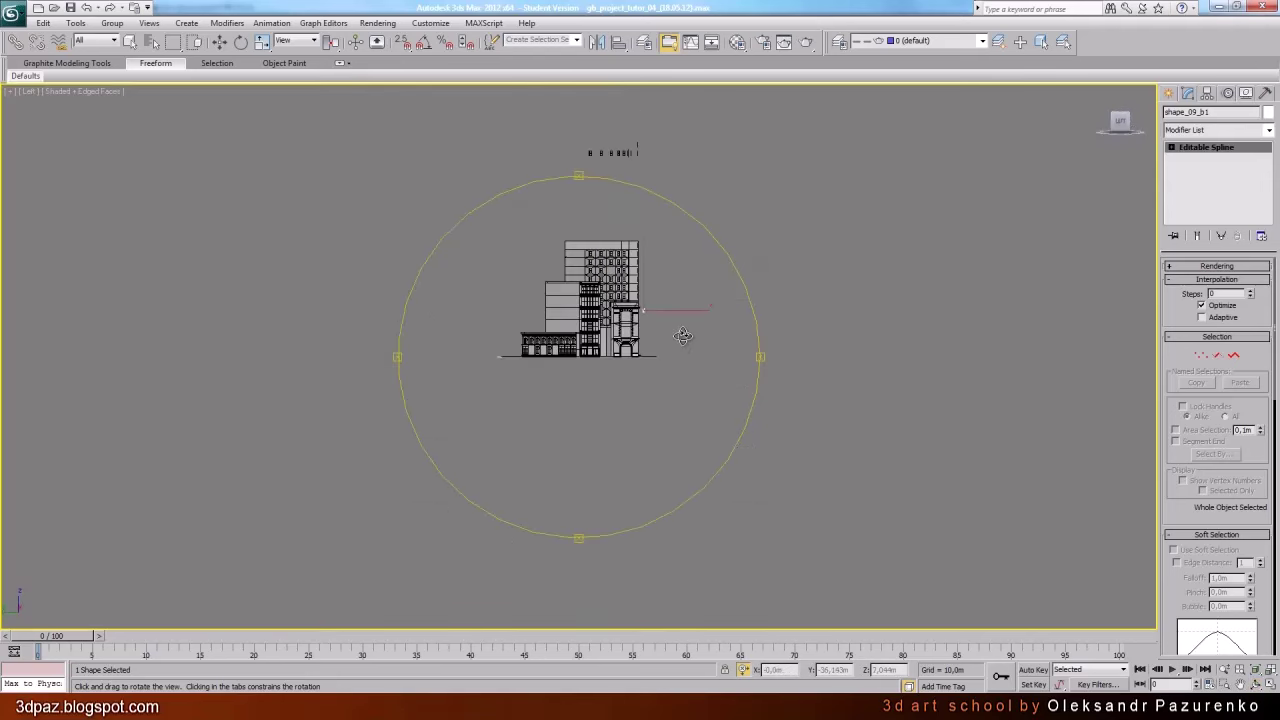
pyautogui.click(1255, 671)
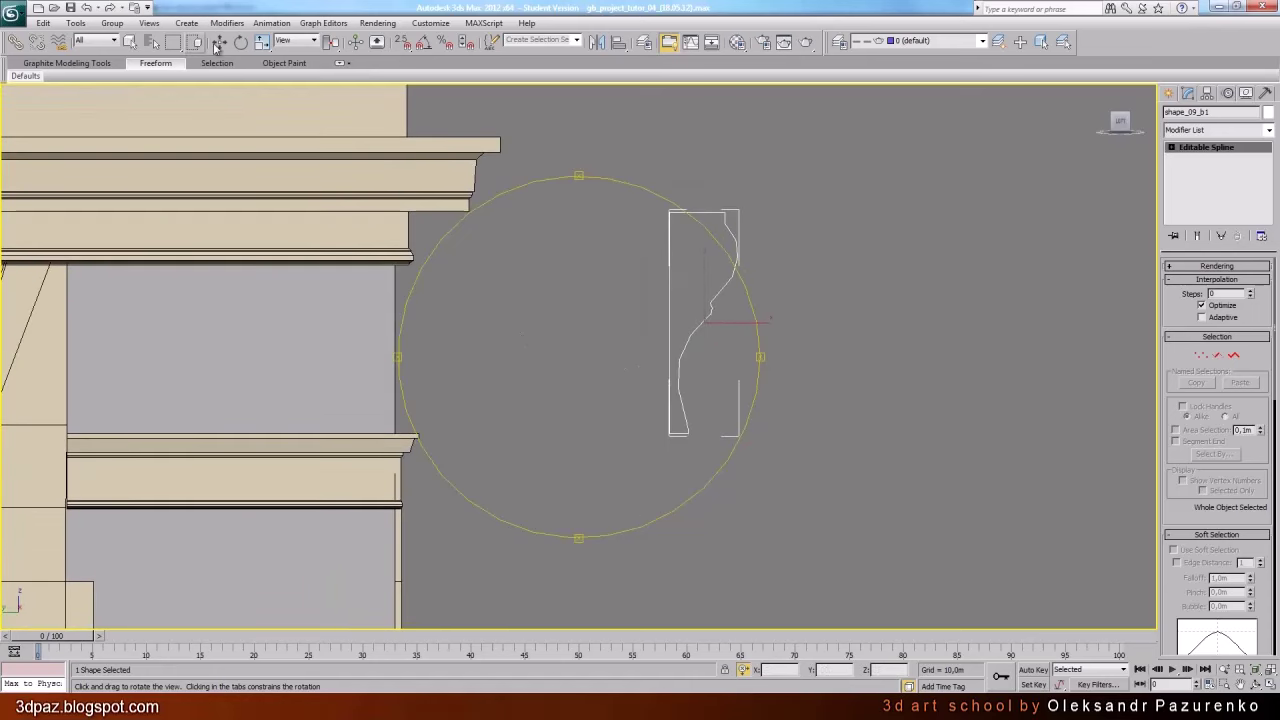
pyautogui.click(218, 44)
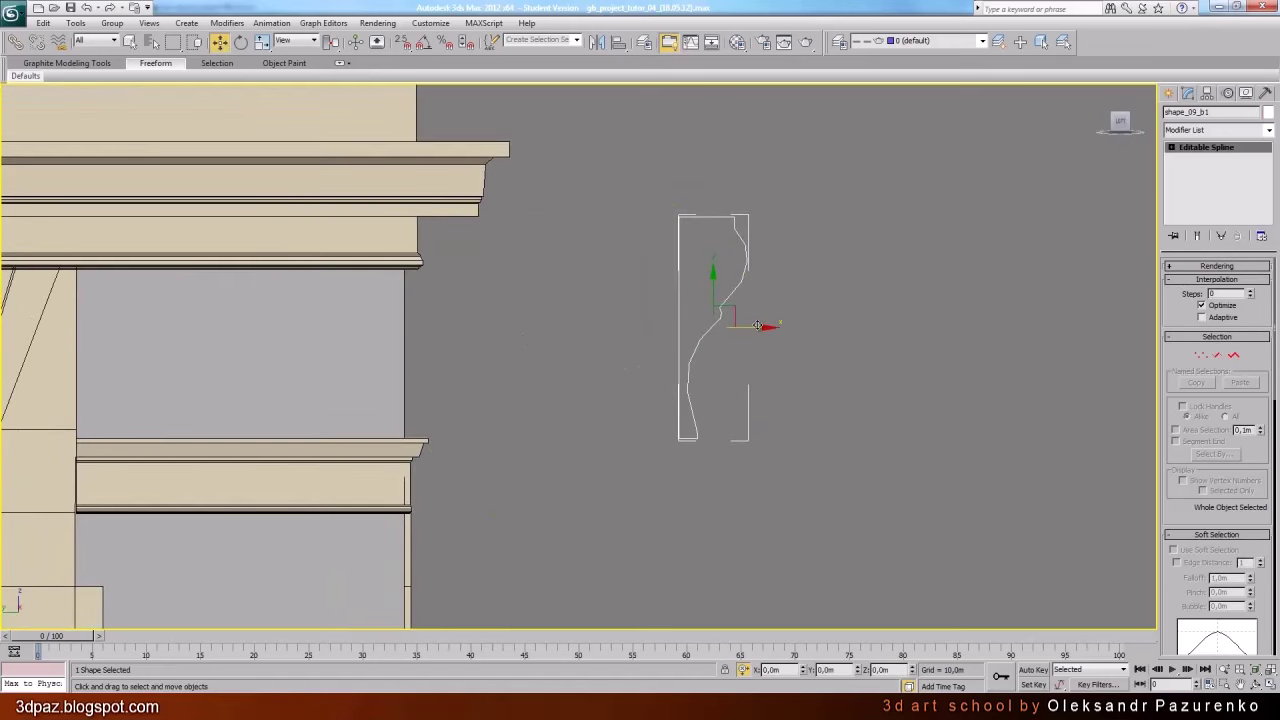
pyautogui.moveTo(758, 328); pyautogui.dragTo(484, 313)
pyautogui.moveTo(558, 300); pyautogui.dragTo(674, 314, button='middle')
pyautogui.scroll(2, 643, 309)
pyautogui.moveTo(575, 340); pyautogui.dragTo(561, 340)
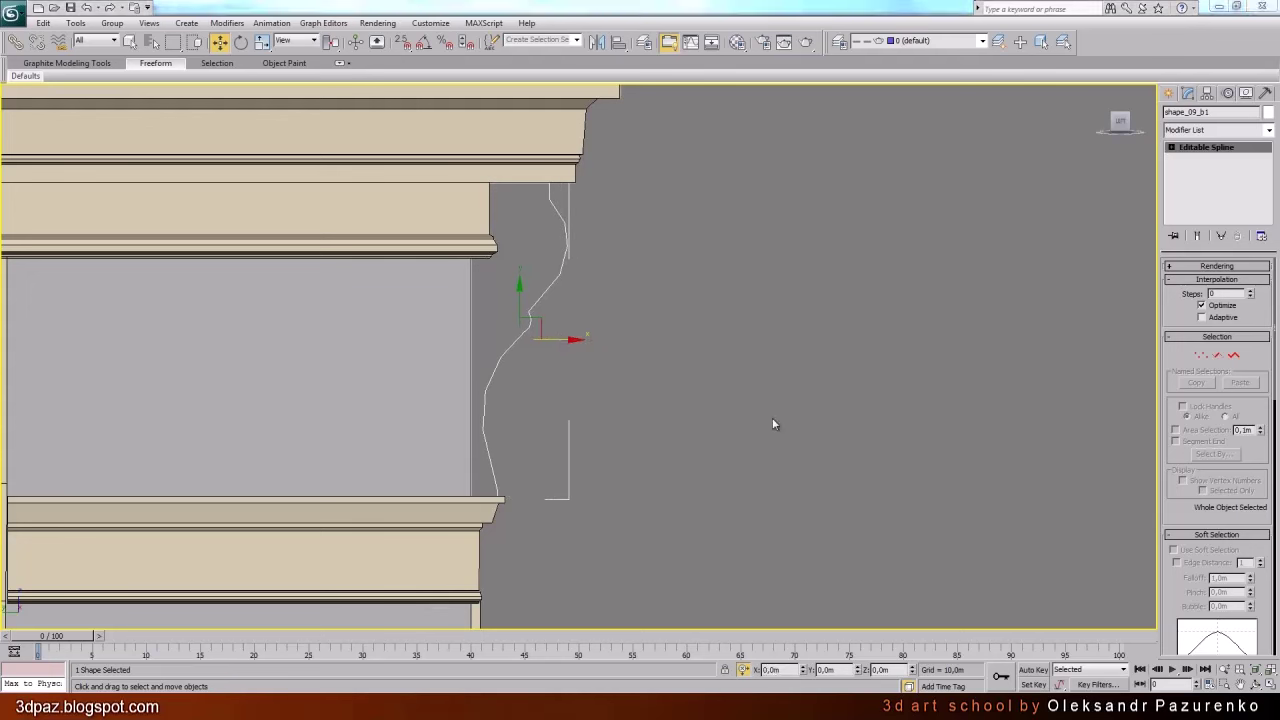
# Isolate the bracket profile spline and deselect it to inspect its outline
pyautogui.click(746, 394)
pyautogui.click(538, 302)
pyautogui.hotkey('alt', 'q')
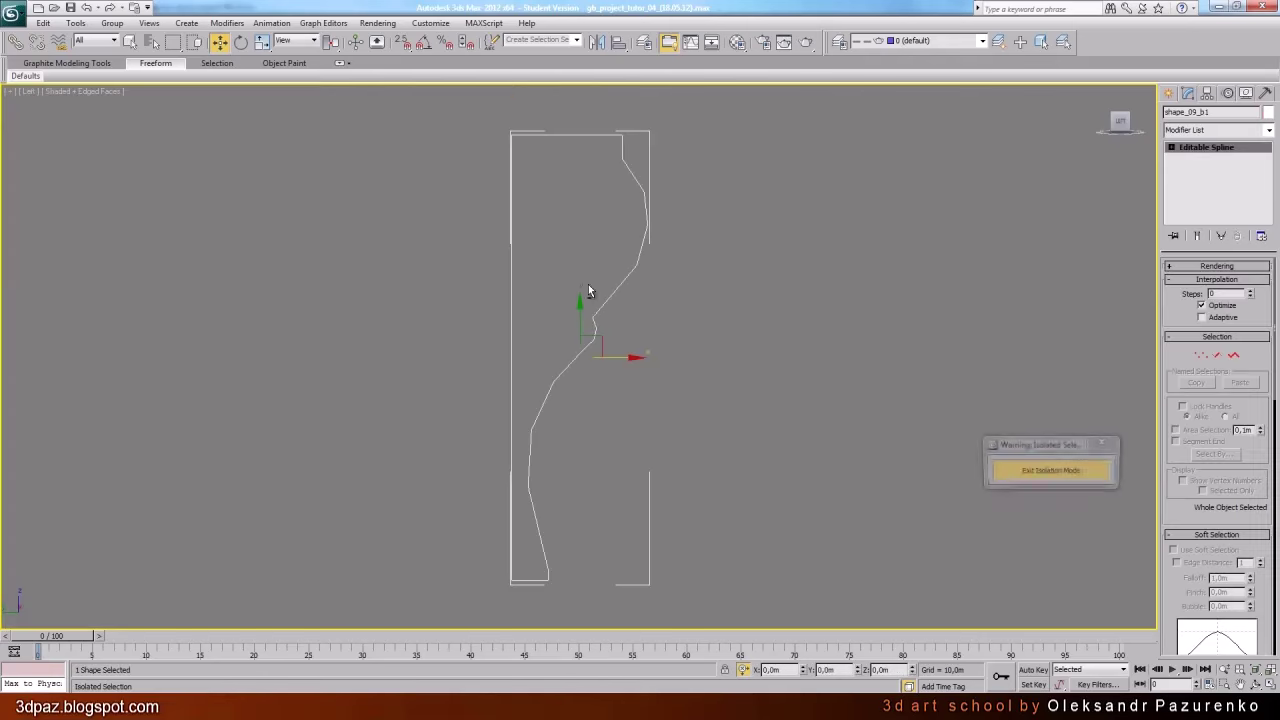
pyautogui.click(775, 288)
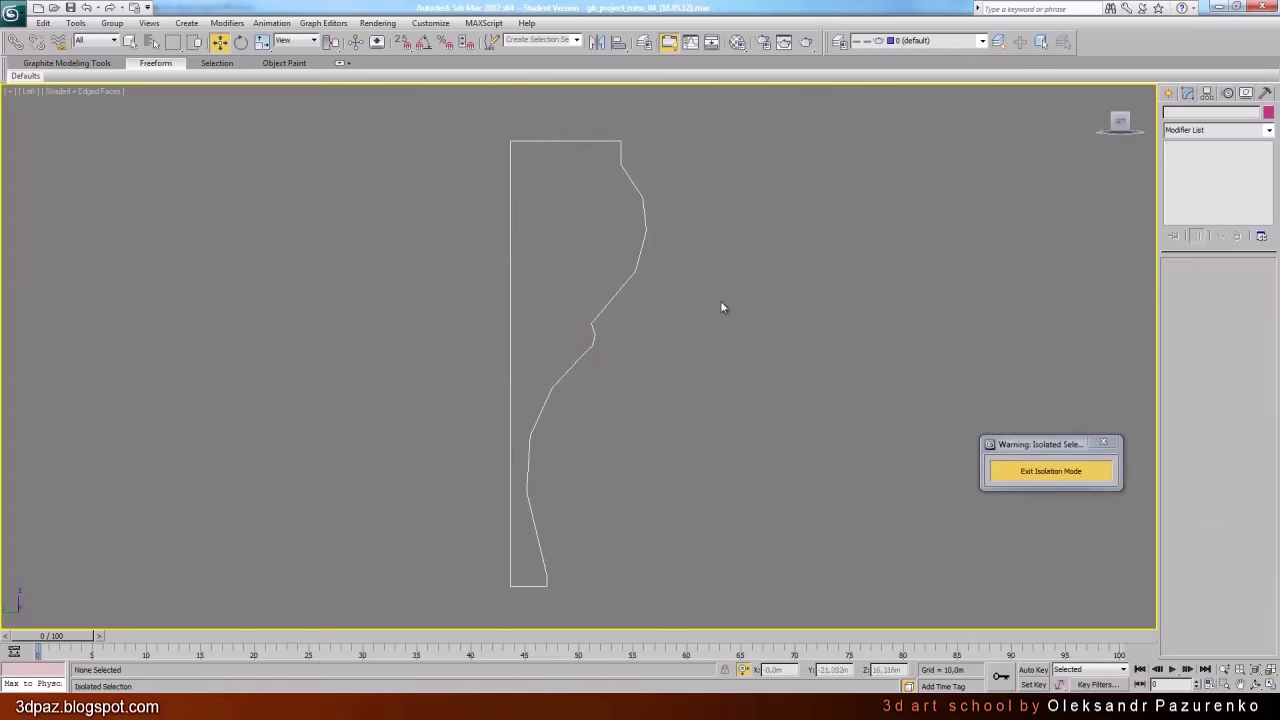
# Convert the isolated bracket profile spline to an Editable Poly
pyautogui.click(547, 310)
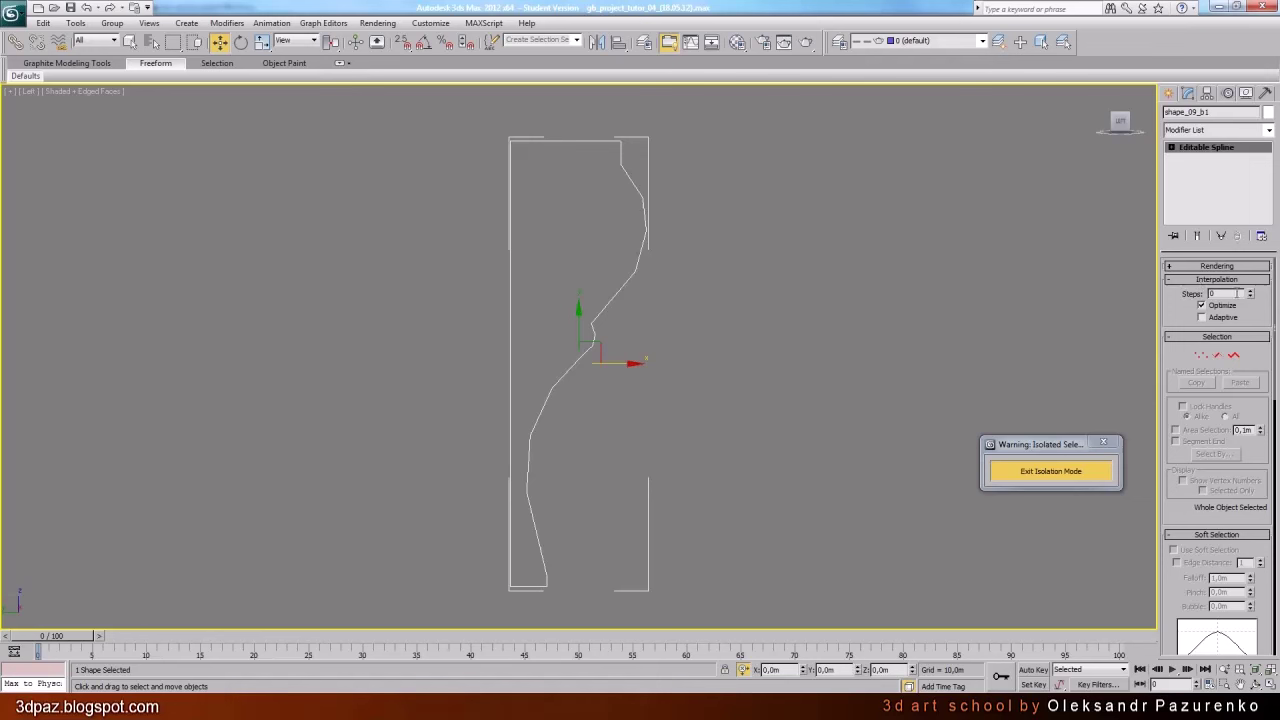
pyautogui.doubleClick(1212, 293)
pyautogui.rightClick(578, 351)
pyautogui.moveTo(605, 476)
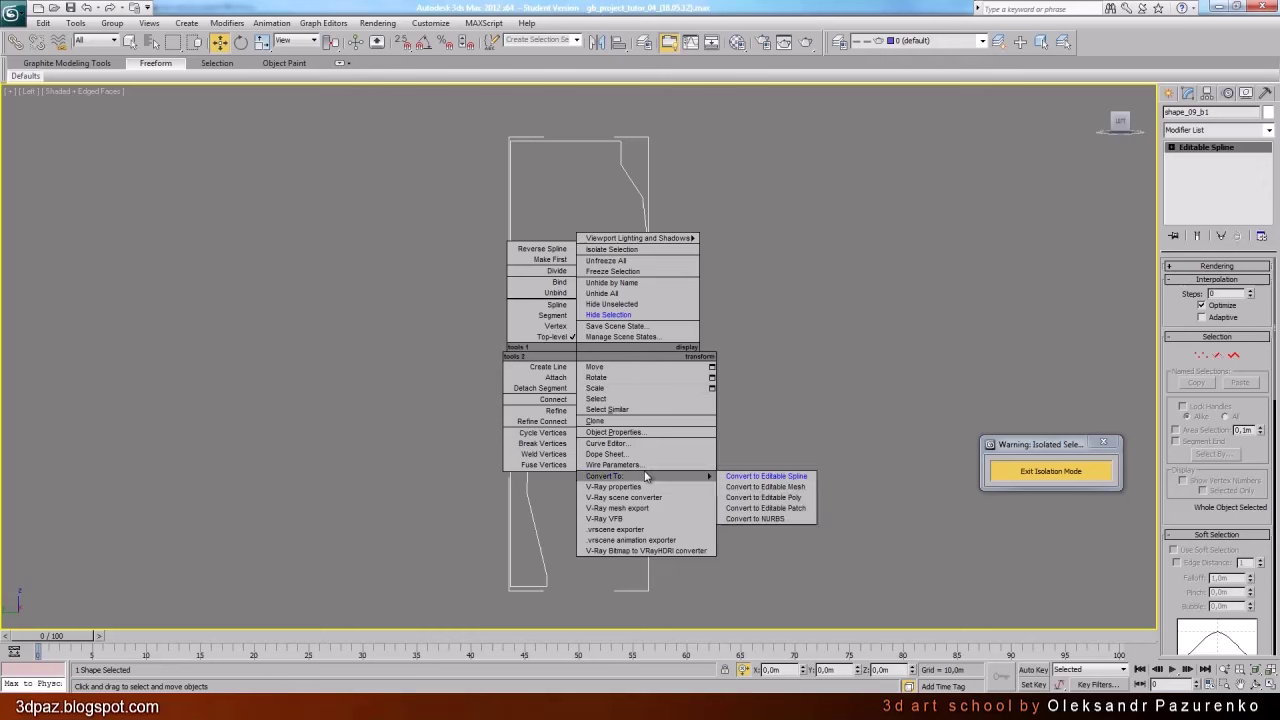
pyautogui.click(799, 492)
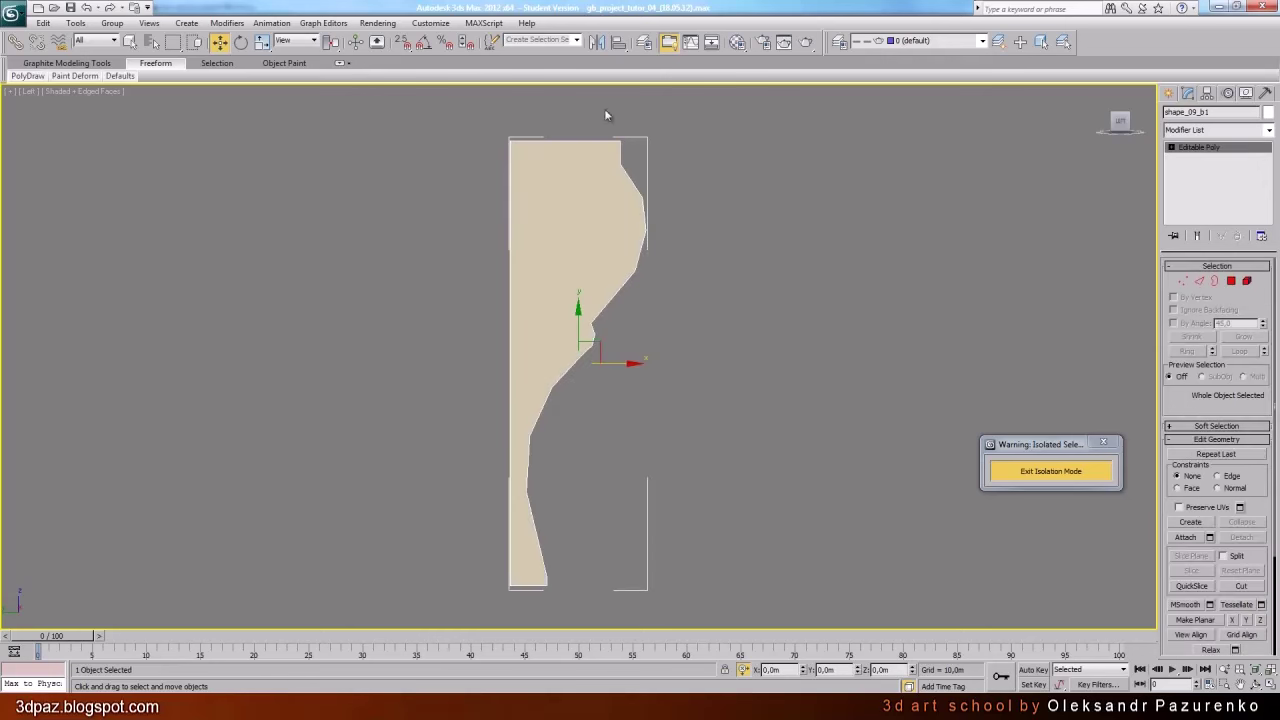
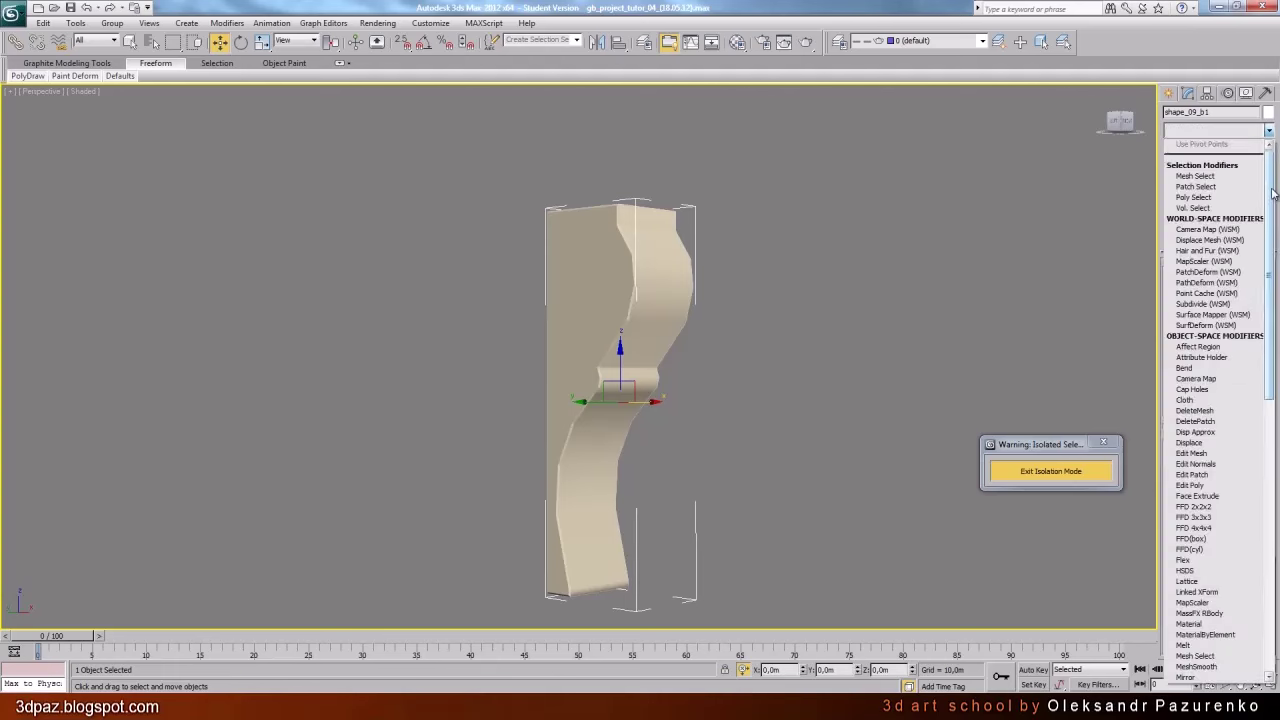
# Add a Smooth modifier to the bracket and enable Auto Smooth
pyautogui.scroll(-15, 1220, 400)
pyautogui.scroll(-1, 1278, 405)
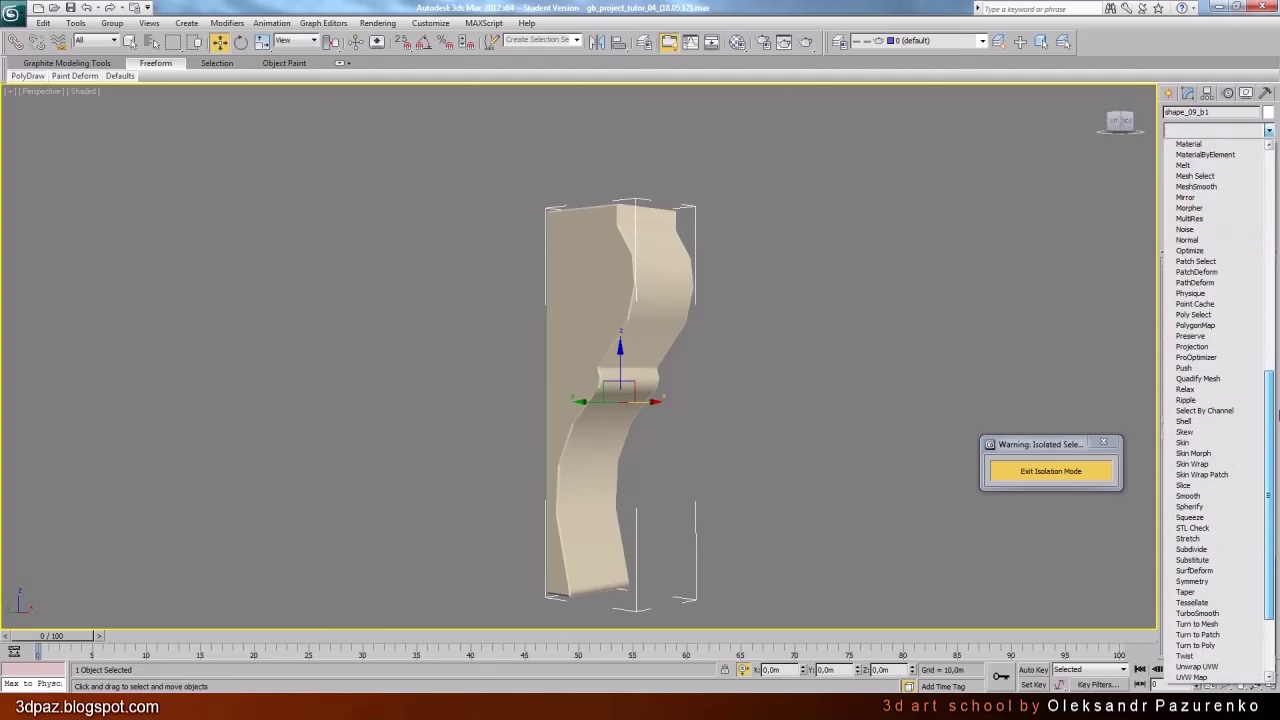
pyautogui.click(1196, 496)
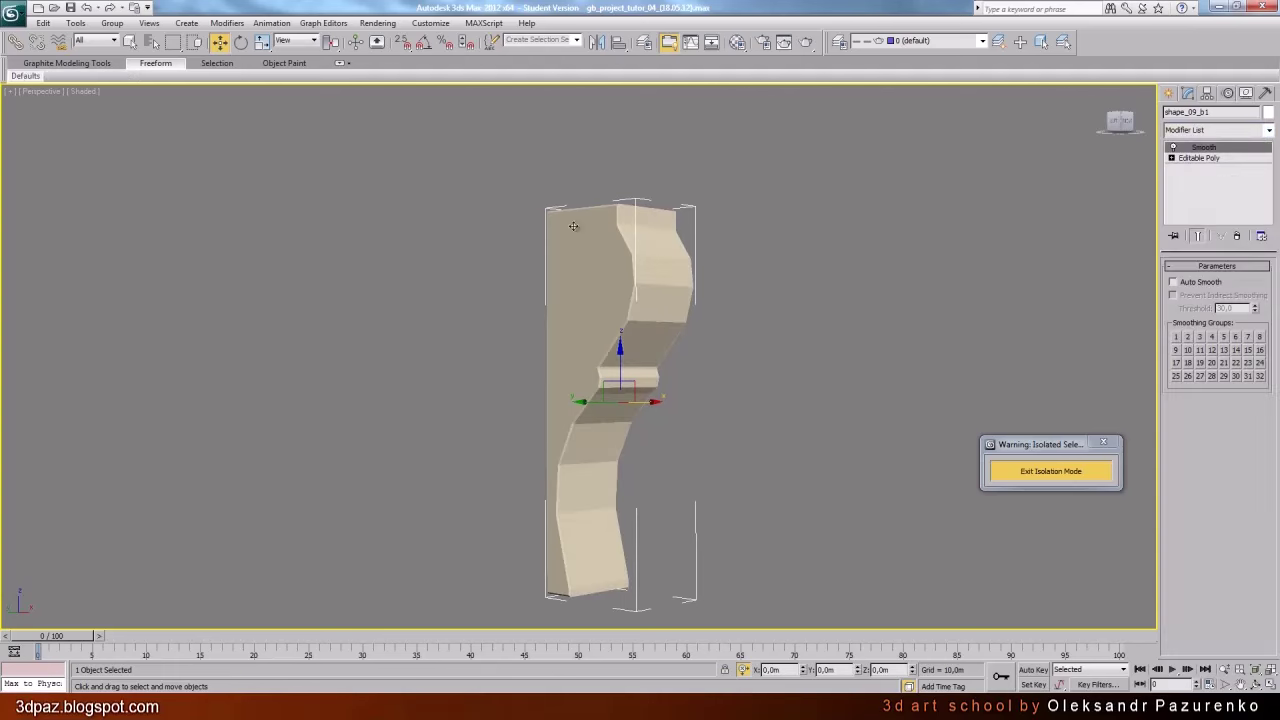
pyautogui.click(1175, 283)
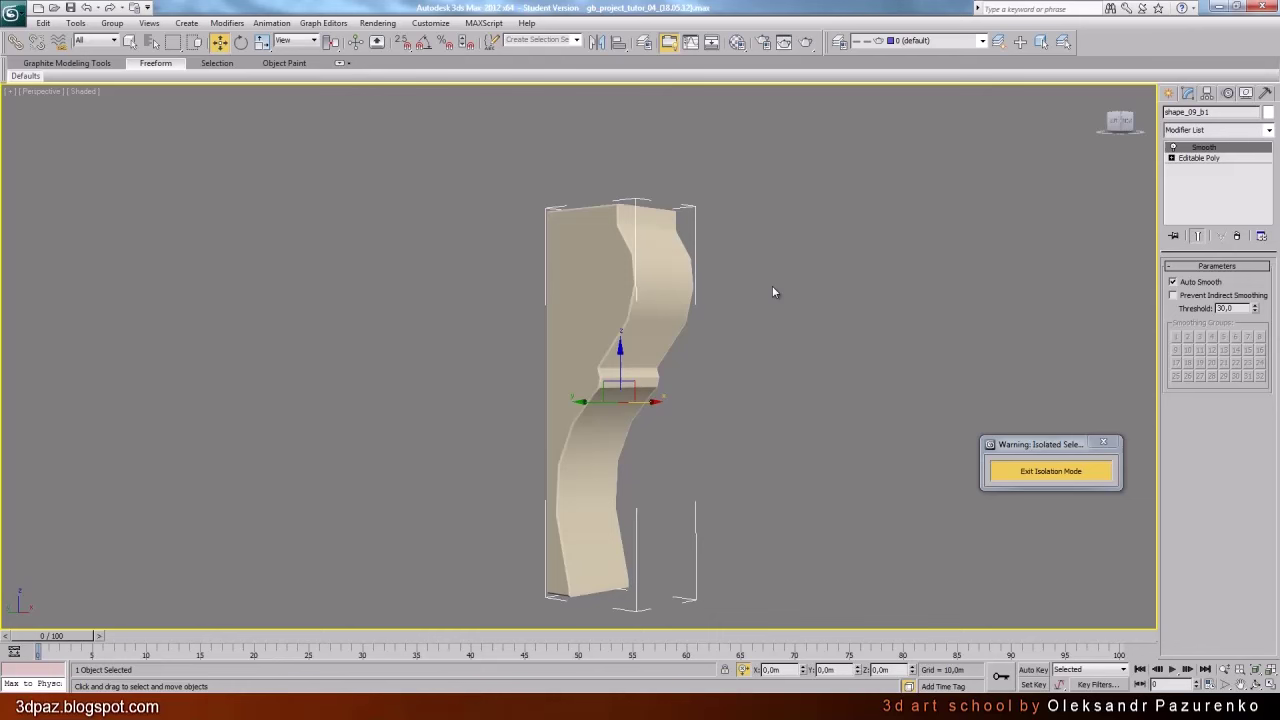
# Show edged faces on the smoothed bracket and exit isolation mode
pyautogui.press('z')
pyautogui.hotkey('alt', 'z')
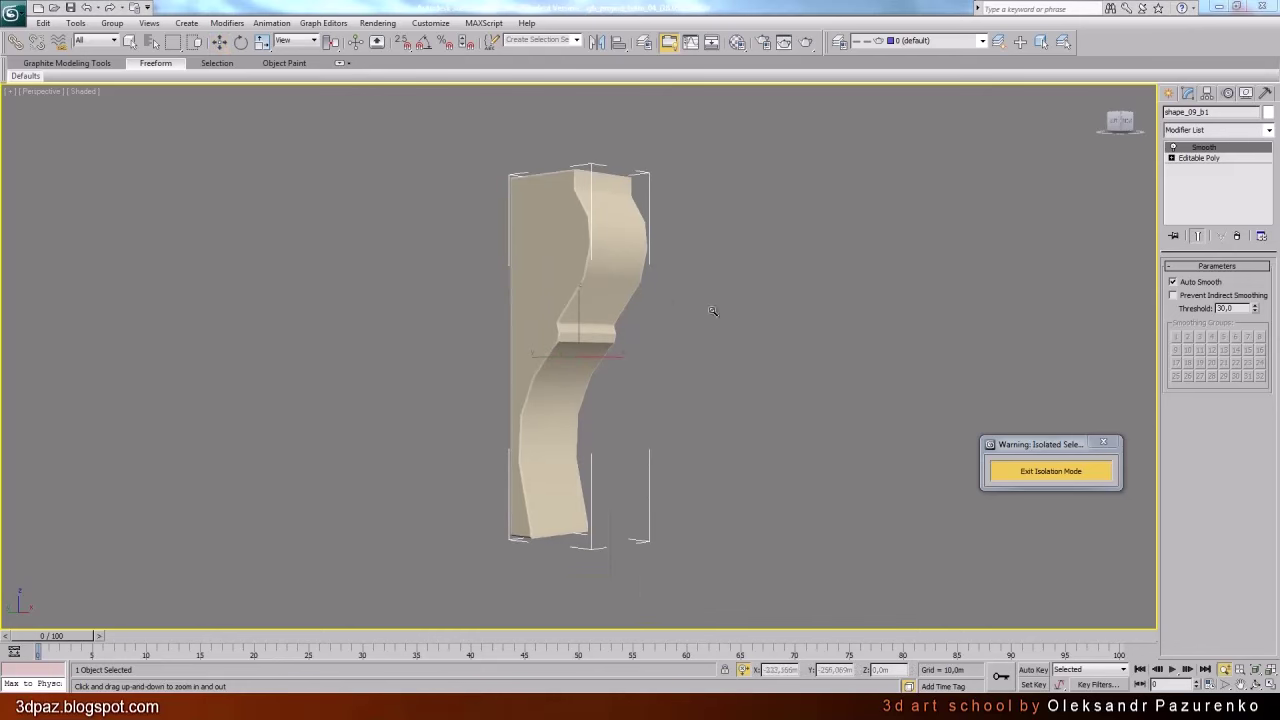
pyautogui.press('F4')
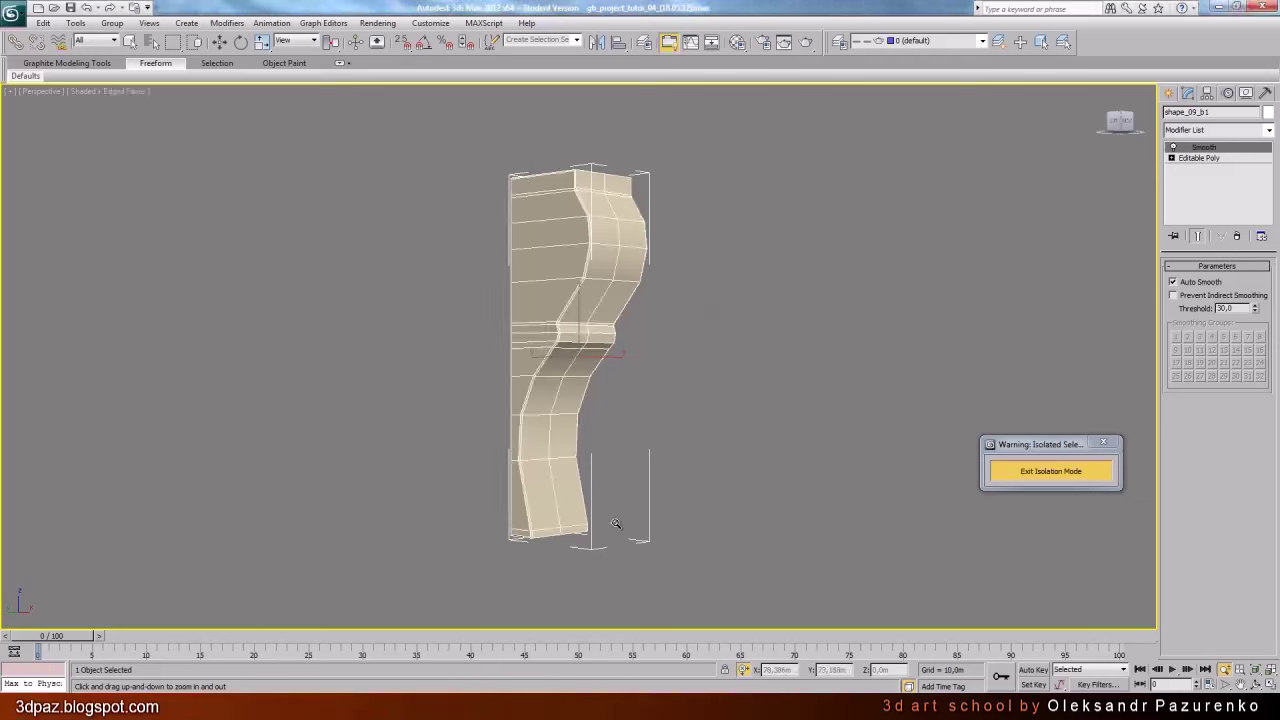
pyautogui.click(1051, 476)
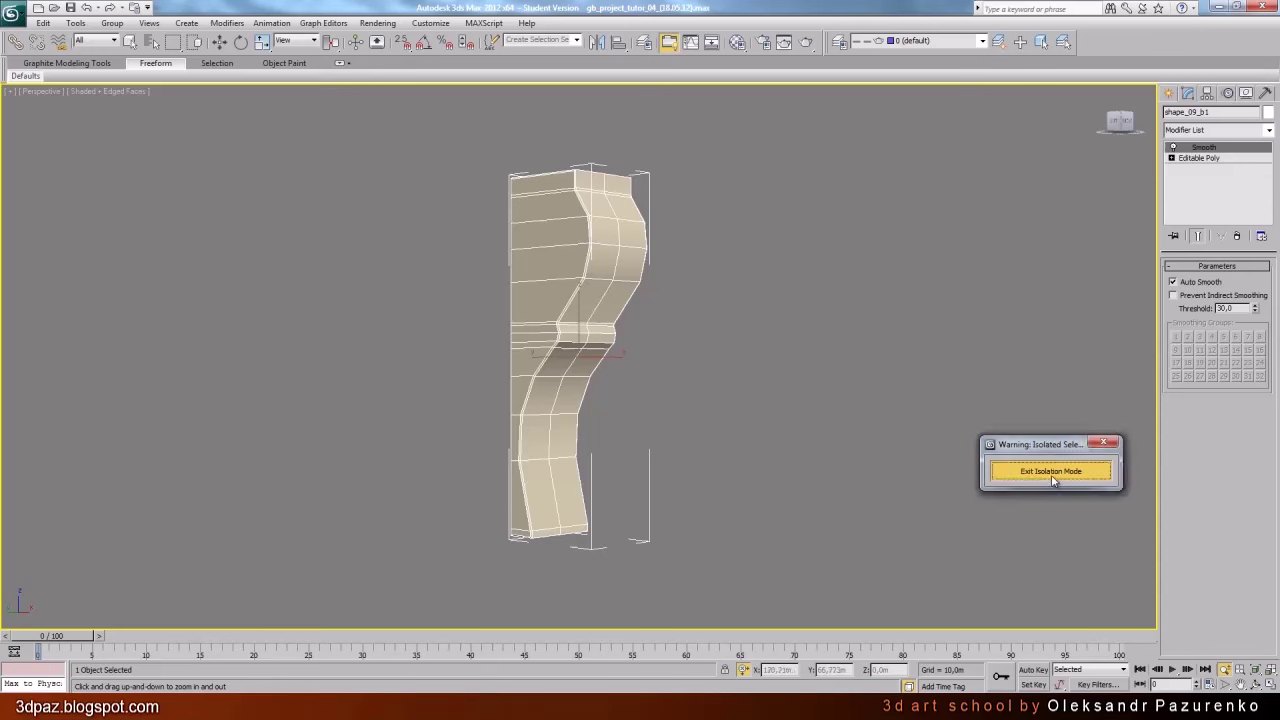
pyautogui.click(1051, 474)
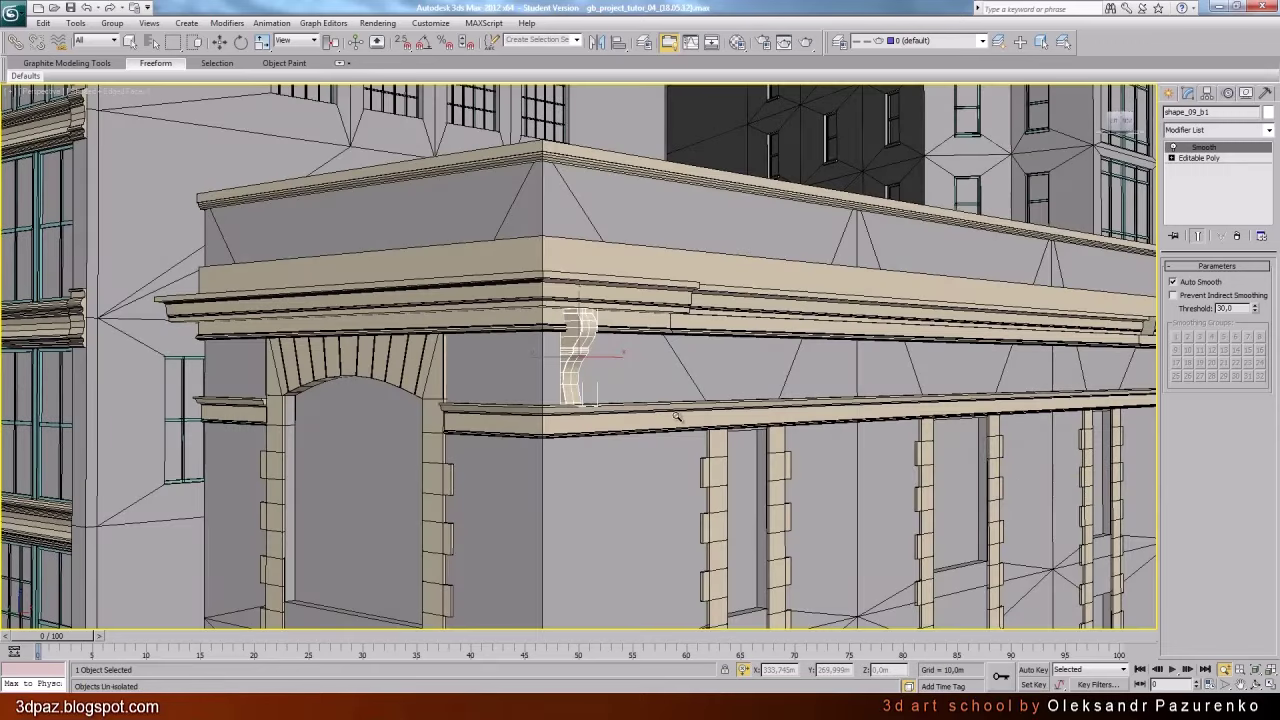
# Hide edged faces, select the building, and examine how the bracket sits beneath the cornice along the facade
pyautogui.press('F4')
pyautogui.click(130, 40)
pyautogui.click(253, 205)
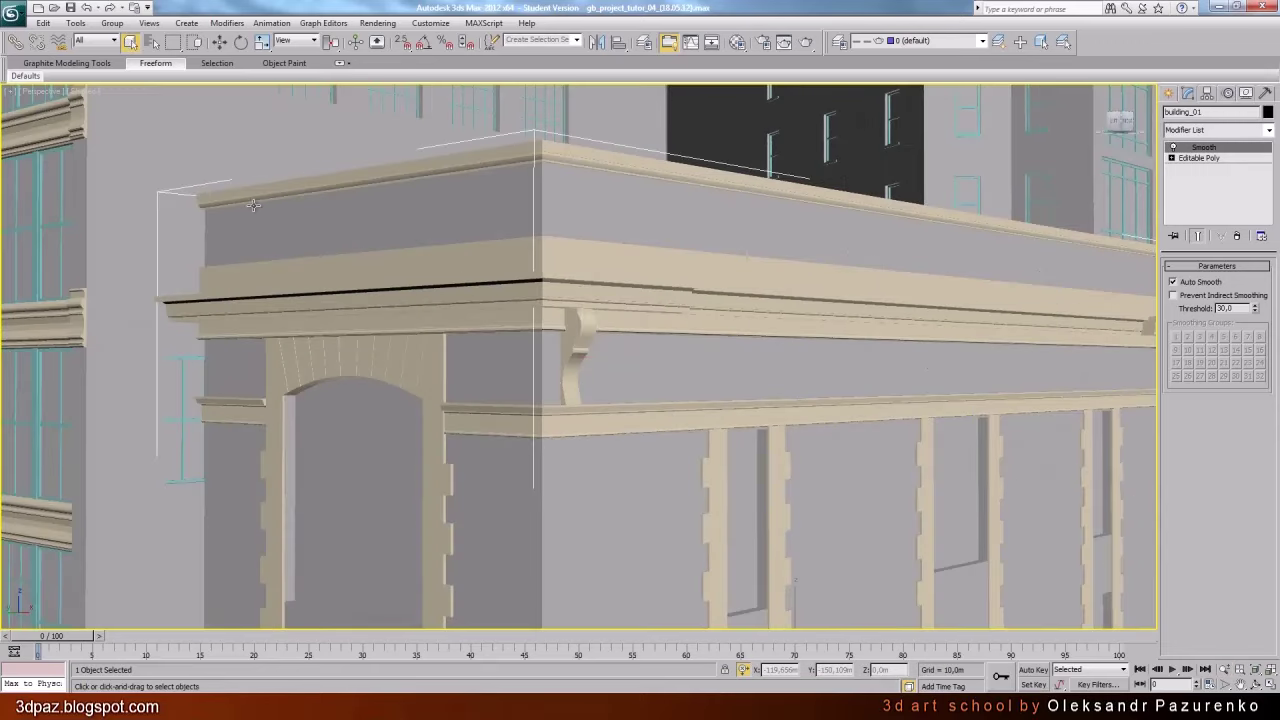
pyautogui.click(1224, 670)
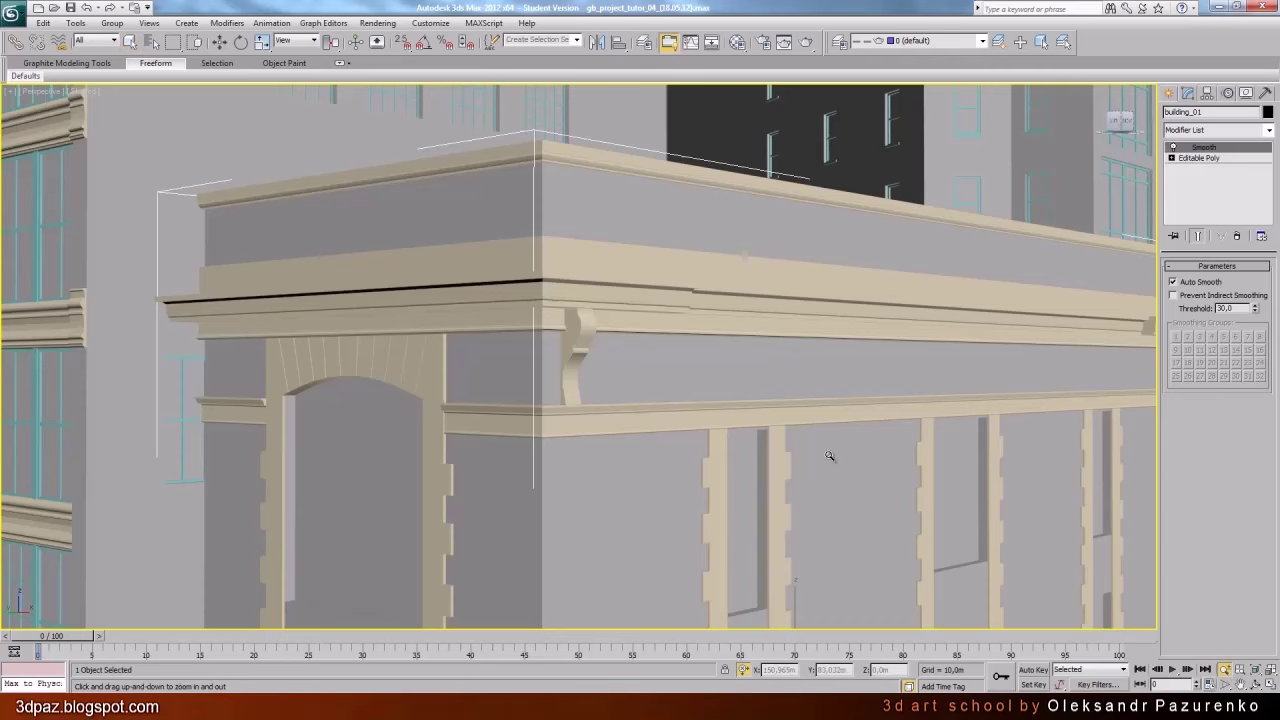
pyautogui.moveTo(707, 385); pyautogui.dragTo(721, 559)
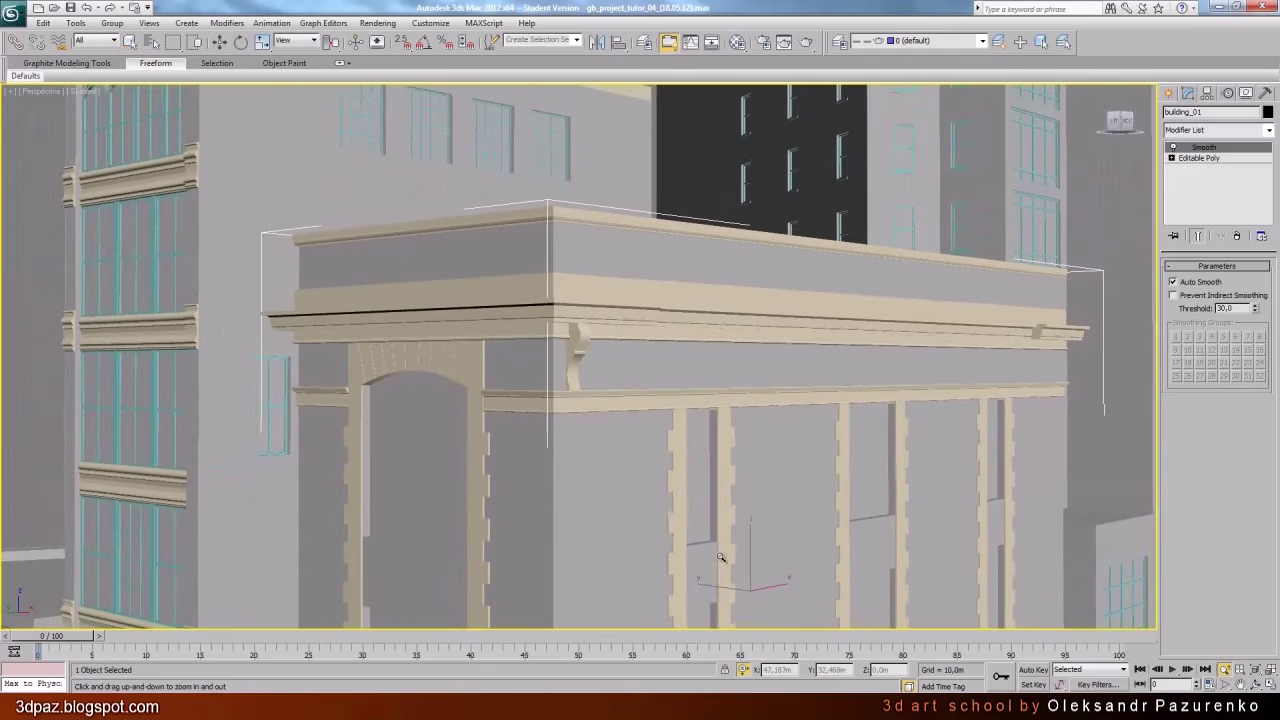
pyautogui.moveTo(707, 474); pyautogui.dragTo(684, 219, button='middle')
pyautogui.moveTo(684, 218); pyautogui.dragTo(685, 192)
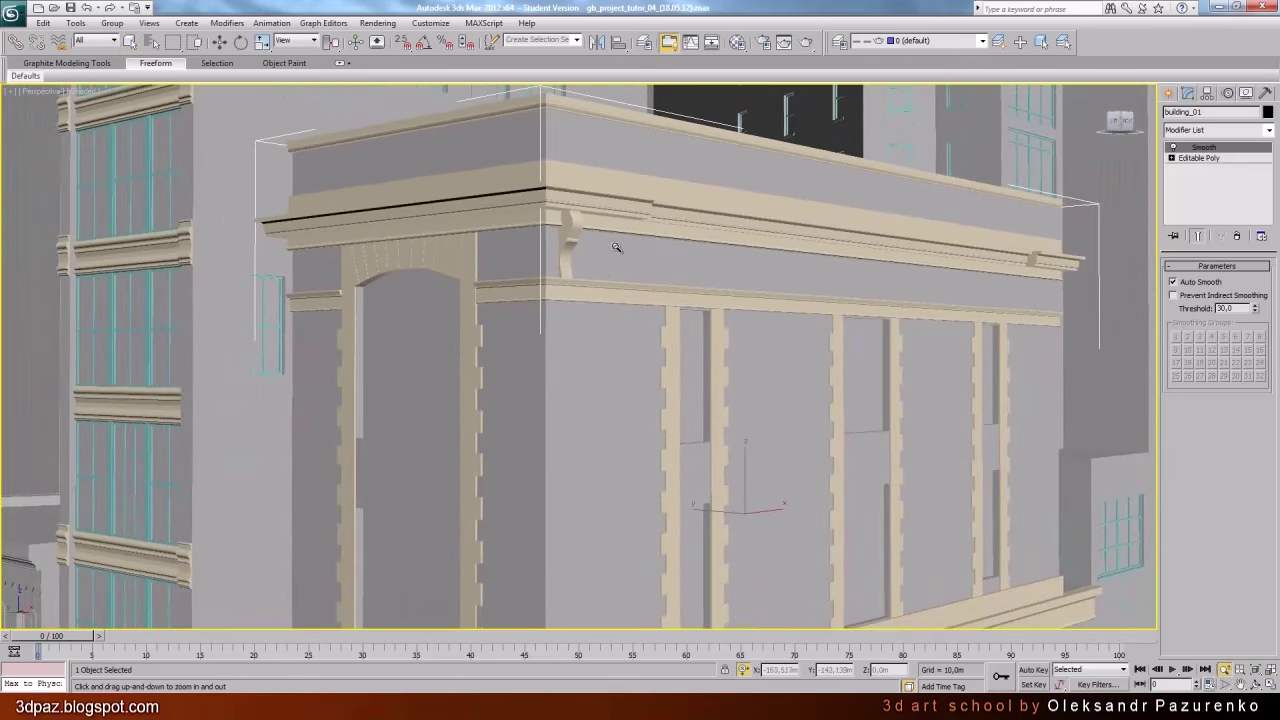
pyautogui.moveTo(620, 233); pyautogui.dragTo(605, 278)
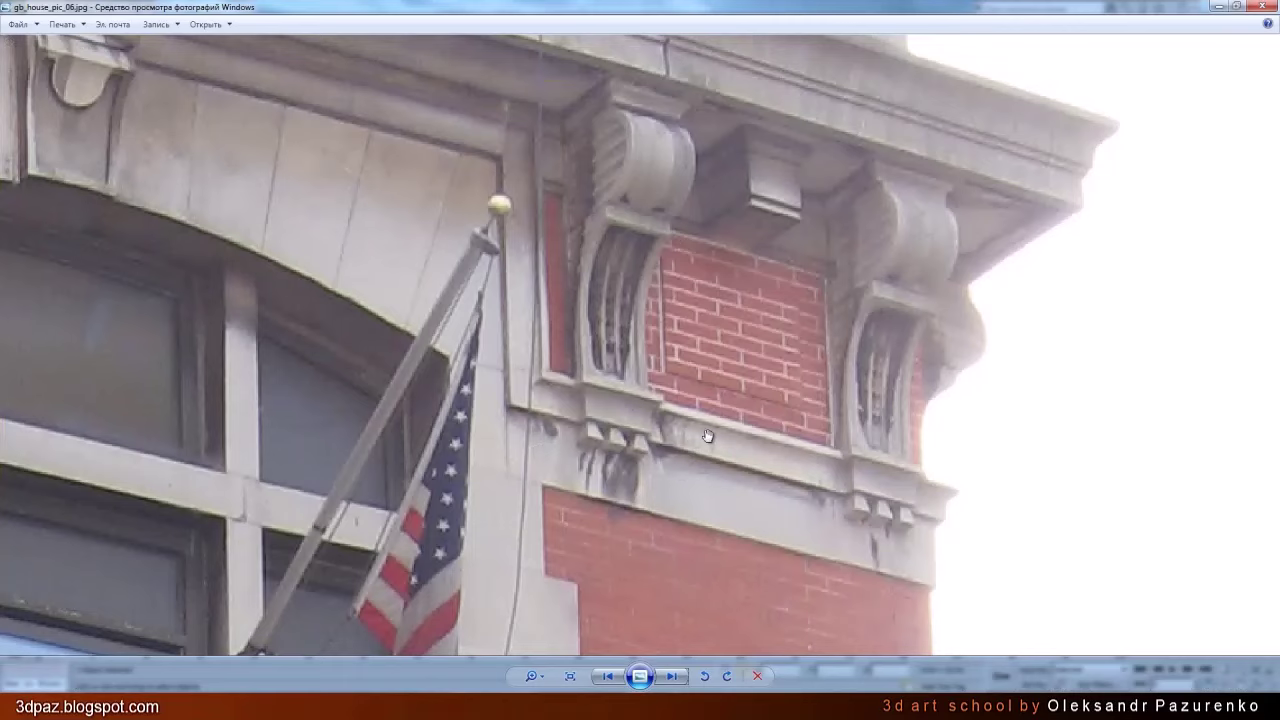
# Examine the bracket bases and the small blocks beneath them in the reference photo, and return to 3ds Max
pyautogui.scroll(-2, 709, 437)
pyautogui.scroll(2, 736, 438)
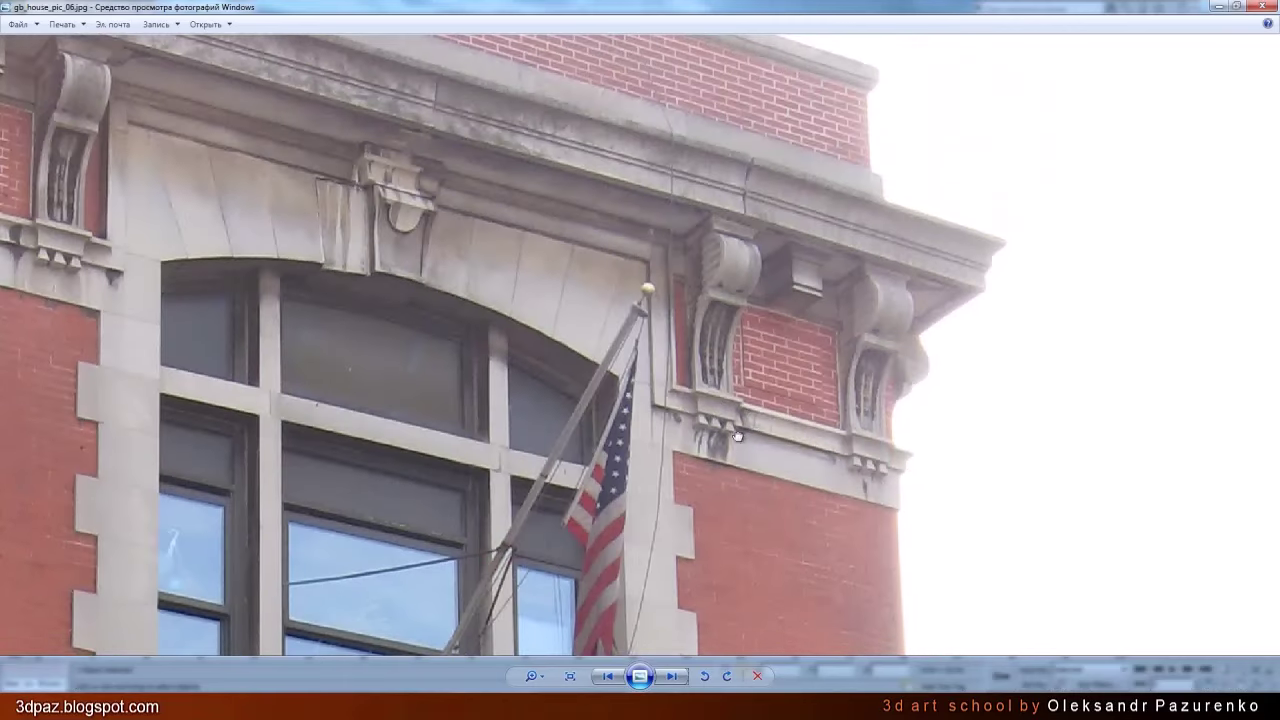
pyautogui.scroll(1, 736, 437)
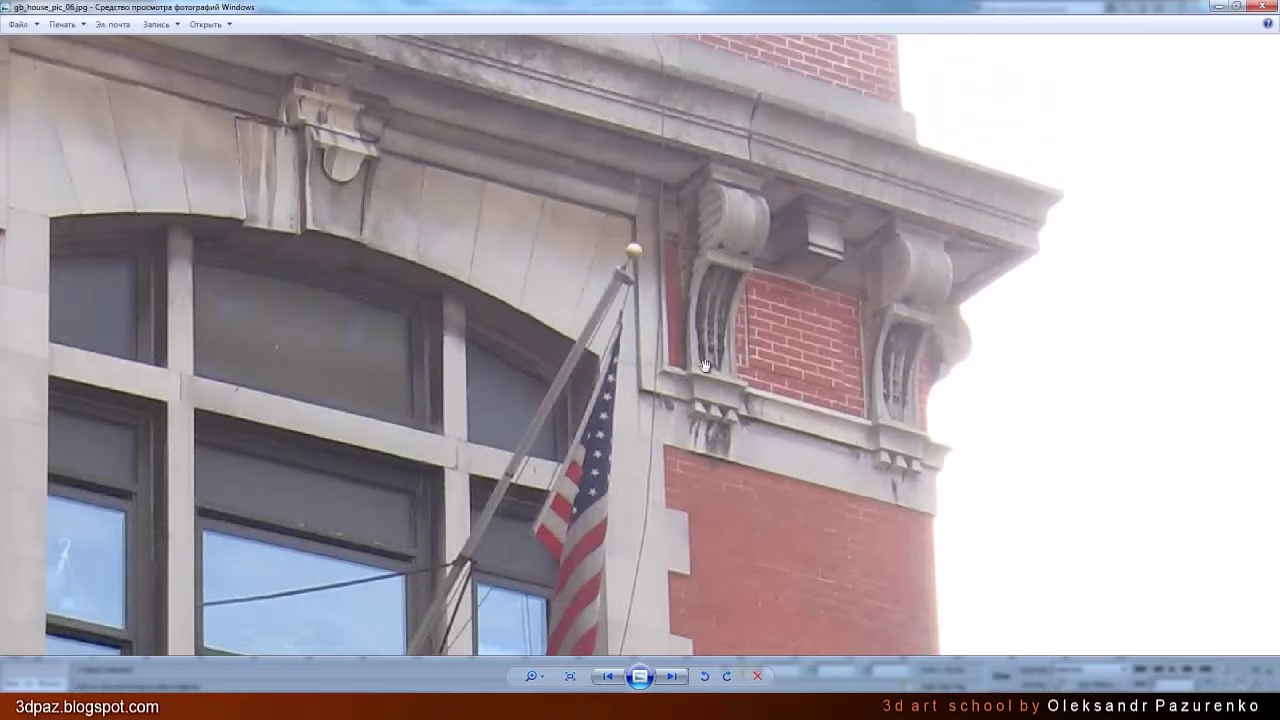
pyautogui.scroll(1, 705, 365)
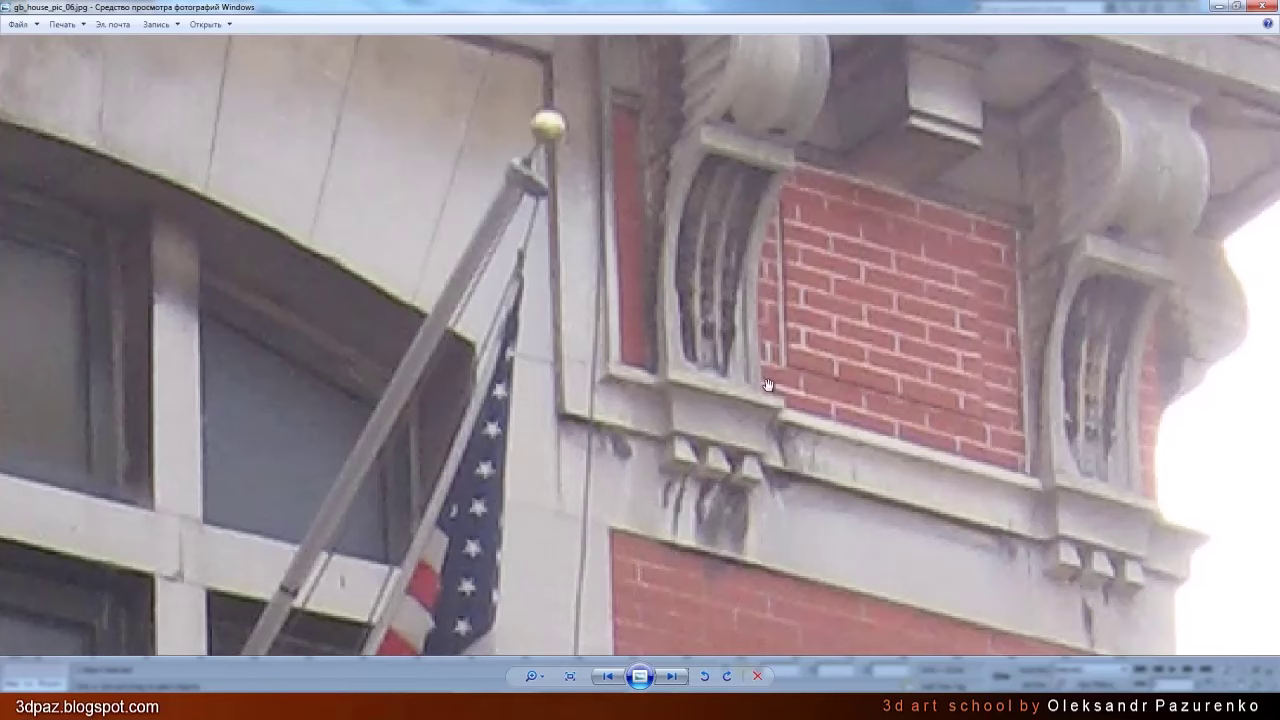
pyautogui.hotkey('alt', 'Tab')
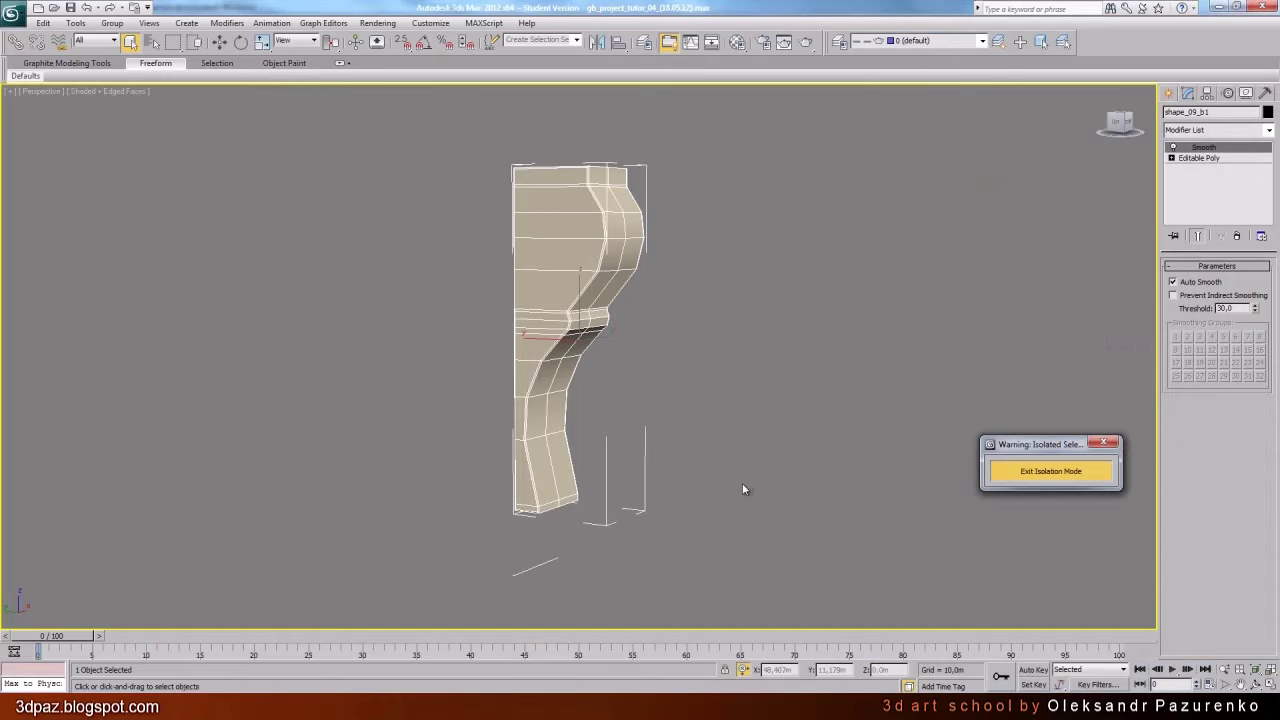
# Select the short line beneath the isolated bracket and turn on its Sweep modifier to show the base
pyautogui.click(533, 586)
pyautogui.click(530, 567)
pyautogui.click(1256, 672)
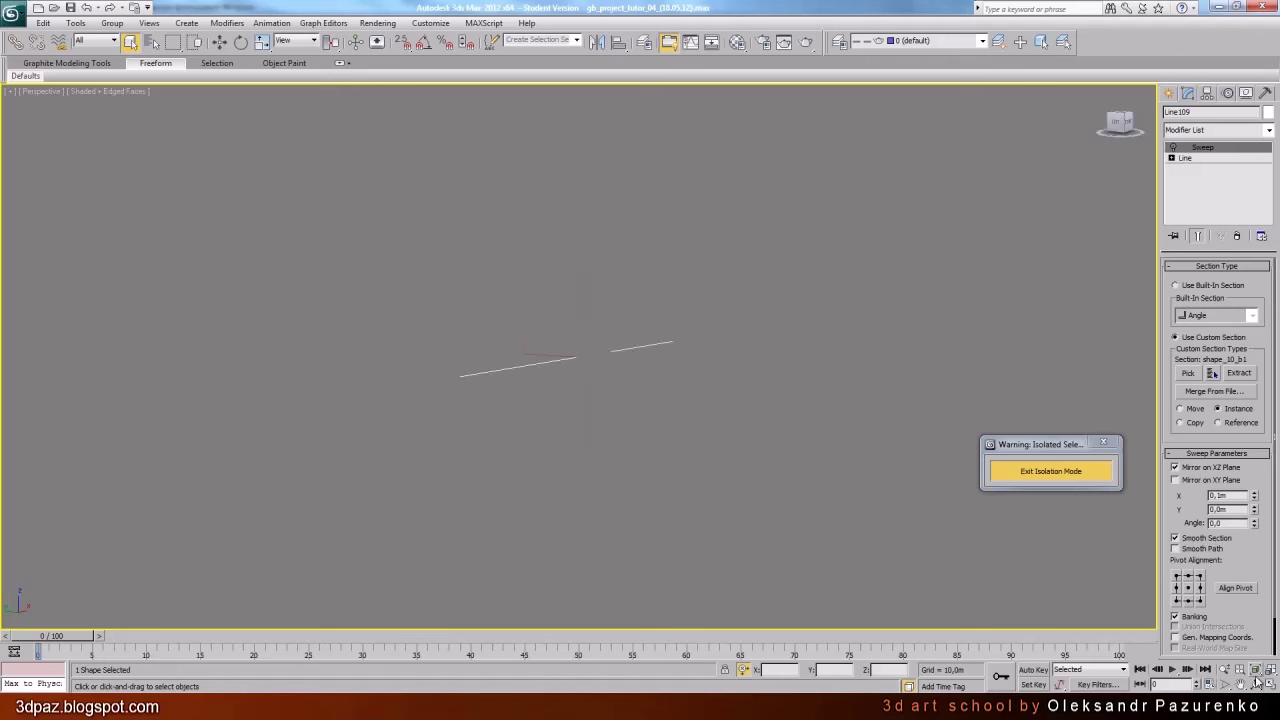
pyautogui.click(1257, 683)
pyautogui.moveTo(628, 349); pyautogui.dragTo(636, 377)
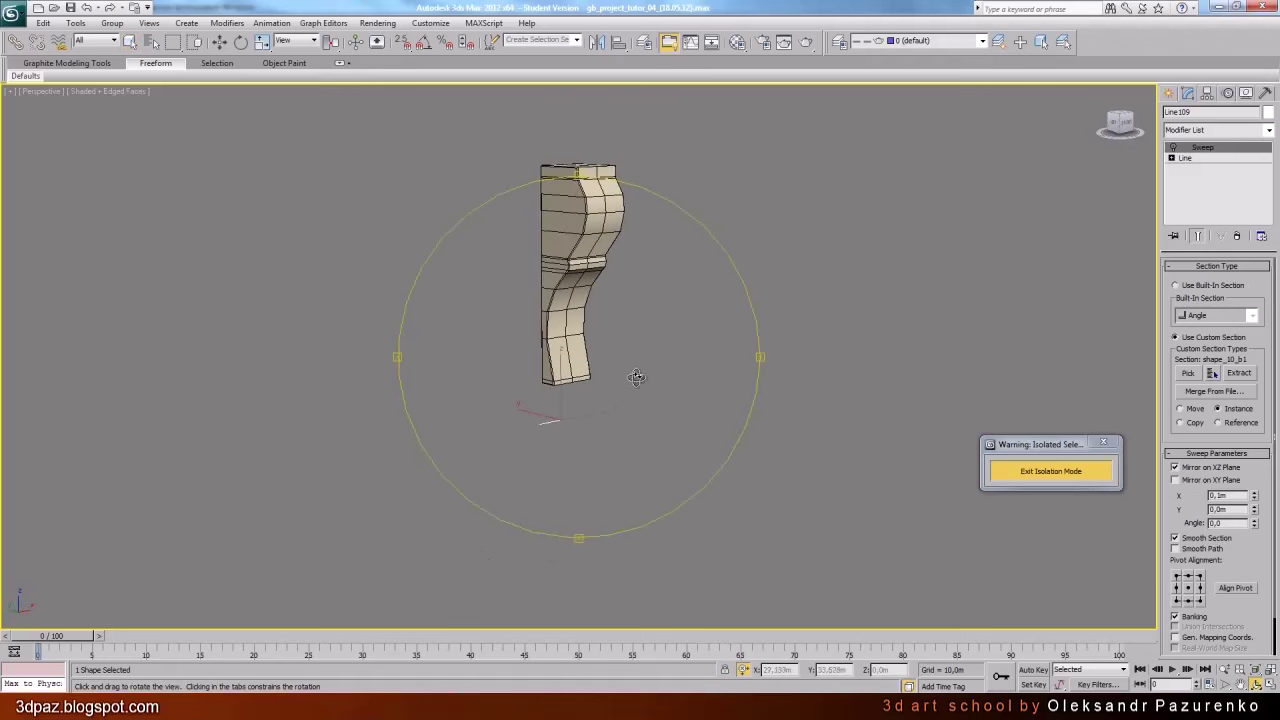
pyautogui.click(1174, 147)
# Convert the small 0.07 m box beneath the bracket's base to an Editable Poly
pyautogui.scroll(2, 612, 417)
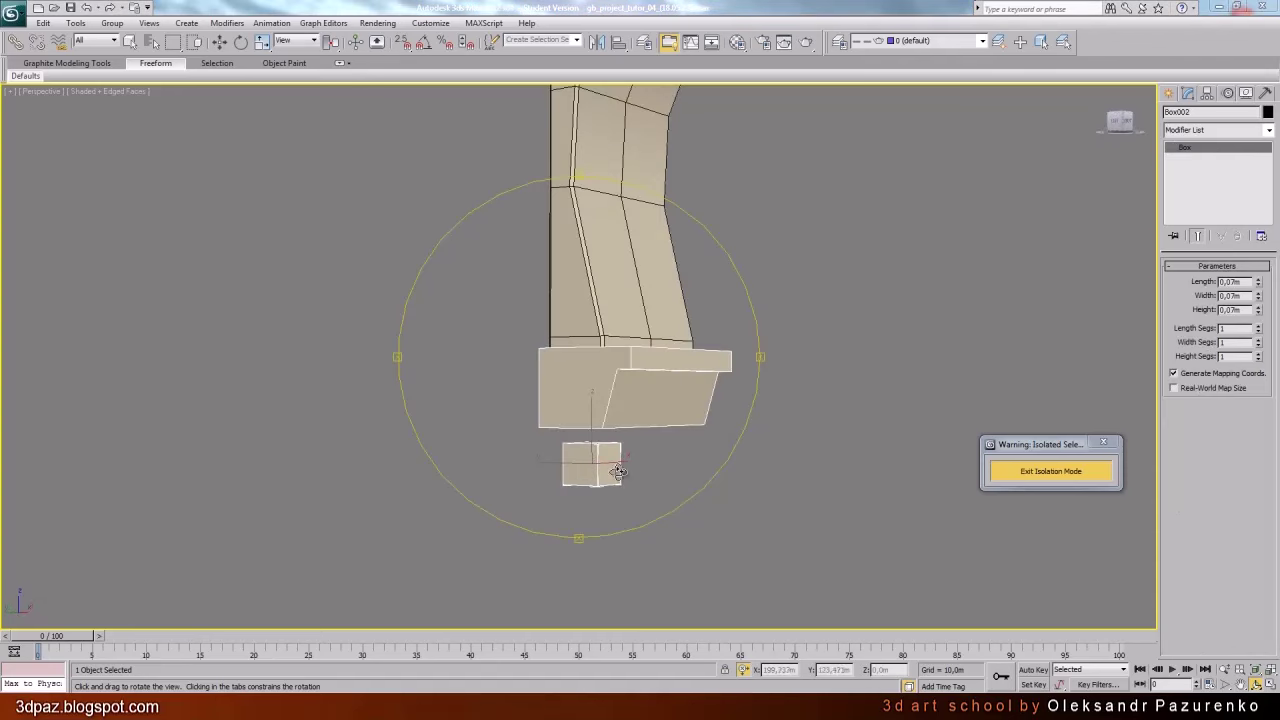
pyautogui.moveTo(600, 480)
pyautogui.mouseDown()
pyautogui.moveTo(612, 475)
pyautogui.moveTo(602, 470)
pyautogui.mouseUp()
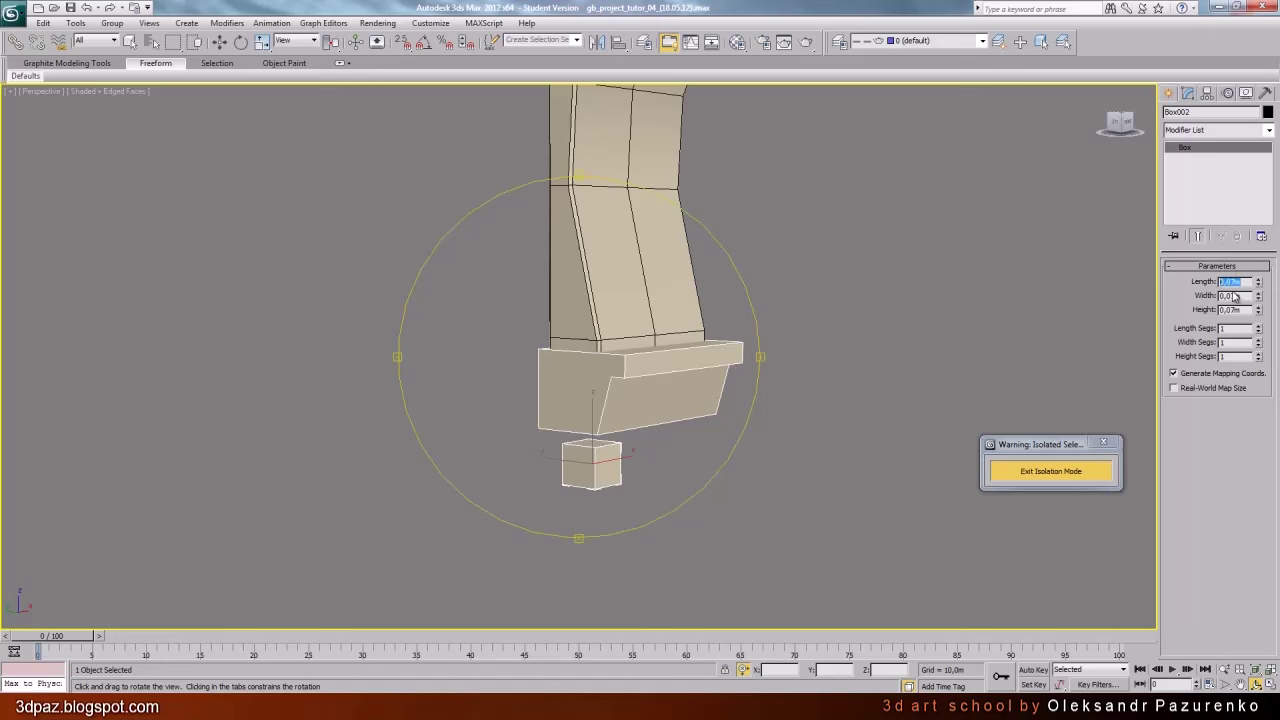
pyautogui.press('Tab')
pyautogui.press('Tab')
pyautogui.moveTo(660, 437); pyautogui.dragTo(584, 419)
pyautogui.click(130, 42)
pyautogui.click(684, 448)
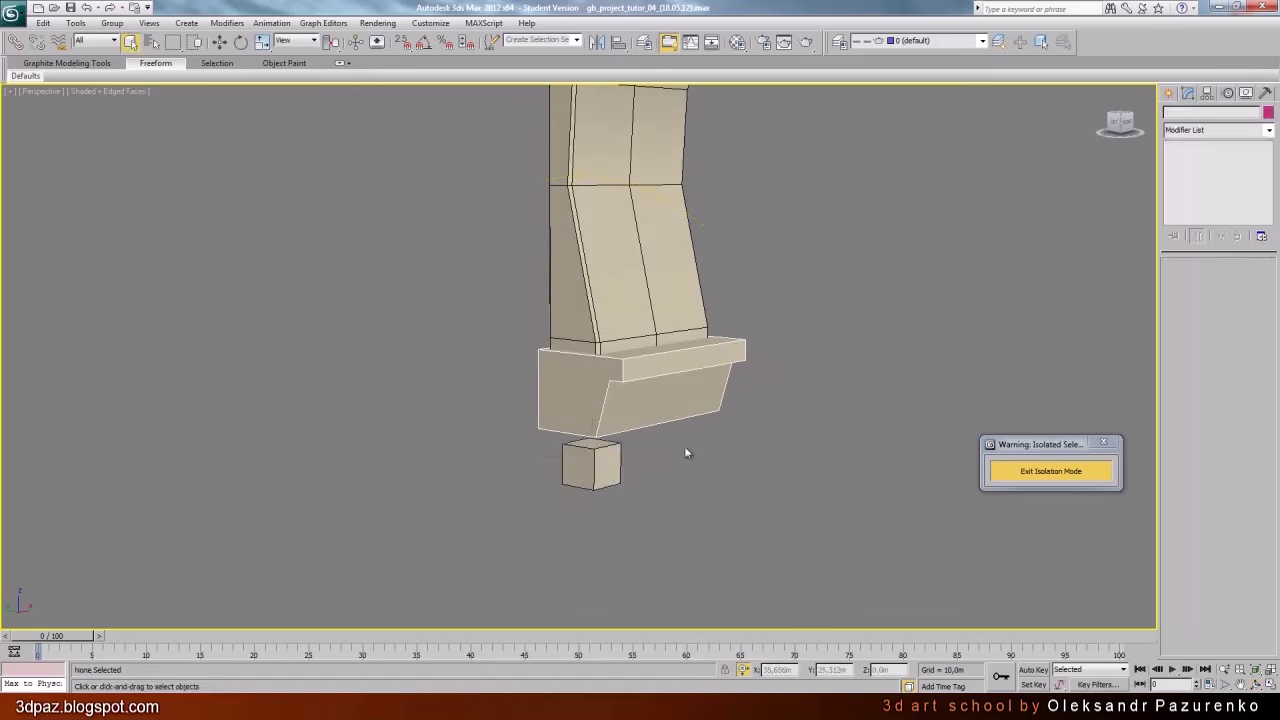
pyautogui.click(605, 474)
pyautogui.rightClick(605, 473)
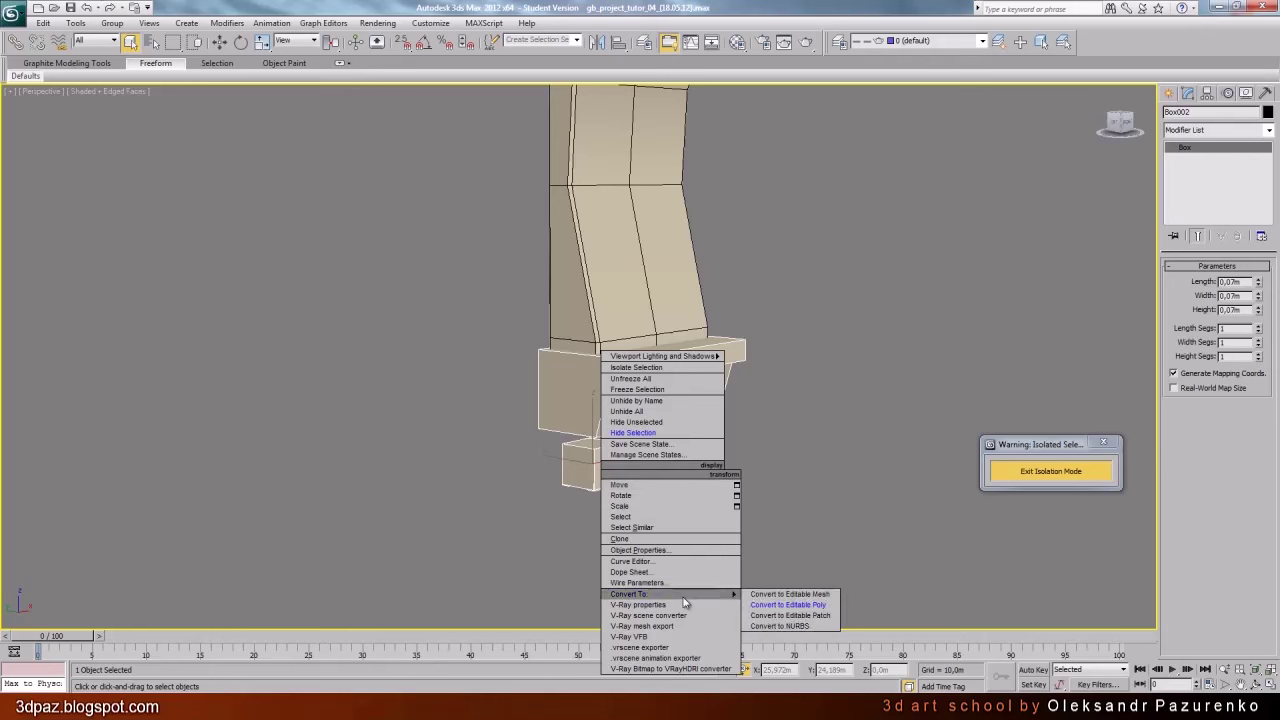
pyautogui.moveTo(735, 597)
pyautogui.click(806, 605)
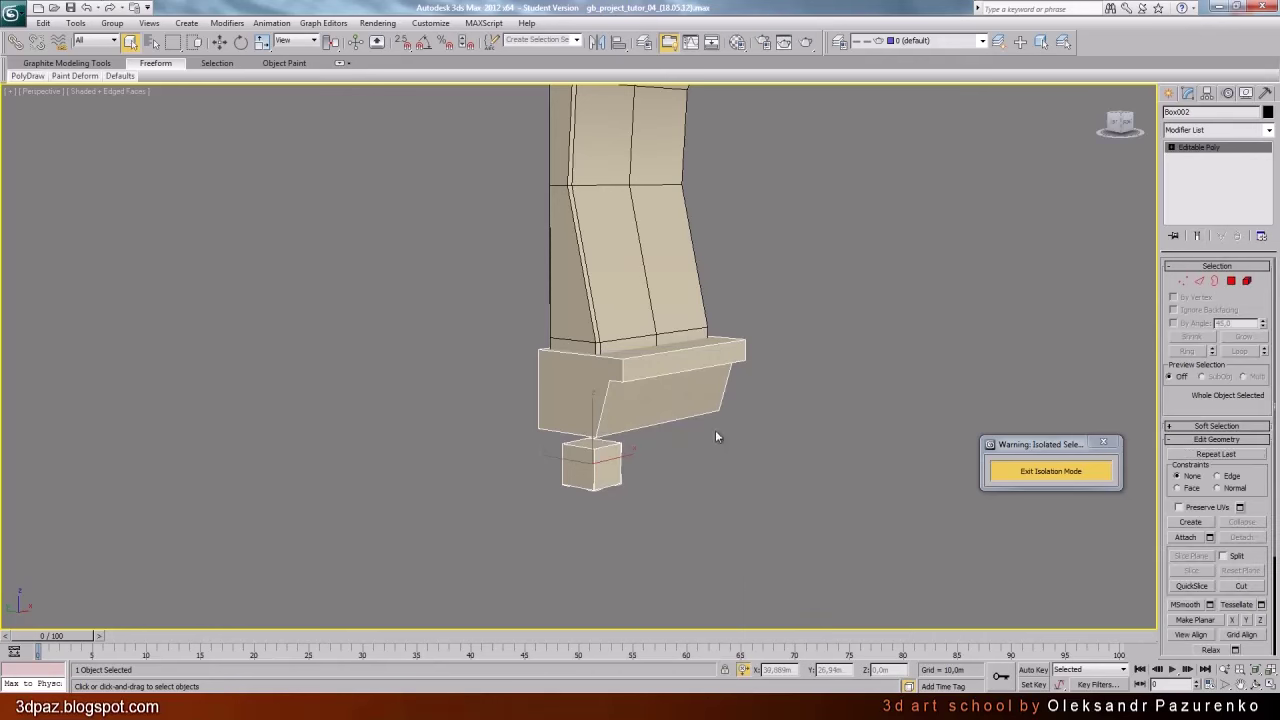
# Scale the box's four top vertices inward horizontally to taper the block toward the base
pyautogui.click(1183, 281)
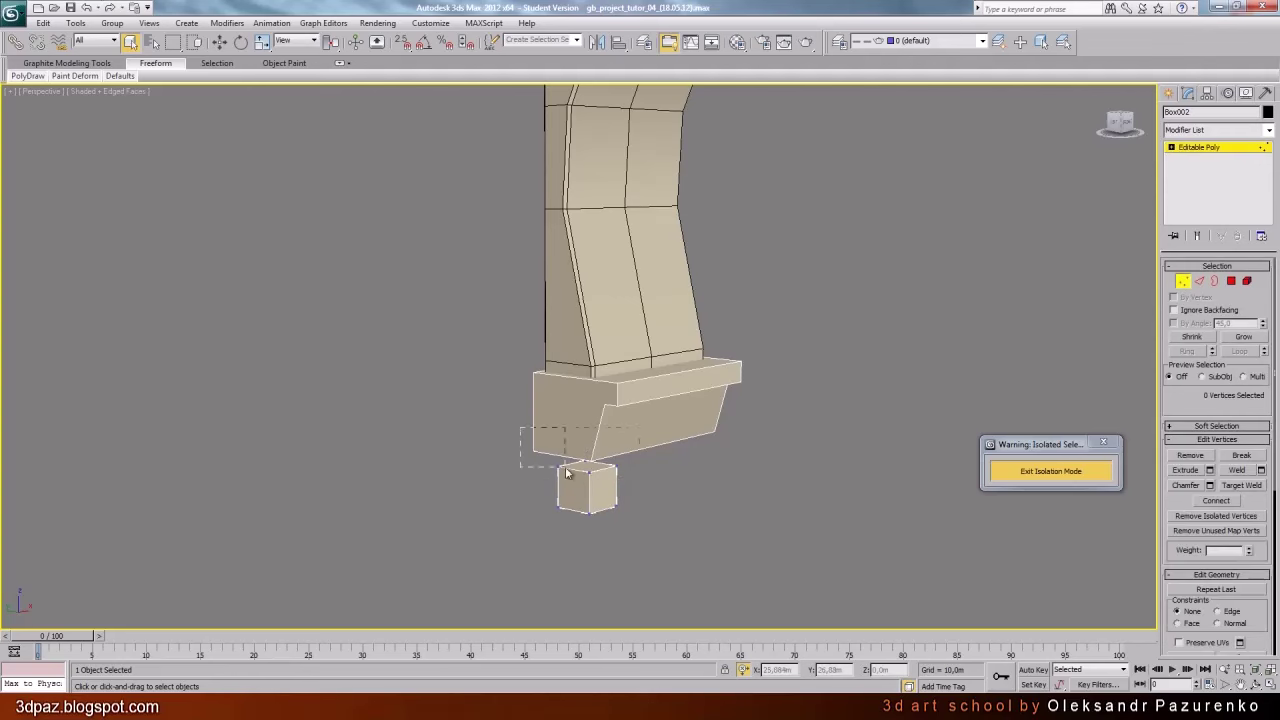
pyautogui.moveTo(566, 472); pyautogui.dragTo(655, 481)
pyautogui.click(1256, 685)
pyautogui.moveTo(662, 410); pyautogui.dragTo(628, 398)
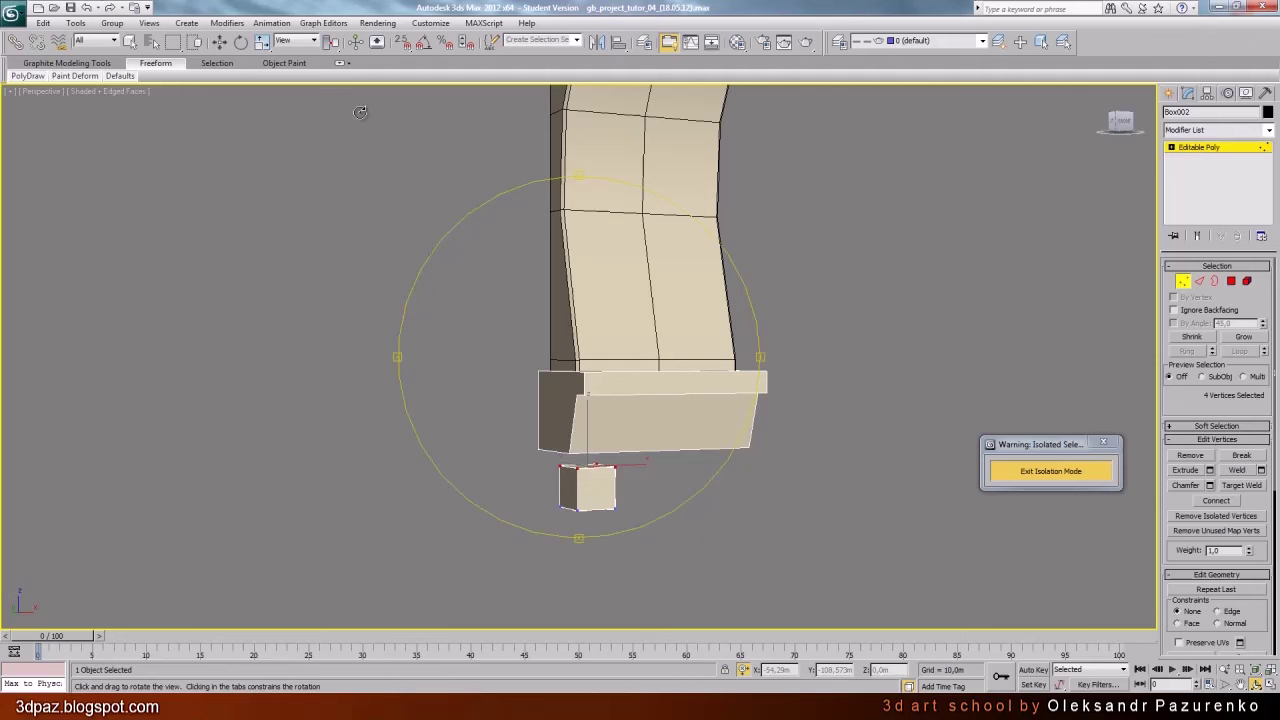
pyautogui.click(263, 43)
pyautogui.moveTo(586, 456); pyautogui.dragTo(605, 486)
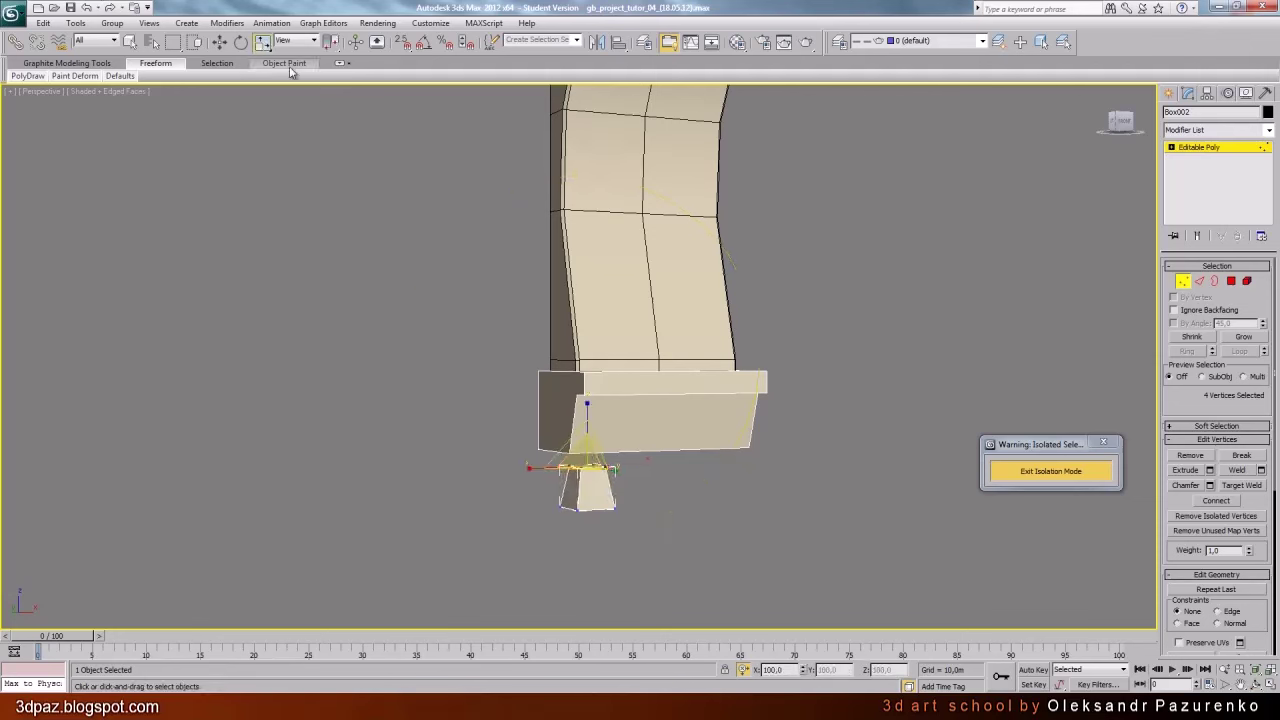
# Compare the tapered block with the reference photo and raise its top vertices to meet the underside of the base
pyautogui.press('w')
pyautogui.hotkey('alt', 'Tab')
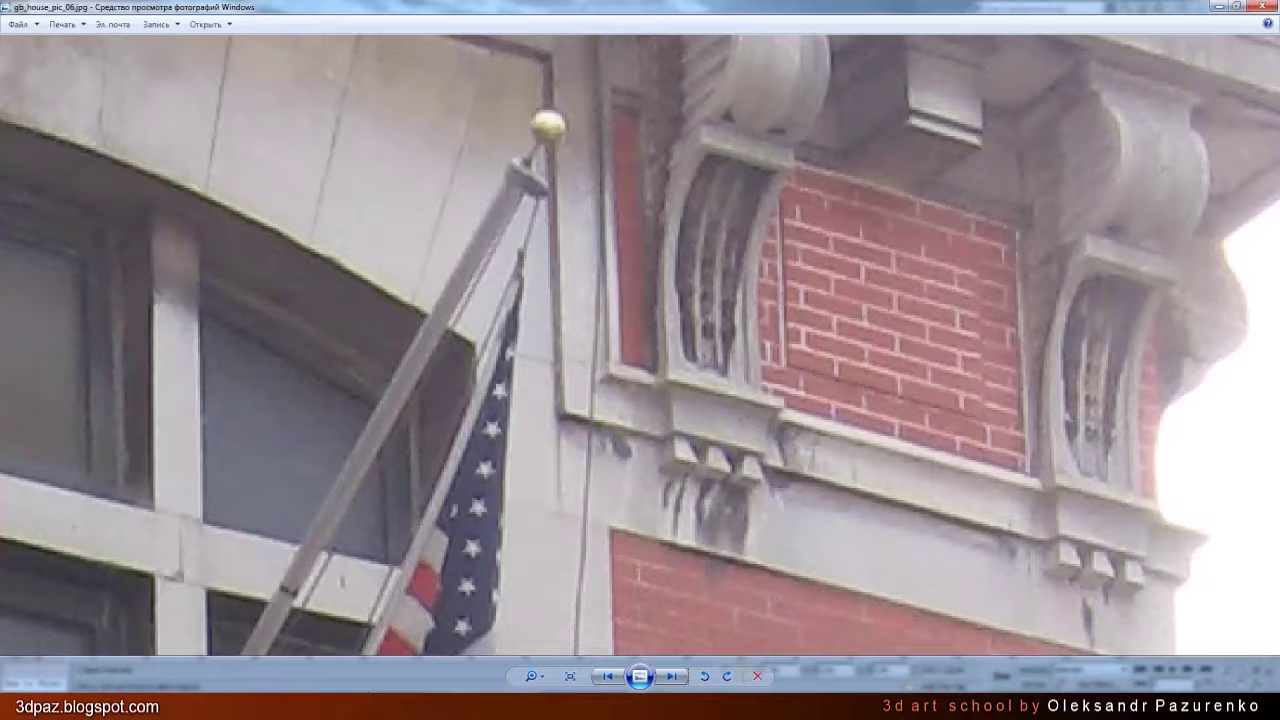
pyautogui.hotkey('alt', 'Tab')
pyautogui.moveTo(620, 430); pyautogui.dragTo(658, 335, button='middle')
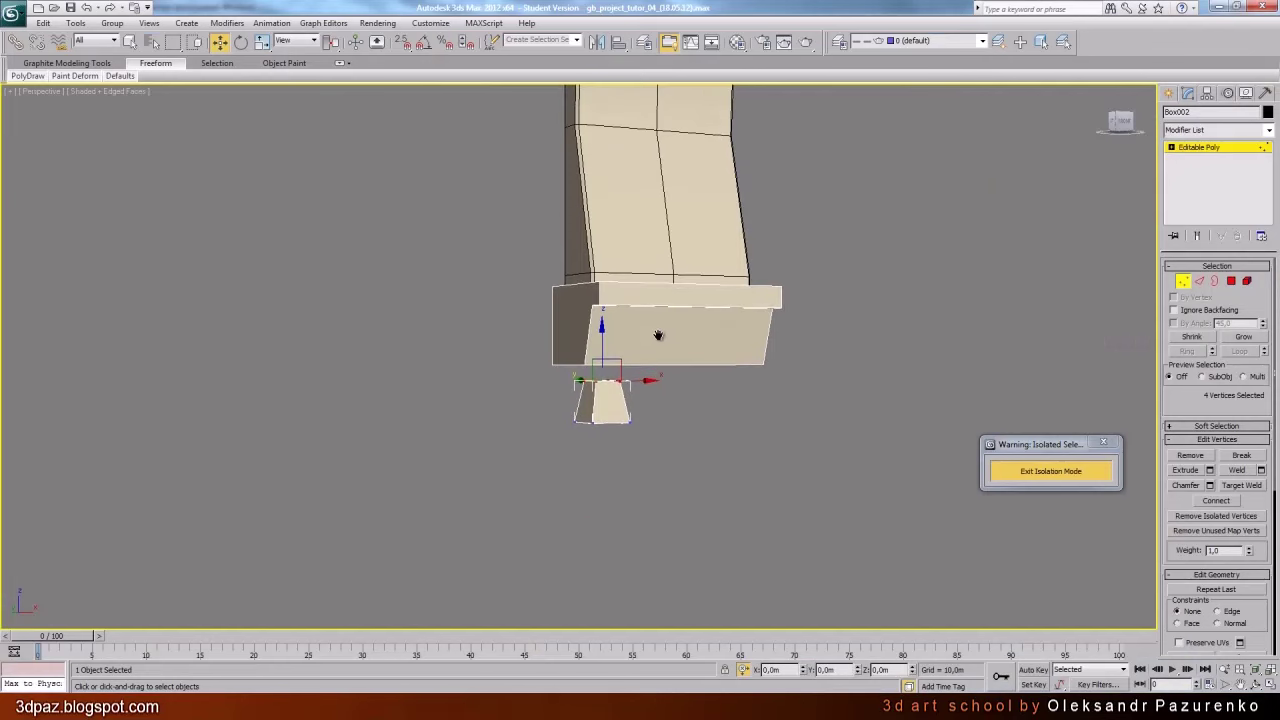
pyautogui.moveTo(604, 344); pyautogui.dragTo(604, 326)
pyautogui.moveTo(645, 441); pyautogui.dragTo(612, 391)
pyautogui.click(1255, 684)
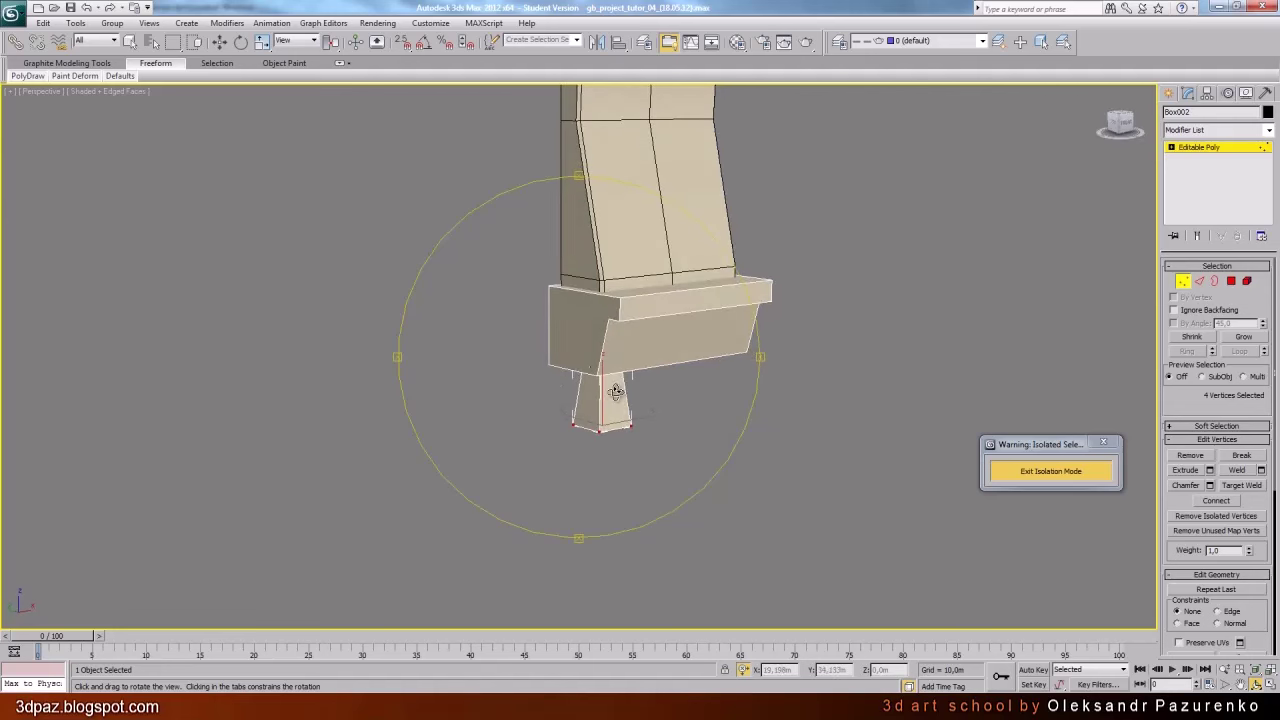
pyautogui.click(219, 42)
pyautogui.click(1184, 282)
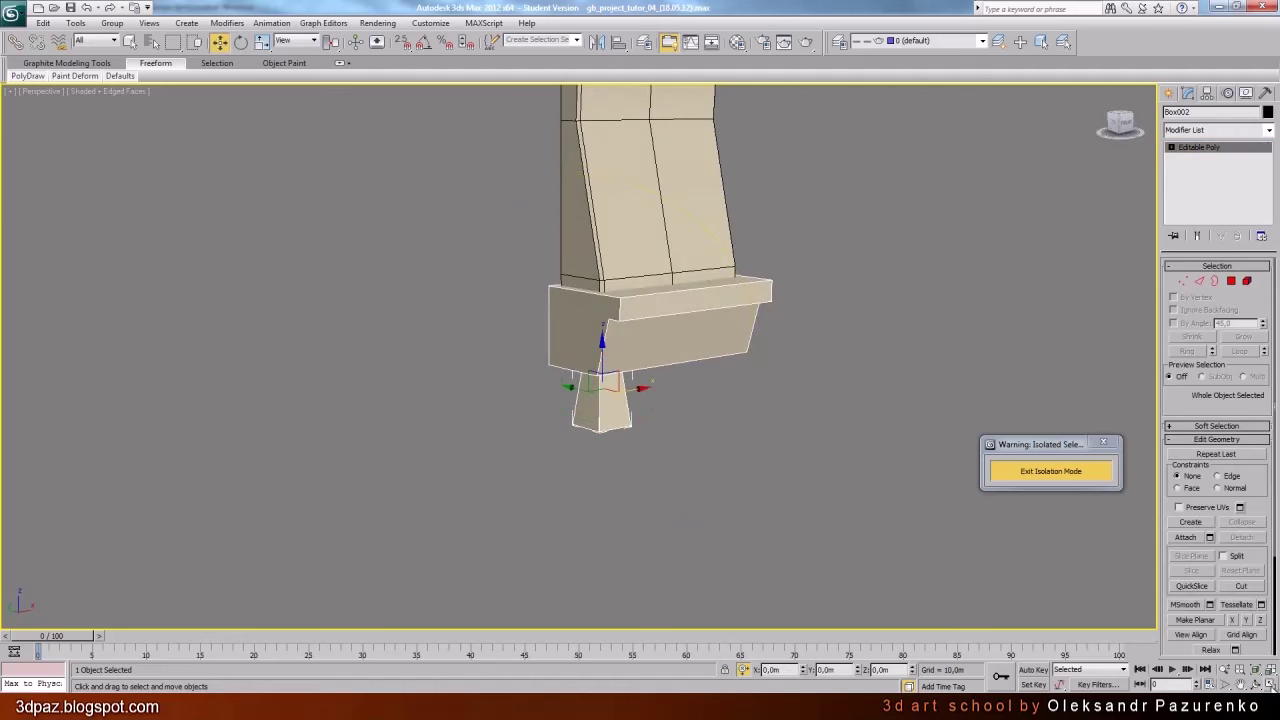
# Scale all eight vertices of the tapered block up slightly beneath the base
pyautogui.click(1256, 684)
pyautogui.moveTo(646, 411)
pyautogui.mouseDown()
pyautogui.moveTo(600, 383)
pyautogui.moveTo(575, 386)
pyautogui.moveTo(658, 395)
pyautogui.mouseUp()
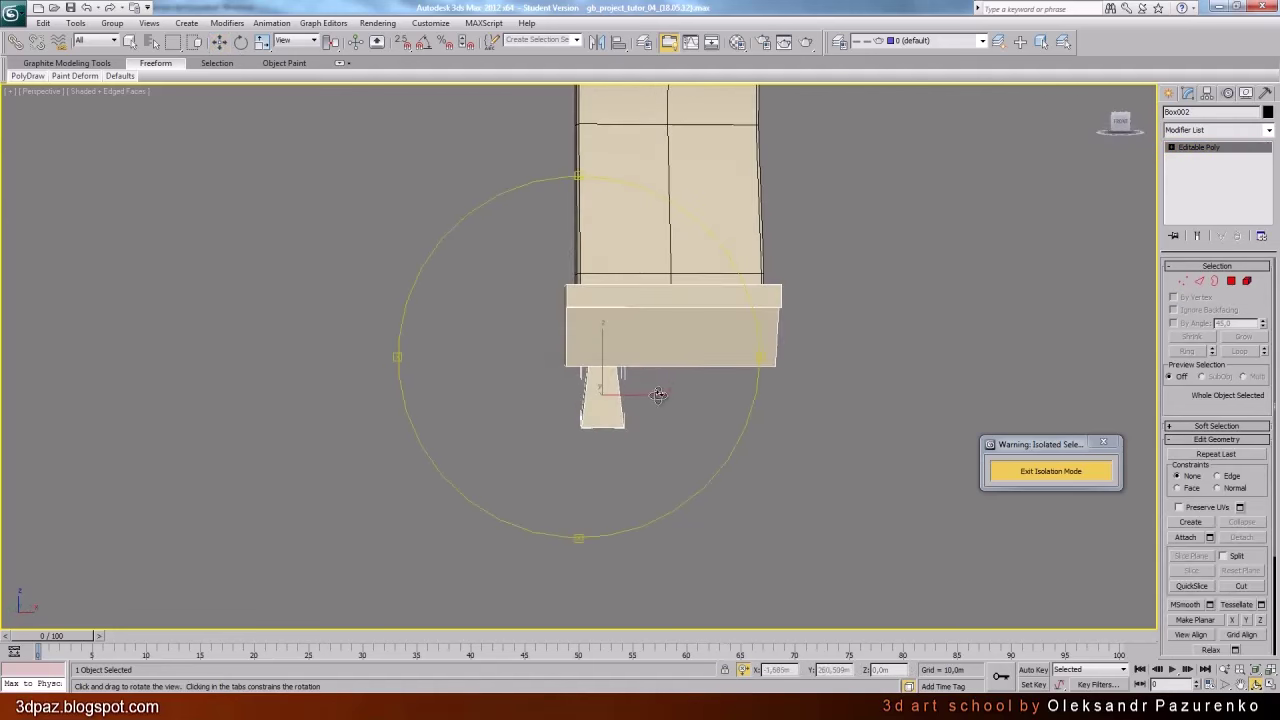
pyautogui.click(1184, 282)
pyautogui.hotkey('ctrl', 'a')
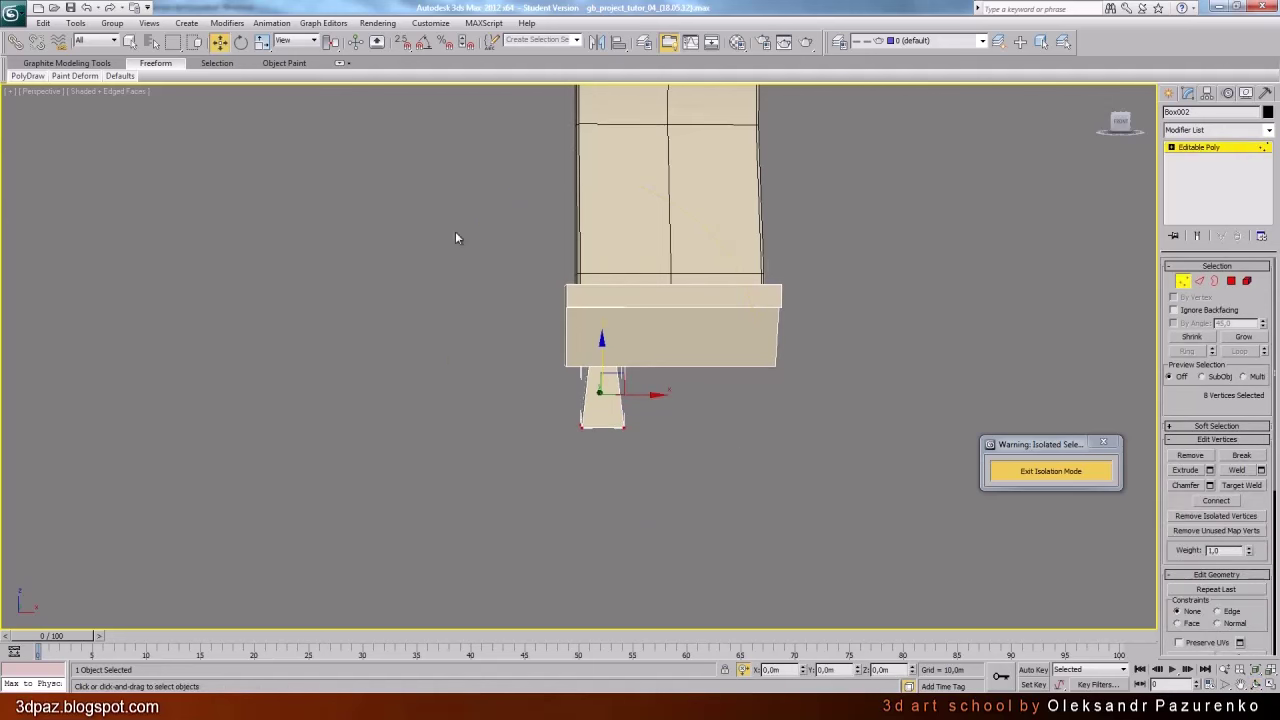
pyautogui.click(261, 41)
pyautogui.moveTo(594, 381); pyautogui.dragTo(609, 350)
pyautogui.press('w')
pyautogui.moveTo(931, 330); pyautogui.dragTo(891, 333, button='middle')
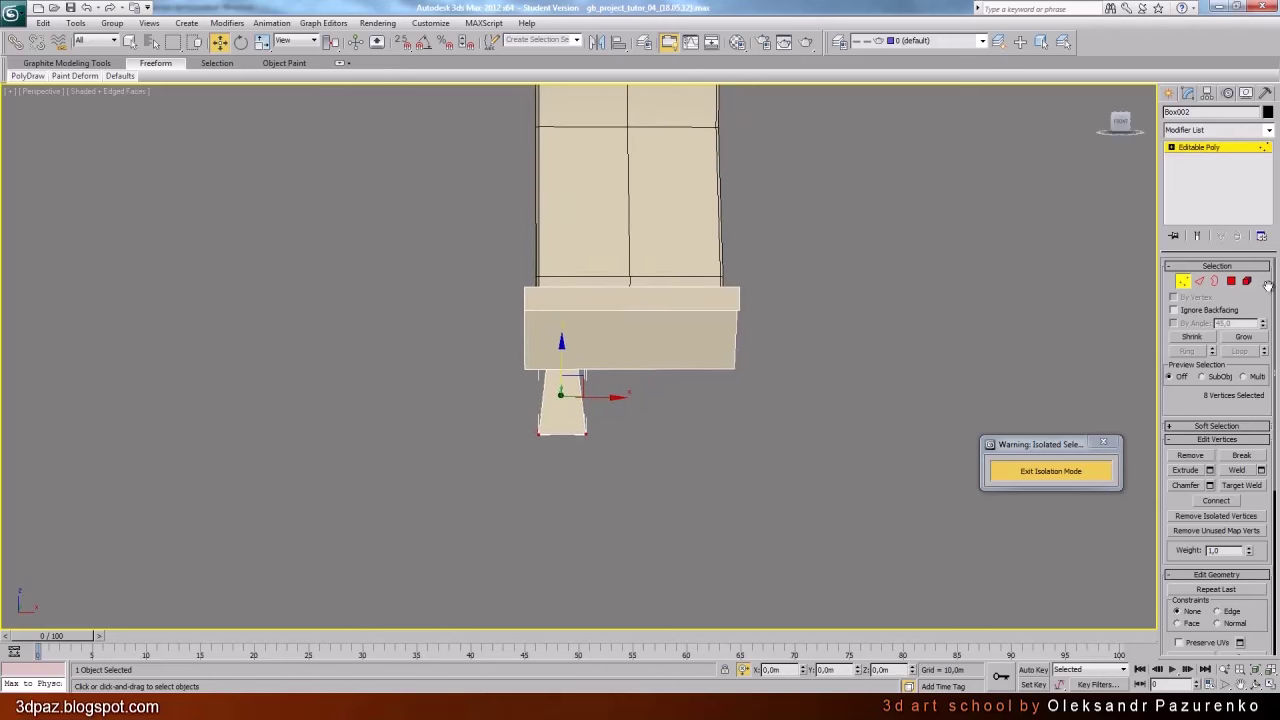
pyautogui.moveTo(594, 375); pyautogui.dragTo(569, 374, button='middle')
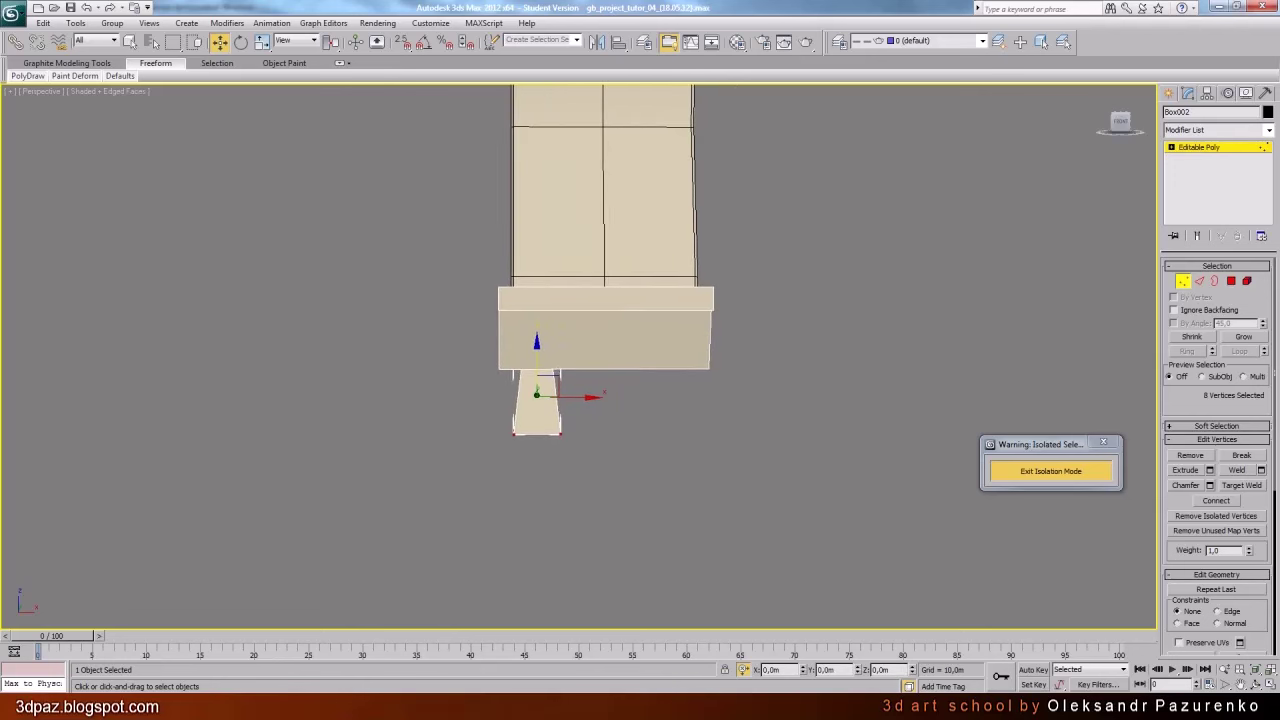
# Clone the tapered block twice as elements along X, spacing the three blocks across the base's width
pyautogui.press('4')
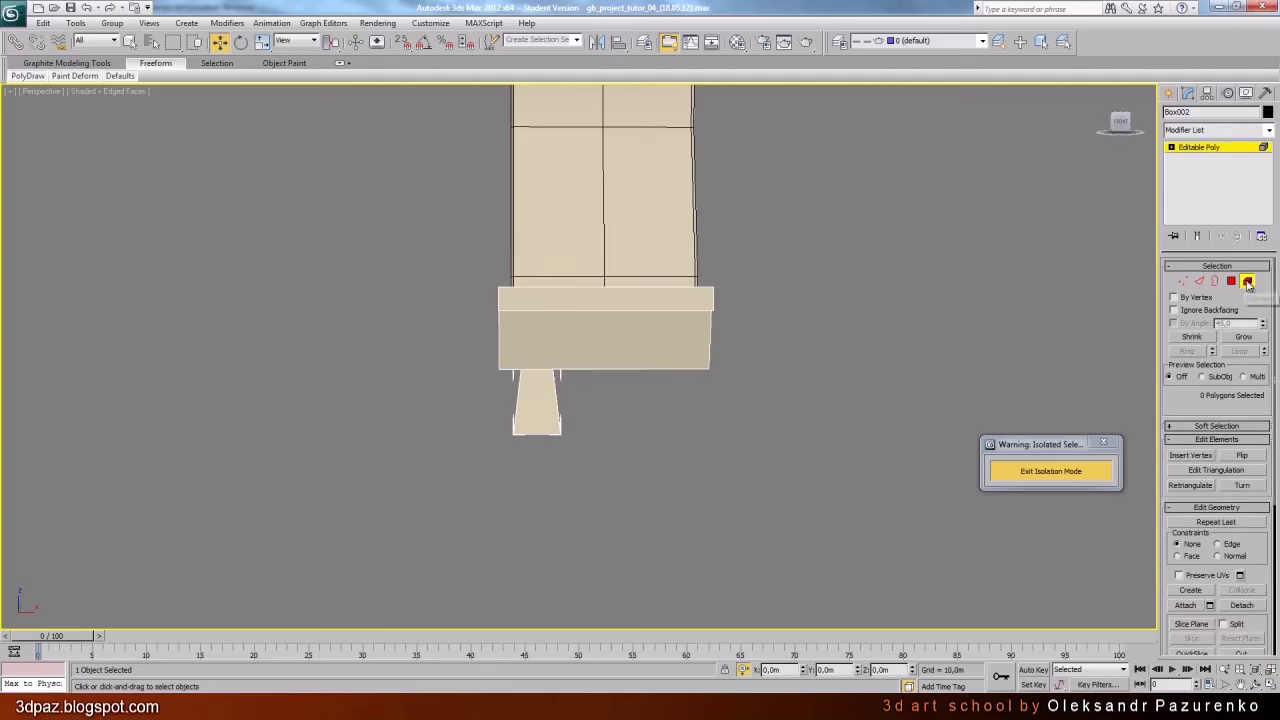
pyautogui.moveTo(643, 477); pyautogui.dragTo(371, 277)
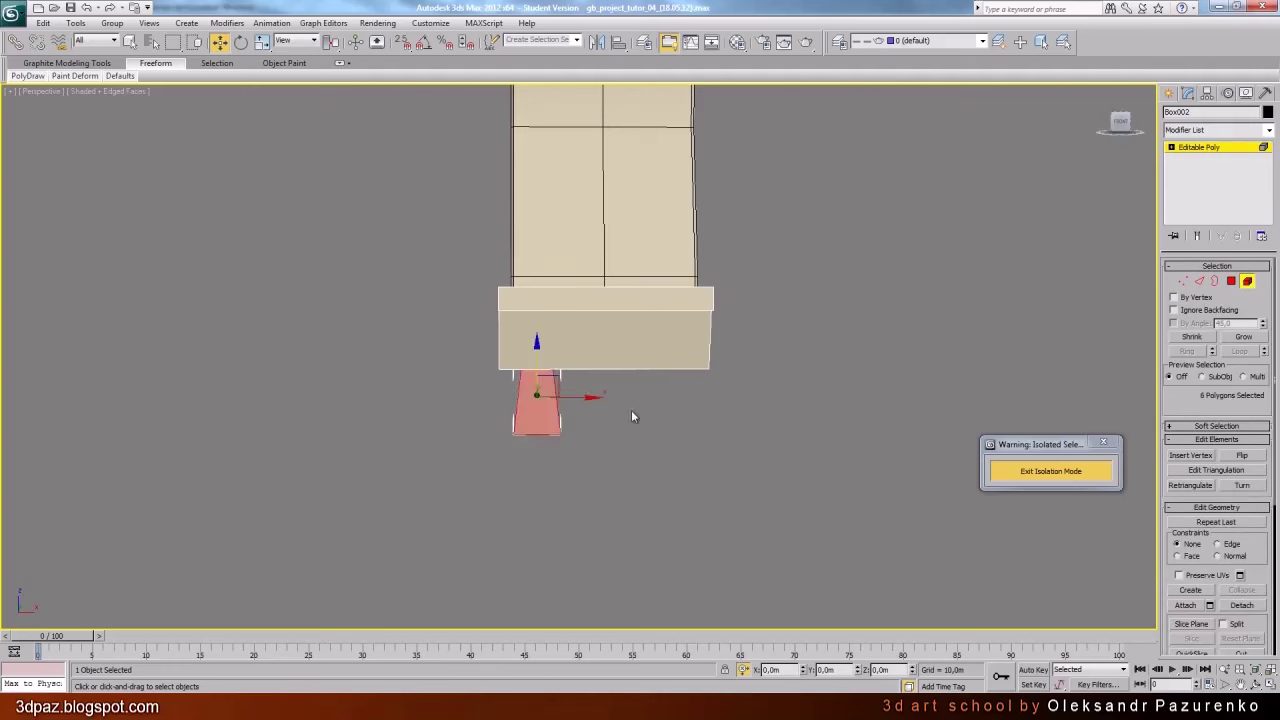
pyautogui.keyDown('shift'); pyautogui.moveTo(588, 397); pyautogui.dragTo(663, 400); pyautogui.keyUp('shift')
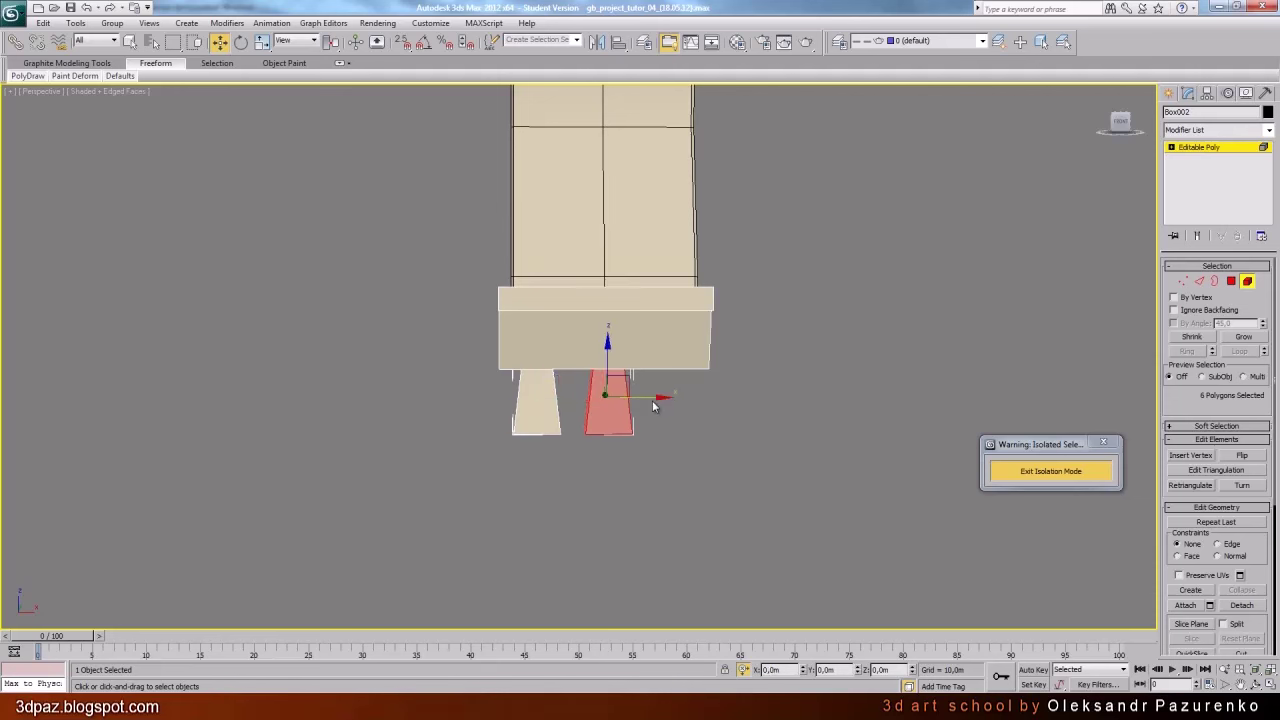
pyautogui.click(697, 349)
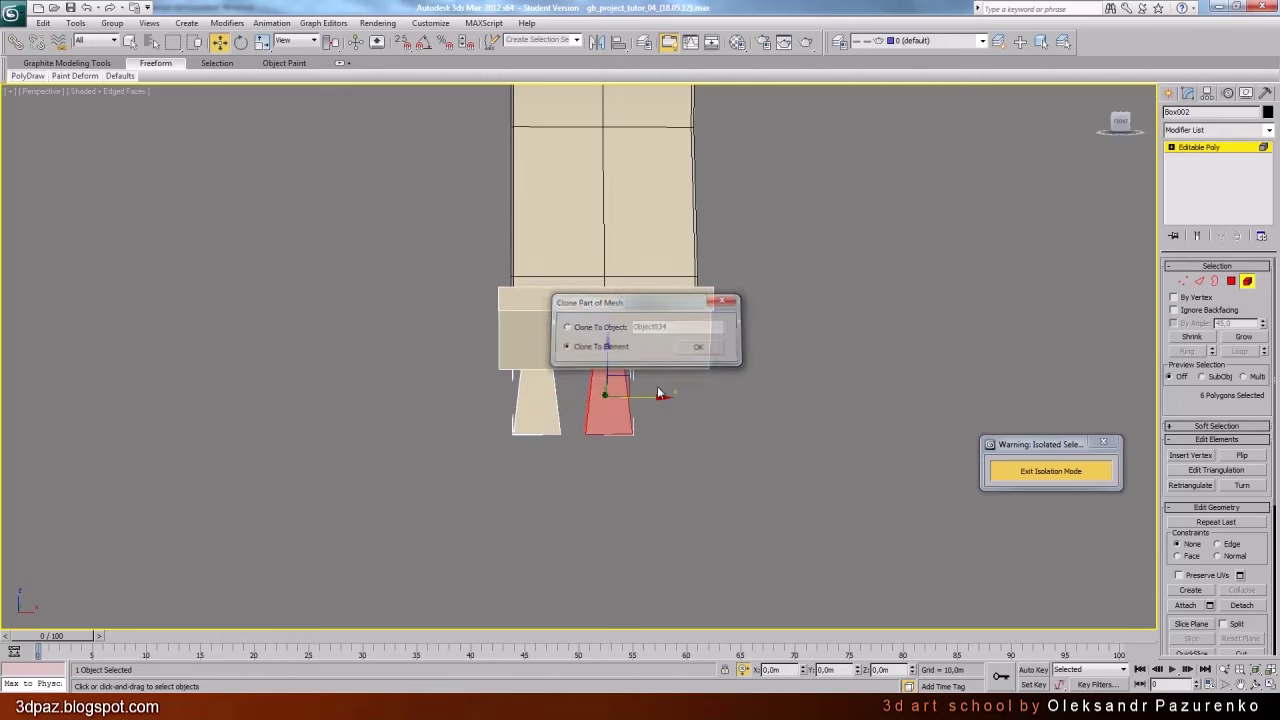
pyautogui.moveTo(663, 397); pyautogui.dragTo(716, 398)
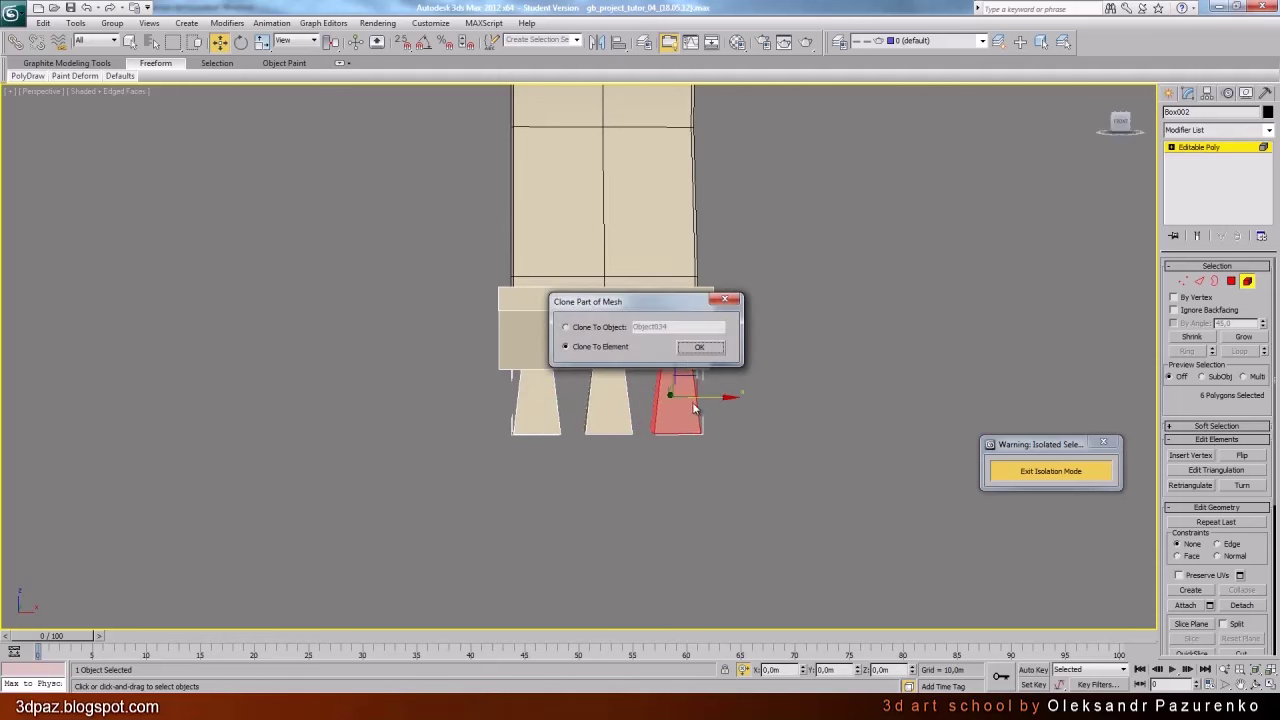
pyautogui.click(698, 349)
pyautogui.click(1248, 281)
pyautogui.click(898, 372)
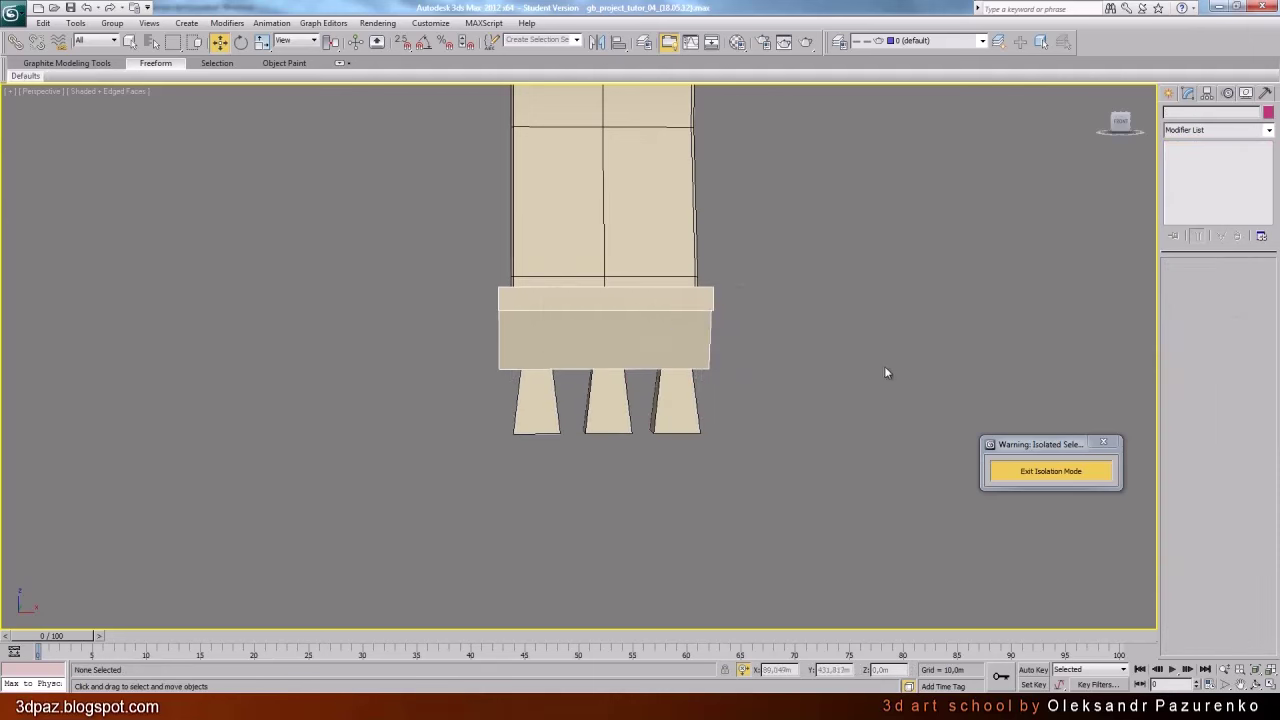
# Raise the bottom vertices of all three tapered blocks slightly to shorten them
pyautogui.keyDown('alt'); pyautogui.moveTo(806, 371); pyautogui.dragTo(745, 385, button='middle'); pyautogui.keyUp('alt')
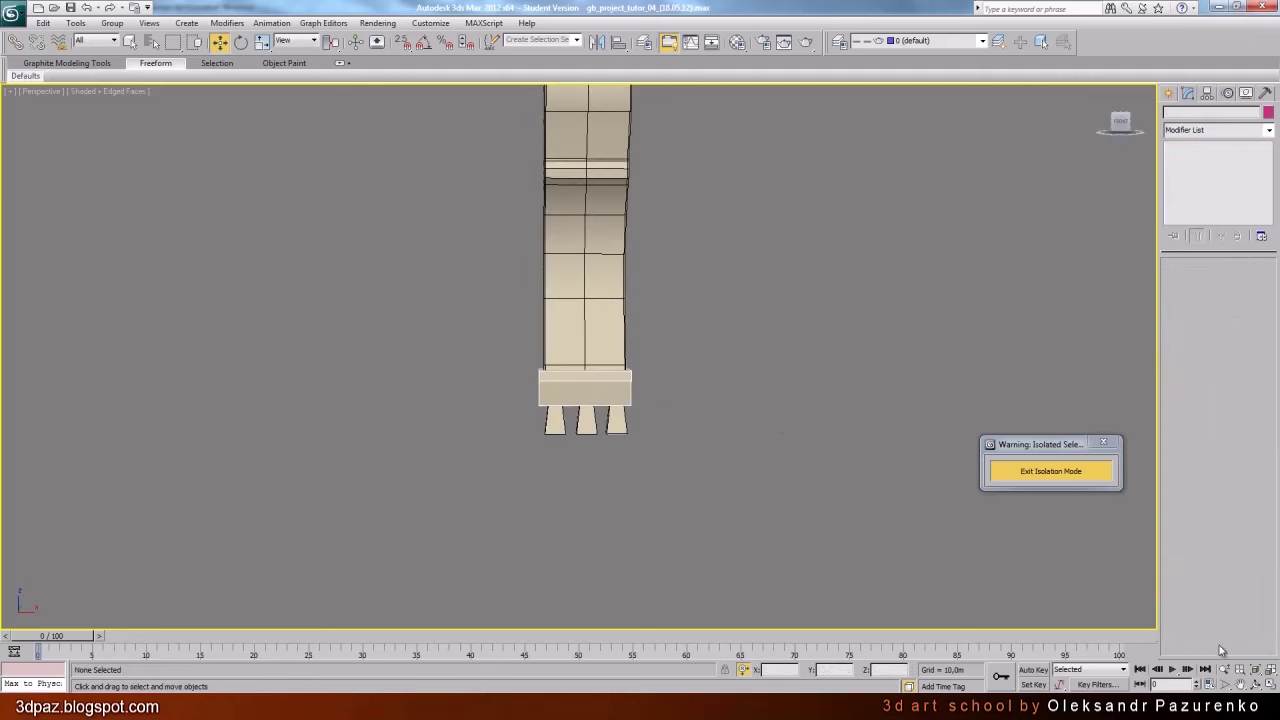
pyautogui.click(1256, 686)
pyautogui.moveTo(611, 346); pyautogui.dragTo(672, 398)
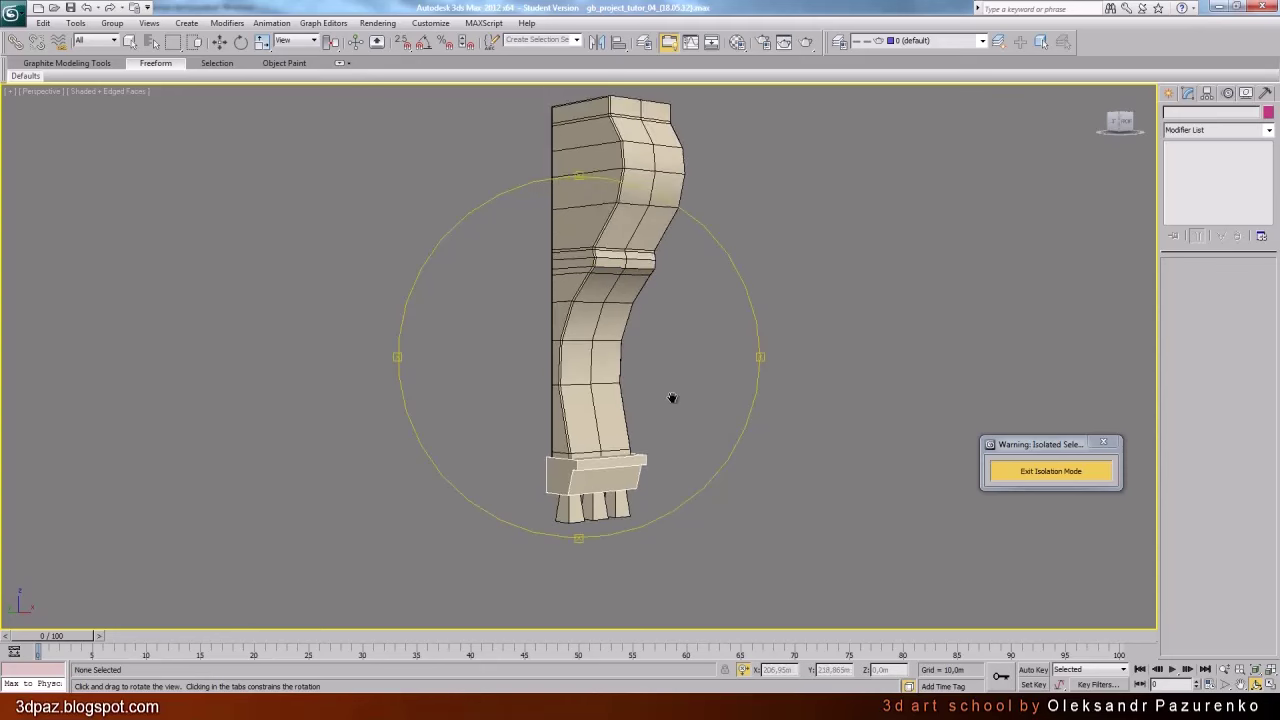
pyautogui.scroll(-2, 672, 398)
pyautogui.scroll(2, 665, 384)
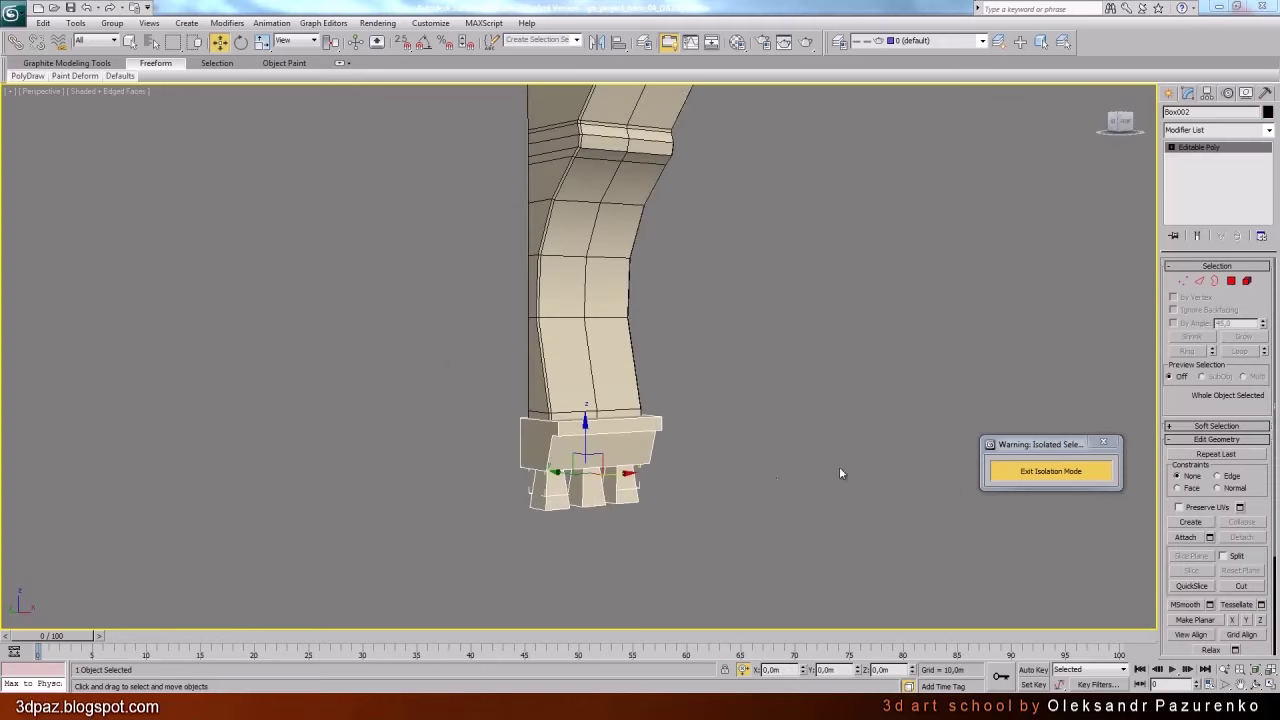
pyautogui.click(1183, 281)
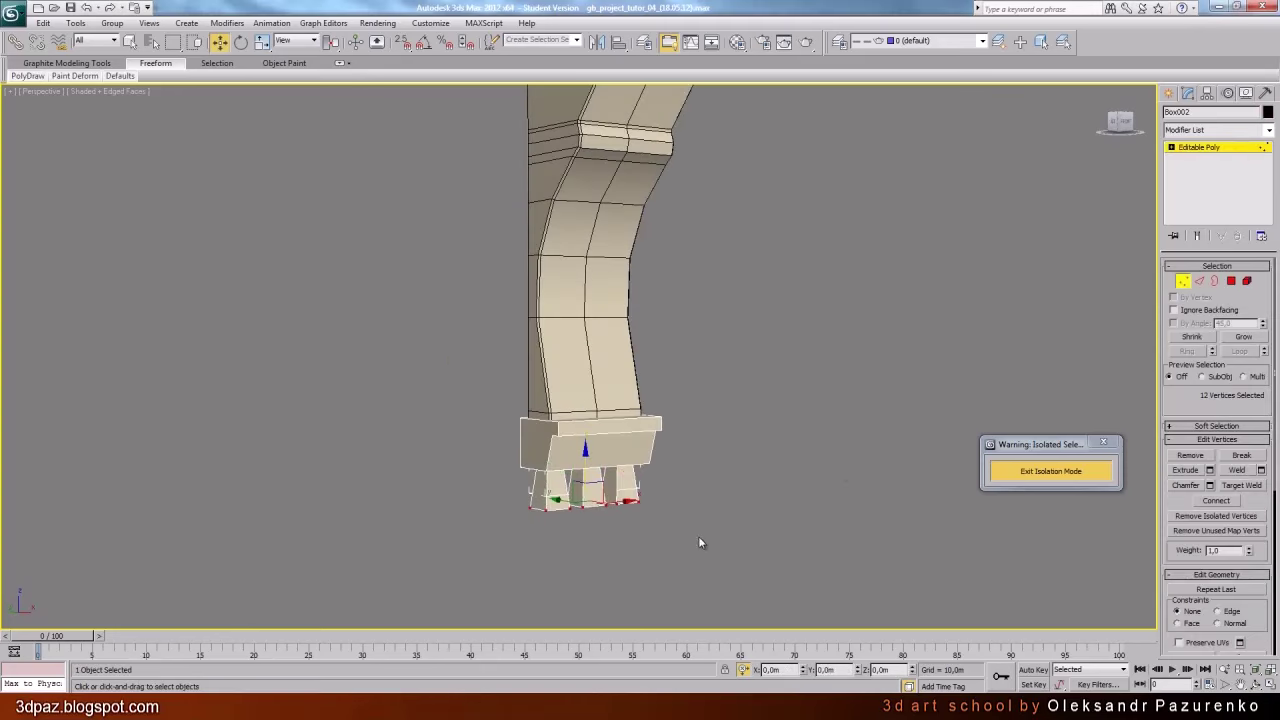
pyautogui.moveTo(698, 536); pyautogui.dragTo(506, 482)
pyautogui.moveTo(586, 472); pyautogui.dragTo(588, 460)
pyautogui.scroll(-4, 762, 440)
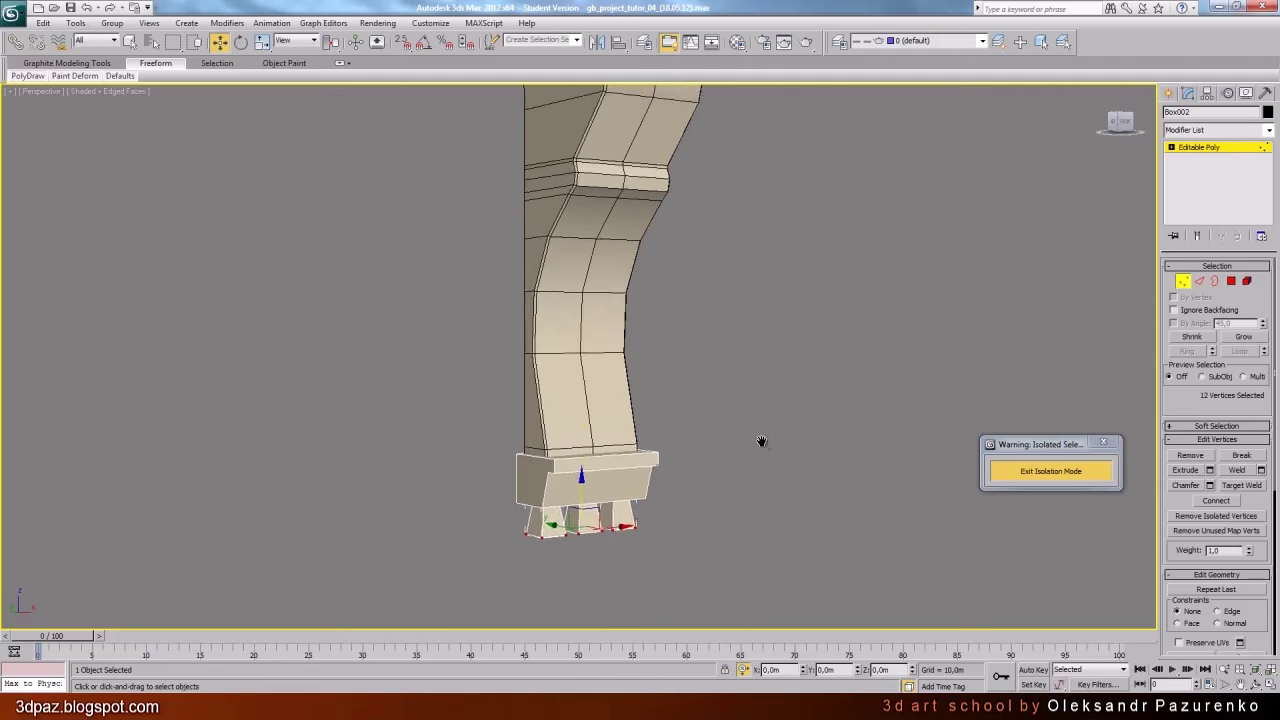
pyautogui.click(1184, 281)
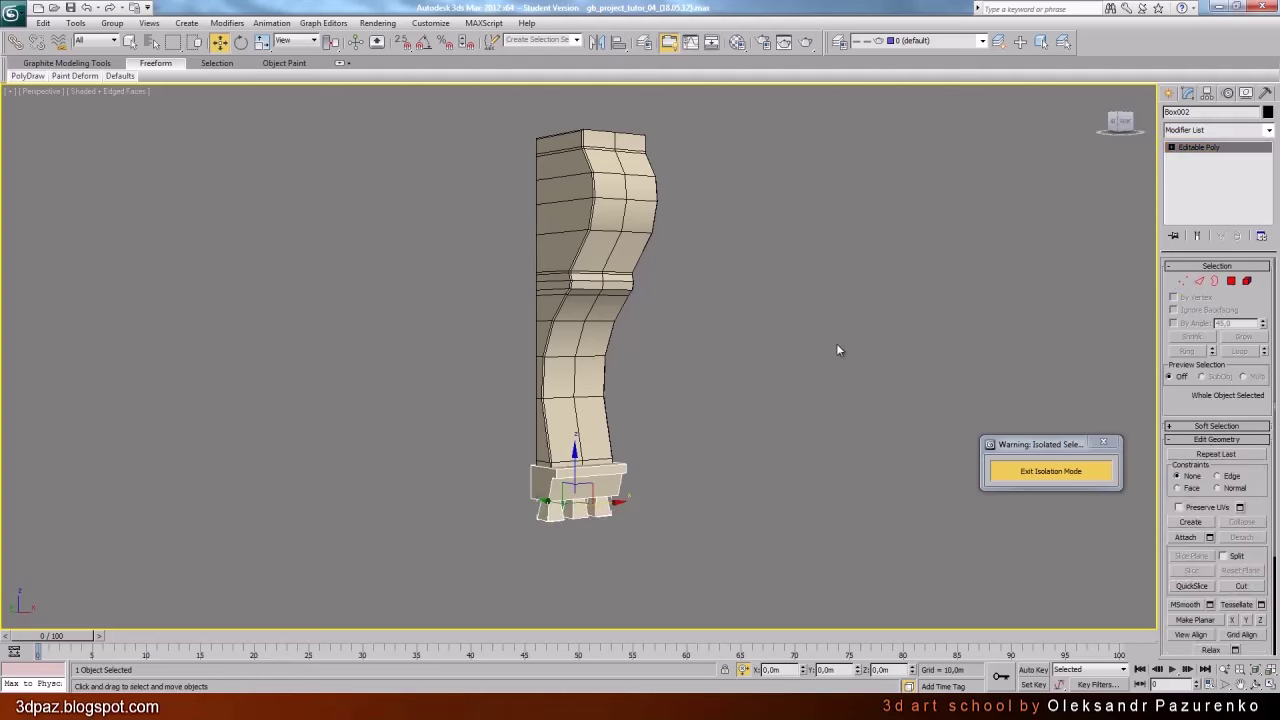
pyautogui.click(836, 343)
# Attach the base and the three tapered blocks to the bracket body at the Editable Poly's element level
pyautogui.moveTo(635, 360); pyautogui.dragTo(647, 388, button='middle')
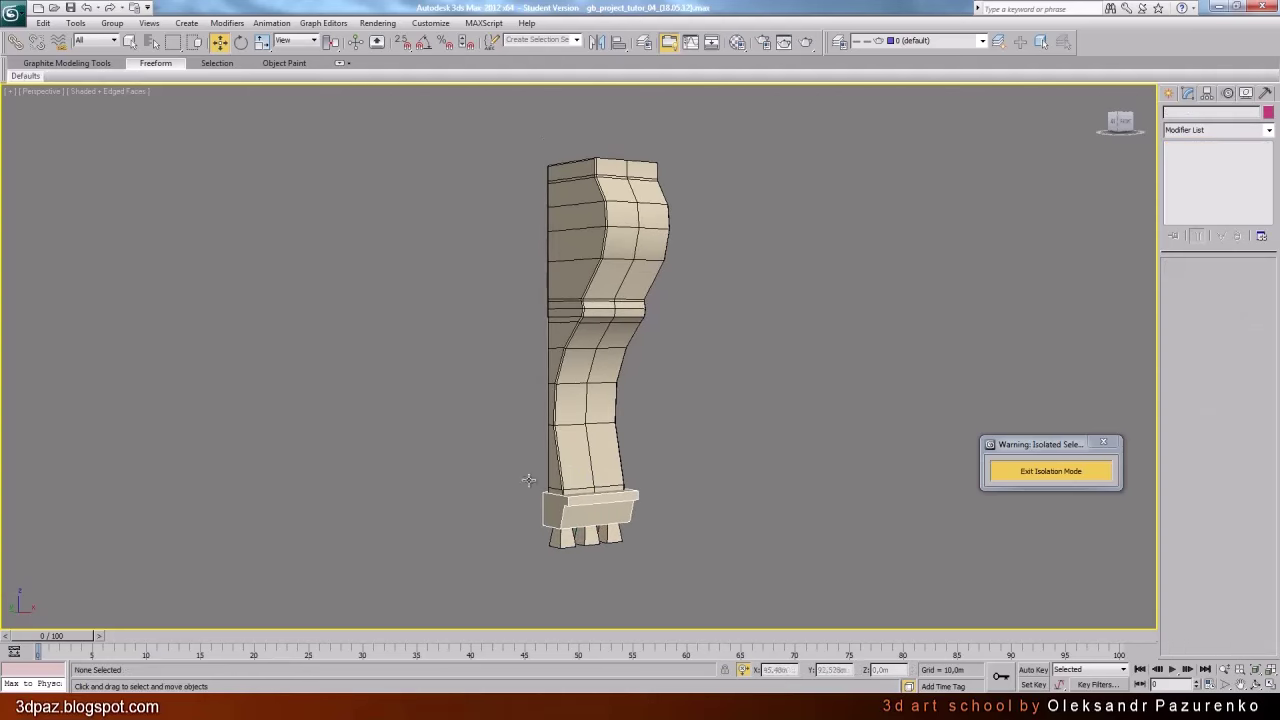
pyautogui.click(553, 231)
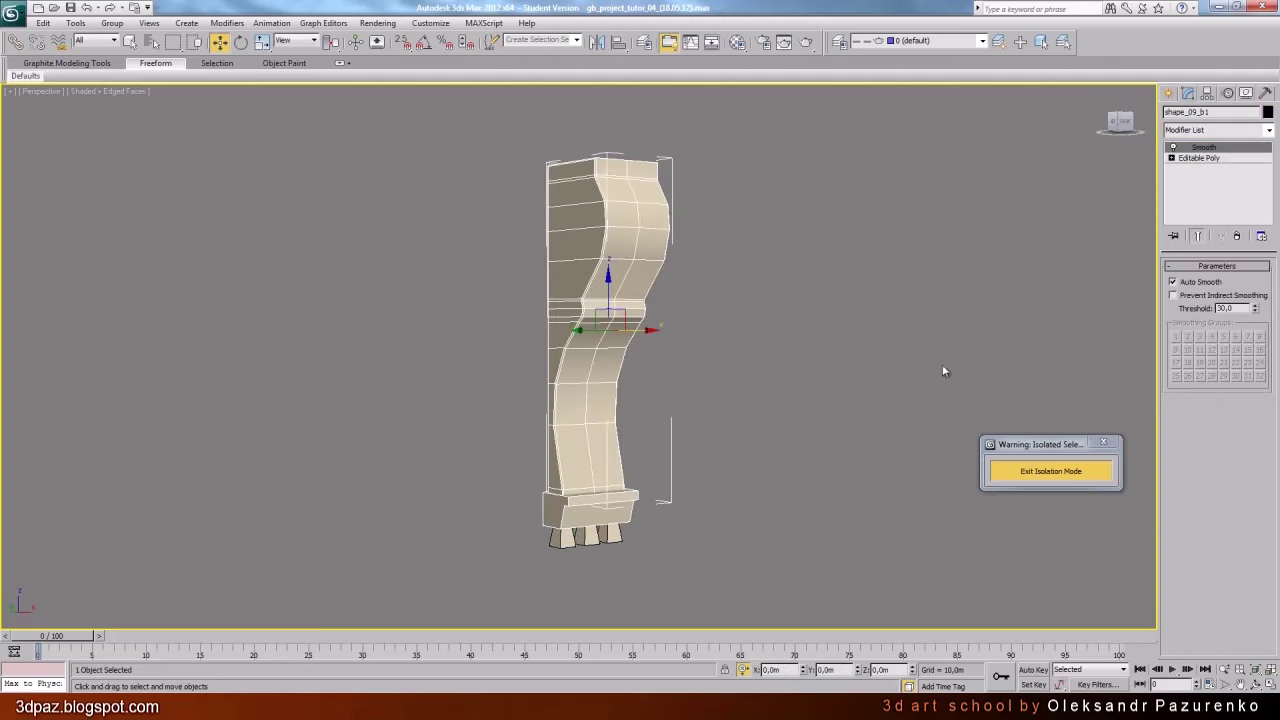
pyautogui.click(1203, 159)
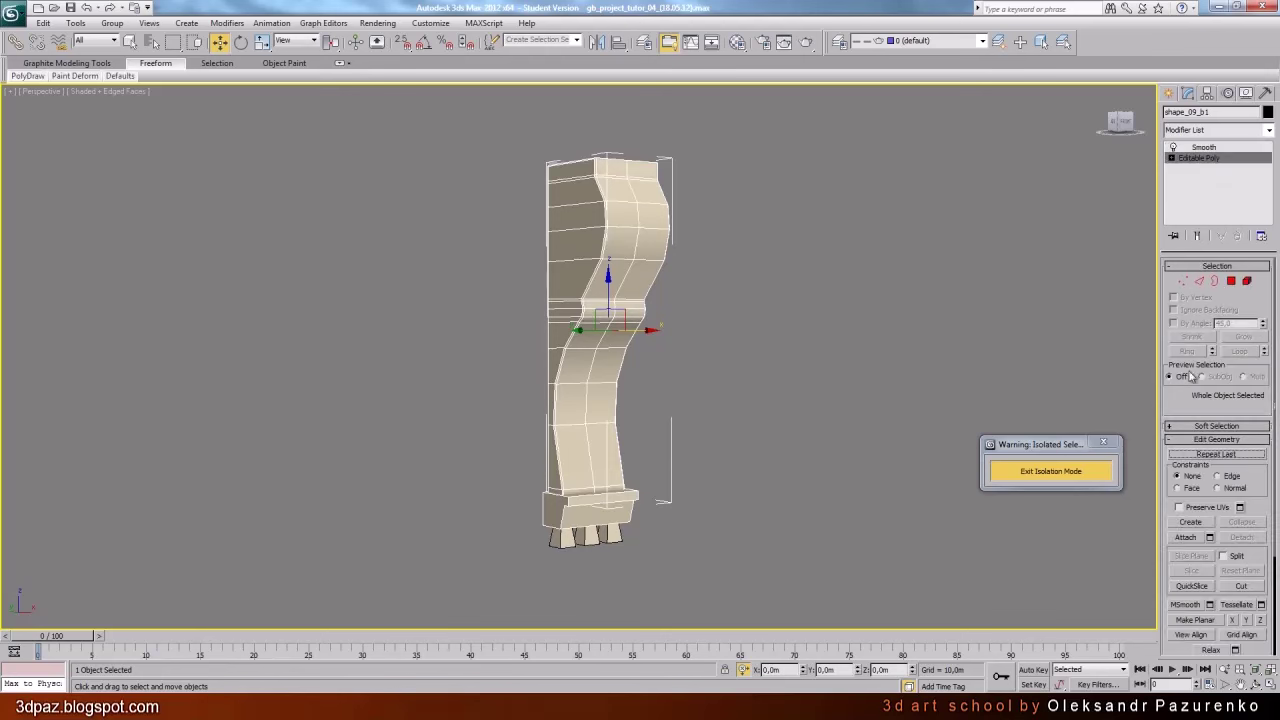
pyautogui.click(1247, 281)
pyautogui.scroll(-3, 1166, 404)
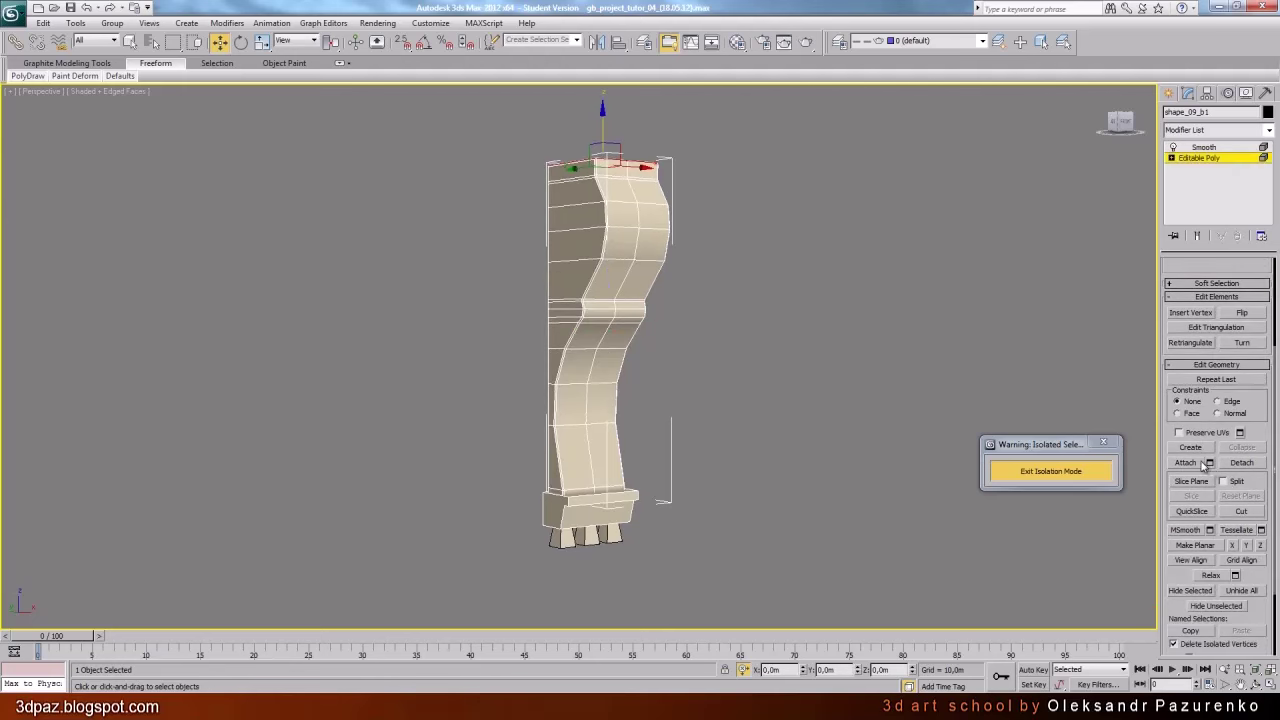
pyautogui.click(1185, 464)
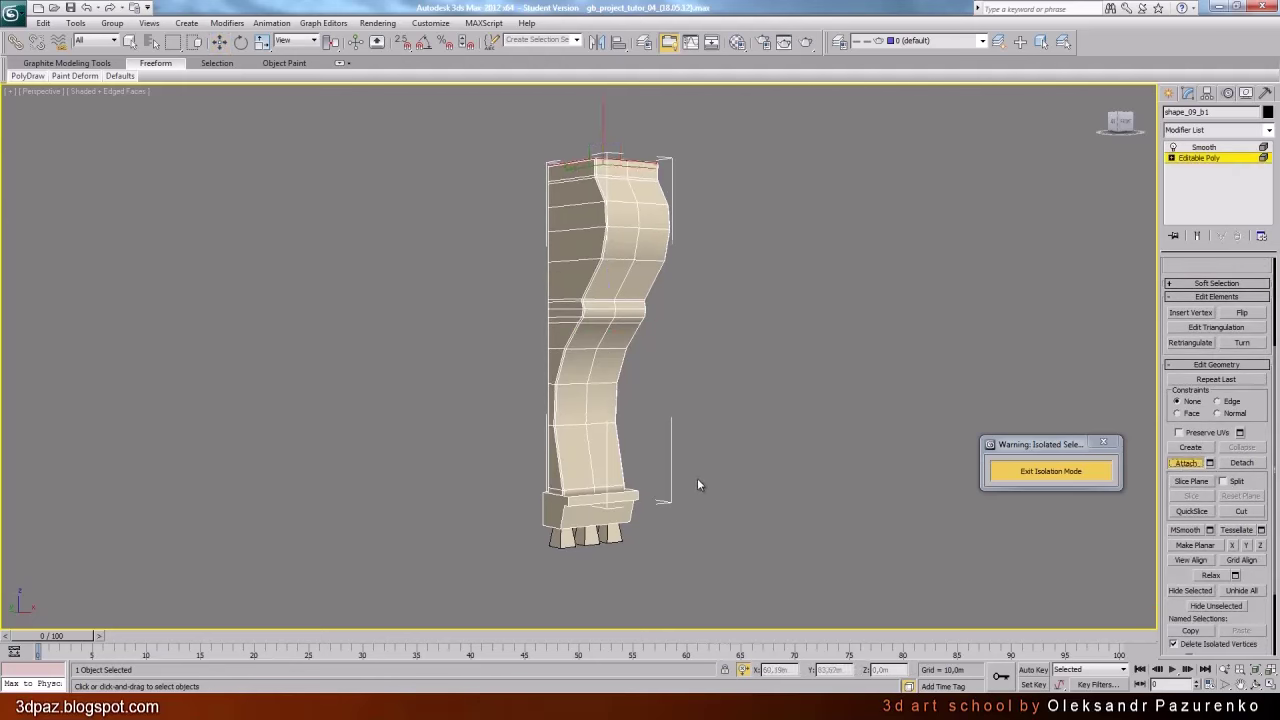
pyautogui.scroll(3, 694, 352)
pyautogui.moveTo(694, 352); pyautogui.dragTo(703, 392, button='middle')
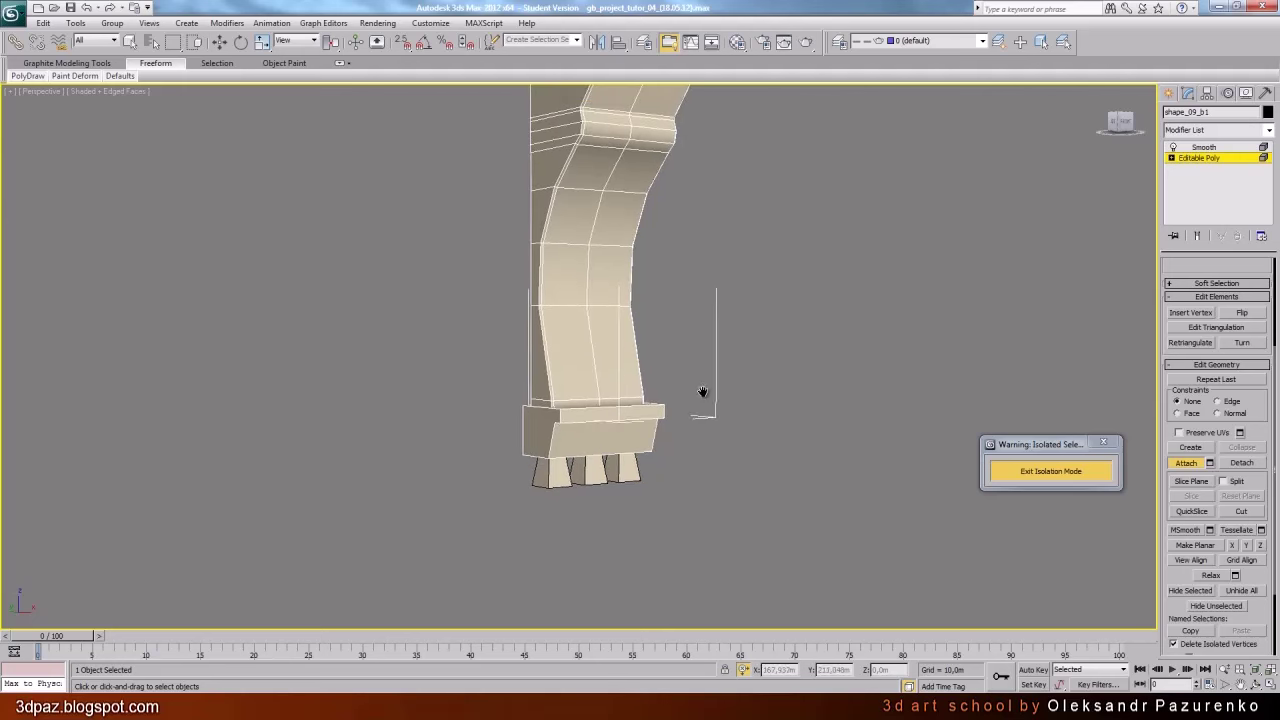
pyautogui.click(619, 425)
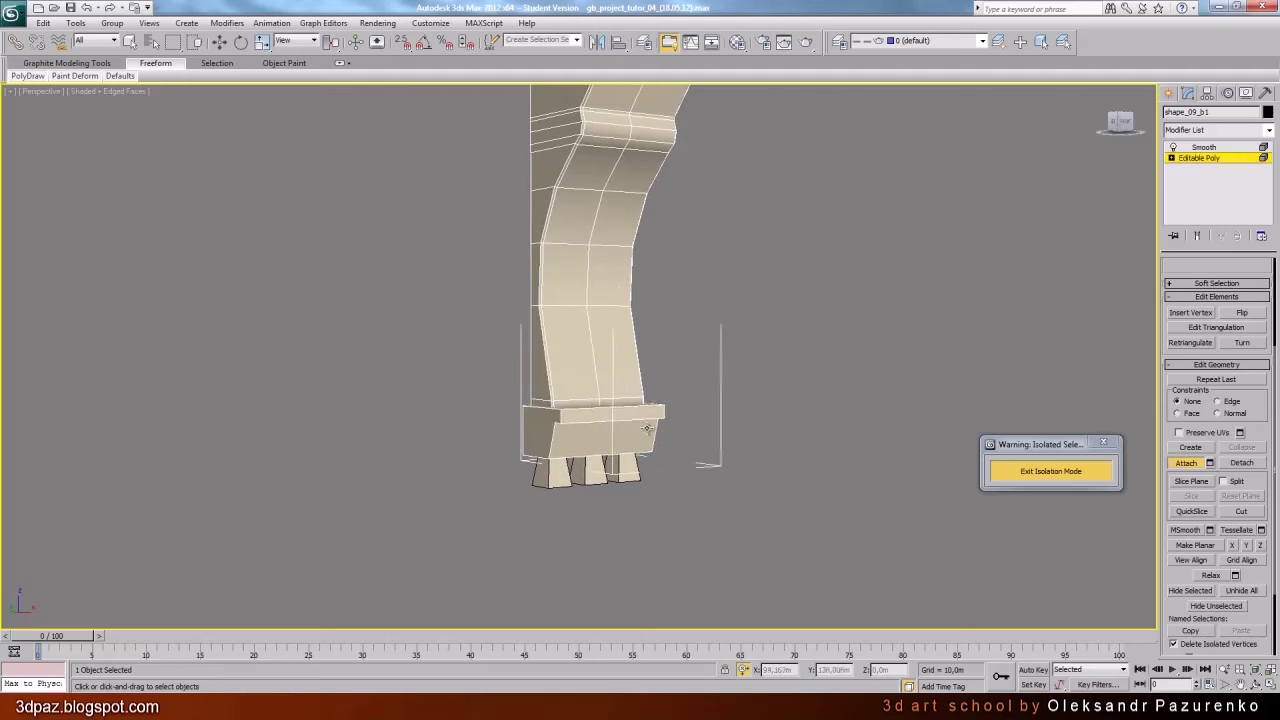
pyautogui.click(627, 475)
pyautogui.scroll(-3, 777, 380)
pyautogui.moveTo(760, 378); pyautogui.dragTo(746, 424, button='middle')
pyautogui.moveTo(756, 340); pyautogui.dragTo(770, 426, button='middle')
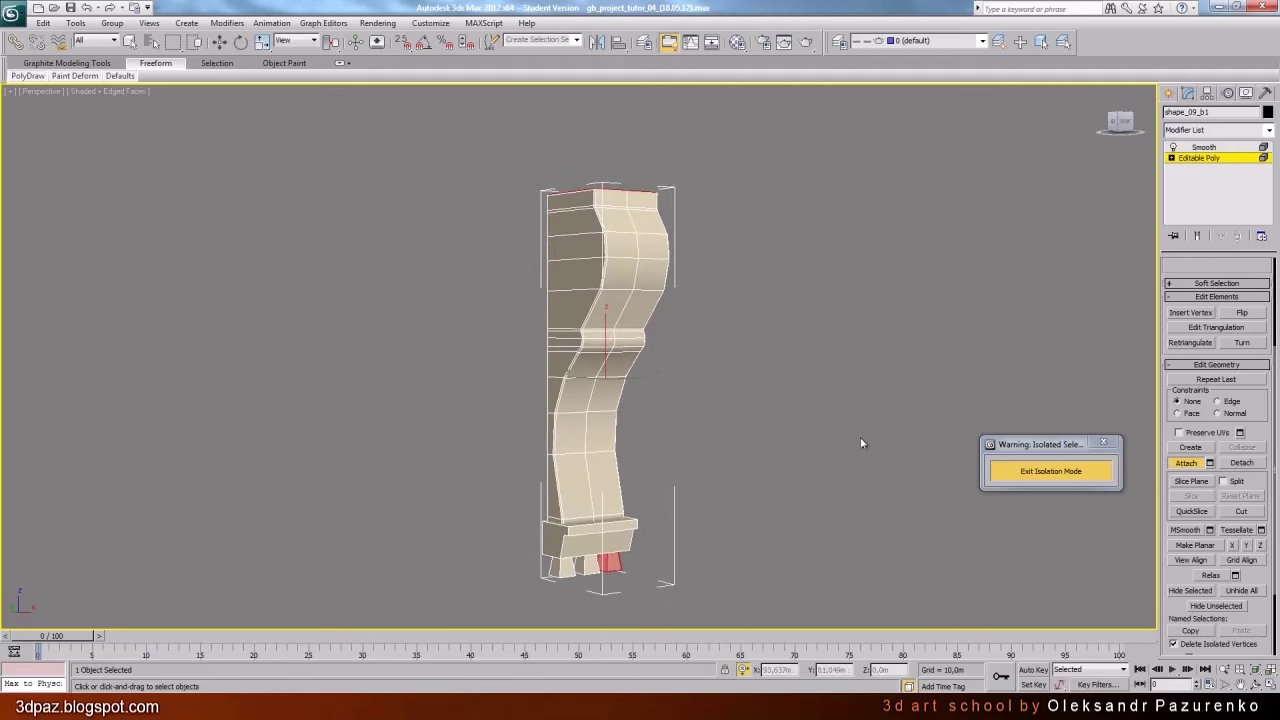
pyautogui.click(1187, 462)
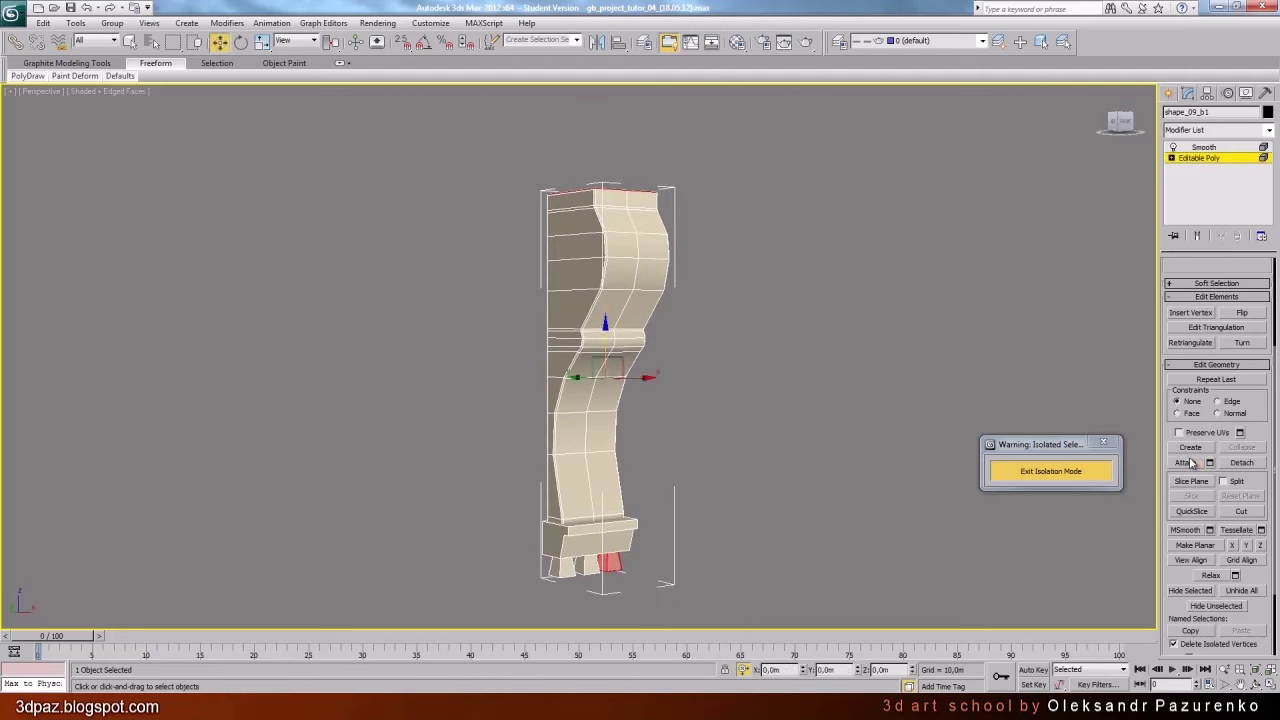
# Leave element editing, hide the edge display and set the bracket's Smooth modifier threshold to 38
pyautogui.click(1206, 148)
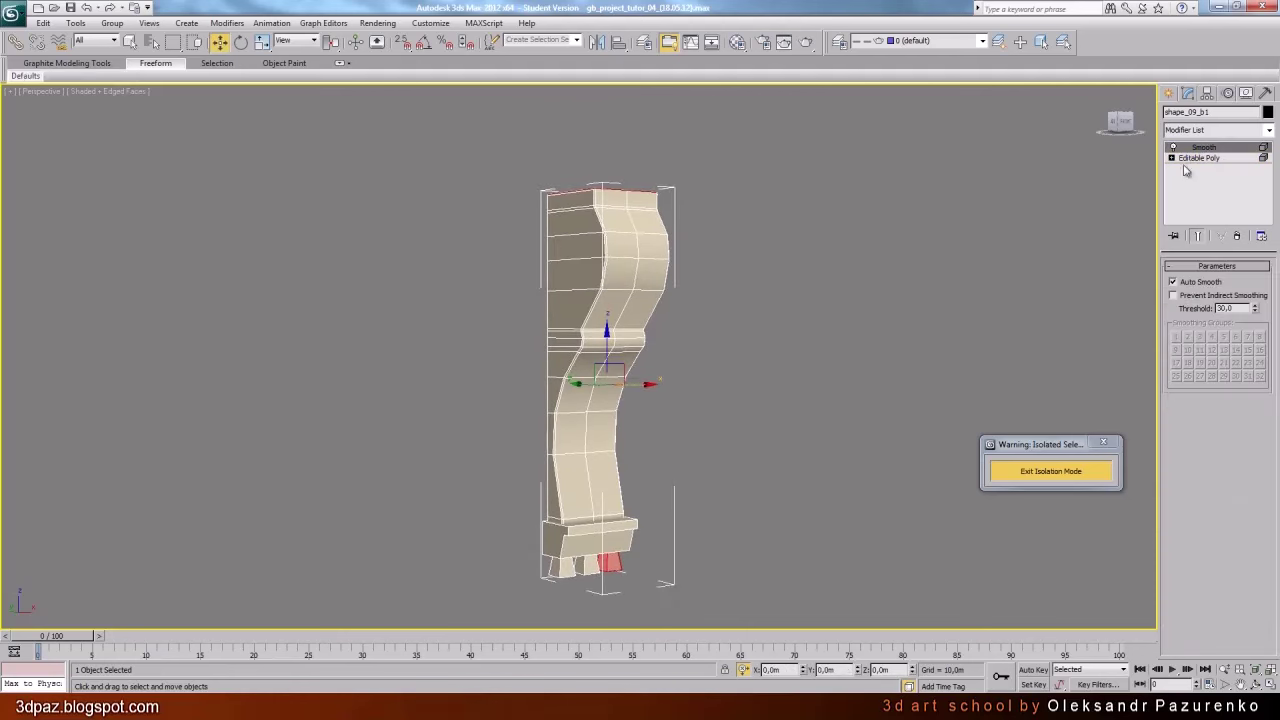
pyautogui.click(1200, 158)
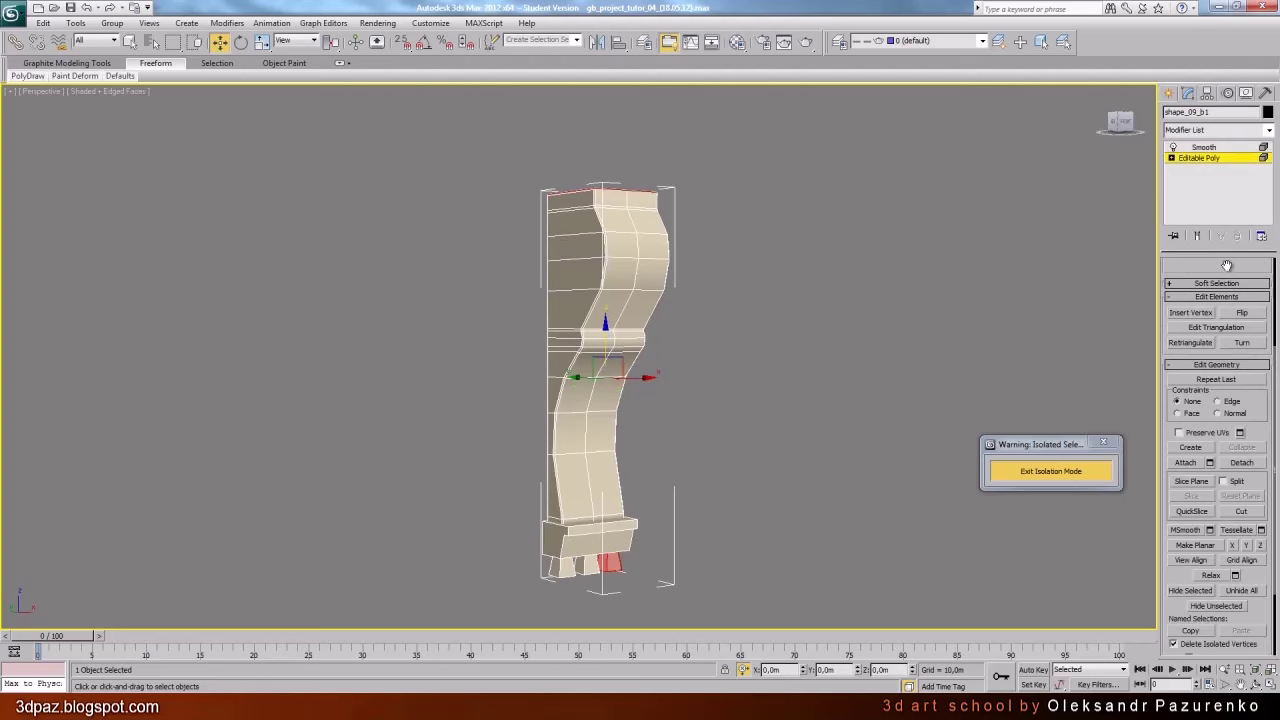
pyautogui.moveTo(1226, 265); pyautogui.dragTo(1226, 301)
pyautogui.click(1205, 147)
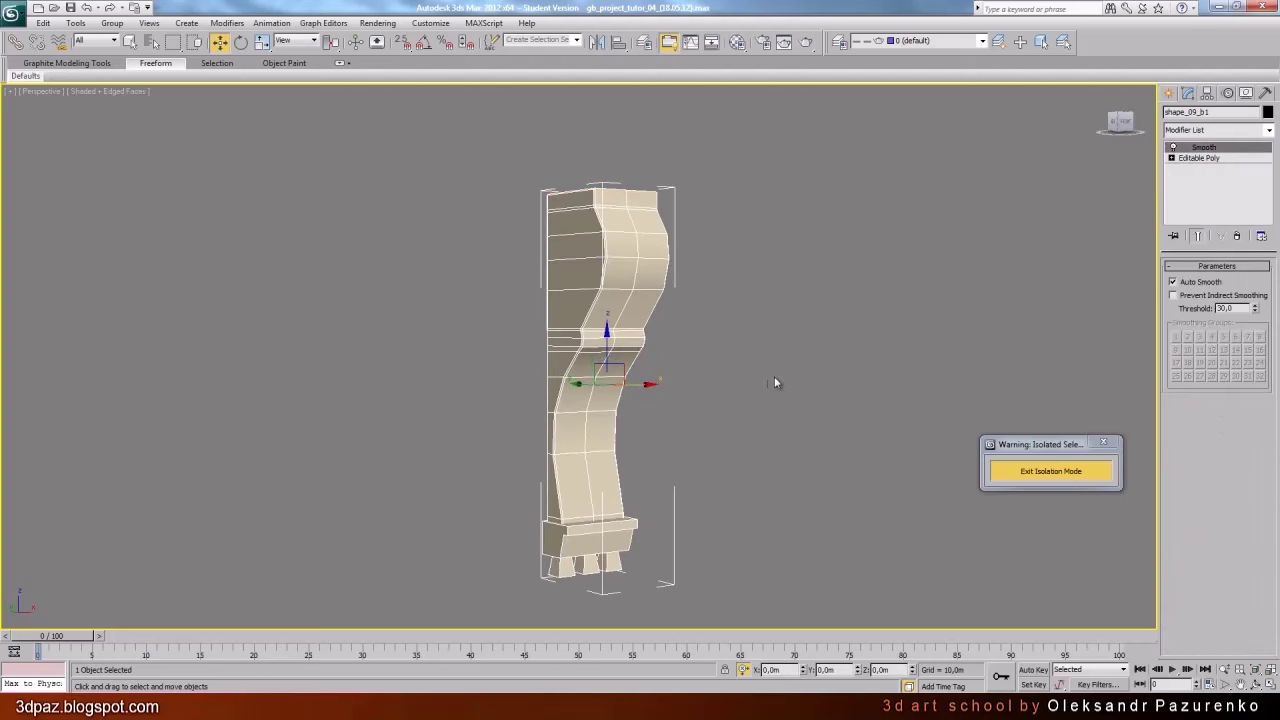
pyautogui.moveTo(774, 377); pyautogui.dragTo(791, 399, button='middle')
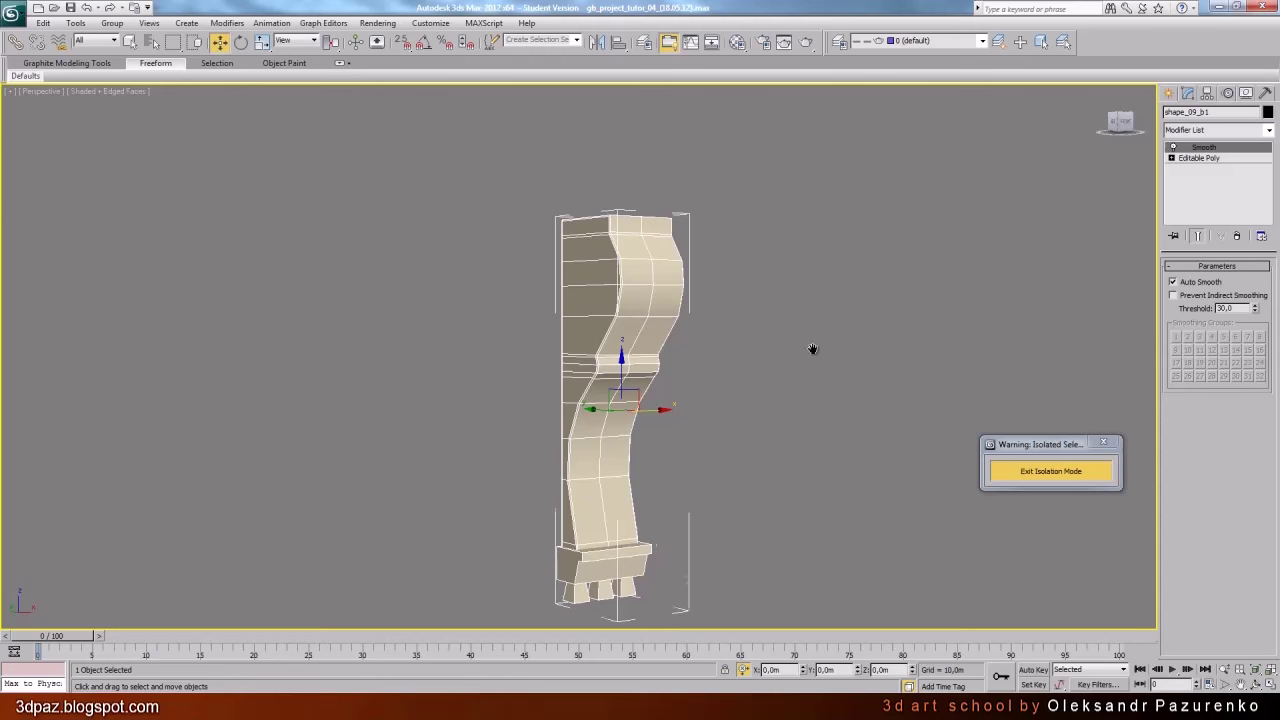
pyautogui.moveTo(812, 349); pyautogui.dragTo(831, 331, button='middle')
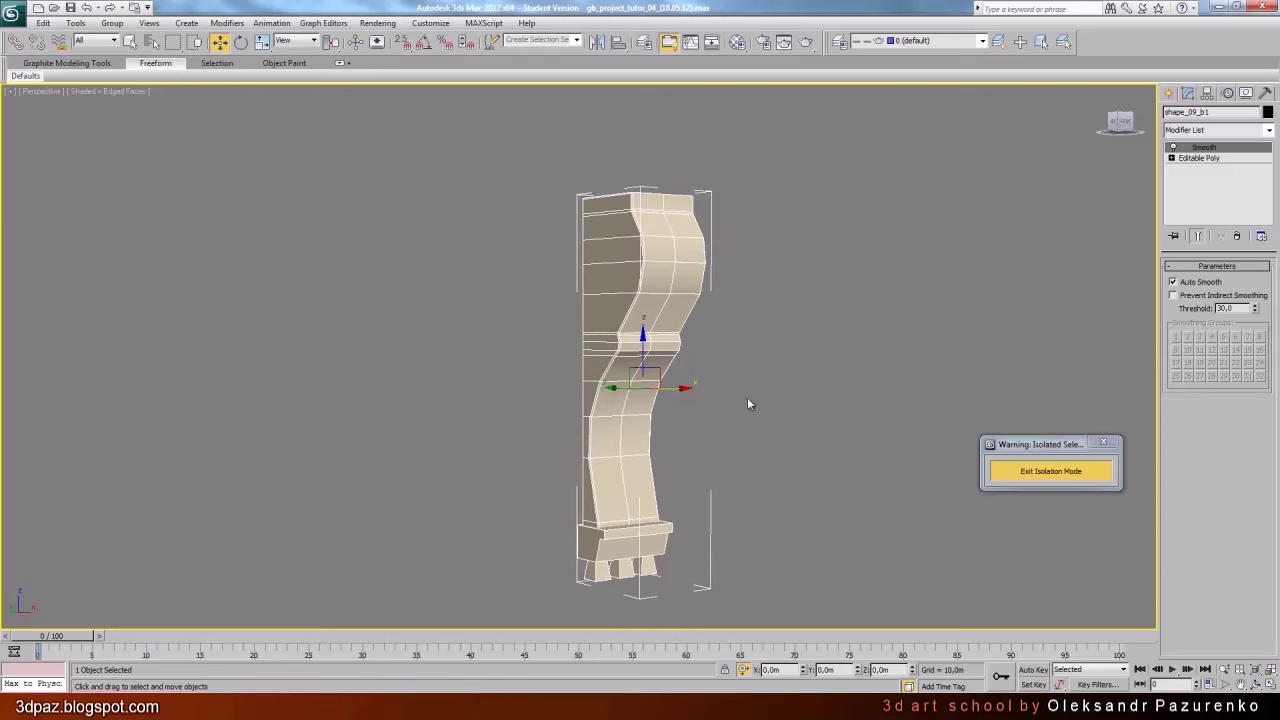
pyautogui.press('F4')
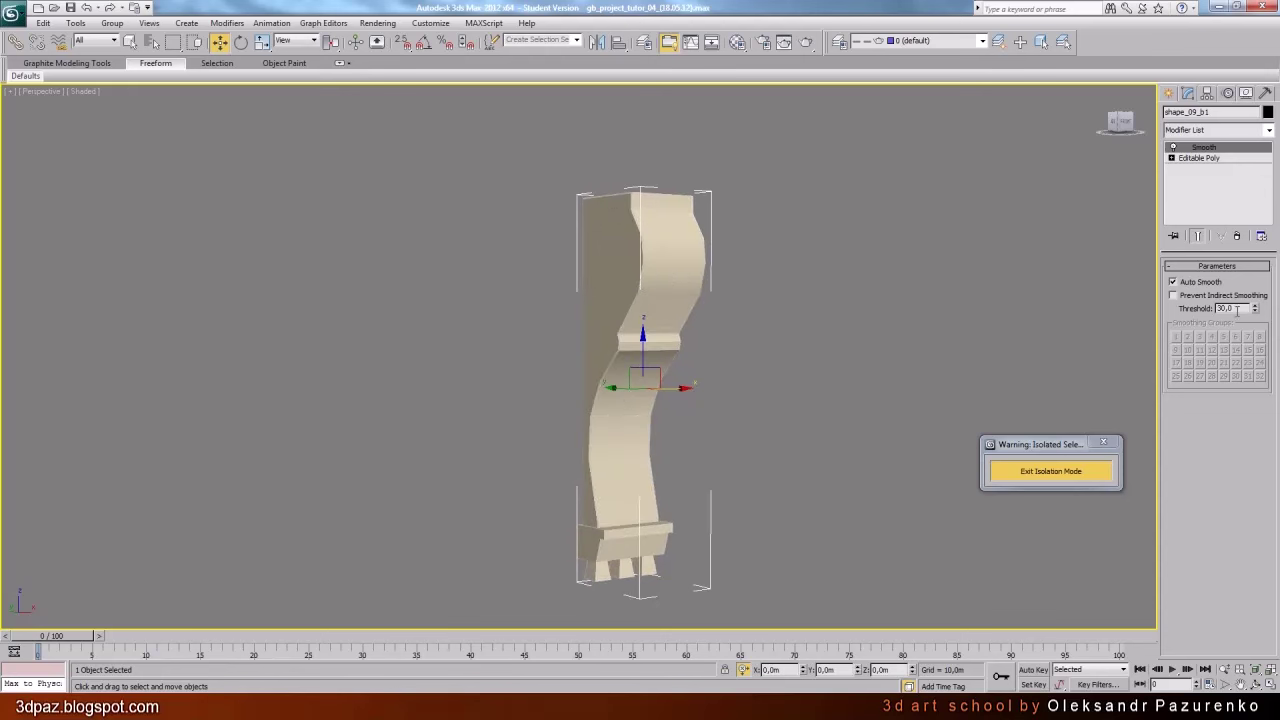
pyautogui.moveTo(1258, 310); pyautogui.dragTo(1261, 251)
pyautogui.click(783, 373)
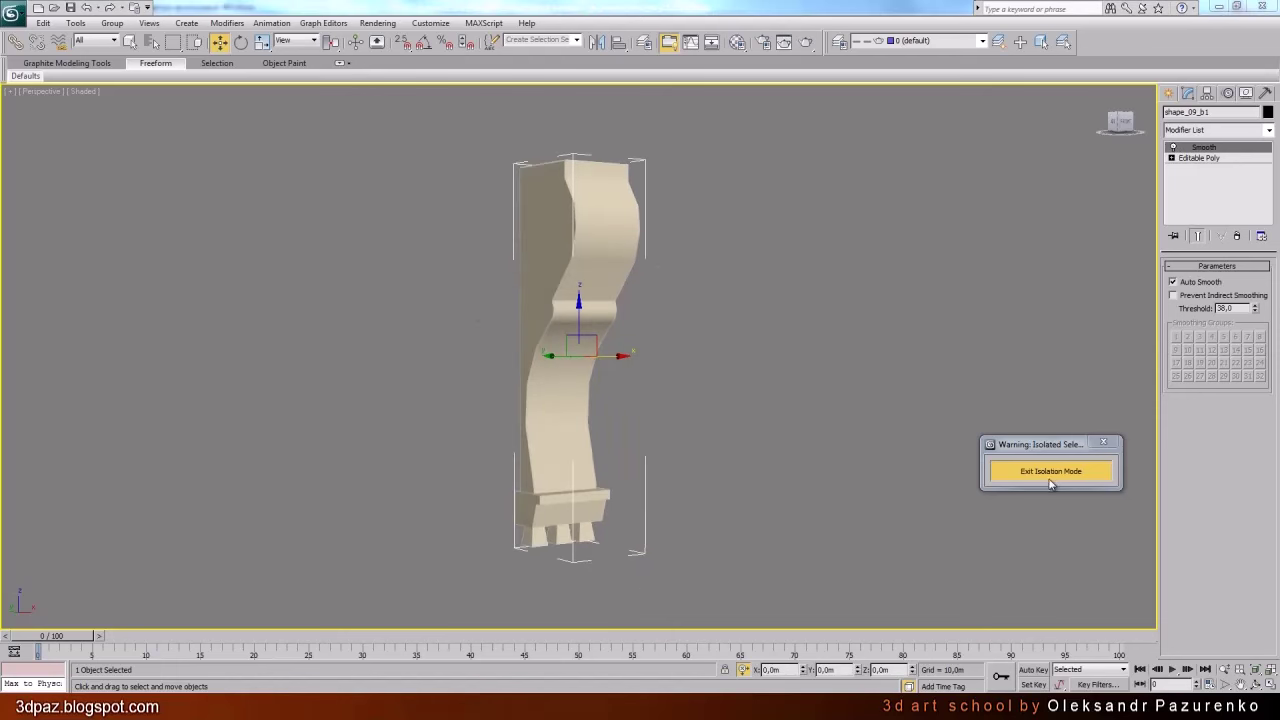
# Exit isolation mode, deselect the bracket and check how it sits beneath the cornice near the building's corner
pyautogui.click(1050, 471)
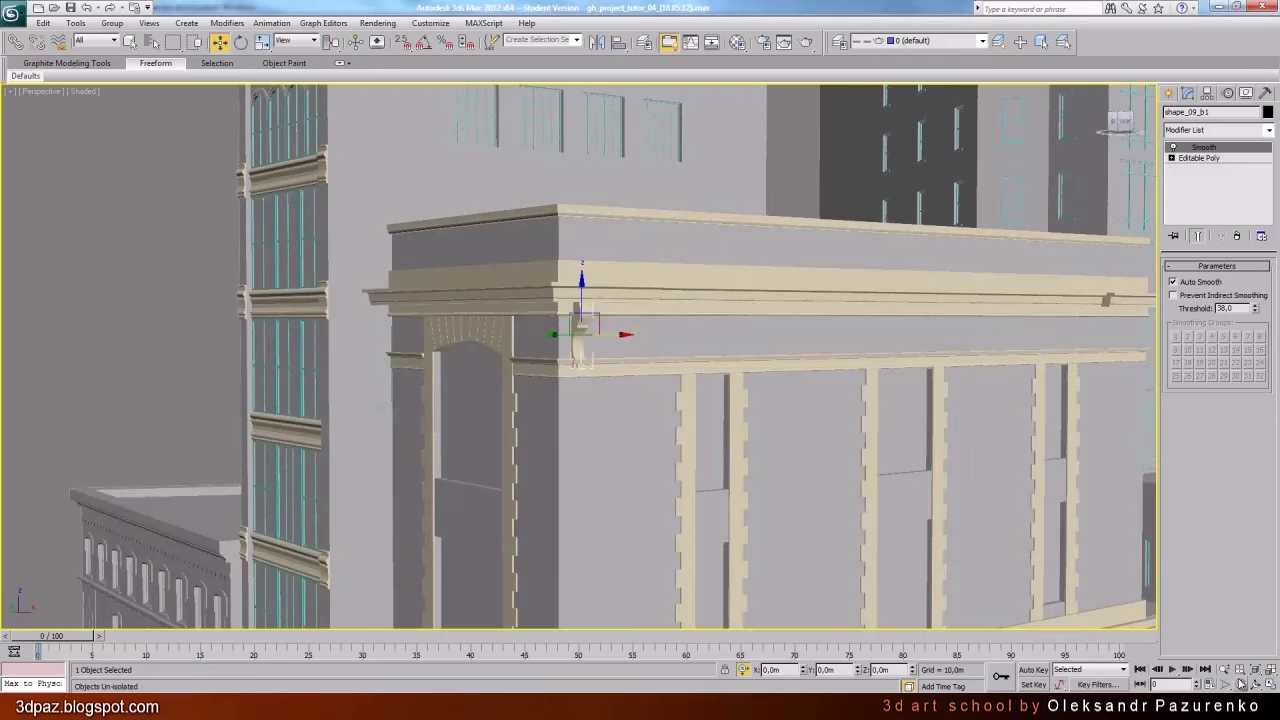
pyautogui.click(185, 304)
pyautogui.moveTo(650, 423); pyautogui.dragTo(1040, 440, button='middle')
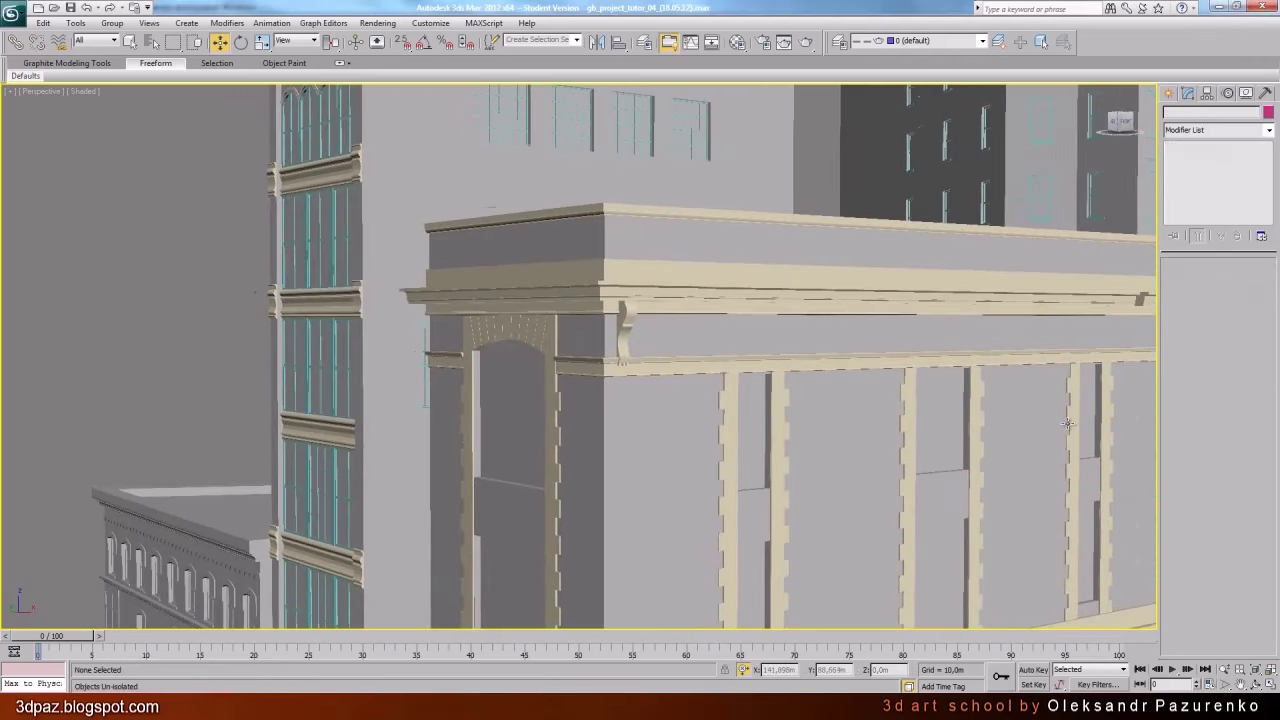
pyautogui.scroll(2, 912, 458)
pyautogui.click(1224, 669)
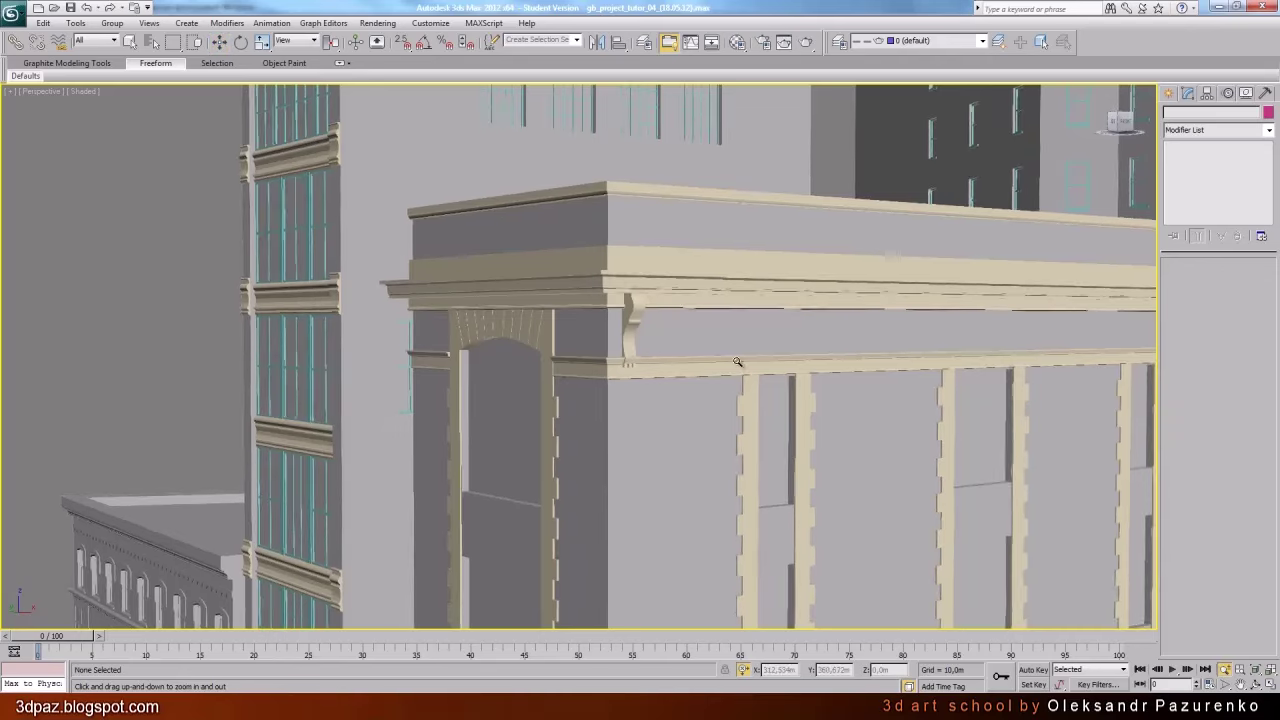
pyautogui.moveTo(712, 150); pyautogui.dragTo(712, 50)
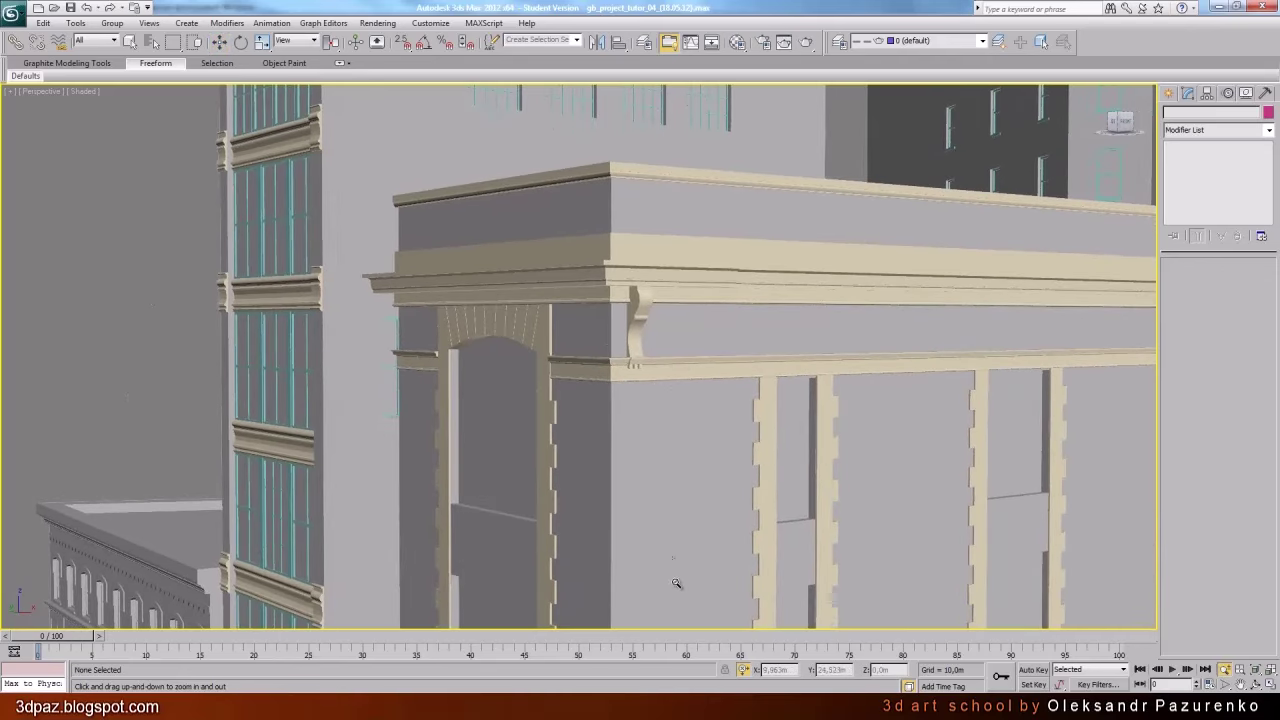
pyautogui.scroll(-5, 663, 508)
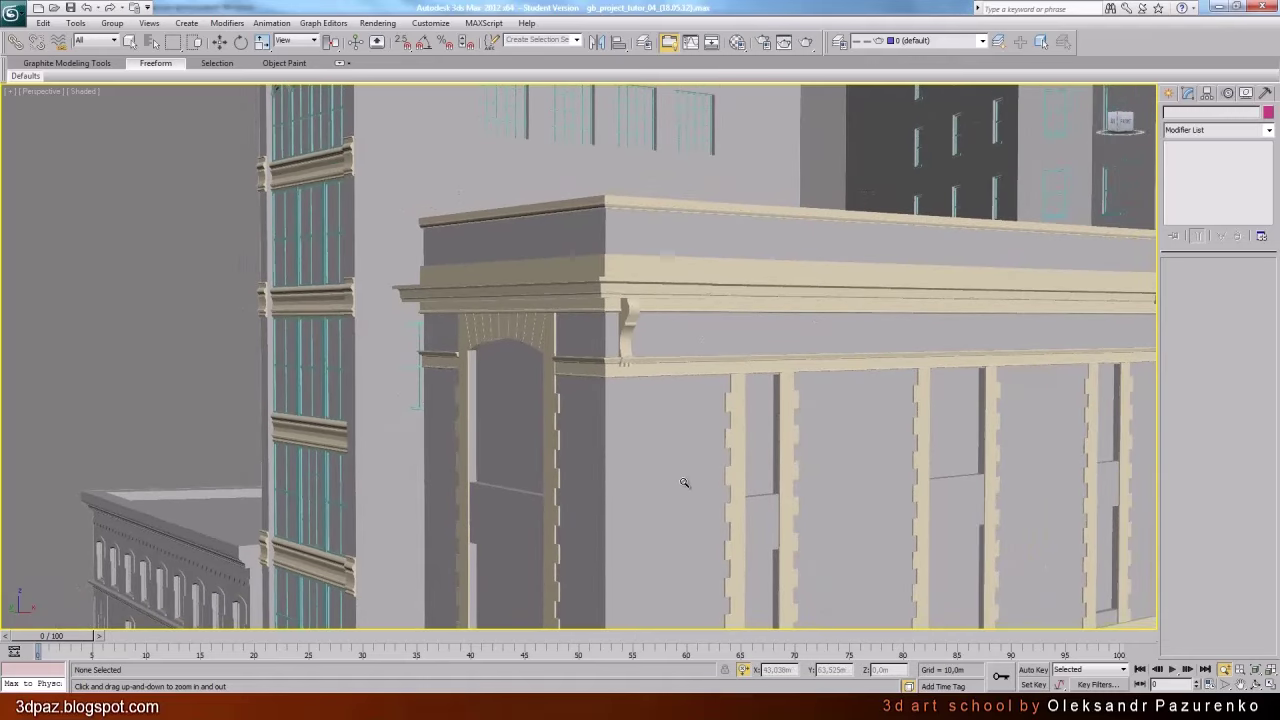
pyautogui.press('F4')
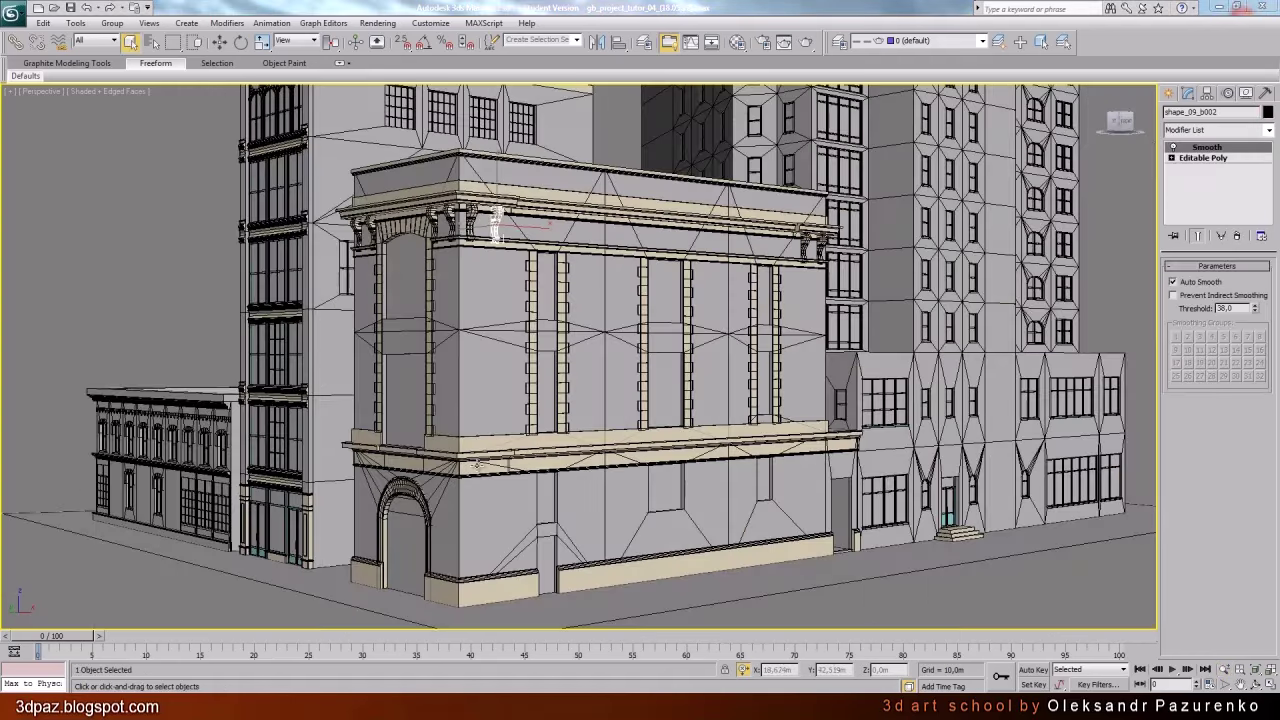
# Clear the selection and check the brackets along the cornice with the edge display turned off and on
pyautogui.click(189, 257)
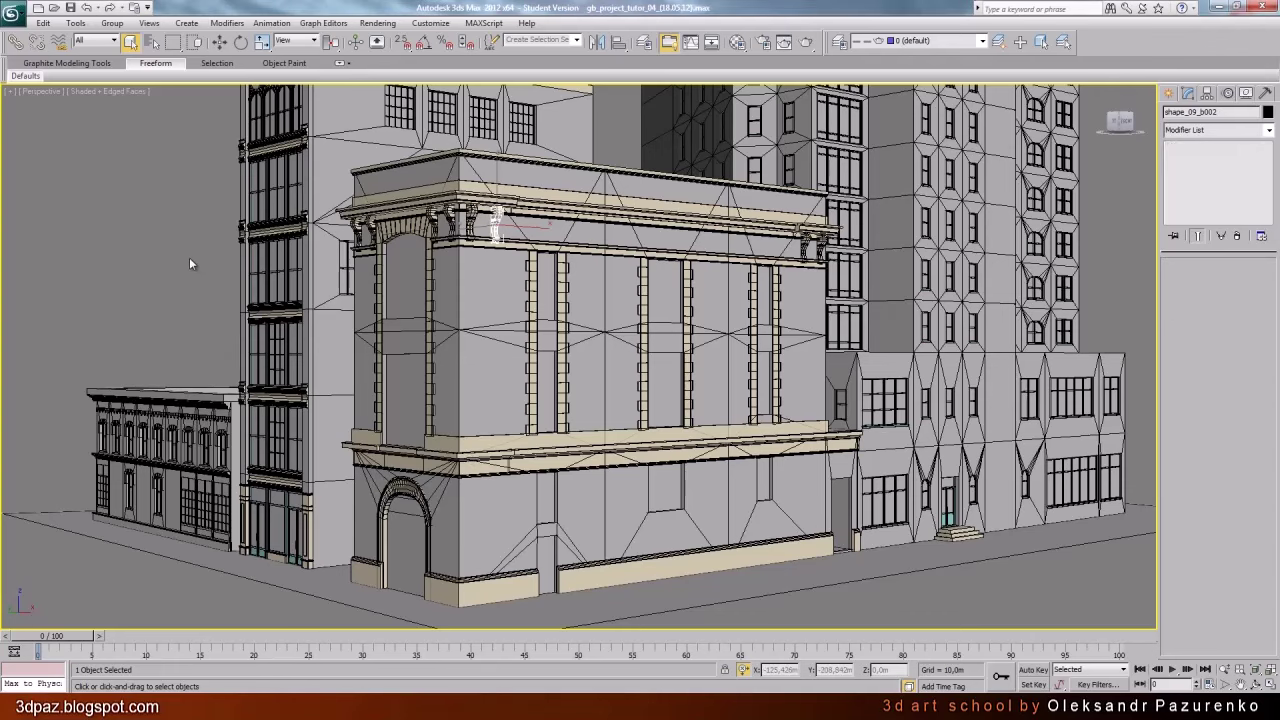
pyautogui.press('F4')
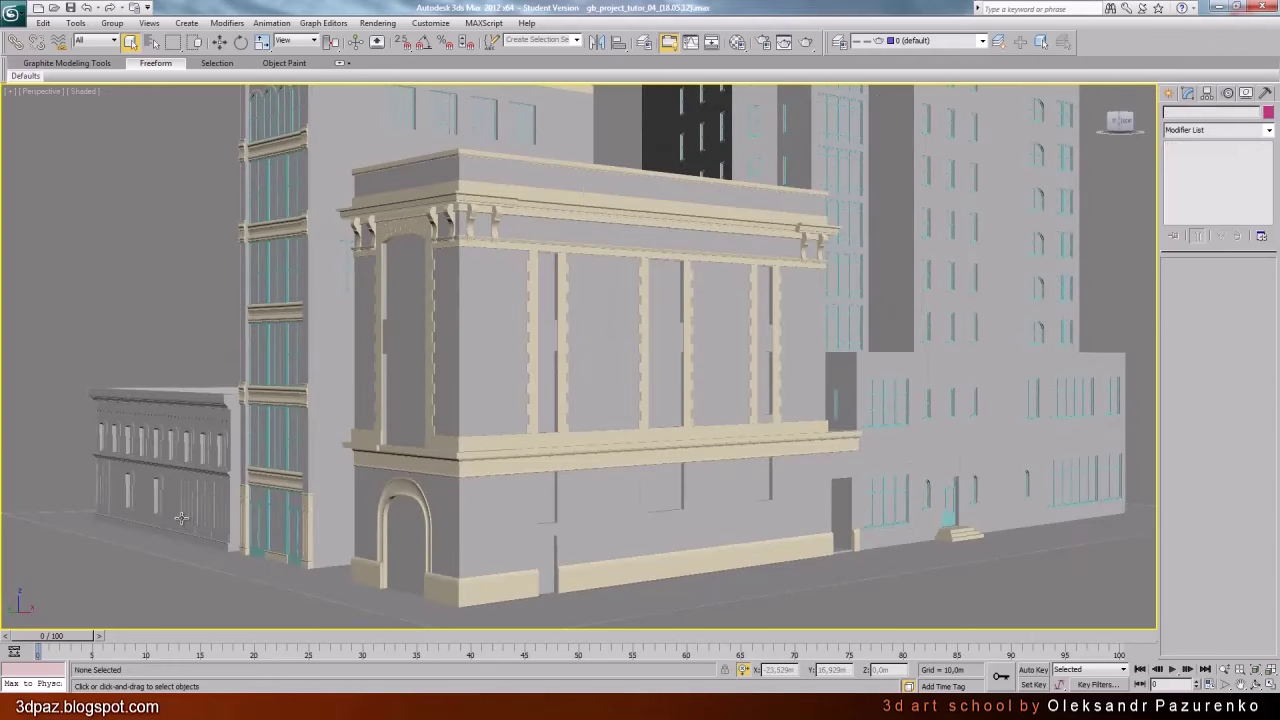
pyautogui.press('F4')
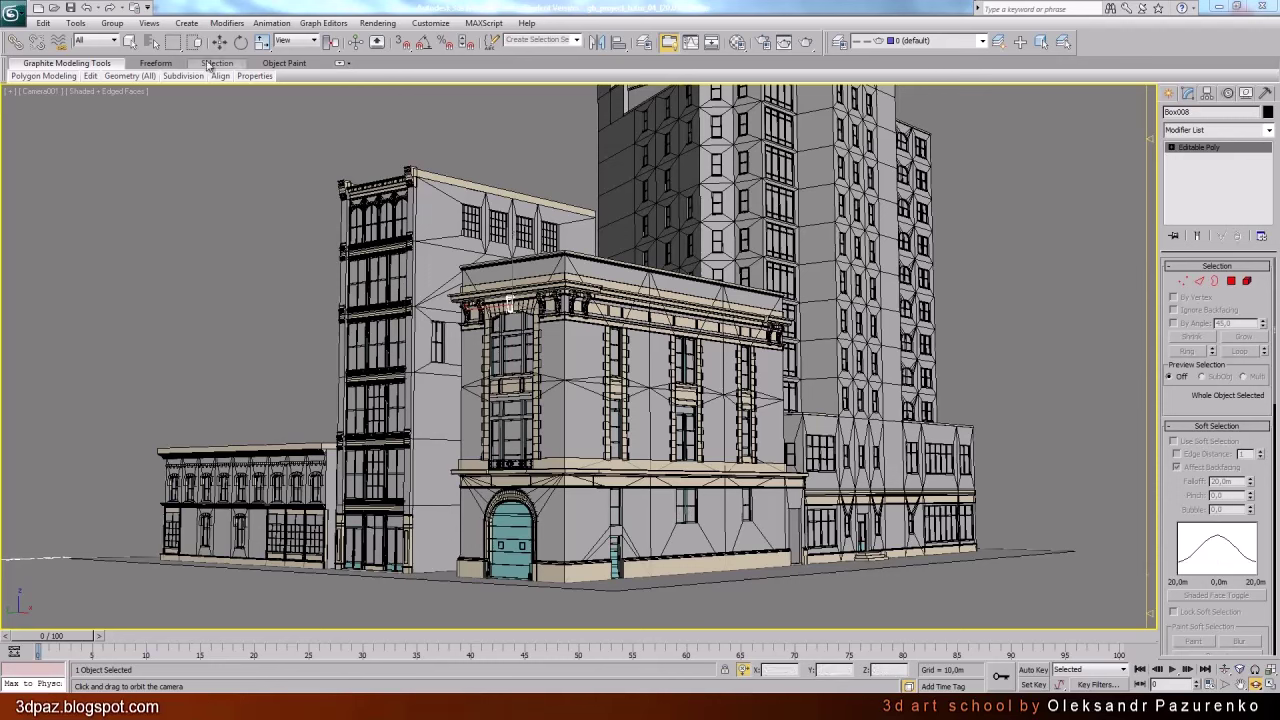
# Switch from the camera to an orbited perspective view and select the keystone above the upper arched window
pyautogui.click(130, 41)
pyautogui.hotkey('ctrl', 'd')
pyautogui.press('p')
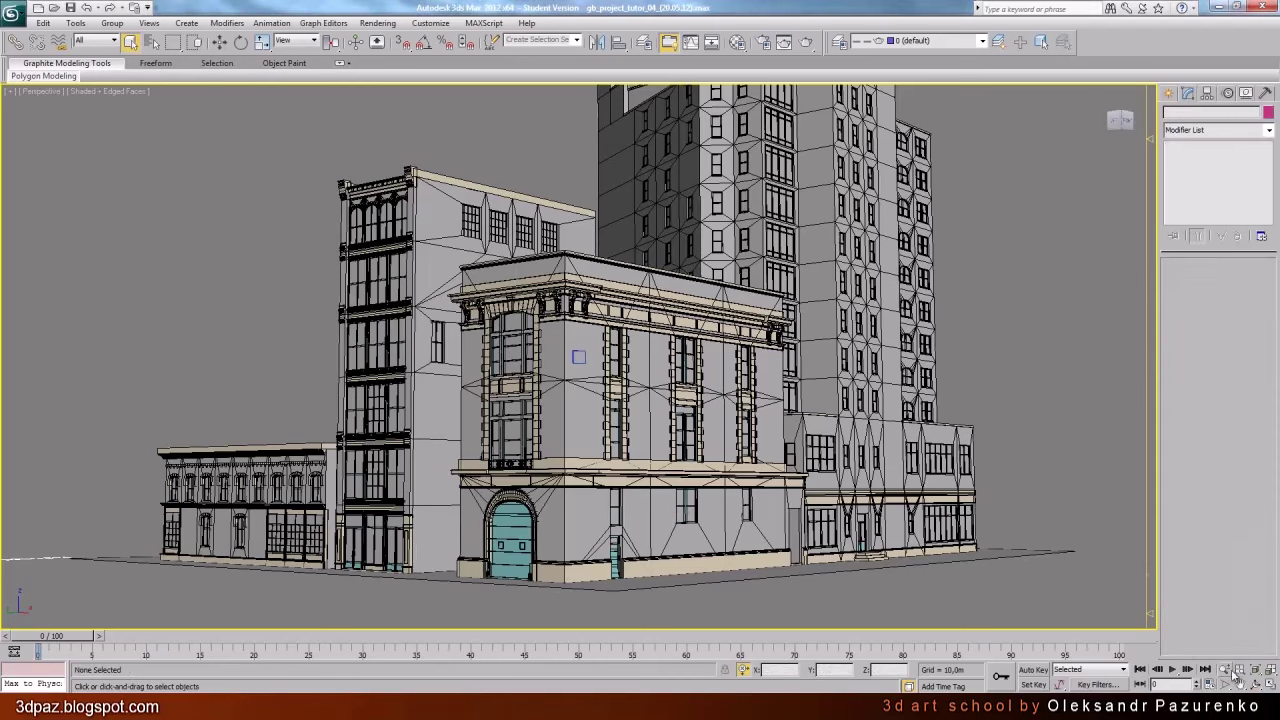
pyautogui.hotkey('ctrl', 'r')
pyautogui.moveTo(580, 364); pyautogui.dragTo(576, 356)
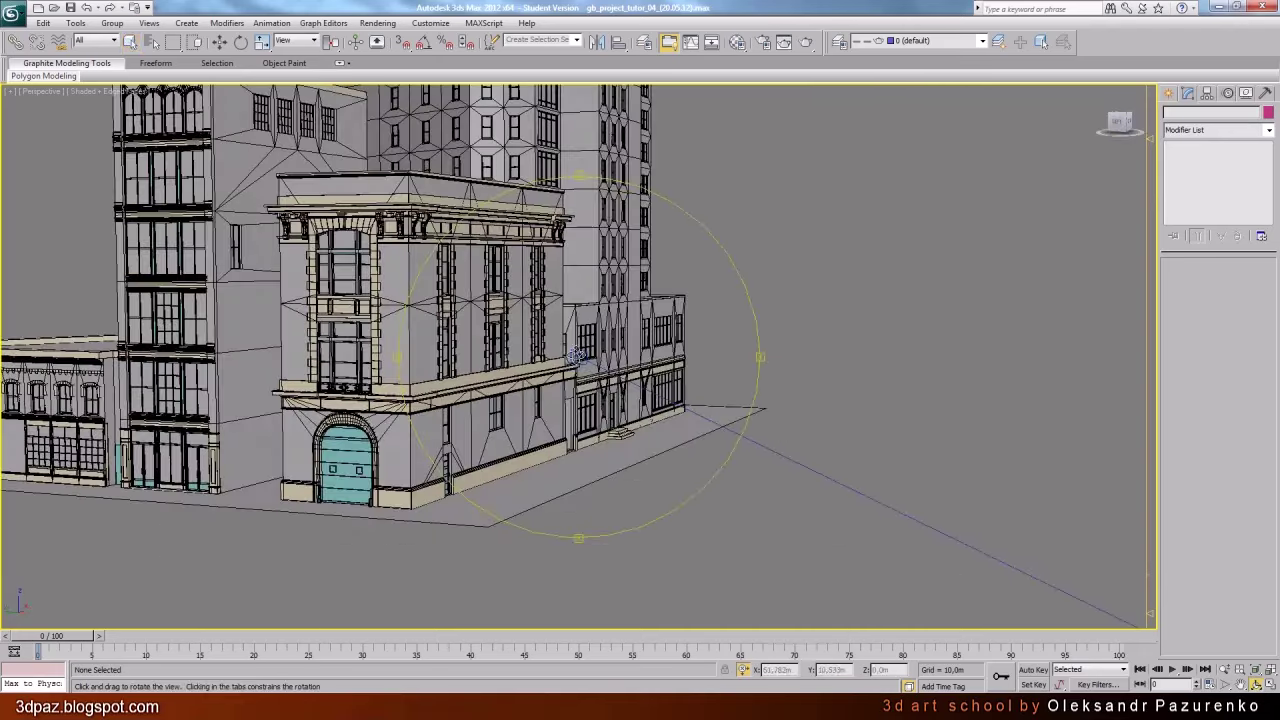
pyautogui.click(130, 42)
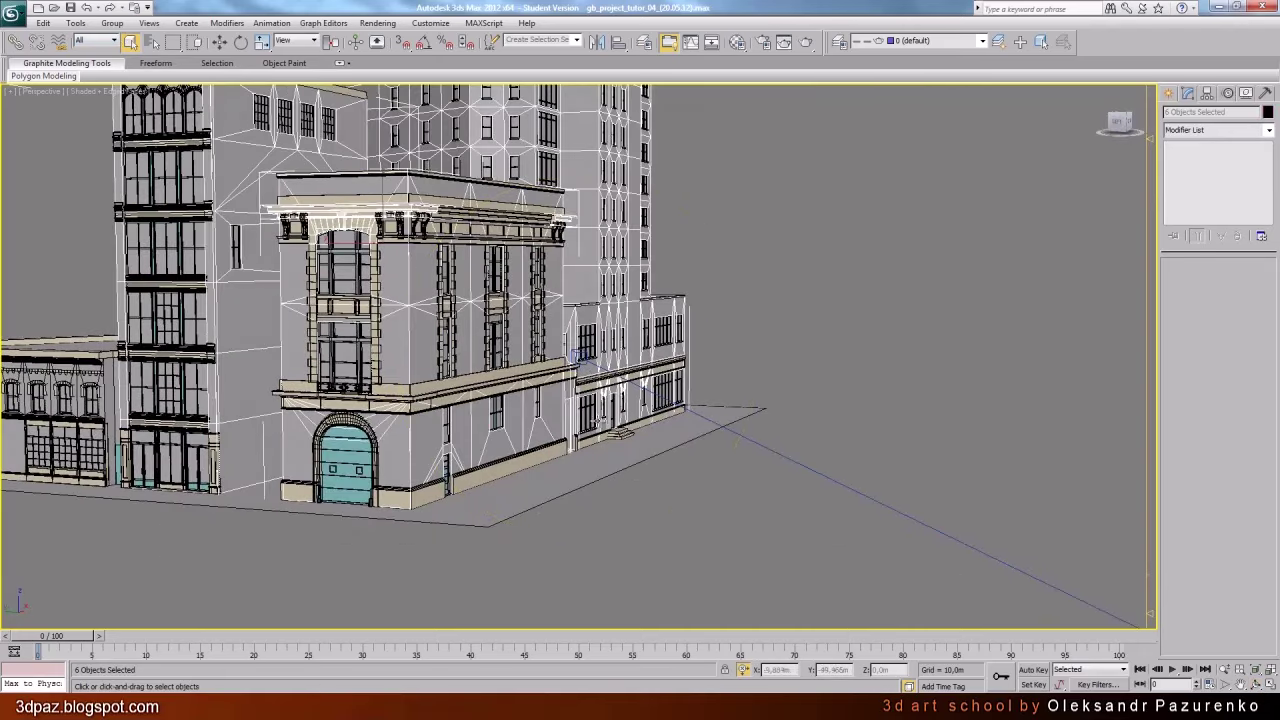
pyautogui.click(575, 357)
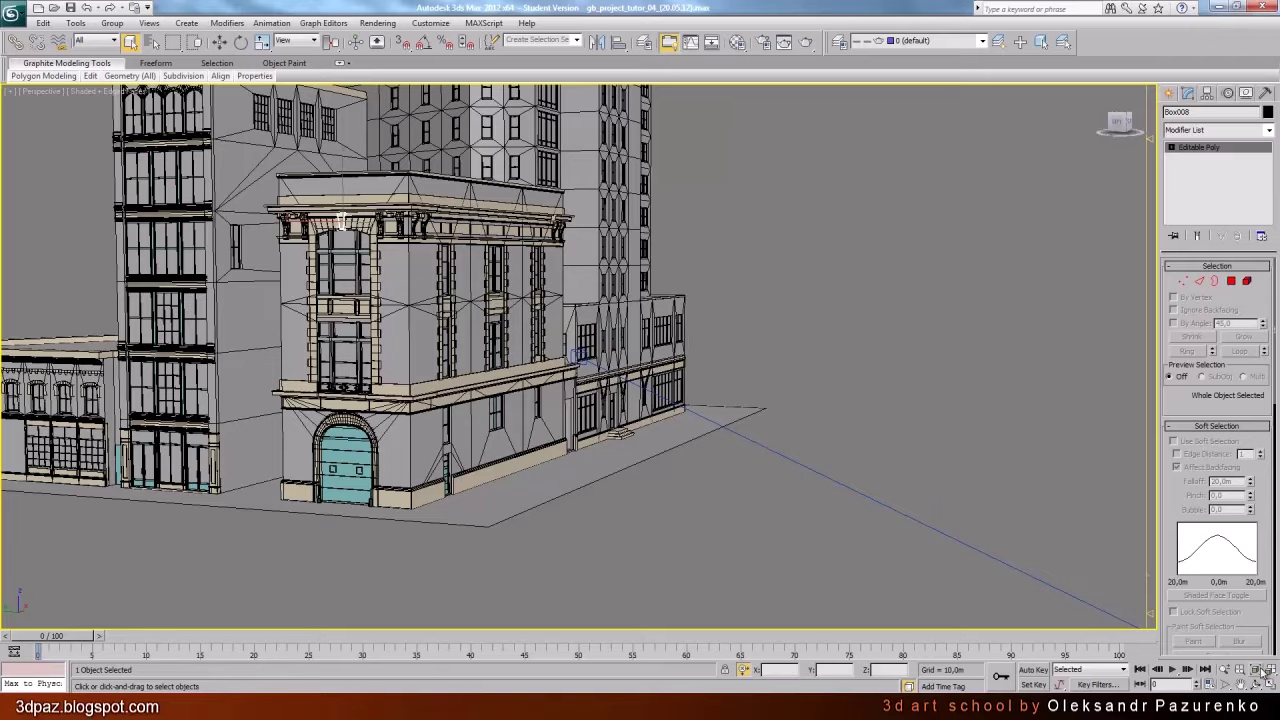
# Isolate the keystone and examine its tapered, panelled shape up close
pyautogui.press('z')
pyautogui.hotkey('ctrl', 'r')
pyautogui.scroll(-5, 644, 394)
pyautogui.moveTo(620, 400); pyautogui.dragTo(663, 414)
pyautogui.hotkey('alt', 'q')
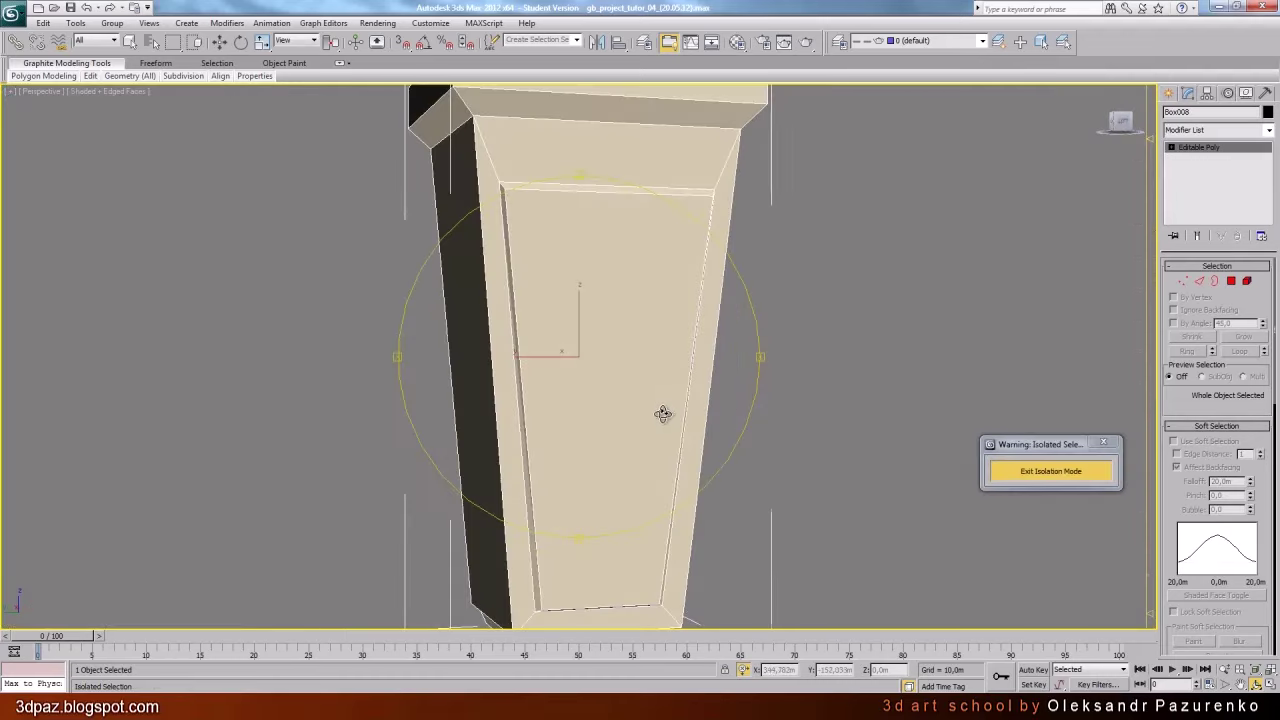
pyautogui.scroll(-5, 660, 420)
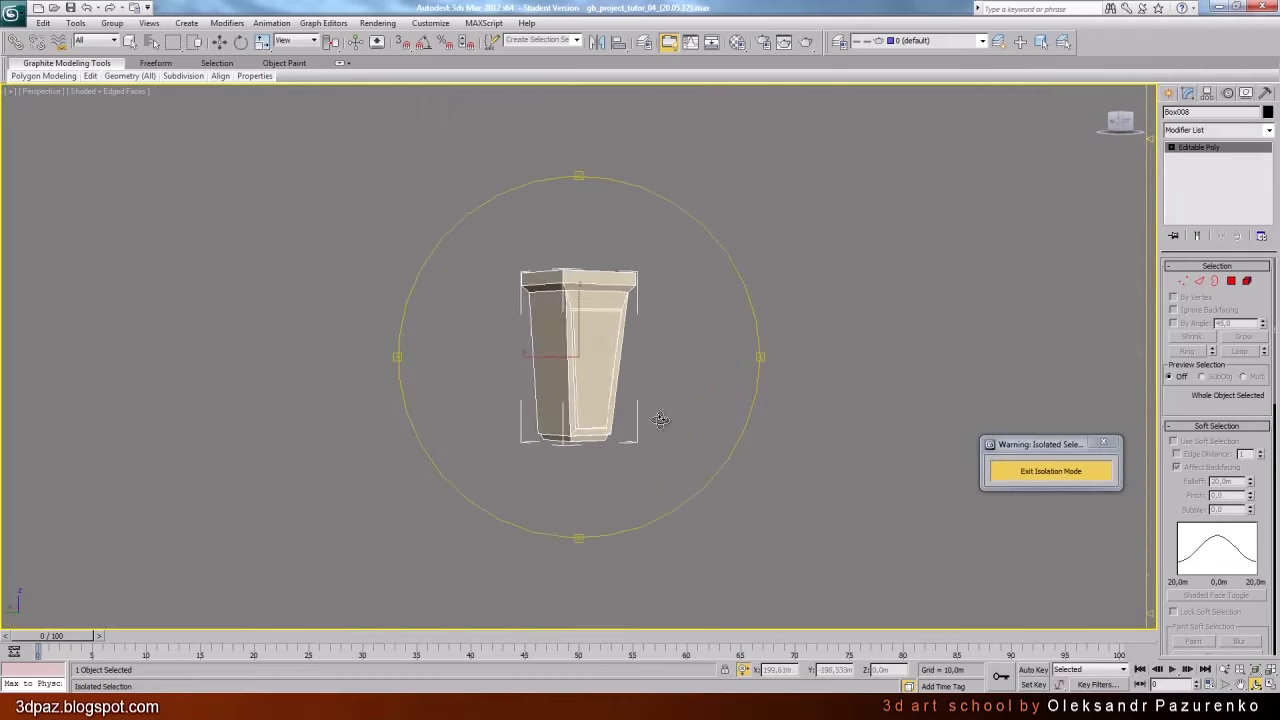
# Exit isolation mode and examine the keystone in place within the window arch and surrounding cornice
pyautogui.click(1011, 474)
pyautogui.moveTo(646, 364); pyautogui.dragTo(700, 354)
pyautogui.scroll(-2, 631, 400)
pyautogui.moveTo(631, 400); pyautogui.dragTo(614, 430)
pyautogui.scroll(-2, 636, 428)
pyautogui.moveTo(614, 430); pyautogui.dragTo(693, 423, button='middle')
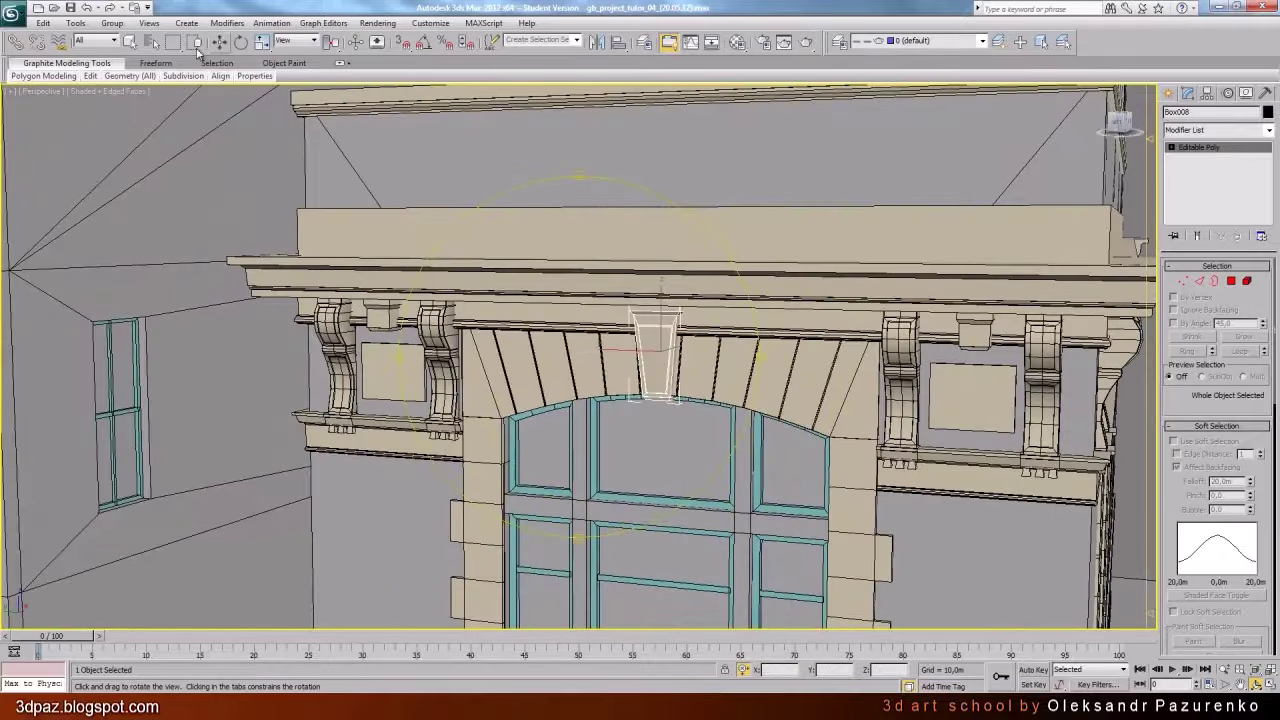
# Select the small block between the two end brackets under the cornice and examine it with the neighbouring ornaments
pyautogui.click(130, 41)
pyautogui.click(380, 318)
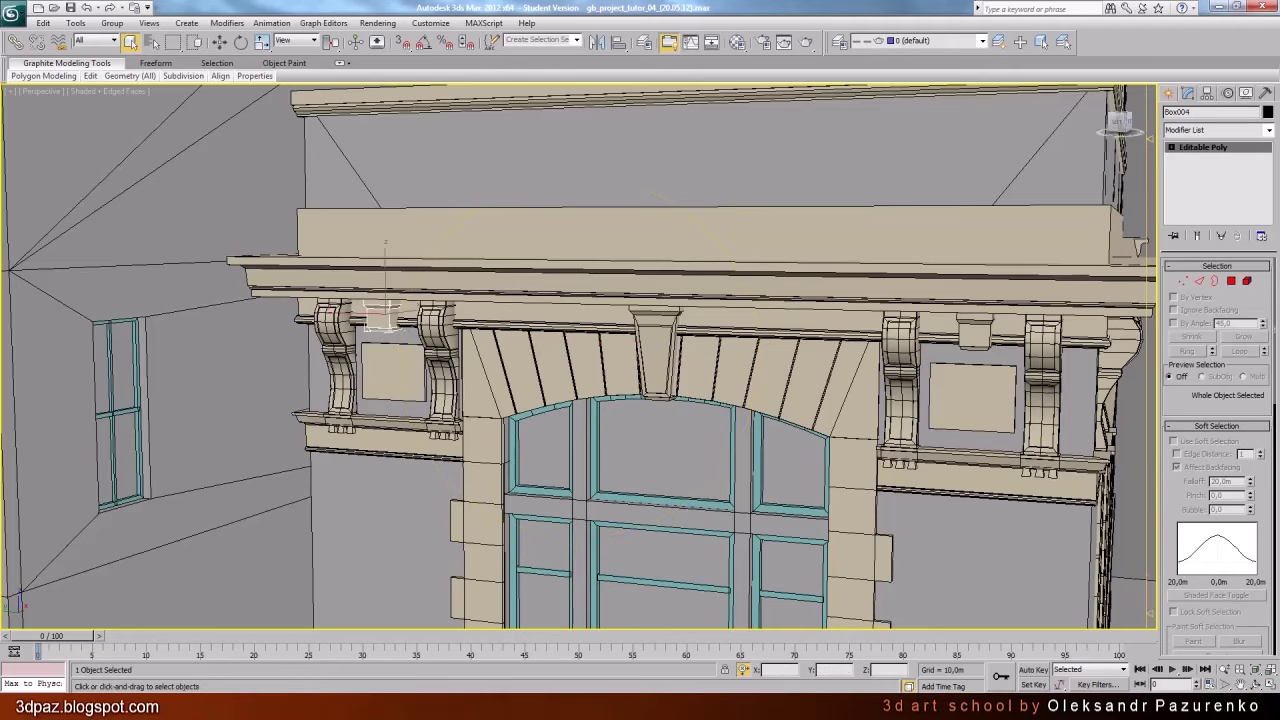
pyautogui.click(1255, 671)
pyautogui.click(1256, 685)
pyautogui.moveTo(630, 391); pyautogui.dragTo(512, 341)
pyautogui.scroll(-5, 660, 398)
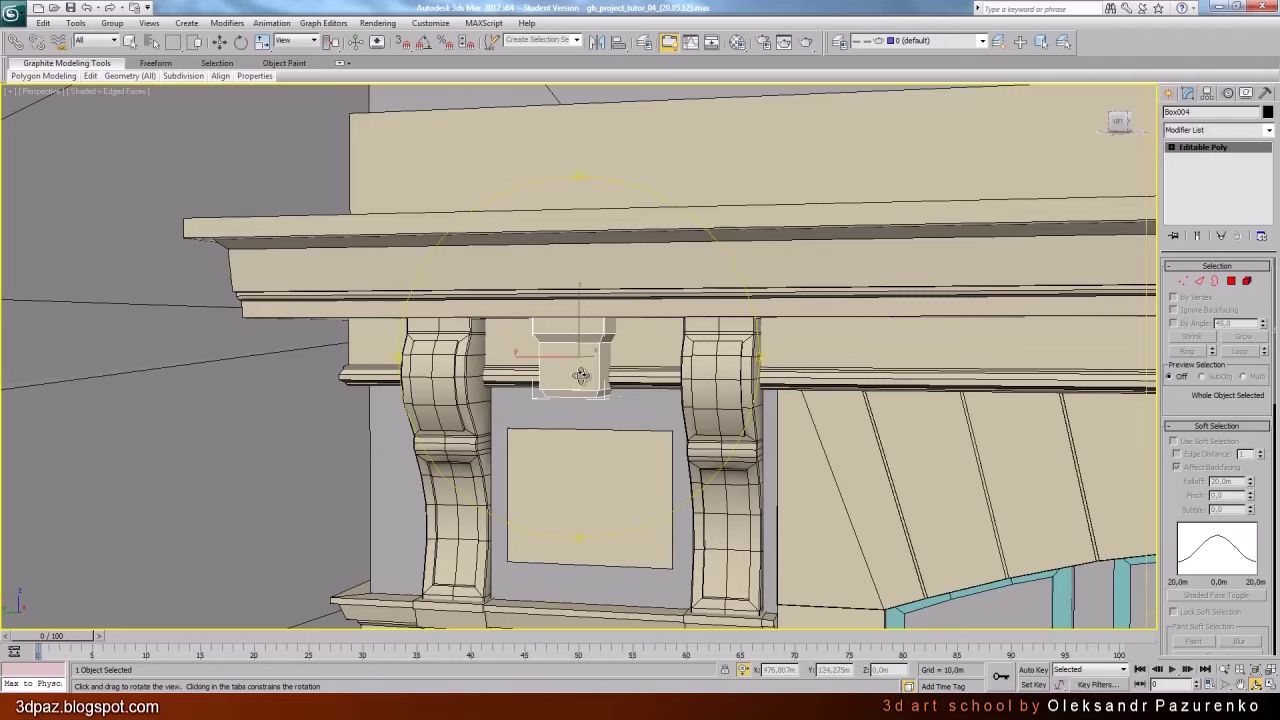
pyautogui.moveTo(581, 375); pyautogui.dragTo(551, 397)
pyautogui.scroll(-3, 657, 391)
pyautogui.moveTo(657, 391); pyautogui.dragTo(600, 380)
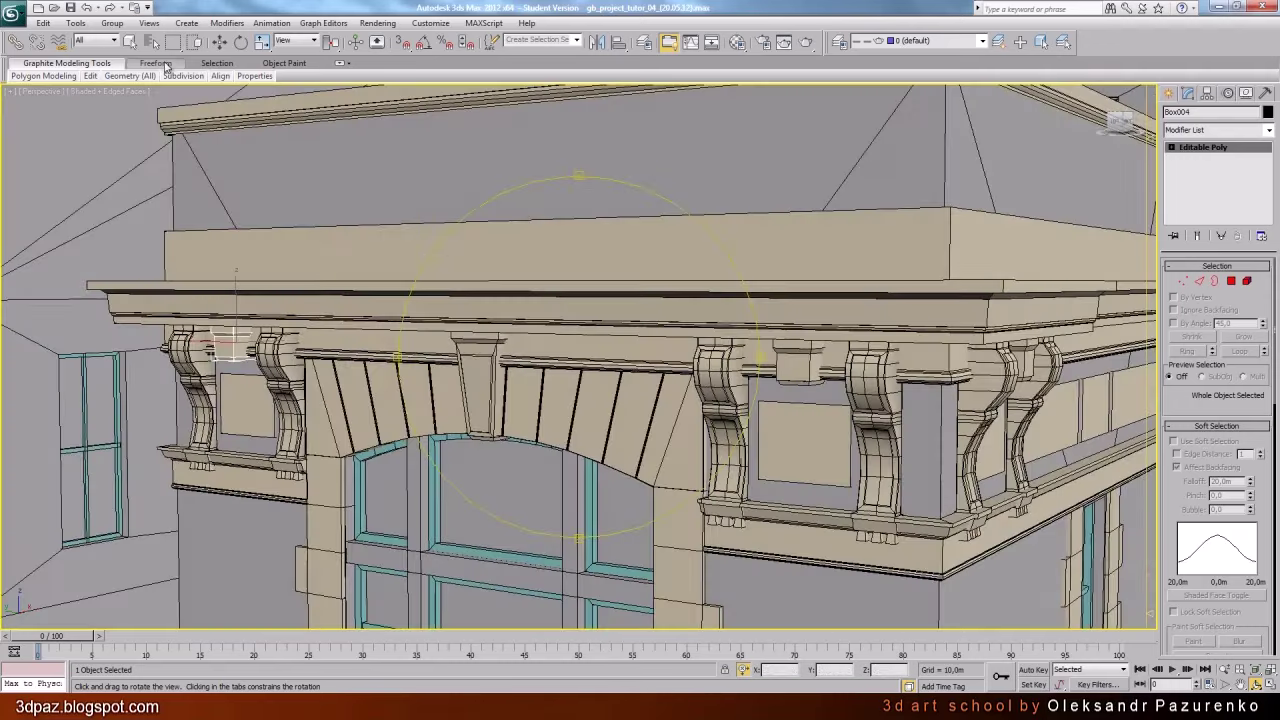
# Select the other small blocks between the bracket pairs one after another, along the front and side cornice
pyautogui.click(129, 41)
pyautogui.click(812, 368)
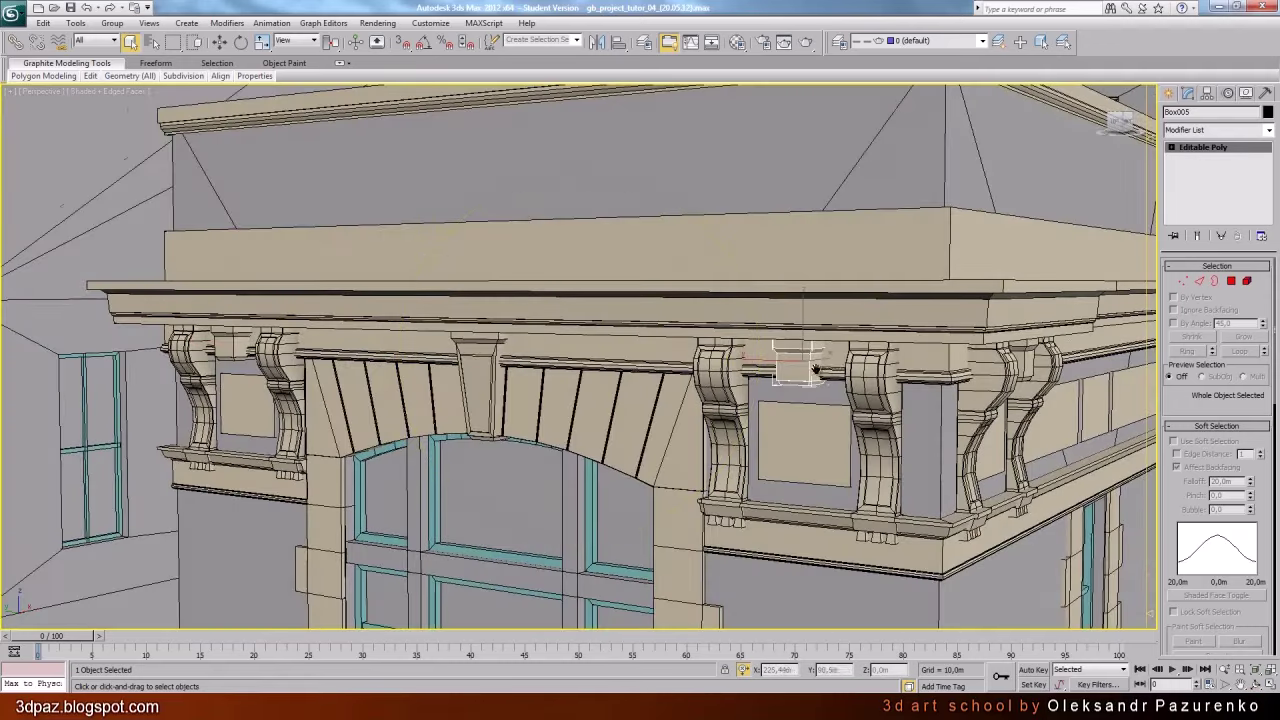
pyautogui.moveTo(816, 369); pyautogui.dragTo(646, 369, button='middle')
pyautogui.click(588, 334)
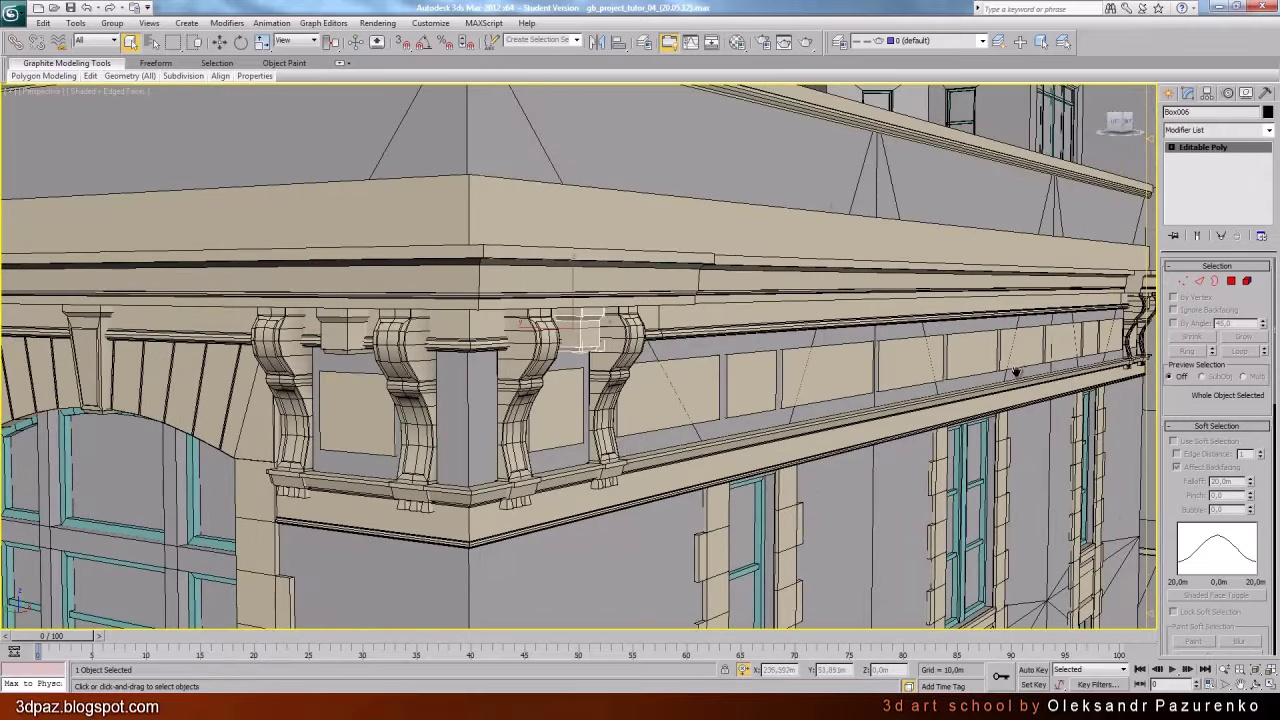
pyautogui.moveTo(1016, 371); pyautogui.dragTo(641, 375, button='middle')
pyautogui.click(763, 313)
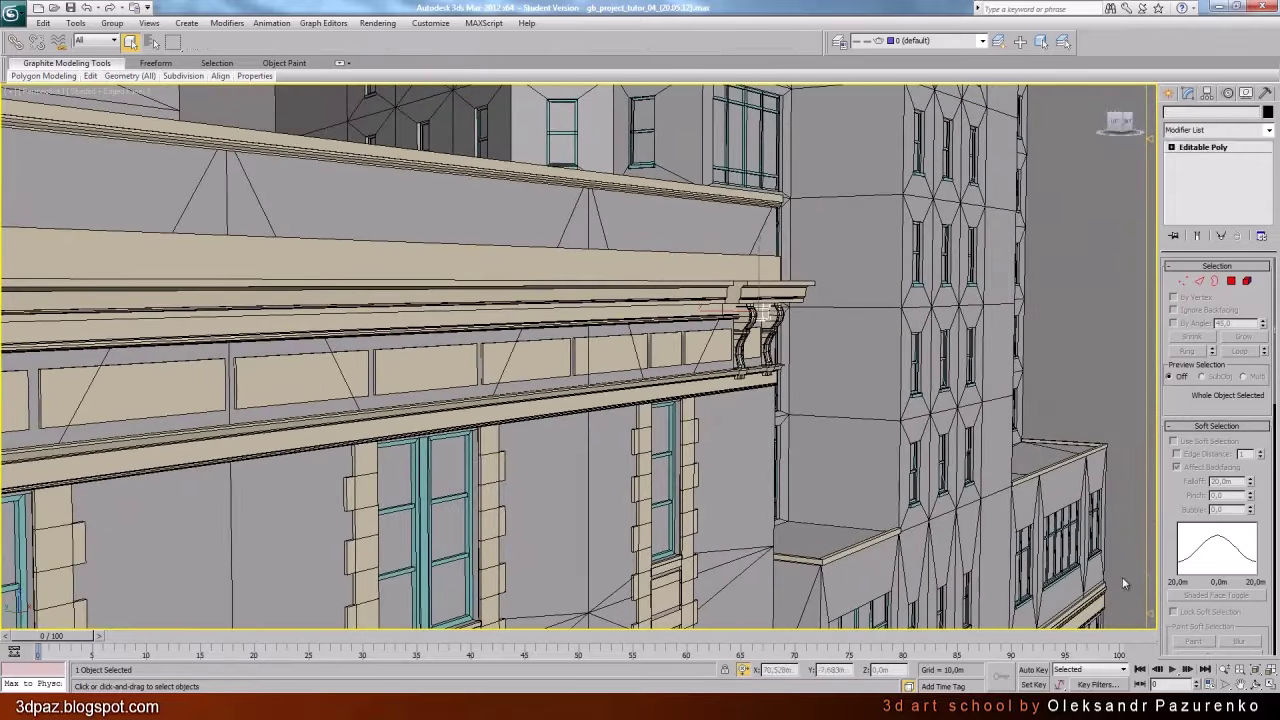
# Focus on the block at the far end of the side cornice and review the ornaments back to the front corner
pyautogui.click(1256, 669)
pyautogui.click(1256, 684)
pyautogui.moveTo(760, 403); pyautogui.dragTo(650, 414)
pyautogui.scroll(-5, 587, 403)
pyautogui.scroll(-4, 587, 402)
pyautogui.scroll(-4, 600, 410)
pyautogui.moveTo(600, 410); pyautogui.dragTo(1062, 408, button='middle')
pyautogui.moveTo(554, 417); pyautogui.dragTo(1090, 415, button='middle')
pyautogui.moveTo(594, 365); pyautogui.dragTo(640, 378)
pyautogui.moveTo(640, 378); pyautogui.dragTo(443, 298, button='middle')
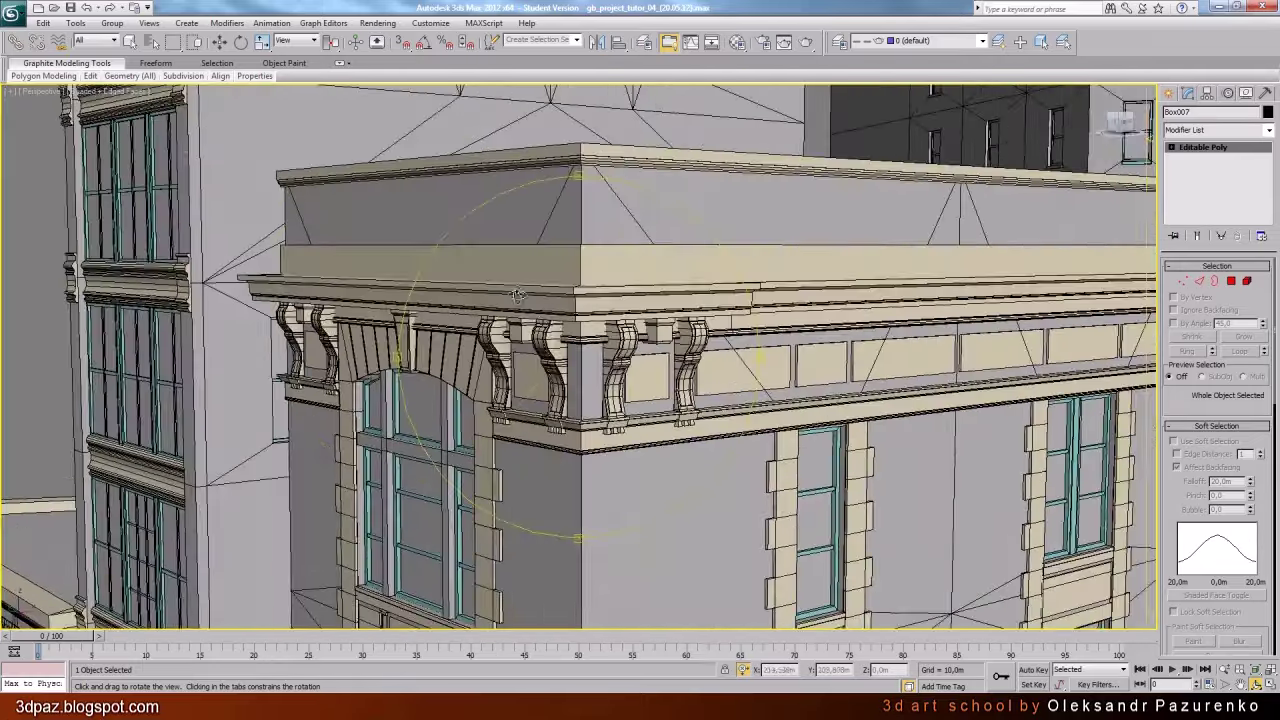
# Select the panelled frieze band under the cornice and examine its recessed panels along the side facade
pyautogui.click(130, 42)
pyautogui.click(820, 360)
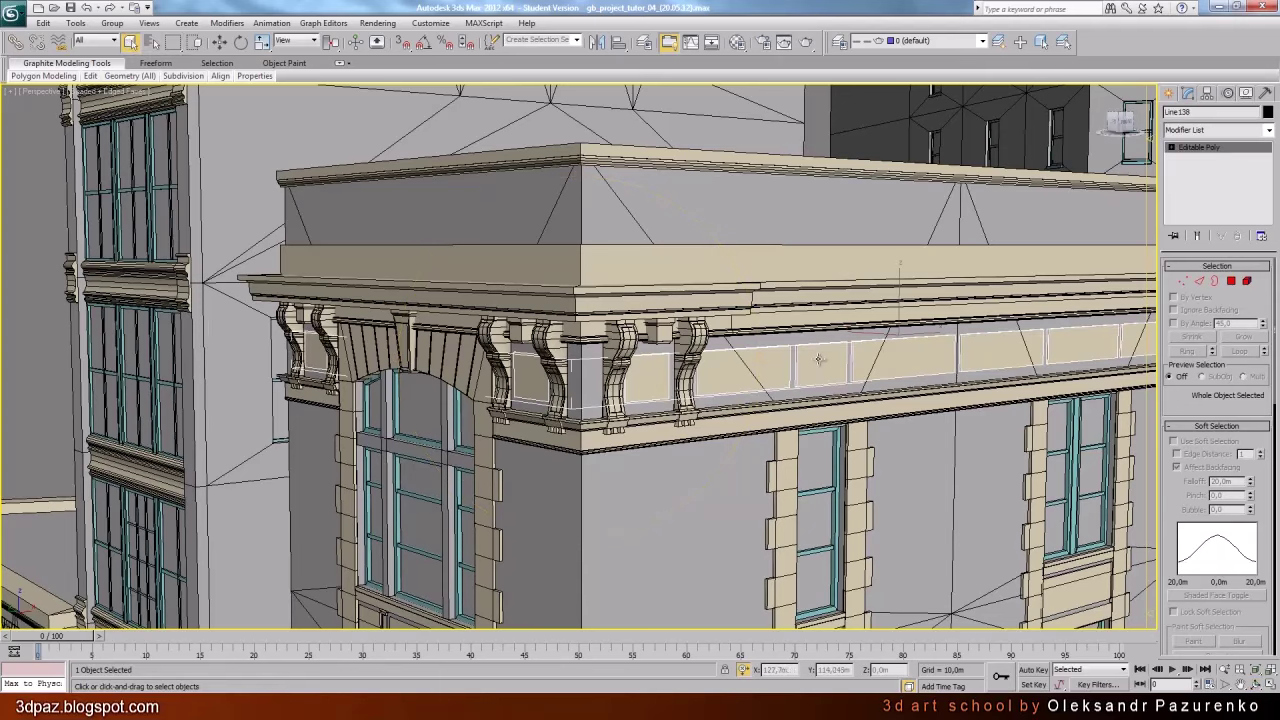
pyautogui.moveTo(928, 386); pyautogui.dragTo(697, 384, button='middle')
pyautogui.click(1256, 684)
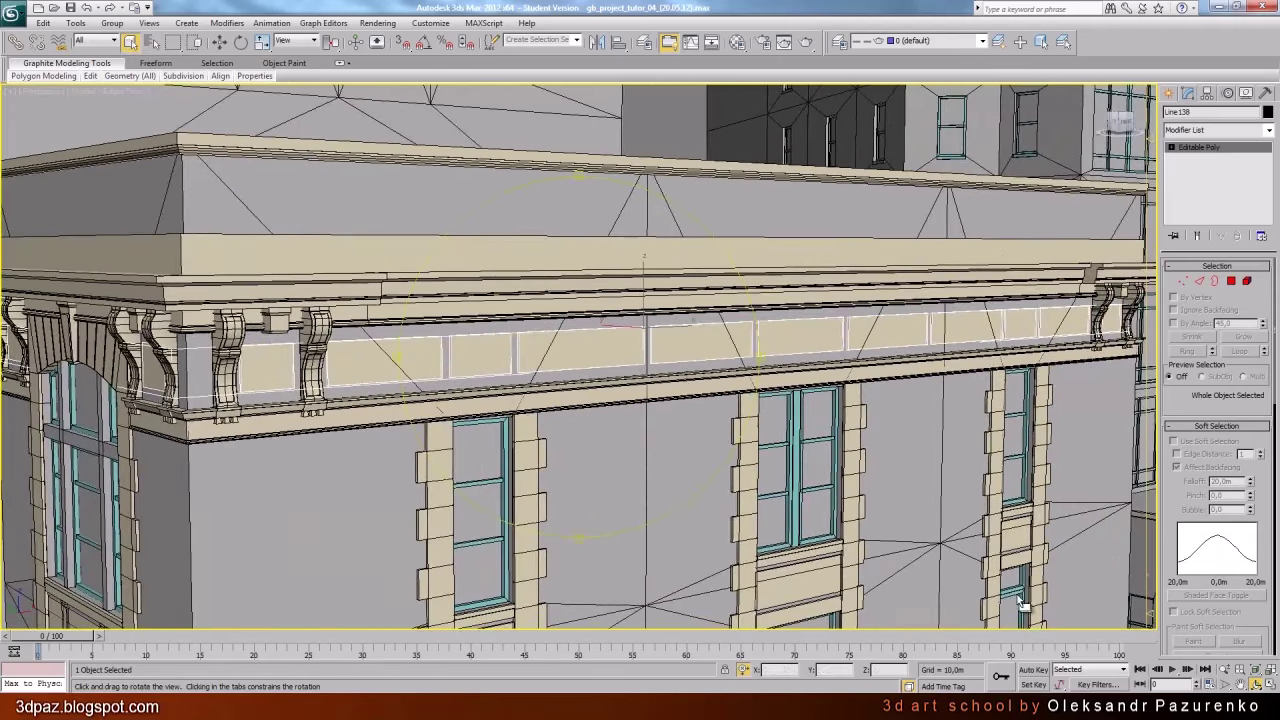
pyautogui.moveTo(690, 410); pyautogui.dragTo(552, 401)
pyautogui.scroll(-3, 572, 401)
pyautogui.moveTo(647, 395); pyautogui.dragTo(618, 402, button='middle')
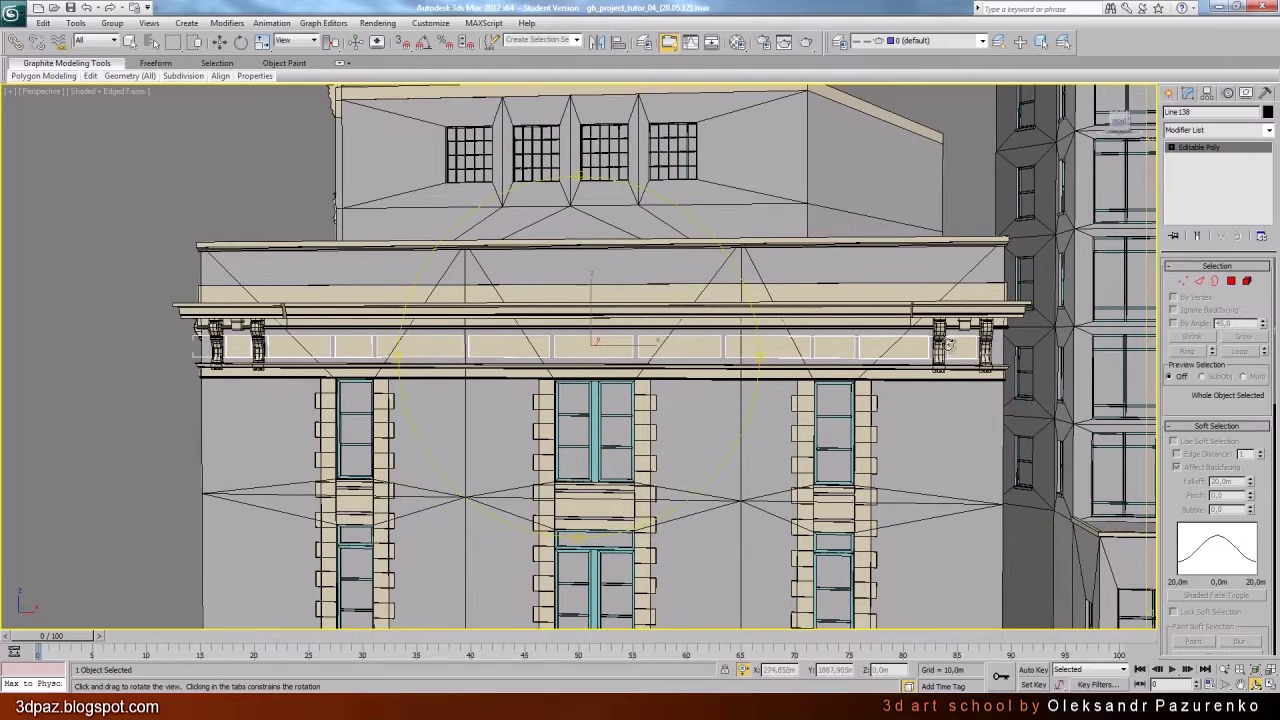
# Follow the selected frieze around the building and examine its panel between the brackets beside the arched window
pyautogui.moveTo(500, 355); pyautogui.dragTo(925, 376)
pyautogui.scroll(4, 670, 330)
pyautogui.scroll(4, 760, 391)
pyautogui.moveTo(760, 391); pyautogui.dragTo(549, 398, button='middle')
pyautogui.scroll(1, 563, 391)
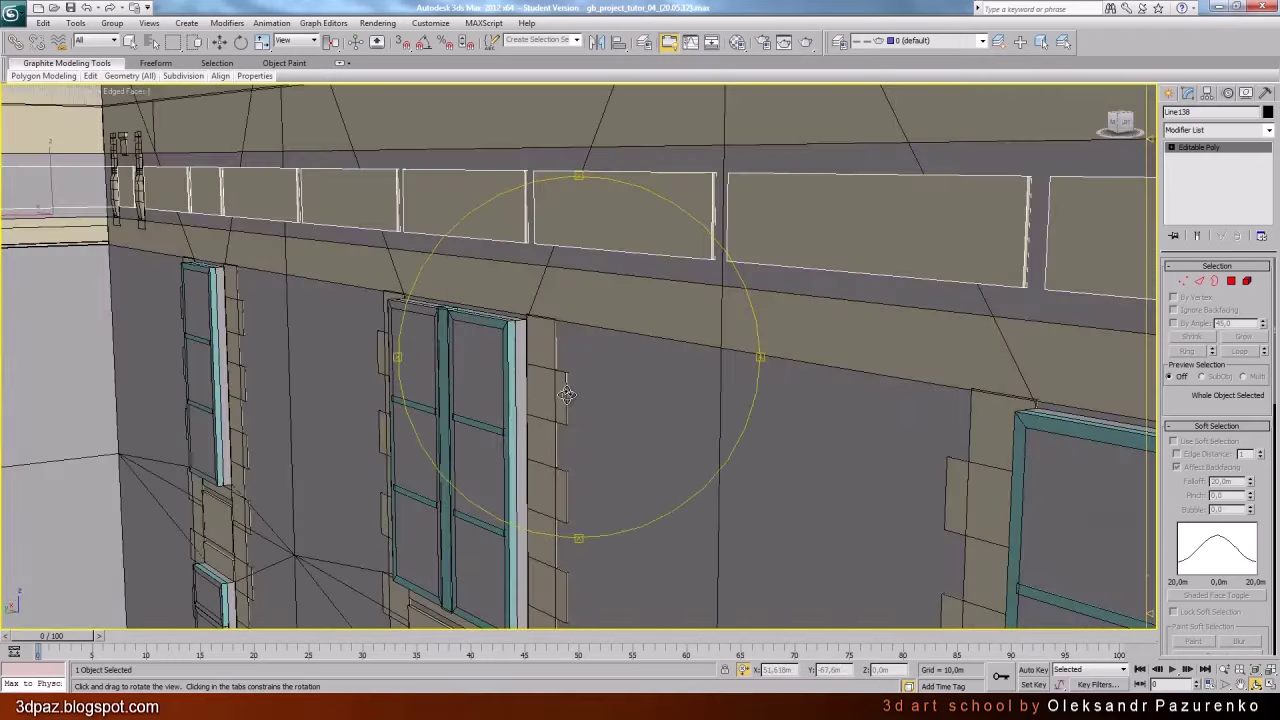
pyautogui.scroll(-1, 563, 391)
pyautogui.click(1222, 669)
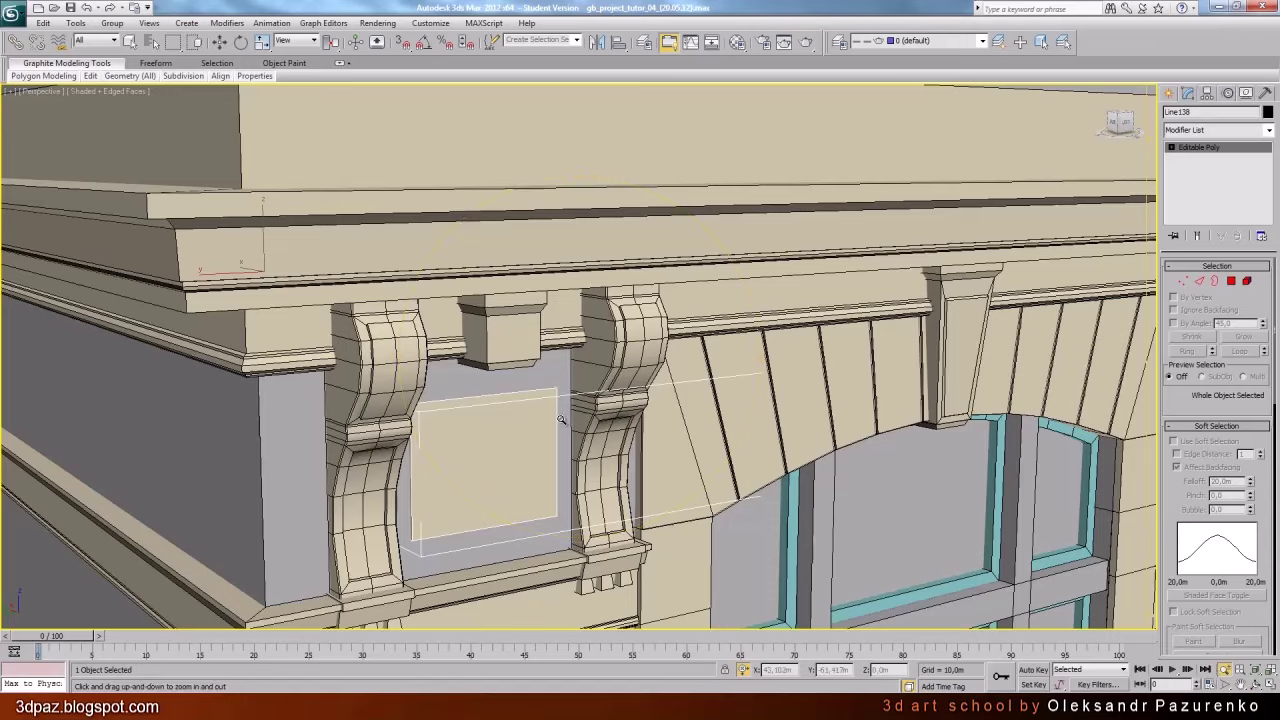
pyautogui.scroll(5, 563, 414)
pyautogui.scroll(-6, 537, 400)
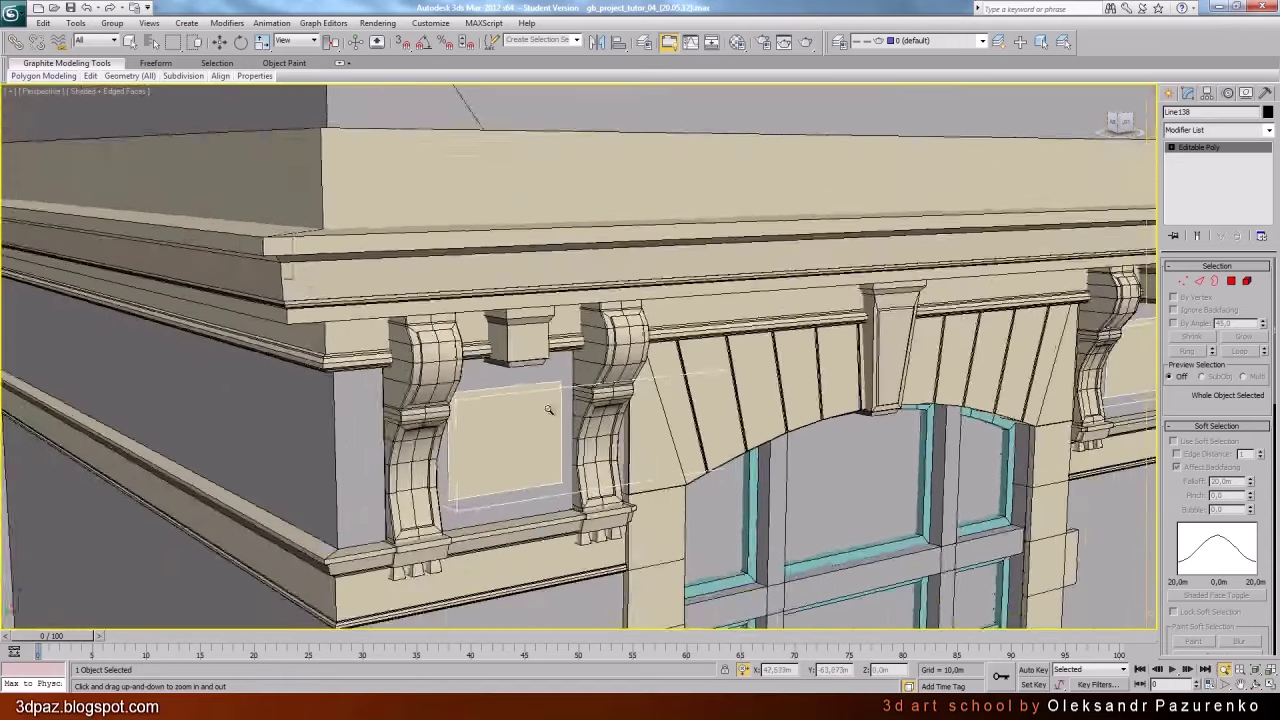
# Review the finished cornice with its brackets and frieze in the context of the whole corner building
pyautogui.click(1255, 684)
pyautogui.moveTo(648, 370); pyautogui.dragTo(574, 364)
pyautogui.scroll(-4, 574, 364)
pyautogui.moveTo(574, 364); pyautogui.dragTo(620, 357, button='middle')
pyautogui.moveTo(620, 357)
pyautogui.mouseDown()
pyautogui.moveTo(594, 349)
pyautogui.moveTo(606, 349)
pyautogui.mouseUp()
pyautogui.click(130, 41)
pyautogui.moveTo(645, 338); pyautogui.dragTo(666, 319, button='middle')
pyautogui.scroll(-4, 666, 319)
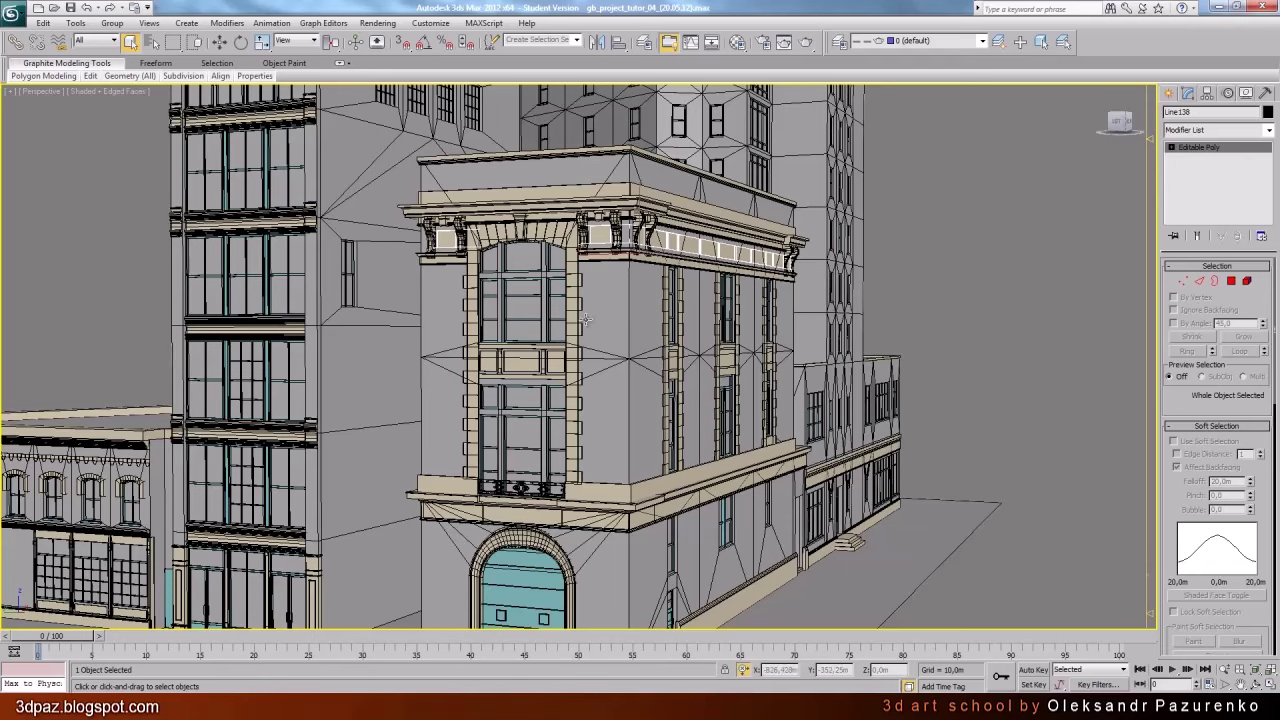
pyautogui.scroll(3, 553, 325)
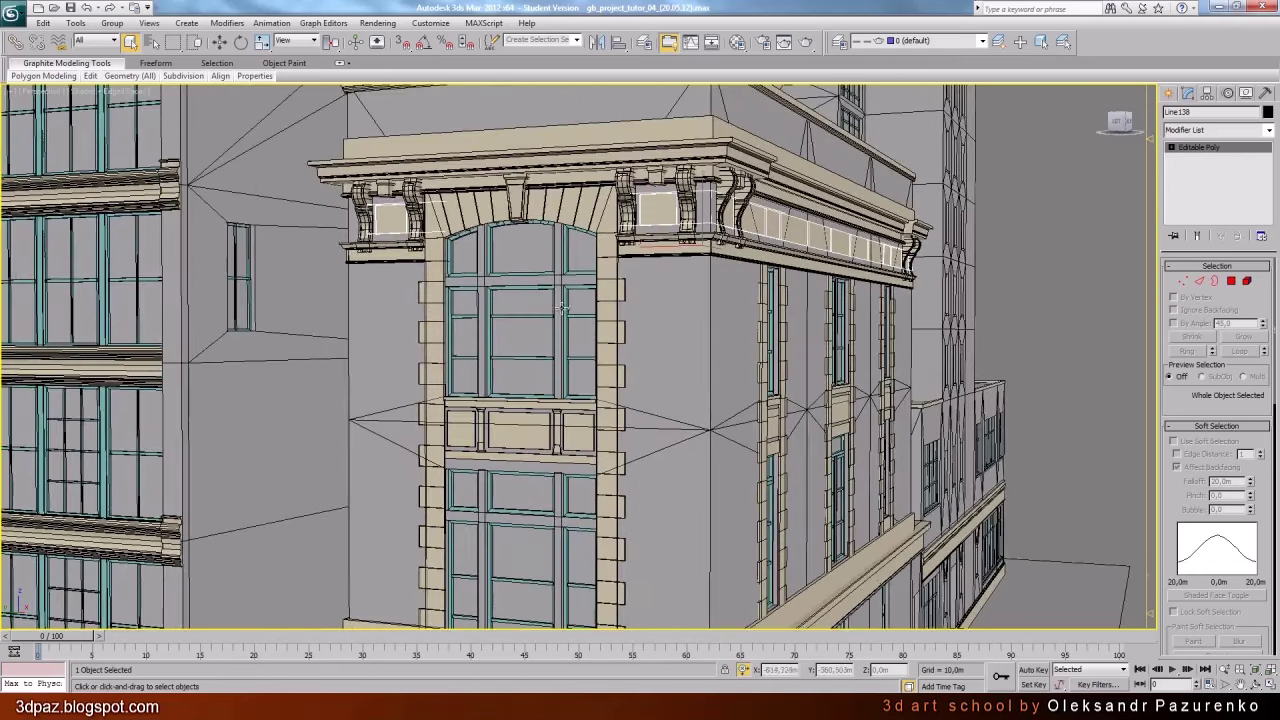
# Select the frame of the tall arched front window and examine the window bay from the front
pyautogui.click(583, 314)
pyautogui.moveTo(672, 354); pyautogui.dragTo(666, 300, button='middle')
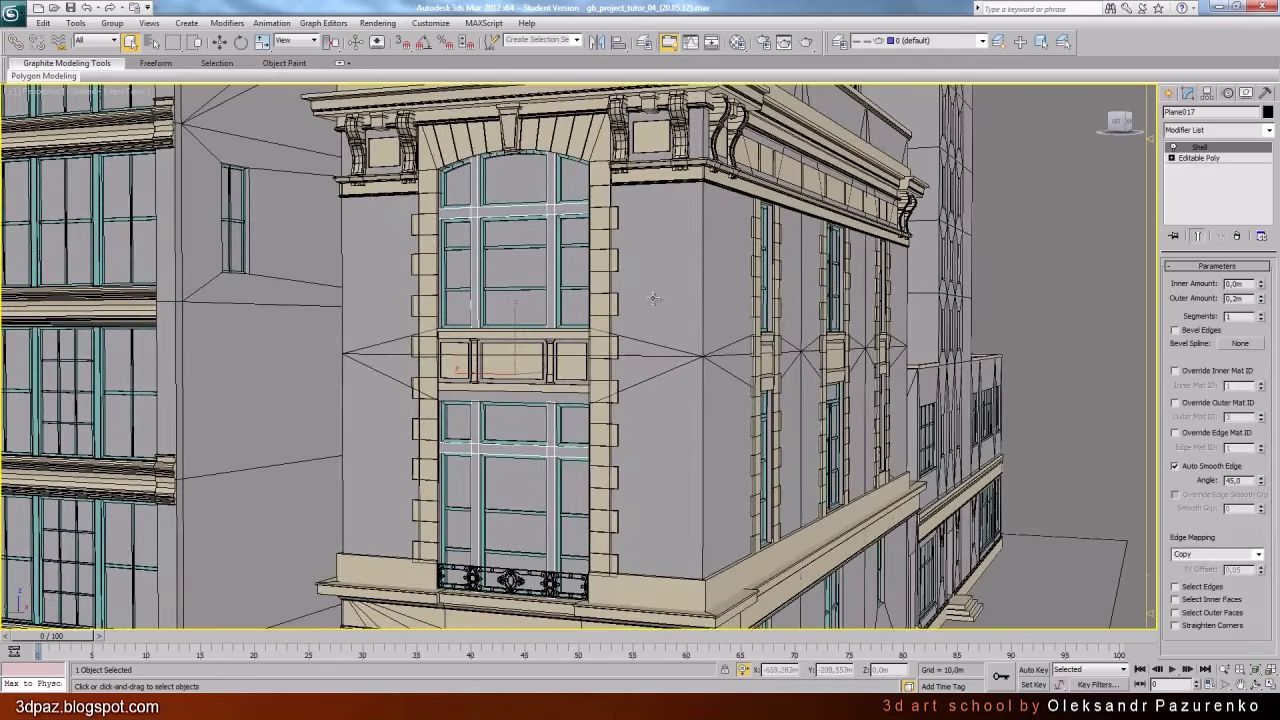
pyautogui.click(1257, 670)
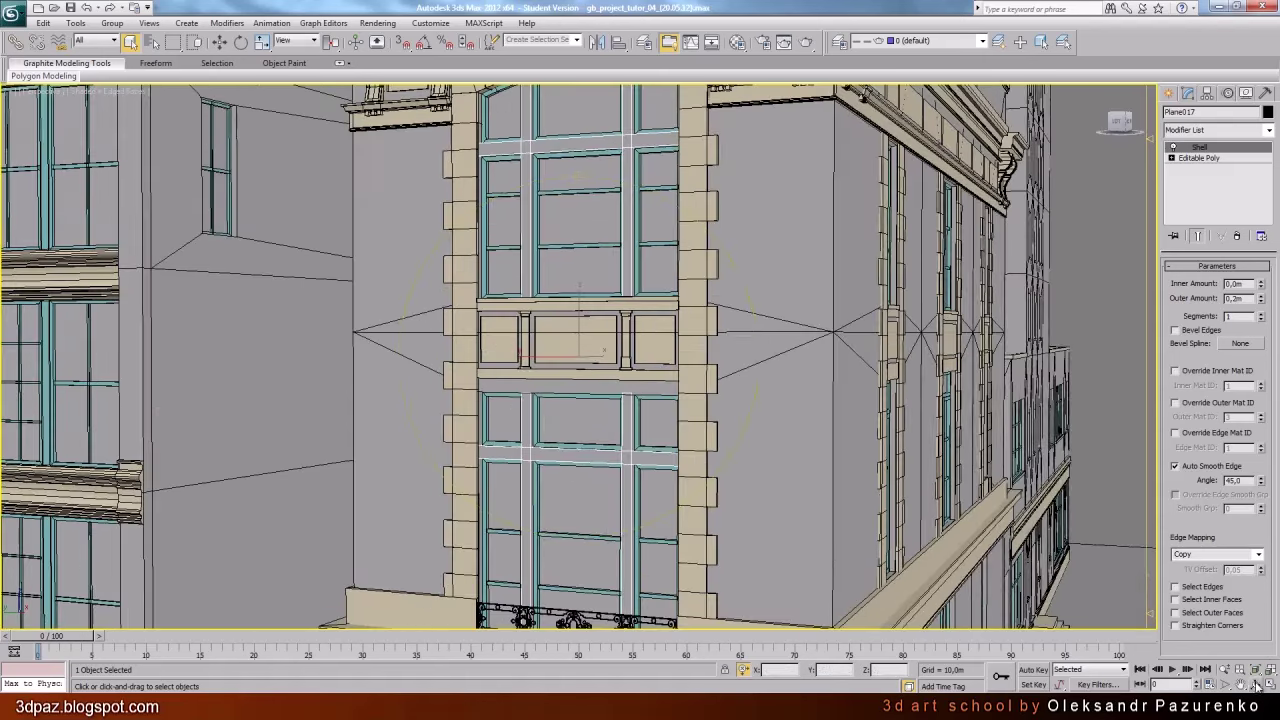
pyautogui.click(1255, 684)
pyautogui.moveTo(700, 365); pyautogui.dragTo(652, 306)
pyautogui.moveTo(652, 306); pyautogui.dragTo(645, 393, button='middle')
pyautogui.scroll(3, 645, 393)
pyautogui.moveTo(645, 392)
pyautogui.mouseDown()
pyautogui.moveTo(609, 394)
pyautogui.moveTo(606, 377)
pyautogui.moveTo(631, 385)
pyautogui.mouseUp()
pyautogui.scroll(-4, 630, 385)
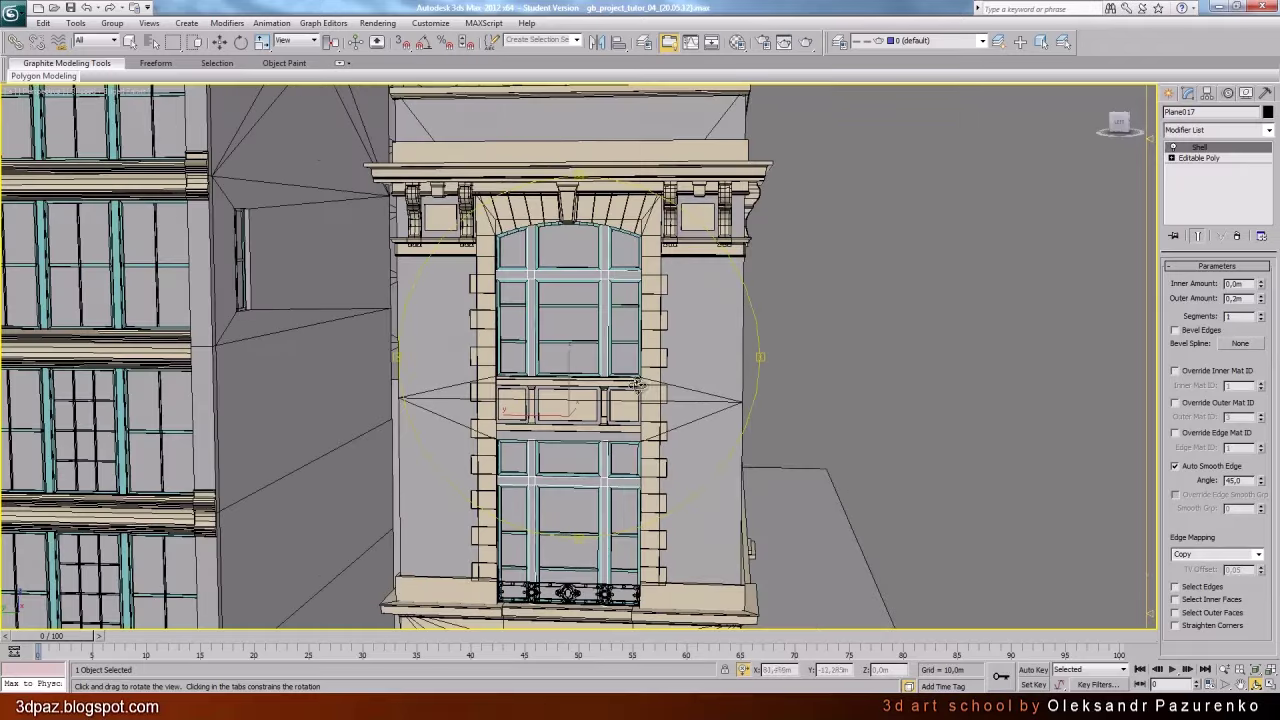
# Examine the ground floor of the front facade, from the window railing down to the arched garage door
pyautogui.moveTo(652, 377); pyautogui.dragTo(686, 303, button='middle')
pyautogui.moveTo(669, 403); pyautogui.dragTo(669, 243, button='middle')
pyautogui.moveTo(630, 362); pyautogui.dragTo(628, 358, button='middle')
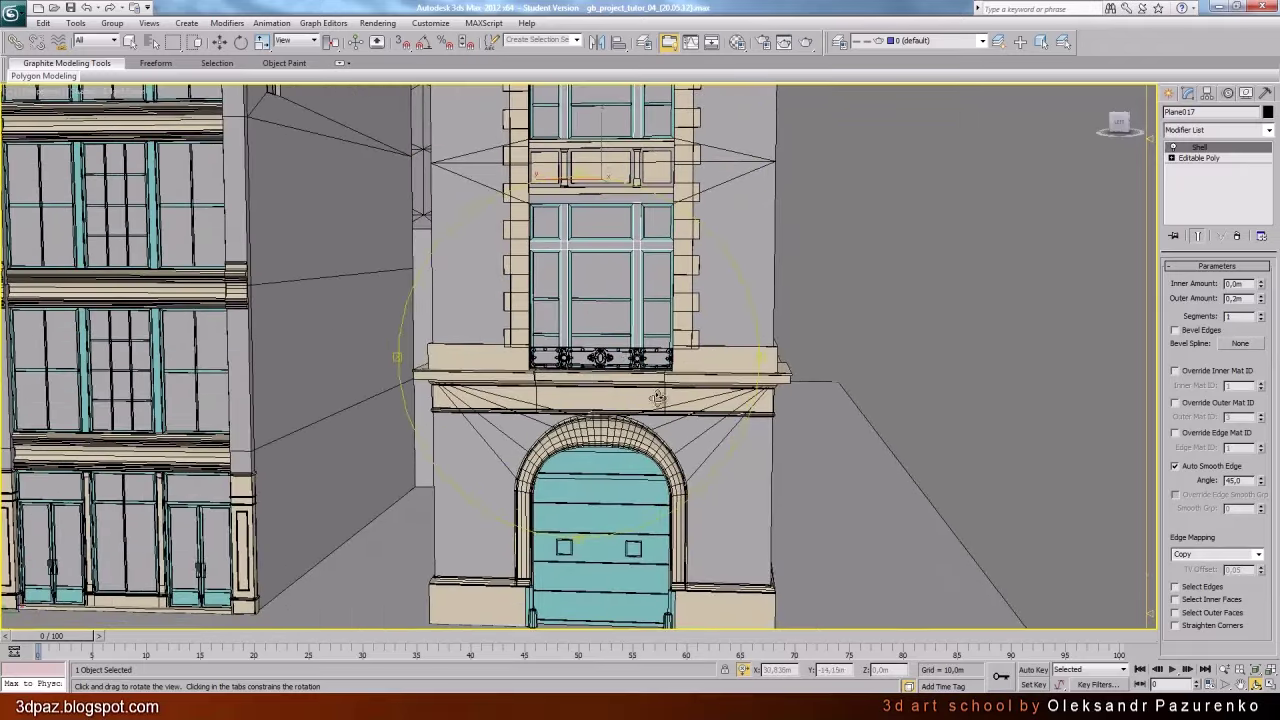
pyautogui.moveTo(658, 398); pyautogui.dragTo(731, 319)
pyautogui.scroll(10, 731, 319)
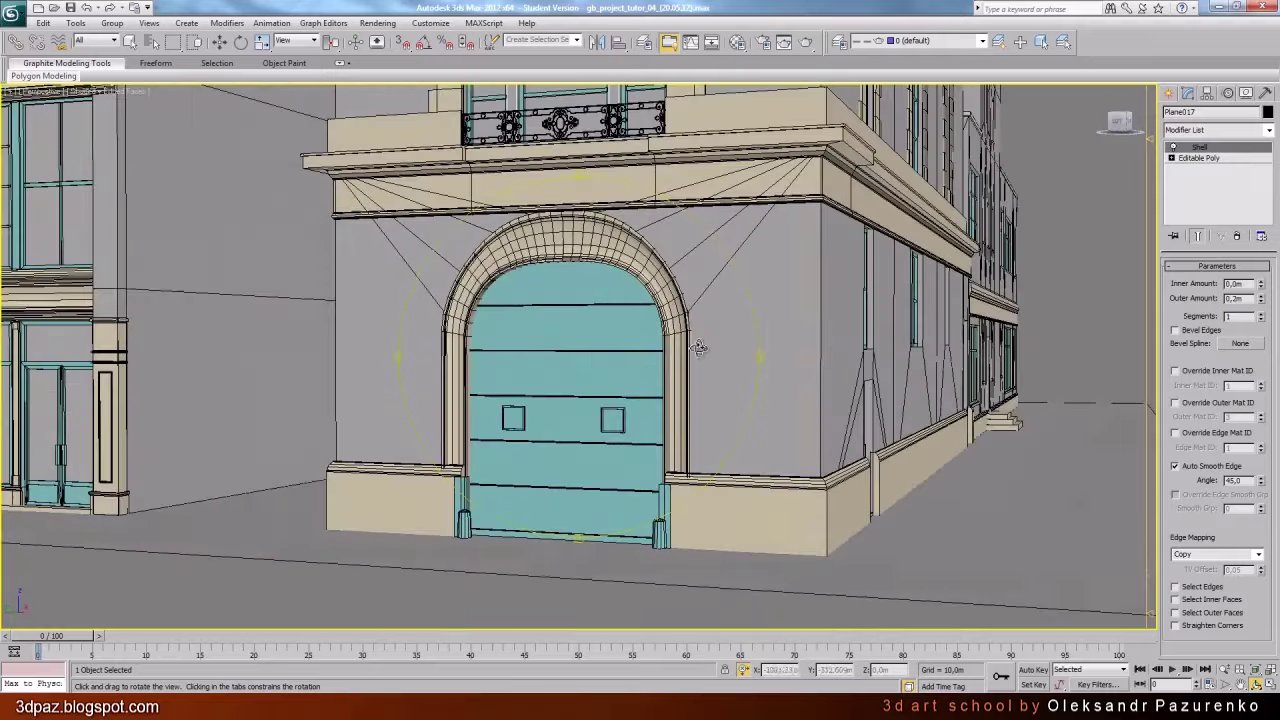
pyautogui.scroll(4, 678, 365)
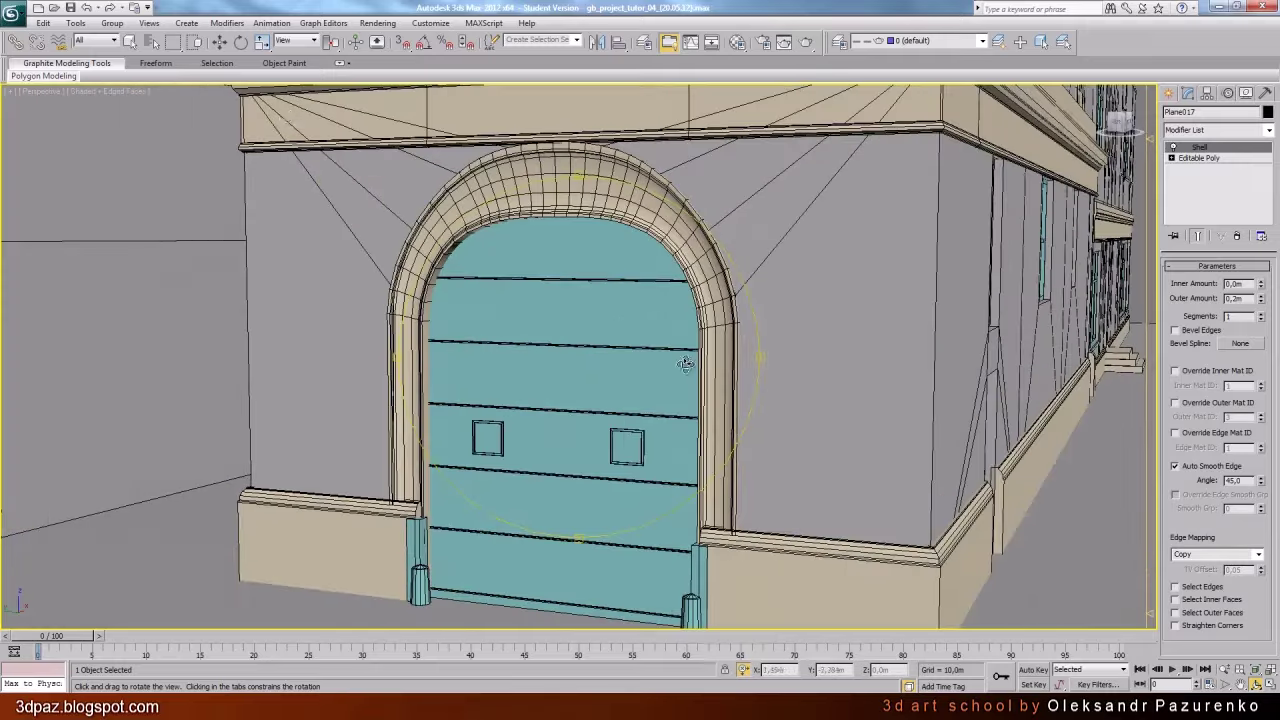
# Select the slatted garage door panel, isolate it to examine its shape, and exit isolation mode
pyautogui.click(130, 43)
pyautogui.click(503, 356)
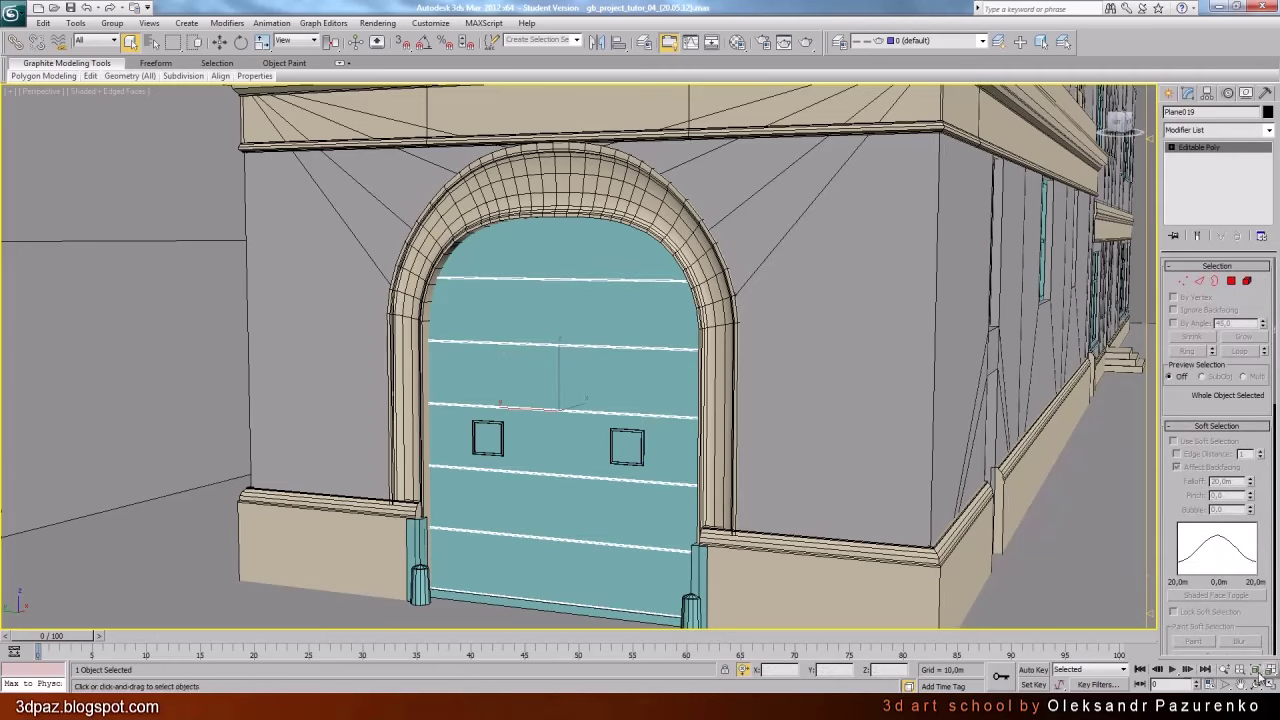
pyautogui.click(1255, 669)
pyautogui.click(1256, 683)
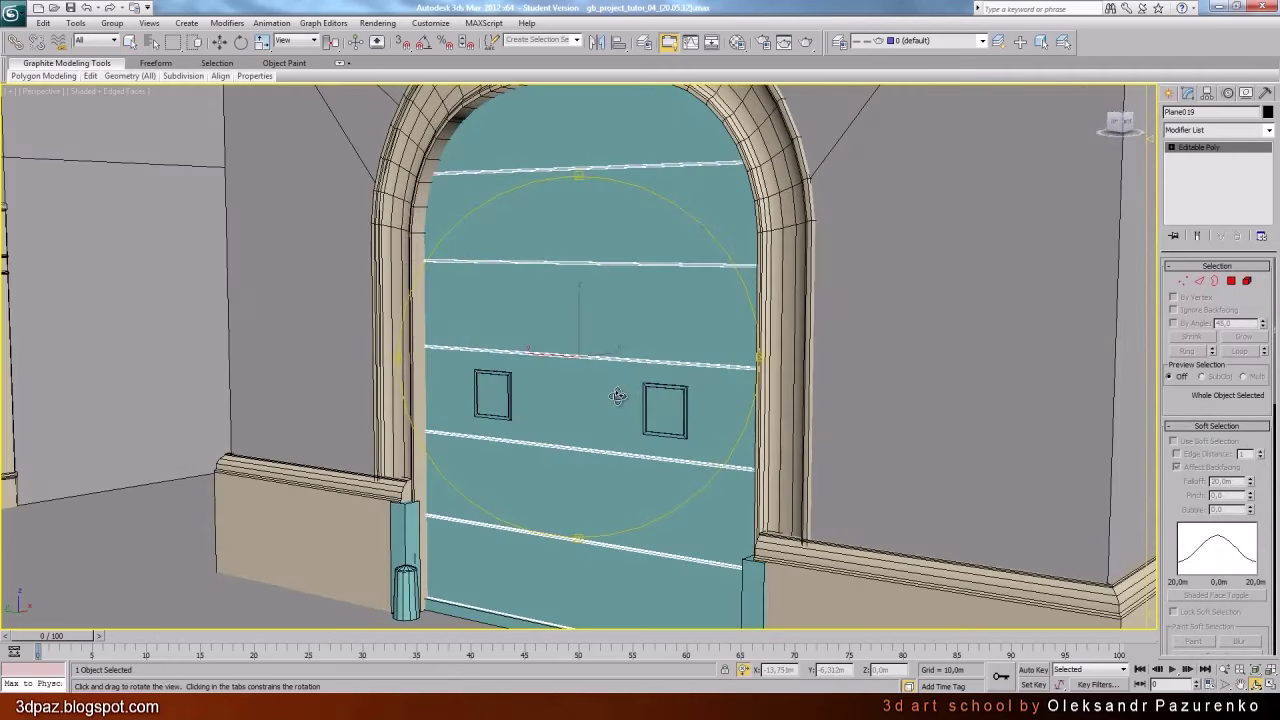
pyautogui.hotkey('alt', 'q')
pyautogui.moveTo(614, 397); pyautogui.dragTo(666, 540)
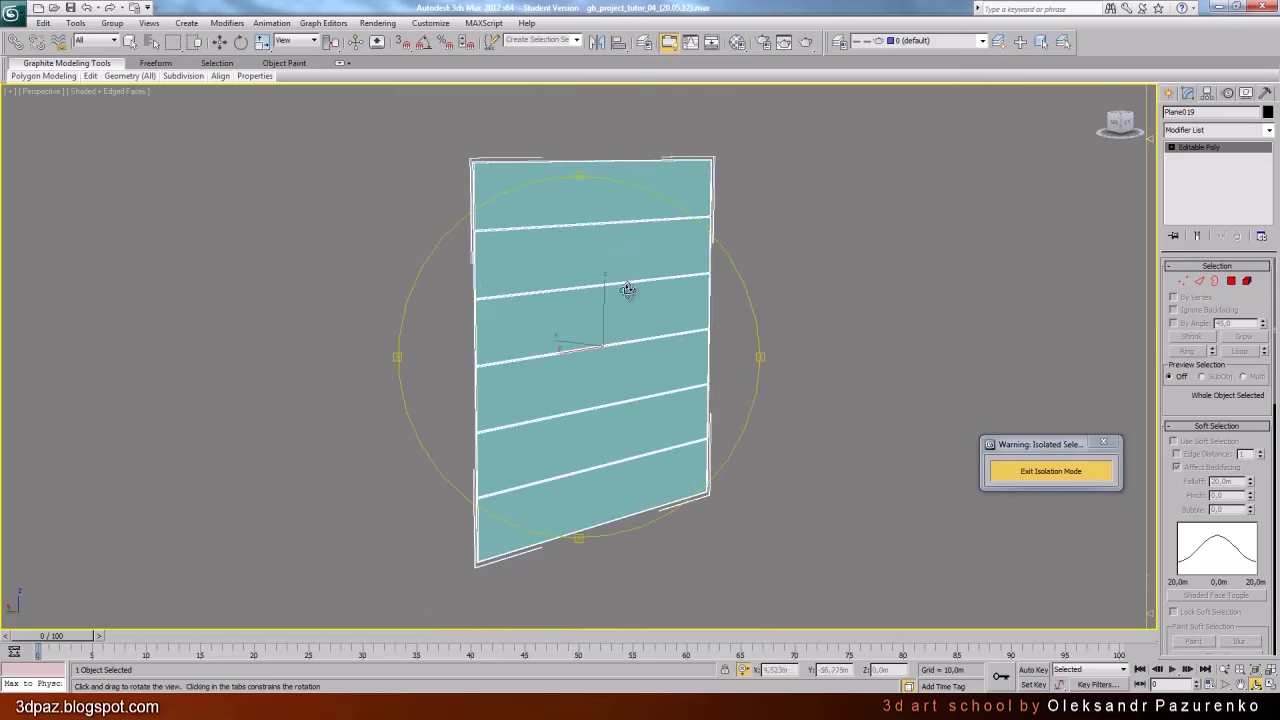
pyautogui.moveTo(627, 290); pyautogui.dragTo(658, 391)
pyautogui.scroll(3, 662, 394)
pyautogui.click(1007, 474)
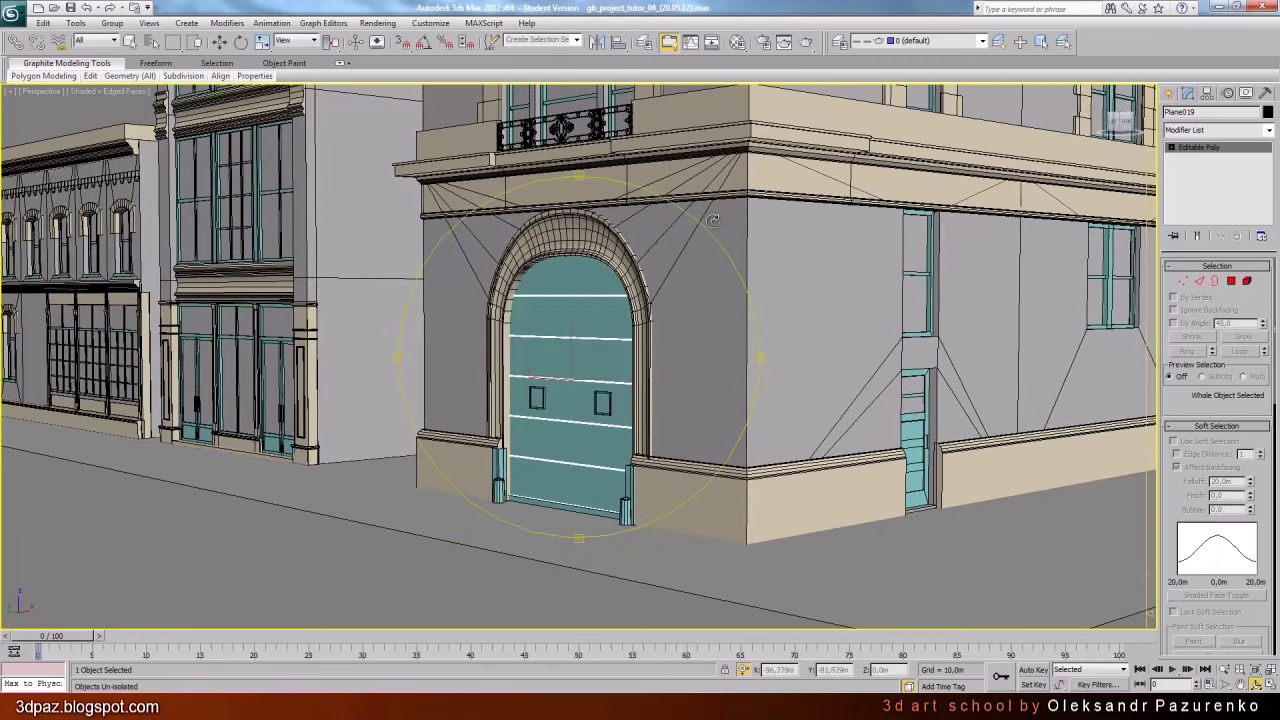
# Select the two small square windows on the garage door together and examine them in place
pyautogui.moveTo(603, 433); pyautogui.dragTo(623, 388)
pyautogui.scroll(3, 621, 390)
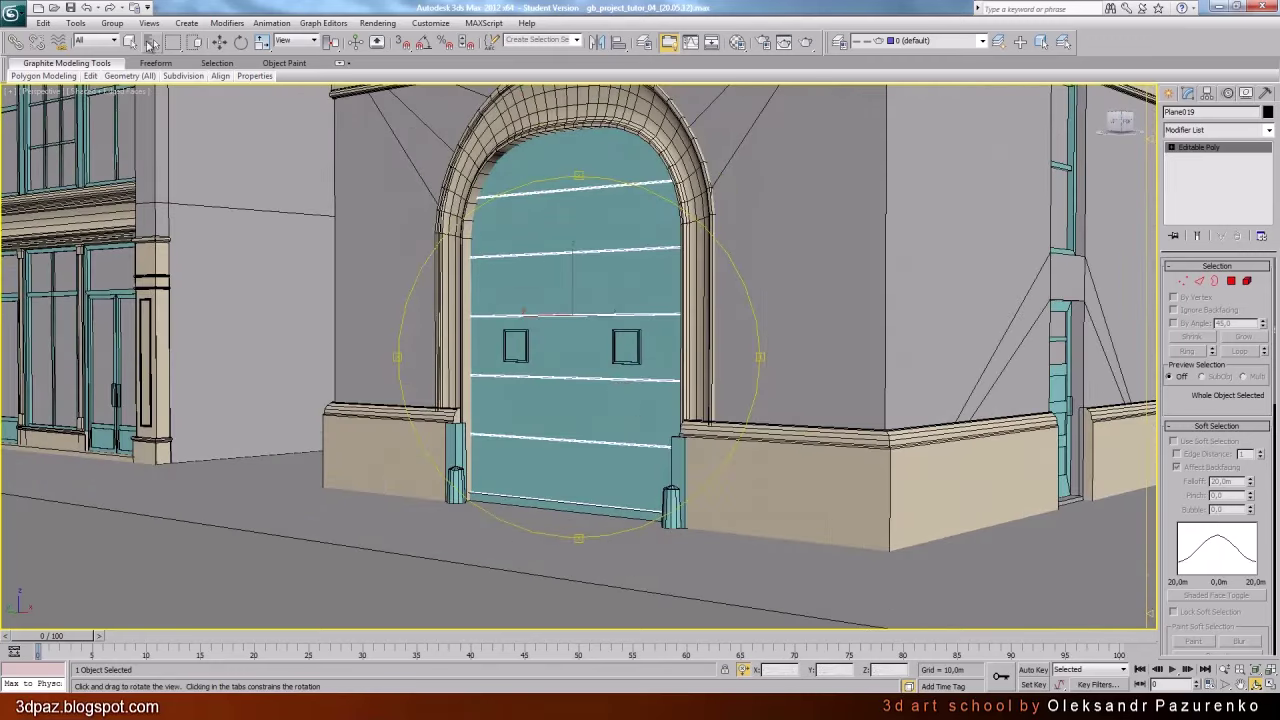
pyautogui.click(129, 41)
pyautogui.click(644, 350)
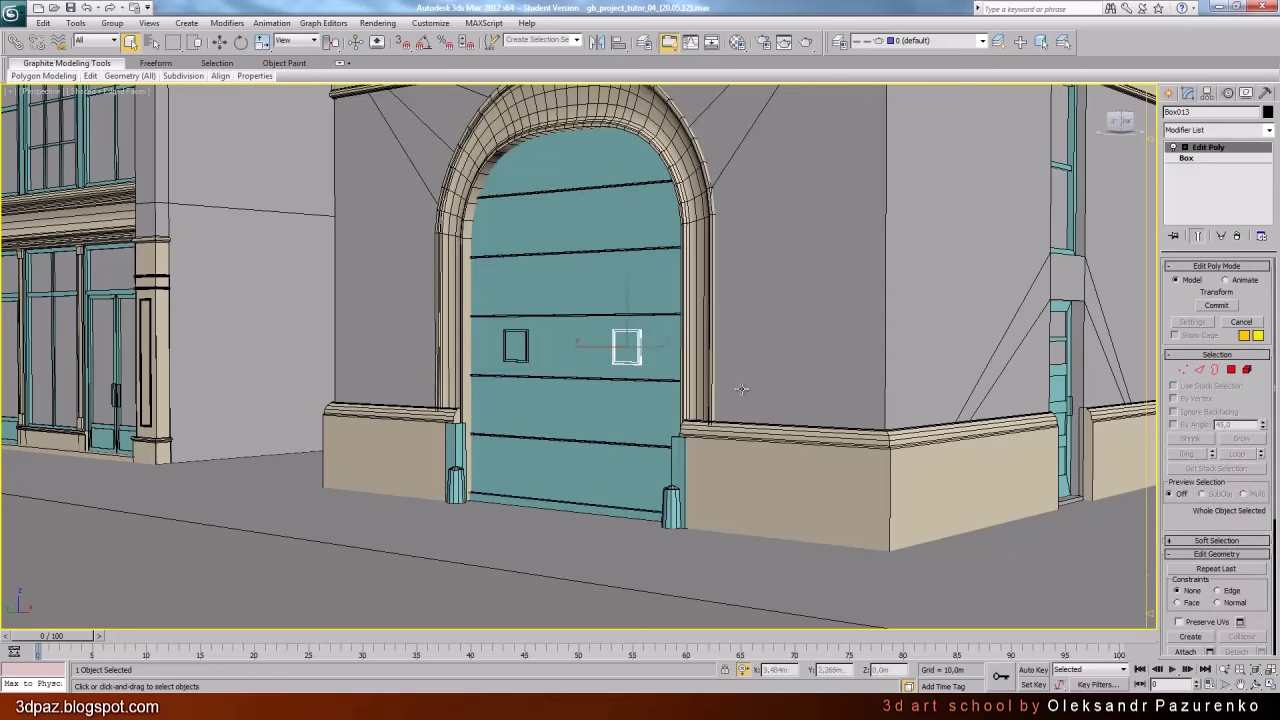
pyautogui.keyDown('ctrl'); pyautogui.click(515, 350); pyautogui.keyUp('ctrl')
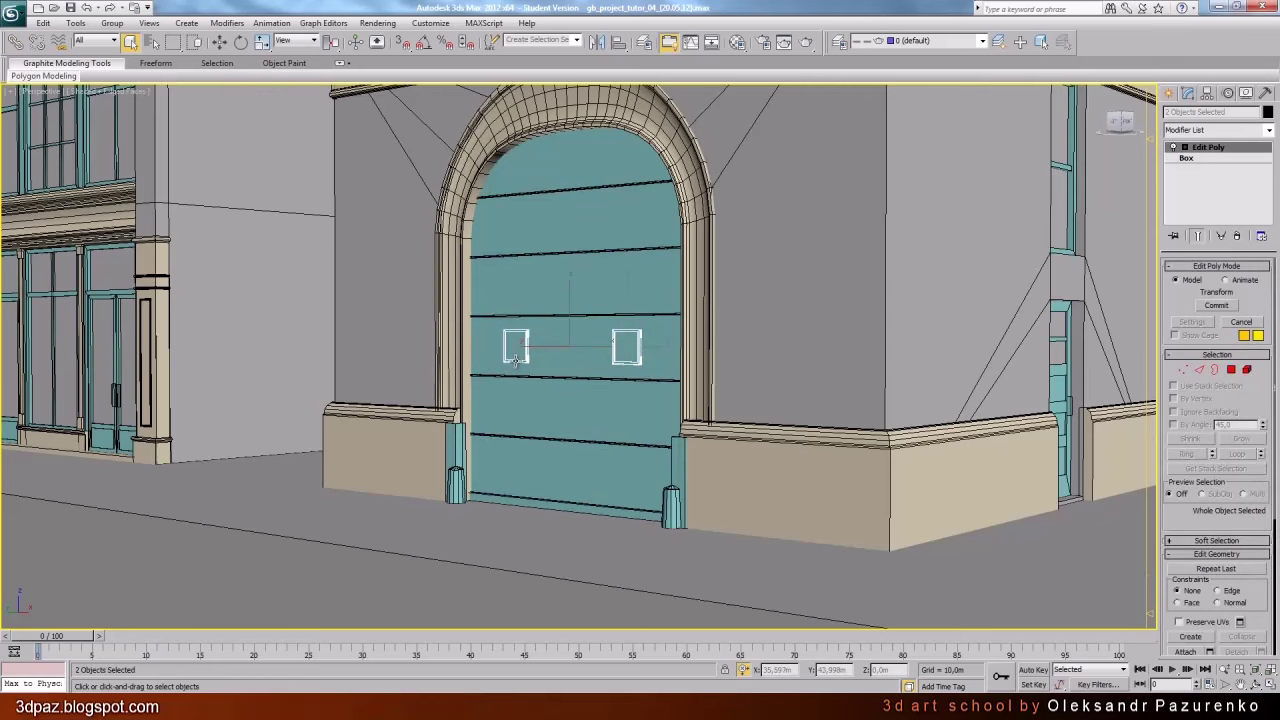
pyautogui.click(1269, 671)
pyautogui.click(1255, 684)
pyautogui.moveTo(626, 403); pyautogui.dragTo(696, 477)
pyautogui.rightClick(696, 477)
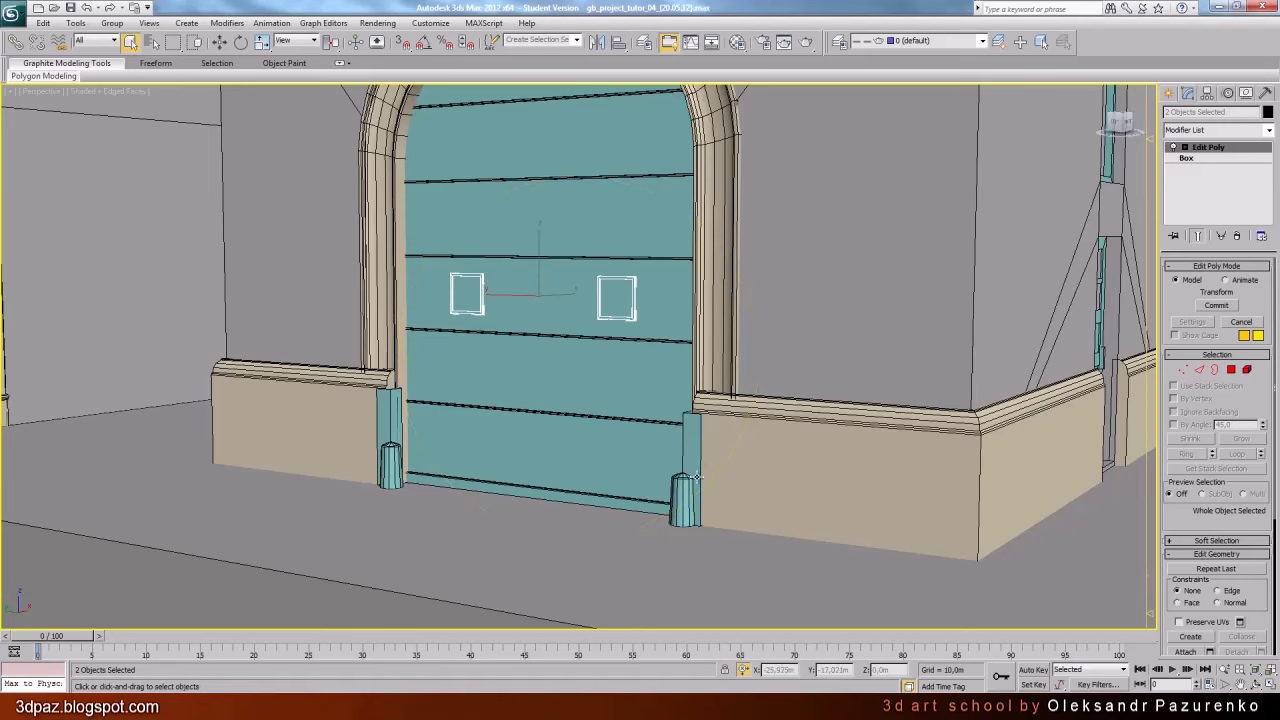
# Select the guard post nearest the building corner beside the garage door and examine it up close
pyautogui.click(689, 485)
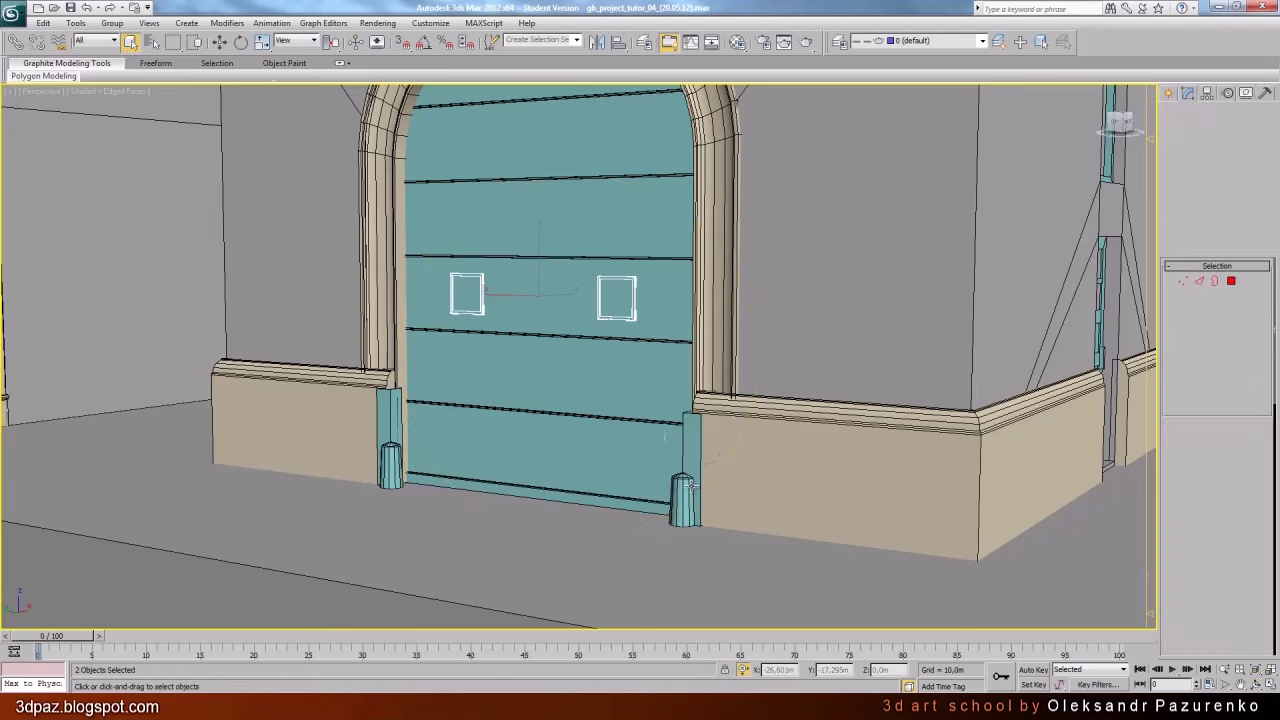
pyautogui.click(1258, 672)
pyautogui.click(1256, 684)
pyautogui.moveTo(595, 362)
pyautogui.mouseDown()
pyautogui.moveTo(663, 380)
pyautogui.moveTo(586, 382)
pyautogui.mouseUp()
pyautogui.scroll(-4, 663, 380)
pyautogui.click(129, 41)
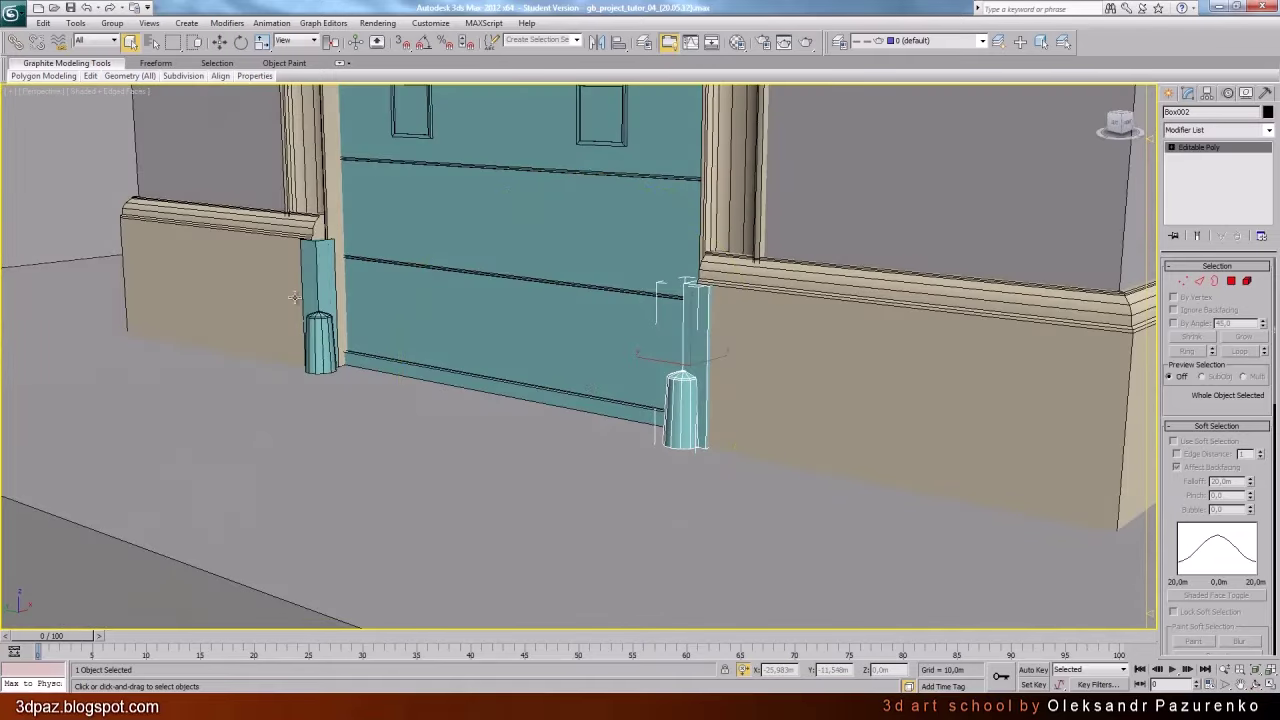
# Select the matching guard post on the opposite side of the garage door and examine it up close
pyautogui.click(320, 335)
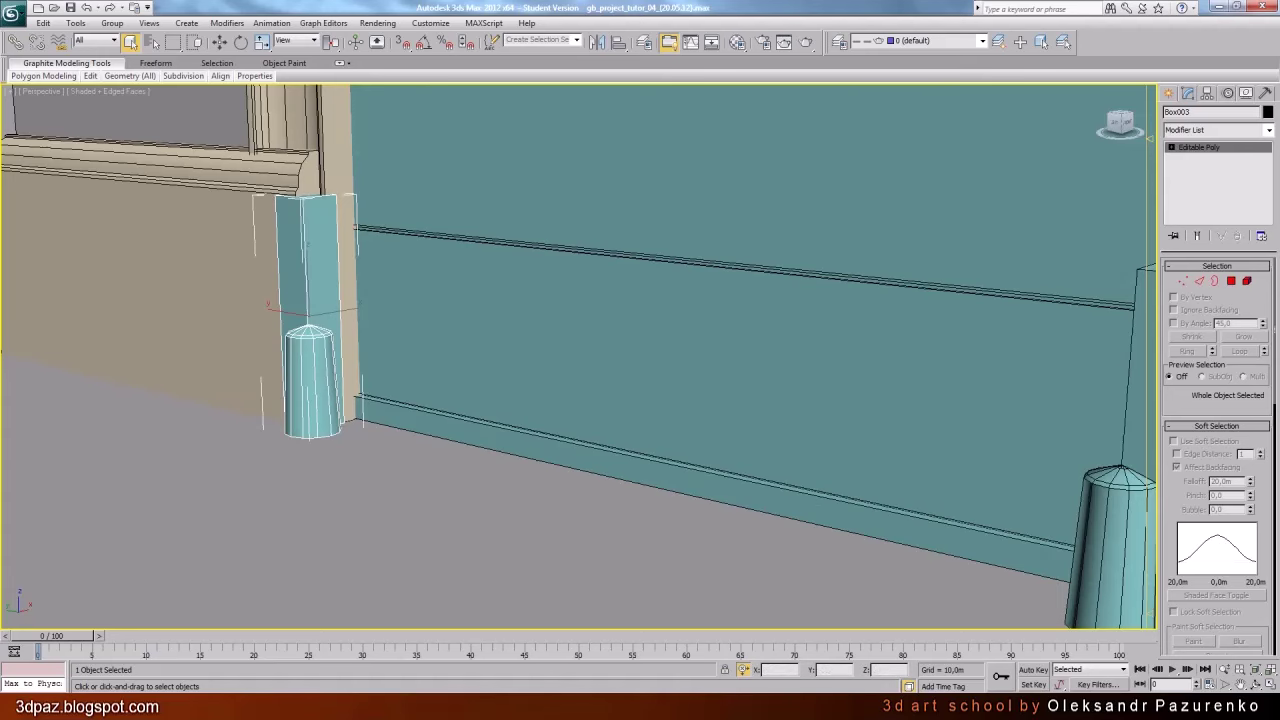
pyautogui.press('z')
pyautogui.scroll(-3, 708, 403)
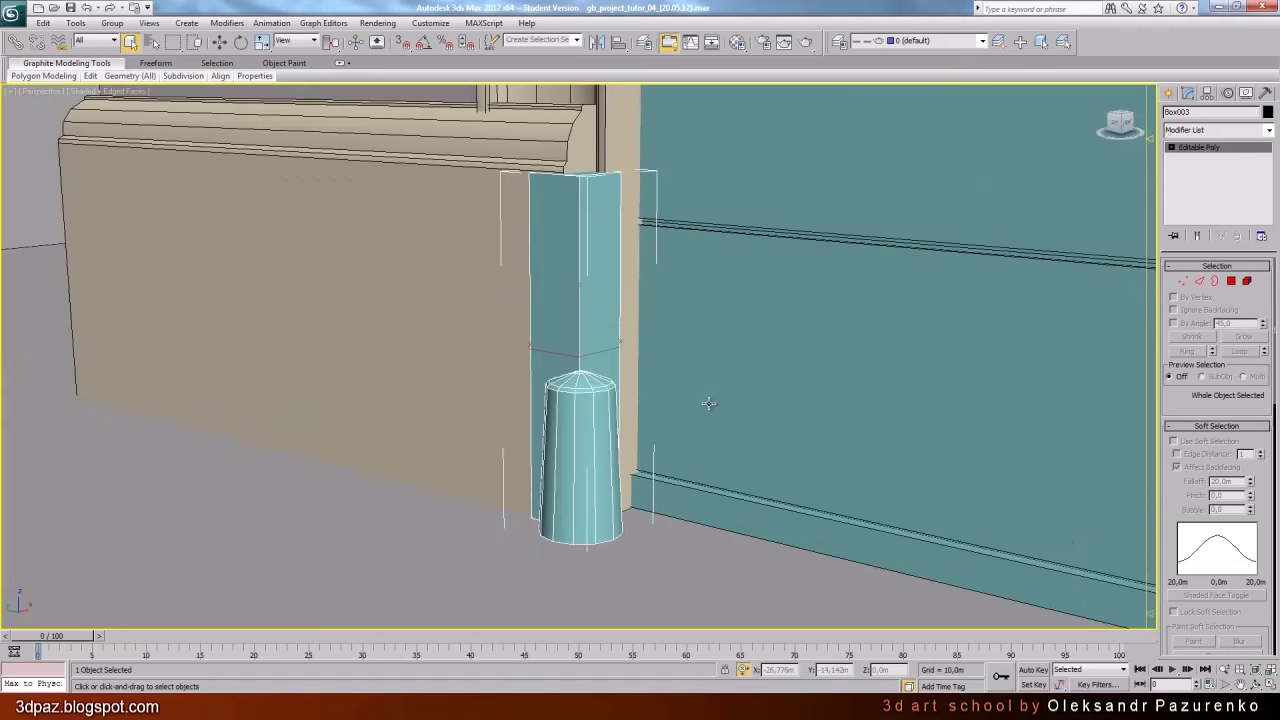
pyautogui.scroll(-5, 708, 403)
pyautogui.click(1256, 684)
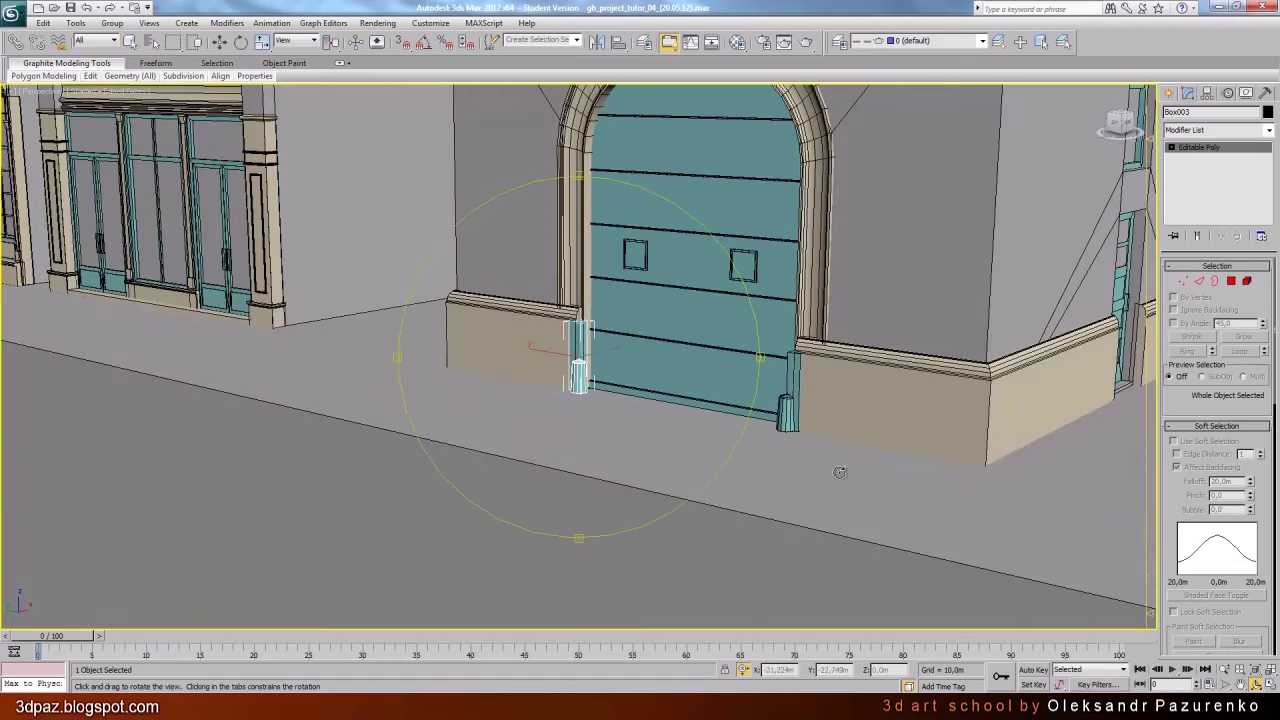
# Select the swept bar along the garage door's bottom edge, isolate it to examine its shape, and exit isolation mode
pyautogui.moveTo(837, 471); pyautogui.dragTo(641, 418)
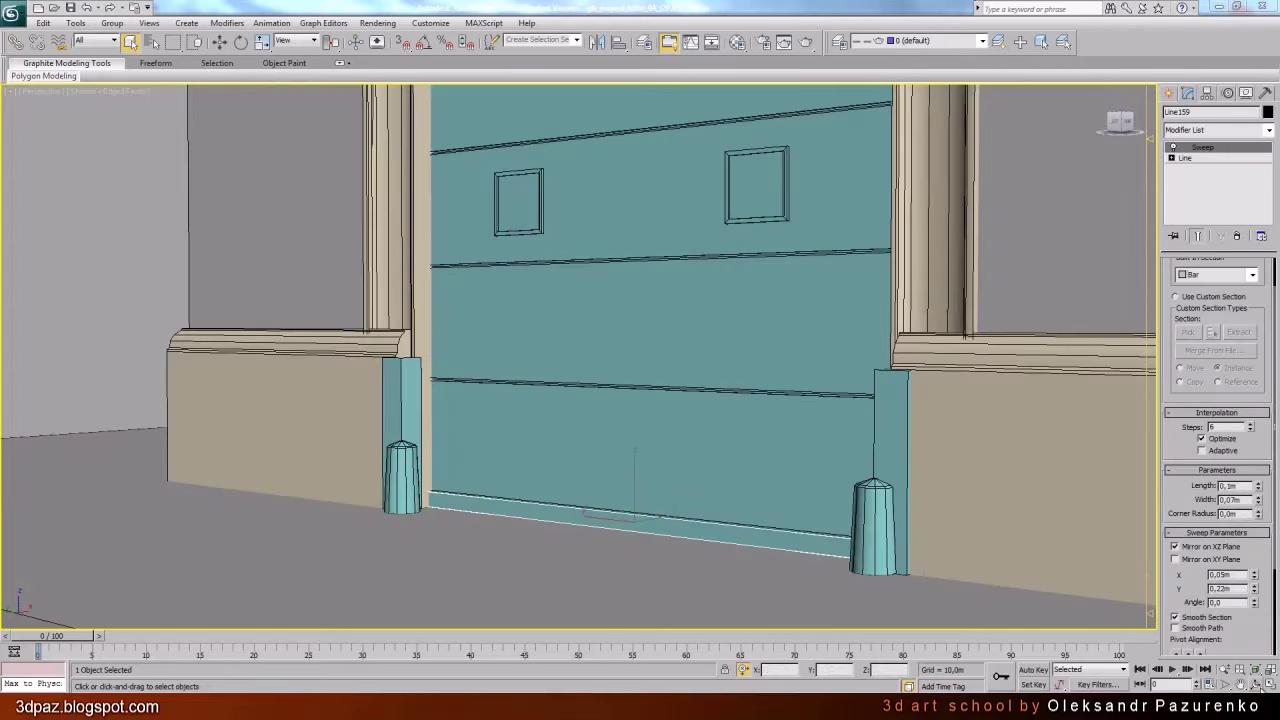
pyautogui.click(1256, 684)
pyautogui.moveTo(651, 460); pyautogui.dragTo(693, 358)
pyautogui.hotkey('alt', 'q')
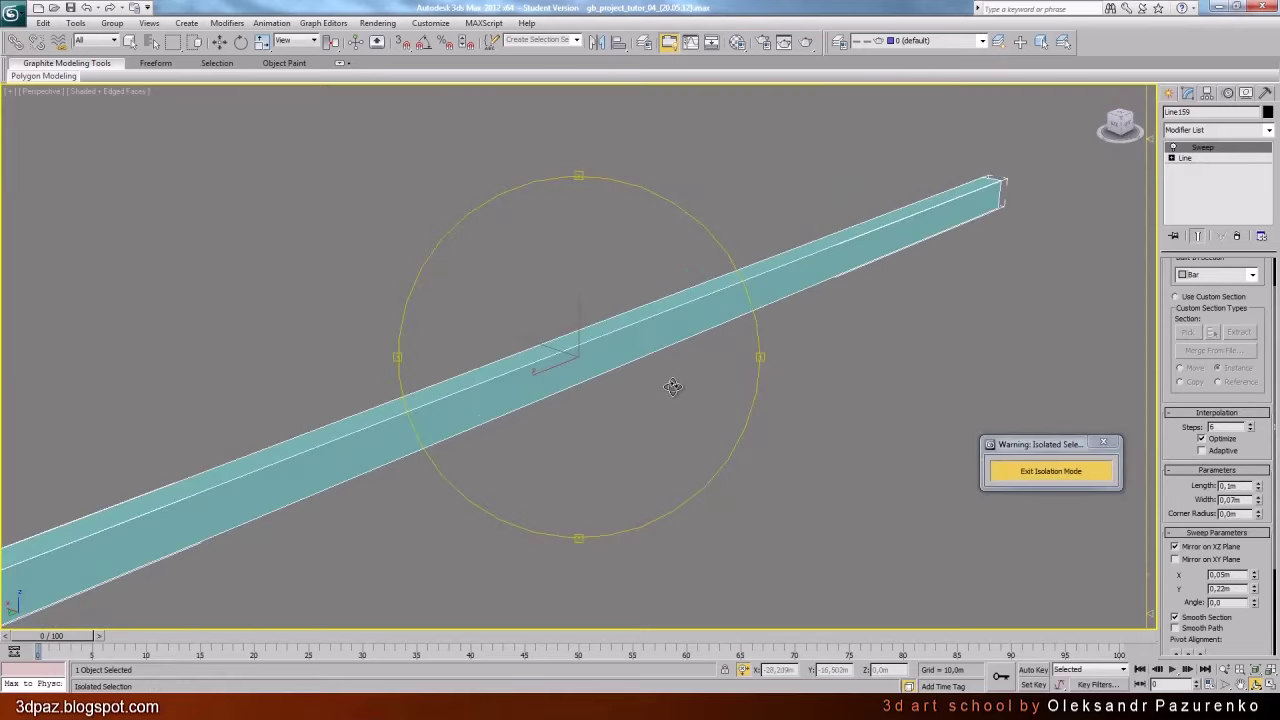
pyautogui.click(1030, 475)
# Bring the side facade into view and select the narrow entrance door below the first window
pyautogui.moveTo(557, 360); pyautogui.dragTo(640, 392)
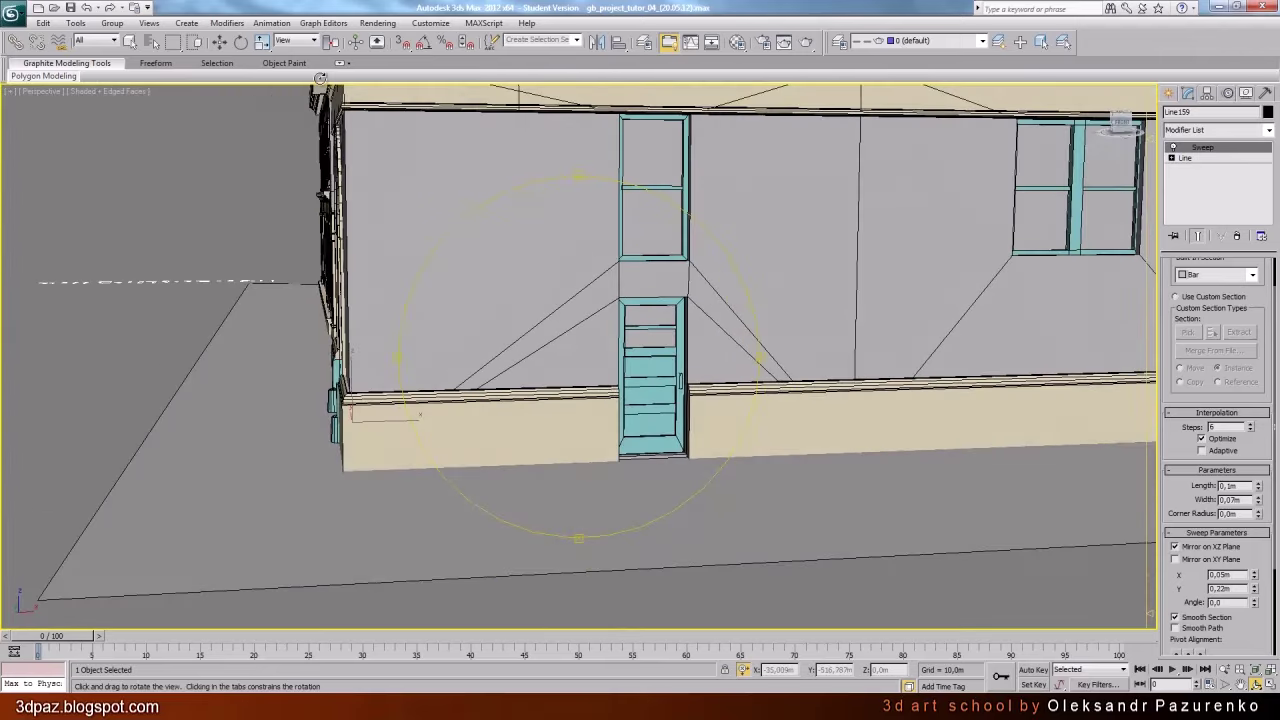
pyautogui.rightClick(652, 390)
pyautogui.click(668, 441)
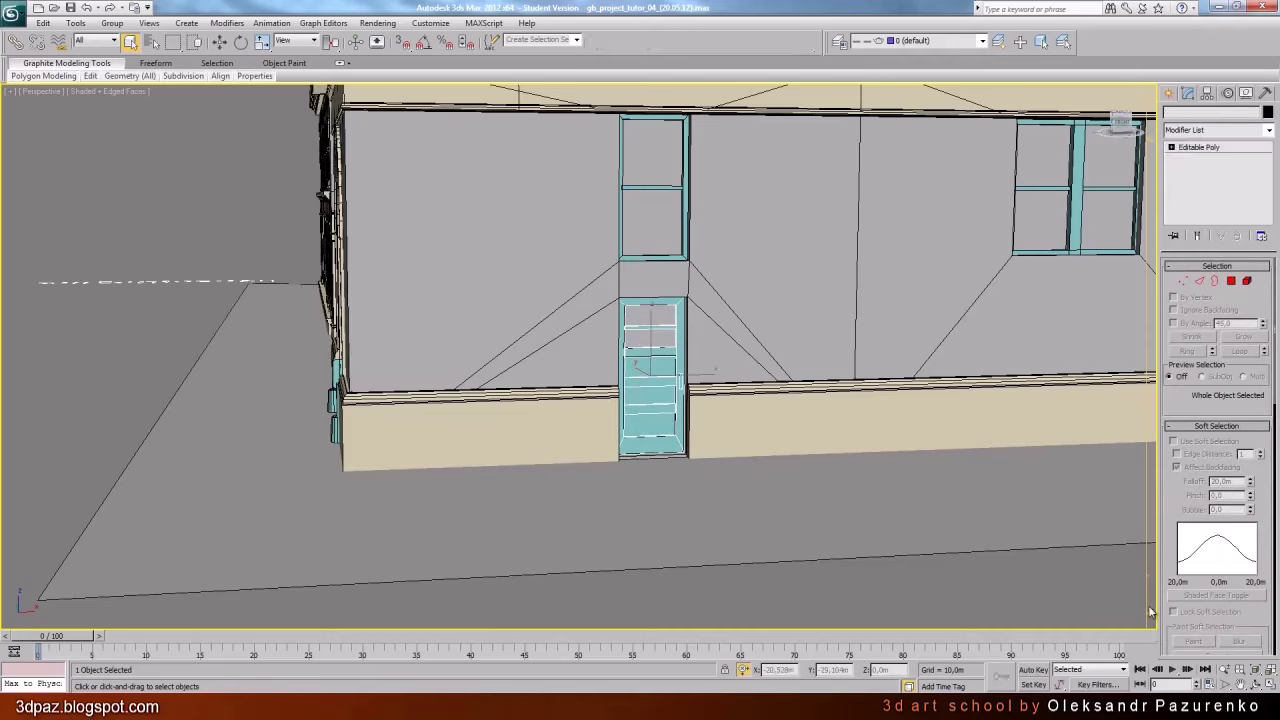
# Examine the narrow side entrance door up close and select the thin threshold slab beneath it
pyautogui.press('z')
pyautogui.hotkey('ctrl', 'r')
pyautogui.moveTo(710, 397); pyautogui.dragTo(668, 426)
pyautogui.scroll(-4, 680, 406)
pyautogui.click(129, 42)
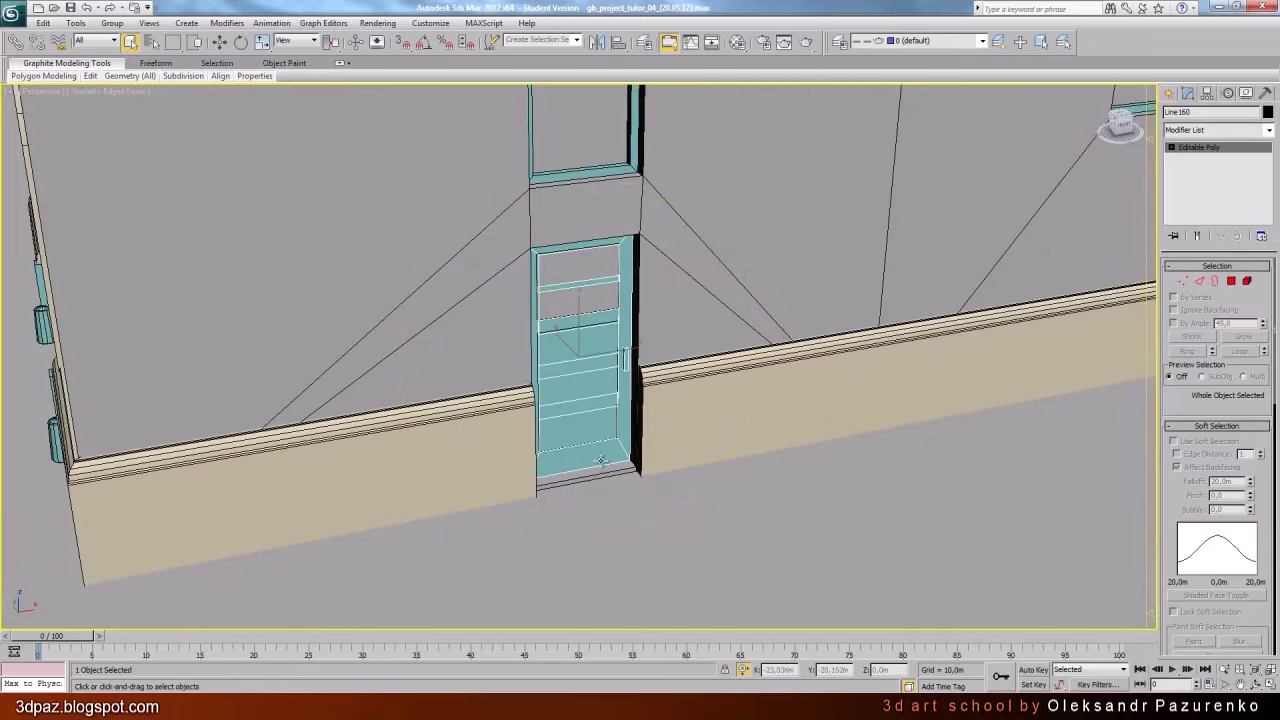
pyautogui.click(604, 475)
pyautogui.moveTo(791, 511); pyautogui.dragTo(694, 509, button='middle')
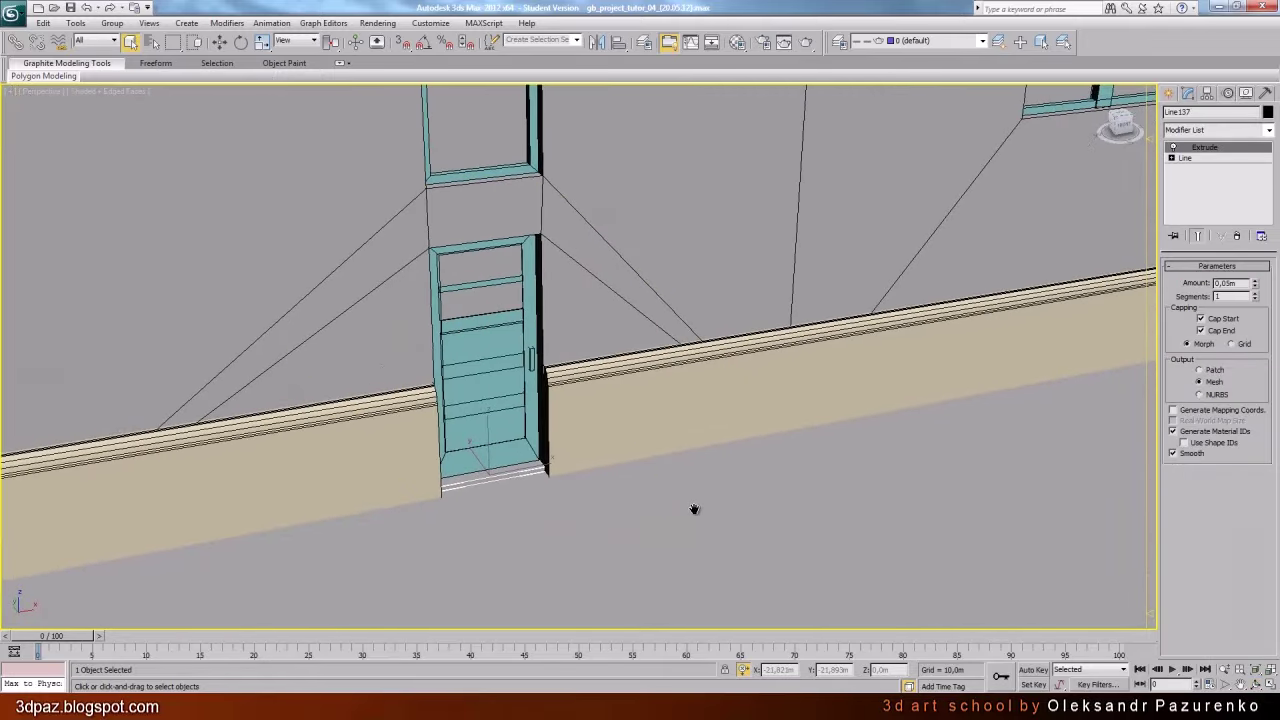
pyautogui.scroll(-2, 699, 504)
pyautogui.scroll(-4, 763, 457)
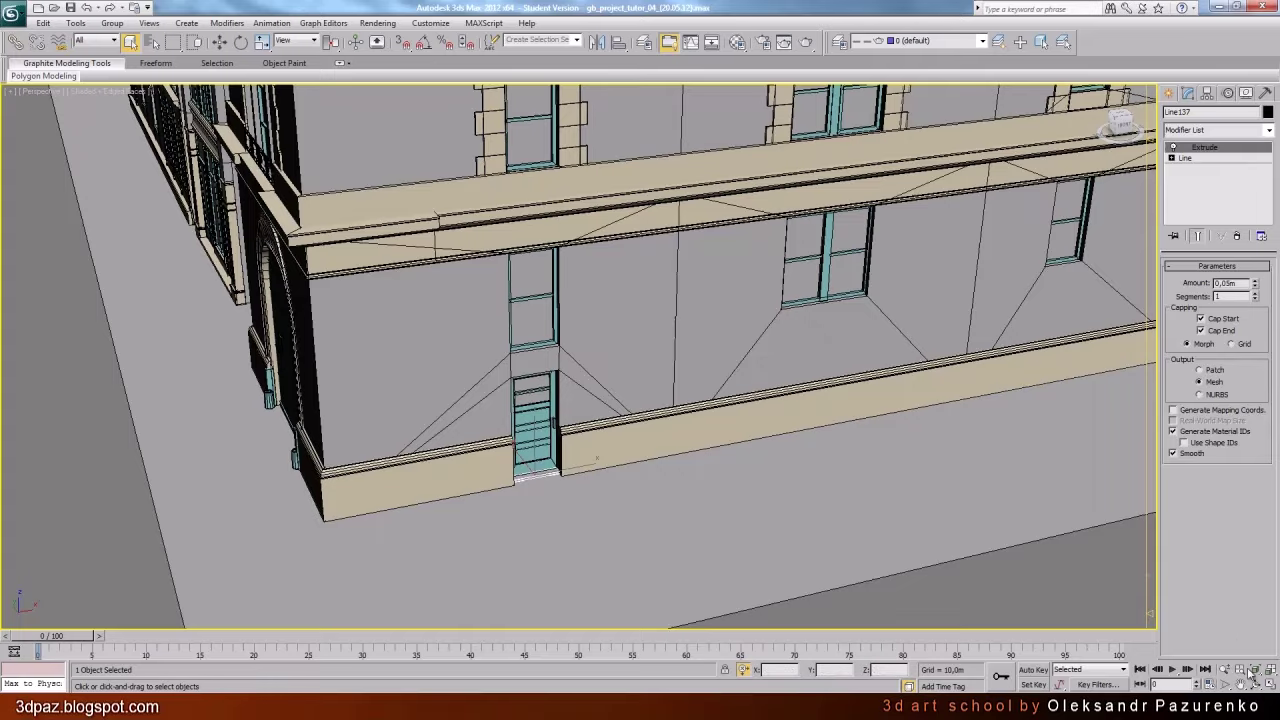
# Select the panelled spandrel between the tall windows above the balcony, isolate it to examine its shape, and exit isolation mode
pyautogui.click(1252, 677)
pyautogui.moveTo(760, 420); pyautogui.dragTo(397, 176)
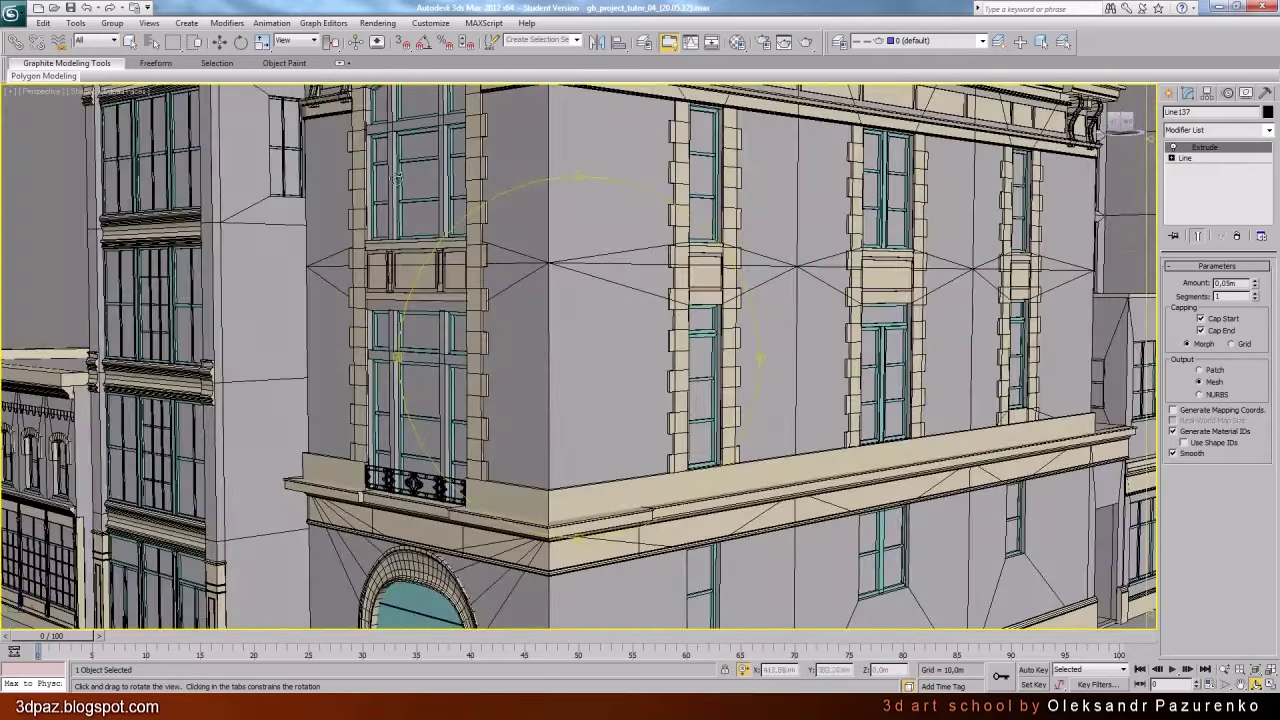
pyautogui.click(130, 41)
pyautogui.click(441, 272)
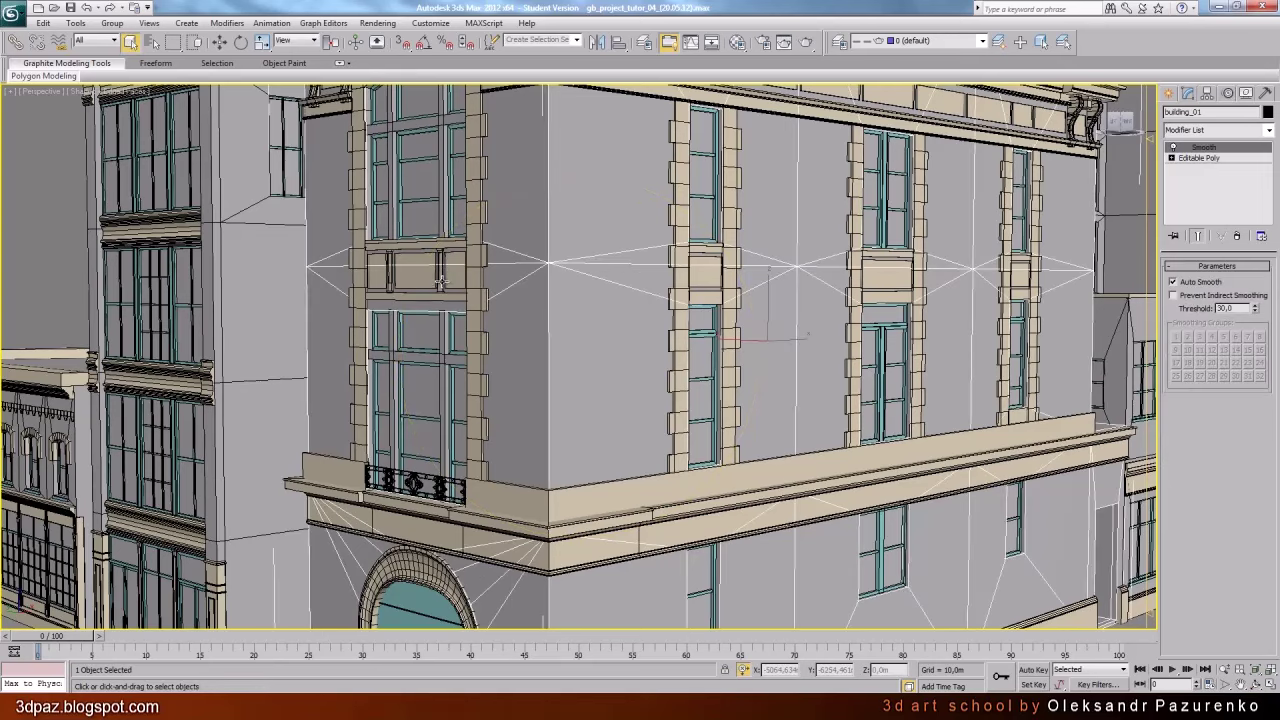
pyautogui.click(441, 283)
pyautogui.click(1254, 671)
pyautogui.click(1254, 684)
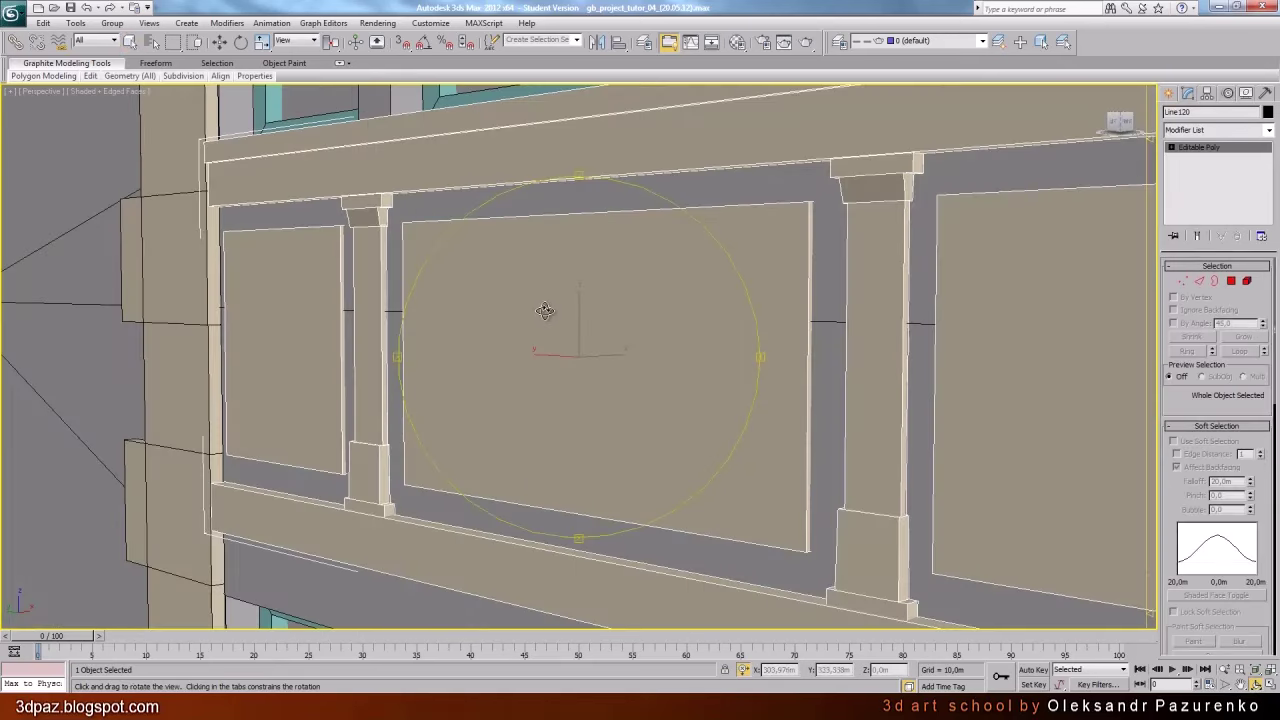
pyautogui.moveTo(546, 311); pyautogui.dragTo(550, 346)
pyautogui.scroll(-3, 610, 316)
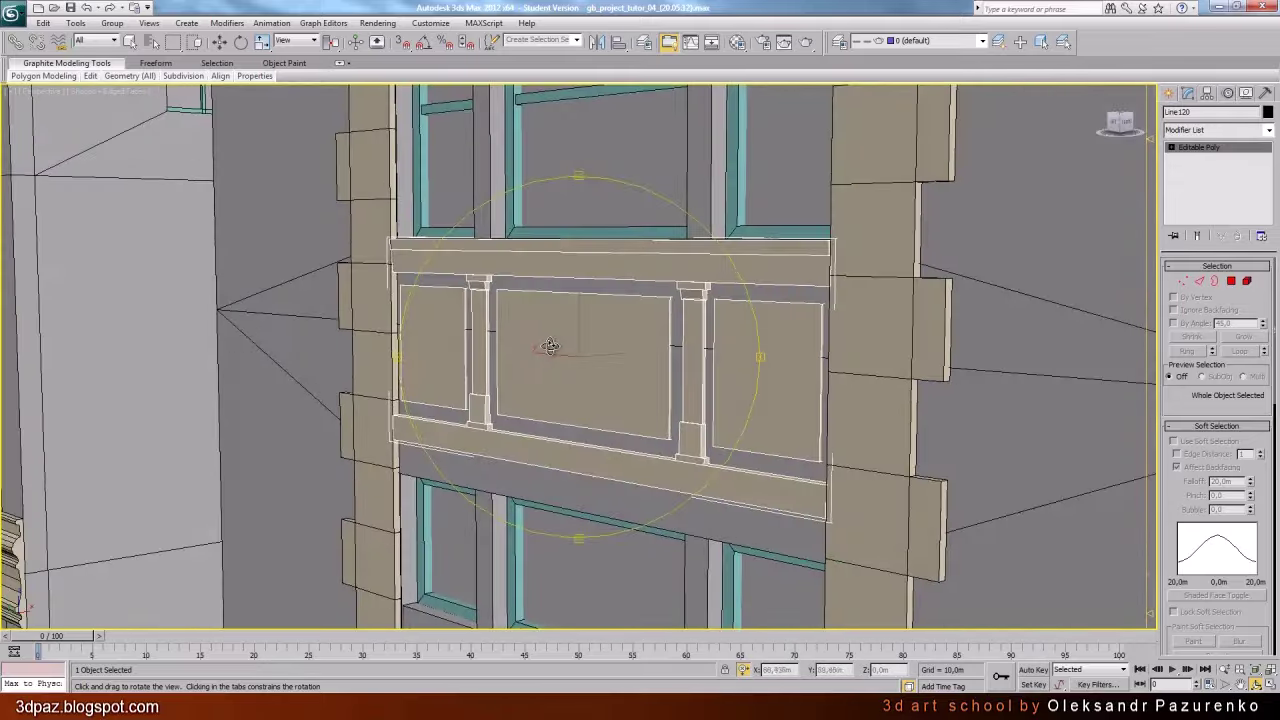
pyautogui.hotkey('alt', 'q')
pyautogui.moveTo(637, 374); pyautogui.dragTo(412, 269)
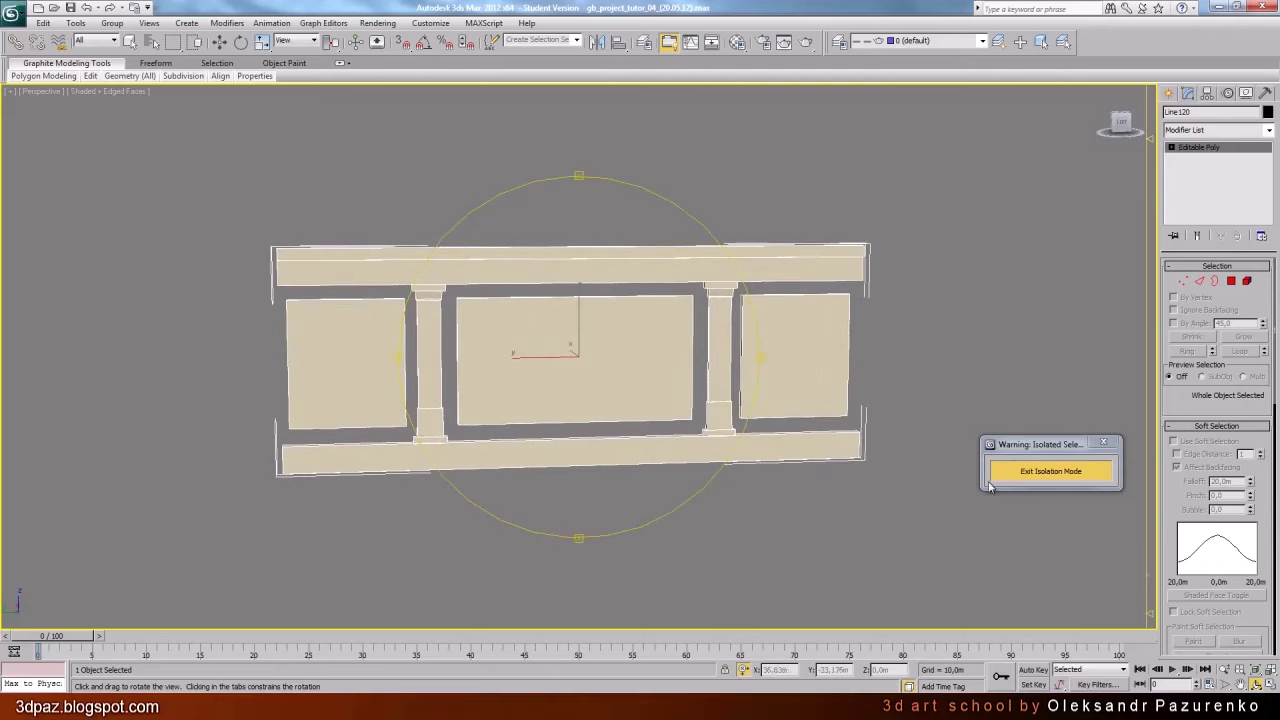
pyautogui.click(1035, 472)
# Select the spandrel panels between the side facade's upper windows, inspect them in isolation, and exit isolation mode
pyautogui.scroll(-4, 677, 373)
pyautogui.moveTo(677, 373); pyautogui.dragTo(630, 378)
pyautogui.moveTo(696, 341); pyautogui.dragTo(552, 348)
pyautogui.click(671, 358)
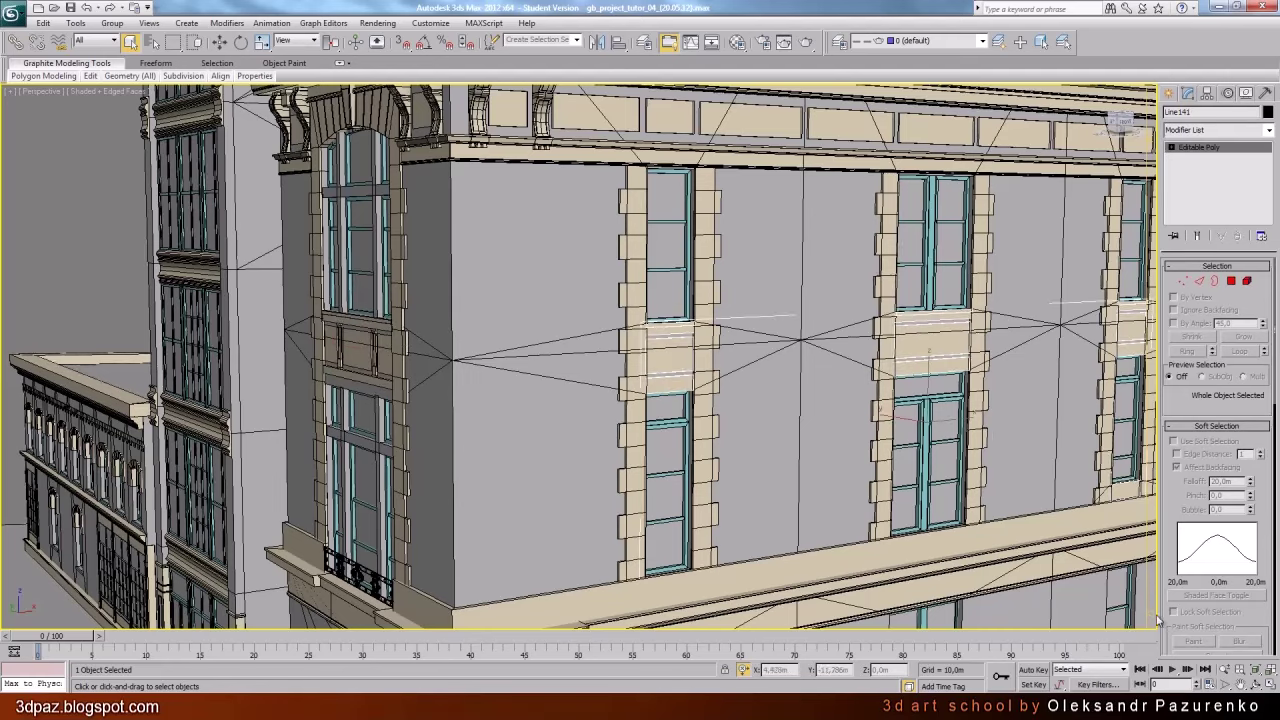
pyautogui.click(1259, 670)
pyautogui.click(1254, 684)
pyautogui.moveTo(672, 340); pyautogui.dragTo(546, 342)
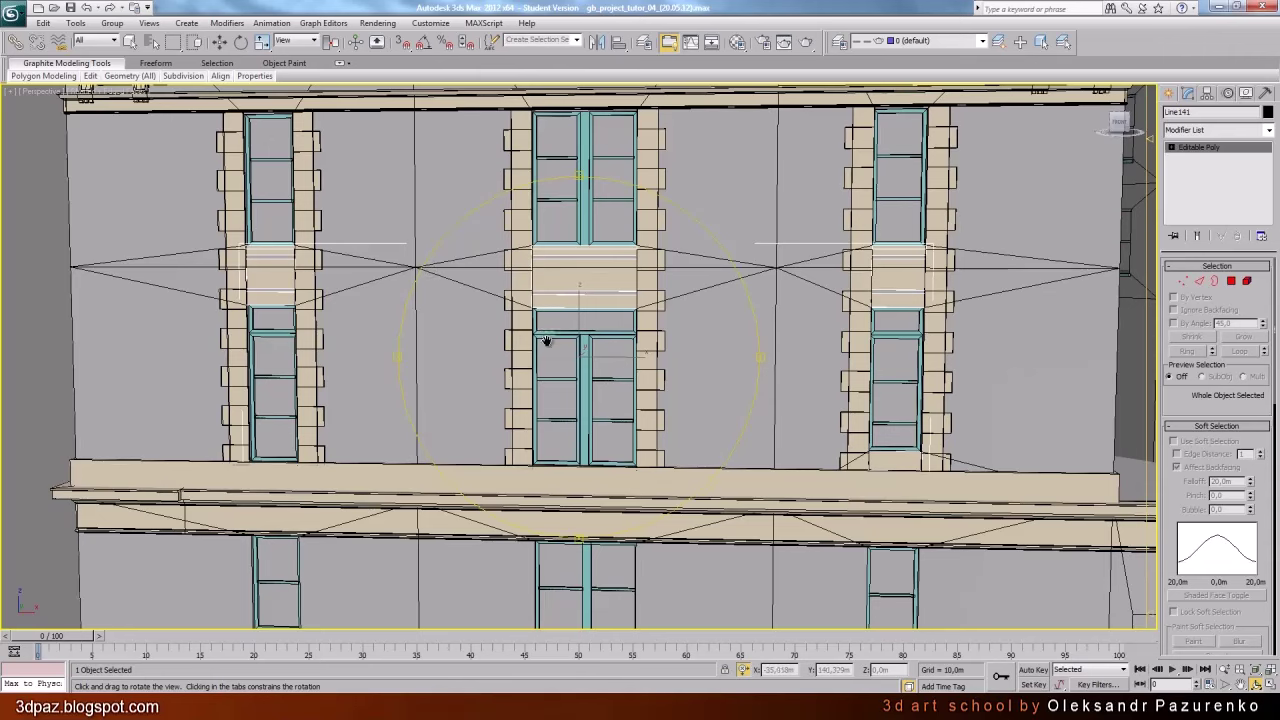
pyautogui.moveTo(547, 341); pyautogui.dragTo(669, 434, button='middle')
pyautogui.scroll(2, 669, 434)
pyautogui.moveTo(559, 385); pyautogui.dragTo(610, 335)
pyautogui.press('1')
pyautogui.hotkey('alt', 'q')
pyautogui.click(1054, 467)
pyautogui.scroll(-4, 591, 366)
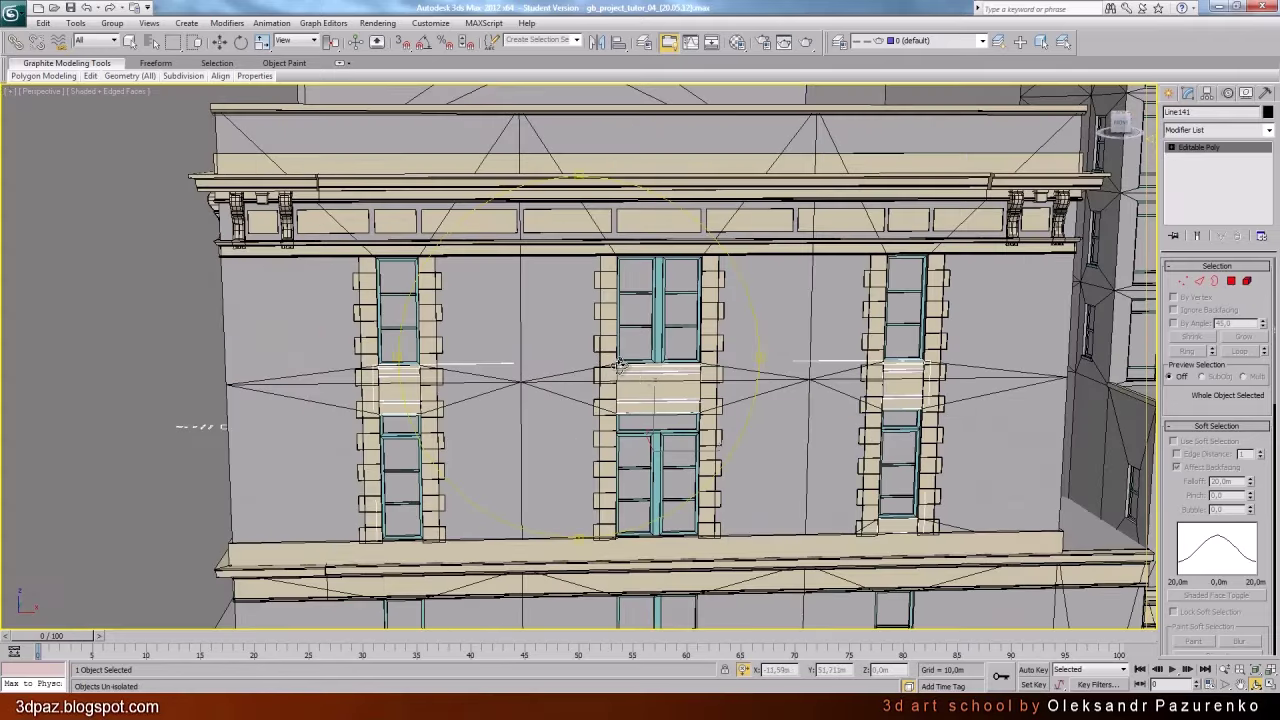
# Select the keystone of the arched window beneath the cornice and examine it up close from the front
pyautogui.scroll(-6, 640, 374)
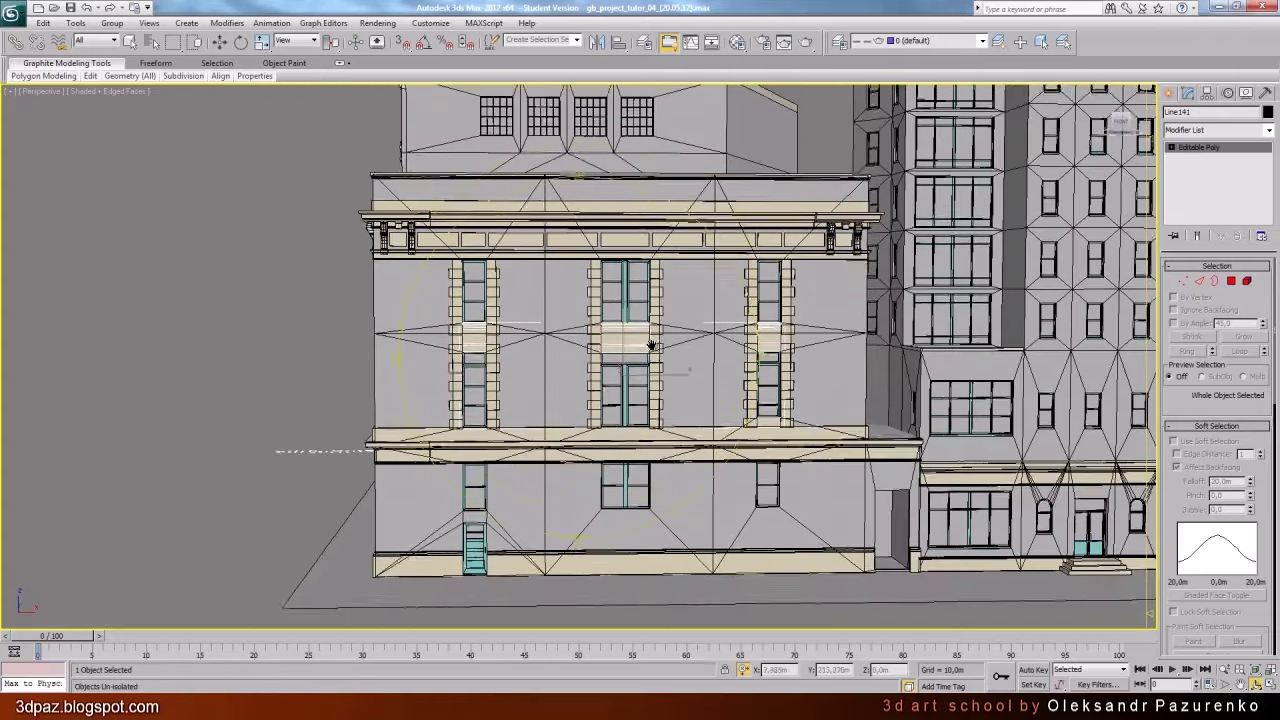
pyautogui.moveTo(646, 374)
pyautogui.mouseDown()
pyautogui.moveTo(690, 372)
pyautogui.moveTo(660, 370)
pyautogui.mouseUp()
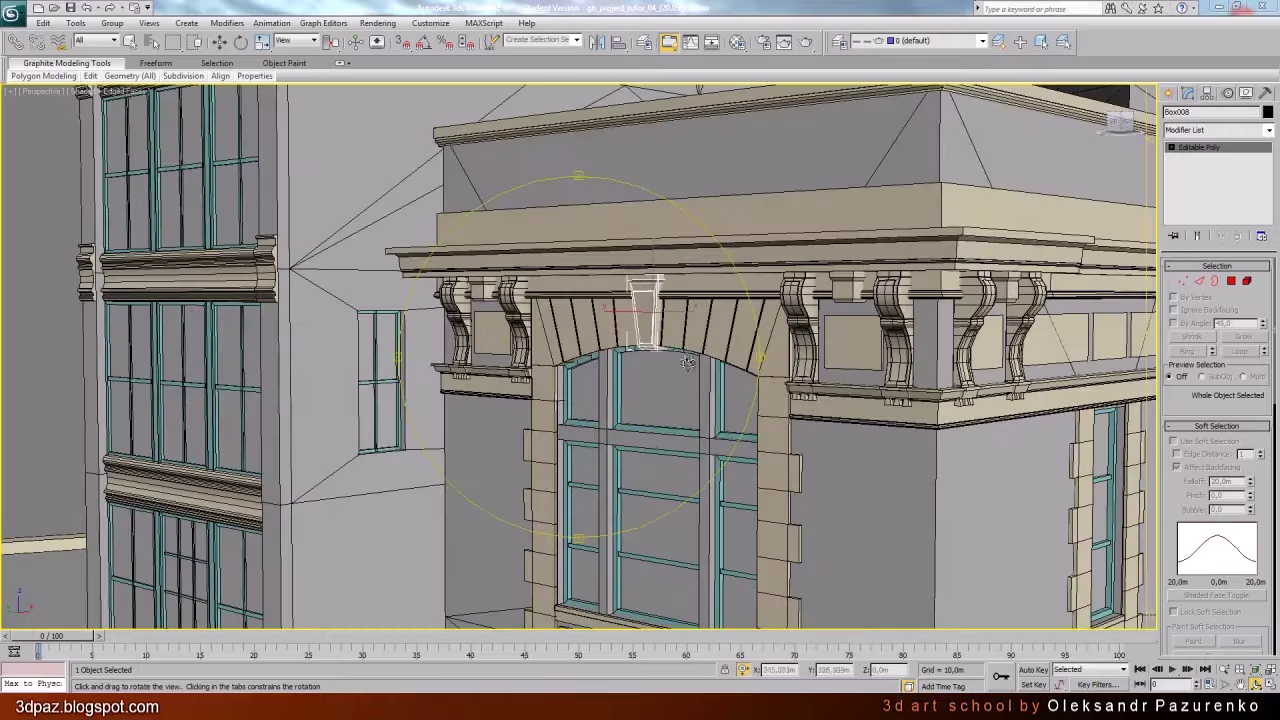
pyautogui.moveTo(687, 362); pyautogui.dragTo(646, 458)
pyautogui.moveTo(631, 404); pyautogui.dragTo(592, 352)
pyautogui.click(1256, 670)
pyautogui.scroll(-2, 674, 427)
# Copy the small cornice block from between the paired brackets to a spot beside the window arch's keystone
pyautogui.click(220, 42)
pyautogui.click(257, 243)
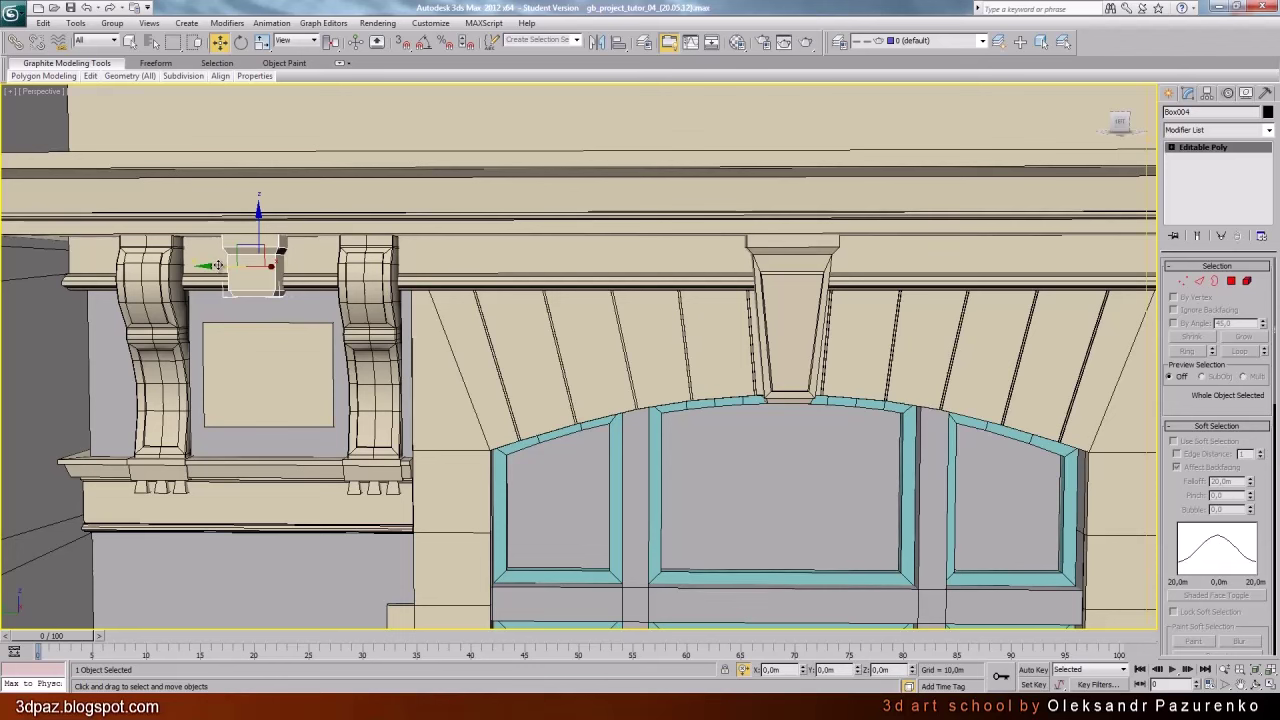
pyautogui.keyDown('shift'); pyautogui.moveTo(218, 265); pyautogui.dragTo(621, 266); pyautogui.keyUp('shift')
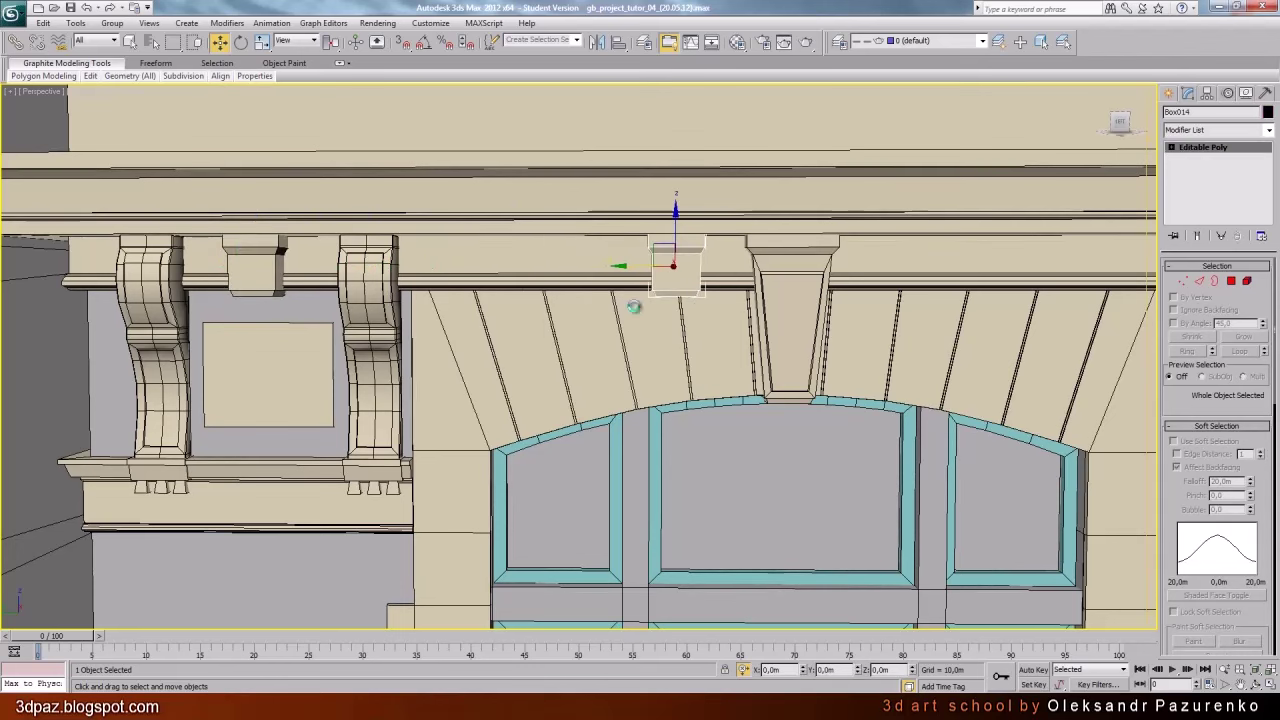
pyautogui.click(642, 410)
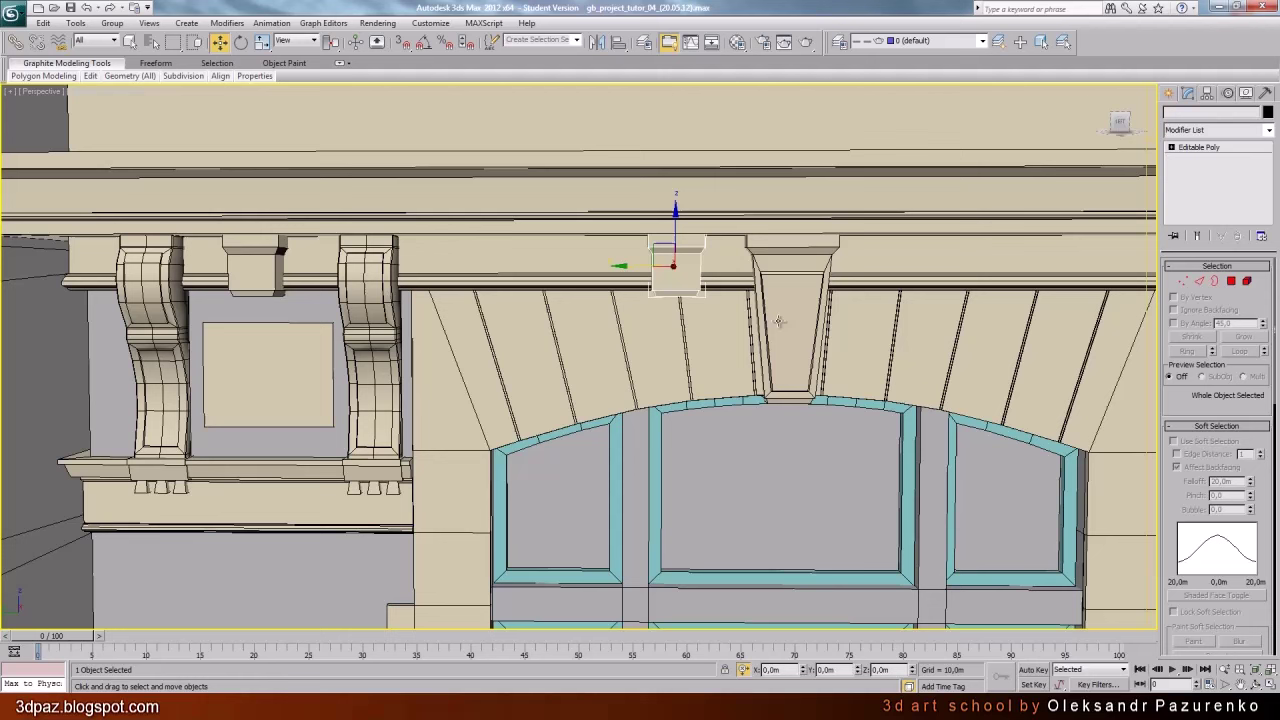
# Lengthen the copied block by moving its lower vertices down to the underside of the window arch
pyautogui.click(1256, 685)
pyautogui.moveTo(634, 386); pyautogui.dragTo(700, 385)
pyautogui.click(1184, 282)
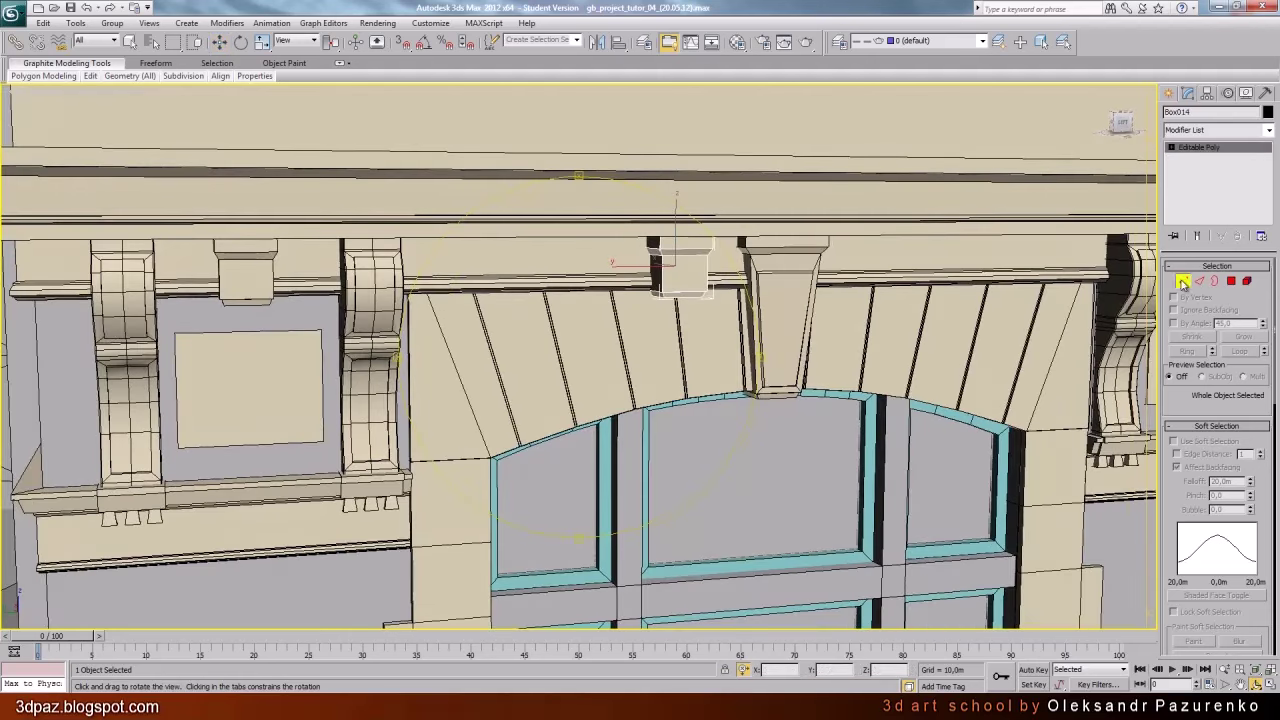
pyautogui.moveTo(769, 324); pyautogui.dragTo(605, 276)
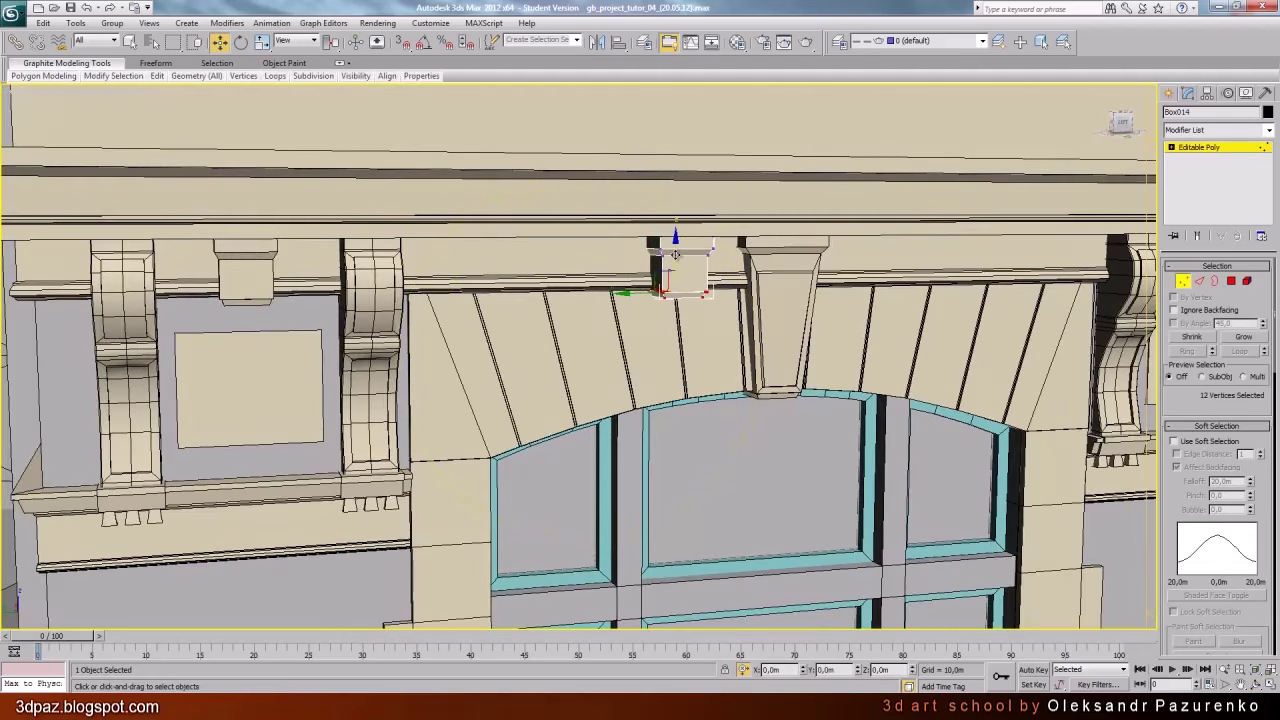
pyautogui.moveTo(675, 255)
pyautogui.mouseDown()
pyautogui.moveTo(683, 349)
pyautogui.moveTo(701, 371)
pyautogui.mouseUp()
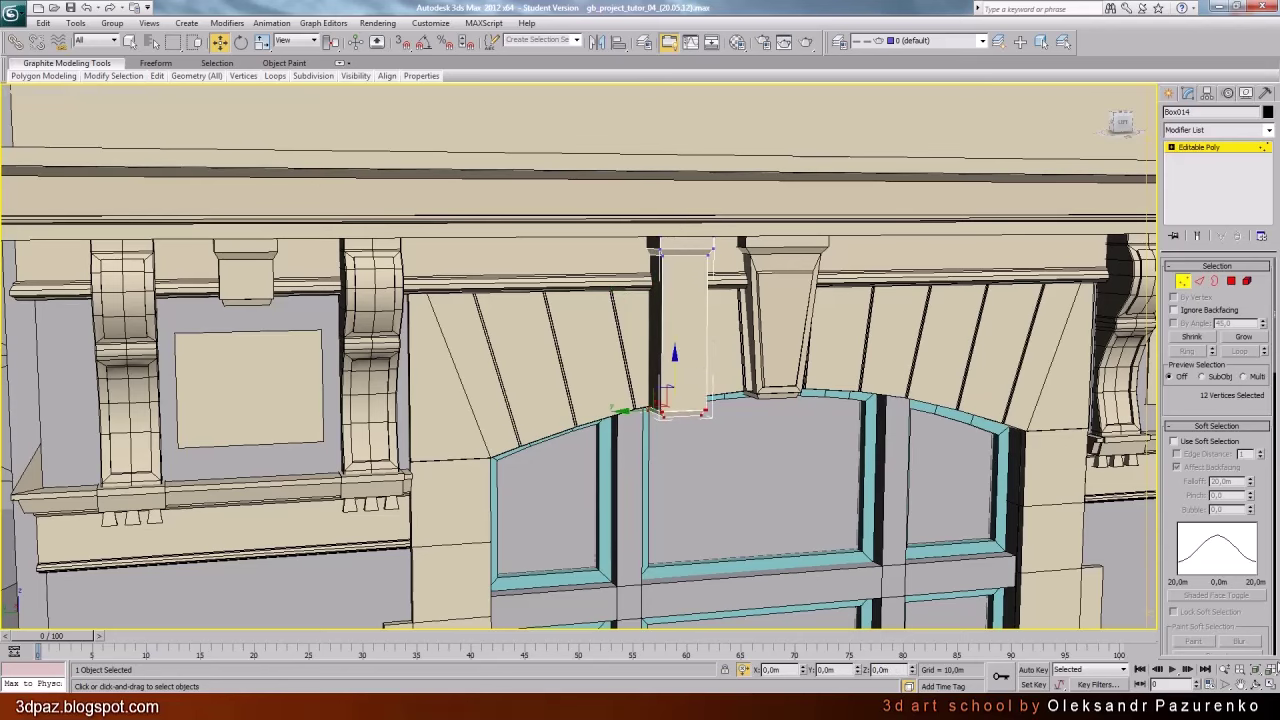
# Move the copied block's bottom vertices toward the wall so that its front face slopes inward
pyautogui.keyDown('alt'); pyautogui.moveTo(571, 366); pyautogui.dragTo(670, 335, button='middle'); pyautogui.keyUp('alt')
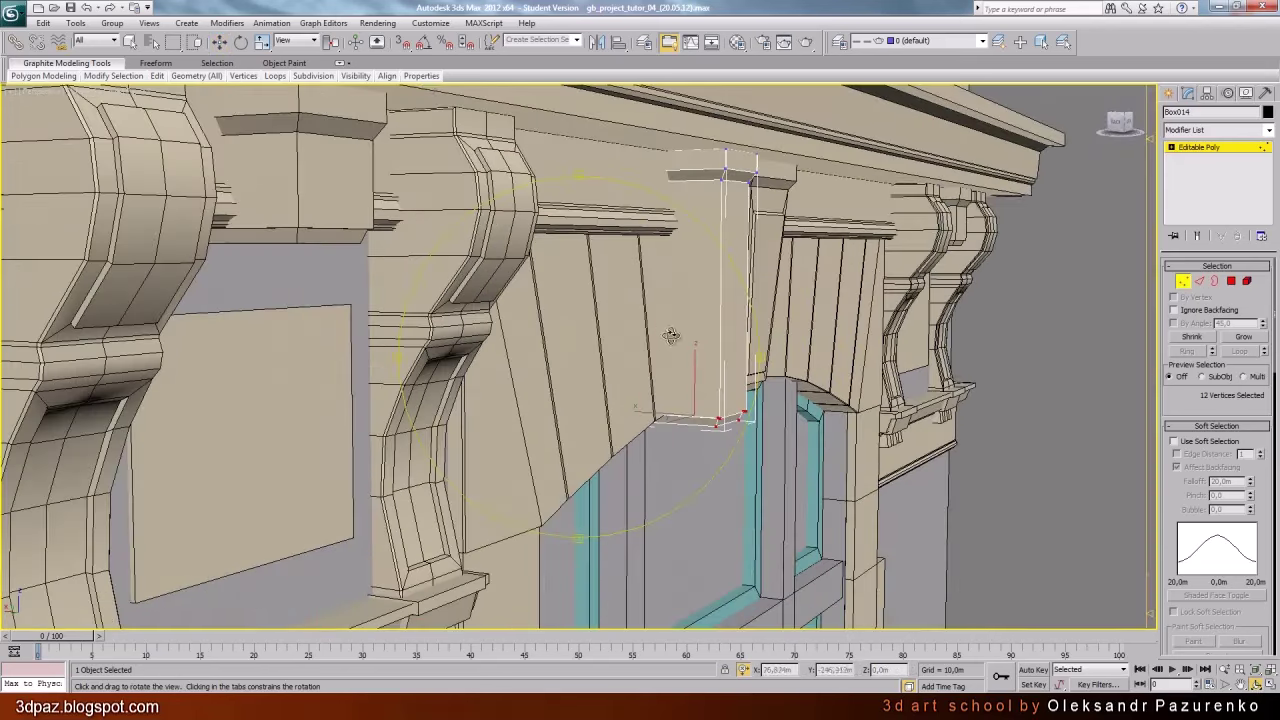
pyautogui.press('w')
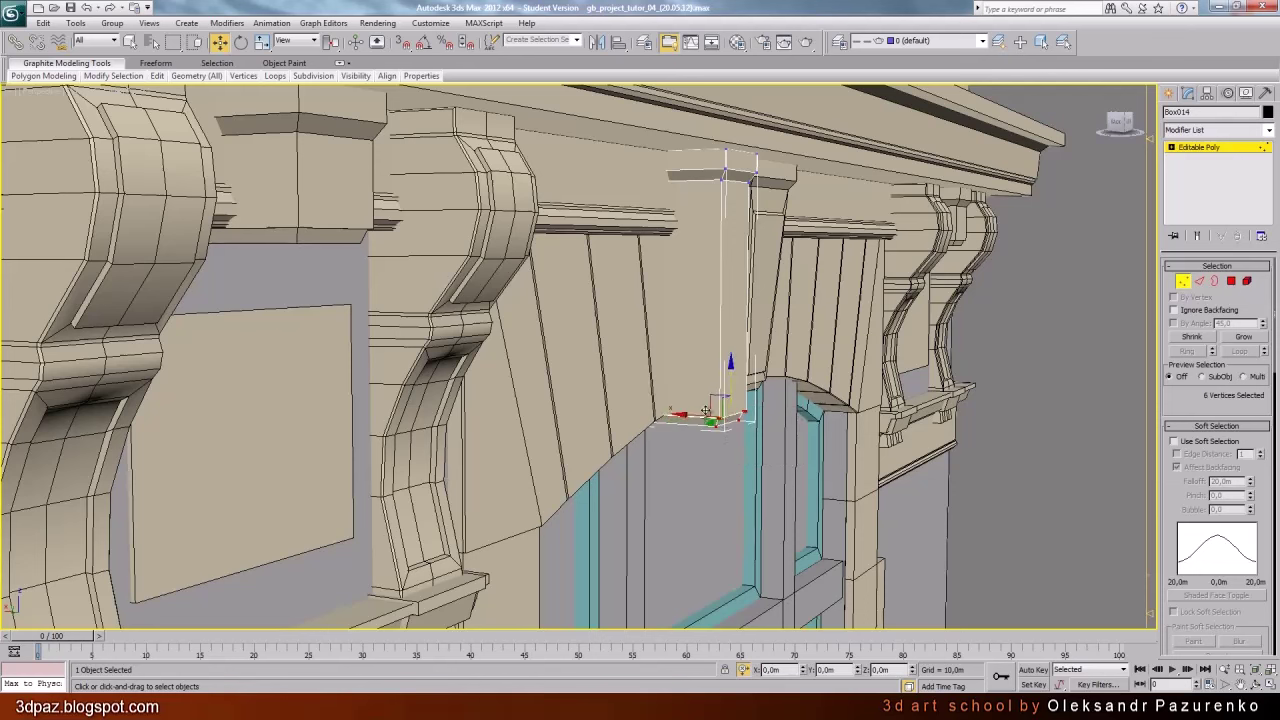
pyautogui.moveTo(701, 417); pyautogui.dragTo(645, 414)
pyautogui.click(89, 9)
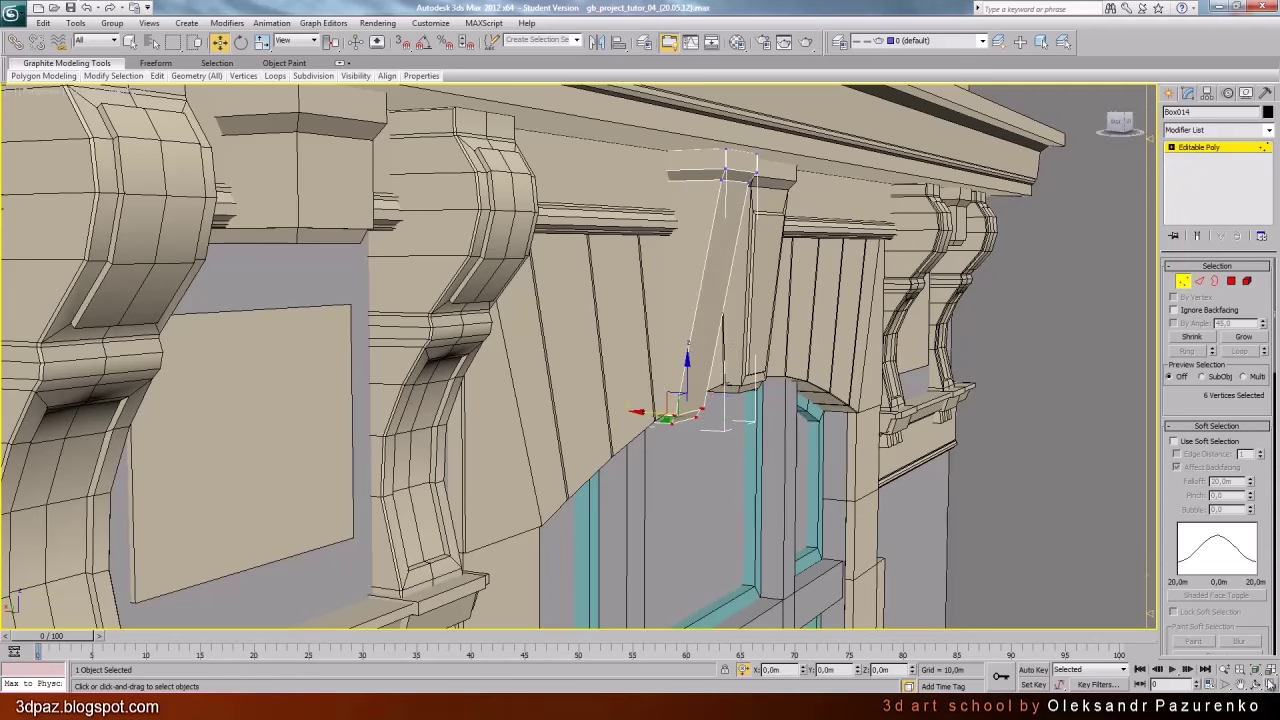
# Widen the copied block by scaling all its vertices along the facade's horizontal direction
pyautogui.click(1257, 684)
pyautogui.moveTo(723, 400); pyautogui.dragTo(625, 353)
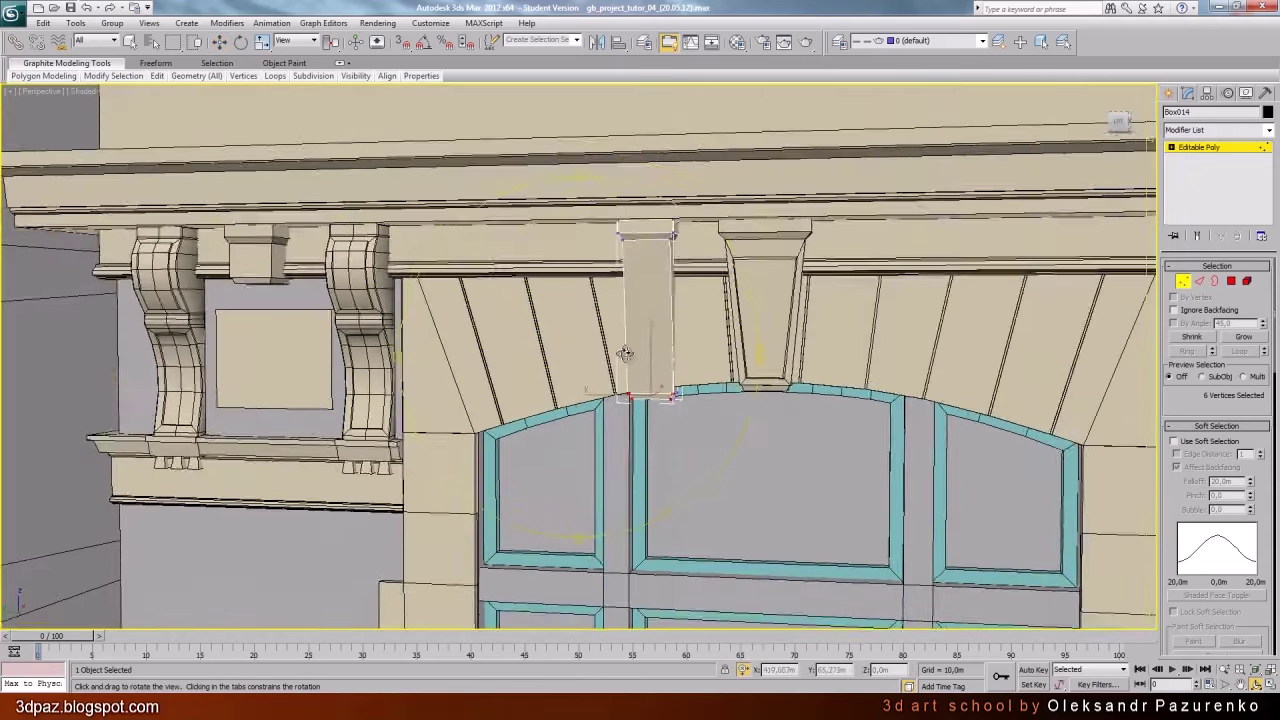
pyautogui.moveTo(625, 353); pyautogui.dragTo(651, 386, button='middle')
pyautogui.moveTo(651, 386); pyautogui.dragTo(668, 388)
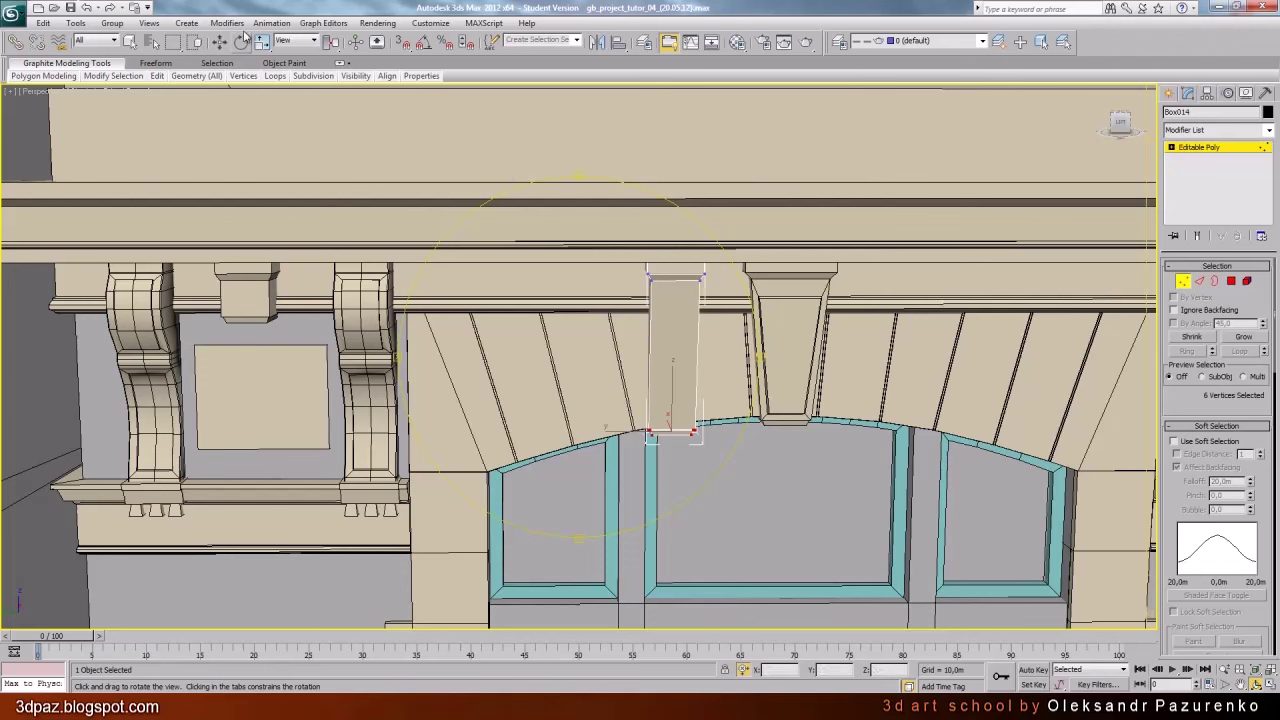
pyautogui.click(219, 41)
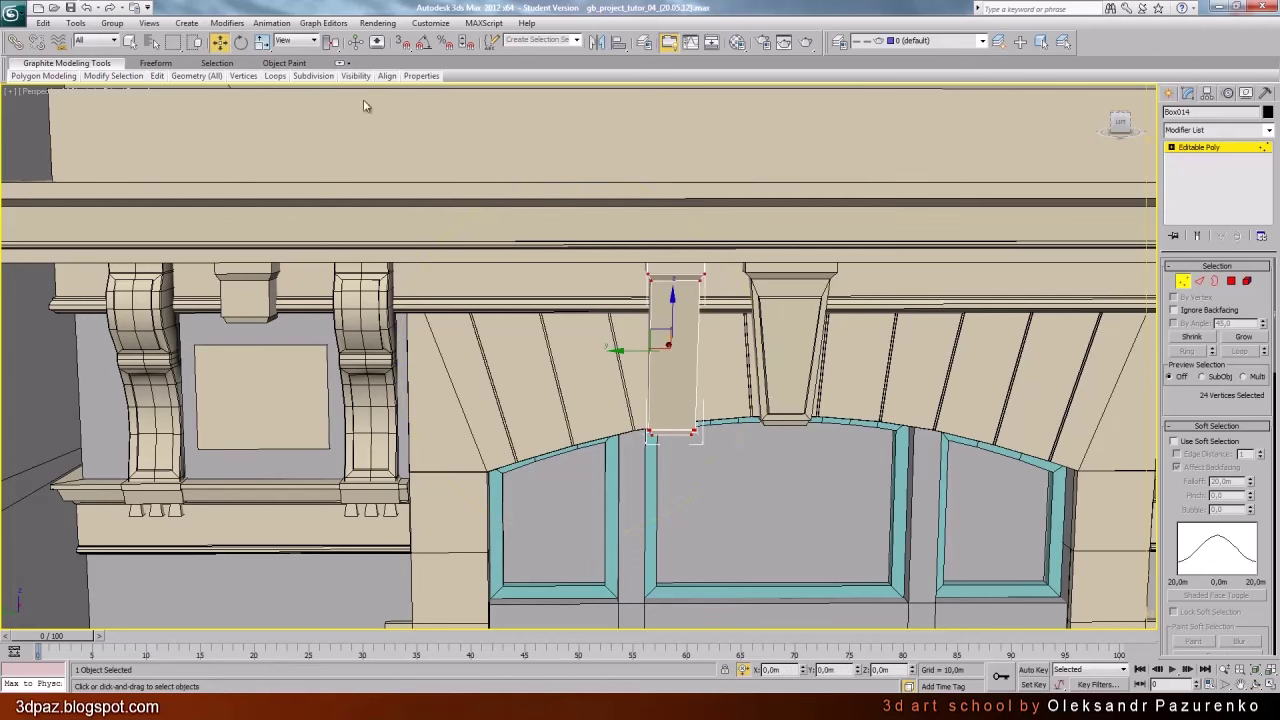
pyautogui.click(263, 43)
pyautogui.moveTo(621, 352); pyautogui.dragTo(604, 350)
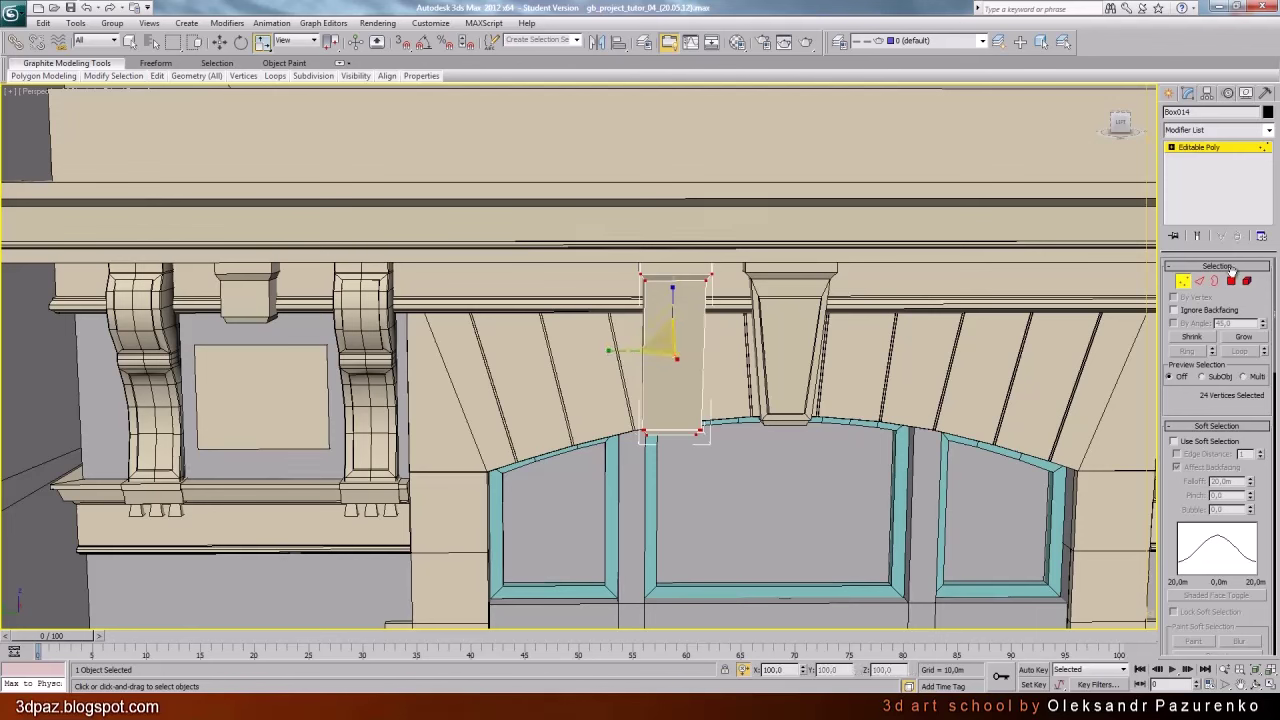
# Inset the copied block's front polygon by 0.04 m
pyautogui.click(1232, 282)
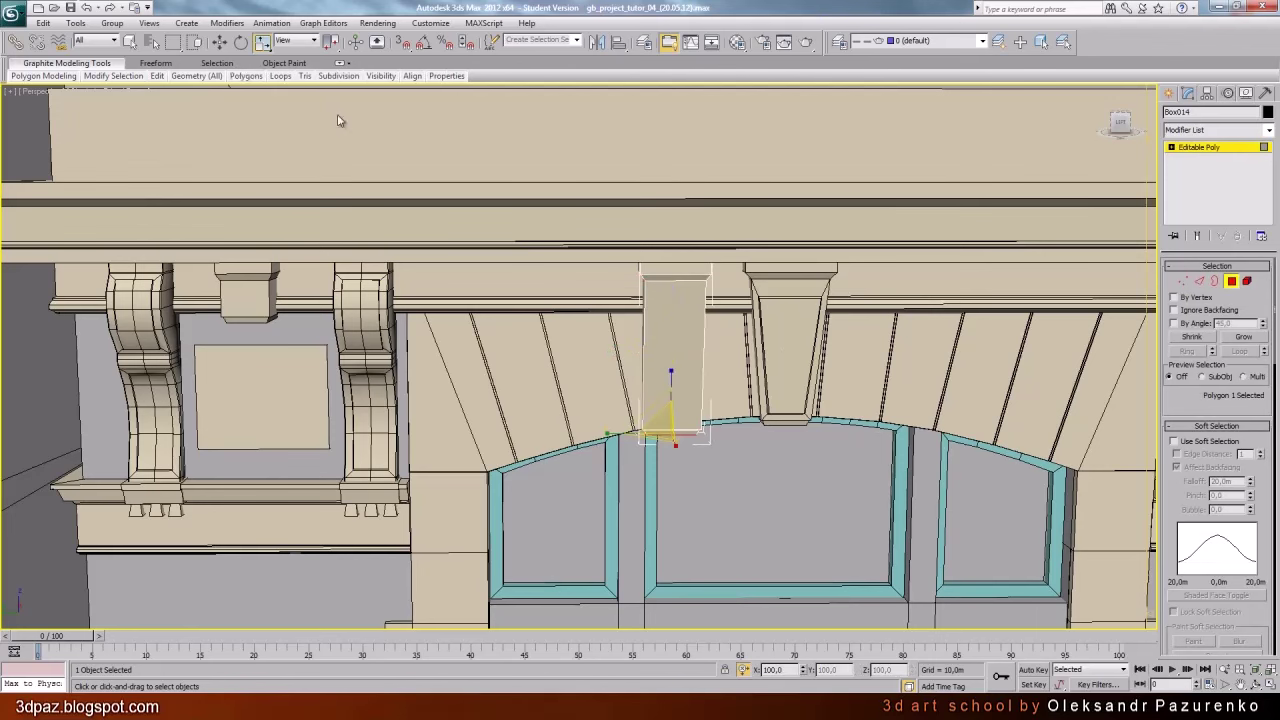
pyautogui.click(220, 44)
pyautogui.click(682, 304)
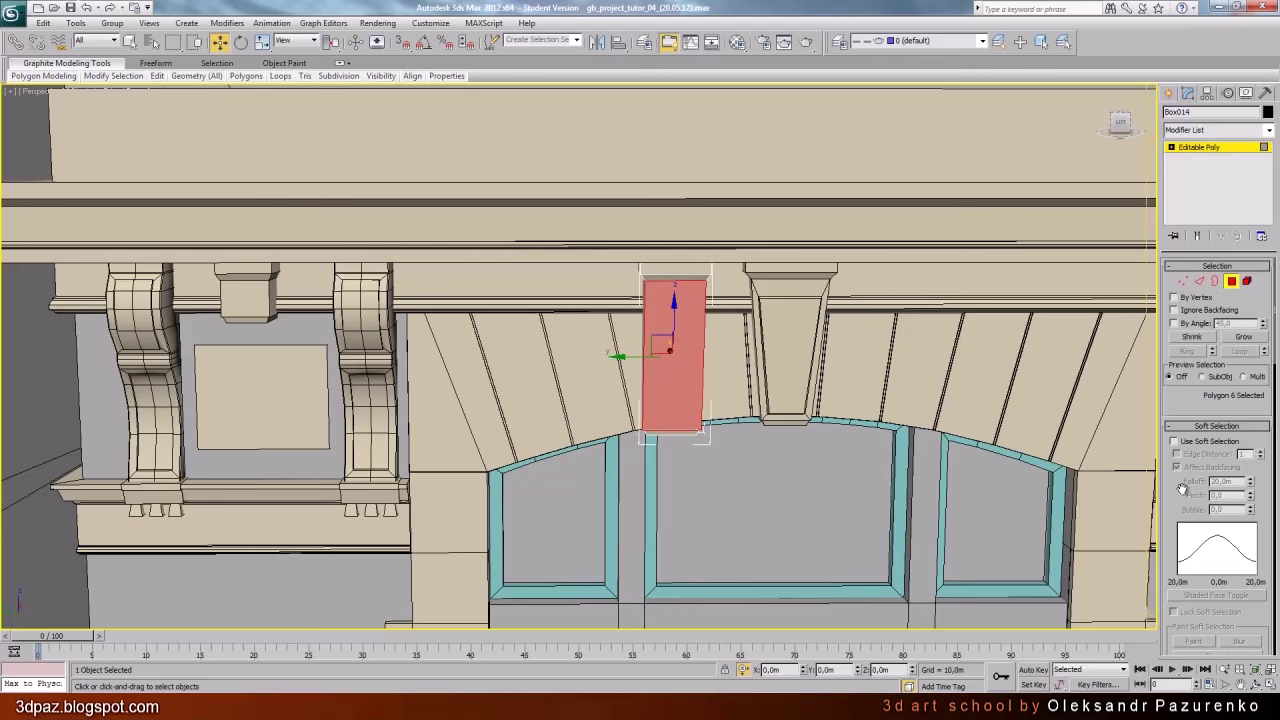
pyautogui.scroll(-5, 1183, 489)
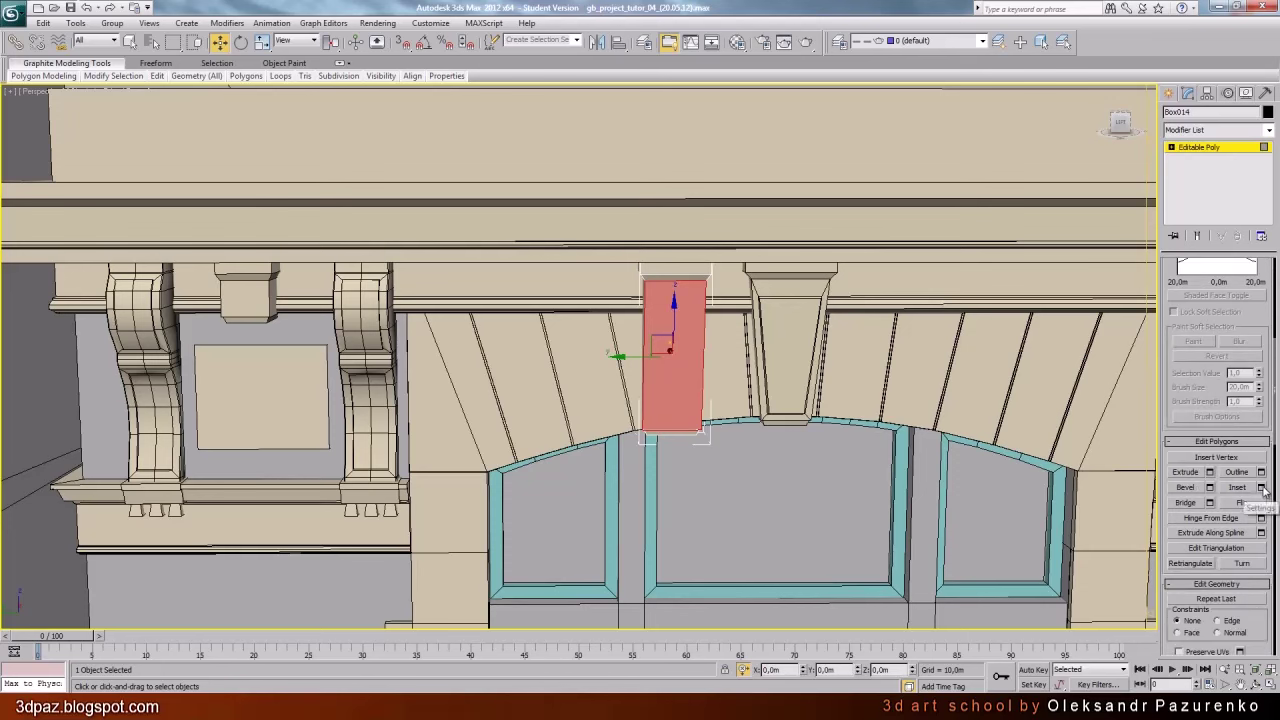
pyautogui.click(1261, 487)
pyautogui.scroll(3, 757, 380)
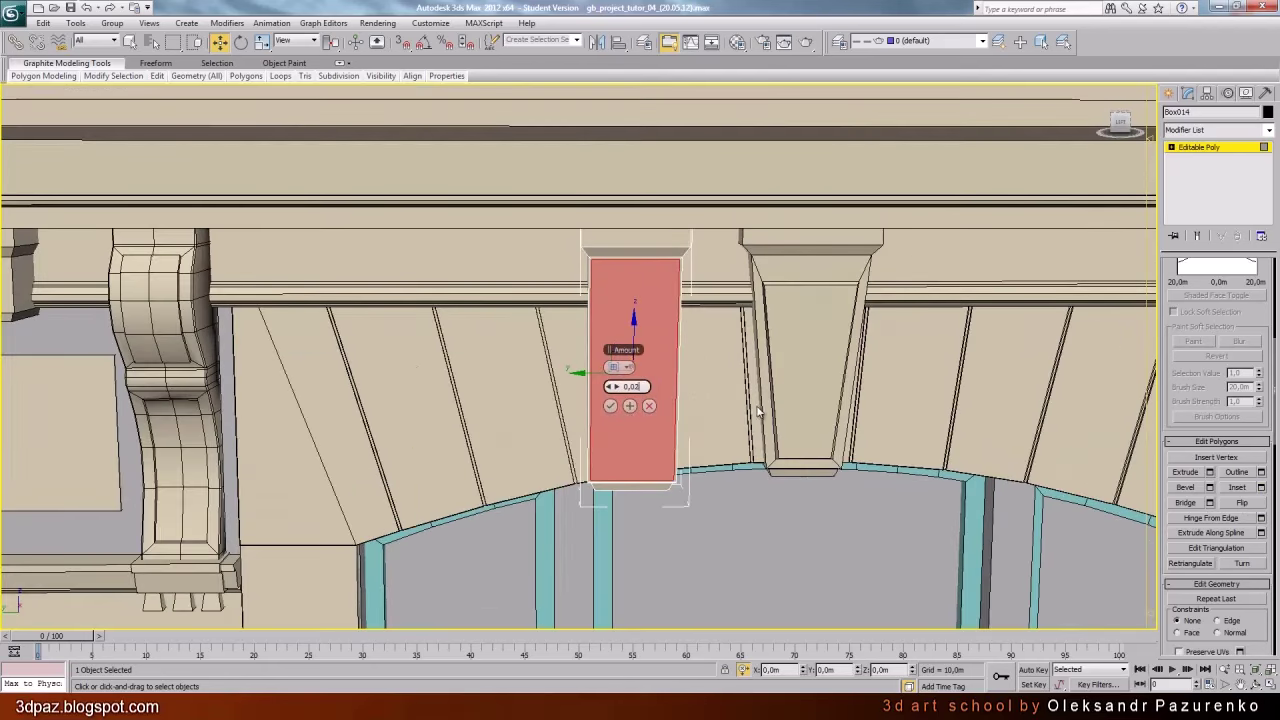
pyautogui.press('Return')
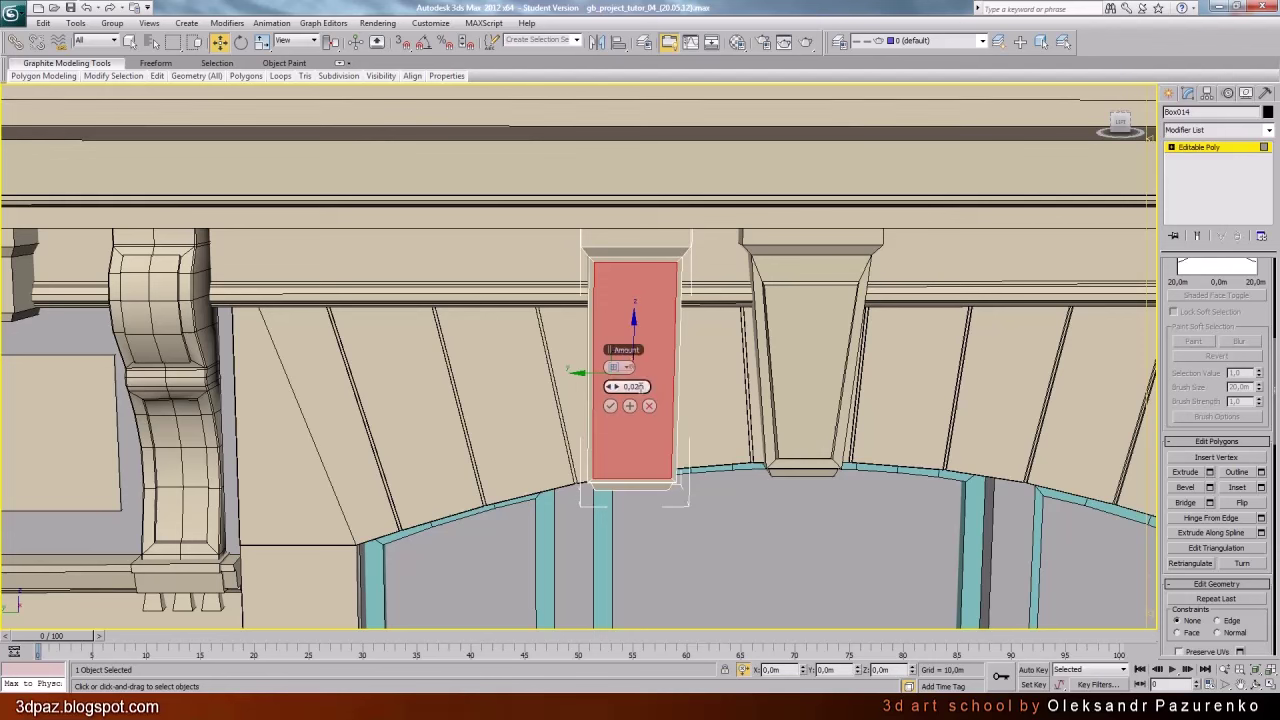
pyautogui.write('3m')
pyautogui.press('Return')
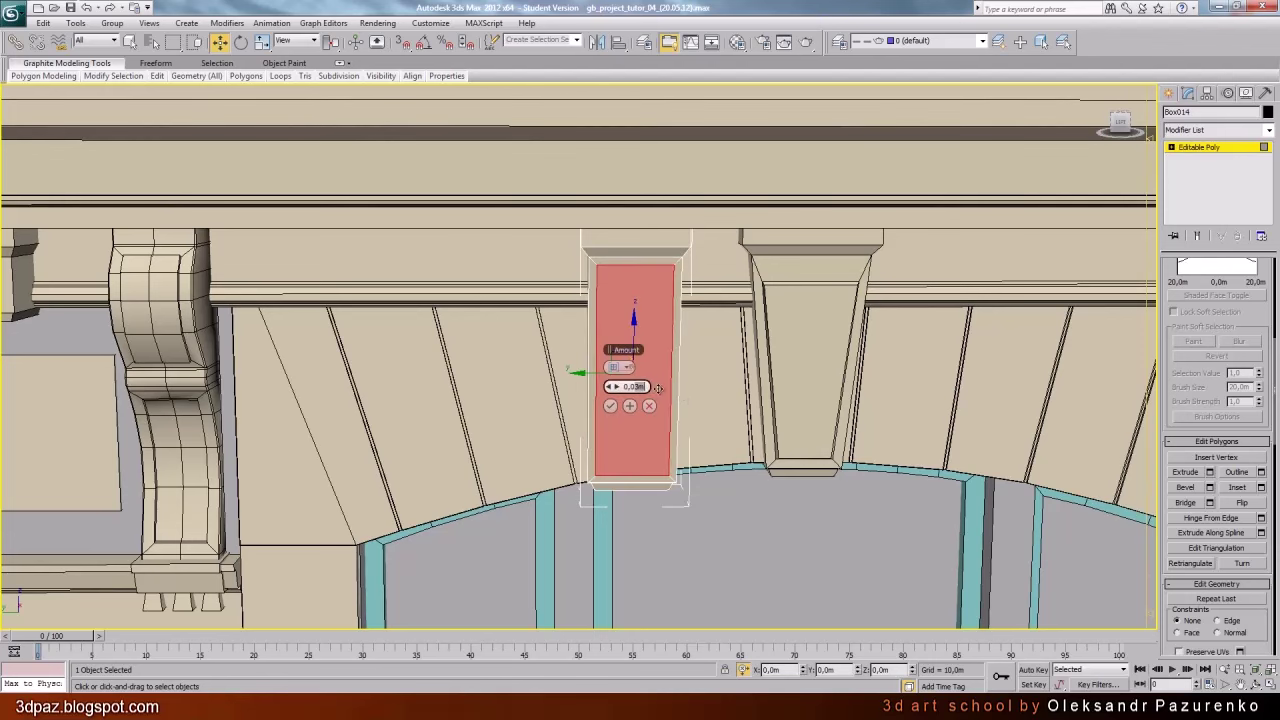
pyautogui.write('1')
pyautogui.press('Return')
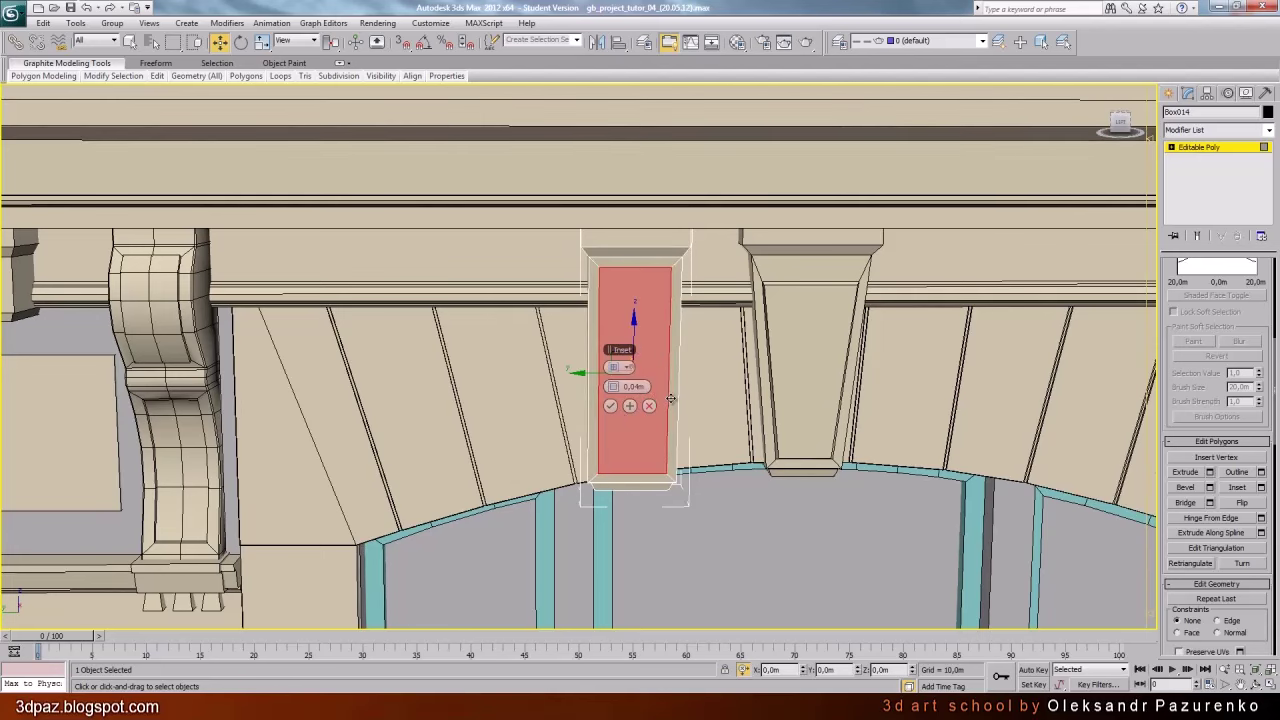
# Bevel the inset front polygon of the copied block with a height of 0.01 m and an outline of -0.01 m
pyautogui.keyDown('alt'); pyautogui.moveTo(670, 398); pyautogui.dragTo(640, 331, button='middle'); pyautogui.keyUp('alt')
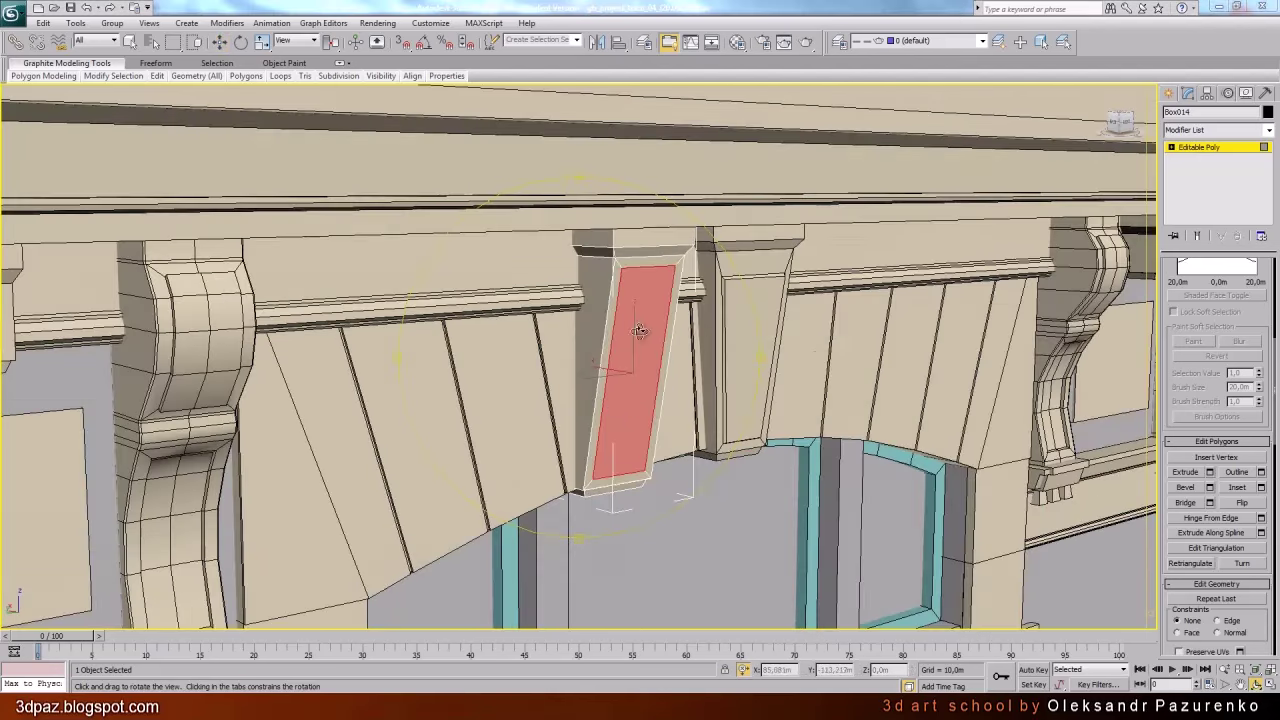
pyautogui.click(1210, 488)
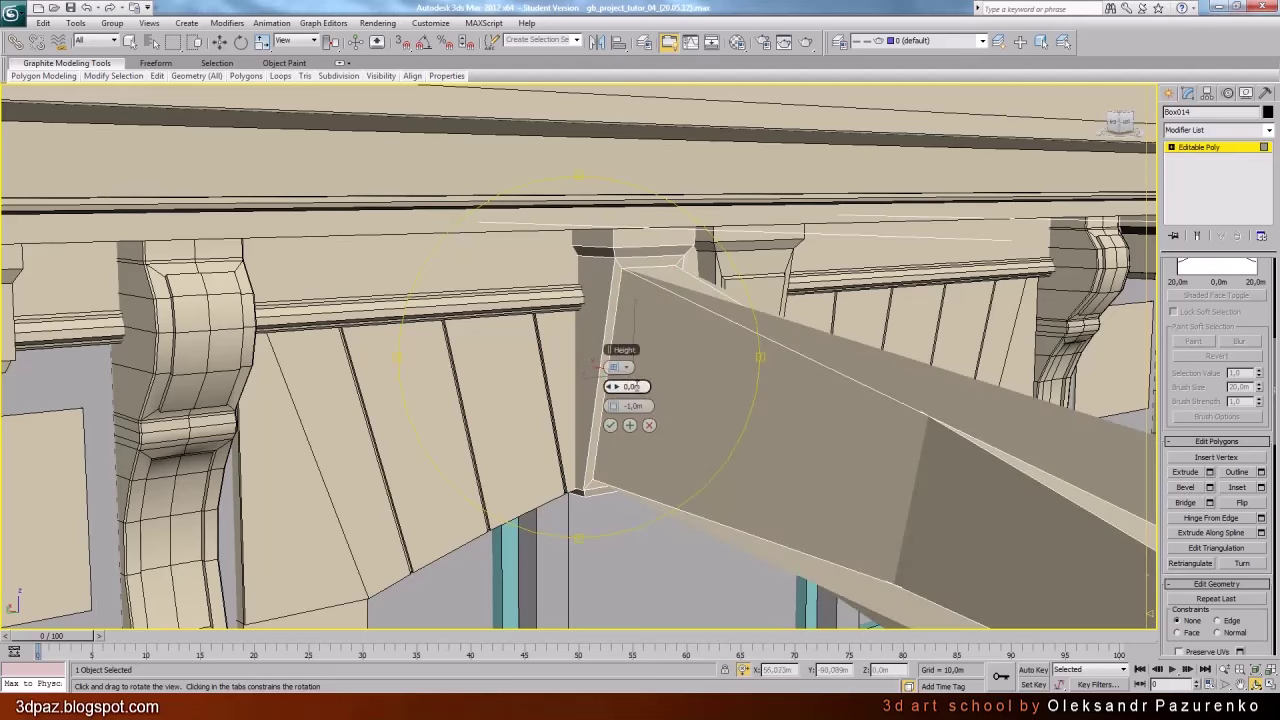
pyautogui.click(636, 386)
pyautogui.write('0,01')
pyautogui.press('Return')
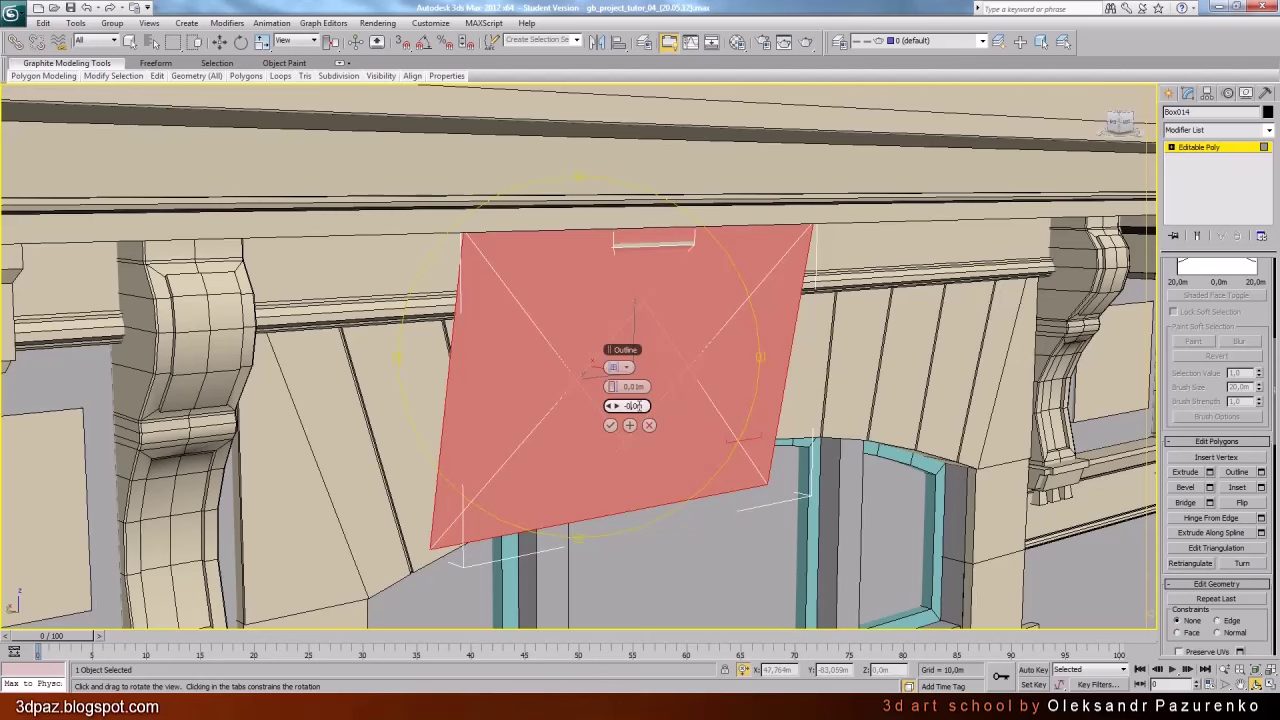
pyautogui.moveTo(687, 467); pyautogui.dragTo(617, 386)
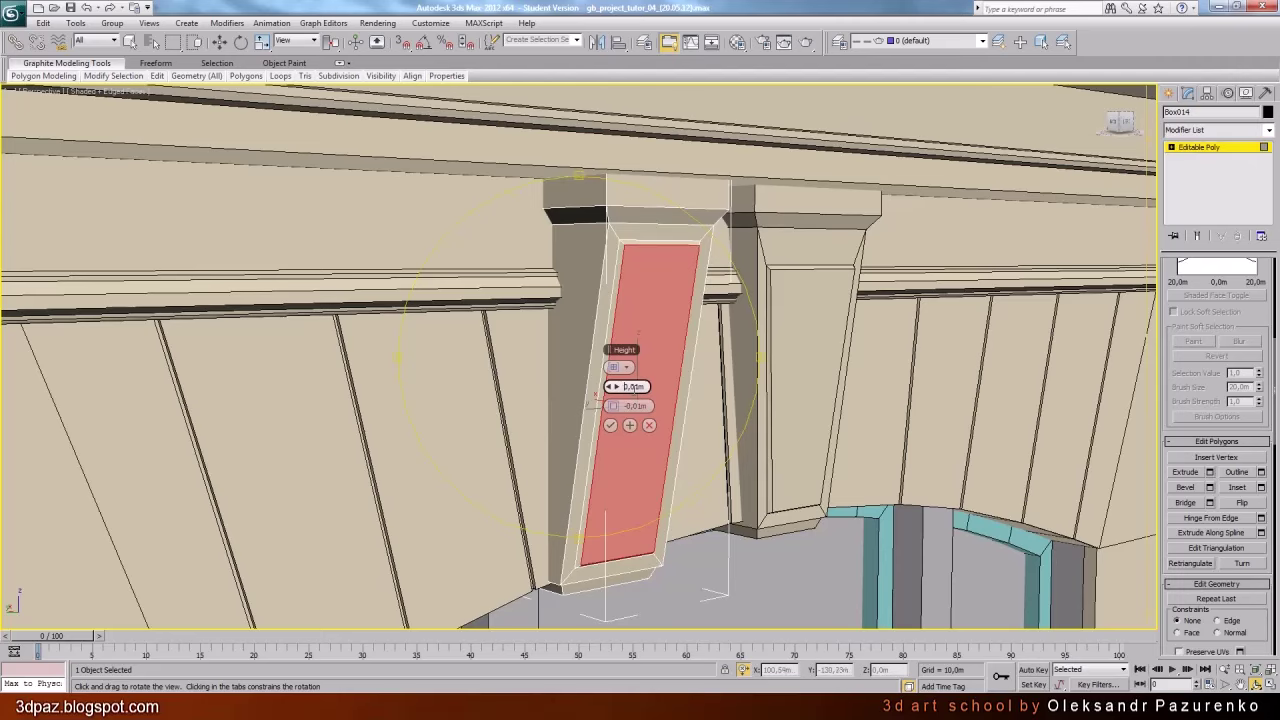
pyautogui.click(622, 425)
pyautogui.moveTo(614, 465); pyautogui.dragTo(628, 387)
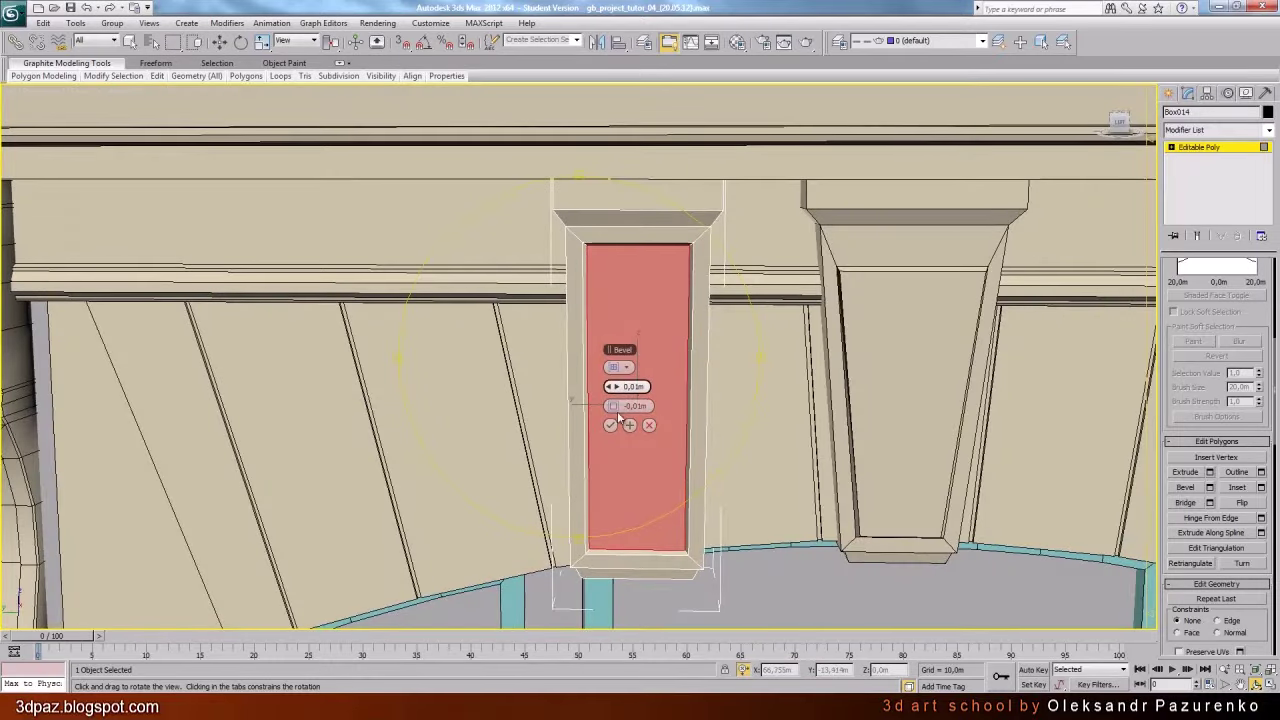
pyautogui.click(611, 426)
pyautogui.scroll(-6, 623, 468)
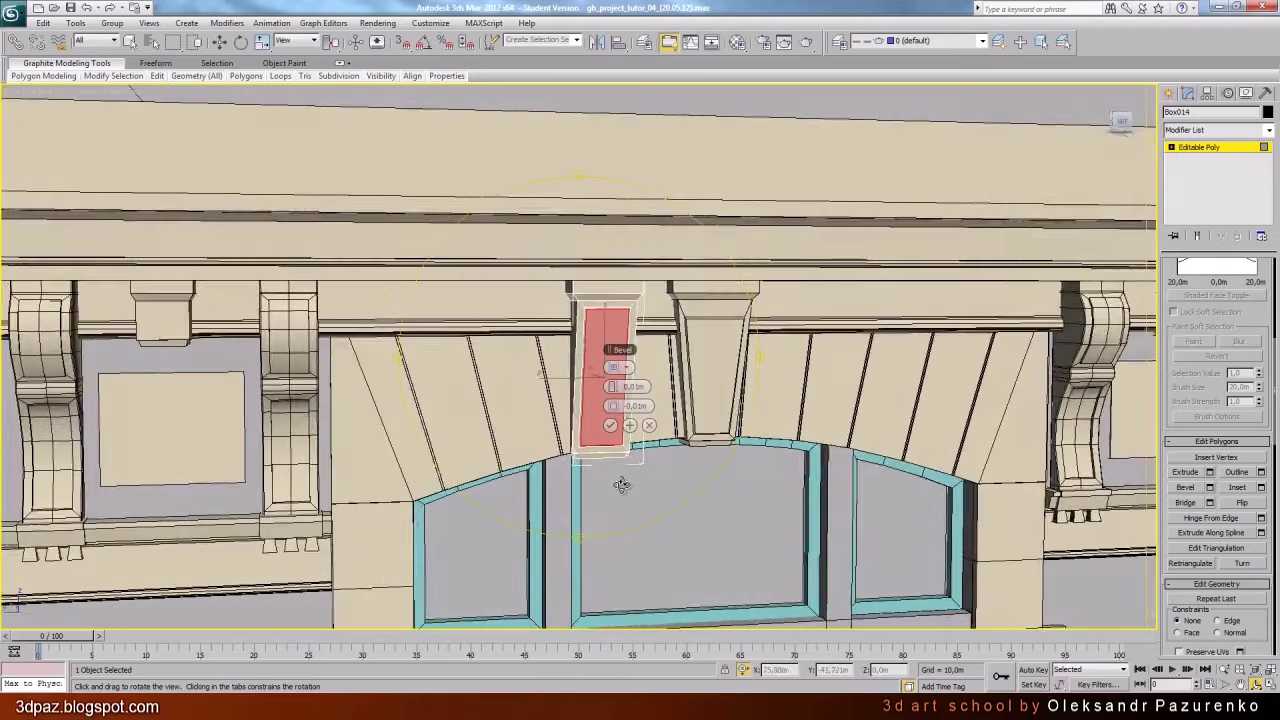
pyautogui.moveTo(621, 484); pyautogui.dragTo(600, 470)
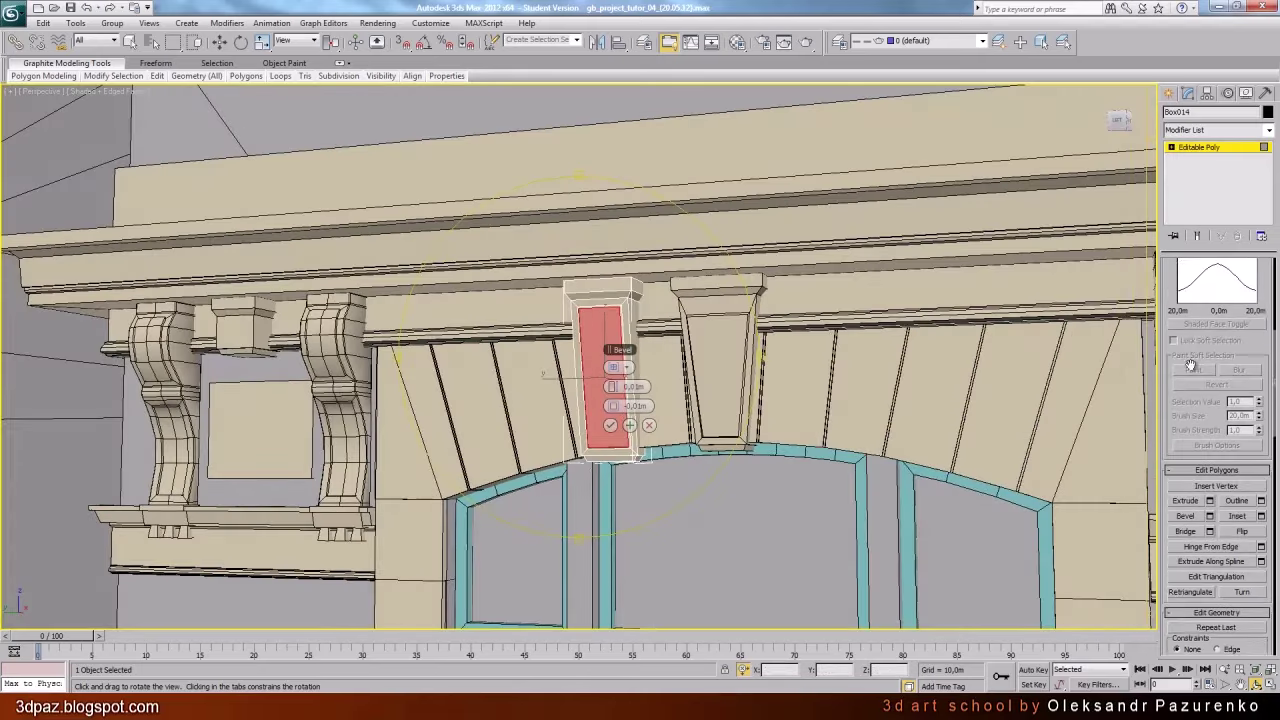
pyautogui.scroll(5, 1203, 283)
pyautogui.scroll(2, 1202, 284)
pyautogui.click(1232, 282)
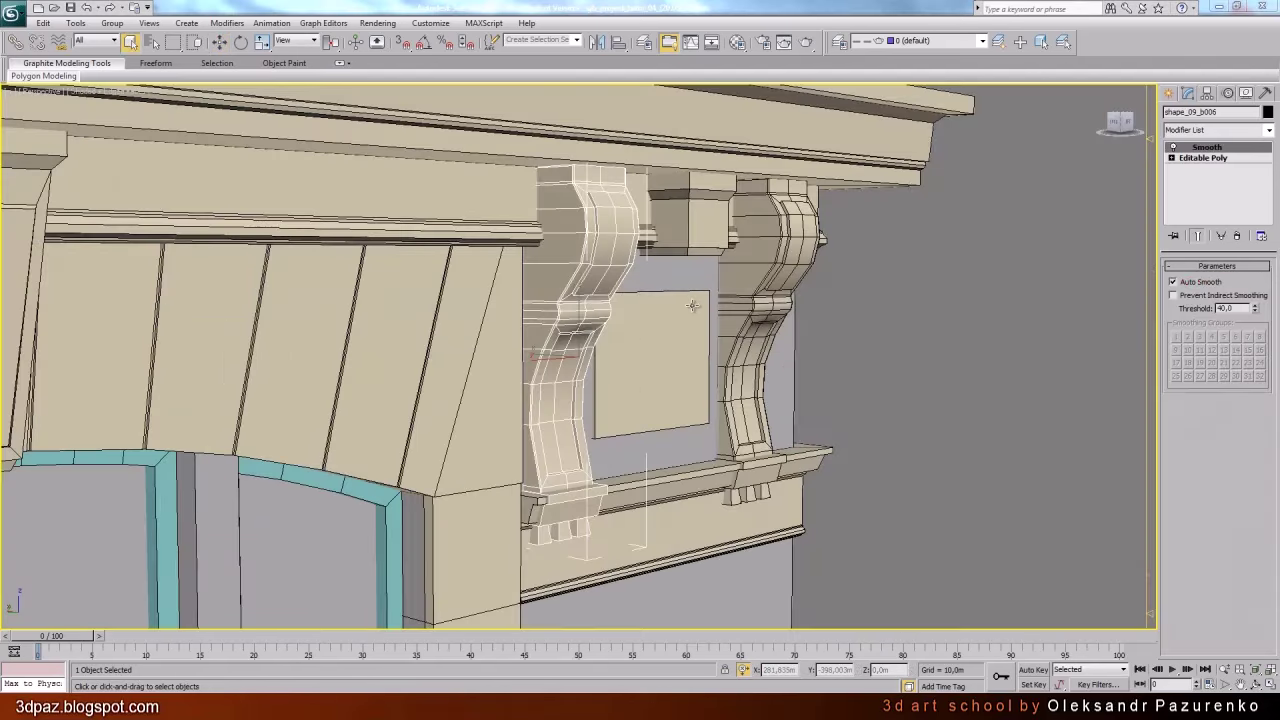
# Review the scrolled cornice brackets at the corner and the ornamental railing below the tall facade window
pyautogui.moveTo(692, 305); pyautogui.dragTo(699, 342, button='middle')
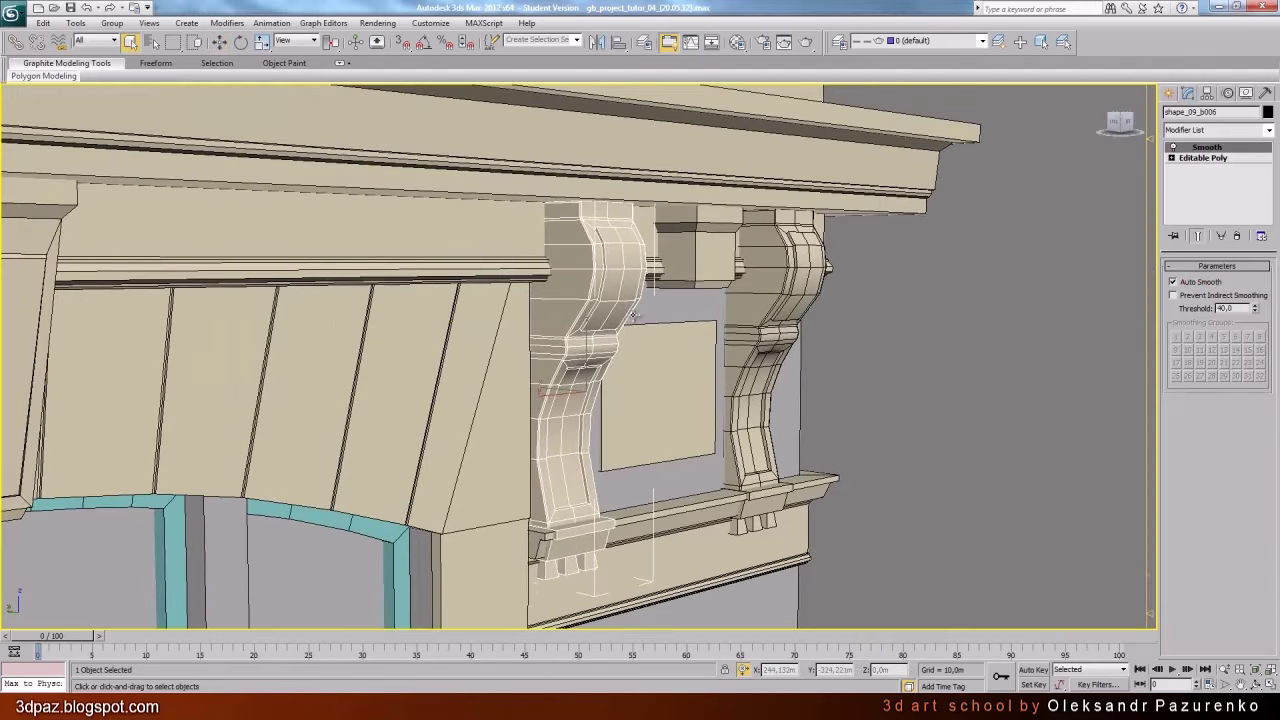
pyautogui.moveTo(633, 315); pyautogui.dragTo(636, 287, button='middle')
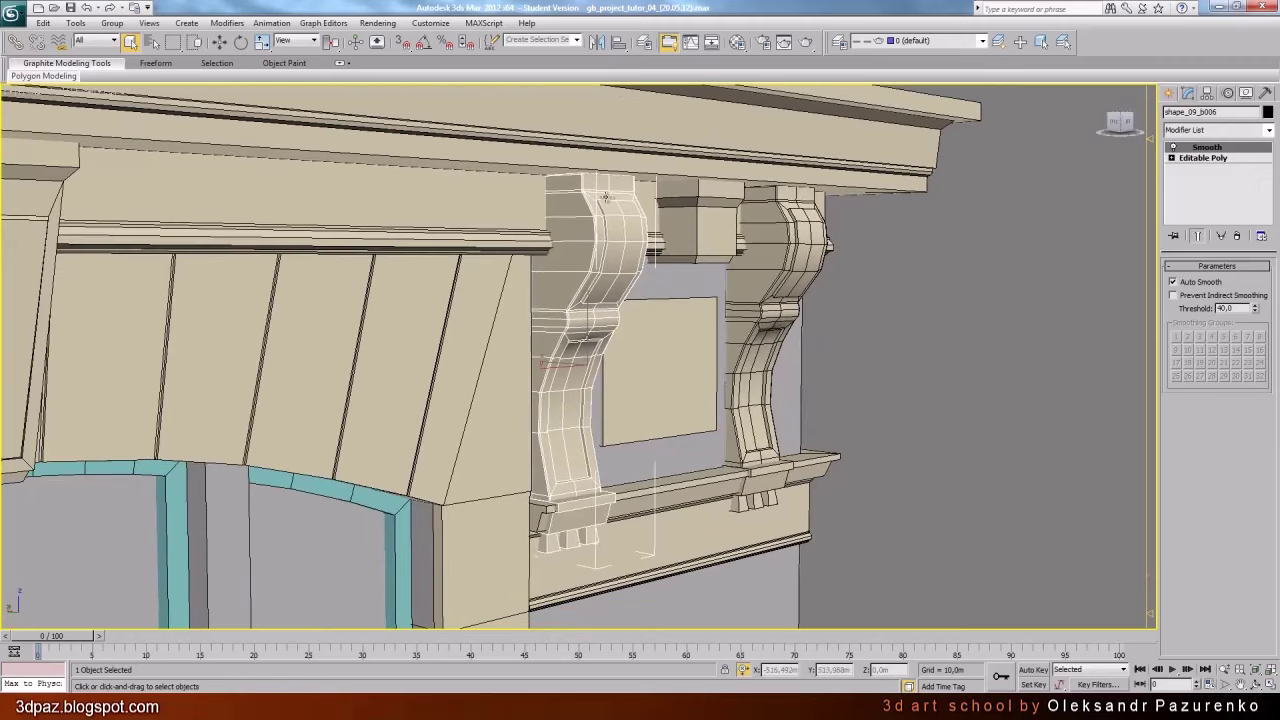
pyautogui.click(894, 341)
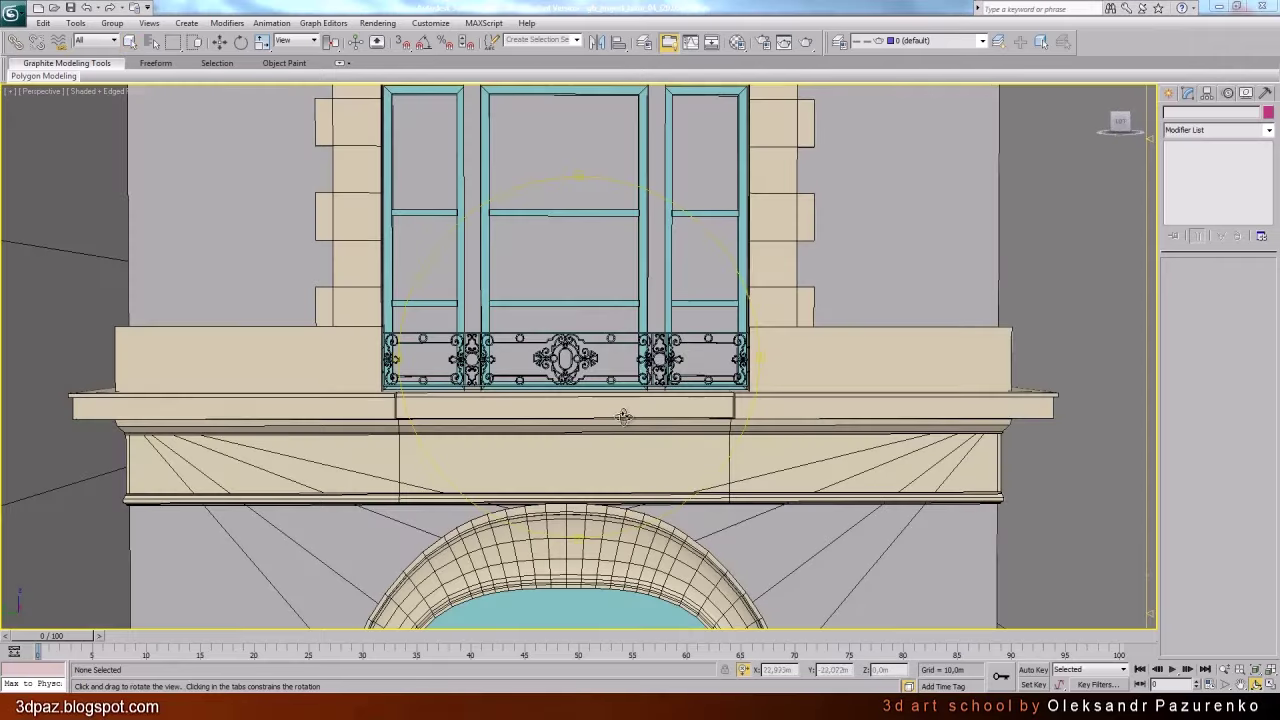
pyautogui.keyDown('alt'); pyautogui.moveTo(624, 420); pyautogui.dragTo(613, 366, button='middle'); pyautogui.keyUp('alt')
pyautogui.scroll(3, 620, 368)
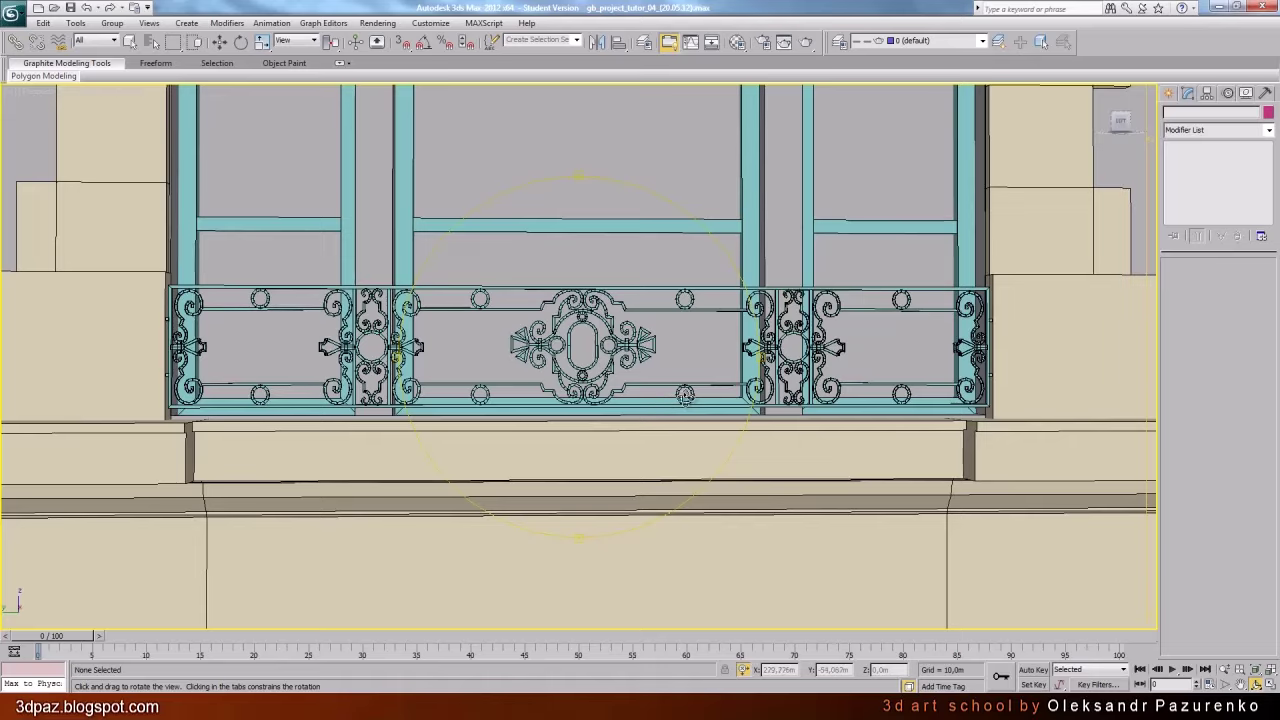
pyautogui.keyDown('alt'); pyautogui.moveTo(692, 390); pyautogui.dragTo(648, 394, button='middle'); pyautogui.keyUp('alt')
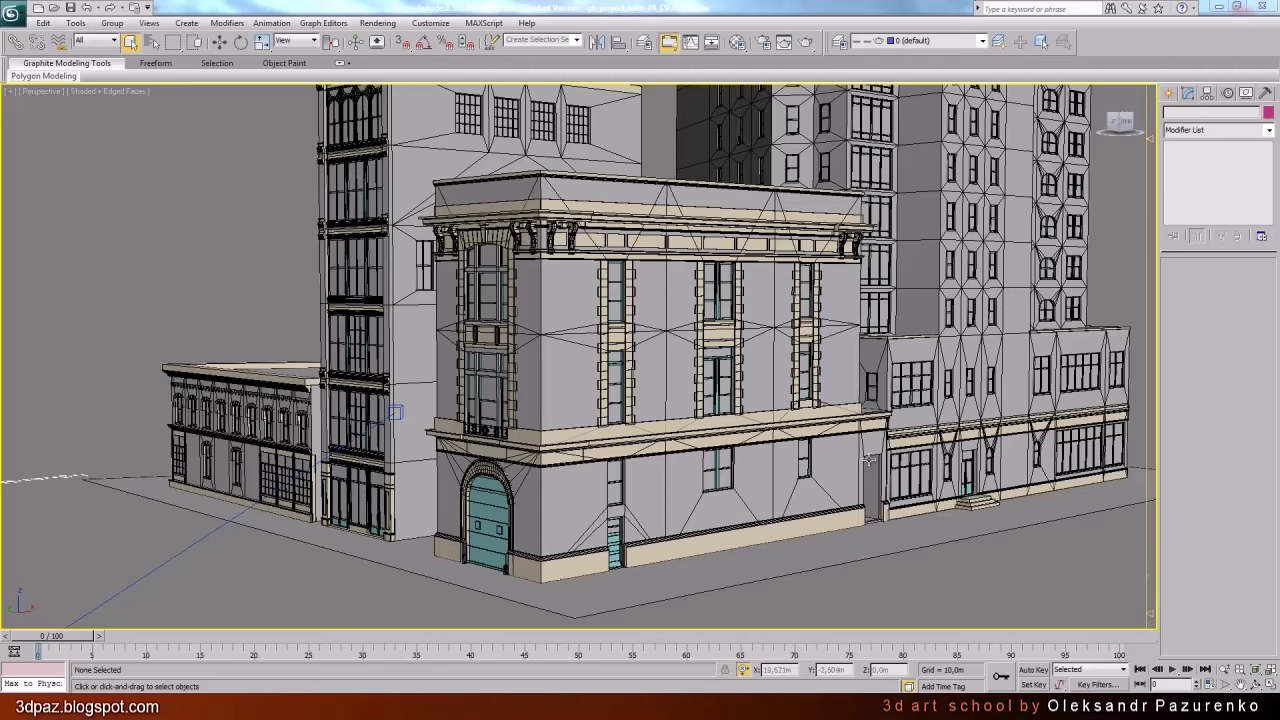
# Select the base plinth sweep of the neighbouring building with the entrance steps and frame it in the view
pyautogui.moveTo(956, 516); pyautogui.dragTo(640, 441, button='middle')
pyautogui.scroll(2, 640, 441)
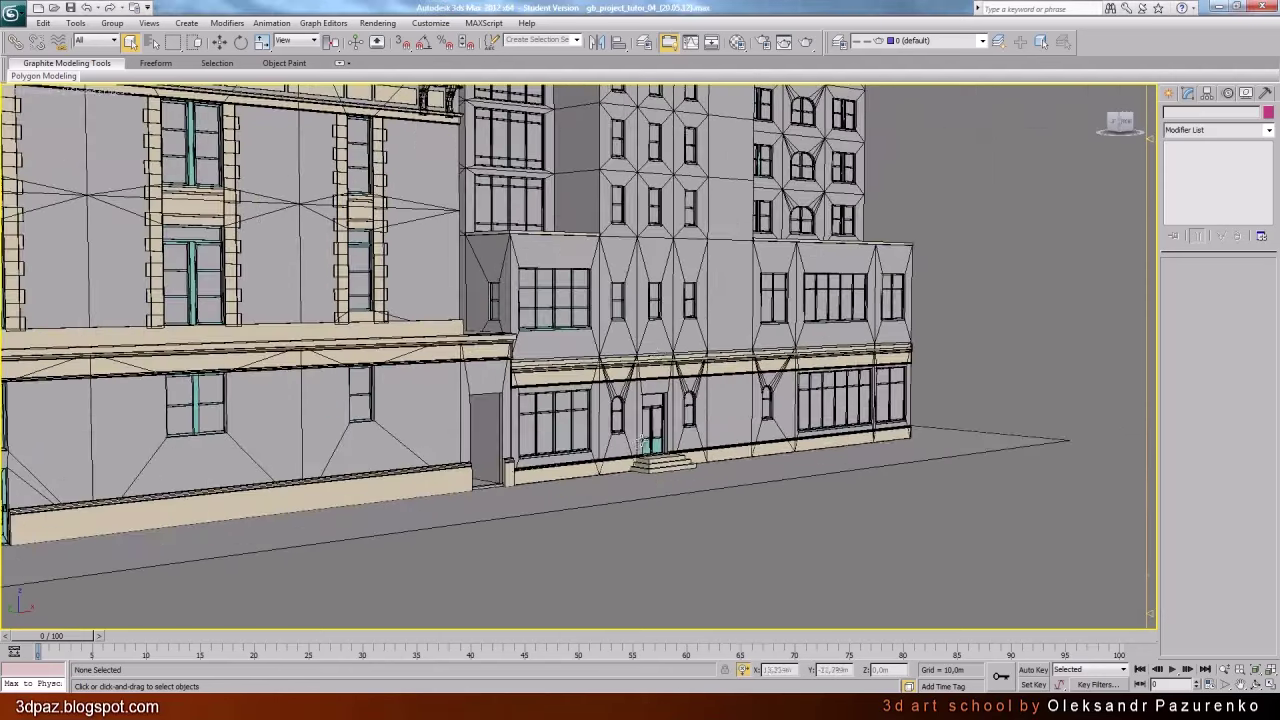
pyautogui.click(716, 328)
pyautogui.scroll(3, 690, 340)
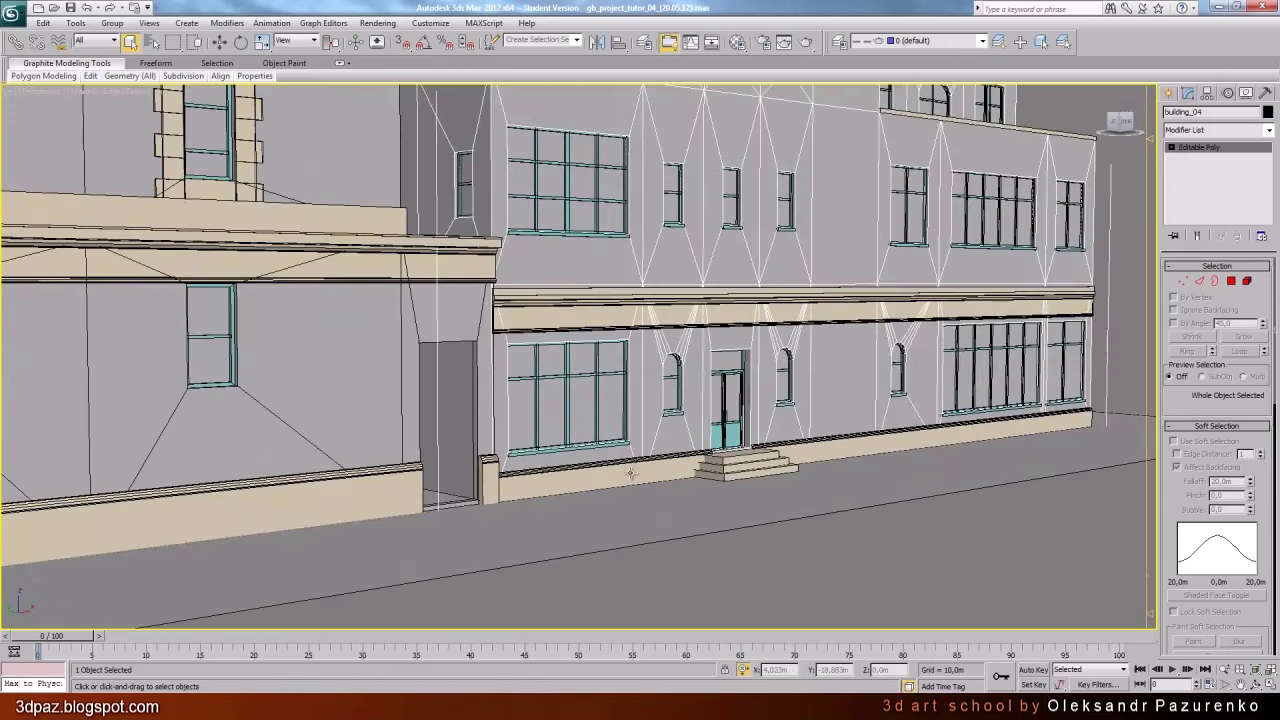
pyautogui.click(630, 473)
pyautogui.click(1254, 669)
pyautogui.click(1255, 684)
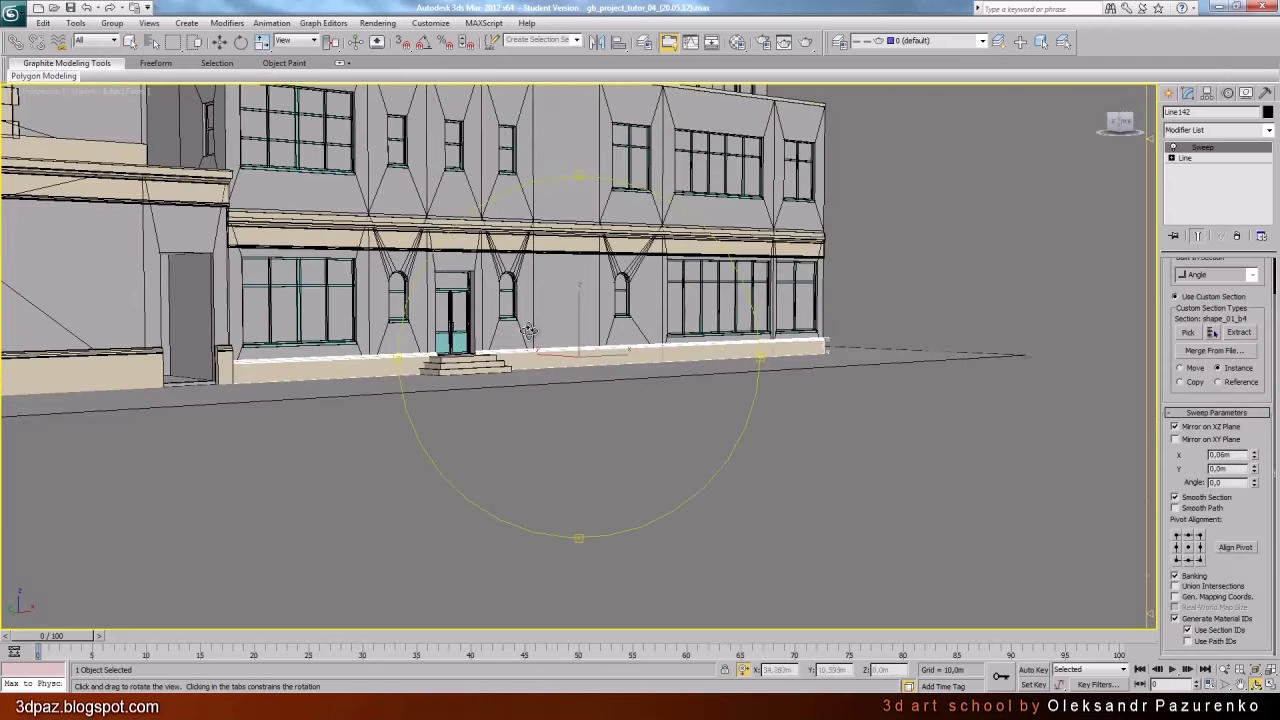
# Examine the neighbouring building's entrance doors, stairs and the plinth that meets them on both sides
pyautogui.scroll(5, 454, 350)
pyautogui.moveTo(454, 350); pyautogui.dragTo(603, 381, button='middle')
pyautogui.moveTo(627, 365); pyautogui.dragTo(600, 389)
pyautogui.scroll(-2, 599, 389)
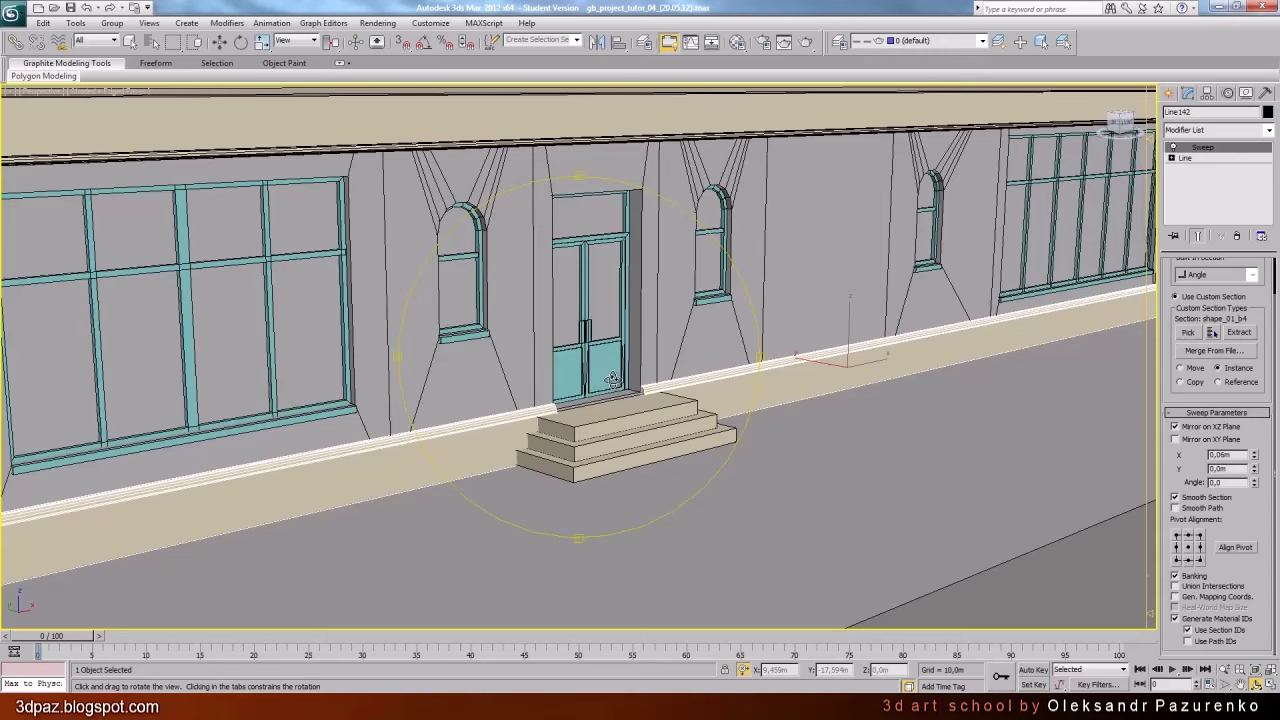
pyautogui.scroll(-3, 613, 380)
pyautogui.scroll(3, 613, 380)
pyautogui.scroll(-6, 660, 378)
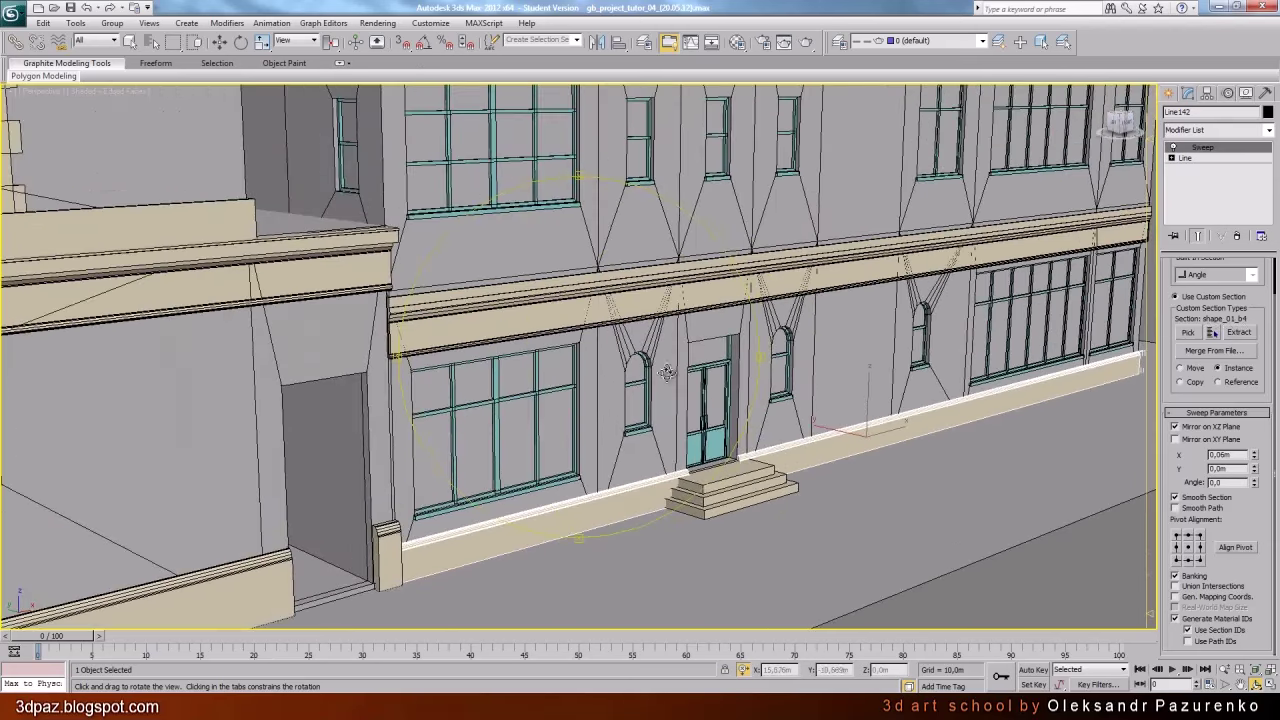
# Select the moulding above the ground-floor windows and review its Sweep settings with the custom section
pyautogui.click(133, 44)
pyautogui.click(562, 316)
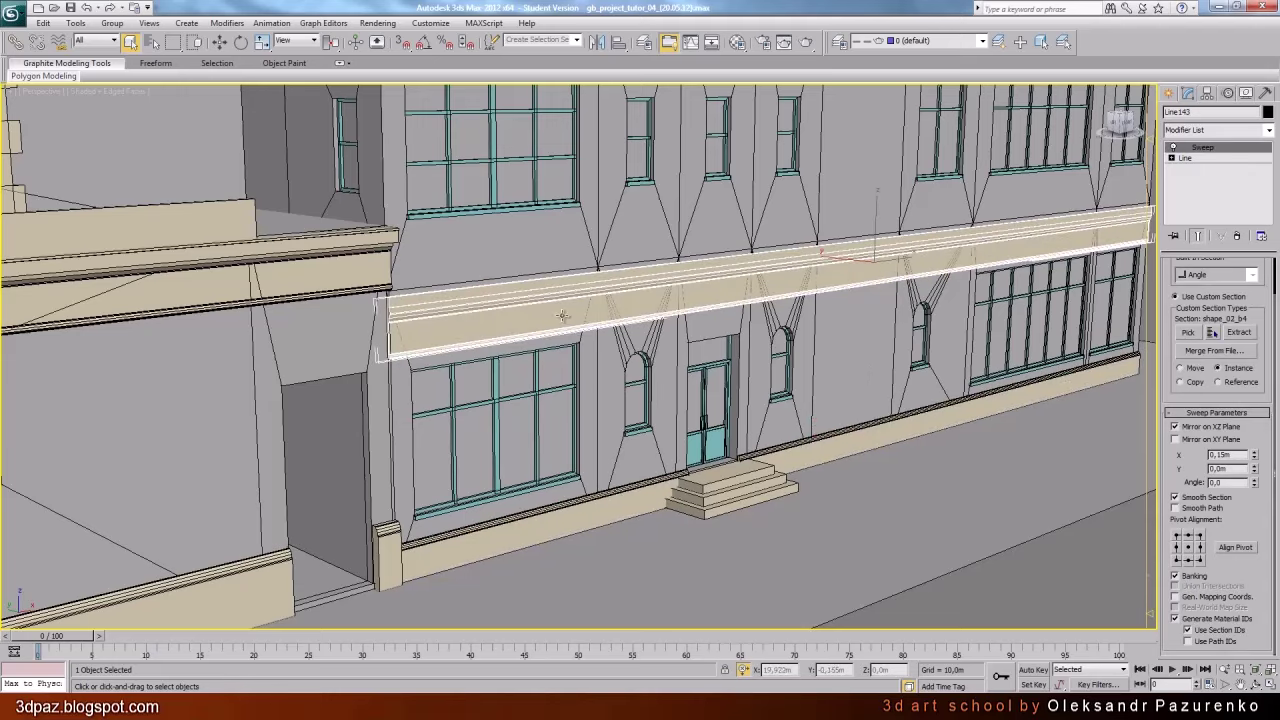
pyautogui.click(1257, 684)
pyautogui.moveTo(600, 380)
pyautogui.mouseDown()
pyautogui.moveTo(563, 366)
pyautogui.moveTo(598, 363)
pyautogui.mouseUp()
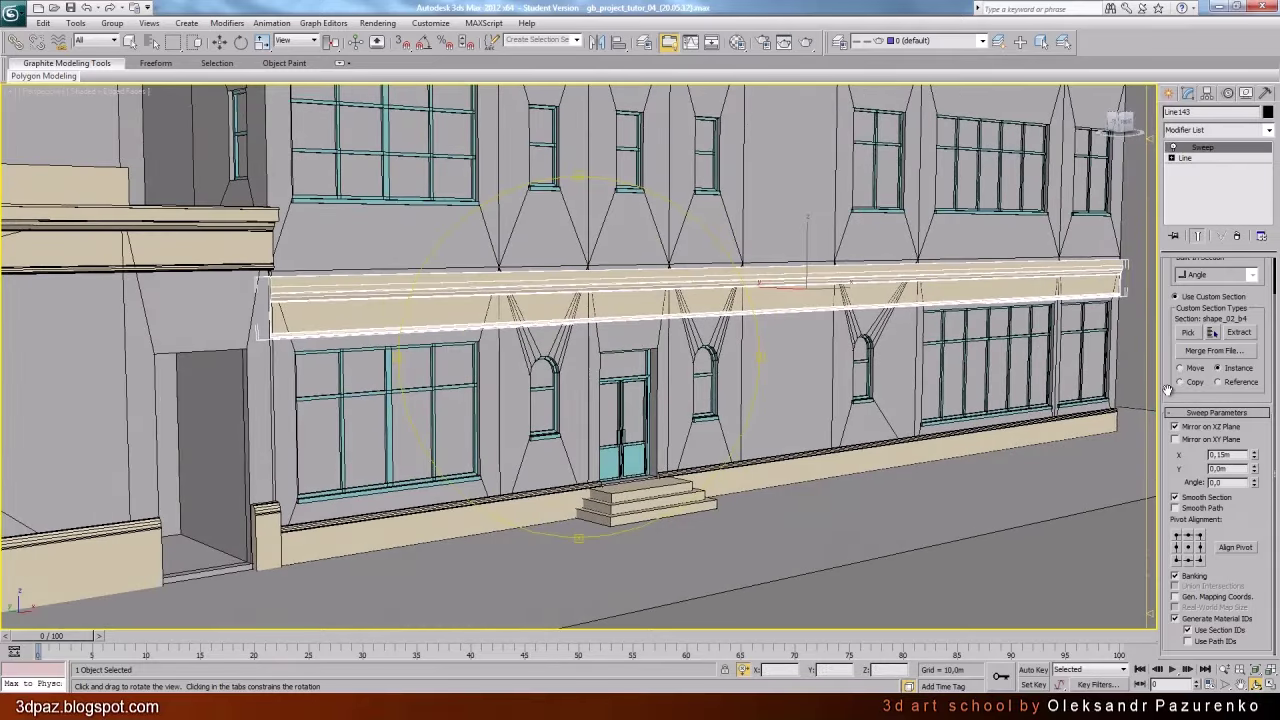
pyautogui.scroll(2, 1168, 390)
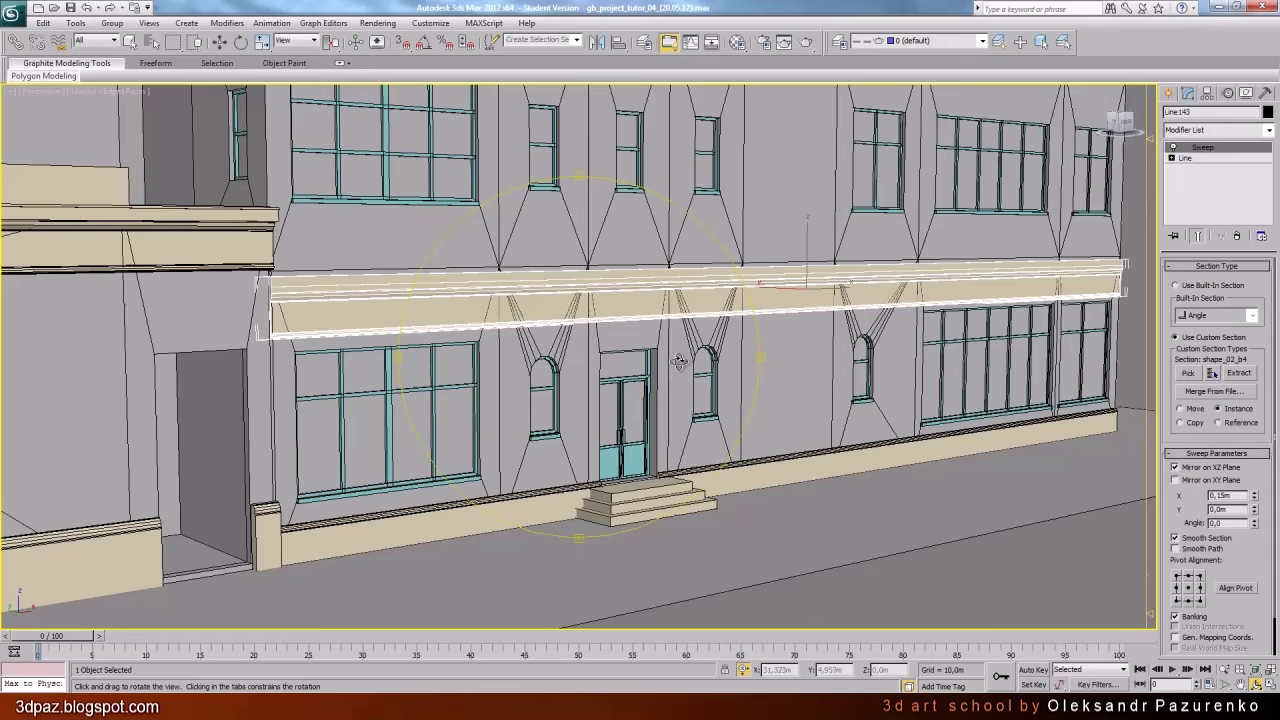
pyautogui.moveTo(679, 362); pyautogui.dragTo(650, 398)
# Select the coping along the terrace roof edge and review its Sweep settings with the built-in Bar section
pyautogui.click(128, 45)
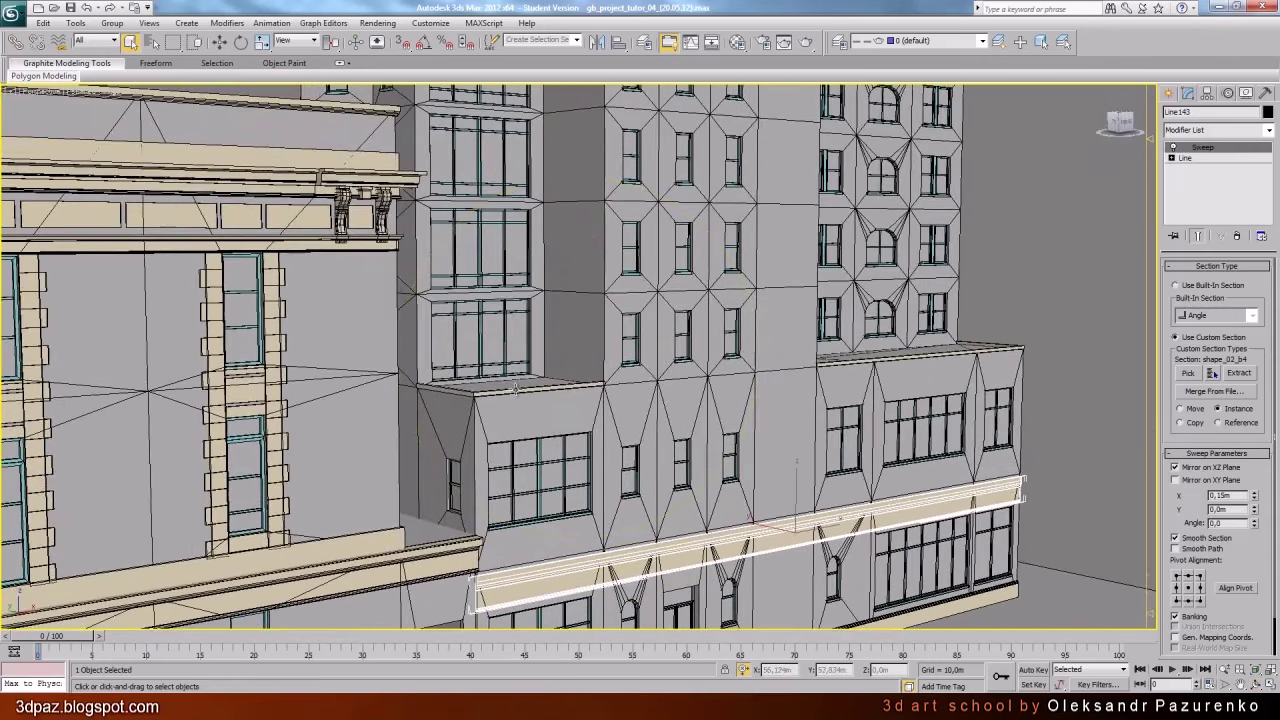
pyautogui.click(514, 388)
pyautogui.click(1255, 669)
pyautogui.click(1255, 684)
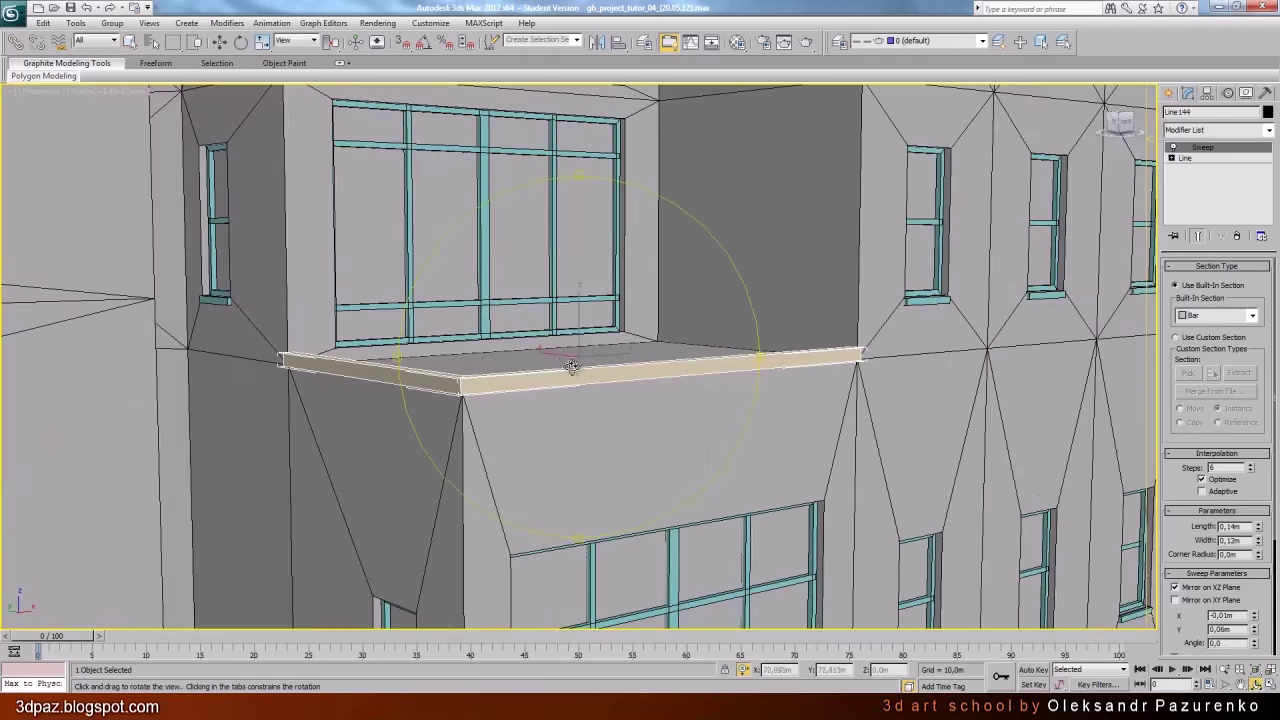
pyautogui.moveTo(574, 365); pyautogui.dragTo(524, 399)
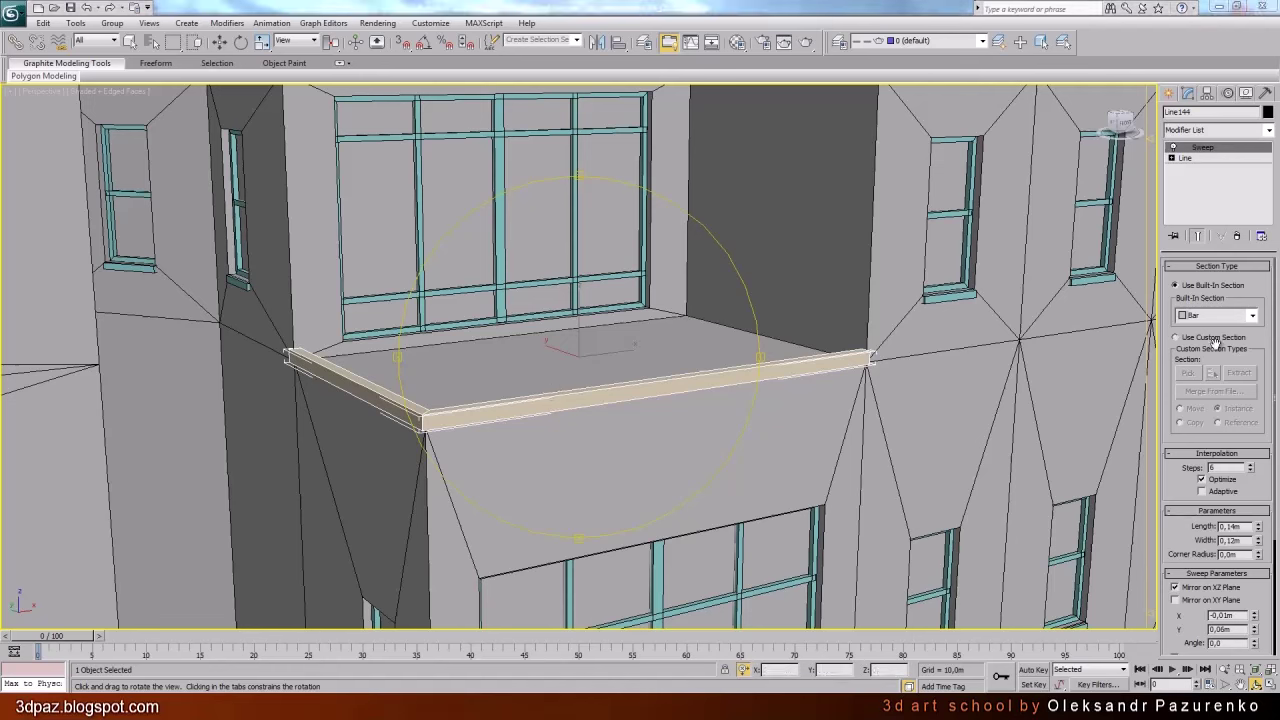
pyautogui.scroll(-3, 1183, 467)
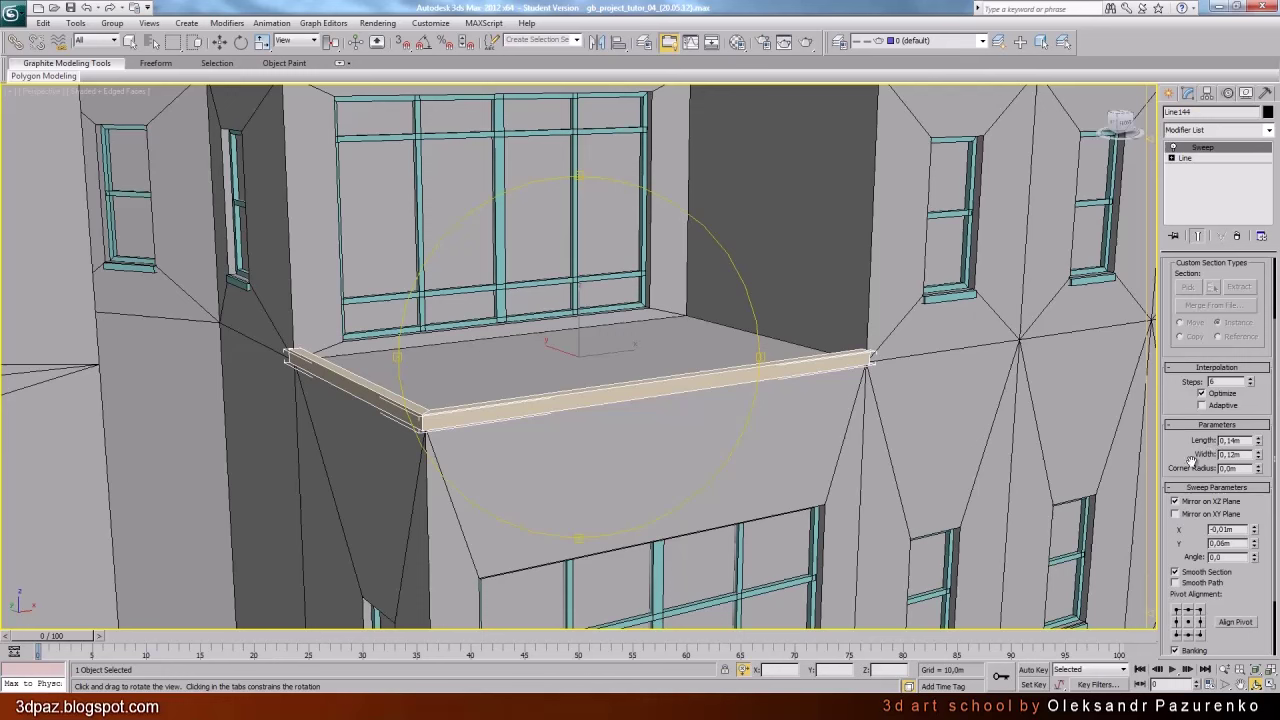
pyautogui.moveTo(1191, 461); pyautogui.dragTo(1216, 373)
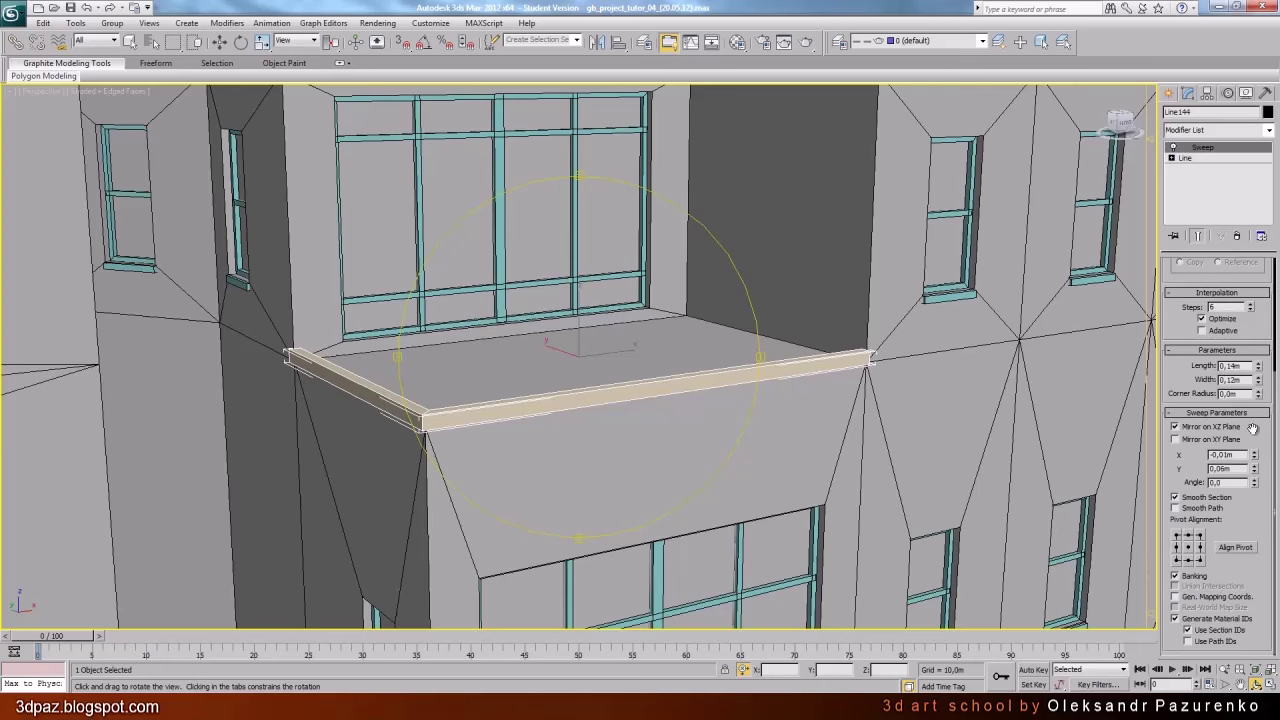
# Select the coping of the other low roof, beneath the arched windows, and review its Sweep settings
pyautogui.moveTo(700, 383); pyautogui.dragTo(611, 411)
pyautogui.scroll(3, 731, 369)
pyautogui.scroll(-4, 580, 354)
pyautogui.scroll(-3, 611, 411)
pyautogui.moveTo(611, 411)
pyautogui.mouseDown(button='middle')
pyautogui.moveTo(586, 391)
pyautogui.moveTo(436, 380)
pyautogui.mouseUp(button='middle')
pyautogui.moveTo(643, 389); pyautogui.dragTo(447, 411, button='middle')
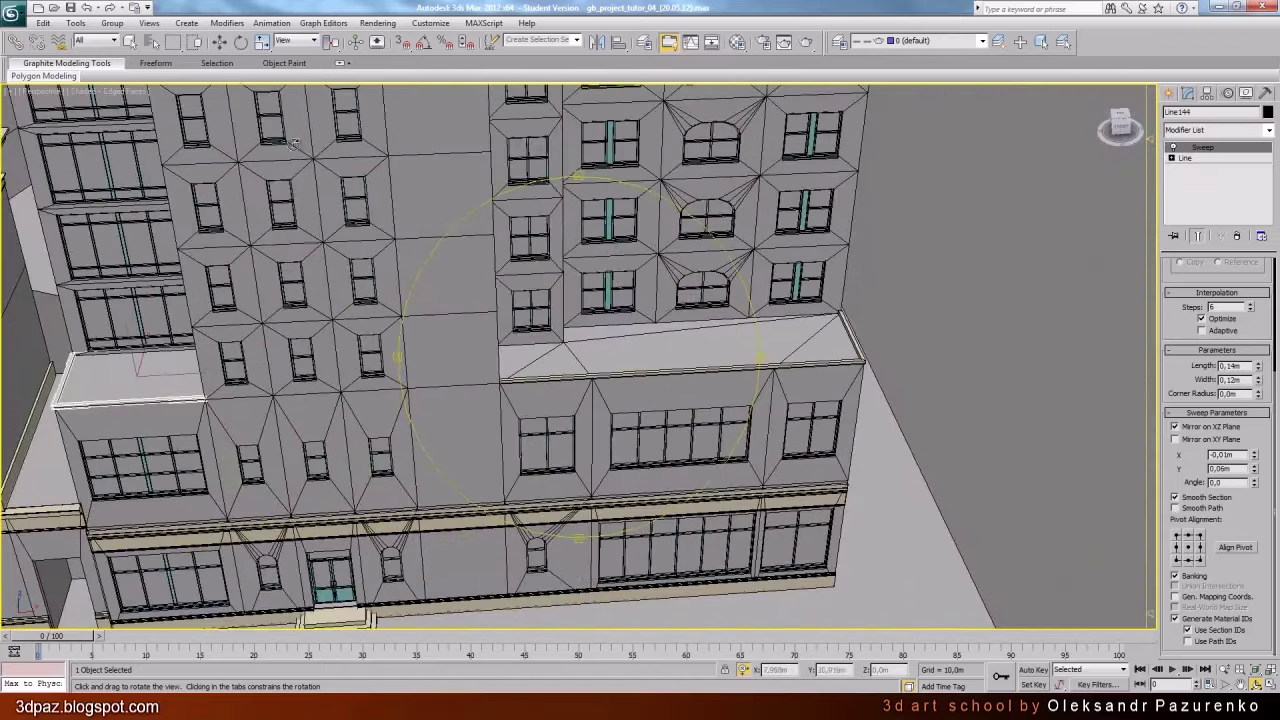
pyautogui.click(130, 41)
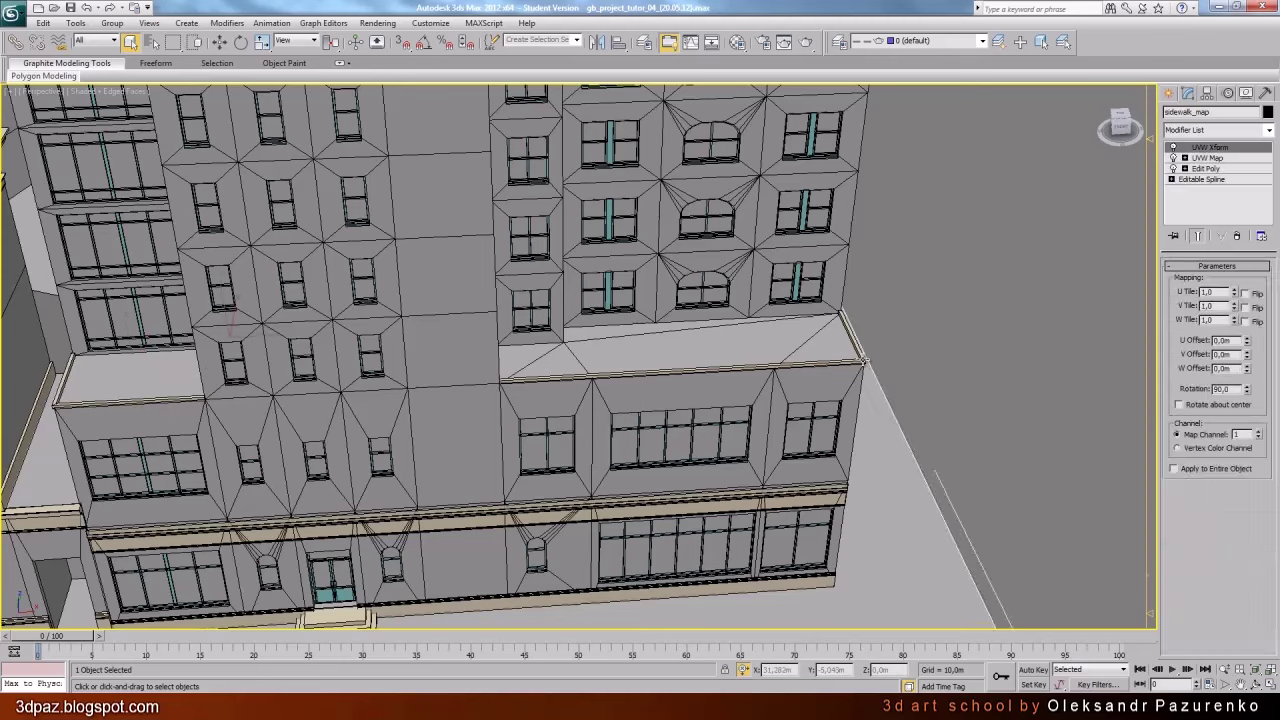
pyautogui.click(866, 360)
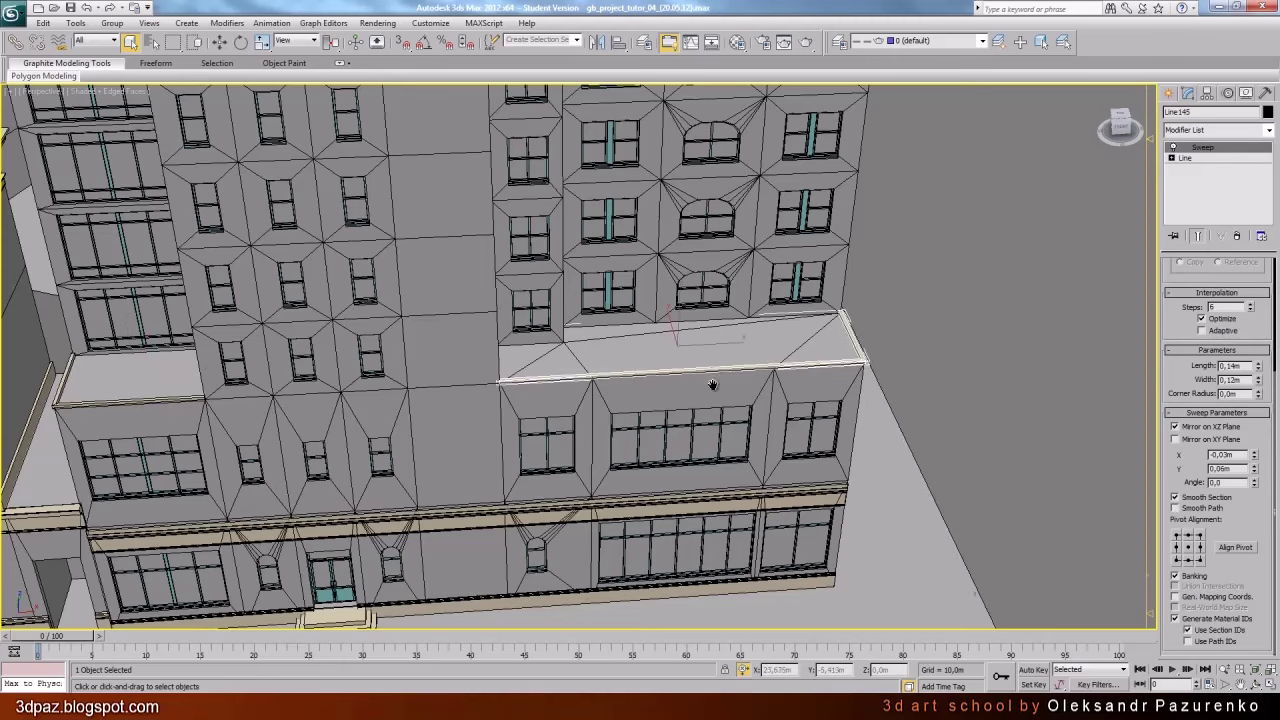
# Select the coping on the tall building's angled roof section and examine how it follows the roof edge
pyautogui.moveTo(713, 385); pyautogui.dragTo(812, 492, button='middle')
pyautogui.scroll(-2, 812, 492)
pyautogui.moveTo(609, 332); pyautogui.dragTo(880, 526, button='middle')
pyautogui.moveTo(542, 208); pyautogui.dragTo(542, 315, button='middle')
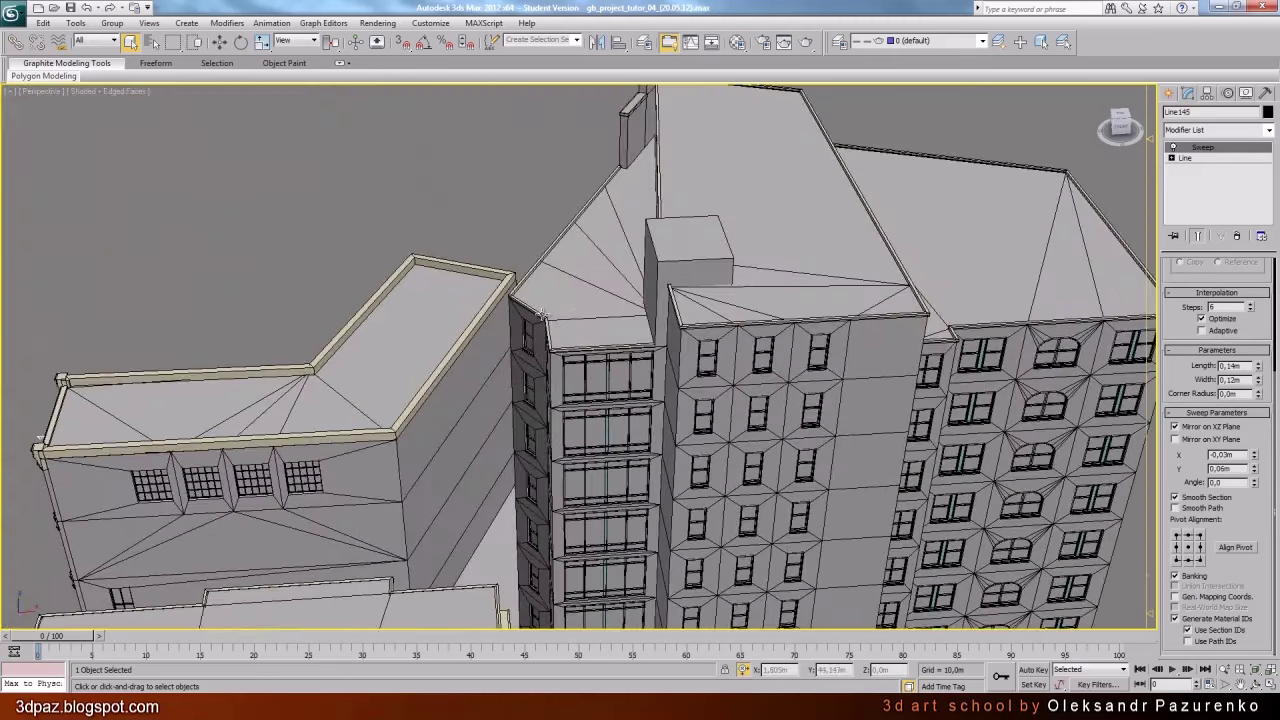
pyautogui.click(540, 315)
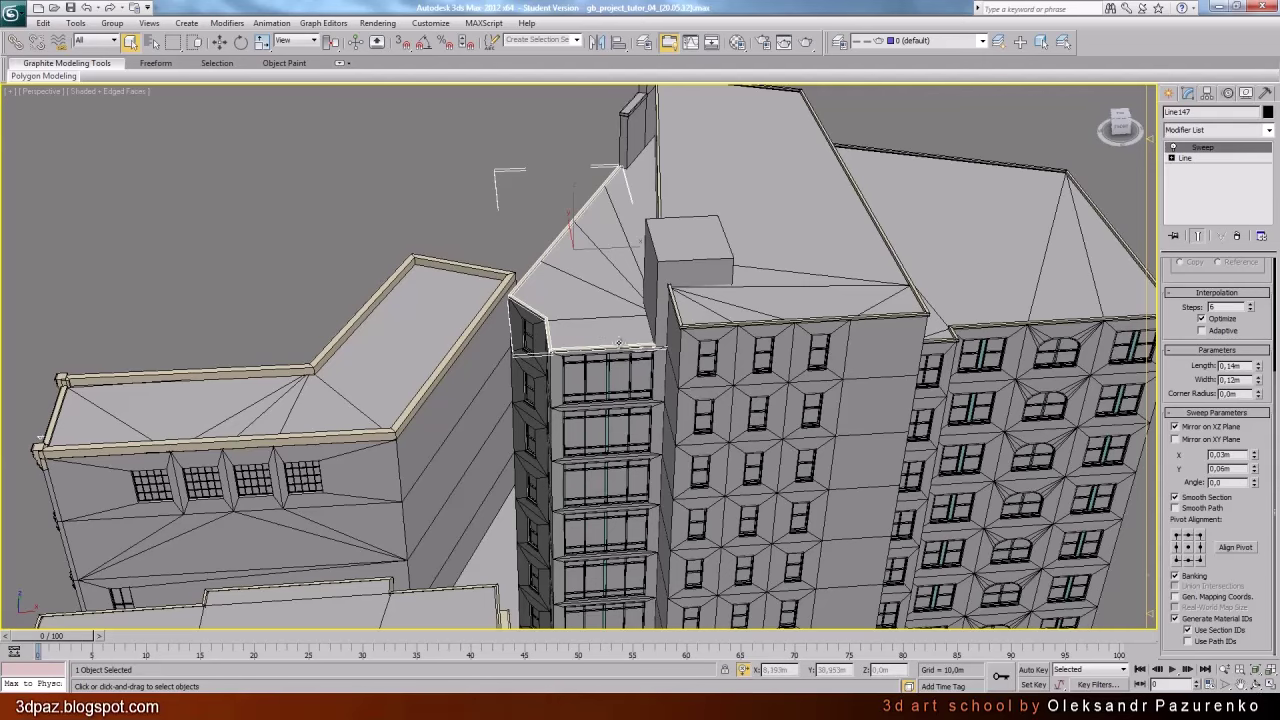
pyautogui.click(1256, 685)
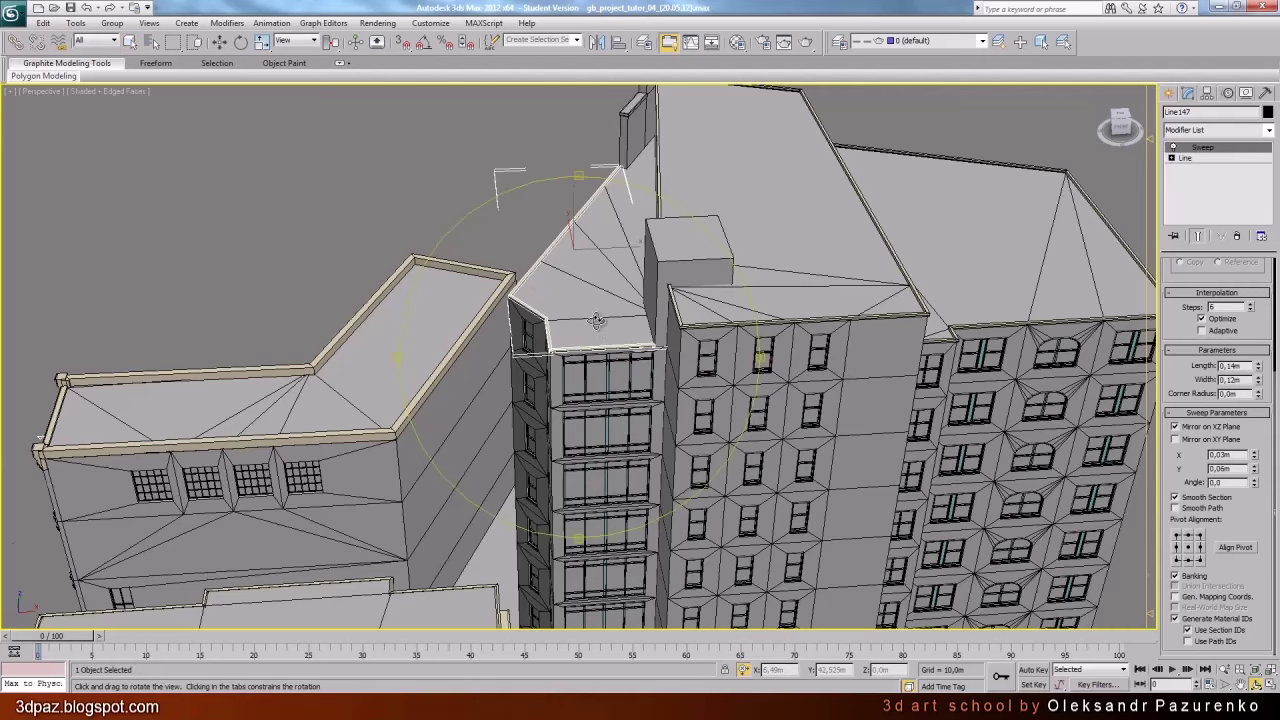
pyautogui.moveTo(597, 321); pyautogui.dragTo(640, 260)
pyautogui.moveTo(640, 260); pyautogui.dragTo(633, 402, button='middle')
pyautogui.scroll(3, 633, 400)
pyautogui.moveTo(631, 381); pyautogui.dragTo(654, 440)
pyautogui.moveTo(607, 368); pyautogui.dragTo(482, 392)
# Select the coping around the tall building's far roof section and examine it from several sides
pyautogui.click(129, 42)
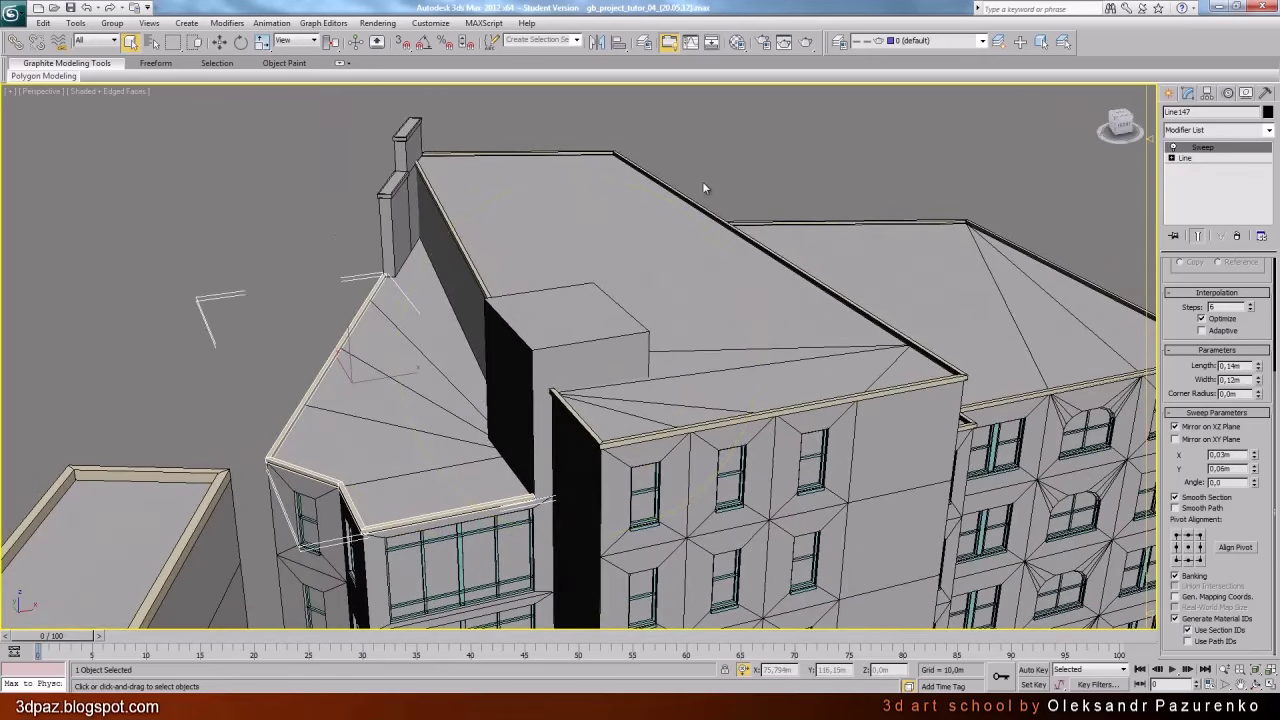
pyautogui.click(692, 204)
pyautogui.moveTo(919, 375); pyautogui.dragTo(598, 422, button='middle')
pyautogui.scroll(2, 598, 422)
pyautogui.click(722, 413)
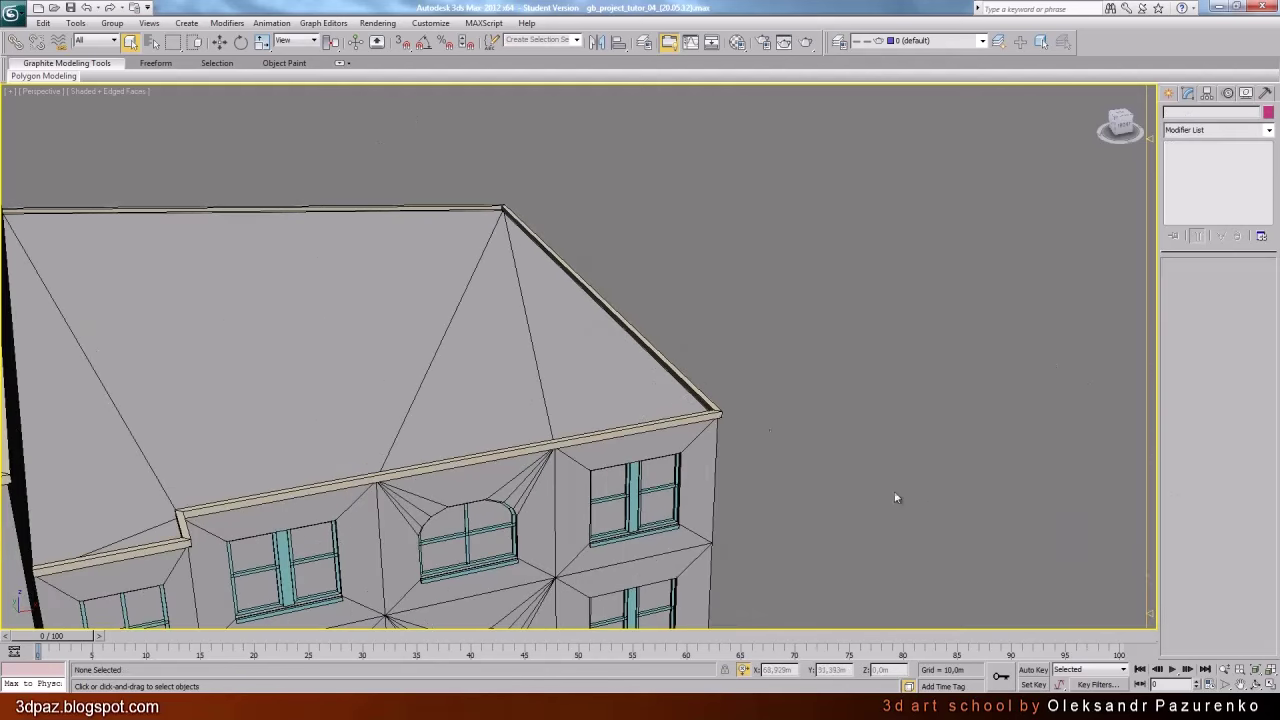
pyautogui.click(712, 411)
pyautogui.click(1256, 684)
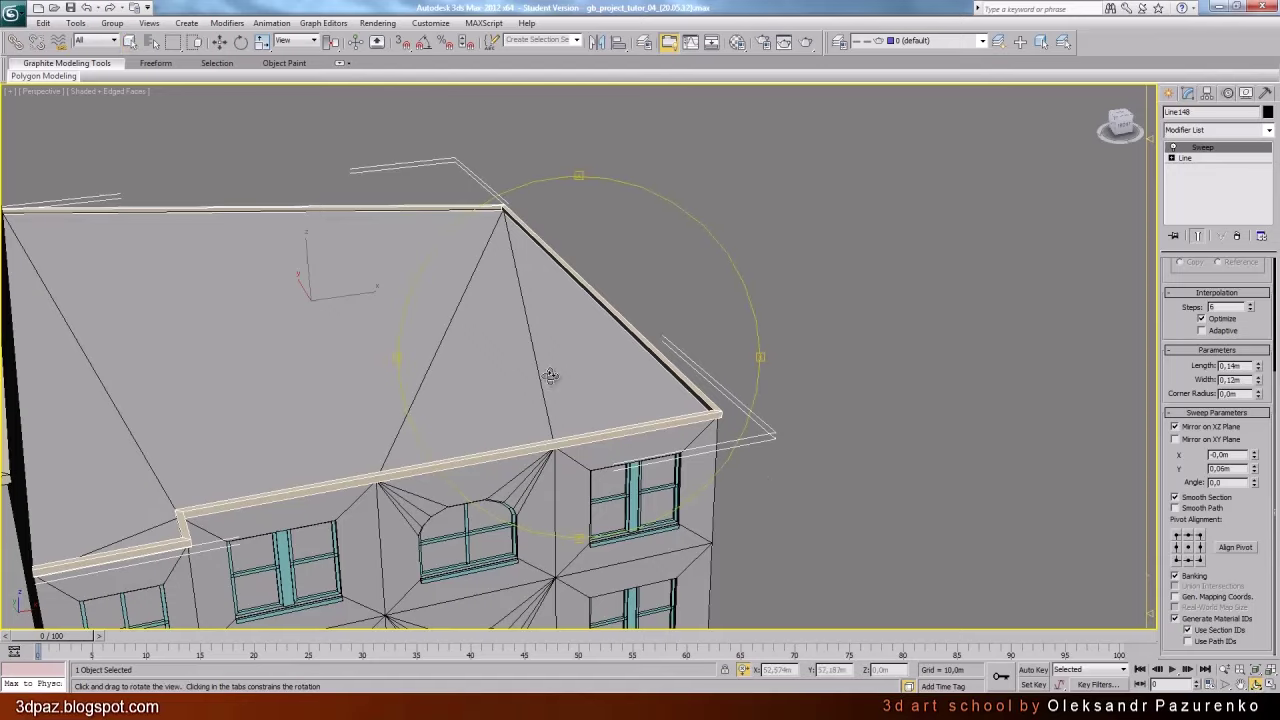
pyautogui.moveTo(549, 374); pyautogui.dragTo(615, 393)
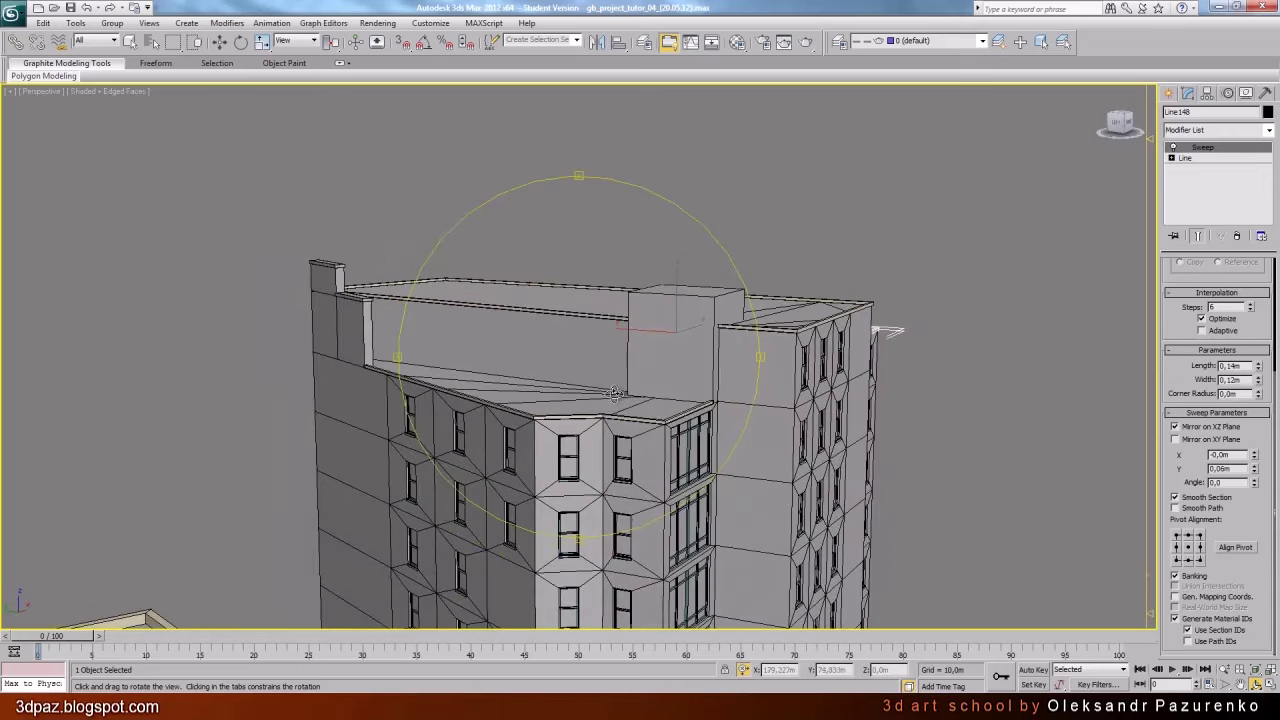
# Select the stepped end wall with caps on the tall building's roof and examine its geometry up close
pyautogui.click(130, 42)
pyautogui.click(516, 204)
pyautogui.moveTo(573, 276); pyautogui.dragTo(652, 275, button='middle')
pyautogui.click(390, 288)
pyautogui.click(1256, 670)
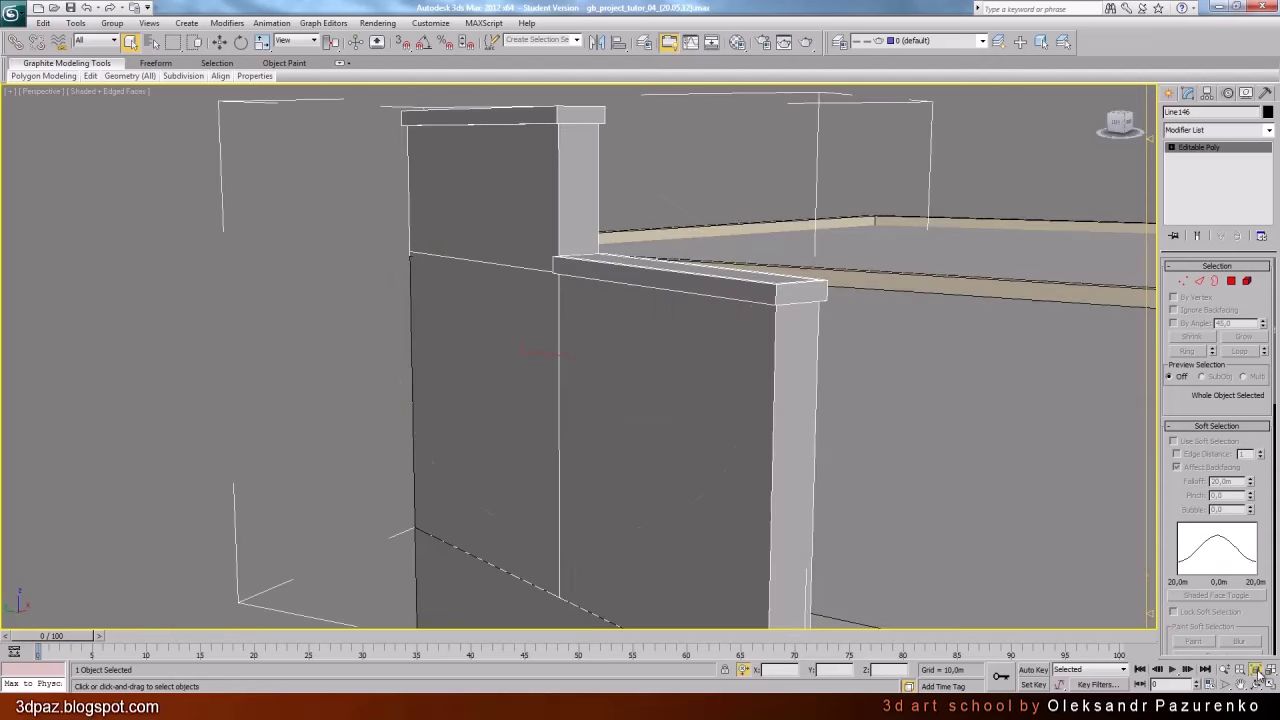
pyautogui.click(1256, 683)
pyautogui.moveTo(679, 413); pyautogui.dragTo(565, 395)
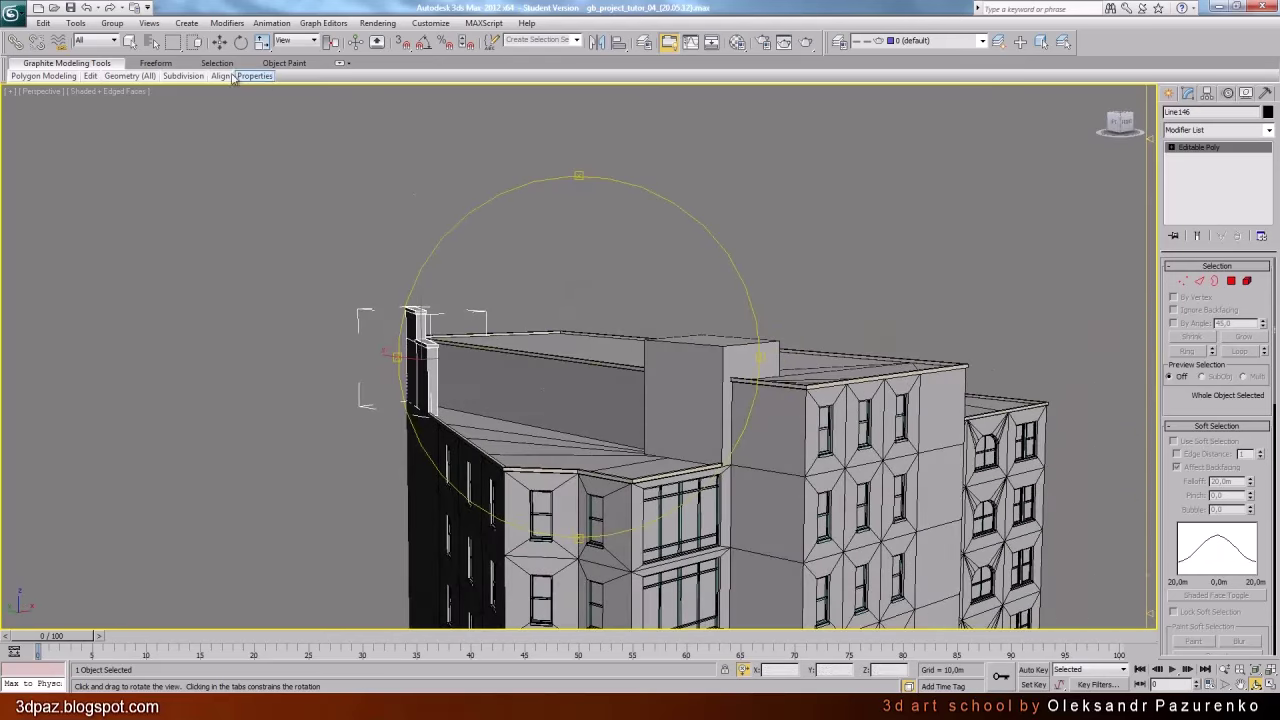
# Select the box-shaped structure on the tall building's roof and examine it
pyautogui.click(130, 41)
pyautogui.click(667, 347)
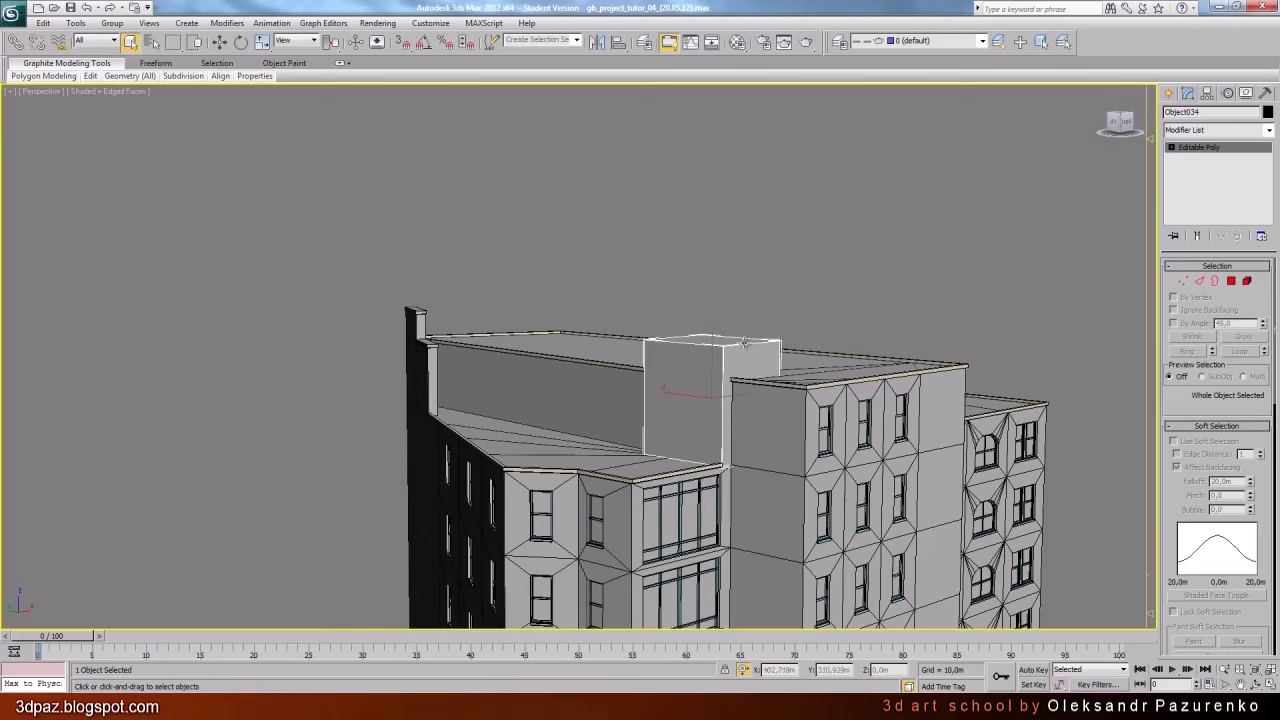
pyautogui.scroll(3, 744, 342)
pyautogui.click(1256, 684)
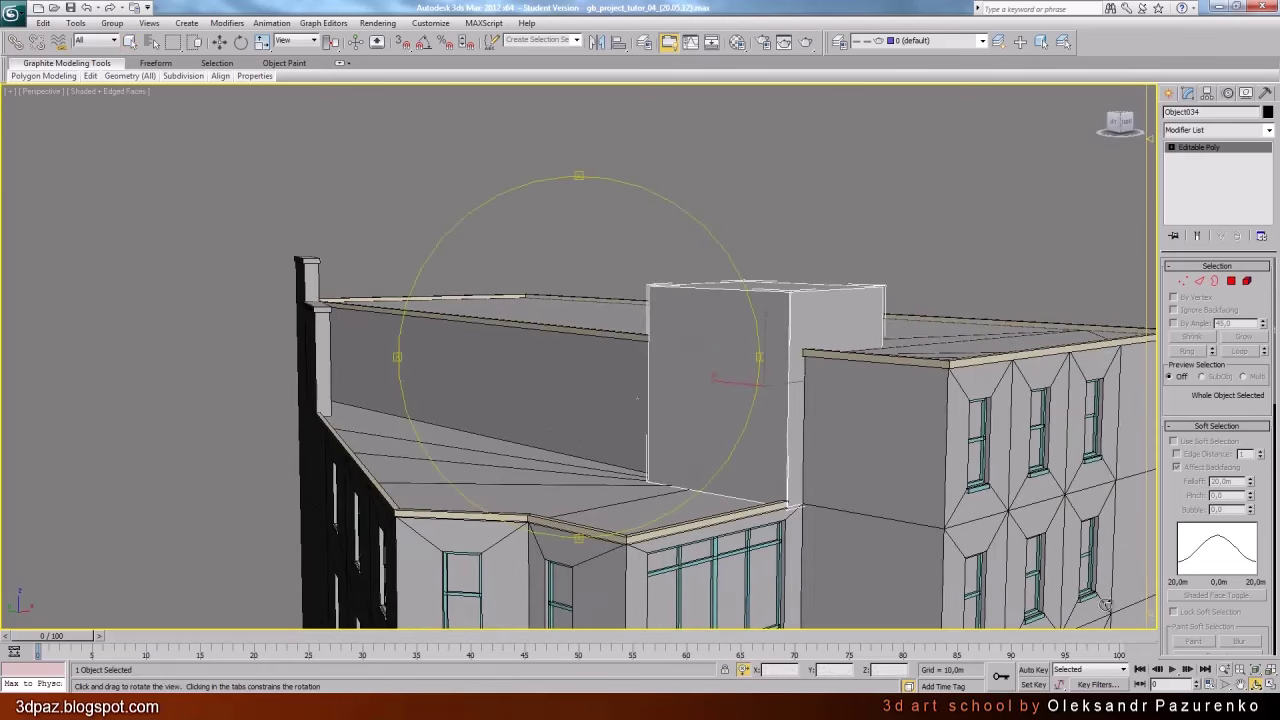